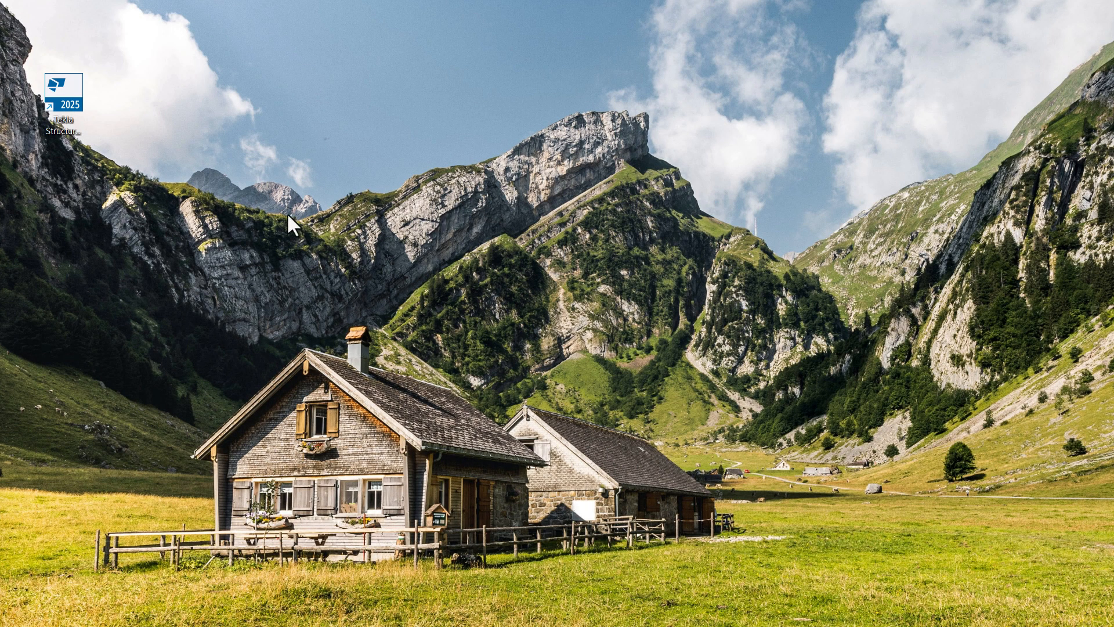
- Launch Tekla Structures 2025 from the desktop and choose the US environment in the setup
left_click_drag(64, 104, 73, 335)
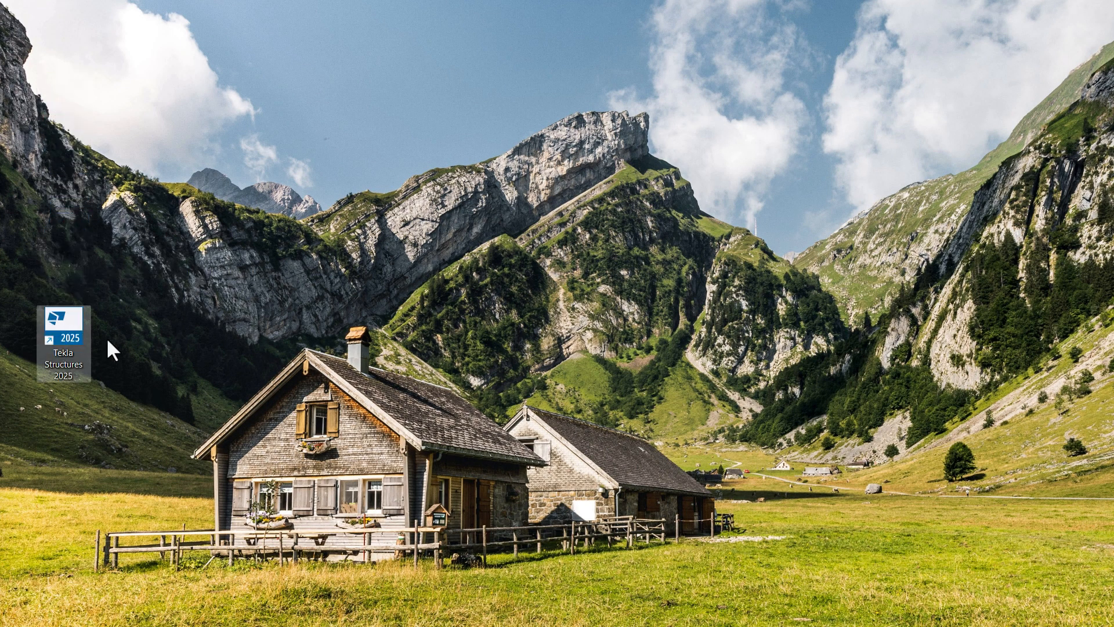
double_click(72, 320)
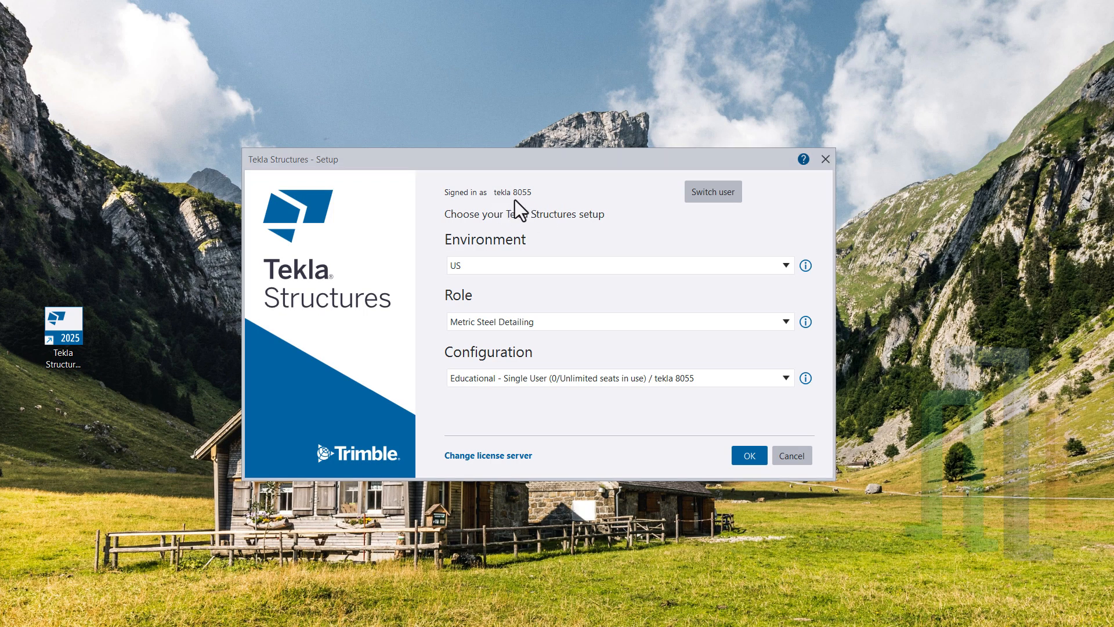
left_click(495, 271)
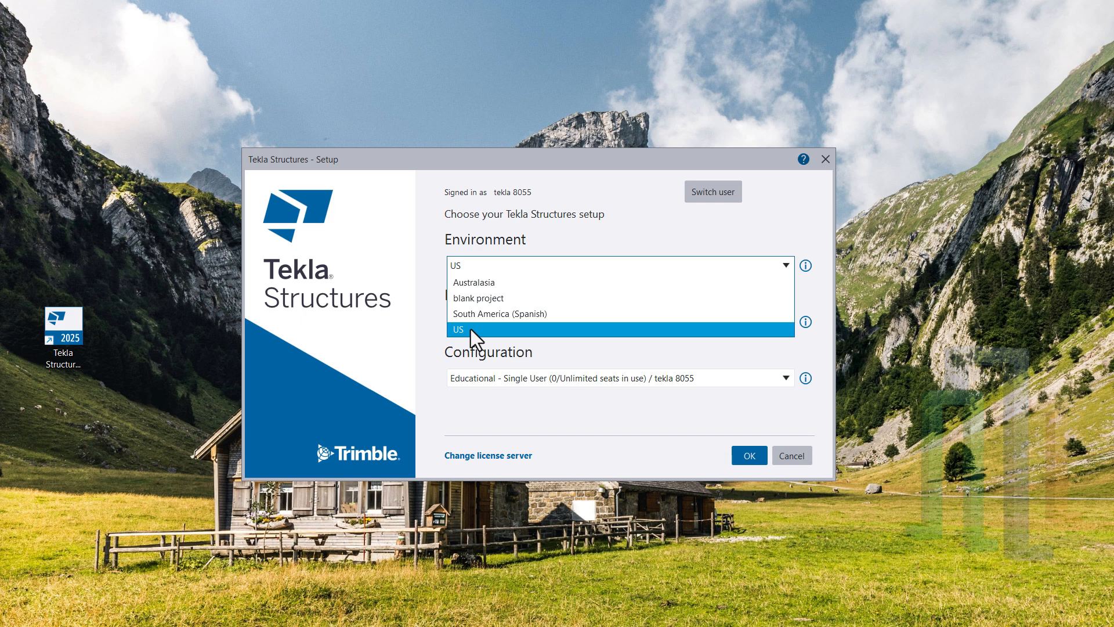
left_click(543, 266)
left_click(518, 269)
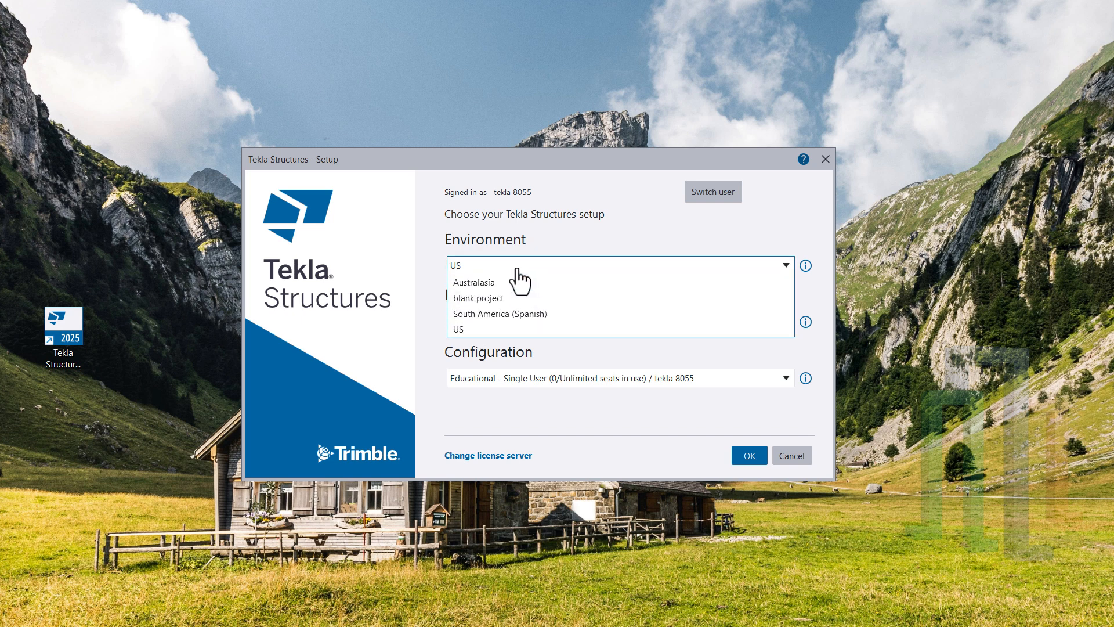
left_click(461, 328)
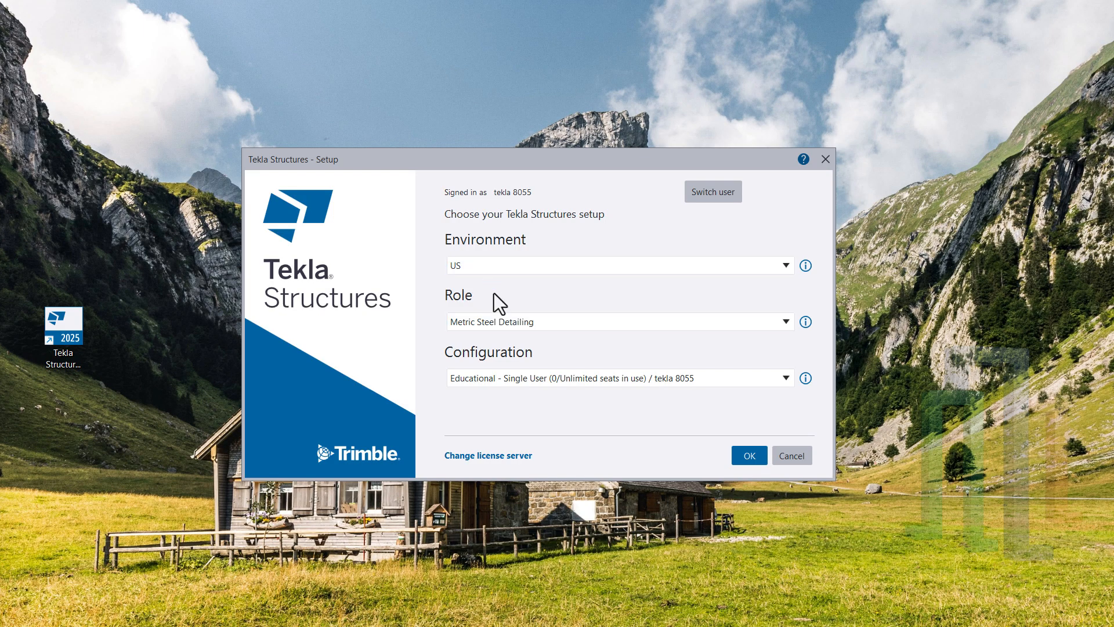
- Set the role to Metric Steel Detailing and the configuration to Educational - Single User, and accept the setup
left_click(493, 329)
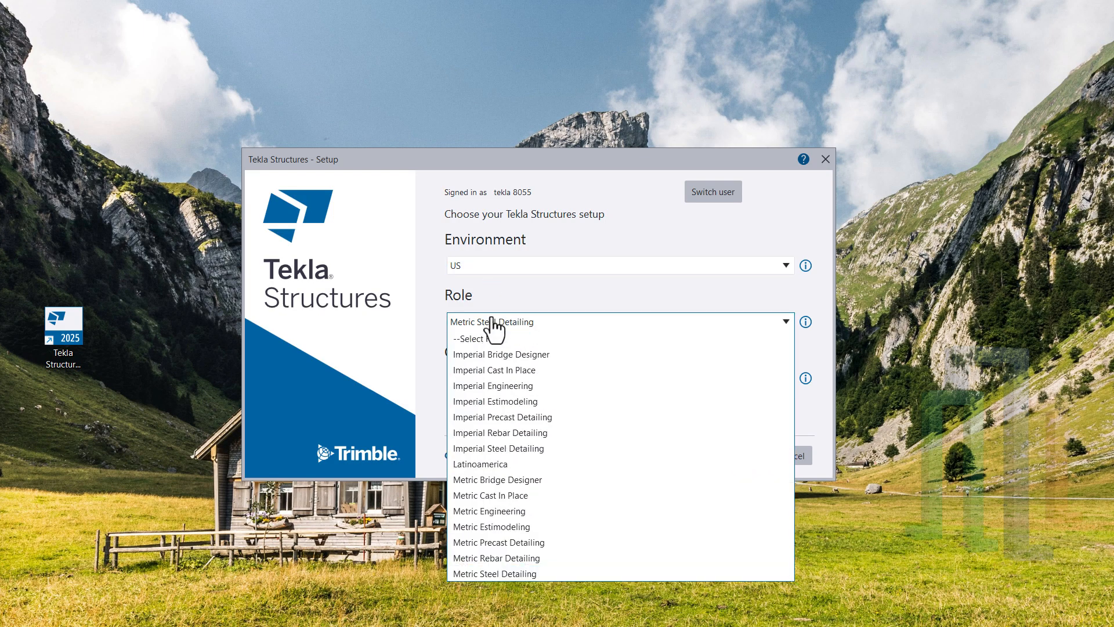
left_click(497, 573)
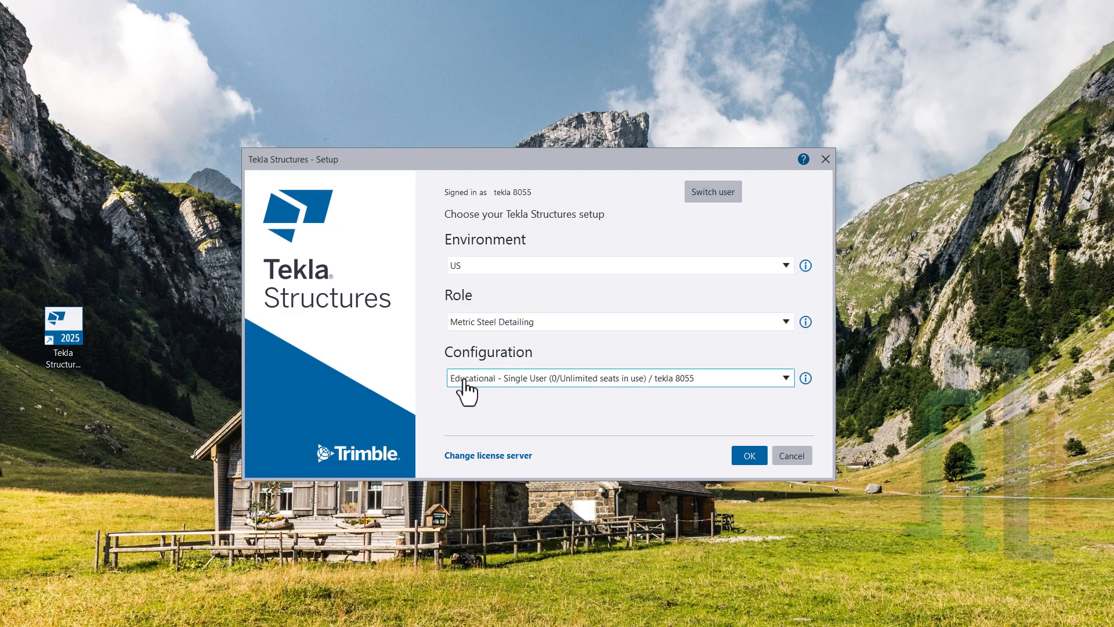
left_click(527, 382)
left_click(515, 397)
left_click(747, 458)
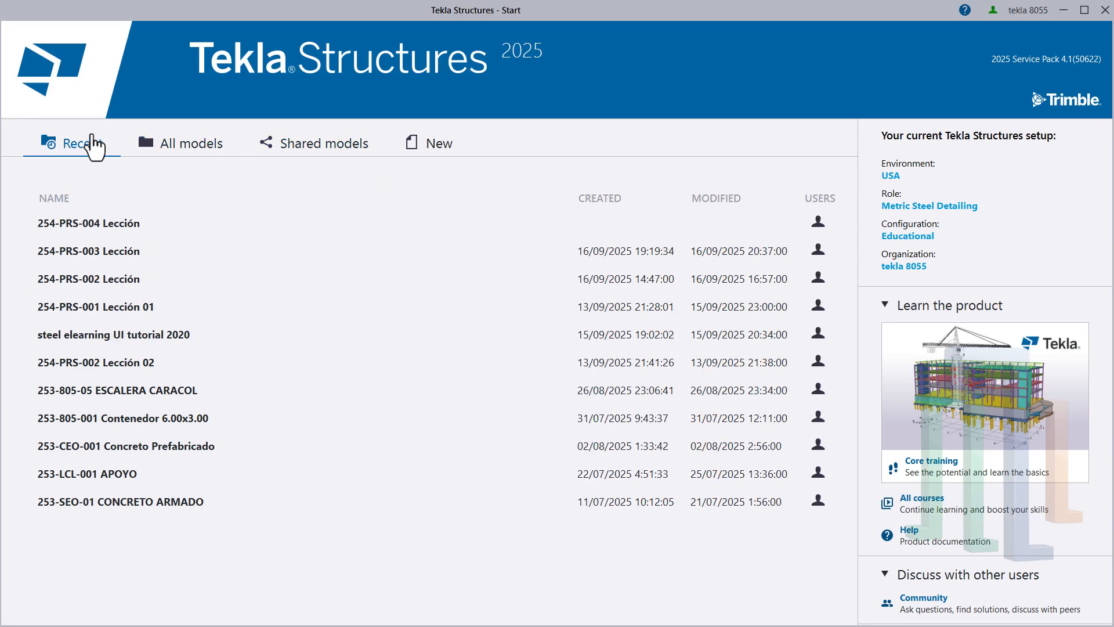
- Look through the start screen's recent, shared and new model pages and the list of all models
left_click(184, 145)
left_click(290, 146)
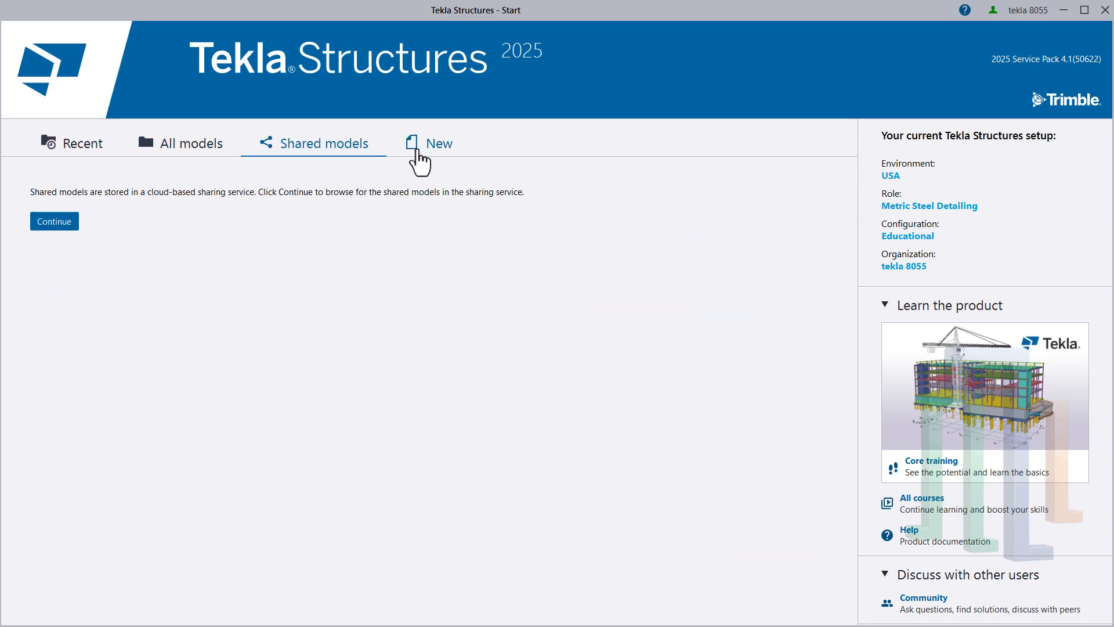
left_click(427, 144)
left_click(87, 148)
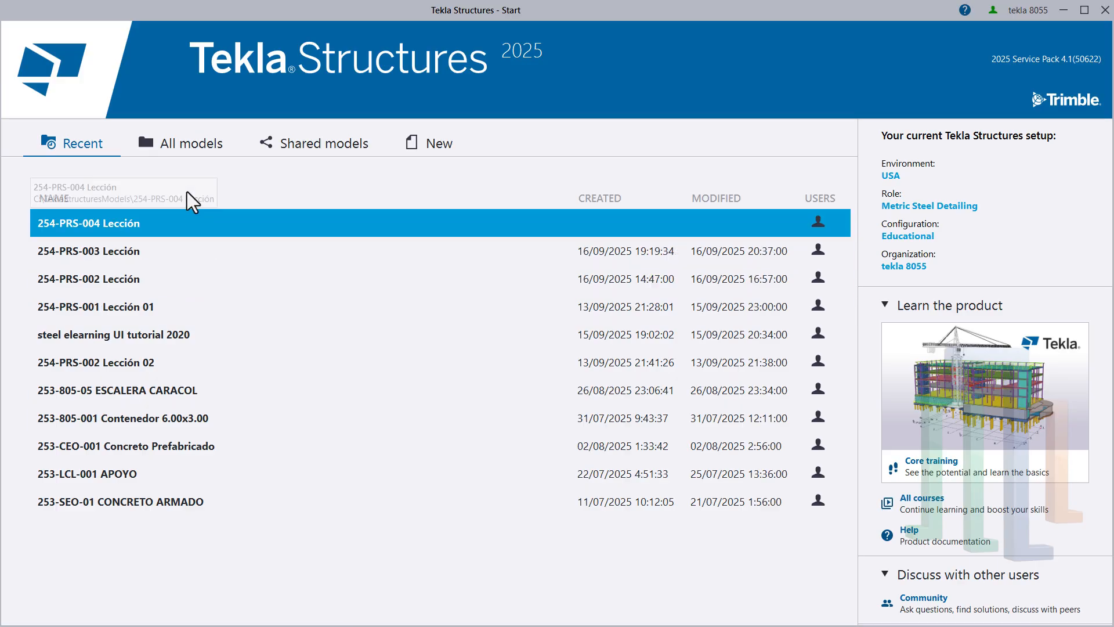
left_click(175, 145)
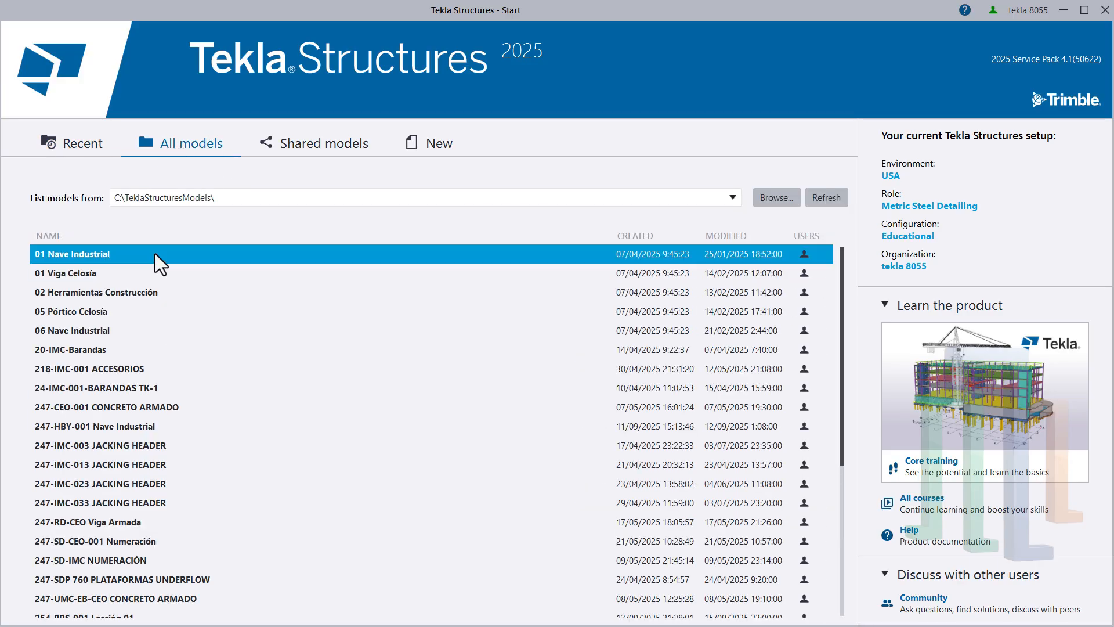
scroll(116, 277, "down", 4)
scroll(174, 378, "up", 4)
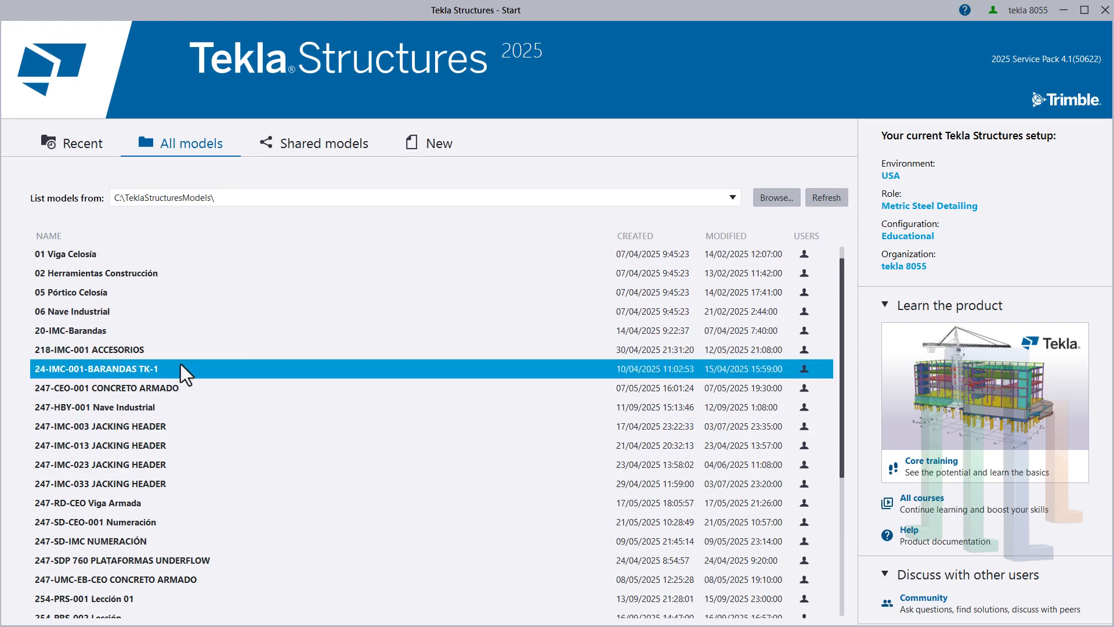
- Start a new model and name it "254-PRS-004 Nave Industrial"
left_click(440, 148)
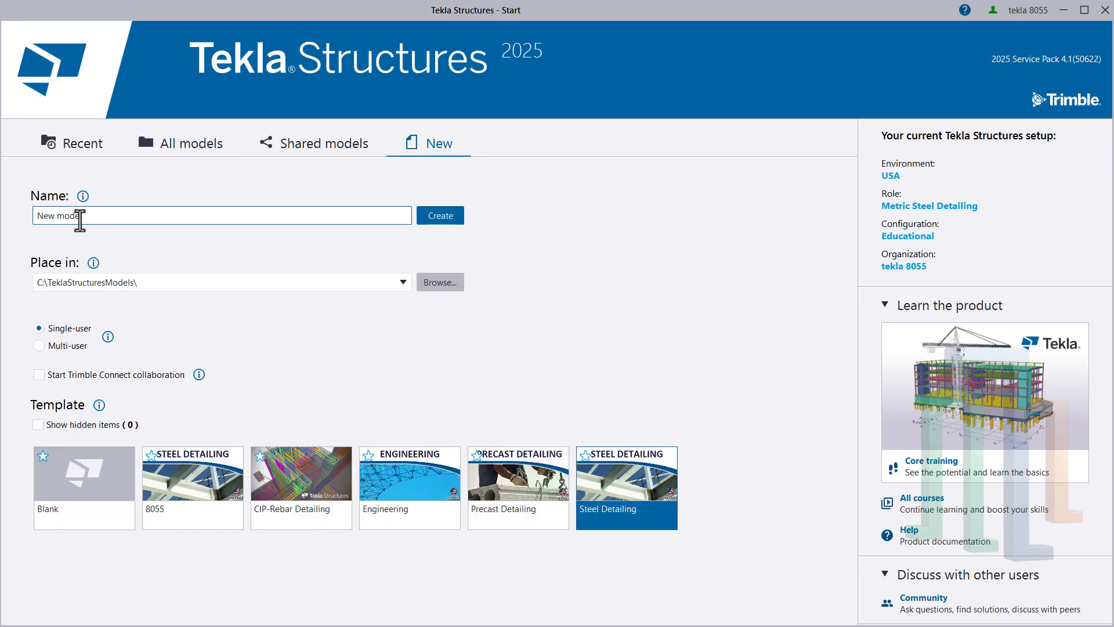
left_click_drag(95, 213, 32, 223)
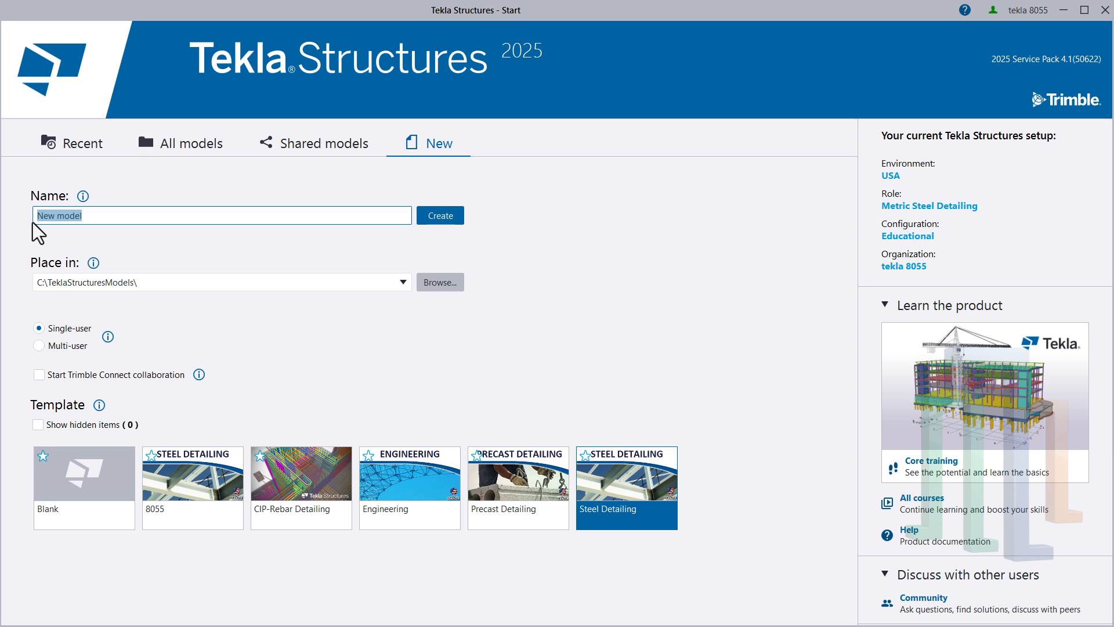
type("25")
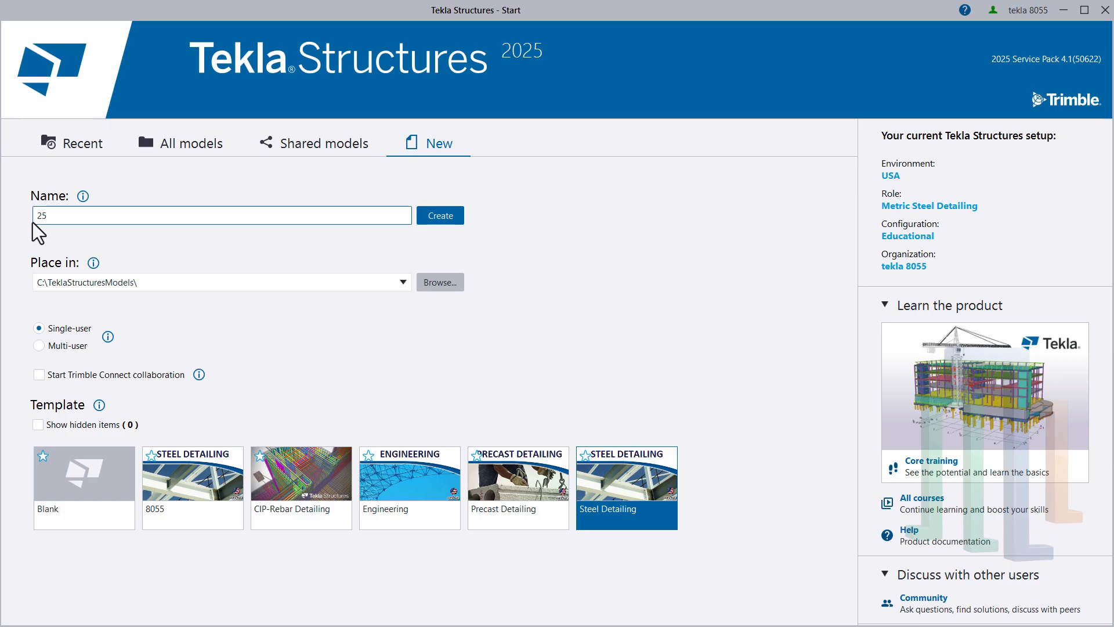
type("4-prs")
key("BackSpace")
key("BackSpace")
key("BackSpace")
type("PRS-")
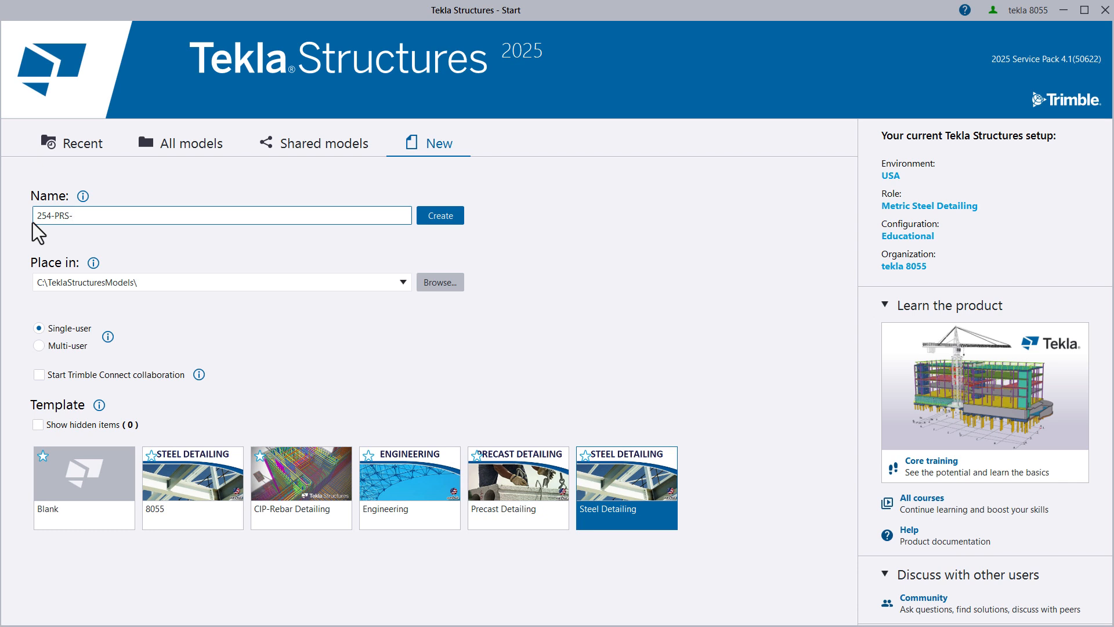
type("004 nA")
key("BackSpace")
key("BackSpace")
key("BackSpace")
type("Nave Industrial")
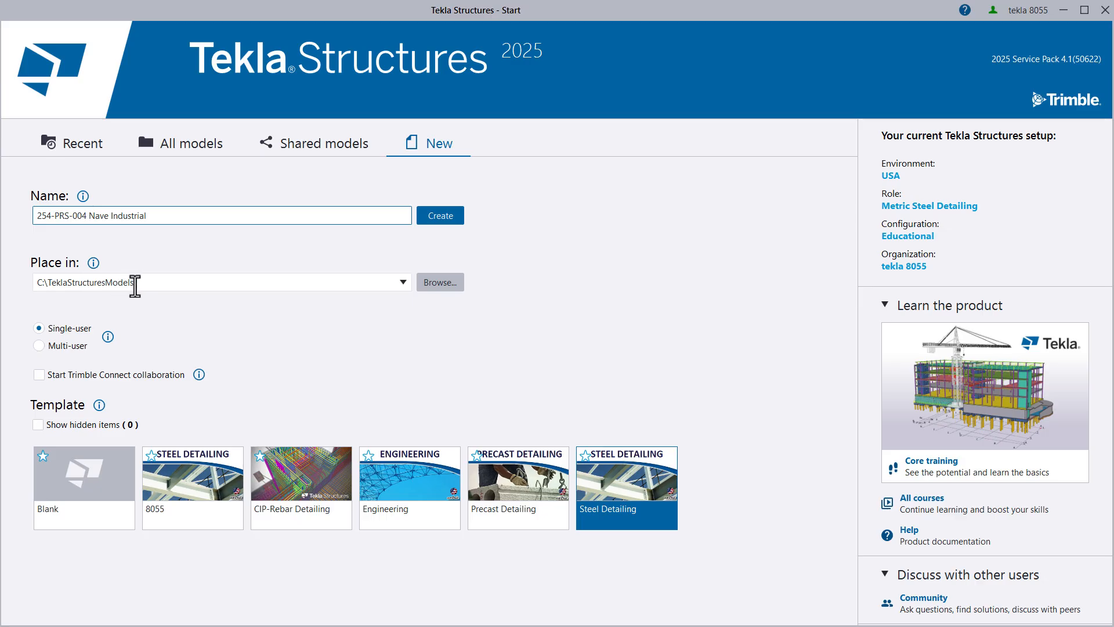
- Create the model as single-user in C:\TeklaStructuresModels\ with the Steel Detailing template
left_click(134, 284)
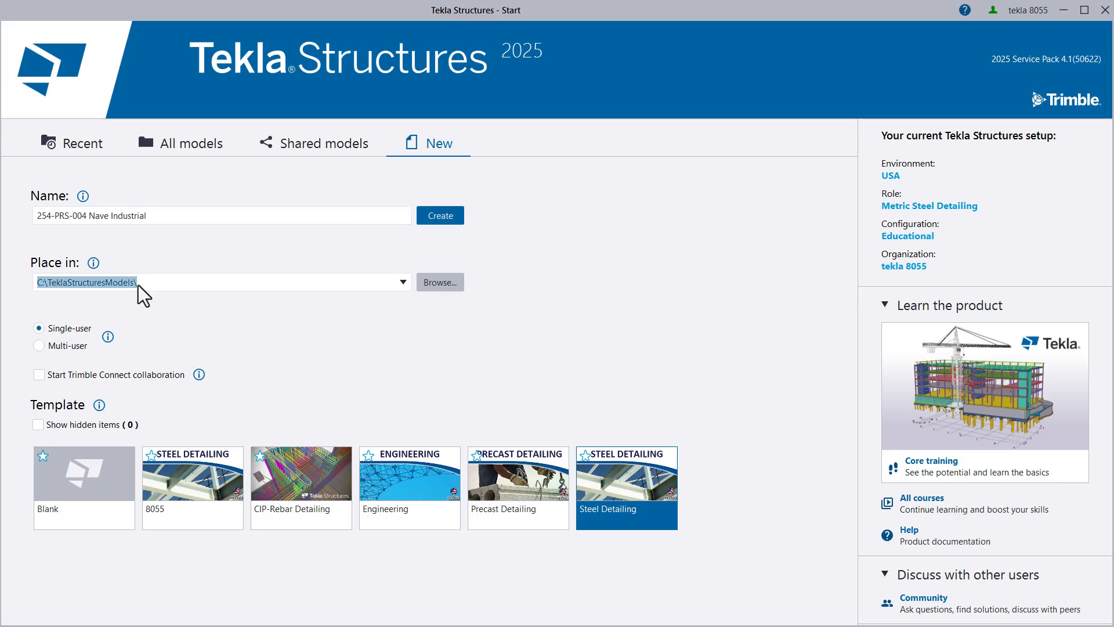
left_click(75, 326)
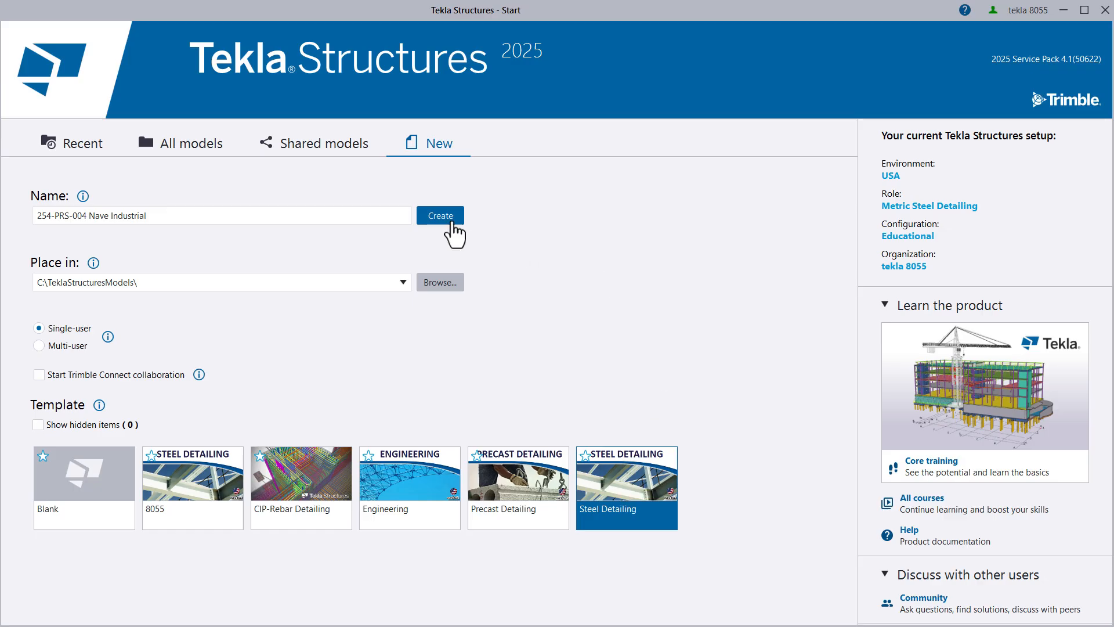
left_click(449, 220)
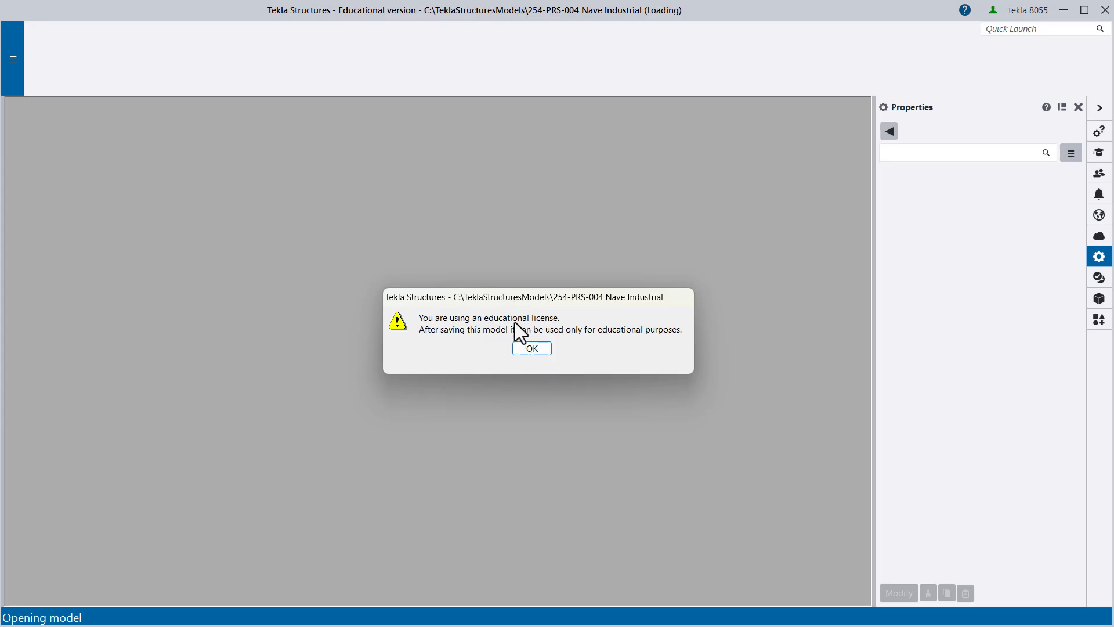
- Accept the educational licence and previous-release notices and agree to save the model
left_click(533, 352)
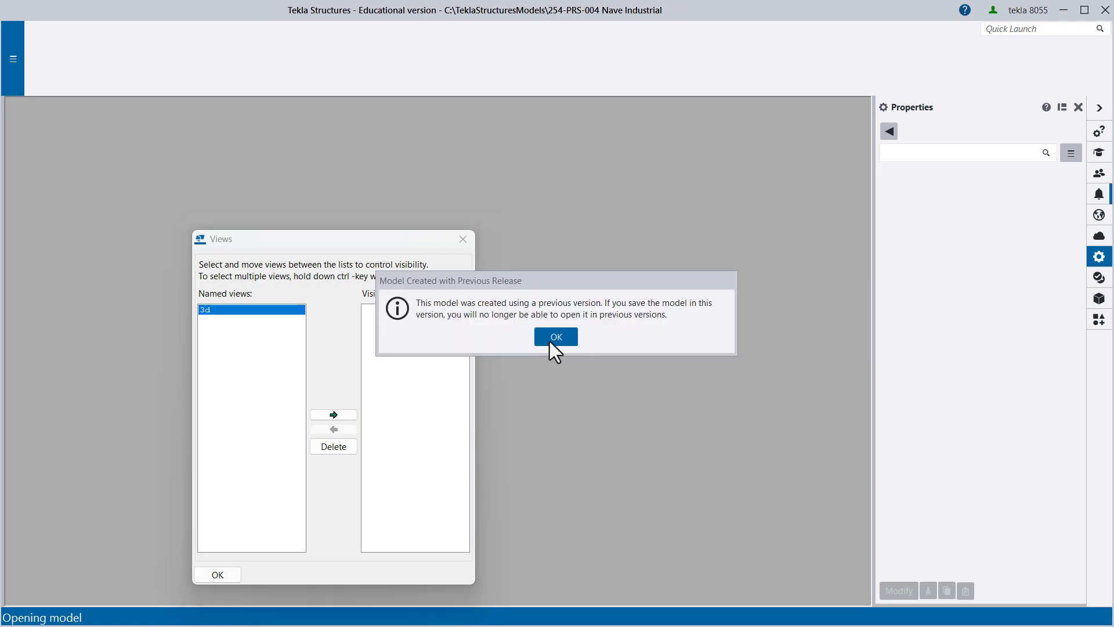
left_click(549, 341)
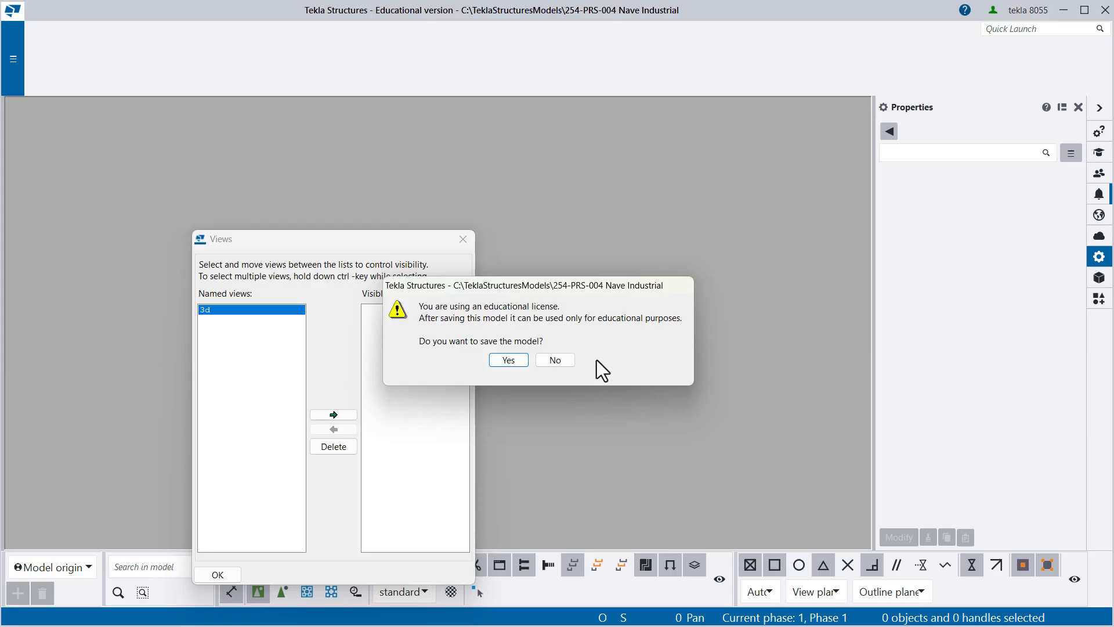
left_click(507, 361)
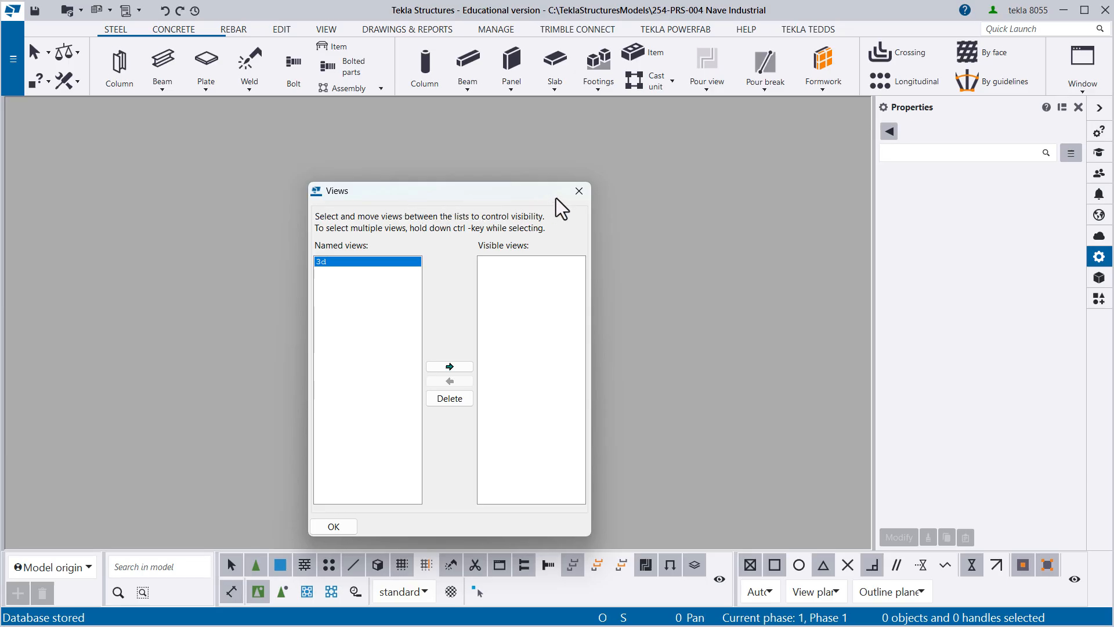
- Add the named view 3d to the visible views and close the Views dialog
left_click_drag(467, 198, 485, 181)
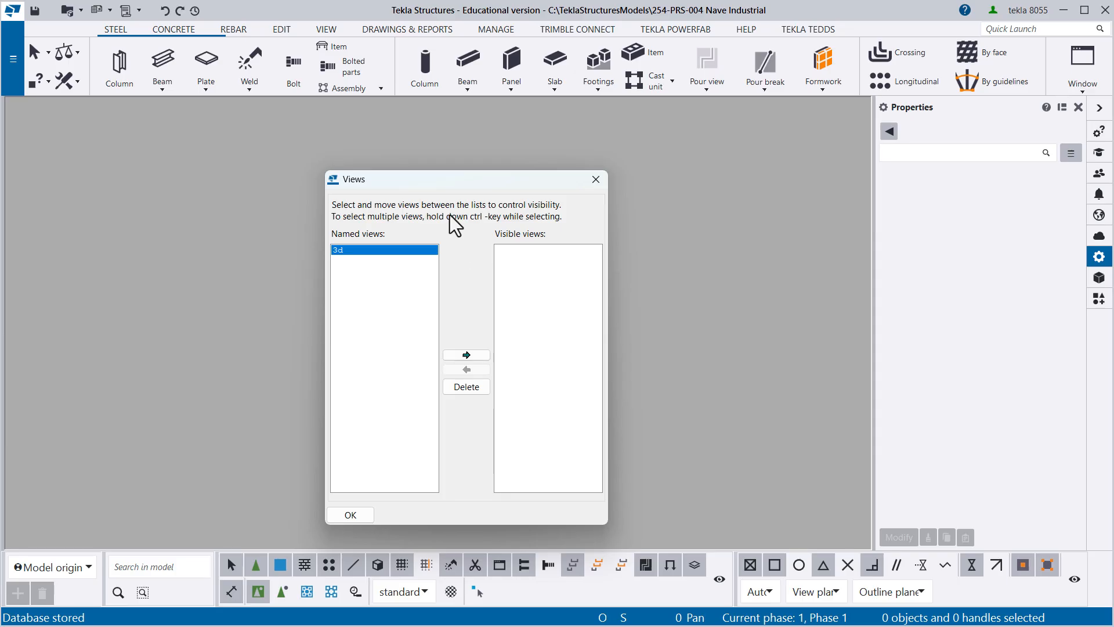
left_click_drag(420, 182, 435, 146)
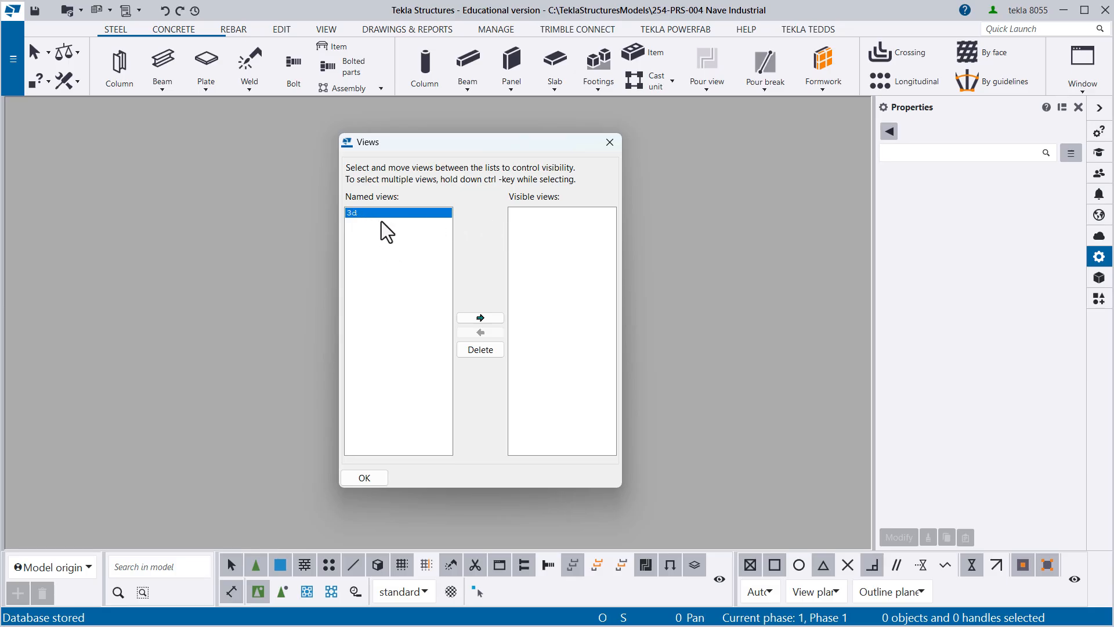
left_click(480, 318)
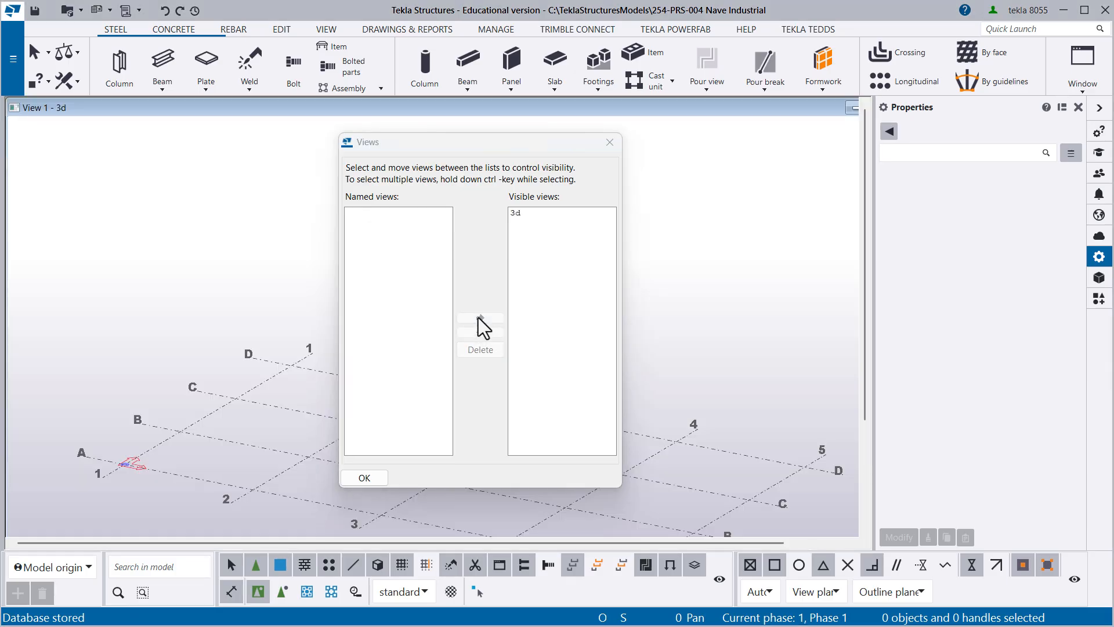
left_click(521, 213)
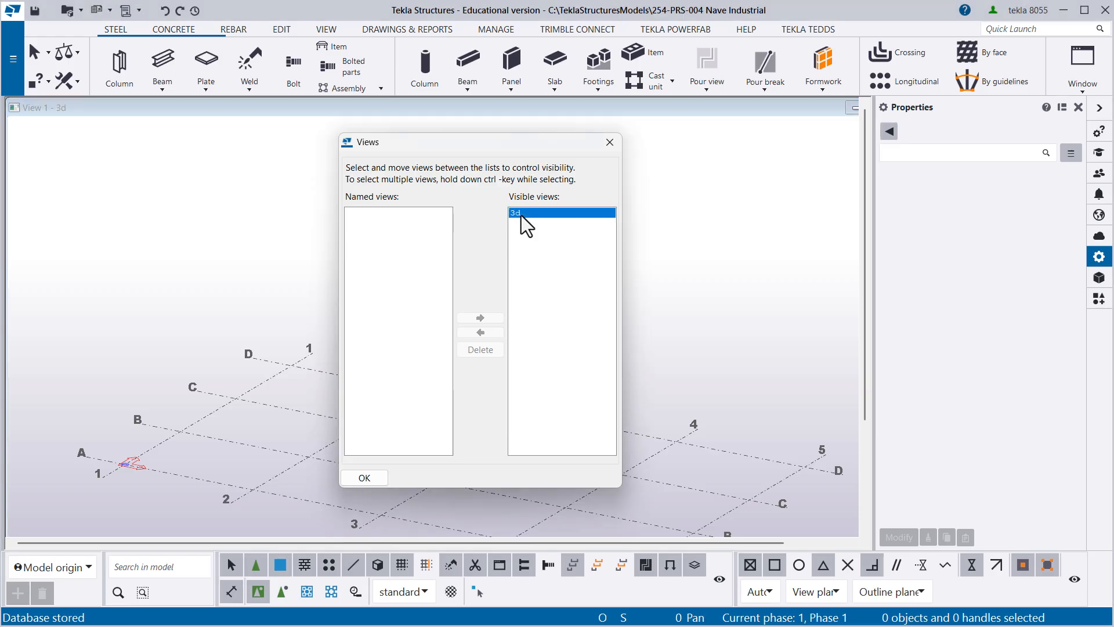
left_click(361, 481)
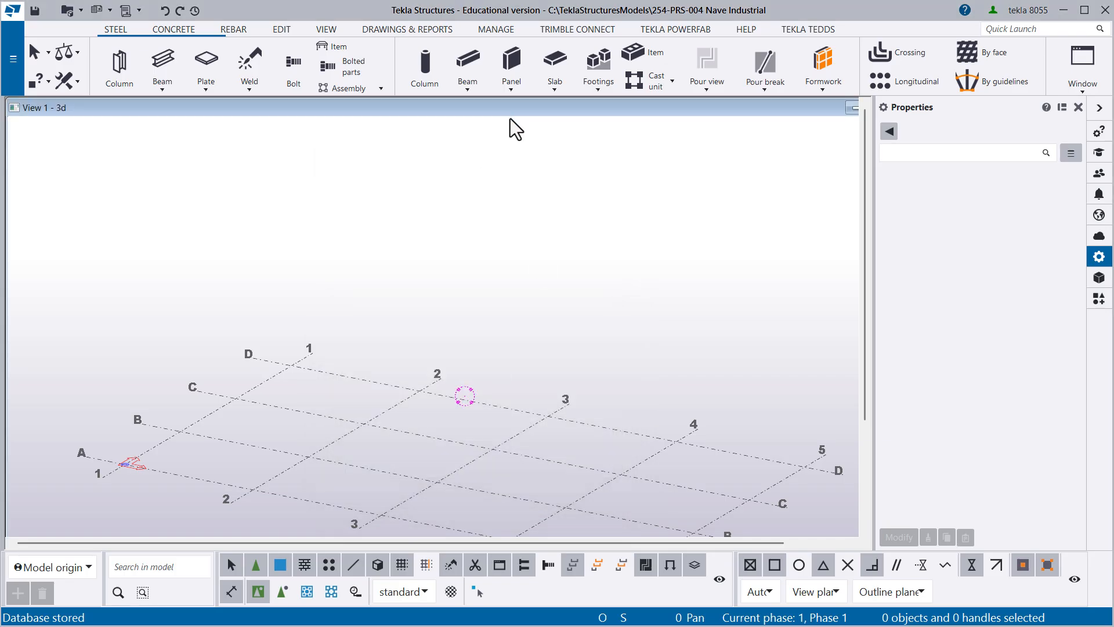
- Maximize the 3d view window so it fills the modelling area
left_click_drag(495, 110, 329, 129)
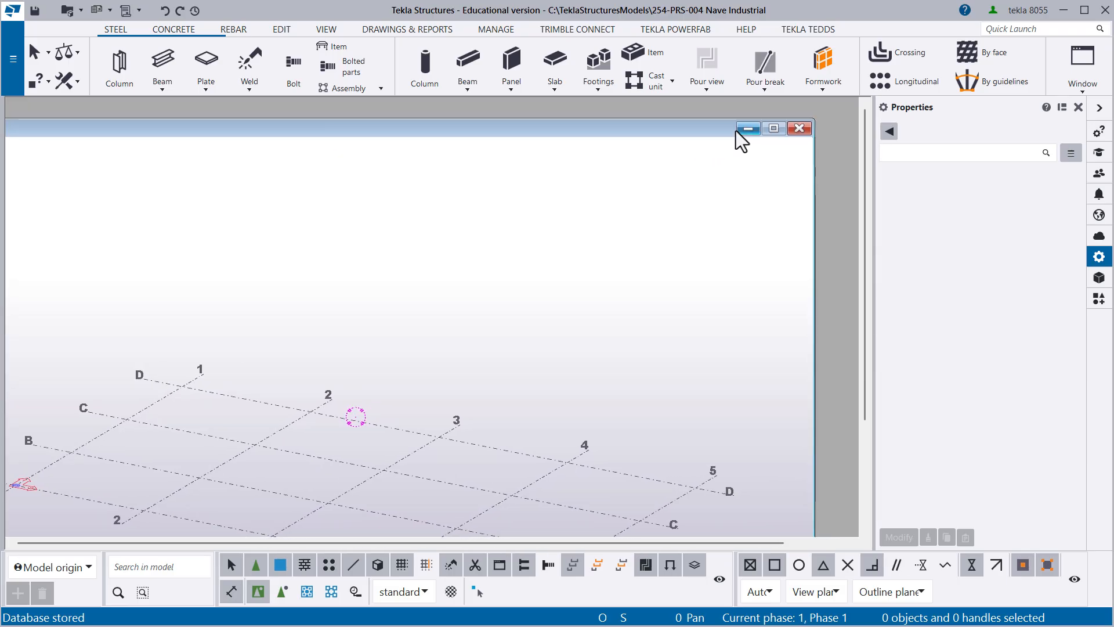
mouse_move(773, 128)
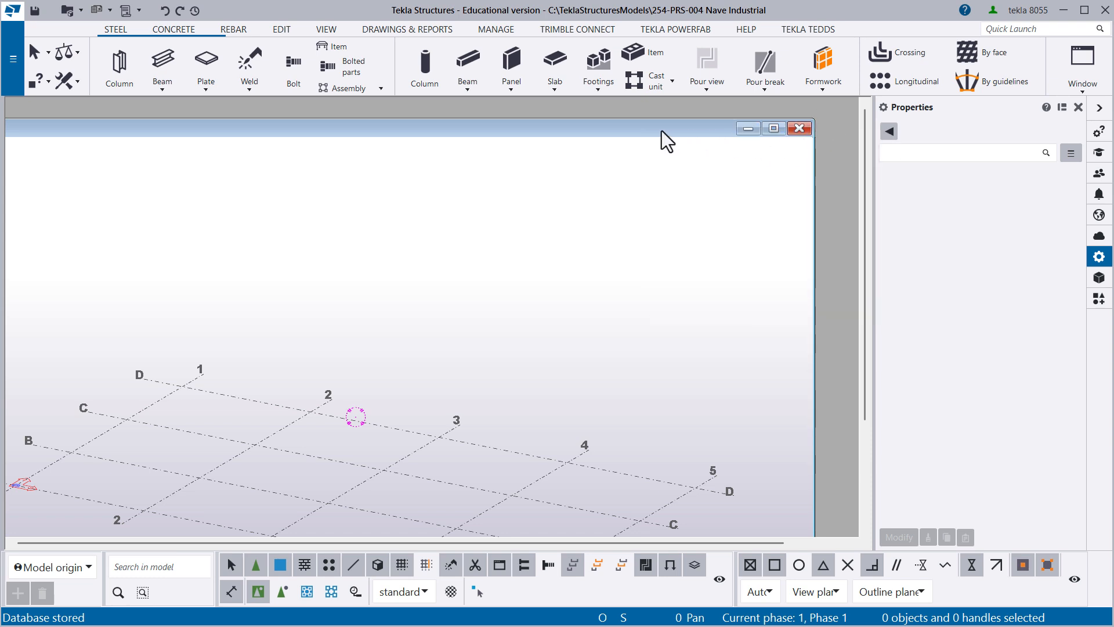
left_click_drag(660, 129, 641, 139)
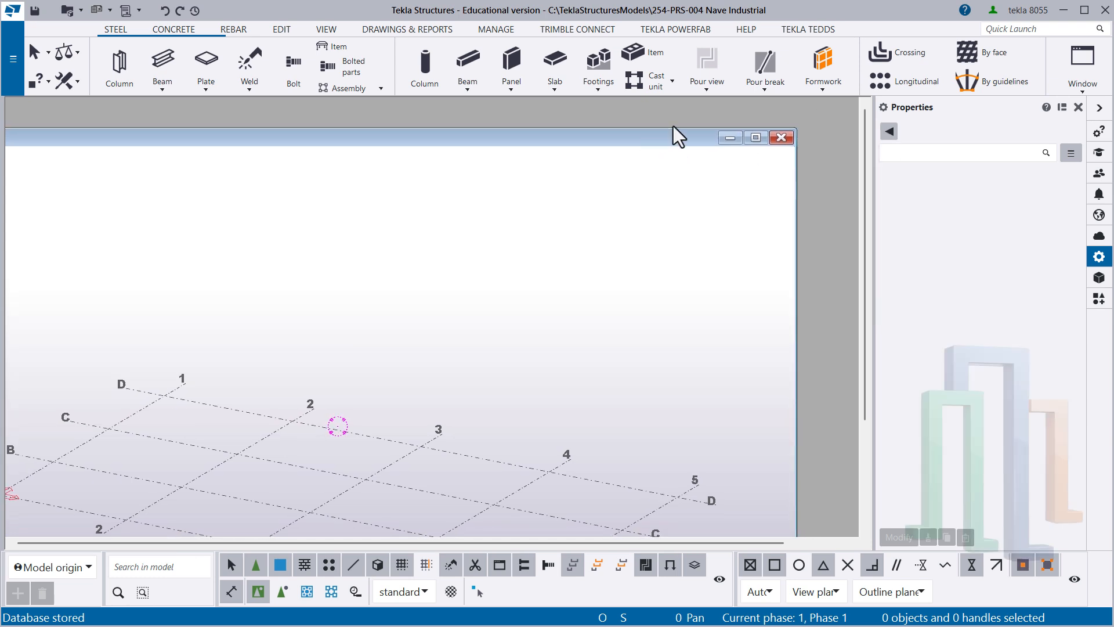
left_click(757, 140)
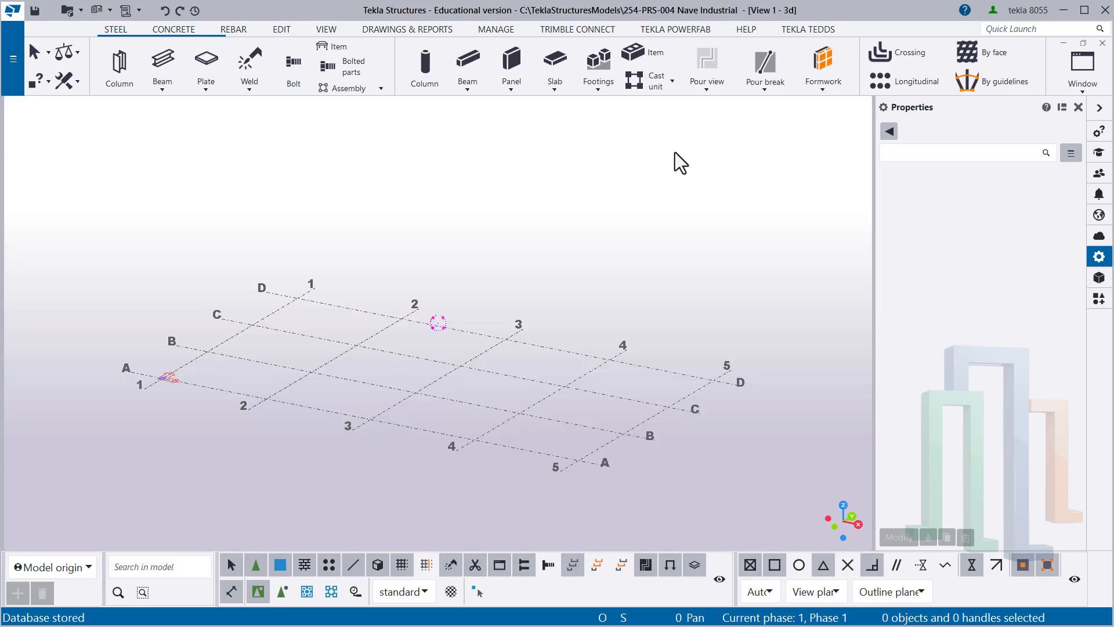
- Select the 3d view and move its contextual toolbar off the ribbon to an empty corner of the view
left_click(549, 199)
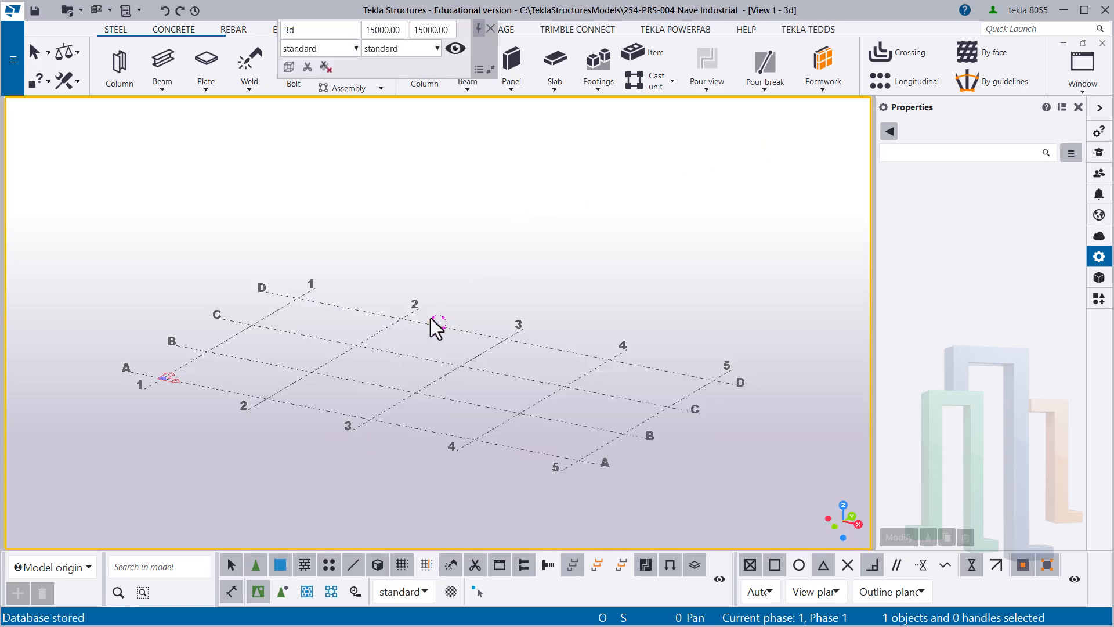
scroll(391, 363, "up", 1)
middle_click_drag(391, 363, 385, 326)
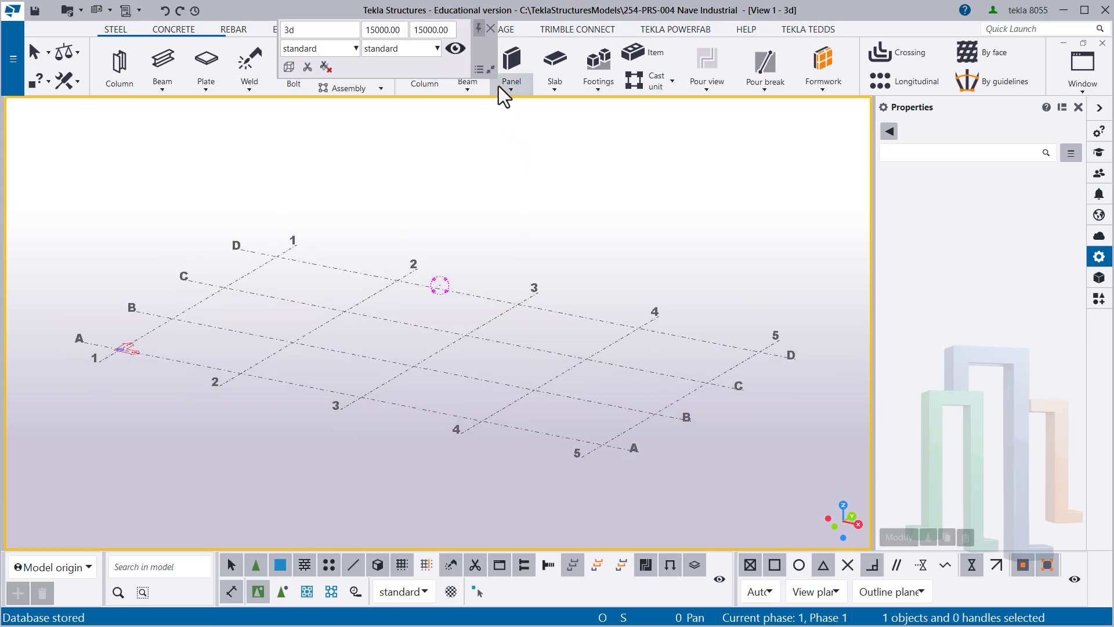
left_click_drag(495, 55, 226, 132)
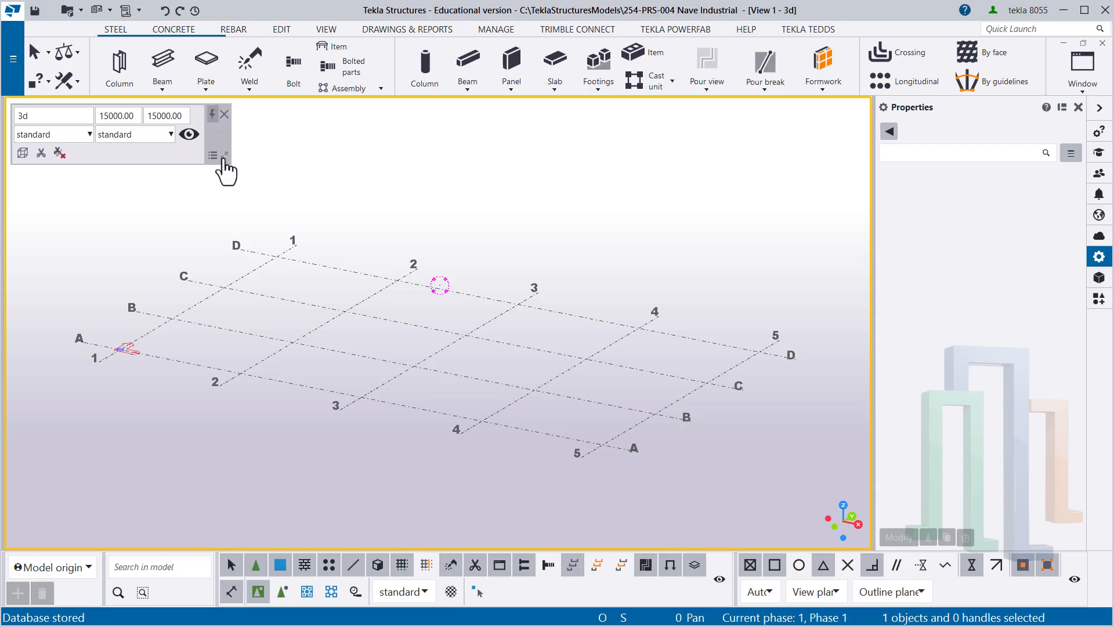
- Collapse and restore the 3d view's contextual toolbar, and close and reopen the Properties pane
left_click(224, 156)
left_click(23, 113)
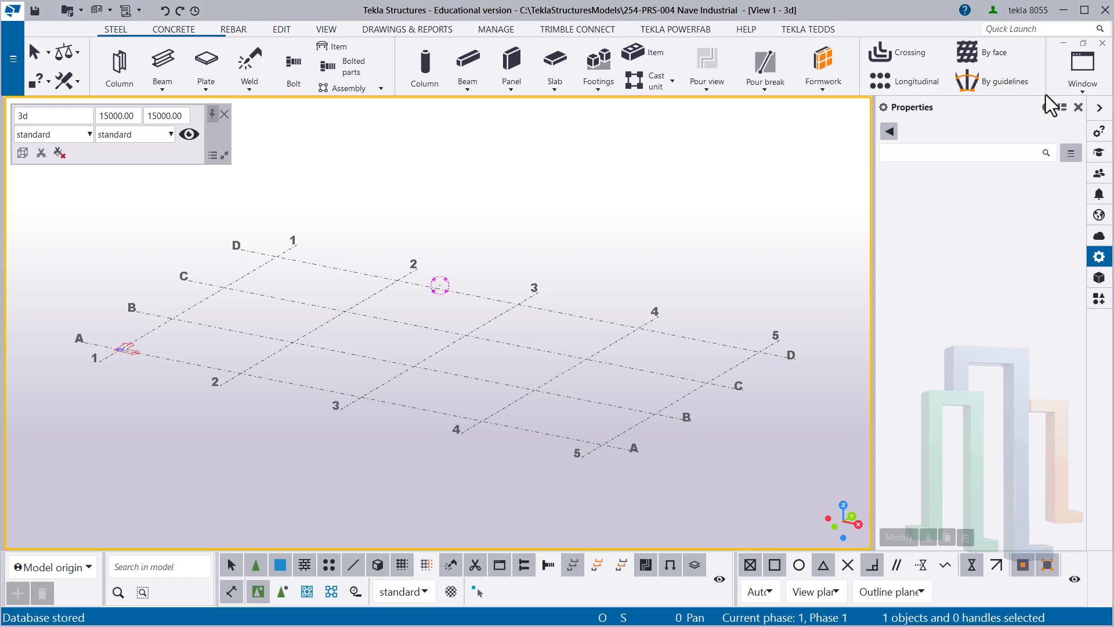
left_click(1078, 107)
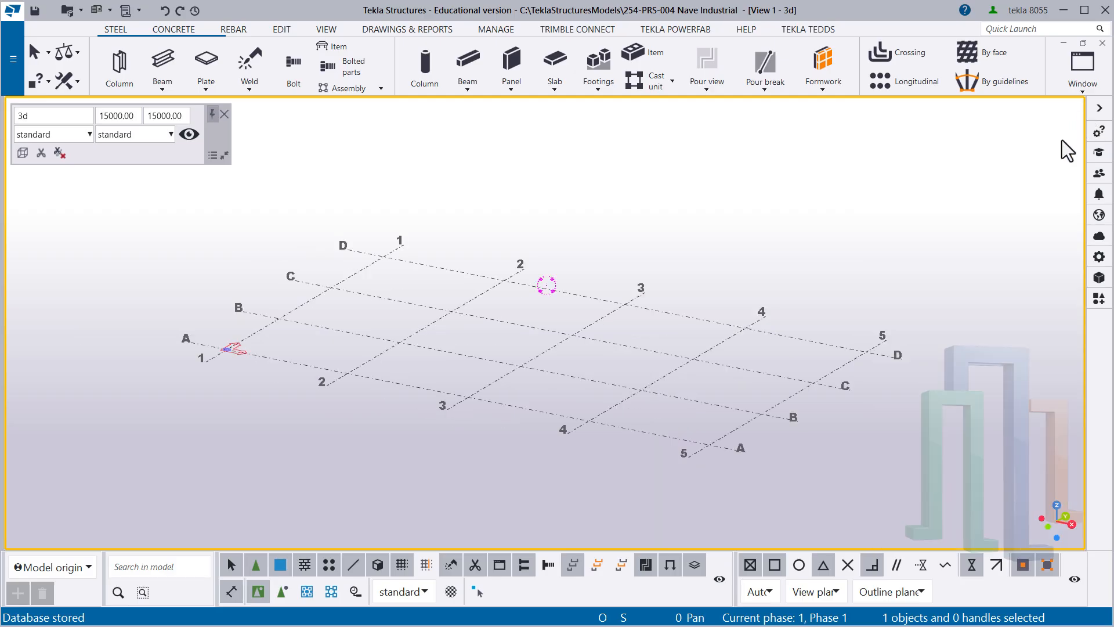
middle_click_drag(836, 277, 778, 285)
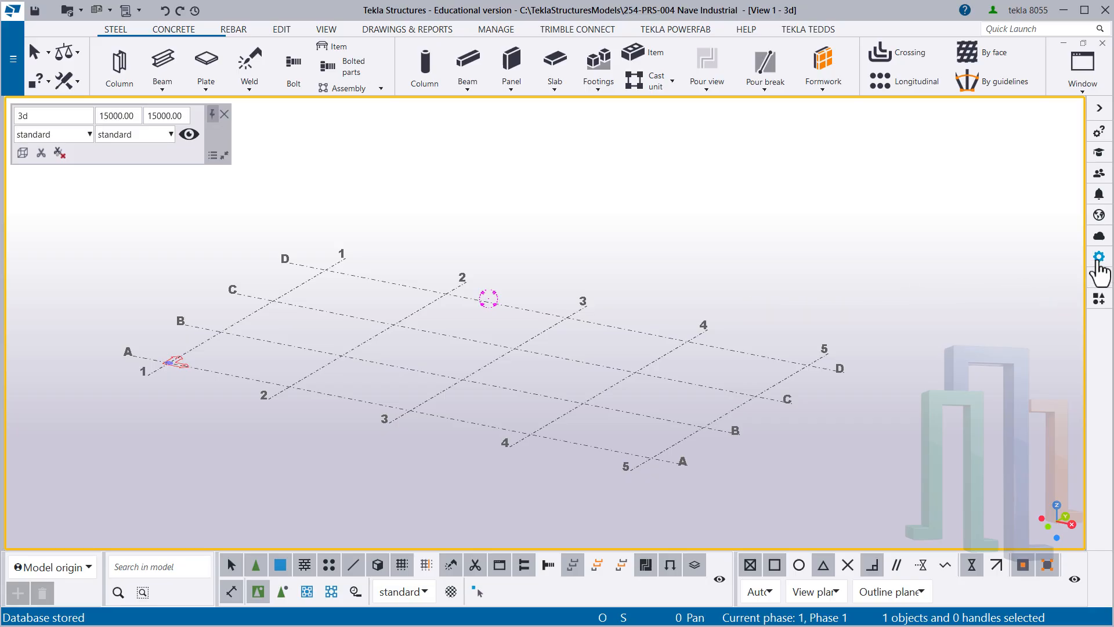
left_click(1099, 258)
middle_click_drag(472, 306, 542, 286)
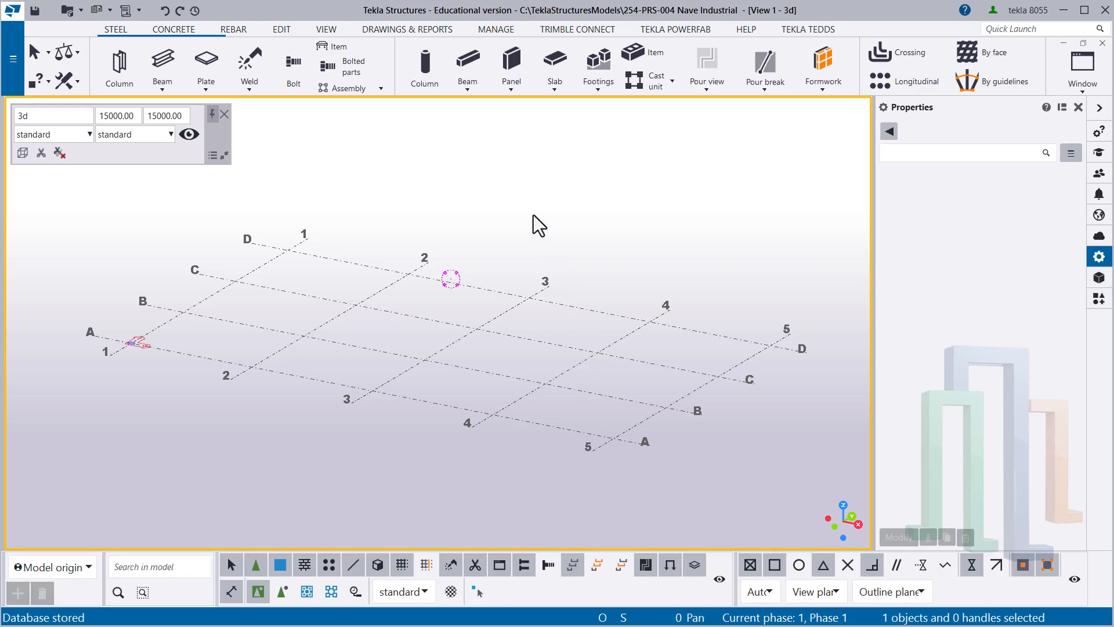
- Change the user interface toolbars to the medium size in the settings and return to the 3d view
left_click(13, 64)
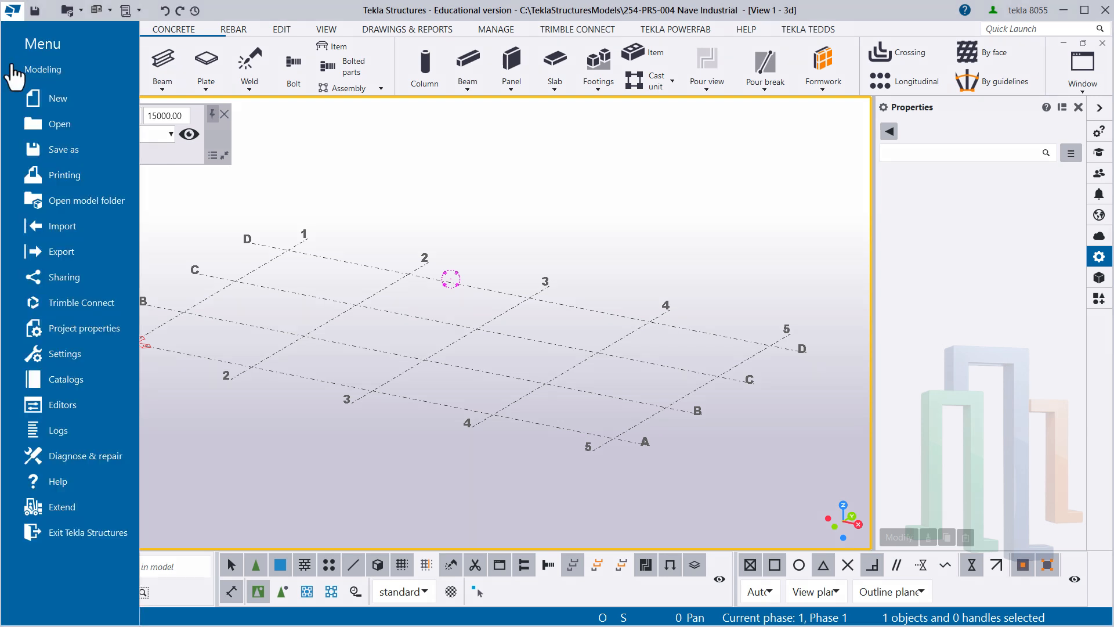
left_click(61, 353)
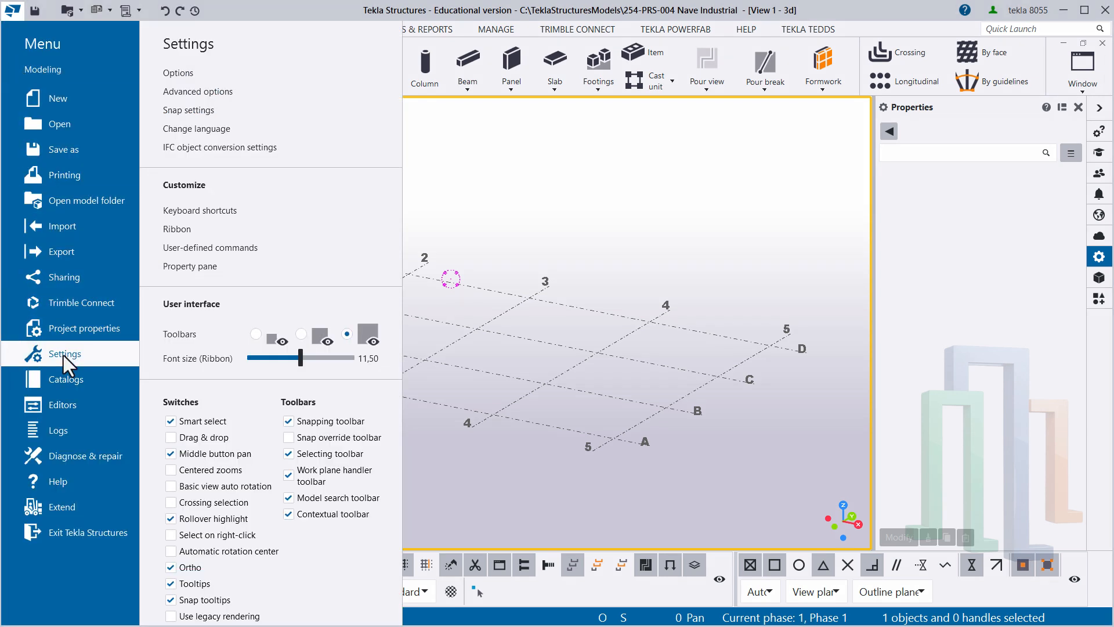
left_click(301, 333)
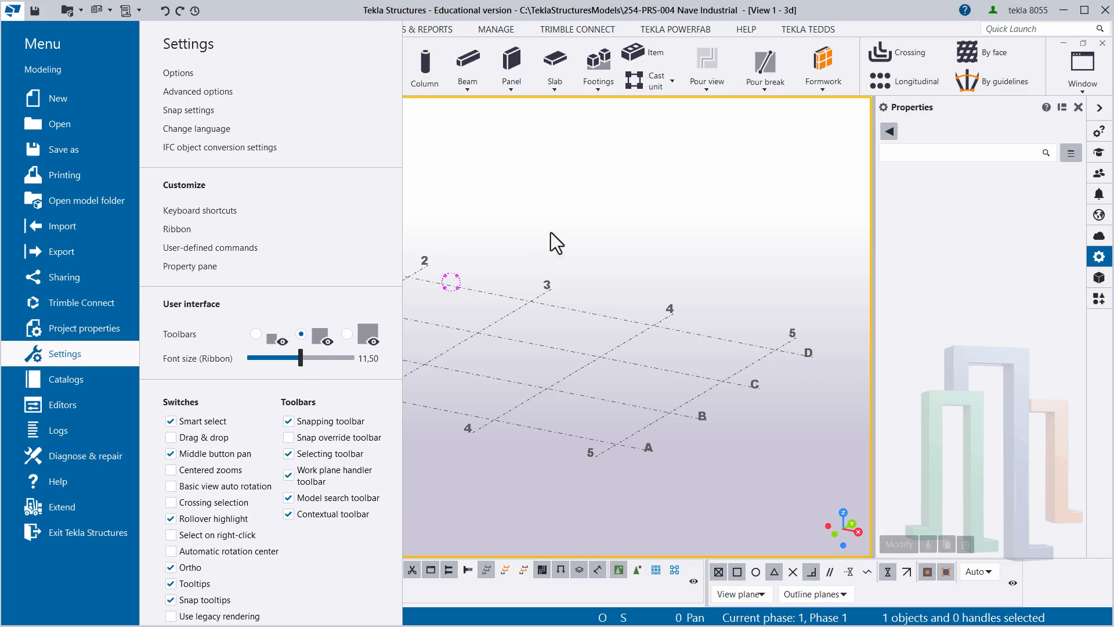
left_click(574, 221)
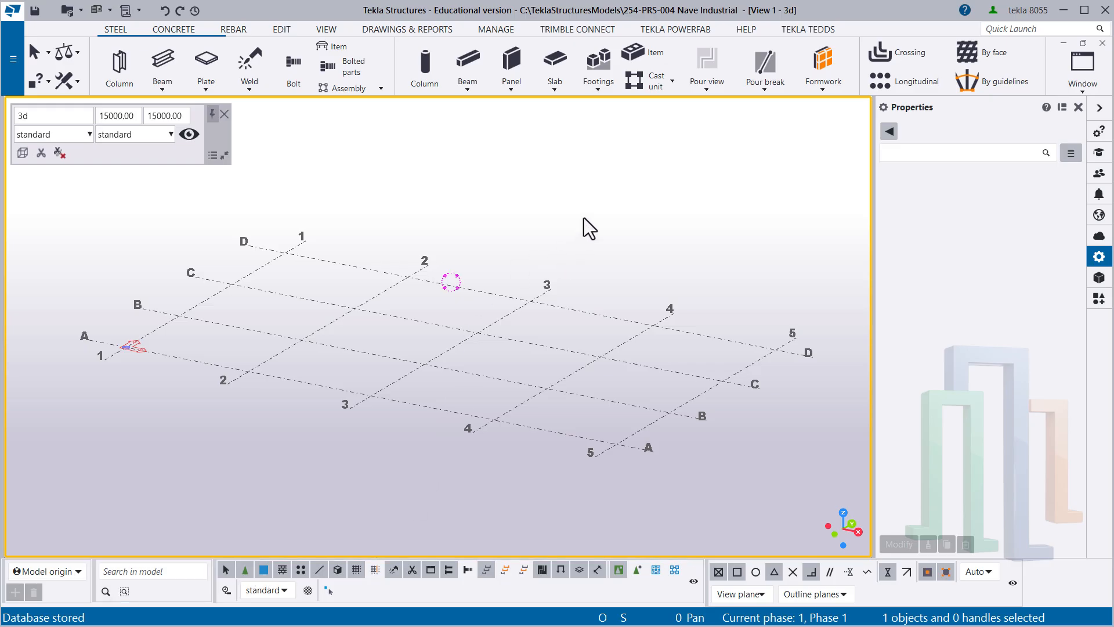
mouse_move(579, 217)
middle_mouse_down()
mouse_move(580, 184)
mouse_move(580, 242)
mouse_move(591, 211)
middle_mouse_up()
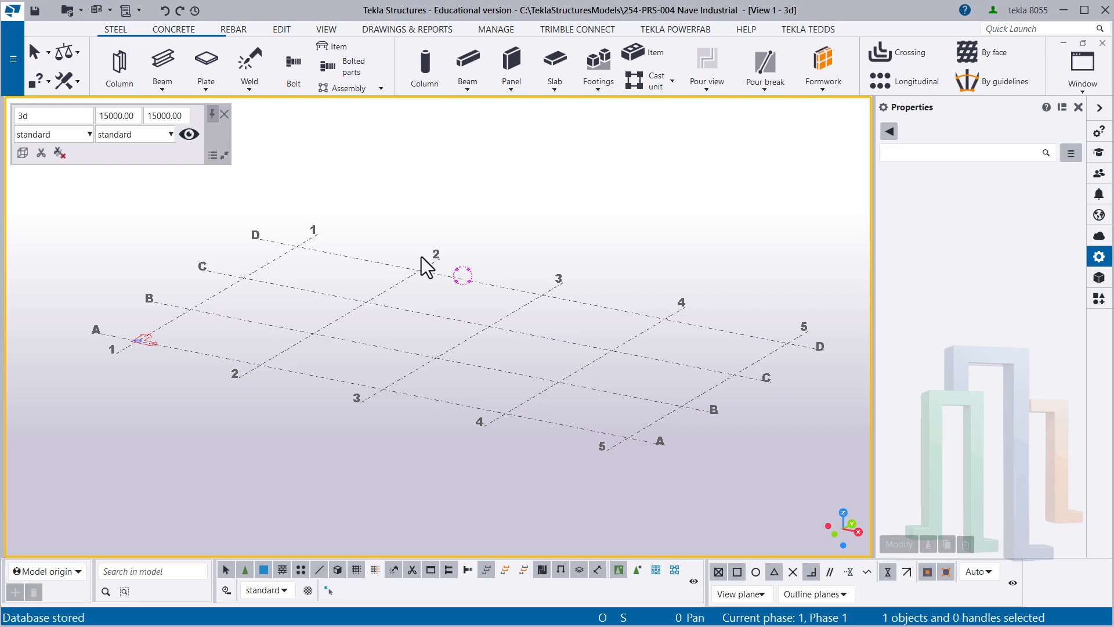
- Select the rectangular grid and examine its X, Y and Z coordinates in the properties, then clear the selection
middle_click_drag(398, 226, 347, 231)
middle_click_drag(475, 246, 524, 250)
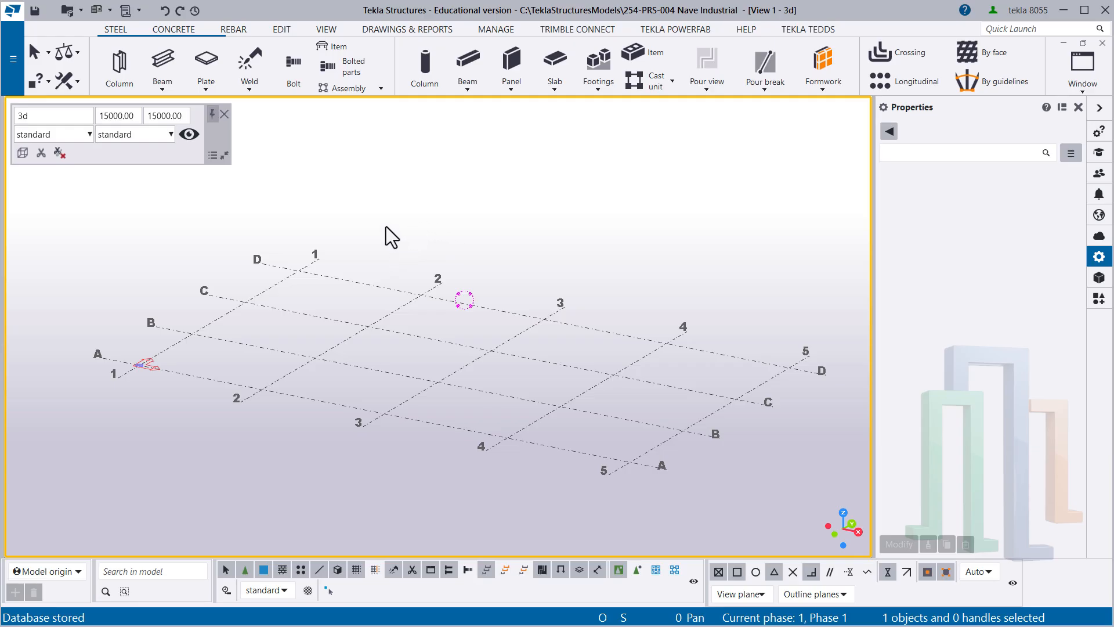
left_click_drag(410, 190, 352, 290)
left_click_drag(398, 224, 345, 299)
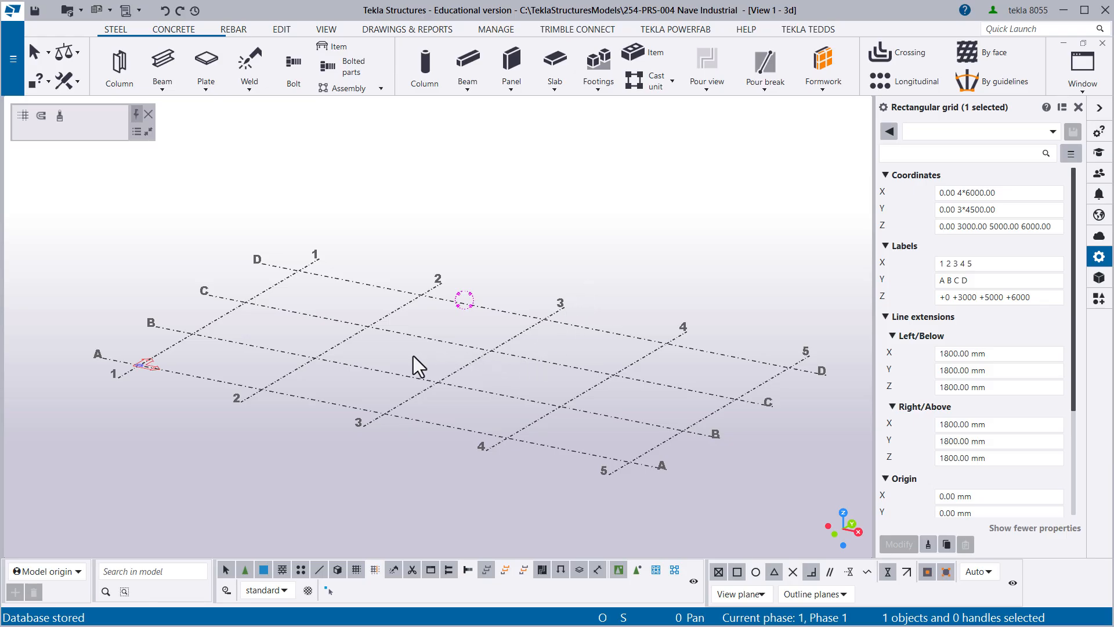
middle_click_drag(274, 377, 454, 349, "ctrl")
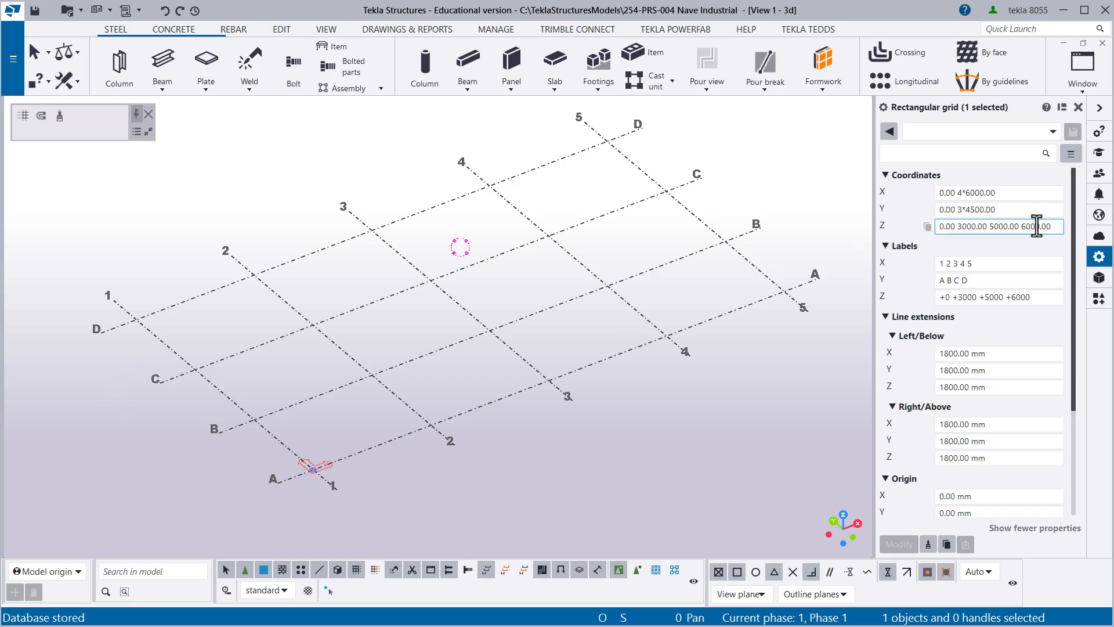
left_click_drag(1053, 226, 940, 225)
left_click(956, 226)
left_click_drag(1063, 227, 943, 232)
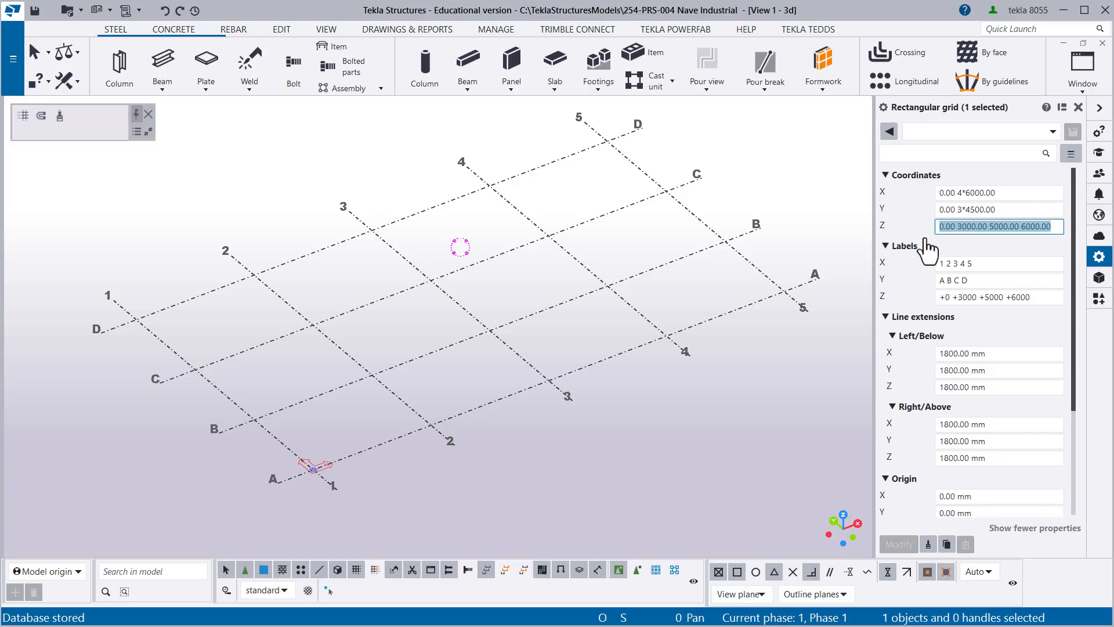
left_click(802, 198)
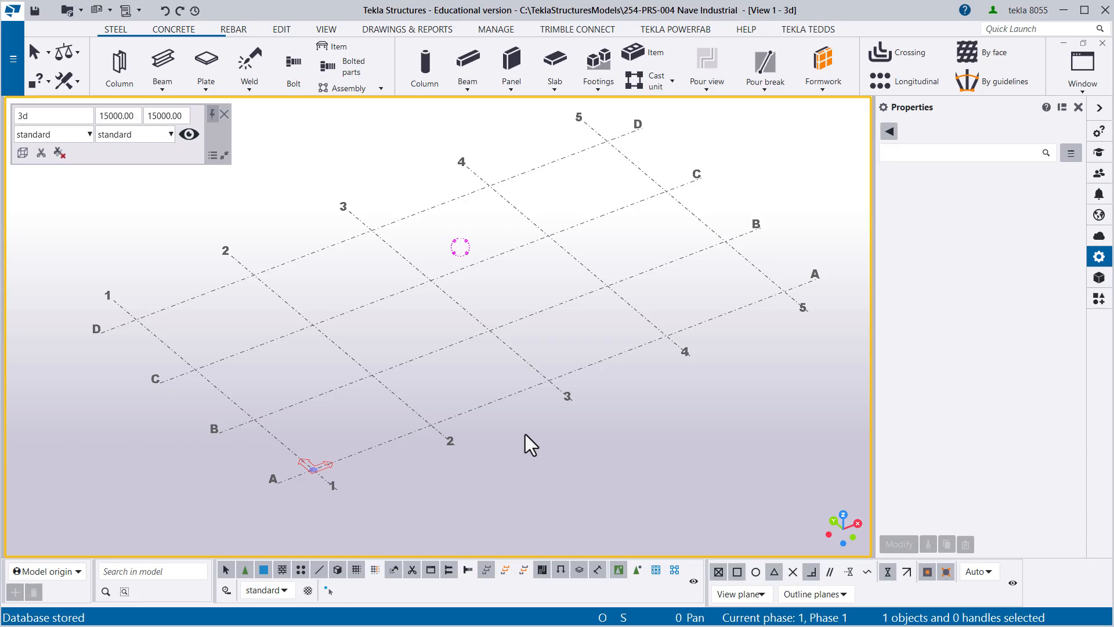
- Select the rectangular grid and reduce its X coordinates to a single line at 0, applying the change to the model
middle_click_drag(438, 350, 405, 360)
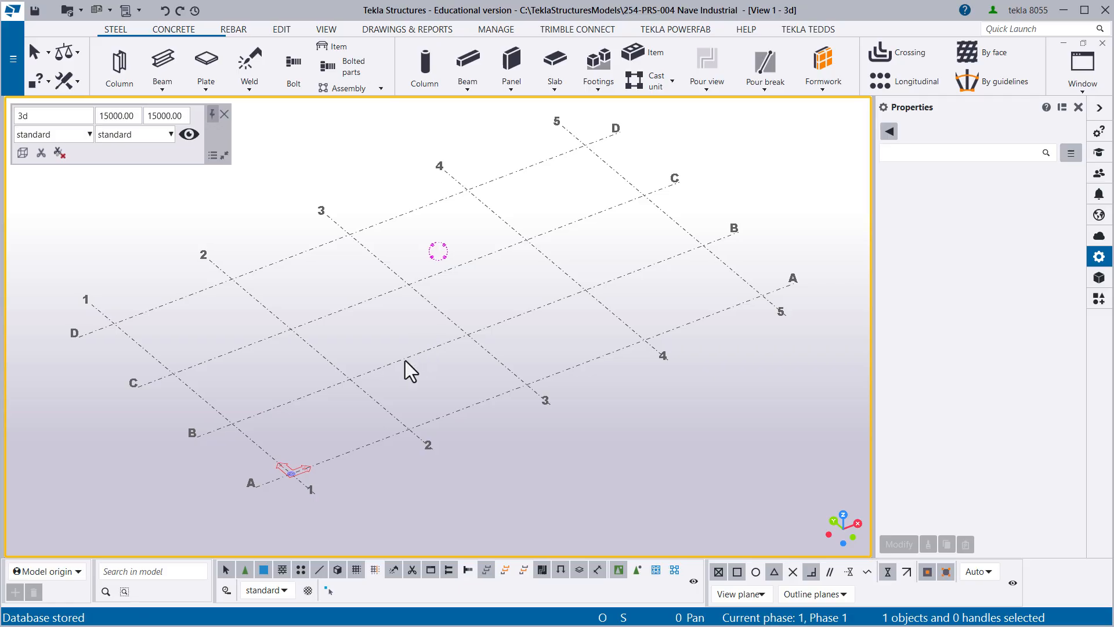
left_click_drag(422, 377, 390, 332)
left_click_drag(432, 382, 403, 346)
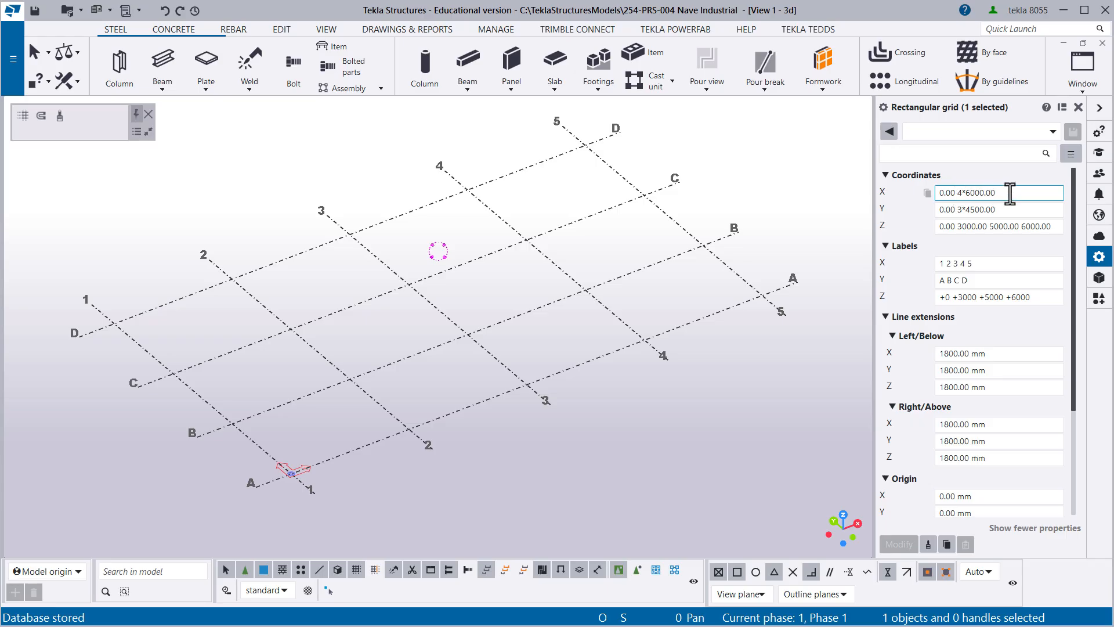
left_click_drag(1013, 192, 910, 192)
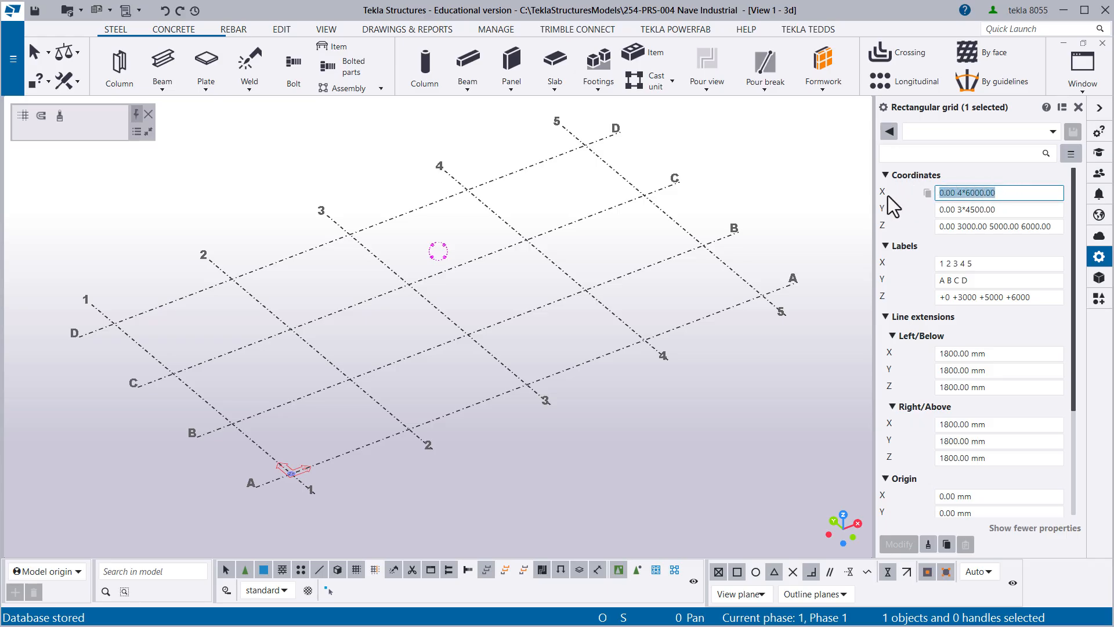
left_click(1000, 193)
left_click_drag(1013, 193, 951, 200)
left_click_drag(1013, 192, 931, 192)
type("0")
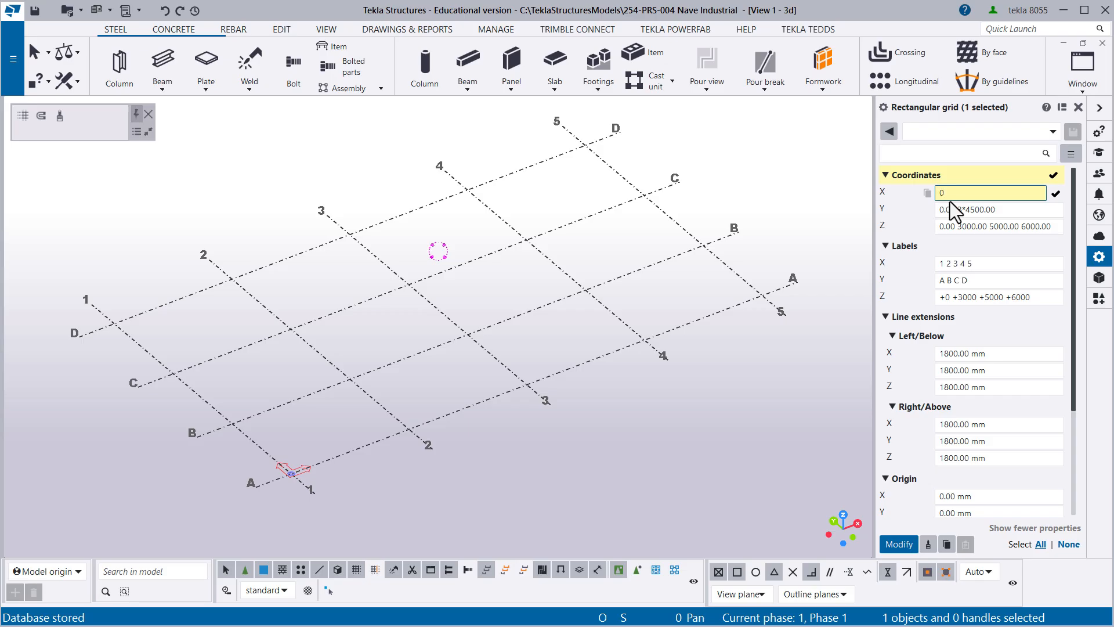
left_click(899, 546)
middle_click_drag(204, 374, 435, 317)
scroll(479, 354, "up", 3)
middle_click_drag(481, 369, 482, 353)
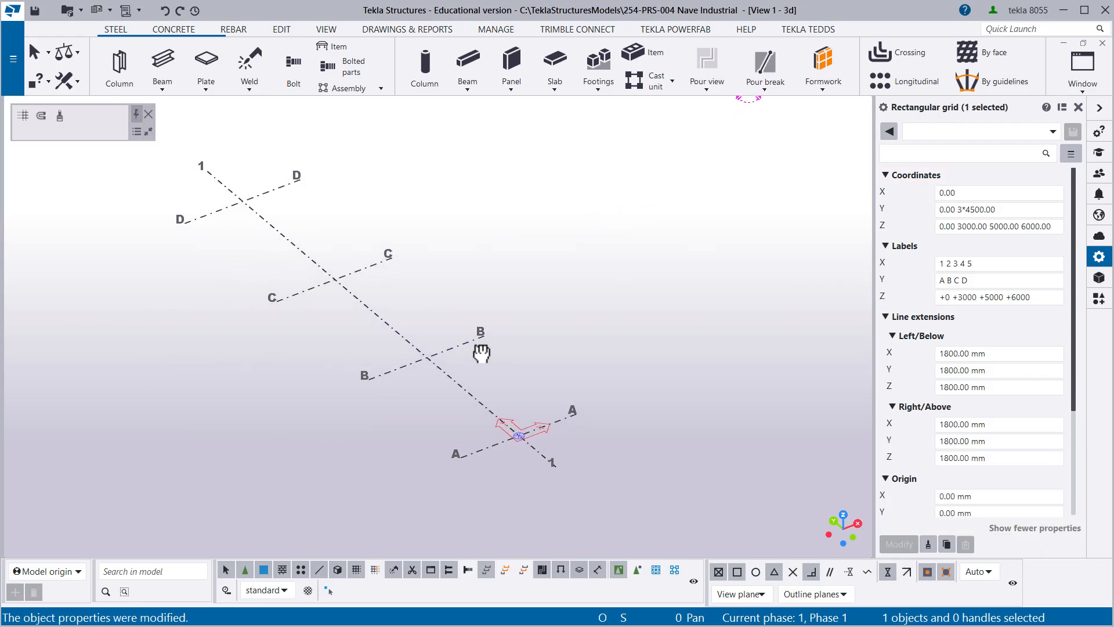
- Append a 5000 mm spacing after 0 in the grid's X coordinates and apply it to the model
left_click(953, 193)
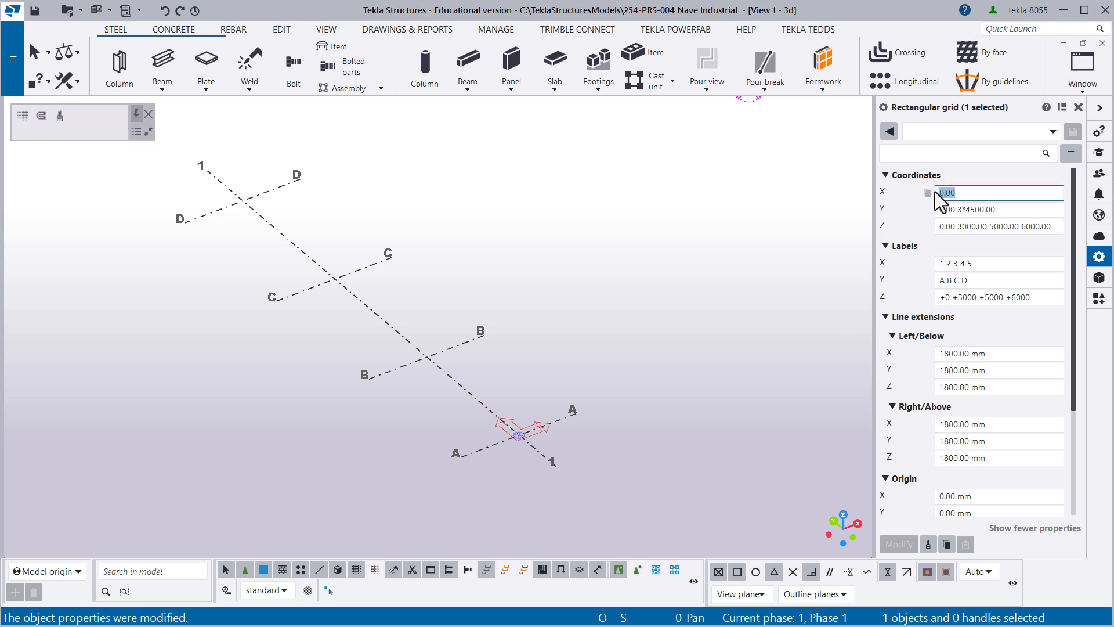
left_click_drag(958, 192, 945, 193)
left_click(969, 192)
type("5000")
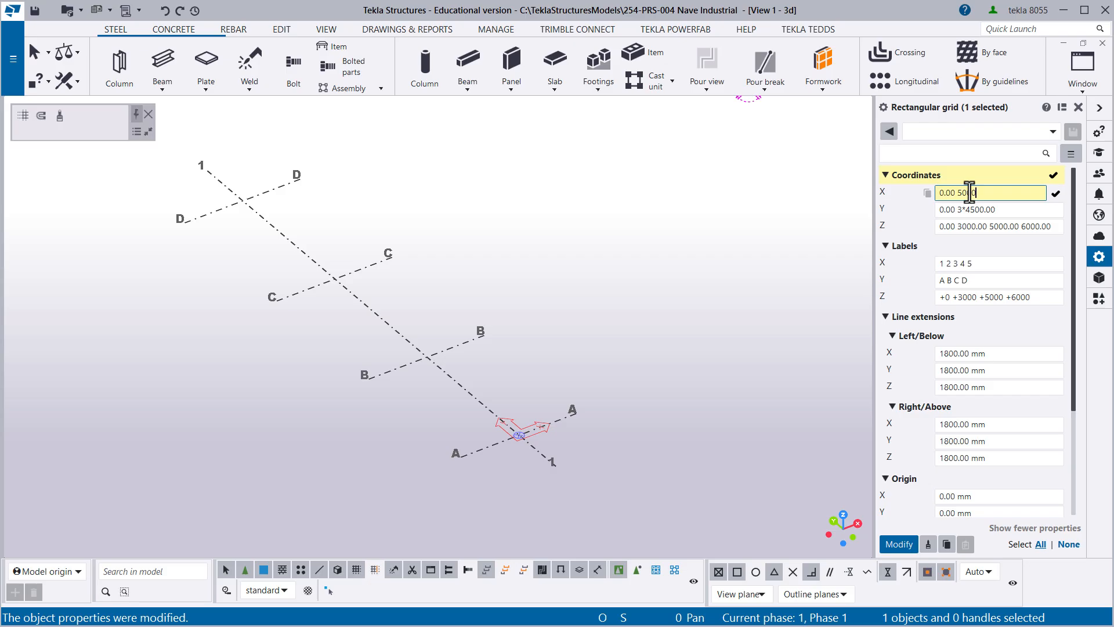
left_click(899, 544)
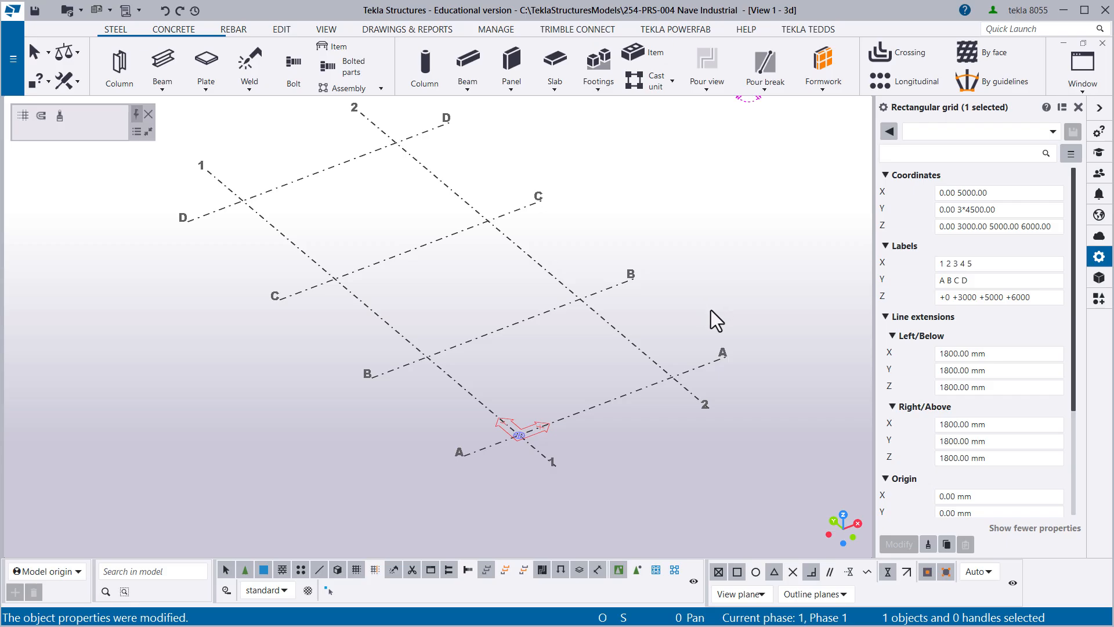
- Append a further 6000 mm spacing to the grid's X coordinates and apply it
left_click(987, 194)
left_click_drag(988, 196, 973, 197)
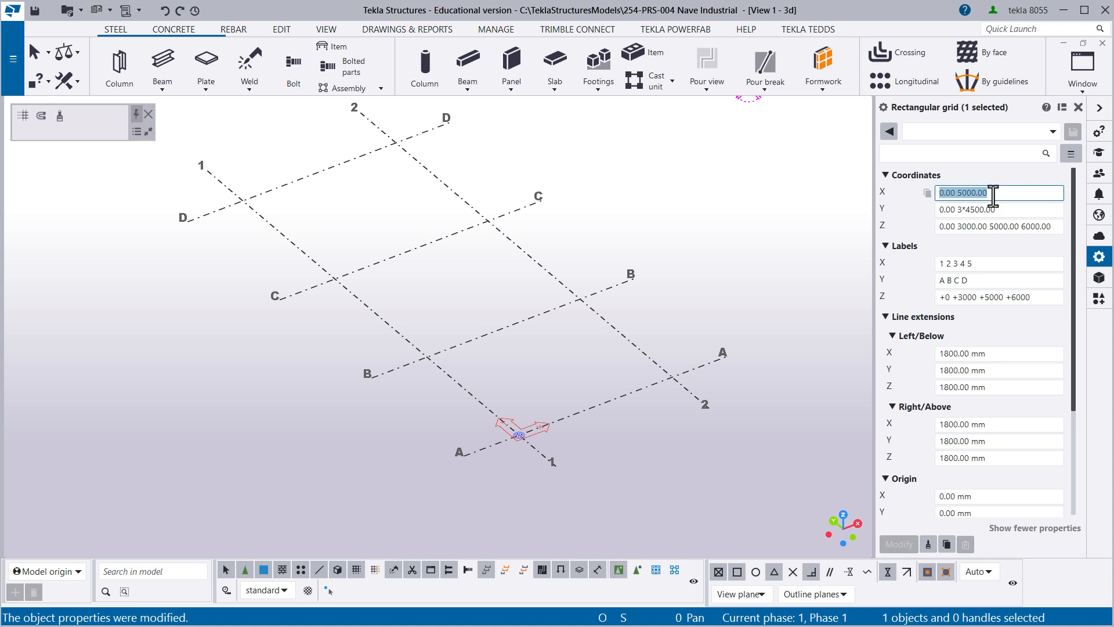
left_click(994, 196)
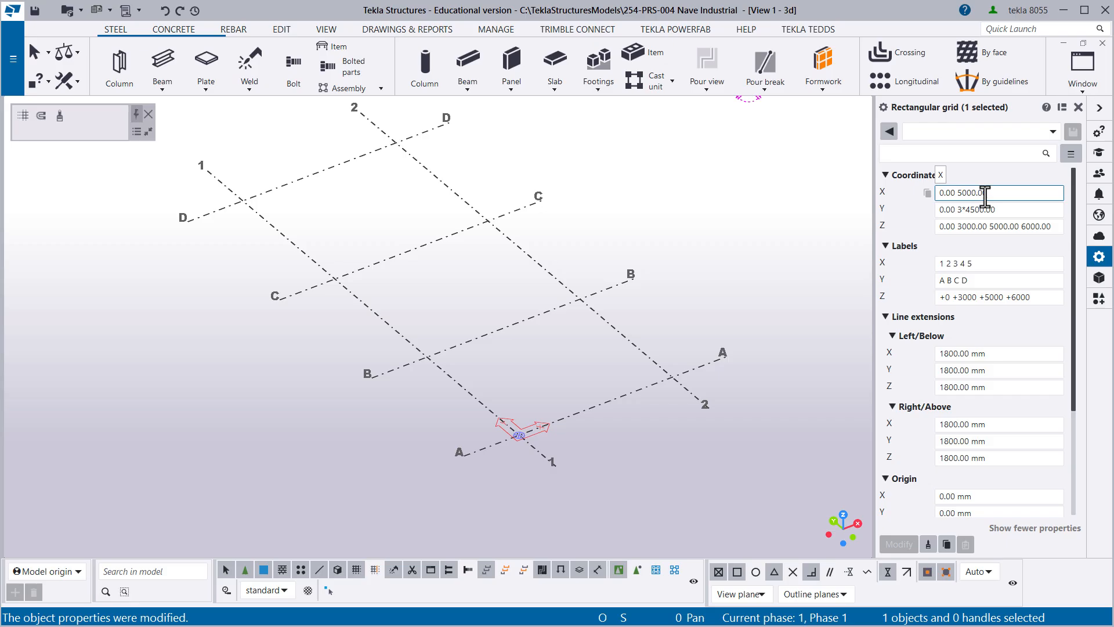
type("6")
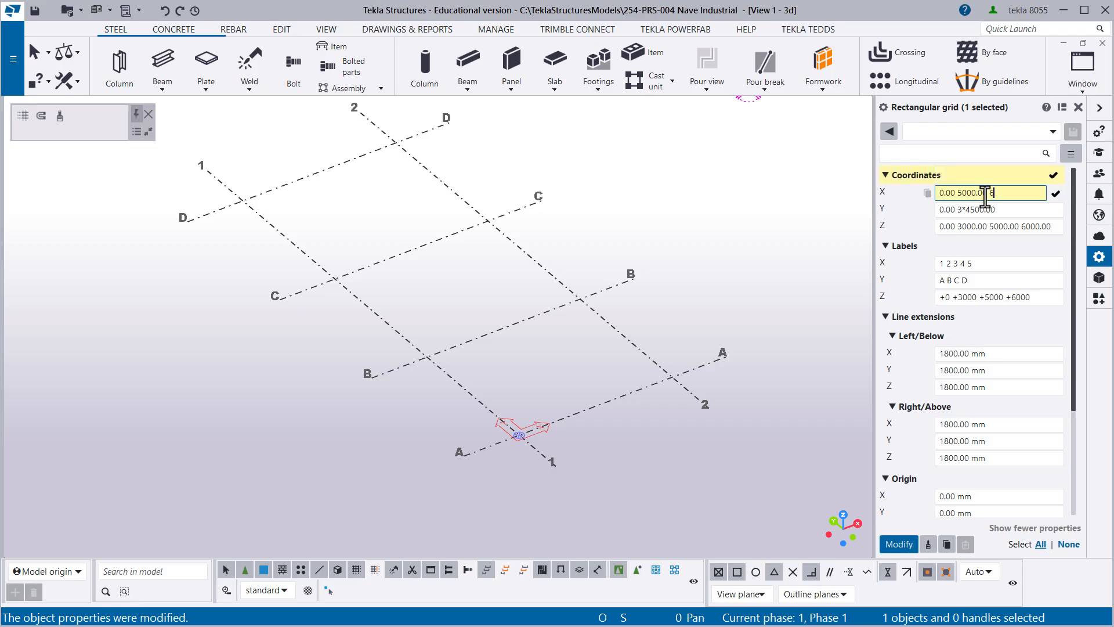
type("000")
key("Return")
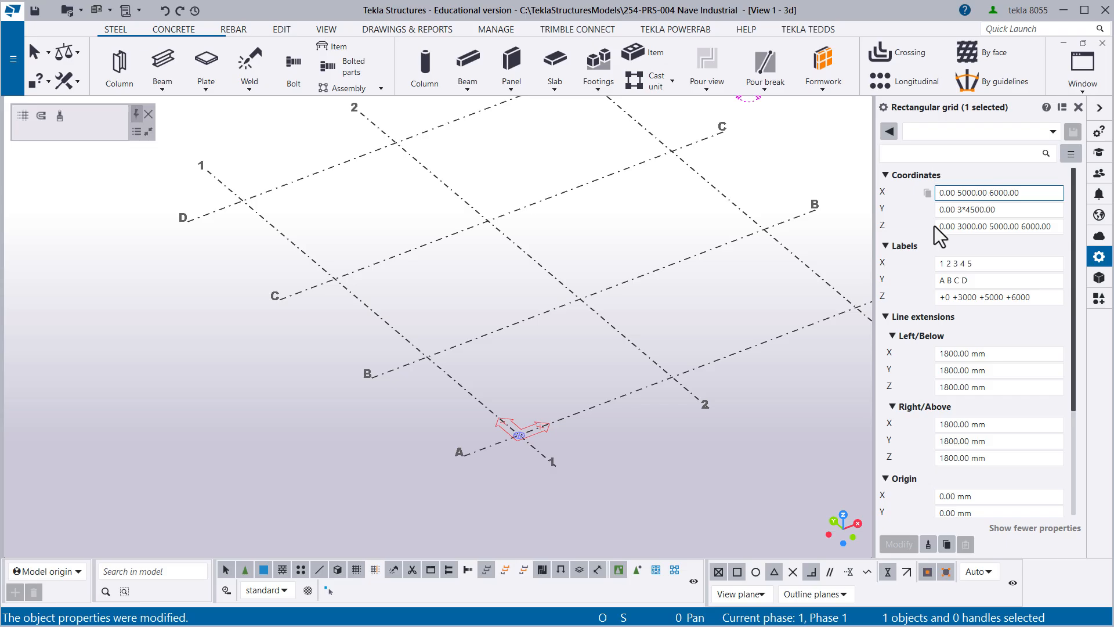
- Replace all of the grid's X coordinates with the single value 4000 and apply it
left_click_drag(1047, 192, 922, 194)
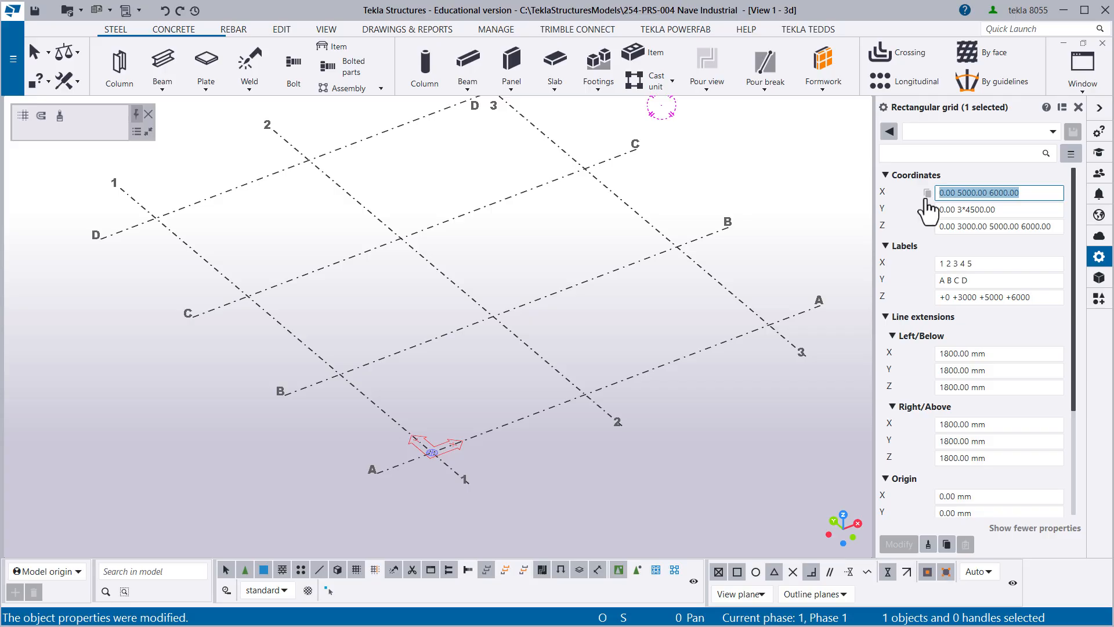
left_click(968, 194)
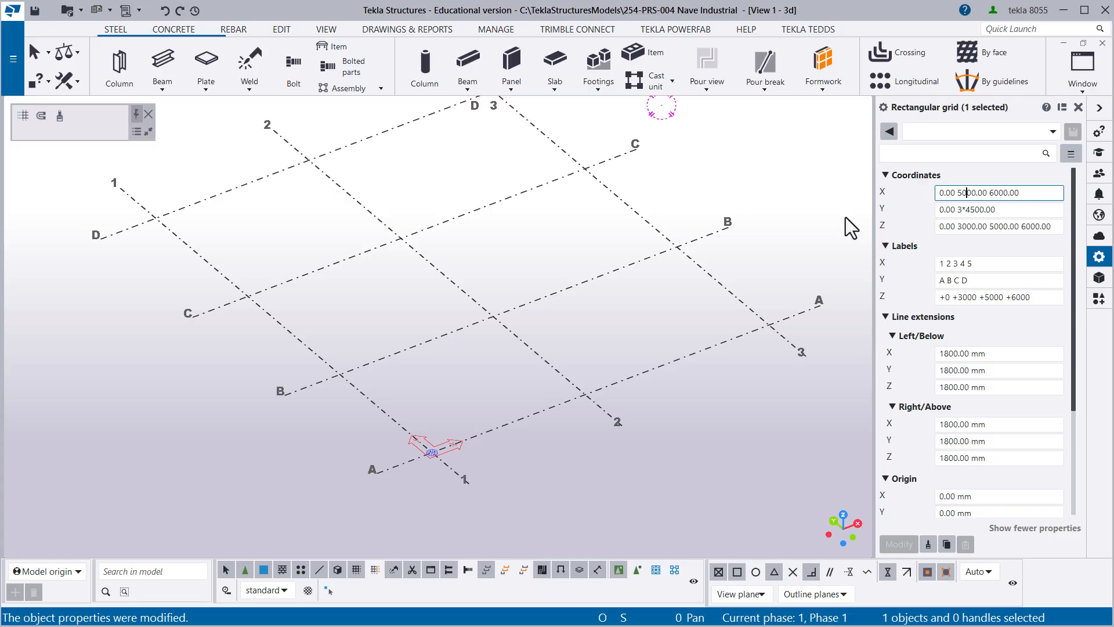
left_click(1035, 195)
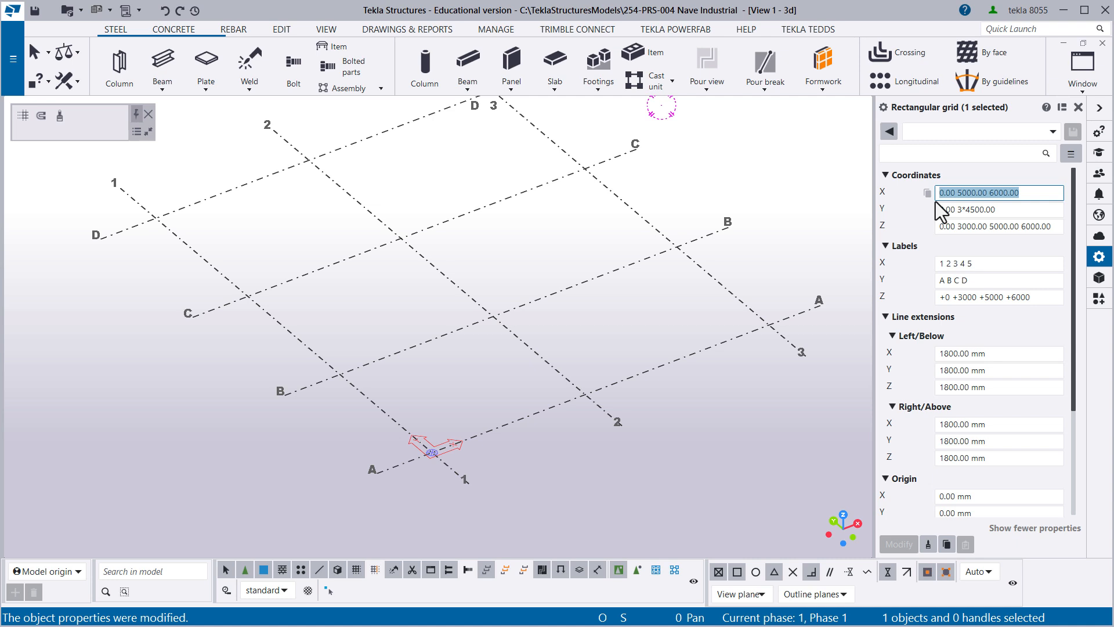
type("4000")
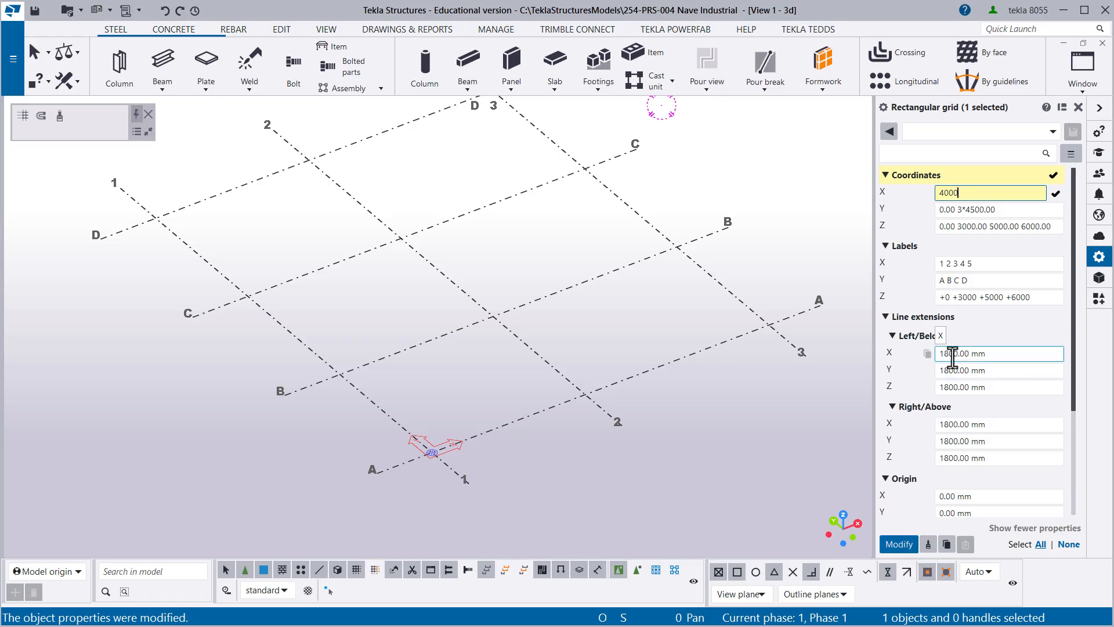
key("Return")
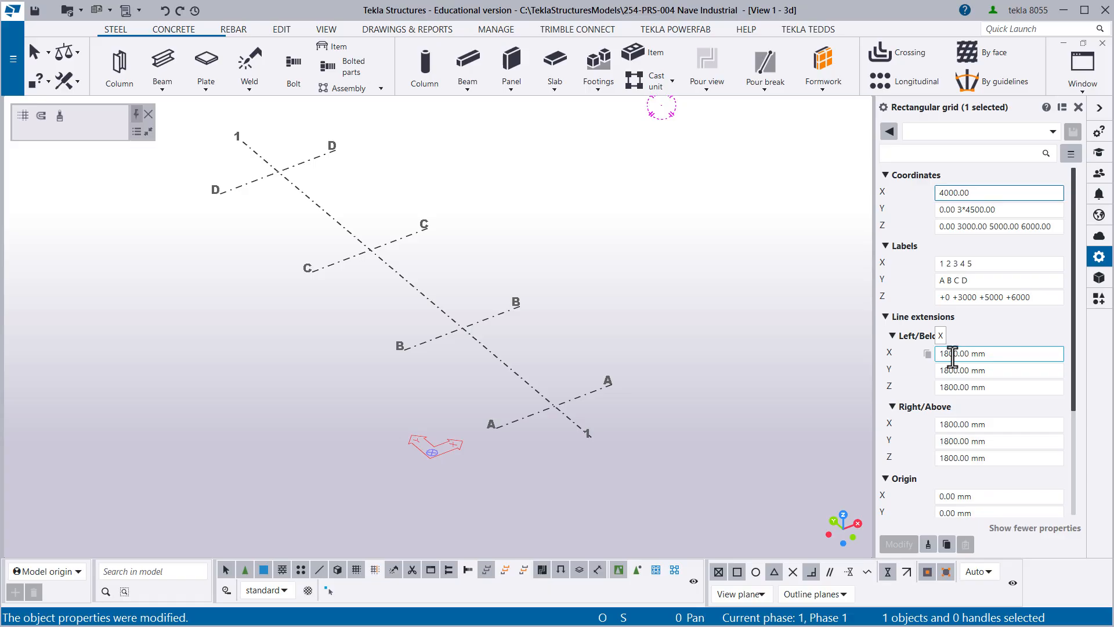
left_click_drag(974, 193, 940, 193)
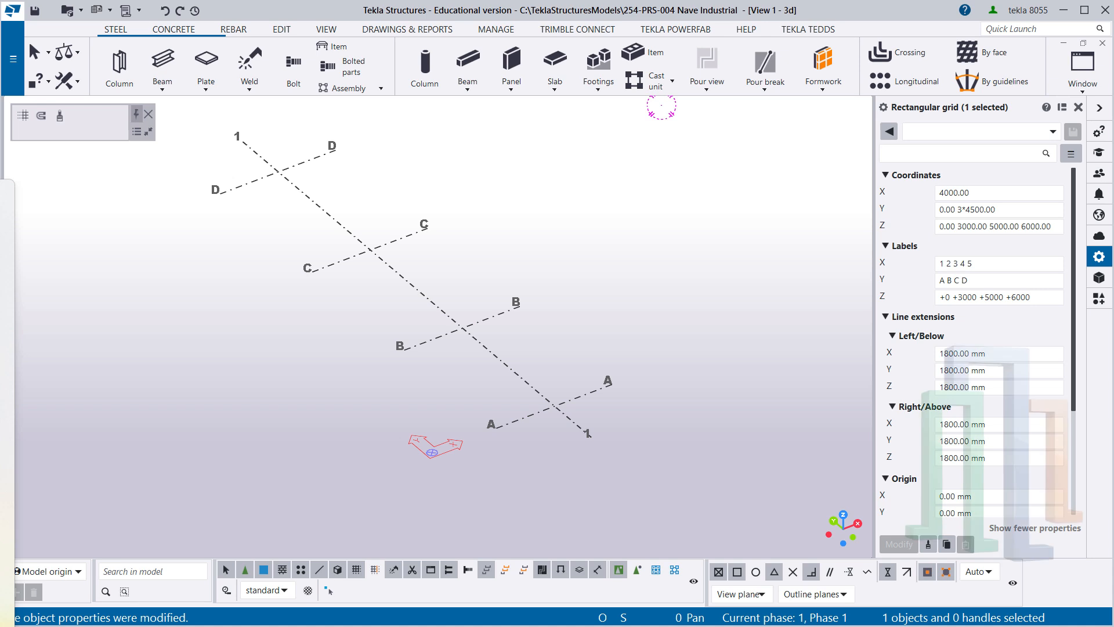
right_click(1, 439)
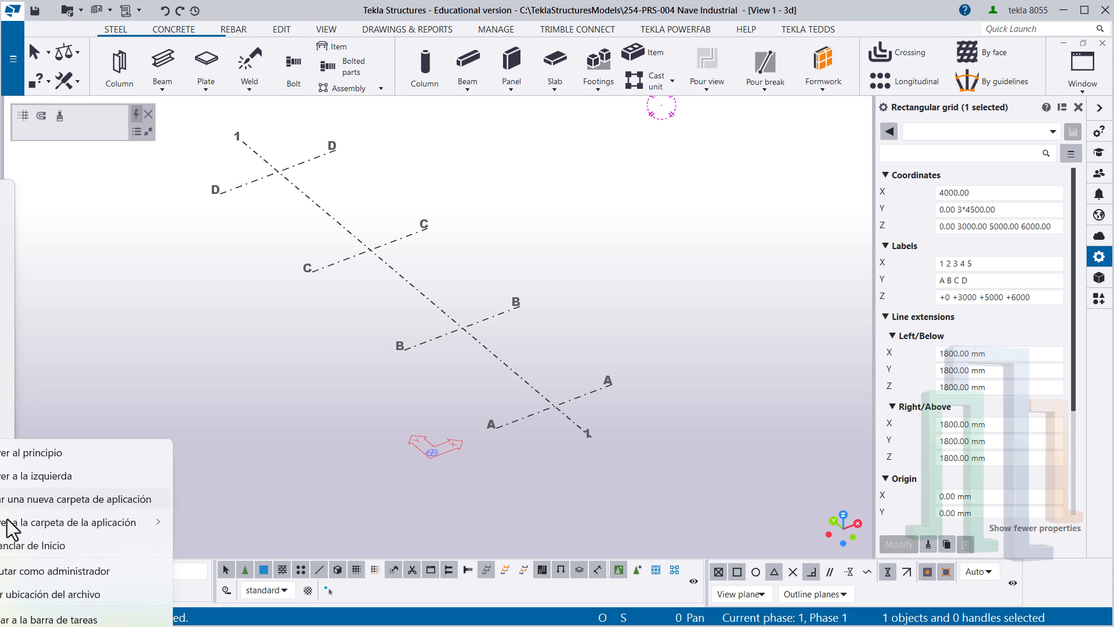
left_click(12, 576)
left_click(501, 442)
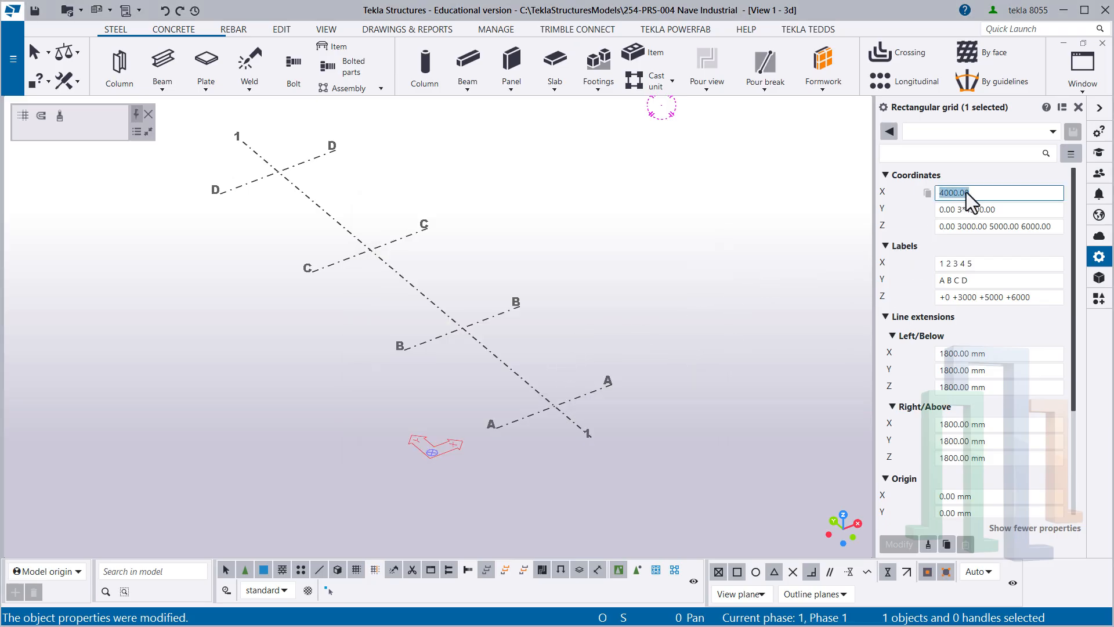
- Replace the grid's X coordinates with the single value -3500 and apply it to the model
left_click(990, 191)
left_click_drag(984, 193, 935, 195)
key("BackSpace")
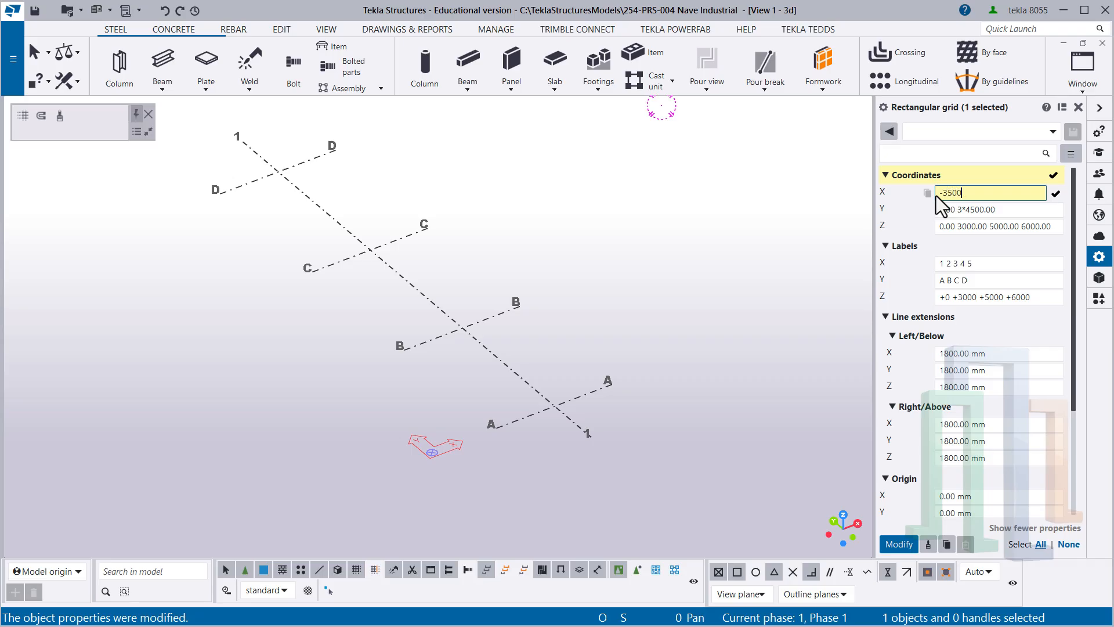
key("Return")
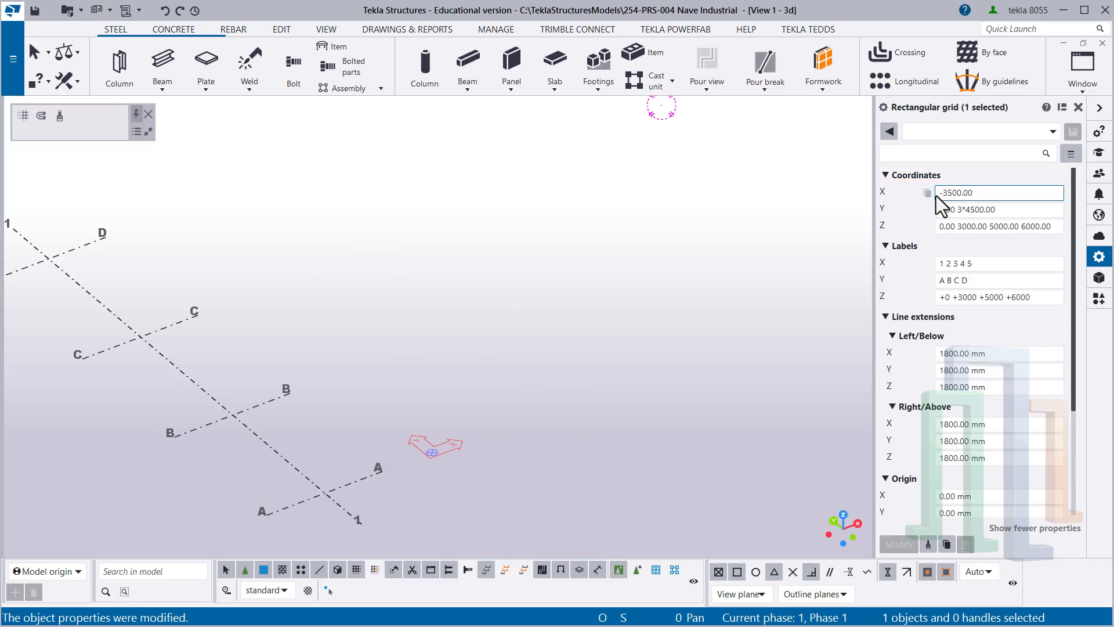
middle_click_drag(289, 458, 382, 426)
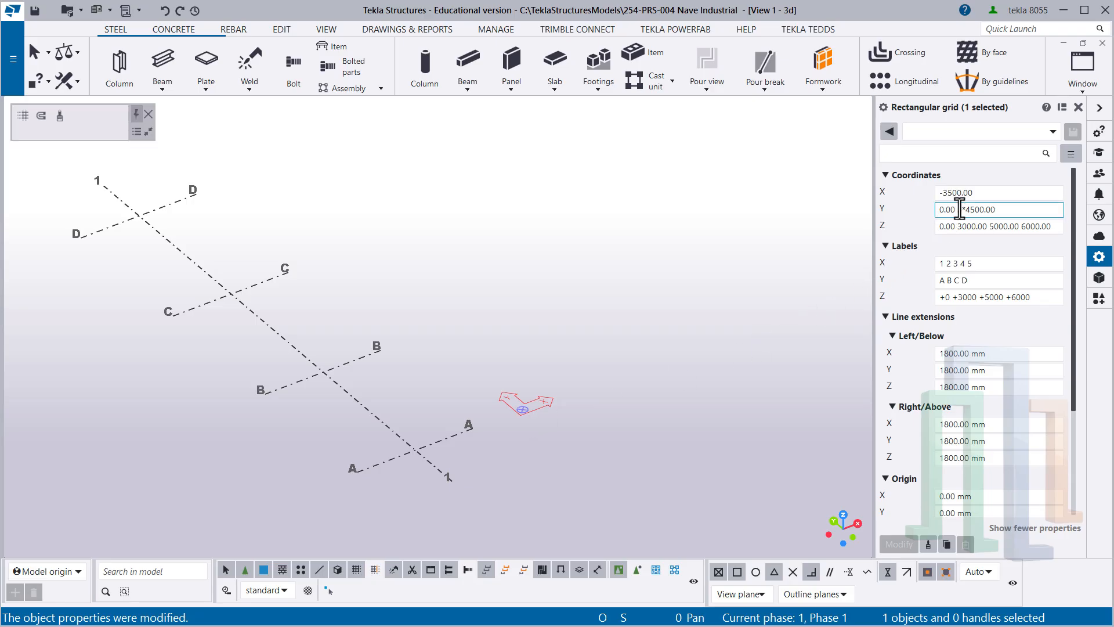
- Set the grid's X coordinates to a single line at 0 and apply it
left_click(990, 192)
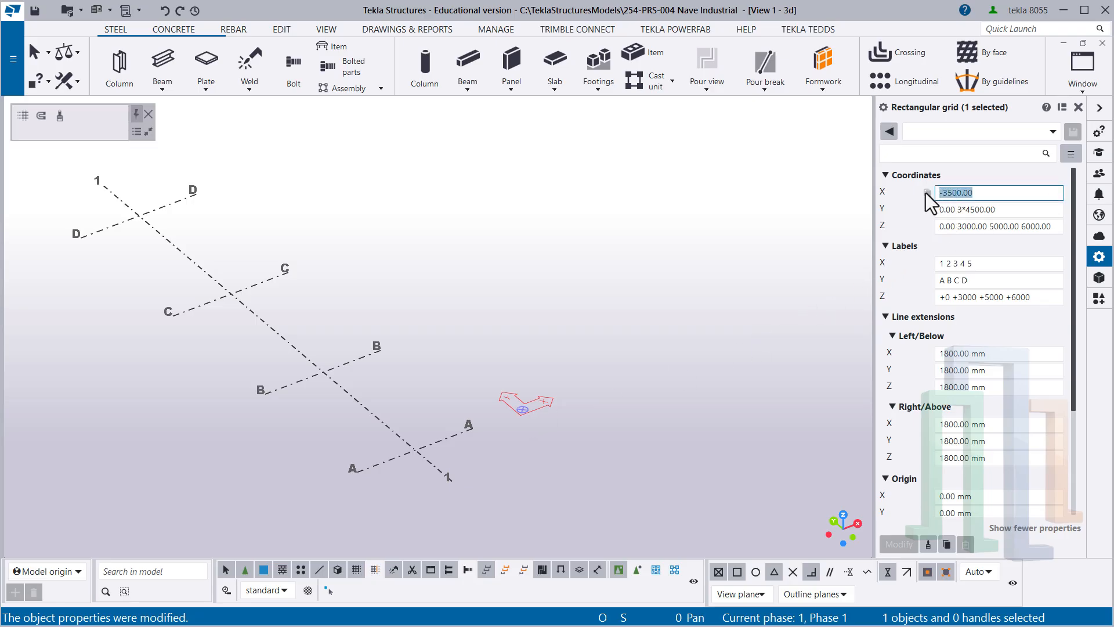
type("0")
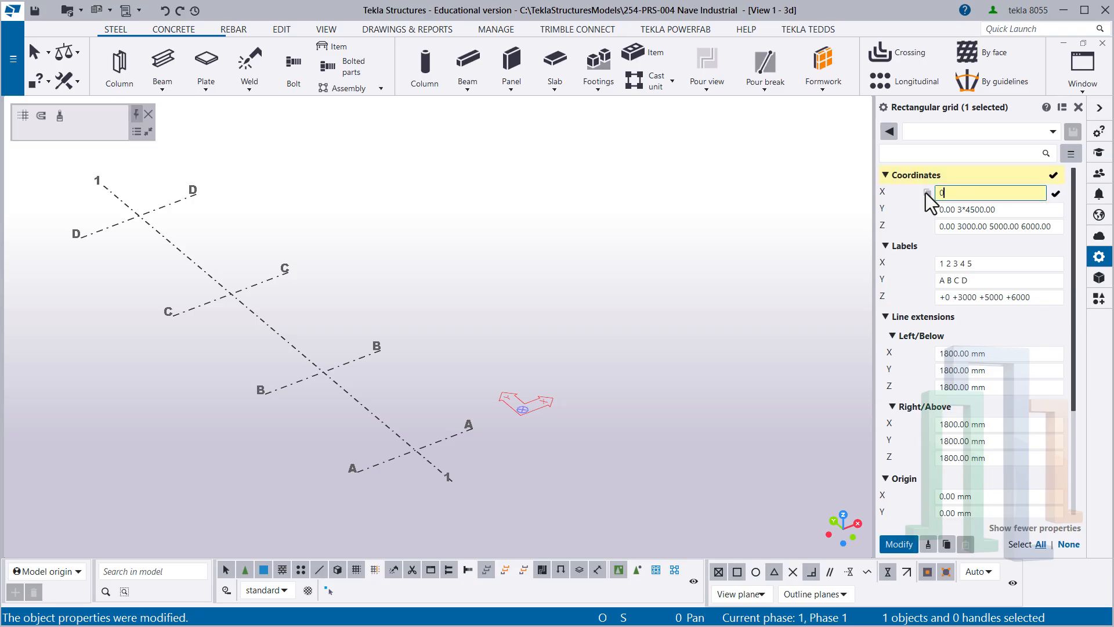
key("Return")
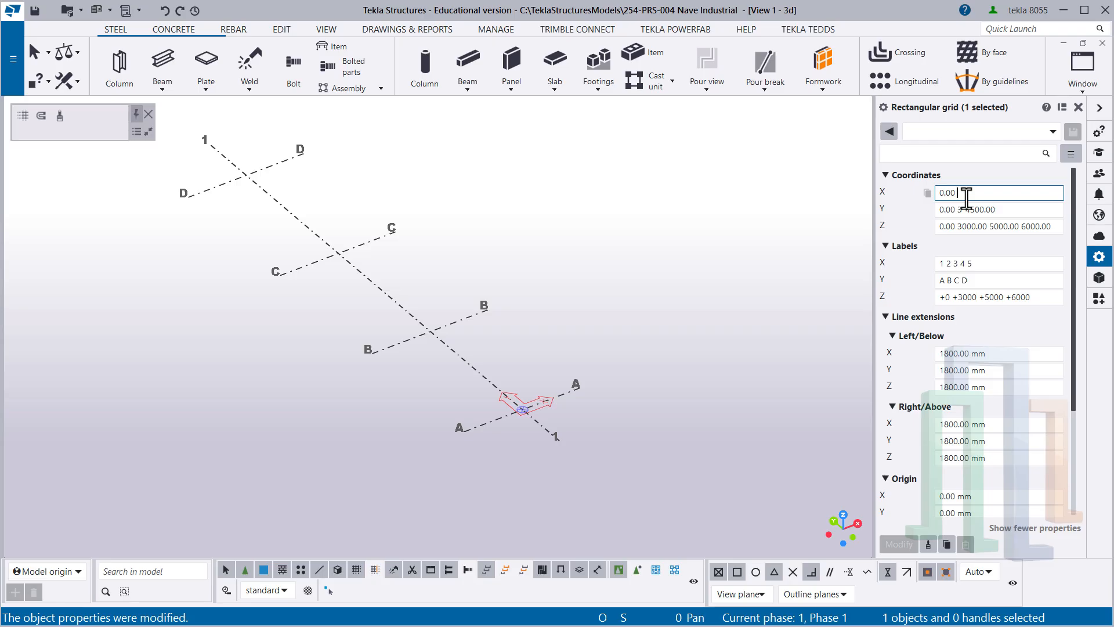
- Append the spacings 4000, 5000 and 5500 after 0 in the grid's X coordinates
type("4000 ")
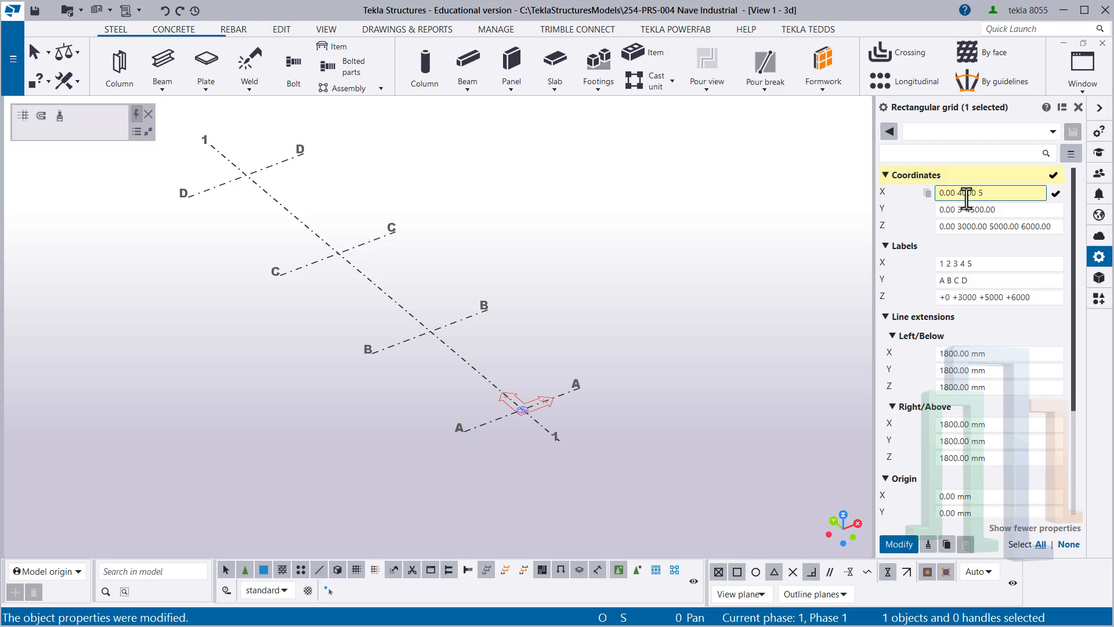
type("5000 5500")
- Examine each value in the grid's X coordinates, from the origin through the successive spacings
double_click(950, 193)
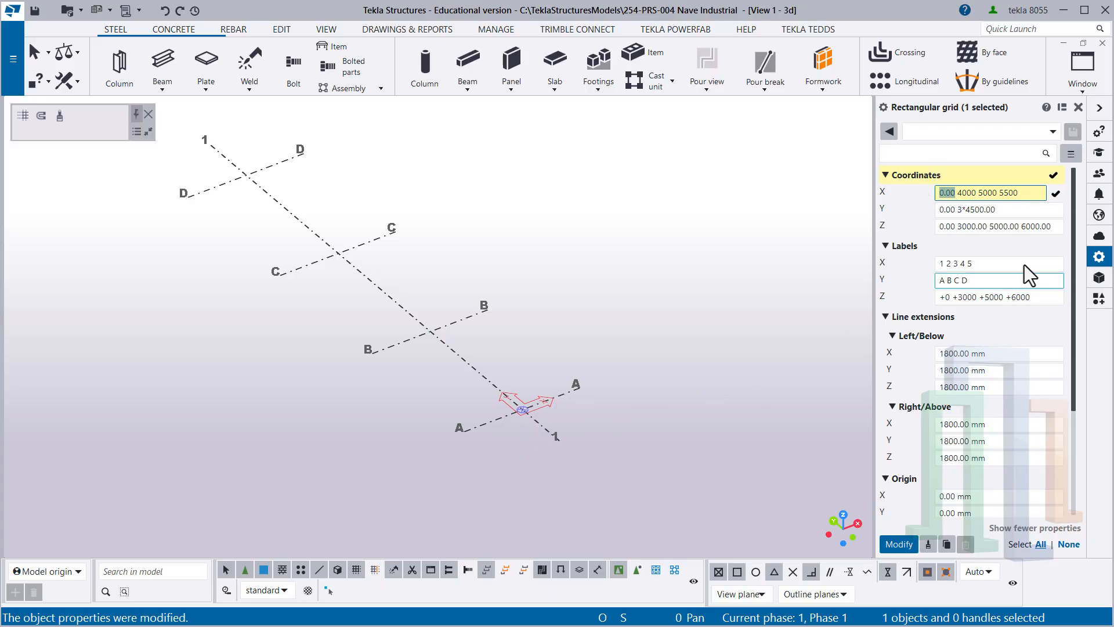
left_click_drag(977, 194, 959, 195)
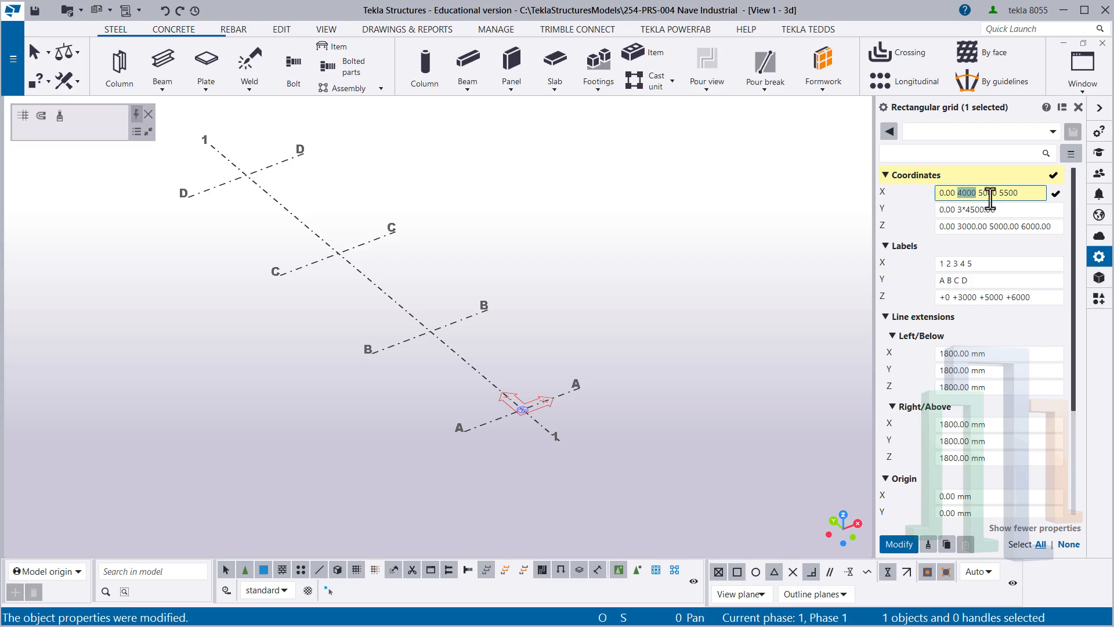
left_click(975, 194)
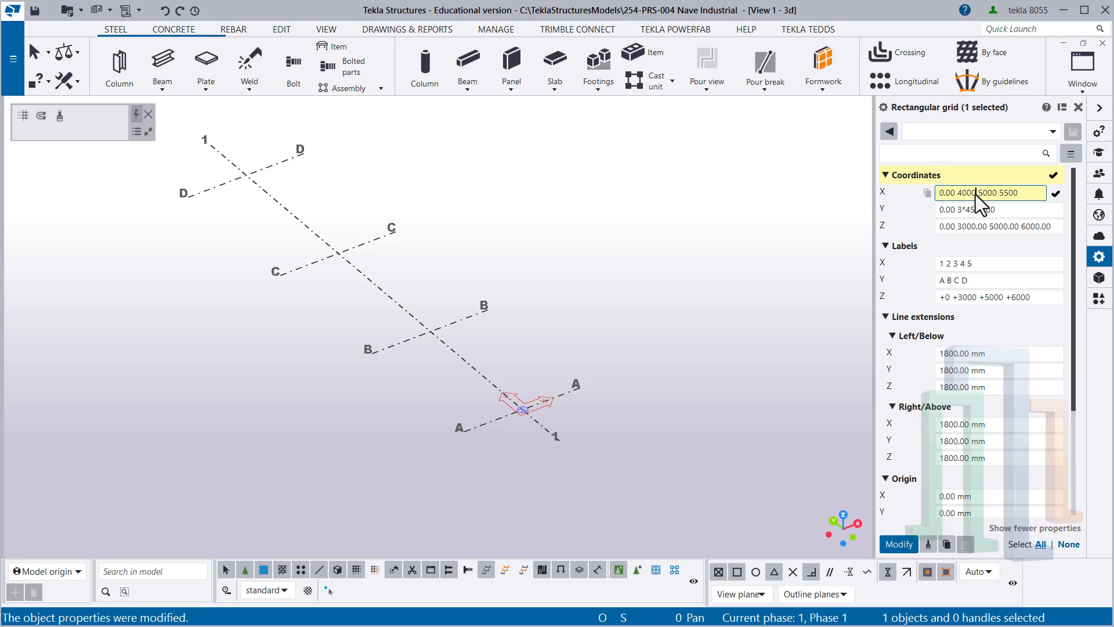
left_click_drag(976, 195, 958, 195)
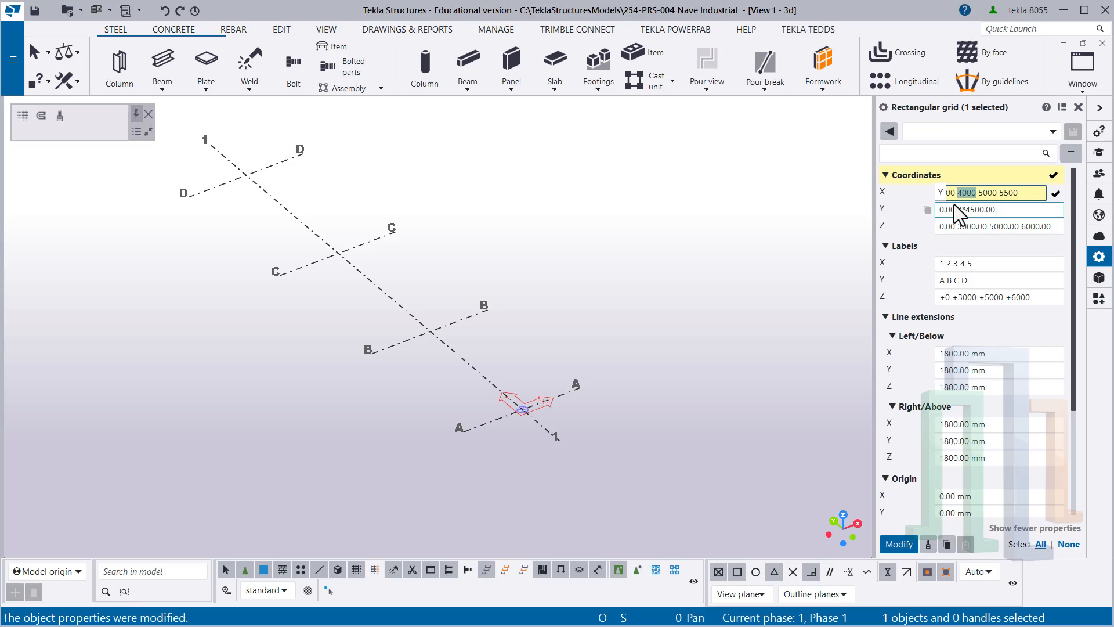
left_click(996, 193)
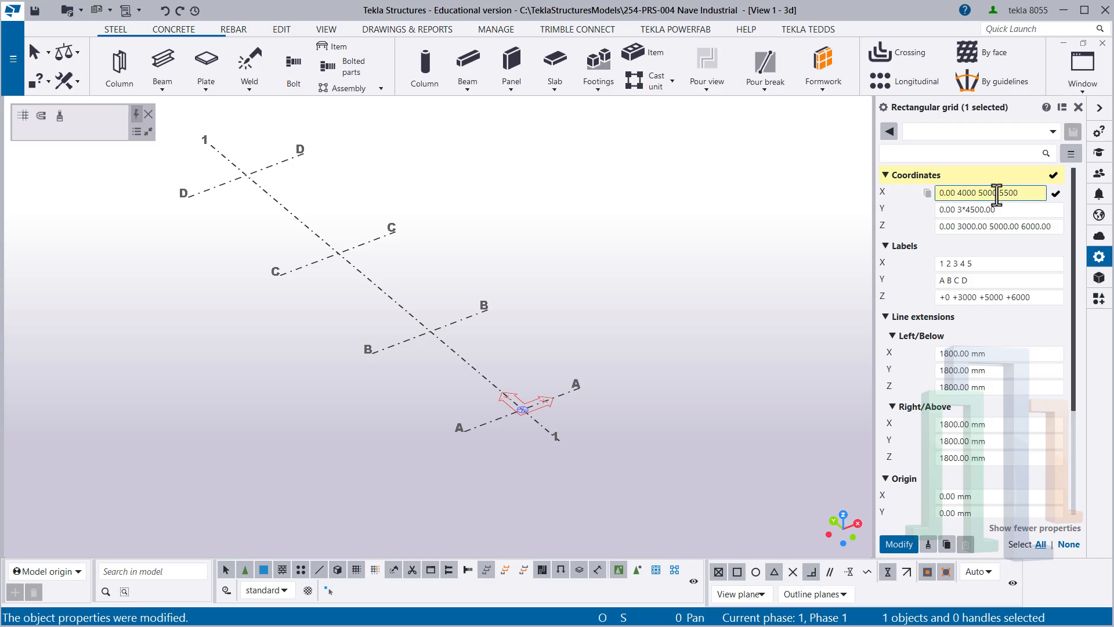
left_click_drag(996, 193, 979, 196)
left_click(994, 194)
left_click(1015, 193)
double_click(1008, 193)
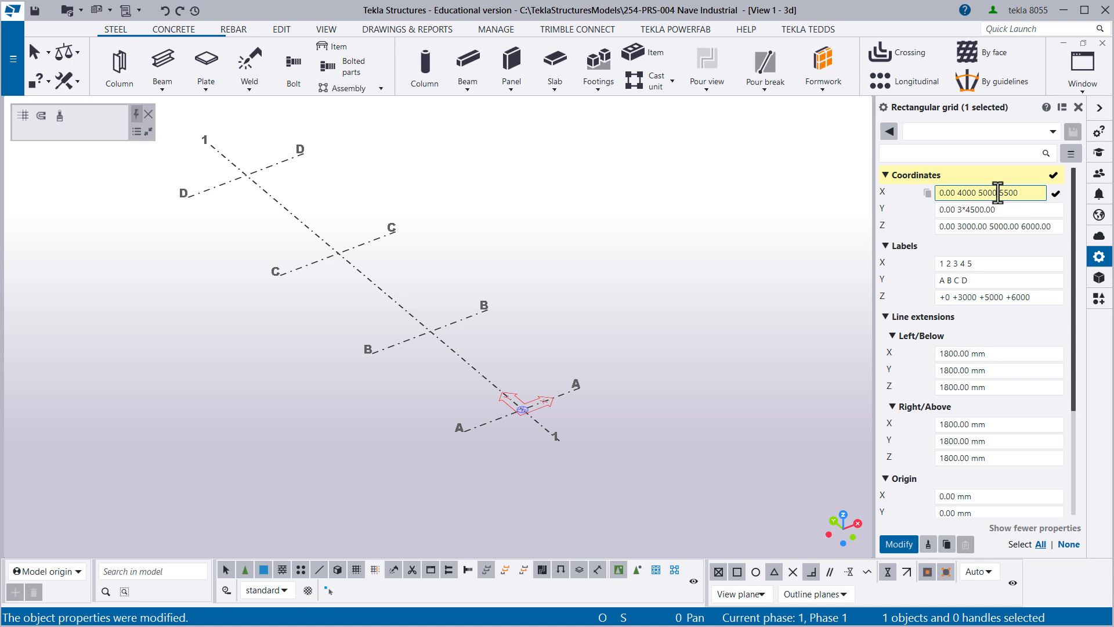
double_click(982, 193)
- Apply the extended X coordinates to the grid and inspect the resulting numbered grid lines in the 3D view
left_click(899, 545)
middle_click_drag(738, 360, 545, 444)
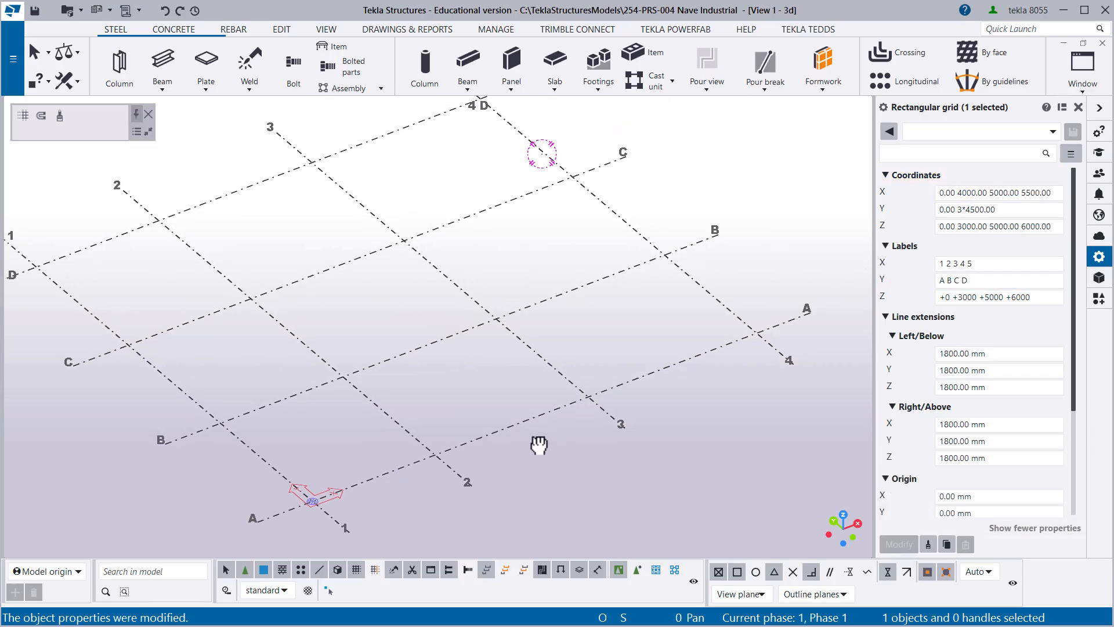
middle_click_drag(424, 496, 371, 470)
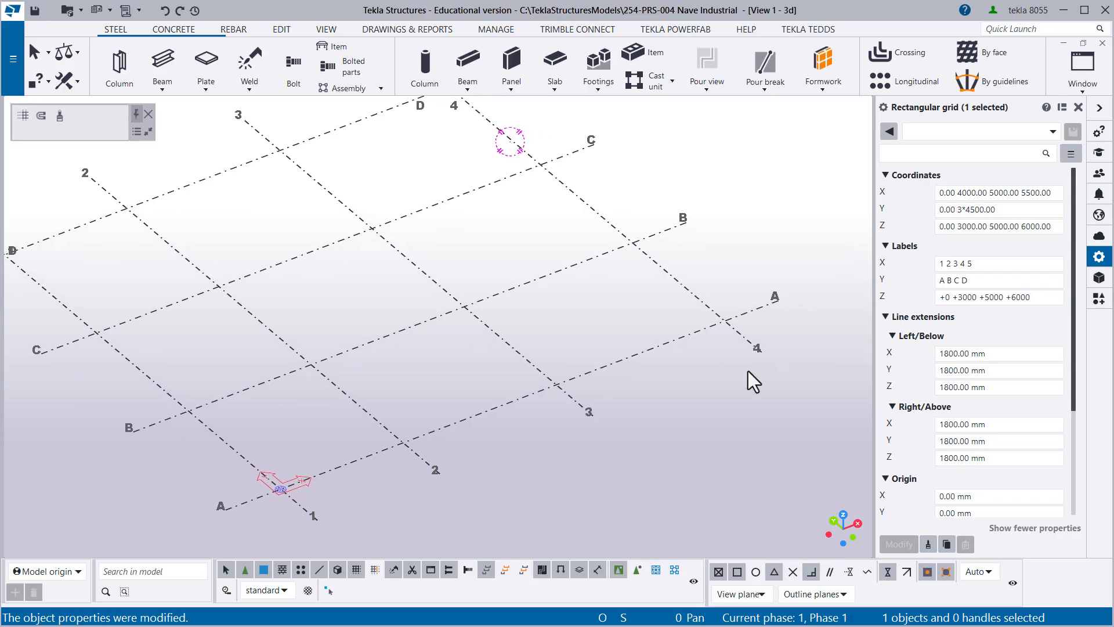
double_click(935, 192)
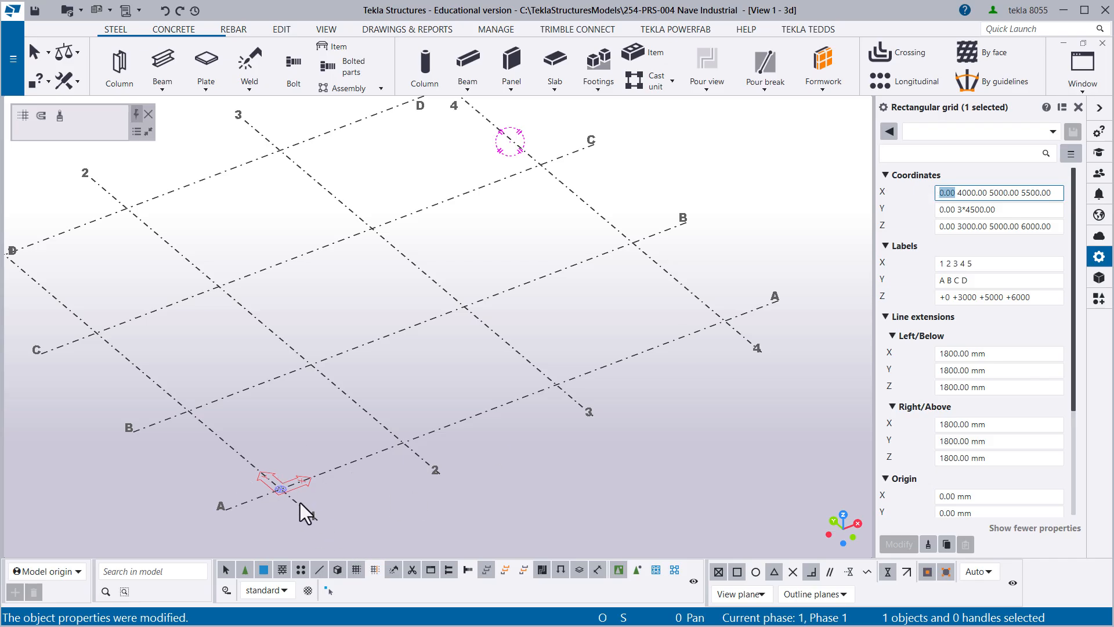
middle_click_drag(411, 394, 494, 390)
scroll(440, 408, "down", 1)
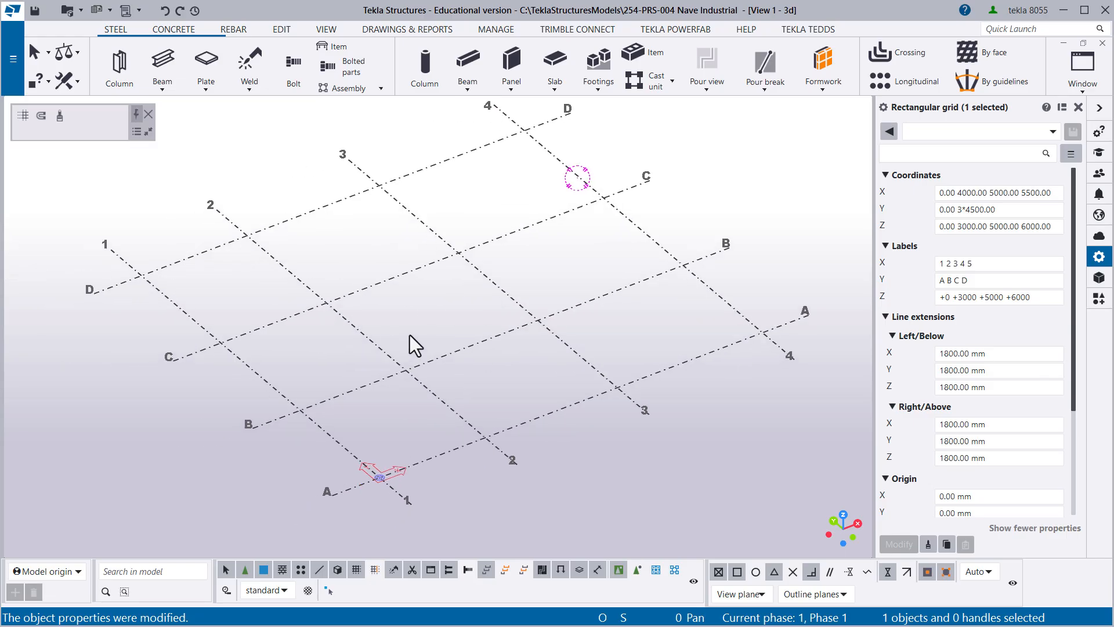
- Reduce the grid's Y coordinates to a single line at 0 and apply it to the model
left_click_drag(995, 210, 945, 216)
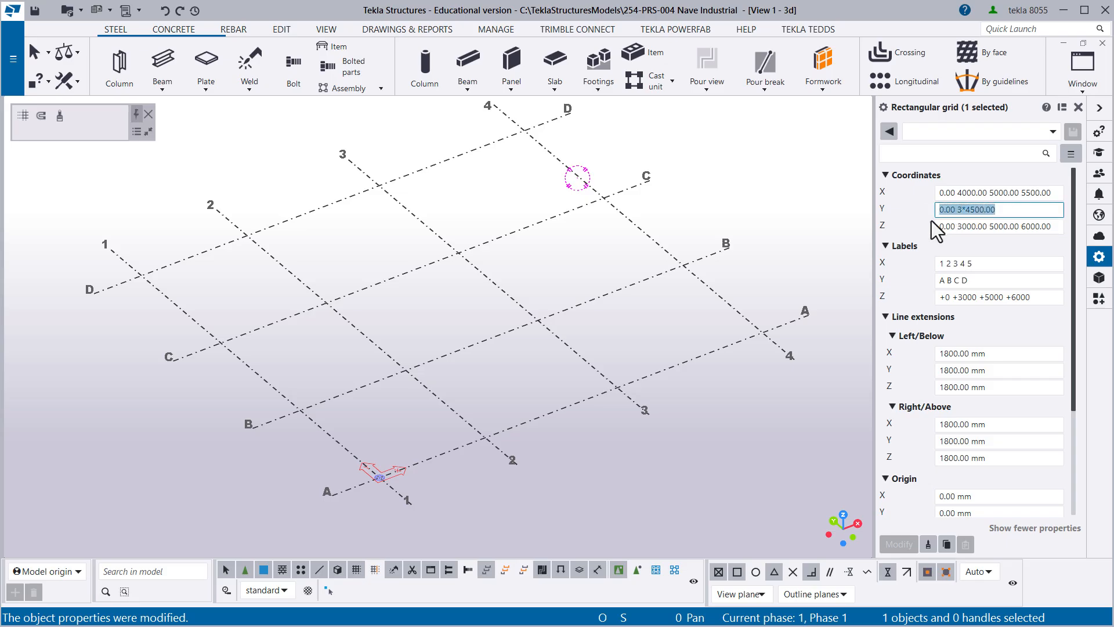
type("0")
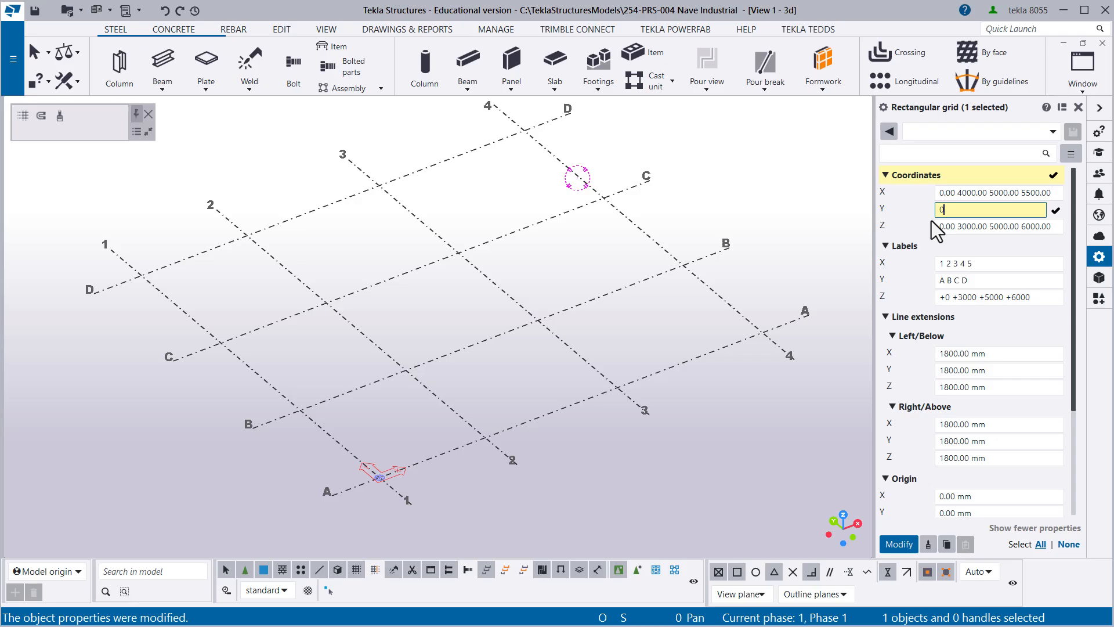
key("Return")
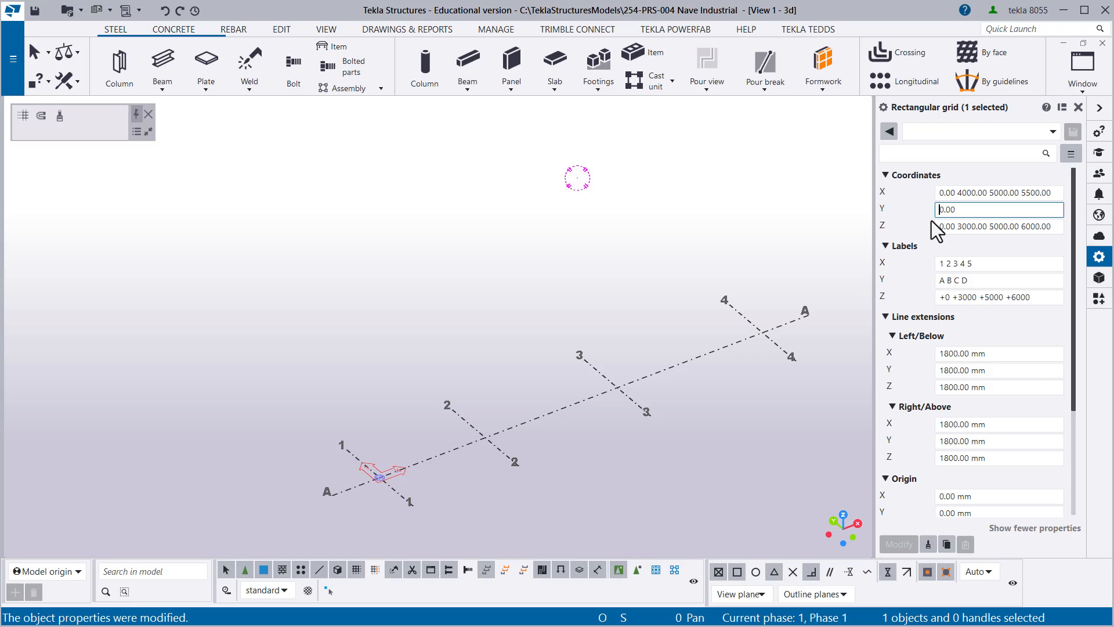
double_click(936, 214)
scroll(386, 448, "up", 3)
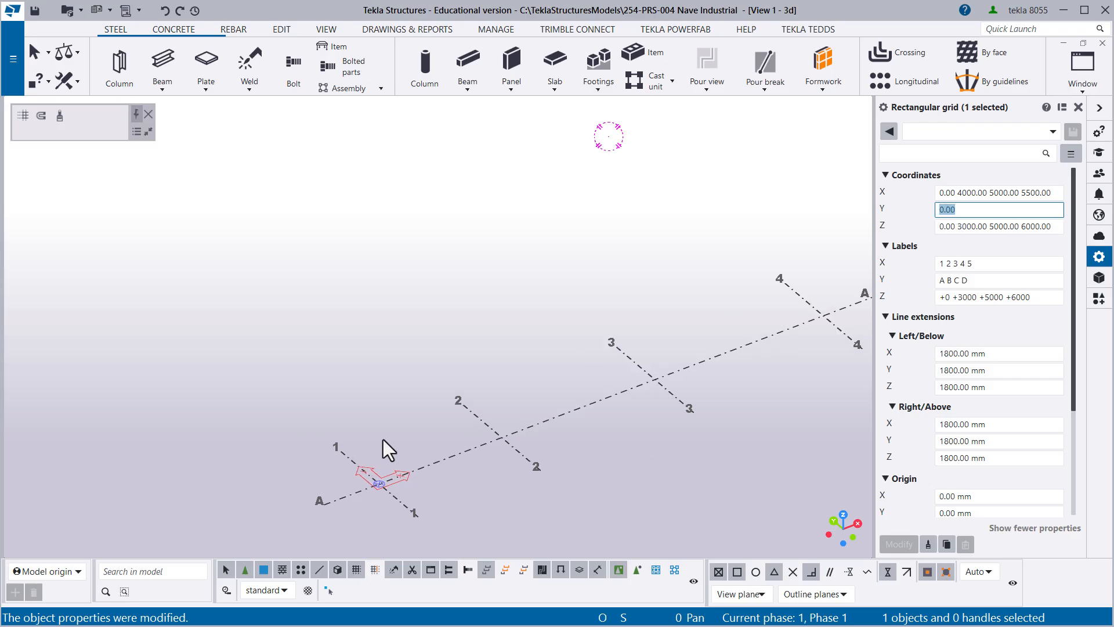
middle_click_drag(428, 480, 220, 390)
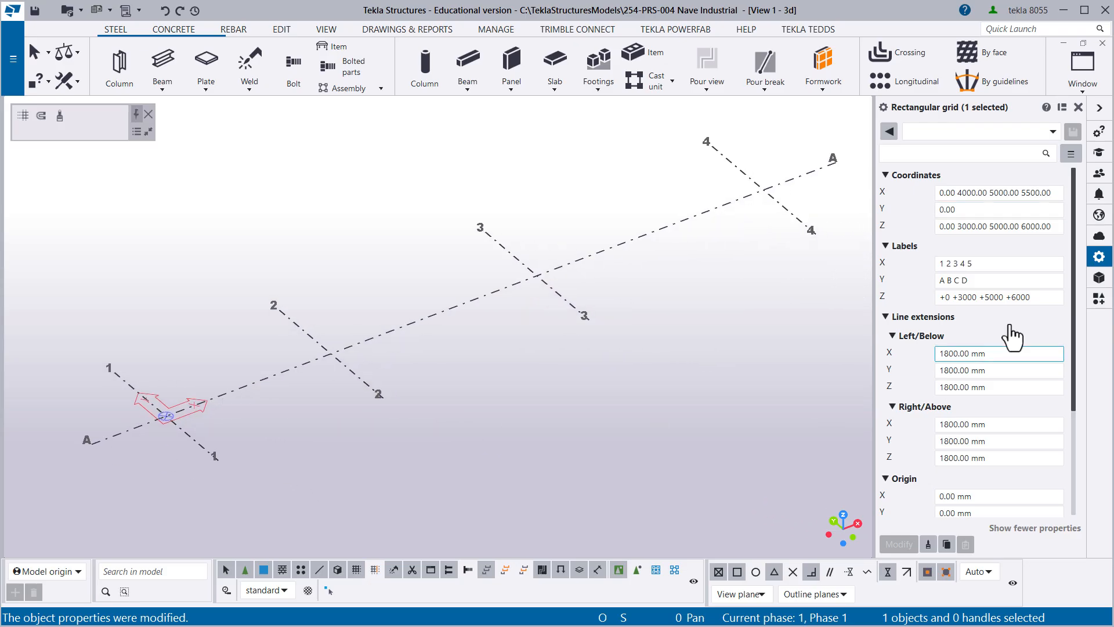
- Replace the grid's Y coordinate with the single value 2500 and apply it
left_click(965, 210)
double_click(965, 210)
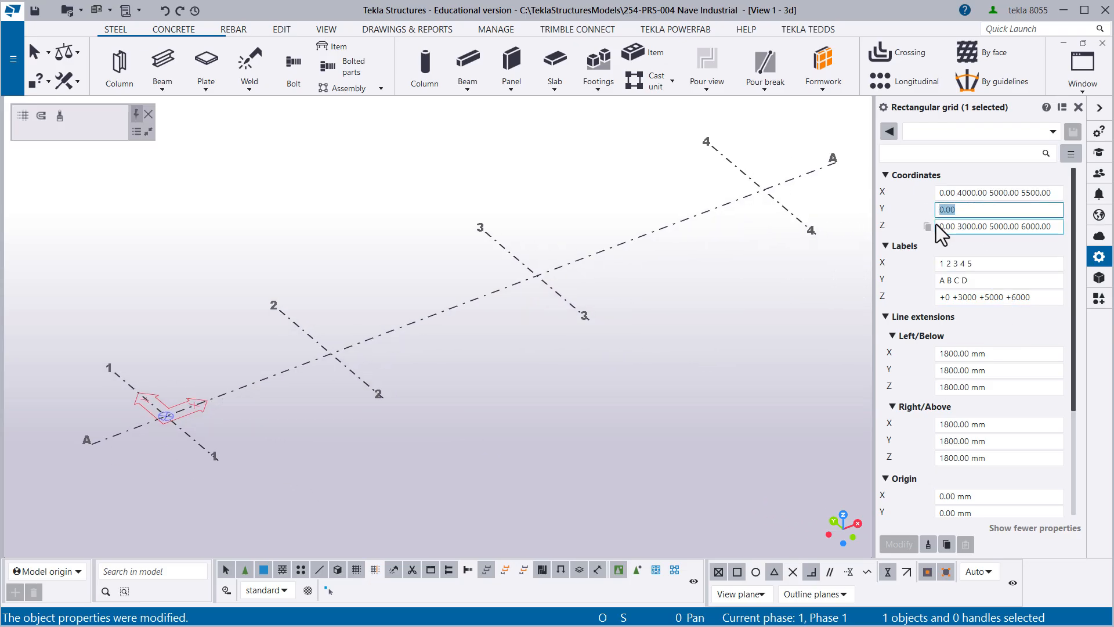
type("25")
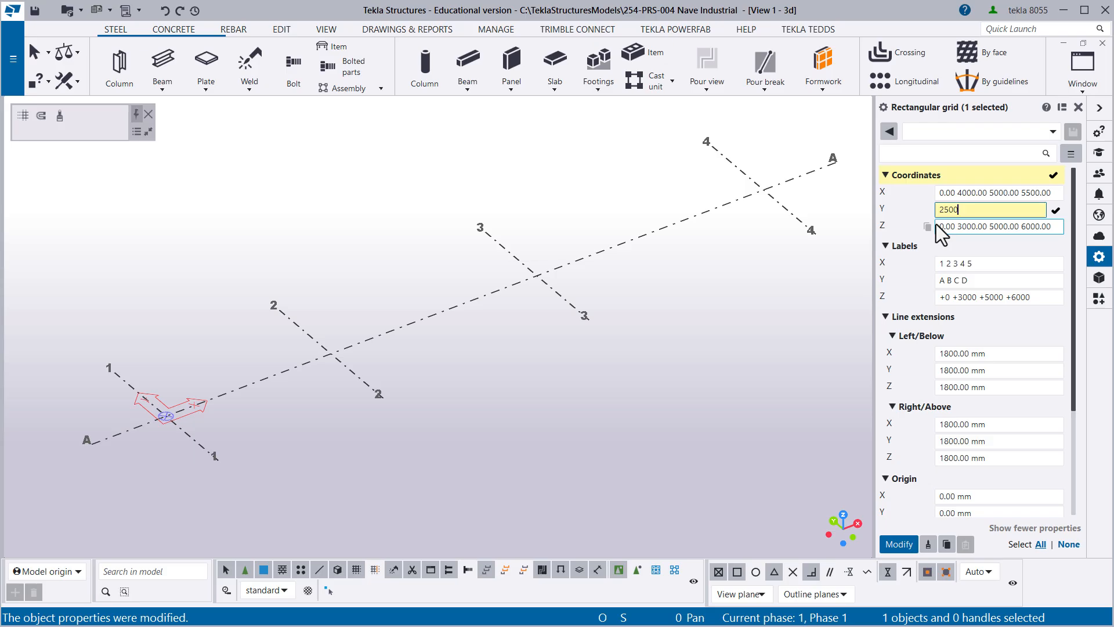
key("Return")
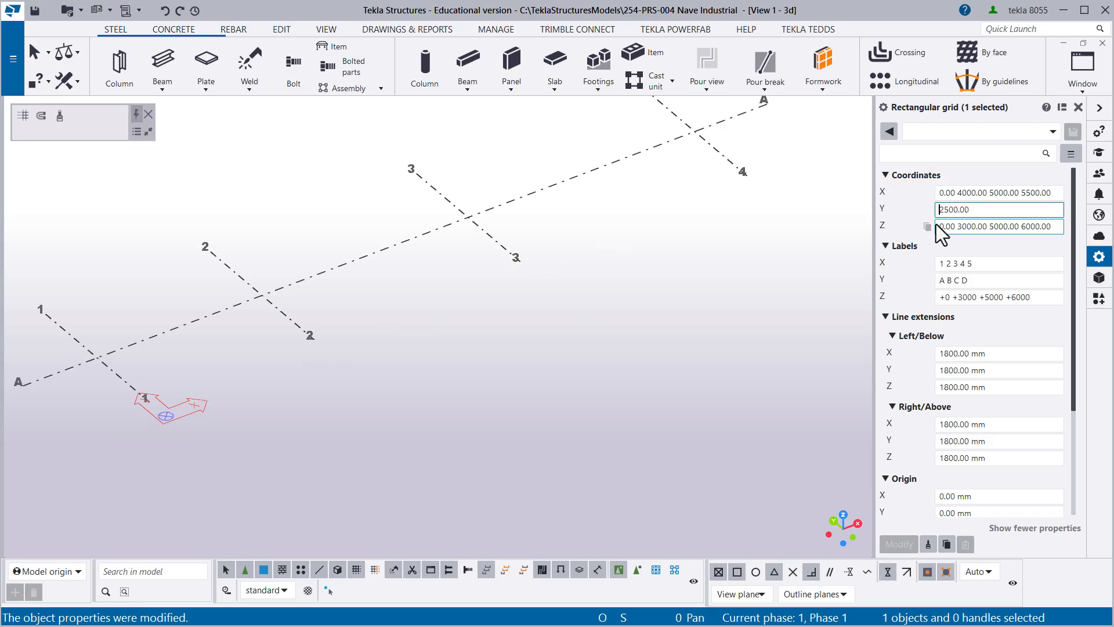
middle_click_drag(255, 369, 429, 378)
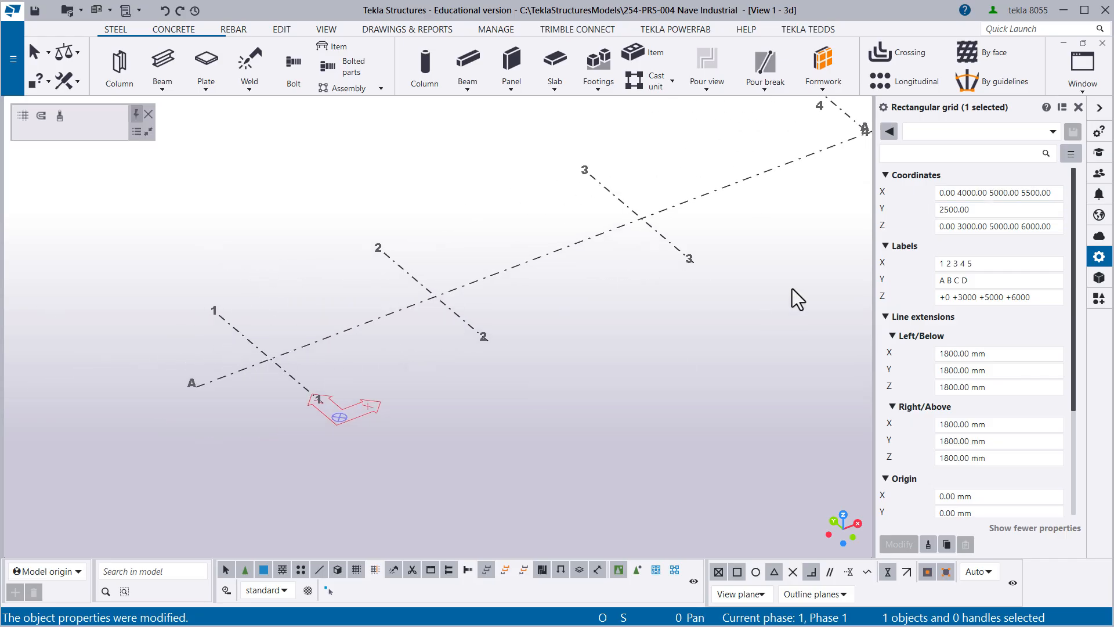
- Set the grid's Y coordinate to -3500 and apply it to the model
left_click_drag(985, 211, 928, 222)
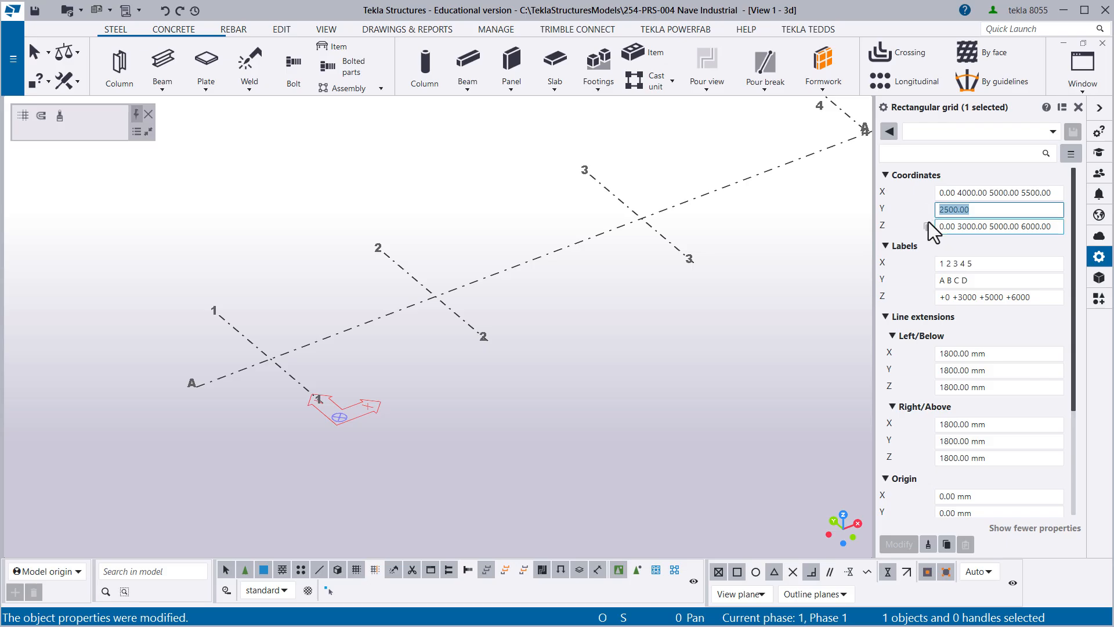
type("-")
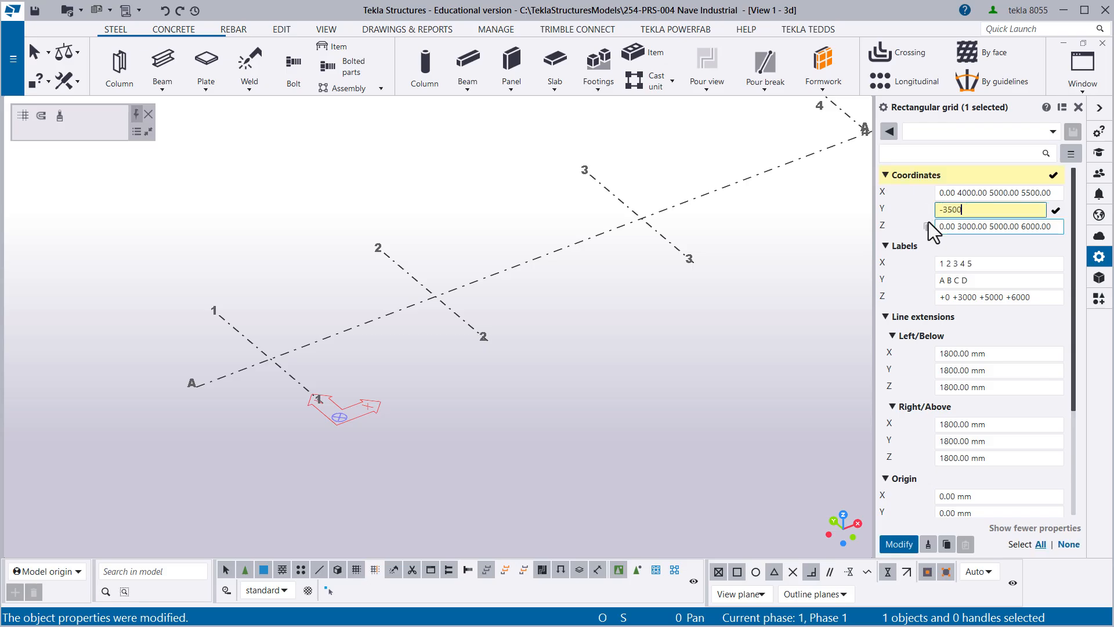
type("3500")
key("Return")
middle_click_drag(405, 395, 345, 337)
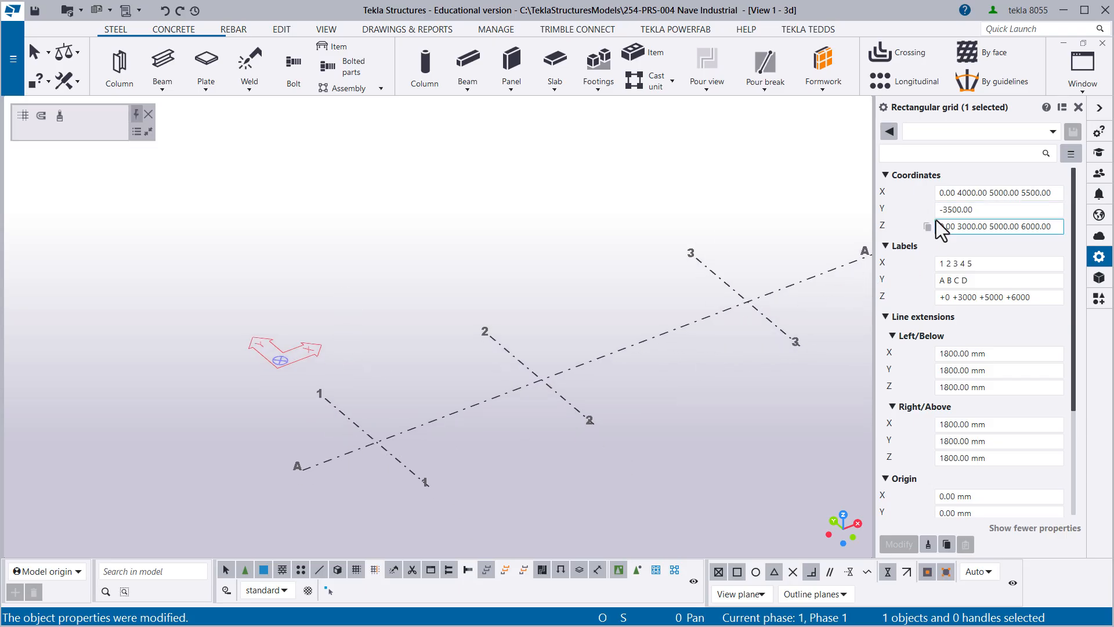
- Set the grid's Y coordinates to 0 5000 6000, apply them and inspect the lettered grid lines
double_click(976, 210)
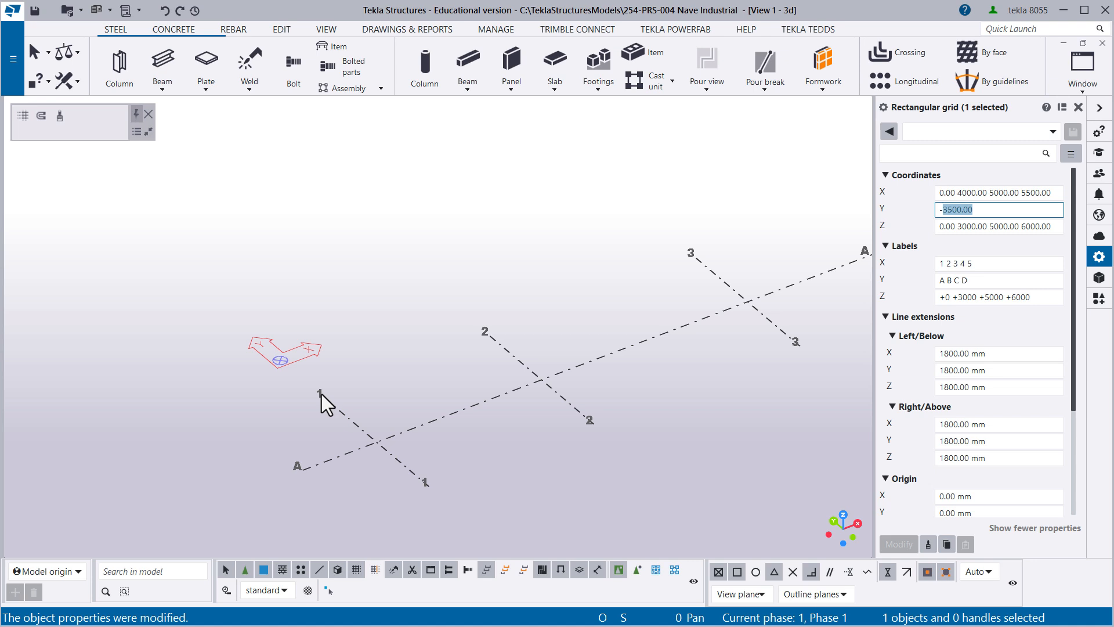
left_click(974, 211)
left_click_drag(974, 211, 933, 221)
type("0")
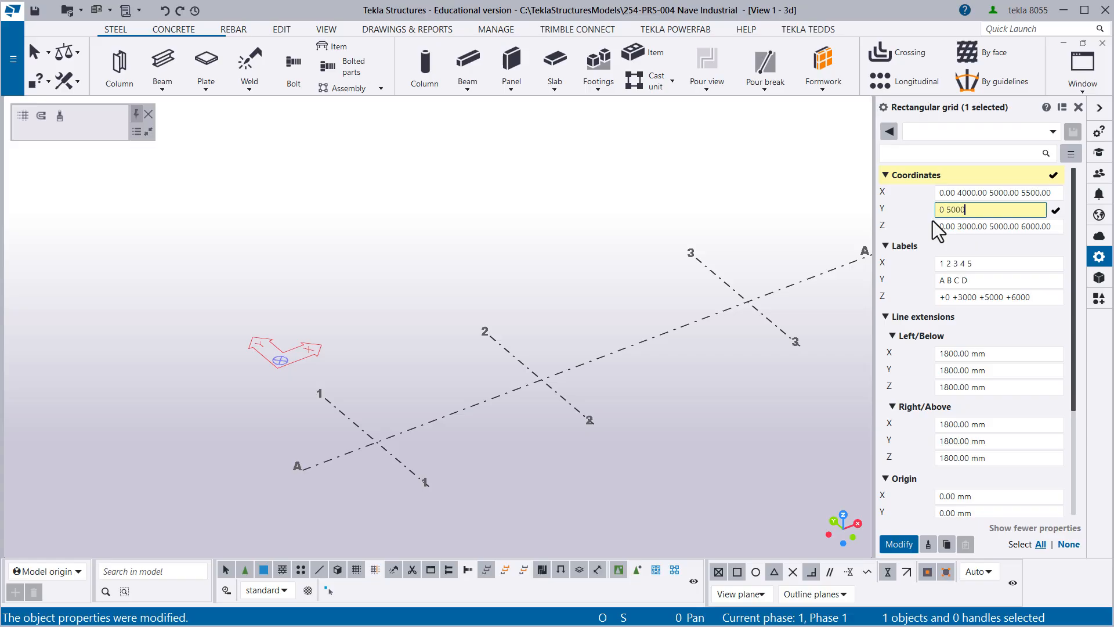
type("5000 6000")
key("Return")
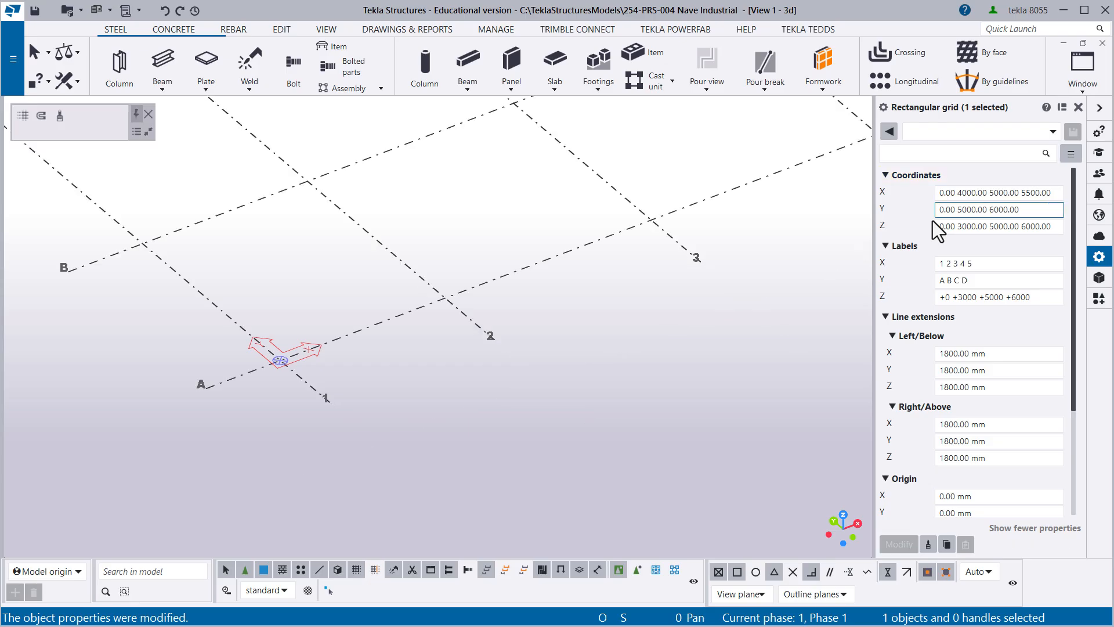
scroll(228, 316, "down", 2)
middle_click_drag(228, 316, 423, 412)
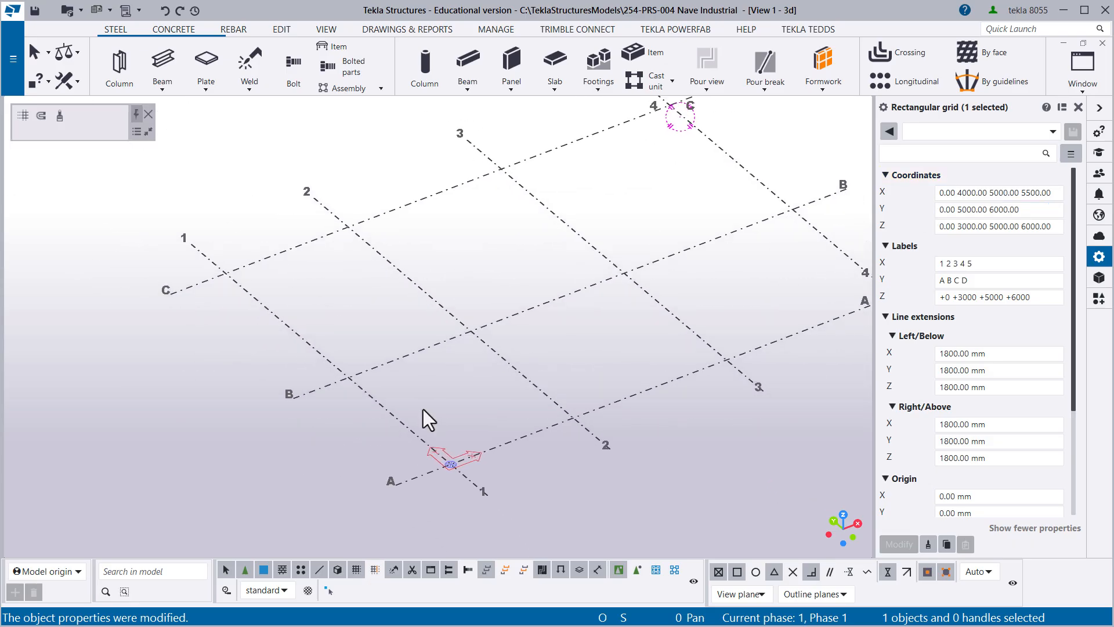
left_click(945, 271)
left_click(941, 214)
double_click(940, 210)
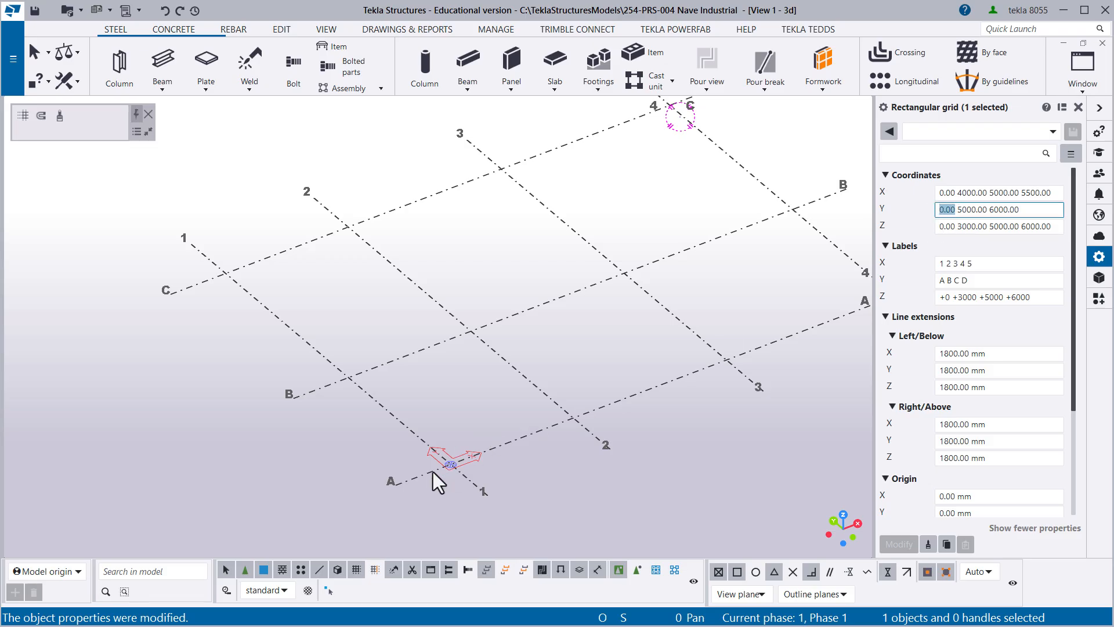
left_click(953, 209)
left_click_drag(983, 209, 959, 213)
left_click(961, 211)
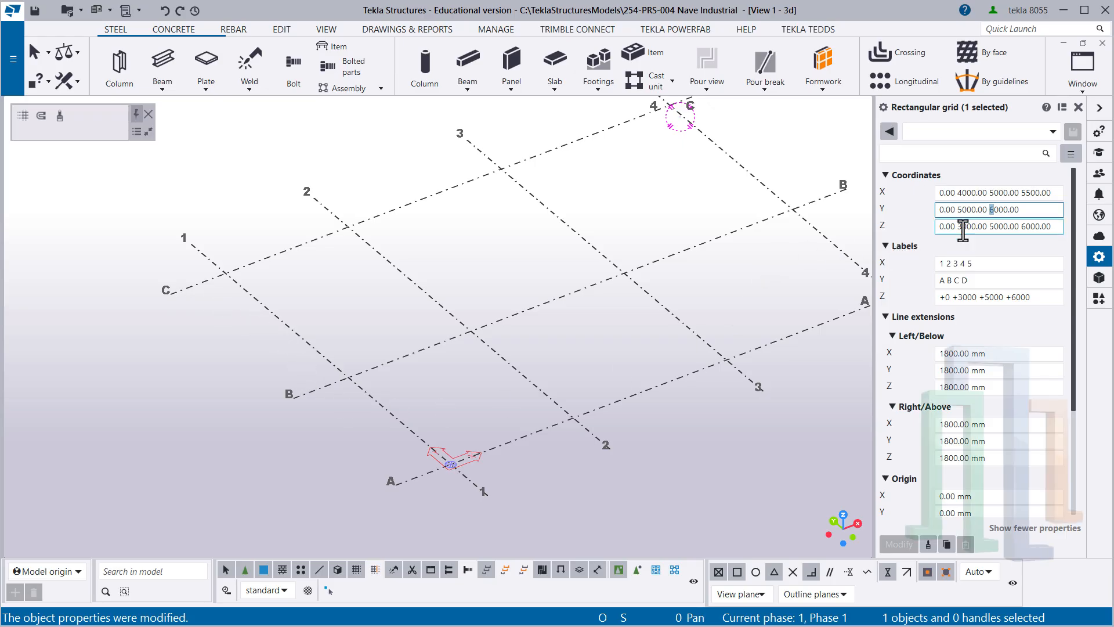
- Set the grid's X coordinates to 0 followed by four 5000 mm spacings and apply them to the model
left_click_drag(990, 193, 1053, 194)
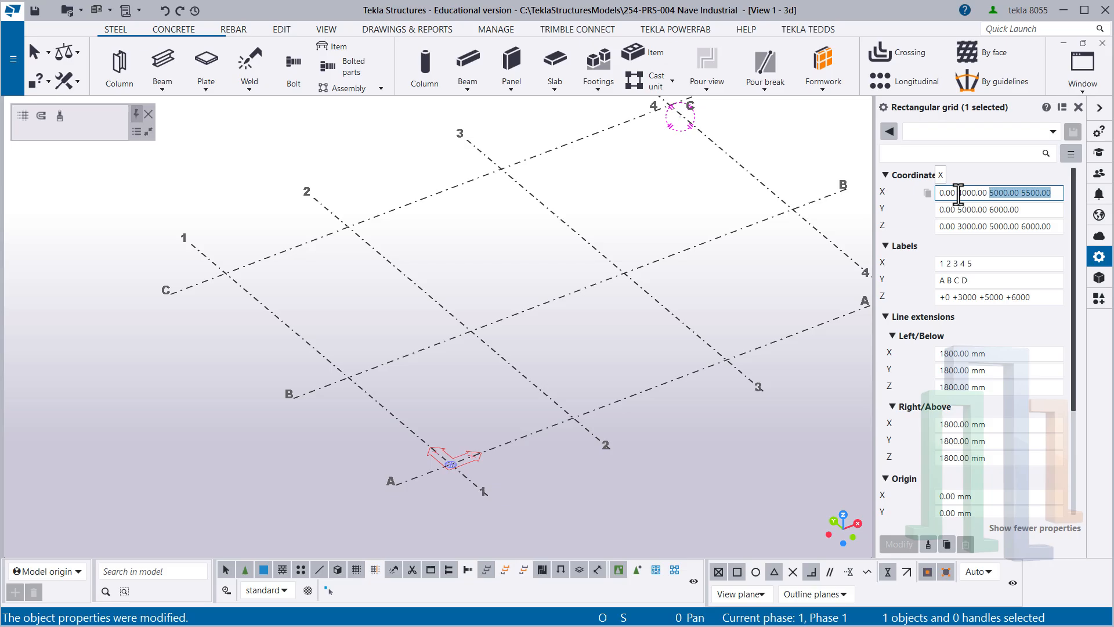
key("BackSpace")
key("BackSpace")
key("BackSpace")
key("BackSpace")
key("BackSpace")
key("BackSpace")
key("BackSpace")
key("BackSpace")
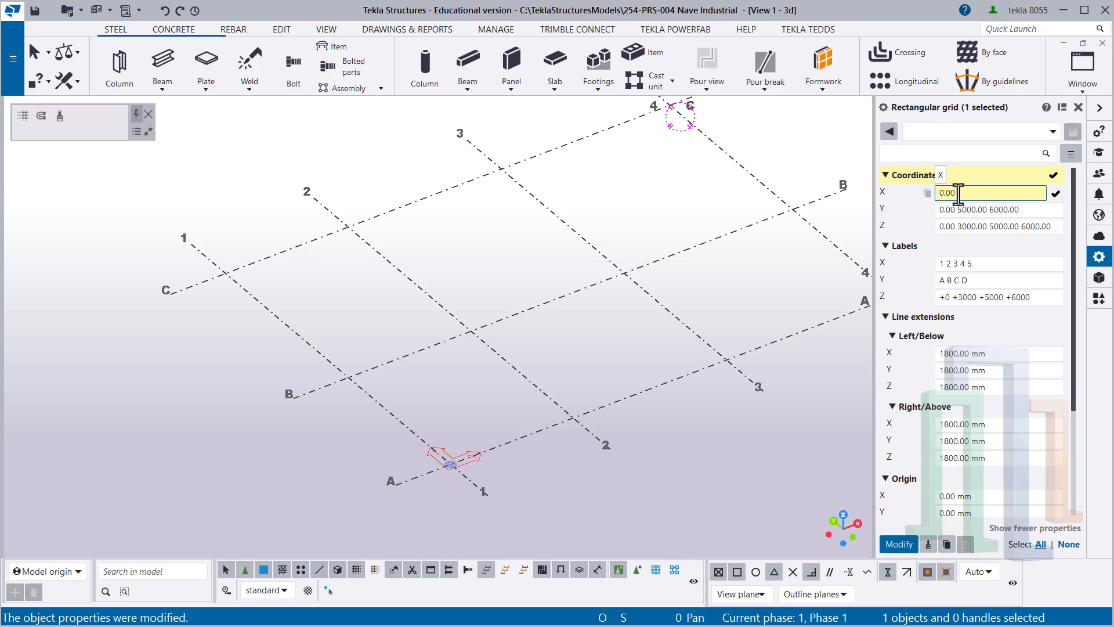
type("5000 5000 5000 5000")
left_click(900, 545)
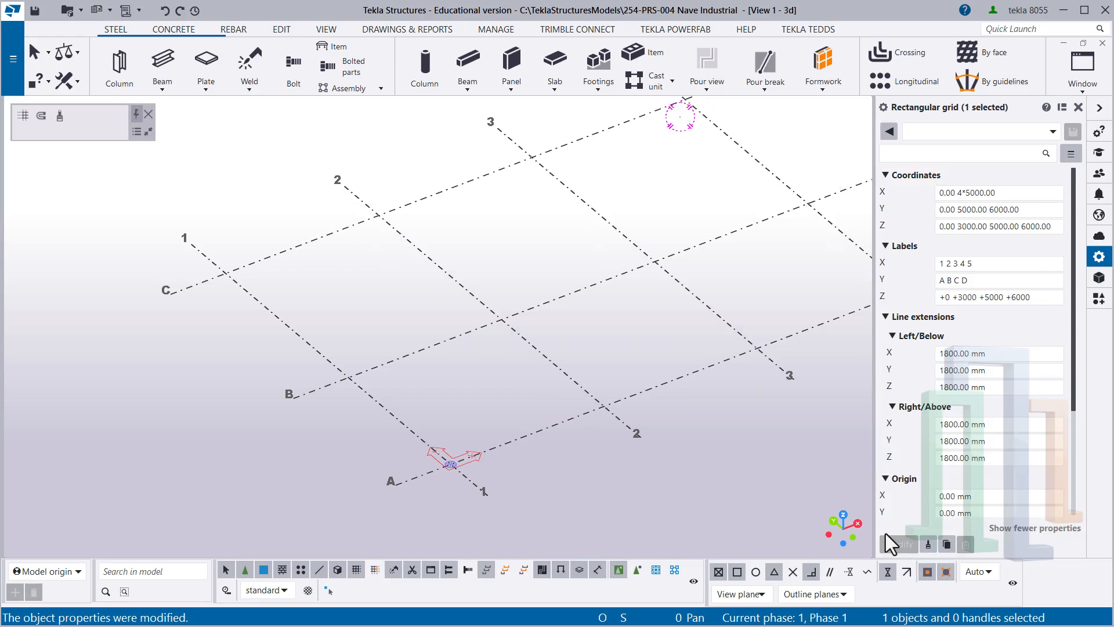
scroll(744, 415, "down", 1)
middle_click_drag(744, 415, 490, 454)
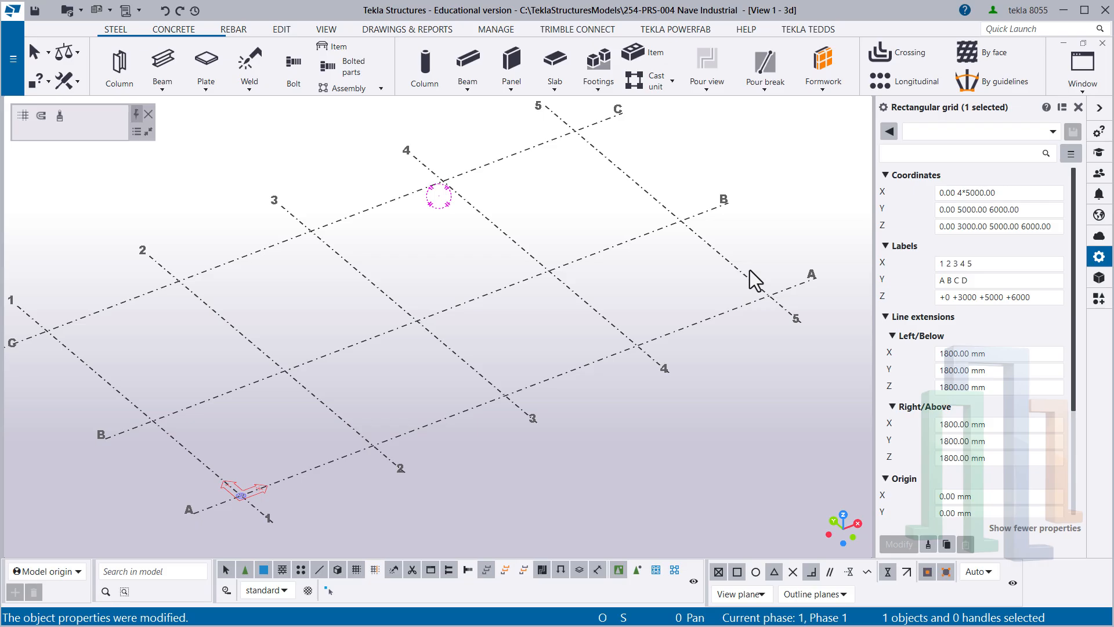
- Examine how the grid's X coordinates express the repeated 5000 mm spacing as a multiplier, starting from the 0 line
left_click(966, 193)
left_click_drag(965, 192, 1002, 193)
left_click(969, 192)
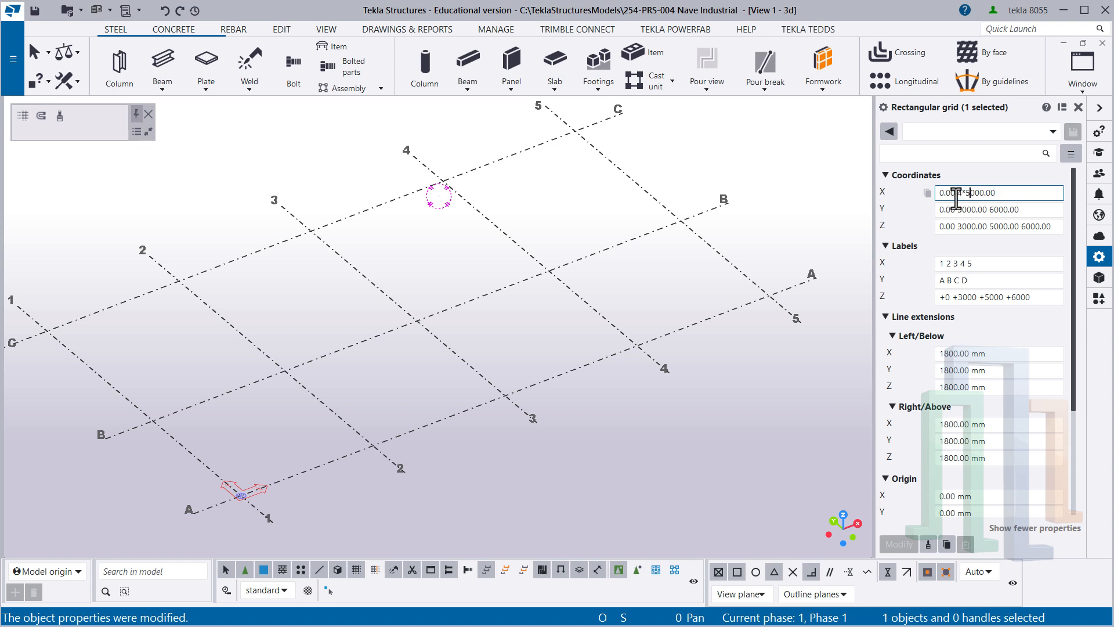
left_click_drag(966, 194, 1004, 192)
left_click(968, 193)
left_click_drag(957, 194, 1004, 196)
left_click(955, 195)
left_click_drag(956, 195, 943, 195)
left_click_drag(956, 193, 960, 194)
middle_click_drag(444, 291, 484, 298)
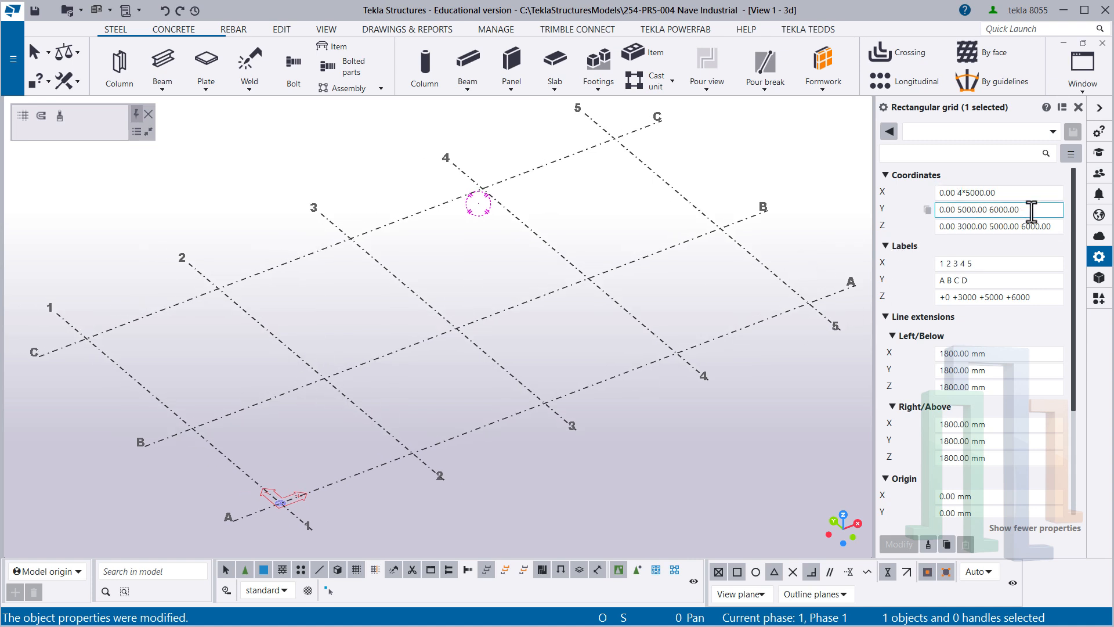
- Set the grid's Y coordinates to 0 6500 6500 and apply them to the model
left_click_drag(1027, 212, 937, 210)
type("0")
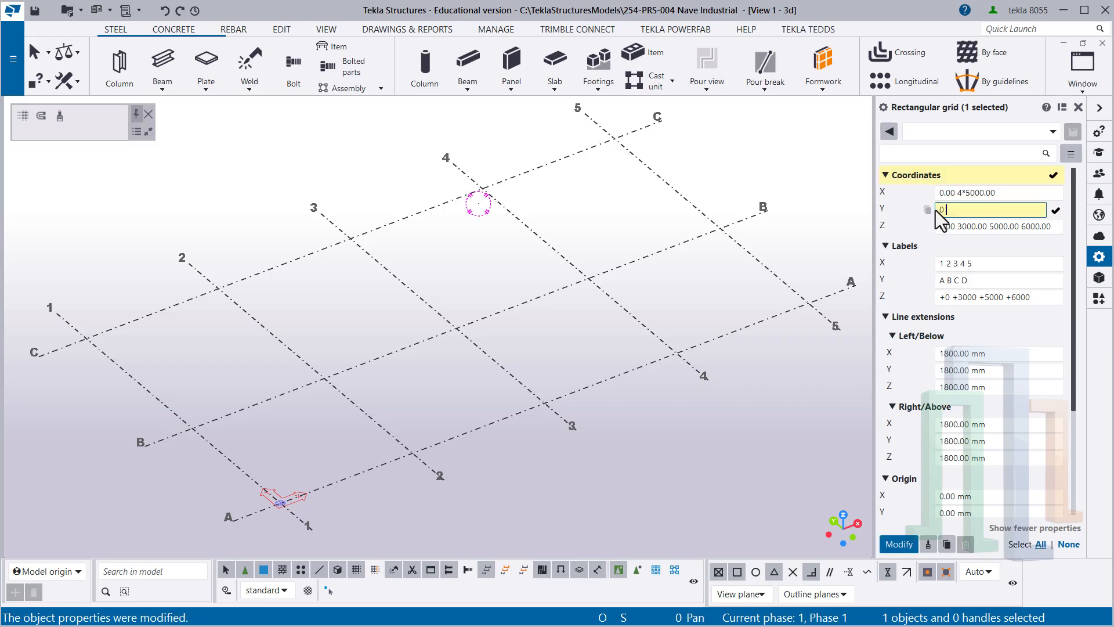
type(" 6500 6500")
triple_click(1007, 209)
left_click(957, 211)
mouse_move(963, 212)
left_mouse_down()
mouse_move(950, 214)
mouse_move(975, 214)
left_mouse_up()
left_click(904, 545)
scroll(447, 357, "down", 1)
middle_click_drag(446, 355, 465, 388)
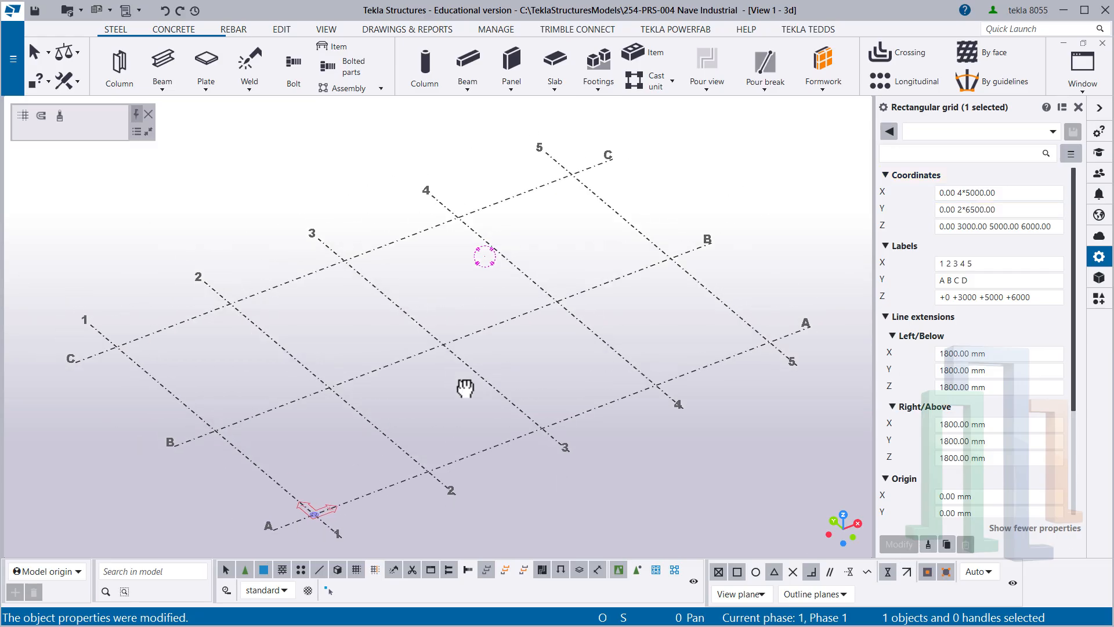
- Compare the relative X and Y spacings with the grid's Z coordinate values, and deselect the grid
left_click(949, 211)
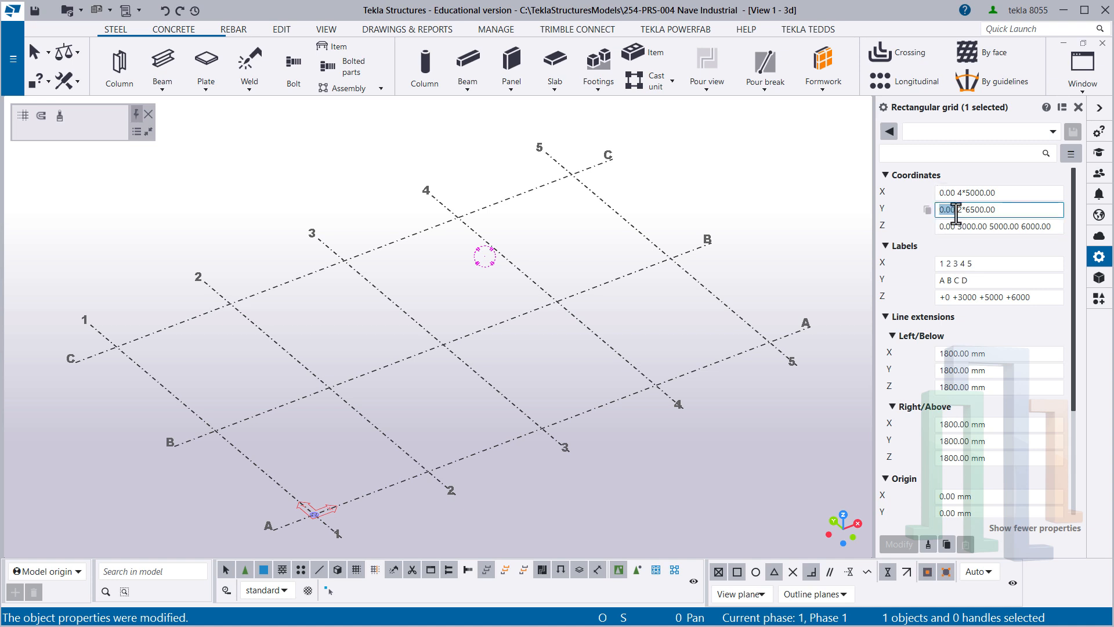
left_click_drag(957, 210, 934, 215)
left_click(952, 210)
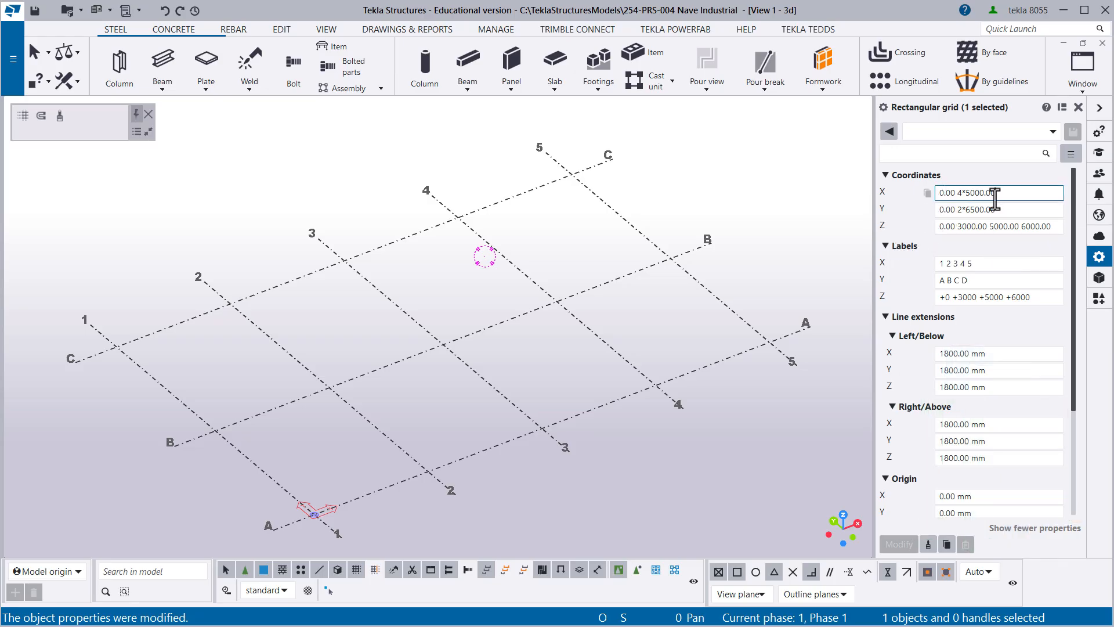
left_click_drag(995, 193, 942, 215)
left_click_drag(1010, 210, 942, 215)
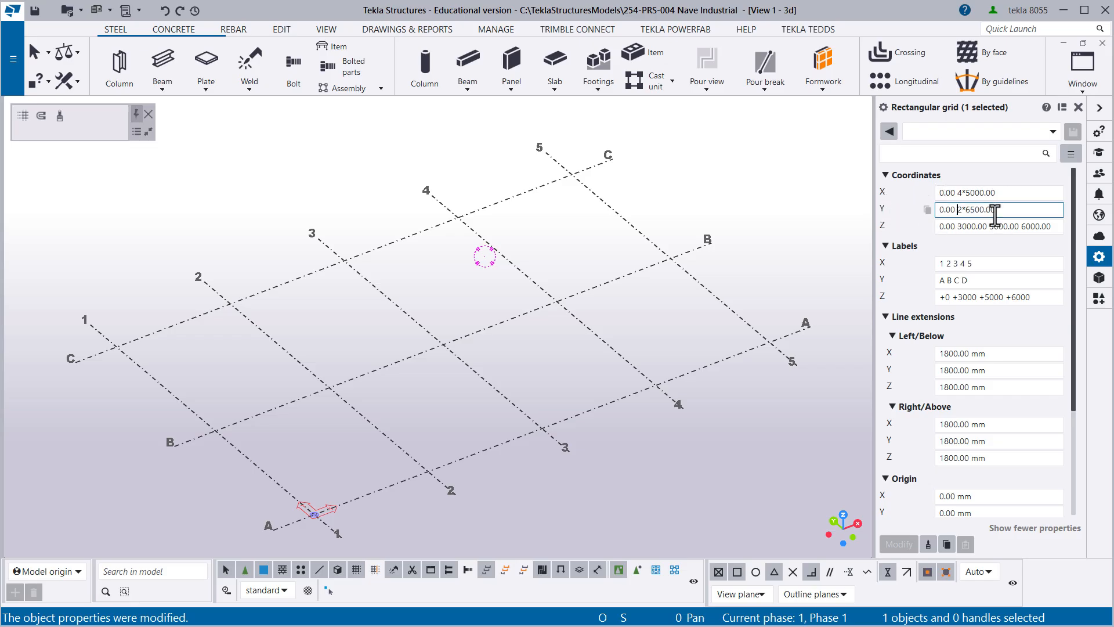
left_click_drag(995, 215, 967, 219)
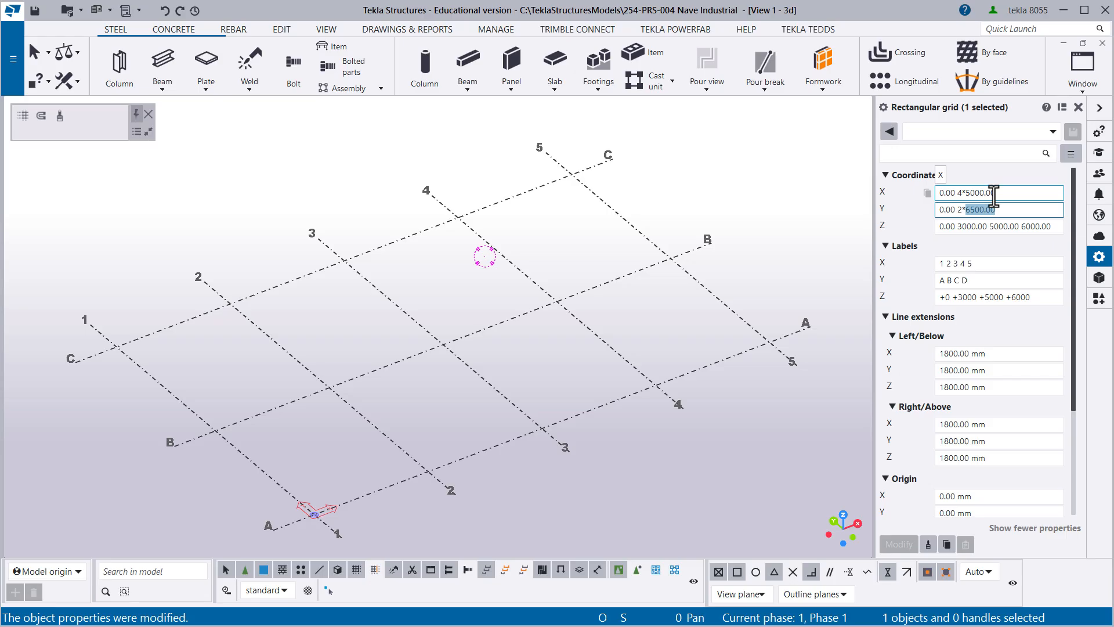
left_click(1056, 226)
left_click_drag(1053, 226, 945, 228)
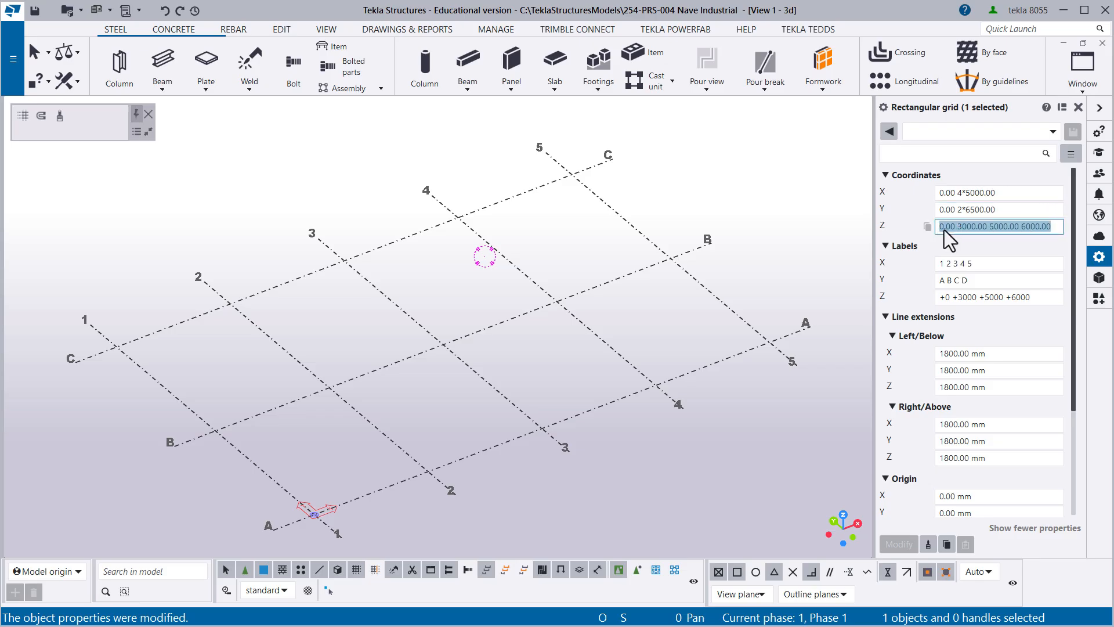
left_click(949, 226)
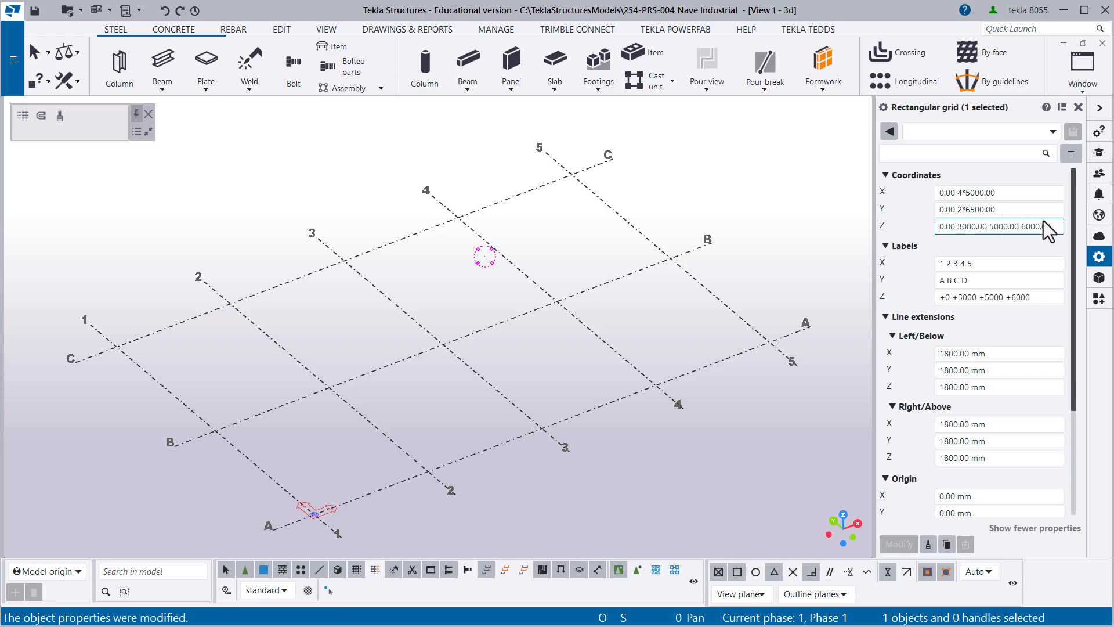
left_click_drag(1053, 226, 920, 228)
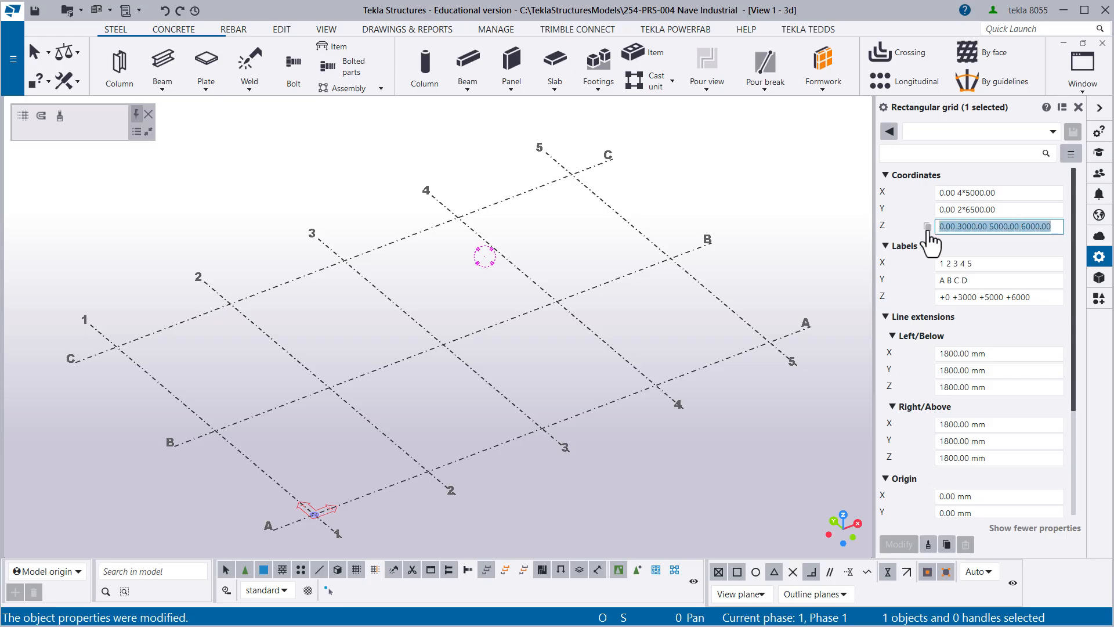
left_click(649, 308)
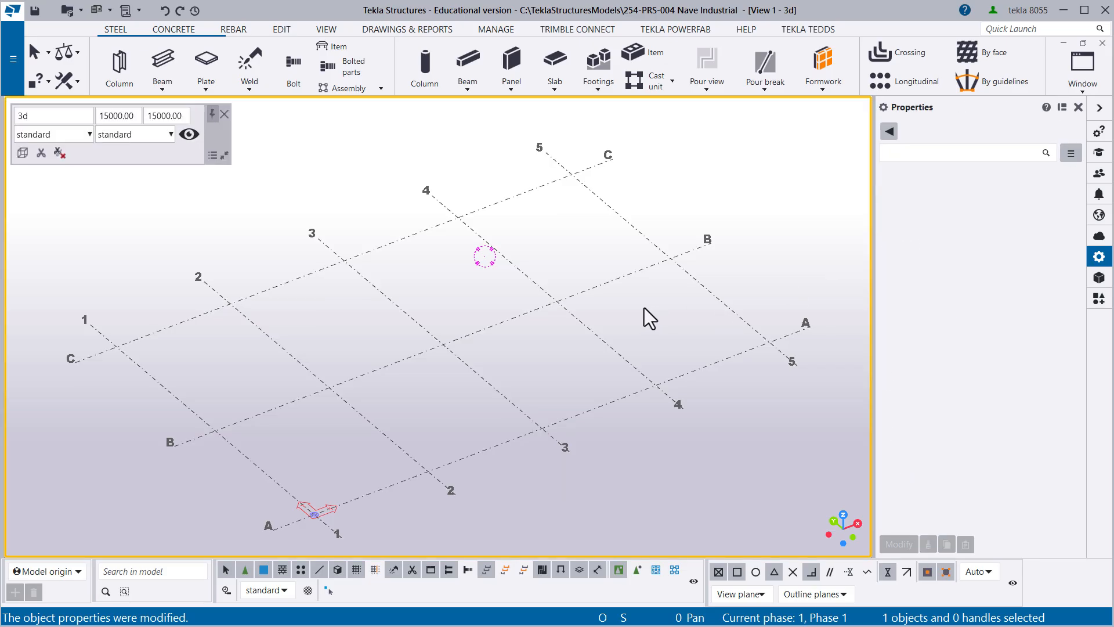
- Create a new view using two points along grid line 5, from its end near A to its end near C, and end the command
middle_click_drag(457, 343, 415, 289, "ctrl")
middle_click_drag(452, 309, 468, 341, "ctrl")
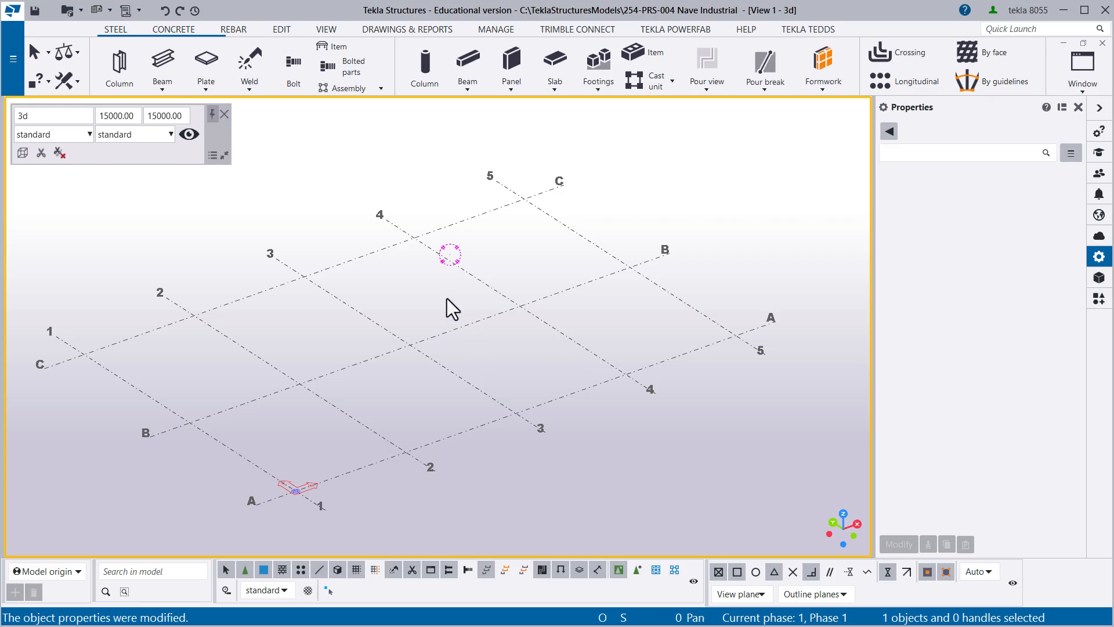
left_click(326, 30)
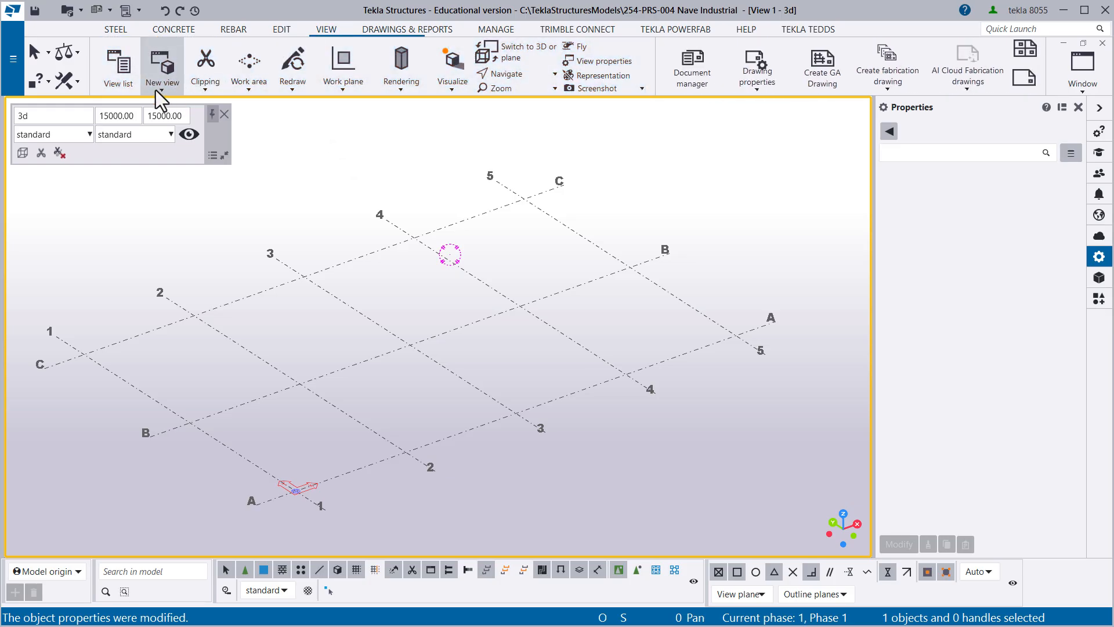
left_click(156, 90)
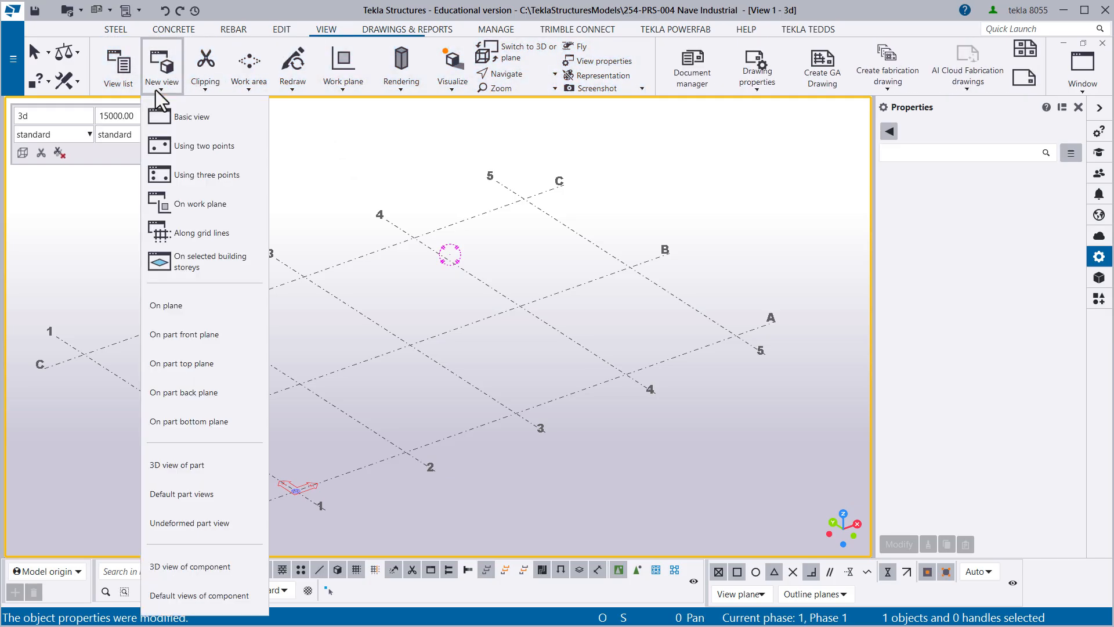
left_click(182, 145)
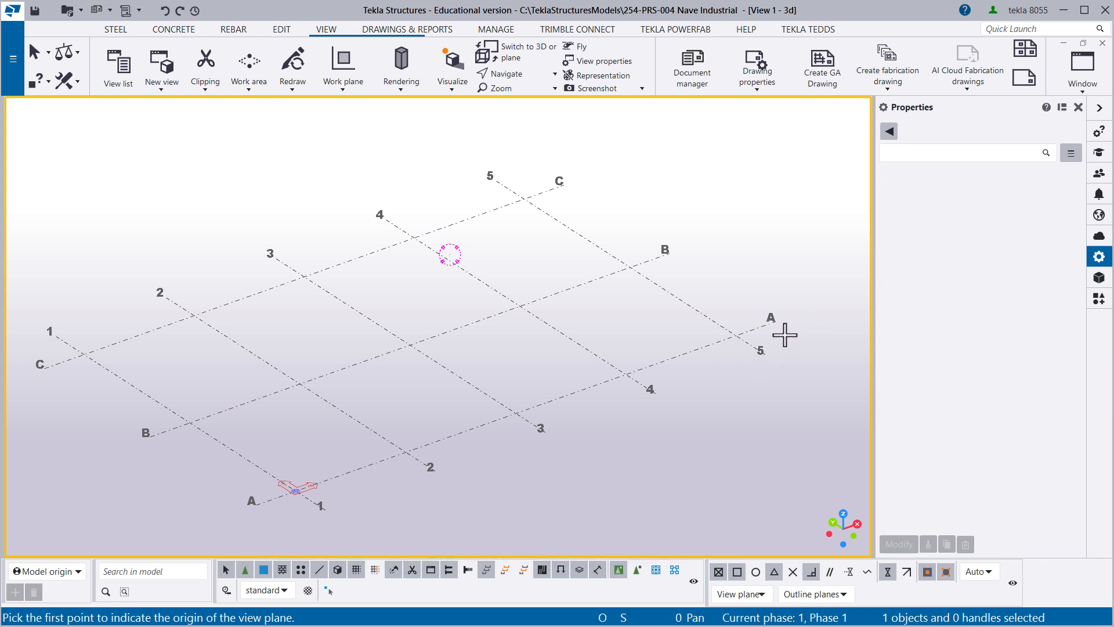
left_click(753, 345)
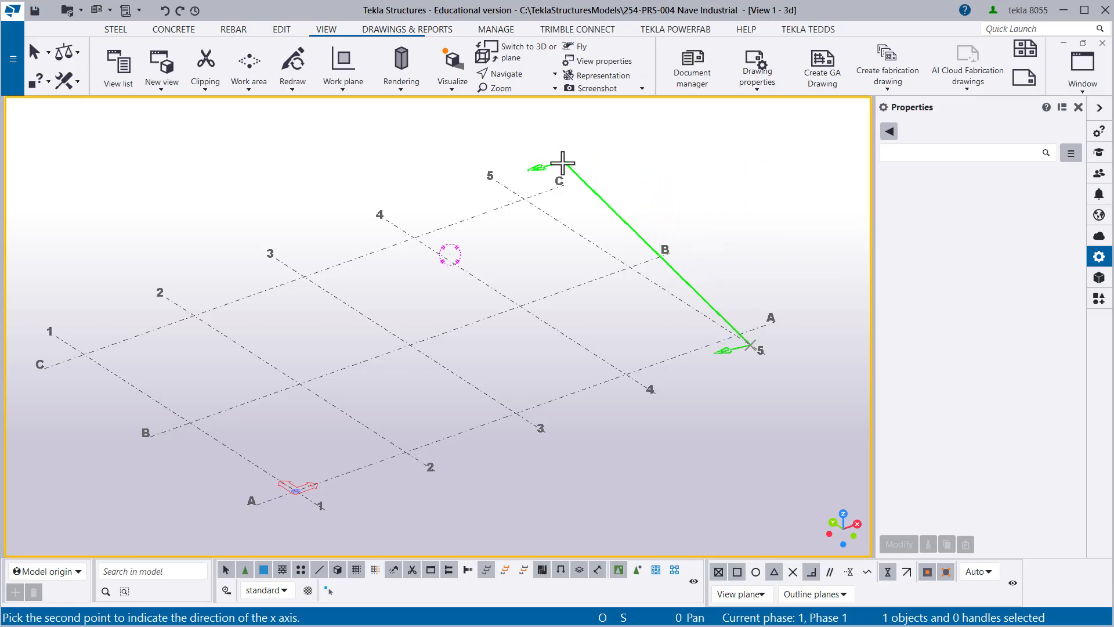
scroll(558, 171, "up", 1)
middle_click_drag(554, 177, 426, 190)
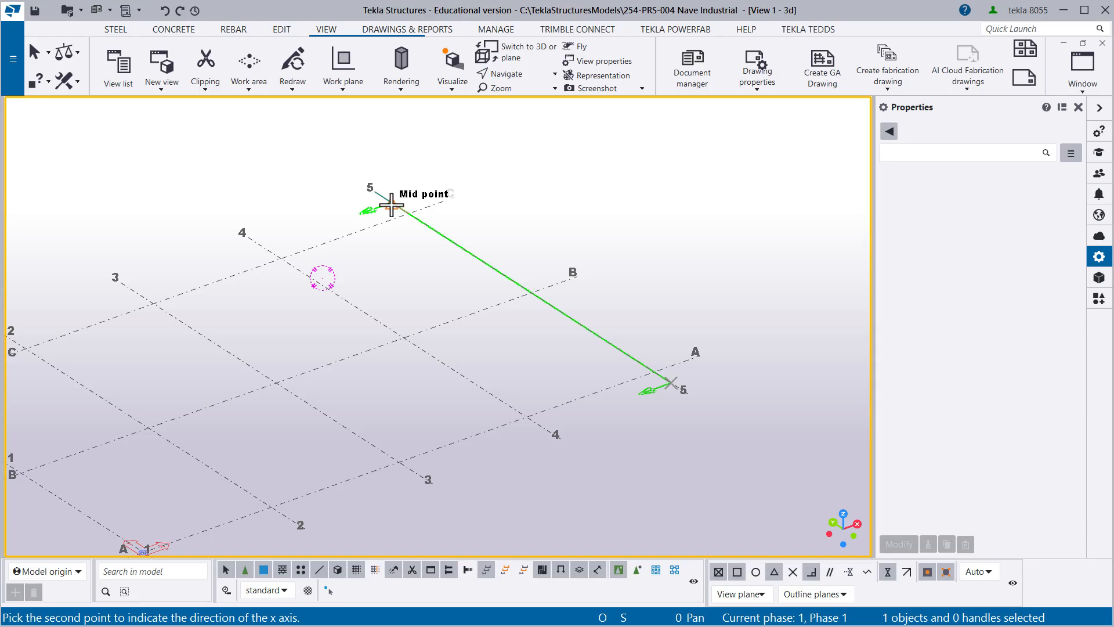
left_click(392, 204)
right_click(451, 207)
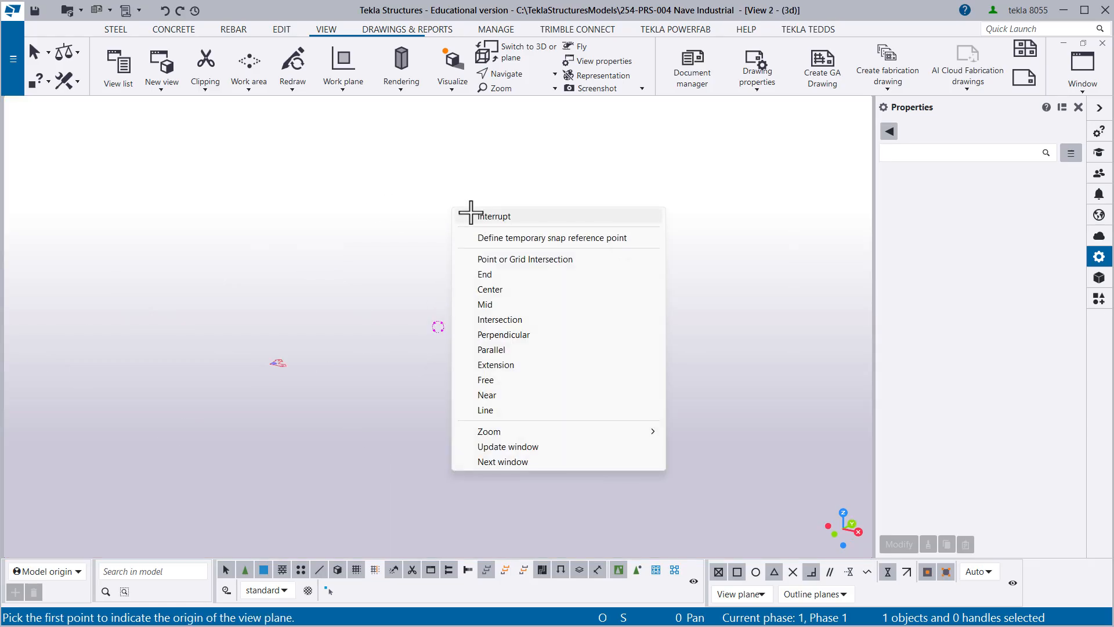
right_click(341, 175)
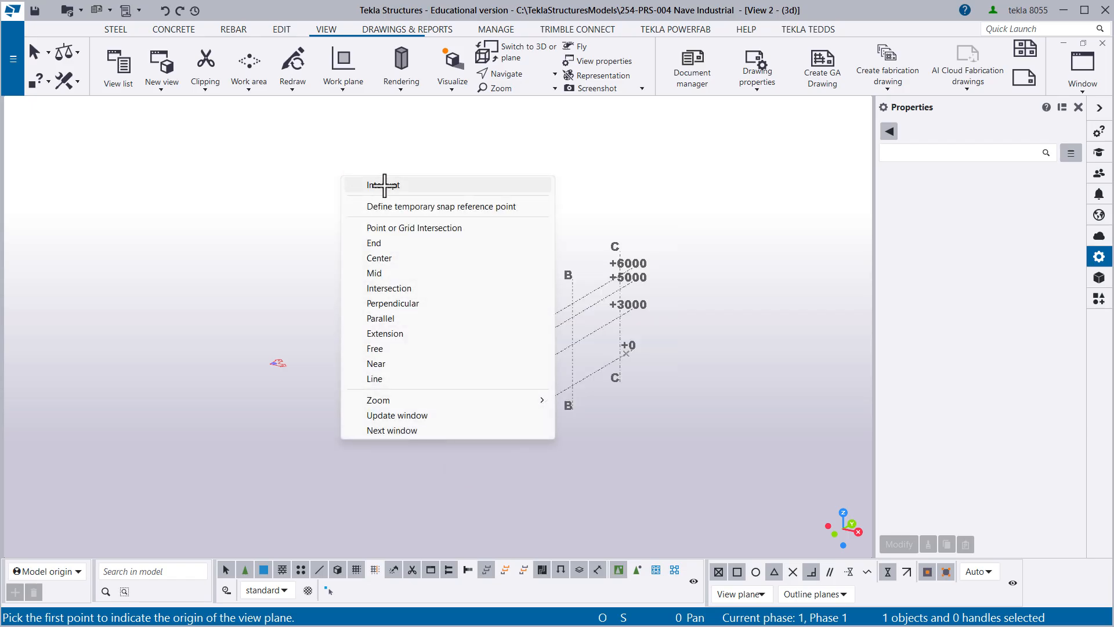
left_click(385, 184)
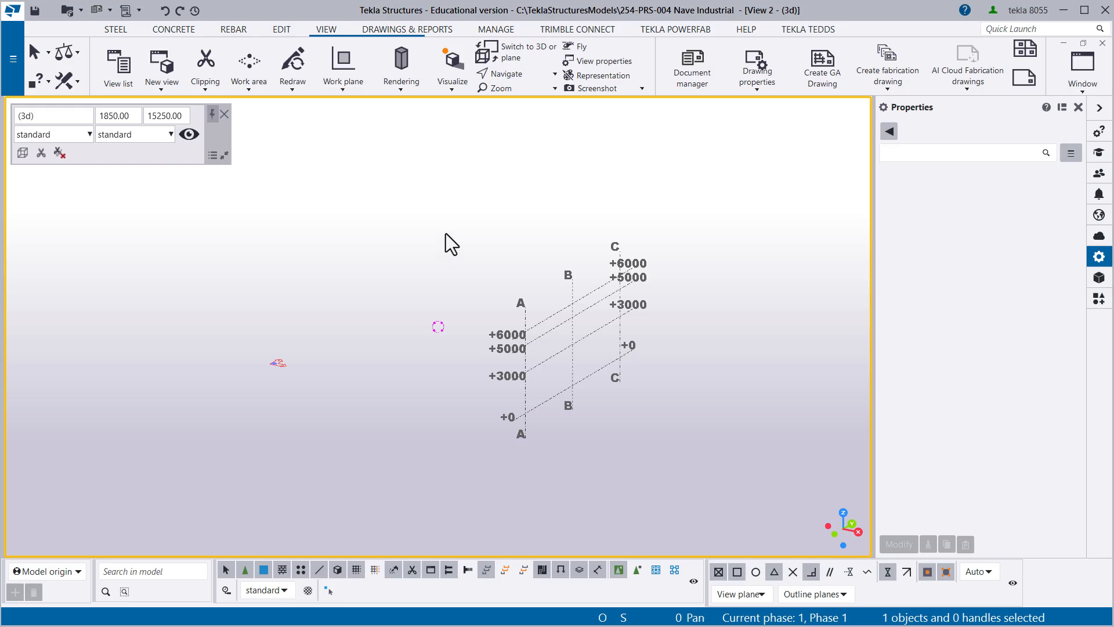
right_click(360, 192)
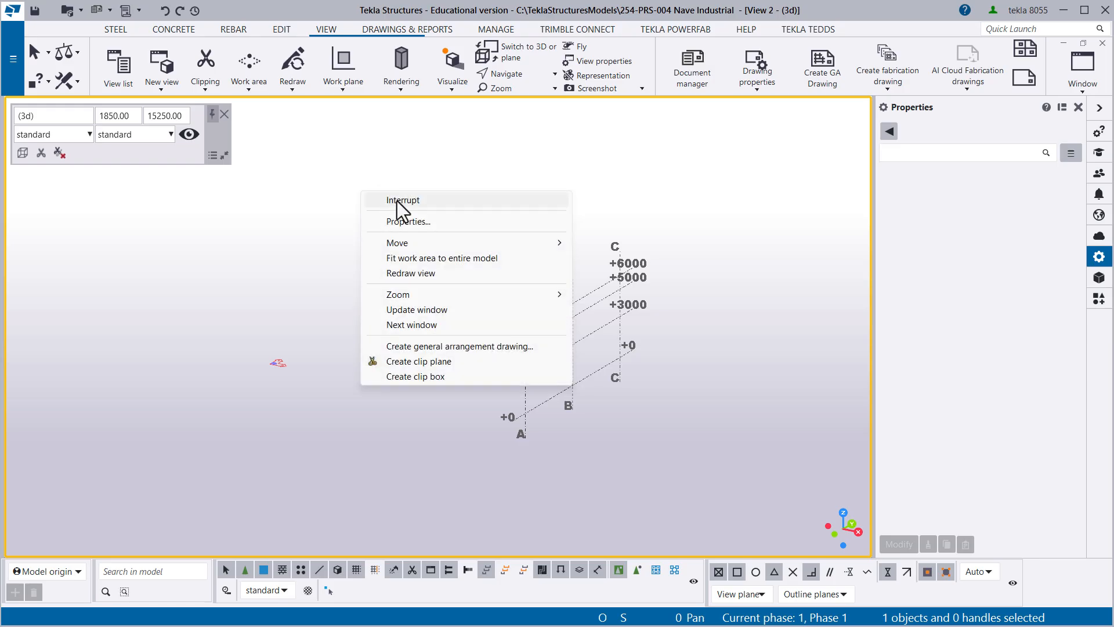
left_click(399, 200)
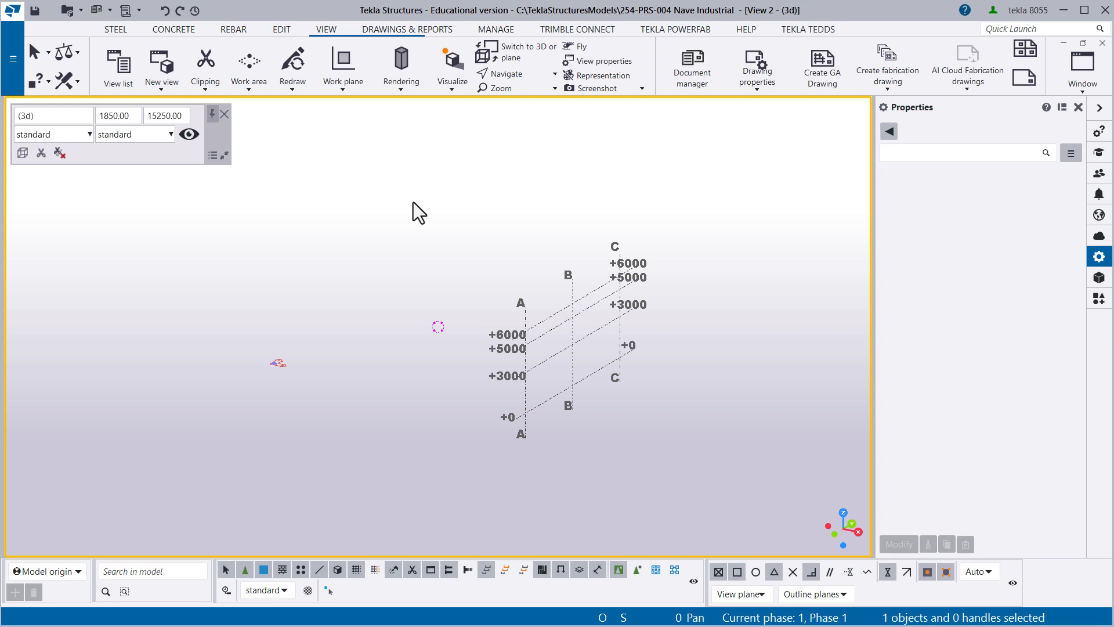
- Inspect the elevation levels in the new view and compare it with the original 3D view
middle_click_drag(512, 300, 410, 234)
scroll(451, 199, "up", 1)
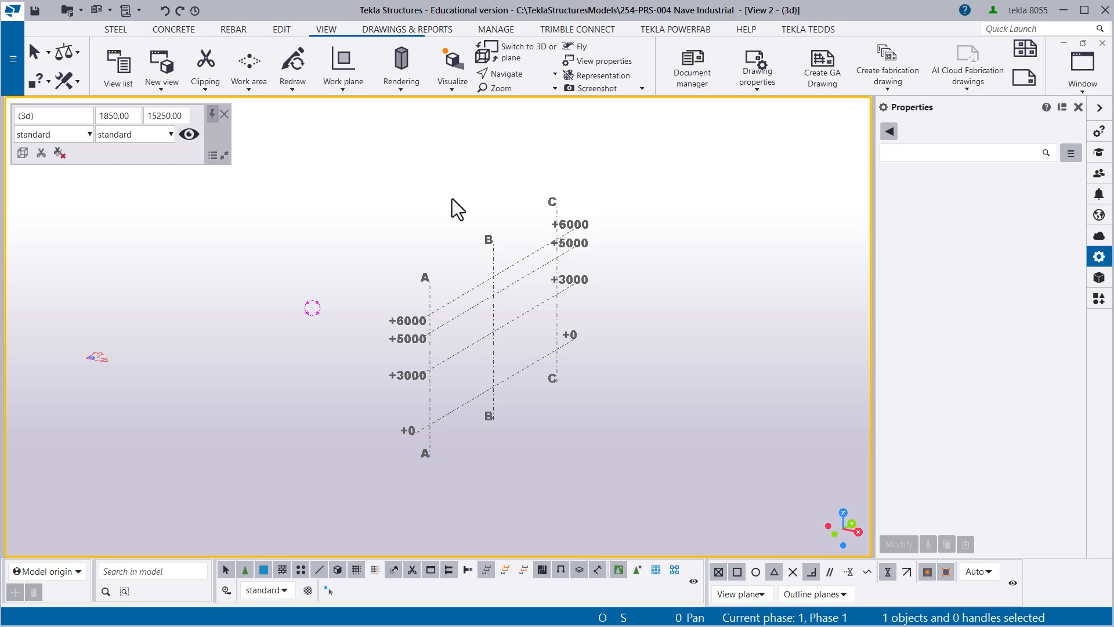
key("ctrl+Tab")
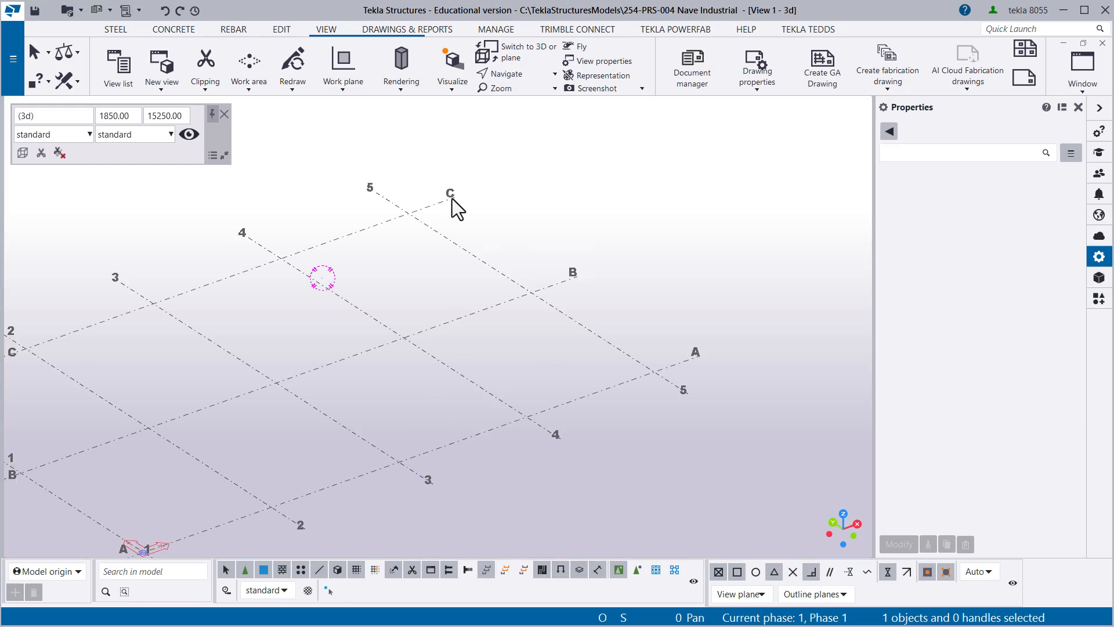
key("ctrl+Tab")
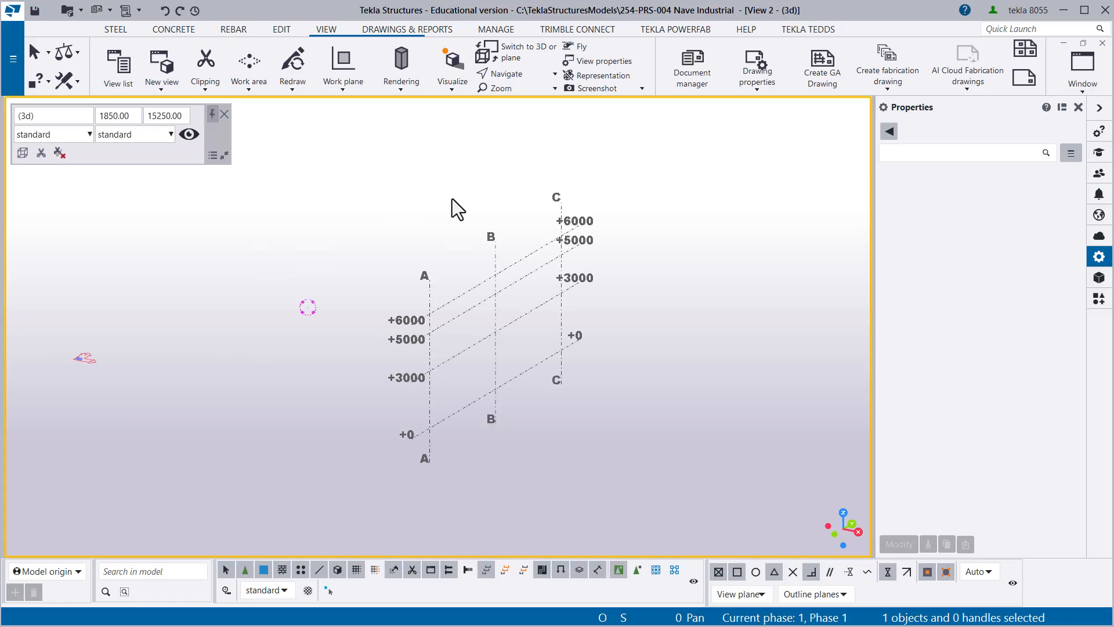
key("ctrl+Tab")
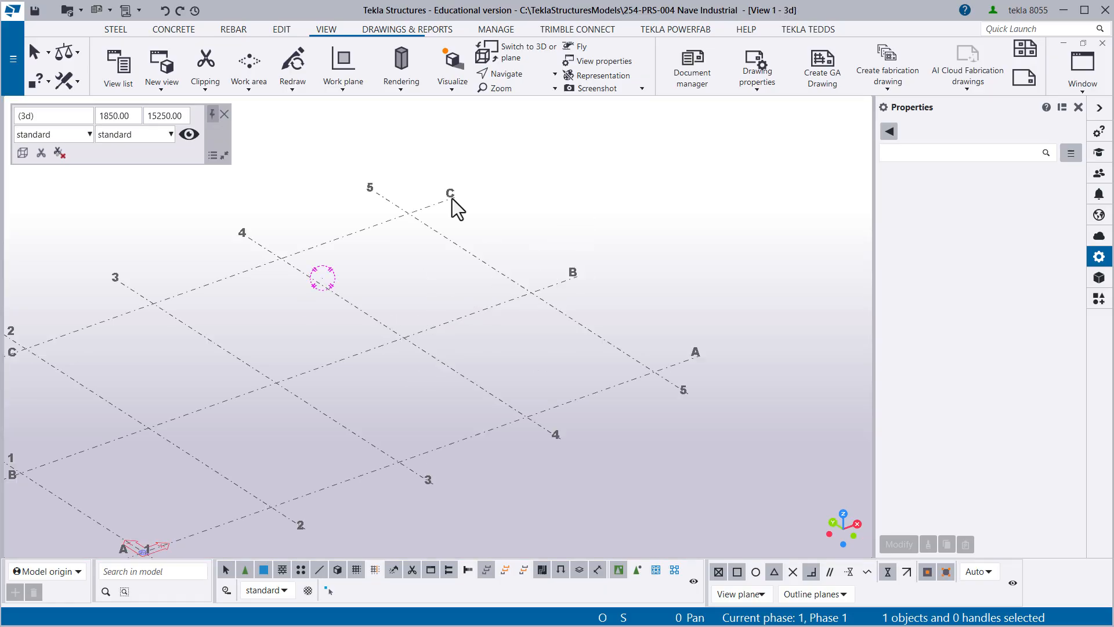
- Tile the two open view windows vertically so the 3D view and the grid line 5 view sit side by side
middle_click_drag(406, 293, 561, 248)
middle_click_drag(462, 339, 448, 370)
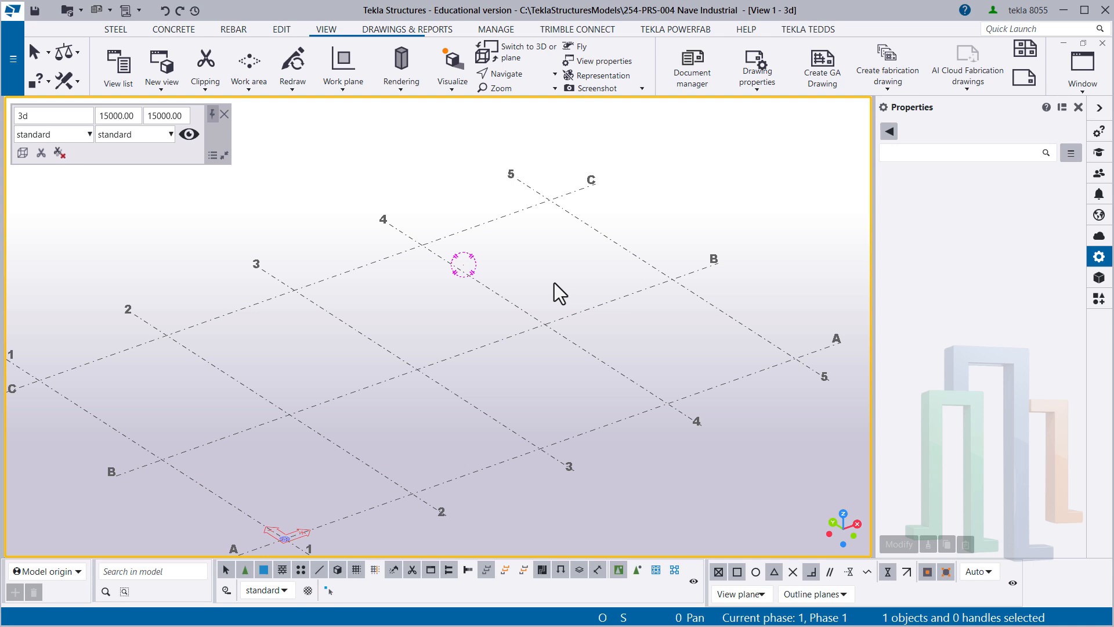
left_click(1082, 89)
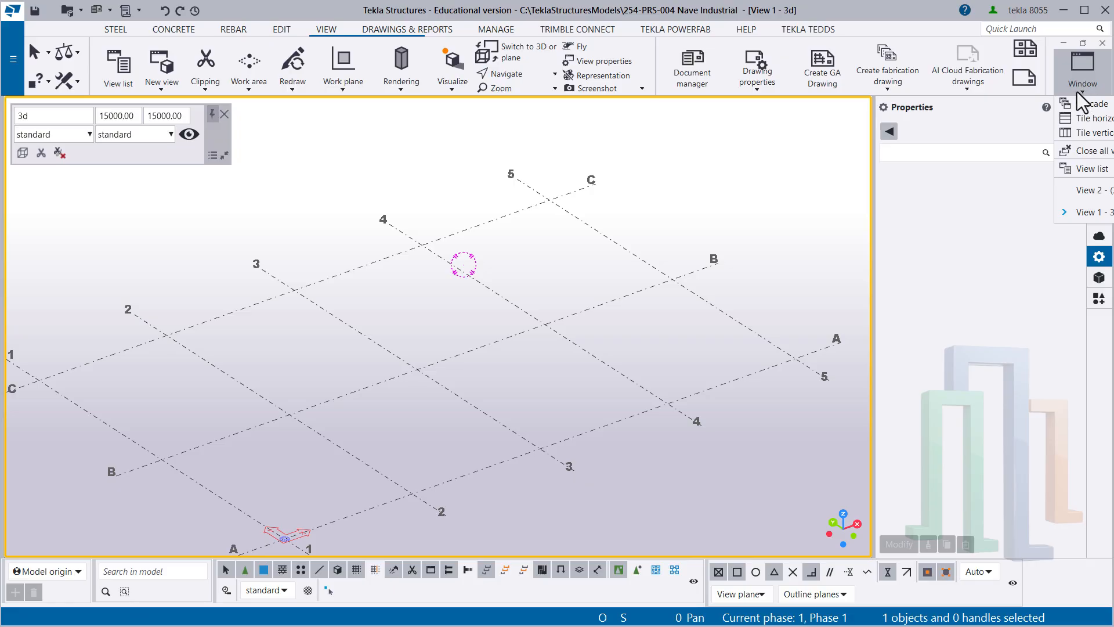
left_click(1088, 134)
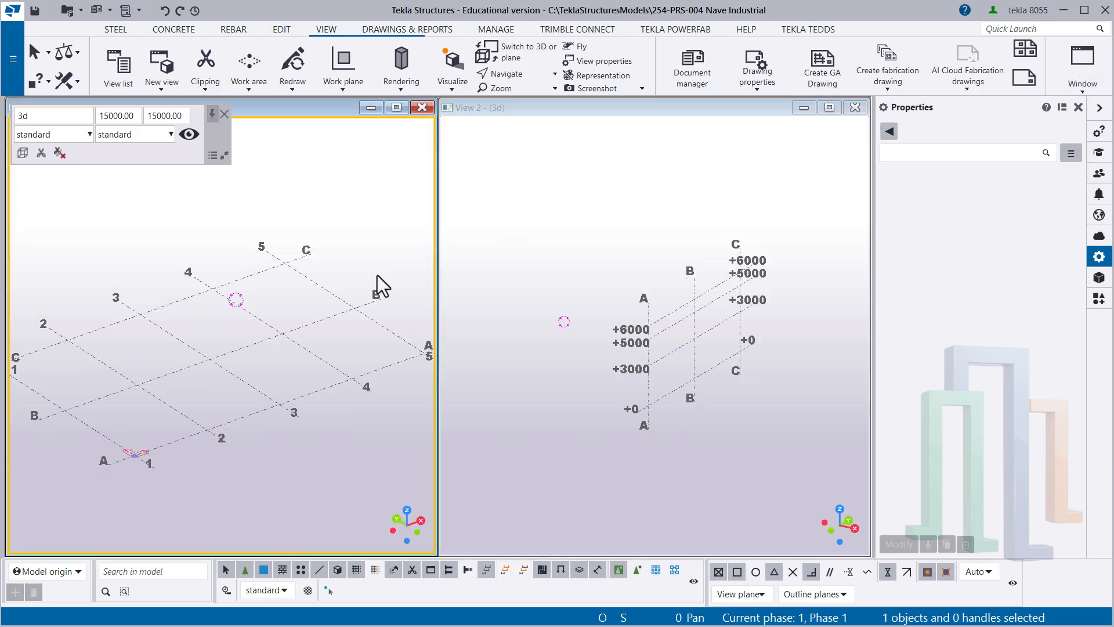
- Switch the original 3D view to a flat plan showing grid lines 1 to 5 and A to C
middle_click_drag(166, 271, 242, 316)
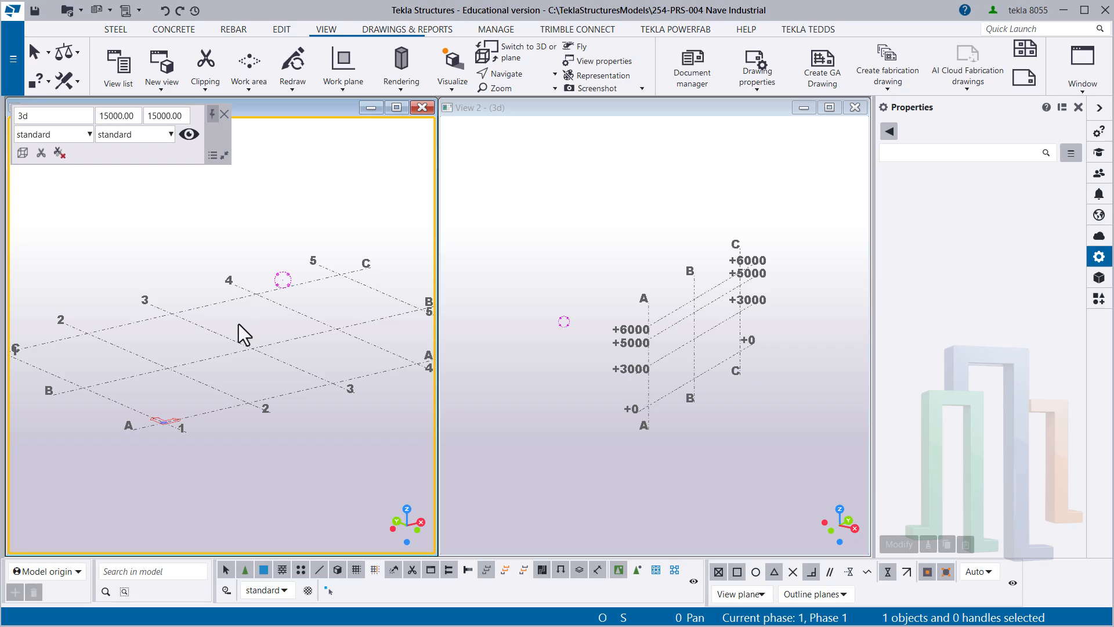
key("ctrl+p")
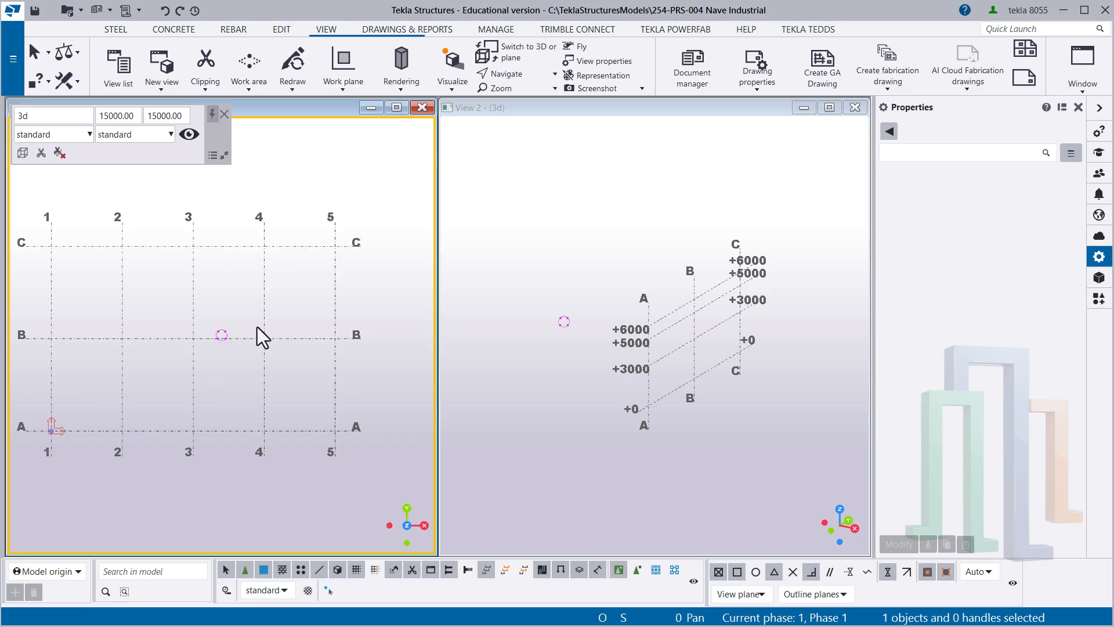
middle_click_drag(208, 324, 237, 330)
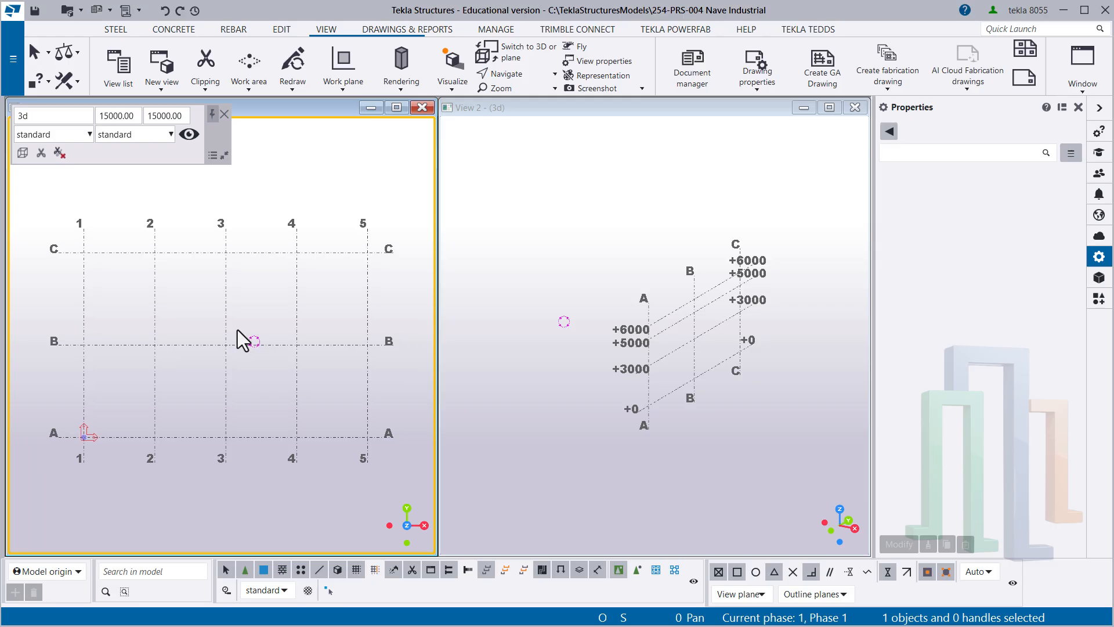
- Switch View 2 from 3D to a flat elevation showing grid lines A to C and the levels
left_click(595, 277)
middle_click_drag(653, 269, 578, 267)
scroll(595, 283, "up", 3)
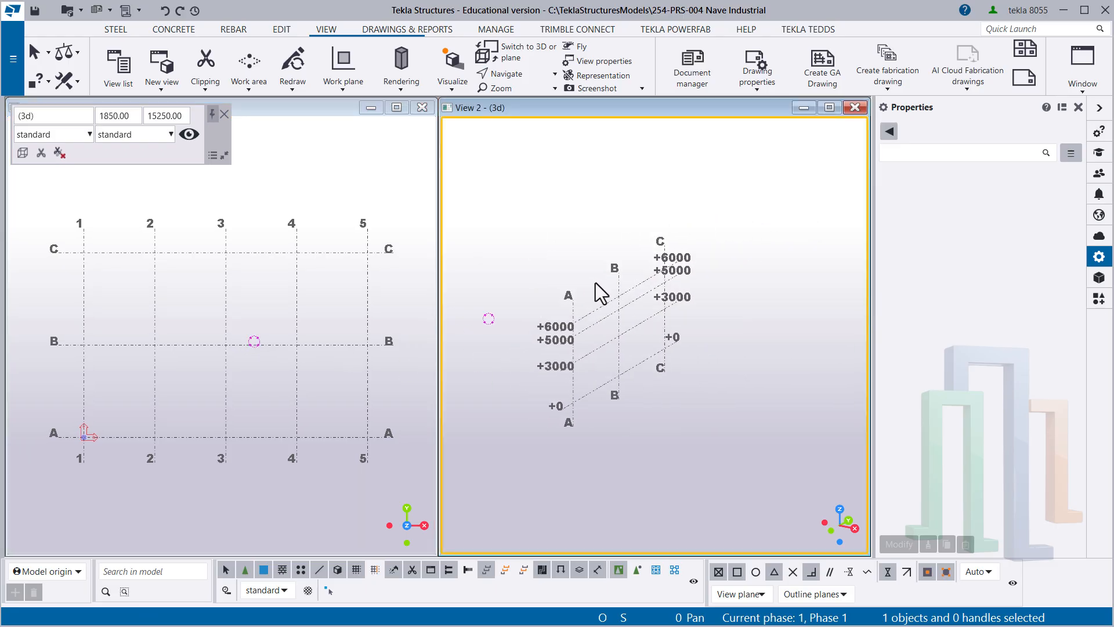
middle_click_drag(621, 353, 619, 281)
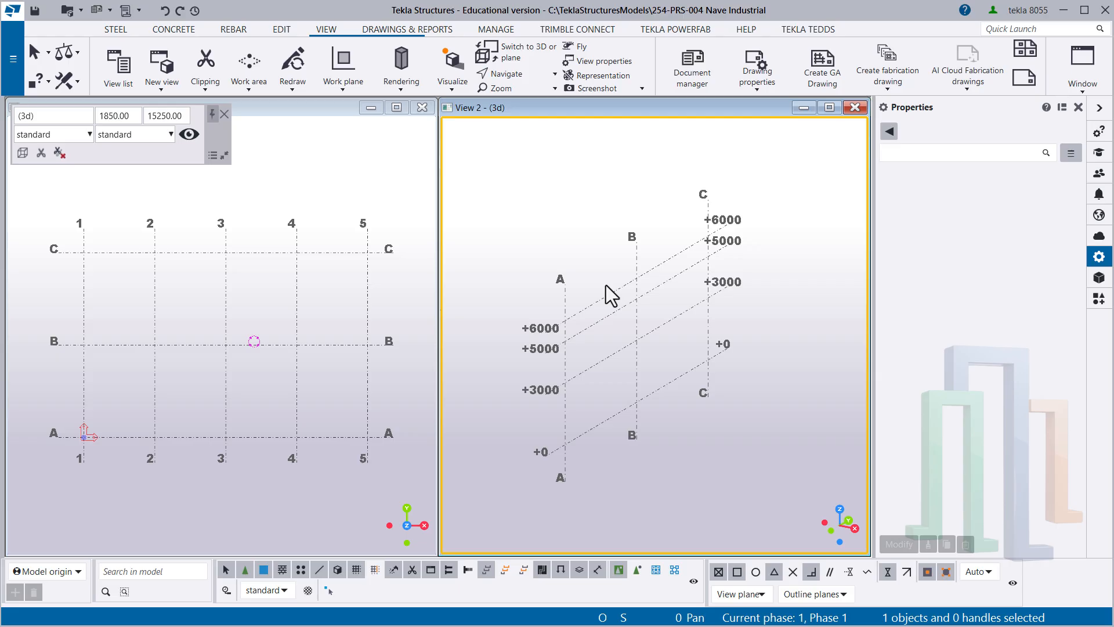
key("ctrl+p")
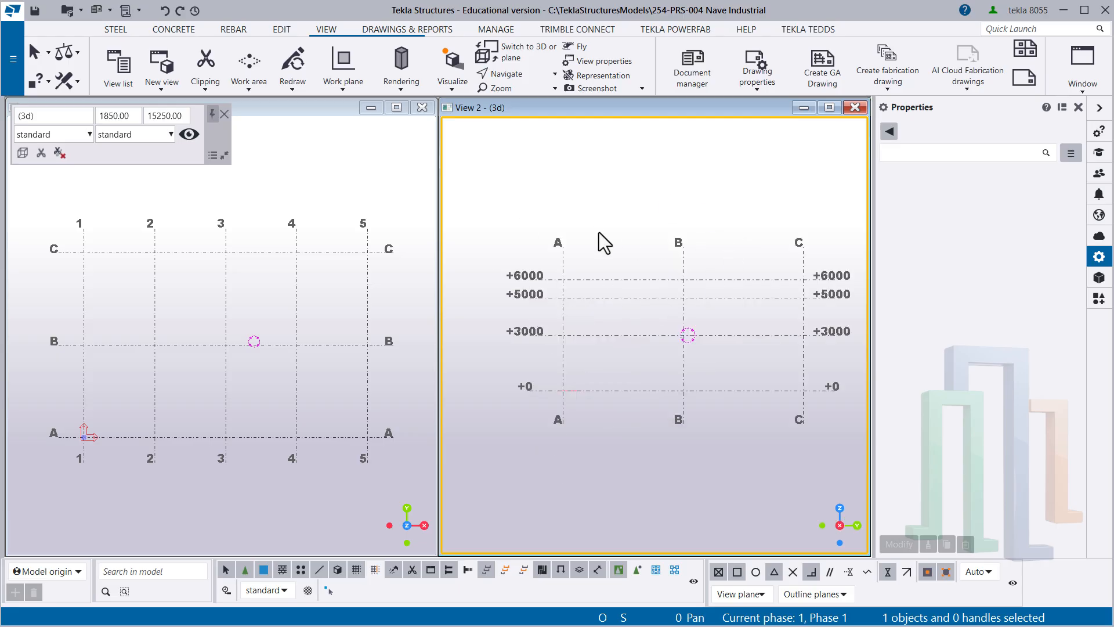
- Redraw View 2 and fit its work area to the entire model
right_click(605, 190)
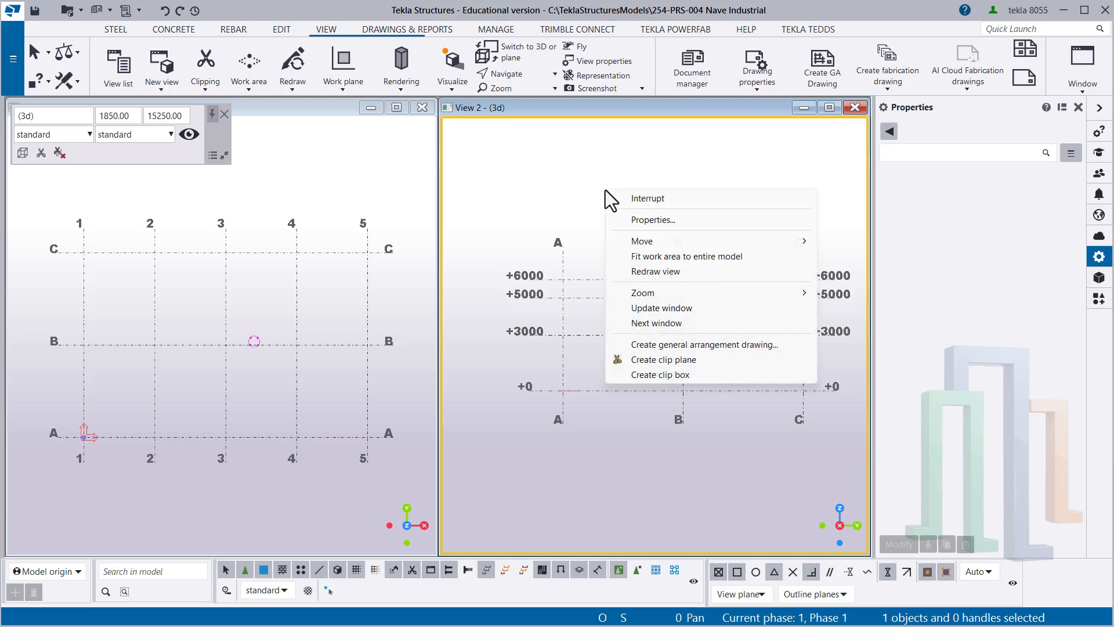
left_click(657, 270)
right_click(576, 187)
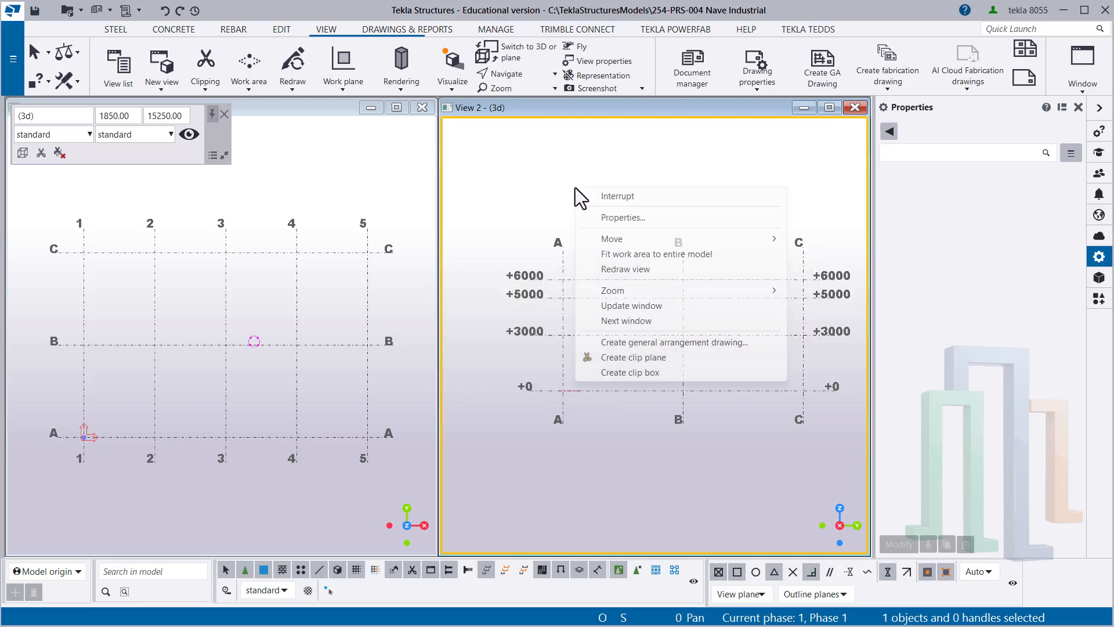
left_click(655, 259)
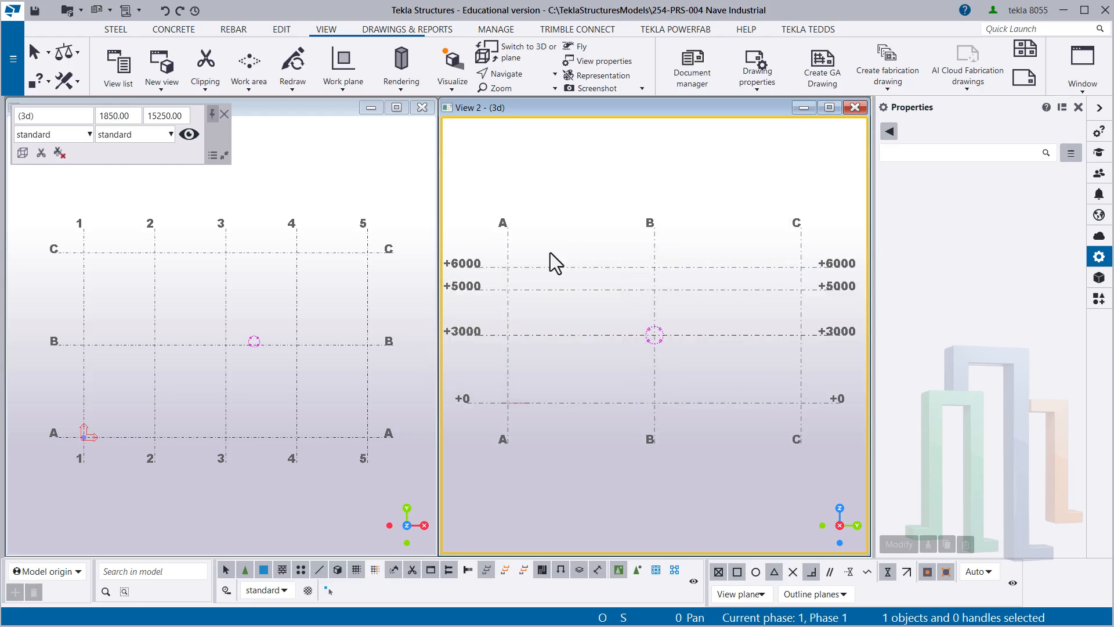
- Redraw the plan view of the grid and fit its work area to the entire model
left_click(281, 195)
right_click(250, 185)
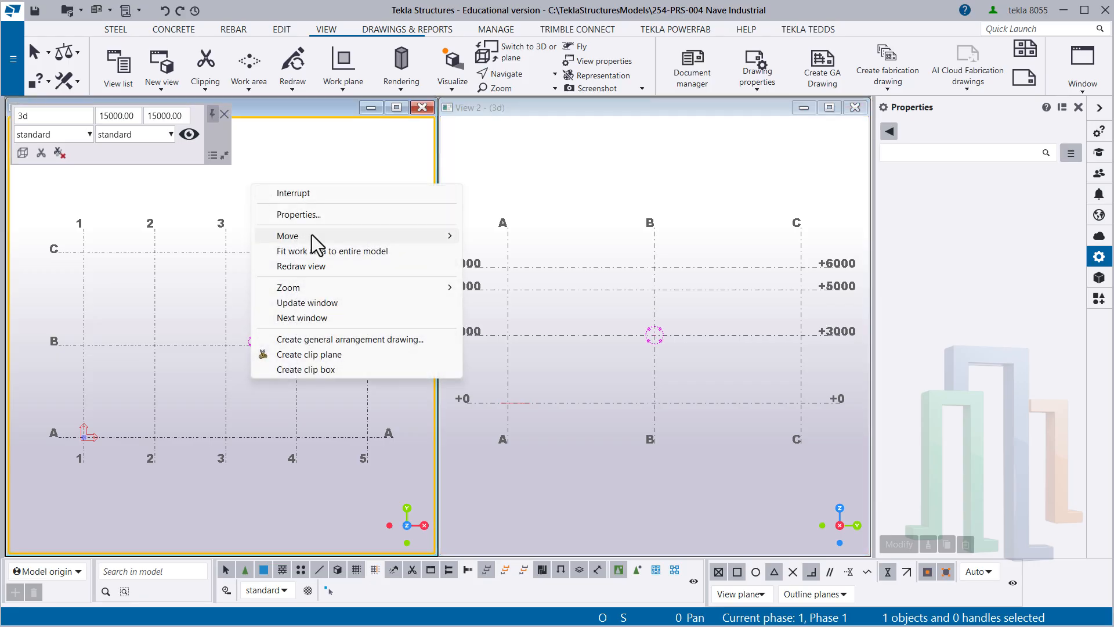
left_click(299, 265)
right_click(273, 190)
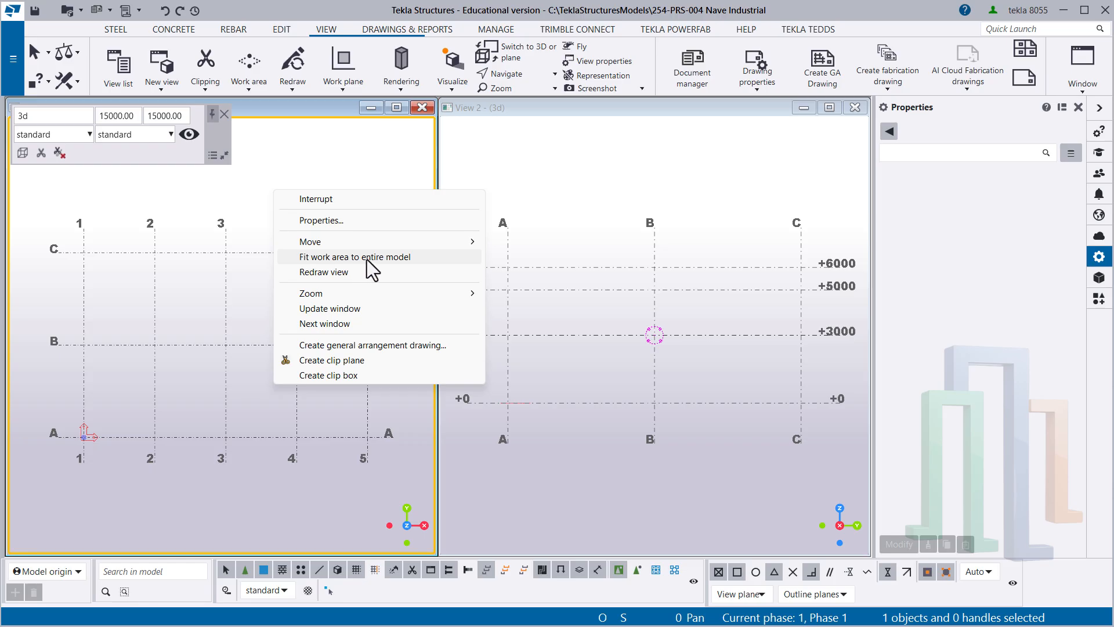
left_click(367, 259)
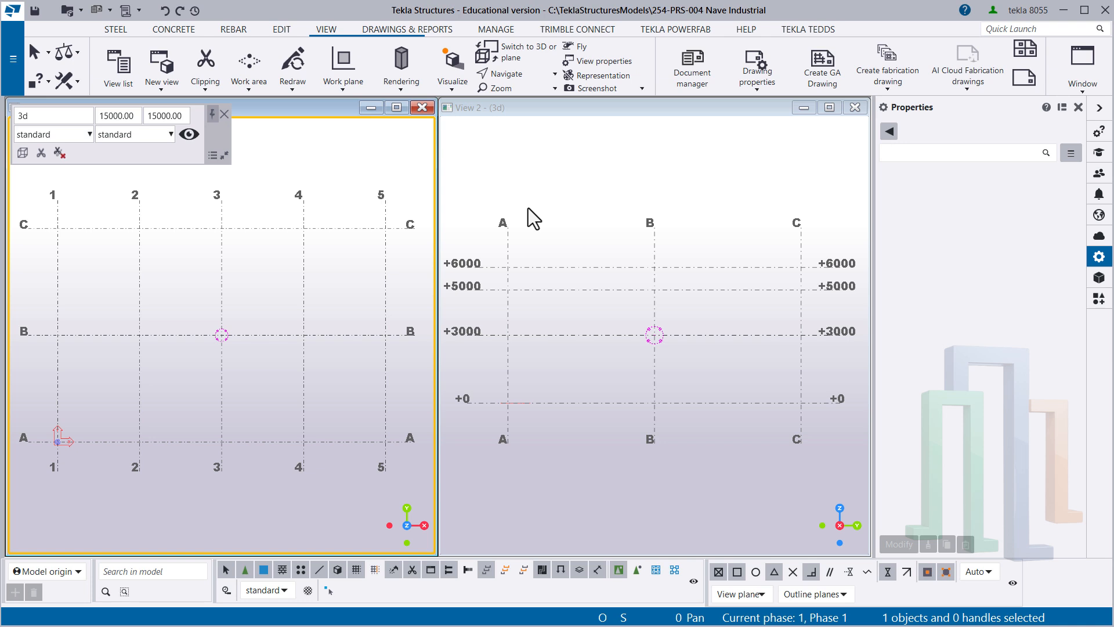
- Select the rectangular grid and replace its Z coordinates with the single value 0, applying the change
mouse_move(350, 271)
middle_mouse_down()
mouse_move(318, 304)
mouse_move(323, 280)
mouse_move(336, 306)
mouse_move(367, 278)
mouse_move(337, 275)
middle_mouse_up()
middle_click_drag(150, 398, 203, 388)
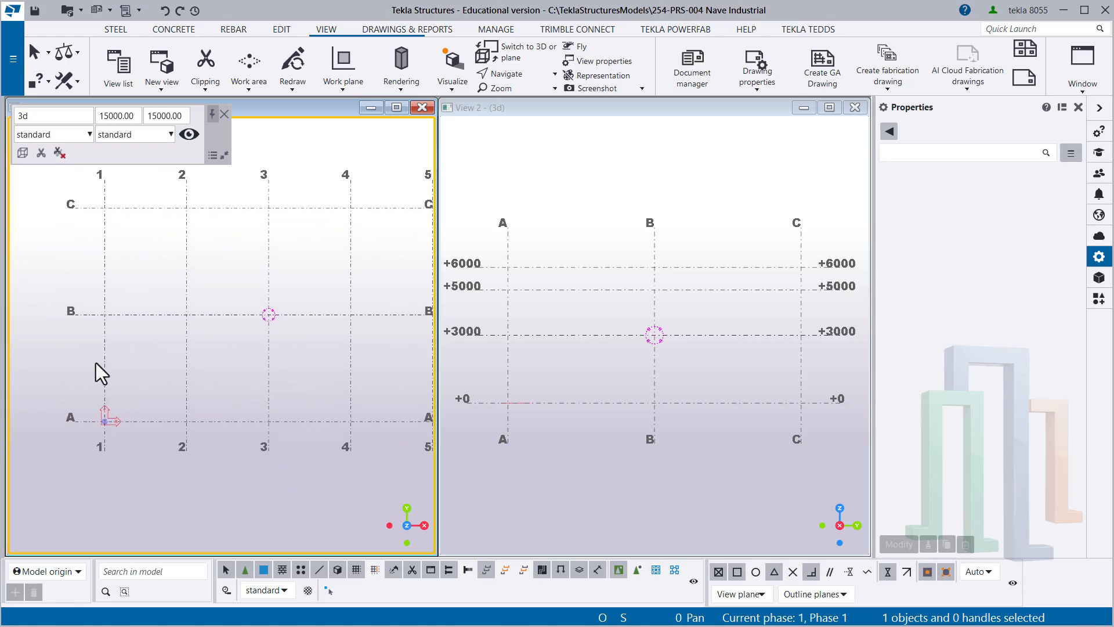
middle_click_drag(166, 346, 116, 351)
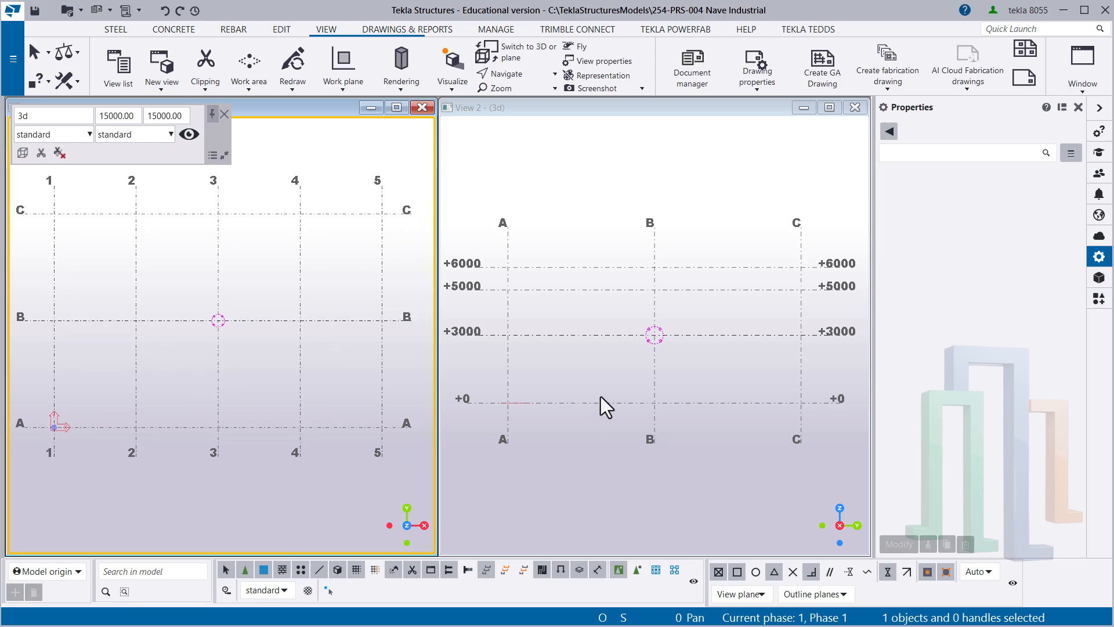
middle_click_drag(607, 391, 614, 354)
left_click_drag(615, 351, 594, 289)
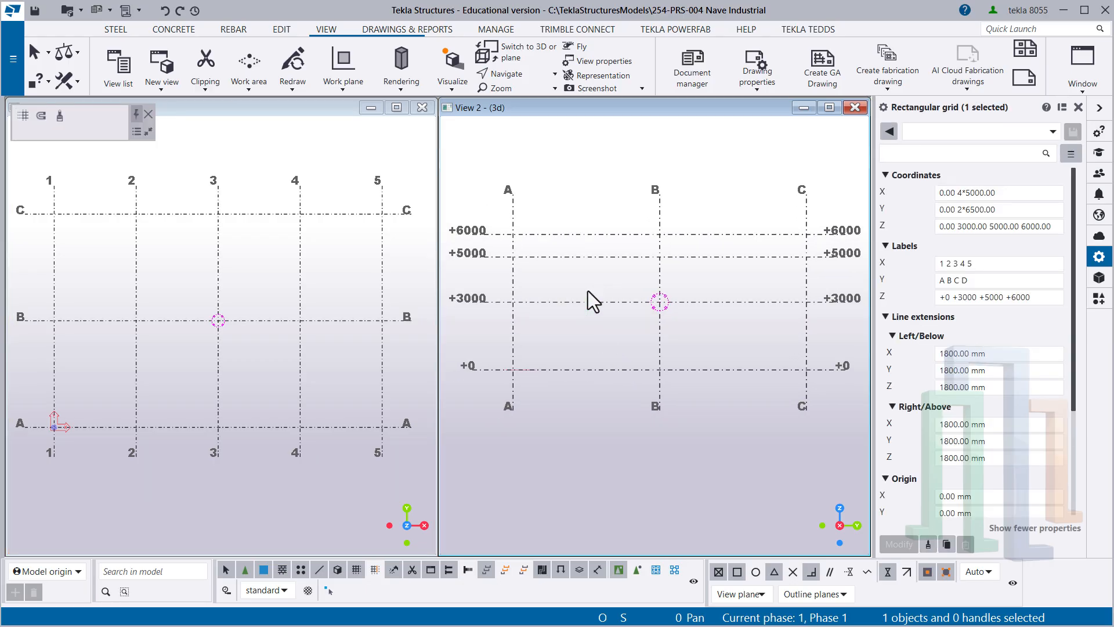
left_click(952, 226)
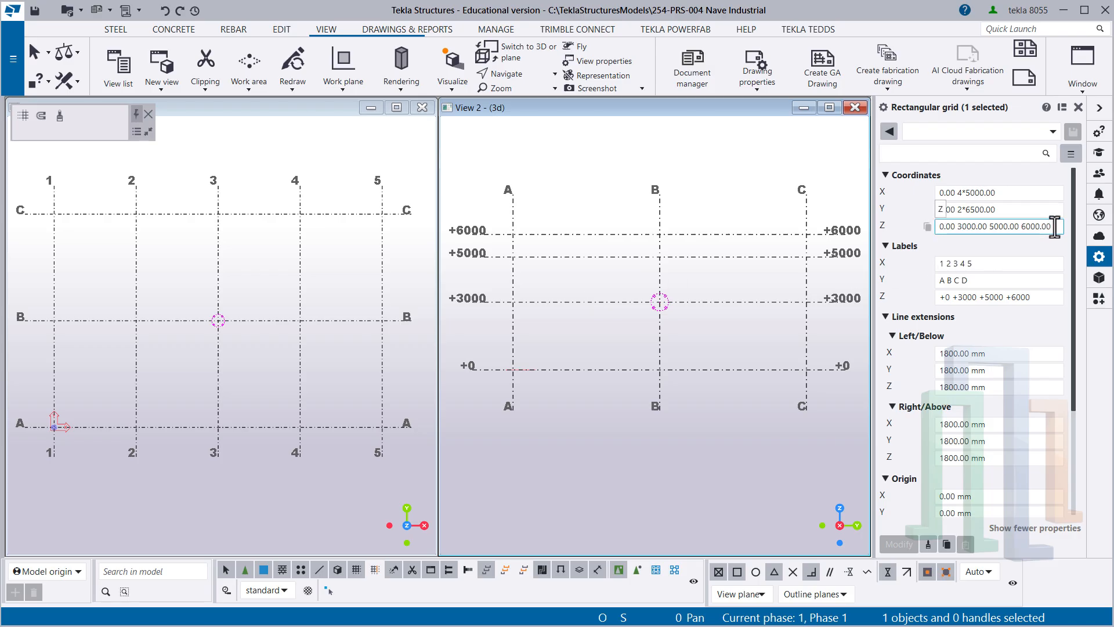
left_click_drag(1057, 226, 938, 224)
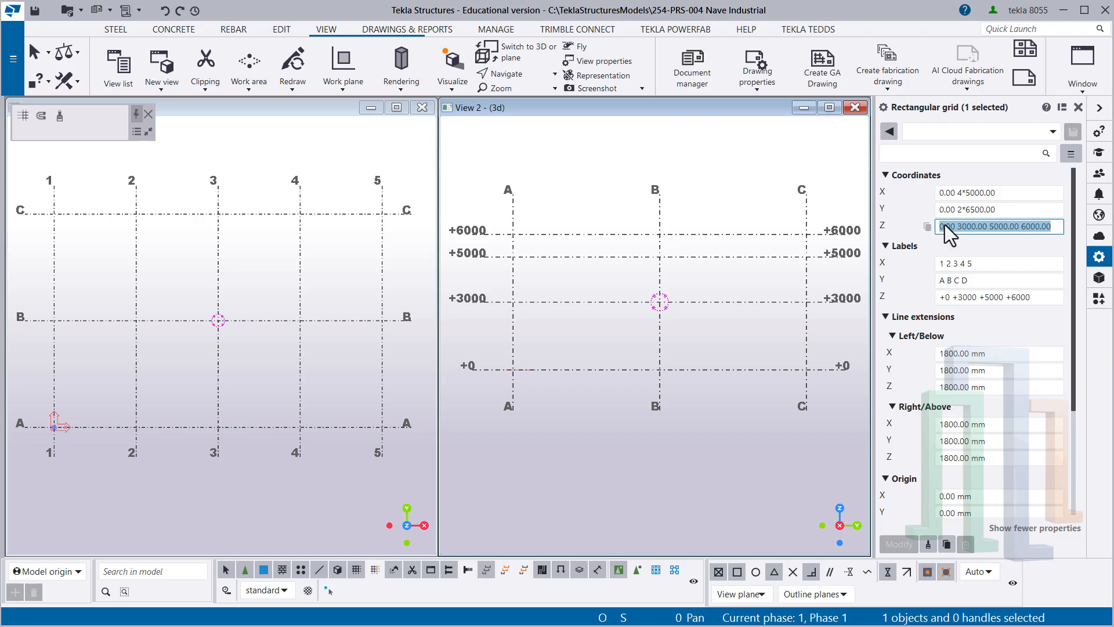
type("0")
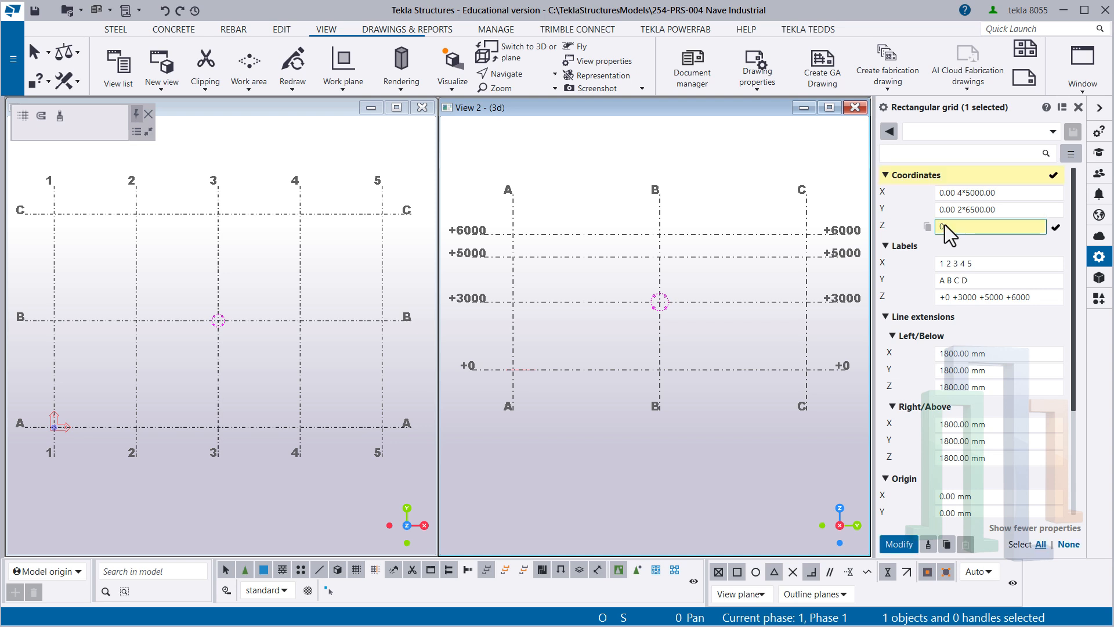
key("Return")
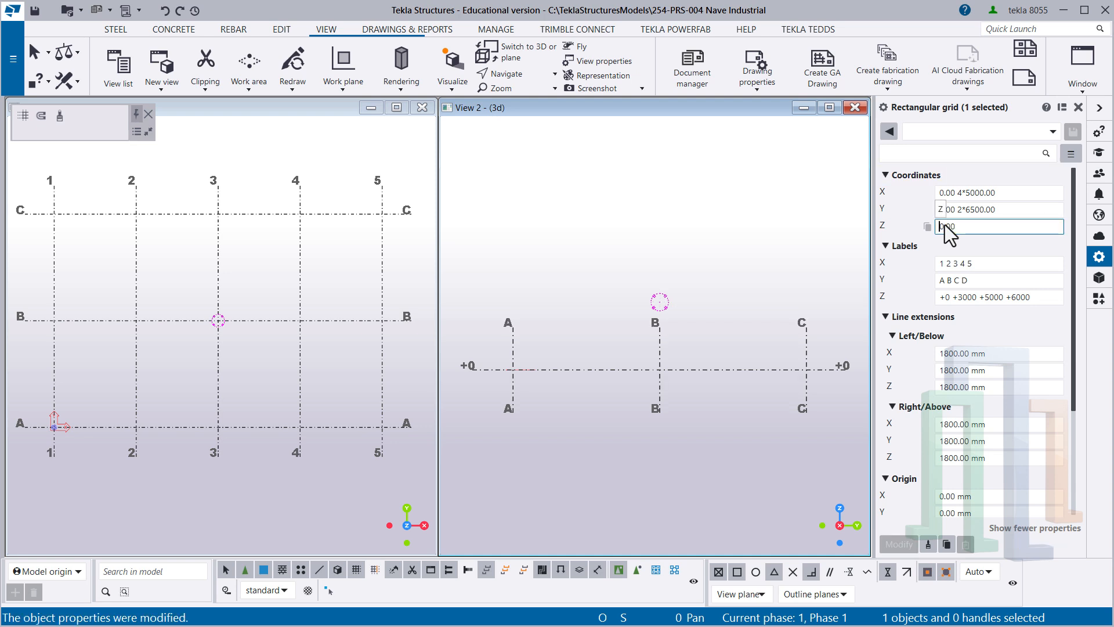
- Add a second level at 5000 to the grid's Z coordinates and apply the change
left_click(972, 227)
type("500")
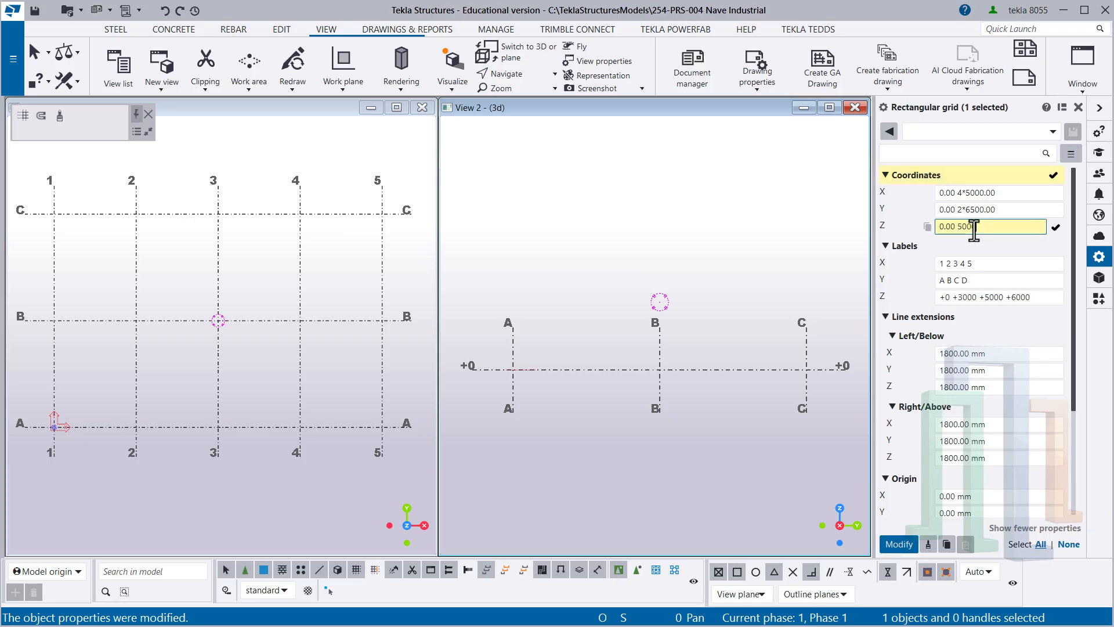
type("0")
key("Return")
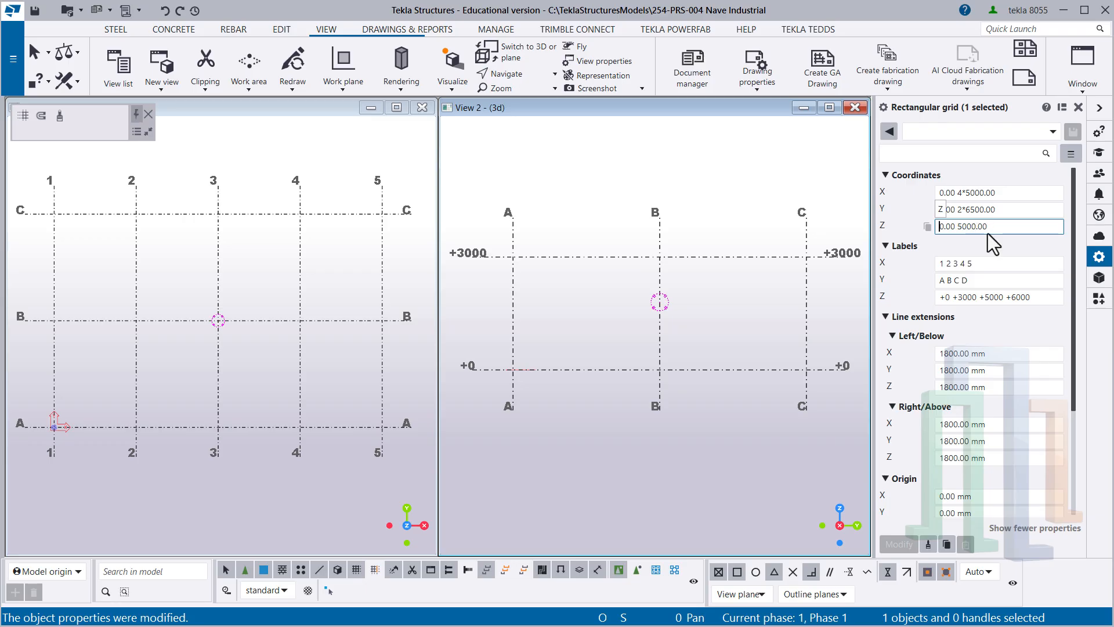
- Append 2000 as a third value to the grid's Z coordinates and apply it
left_click(997, 227)
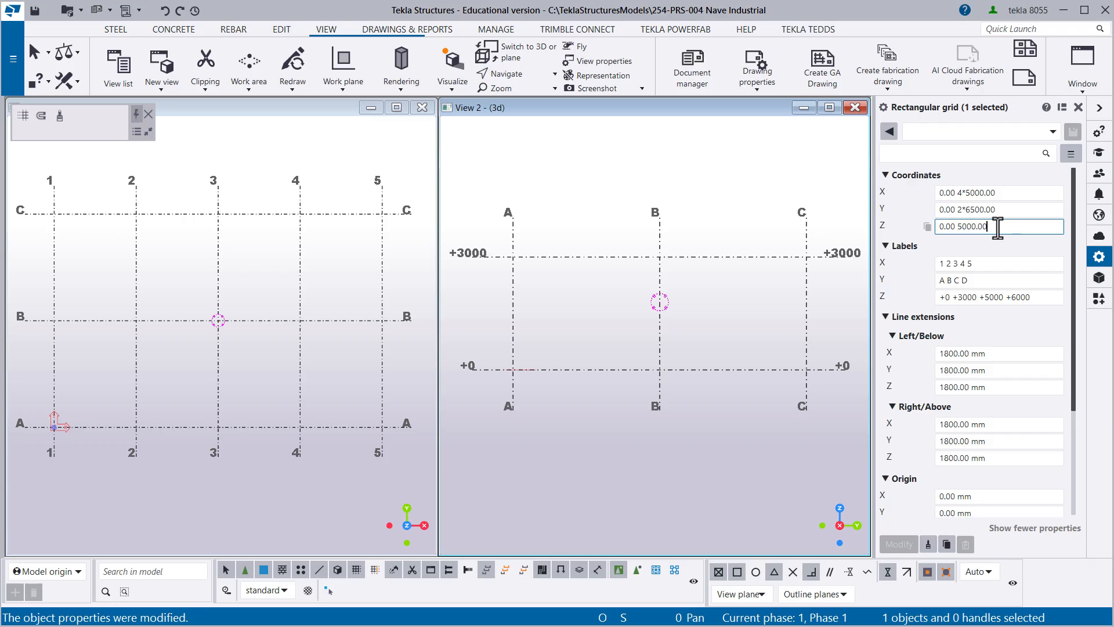
type("2000")
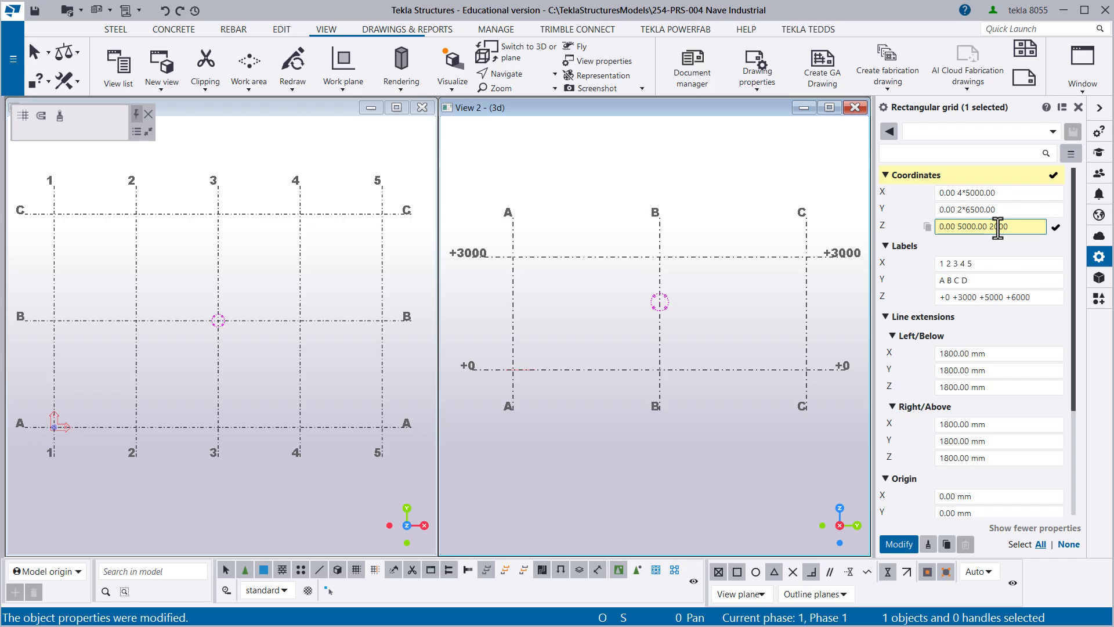
key("Return")
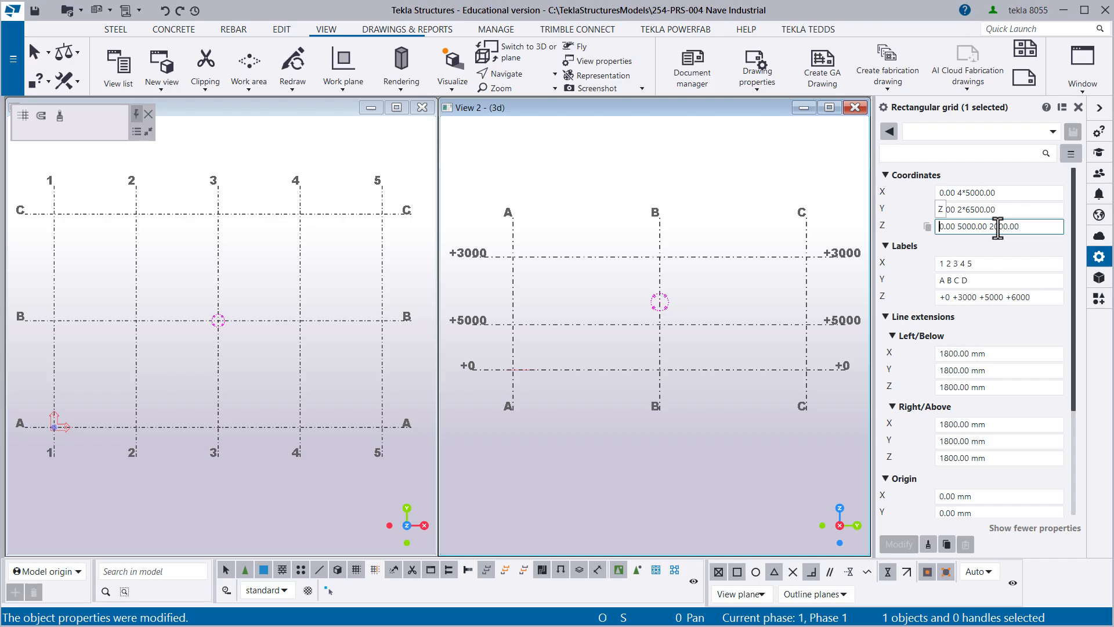
- Replace the third Z coordinate of the grid with 7000 and apply the change
left_click(972, 227)
left_click_drag(988, 226, 1039, 226)
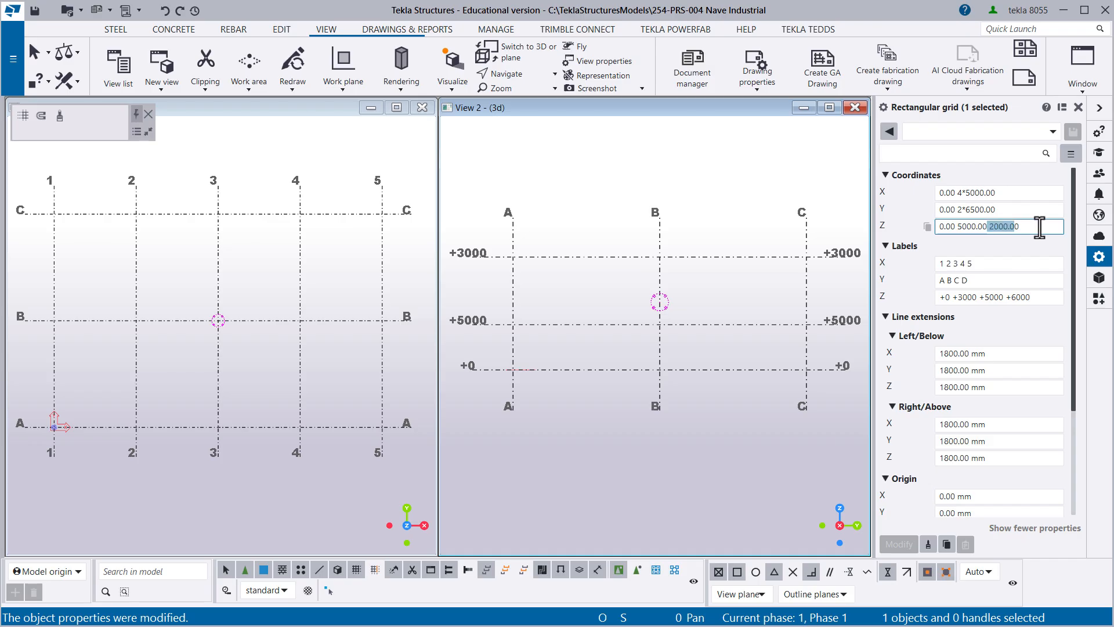
left_click(972, 230)
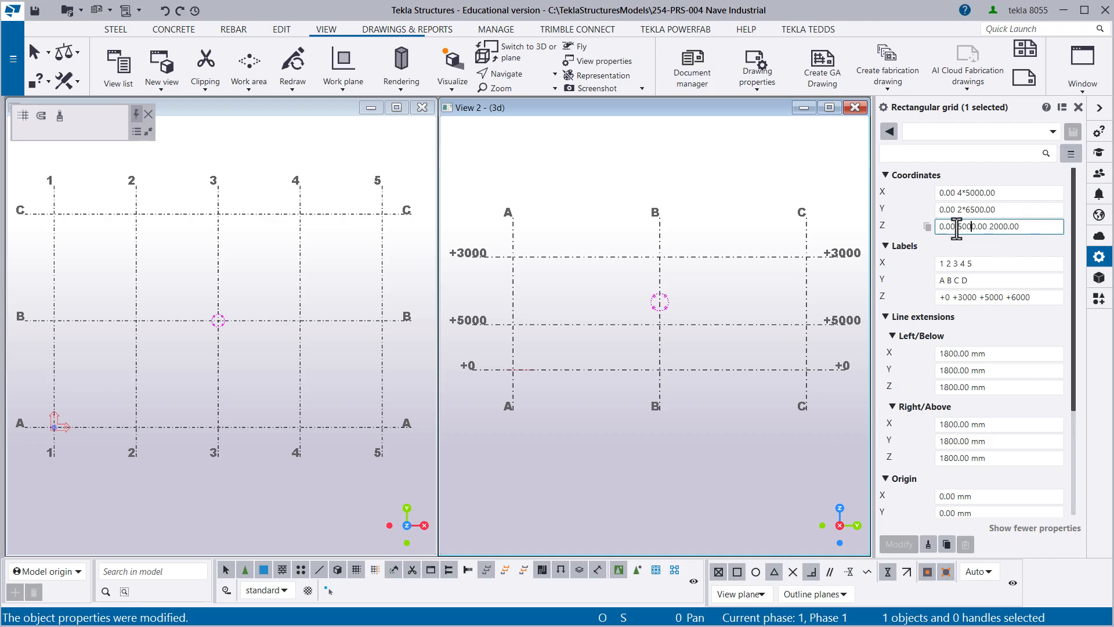
left_click_drag(956, 228, 1023, 227)
type("7000")
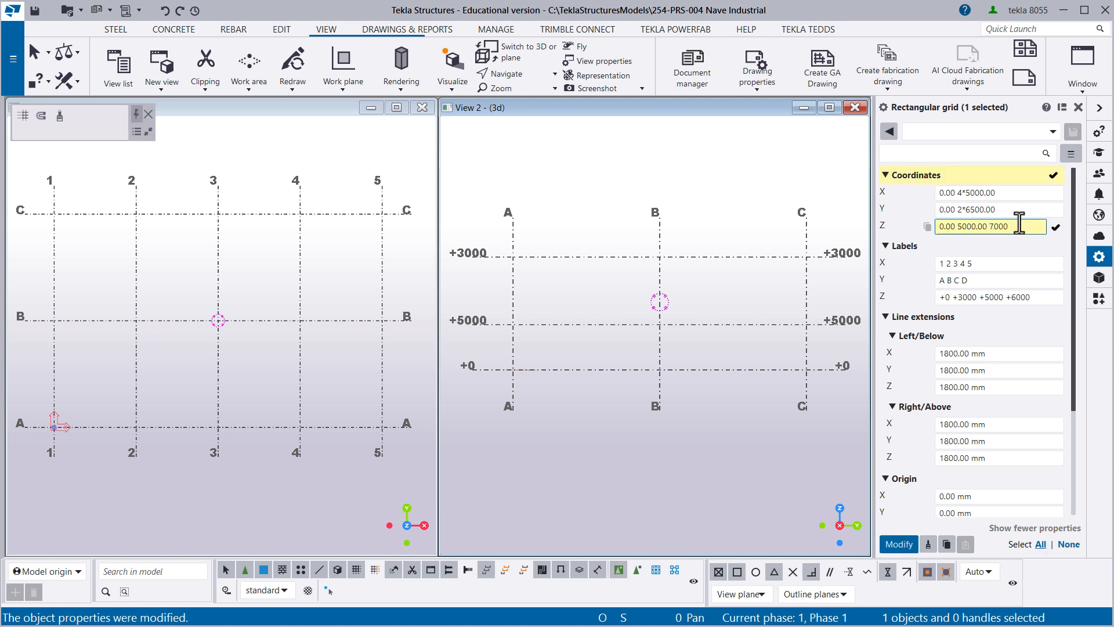
key("Return")
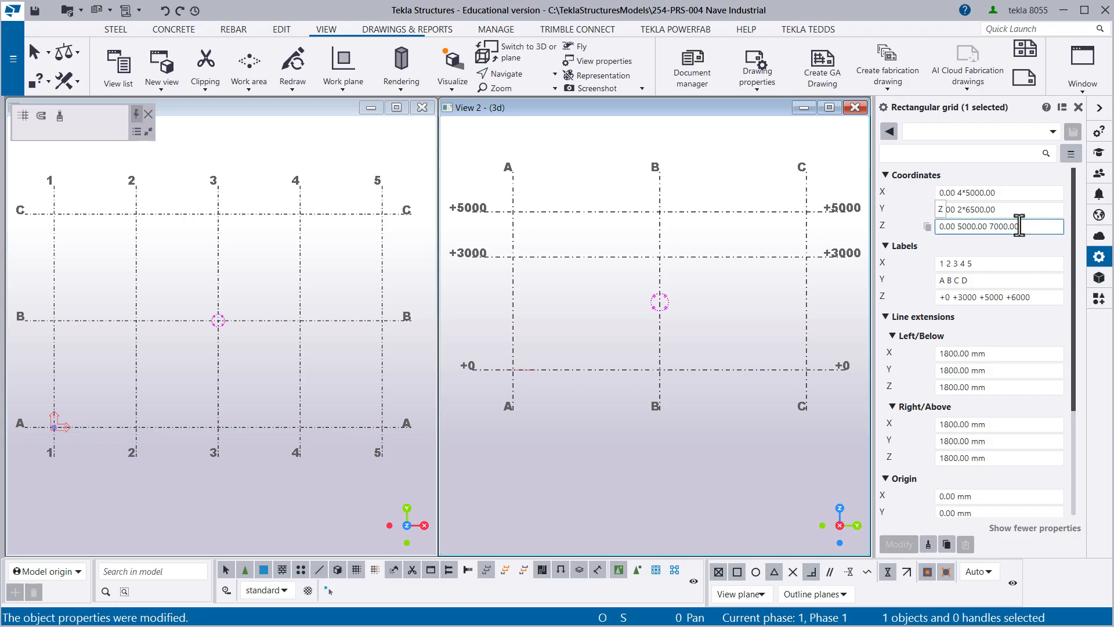
- Compare how the Z coordinates are written with the relative X and Y spacings of the grid
left_click_drag(1020, 223, 941, 232)
left_click(992, 226)
left_click_drag(1041, 227, 939, 227)
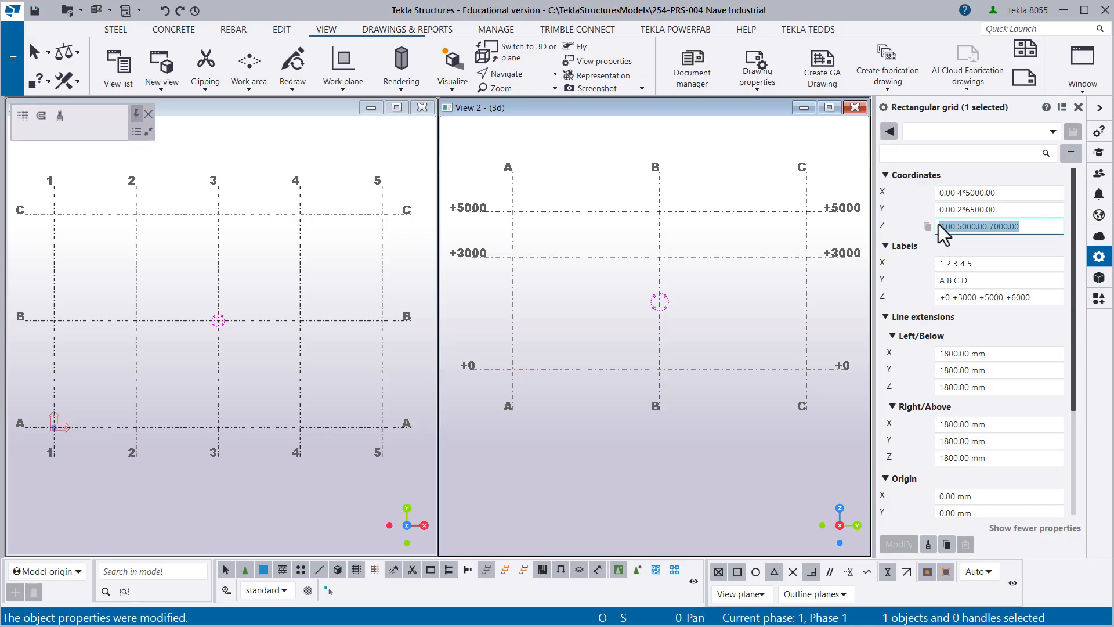
left_click(952, 208)
left_click_drag(1007, 209, 919, 209)
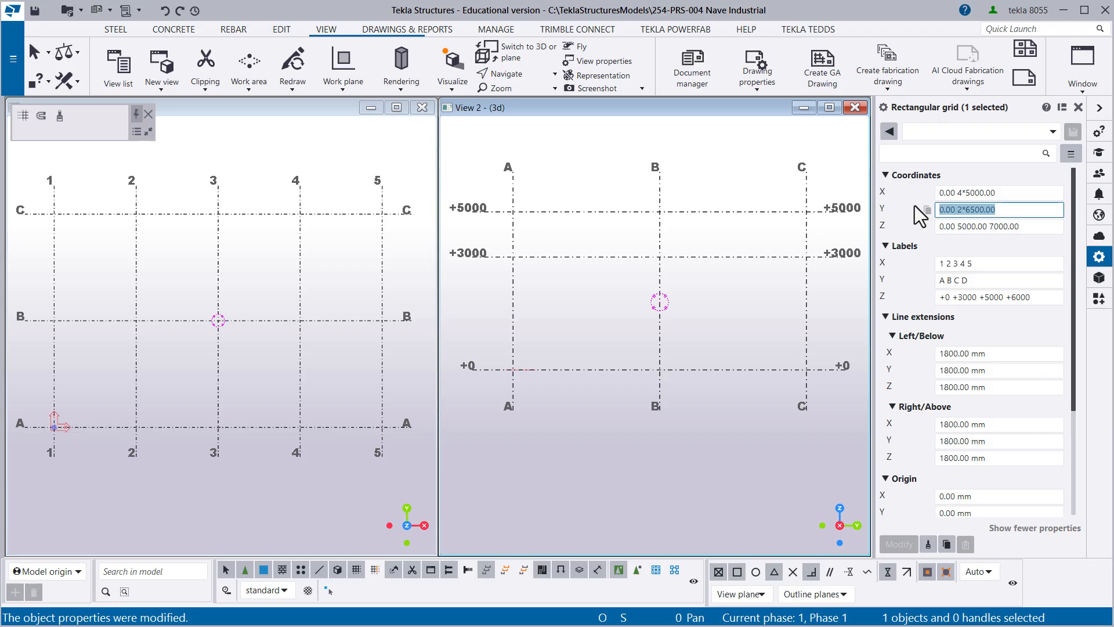
left_click_drag(1052, 192, 937, 192)
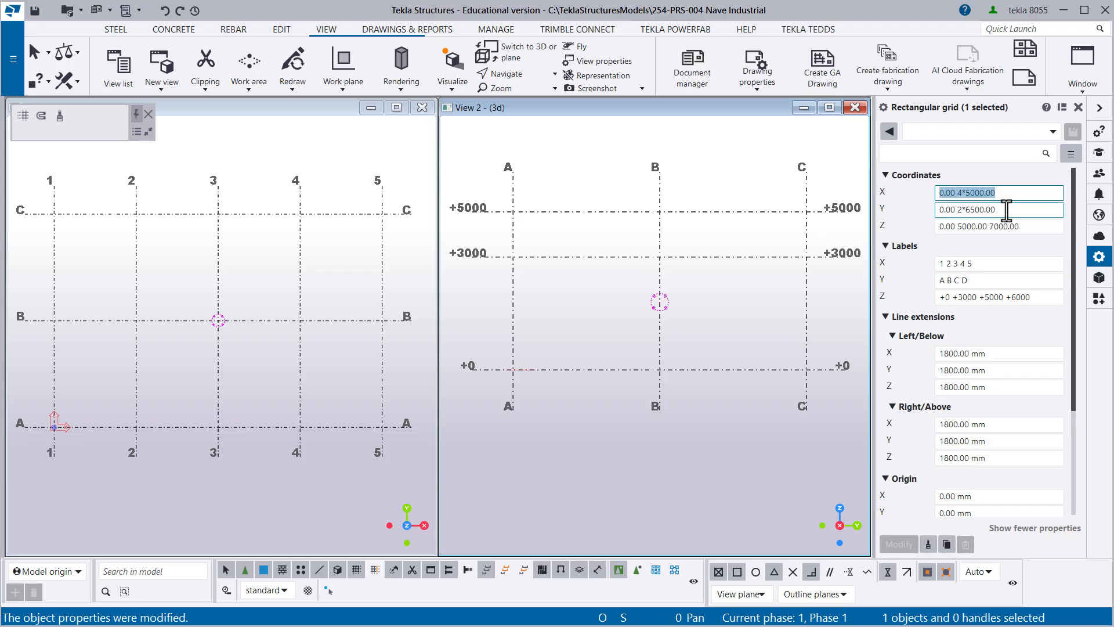
left_click_drag(1008, 211, 940, 211)
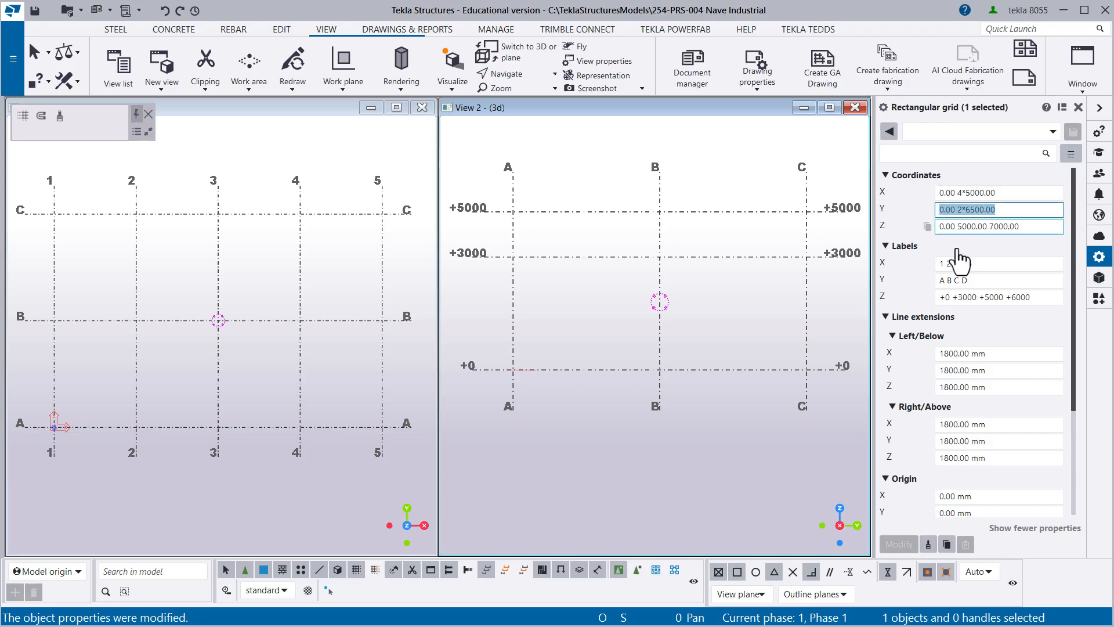
- Append a below-ground level of -1500 to the grid's Z coordinates and apply the change
left_click(987, 227)
left_click(995, 226)
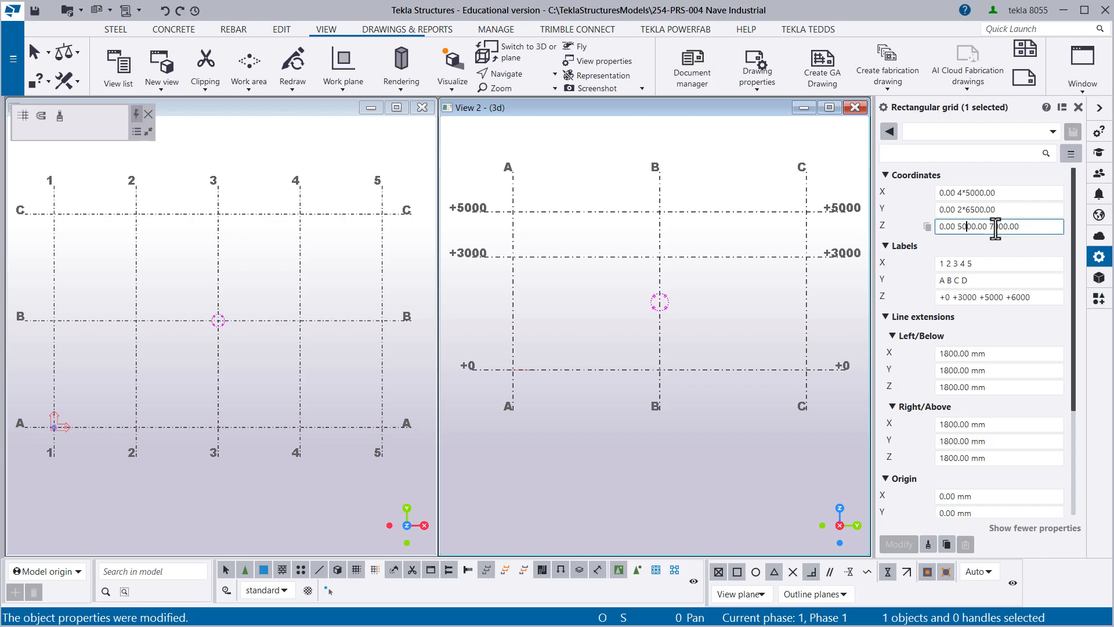
left_click(1026, 227)
type("-1500")
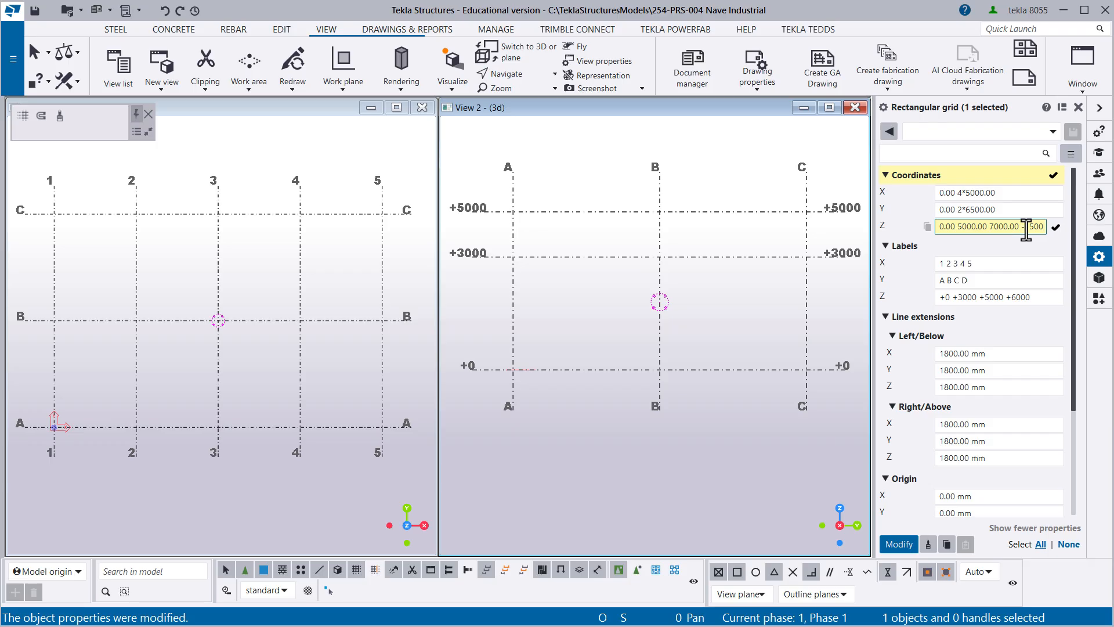
key("Return")
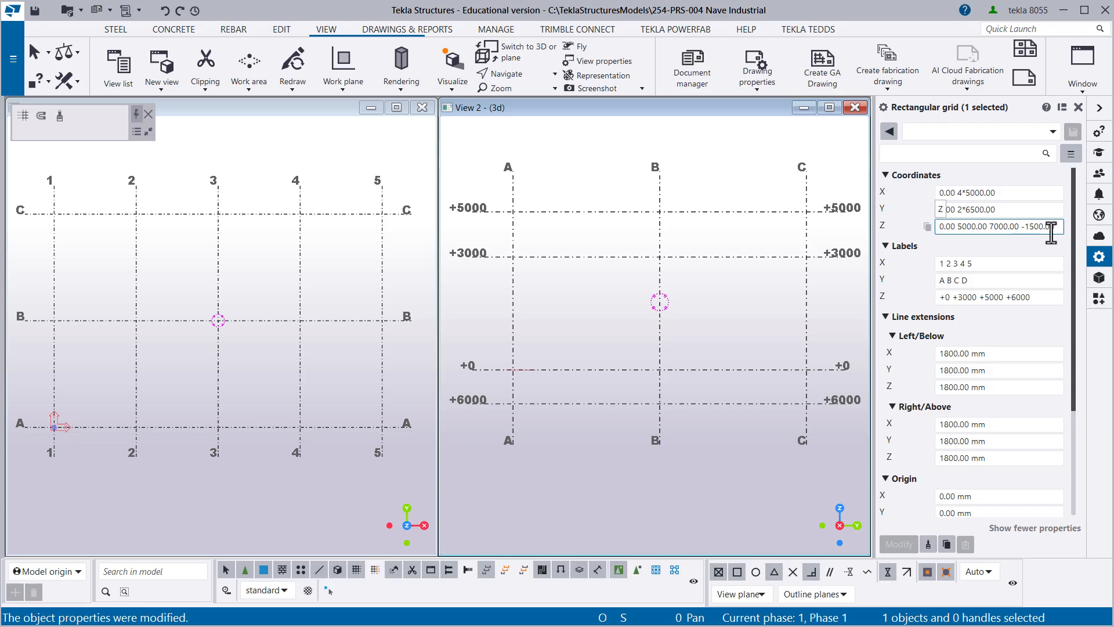
- Move the -1500 level from the end to the beginning of the grid's Z coordinates and apply the change
left_click_drag(1055, 227, 1022, 235)
key("BackSpace")
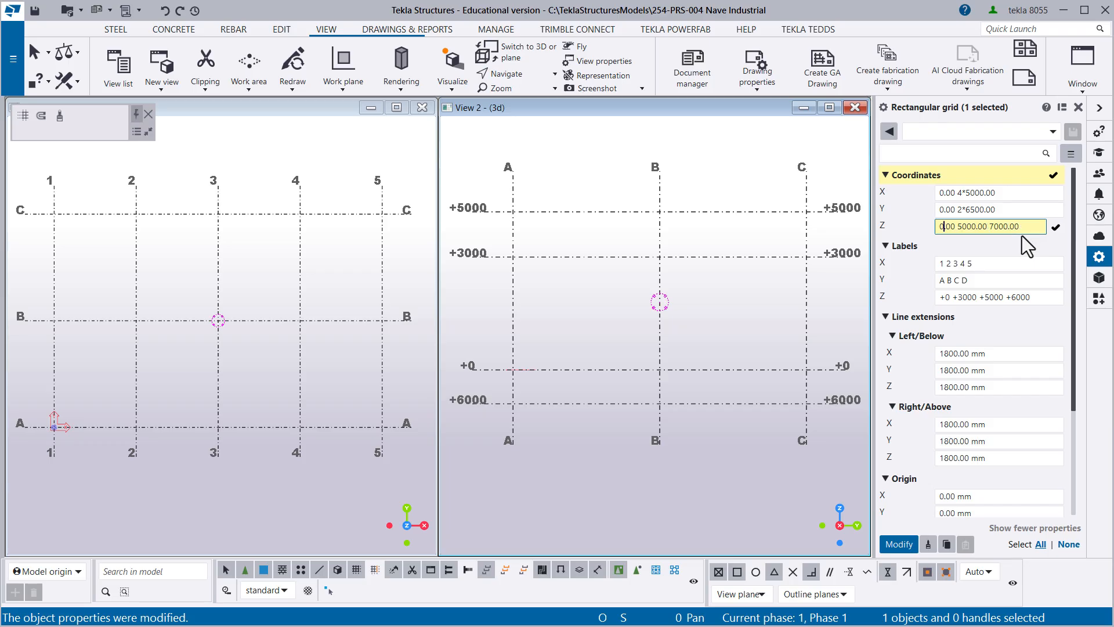
type("-1500")
key("Return")
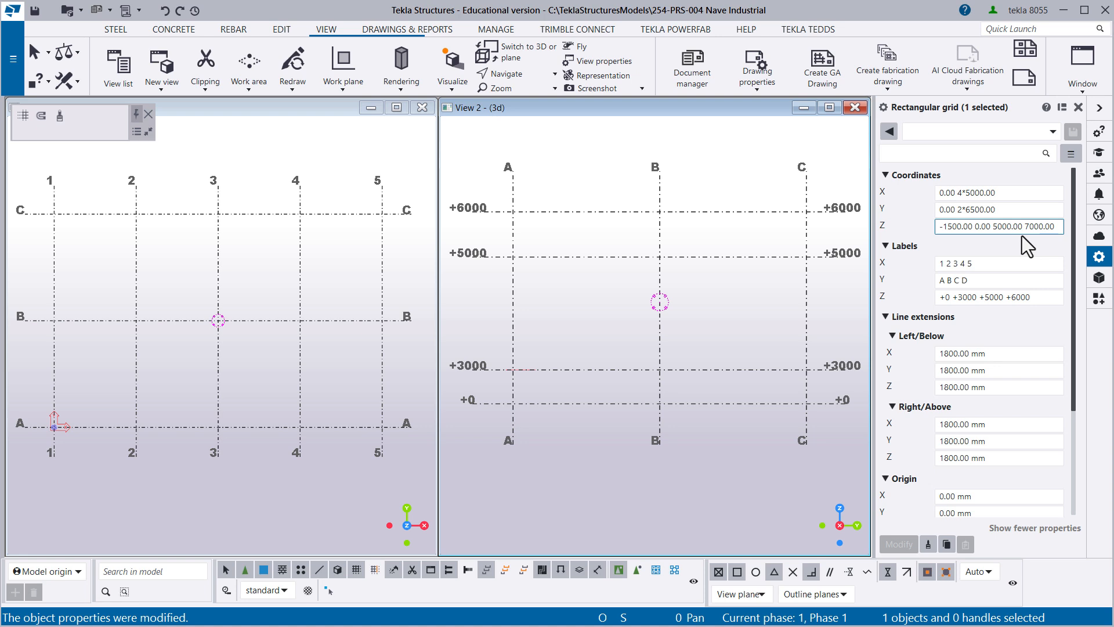
- Maximize the elevation view and select the rectangular grid in it
left_click(401, 168)
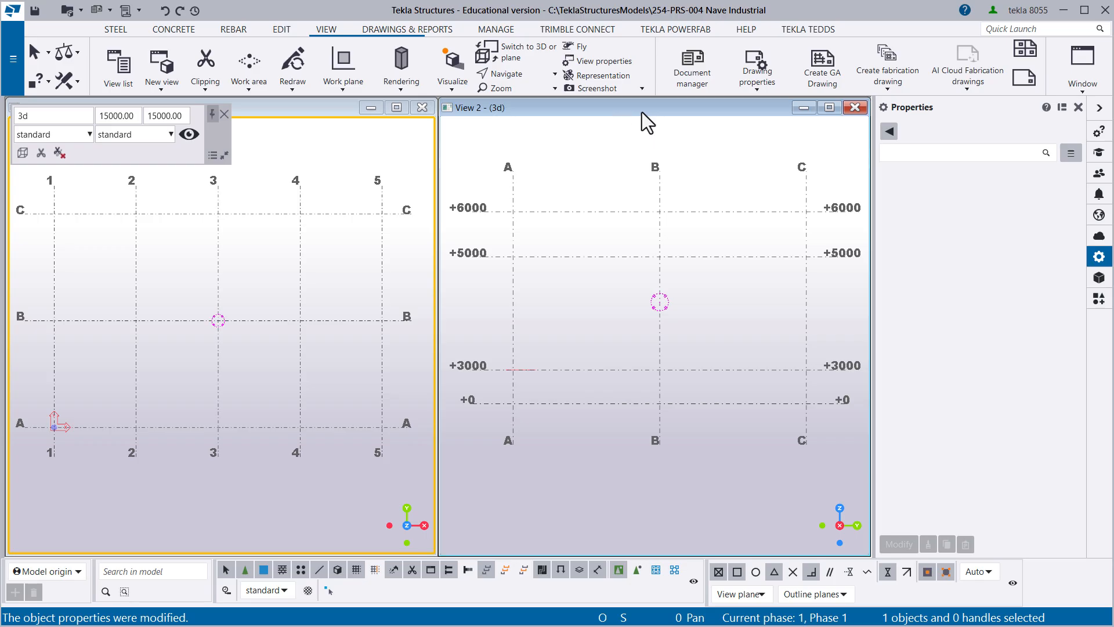
left_click_drag(661, 113, 597, 132)
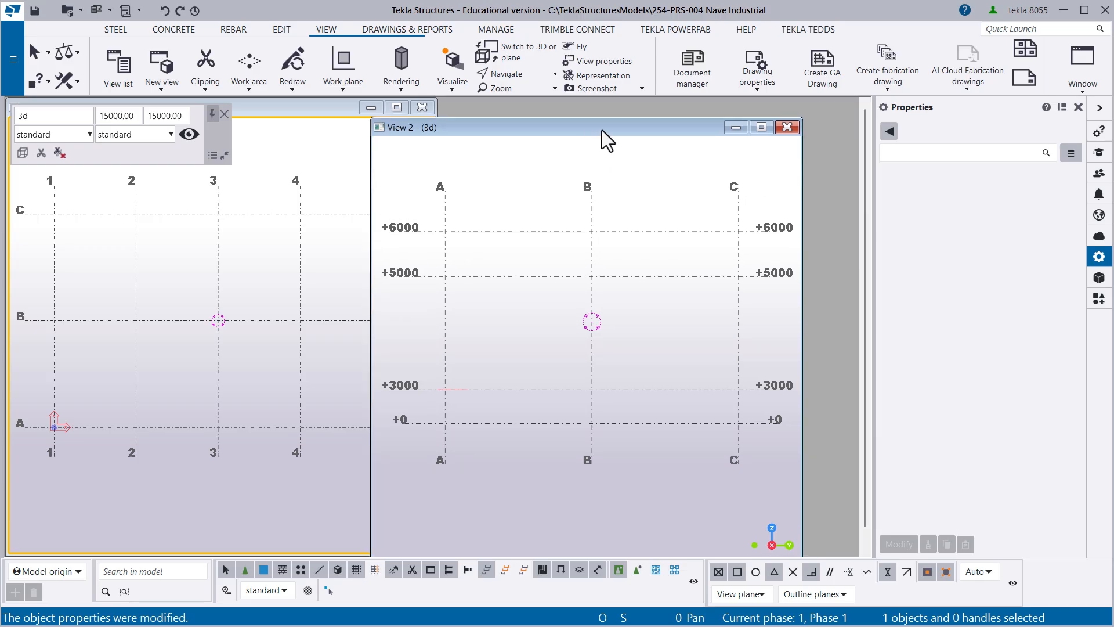
double_click(601, 130)
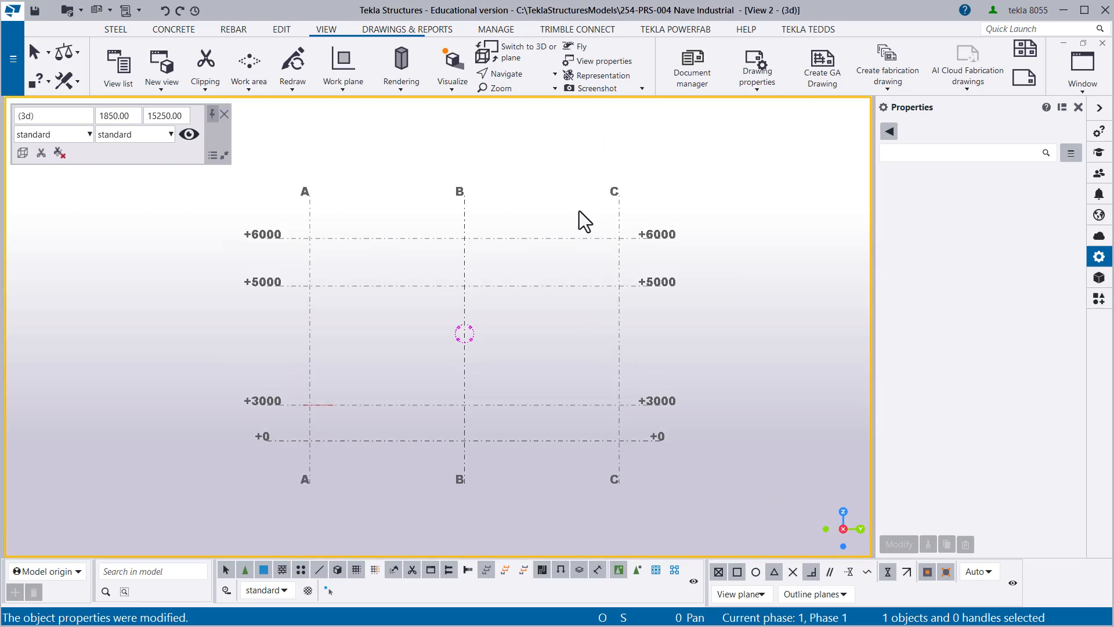
left_click_drag(562, 251, 530, 190)
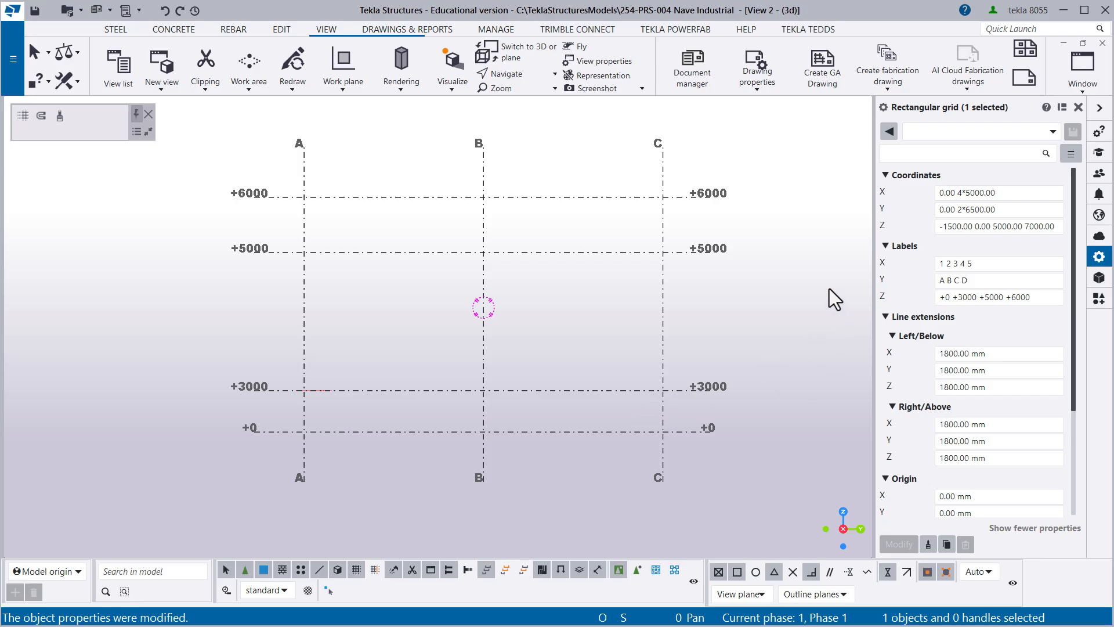
- Compare each value of the grid's Z coordinates with the Z label in the same position
left_click(975, 226)
left_click_drag(972, 226, 939, 227)
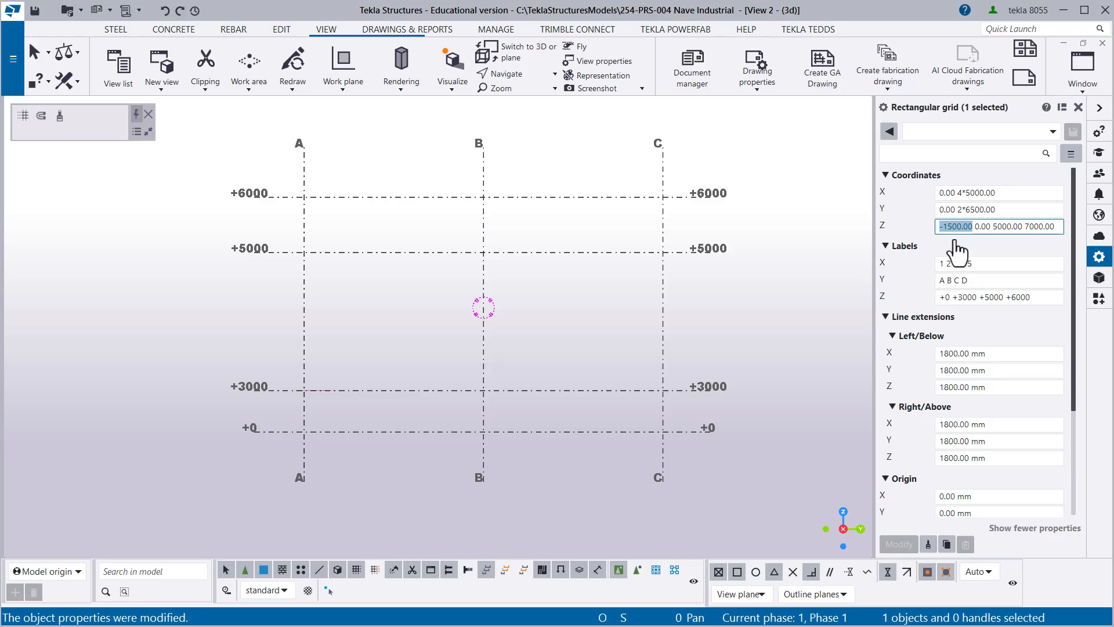
double_click(941, 297)
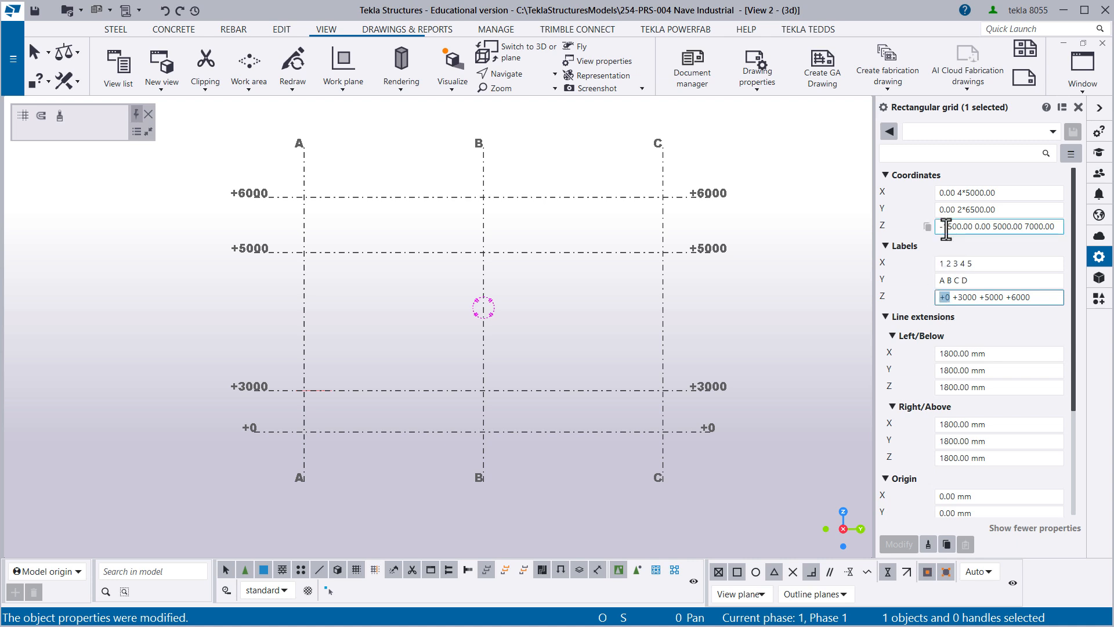
left_click(976, 299)
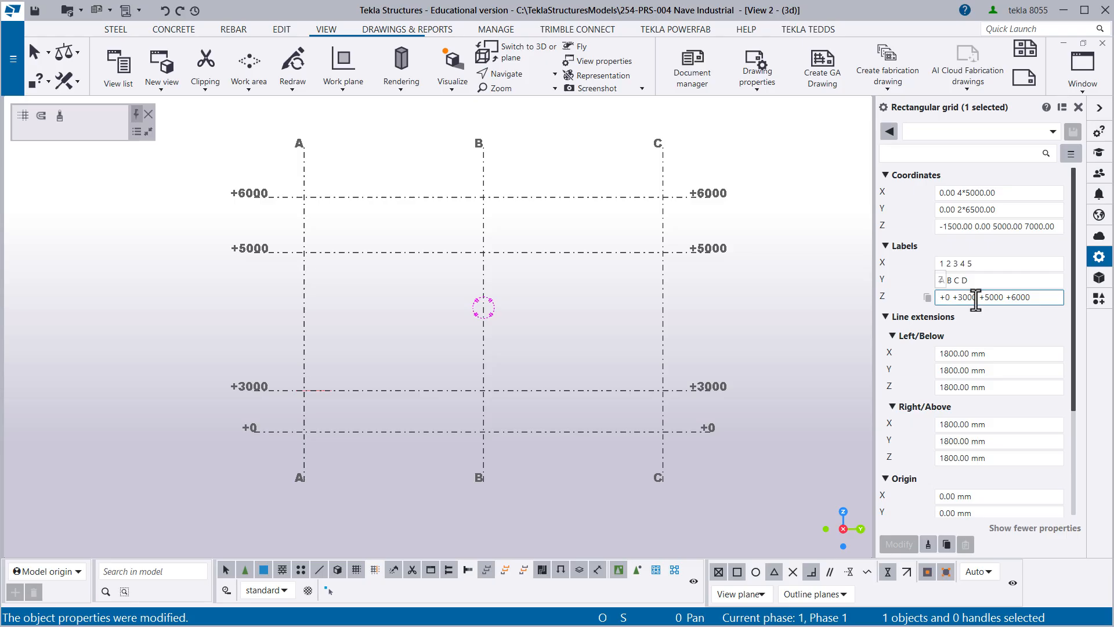
left_click_drag(976, 299, 956, 299)
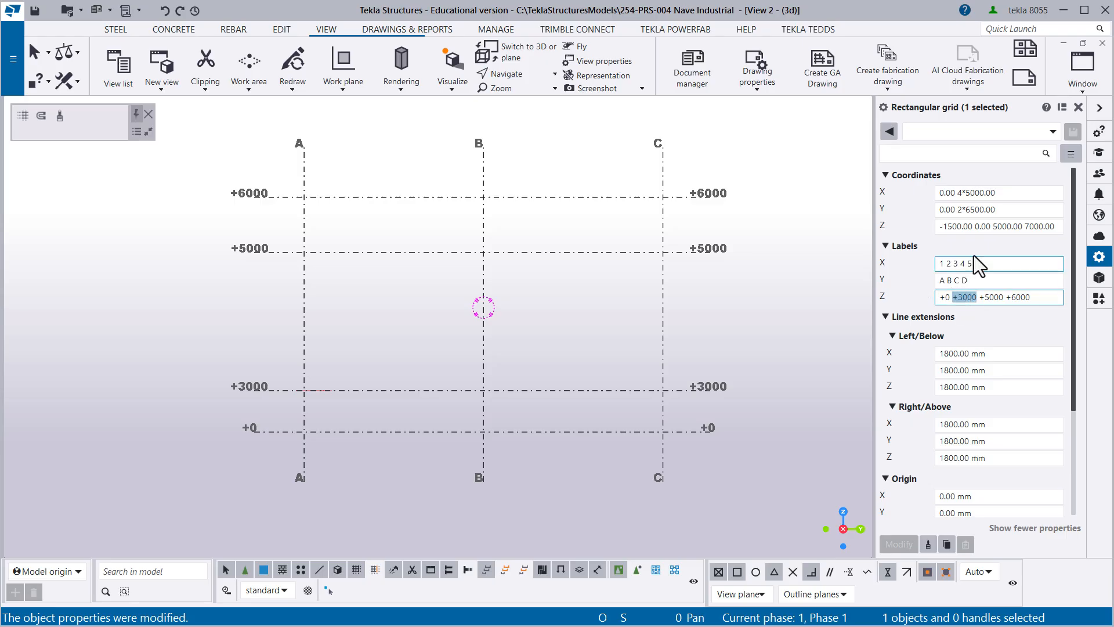
left_click_drag(990, 227, 976, 227)
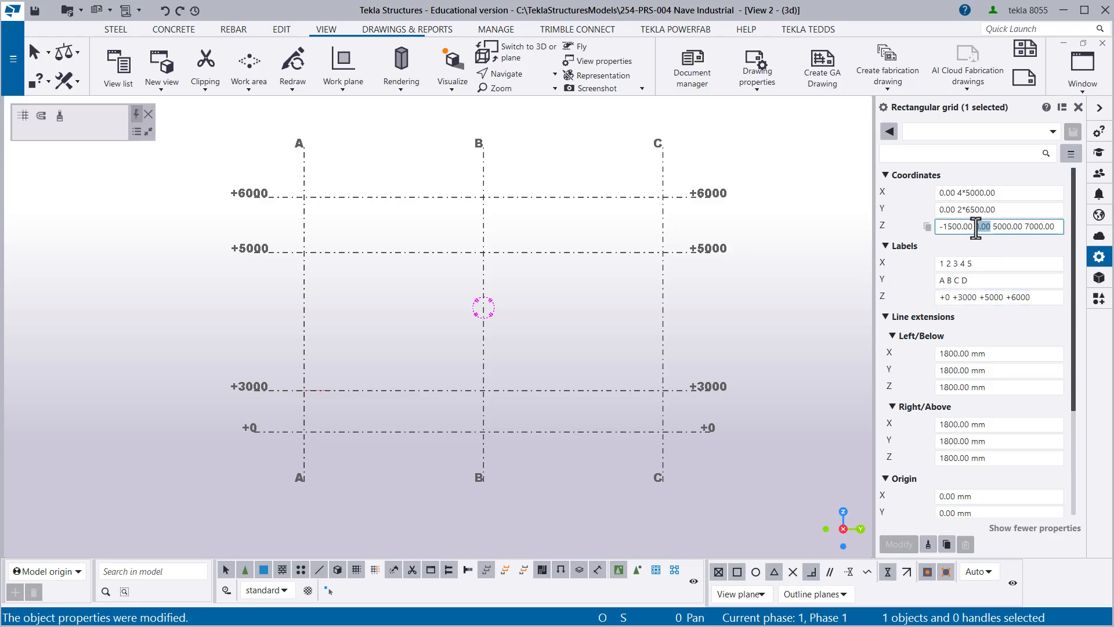
left_click_drag(1004, 298, 982, 298)
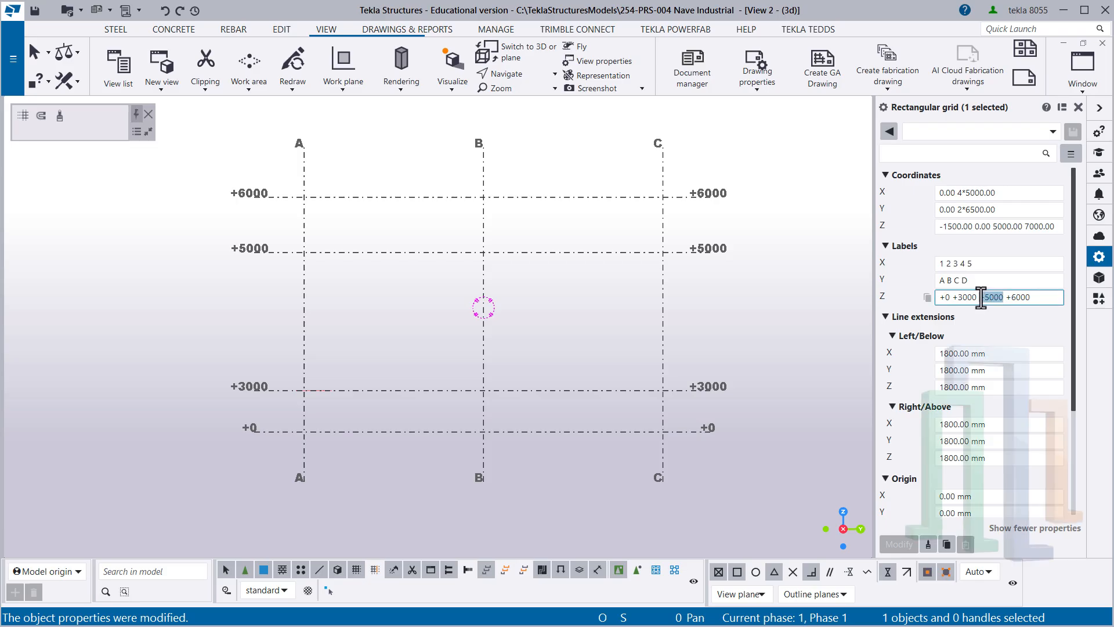
left_click_drag(1023, 227, 991, 233)
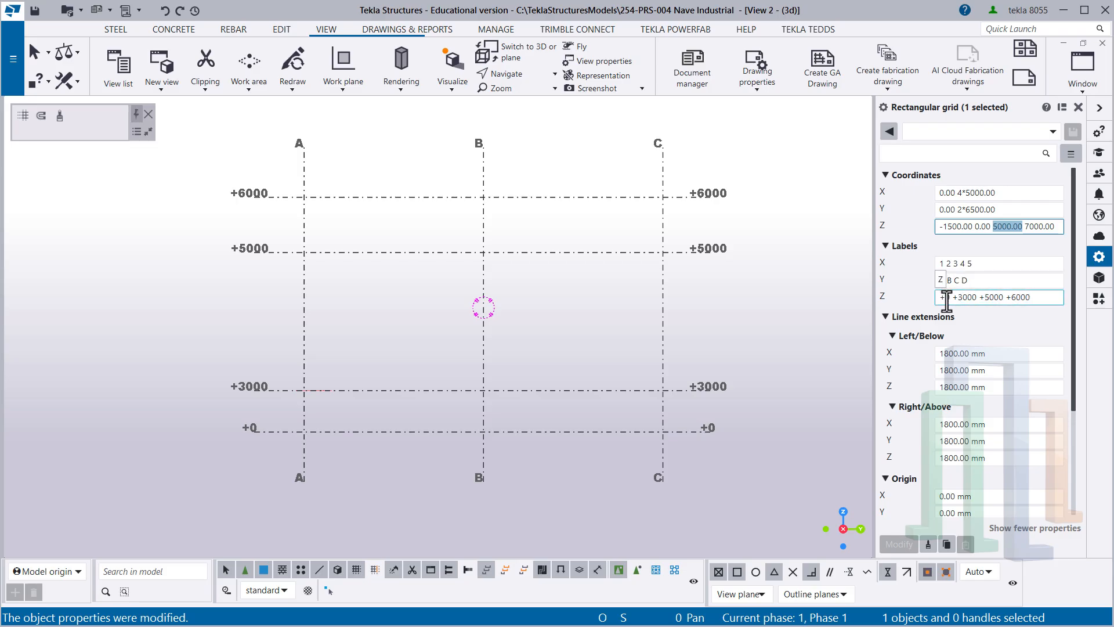
left_click(947, 298)
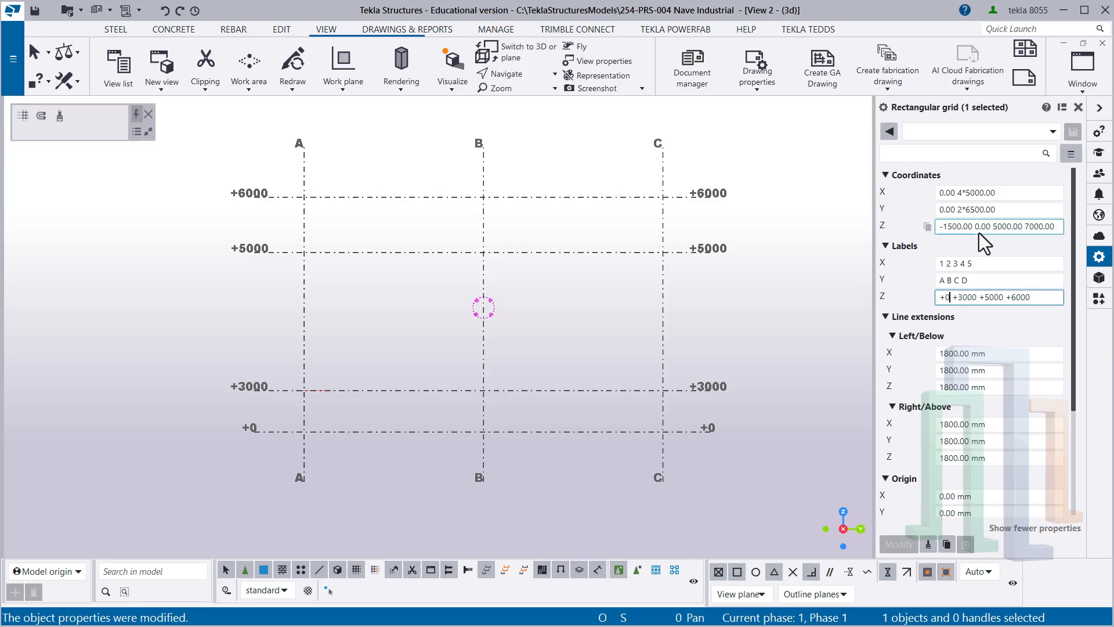
left_click_drag(974, 226, 936, 227)
left_click(940, 280)
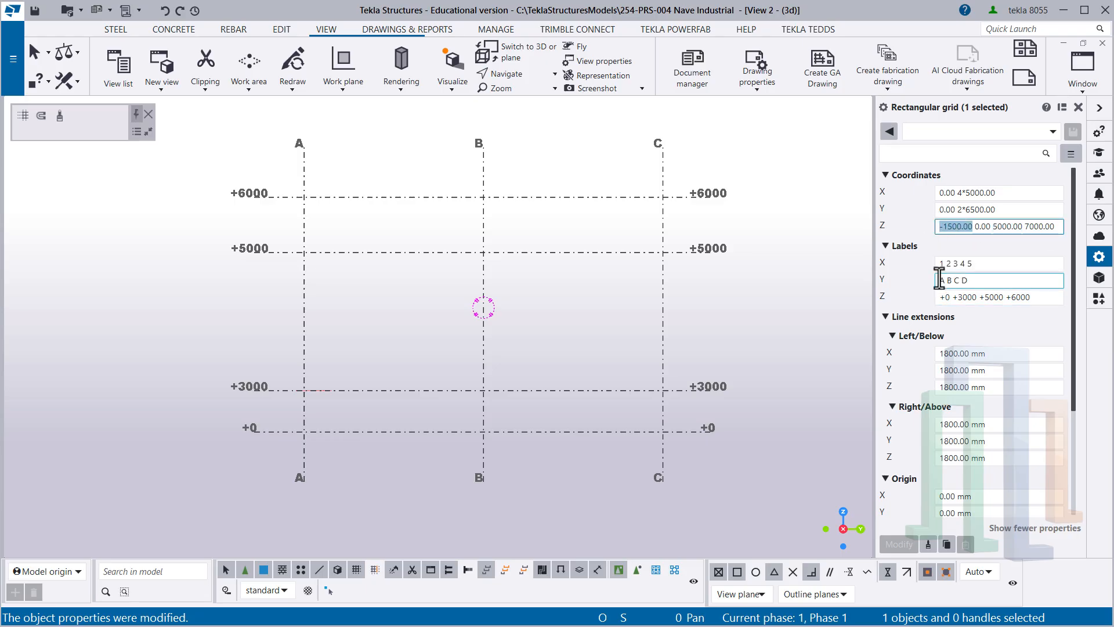
left_click(942, 297)
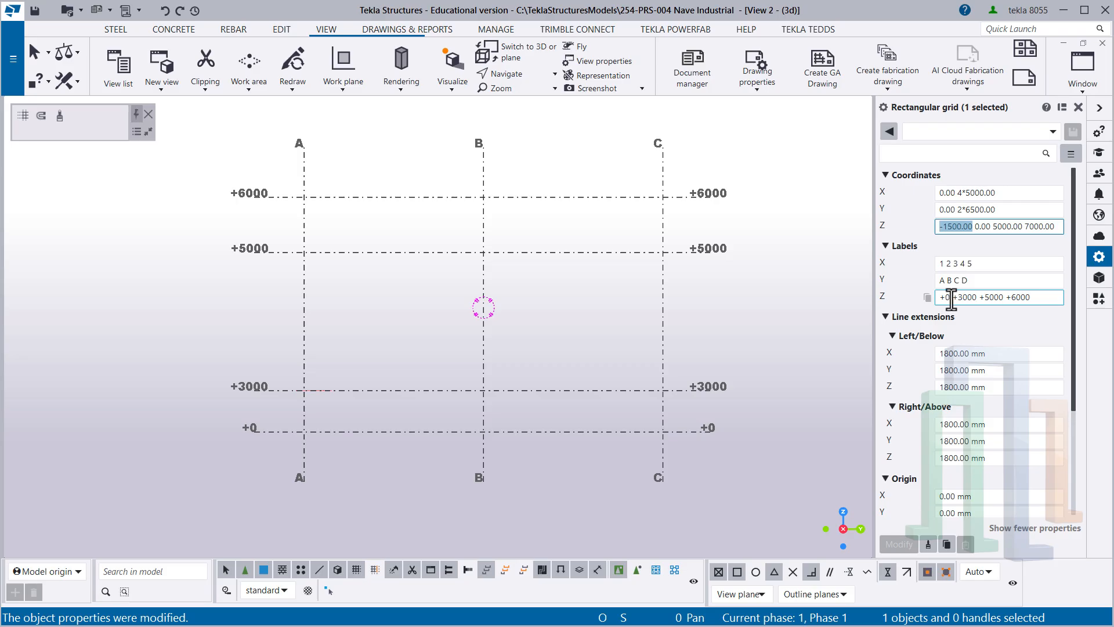
- Replace the grid's first Z label with -1.50 and apply the change
left_click_drag(950, 297, 936, 296)
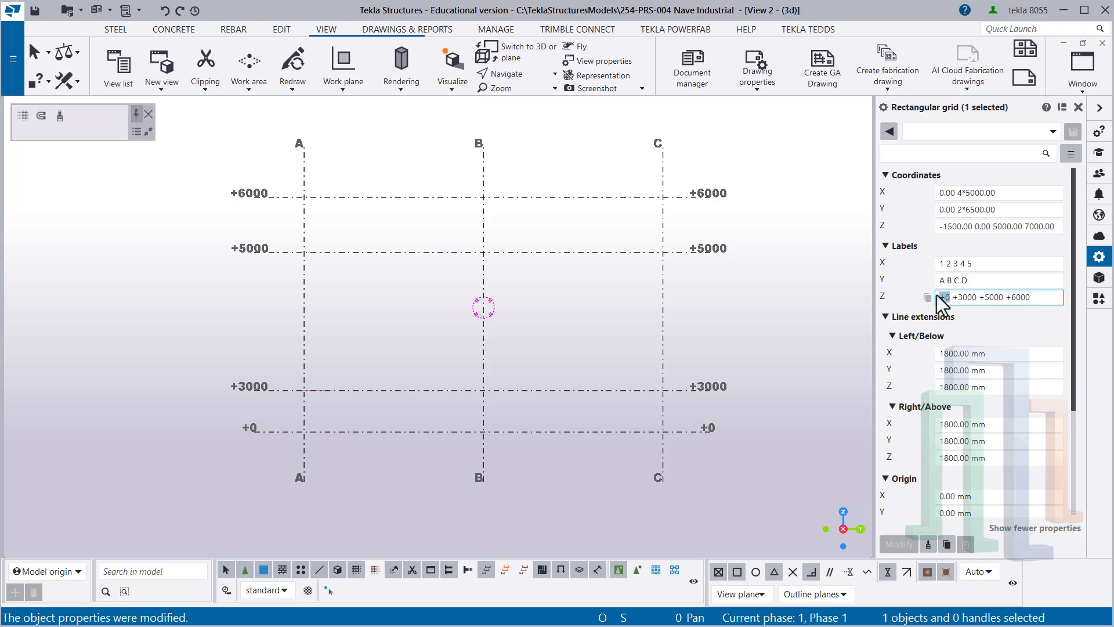
key("Delete")
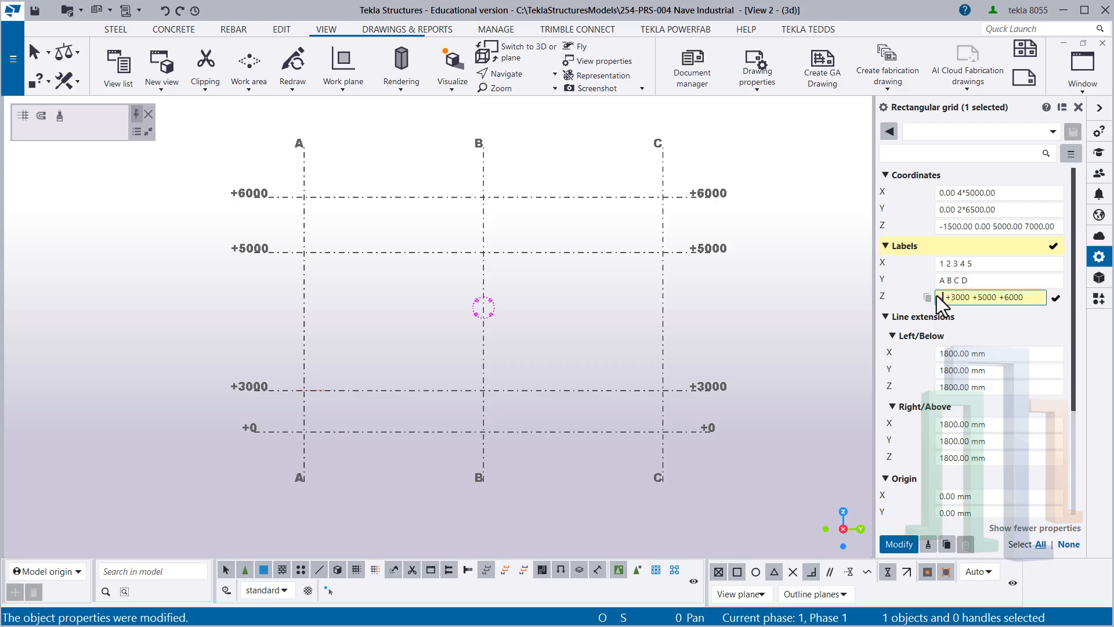
type("-1.50")
key("Return")
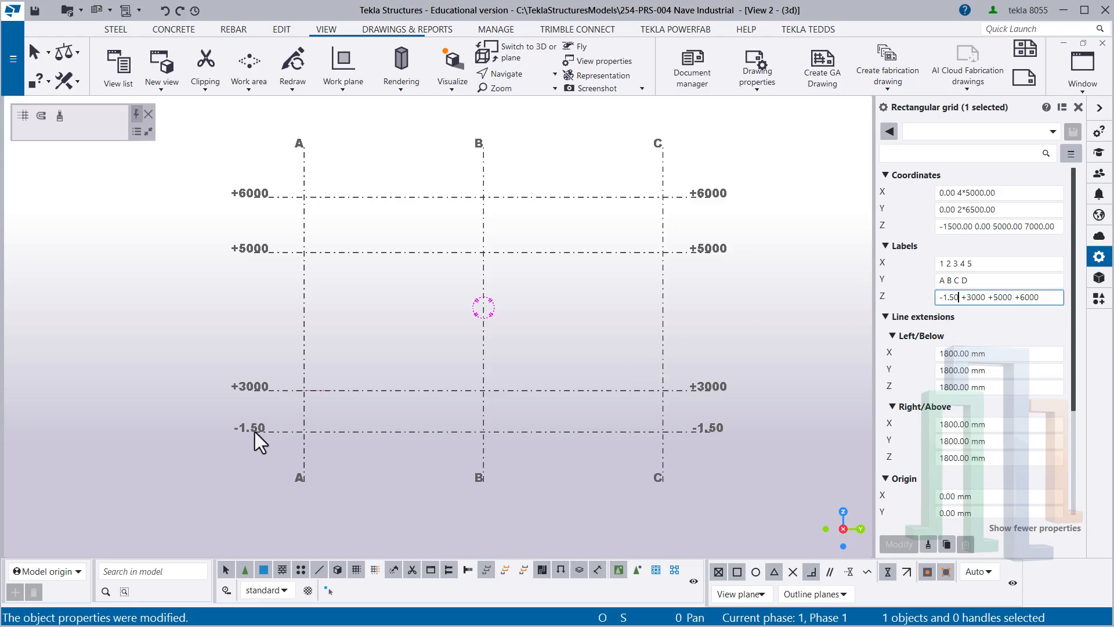
left_click(272, 435)
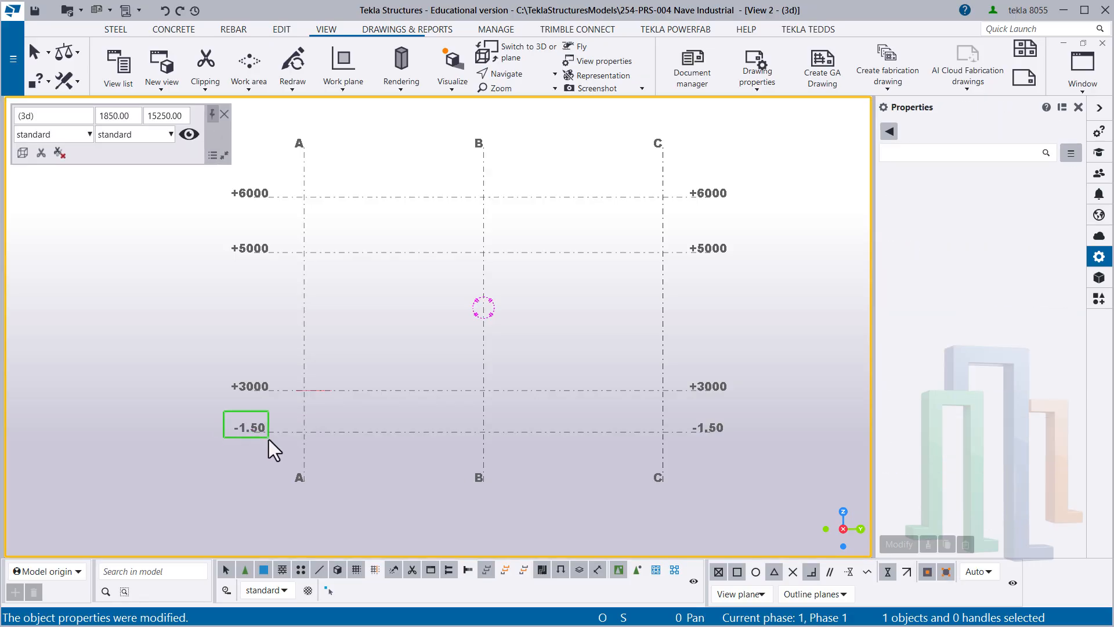
- Replace the grid's second Z label, matching the zero level, with ±0.00 and apply the change
left_click(343, 421)
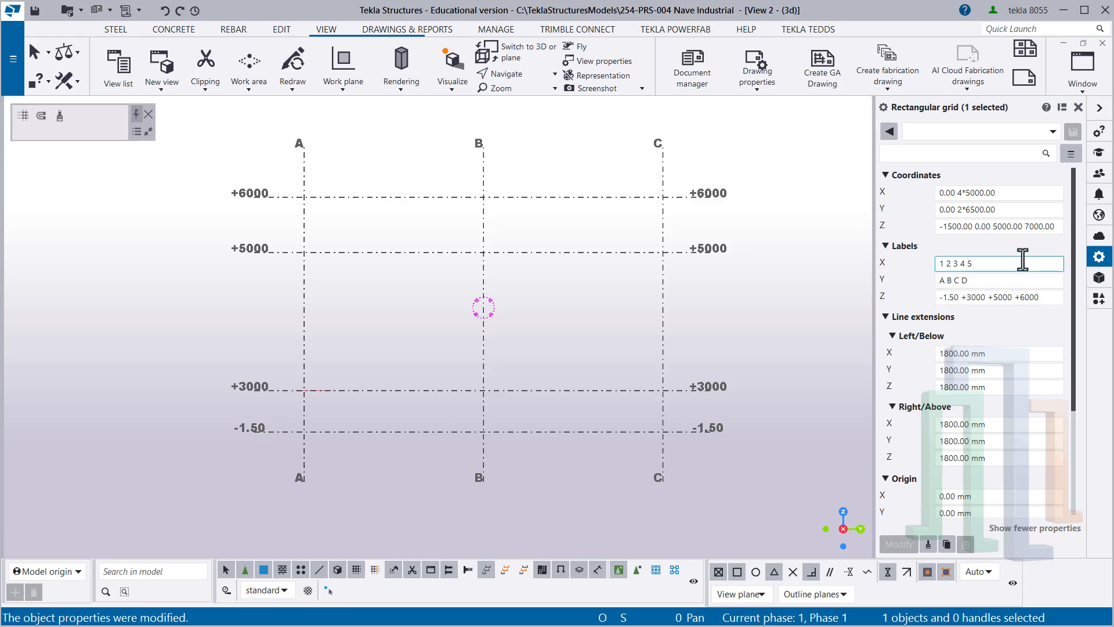
left_click(981, 226)
double_click(980, 226)
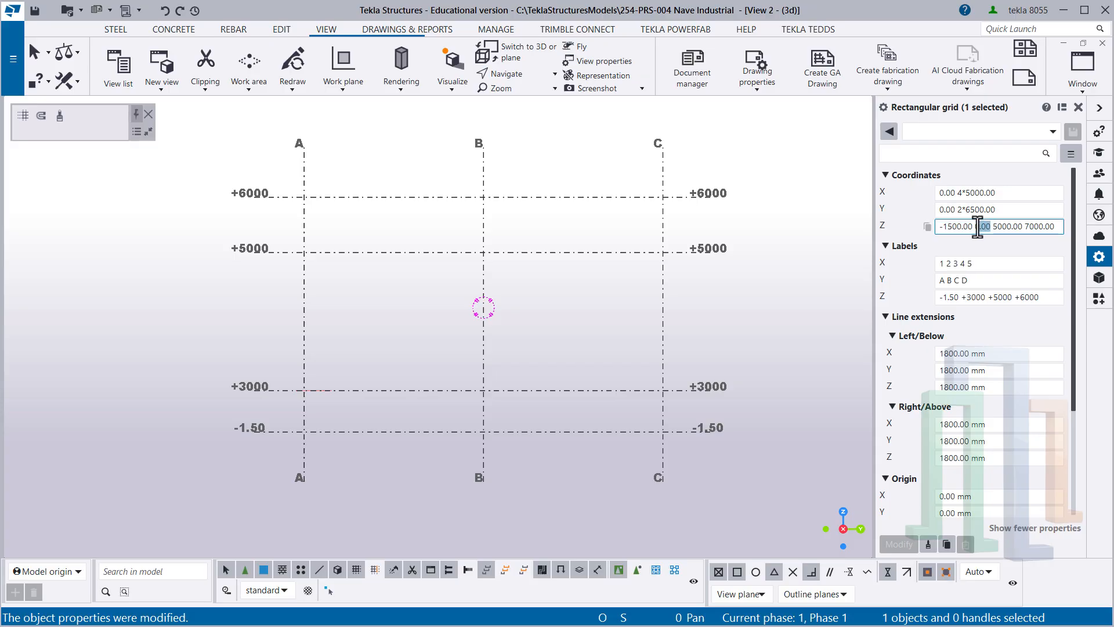
left_click(966, 297)
double_click(967, 297)
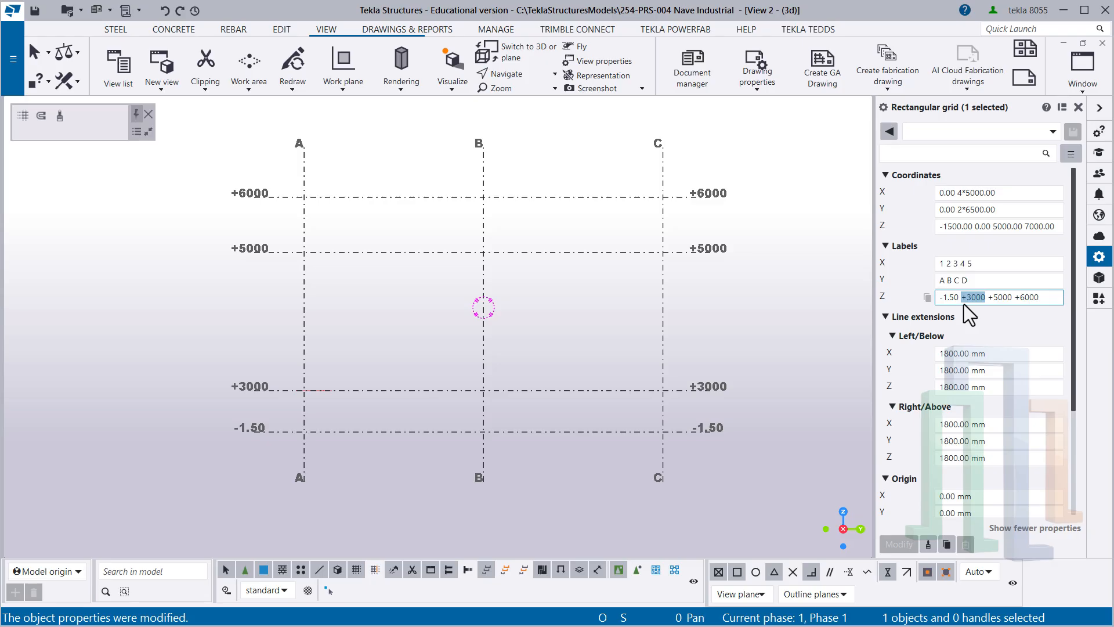
type("±0")
type(".00")
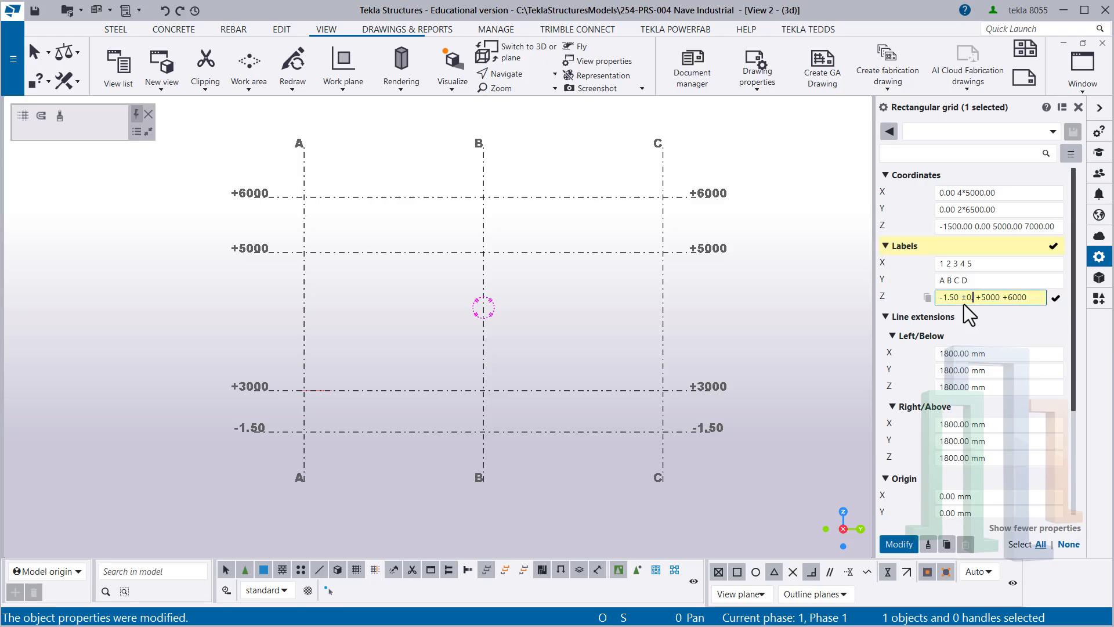
key("Return")
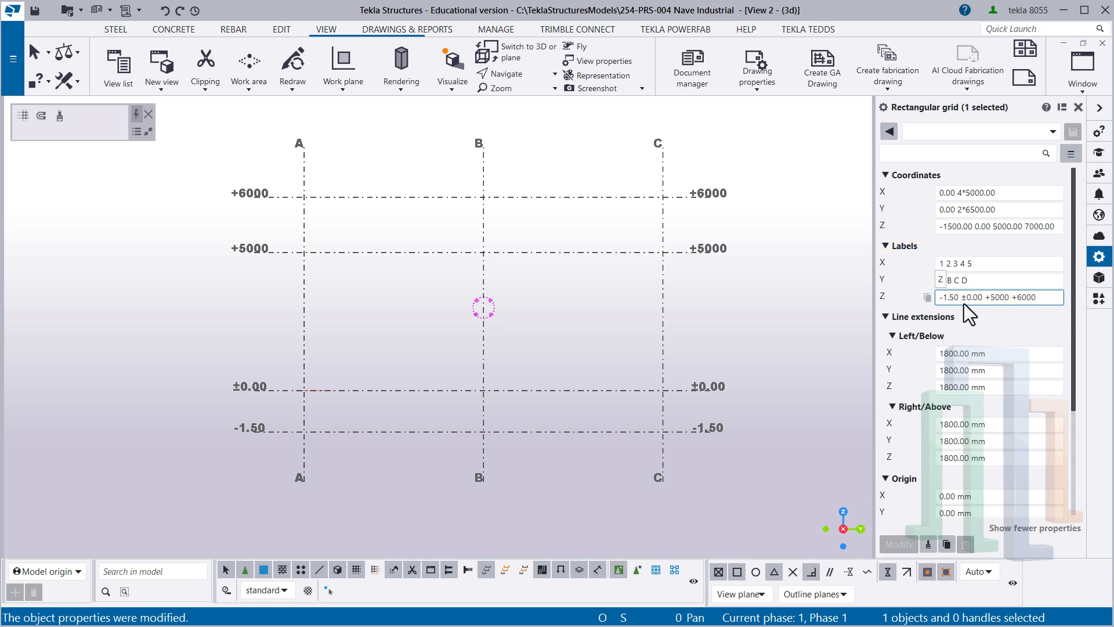
- Replace the third and fourth Z labels of the grid with +5.00 and +7.00 and apply them
left_click_drag(1009, 297, 985, 296)
type("+5")
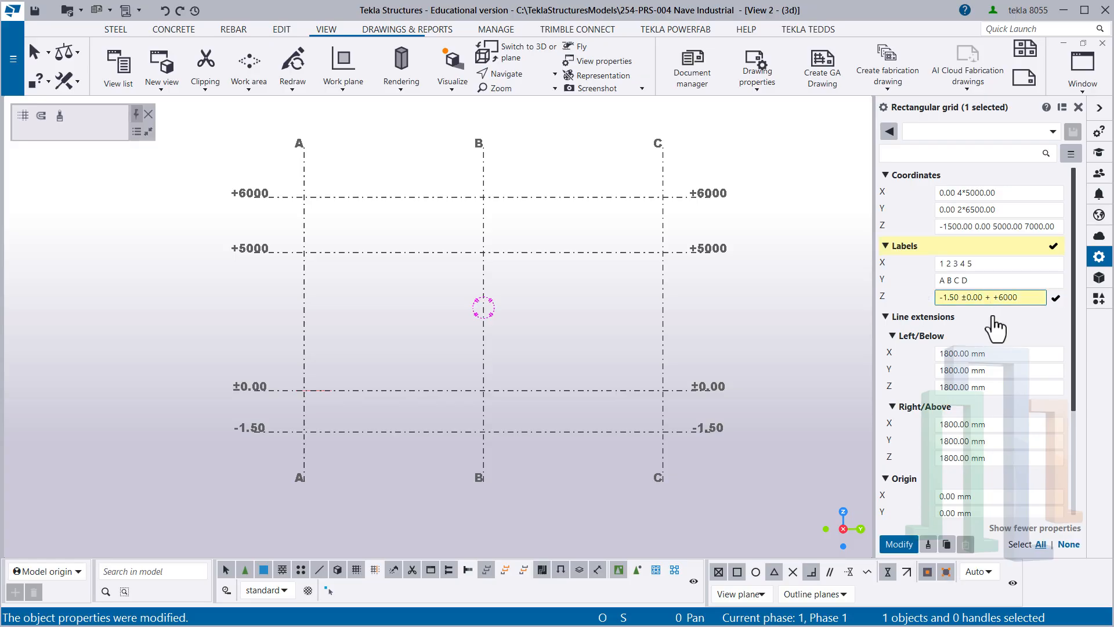
type(".00")
left_click_drag(1007, 297, 988, 297)
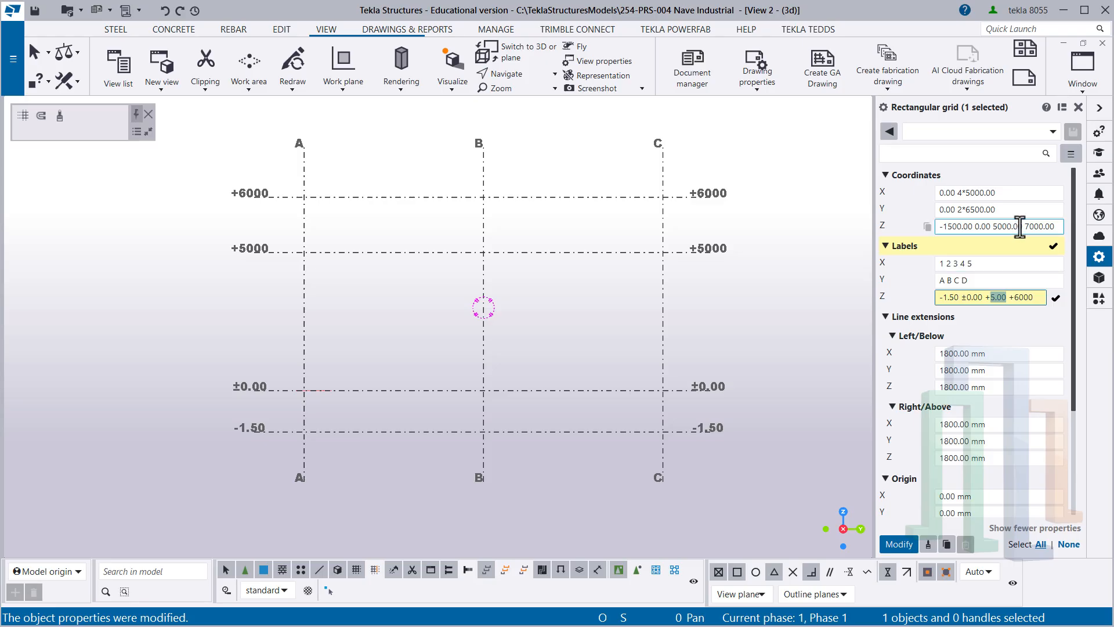
left_click_drag(1021, 227, 994, 233)
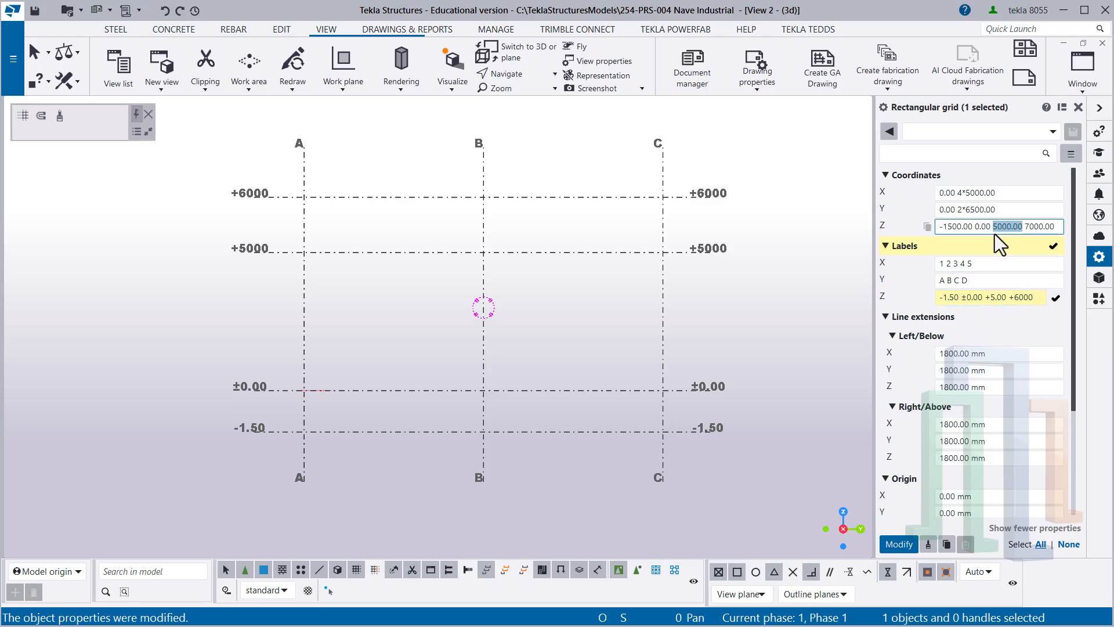
left_click(1031, 297)
left_click_drag(1031, 297, 1012, 303)
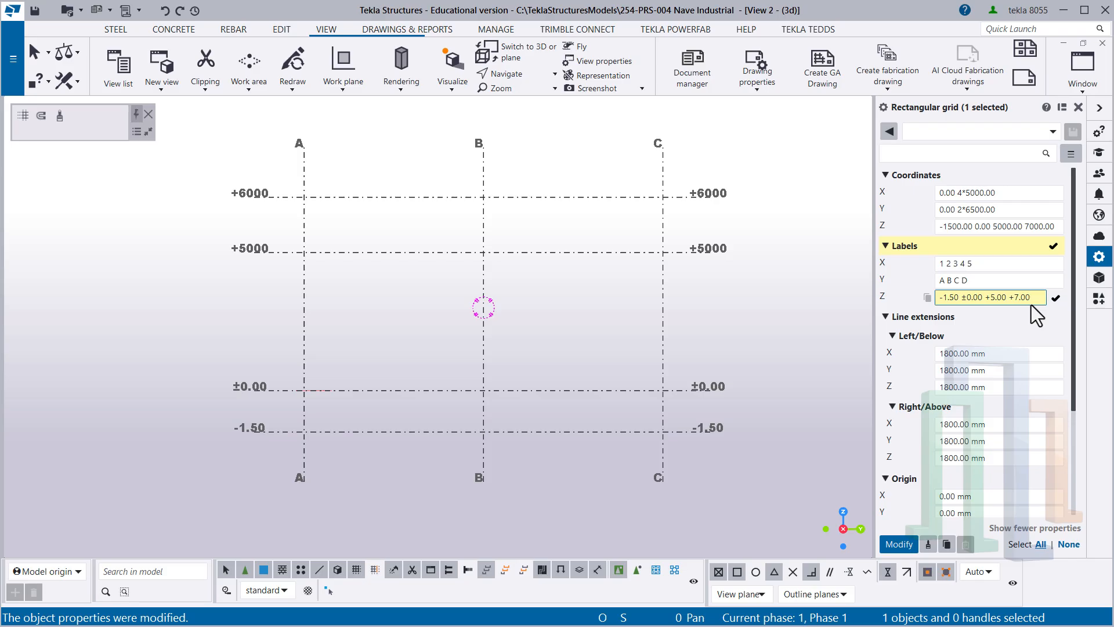
key("Return")
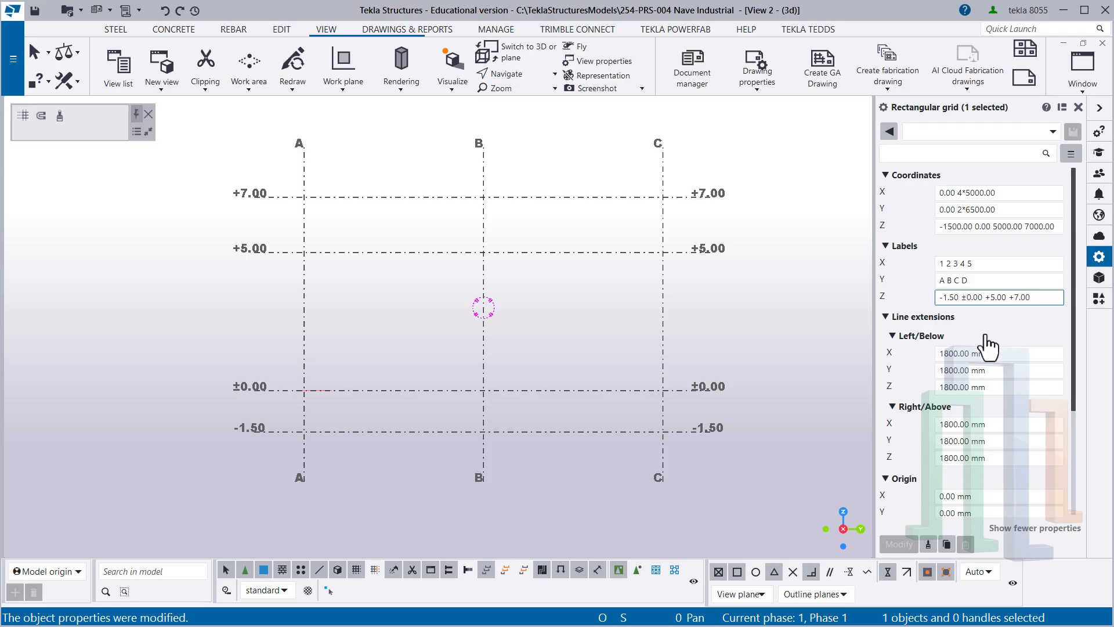
- Add the unit m to the grid's first Z label, trying "-1.50m" and "-1.50 m" and applying each version
type("m")
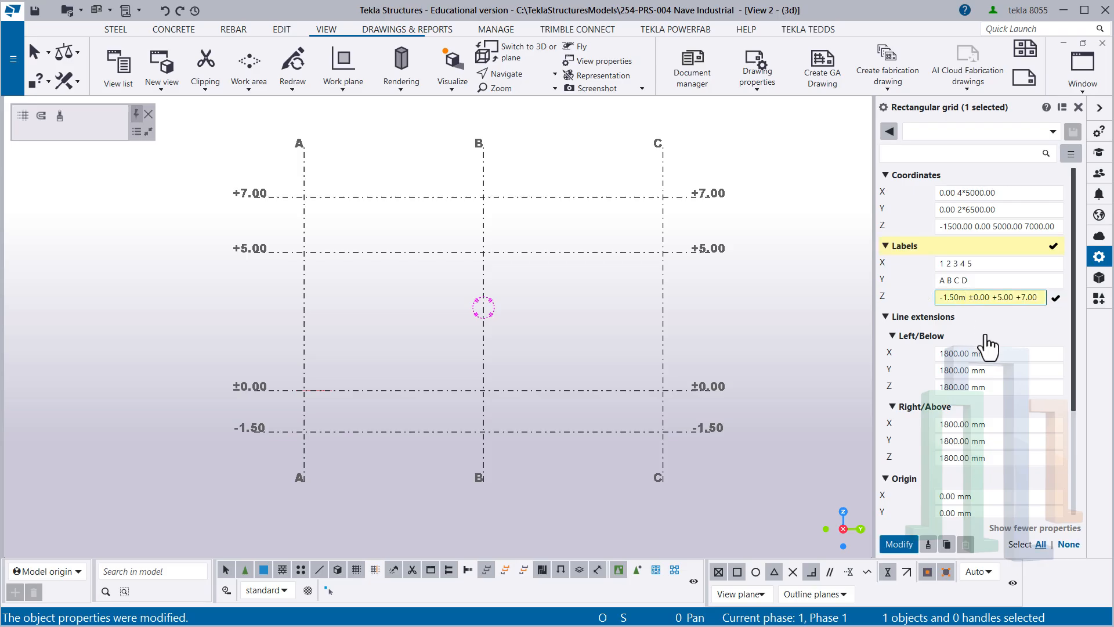
key("Return")
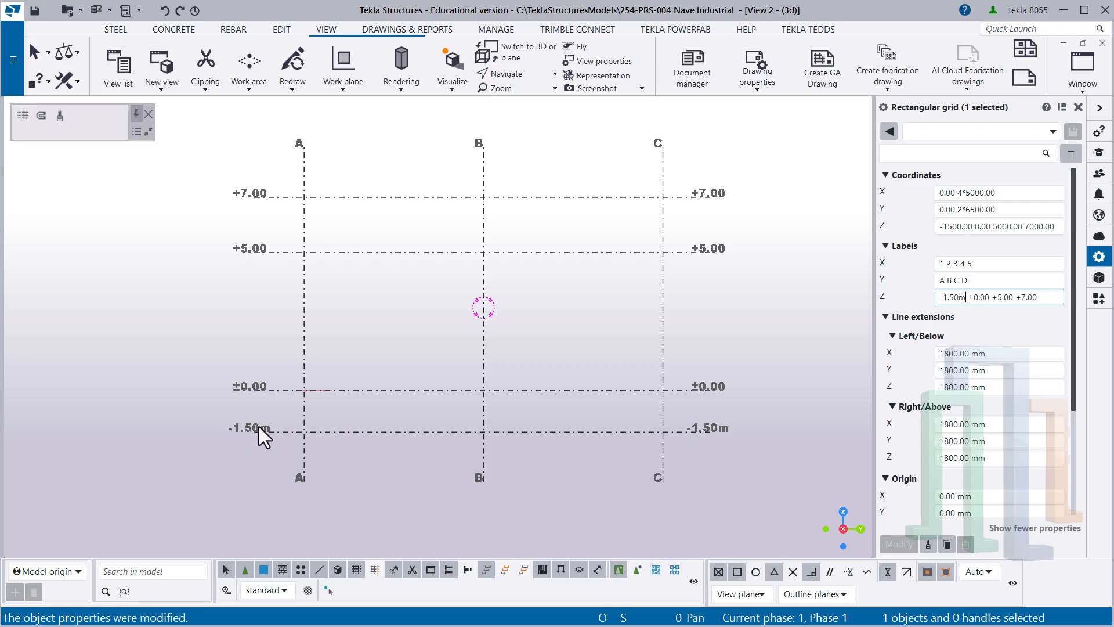
left_click(959, 298)
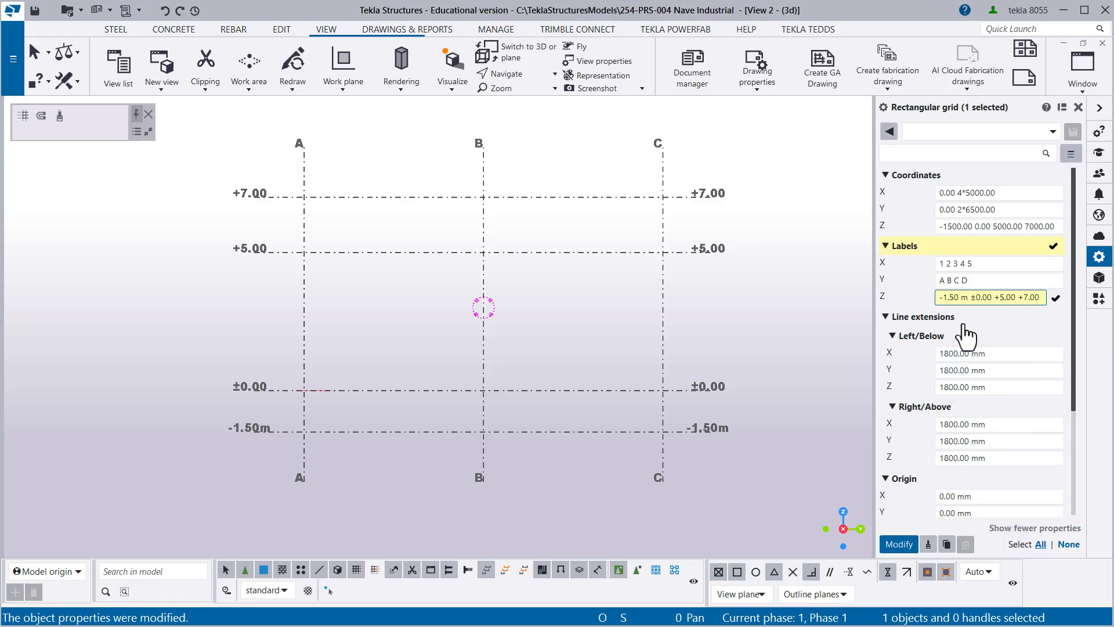
key("Return")
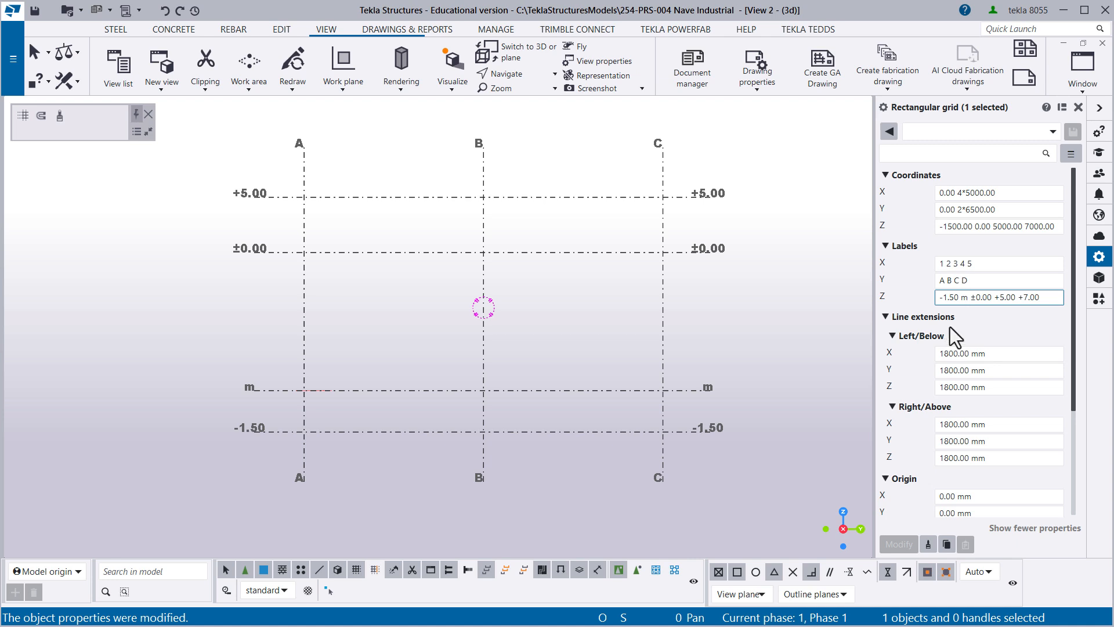
- Enclose the grid's first Z label, -1.50 m, in double quotation marks and apply the change
type("\"")
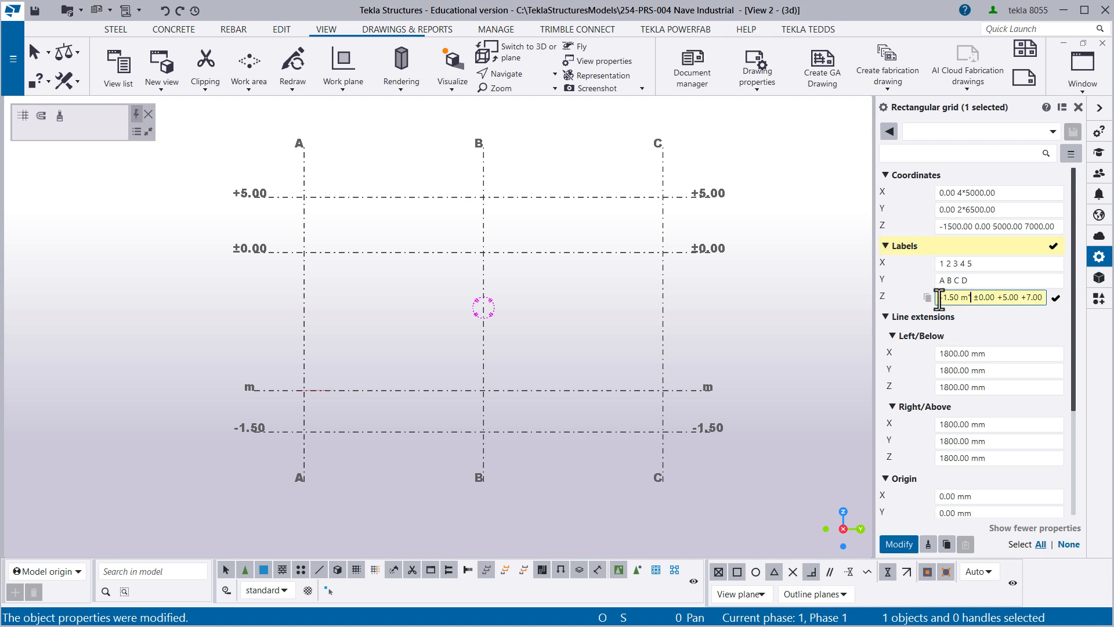
type("\"")
left_click_drag(971, 300, 943, 299)
key("Return")
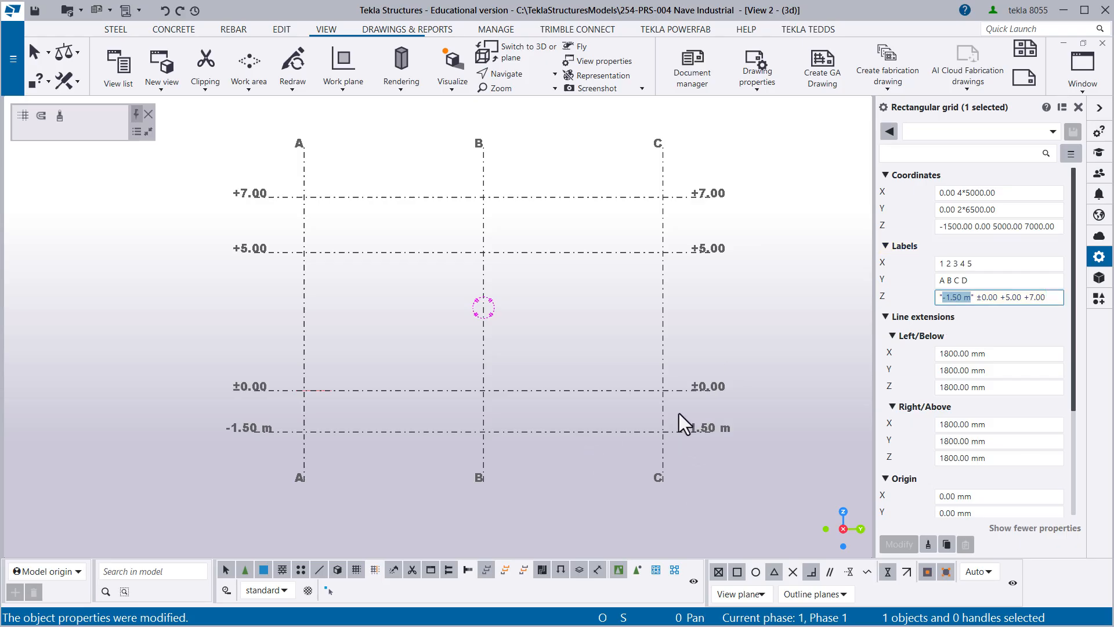
- Reselect the grid, change its second Z label to "±0.00 m" in double quotation marks and apply the change
left_click(736, 441)
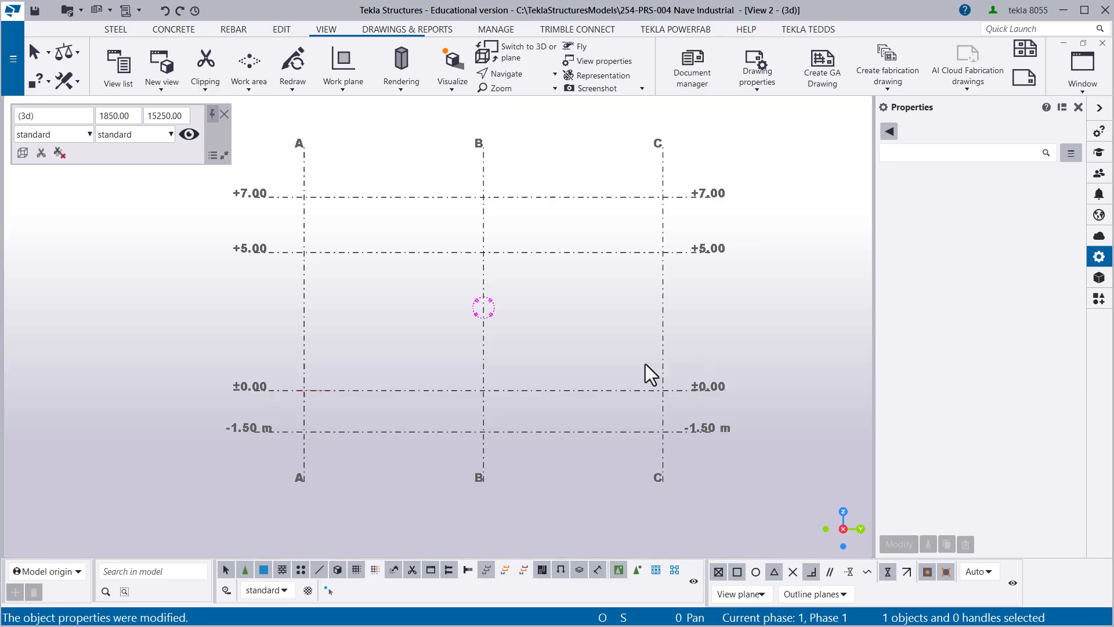
left_click(688, 391)
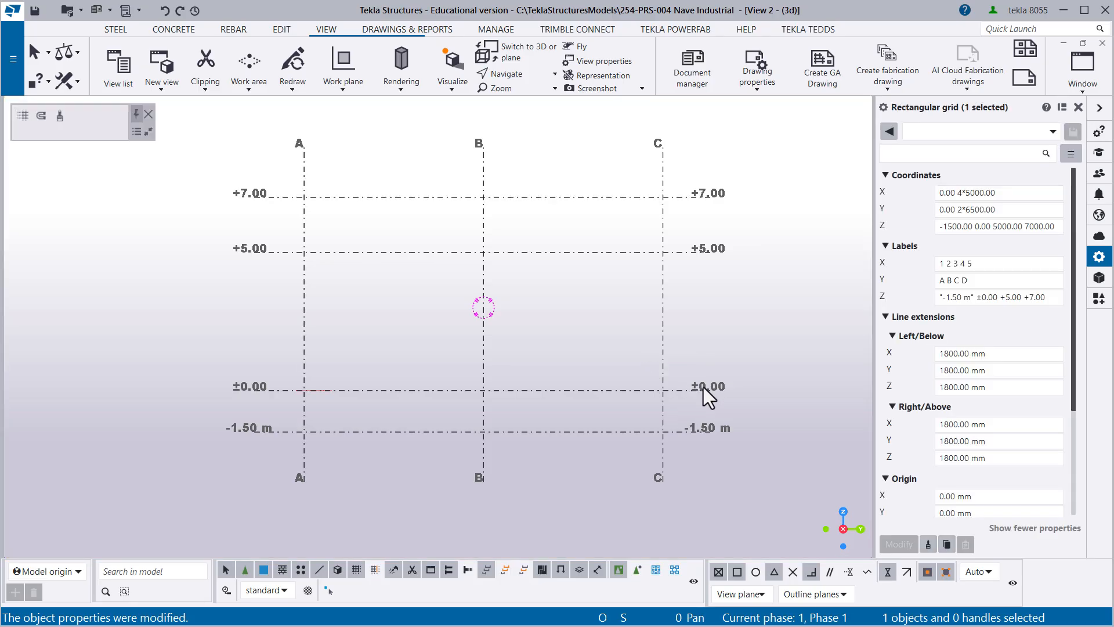
left_click(978, 299)
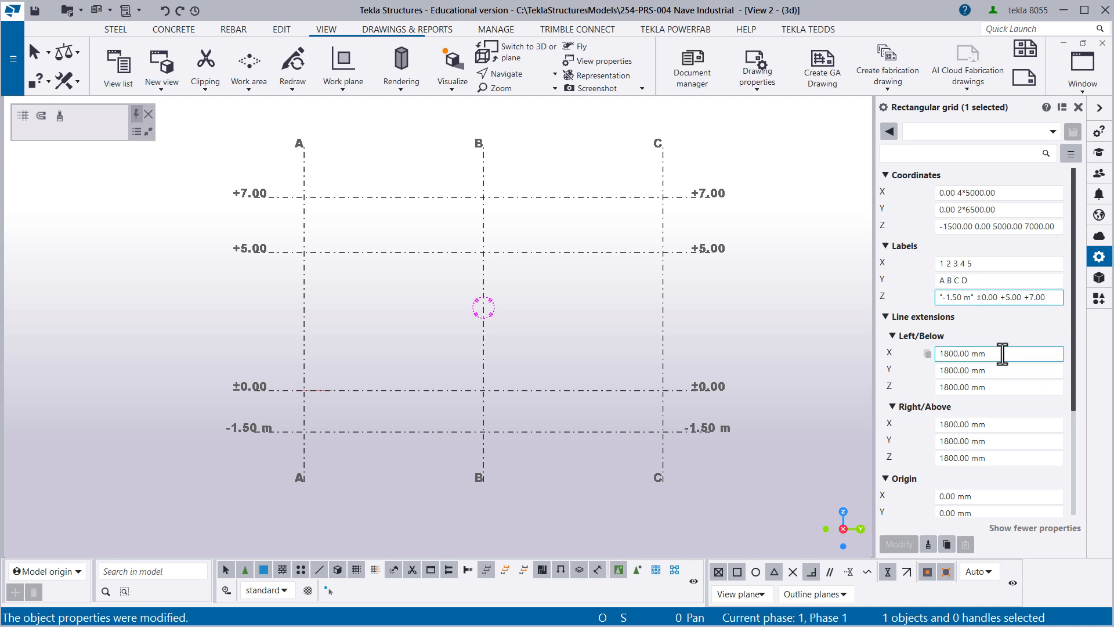
type("\"")
key("Right")
key("Right")
key("Right")
key("Right")
key("Right")
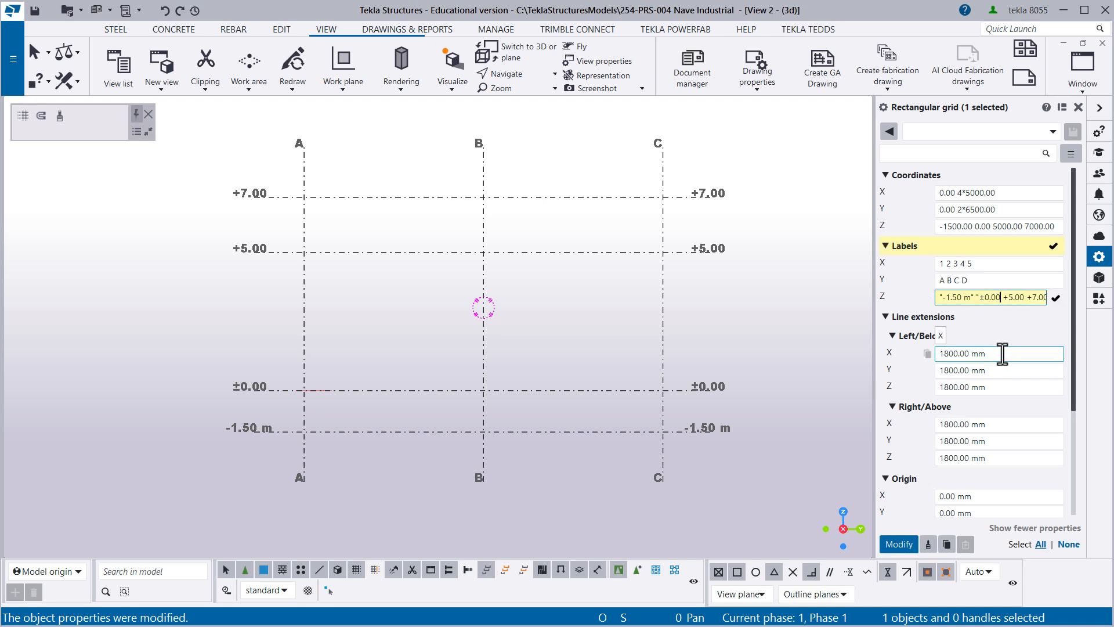
type("\"")
type(" m")
key("Return")
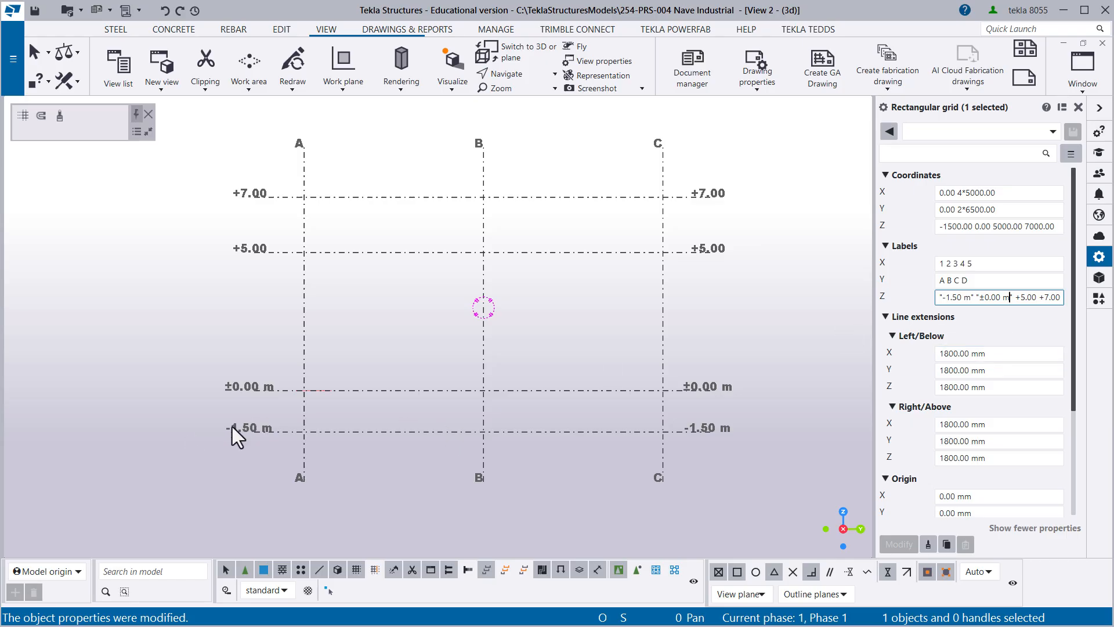
- Add the prefix NFZ to the first Z label so it reads "NFZ -1.50 m" and apply the change
left_click(943, 298)
type("NFZ")
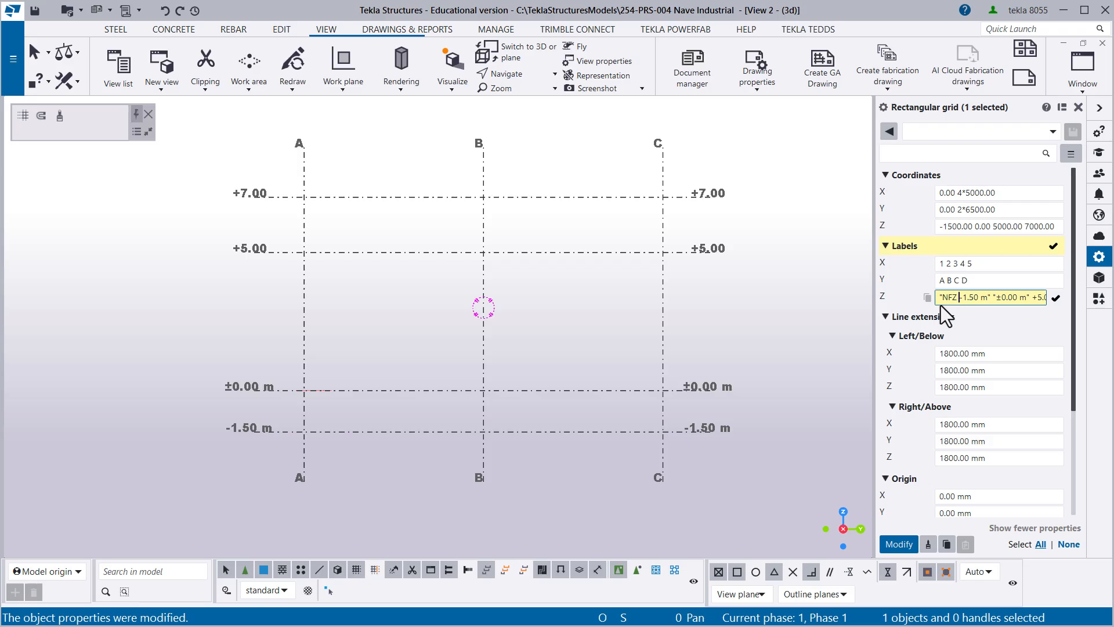
left_click_drag(990, 297, 924, 296)
left_click(900, 545)
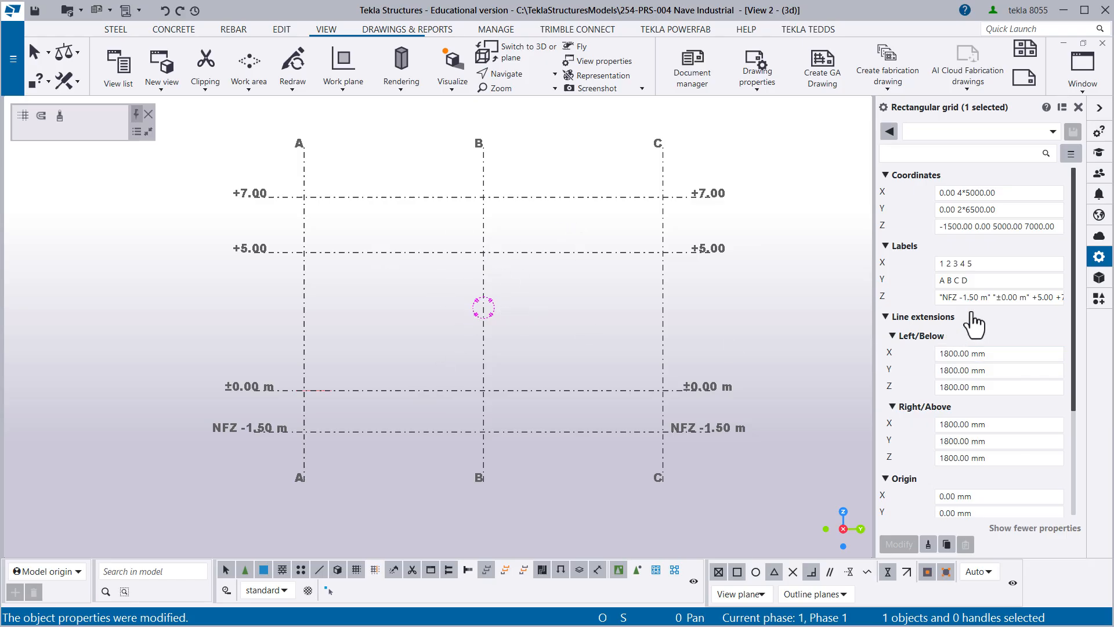
- Change the grid's last Z label to "NSC +7.00 m" in double quotation marks and apply the change
left_click_drag(940, 298, 1070, 303)
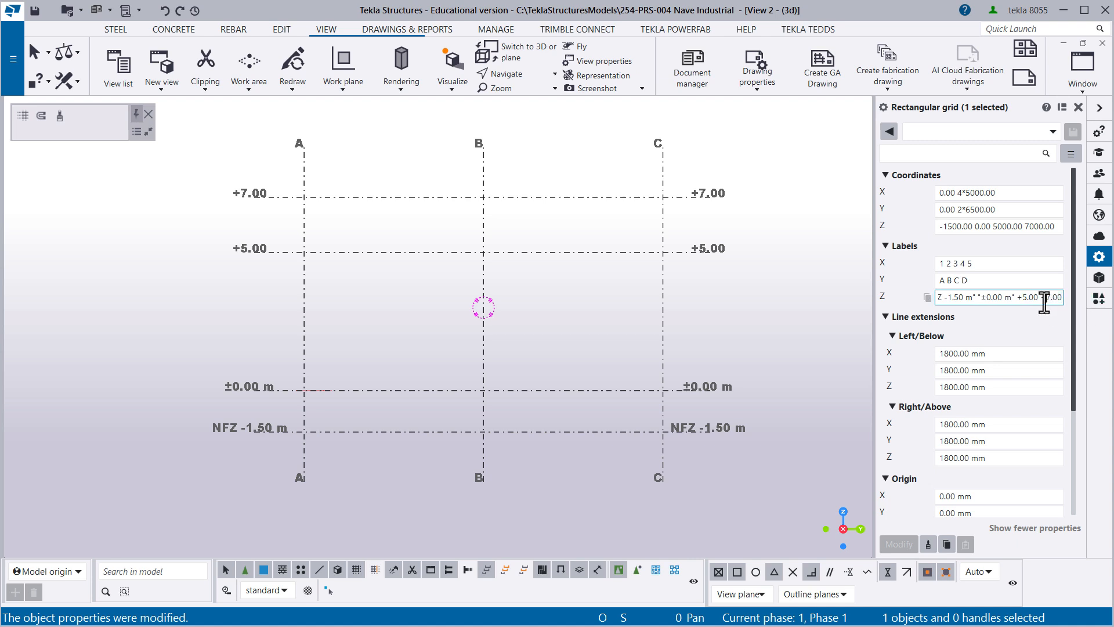
left_click(1059, 301)
type("\"")
key("Left")
key("Left")
key("Left")
key("Left")
key("Left")
type("\"")
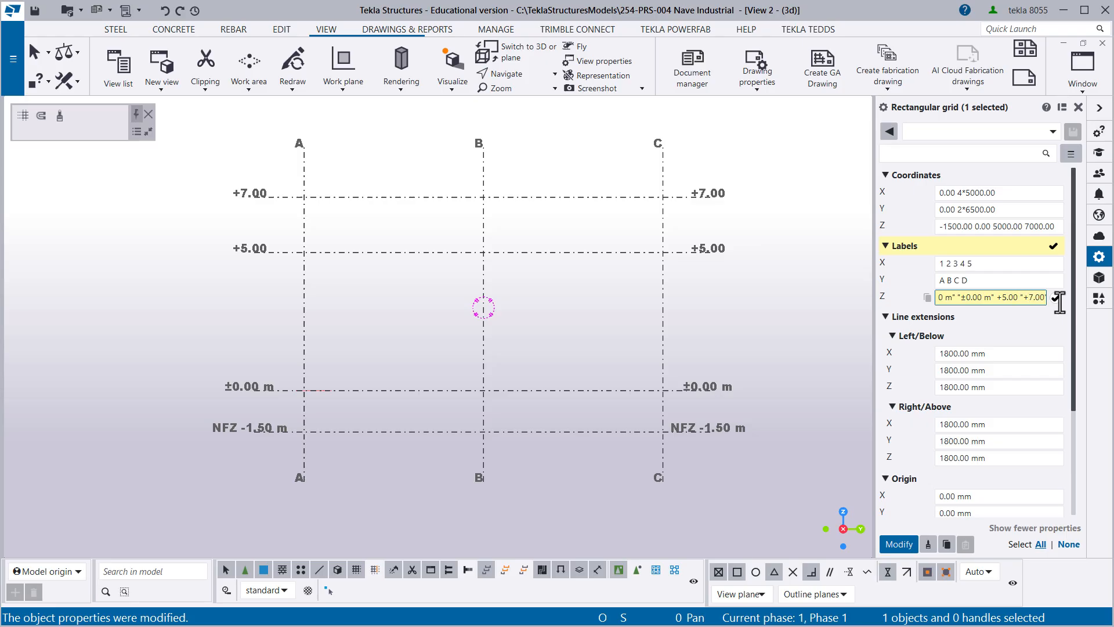
type("NSC")
key("Right")
key("Right")
key("Right")
key("Right")
type("m")
key("Return")
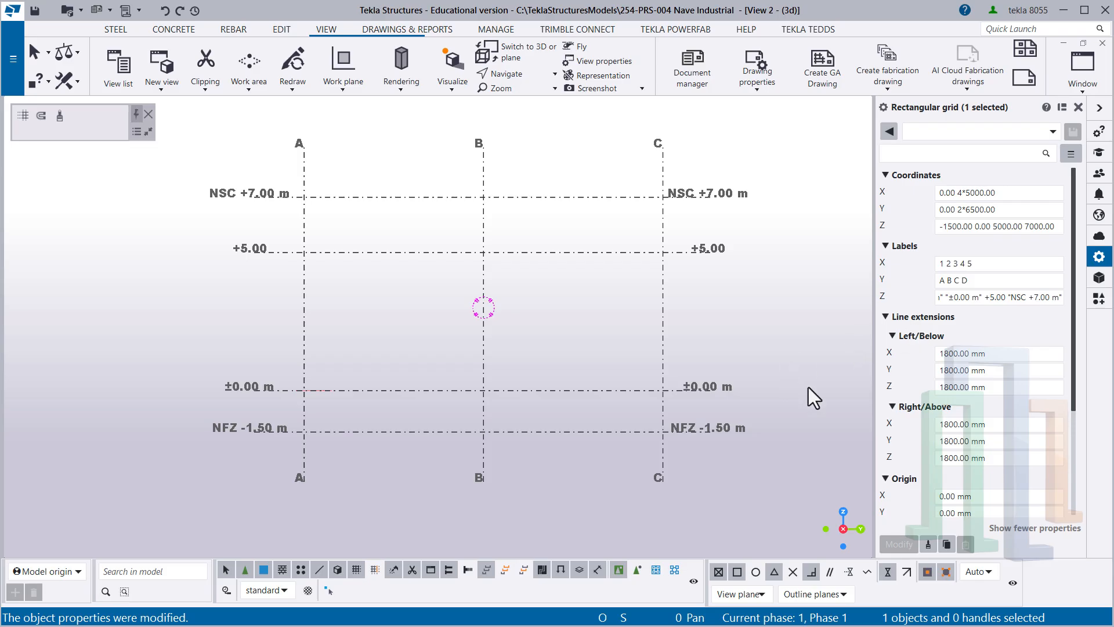
- Set the grid's Left/Below line extensions to 2000 mm for X, Y and Z
scroll(688, 416, "up", 2)
middle_click_drag(691, 416, 565, 349)
scroll(579, 342, "up", 1)
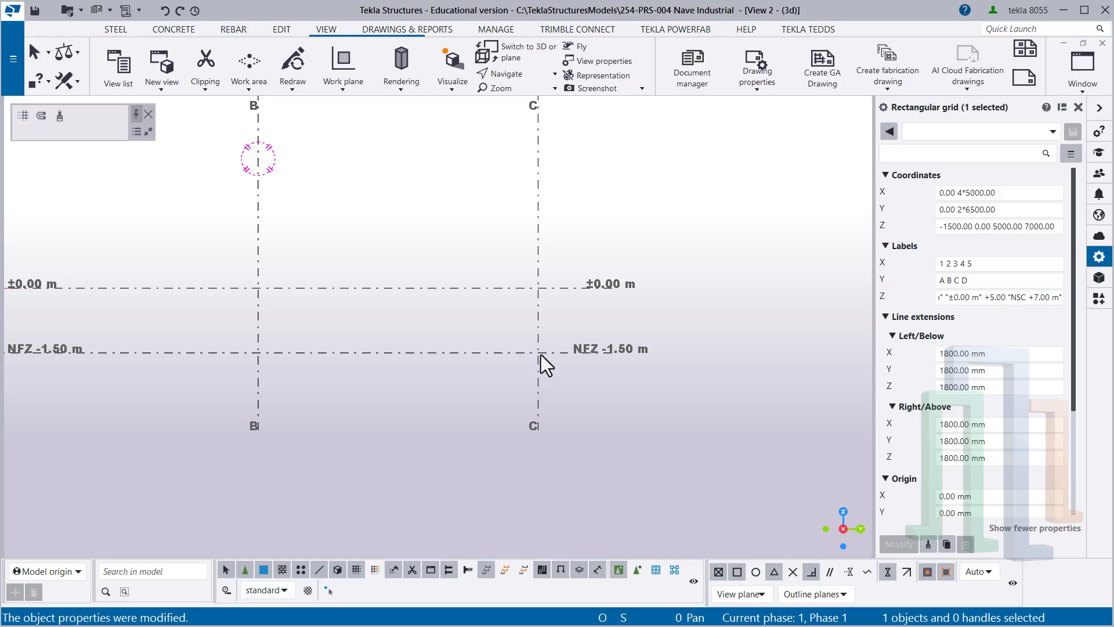
left_click_drag(547, 391, 548, 431)
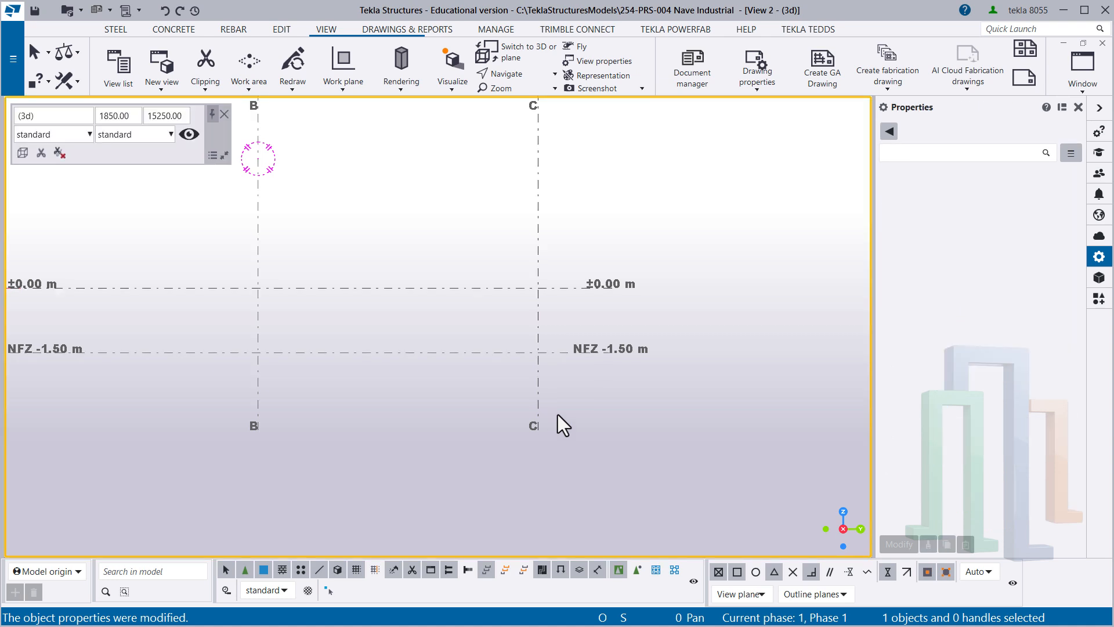
left_click(548, 287)
scroll(493, 312, "down", 3)
middle_click_drag(494, 312, 587, 374)
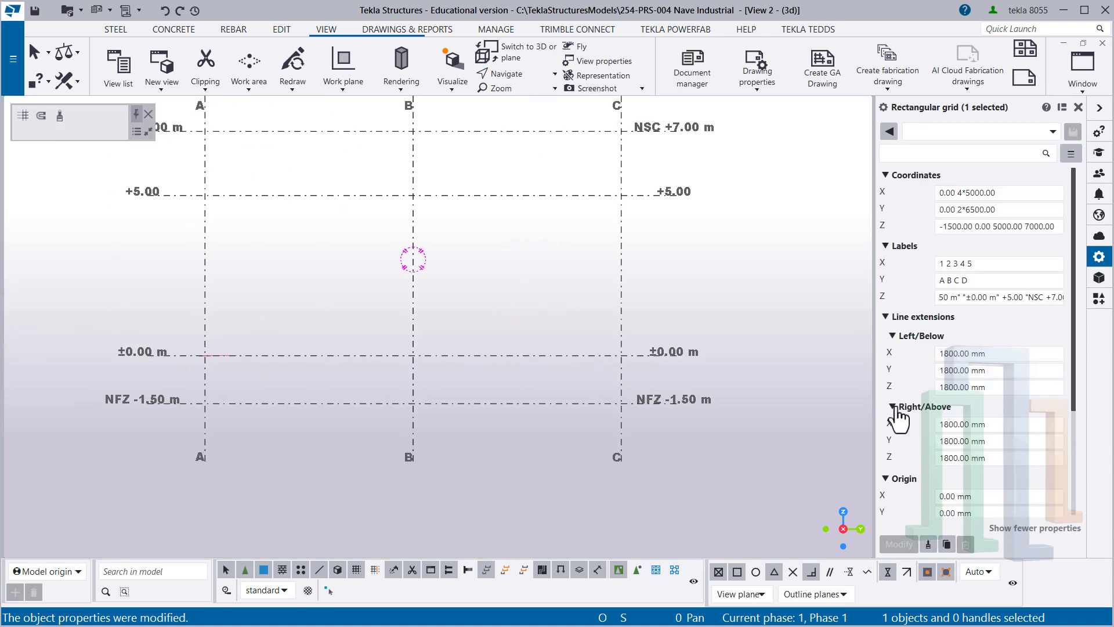
left_click_drag(949, 357, 935, 360)
type("20")
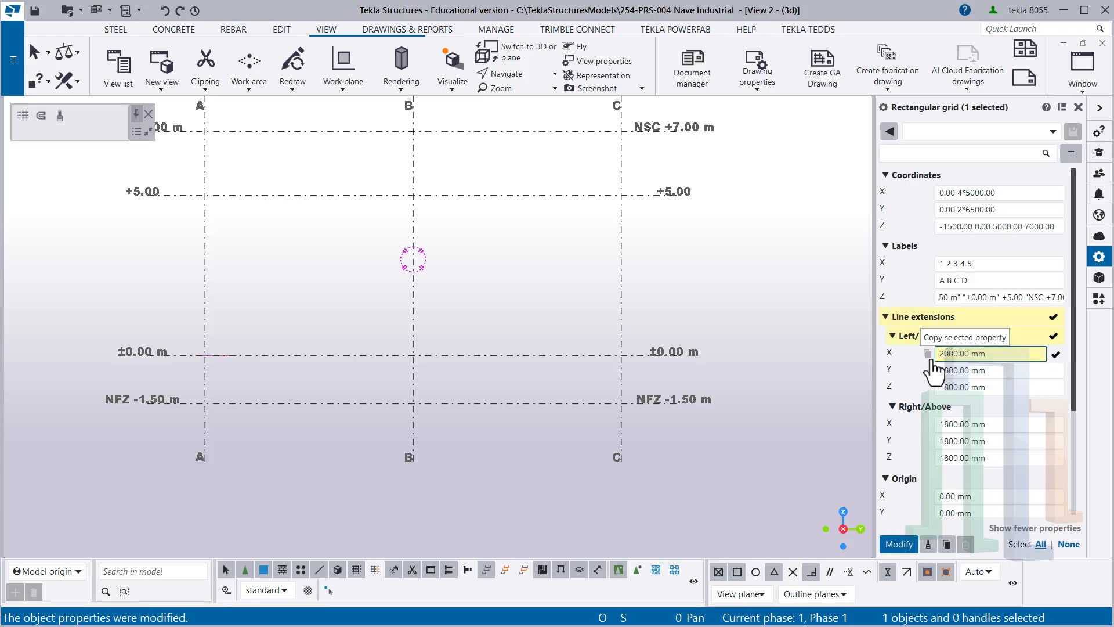
left_click_drag(987, 355, 872, 341)
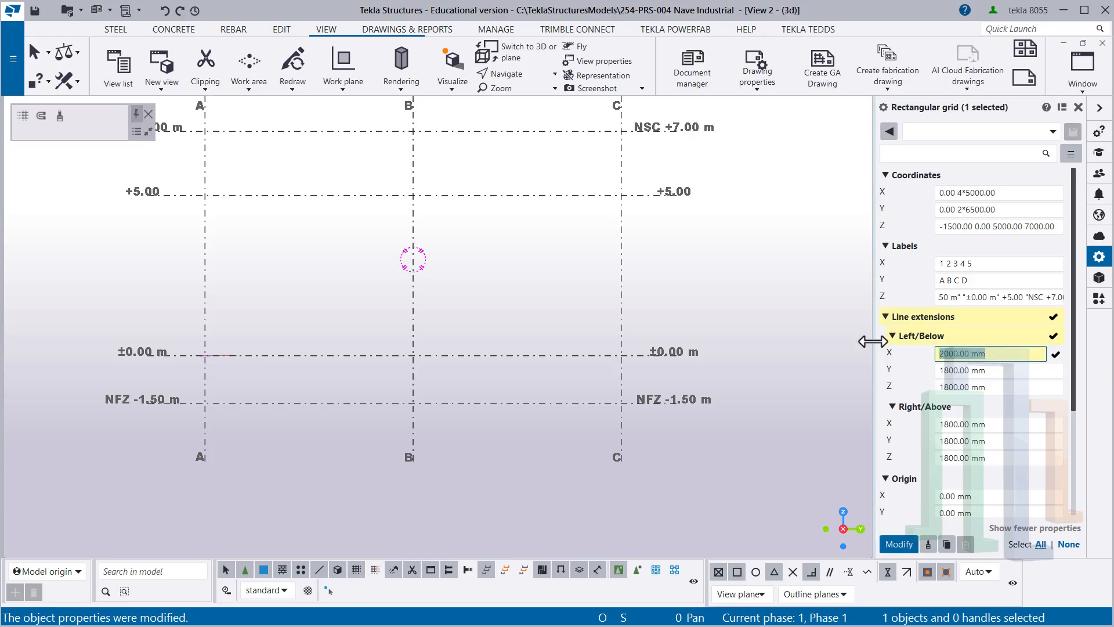
left_click_drag(994, 372, 939, 372)
key("ctrl+v")
left_click(990, 387)
key("ctrl+v")
- Set the grid's Right/Above line extensions to 2000 mm for X, Y and Z and apply all line extension changes
left_click(970, 424)
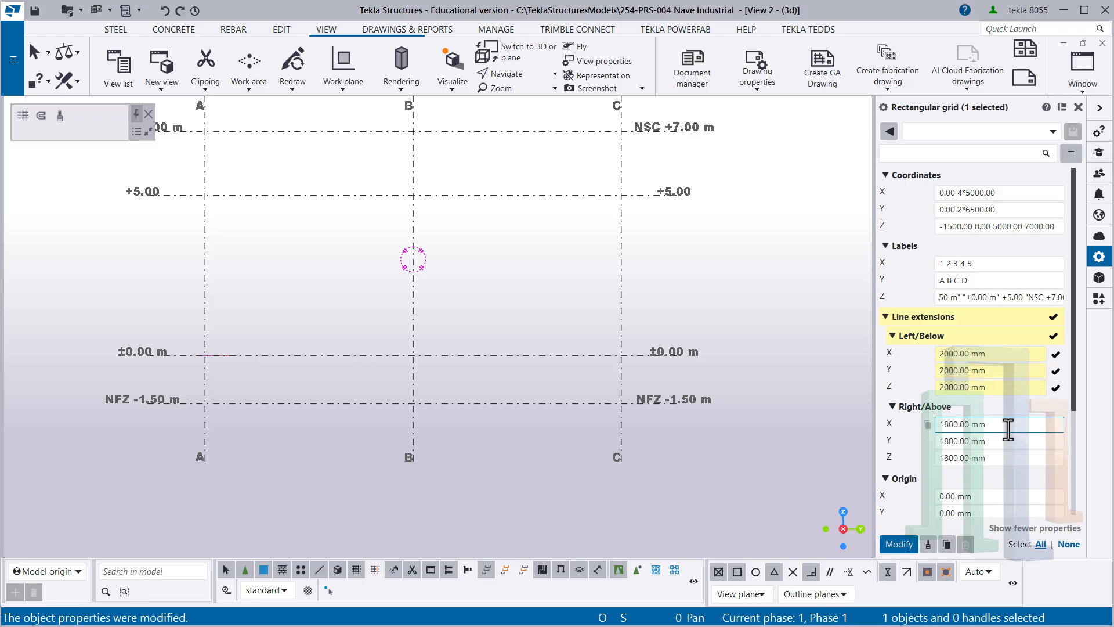
key("ctrl+v")
left_click(985, 441)
key("ctrl+v")
left_click(975, 458)
key("ctrl+v")
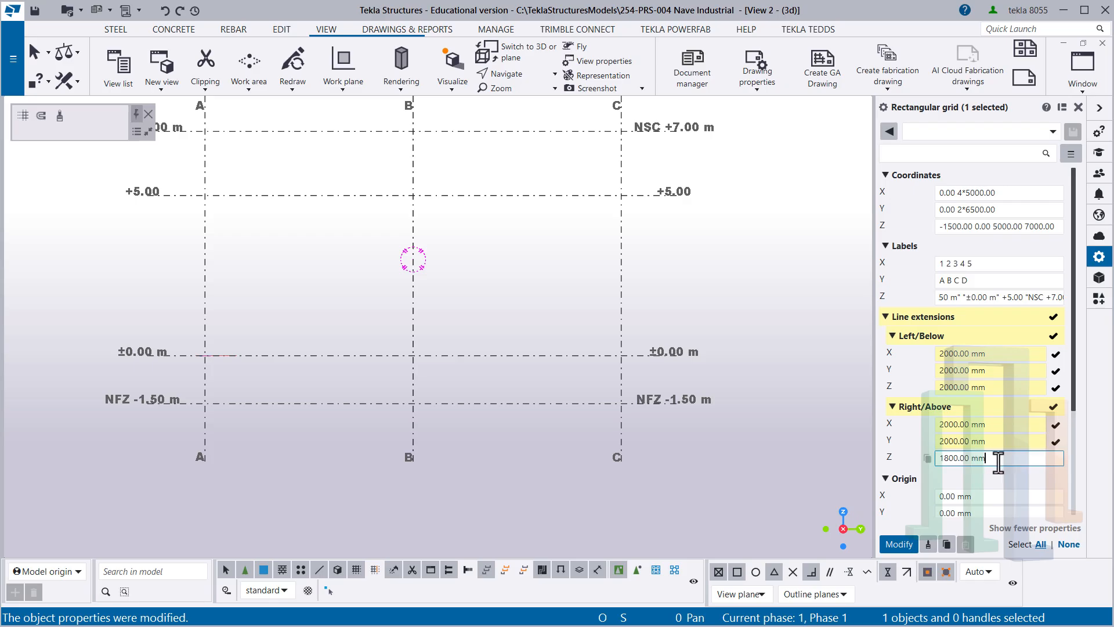
scroll(990, 396, "down", 2)
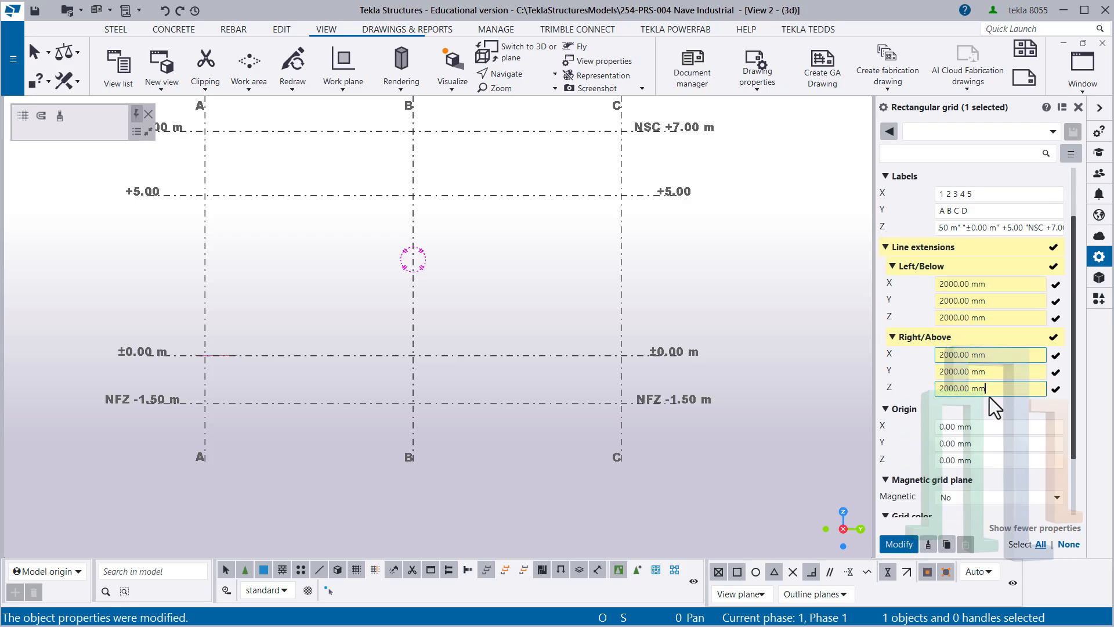
left_click(899, 545)
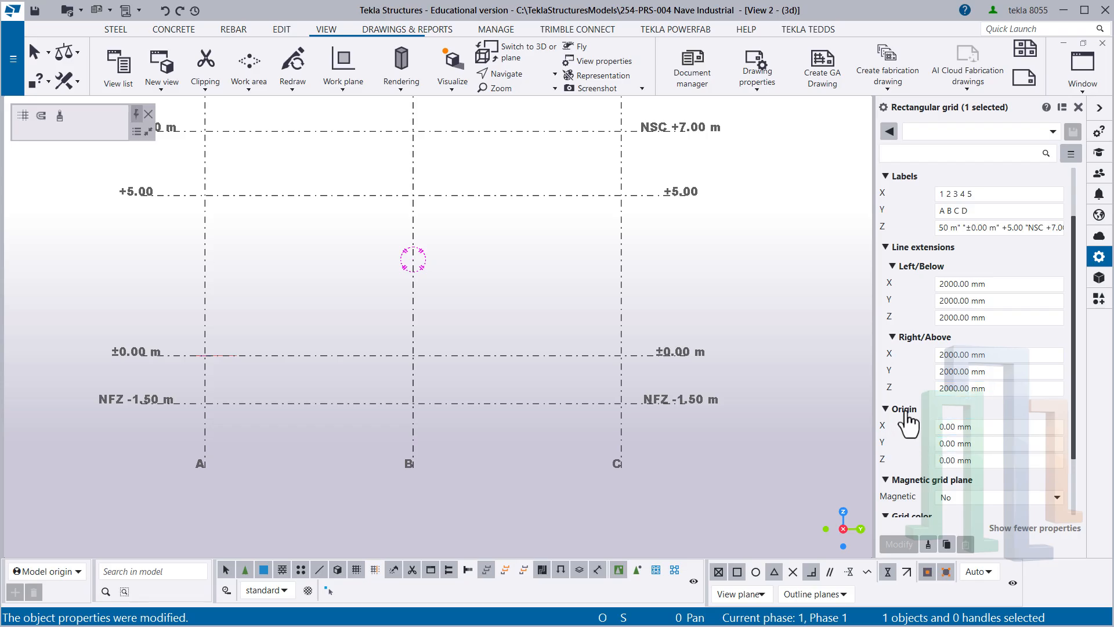
- Set the grid color to black with the RGB values 0 0 0
scroll(927, 426, "down", 1)
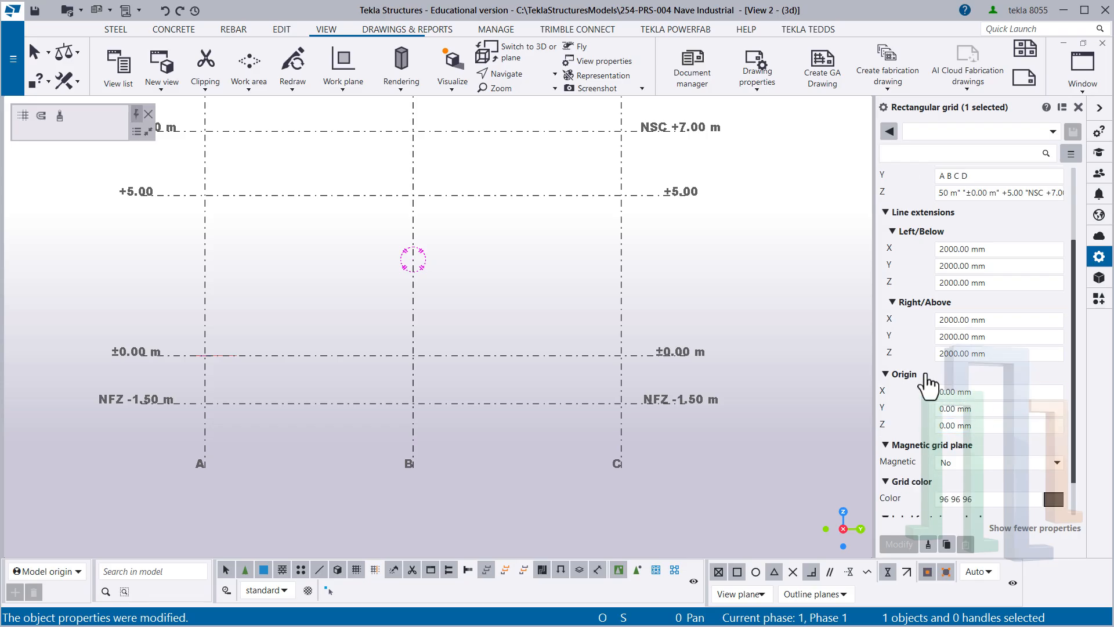
scroll(965, 398, "down", 1)
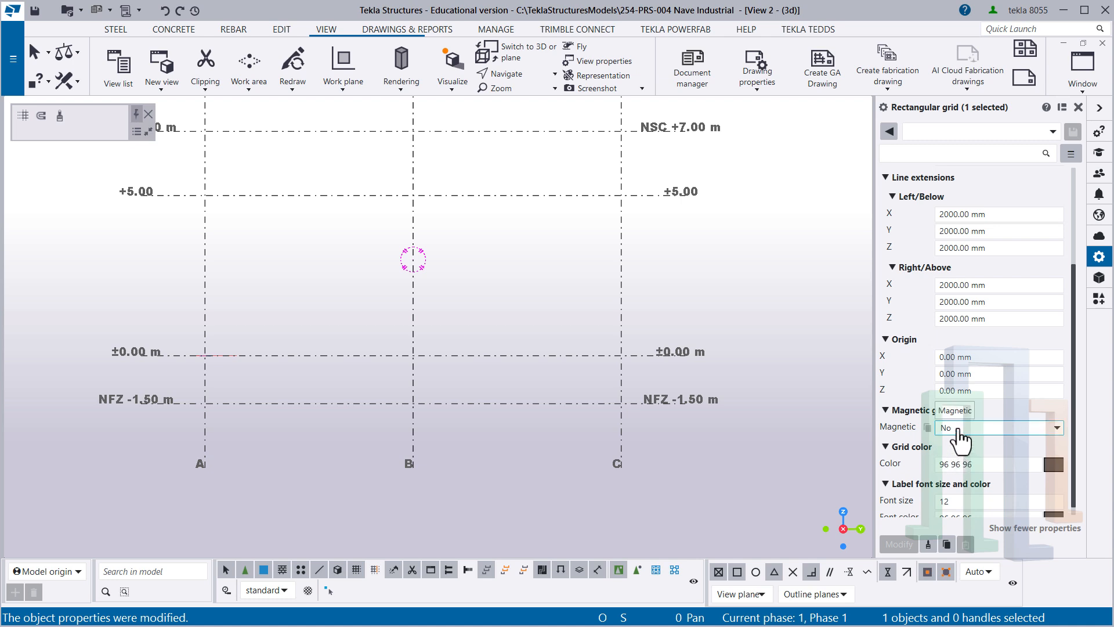
scroll(957, 432, "down", 1)
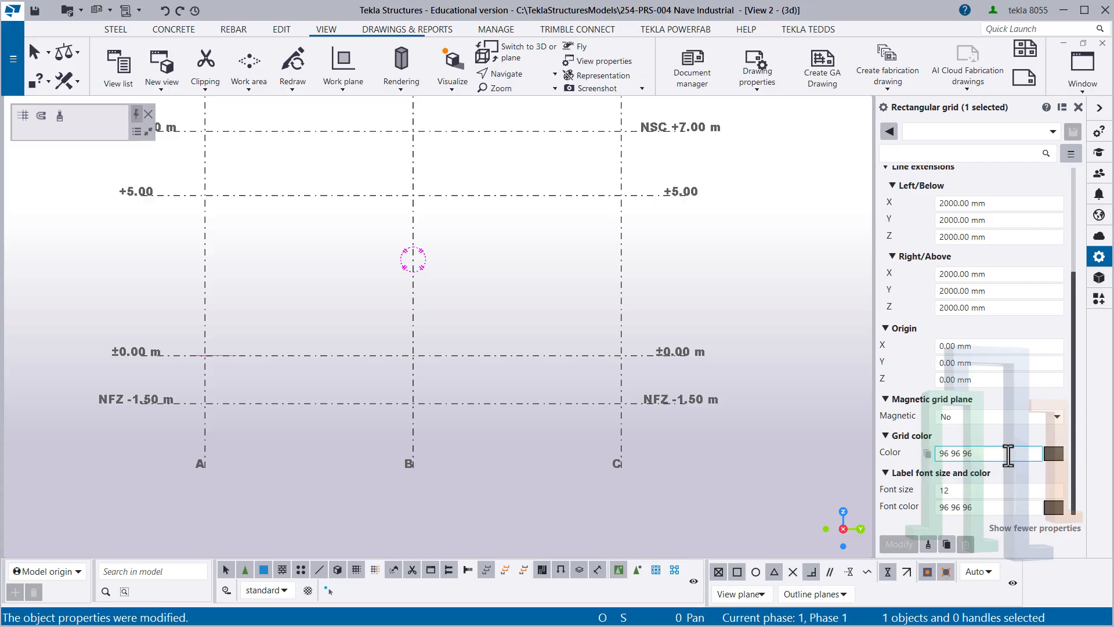
left_click_drag(1008, 456, 909, 458)
type("0")
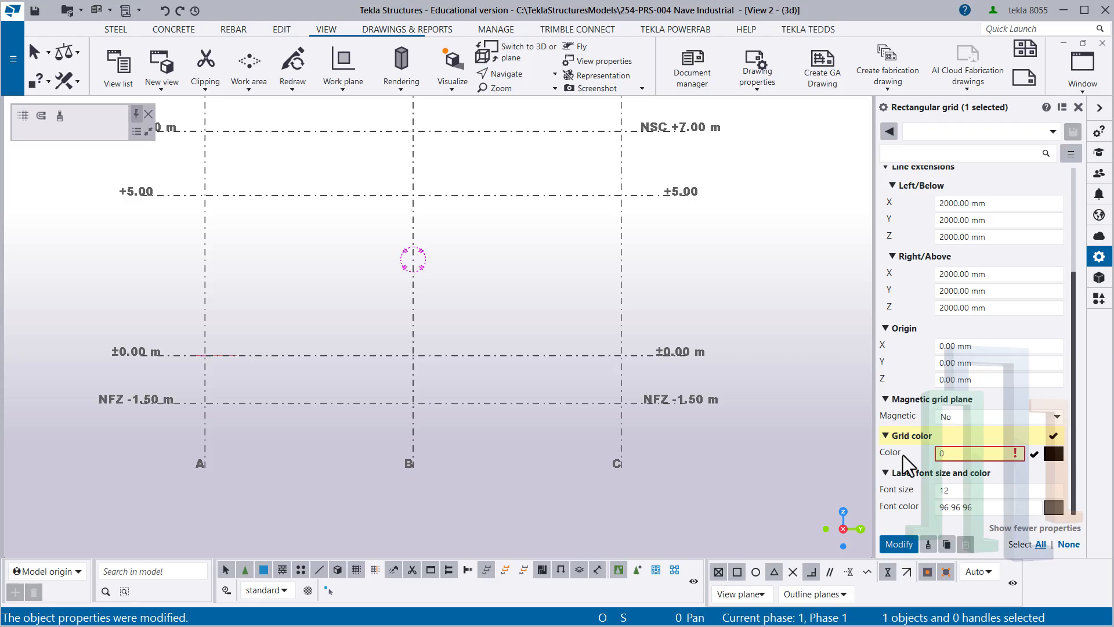
type(" 0 0")
key("Tab")
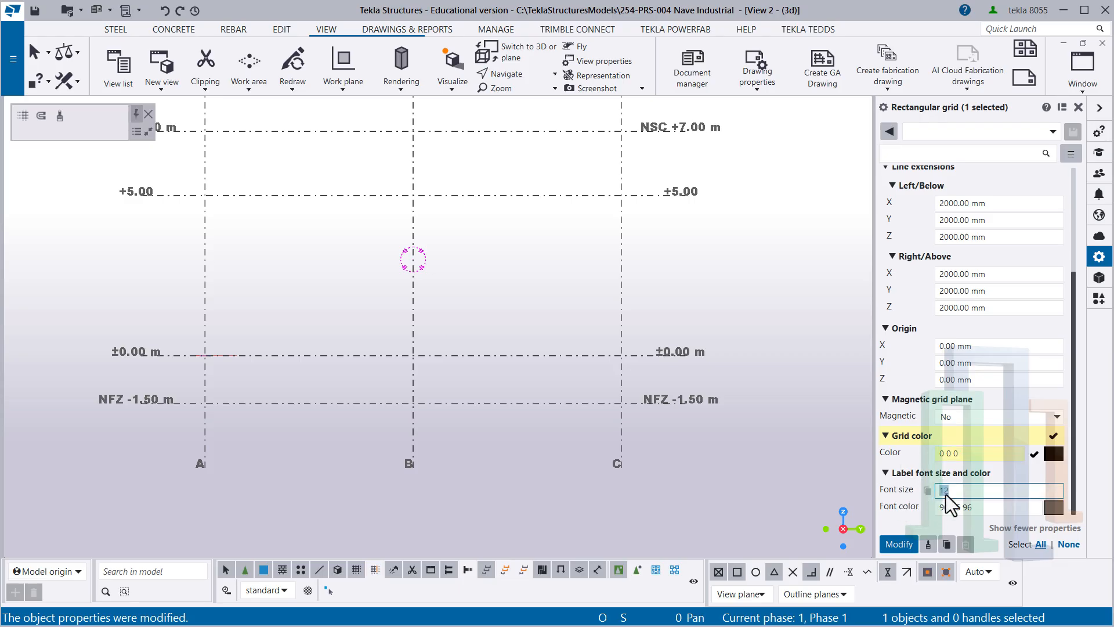
- Set the grid labels' font size to 13 and font color to 0 0 0, and apply the changes
type("13")
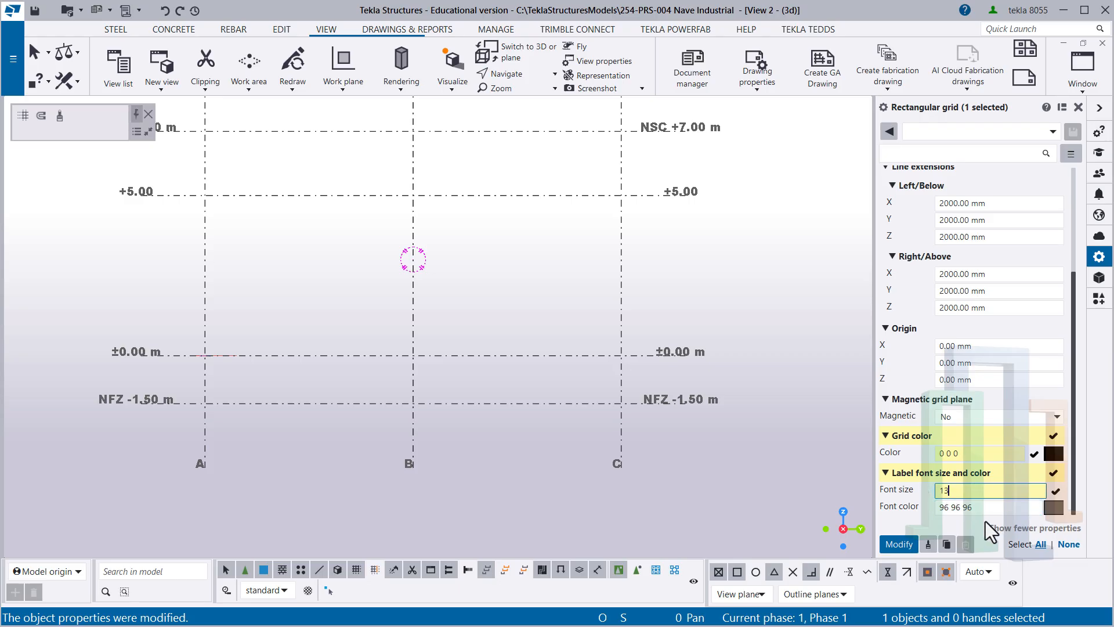
key("Tab")
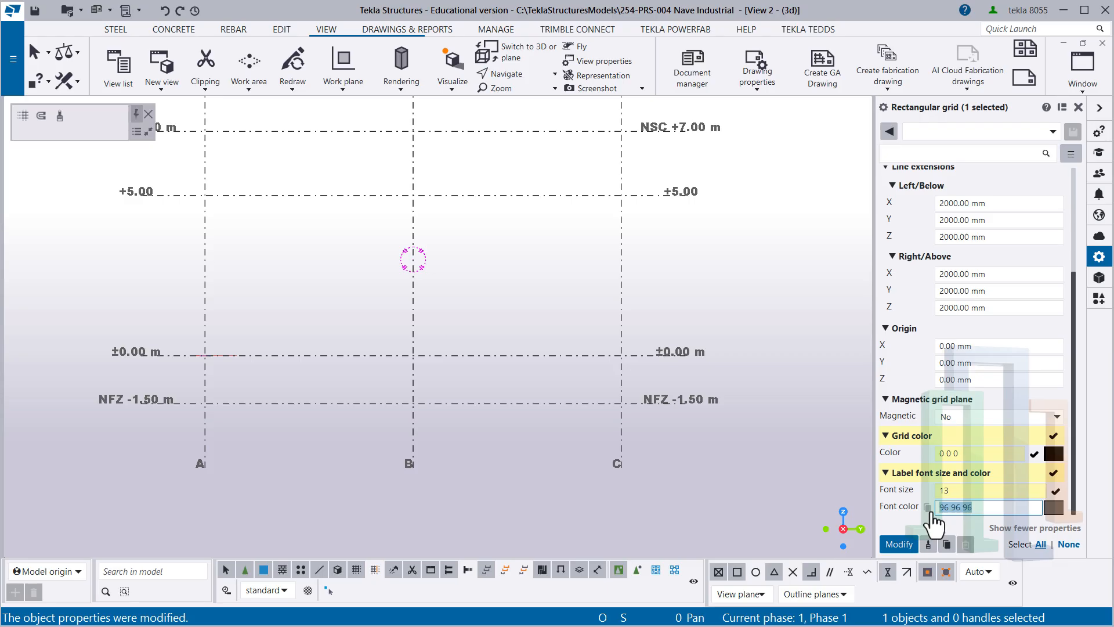
type("0")
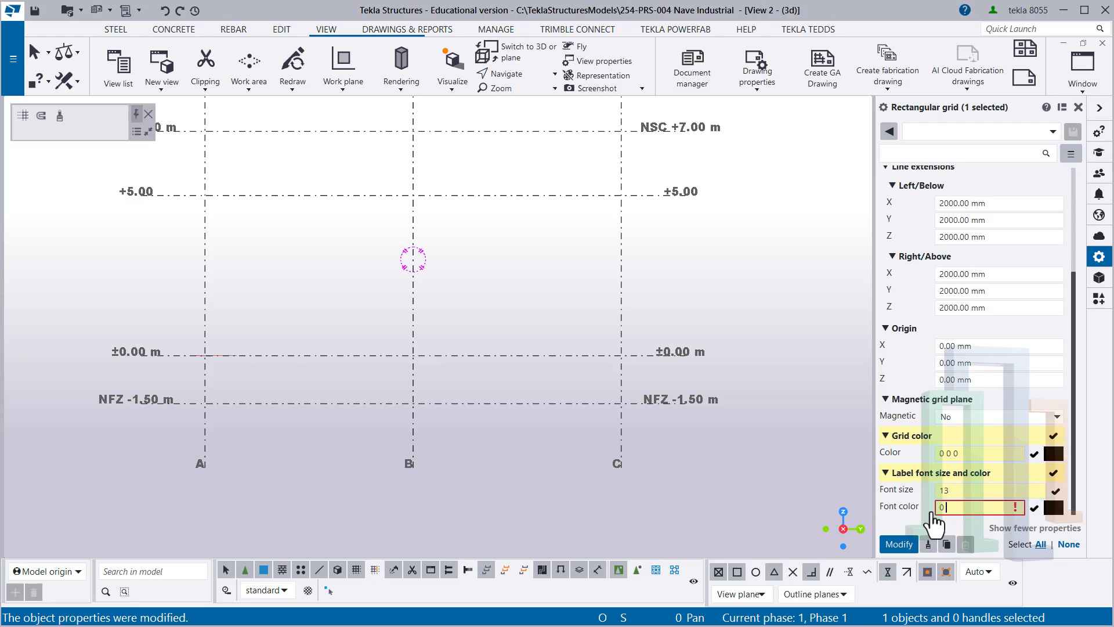
type(" 0 0")
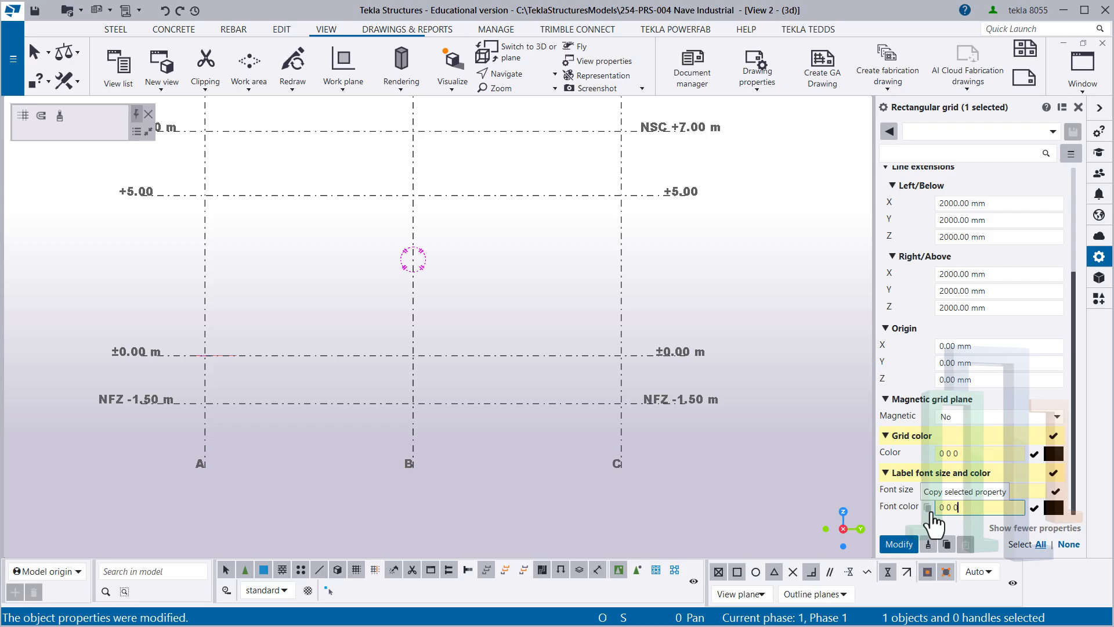
key("Return")
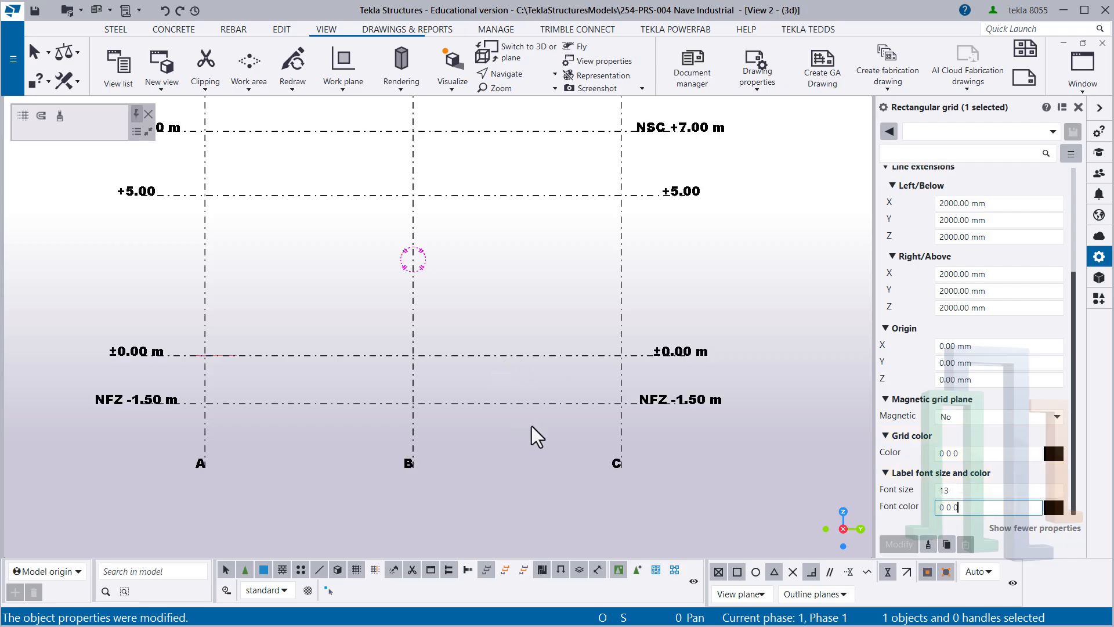
- Save the selected rectangular grid's properties as a new settings file named "+ Grilla 01"
middle_click_drag(542, 444, 562, 491)
left_click(529, 355)
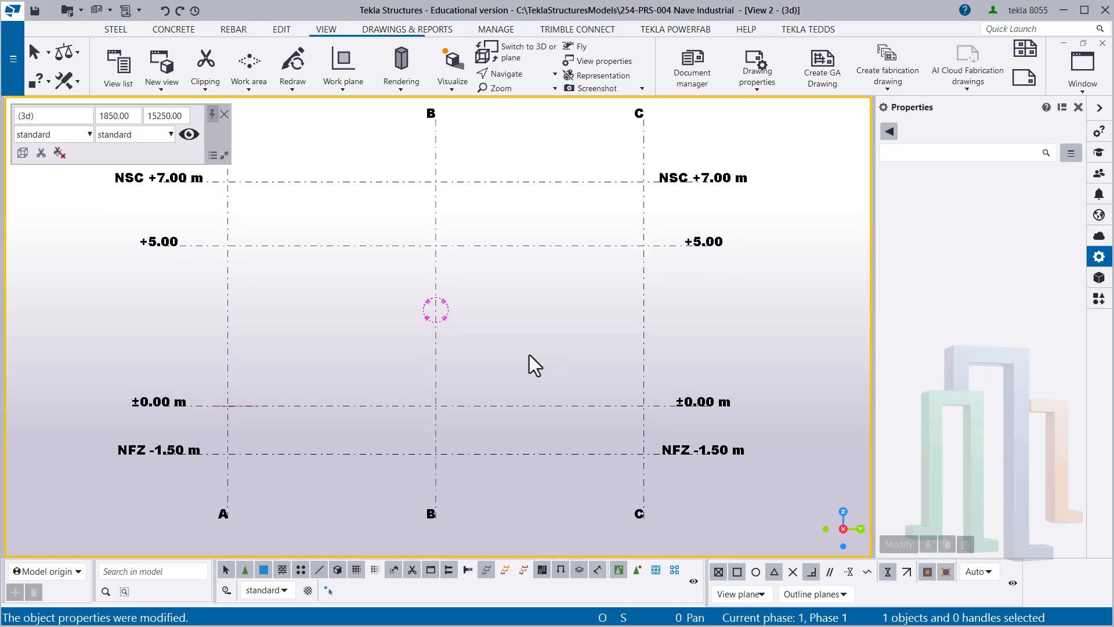
left_click_drag(492, 371, 388, 349)
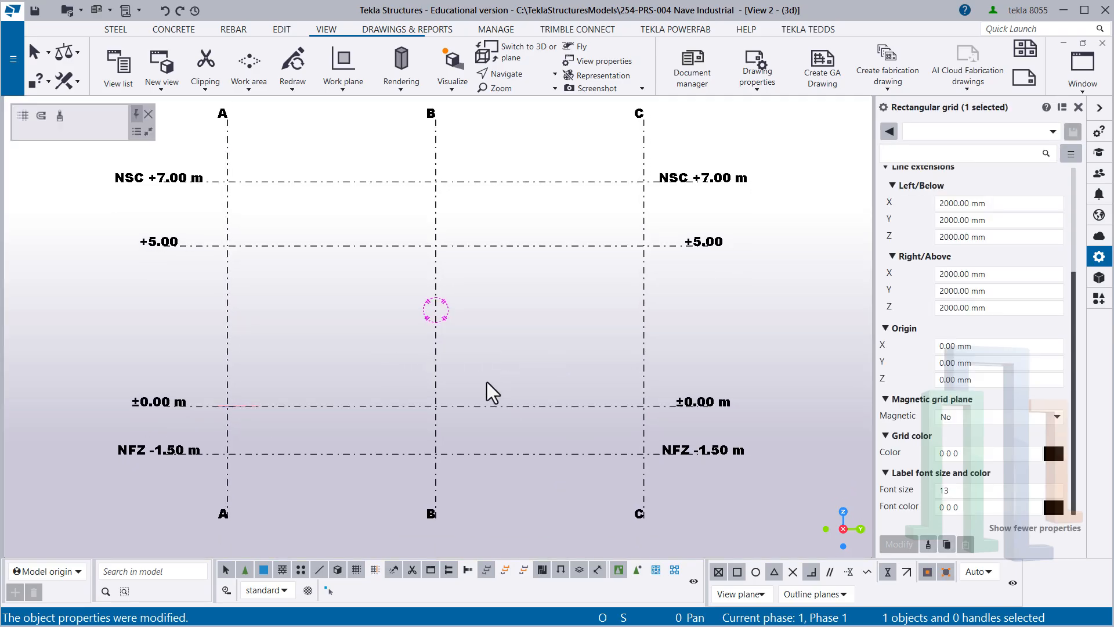
left_click_drag(487, 381, 386, 347)
left_click_drag(477, 369, 380, 277)
left_click_drag(533, 386, 335, 230)
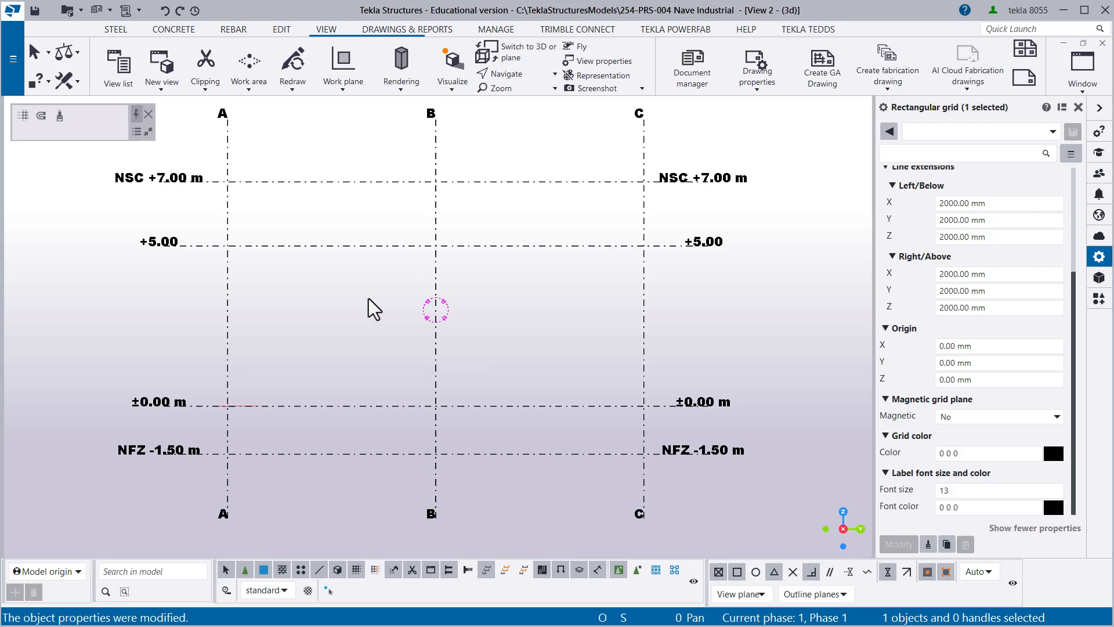
left_click(912, 133)
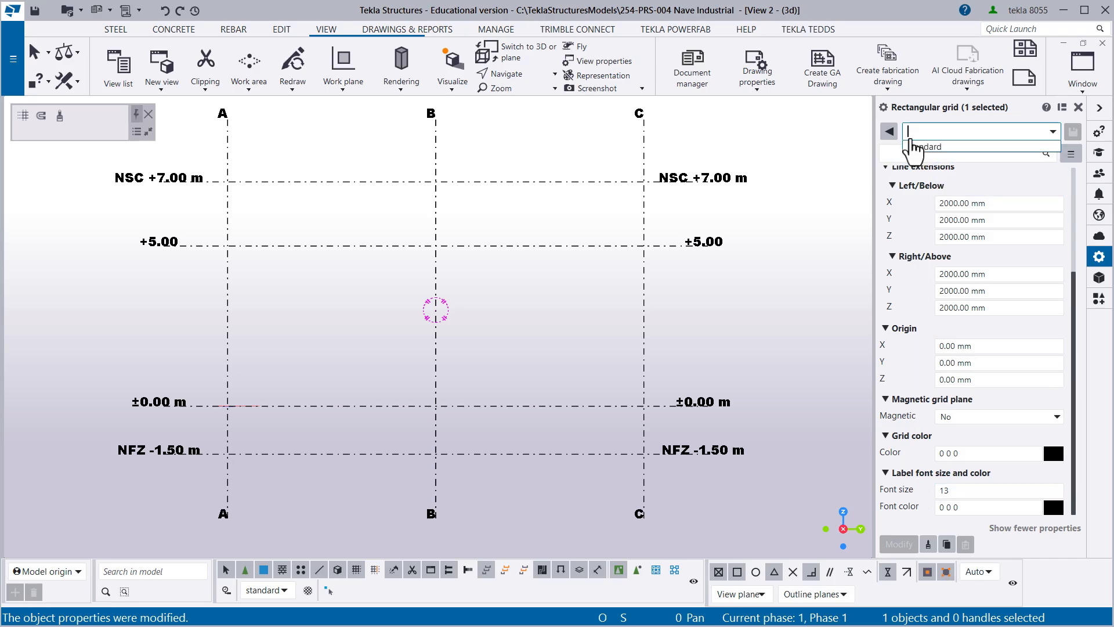
type("+")
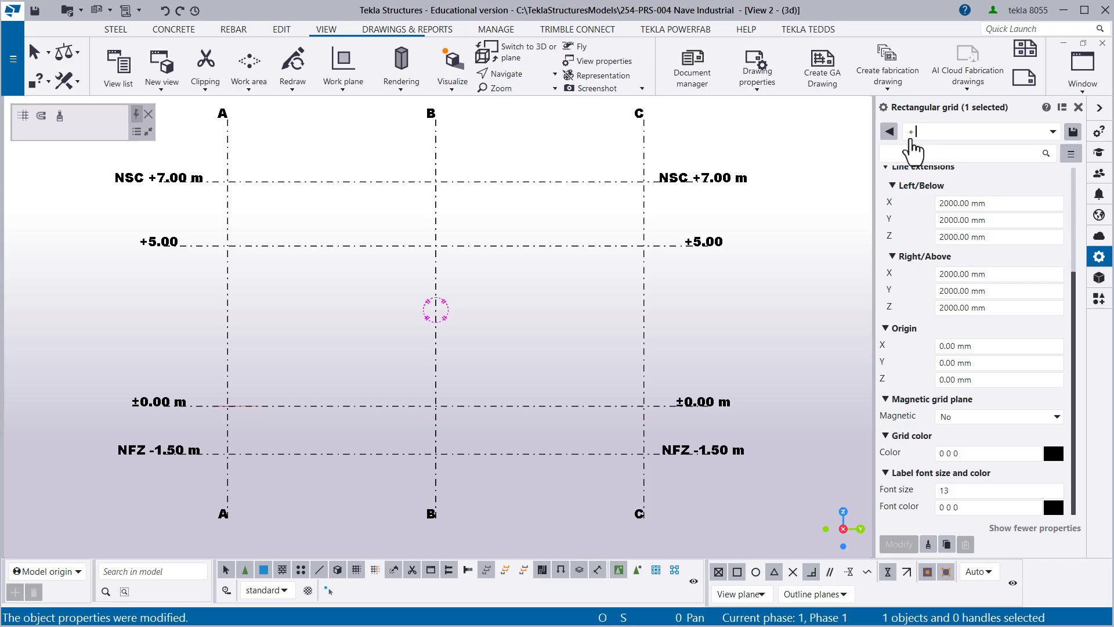
type(" Grilla 01")
left_click(1072, 133)
left_click(667, 304)
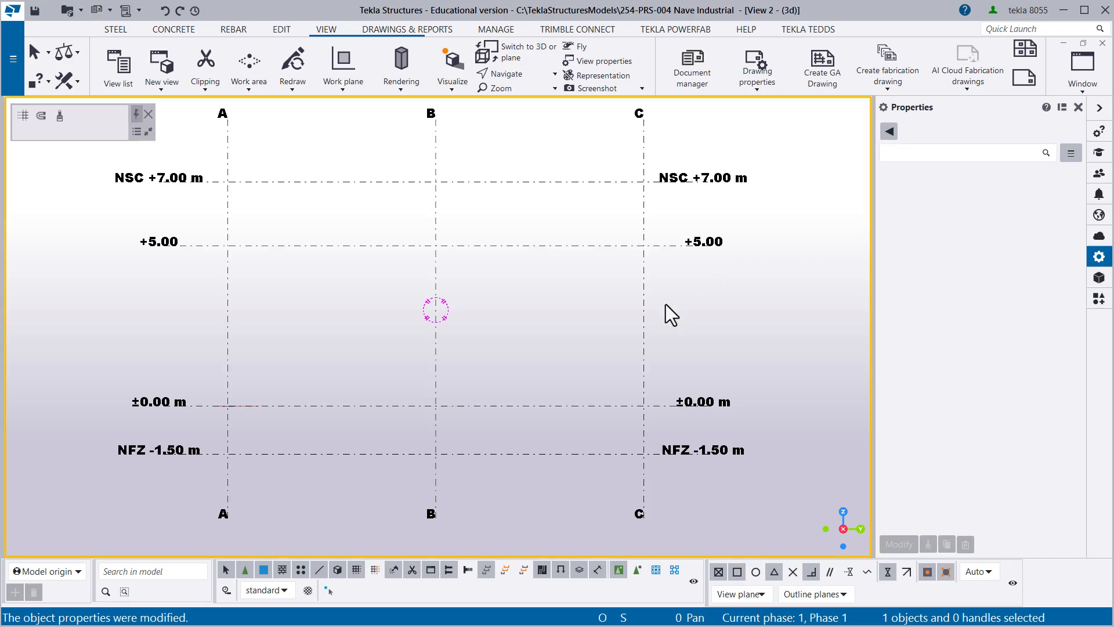
- Load the "standard" property settings for the rectangular grid and apply them to the model
scroll(567, 312, "down", 1)
middle_click_drag(566, 311, 517, 332)
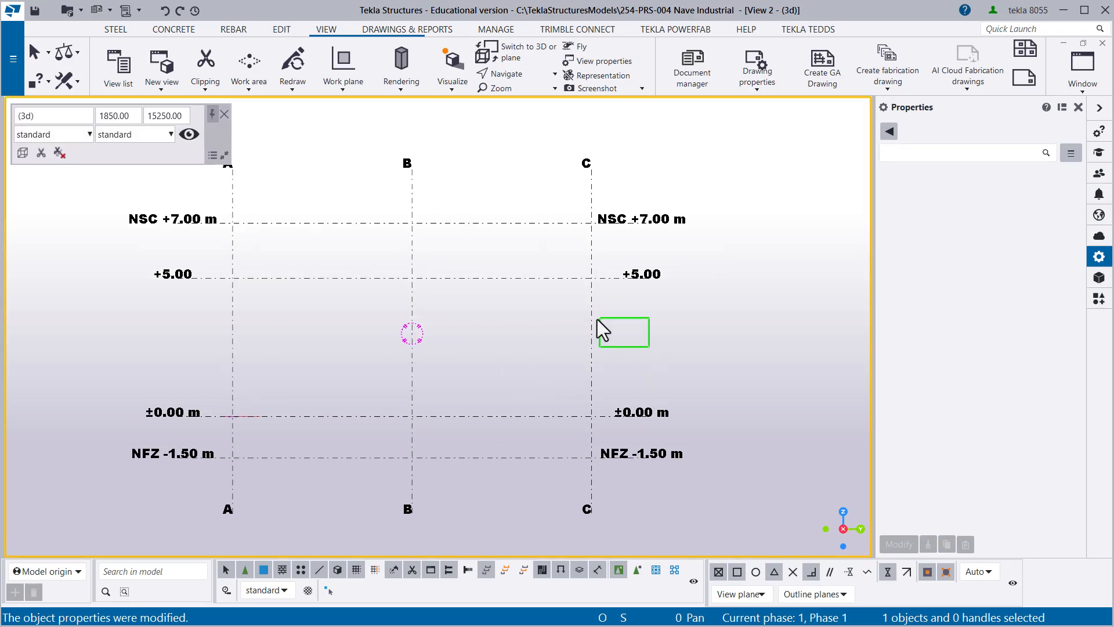
left_click_drag(597, 319, 584, 317)
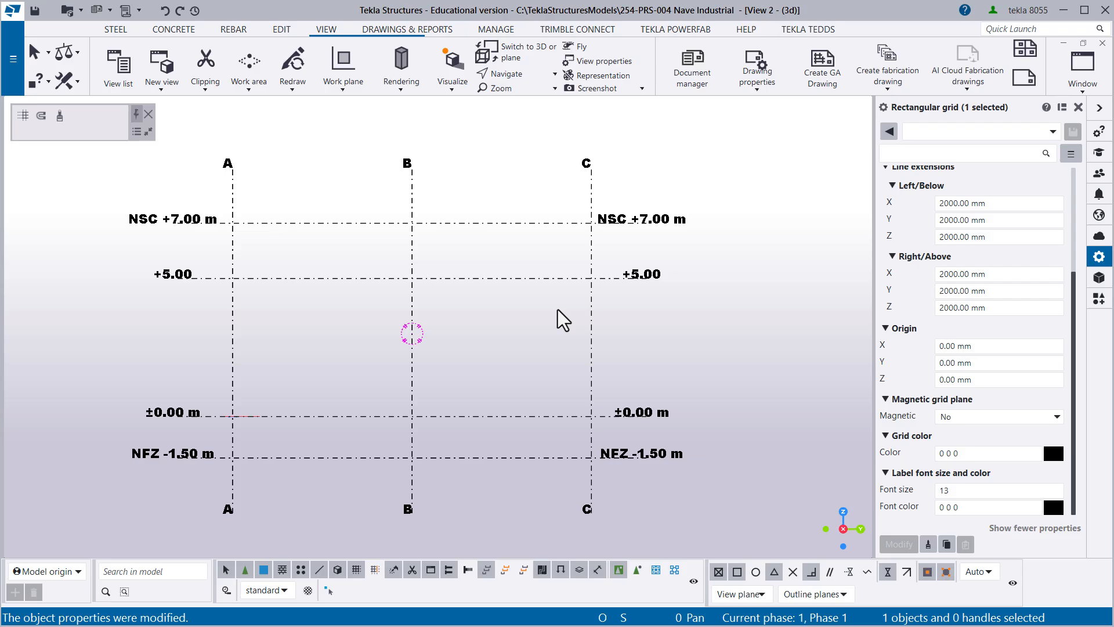
left_click(952, 132)
left_click(935, 147)
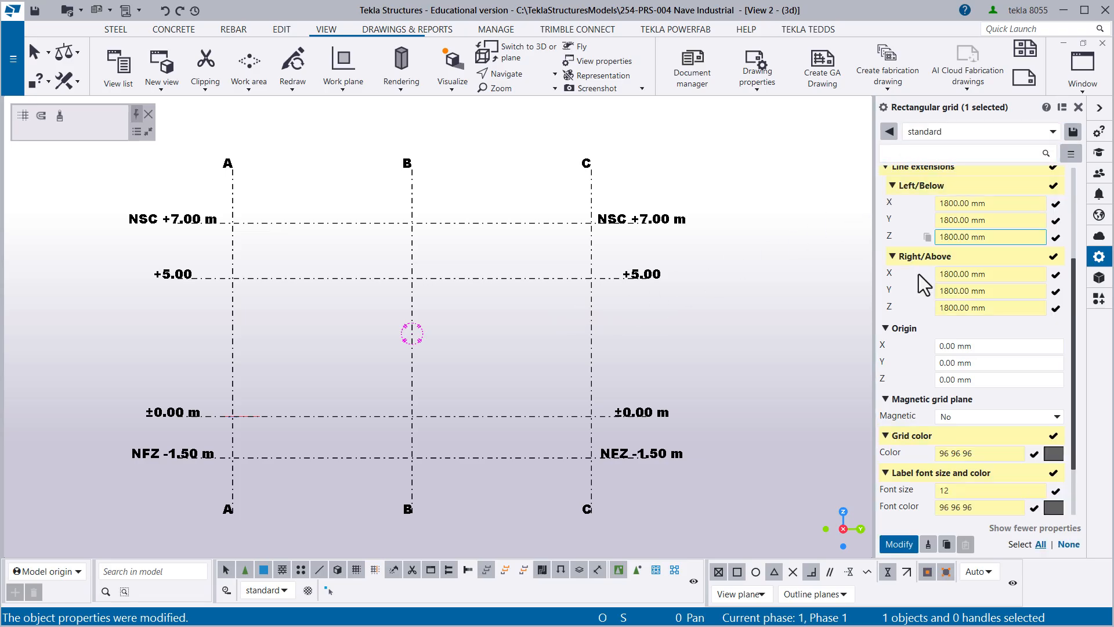
left_click(900, 545)
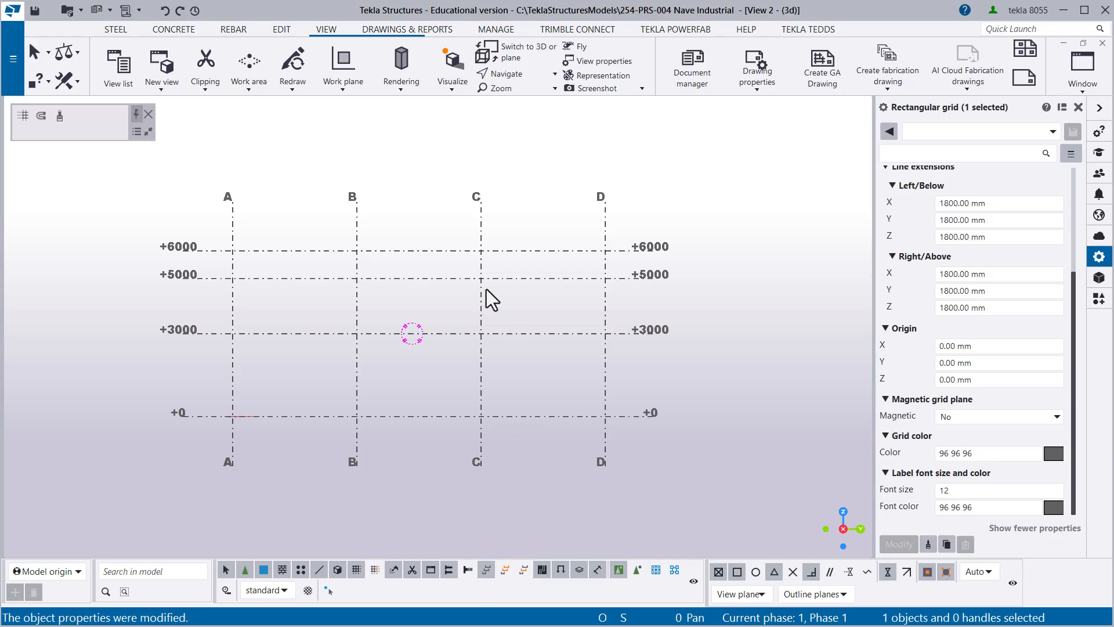
middle_click_drag(369, 339, 363, 363)
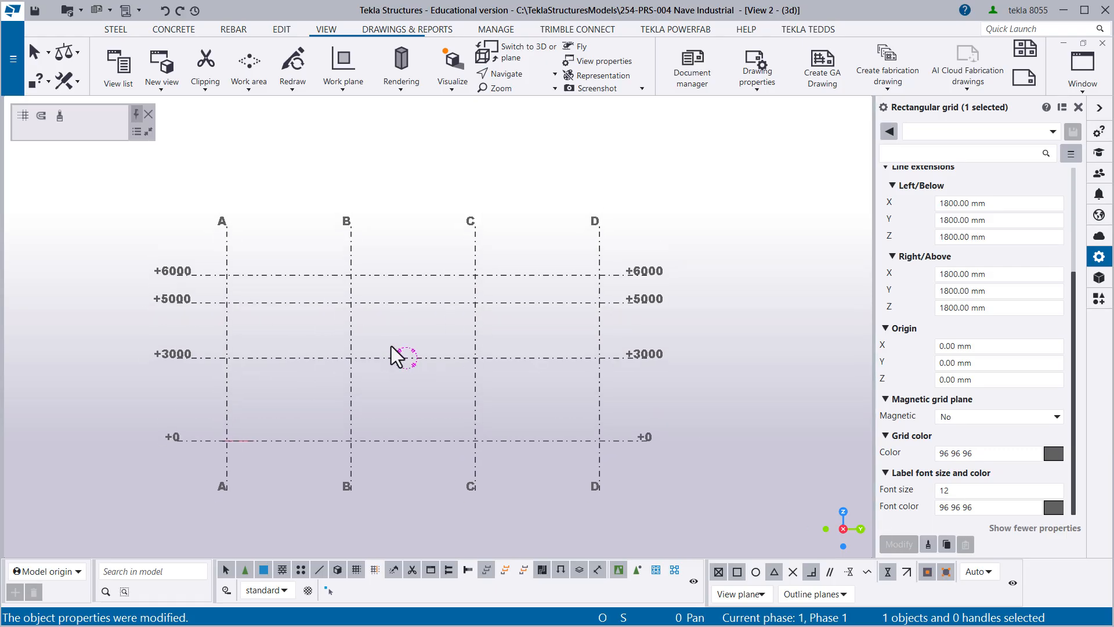
scroll(366, 338, "up", 1)
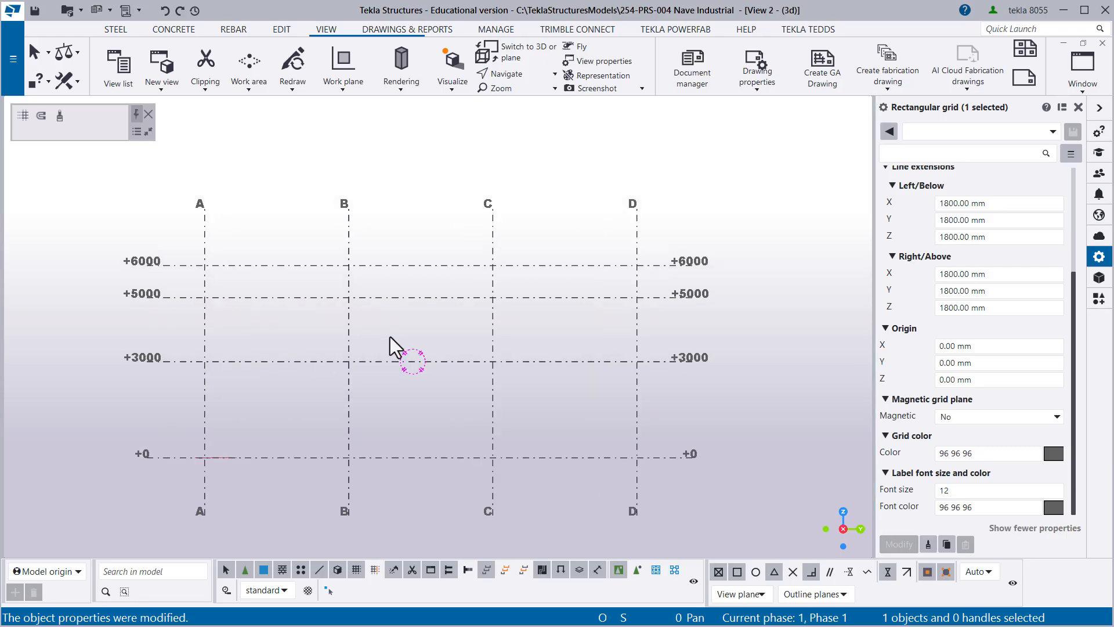
middle_click_drag(391, 343, 433, 301)
left_click(426, 273)
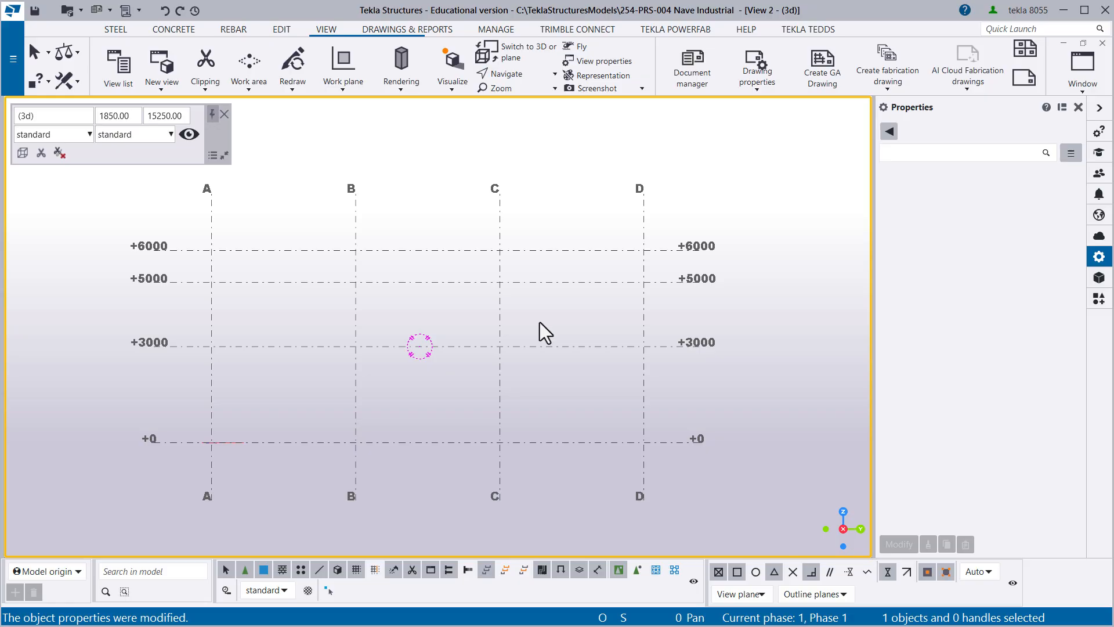
- Load the saved "+ Grilla 01" settings for the rectangular grid and apply them to the model
left_click(461, 298)
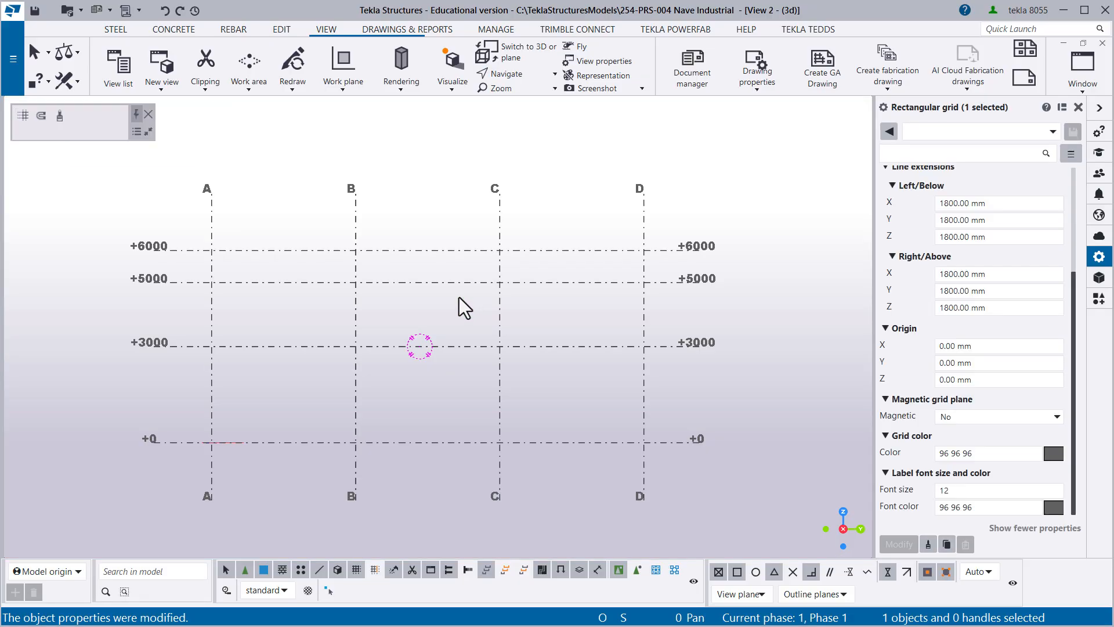
left_click(943, 134)
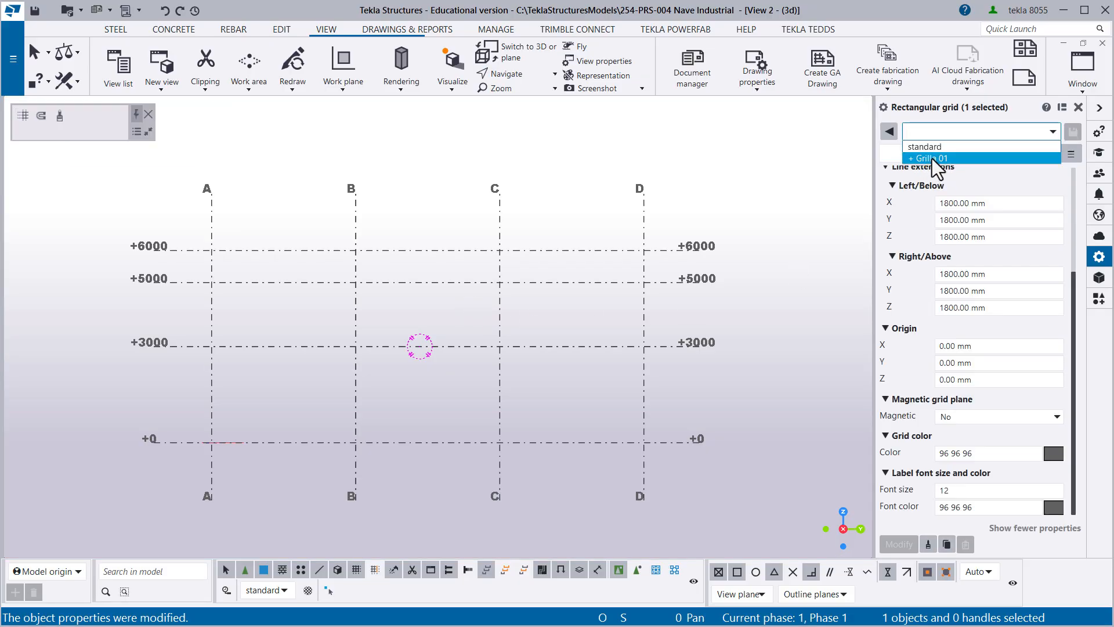
left_click(932, 159)
left_click(899, 545)
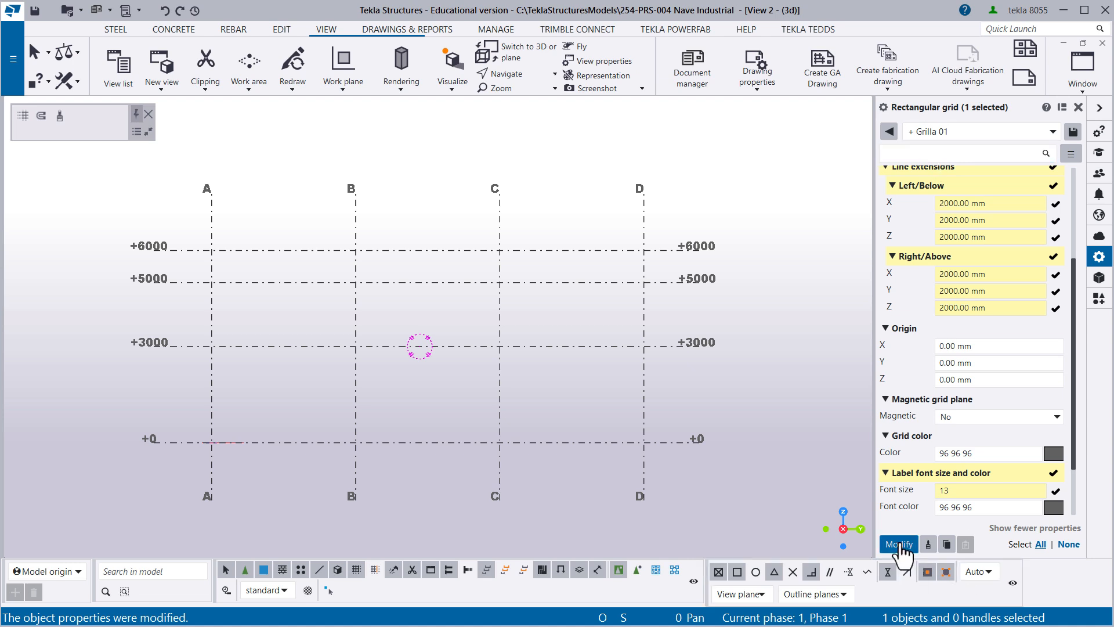
left_click(527, 364)
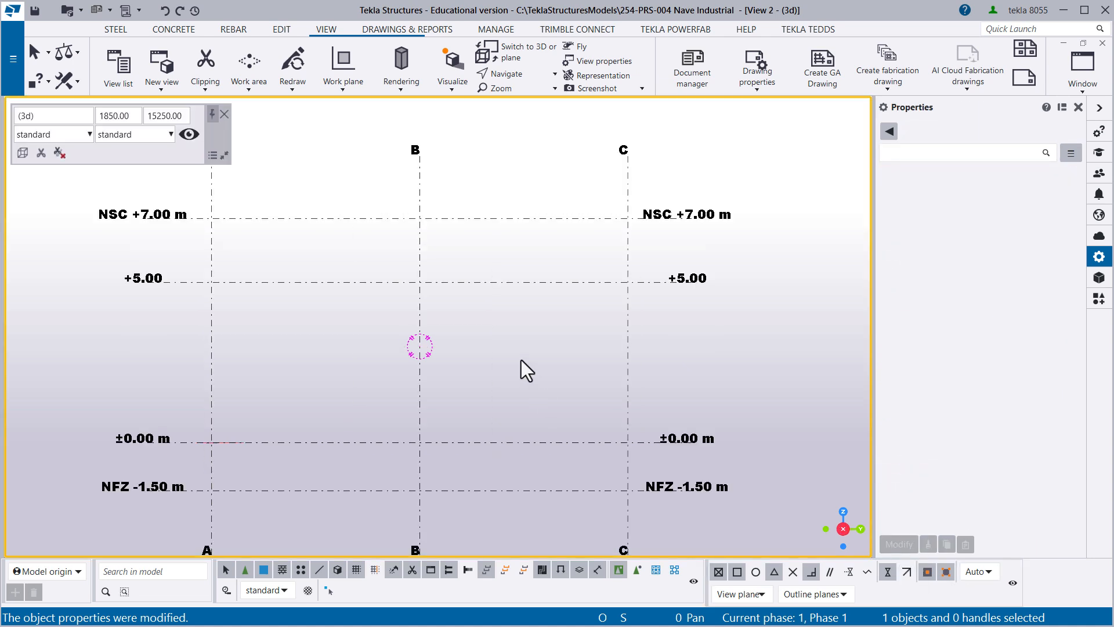
- Redraw the view with its work area fitted to the entire model, and save the model
right_click(521, 360)
left_click(584, 440)
right_click(510, 329)
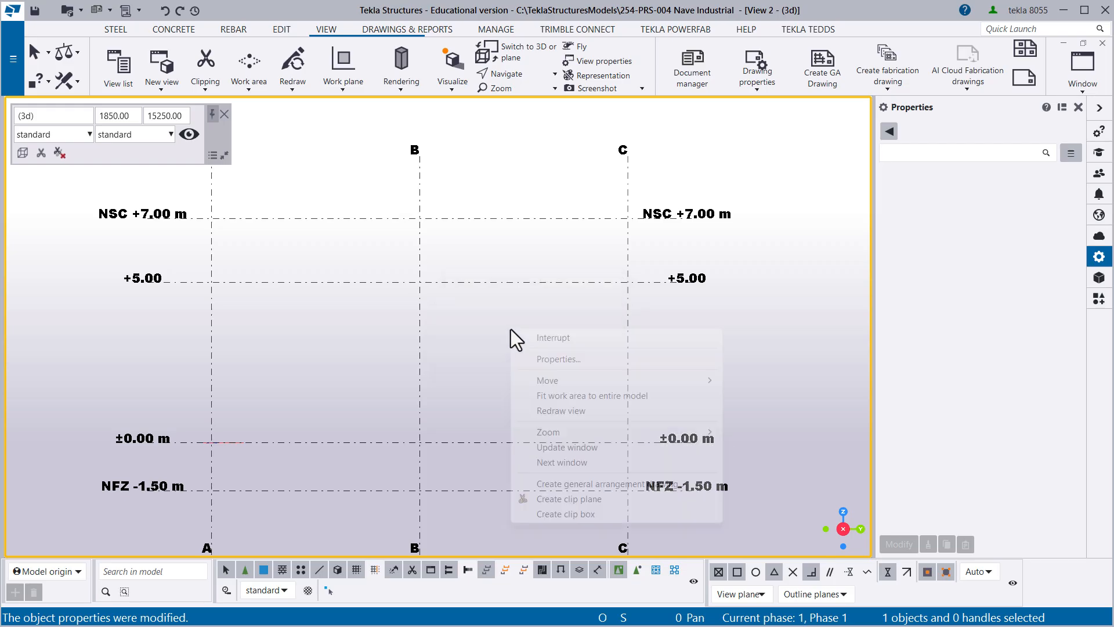
left_click(569, 397)
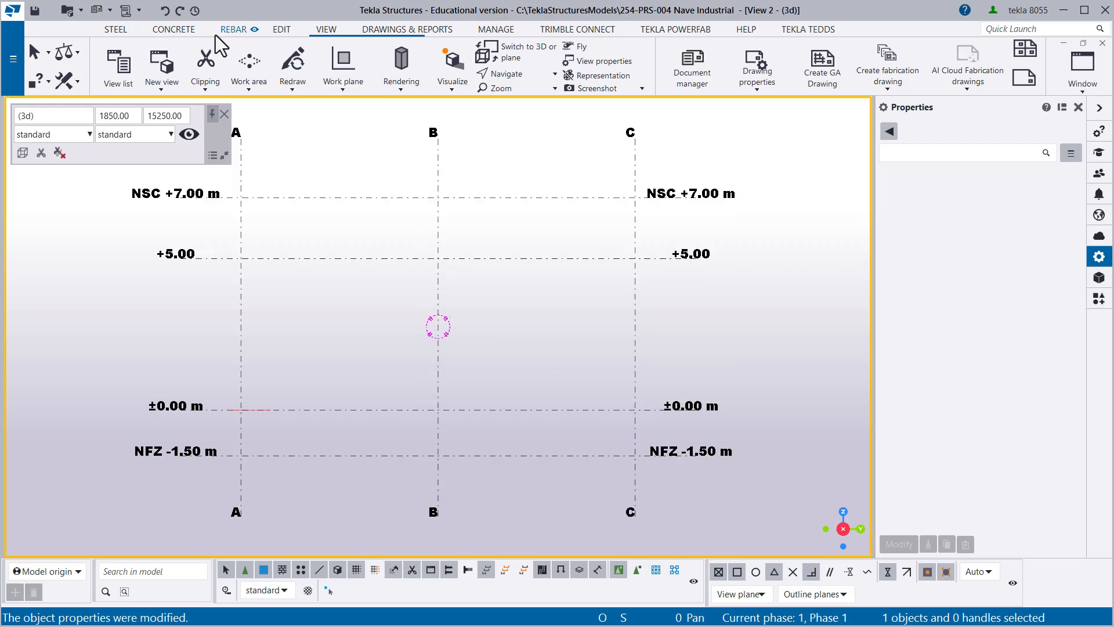
left_click(35, 11)
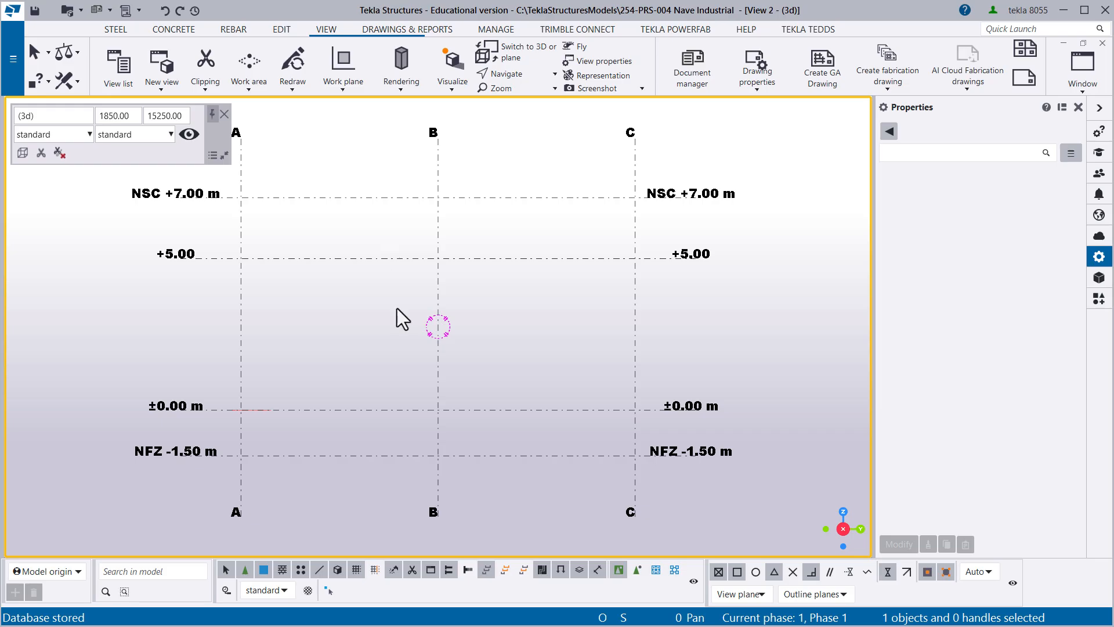
- Check the grid in the plan view (View 1) and return to the elevation view (View 2)
mouse_move(398, 318)
middle_mouse_down()
mouse_move(497, 356)
mouse_move(378, 330)
mouse_move(407, 322)
middle_mouse_up()
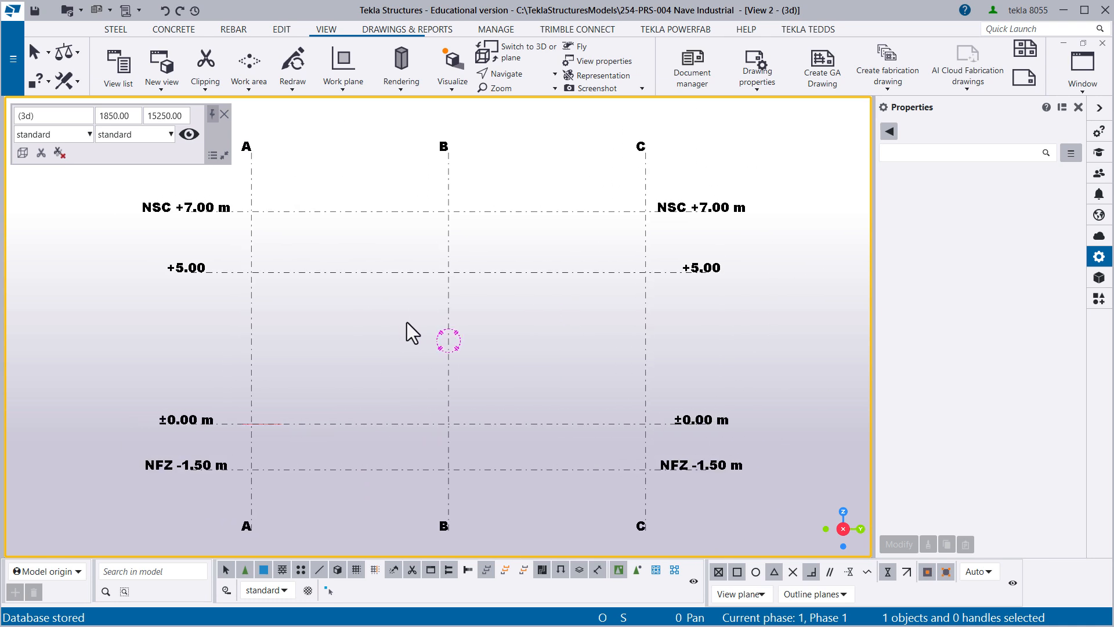
key("ctrl+Tab")
middle_click_drag(403, 259, 375, 249)
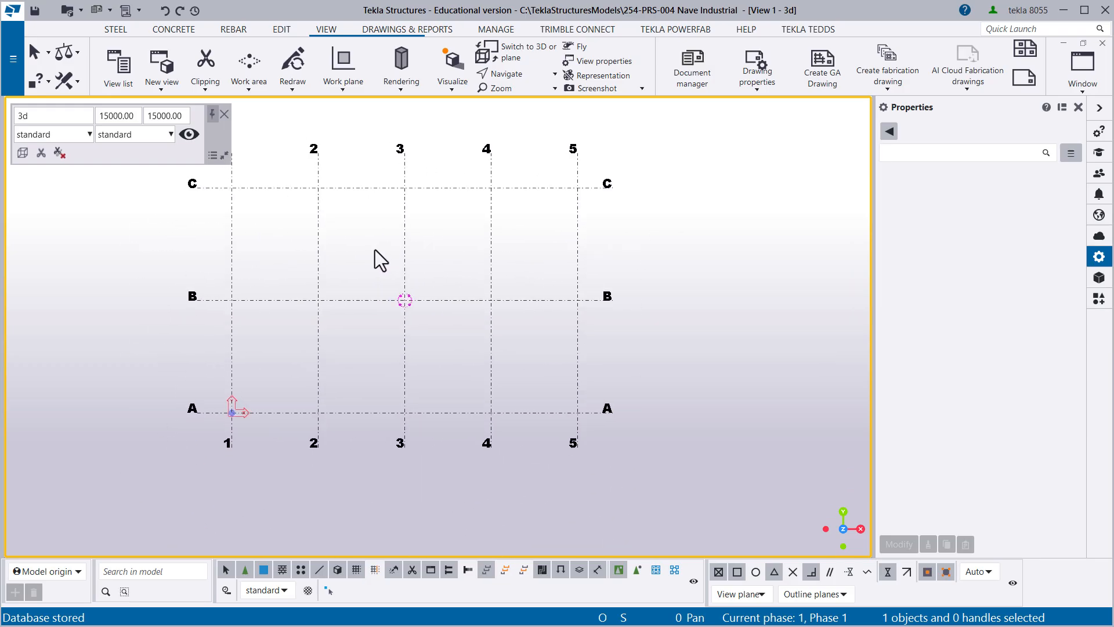
key("ctrl+Tab")
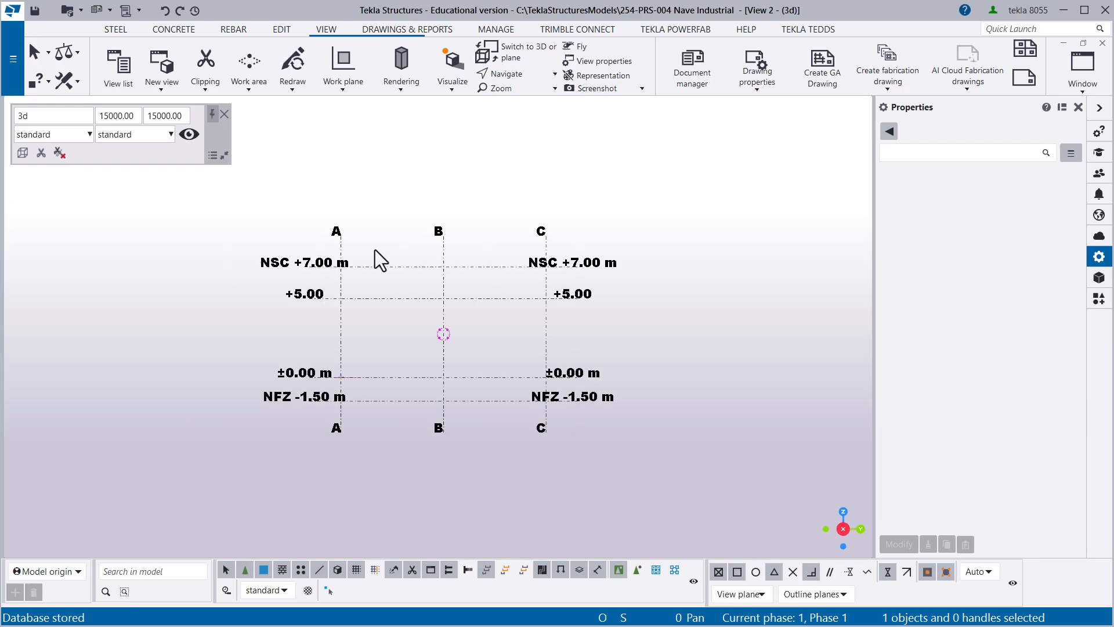
middle_click_drag(412, 343, 439, 328)
scroll(417, 329, "up", 1)
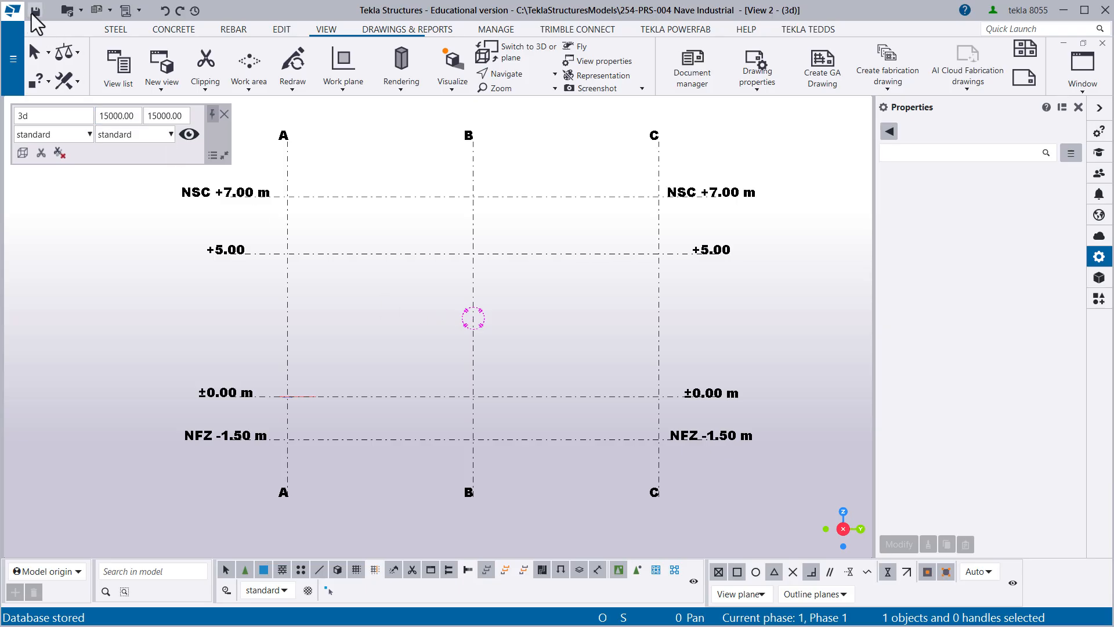
- Create three concrete pad footings at the lower end of grid line A, the B/+5.00 intersection and the upper end of line C
left_click(172, 31)
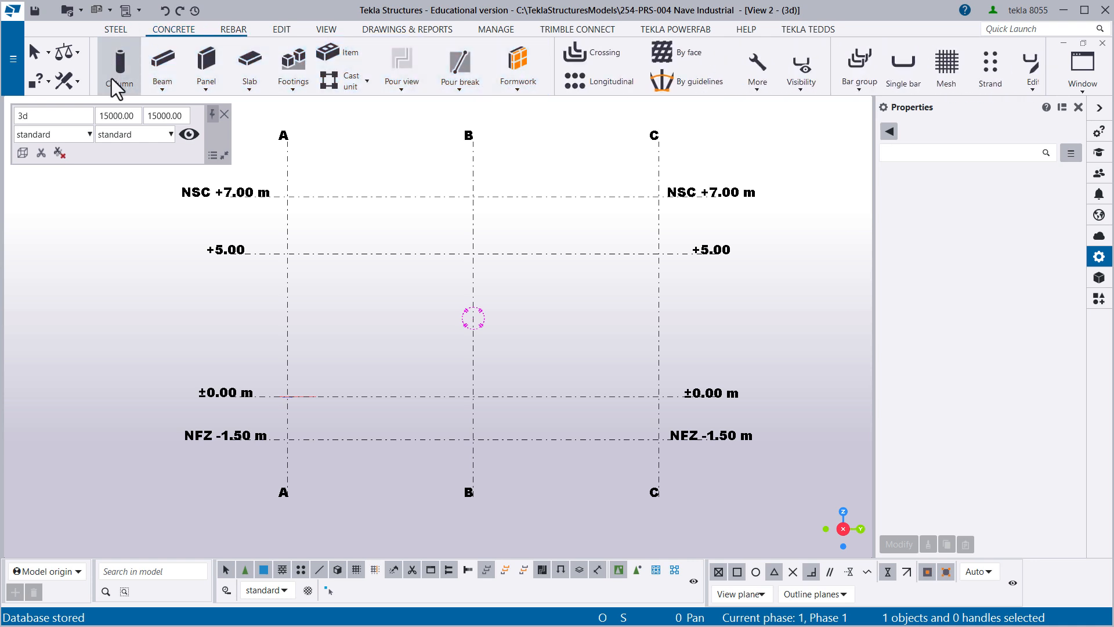
left_click(277, 81)
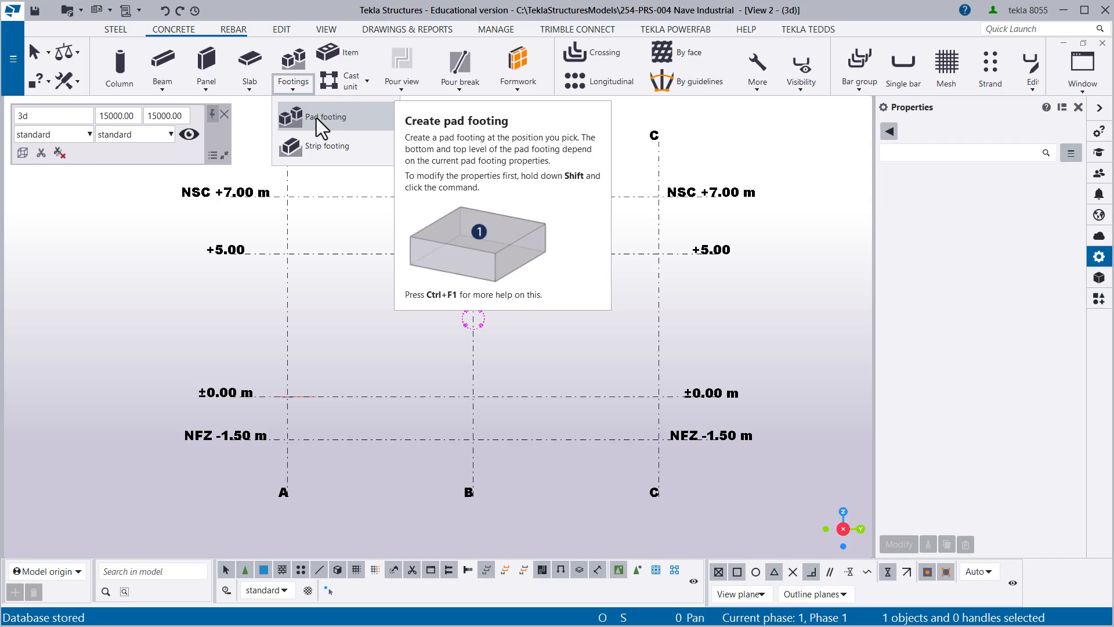
left_click(316, 117)
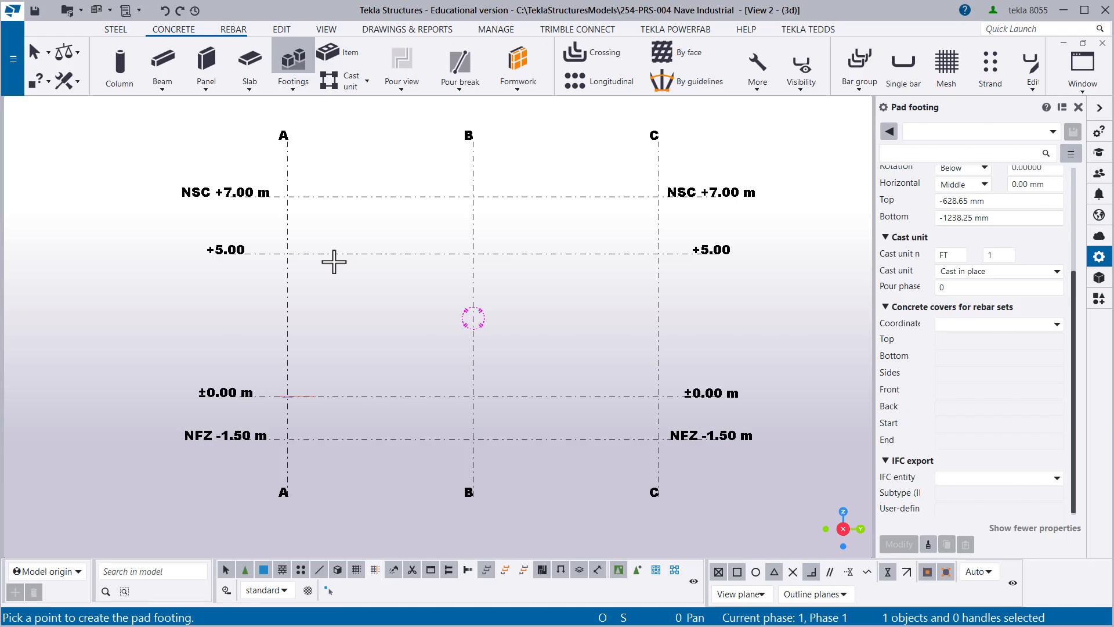
left_click(288, 495)
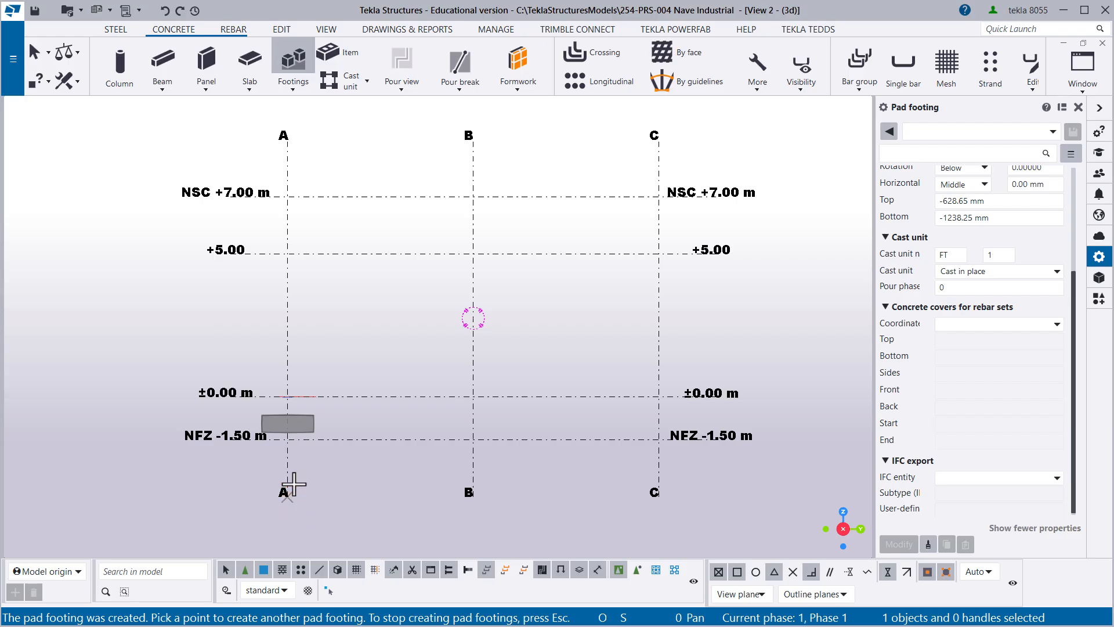
left_click(472, 254)
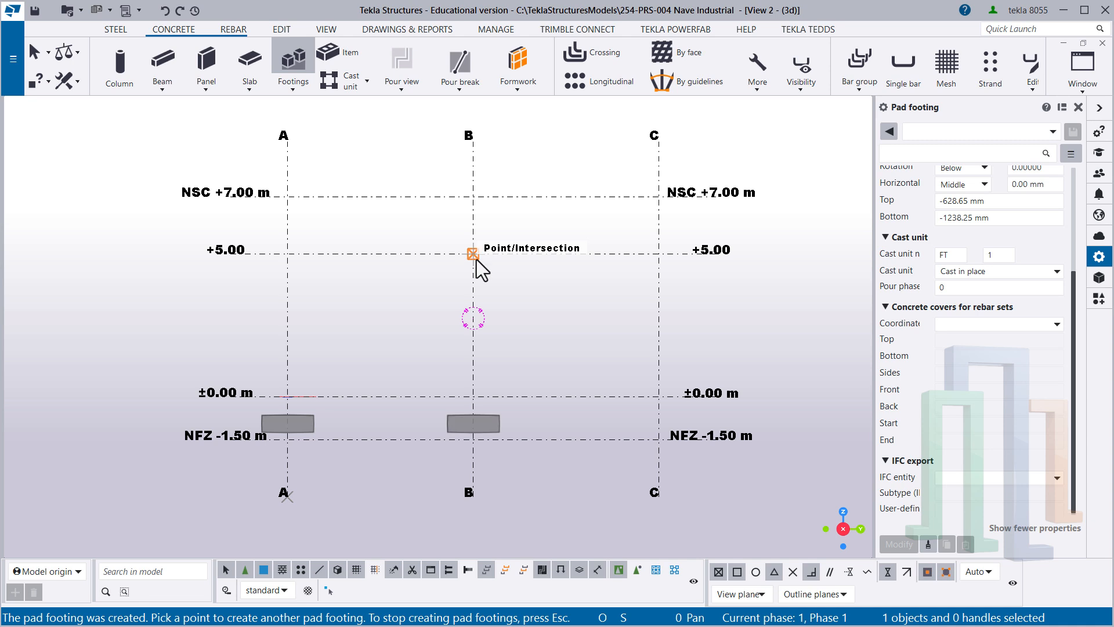
left_click(659, 139)
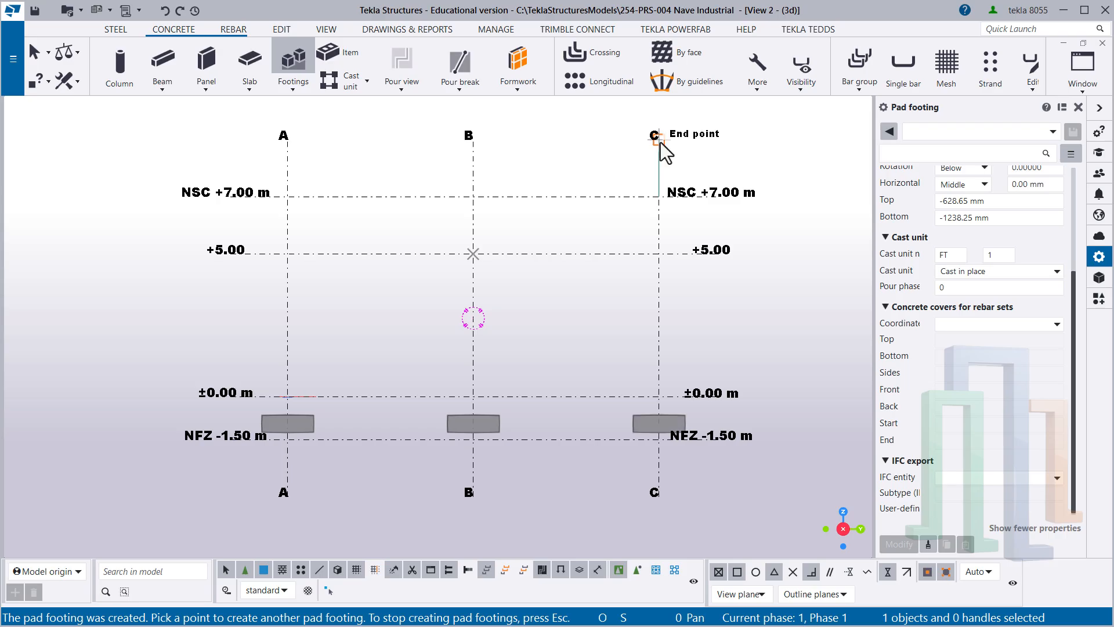
right_click(540, 214)
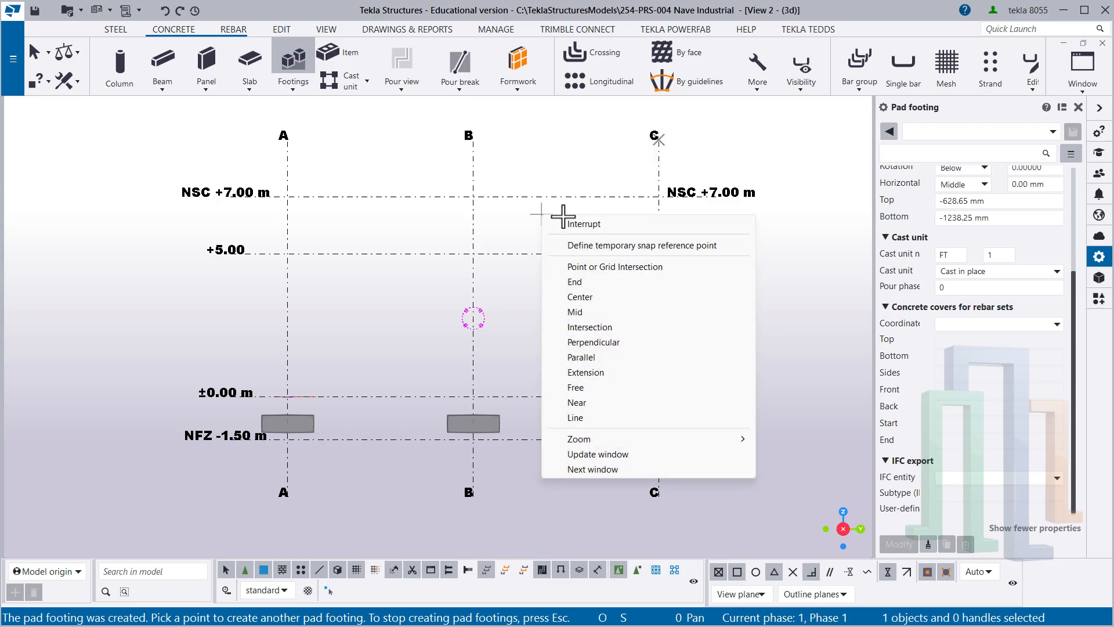
left_click(591, 223)
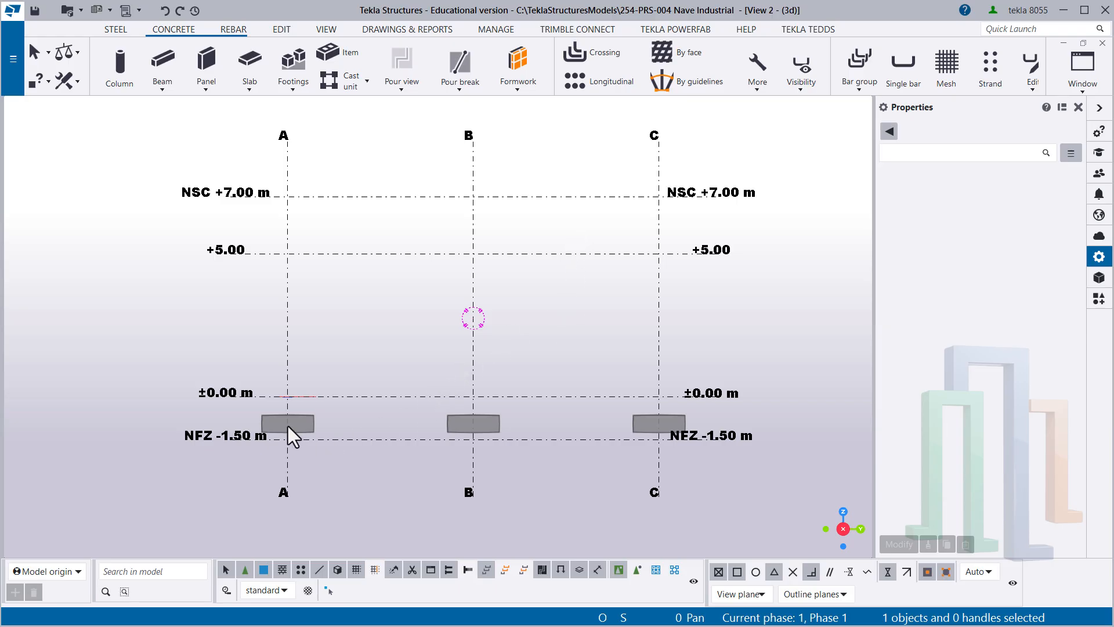
scroll(278, 438, "up", 5)
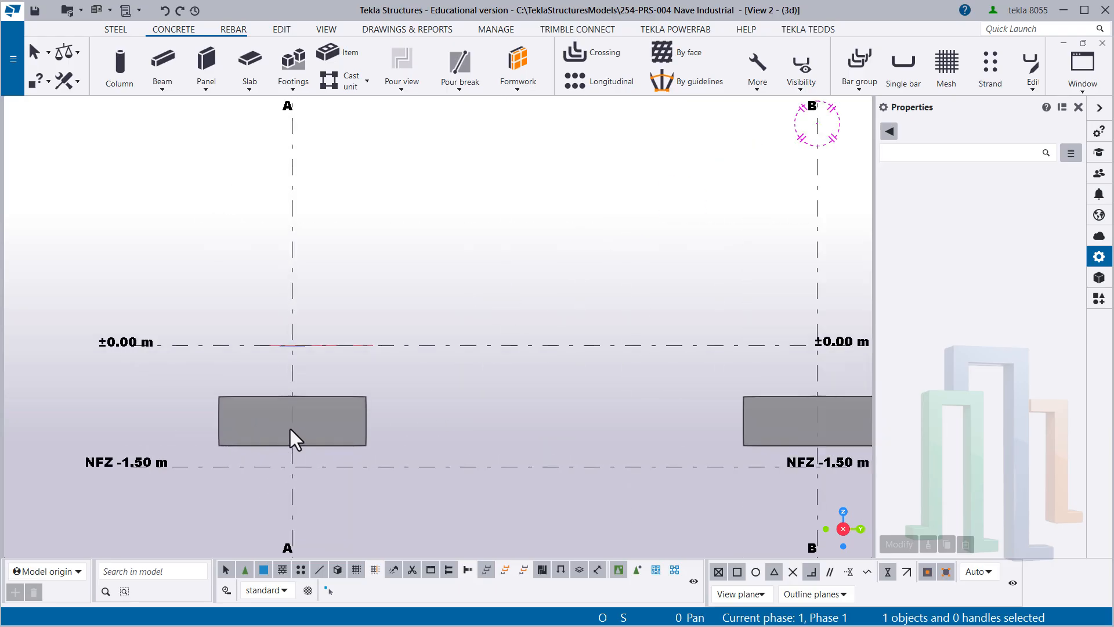
scroll(300, 419, "down", 3)
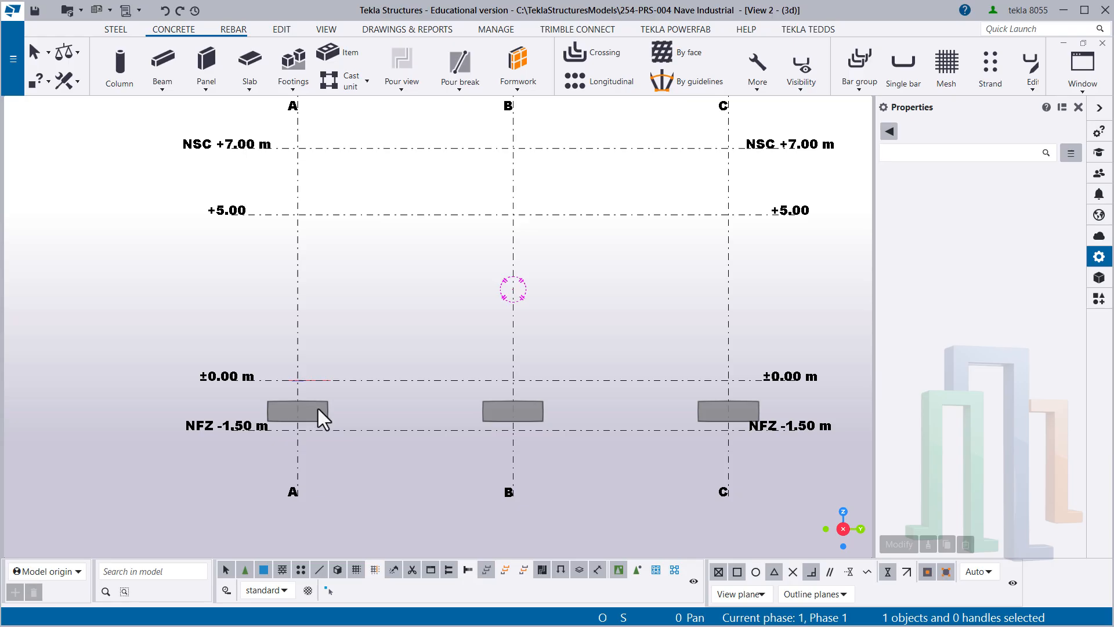
- Check the automatic rotation center switch in the settings and view the three pad footings in 3D
middle_click_drag(406, 381, 375, 378)
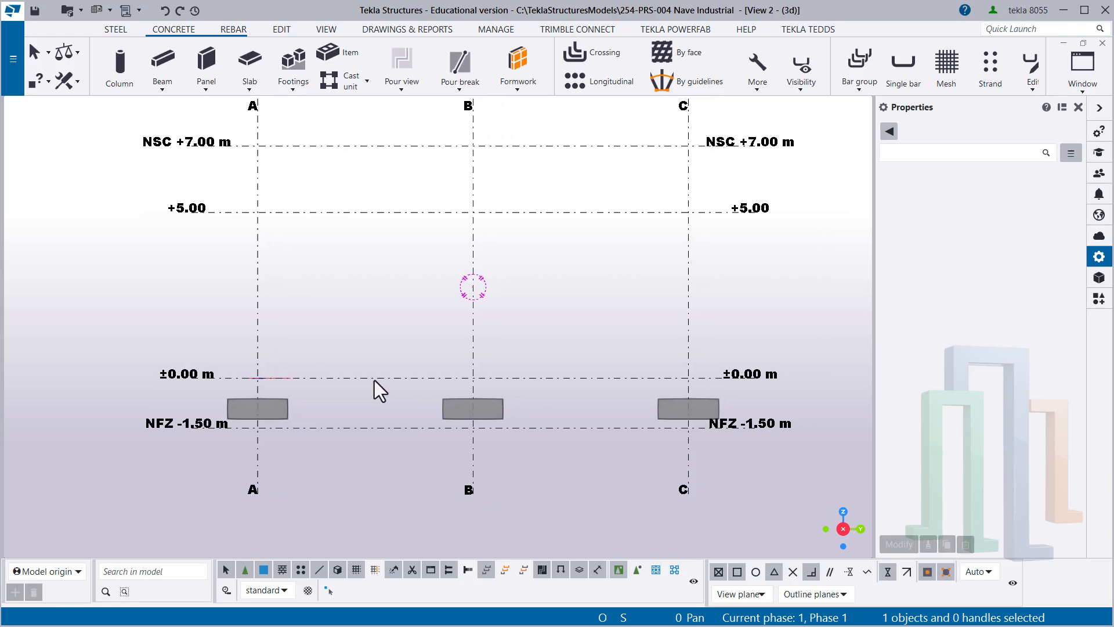
middle_click_drag(363, 374, 437, 340, "ctrl")
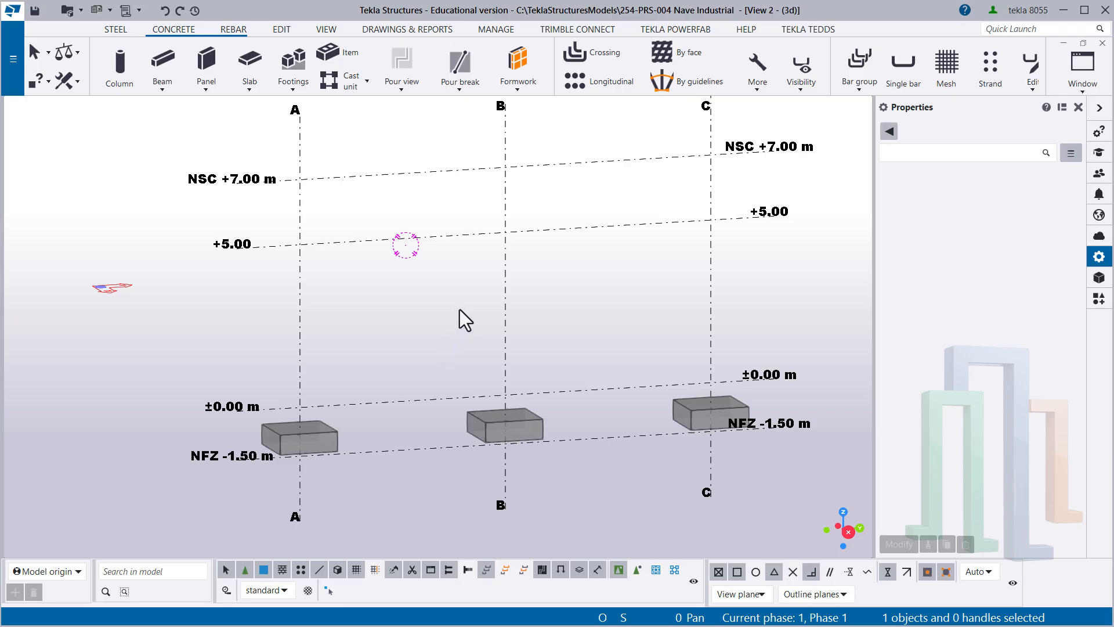
left_click(14, 61)
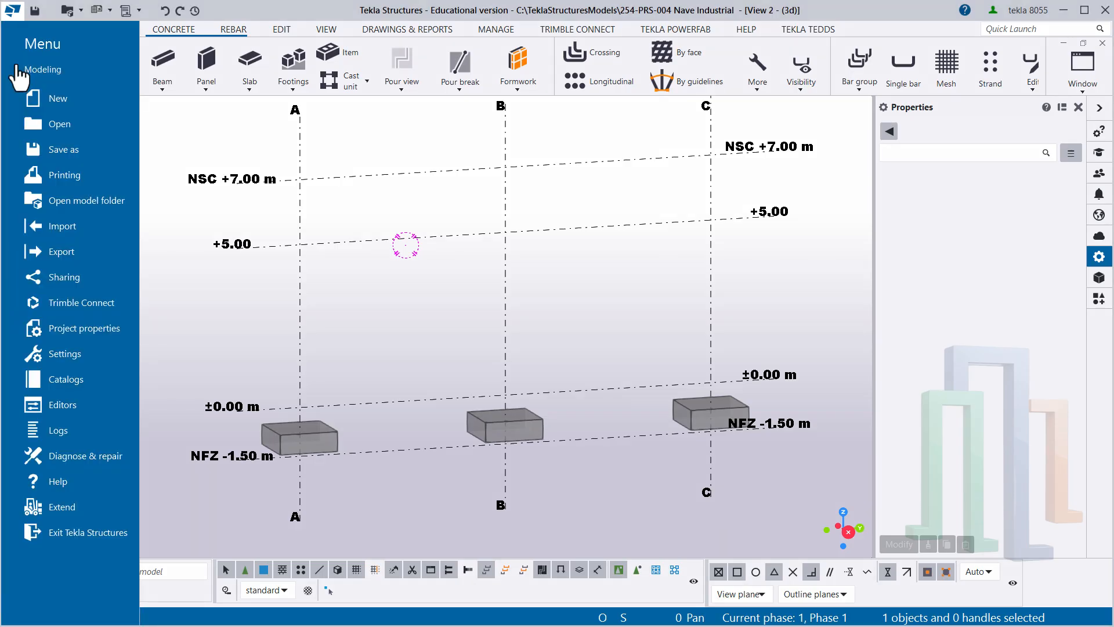
left_click(67, 353)
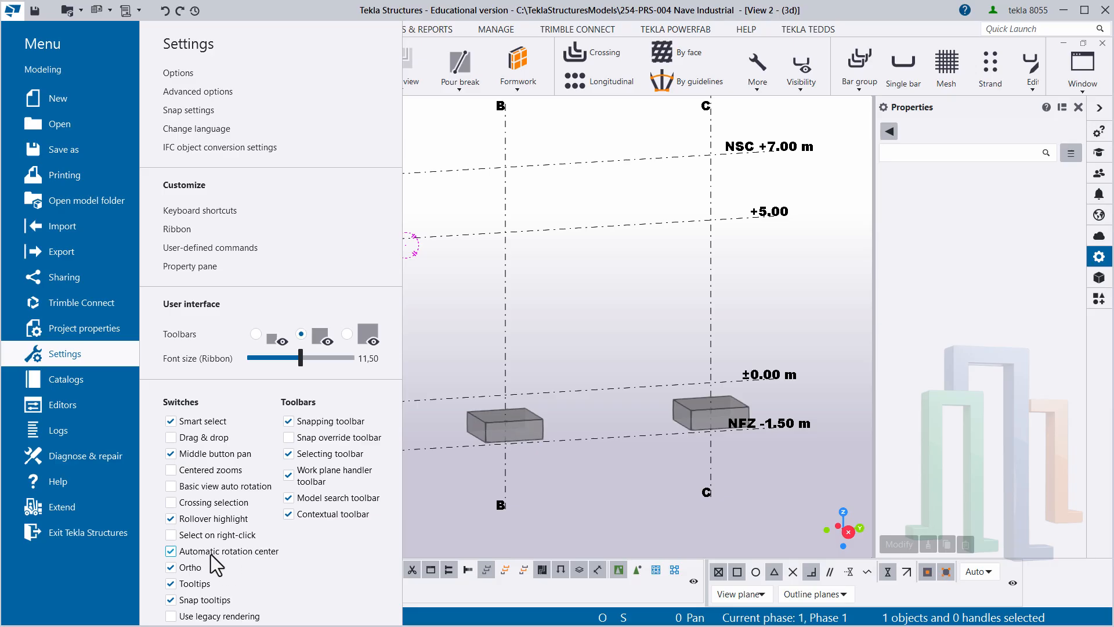
left_click(560, 328)
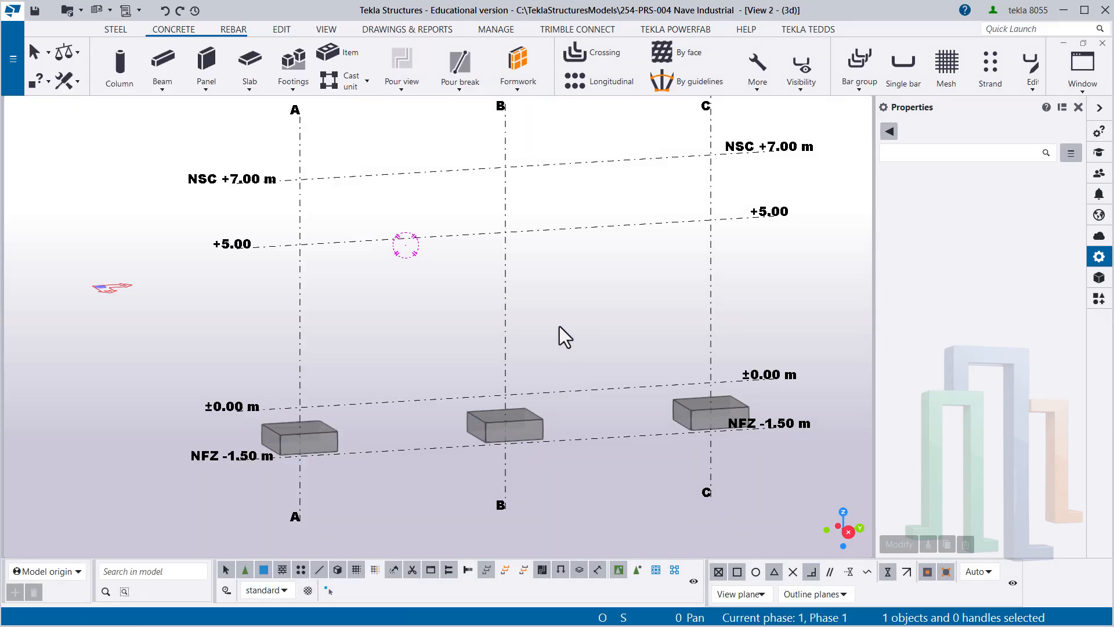
middle_click_drag(466, 307, 383, 316, "ctrl")
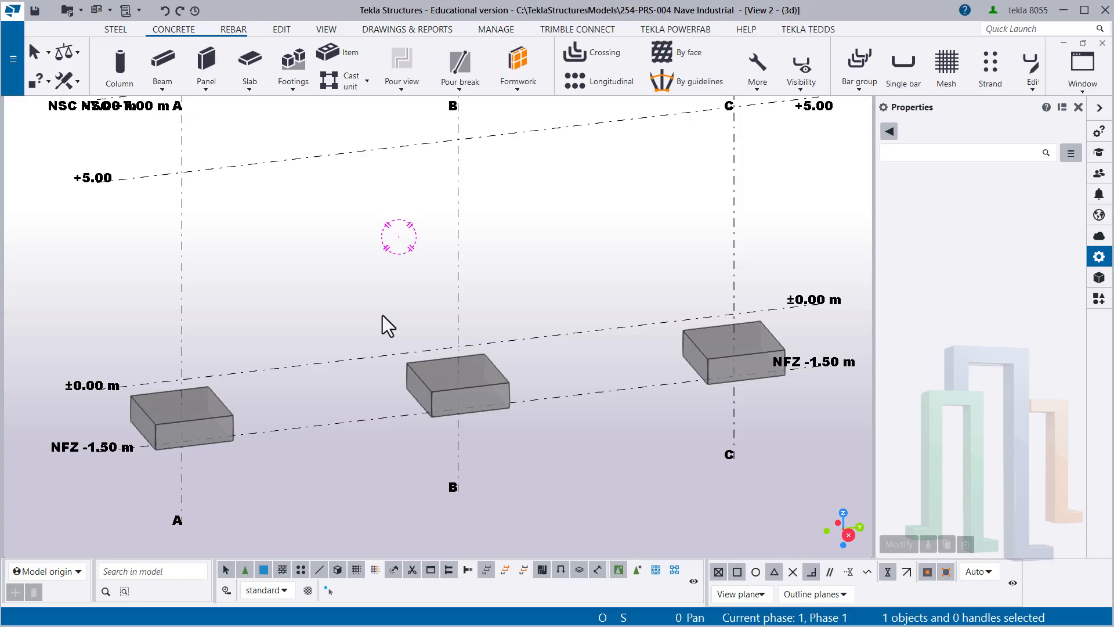
- Select the pad footing on grid line A and review its general, position and cast unit properties
left_click(224, 413)
scroll(217, 420, "up", 3)
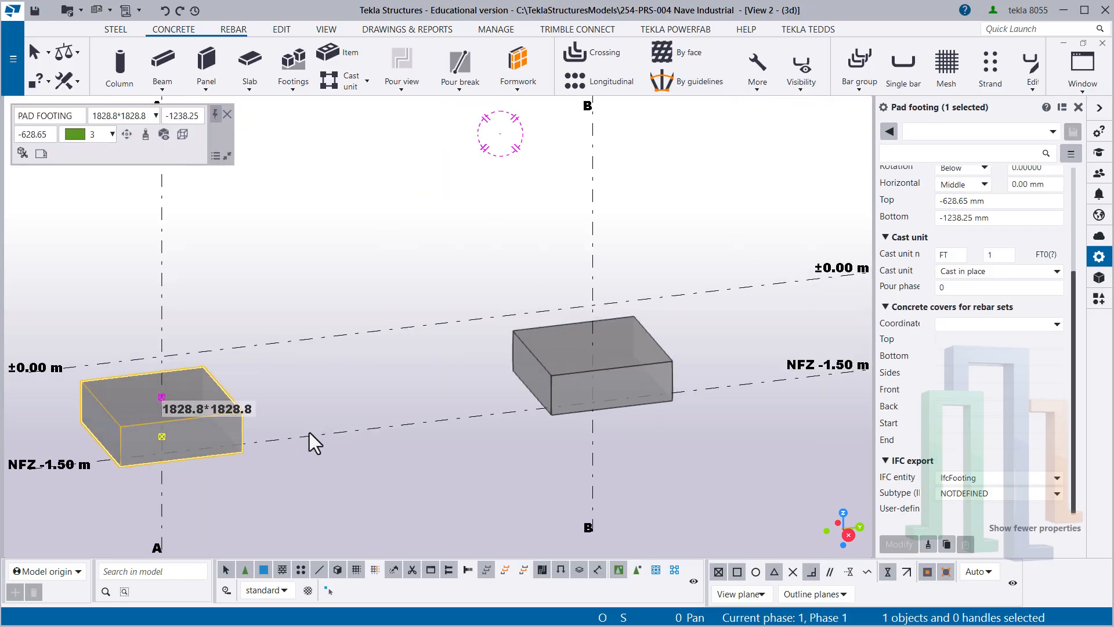
left_click_drag(248, 398, 238, 385)
scroll(270, 399, "down", 1)
middle_click_drag(286, 395, 375, 332)
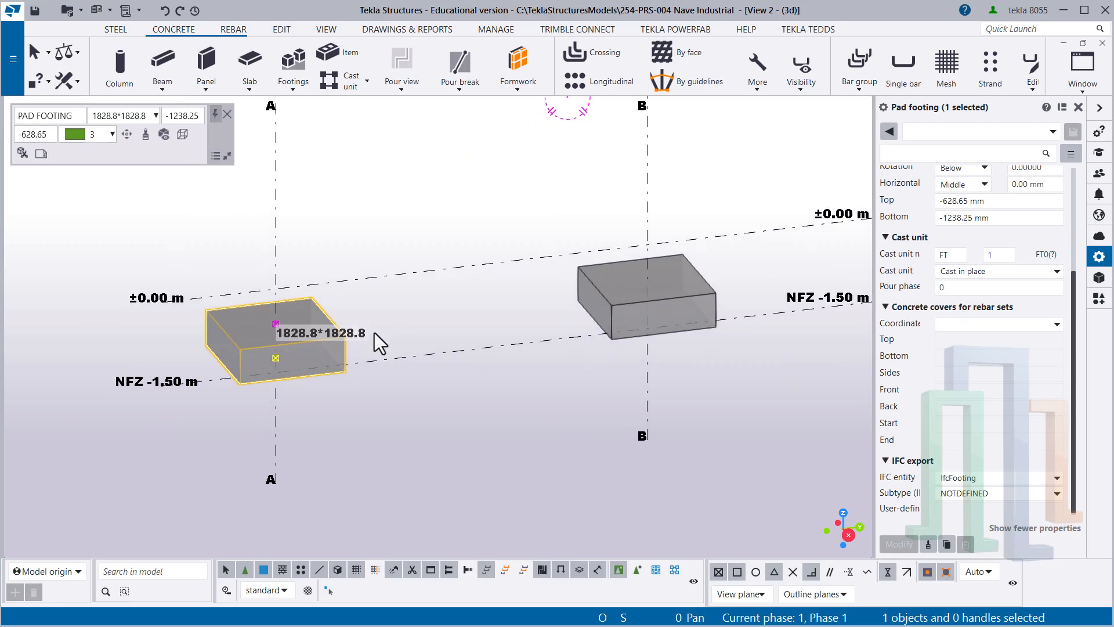
mouse_move(299, 310)
middle_mouse_down("ctrl")
mouse_move(307, 297)
mouse_move(289, 290)
mouse_move(313, 238)
mouse_move(311, 306)
middle_mouse_up("ctrl")
scroll(312, 306, "up", 1)
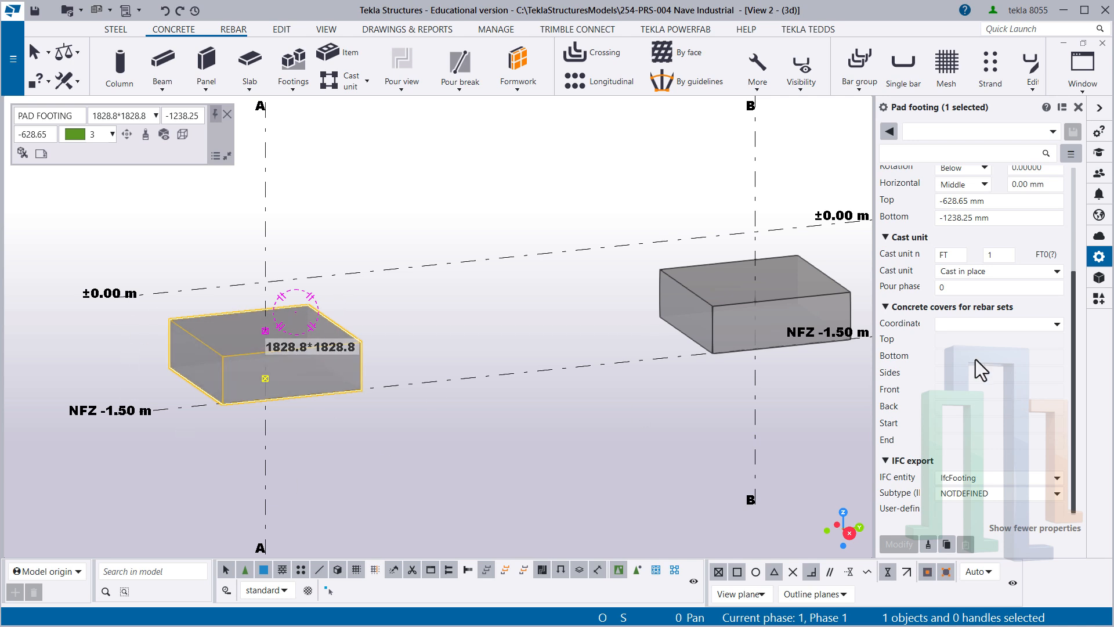
scroll(969, 400, "up", 5)
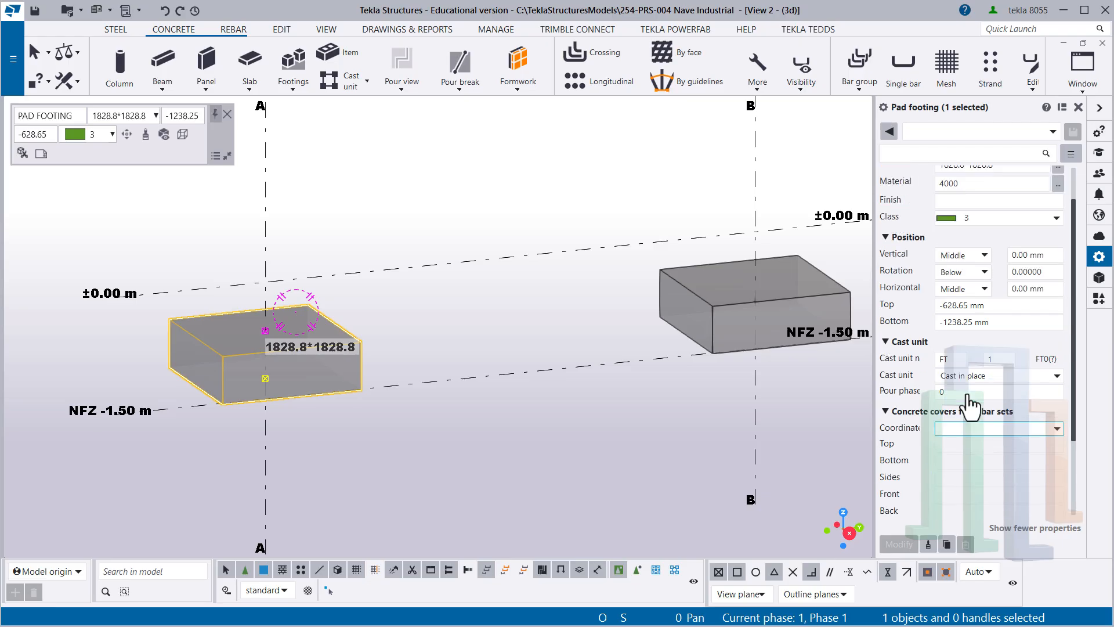
left_click(406, 355)
left_click(351, 323)
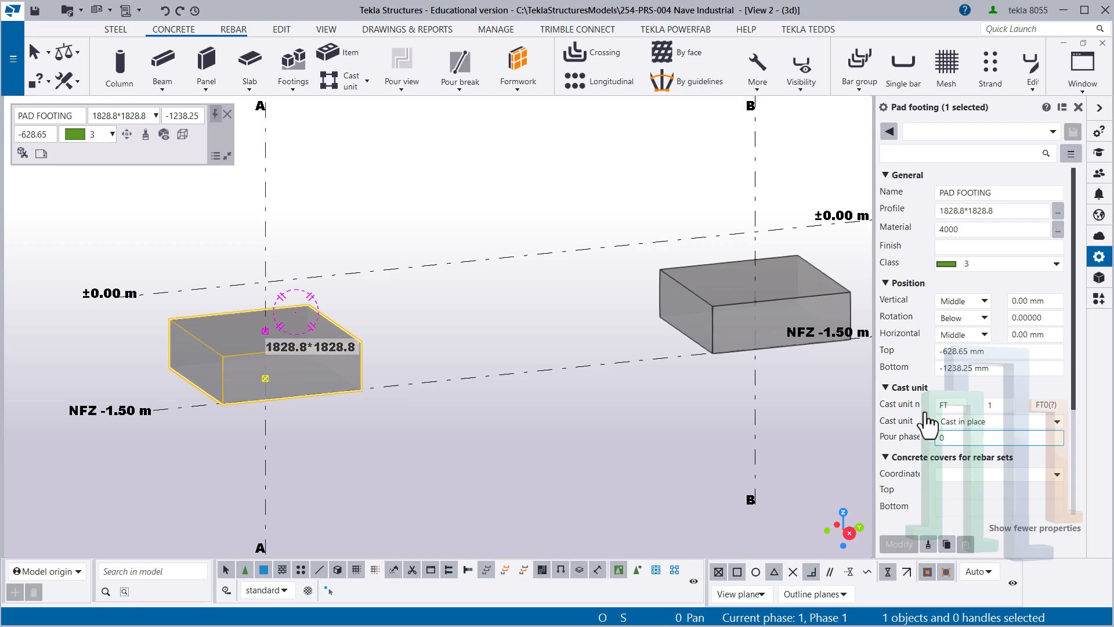
middle_click_drag(322, 349, 333, 335, "ctrl")
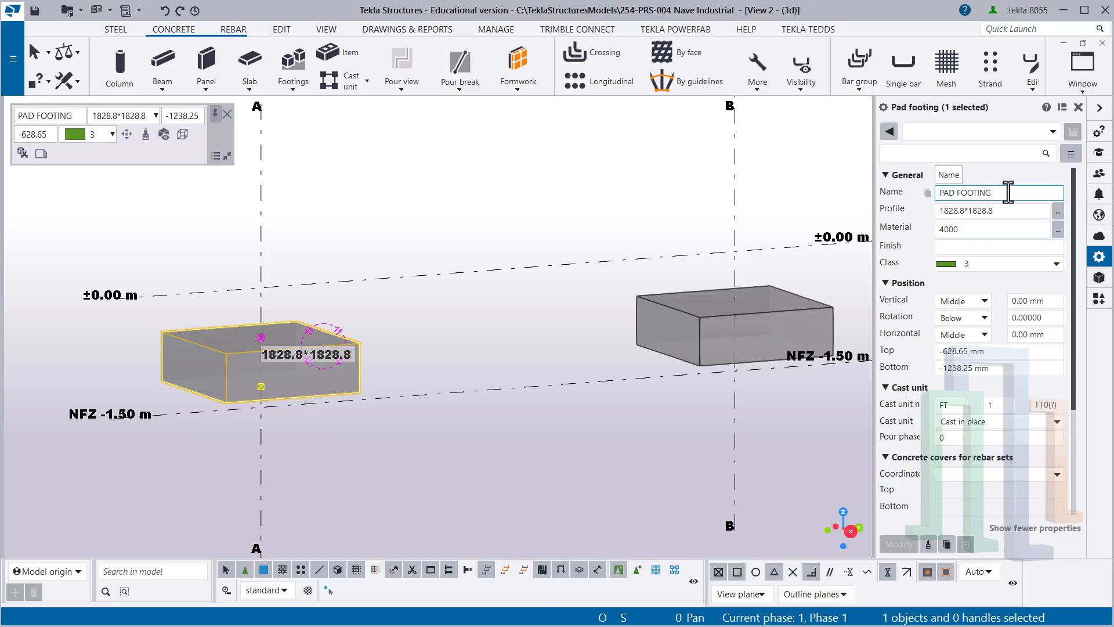
- Change the name of the selected footing to "Zapata Aislada"
left_click_drag(1008, 192, 944, 209)
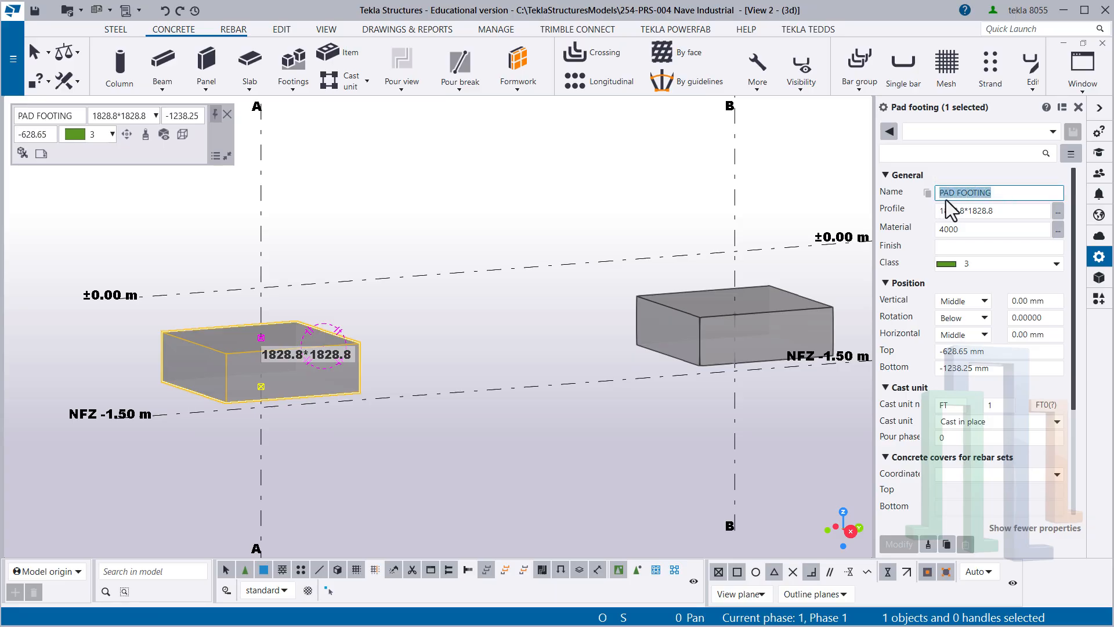
type("Za")
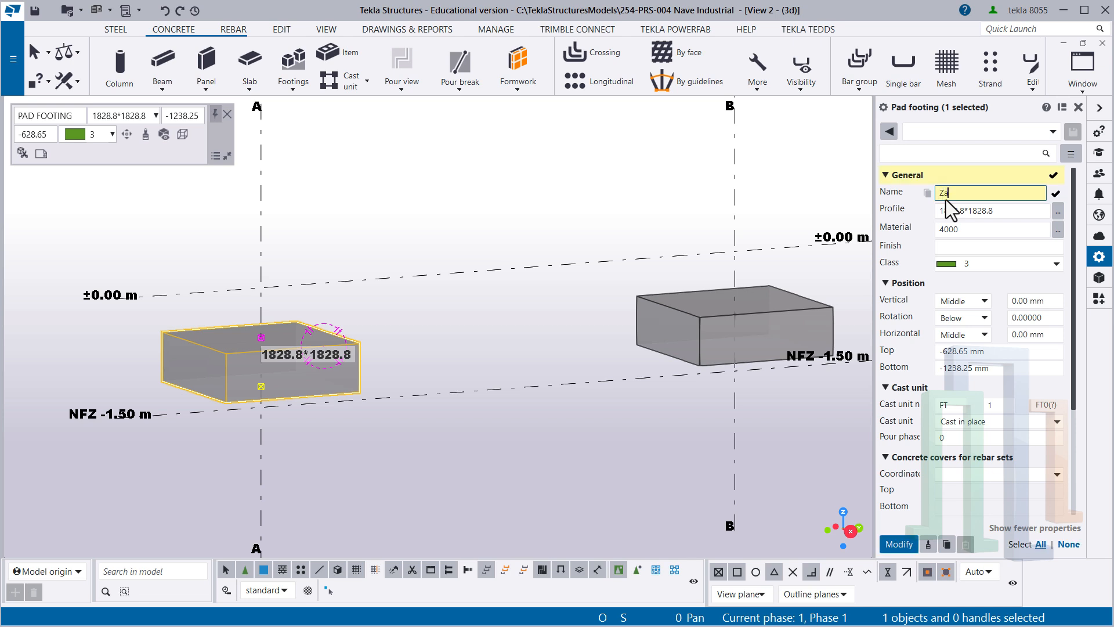
type("pata")
type(" a")
type("lS")
key("BackSpace")
key("BackSpace")
key("BackSpace")
type("lada")
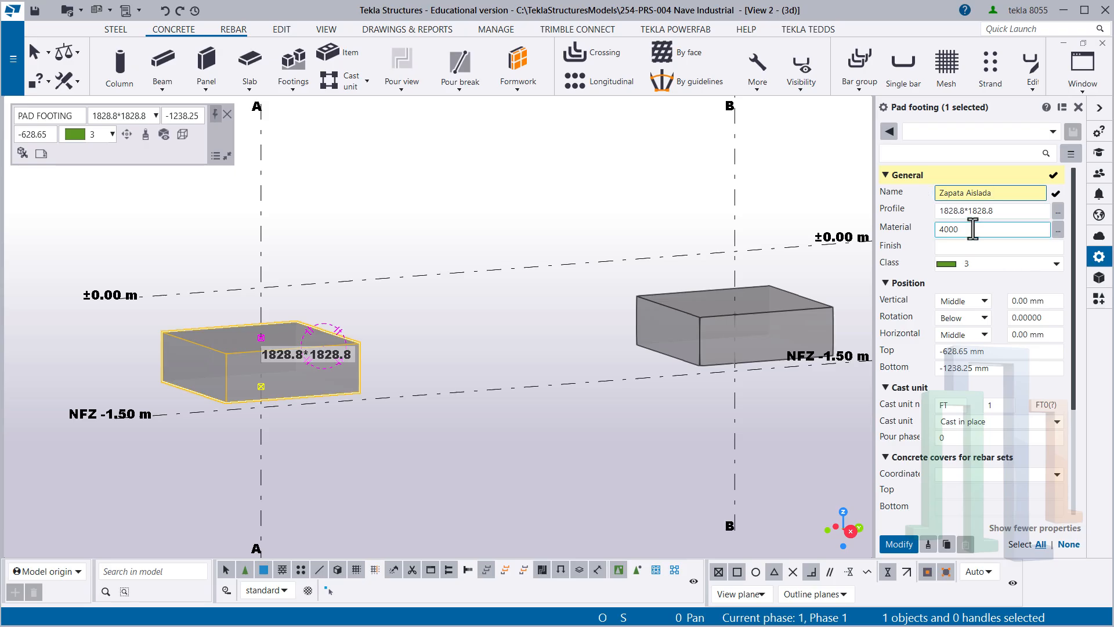
- Set the profile of the footing on grid line A to 1800*1800
left_click(997, 209)
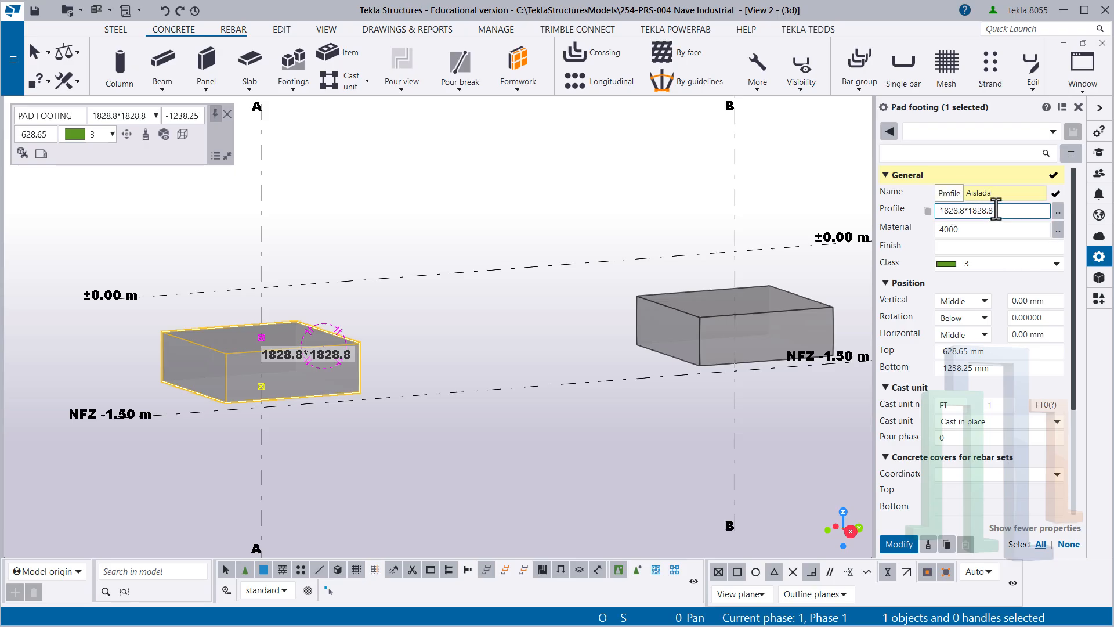
double_click(956, 211)
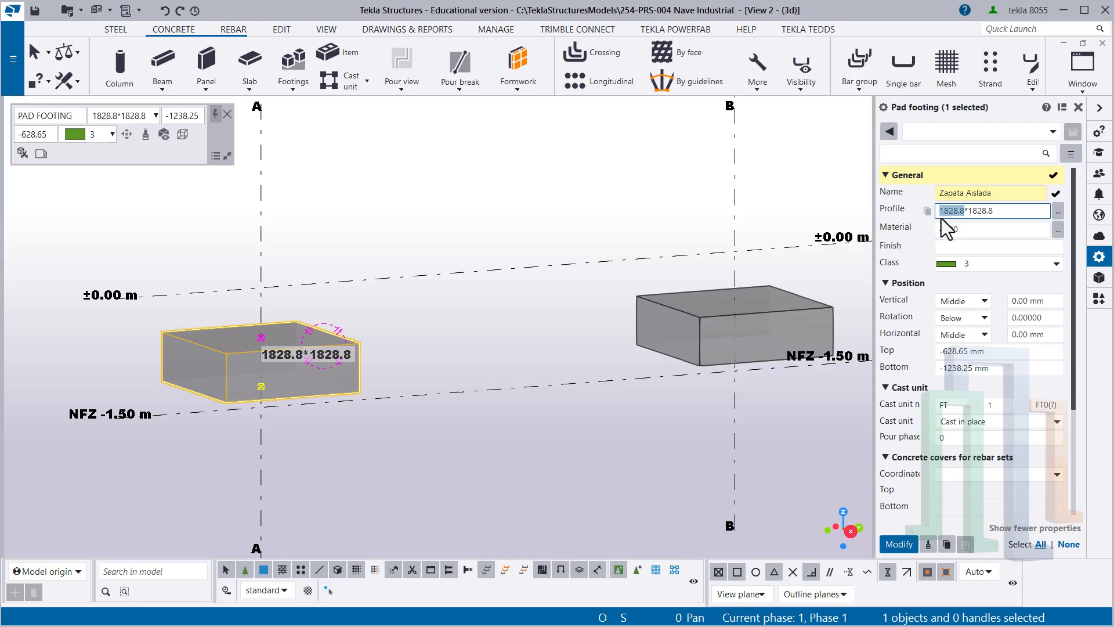
type("1800")
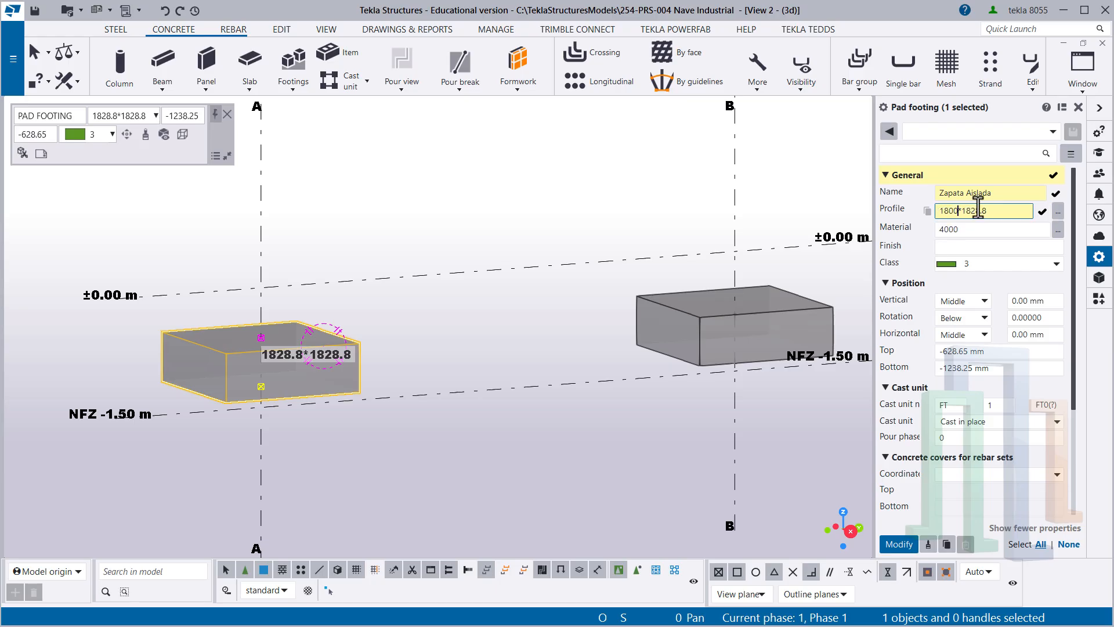
left_click_drag(961, 212, 999, 206)
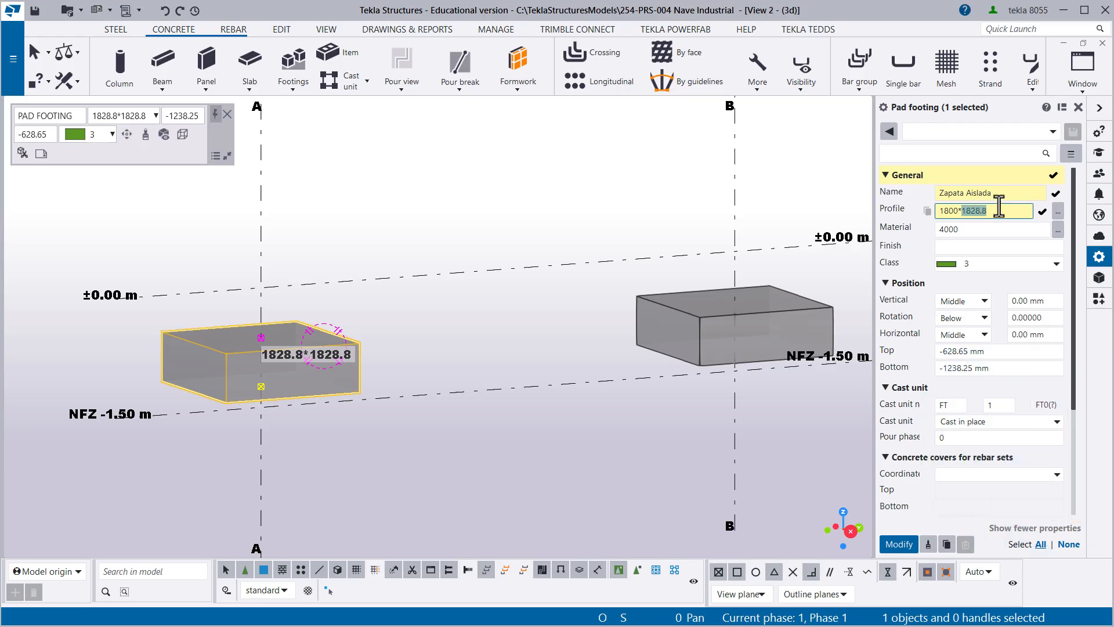
type("18")
- Set the footing's material to concrete grade C30 and its class to 2
left_click(986, 235)
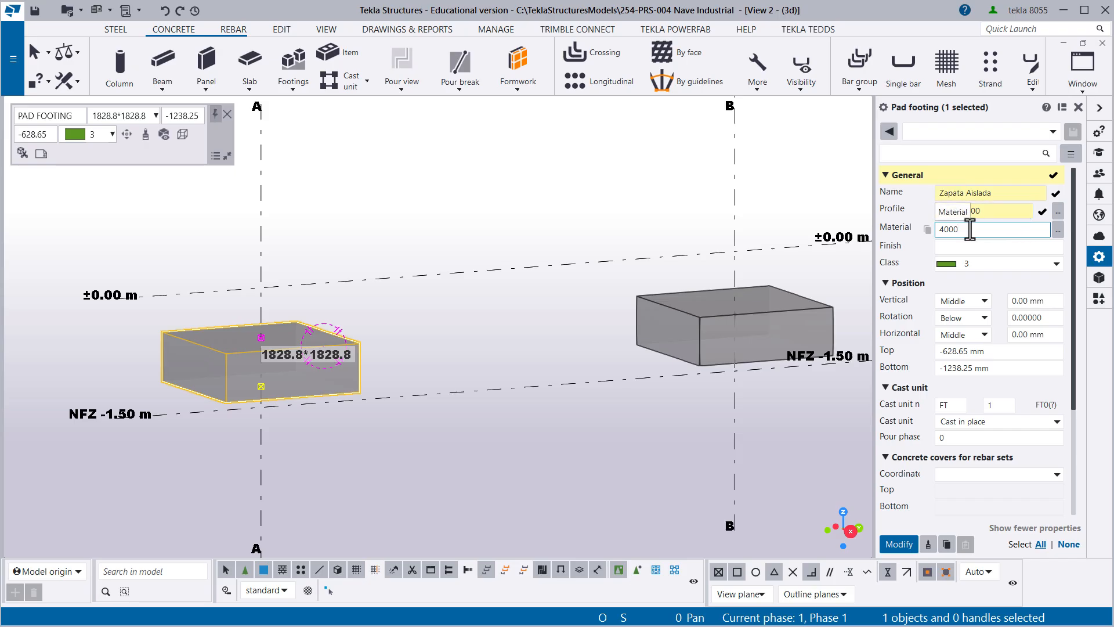
double_click(940, 232)
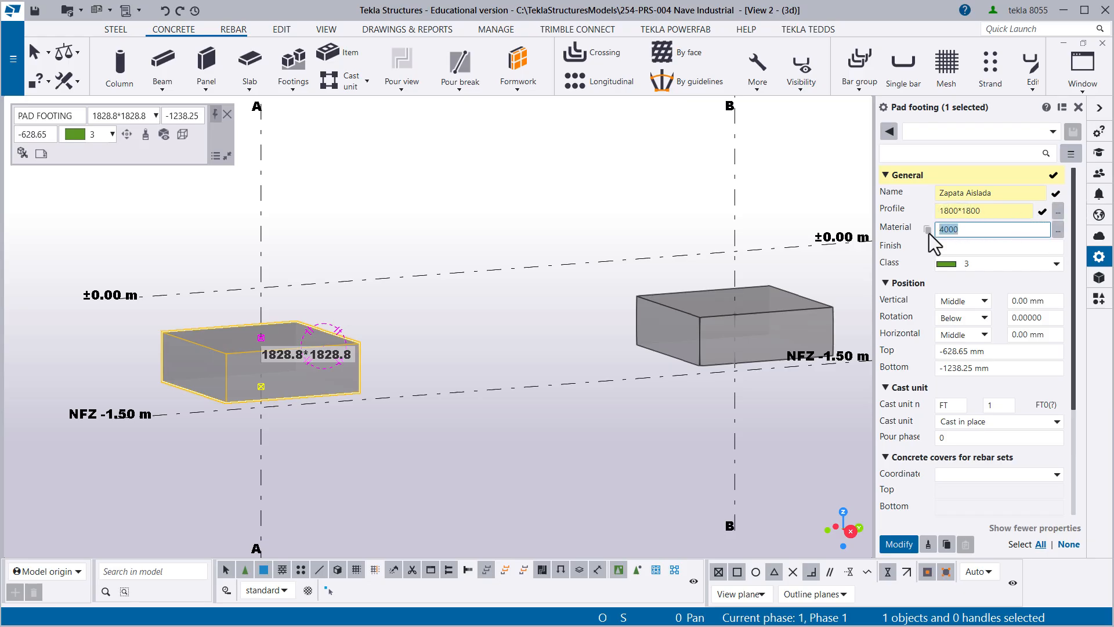
left_click(1057, 234)
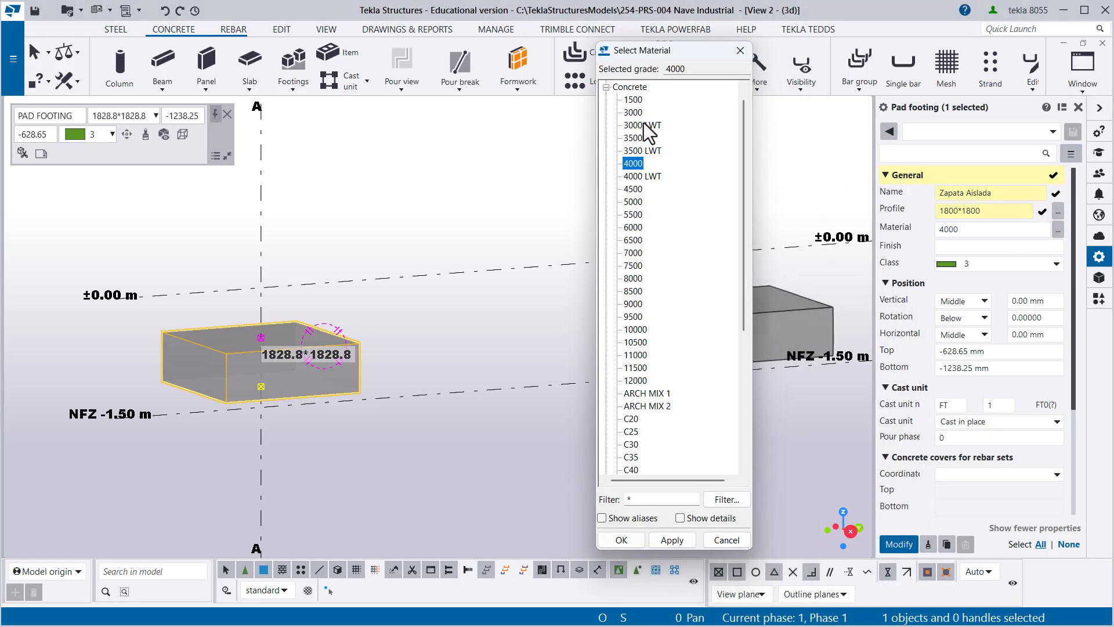
scroll(660, 287, "down", 2)
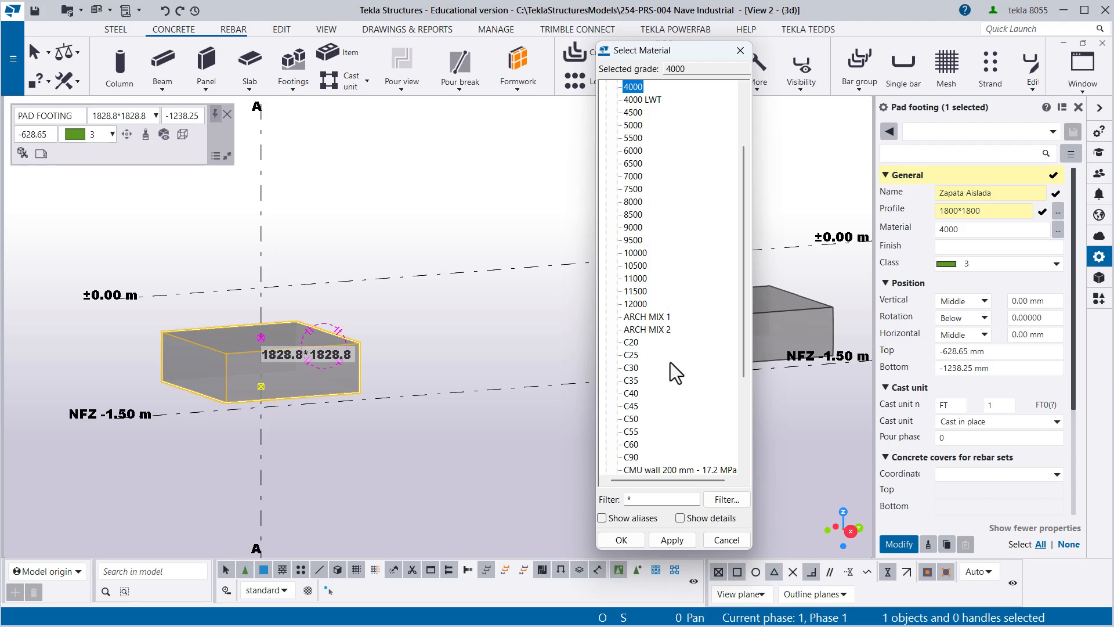
left_click(629, 369)
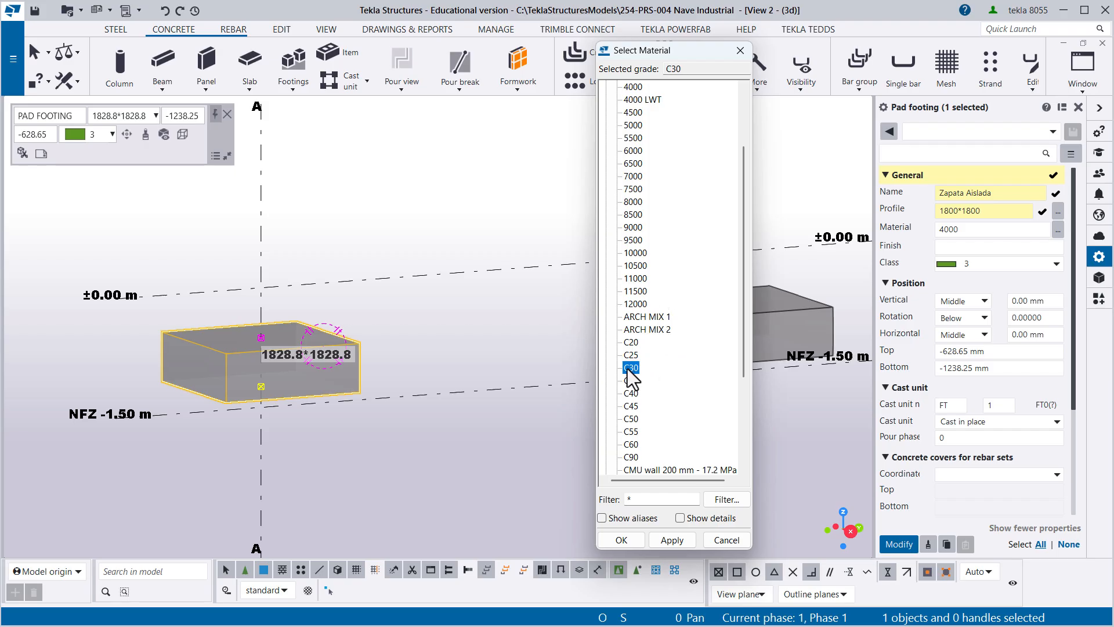
double_click(631, 368)
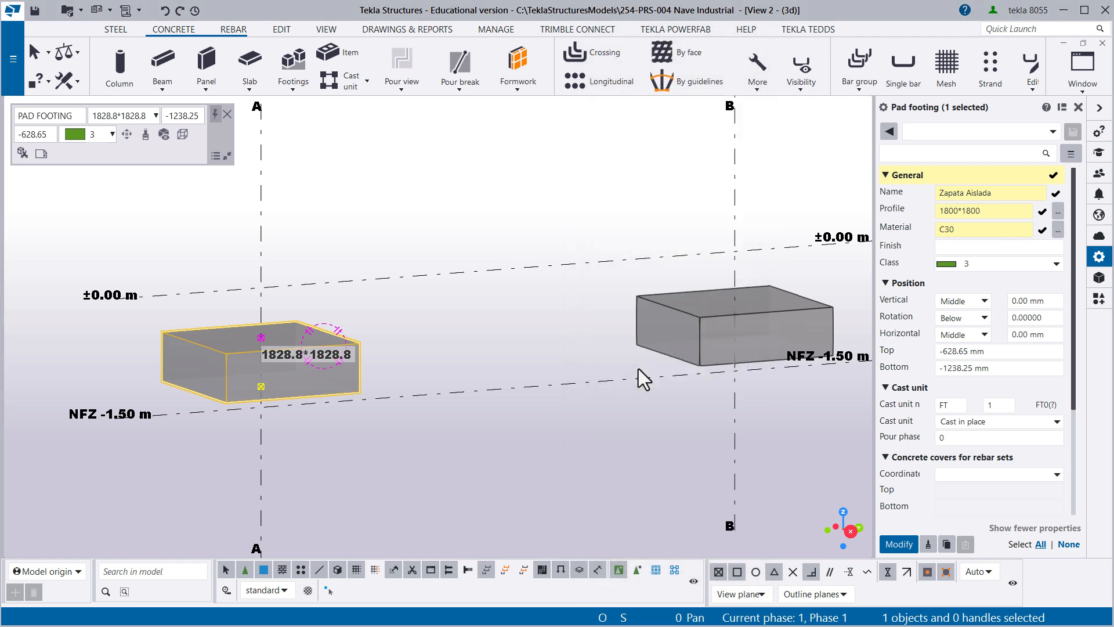
left_click(946, 264)
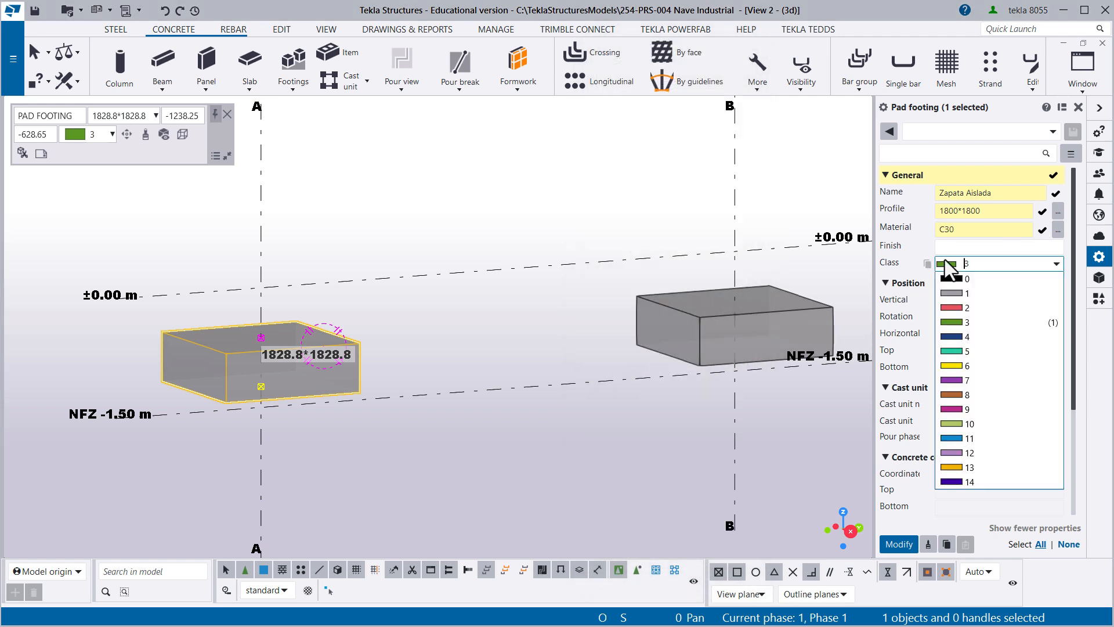
left_click(955, 310)
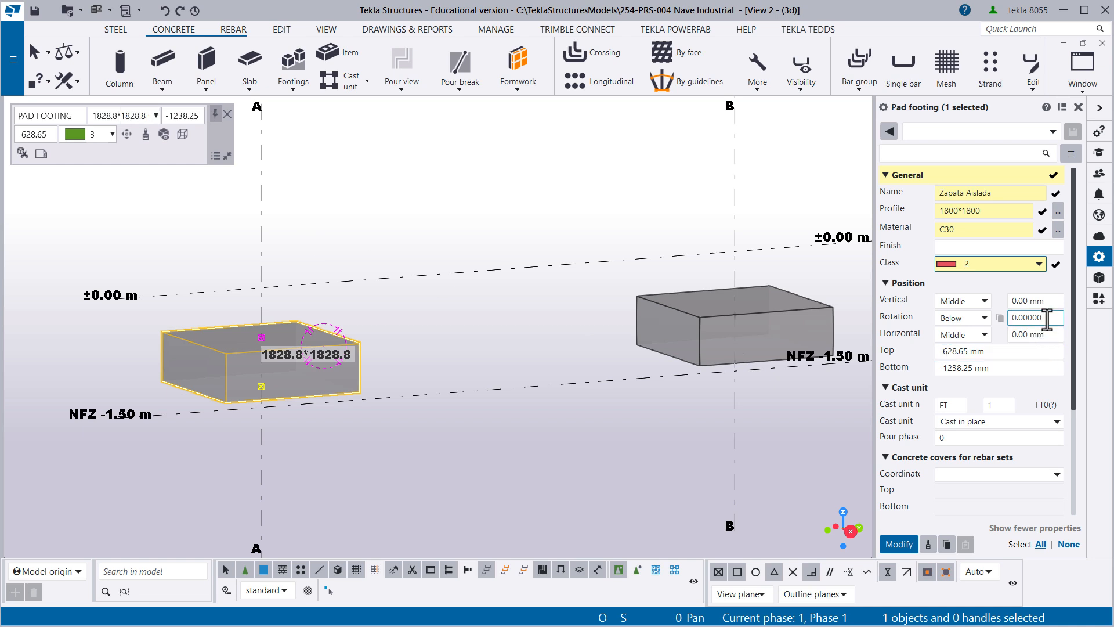
- Set the footing's bottom level to -1500 mm and its top level to -1000 mm
left_click_drag(1047, 319, 1001, 305)
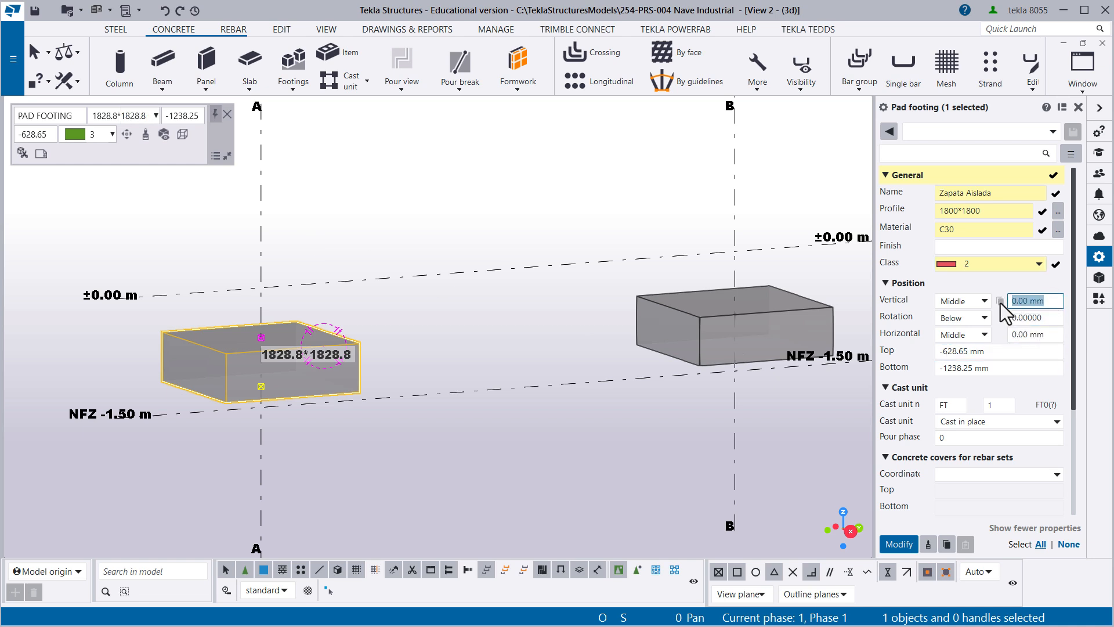
left_click(1030, 317)
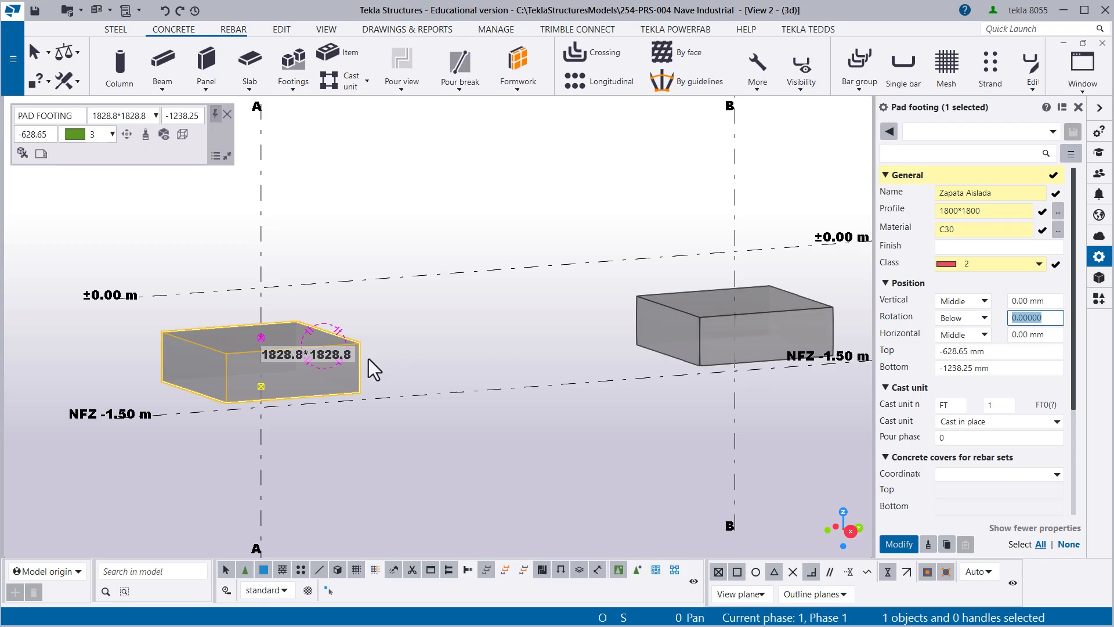
scroll(238, 360, "up", 1)
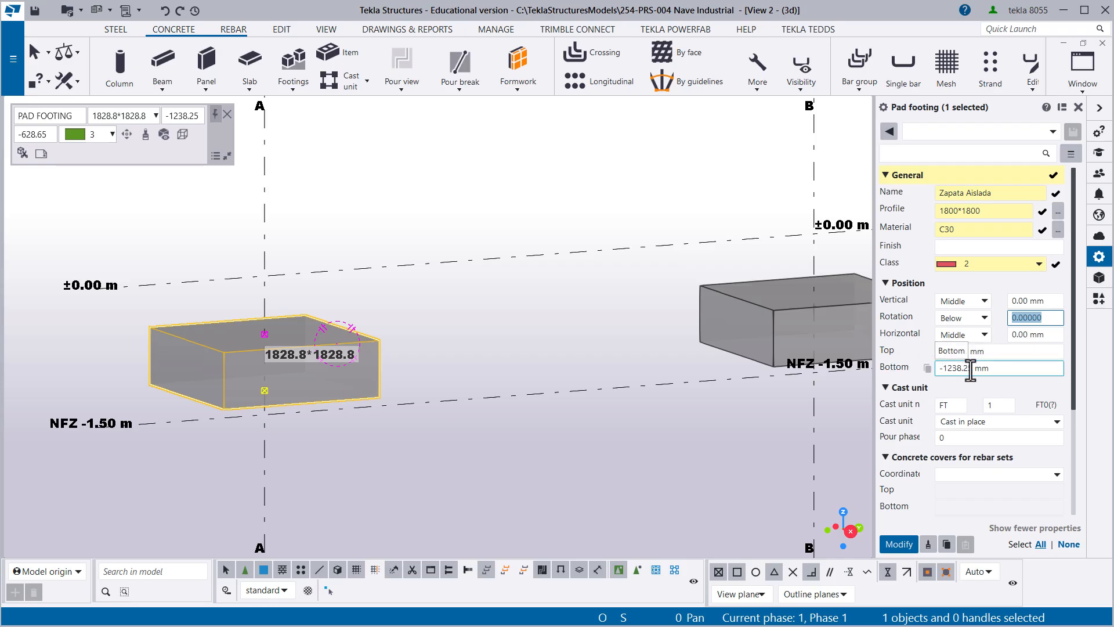
left_click_drag(972, 369, 941, 369)
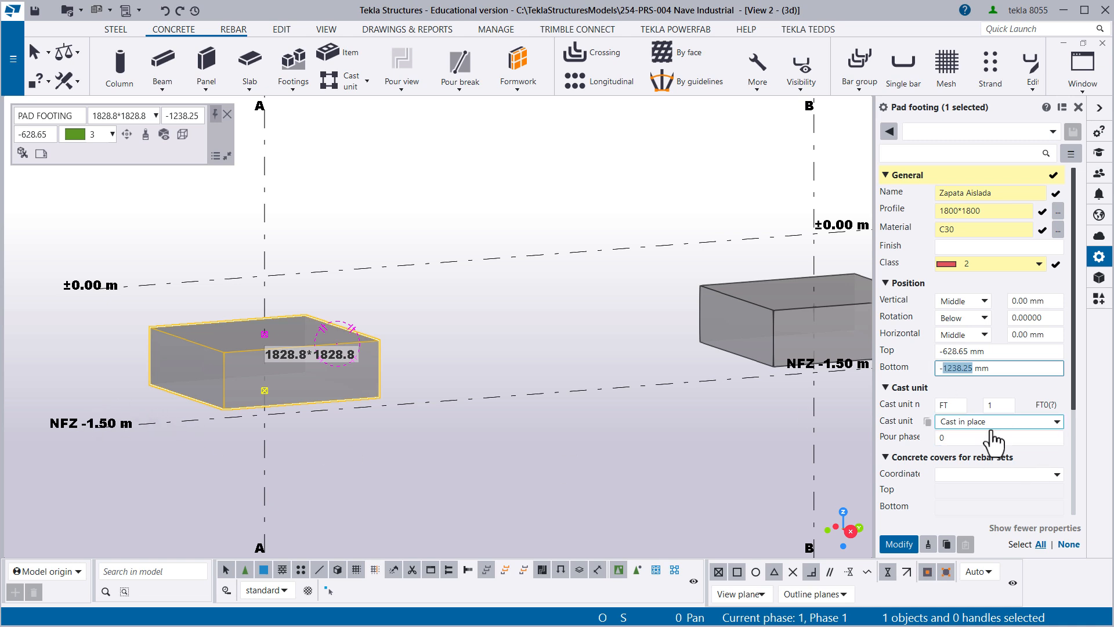
type("-15")
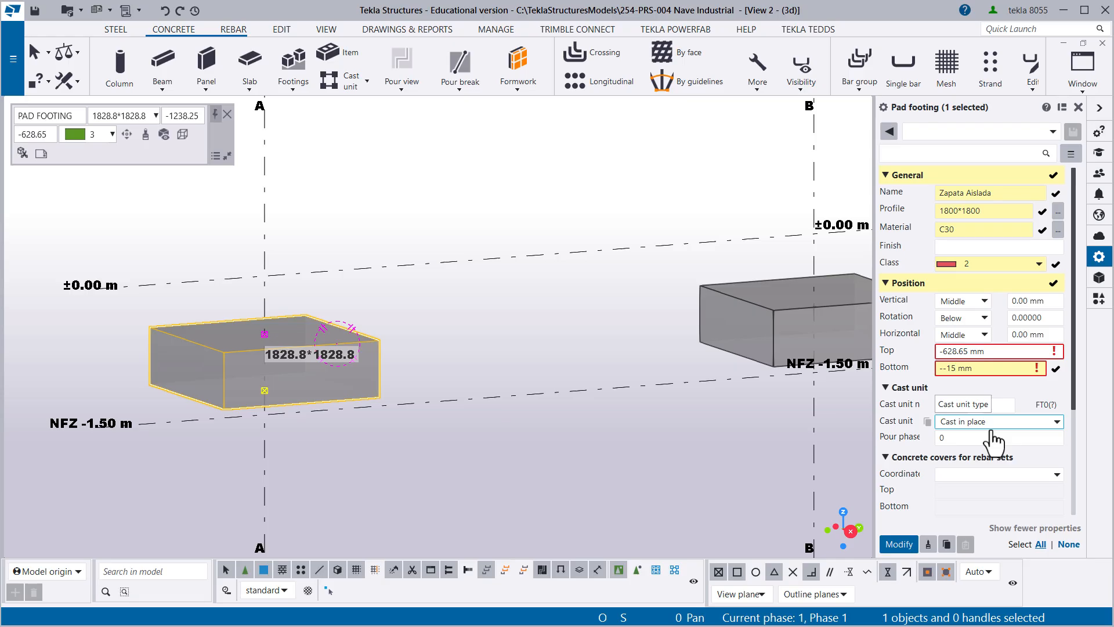
key("BackSpace")
key("BackSpace")
key("BackSpace")
type("1500")
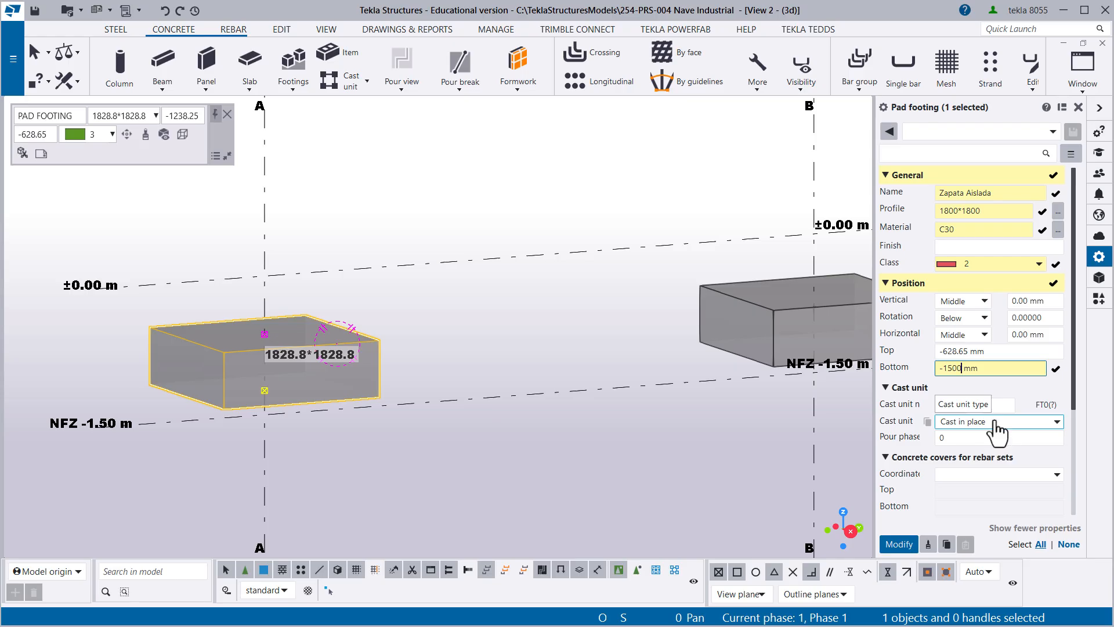
left_click_drag(968, 351, 952, 352)
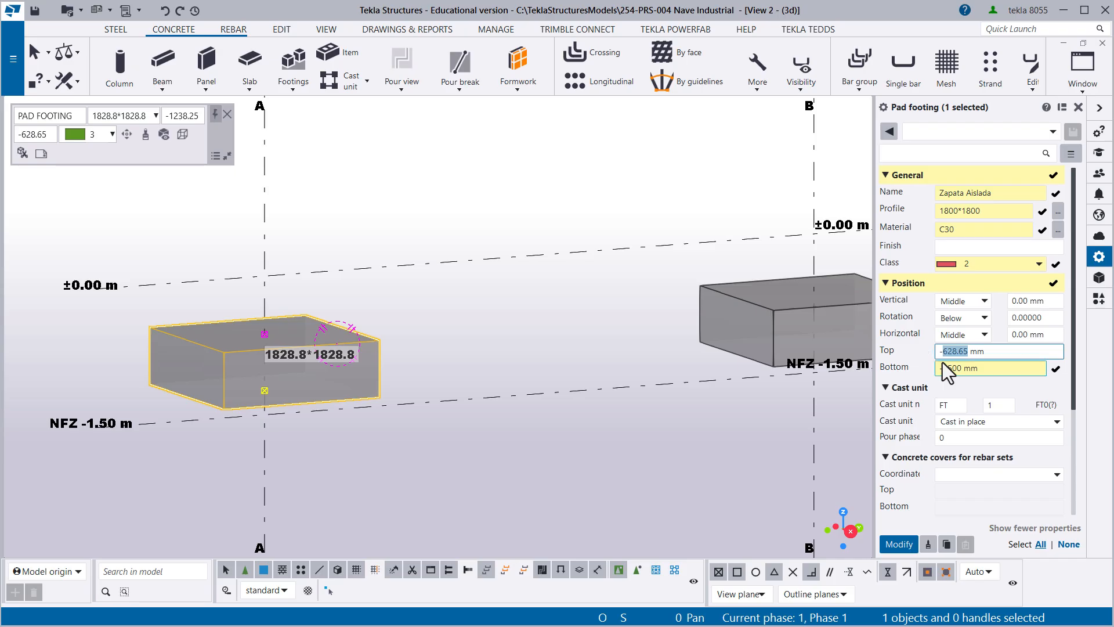
type("1000")
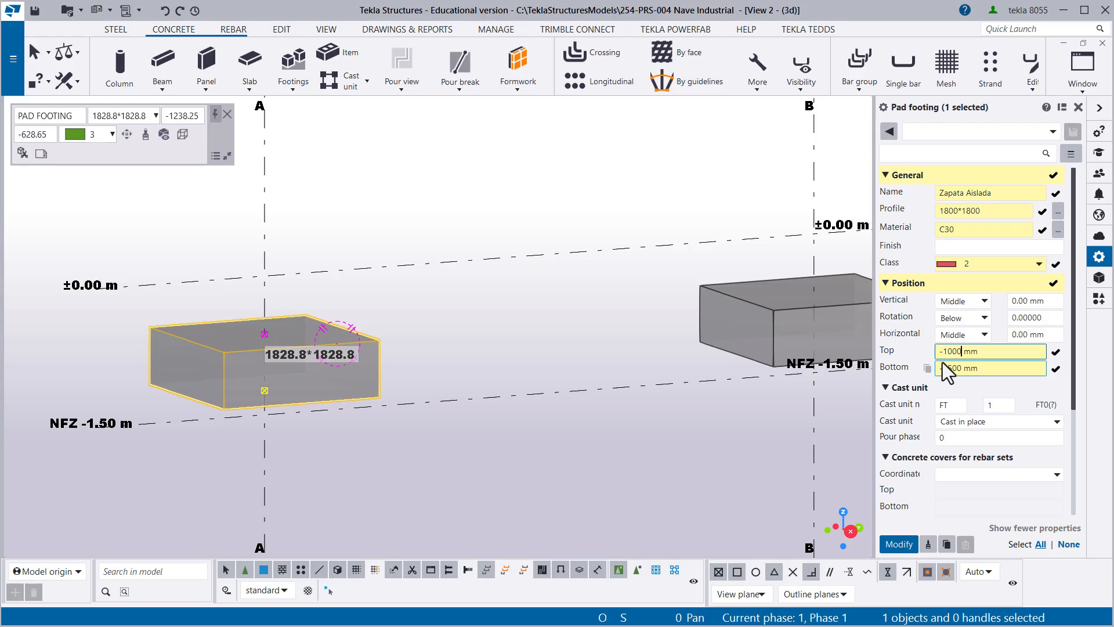
- Apply the pending name, profile, material, class and level changes to the footing on grid line A
left_click(903, 553)
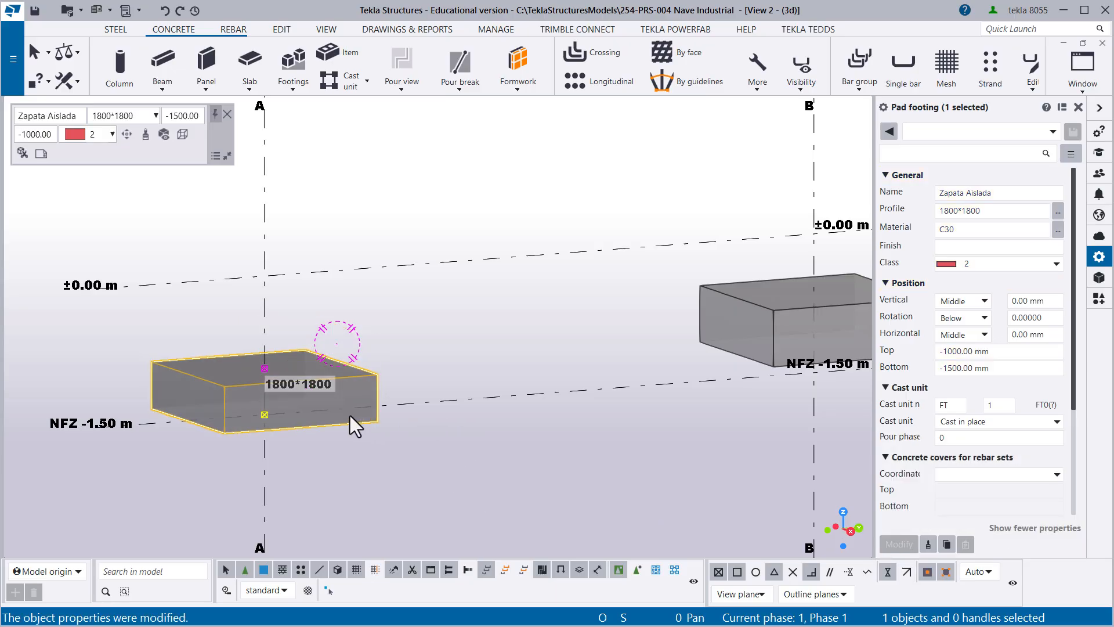
middle_click_drag(350, 415, 412, 367, "ctrl")
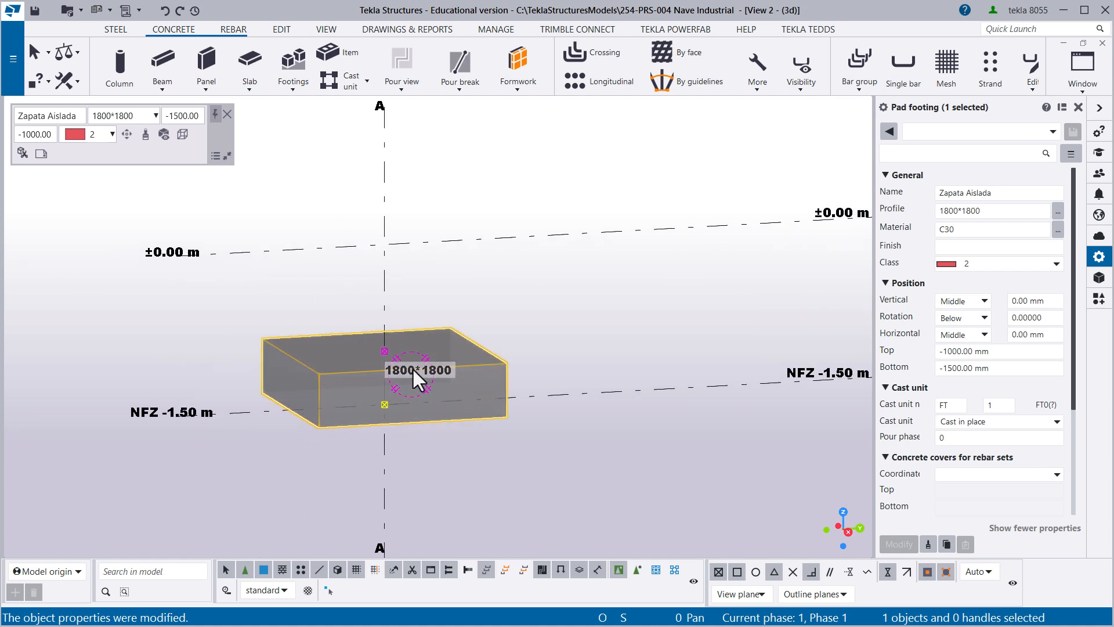
left_click(538, 291)
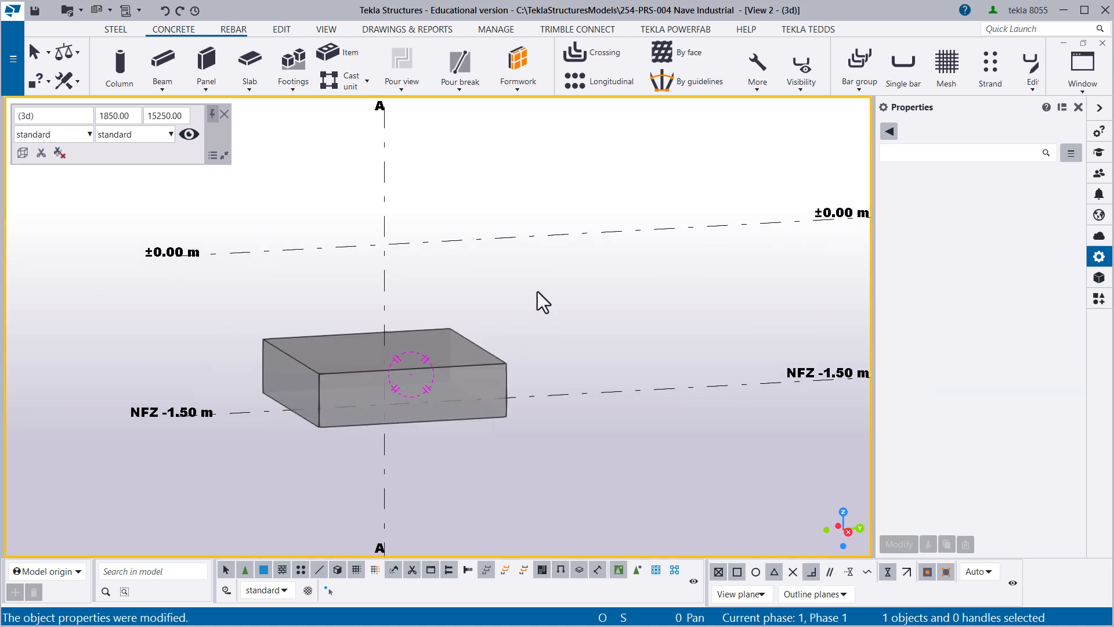
left_click(459, 360)
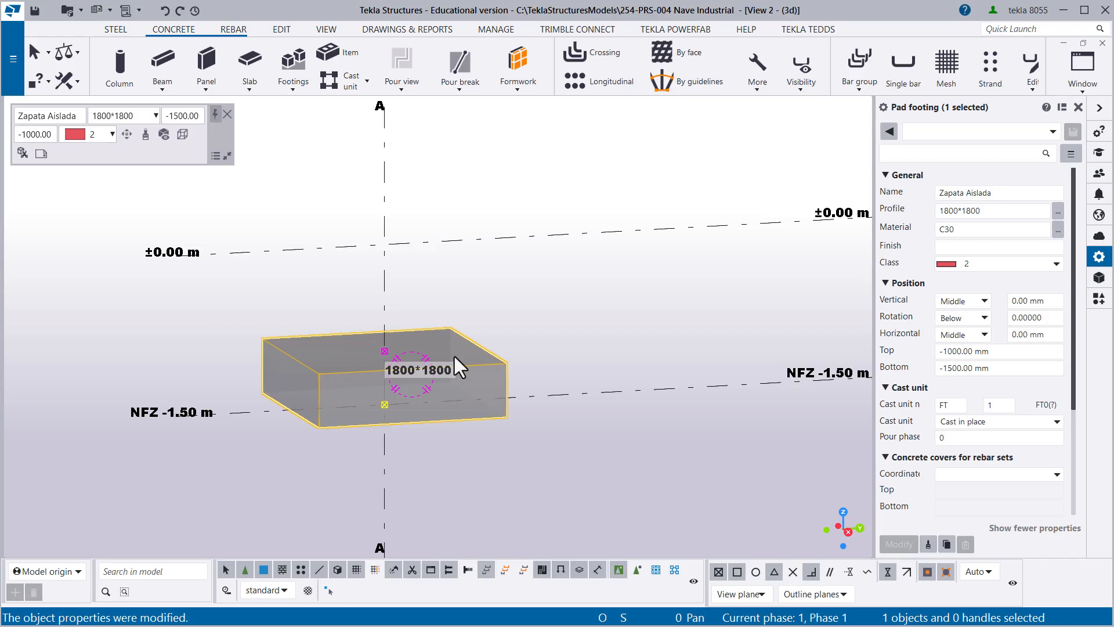
left_click_drag(532, 314, 467, 361)
left_click_drag(463, 336, 445, 348)
left_click_drag(496, 303, 452, 357)
- Try class 3 on the footing on grid line A, then reset its class to 2
left_click(955, 269)
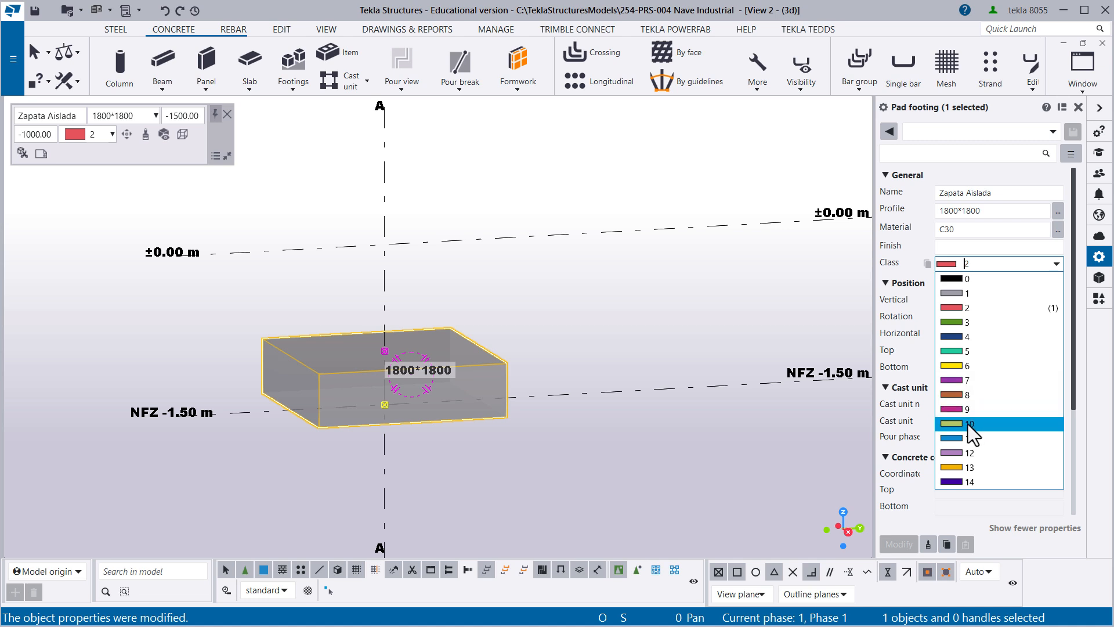
left_click(953, 309)
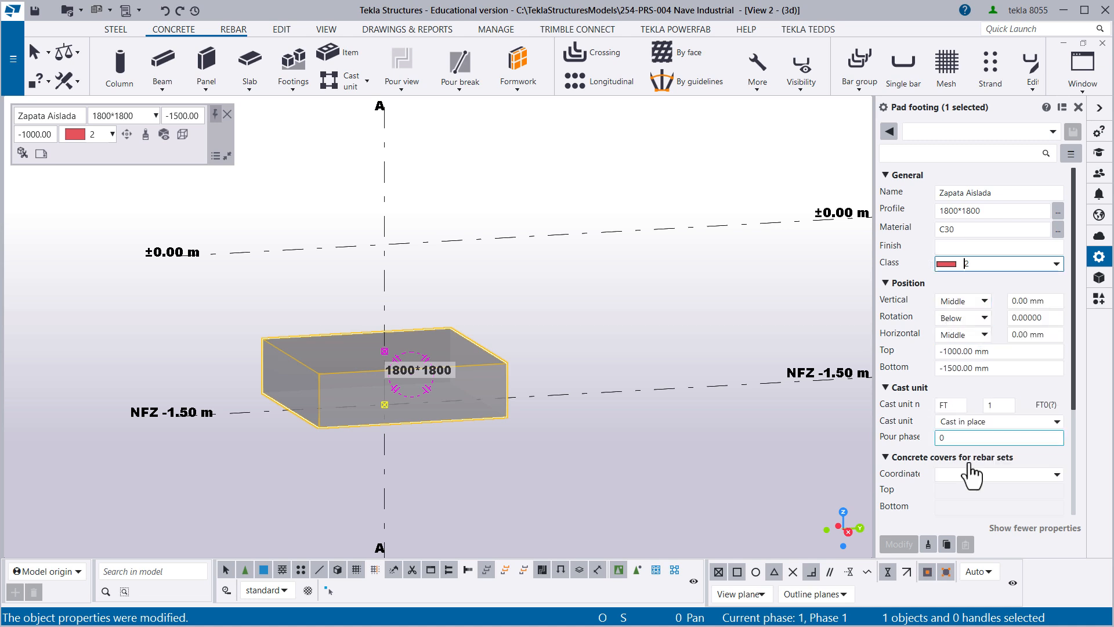
left_click(994, 264)
left_click(972, 323)
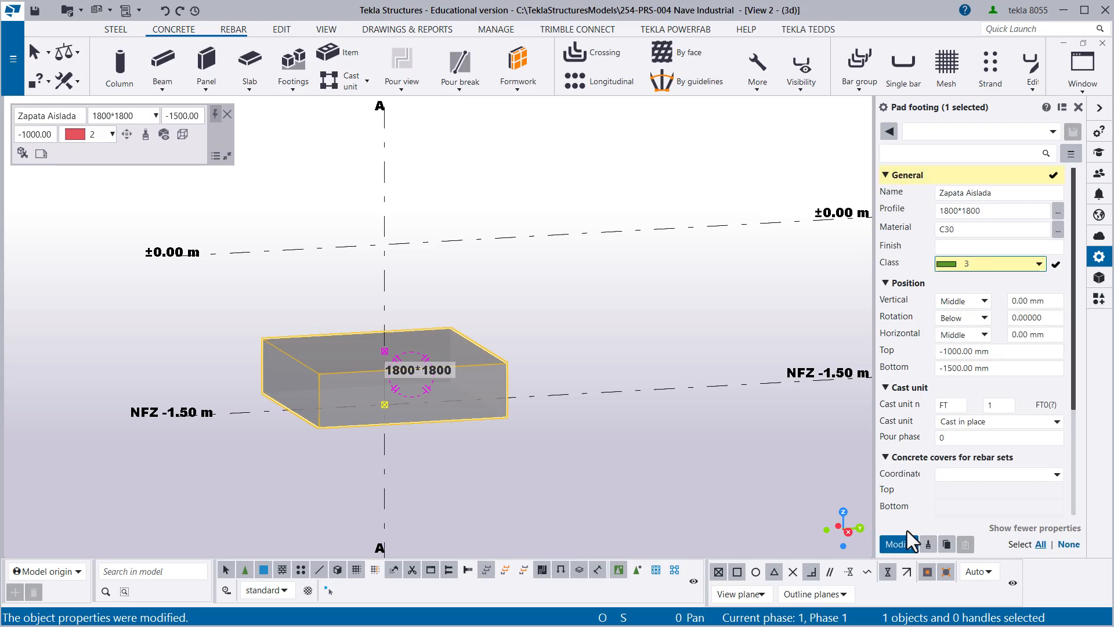
left_click(898, 545)
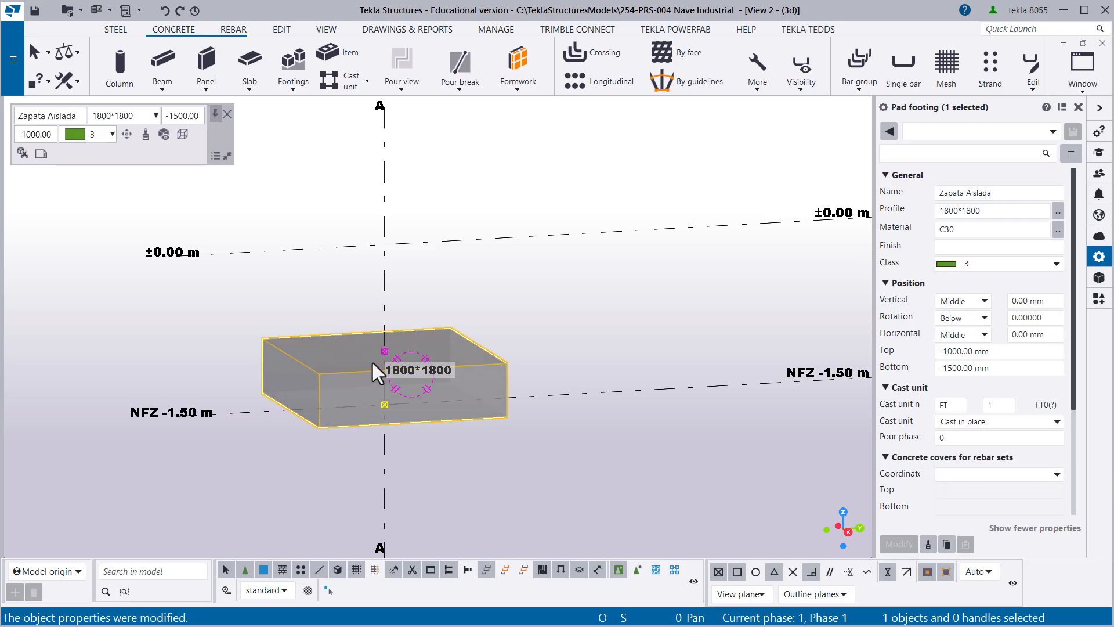
left_click(998, 263)
left_click(960, 307)
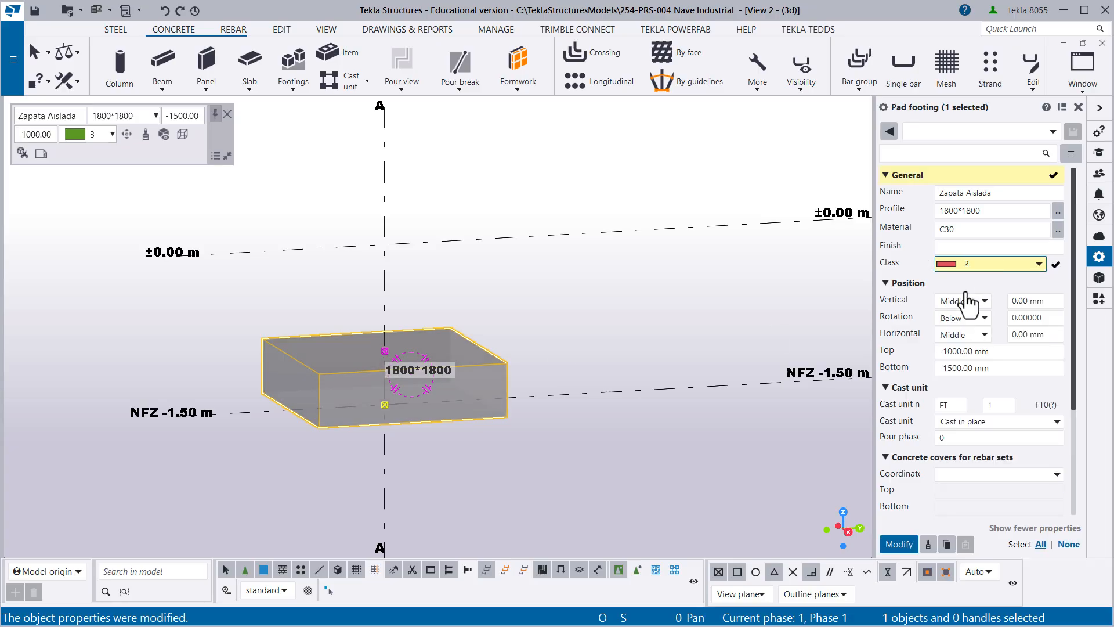
- Set the prefix of the footing's cast unit numbering to Z
left_click(946, 405)
double_click(946, 405)
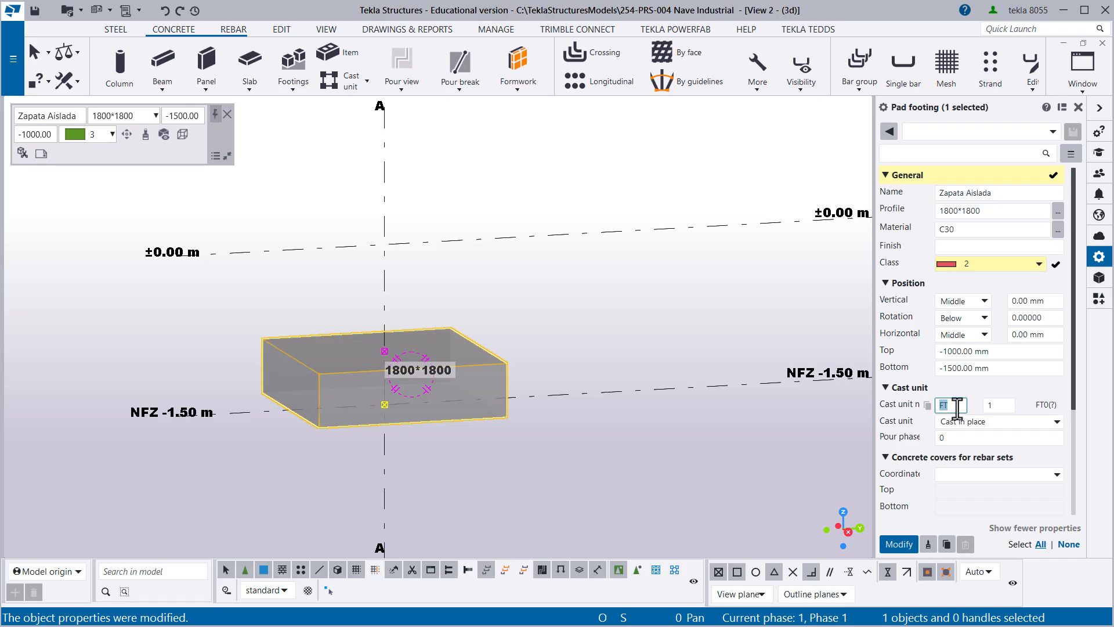
type("Z")
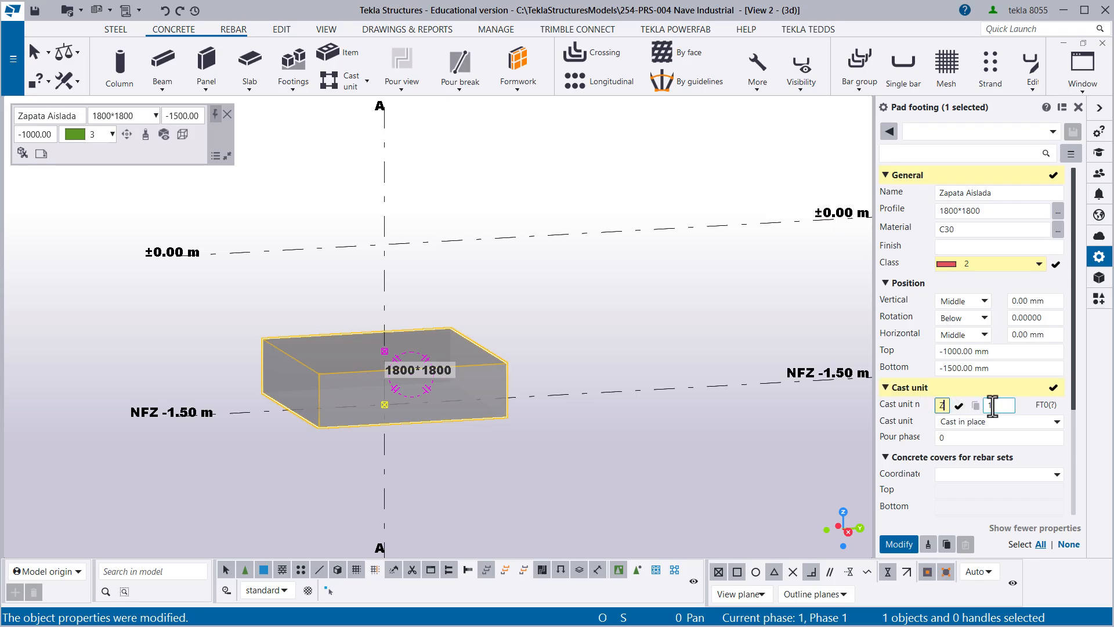
left_click_drag(1008, 406, 989, 406)
- Try the Precast cast unit type on the footing and return it to Cast in place
left_click(993, 422)
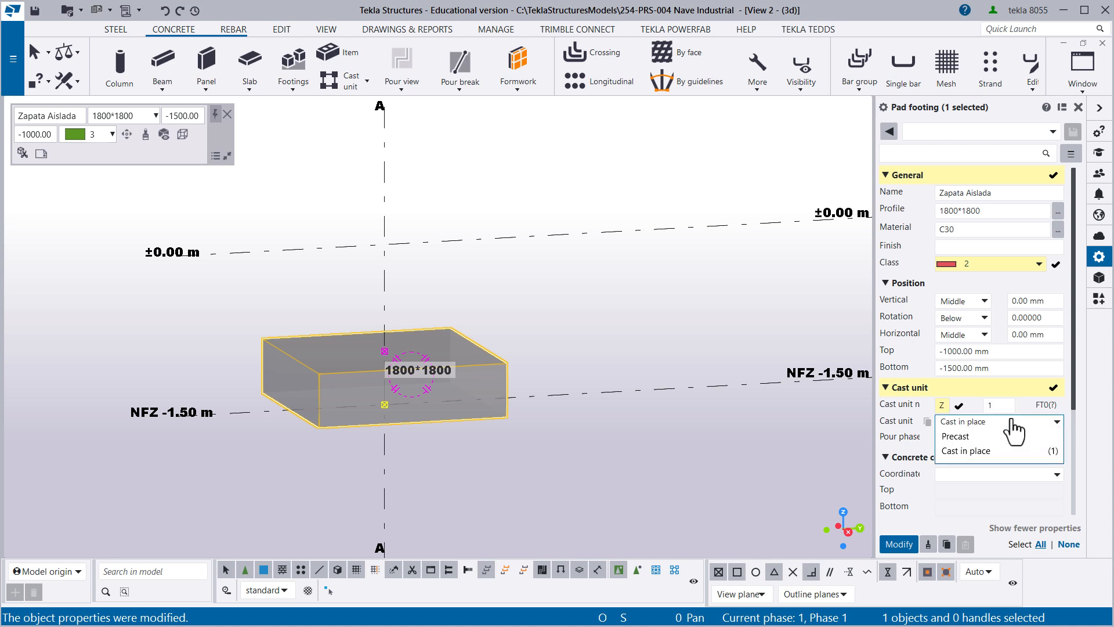
left_click(965, 446)
left_click(1038, 422)
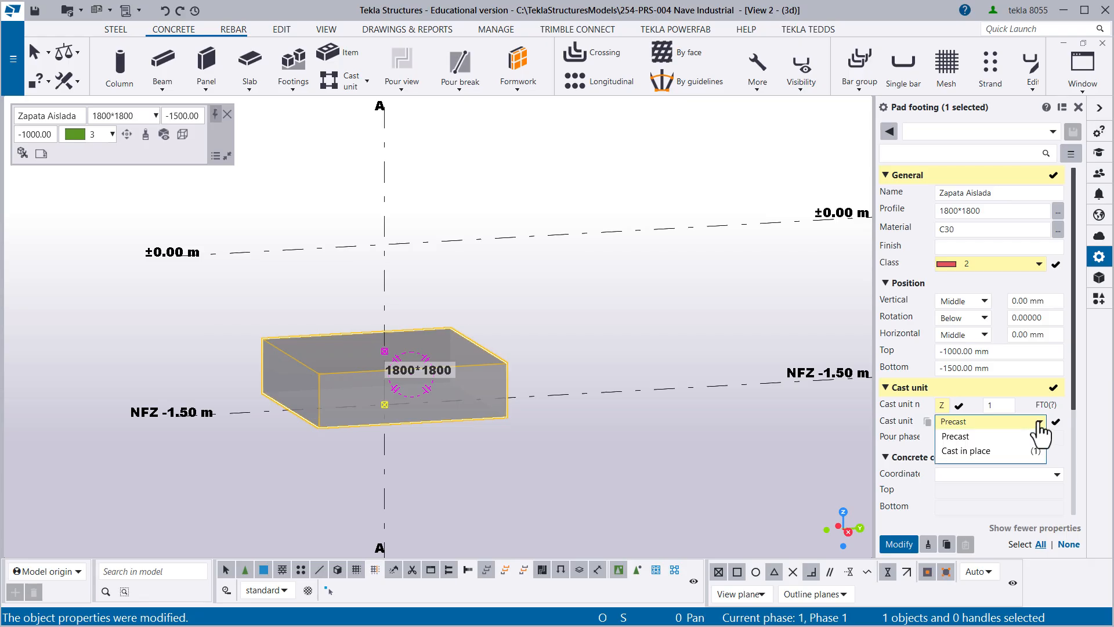
left_click(970, 452)
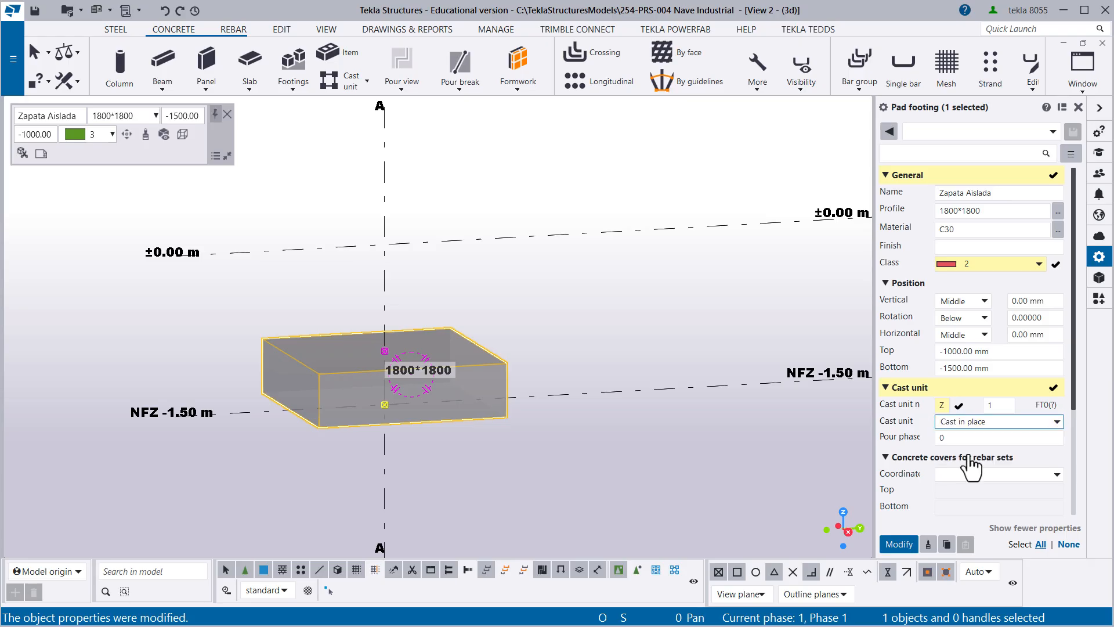
left_click(1018, 432)
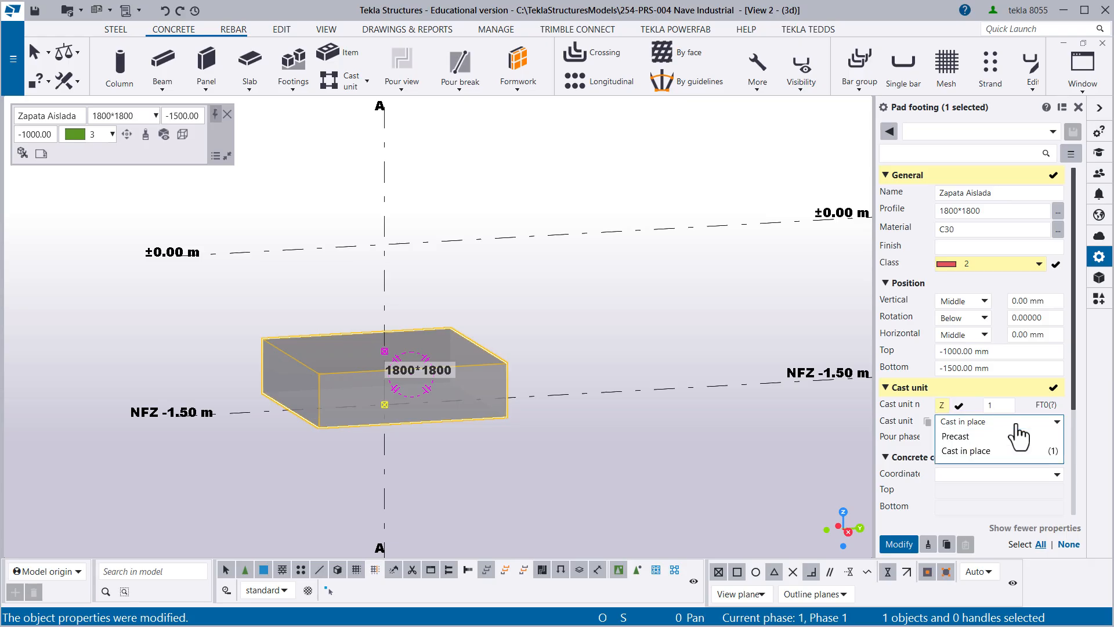
left_click(964, 439)
left_click(981, 422)
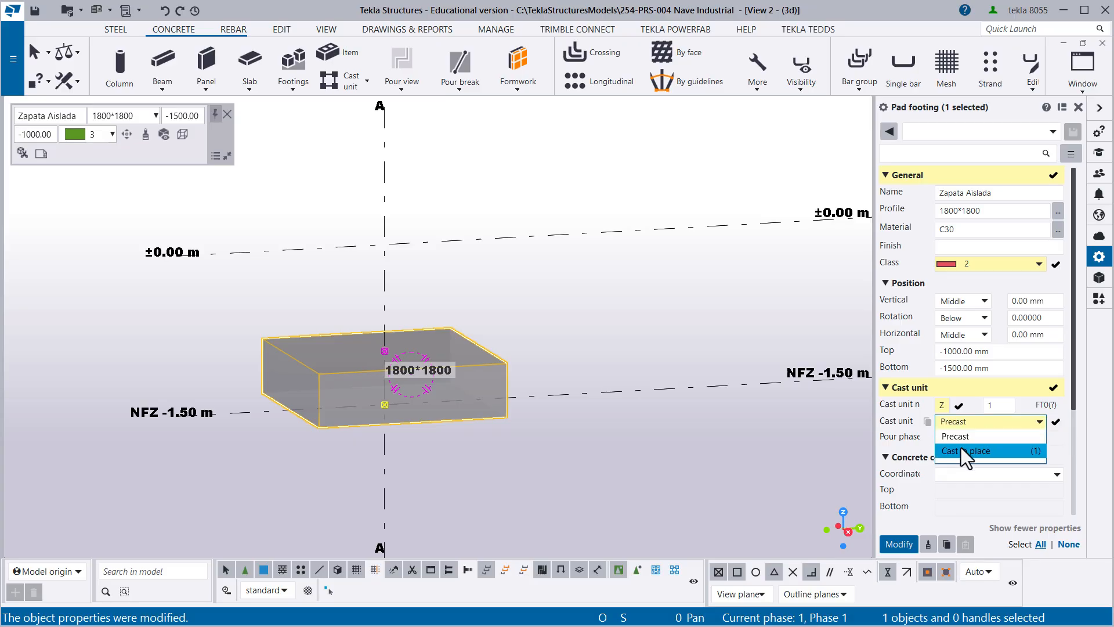
left_click(959, 452)
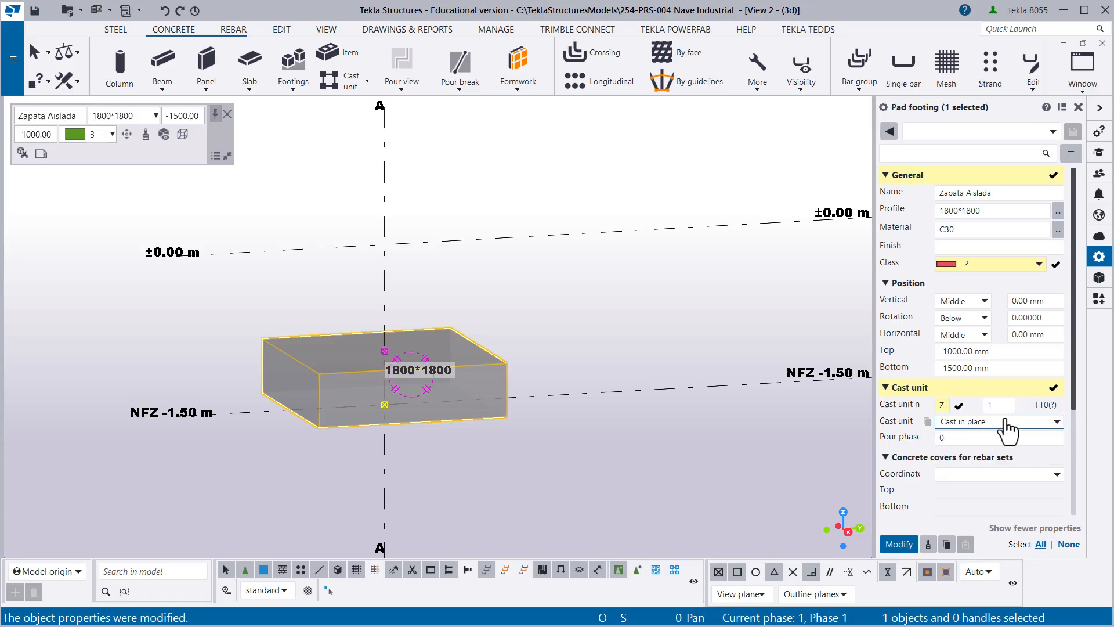
- Set the footing's cast unit type to Precast and apply the pending property changes
left_click(1004, 422)
left_click(973, 436)
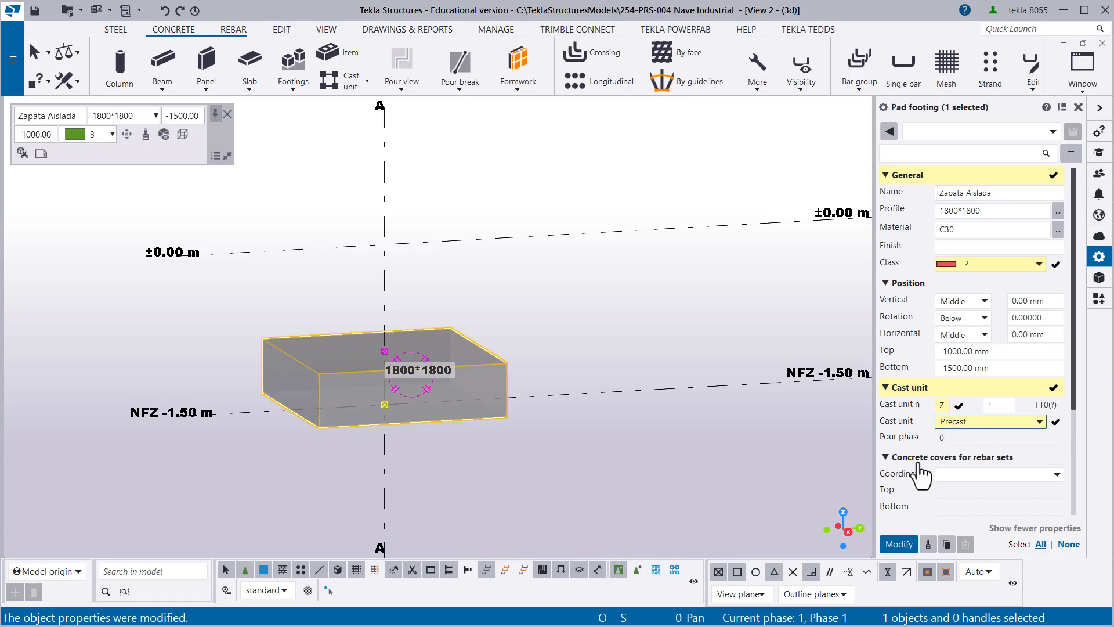
left_click(899, 546)
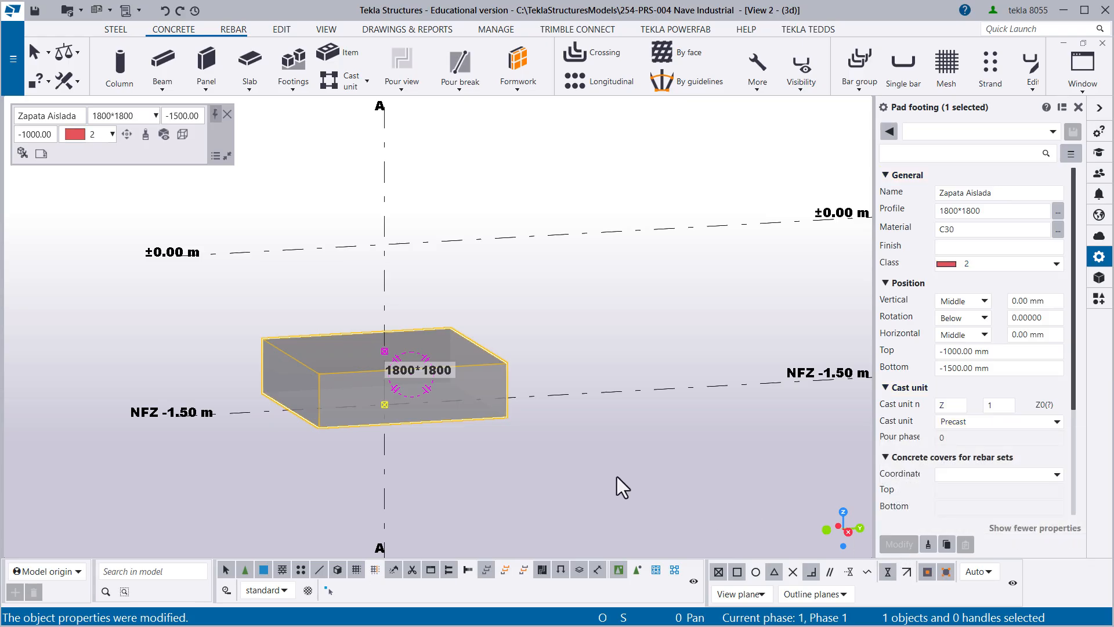
left_click(560, 465)
- Compare the properties of the modified footing on grid line A with those of the footings on grid lines B and C
scroll(426, 394, "down", 3)
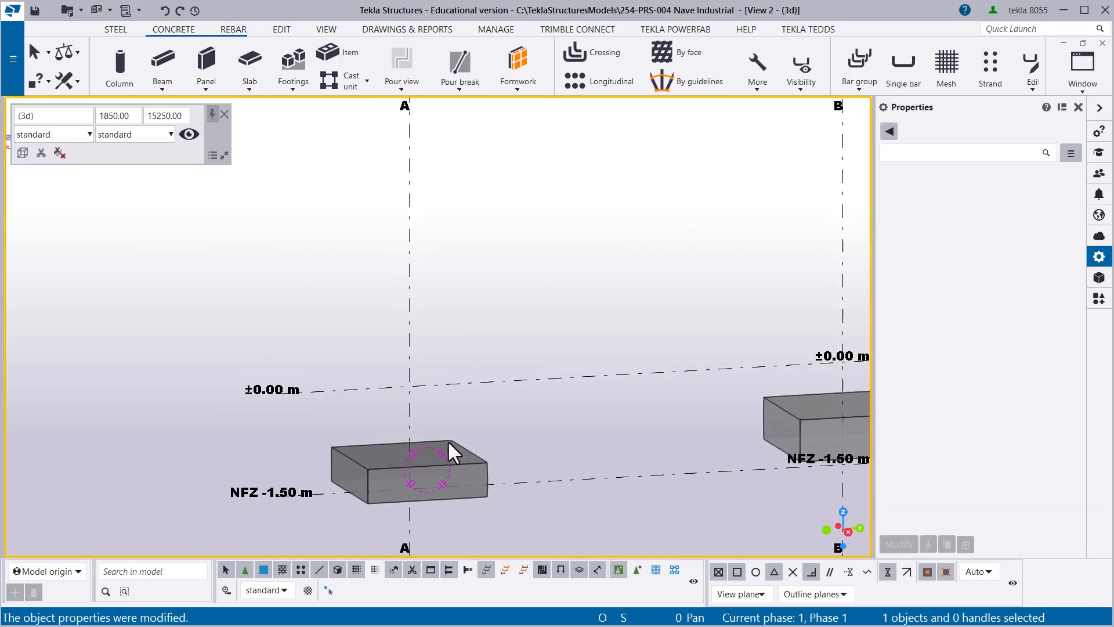
middle_click_drag(448, 440, 408, 388)
scroll(401, 352, "up", 2)
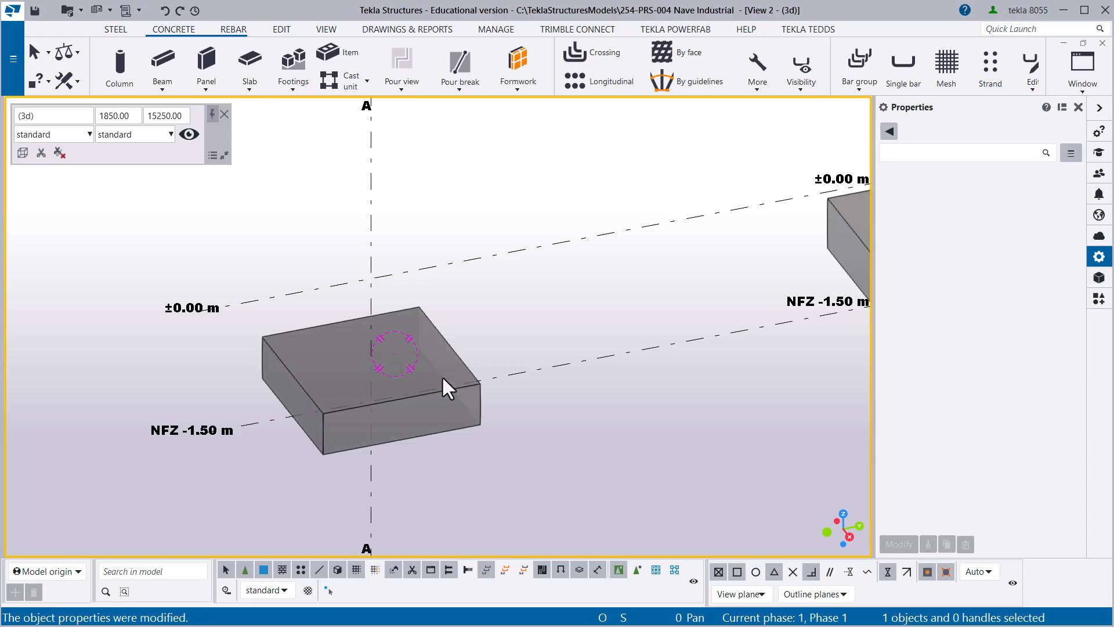
middle_click_drag(441, 375, 399, 412, "ctrl")
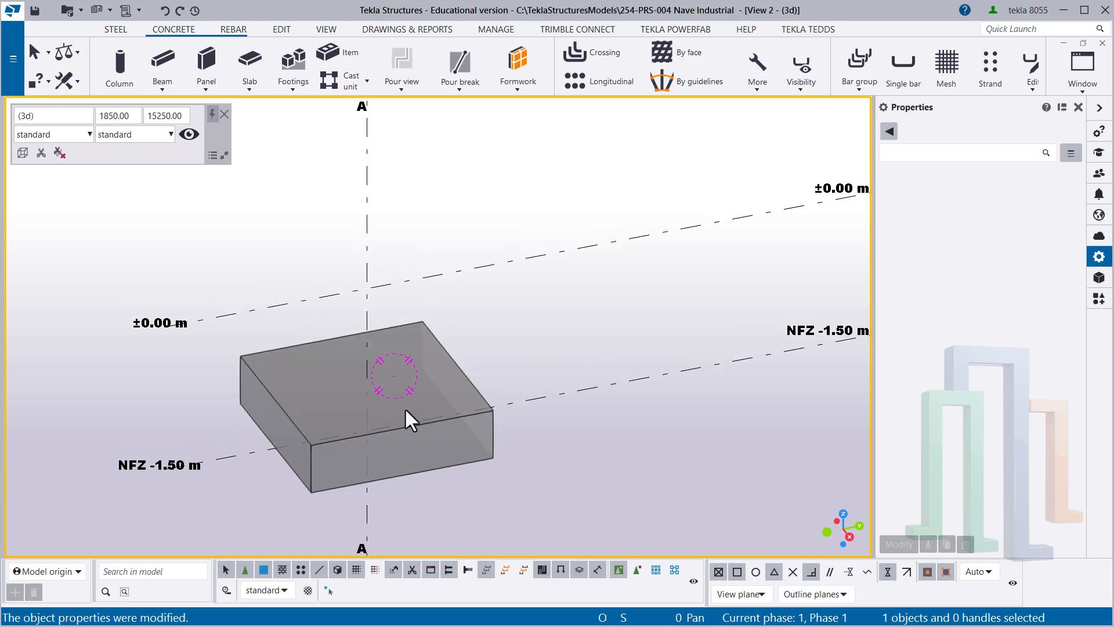
left_click(423, 367)
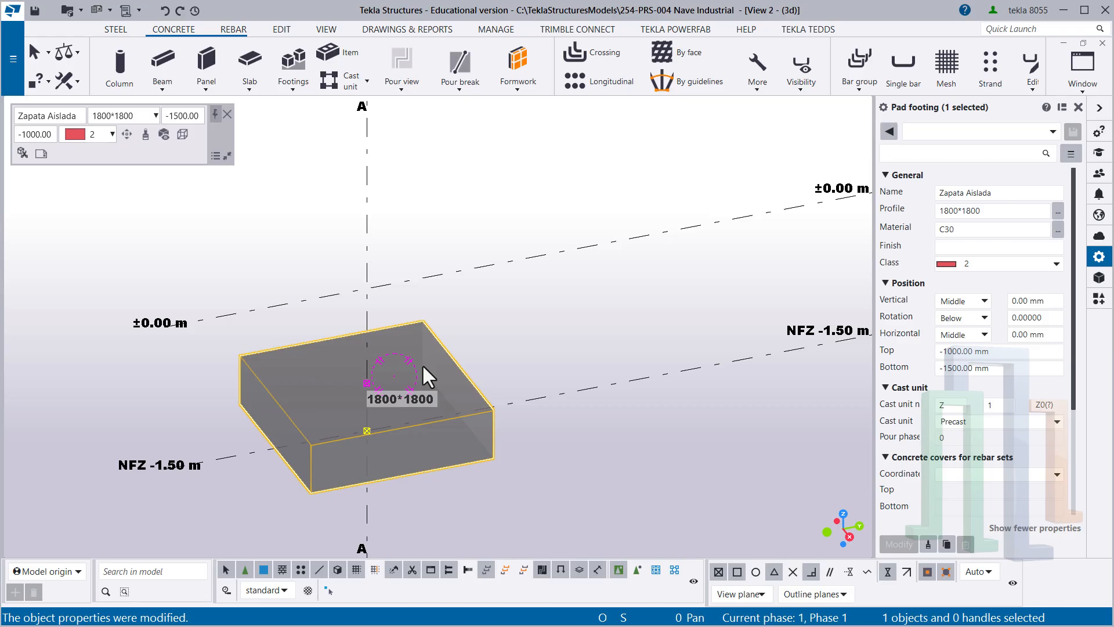
scroll(422, 365, "down", 2)
middle_click_drag(690, 347, 428, 398)
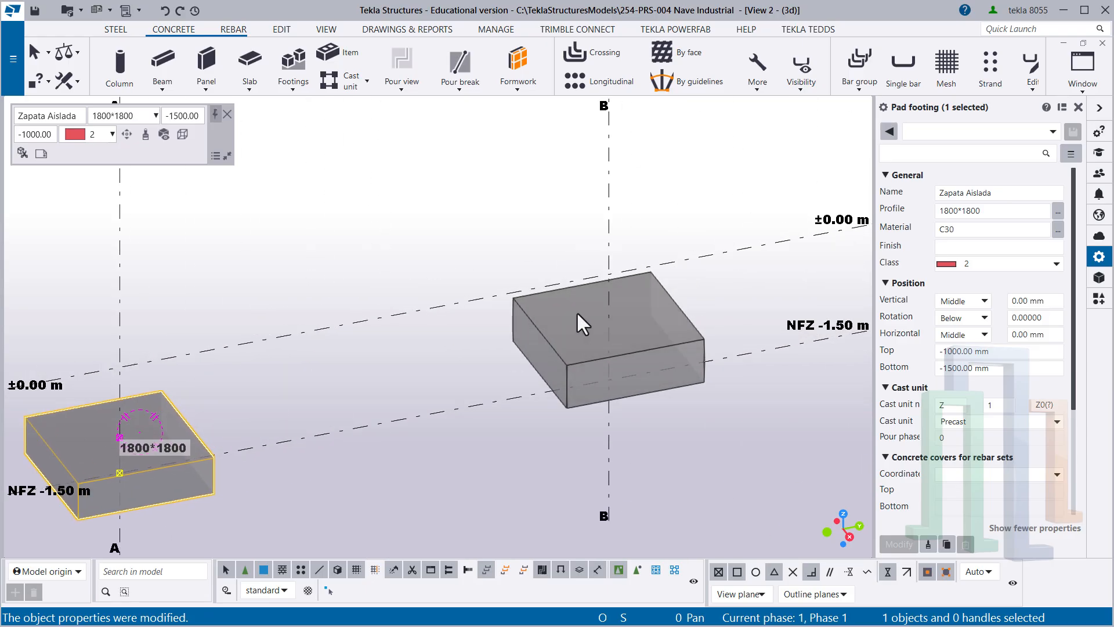
left_click(530, 348)
scroll(527, 350, "down", 3)
middle_click_drag(576, 377, 371, 447)
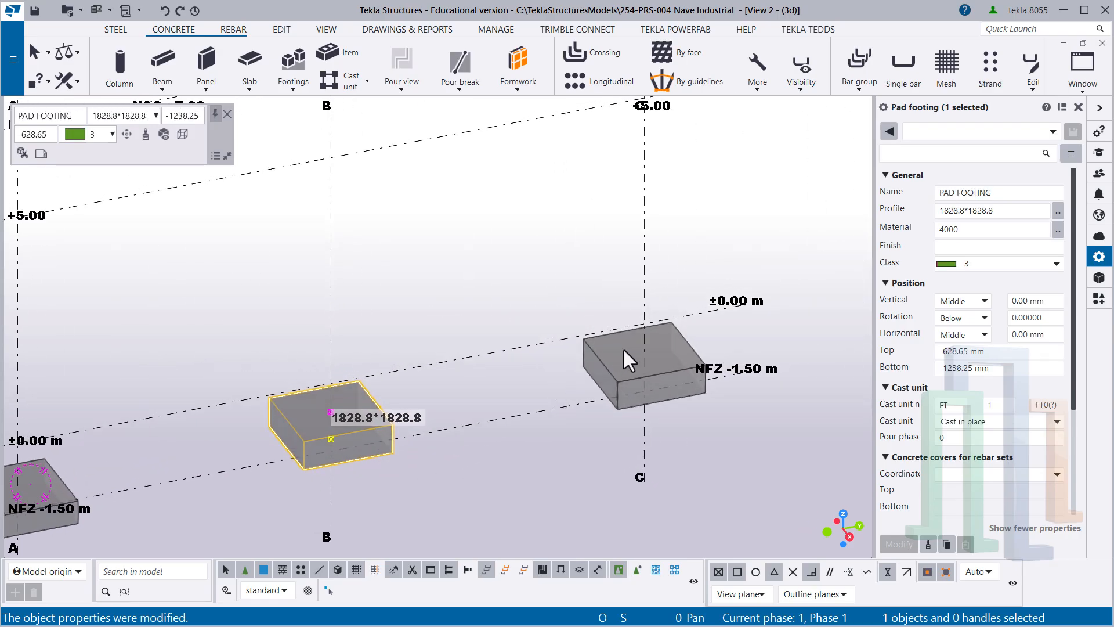
left_click(590, 377)
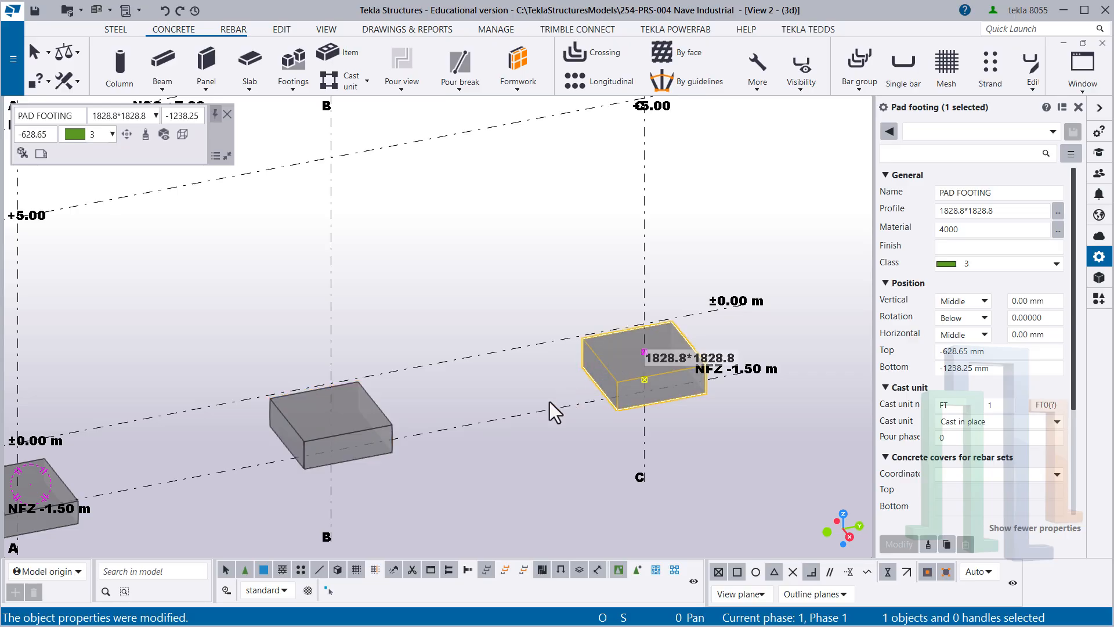
middle_click_drag(463, 398, 544, 361)
middle_click_drag(372, 399, 414, 375)
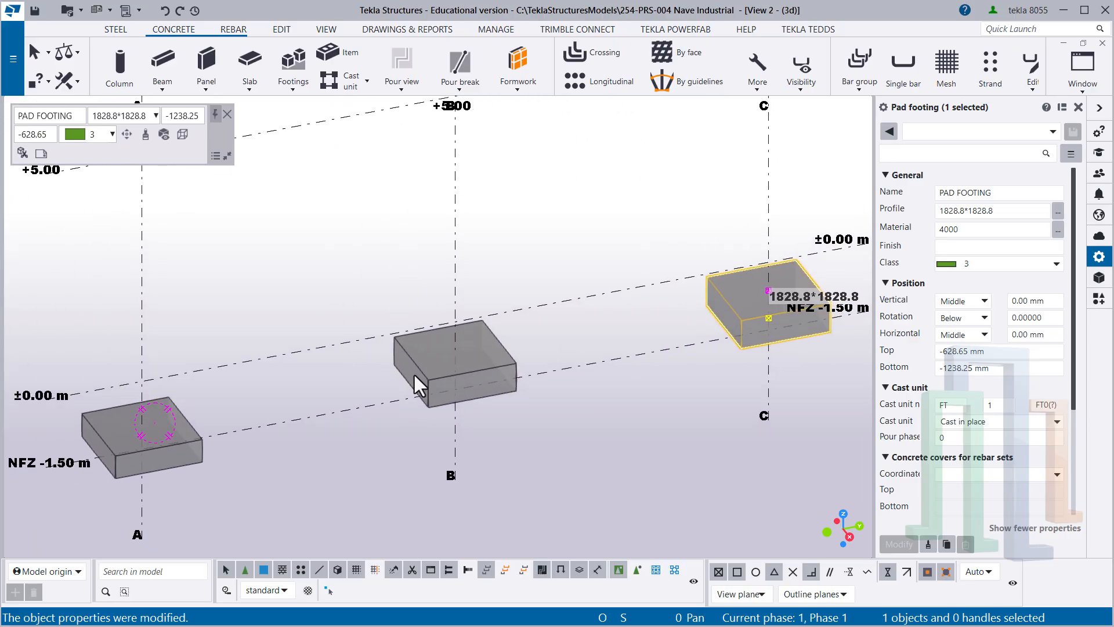
middle_click_drag(248, 419, 321, 392)
scroll(259, 391, "up", 2)
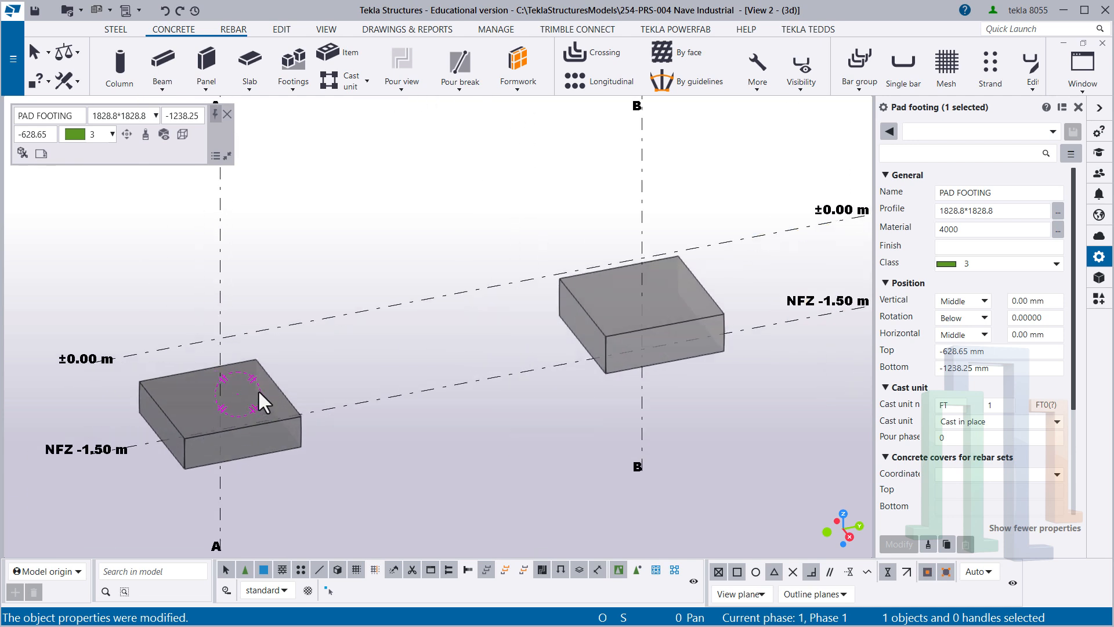
scroll(218, 380, "up", 2)
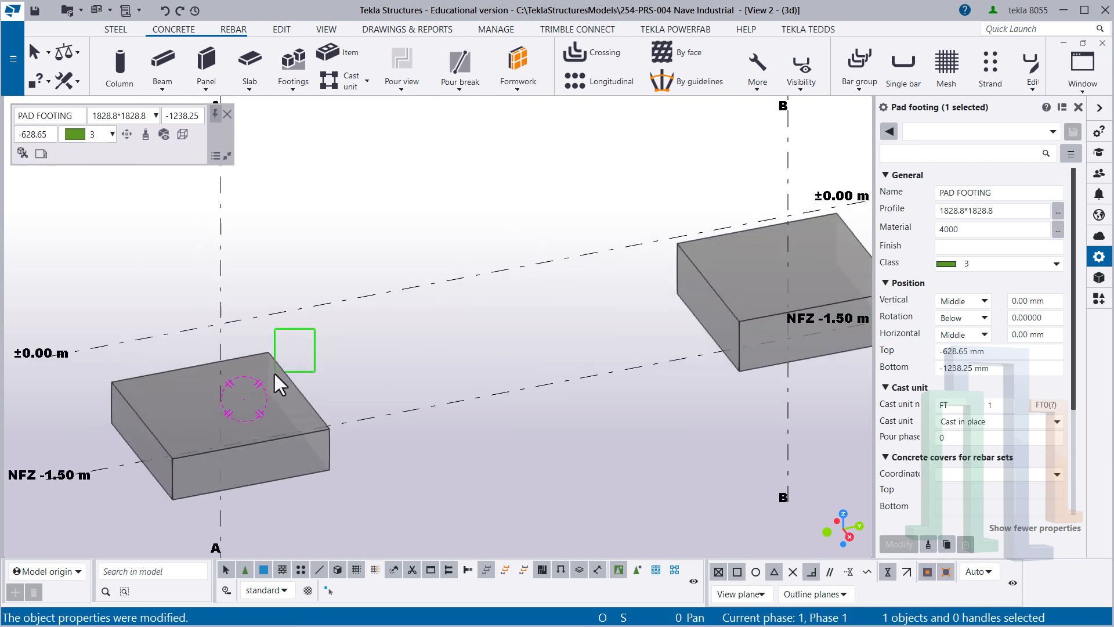
- Save the properties of the footing on grid line A as a reusable property set named "+ Zapata 01"
left_click(254, 393)
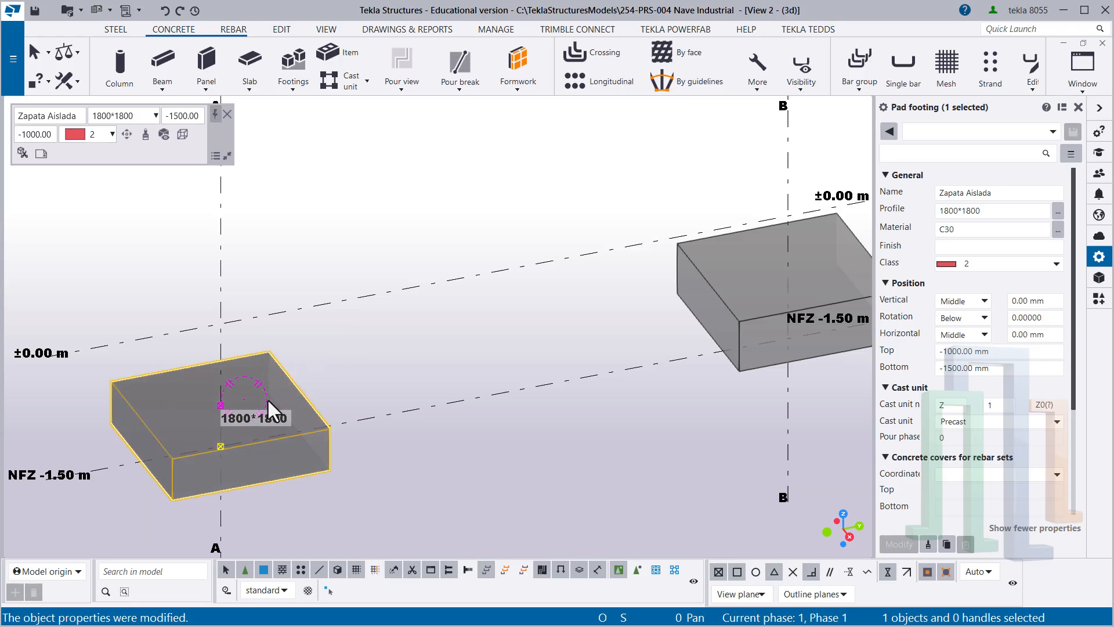
left_click(914, 131)
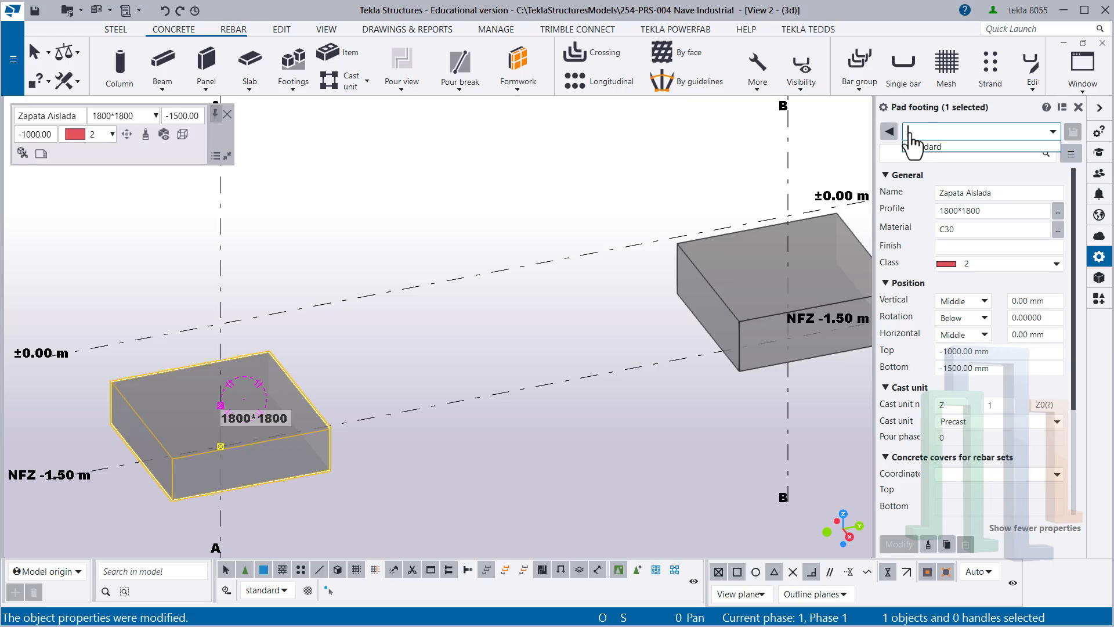
type("+")
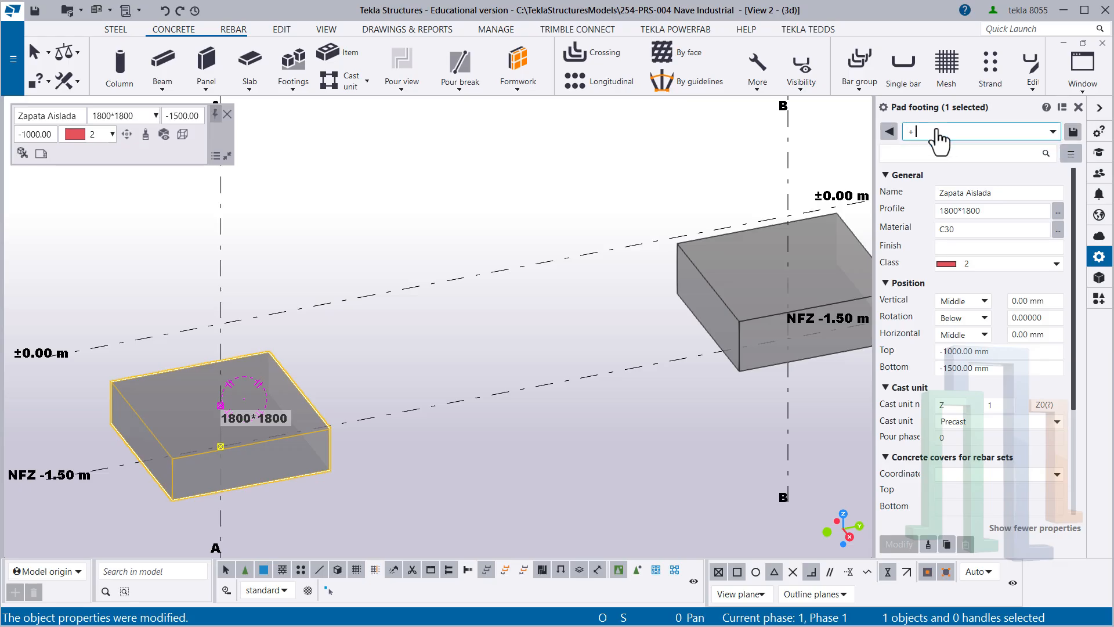
type(" Zapata 01")
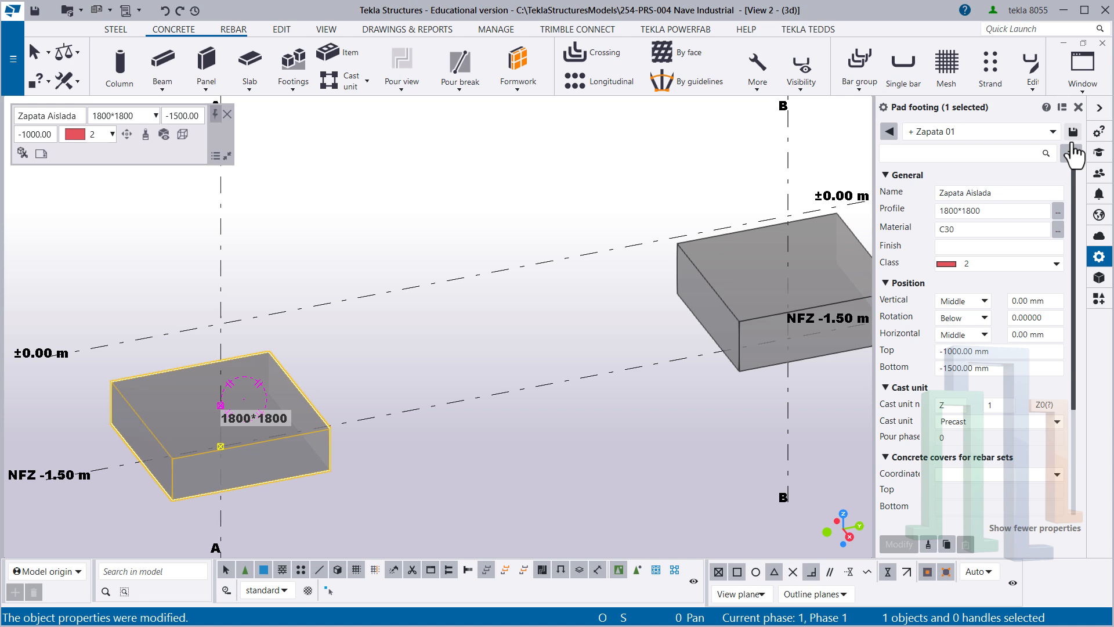
left_click(532, 305)
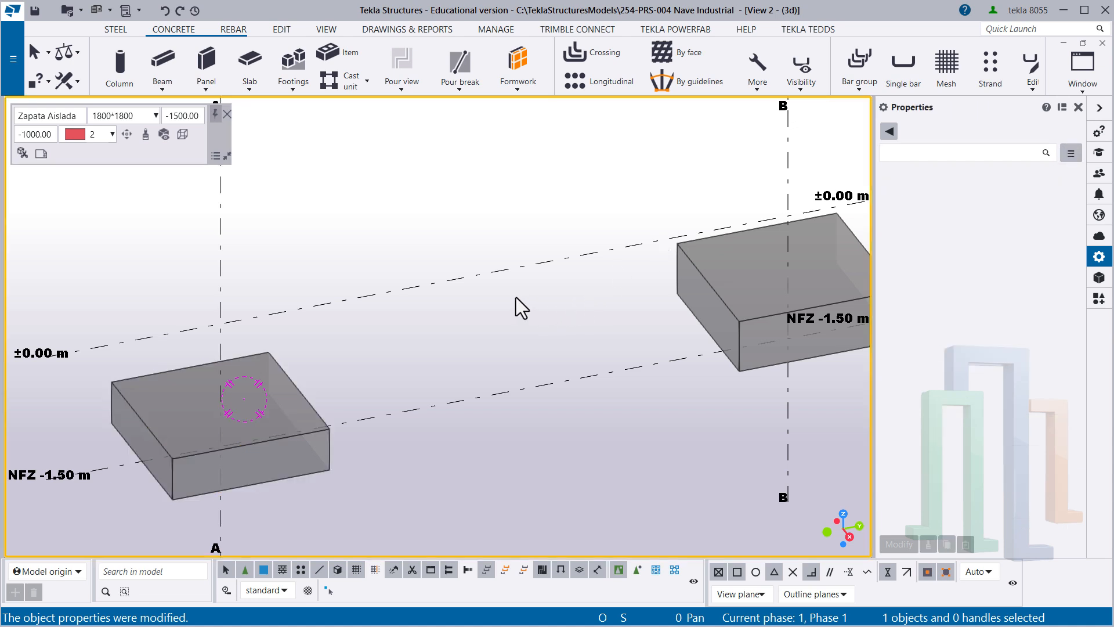
scroll(562, 316, "down", 2)
middle_click_drag(562, 315, 396, 318)
scroll(379, 338, "down", 2)
scroll(371, 354, "down", 3)
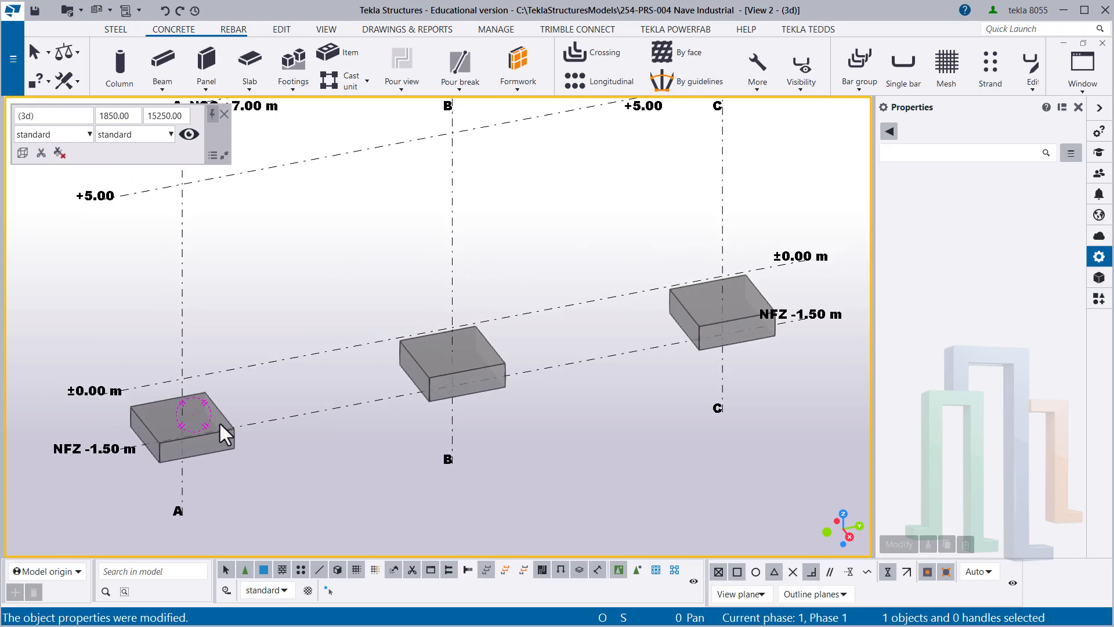
- Load the saved property set "+ Zapata 01" on the footing at grid line B and apply it
middle_click_drag(217, 431, 242, 409, "ctrl")
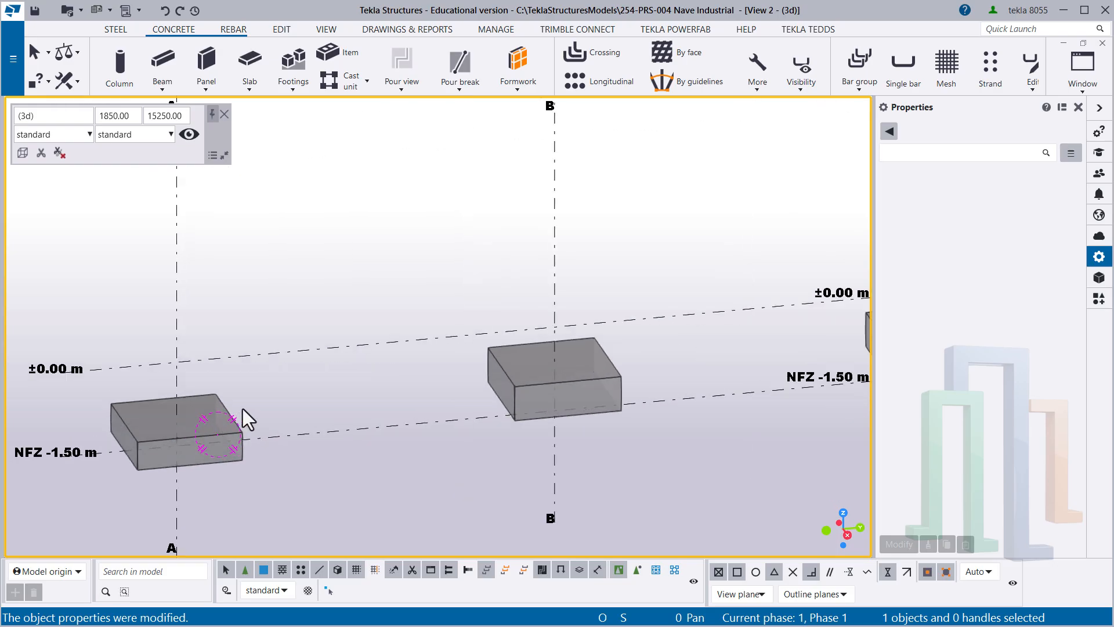
middle_click_drag(442, 369, 374, 386)
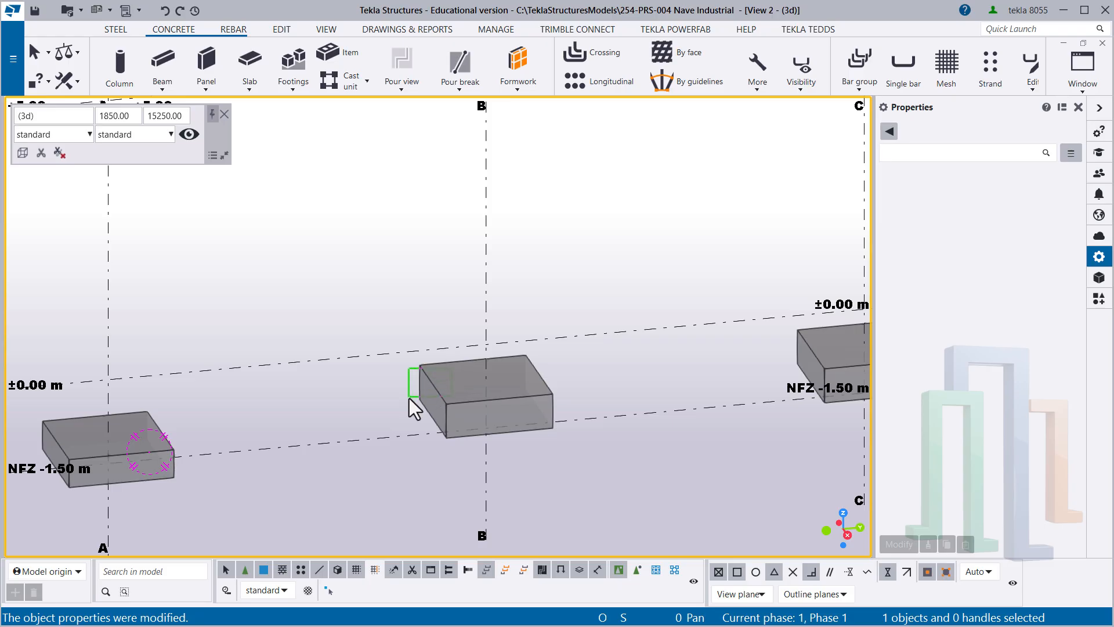
left_click(450, 378)
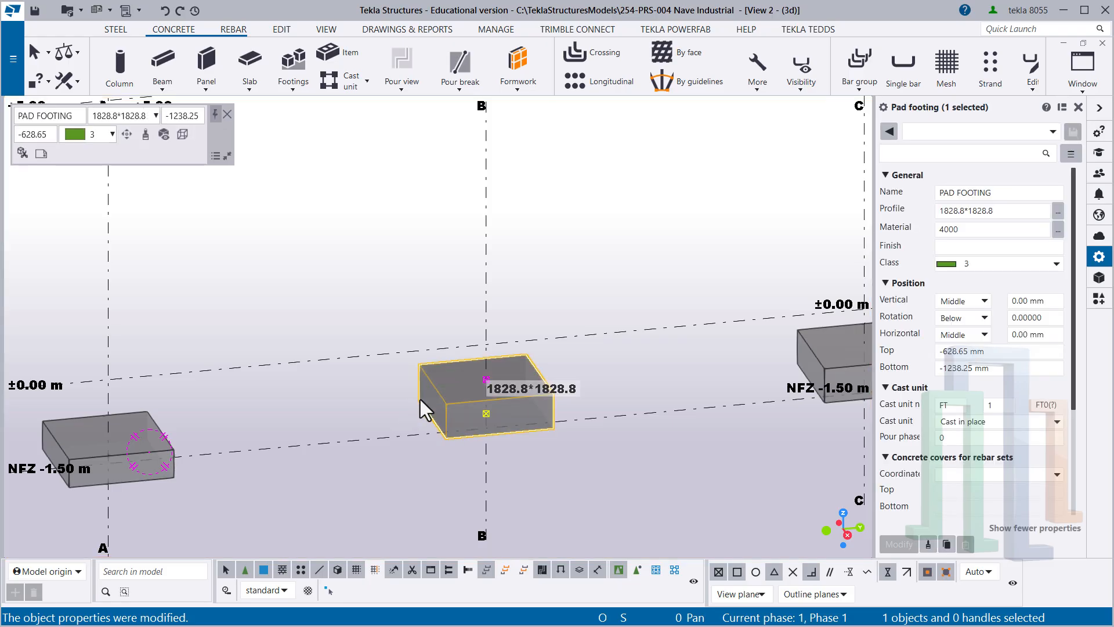
left_click(952, 135)
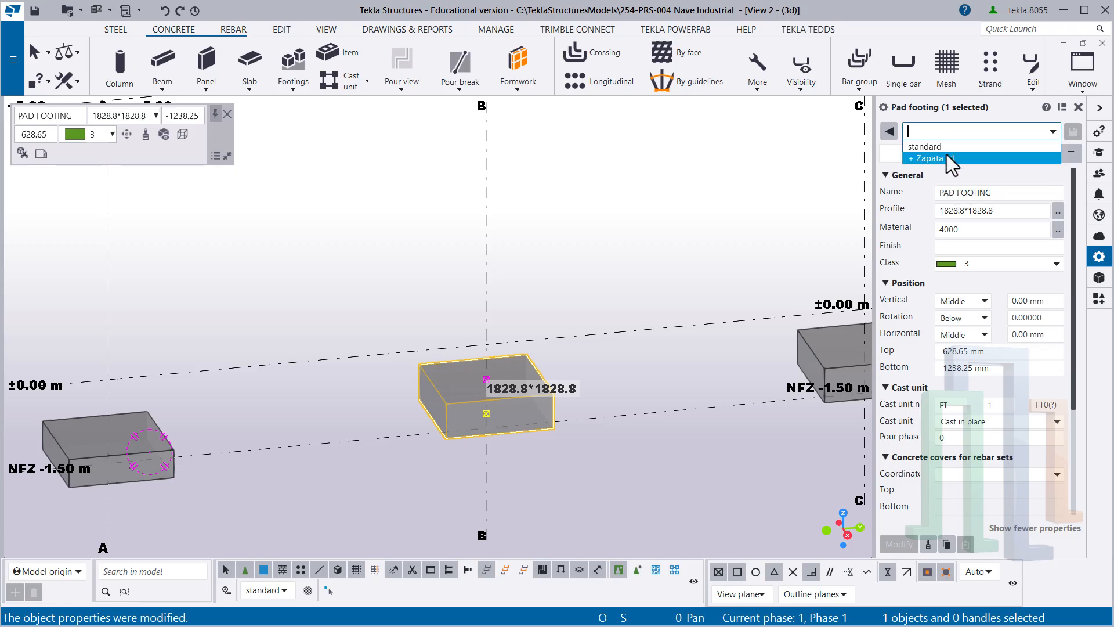
left_click(927, 159)
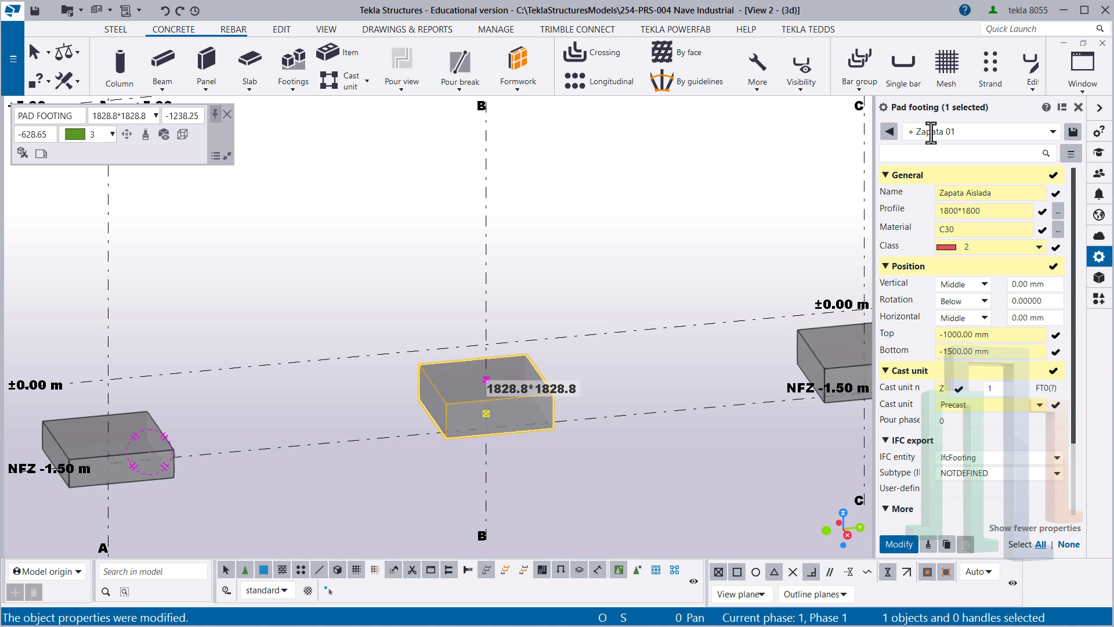
left_click(903, 546)
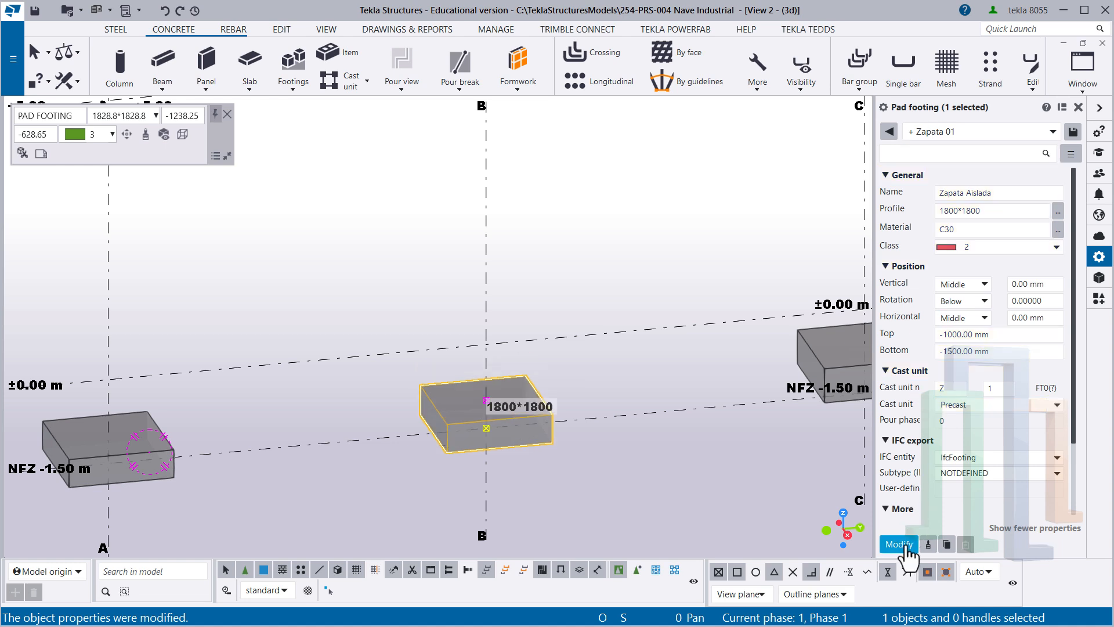
left_click(591, 384)
- Copy the changed properties of the footing on grid line A to the footing on grid line C and apply them
scroll(591, 373, "down", 2)
middle_click_drag(561, 350, 449, 336)
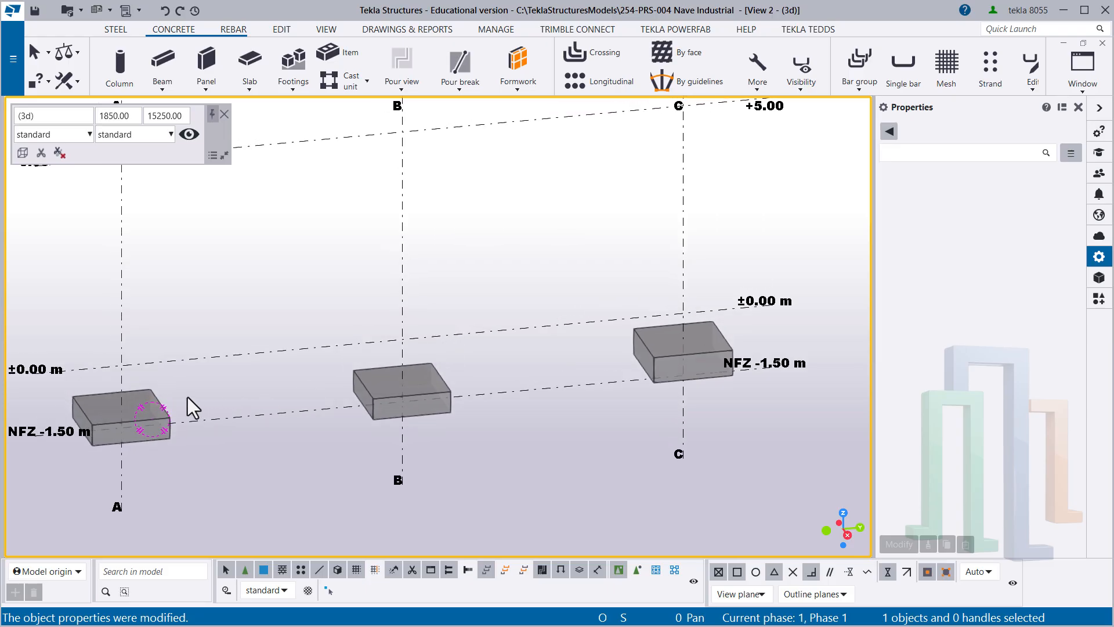
left_click(151, 393)
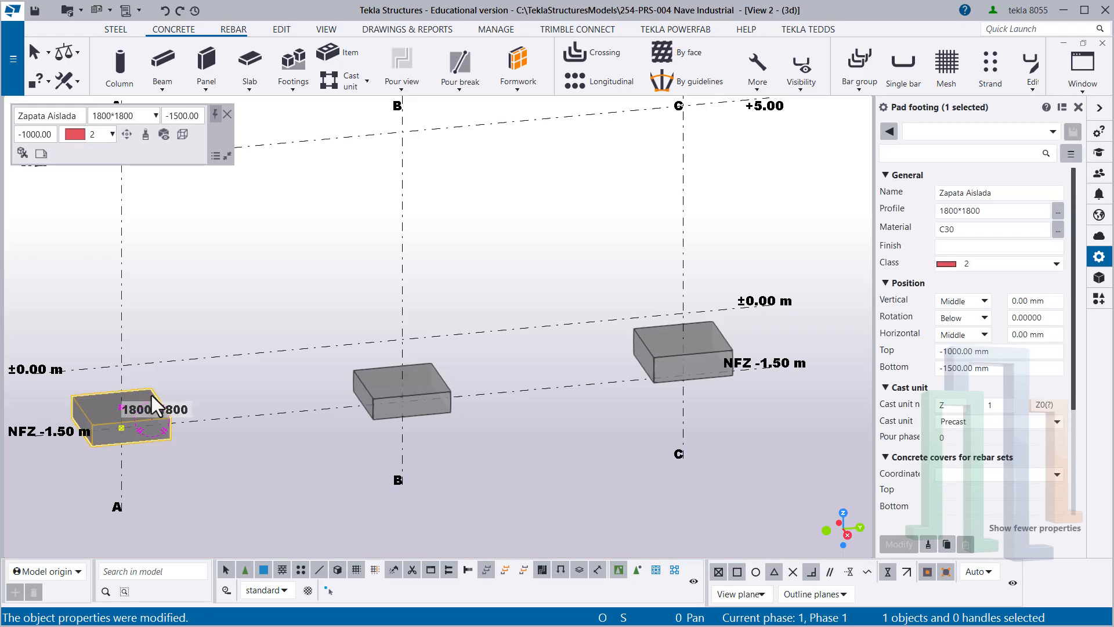
left_click(928, 545)
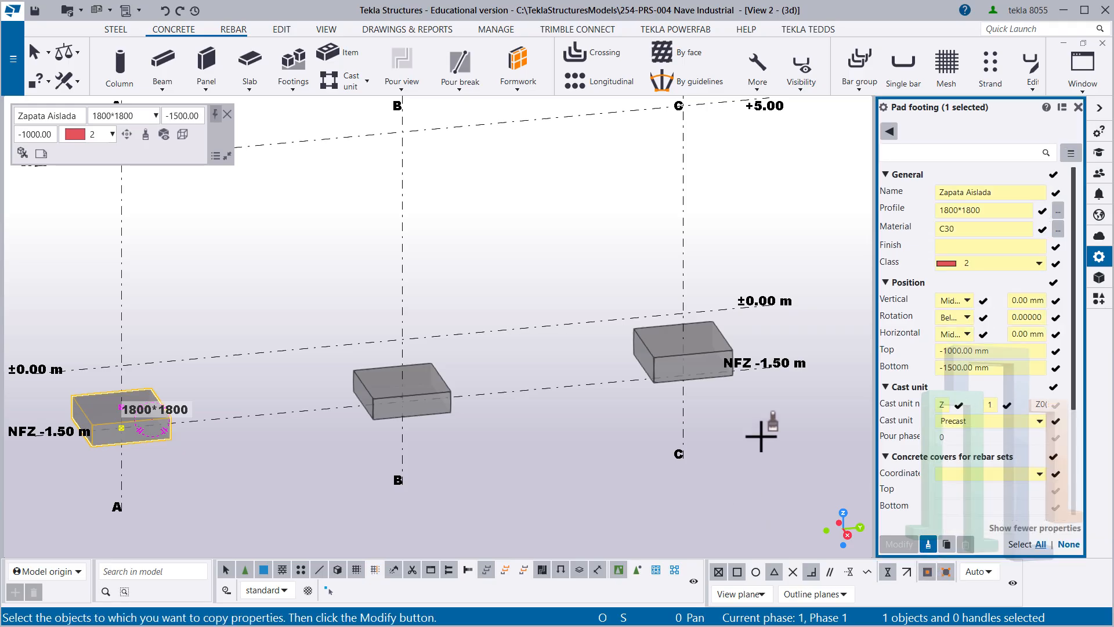
left_click(641, 343)
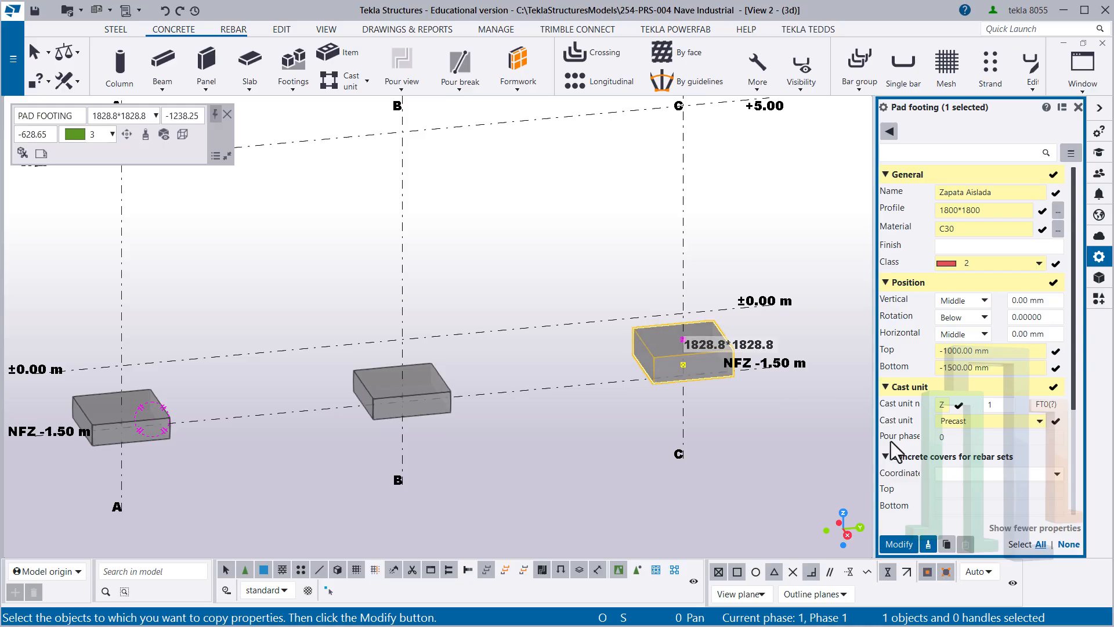
left_click(903, 545)
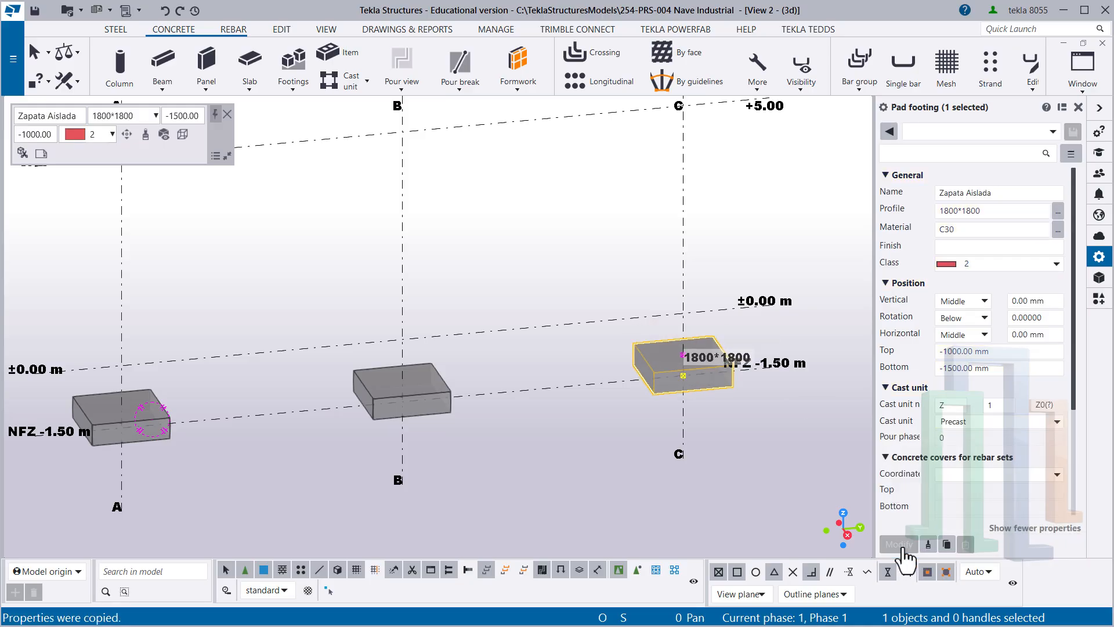
left_click(546, 360)
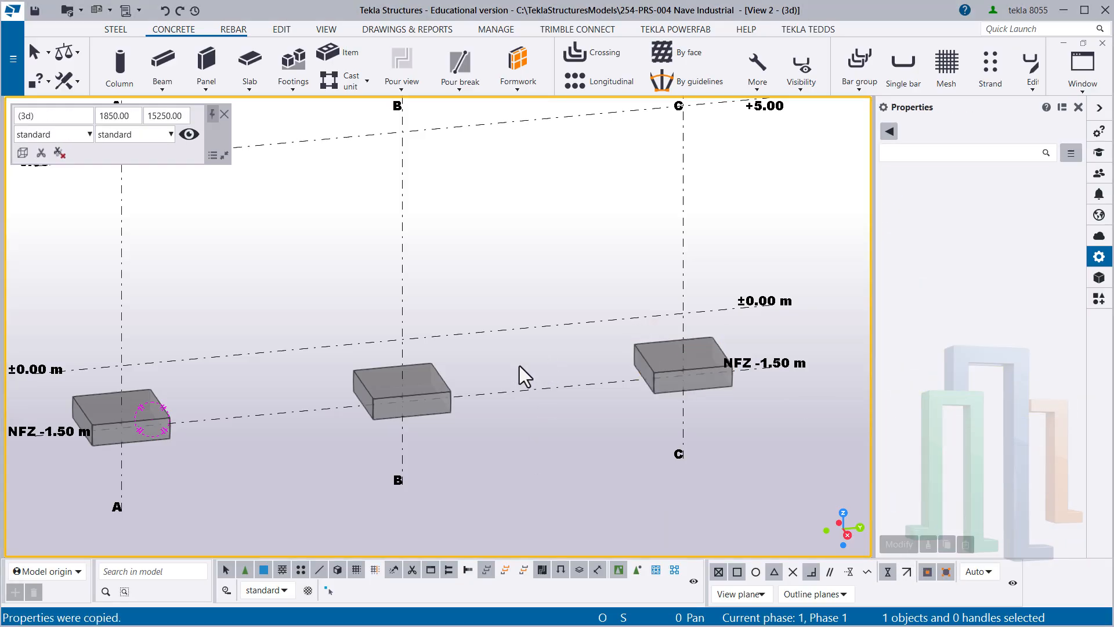
- Delete the pad footing on grid line B
middle_click_drag(476, 367, 531, 372)
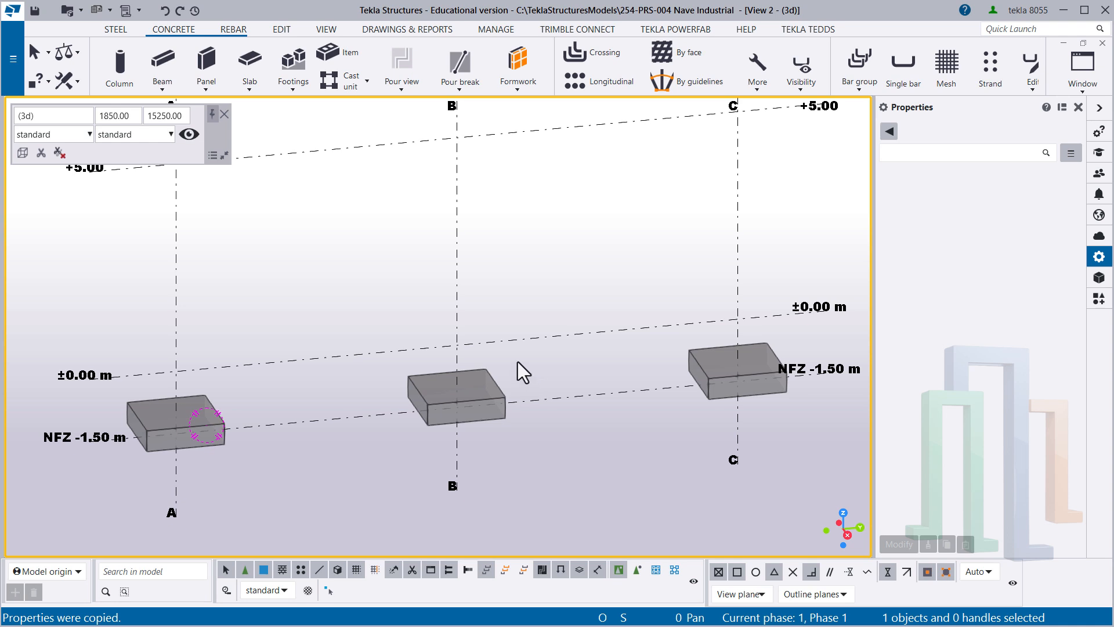
left_click(483, 388)
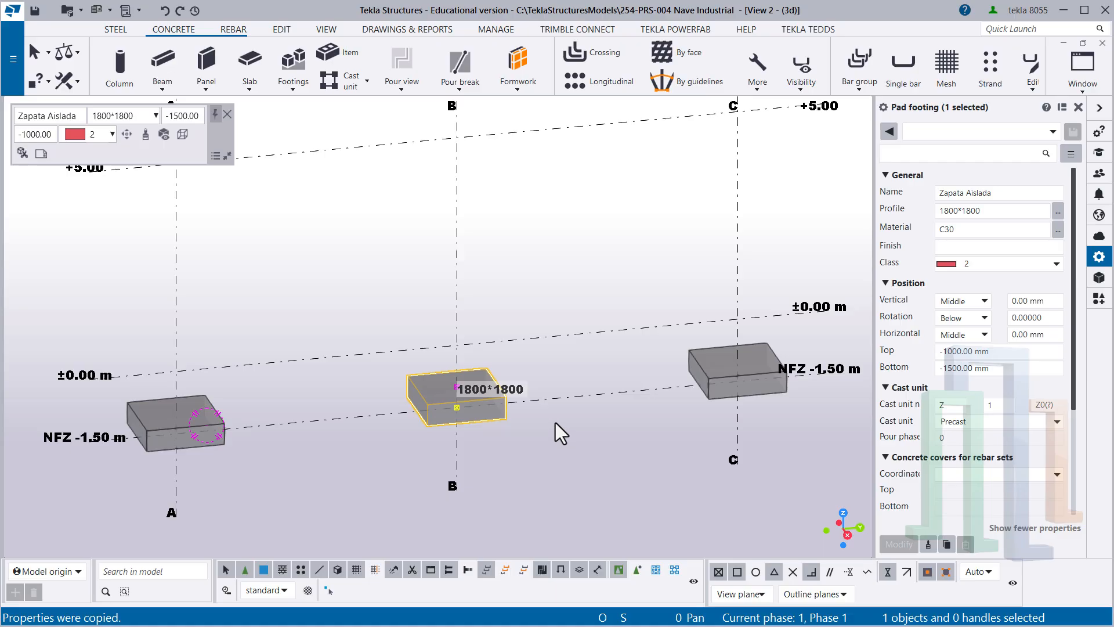
key("Delete")
middle_click_drag(507, 405, 555, 399)
middle_click_drag(450, 385, 477, 422)
left_click(390, 323)
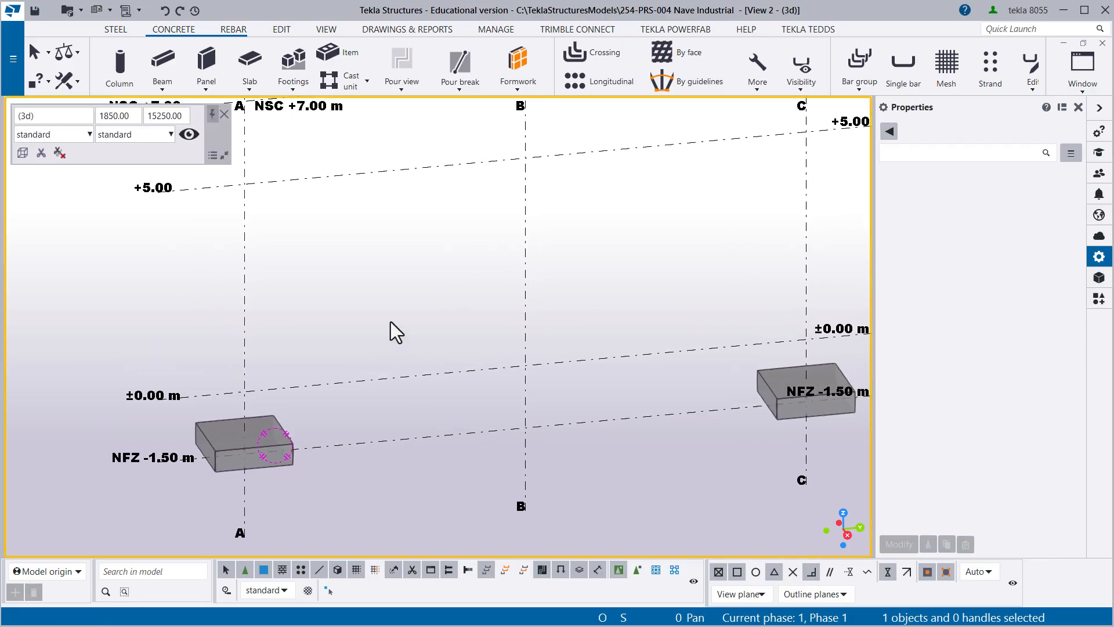
- Switch the 3D view to a flat elevation and place a 900*900 concrete column on grid line A
middle_click_drag(391, 322, 337, 304)
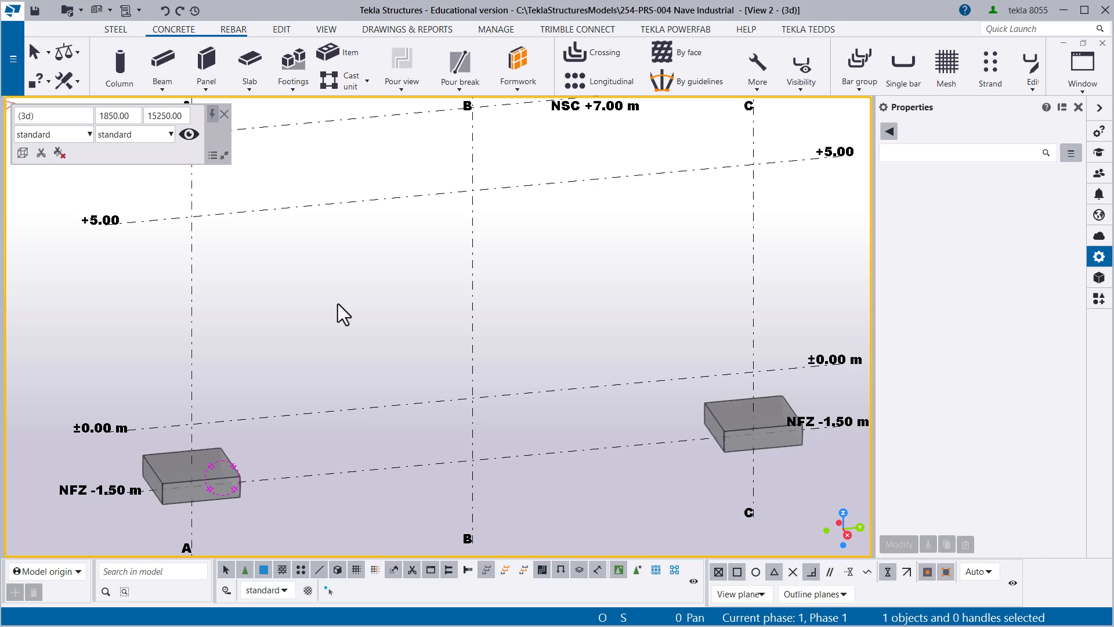
key("ctrl+p")
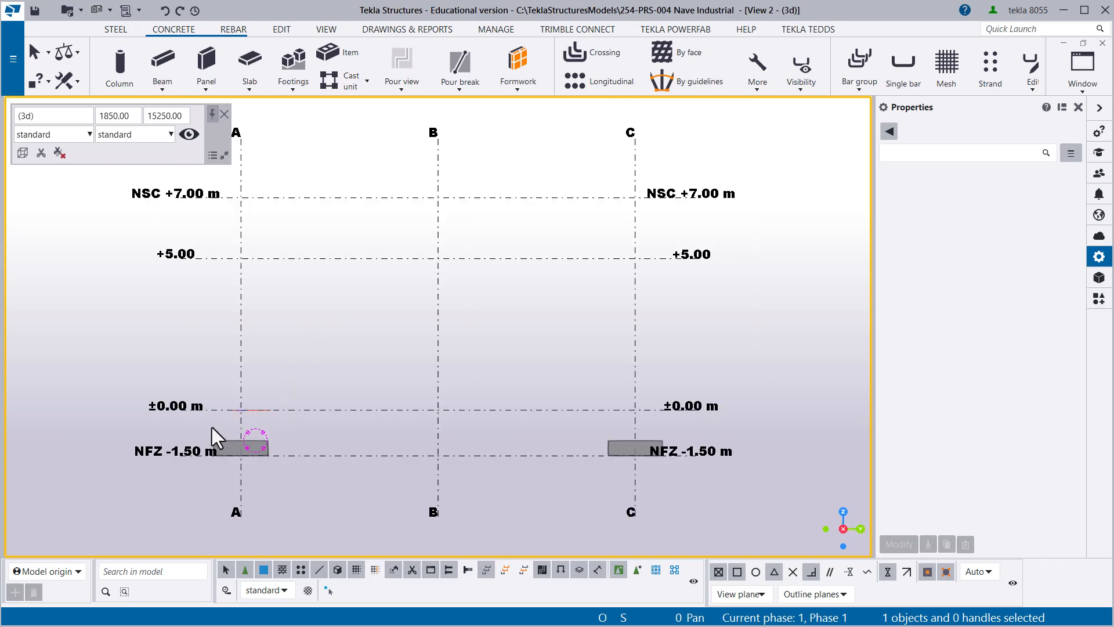
scroll(218, 433, "up", 5)
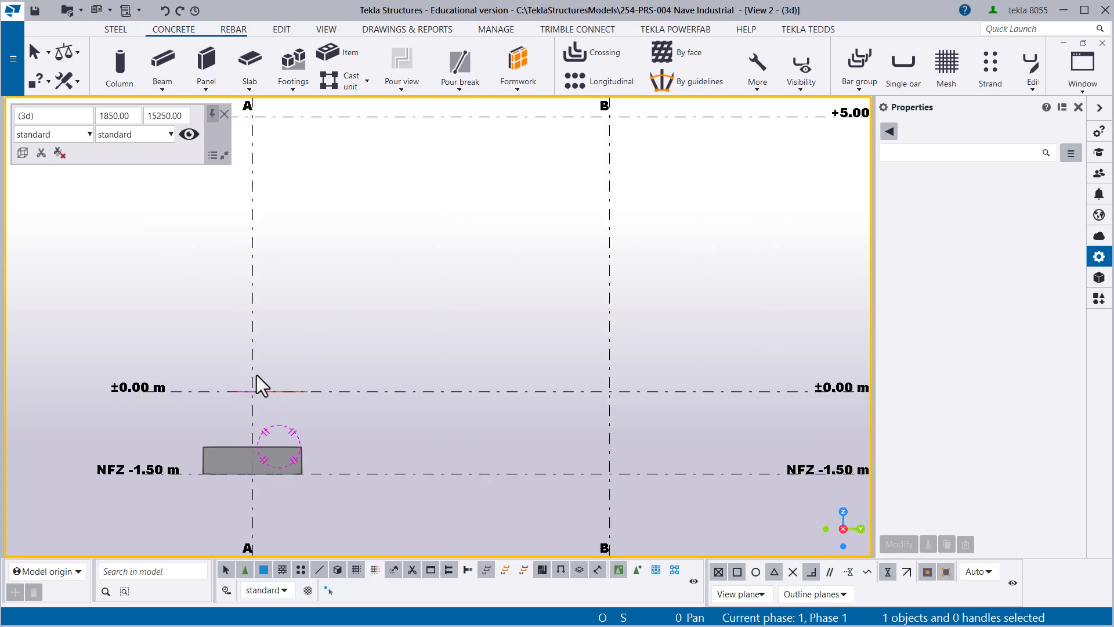
middle_click_drag(279, 341, 287, 366)
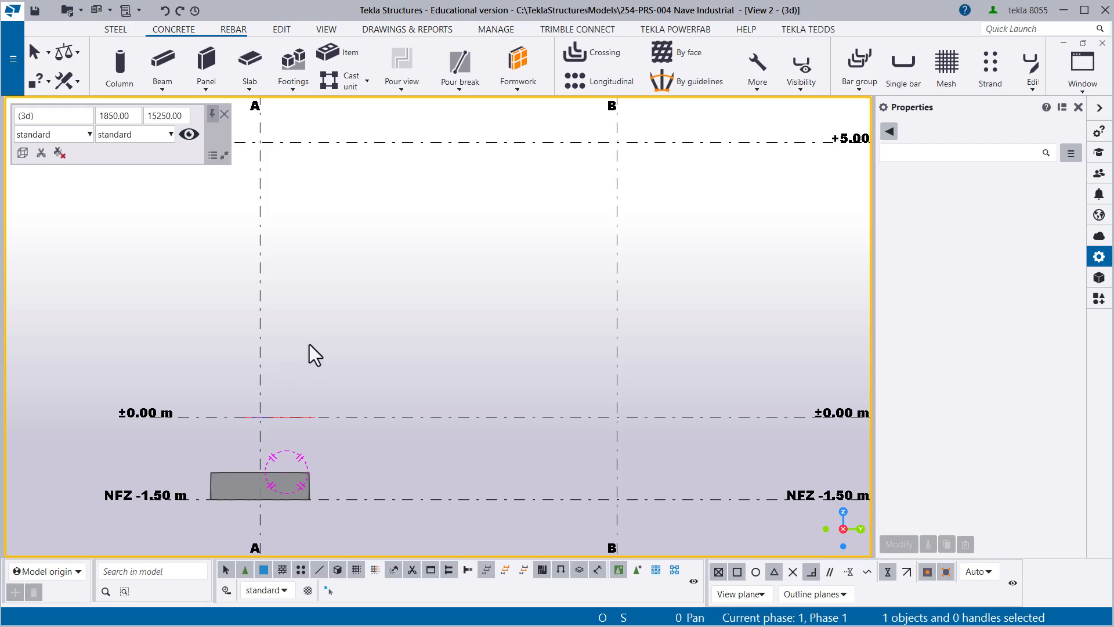
left_click(117, 65)
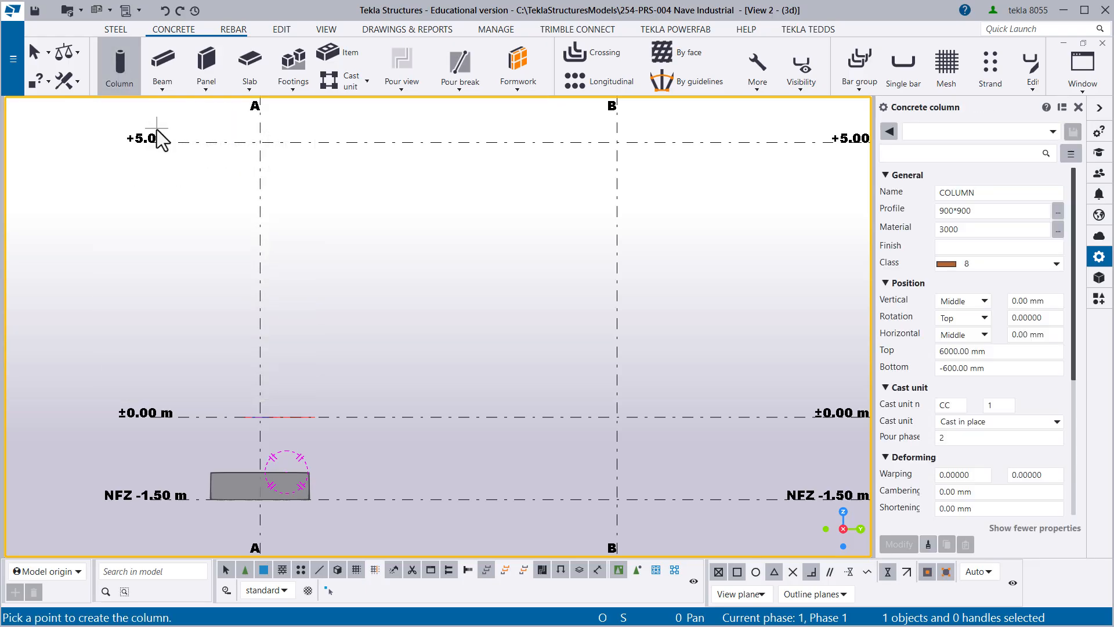
middle_click_drag(244, 389, 224, 333)
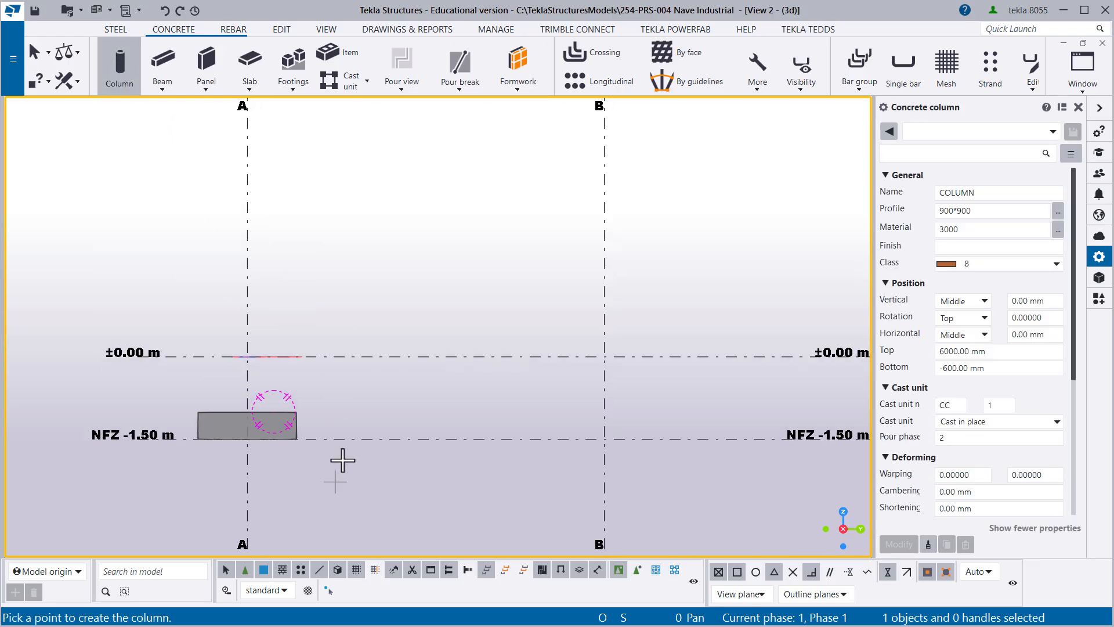
middle_click_drag(342, 460, 343, 373)
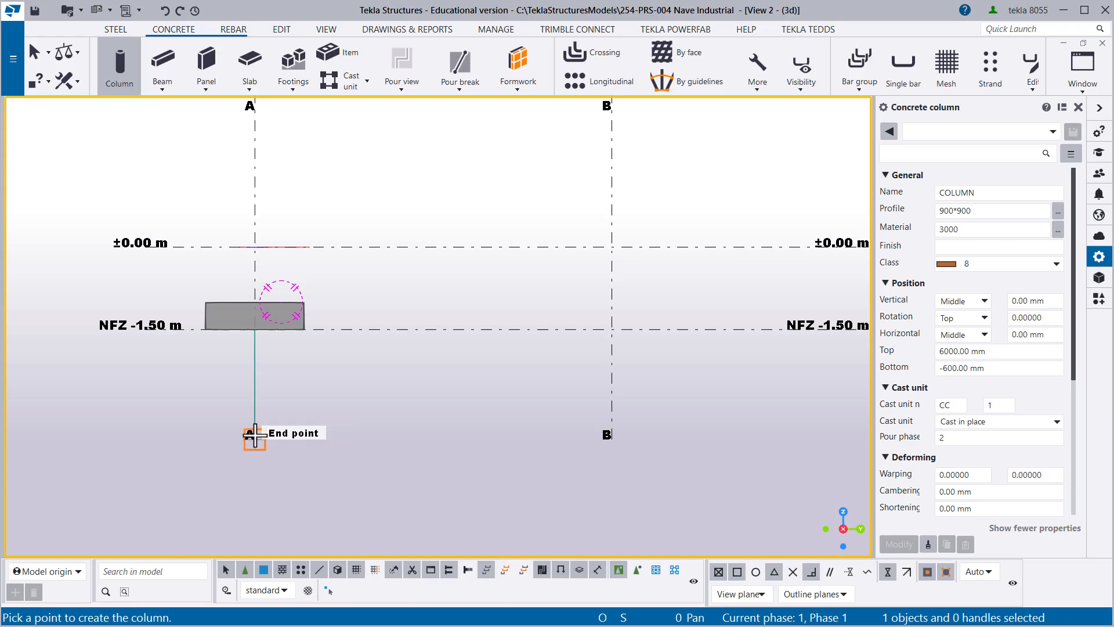
left_click(255, 435)
- Place two more 900*900 concrete columns on grid lines B and C and end the column command
scroll(286, 382, "down", 3)
middle_click_drag(377, 265, 332, 431)
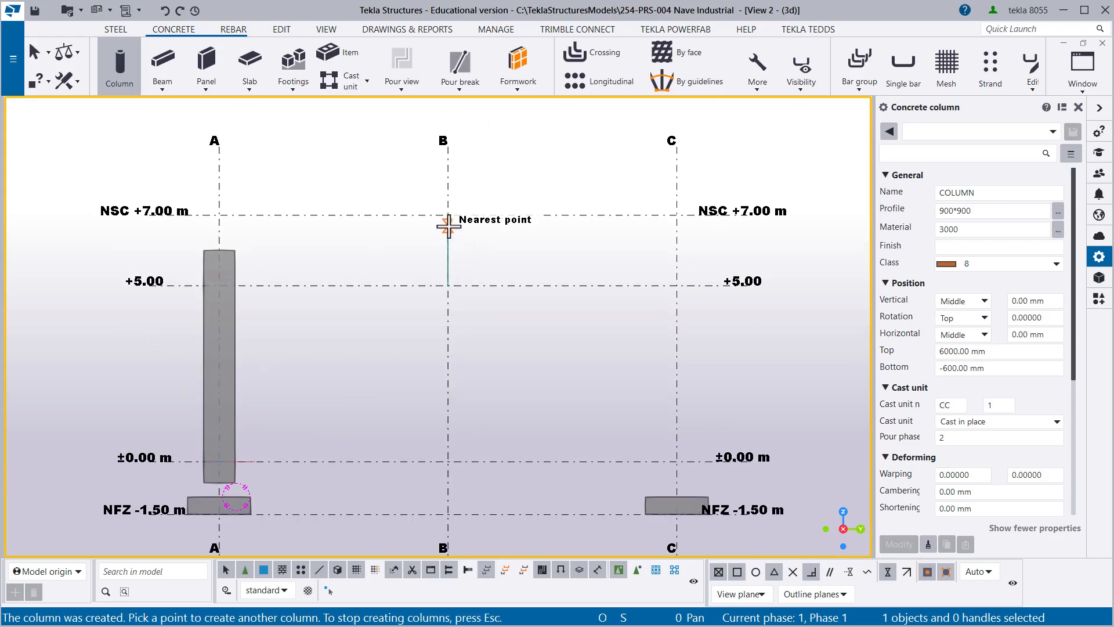
left_click(446, 212)
middle_click_drag(574, 348, 408, 186)
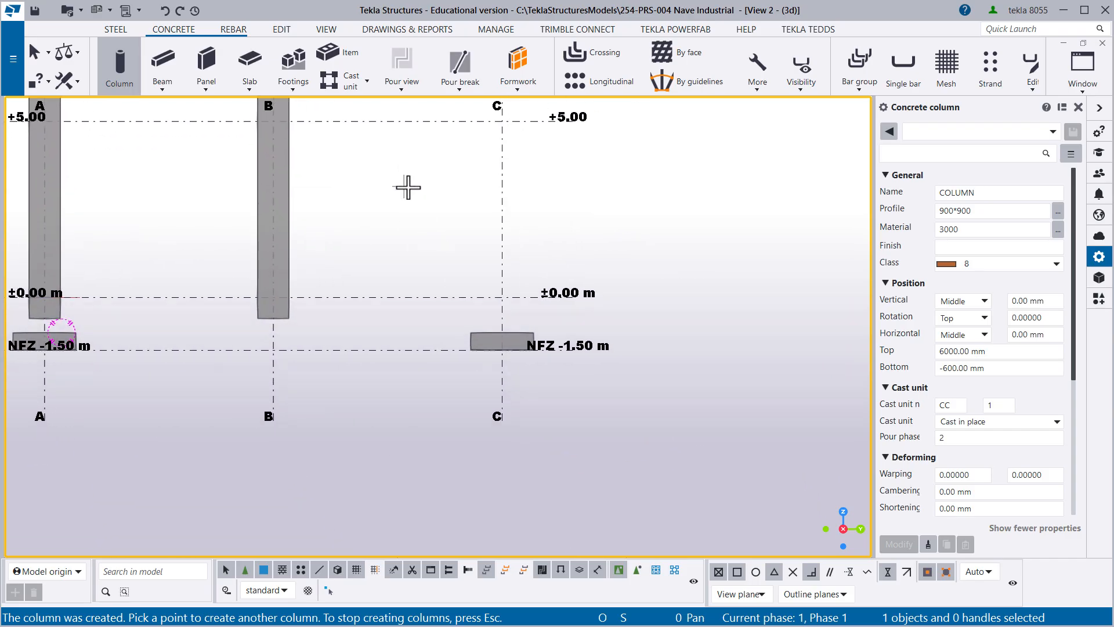
middle_click_drag(464, 218, 534, 364)
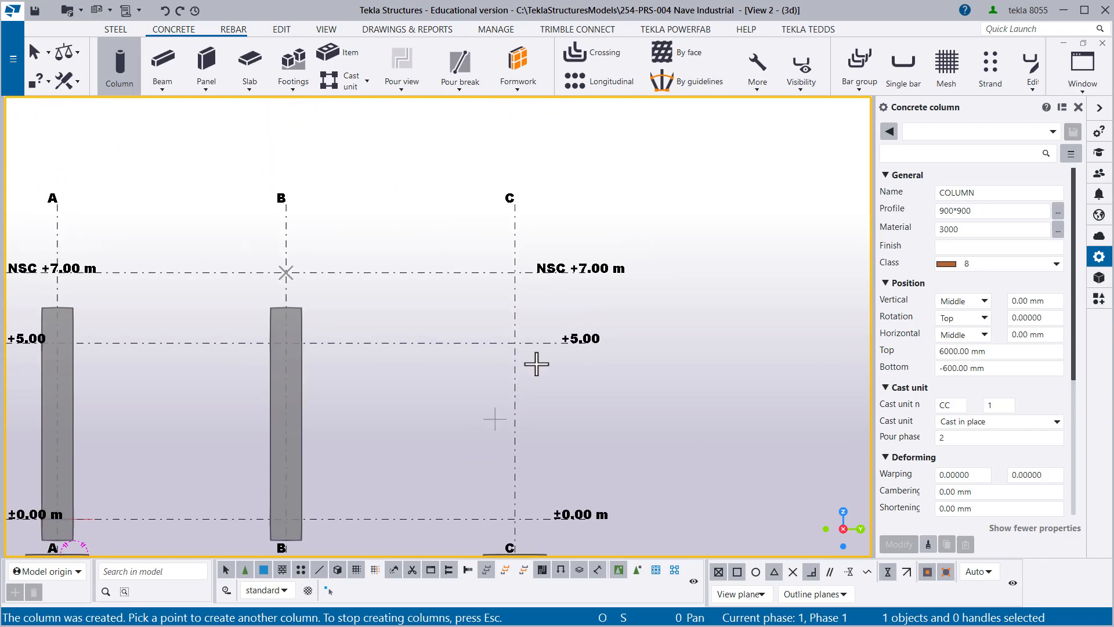
left_click(514, 204)
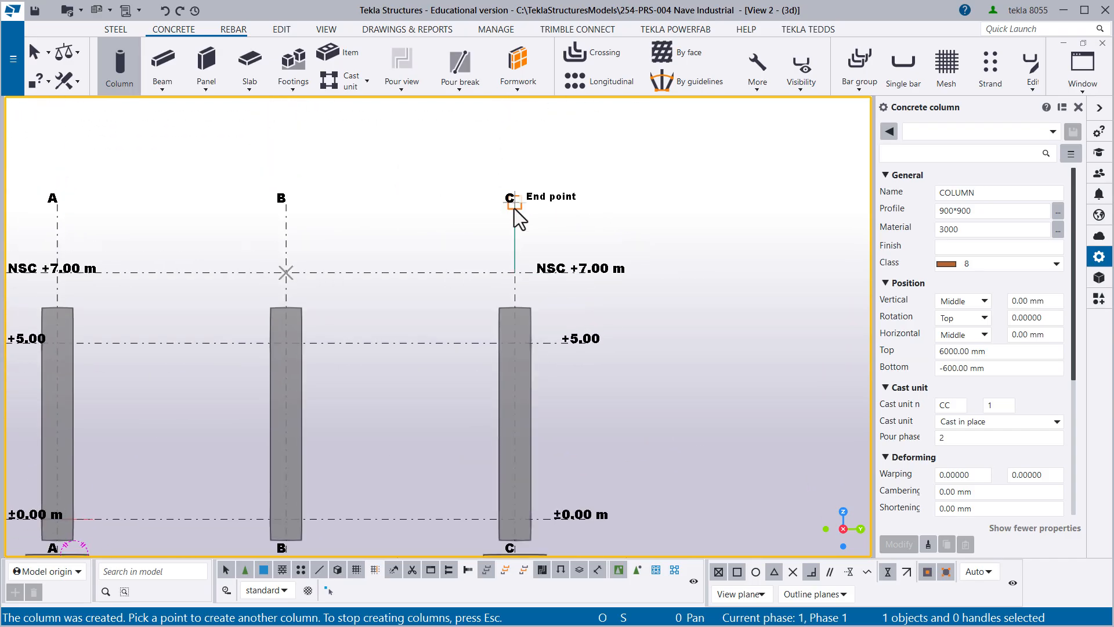
right_click(373, 223)
left_click(406, 230)
- Delete the concrete column on grid line B
middle_click_drag(371, 274, 552, 218)
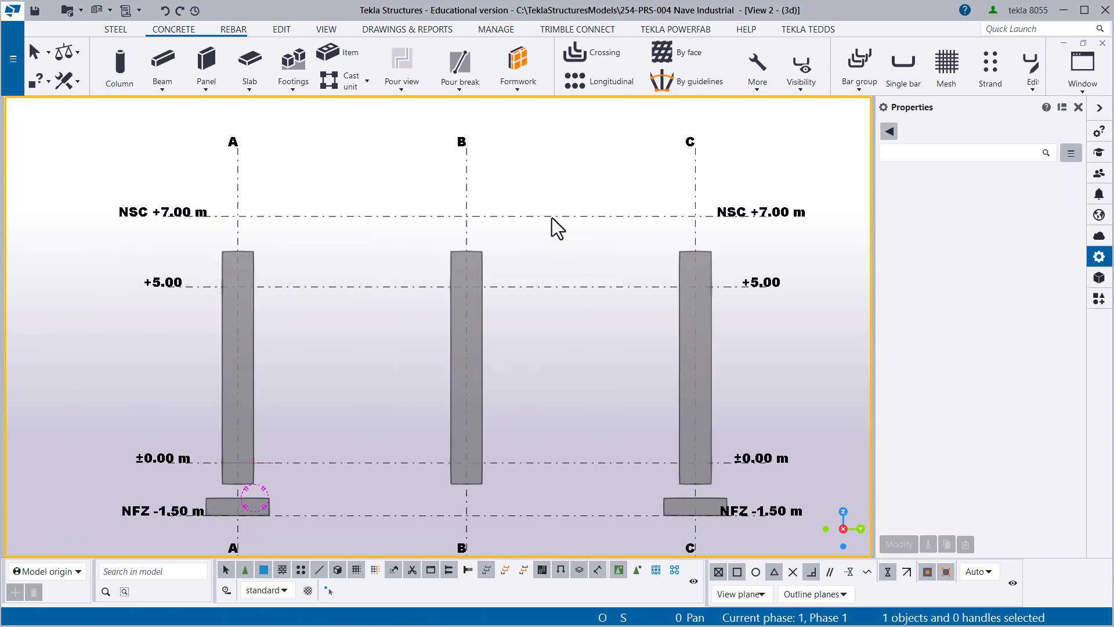
left_click(509, 222)
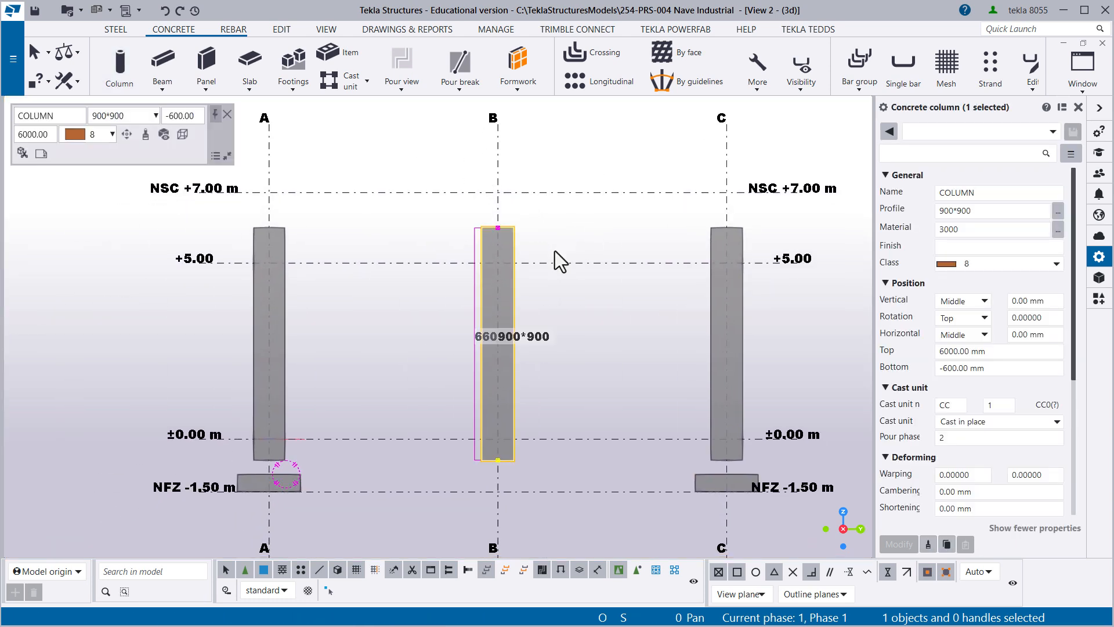
key("Delete")
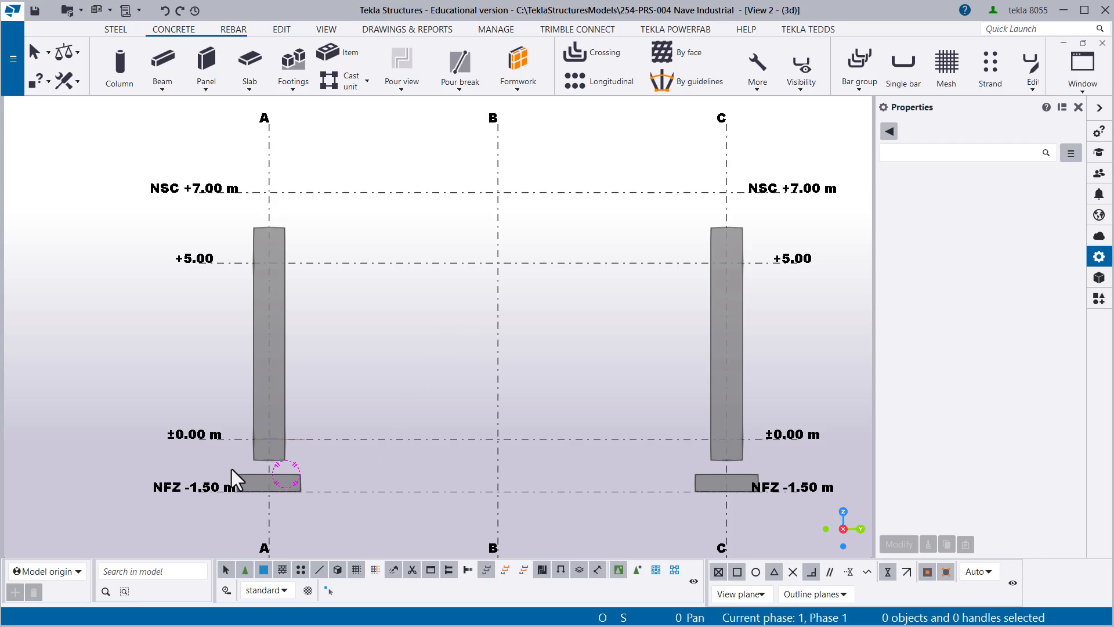
- Rename the concrete column on grid line A to Pedestal and set its profile to 500*500
scroll(221, 469, "up", 4)
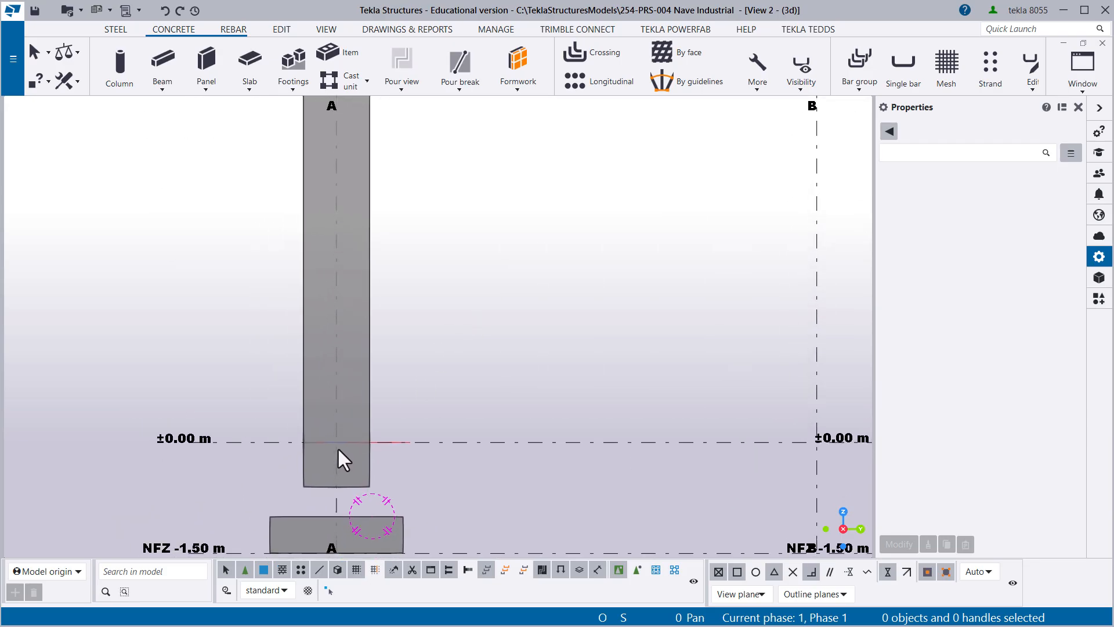
middle_click_drag(337, 451, 362, 399)
scroll(366, 397, "down", 3)
middle_click_drag(383, 324, 339, 346)
scroll(333, 353, "up", 5)
scroll(360, 314, "down", 2)
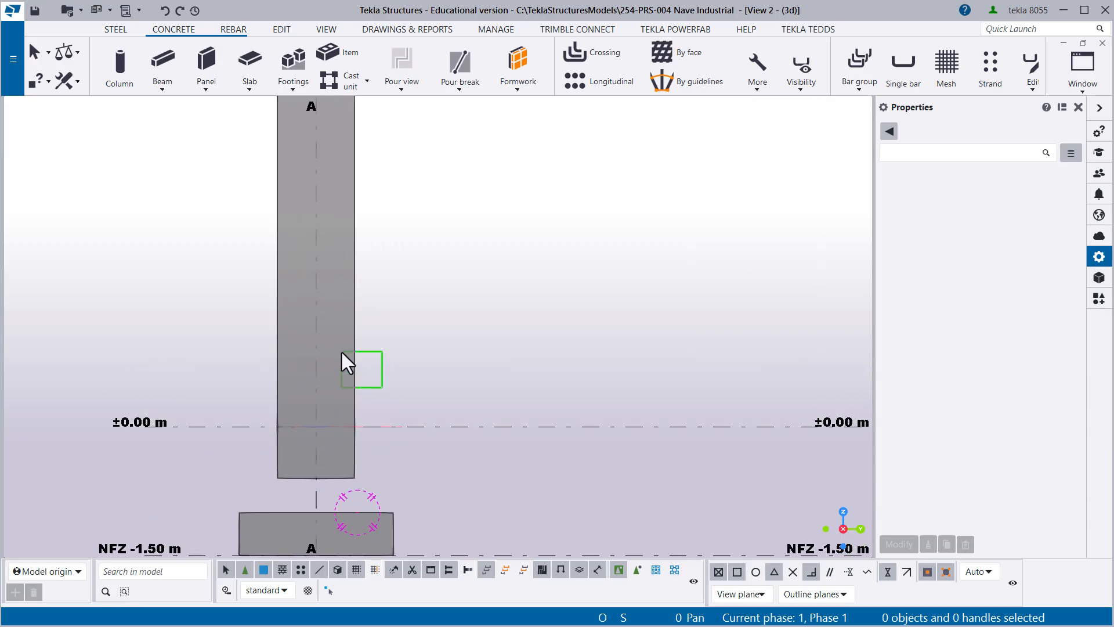
left_click(343, 353)
scroll(345, 365, "down", 2)
middle_click_drag(354, 385, 378, 347)
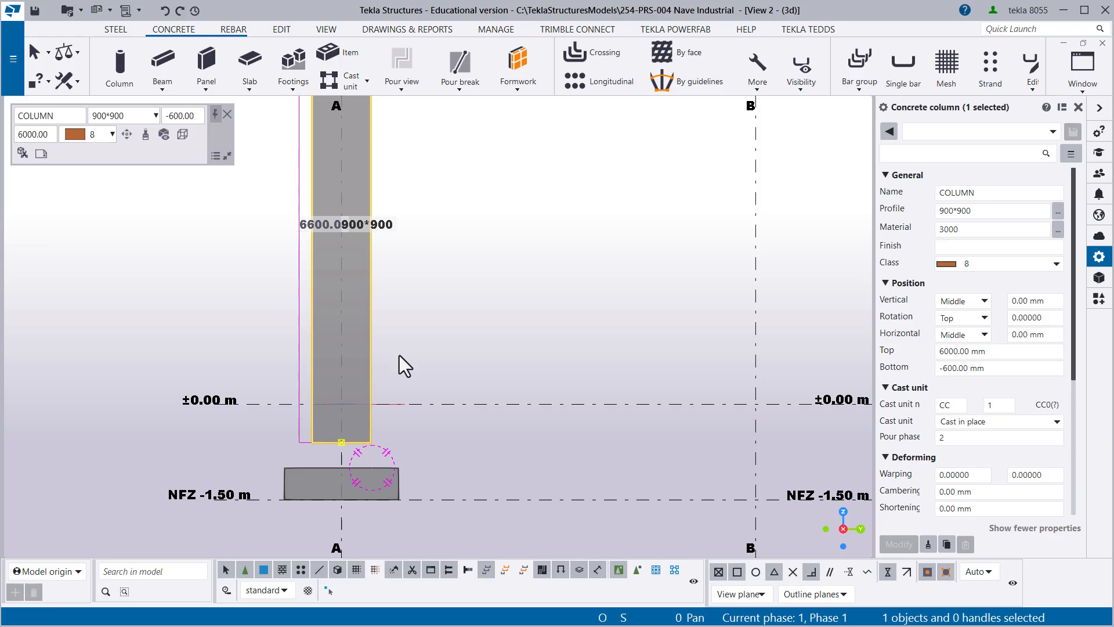
middle_click_drag(360, 336, 323, 312)
scroll(287, 427, "up", 3)
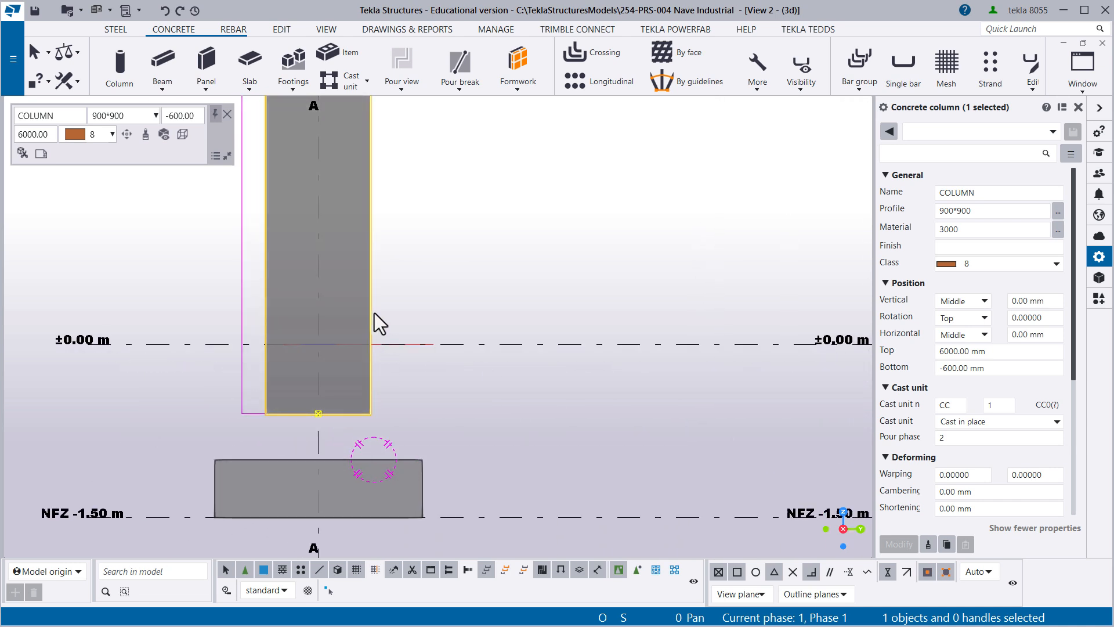
mouse_move(374, 312)
middle_mouse_down()
mouse_move(347, 373)
mouse_move(337, 361)
mouse_move(380, 312)
middle_mouse_up()
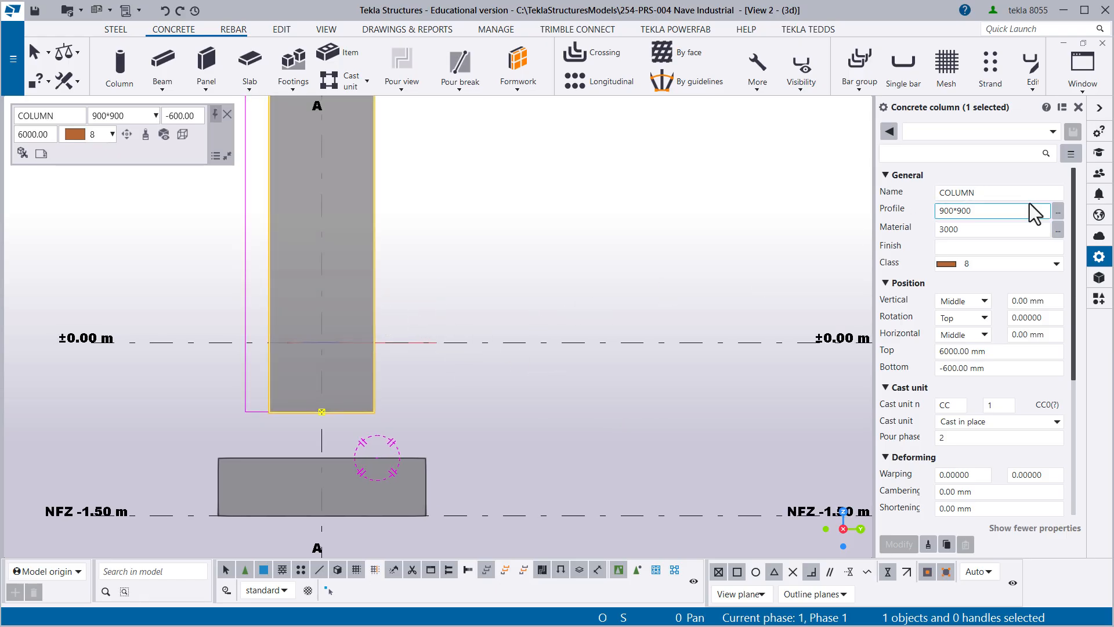
double_click(969, 192)
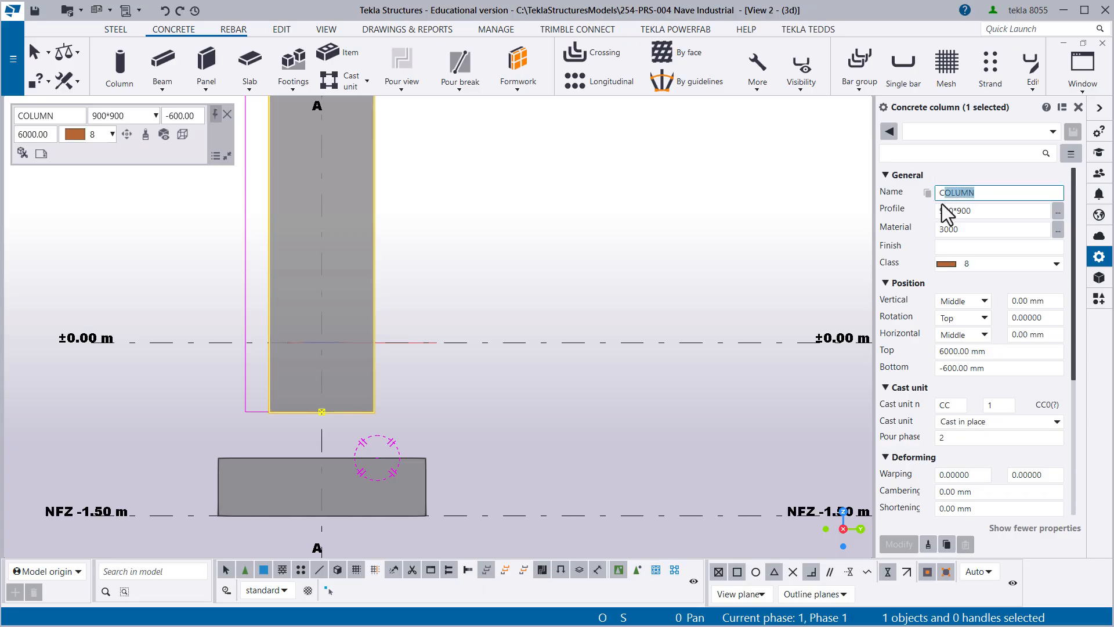
type("Pedestal")
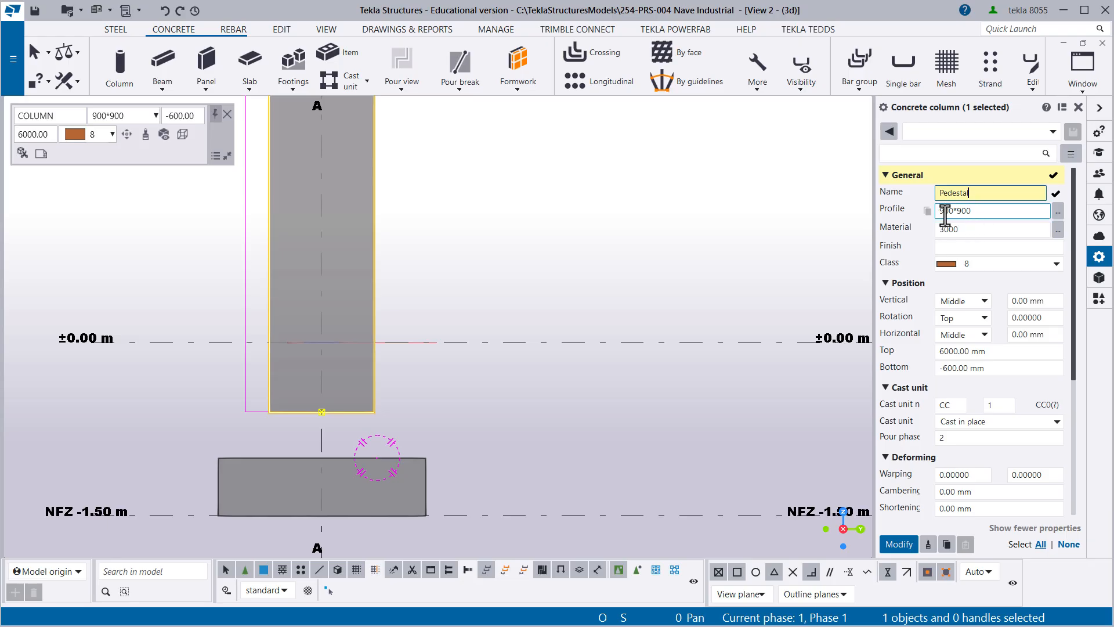
left_click(941, 213)
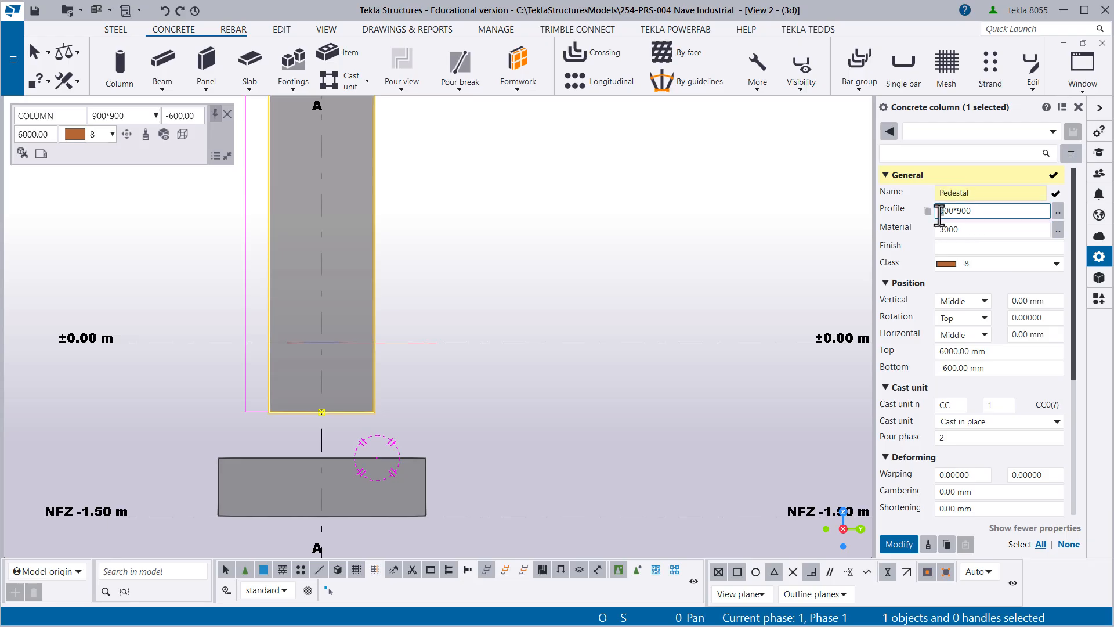
type("5")
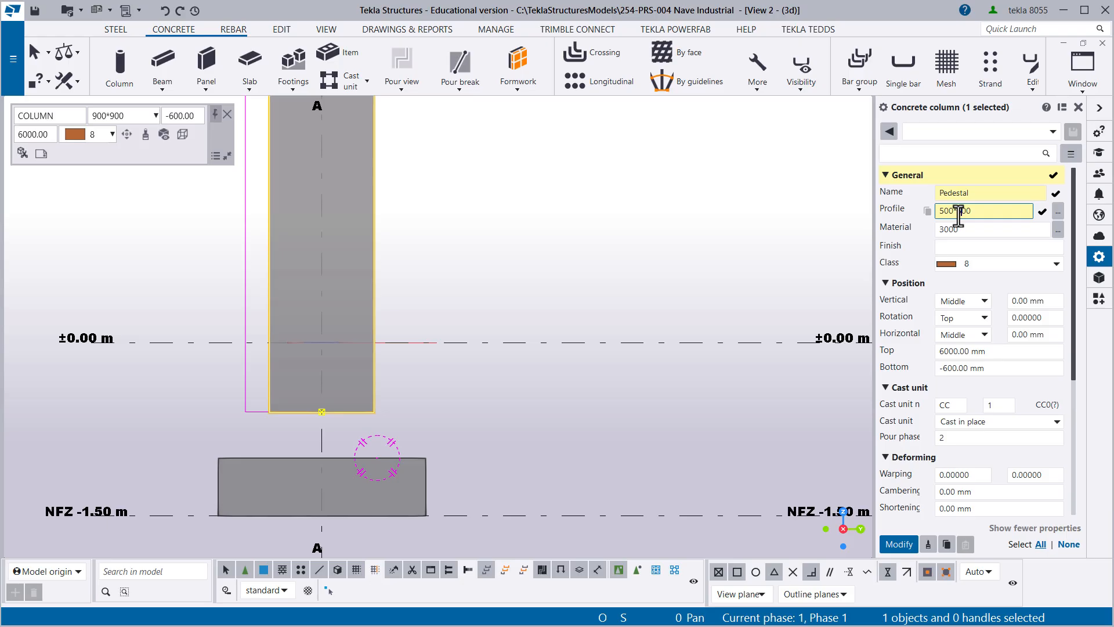
key("Return")
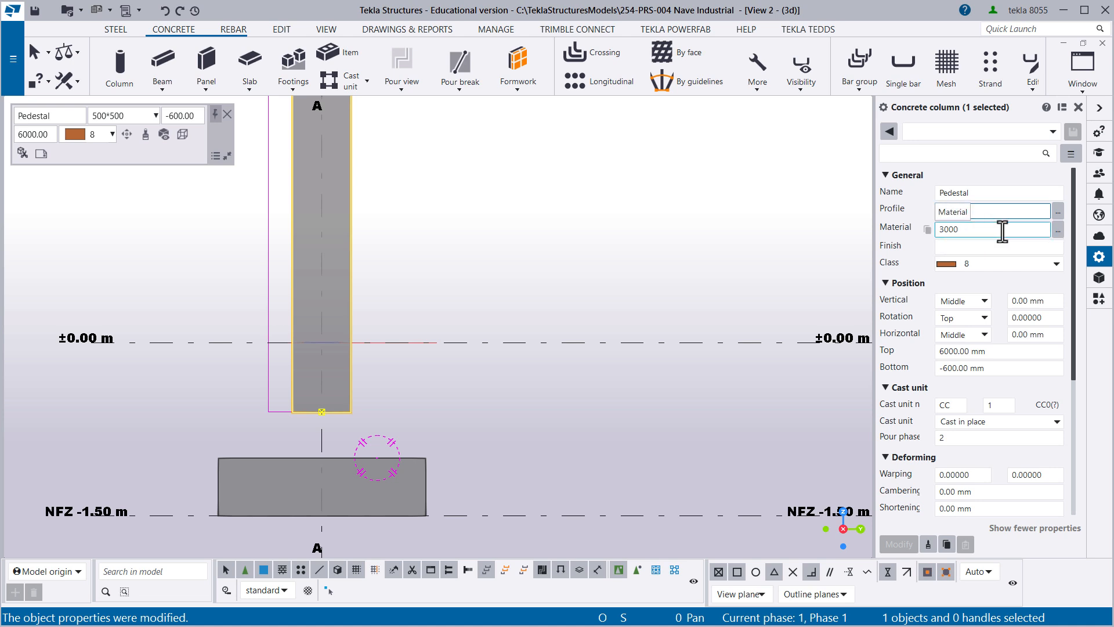
- Set the pedestal's material to concrete grade C30 and its class to 6, and apply the changes
left_click(1057, 231)
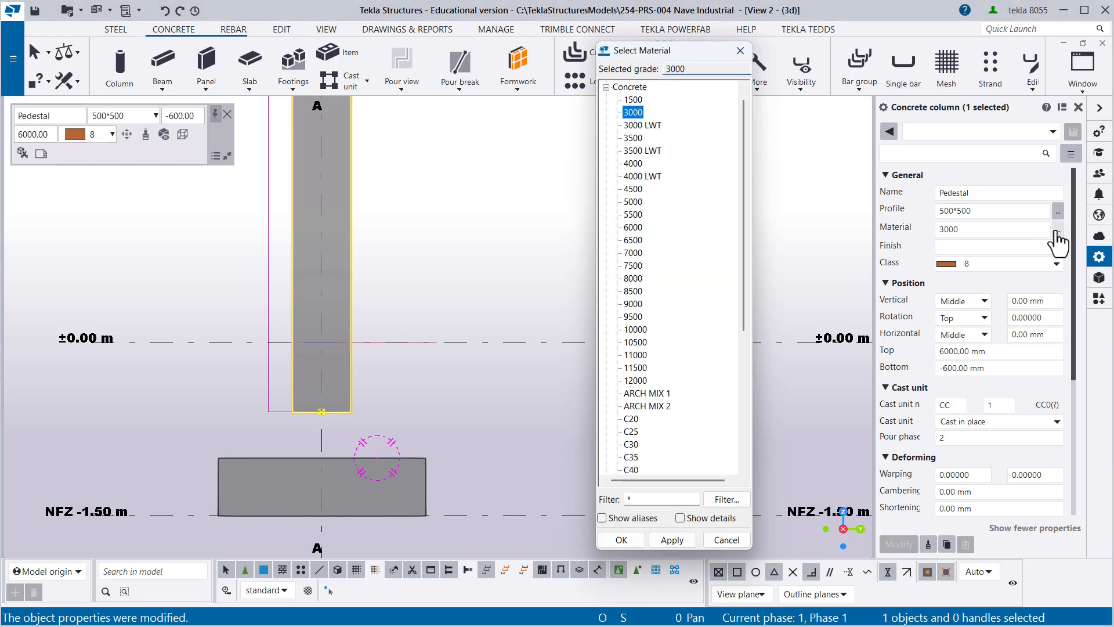
left_click(638, 445)
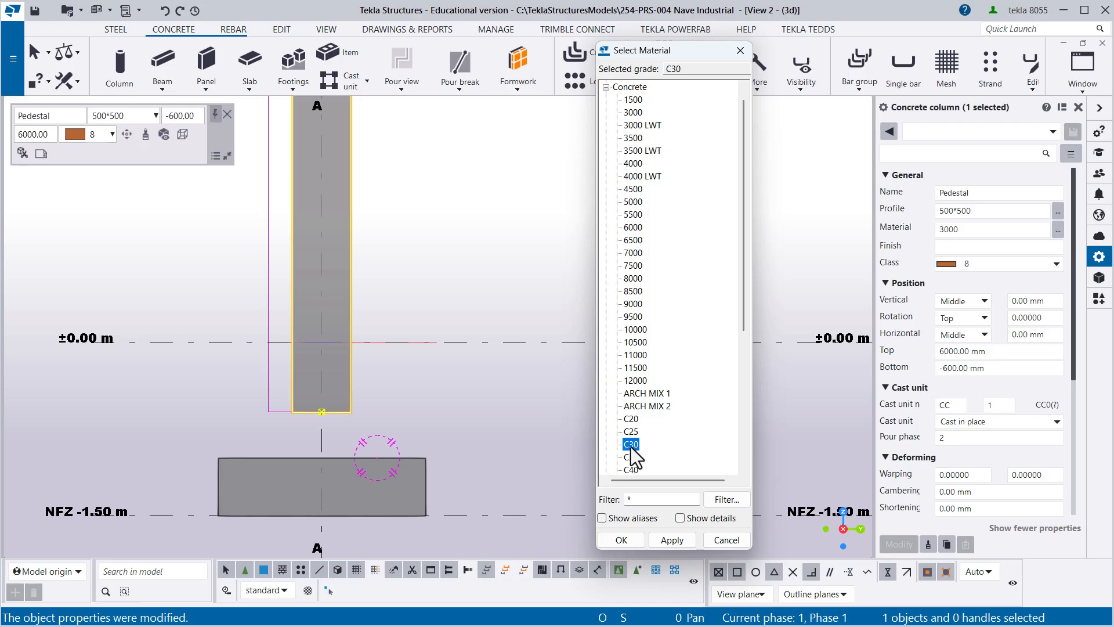
double_click(631, 447)
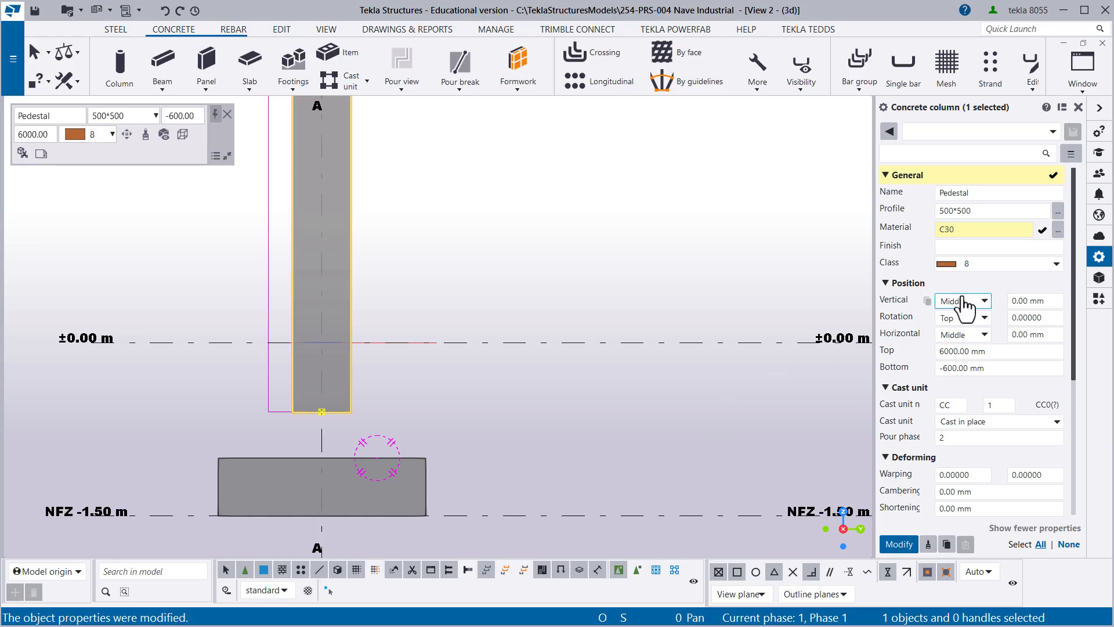
left_click(995, 264)
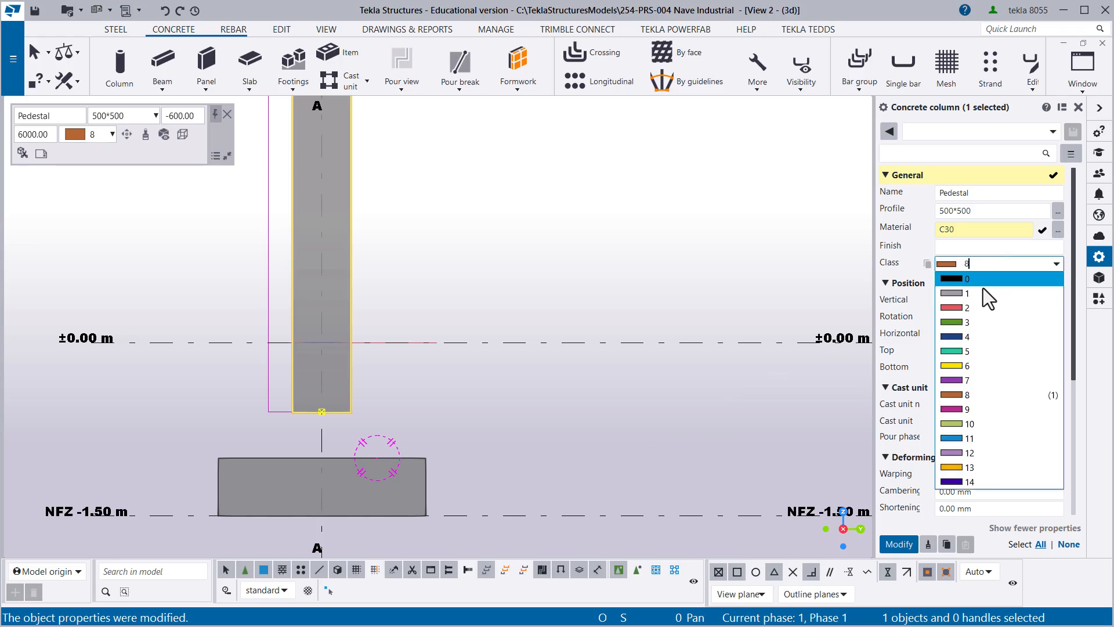
left_click(949, 367)
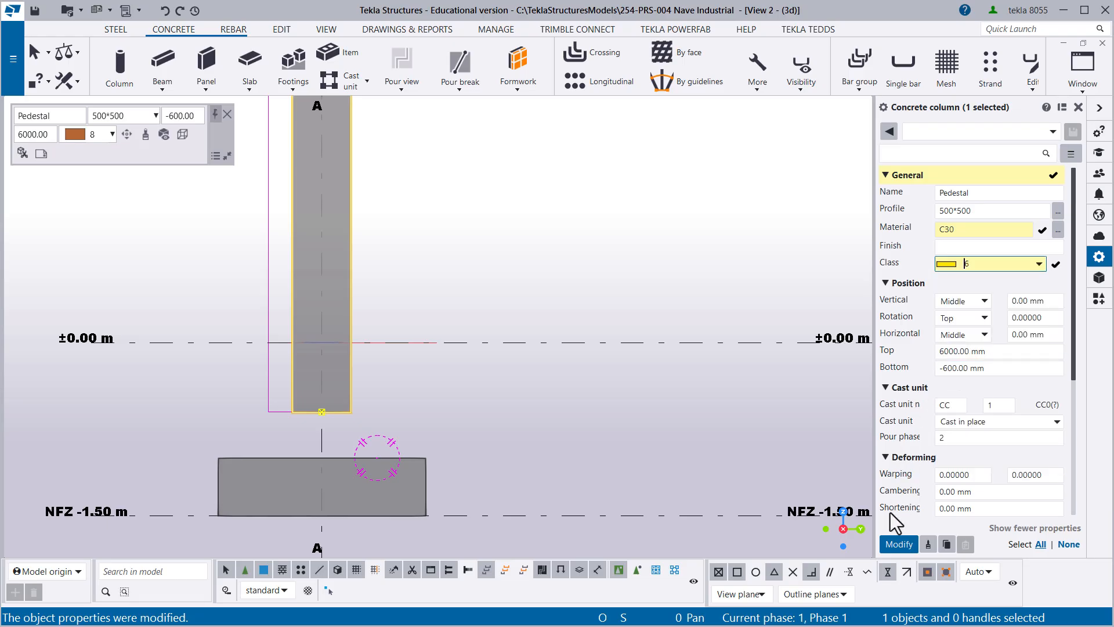
left_click(899, 544)
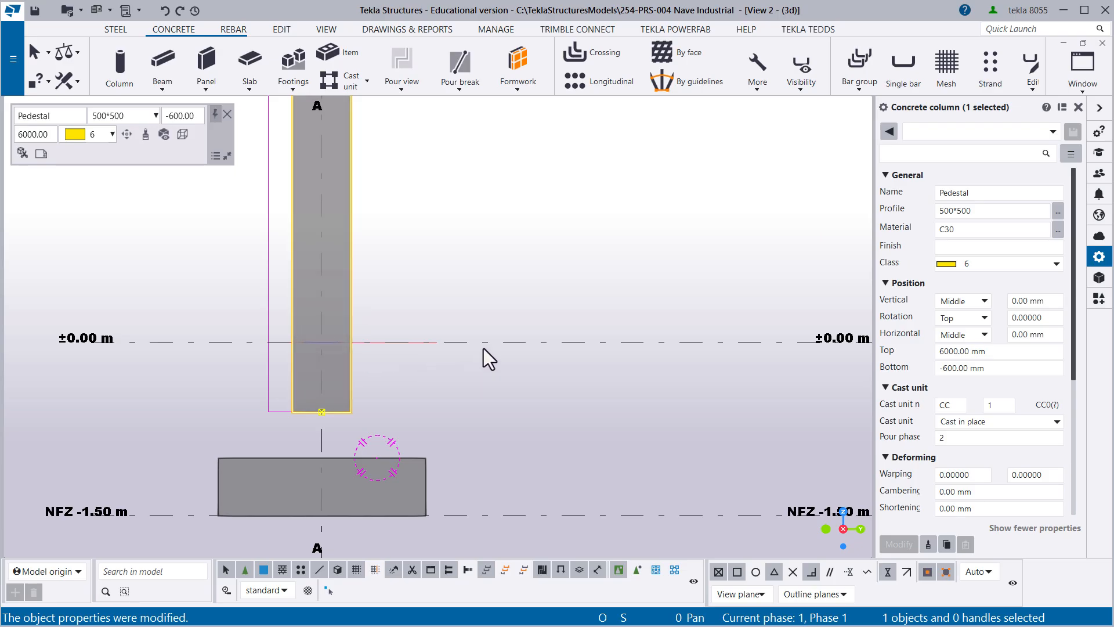
- Set the bottom level of the pedestal on grid line A to -1000 mm
middle_click_drag(455, 345, 502, 340)
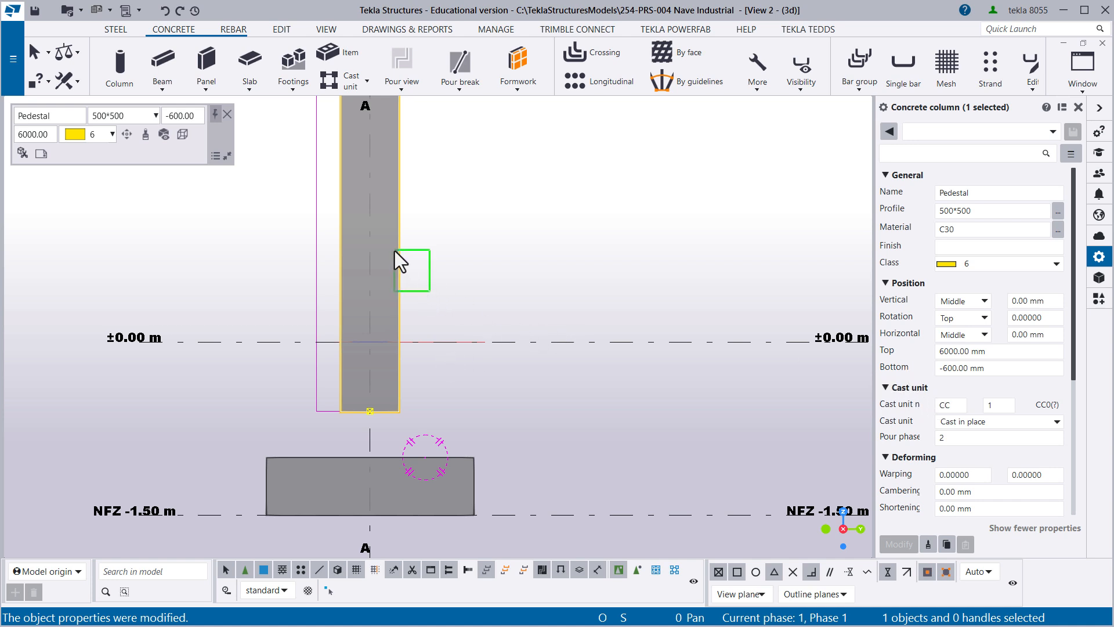
left_click(970, 368)
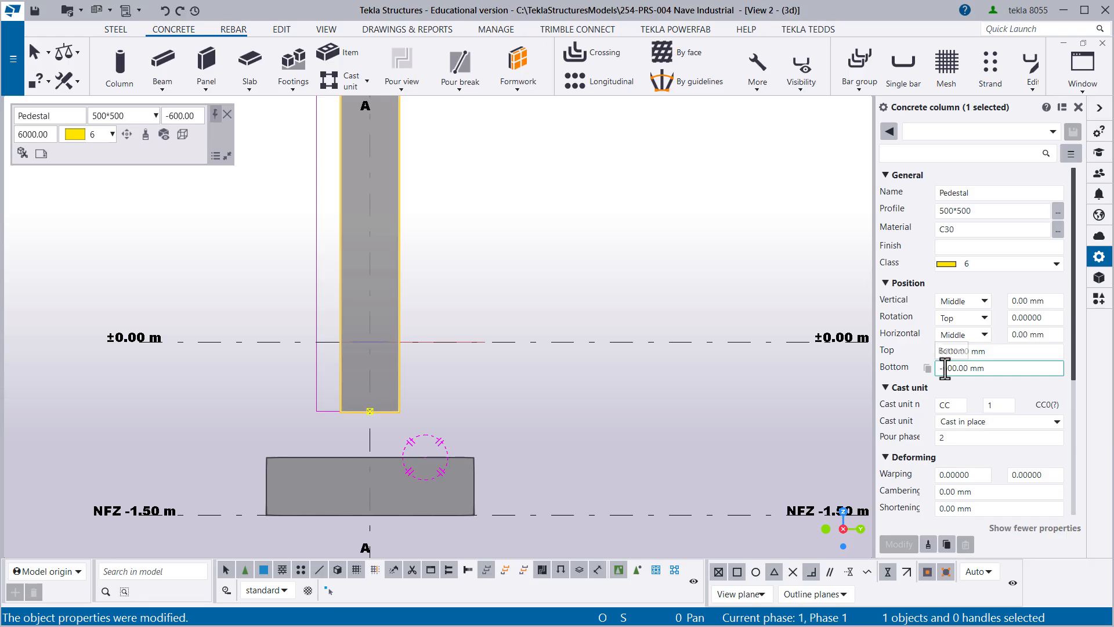
scroll(475, 462, "up", 2)
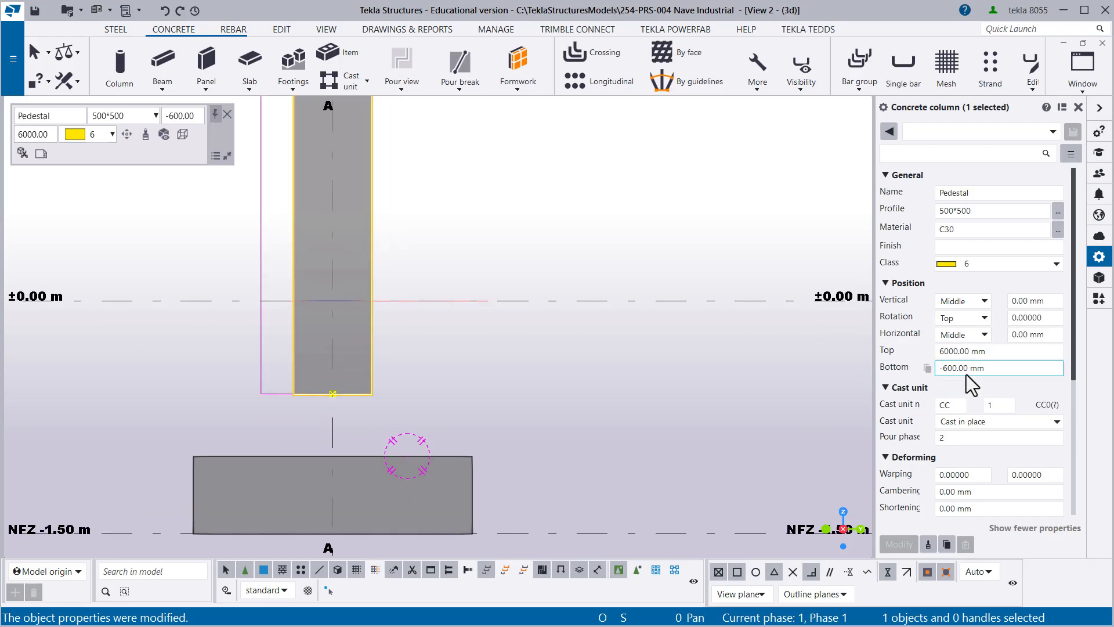
left_click(943, 369)
type("10")
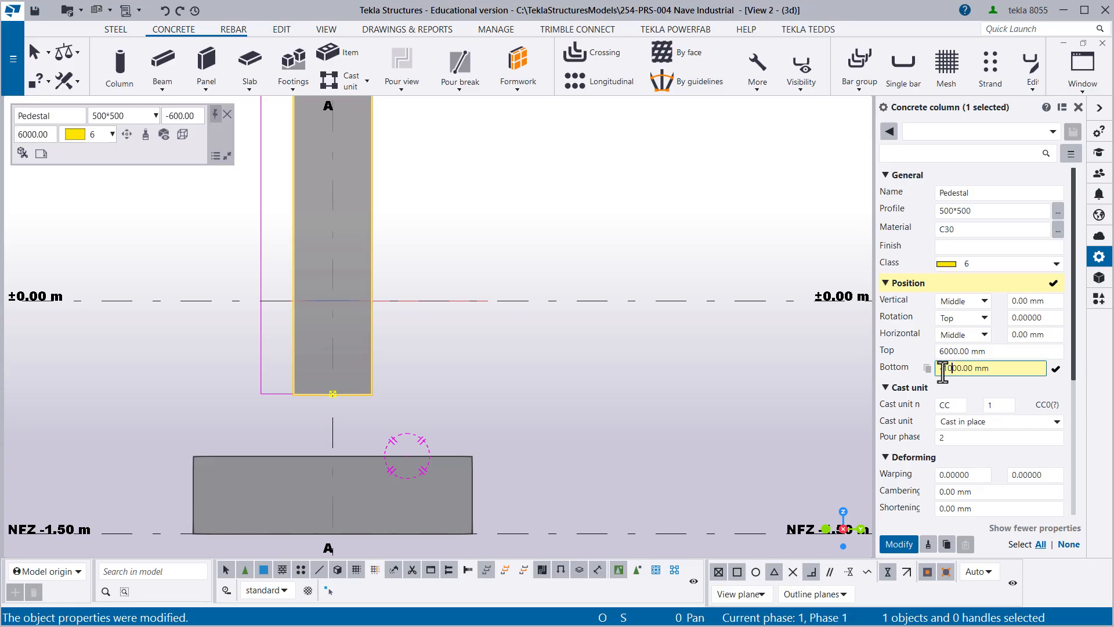
key("Return")
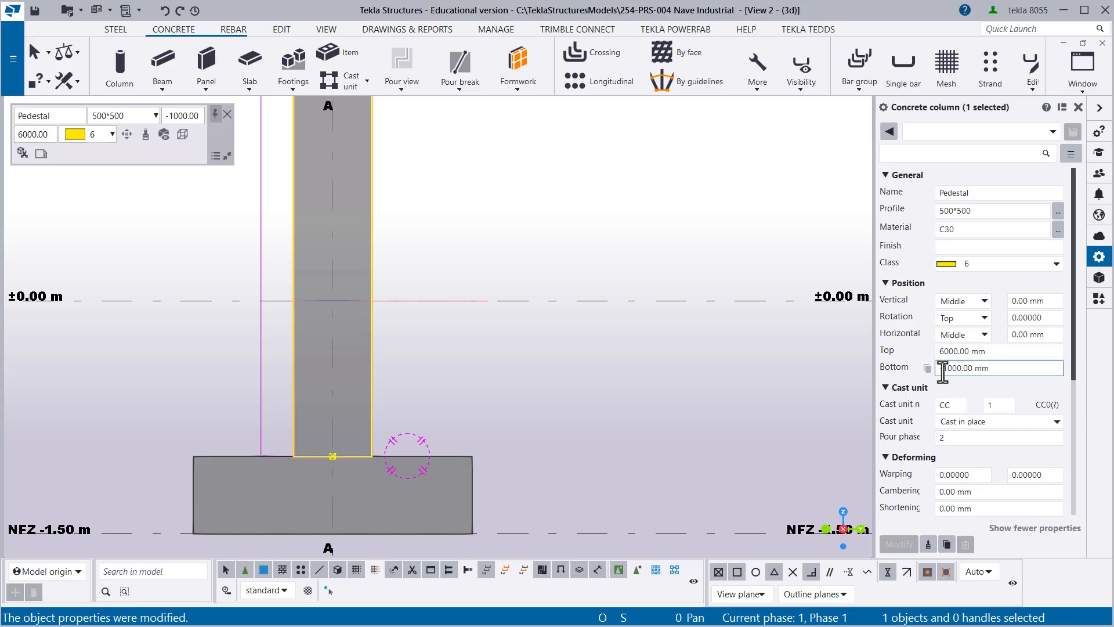
scroll(472, 276, "down", 3)
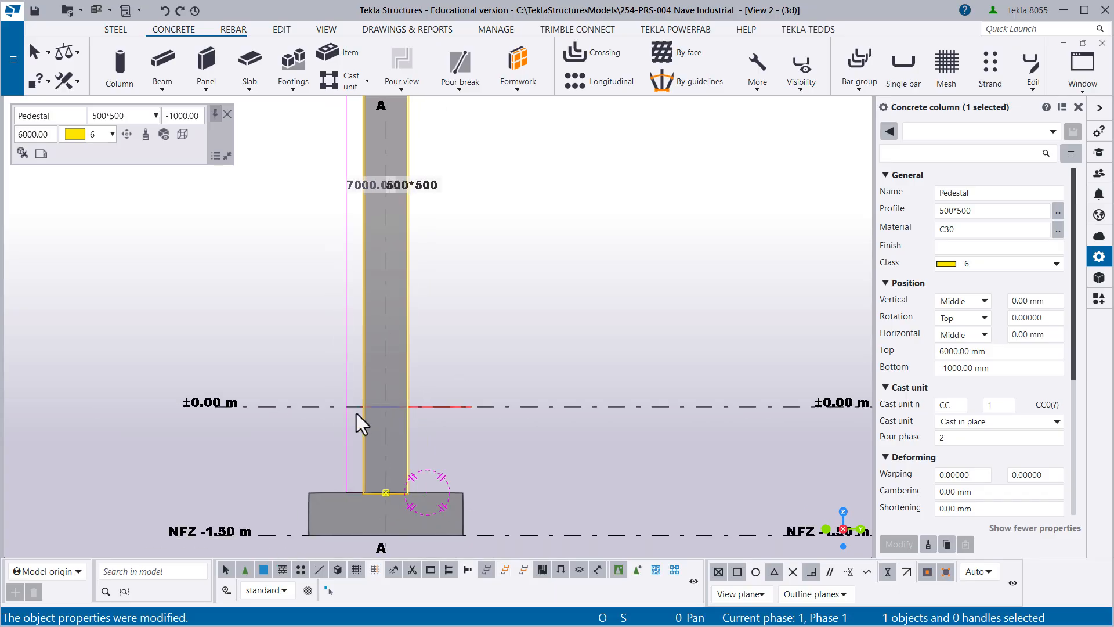
scroll(356, 413, "up", 2)
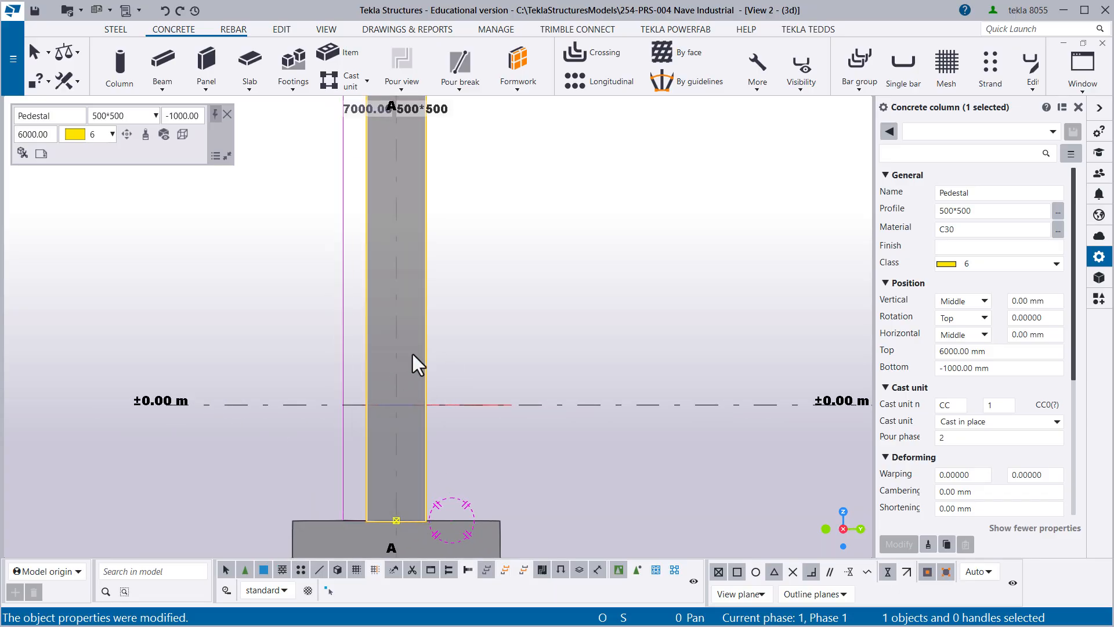
left_click_drag(949, 371, 939, 375)
type("0")
key("Delete")
key("Delete")
key("Delete")
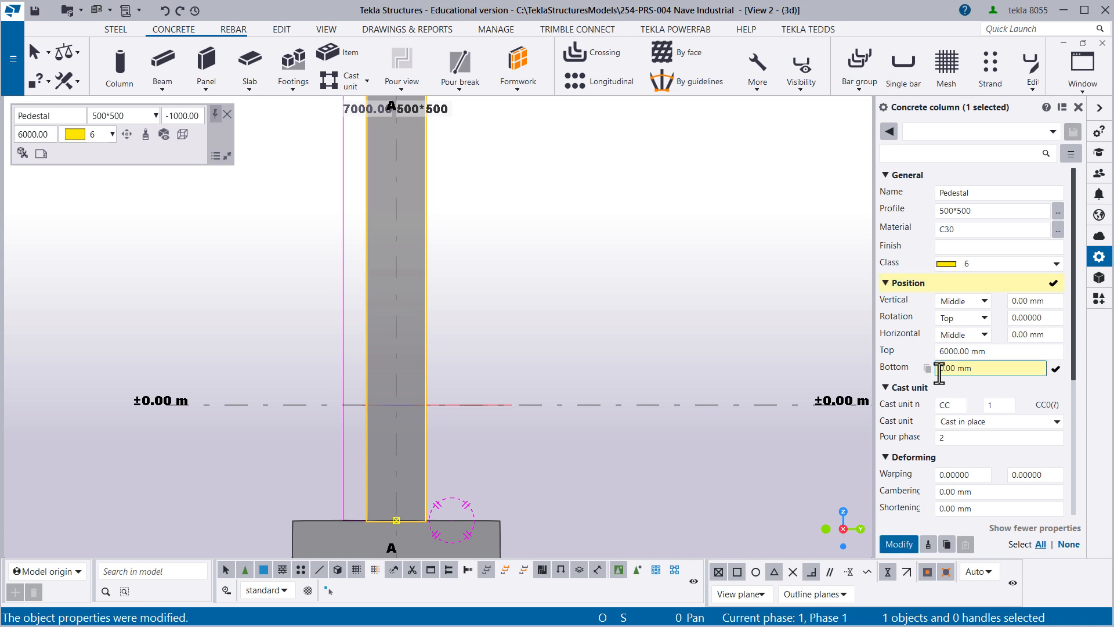
type("-100")
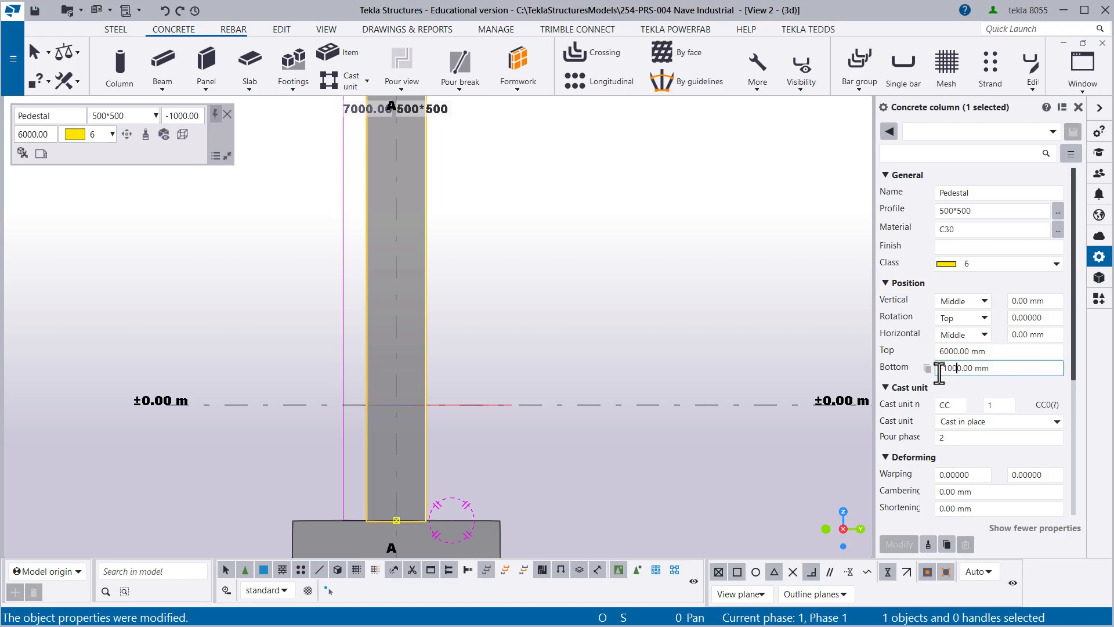
- Set the top level of the pedestal on grid line A to 450 mm
left_click(951, 351)
type("45")
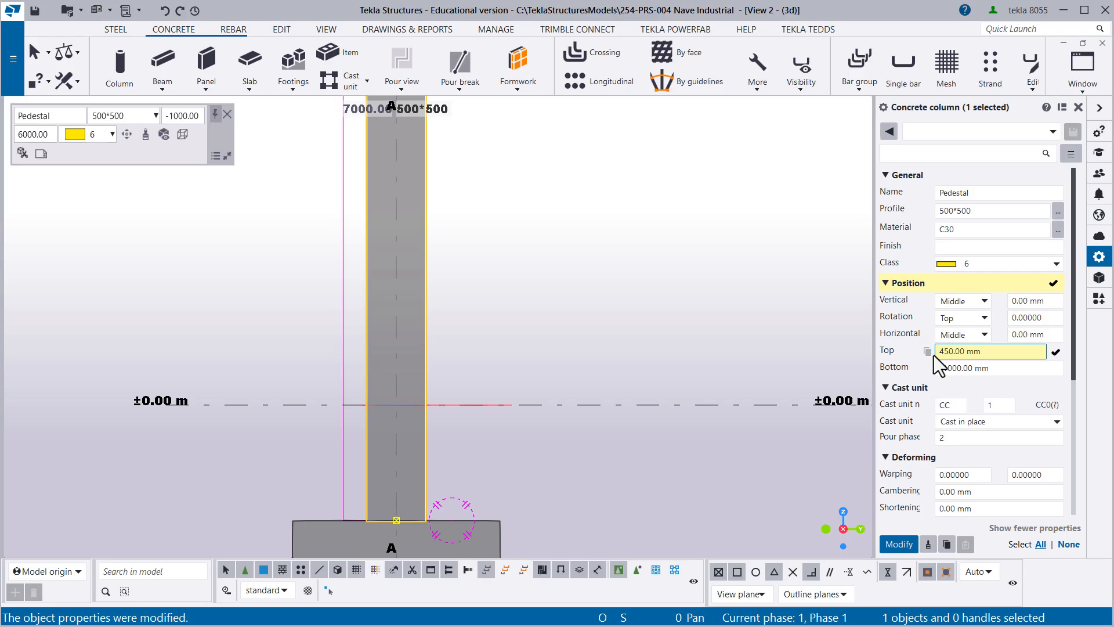
key("Return")
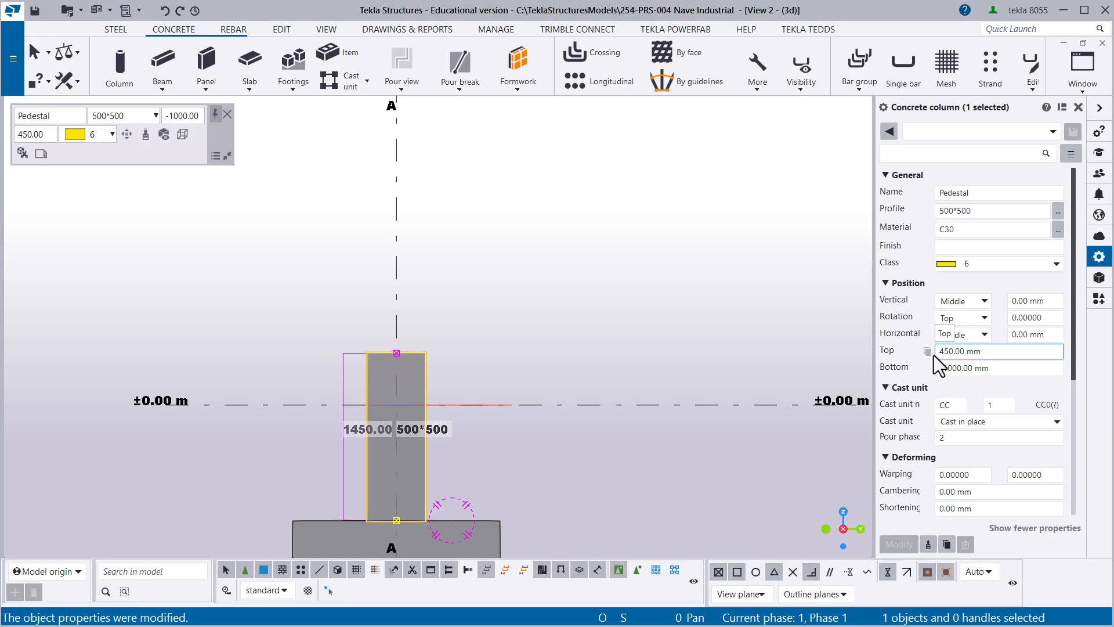
- Set the pedestal's cast unit numbering to prefix P with start number 1 and its cast unit type to Precast, apply, and deselect it
middle_click_drag(512, 465, 501, 363)
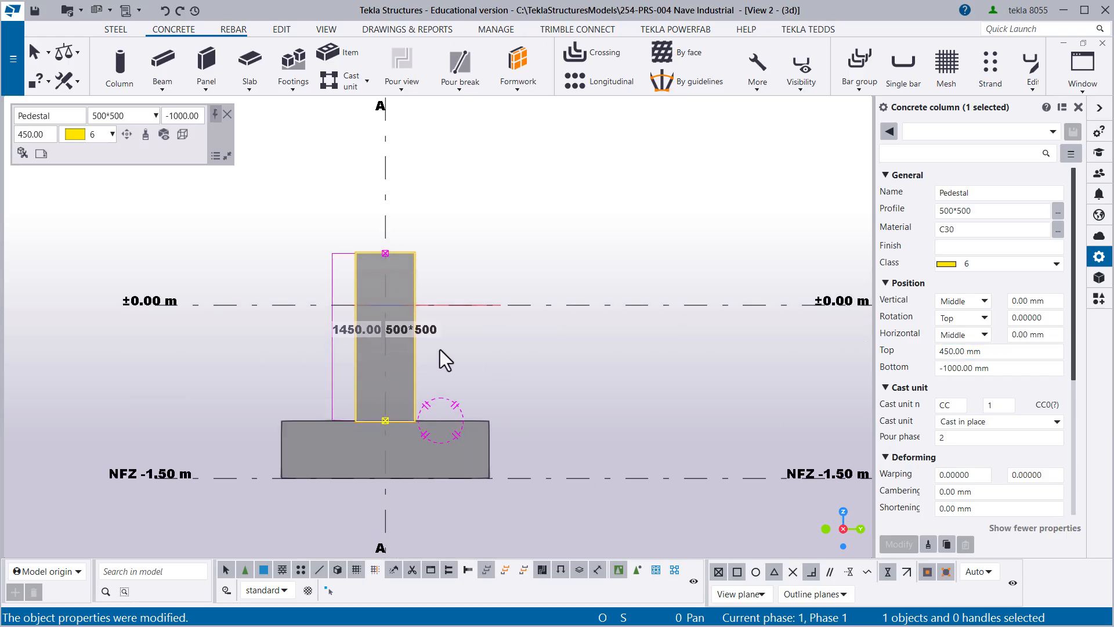
scroll(422, 343, "up", 3)
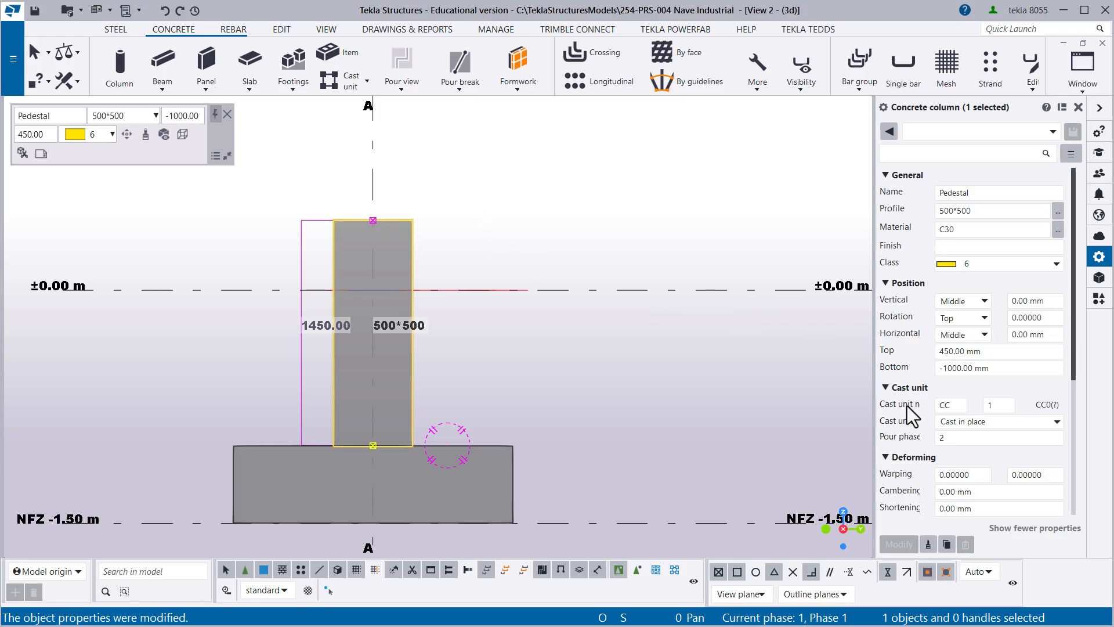
double_click(935, 405)
type("P")
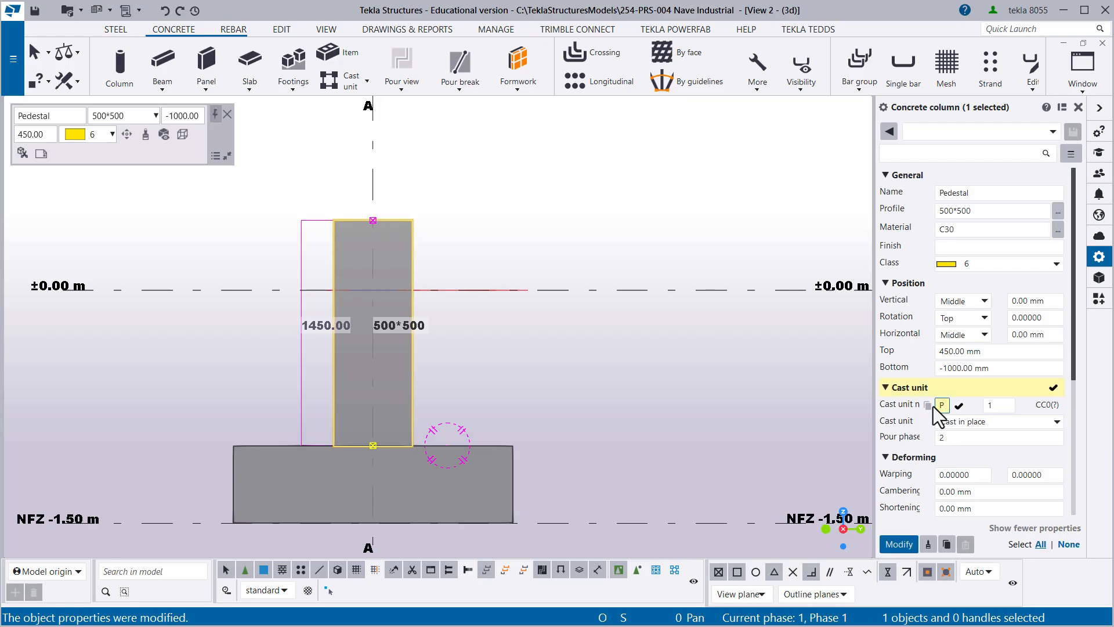
left_click(985, 406)
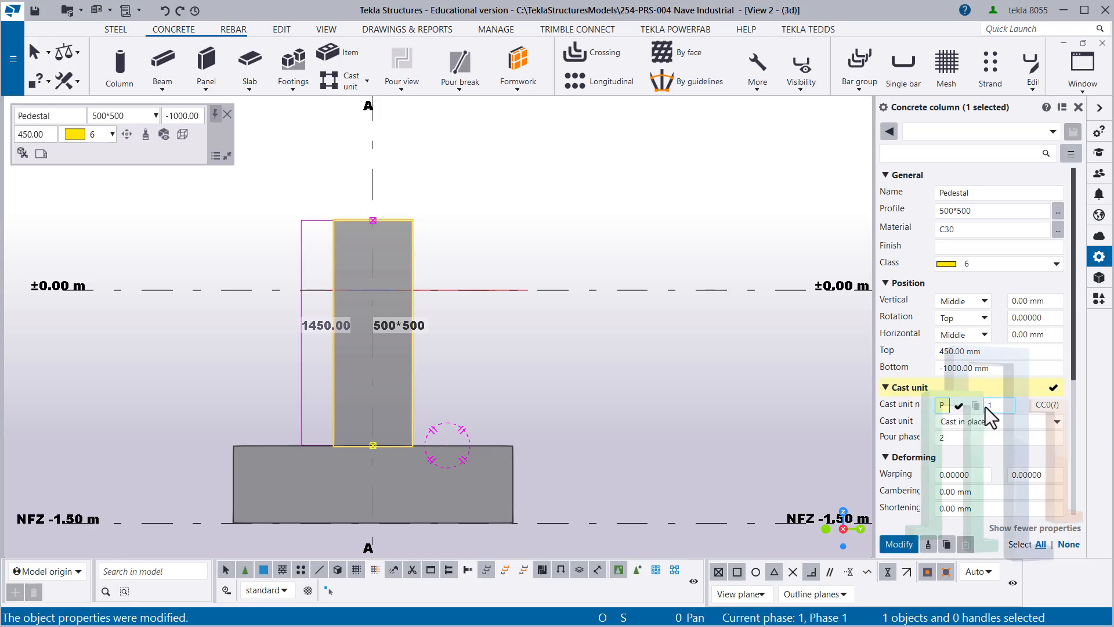
double_click(994, 405)
type("1")
left_click(1007, 422)
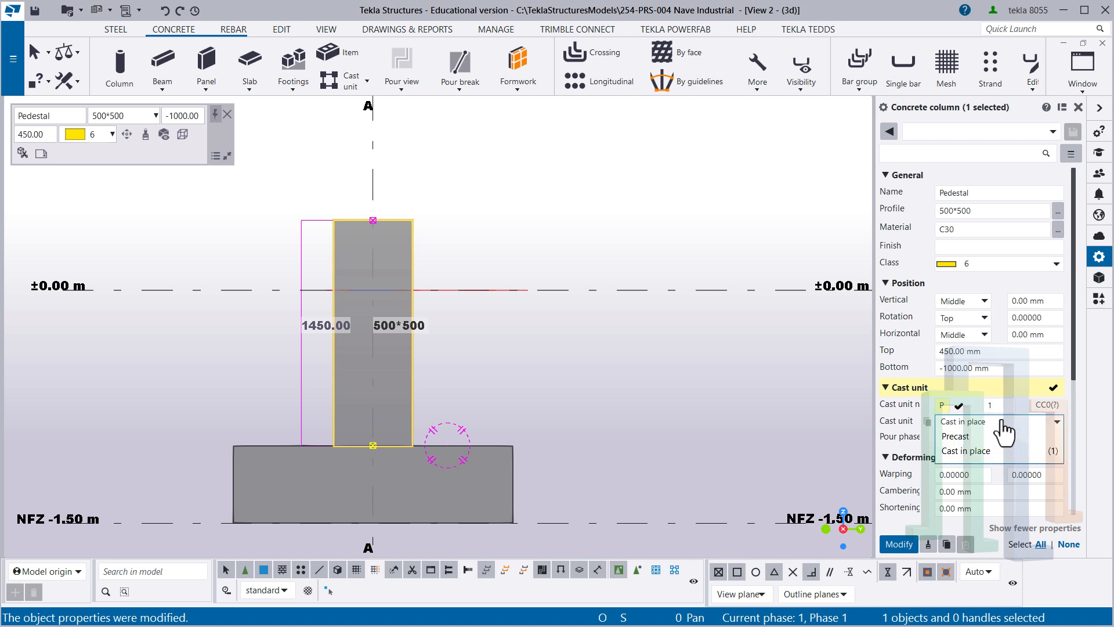
left_click(957, 439)
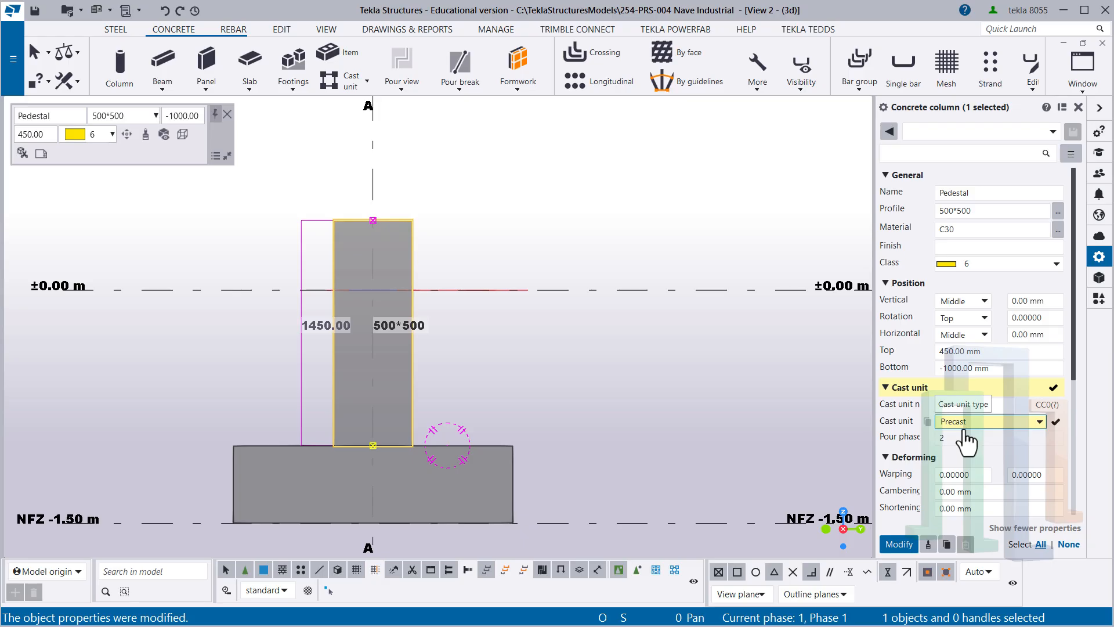
left_click(899, 544)
scroll(464, 349, "down", 3)
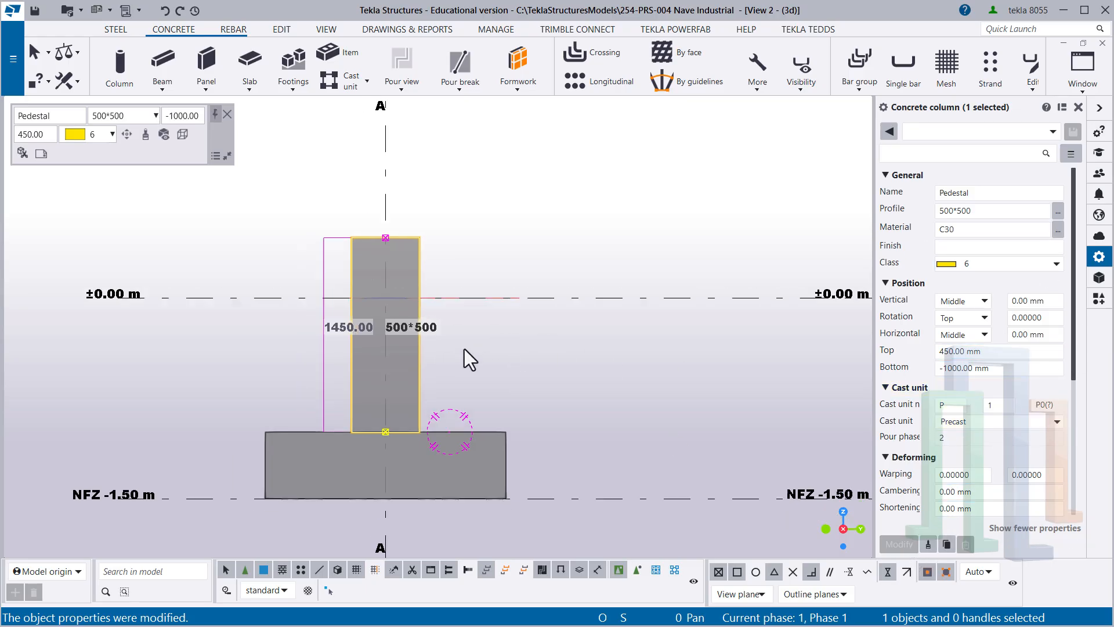
left_click(395, 347)
scroll(393, 414, "down", 5)
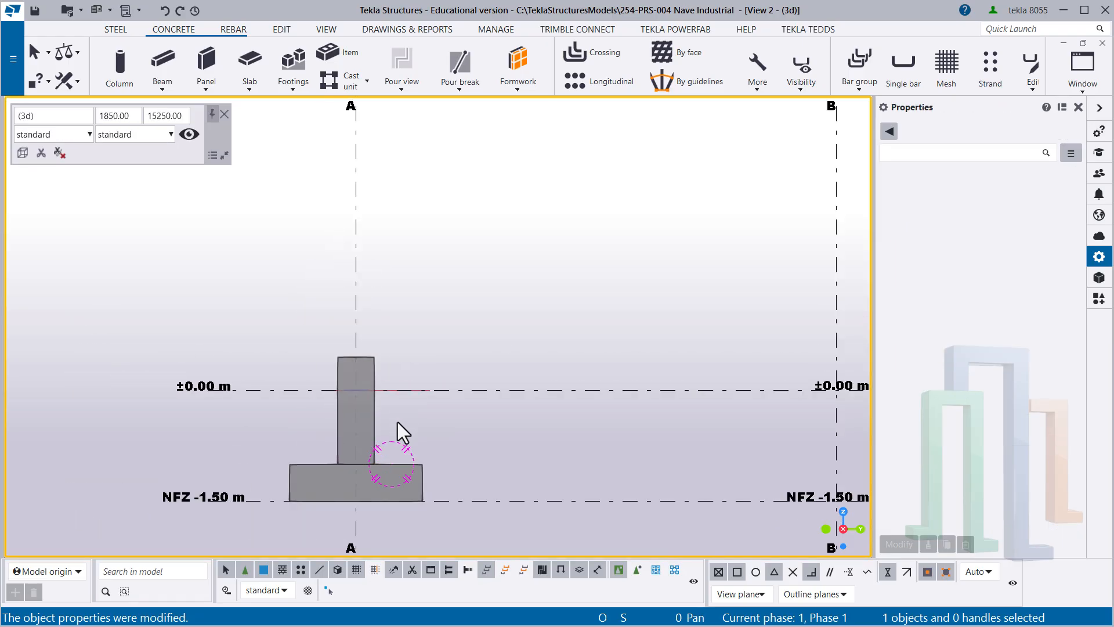
- Save the properties of the pedestal on grid line A as a property set named "+ Pedestal 01"
scroll(339, 412, "up", 5)
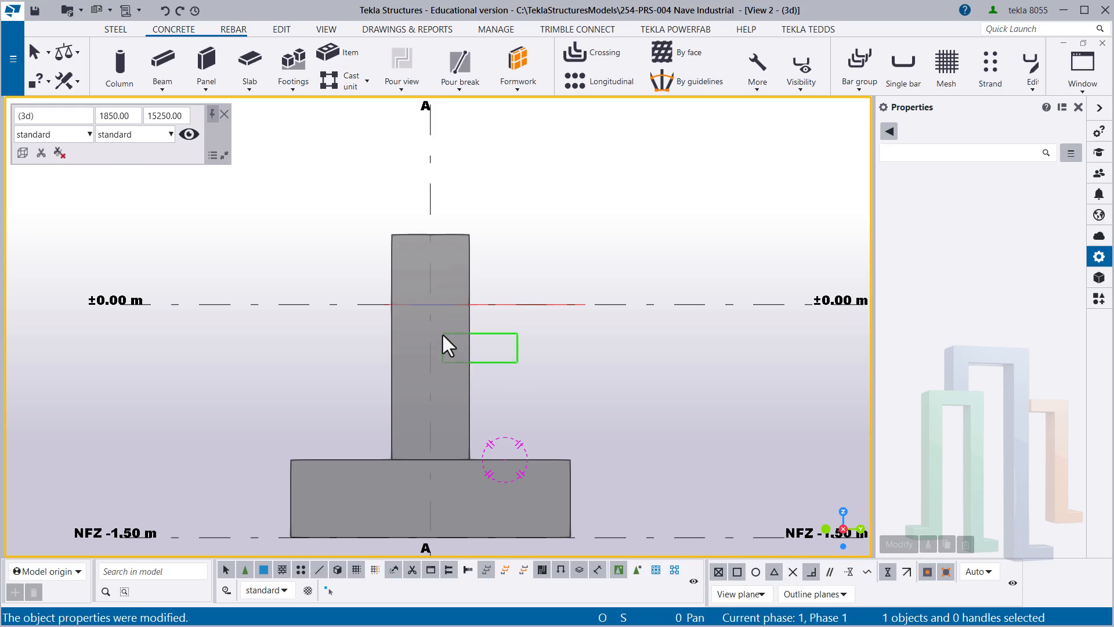
left_click(441, 333)
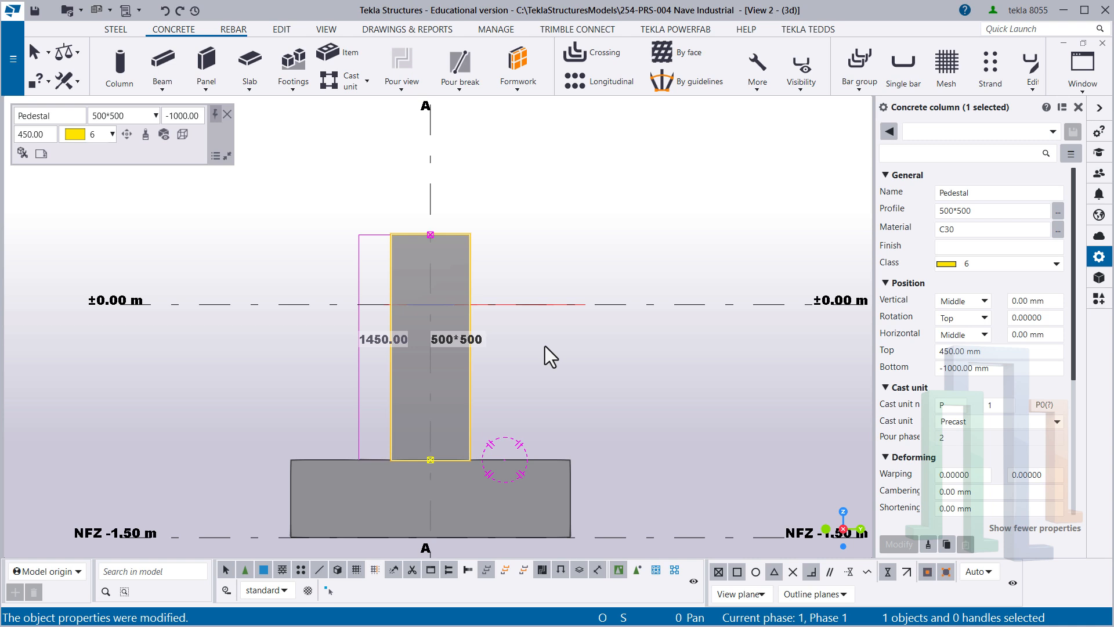
left_click(456, 339)
left_click(917, 132)
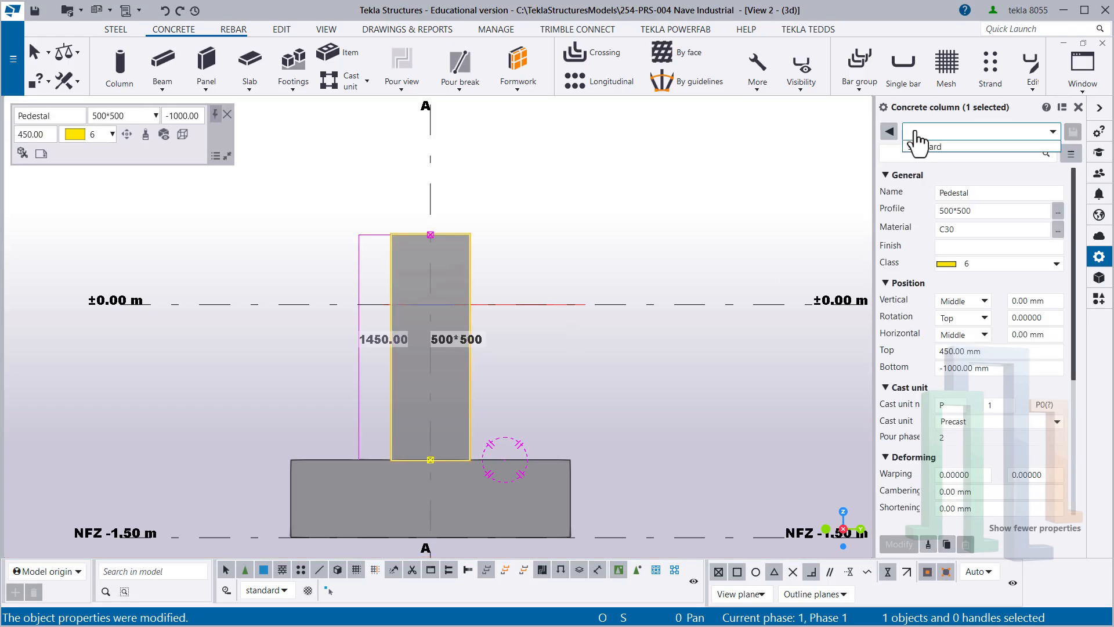
type("+ P")
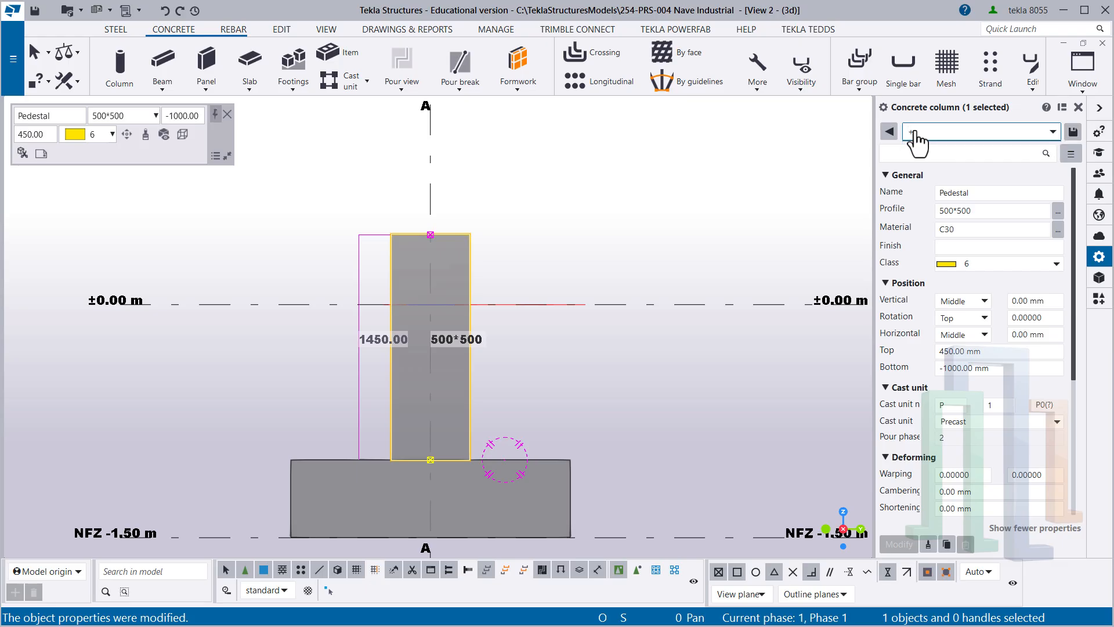
type("edest")
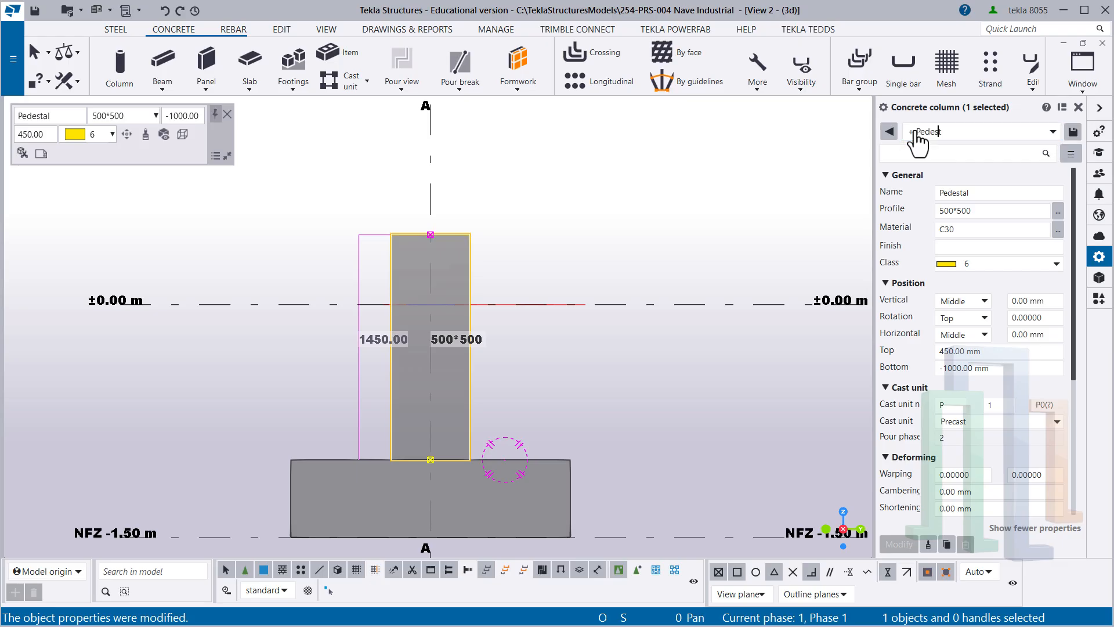
type("al 01")
left_click(1073, 132)
left_click(608, 228)
- Apply the saved "+ Pedestal 01" property set to the column on grid line C, and undo that change
scroll(526, 250, "down", 6)
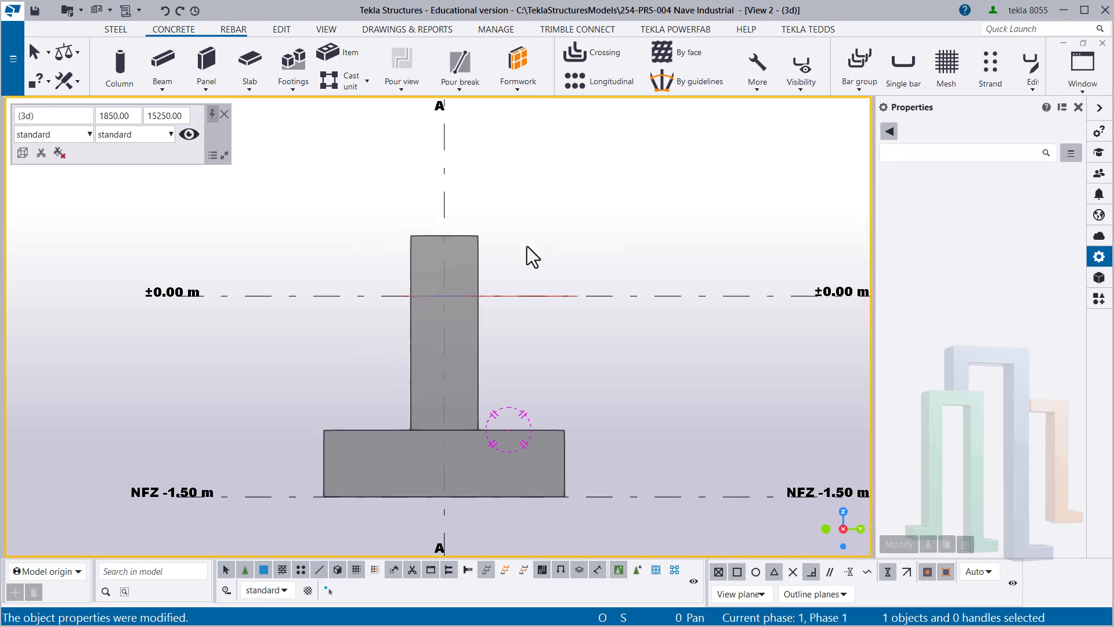
middle_click_drag(595, 319, 363, 423)
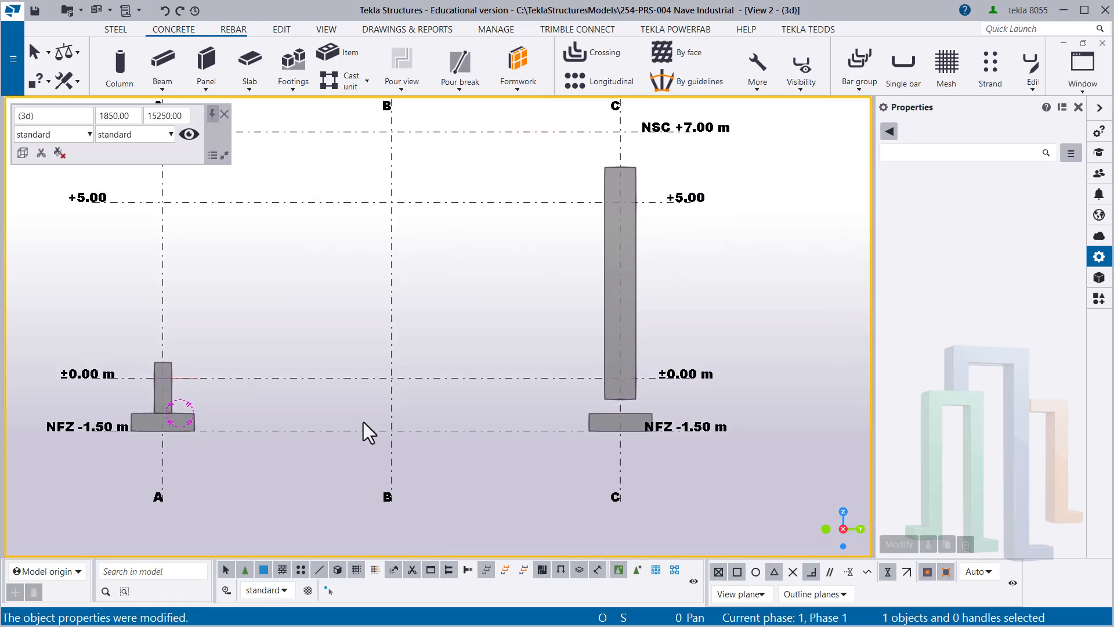
scroll(608, 349, "up", 1)
left_click_drag(687, 344, 636, 288)
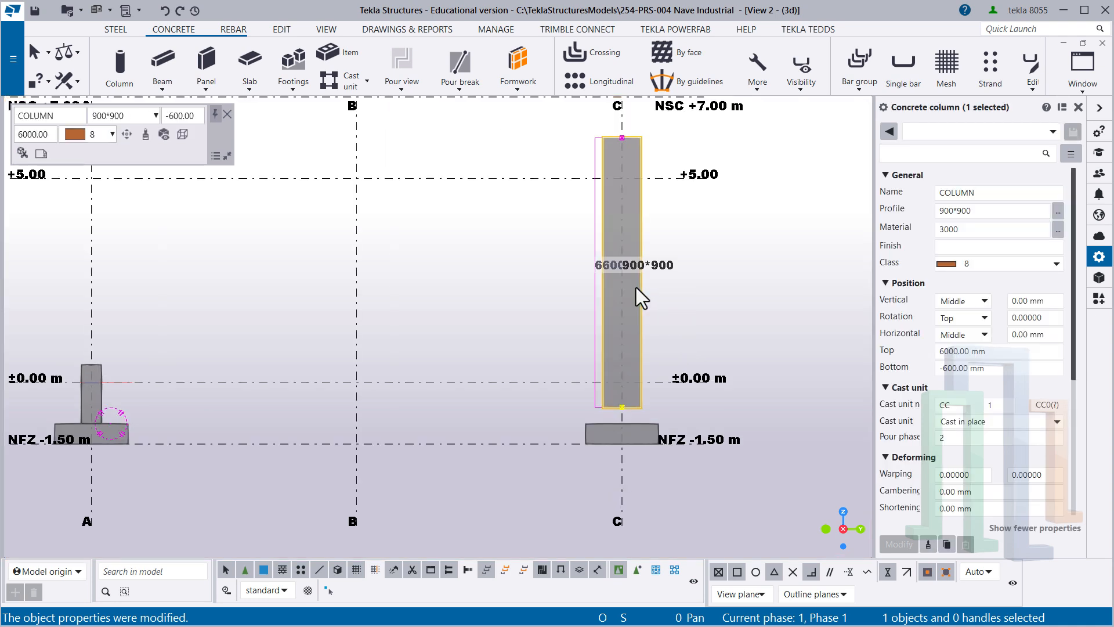
left_click(964, 134)
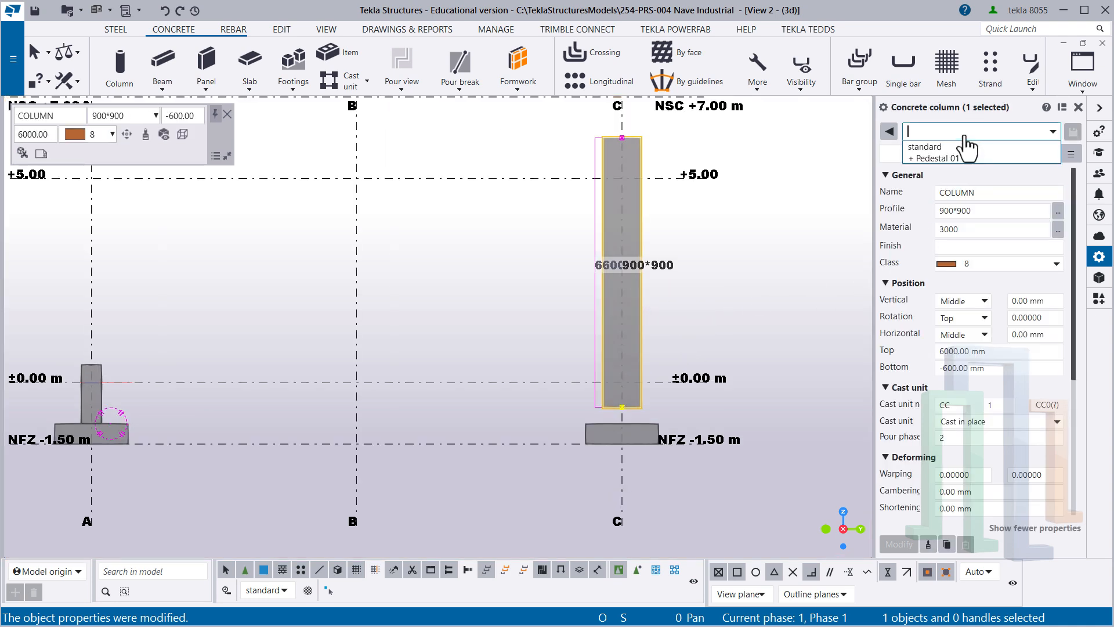
left_click(935, 159)
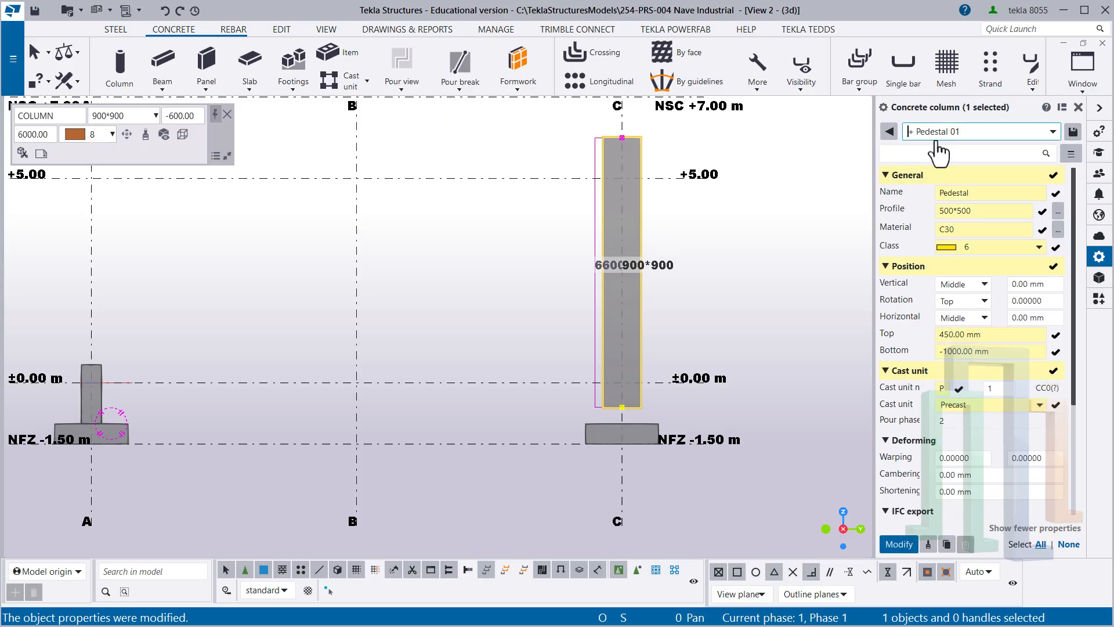
left_click(908, 544)
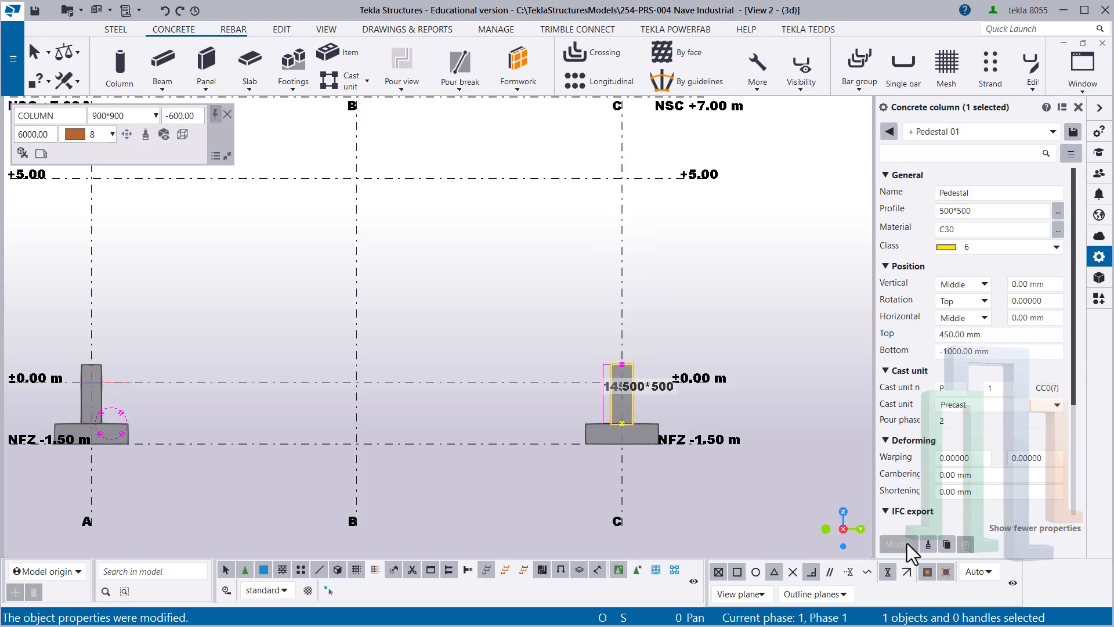
left_click(637, 501)
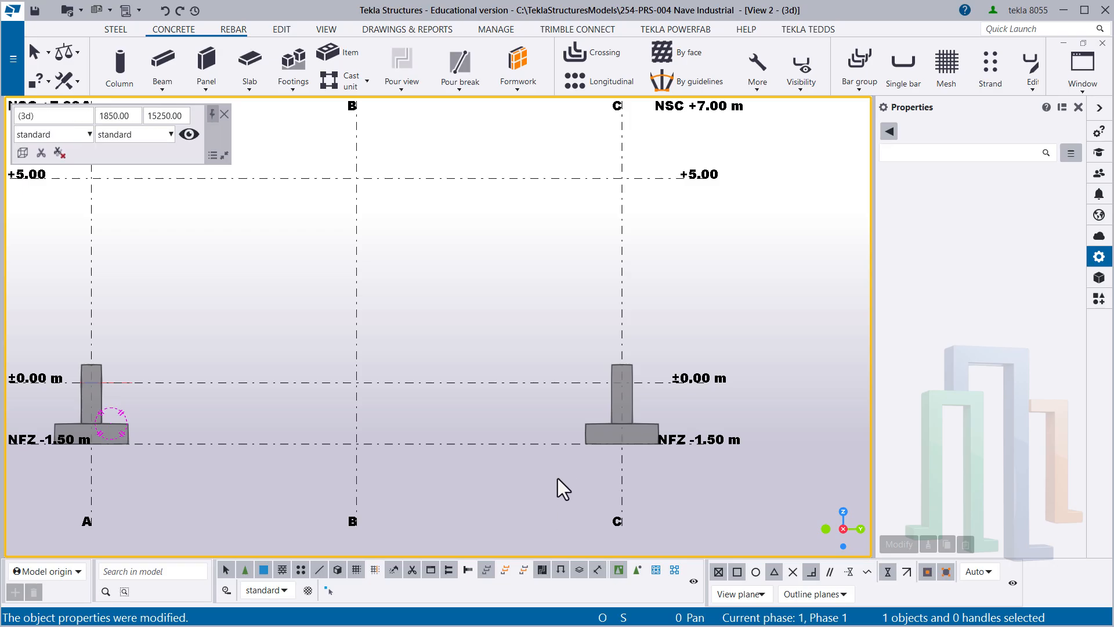
key("ctrl+z")
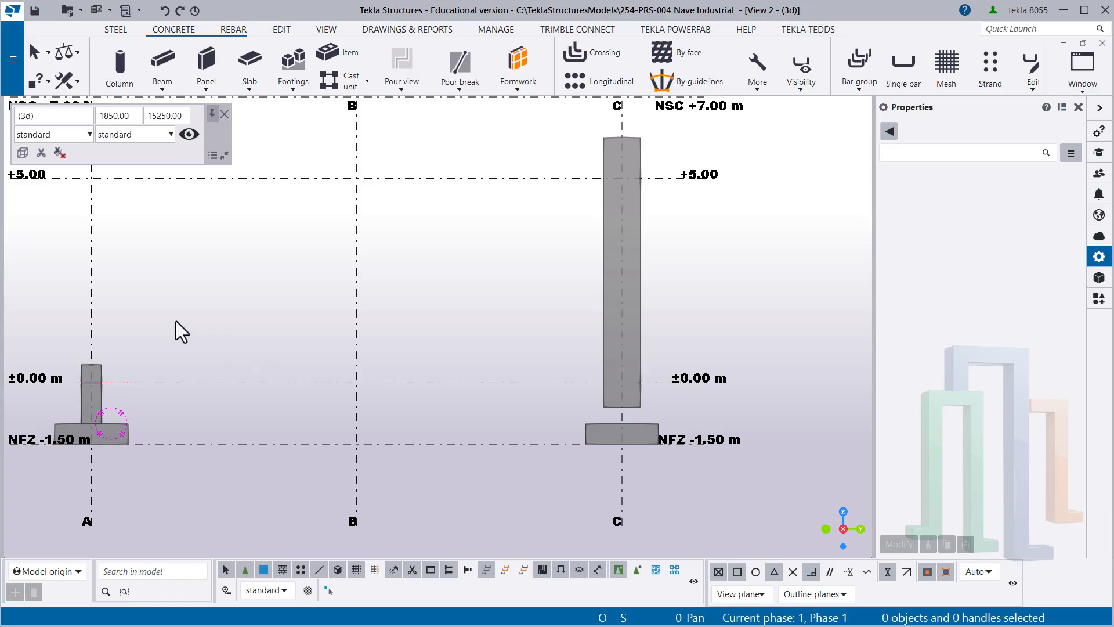
- Copy all properties from the pedestal on grid line A to the 900*900 column on grid line C
left_click(103, 364)
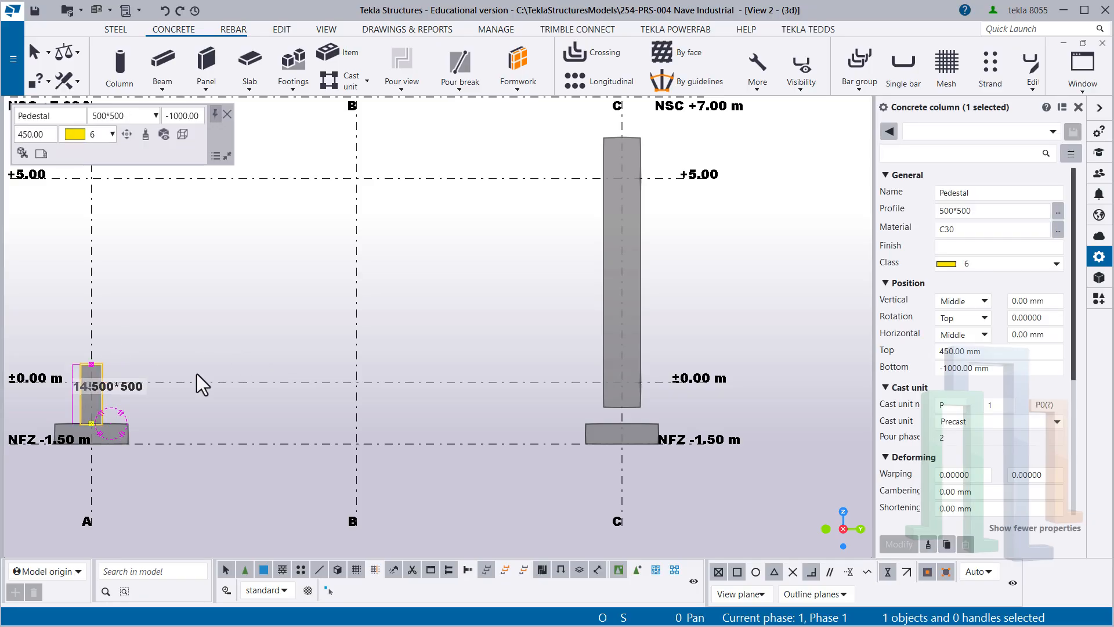
left_click(927, 545)
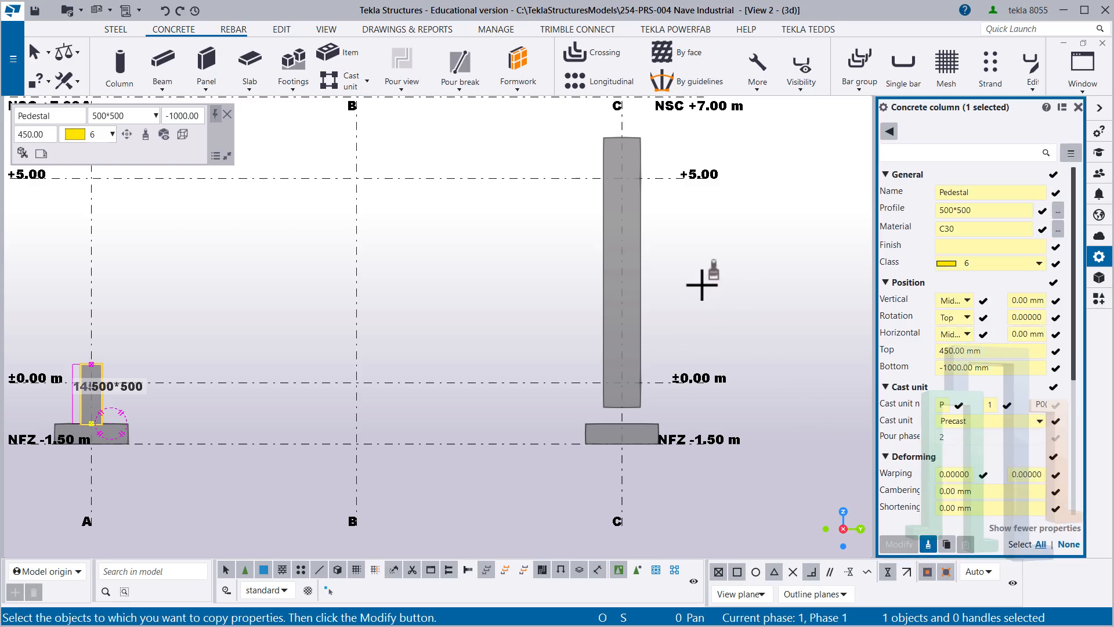
left_click(639, 319)
left_click(898, 544)
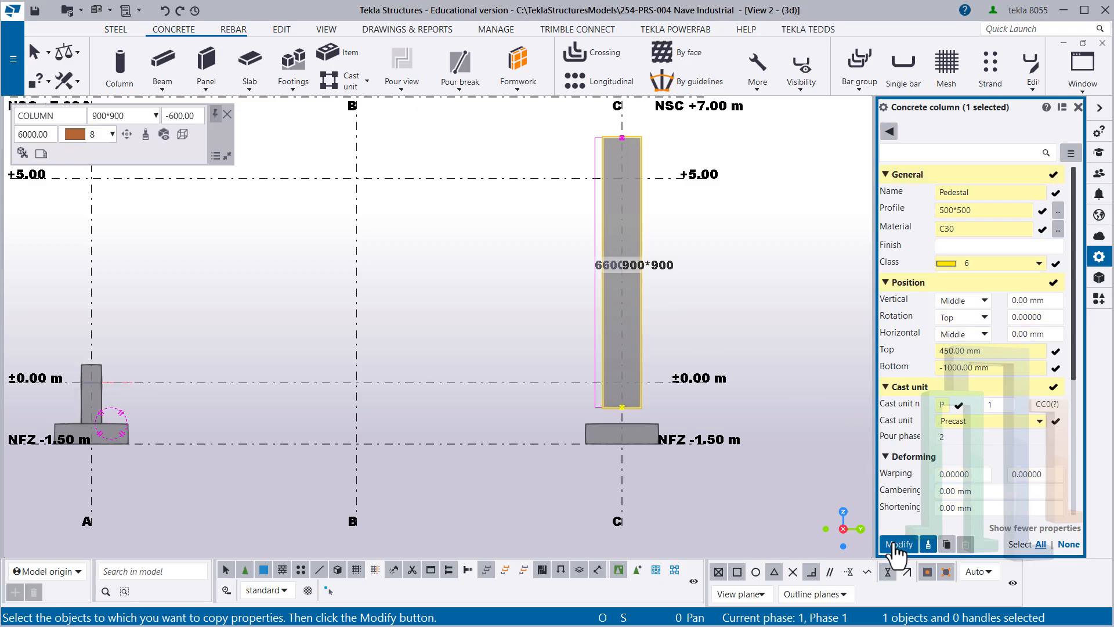
left_click(518, 504)
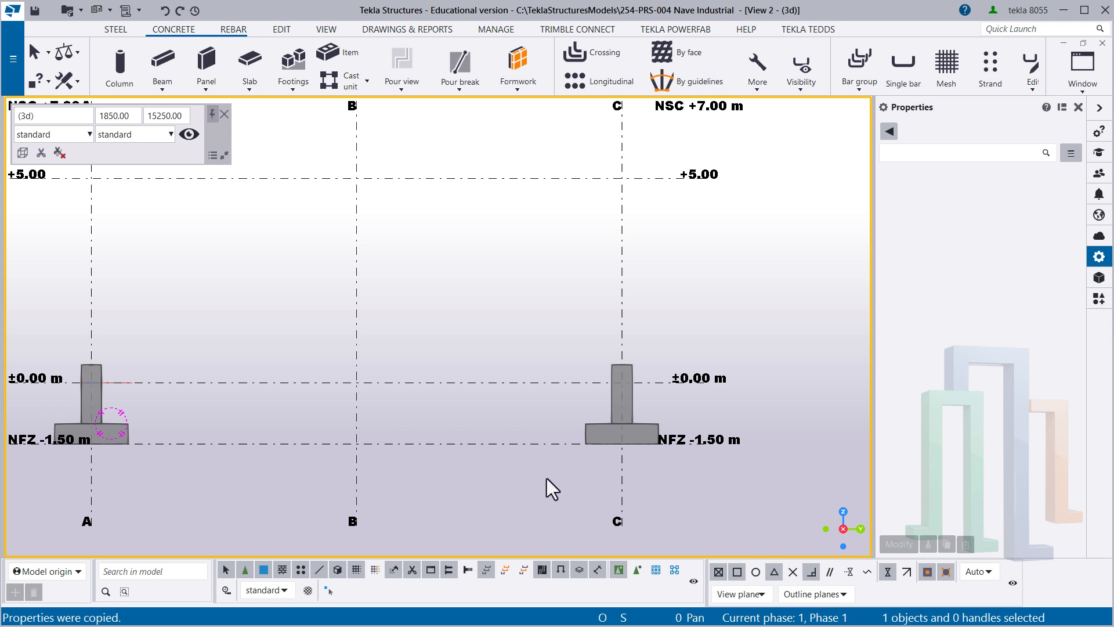
- Redraw the elevation view, fit its work area to the entire model, and save the model
middle_click_drag(546, 478, 631, 514)
right_click(504, 321)
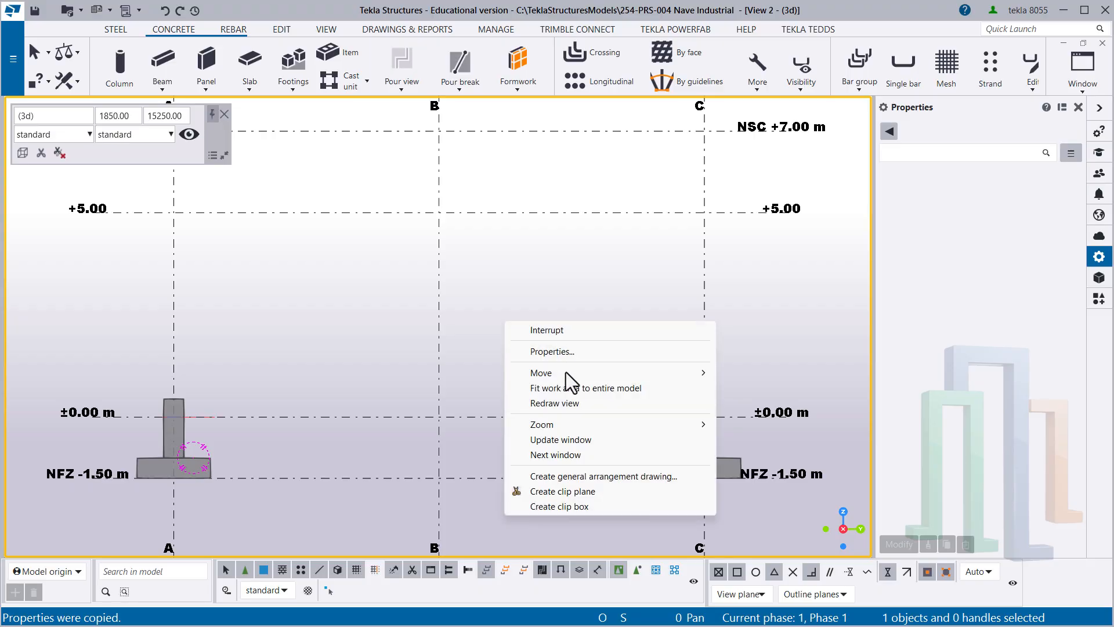
left_click(563, 406)
right_click(539, 322)
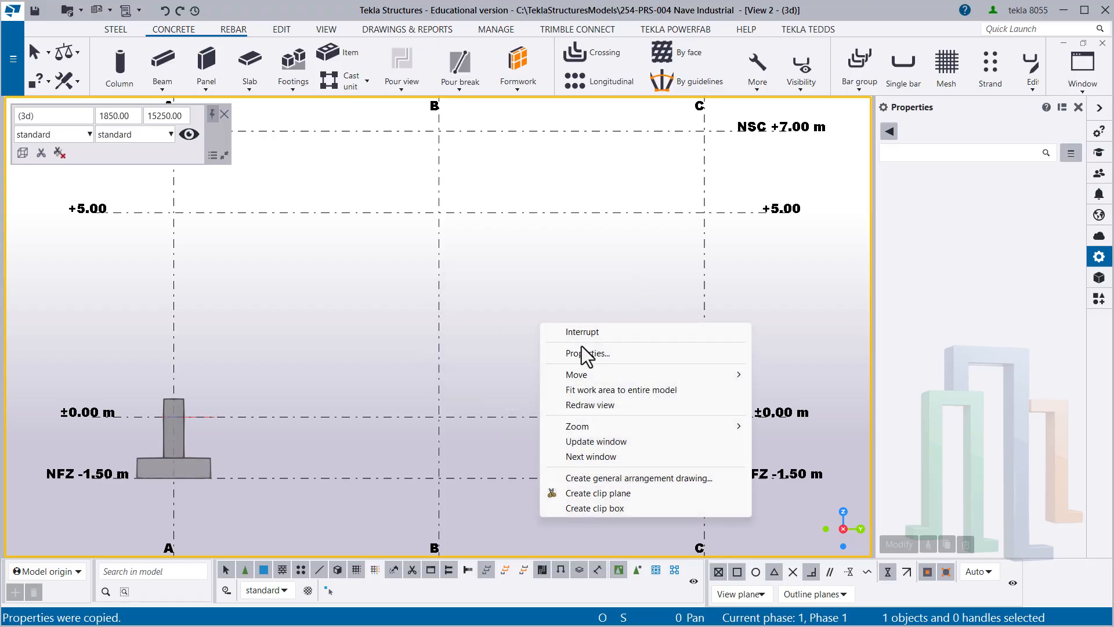
left_click(585, 389)
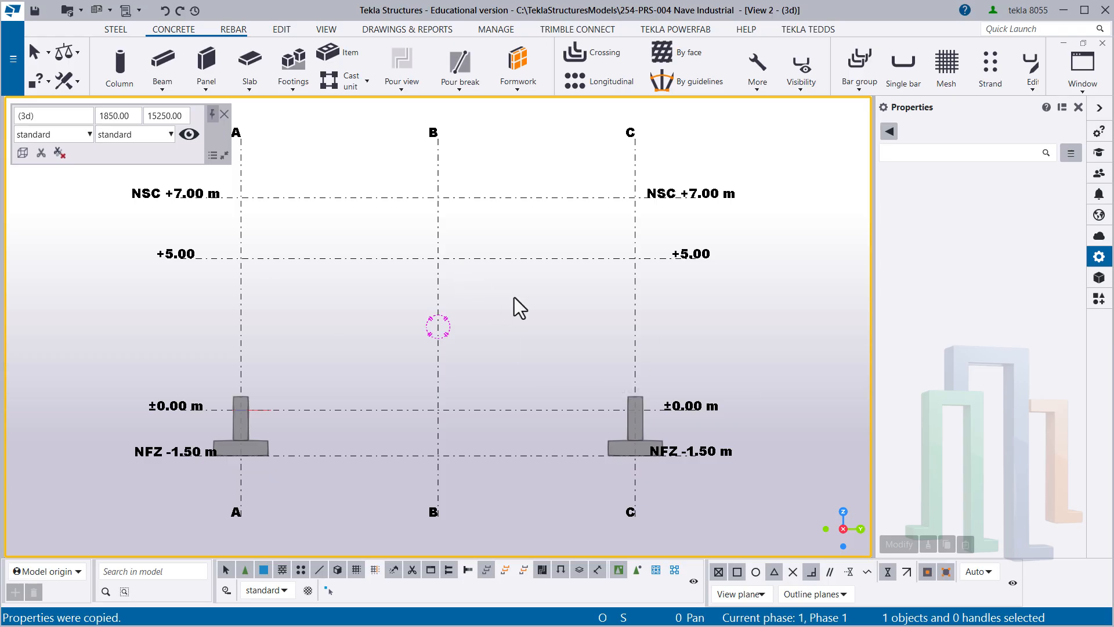
left_click(34, 10)
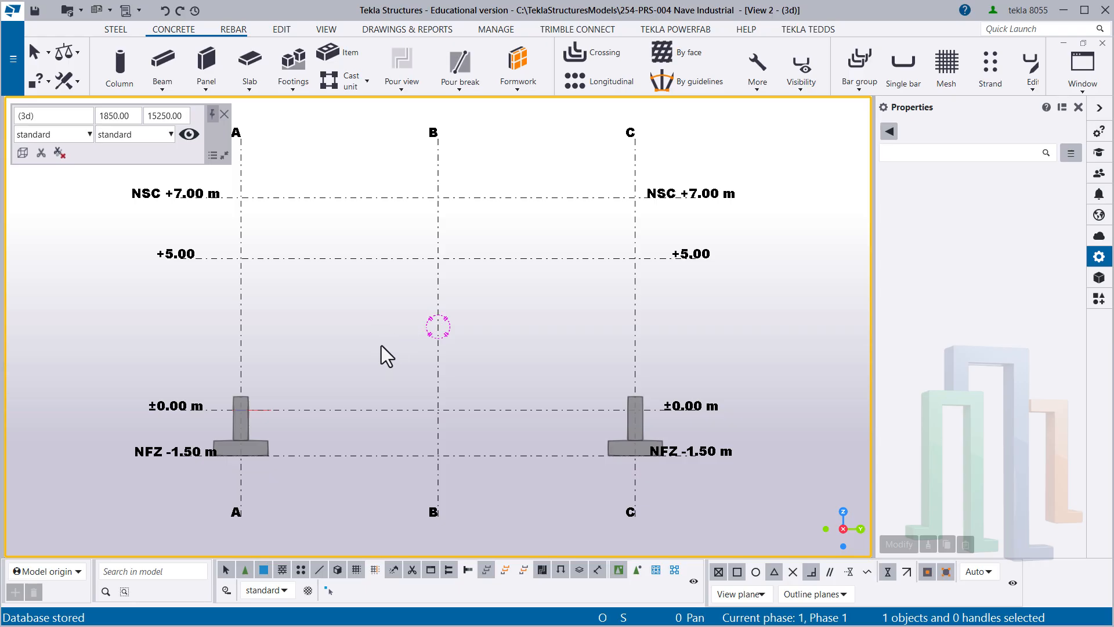
- Switch to View 1, tilt it to show both foundations in 3D, redraw it and fit the work area to the entire model
key("ctrl+Tab")
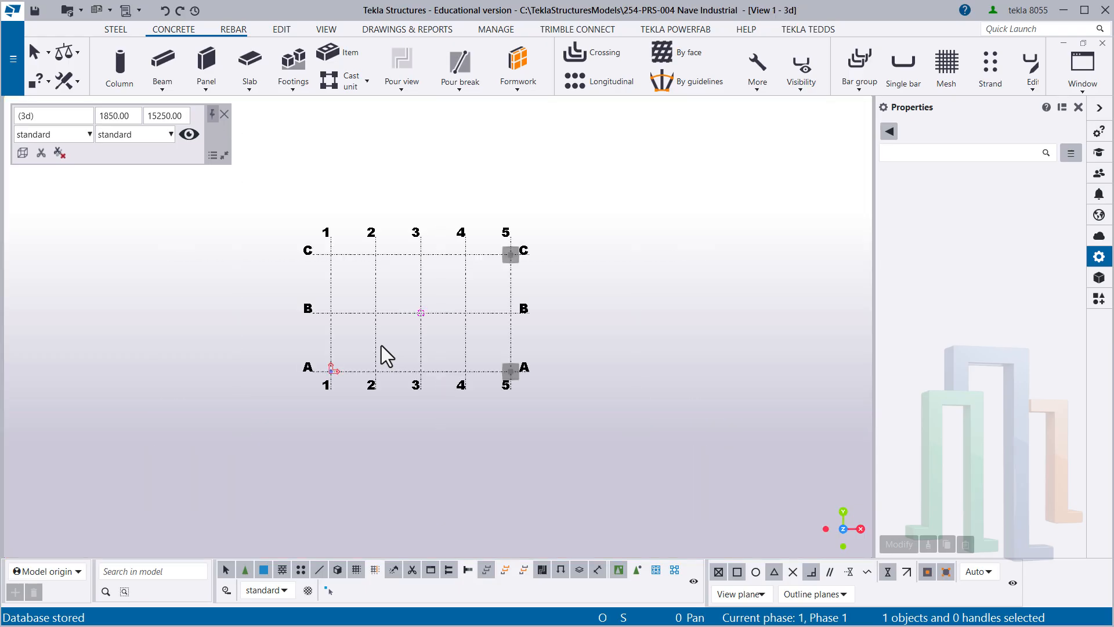
scroll(407, 340, "up", 5)
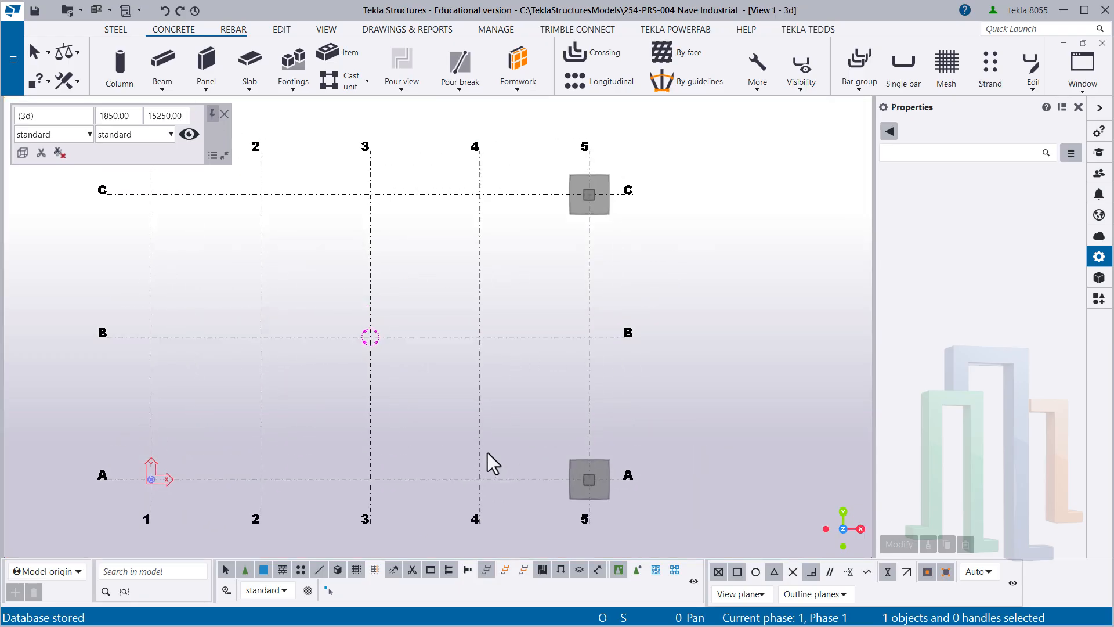
middle_click_drag(487, 453, 488, 463)
middle_click_drag(440, 427, 530, 372, "ctrl")
right_click(506, 364)
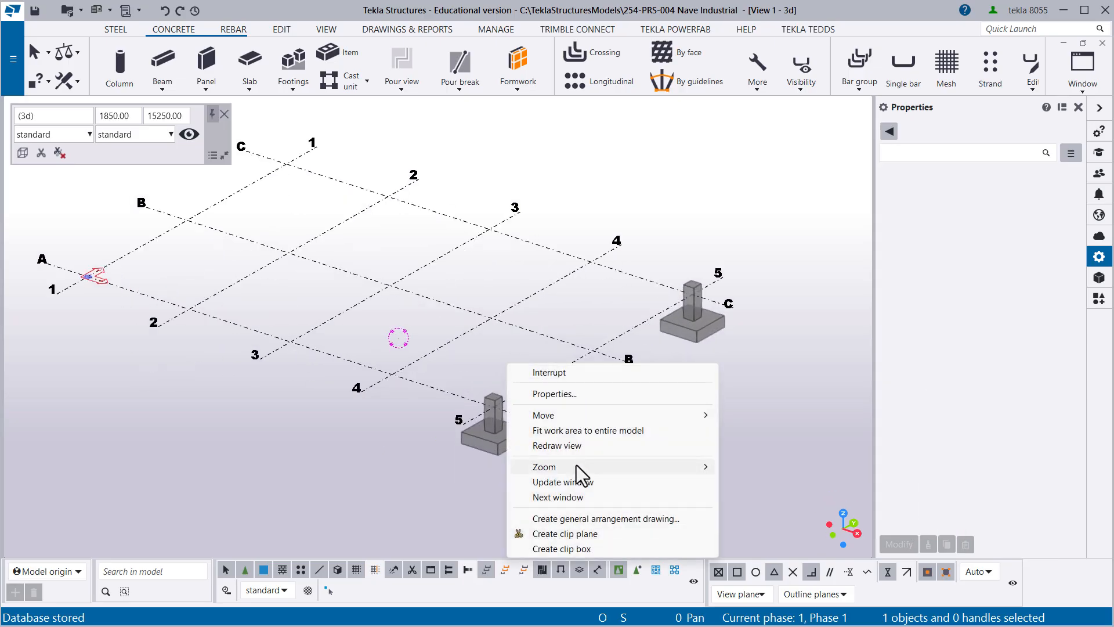
left_click(557, 447)
right_click(486, 351)
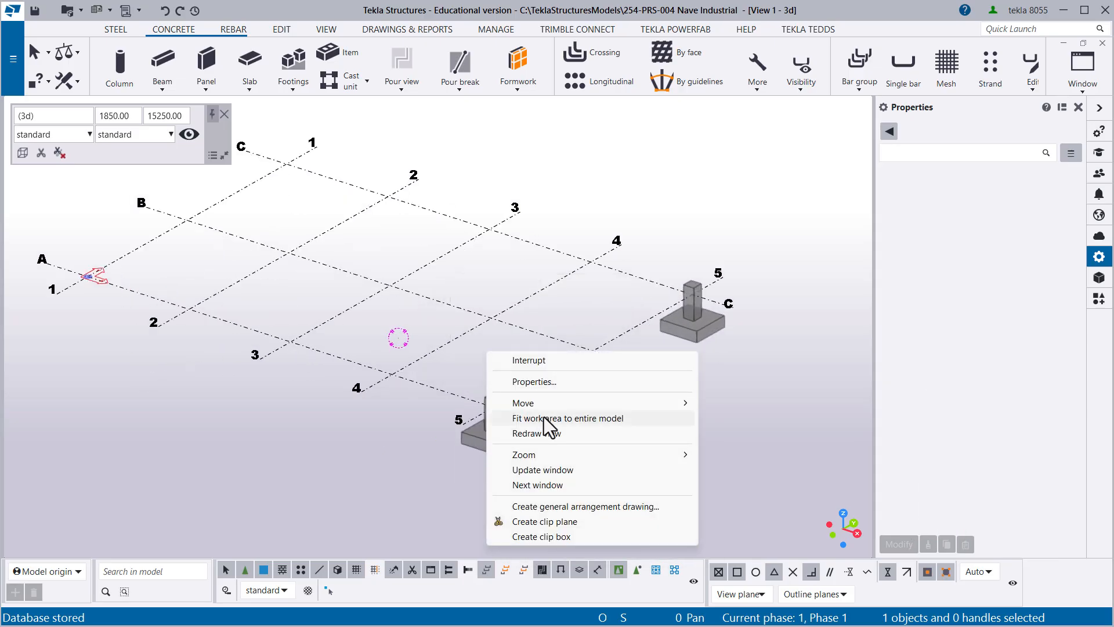
left_click(544, 416)
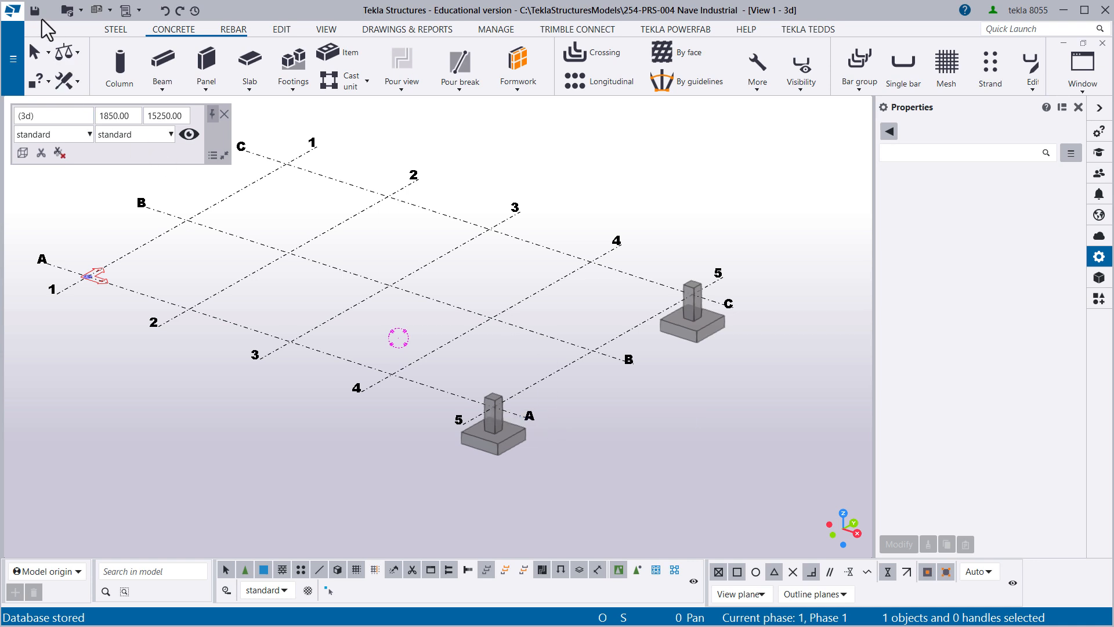
middle_click_drag(434, 260, 452, 267)
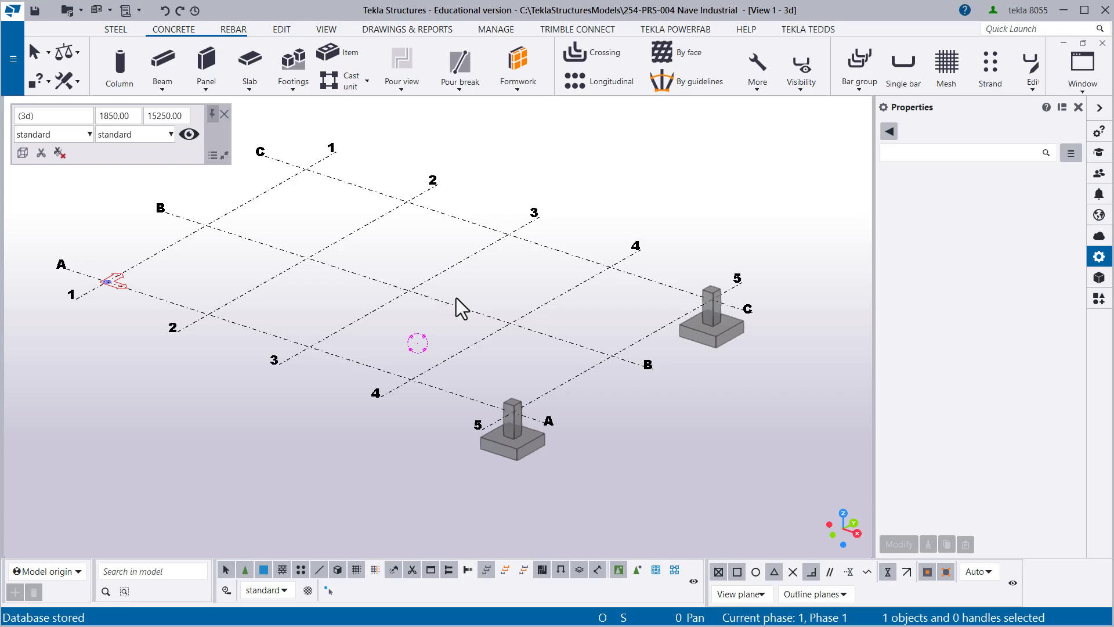
middle_click_drag(447, 322, 412, 352)
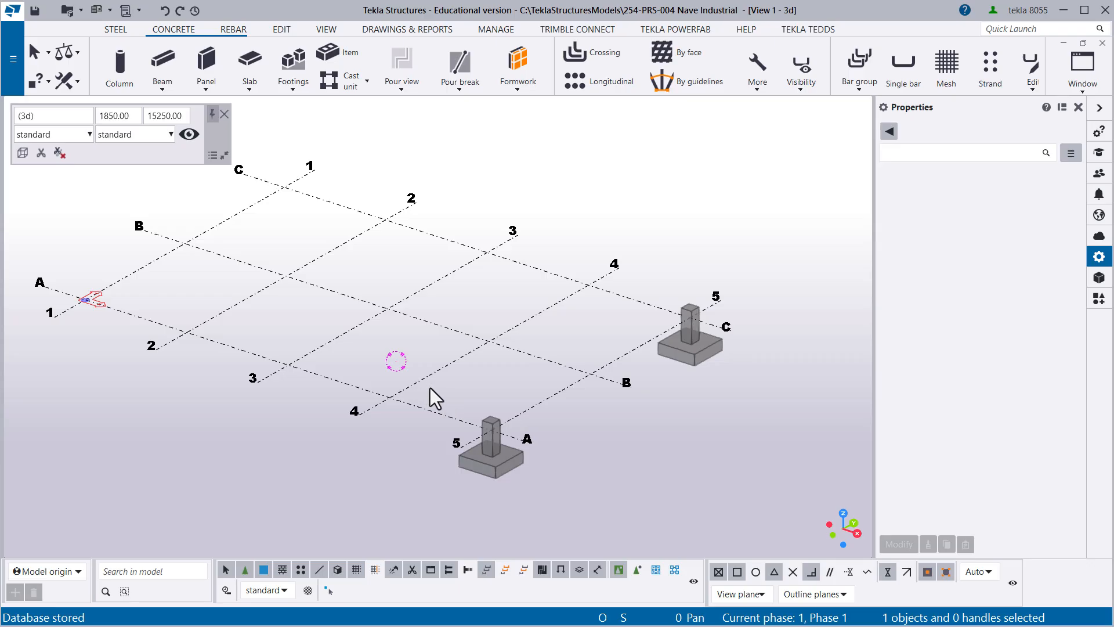
- Copy the footing and pedestal at grid A-5 to A-4, using intersections B-5 and B-4 as origin and destination
left_click_drag(430, 388, 539, 512)
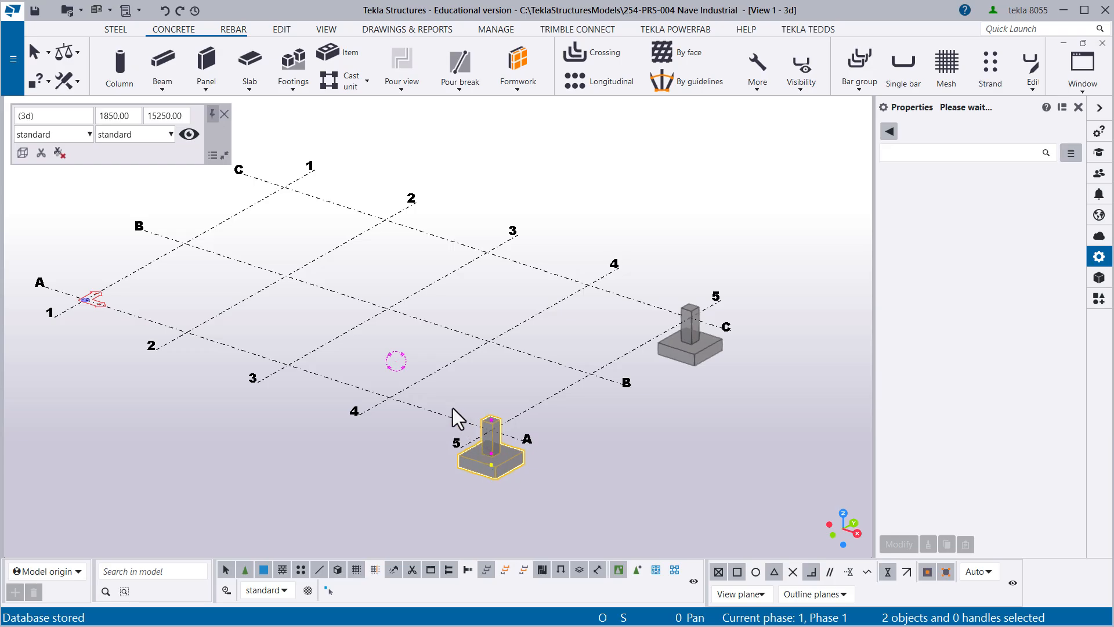
left_click_drag(430, 385, 576, 505)
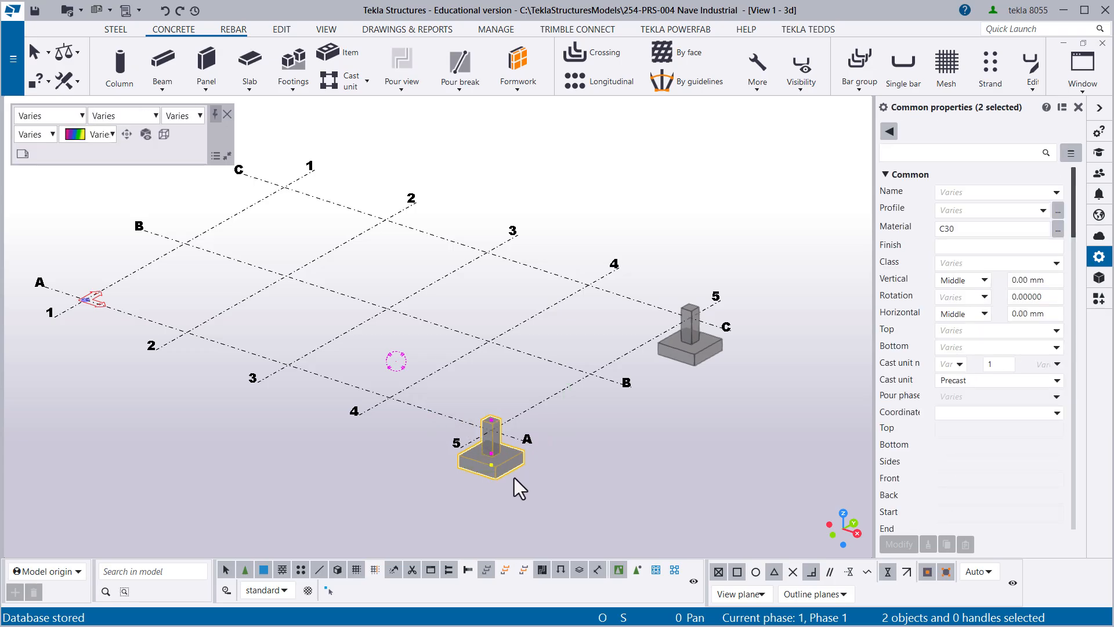
left_click_drag(440, 397, 535, 494)
left_click_drag(453, 391, 545, 493)
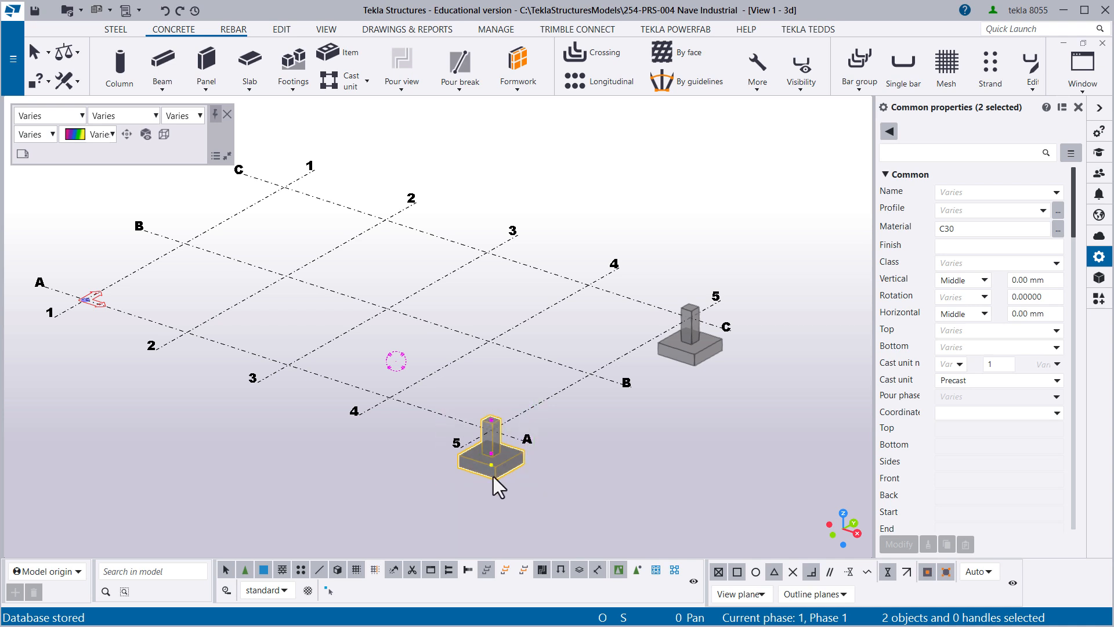
left_click_drag(433, 384, 545, 500)
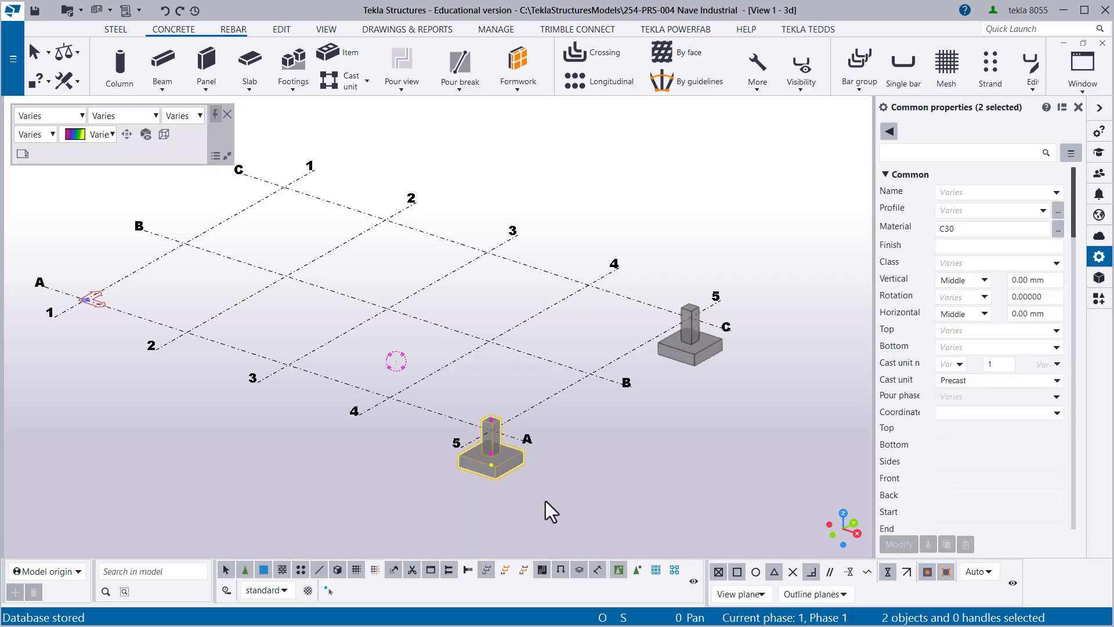
middle_click_drag(486, 428, 503, 439)
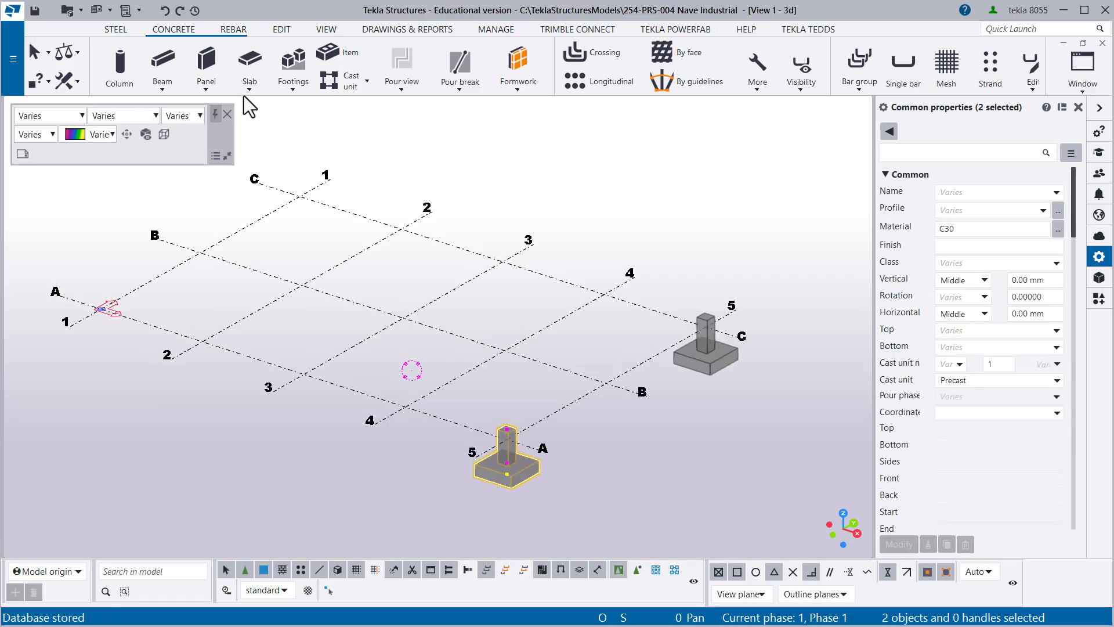
left_click(280, 30)
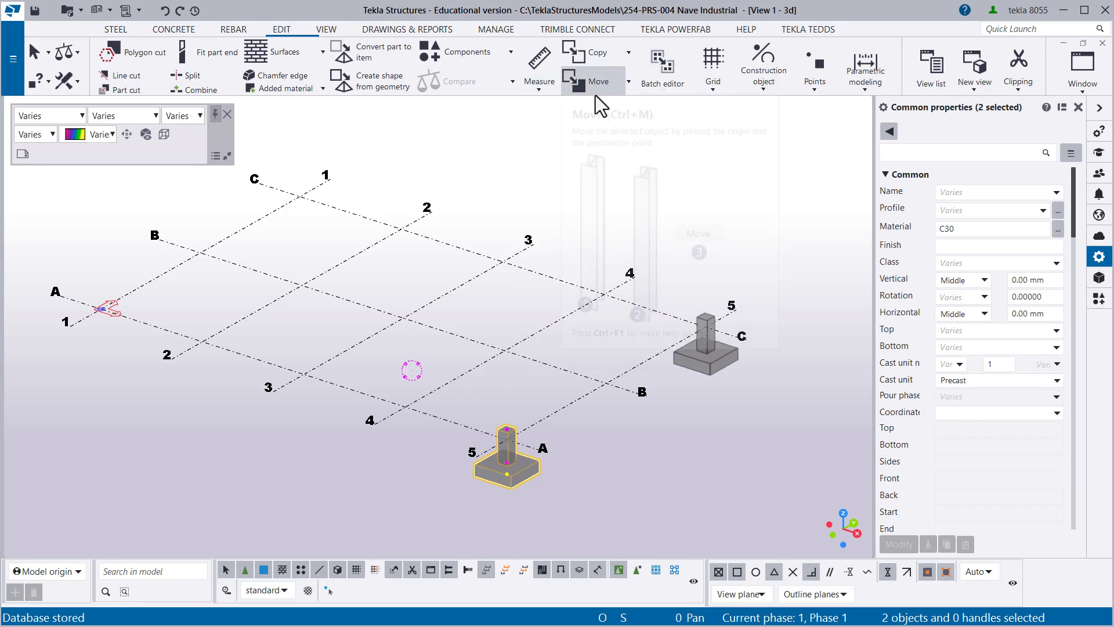
left_click(630, 51)
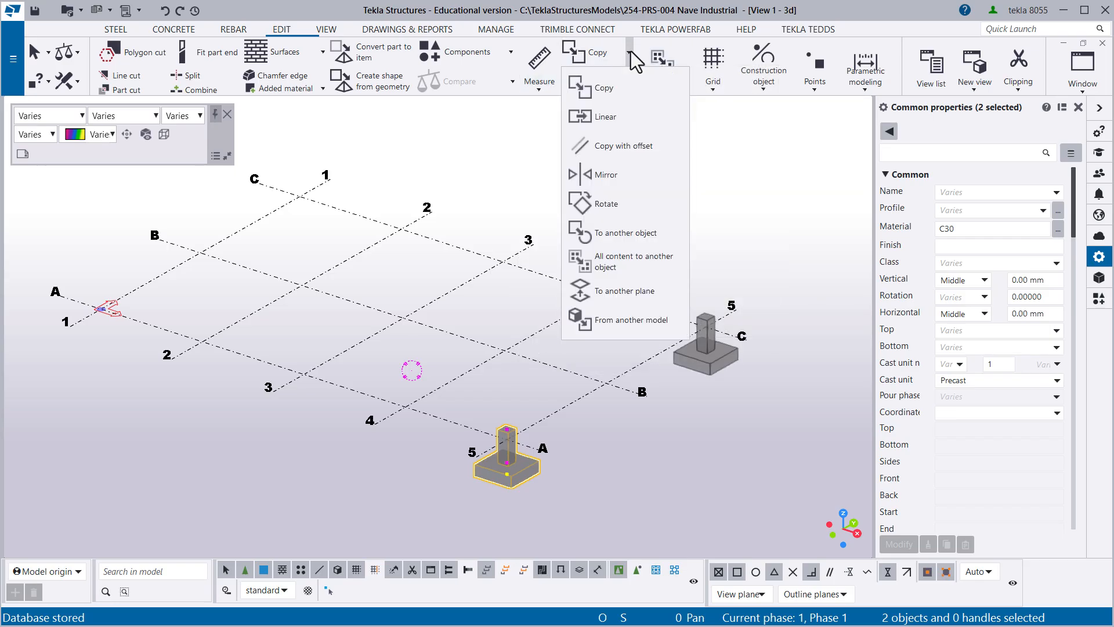
left_click(587, 85)
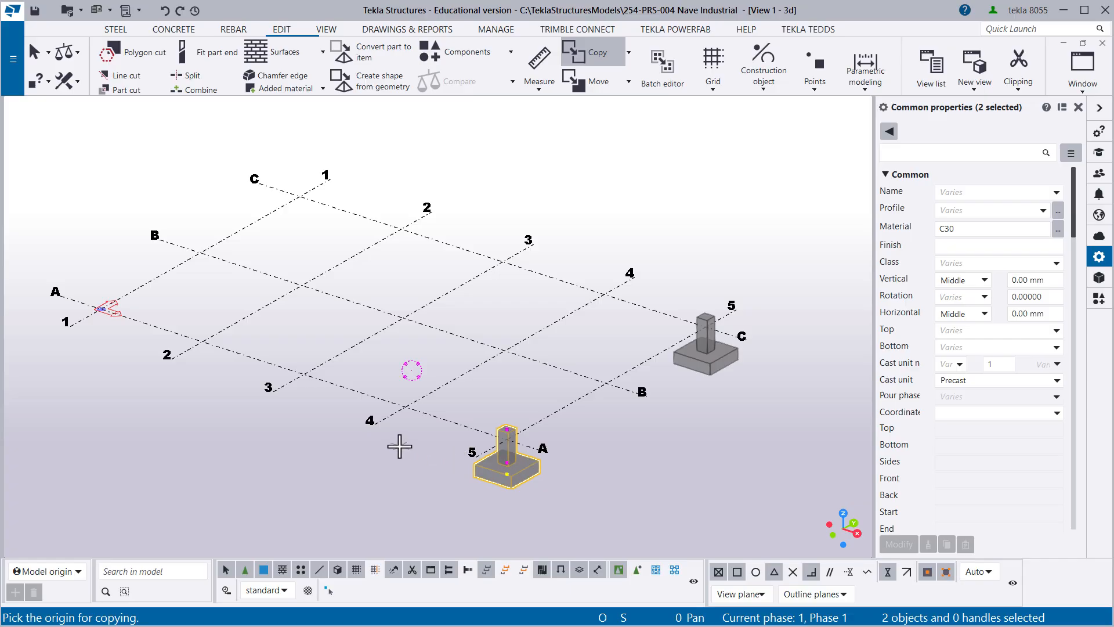
scroll(399, 446, "up", 2)
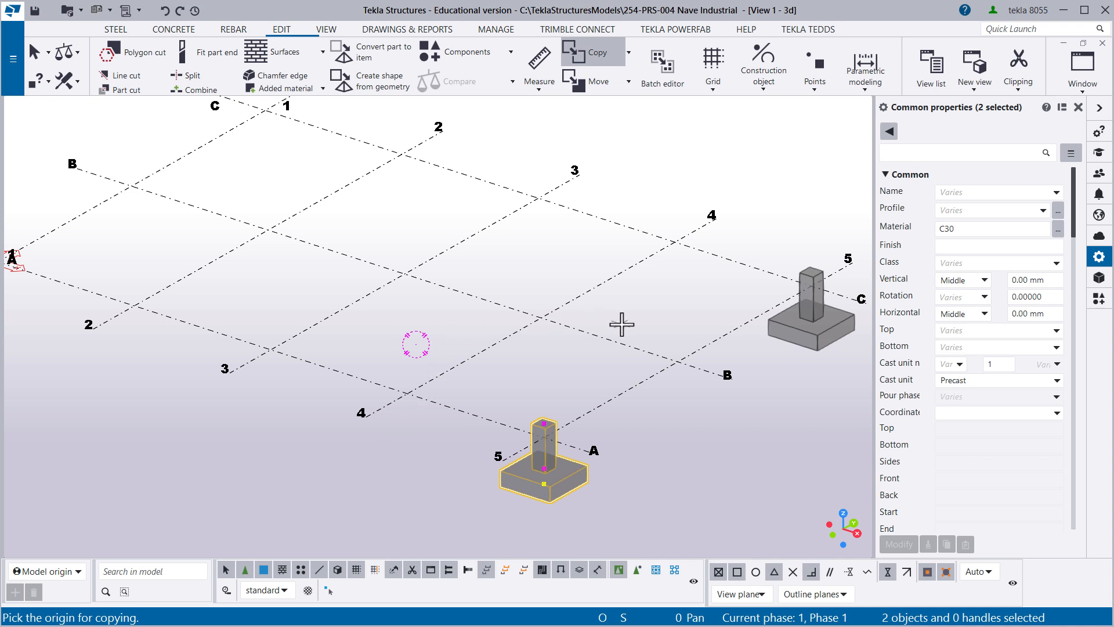
left_click(674, 362)
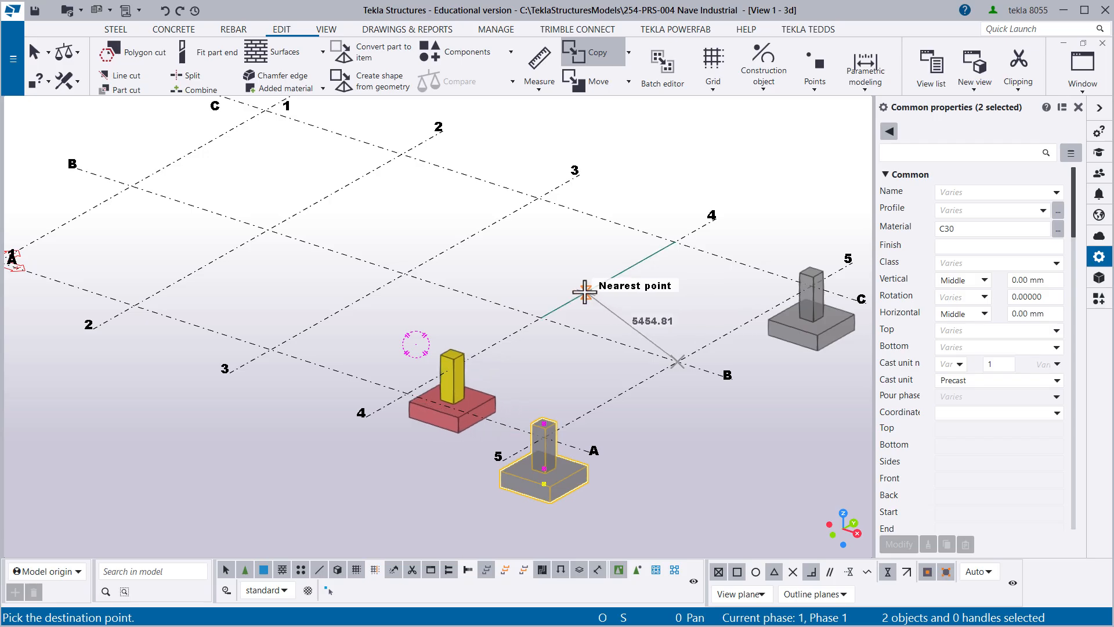
left_click(542, 314)
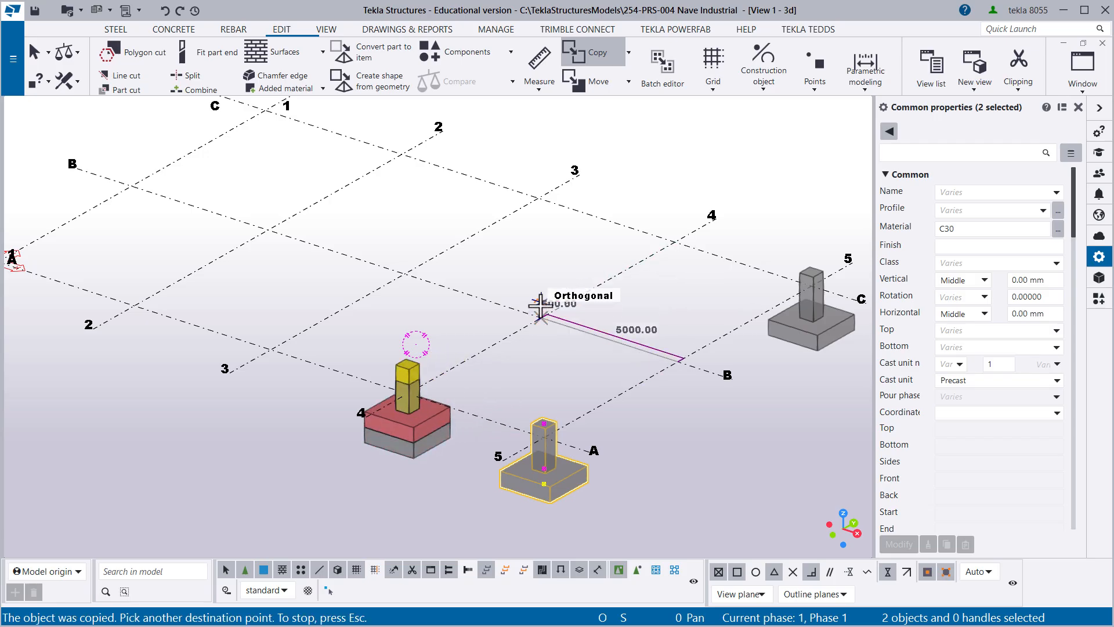
- Place further copies of the footing and pedestal along grid line A at lines 3, 2 and 1, and end the copying
left_click(401, 274)
middle_click_drag(281, 261, 423, 323)
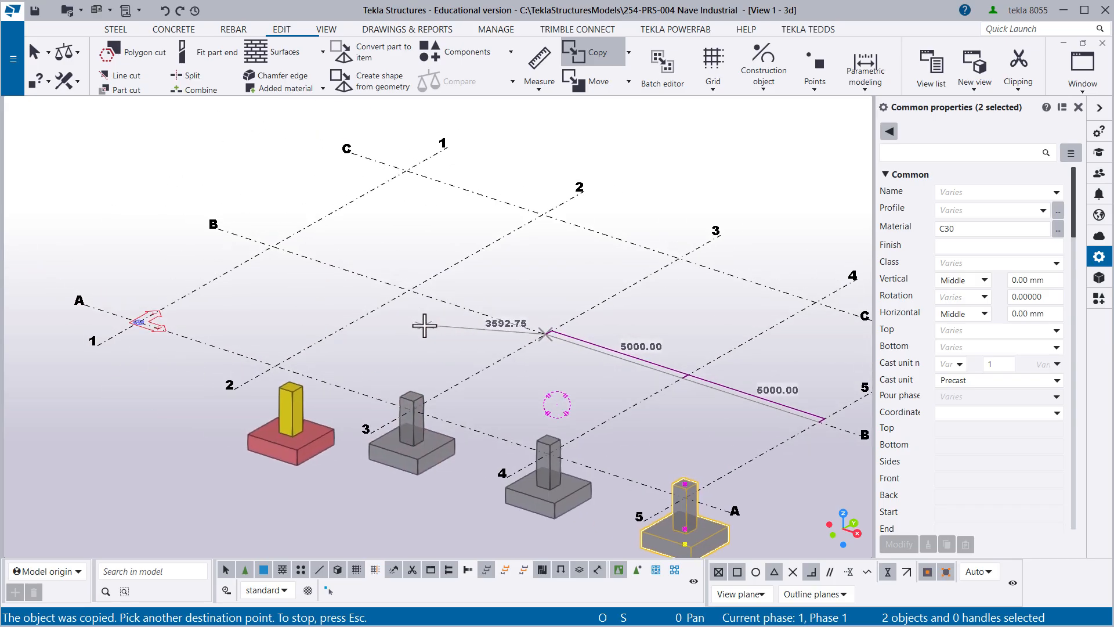
left_click(409, 290)
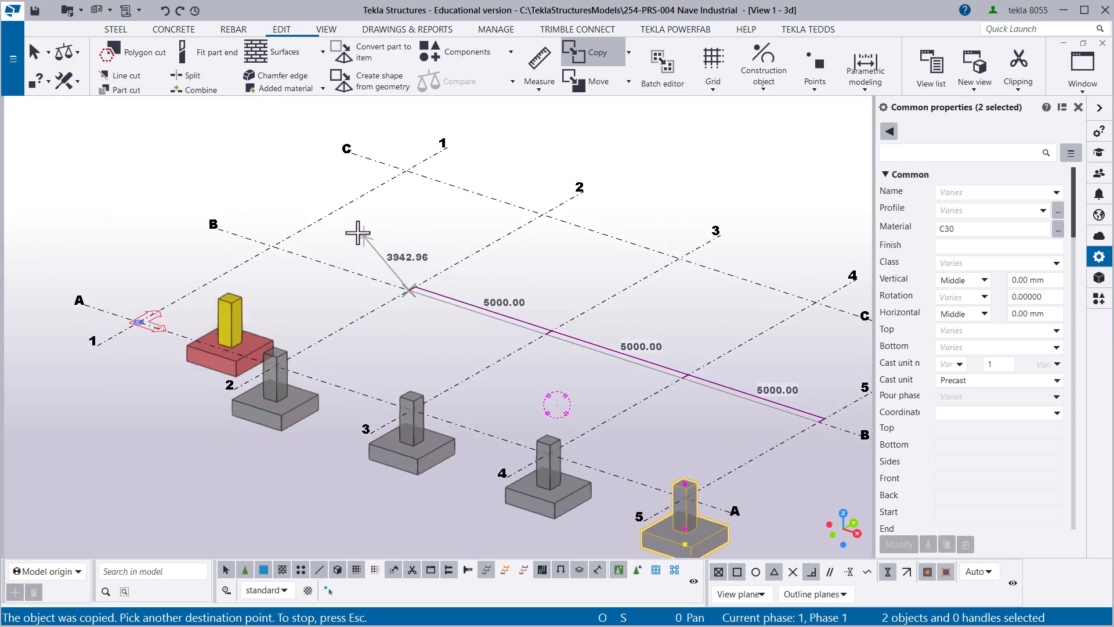
left_click(272, 244)
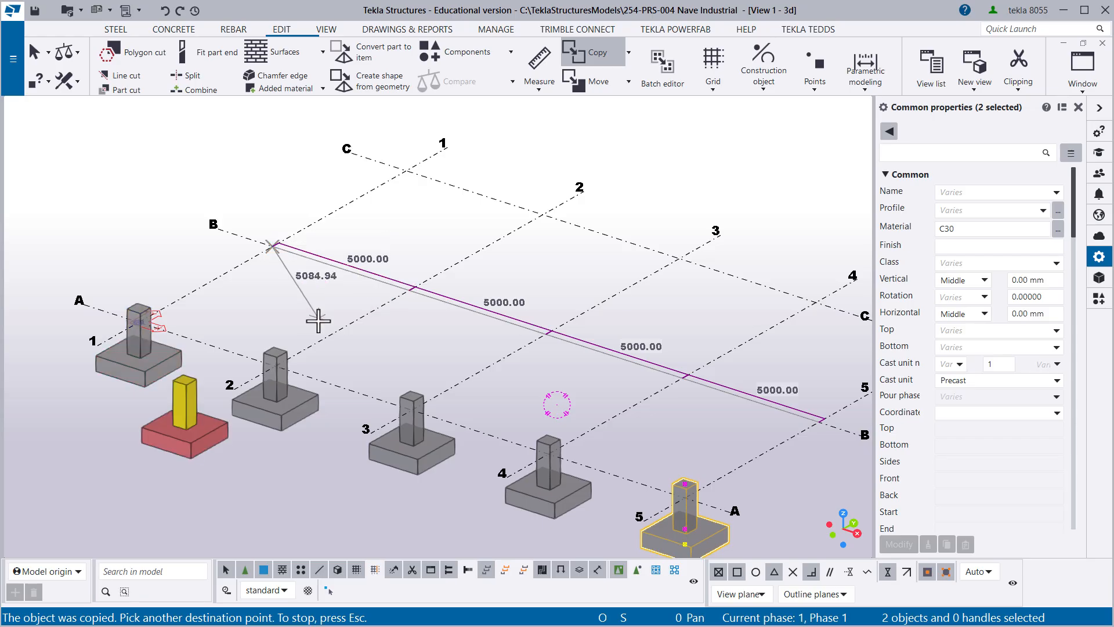
right_click(291, 298)
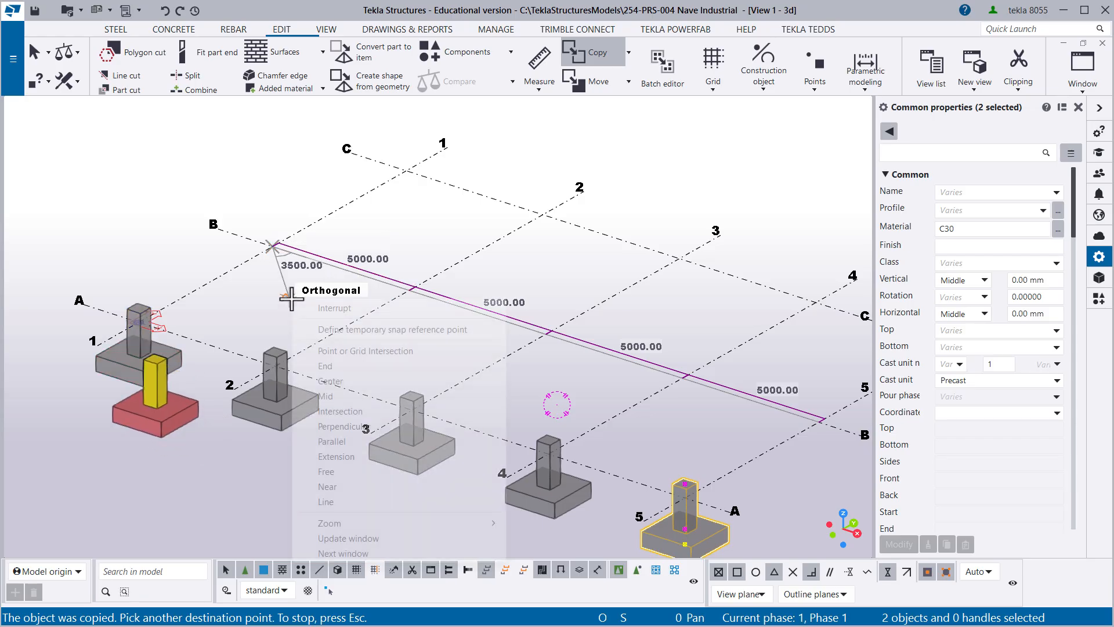
left_click(335, 307)
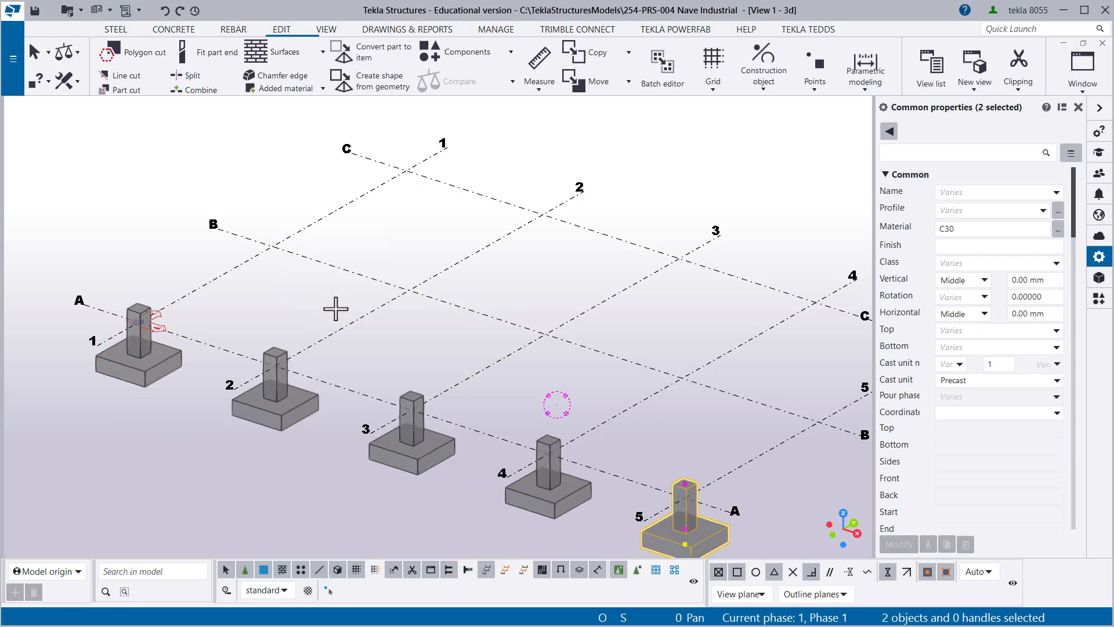
- Set up a linear copy of the footing and pedestal at grid C-5 with 2 copies
middle_click_drag(625, 410, 501, 372)
left_click(573, 402)
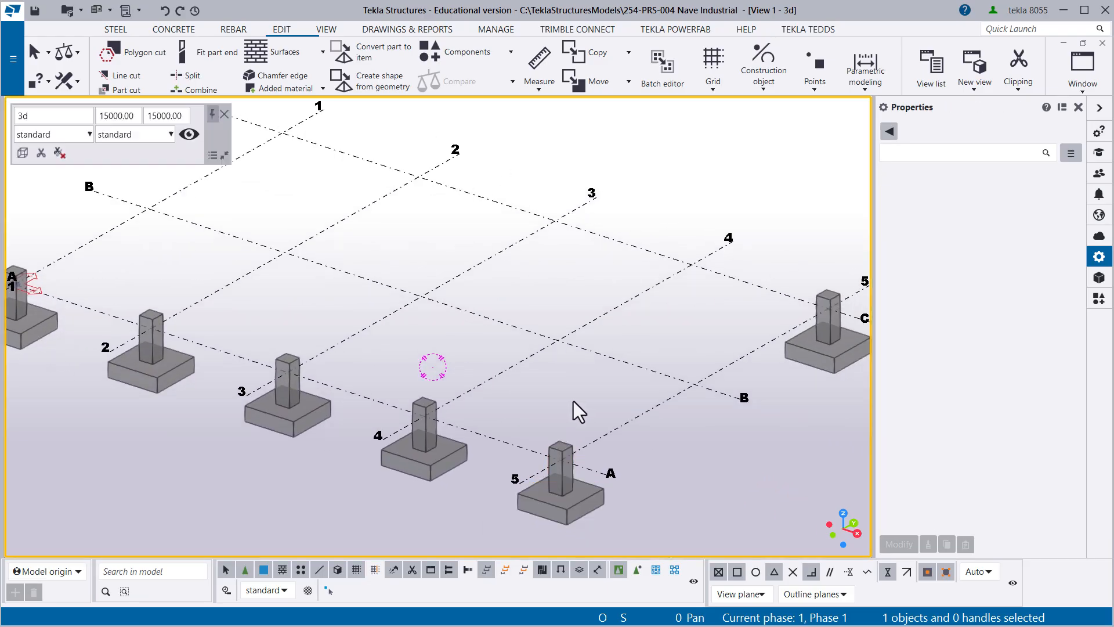
middle_click_drag(582, 398, 512, 362)
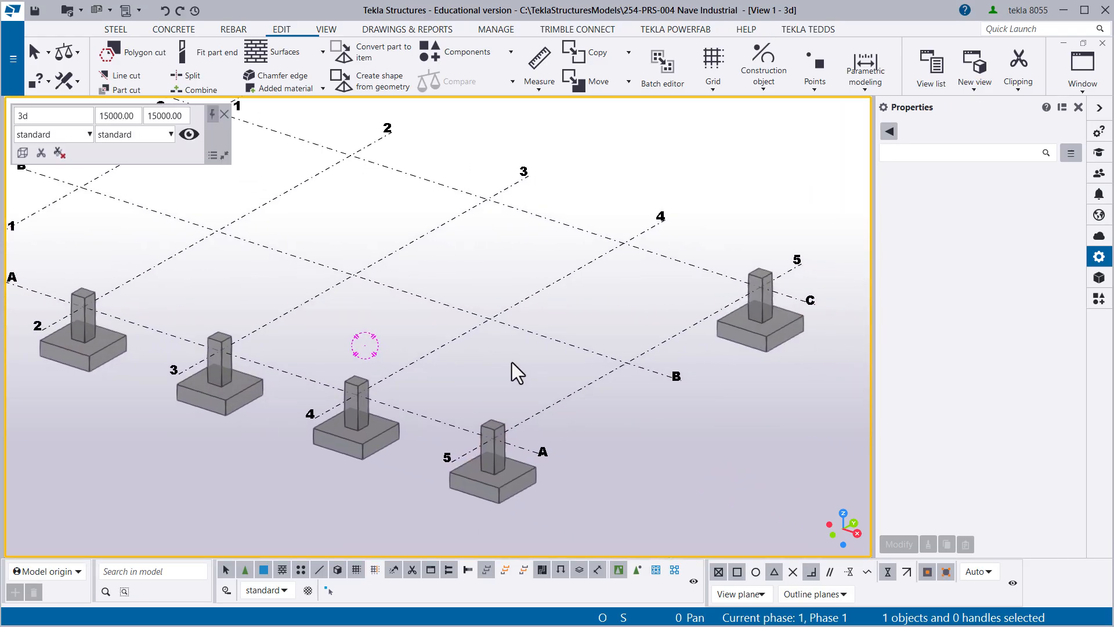
left_click_drag(683, 199, 824, 380)
left_click_drag(690, 204, 838, 381)
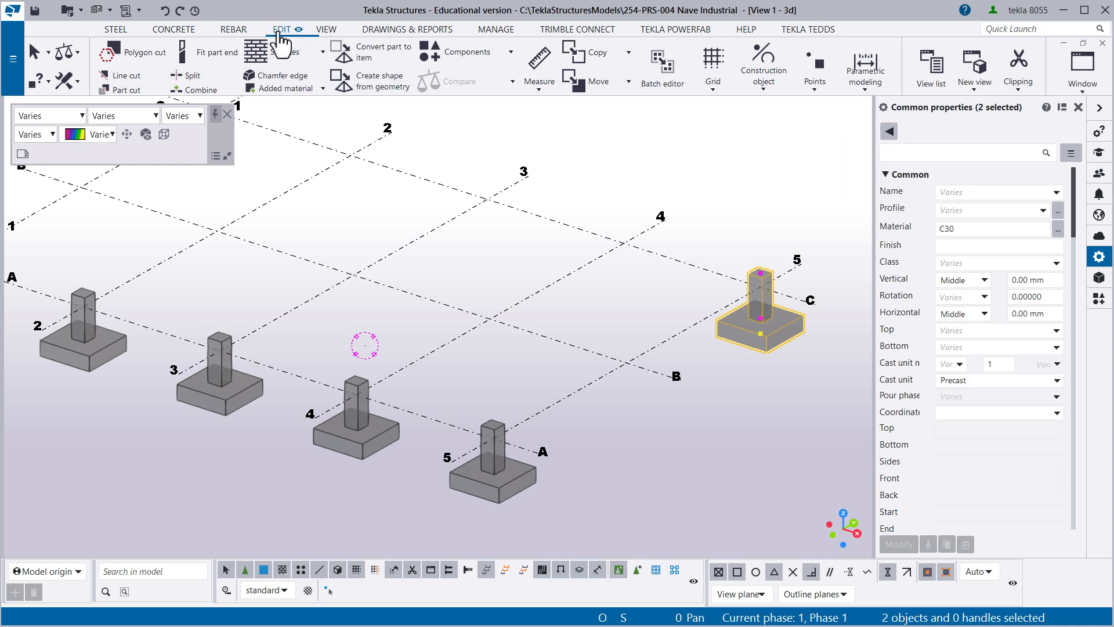
left_click(628, 52)
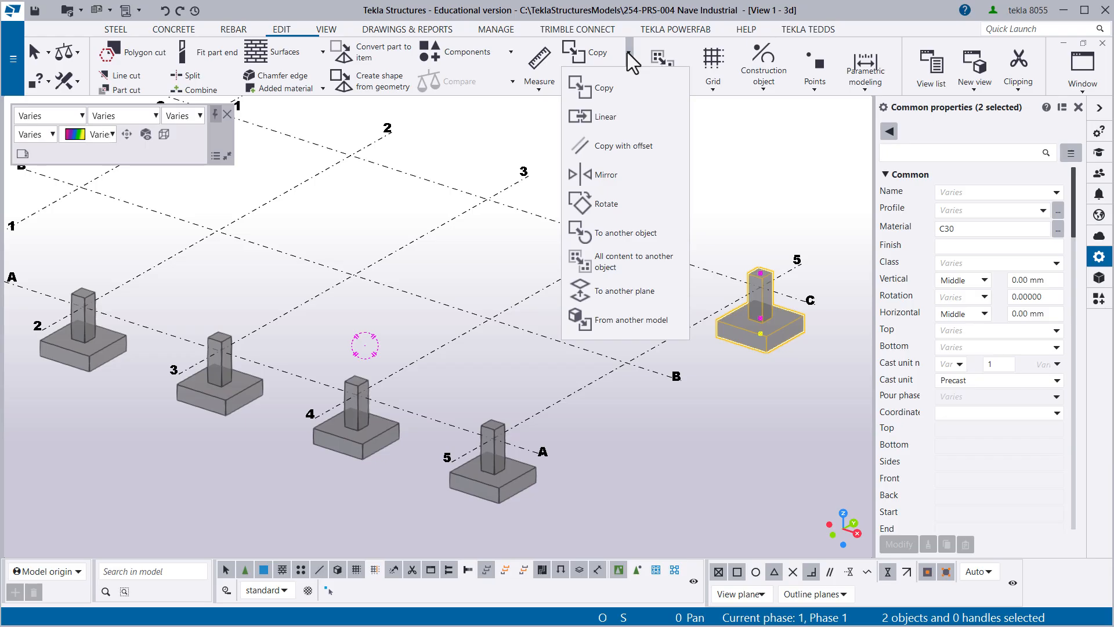
left_click(605, 116)
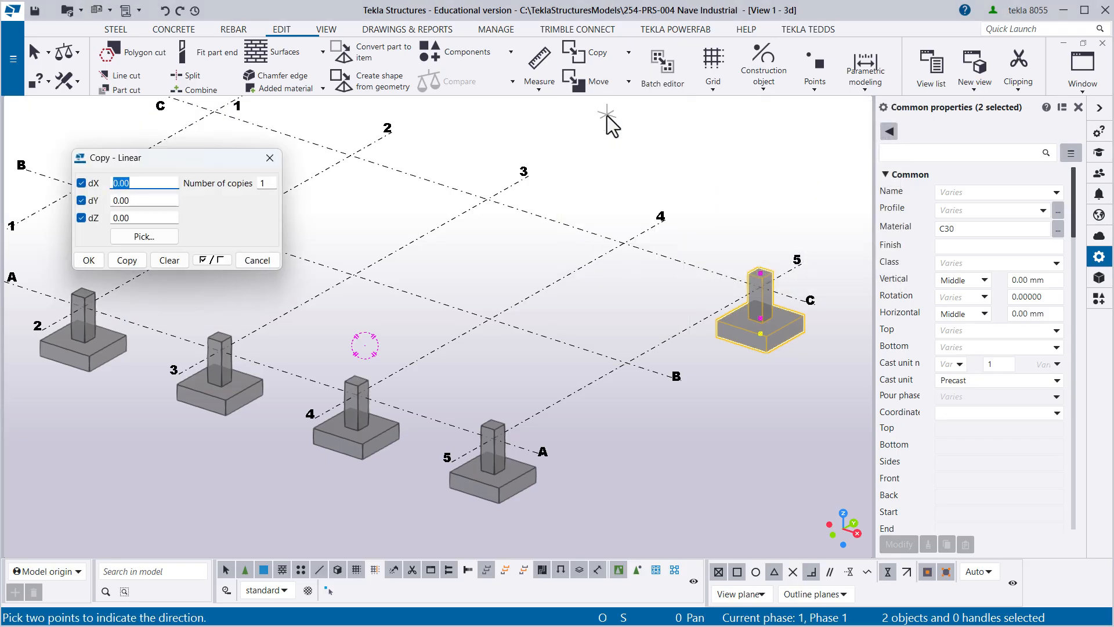
left_click_drag(207, 159, 311, 145)
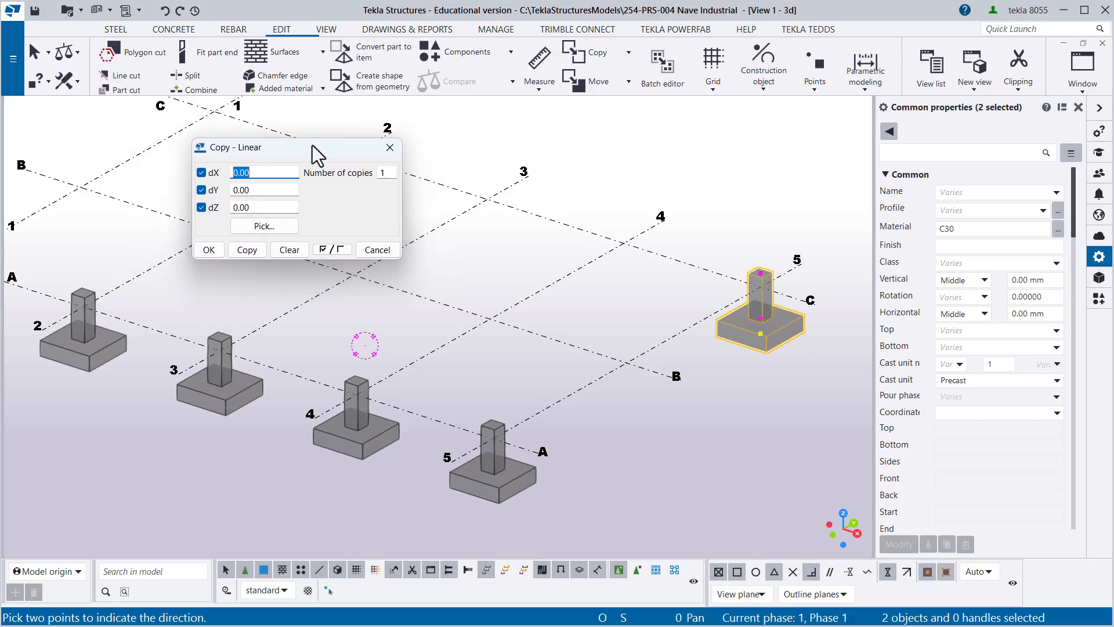
double_click(383, 173)
type("2")
- Define the copy spacing from intersection B-5 to B-4 (dX -5000), and create the linear copies at C-4 and C-3
left_click_drag(317, 157, 169, 241)
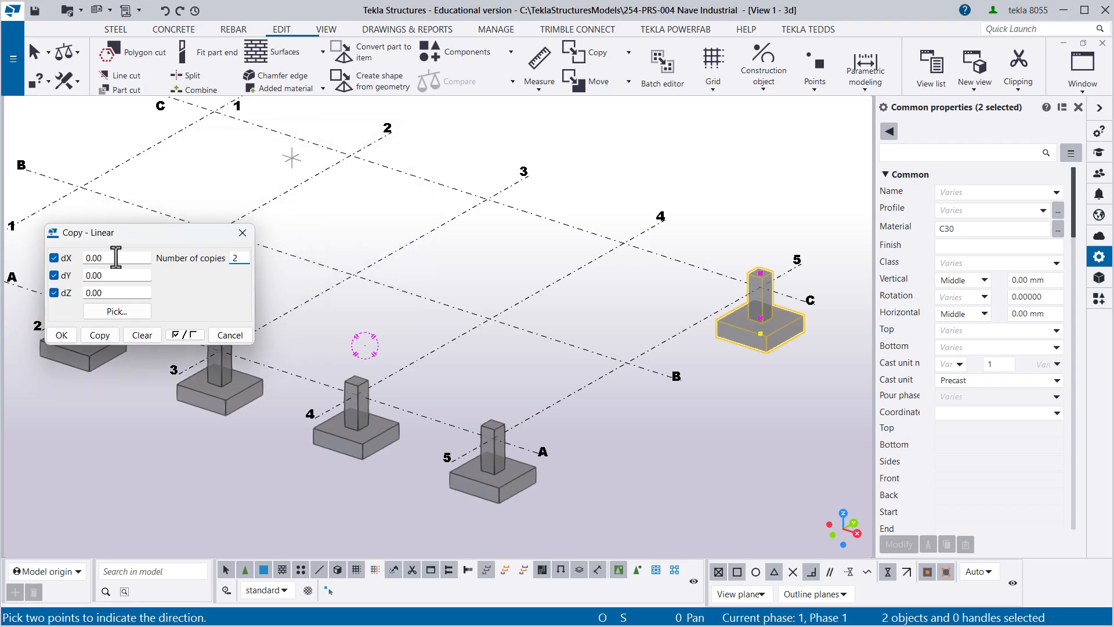
left_click(123, 314)
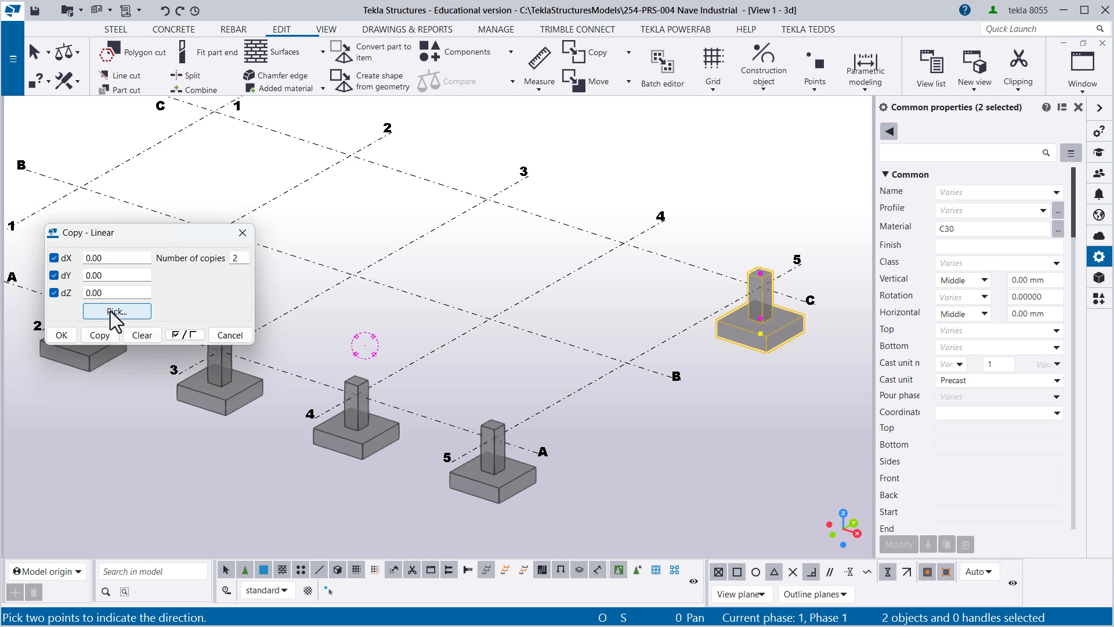
left_click(627, 363)
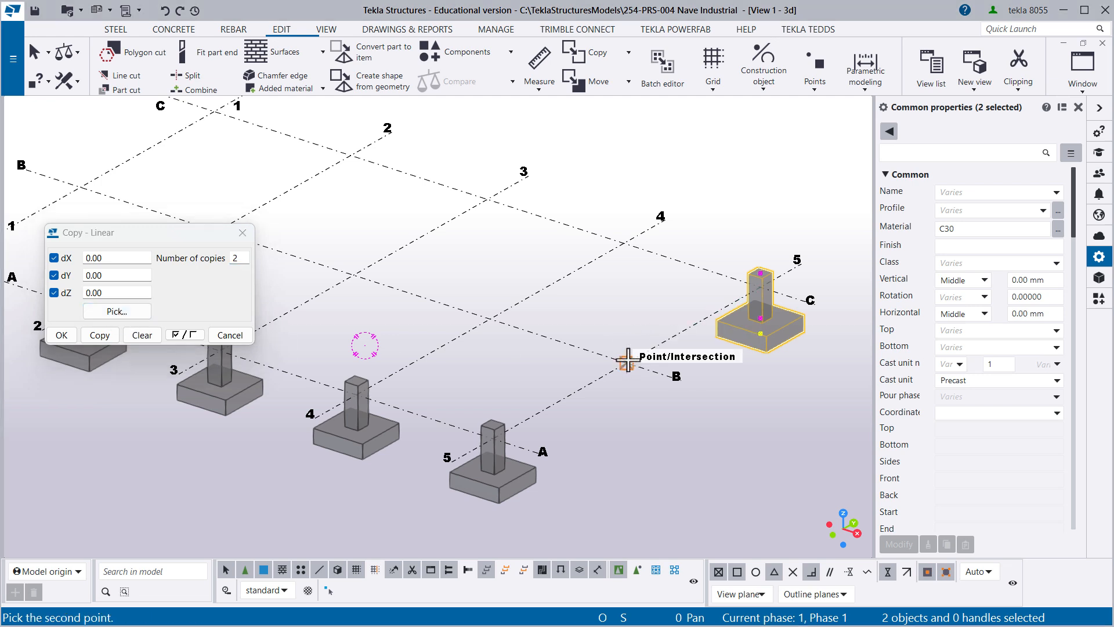
left_click(491, 319)
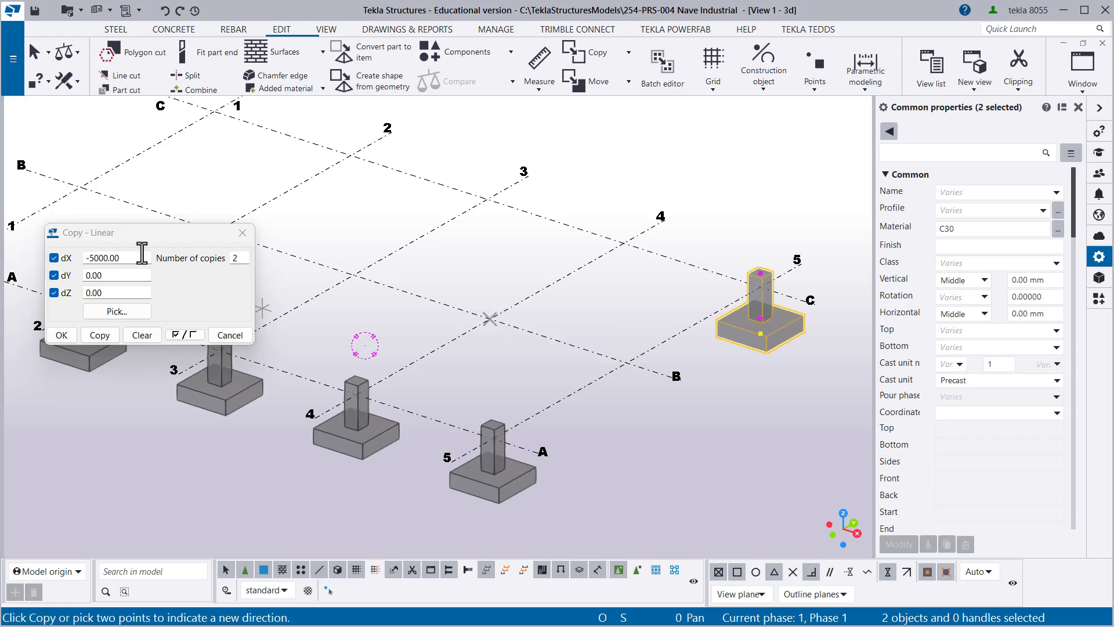
left_click_drag(139, 234, 283, 212)
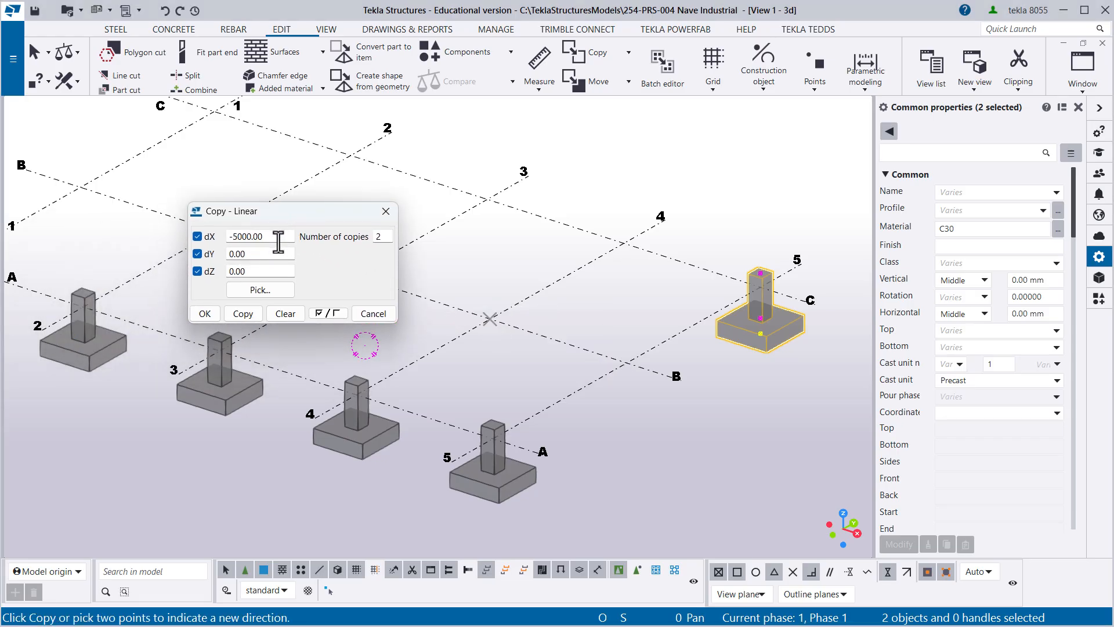
double_click(271, 235)
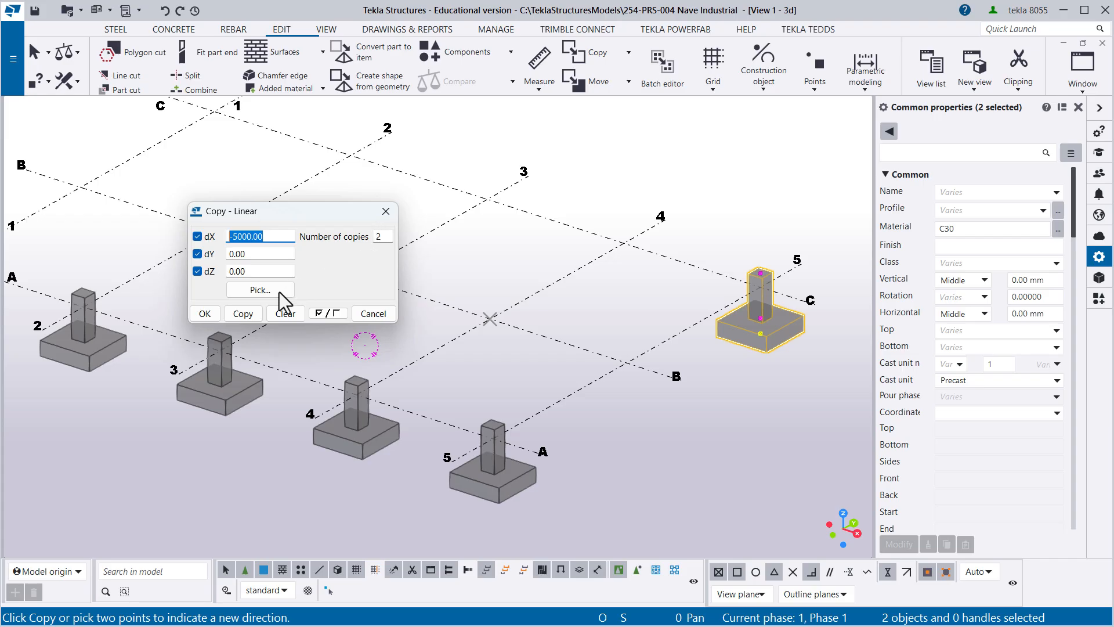
left_click(242, 314)
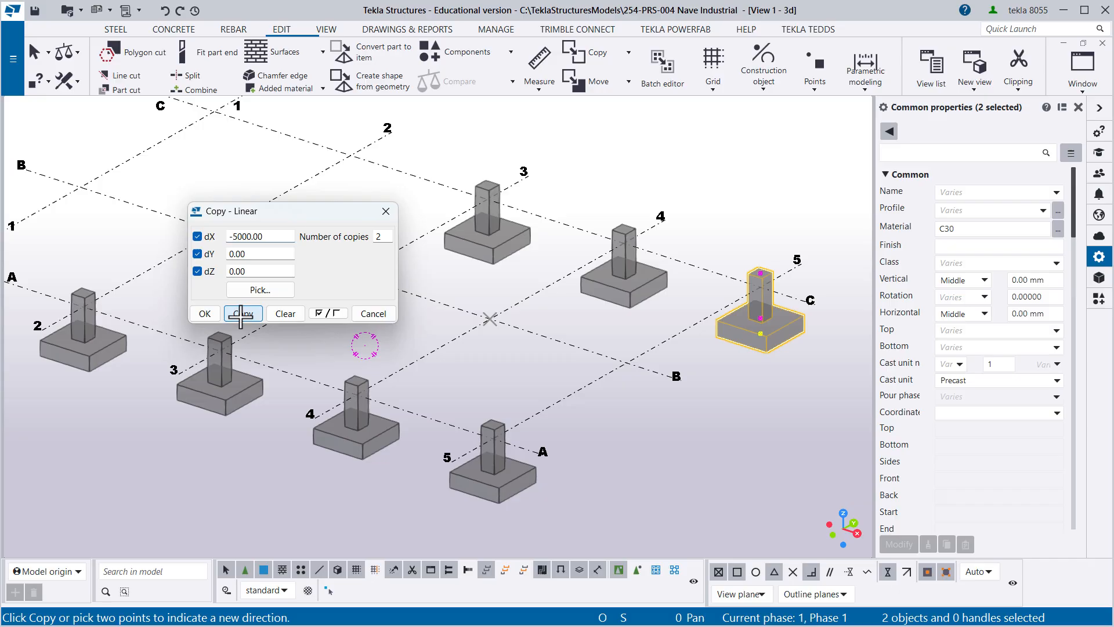
left_click(205, 314)
right_click(360, 228)
left_click(373, 242)
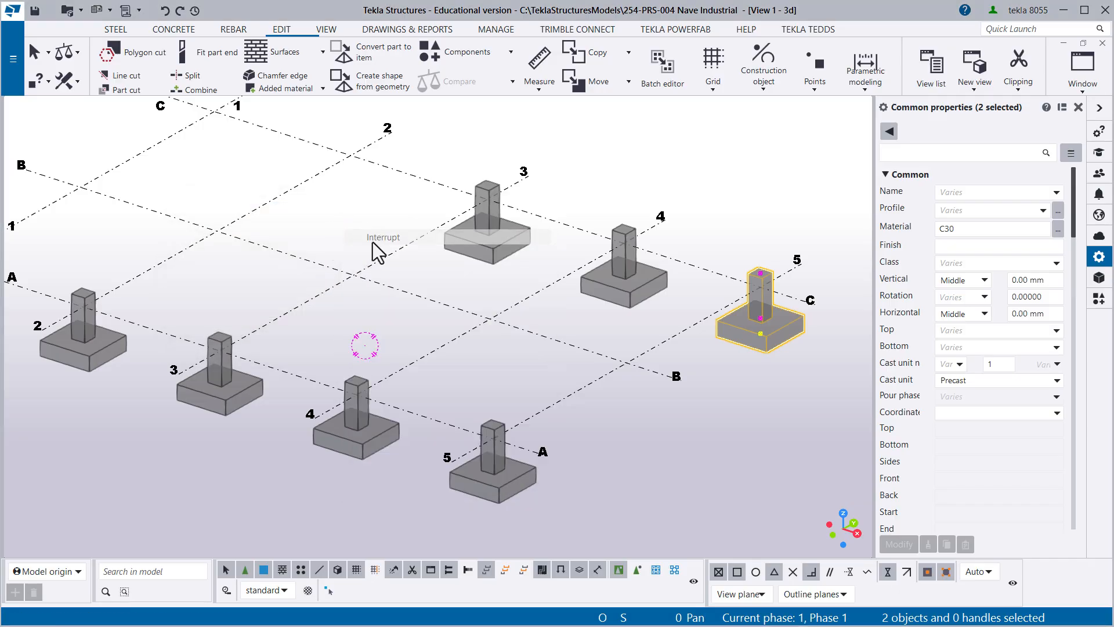
- Select the footing and pedestal at grid C-3 and start copying them to another object
scroll(372, 242, "down", 2)
middle_click_drag(336, 235, 431, 277)
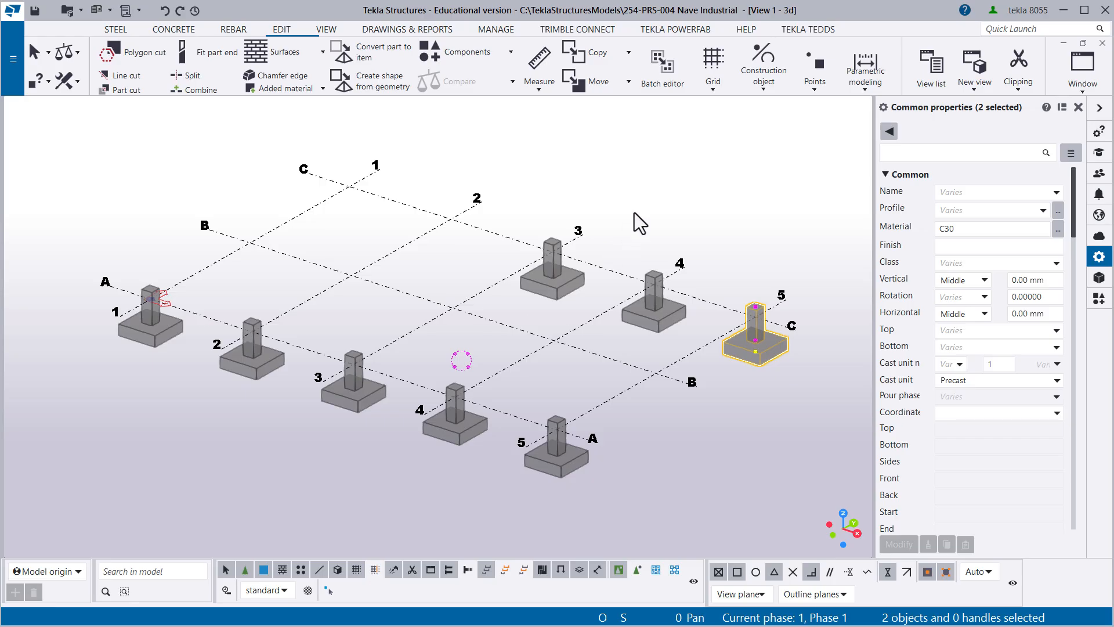
left_click(317, 284)
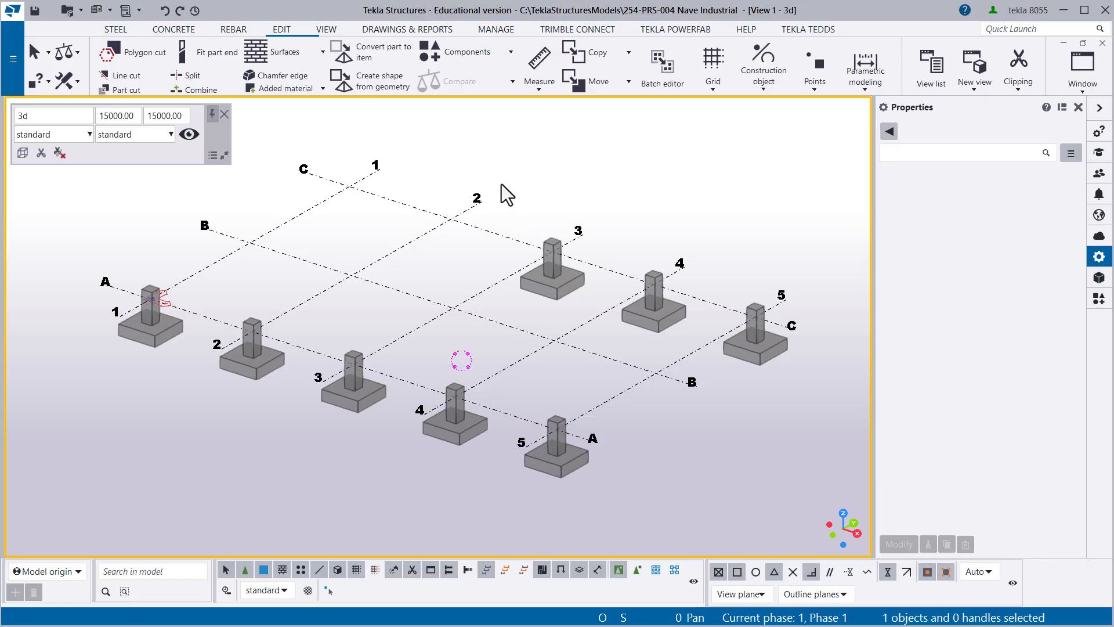
left_click_drag(498, 180, 593, 318)
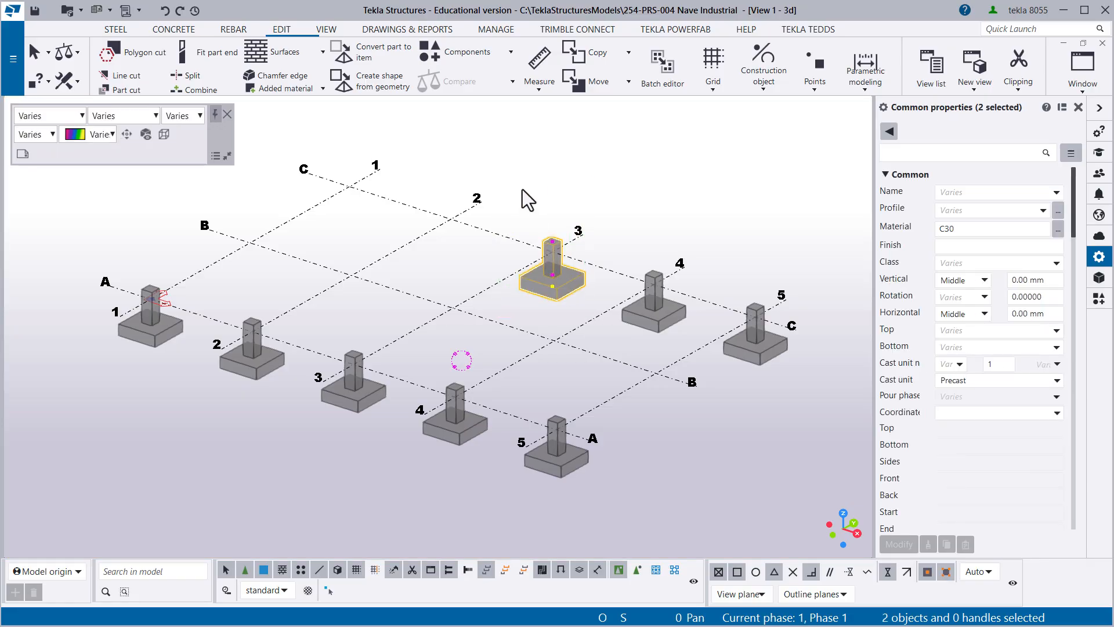
left_click_drag(500, 170, 597, 325)
left_click_drag(499, 182, 591, 324)
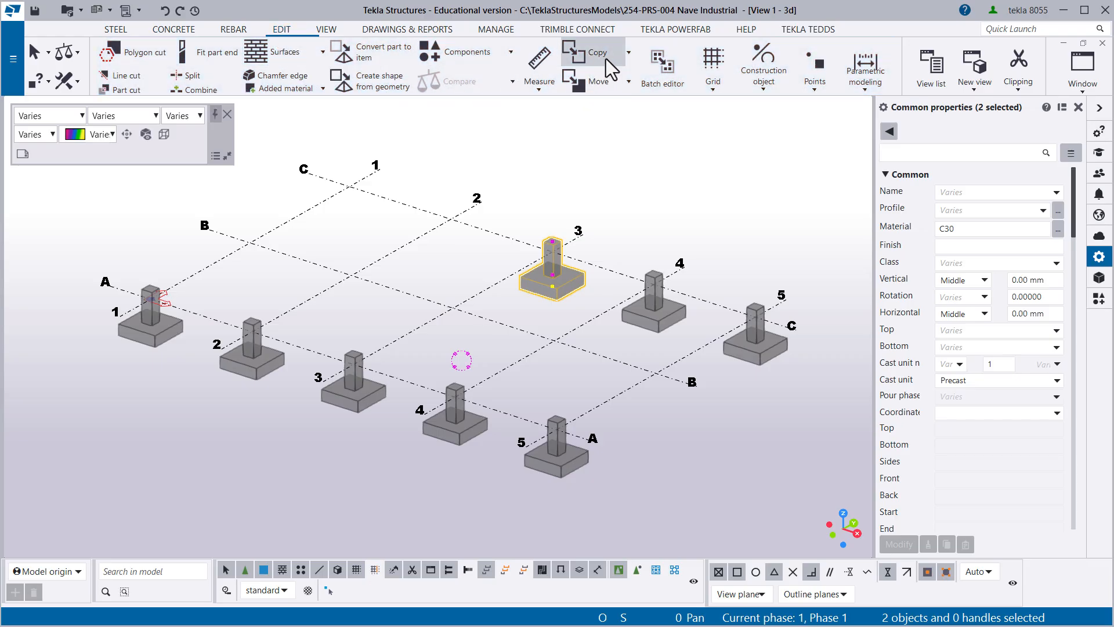
left_click(628, 53)
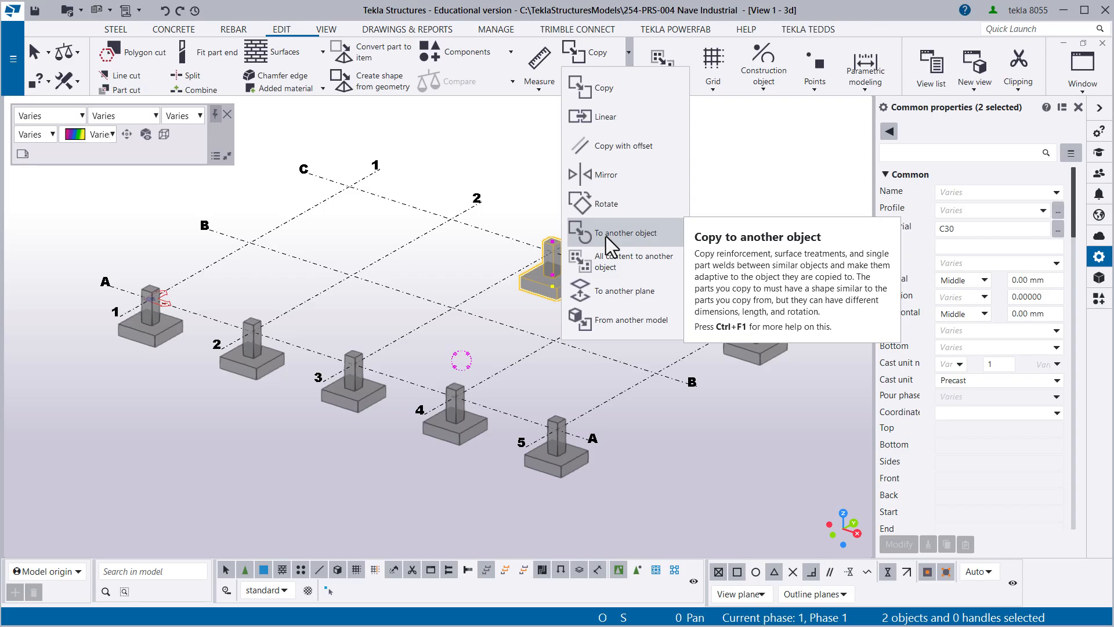
left_click(606, 234)
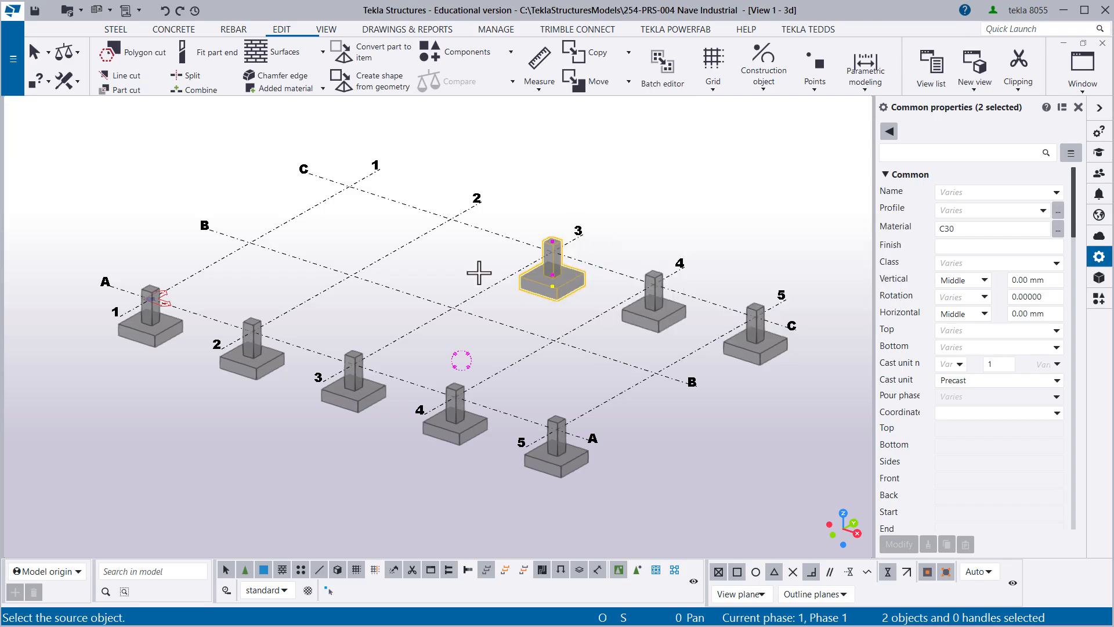
- Copy them to C-2 and C-1, using the A-3 footing as source and the A-2 and A-1 footings as destinations, and end the copying
scroll(333, 418, "up", 1)
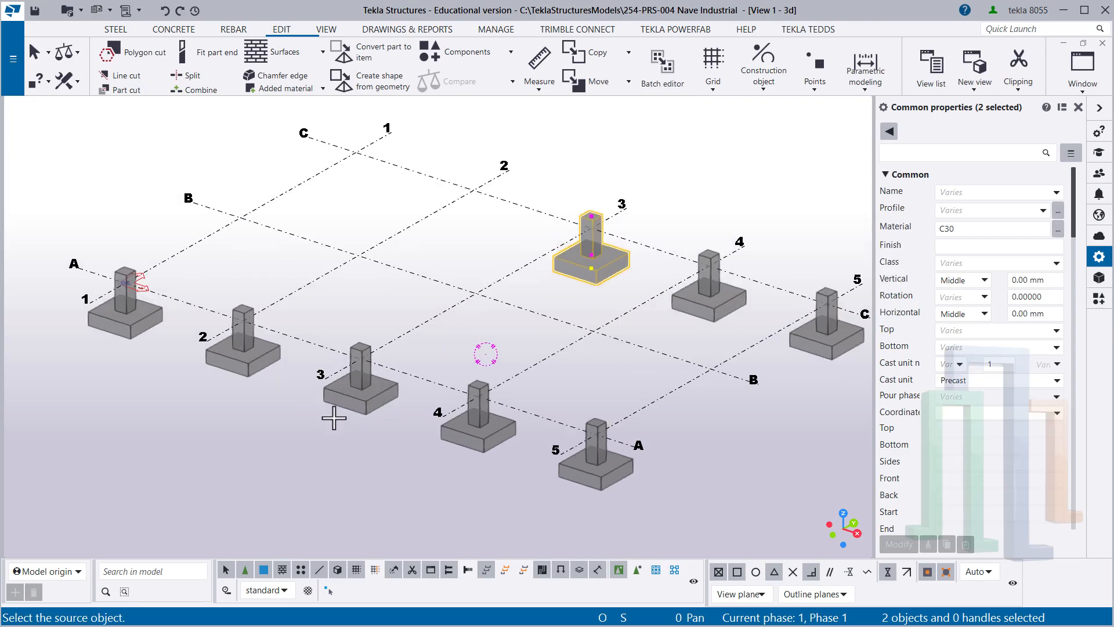
middle_click_drag(347, 429, 365, 445)
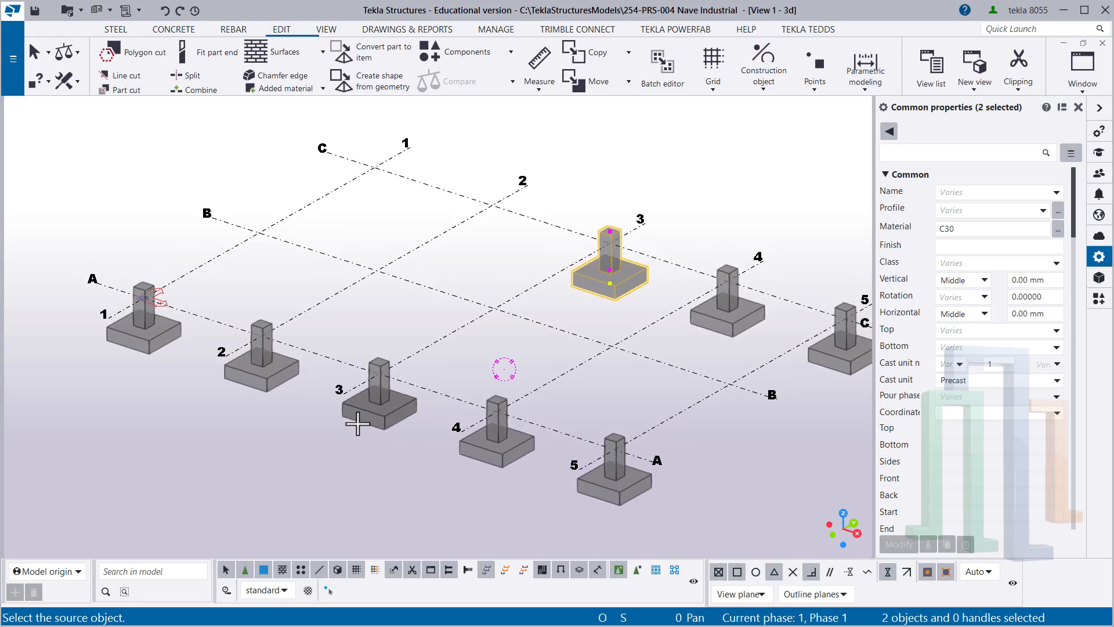
left_click(358, 424)
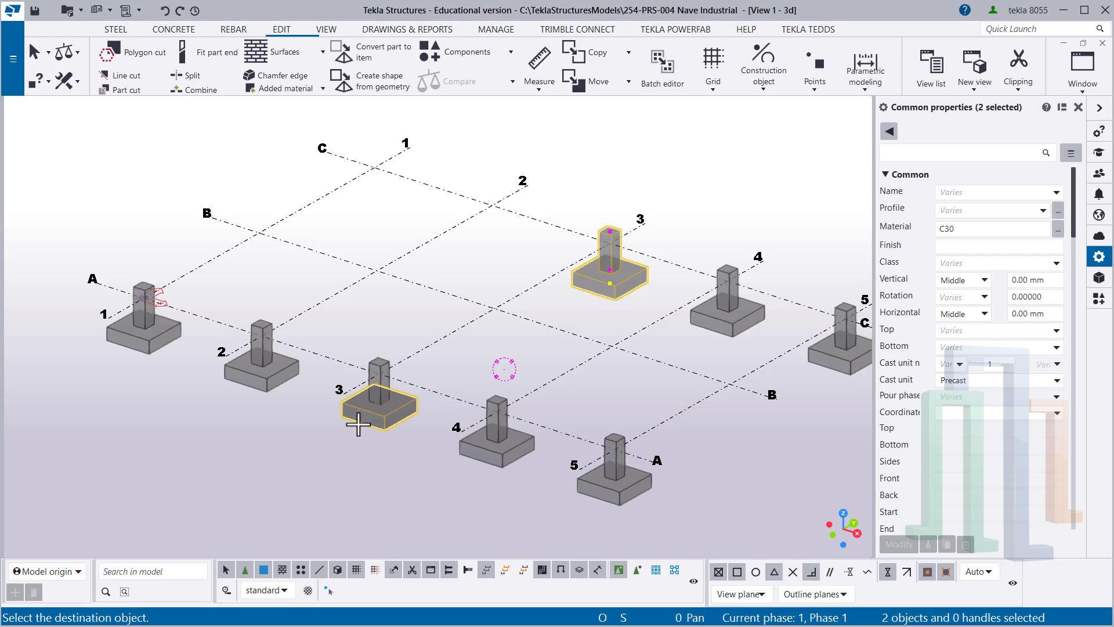
left_click(242, 385)
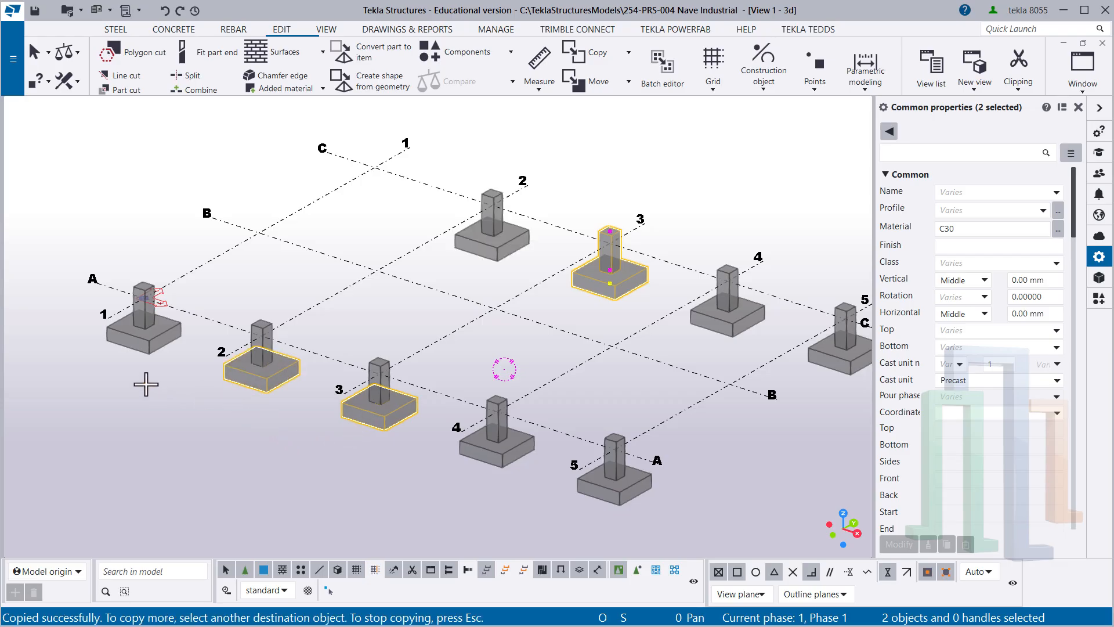
left_click(129, 350)
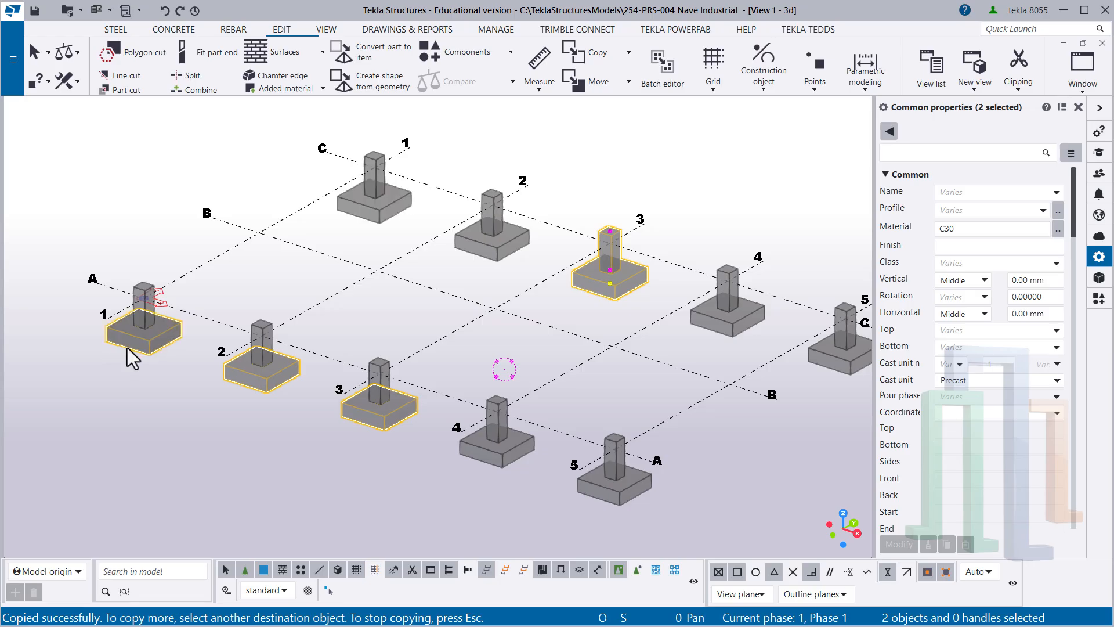
right_click(242, 265)
left_click(273, 270)
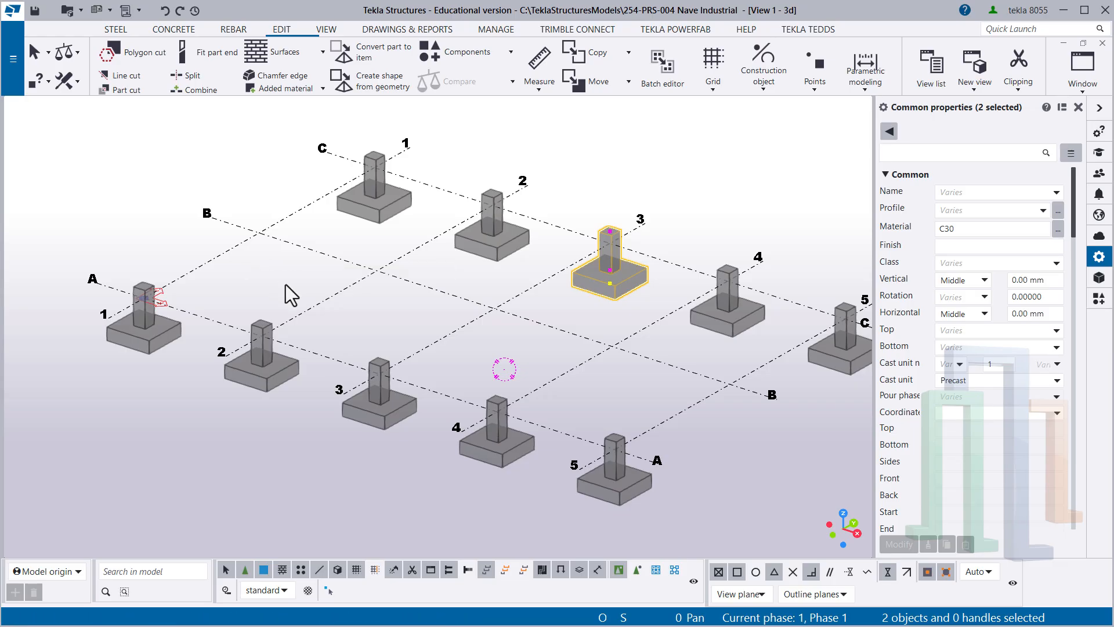
- Clear the selection and save the model
left_click(378, 311)
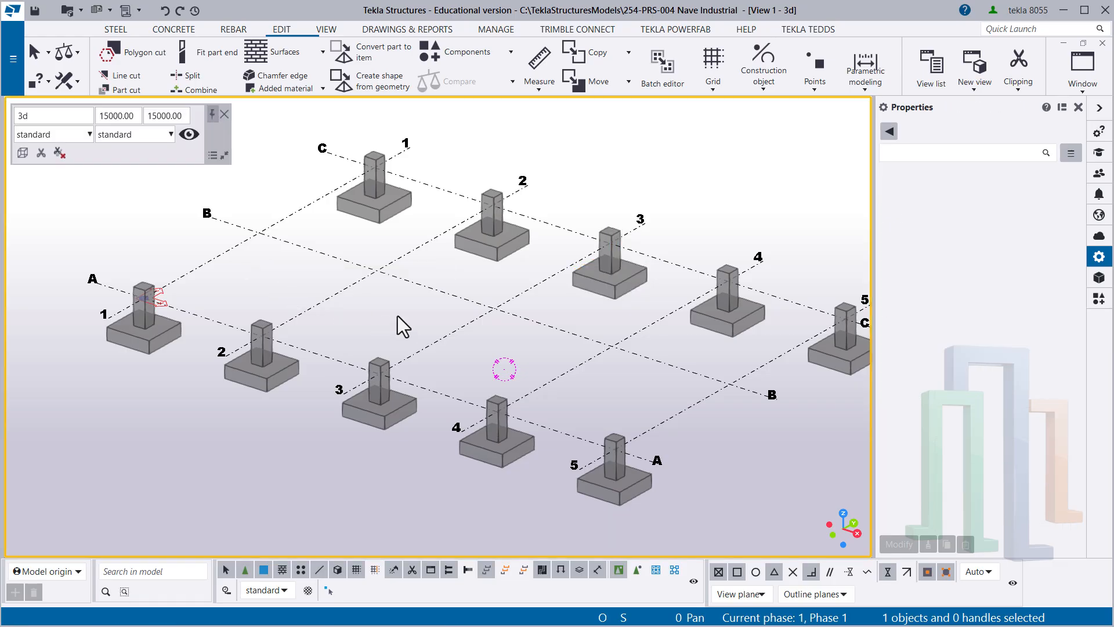
middle_click_drag(412, 322, 357, 344)
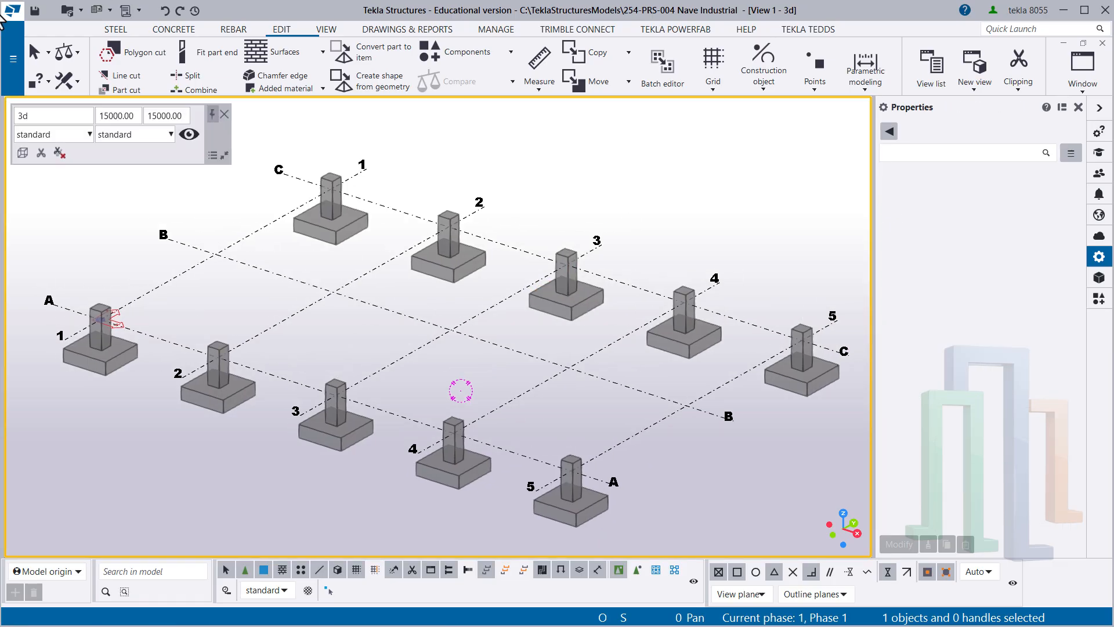
left_click(35, 11)
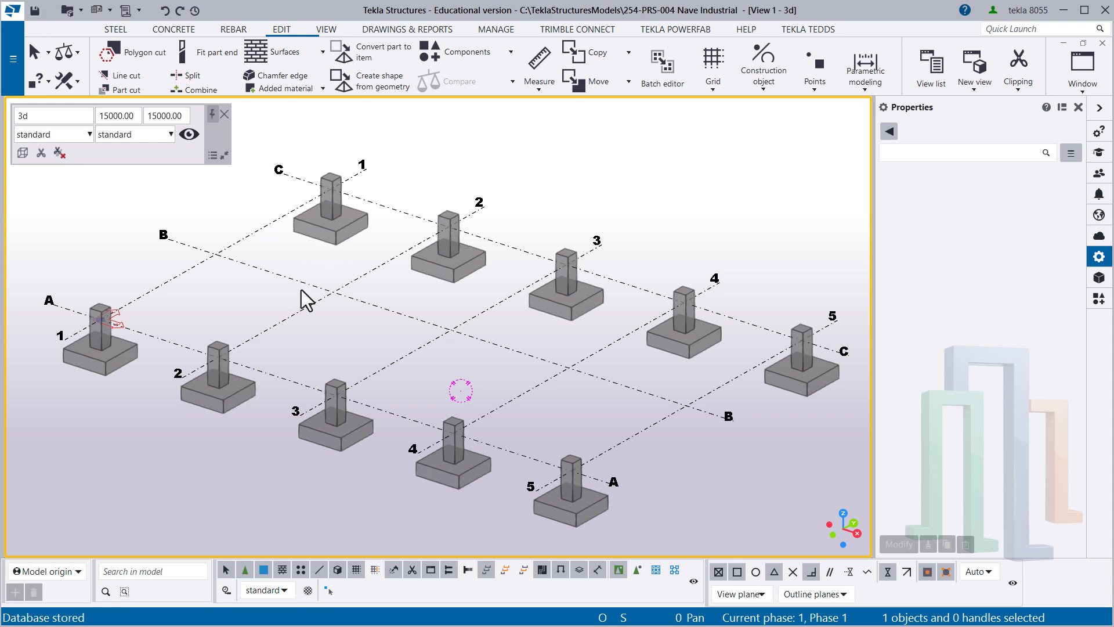
- Examine the properties of the pad footing and the pedestal at grid A-2 and look over the foundation layout
middle_click_drag(290, 298, 390, 277)
left_click_drag(338, 417, 292, 390)
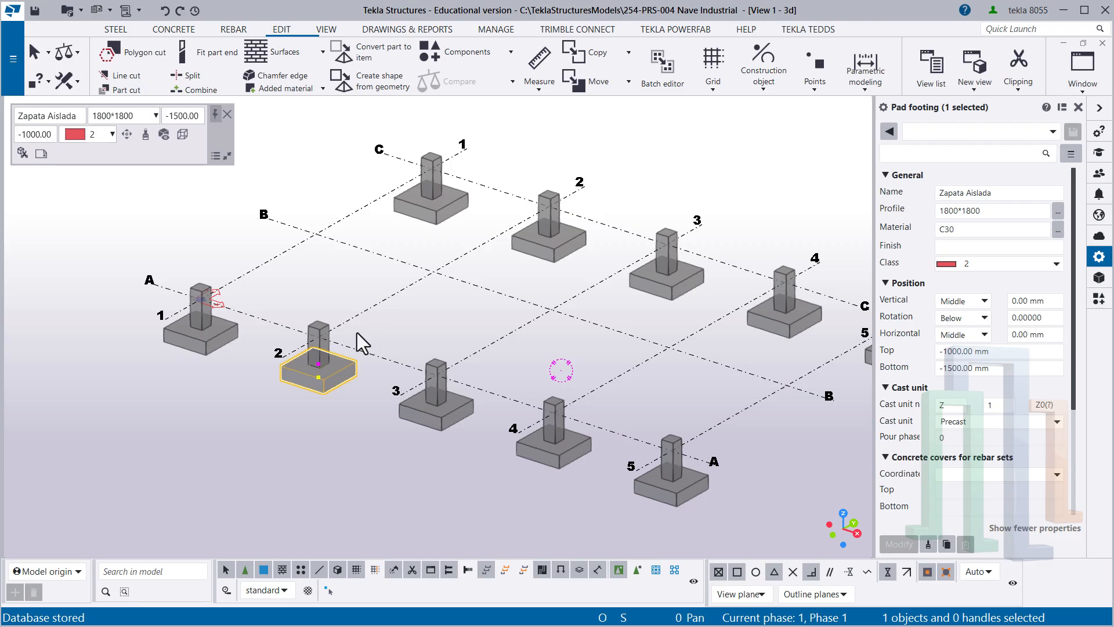
left_click(318, 336)
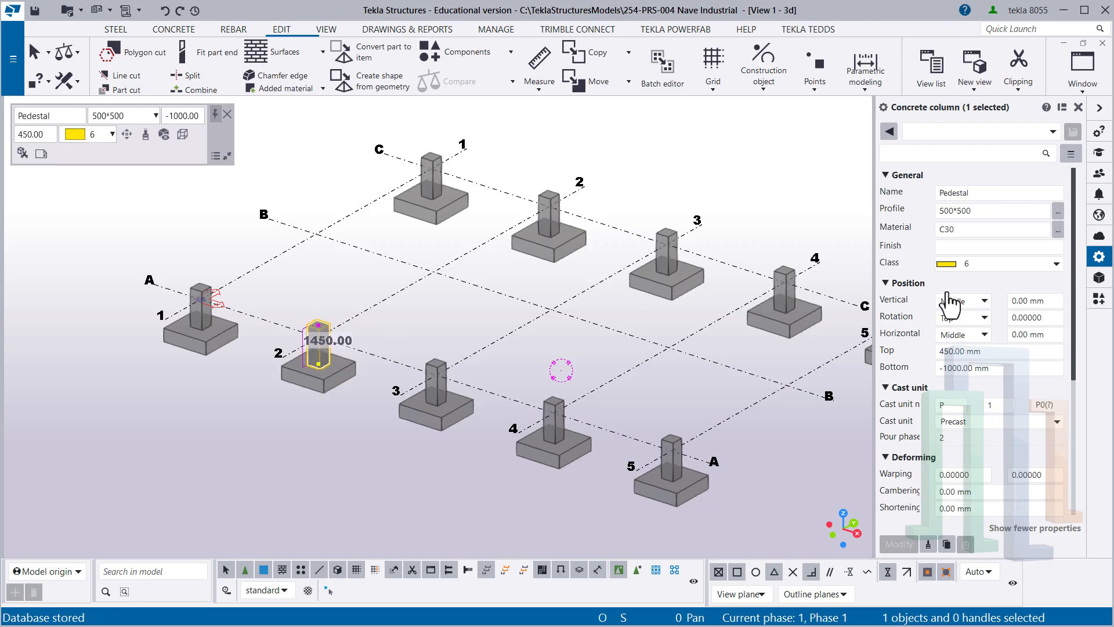
left_click(317, 286)
middle_click_drag(548, 300, 427, 319)
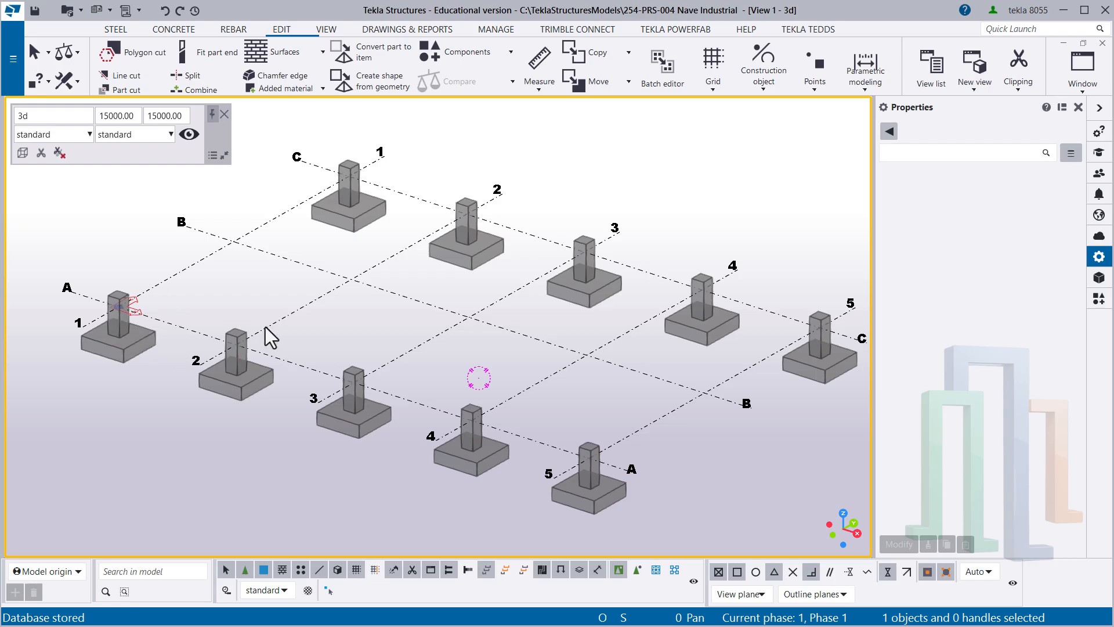
scroll(325, 161, "up", 1)
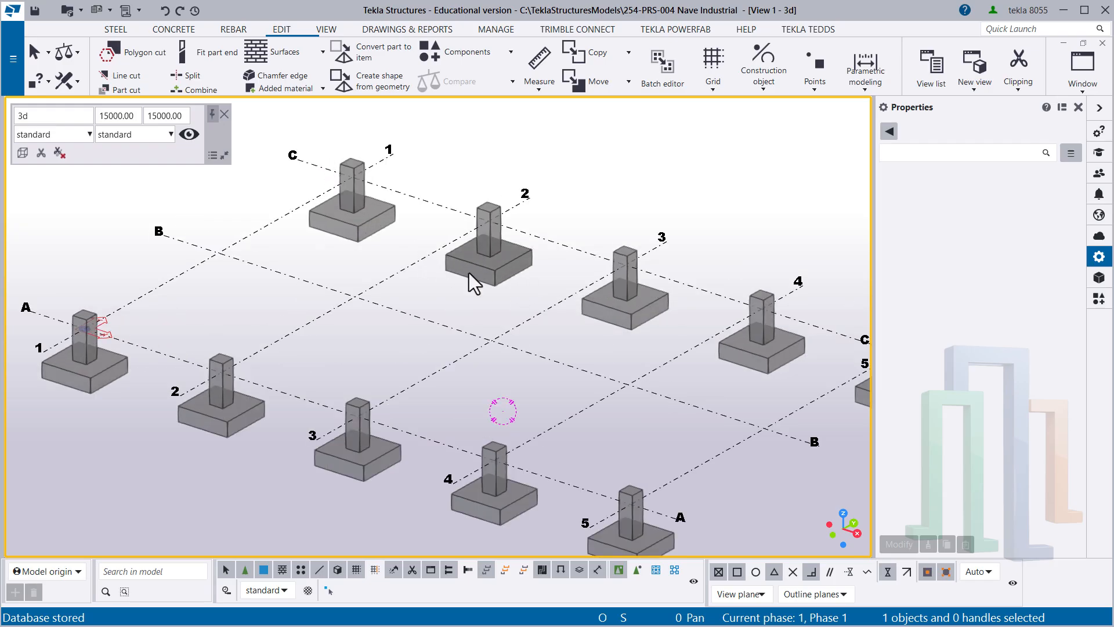
scroll(464, 277, "down", 2)
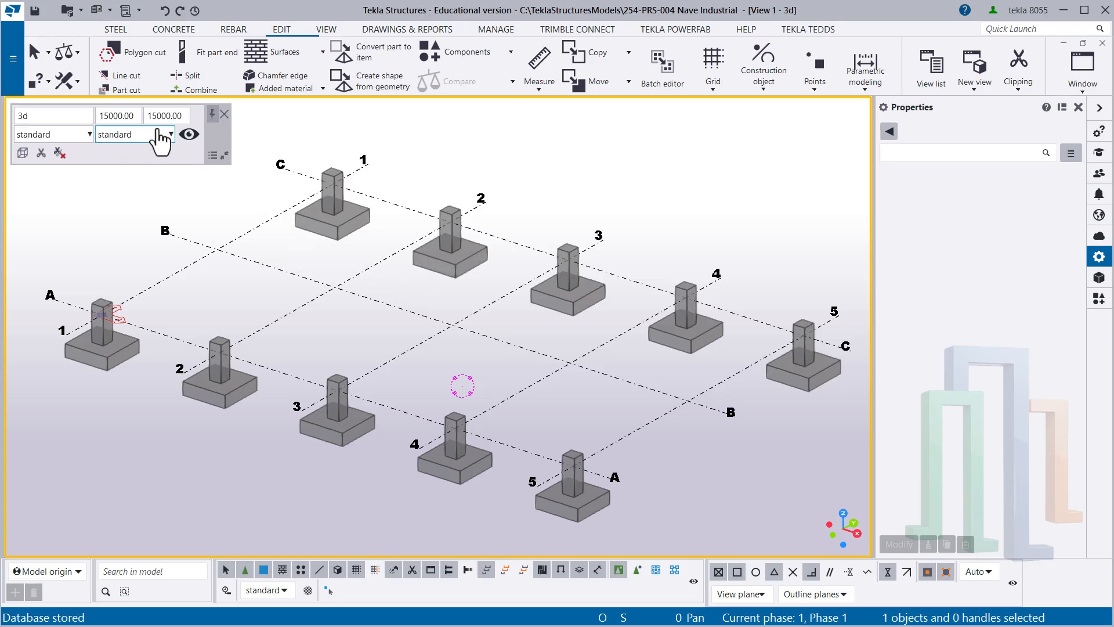
- Set the 3D view's object representation to Color by Class
mouse_move(162, 158)
left_mouse_down()
mouse_move(185, 158)
mouse_move(163, 155)
left_mouse_up()
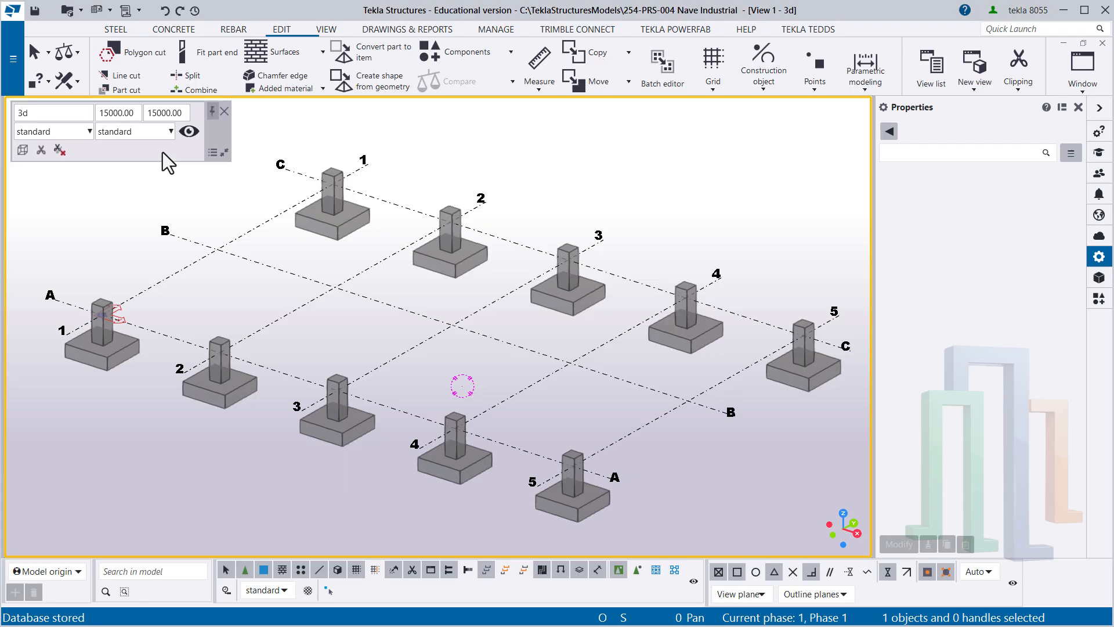
left_click(161, 135)
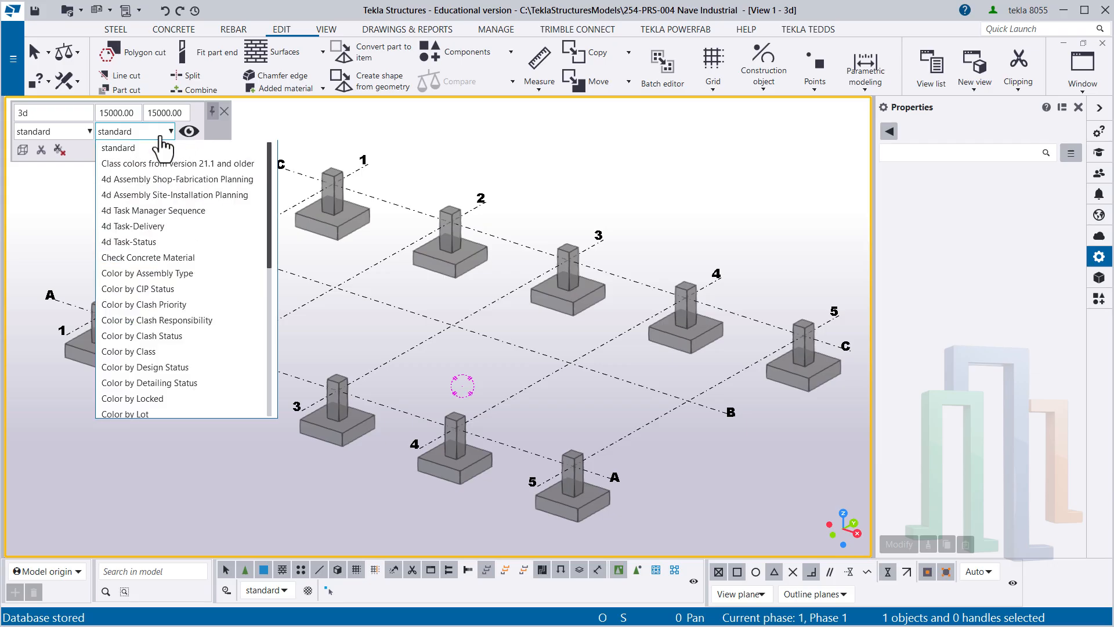
left_click(127, 352)
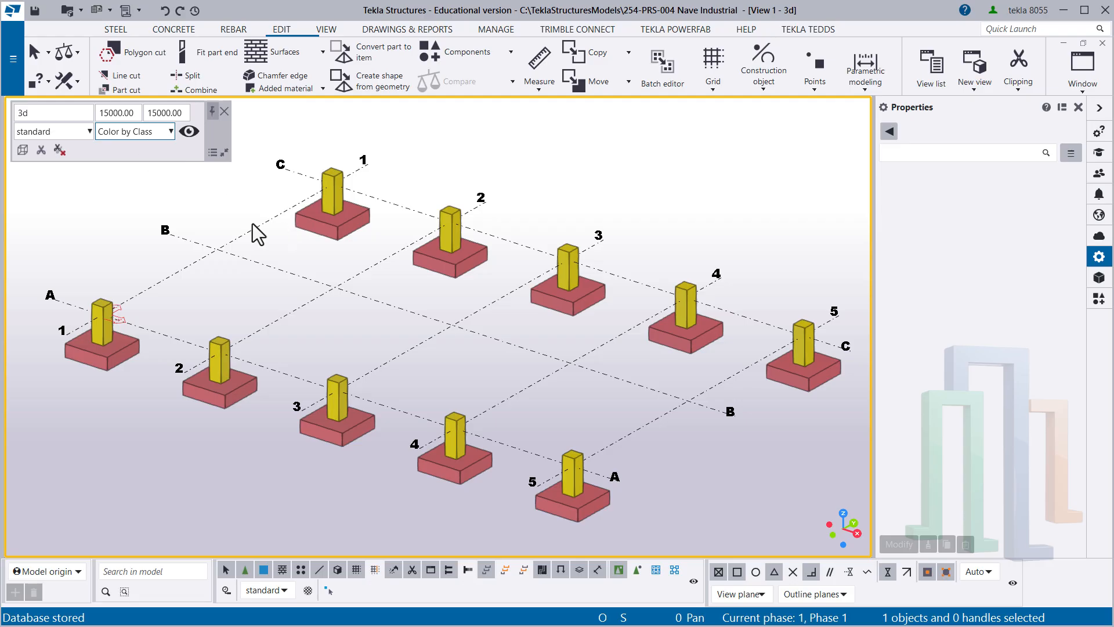
left_click(464, 260)
left_click(455, 297)
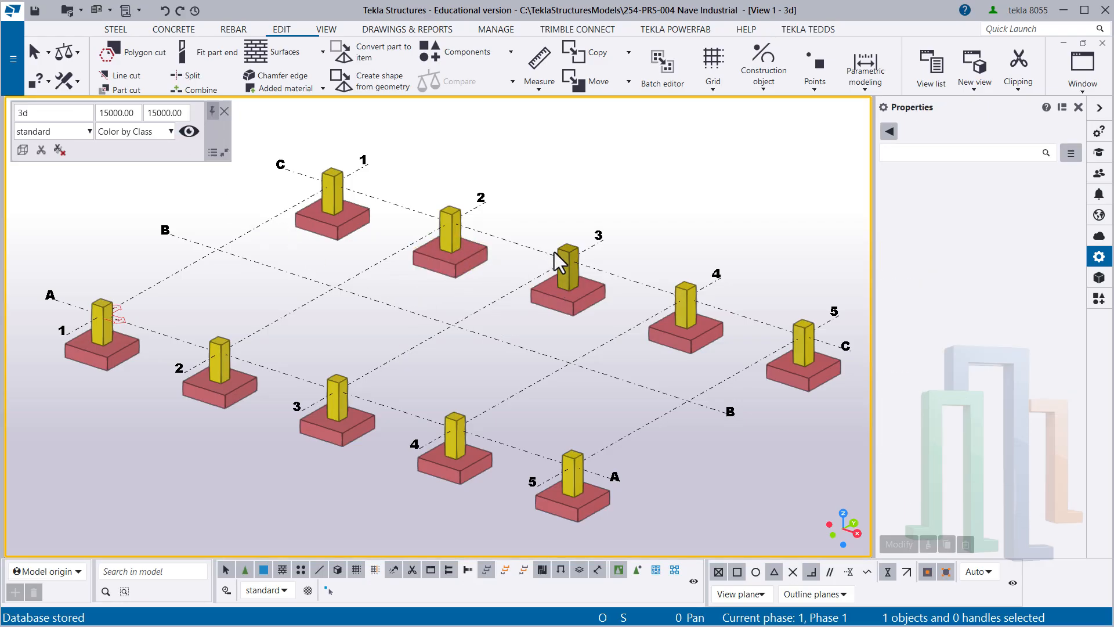
left_click(562, 262)
left_click(217, 199)
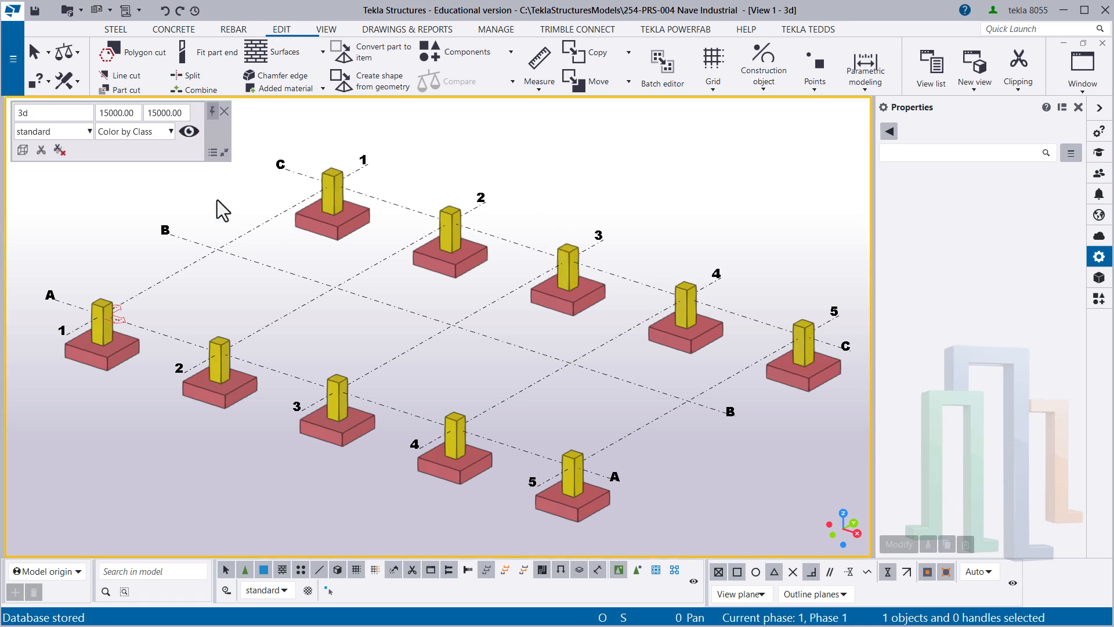
- Return the 3D view's object representation to standard
left_click(154, 133)
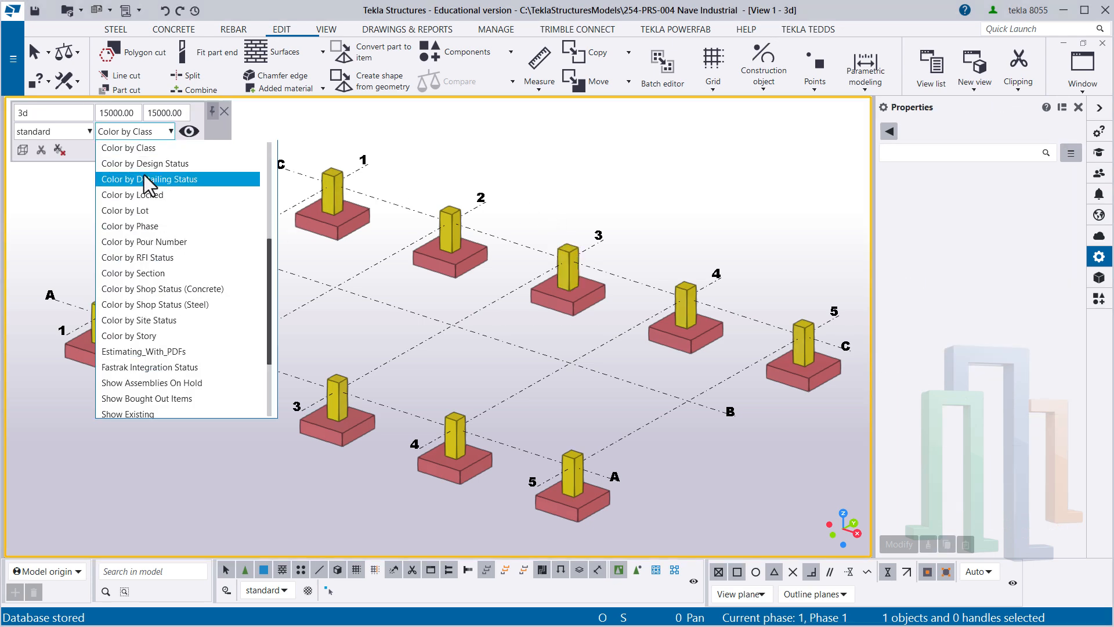
scroll(144, 175, "up", 5)
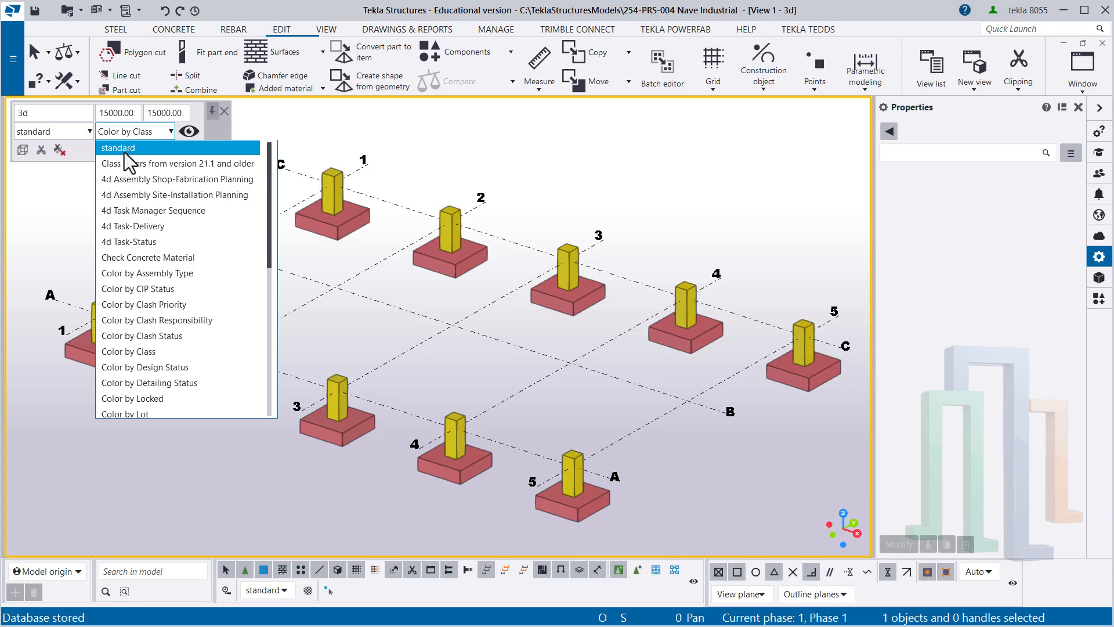
left_click(124, 151)
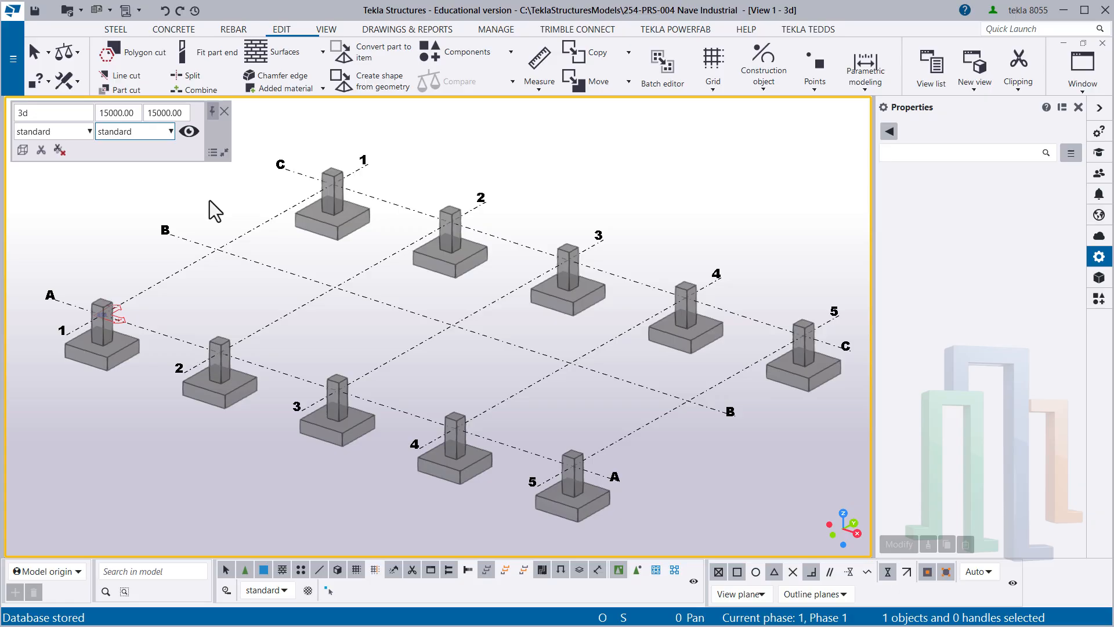
- Switch to the View 2 elevation with grid lines A to C and bring up the steel modelling commands
key("ctrl+Tab")
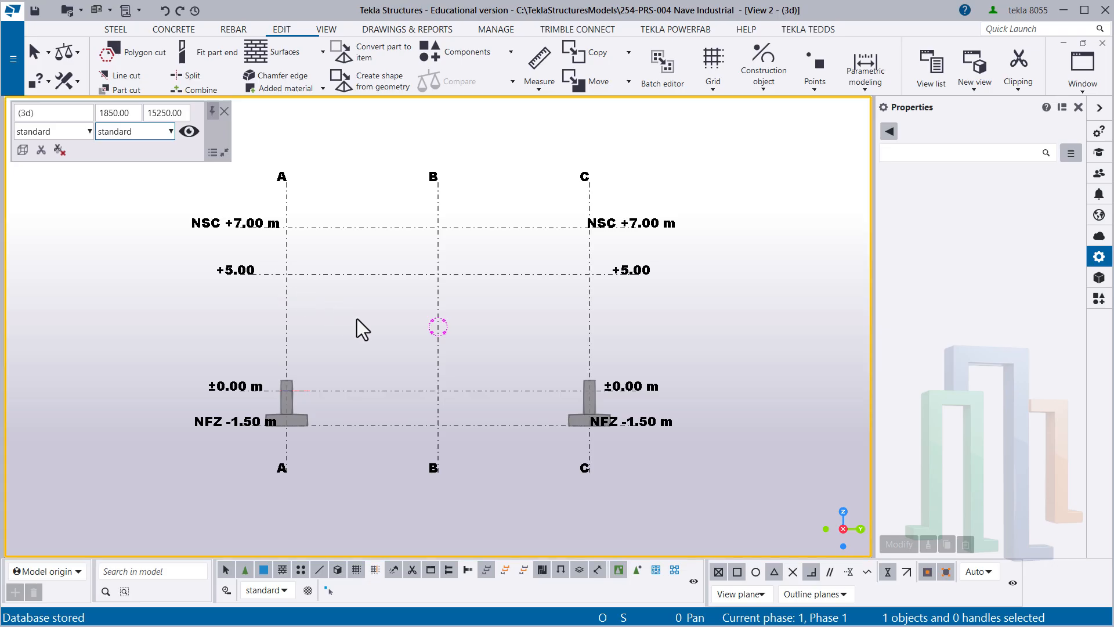
scroll(356, 319, "up", 1)
scroll(358, 318, "up", 1)
middle_click_drag(392, 319, 374, 347)
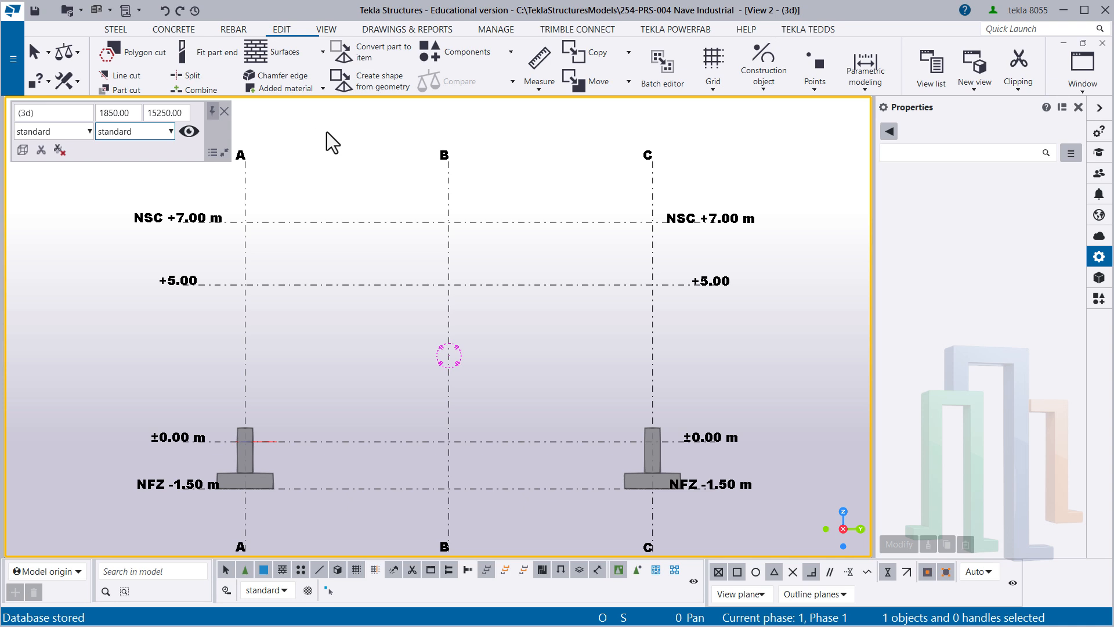
left_click(116, 30)
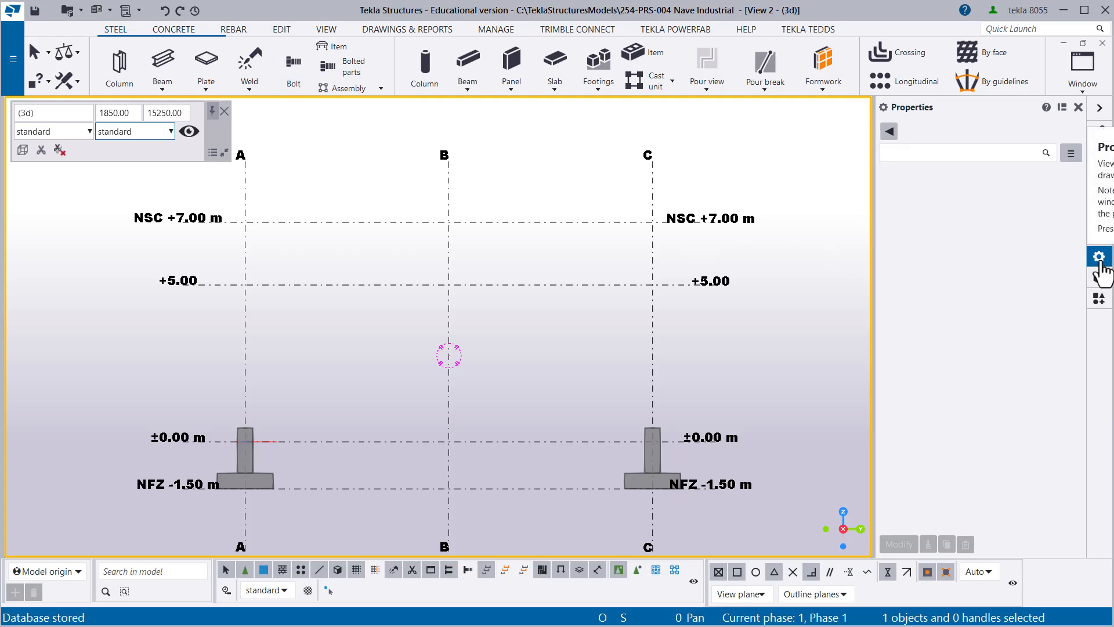
left_click(120, 75)
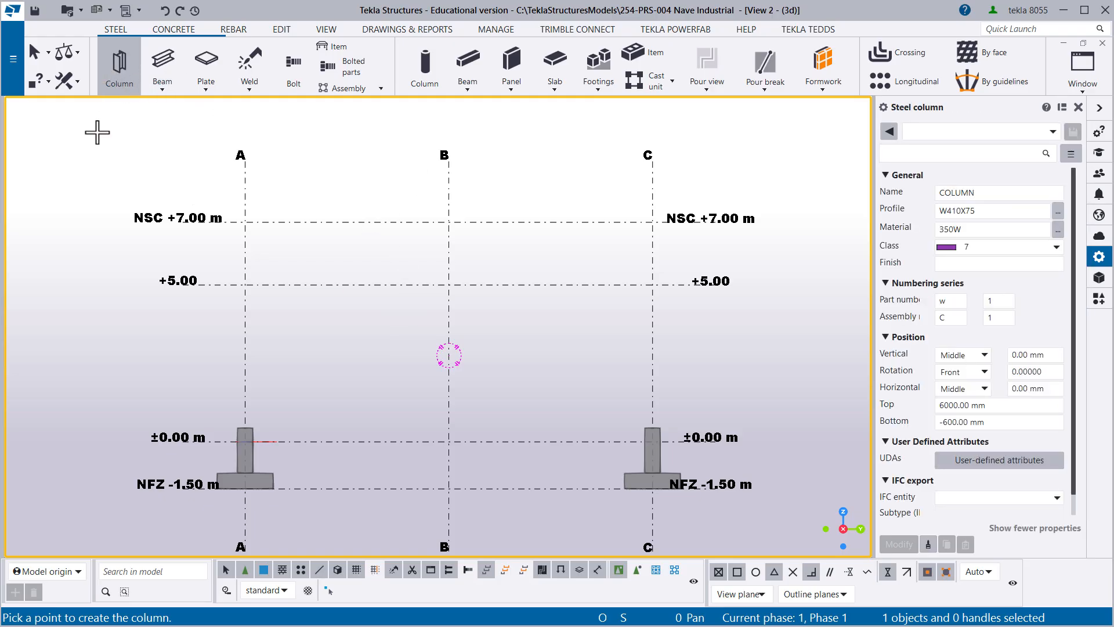
right_click(98, 132)
left_click(131, 138)
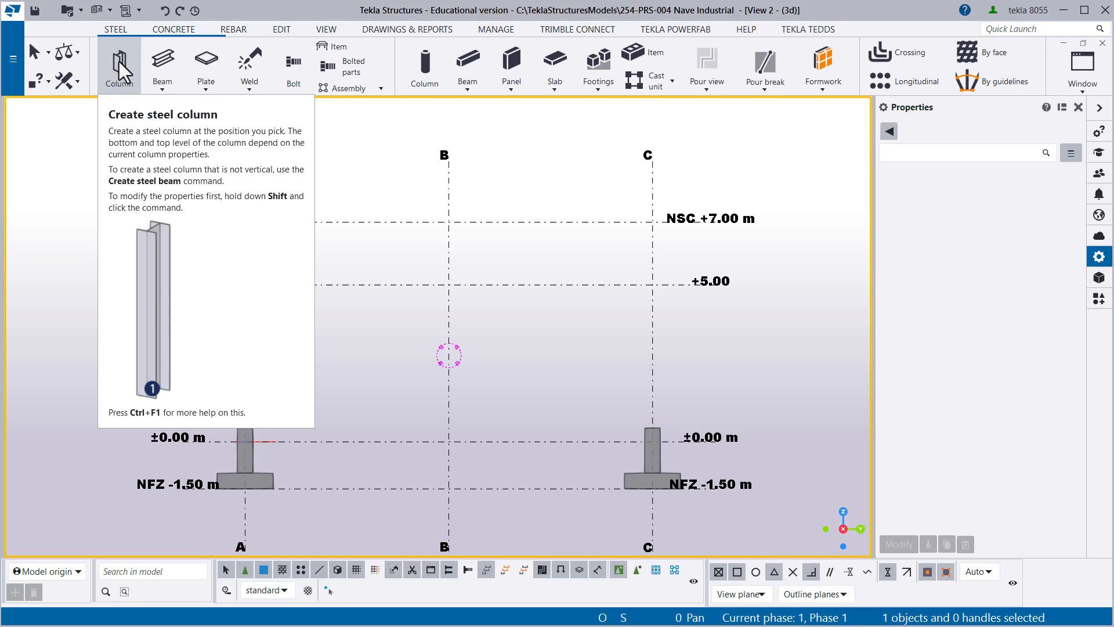
- Create a steel column with the current properties on grid line A, picking the midpoint between levels ±0.00 and +5.00
left_click(120, 65)
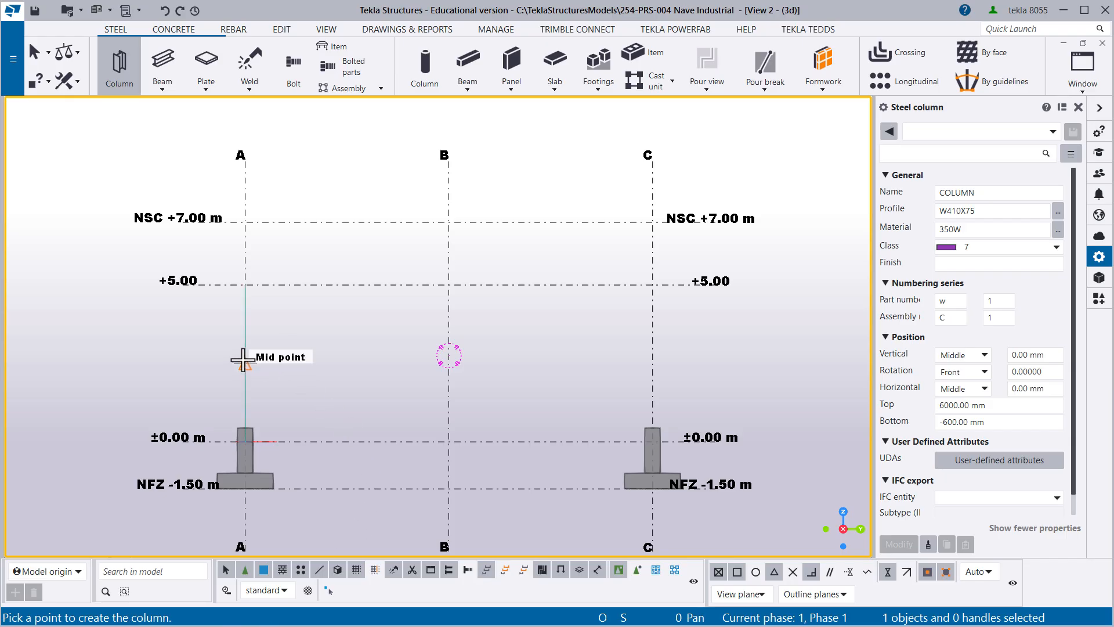
left_click(242, 362)
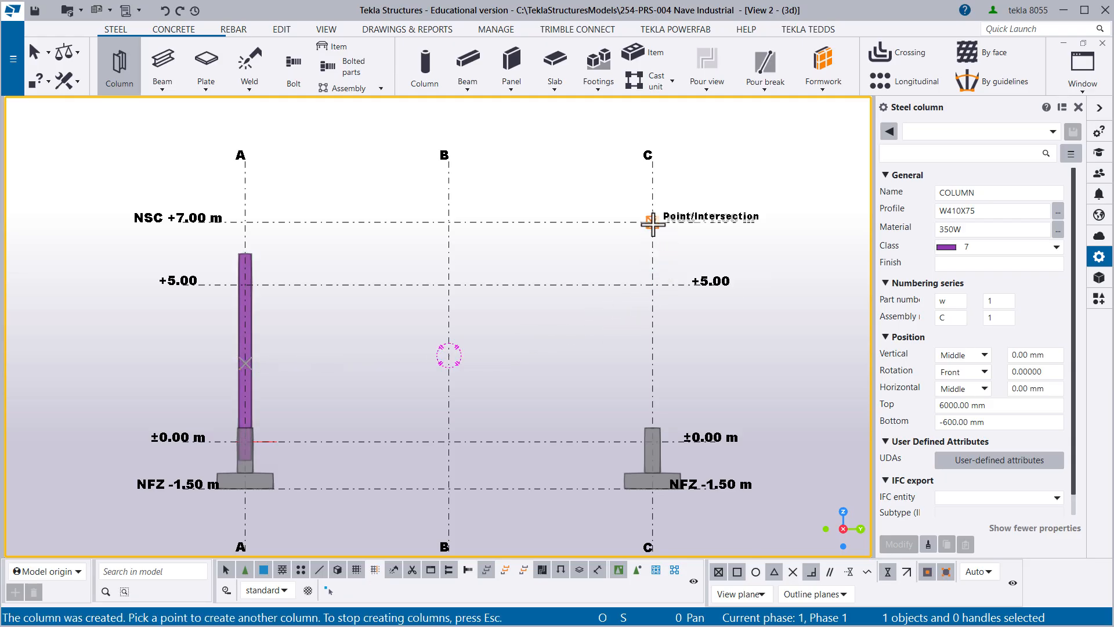
- Place a second steel column on grid line C at the NSC +7.00 intersection and end column creation
left_click(652, 223)
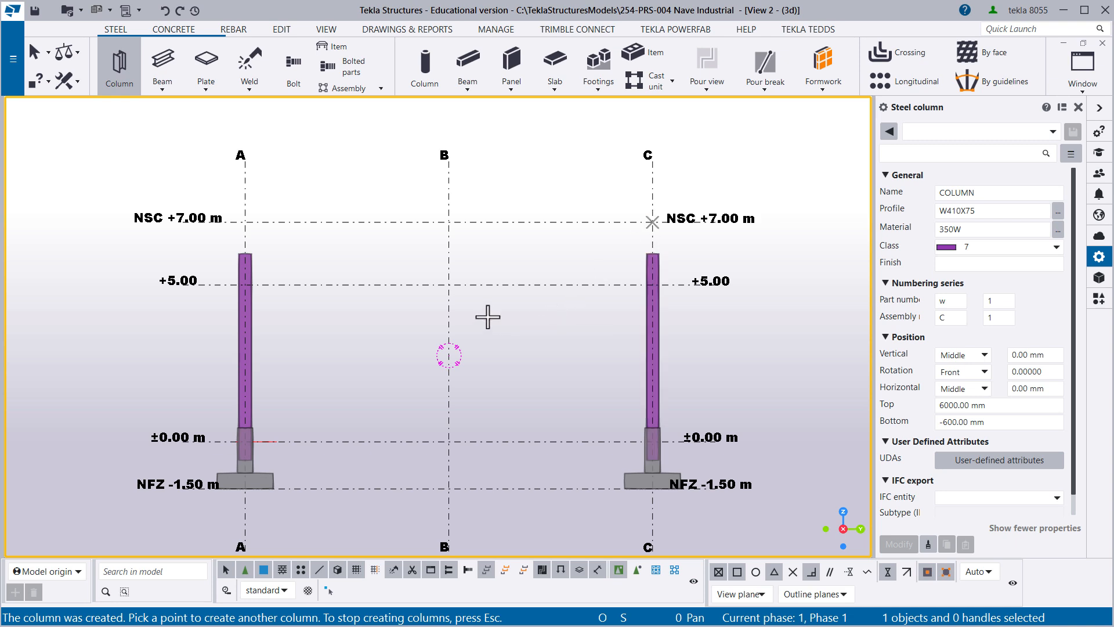
right_click(486, 315)
left_click(533, 324)
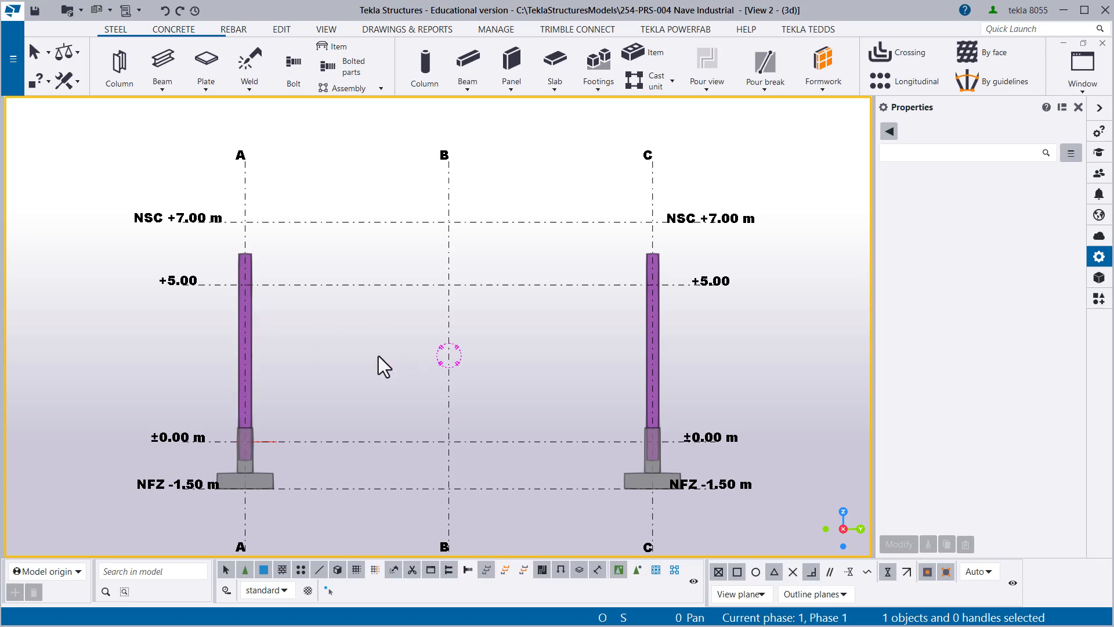
- Select the steel column on grid line A and enter Columna as its name
scroll(216, 430, "up", 2)
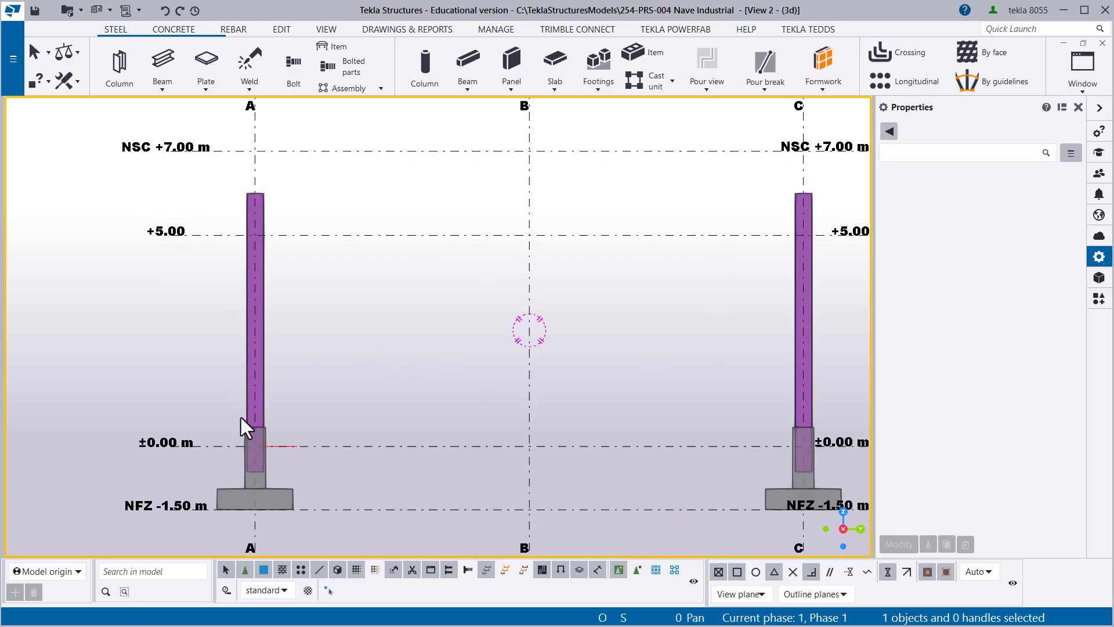
middle_click_drag(243, 357, 158, 411)
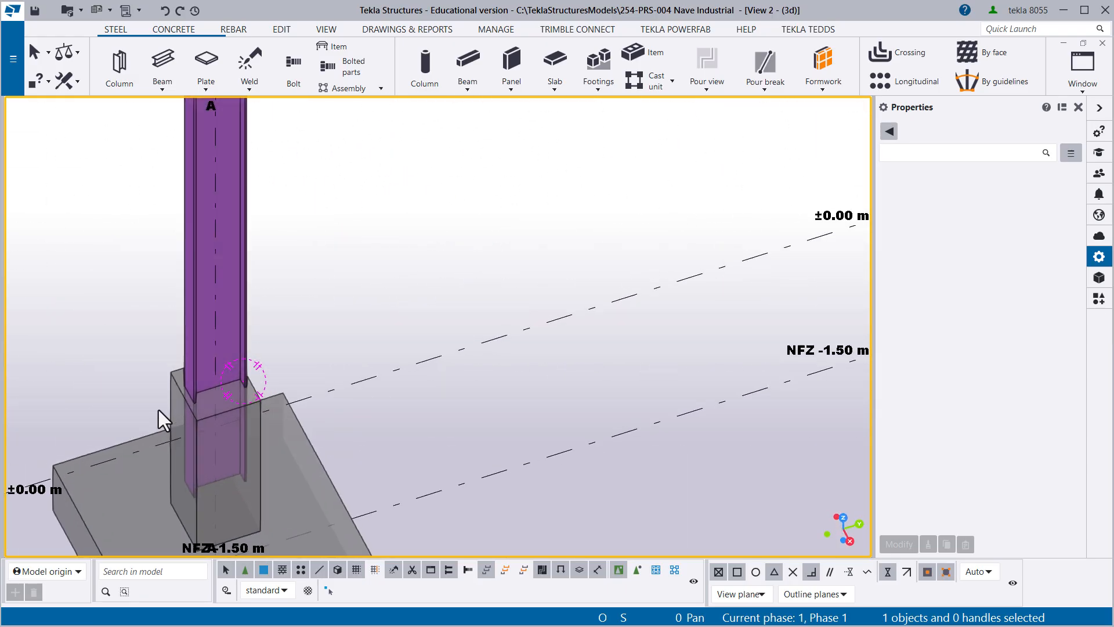
key("ctrl+p")
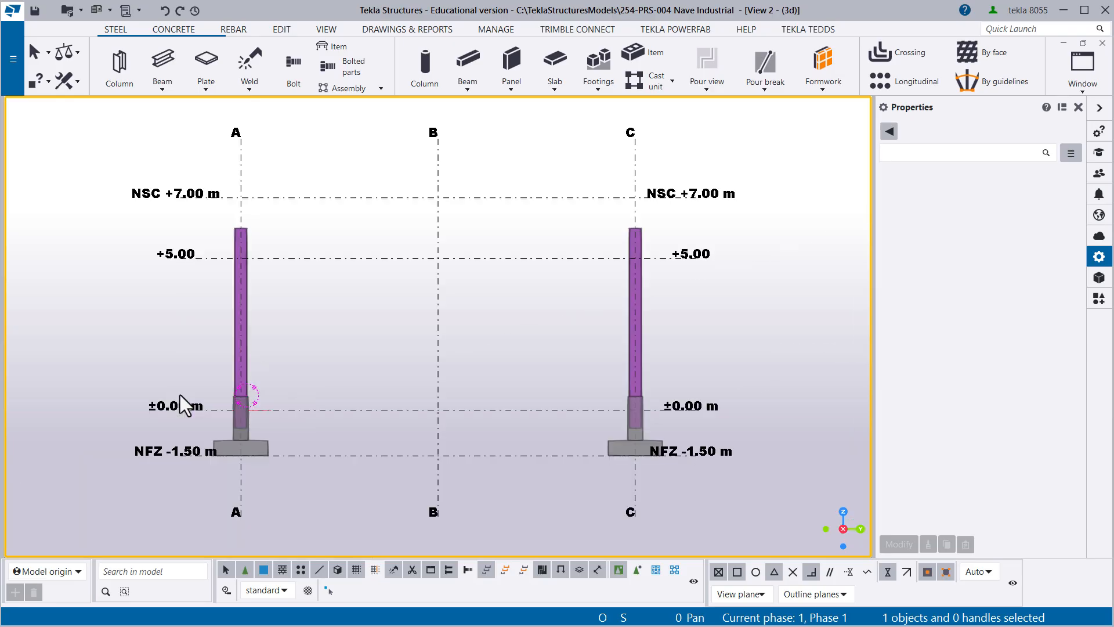
scroll(200, 388, "up", 3)
middle_click_drag(223, 356, 212, 390)
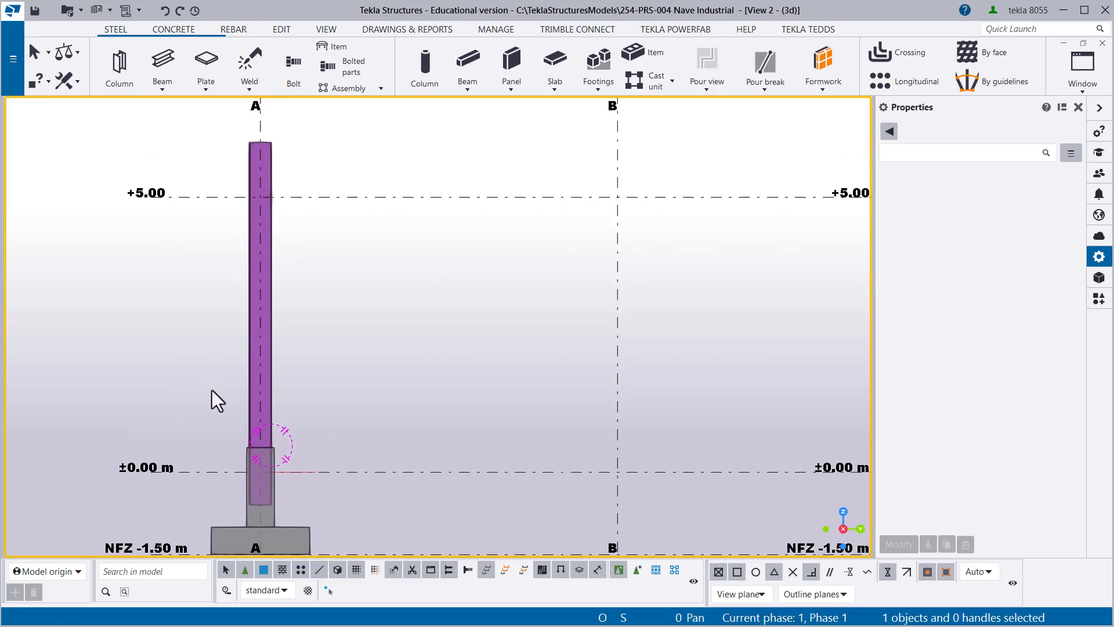
left_click(273, 319)
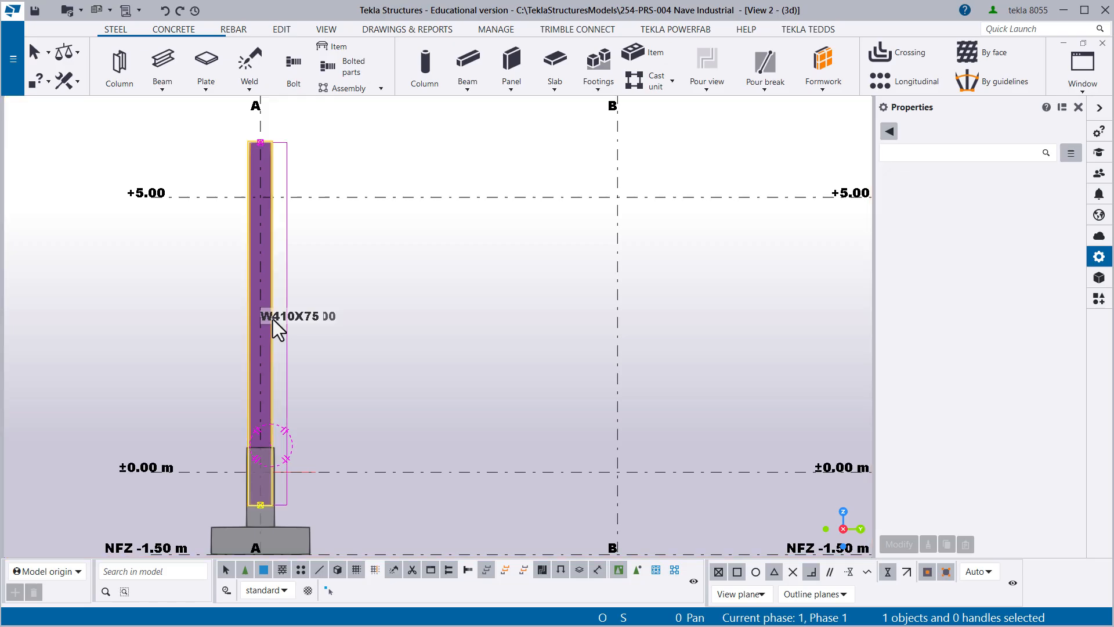
middle_click_drag(437, 368, 476, 363)
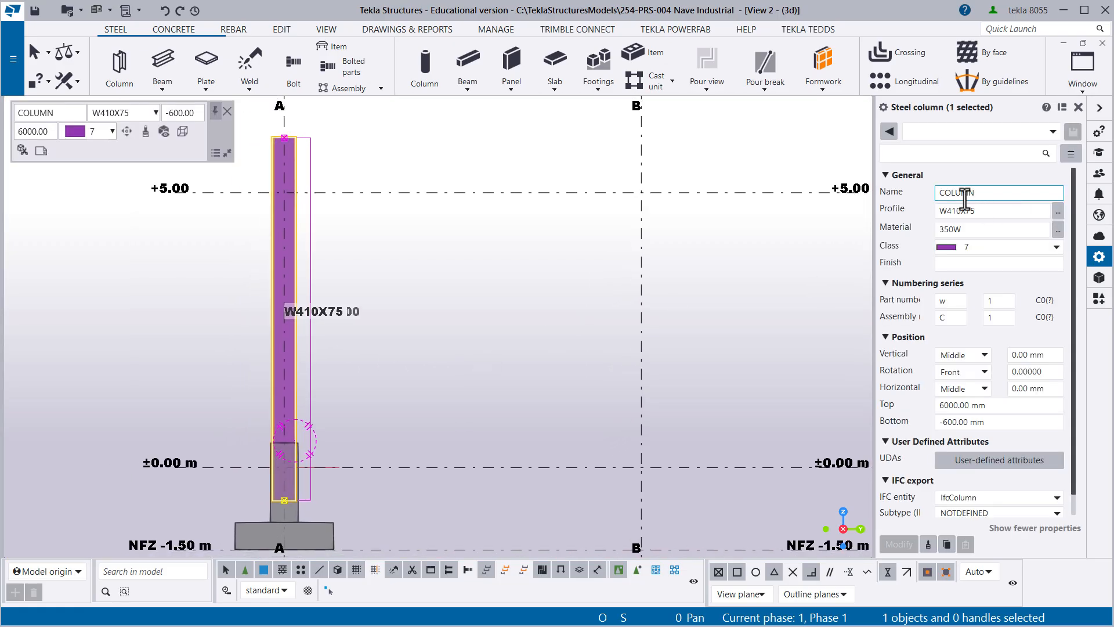
left_click_drag(985, 192, 937, 197)
type("Columna")
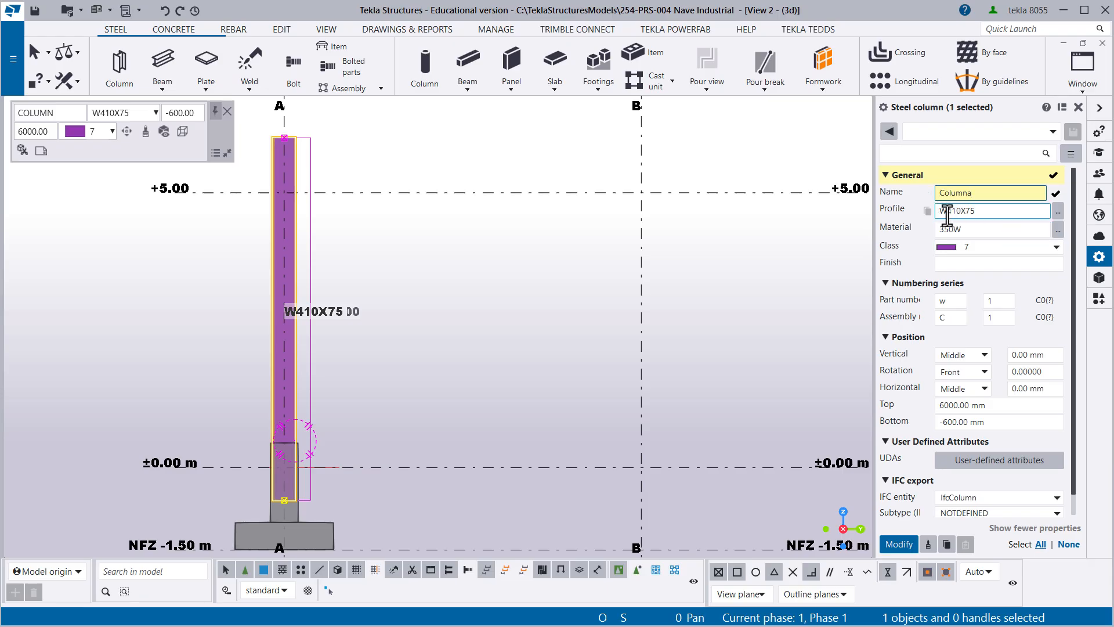
- Open the profile catalog for the selected column on grid line A
double_click(976, 214)
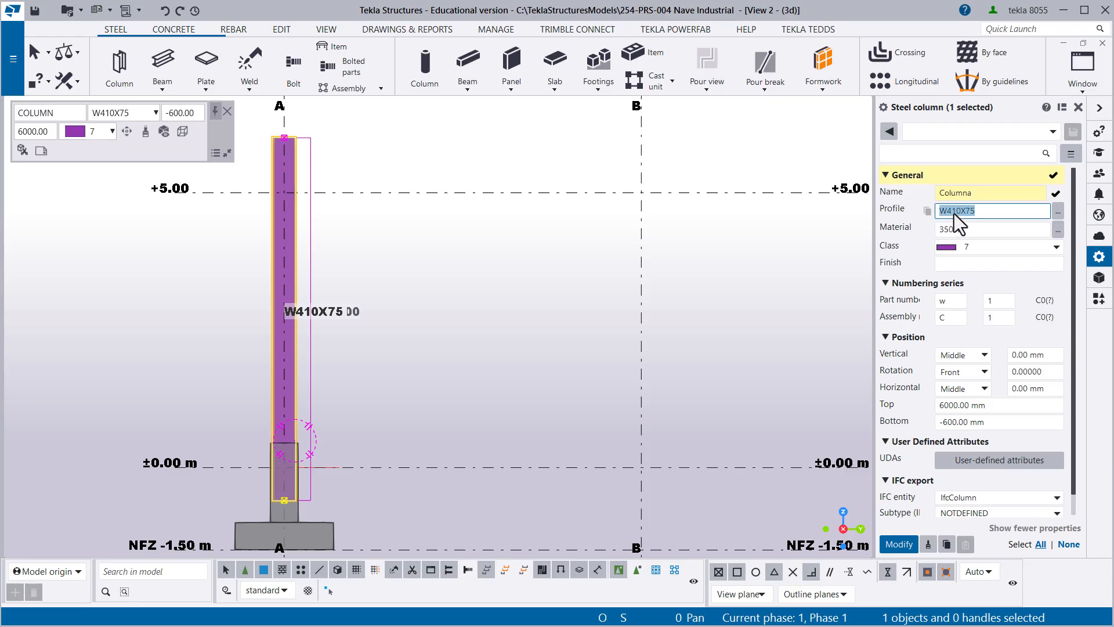
left_click(956, 210)
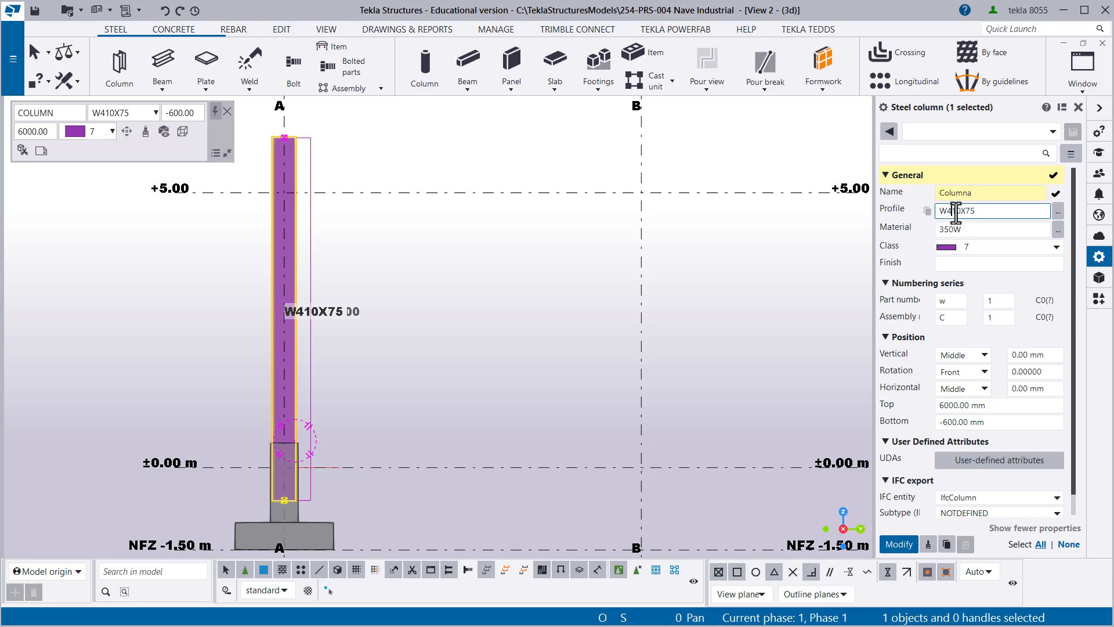
double_click(976, 212)
left_click(960, 211)
left_click(1058, 214)
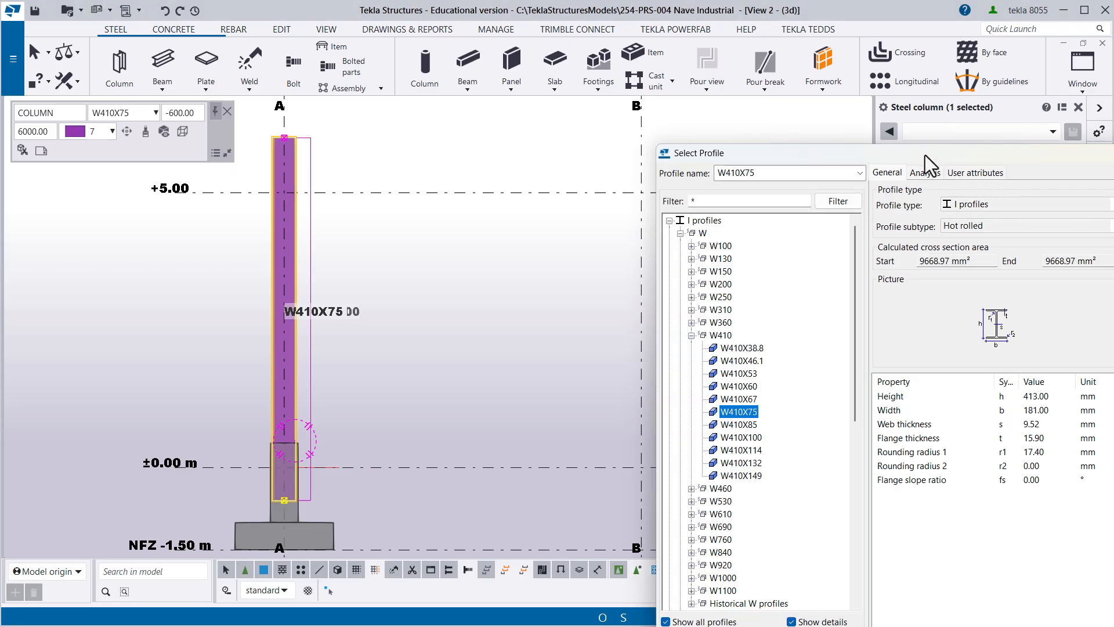
left_click_drag(925, 155, 798, 55)
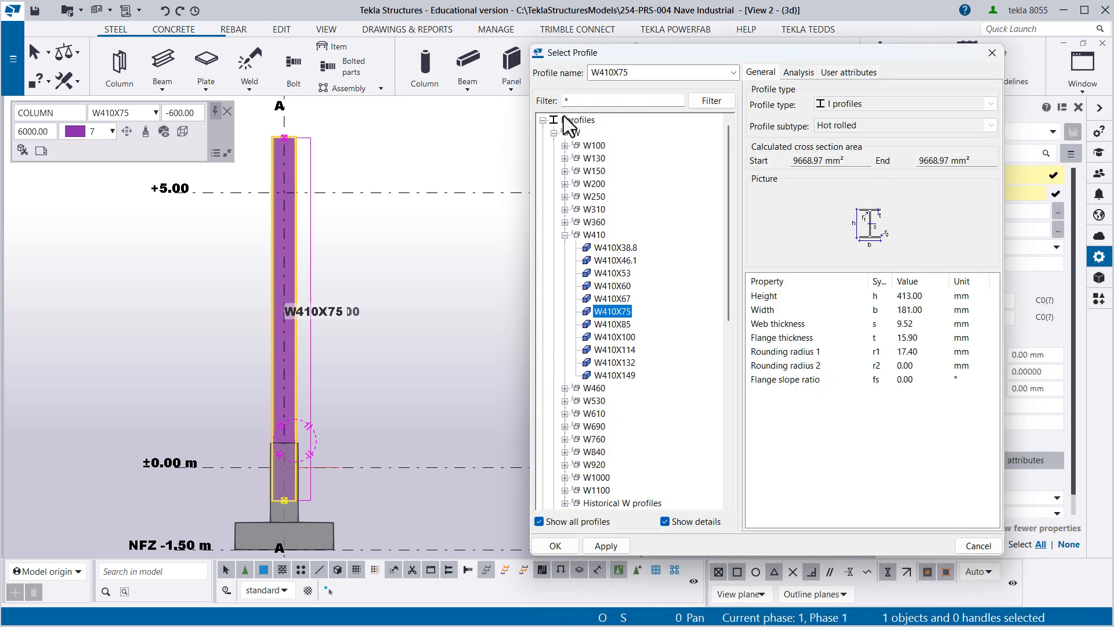
- Browse the W-type I profiles to the W360 family and select W360X57.8
left_click(543, 120)
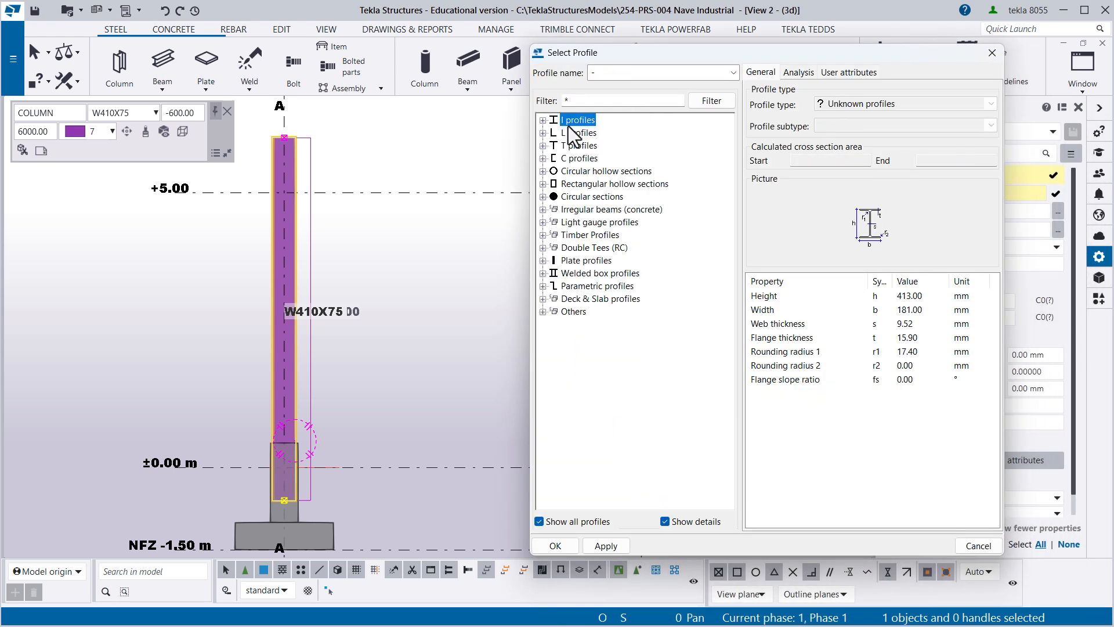
left_click(542, 120)
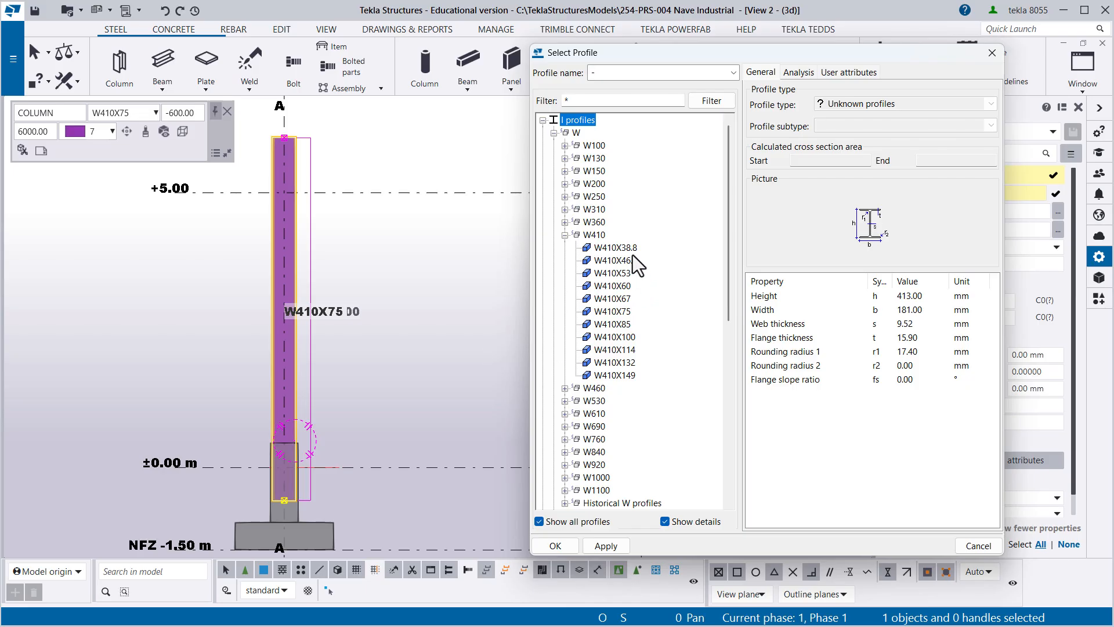
left_click(565, 221)
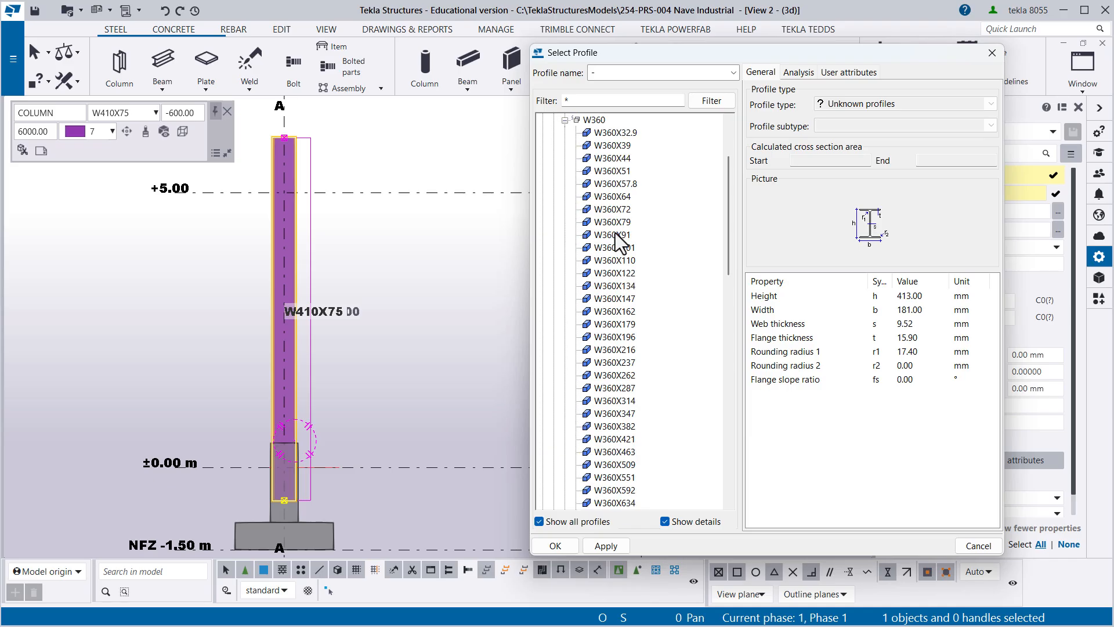
left_click(615, 183)
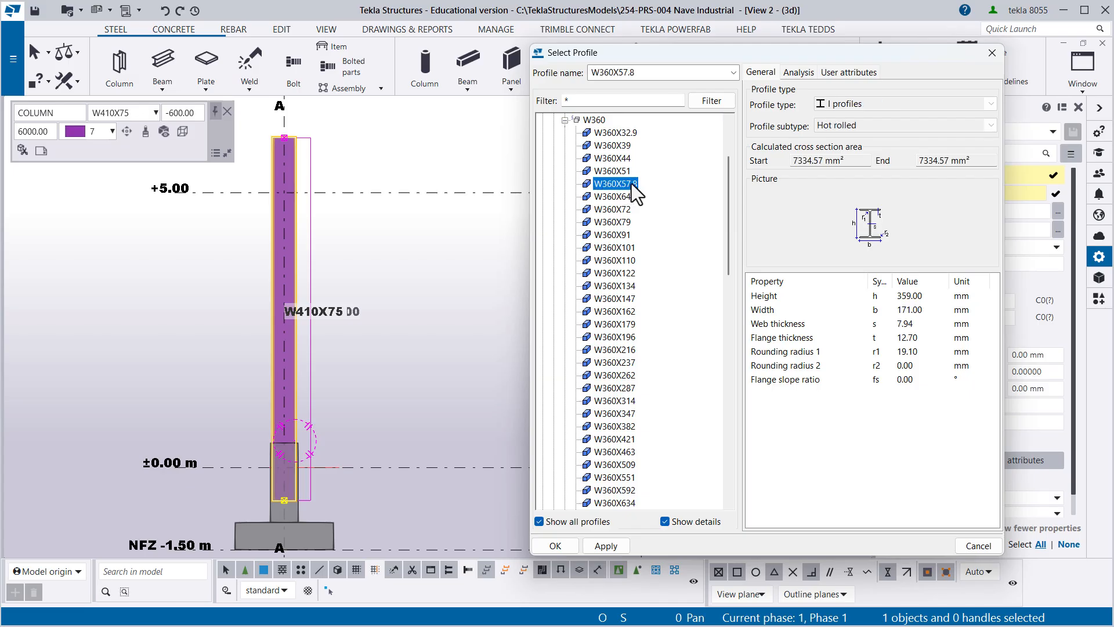
left_click(625, 173)
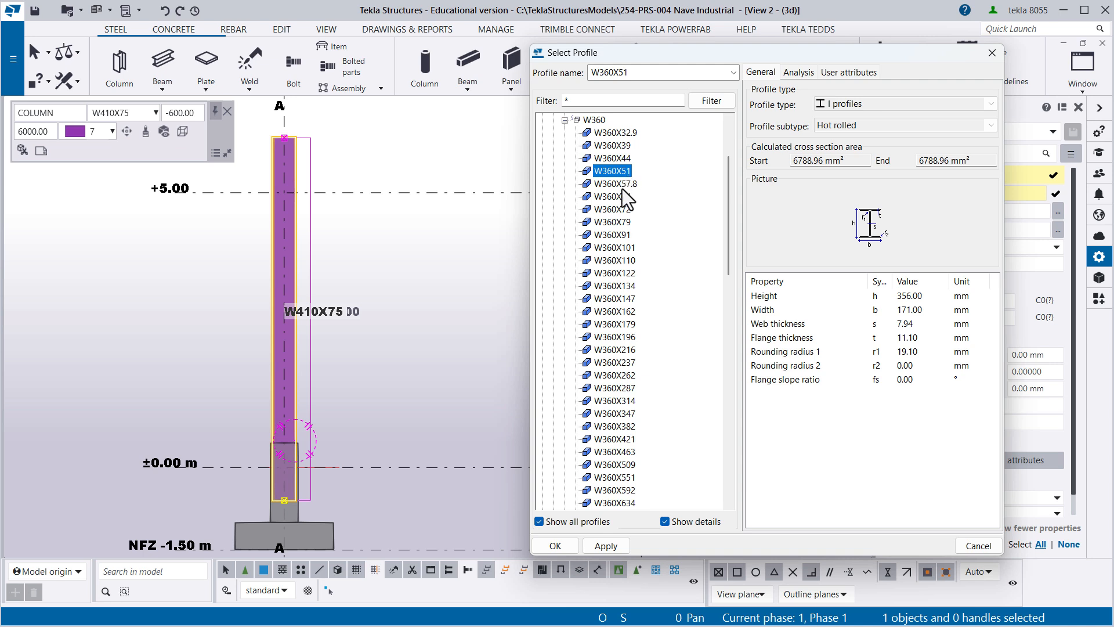
left_click(622, 186)
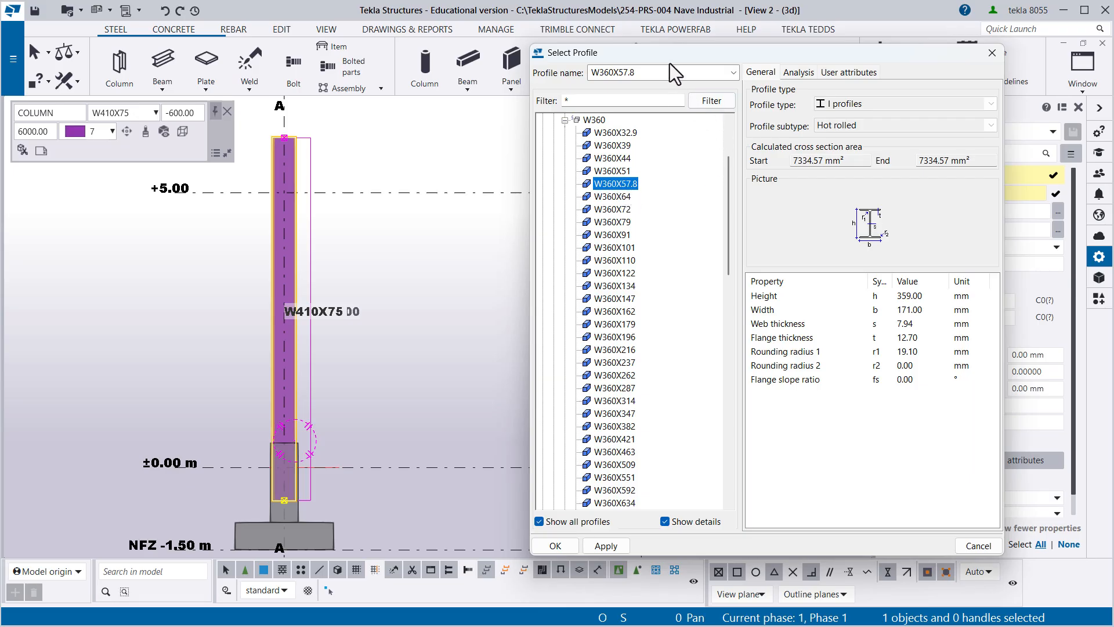
left_click_drag(685, 58, 639, 59)
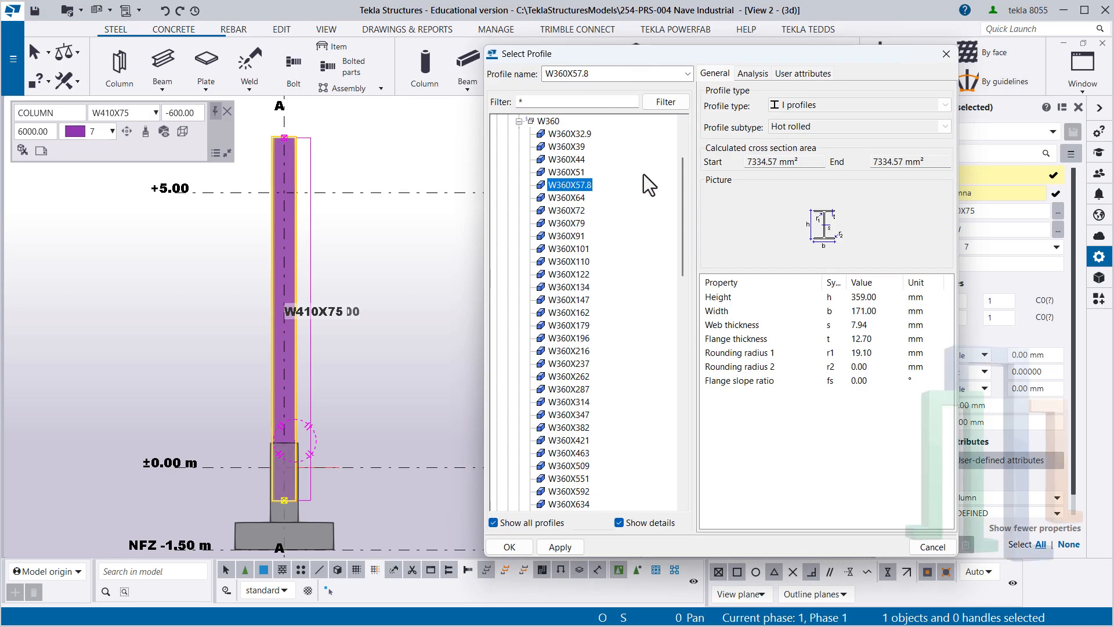
- Check the imperial equivalent name in the W360X57.8 user attributes and accept this profile for the column
left_click(802, 75)
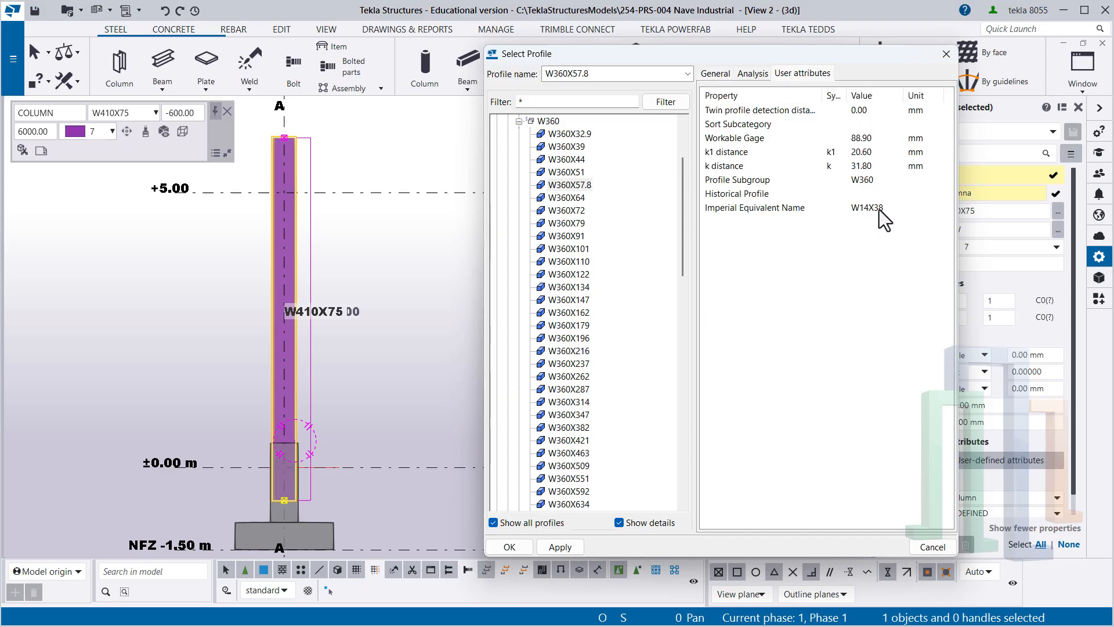
left_click(573, 185)
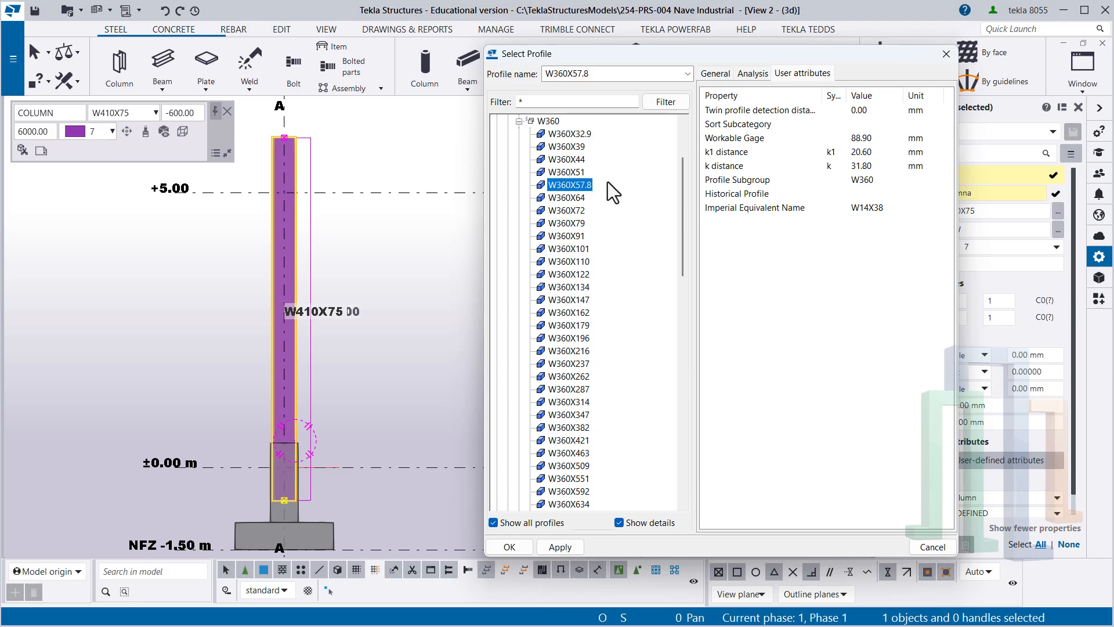
double_click(577, 183)
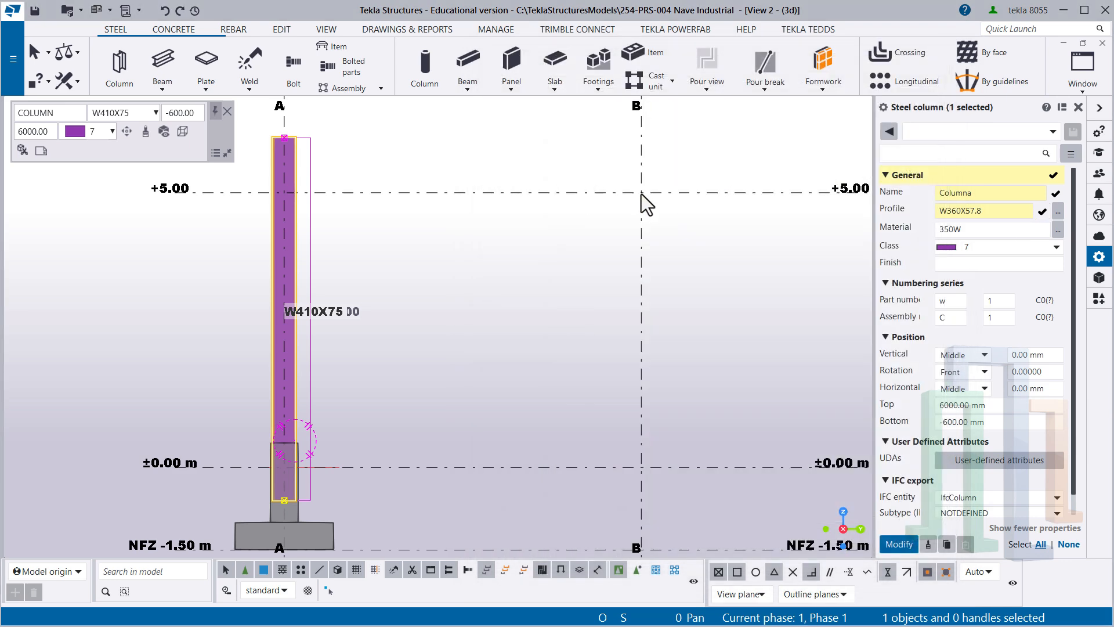
- Enter A992 as the column's material grade
double_click(976, 230)
type("A")
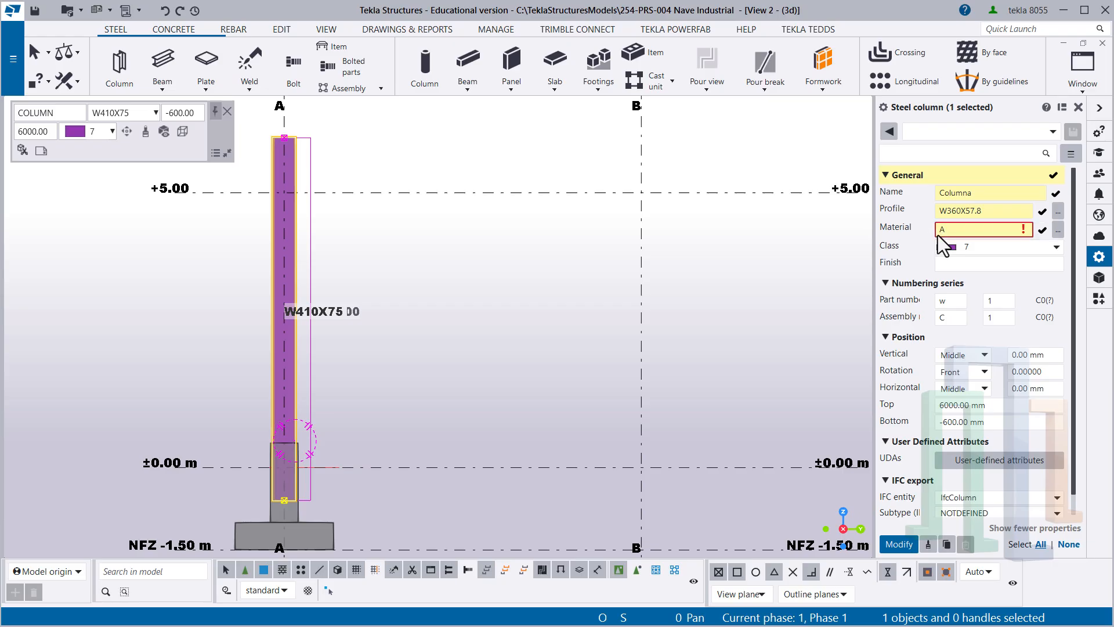
type("992")
- Try A36 as the column's material grade and re-enter A992
key("BackSpace")
key("BackSpace")
key("BackSpace")
key("BackSpace")
type("A")
key("BackSpace")
type("a3")
type("36")
key("BackSpace")
key("BackSpace")
key("BackSpace")
type("A992")
- Choose grade A992 from the material catalog for the column
left_click(1058, 230)
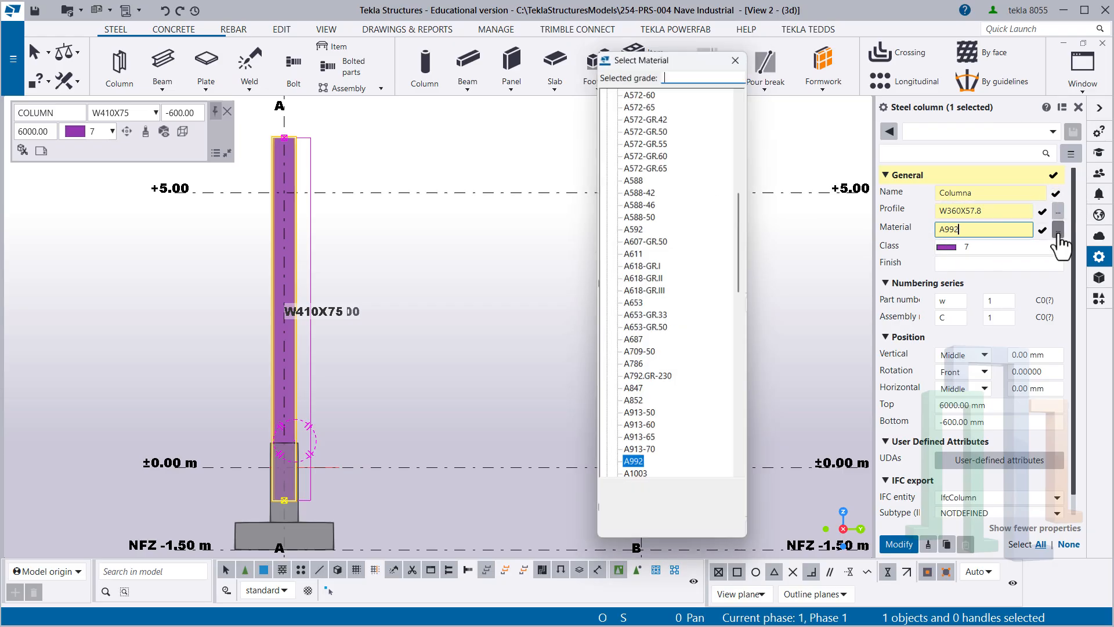
scroll(673, 261, "down", 2)
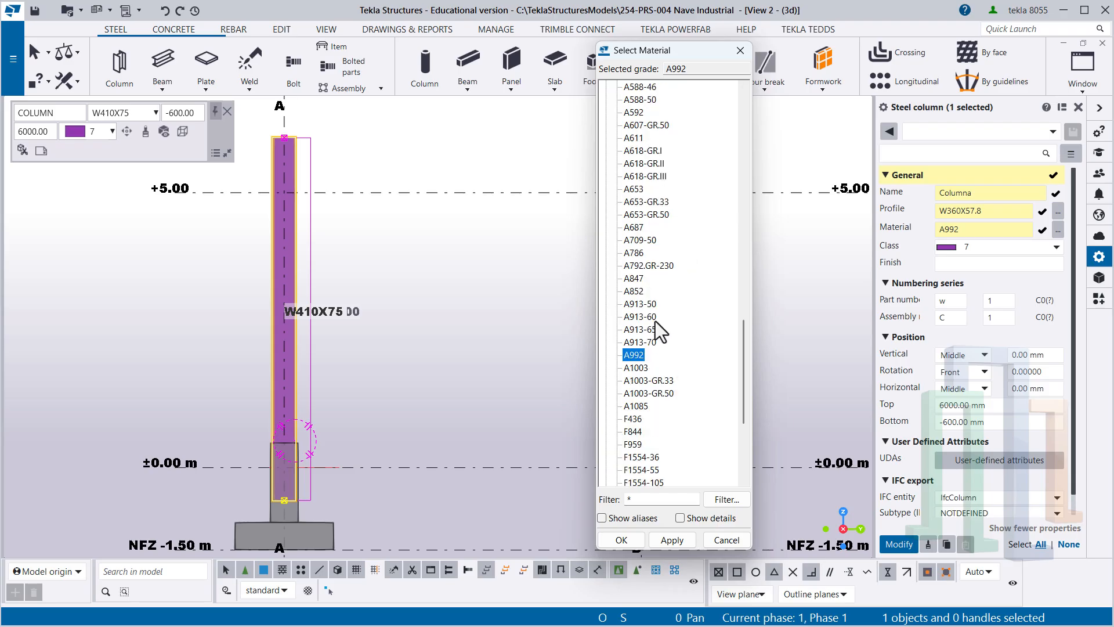
double_click(634, 354)
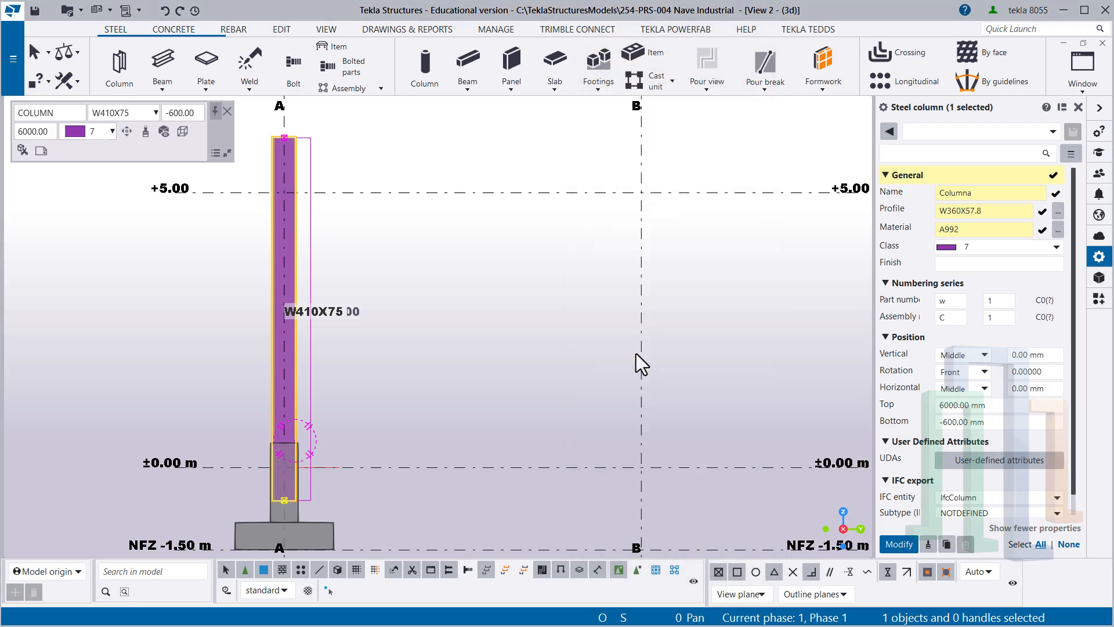
- Set the column's class to 2 and apply the new name, profile, material and class to the column
left_click(1010, 247)
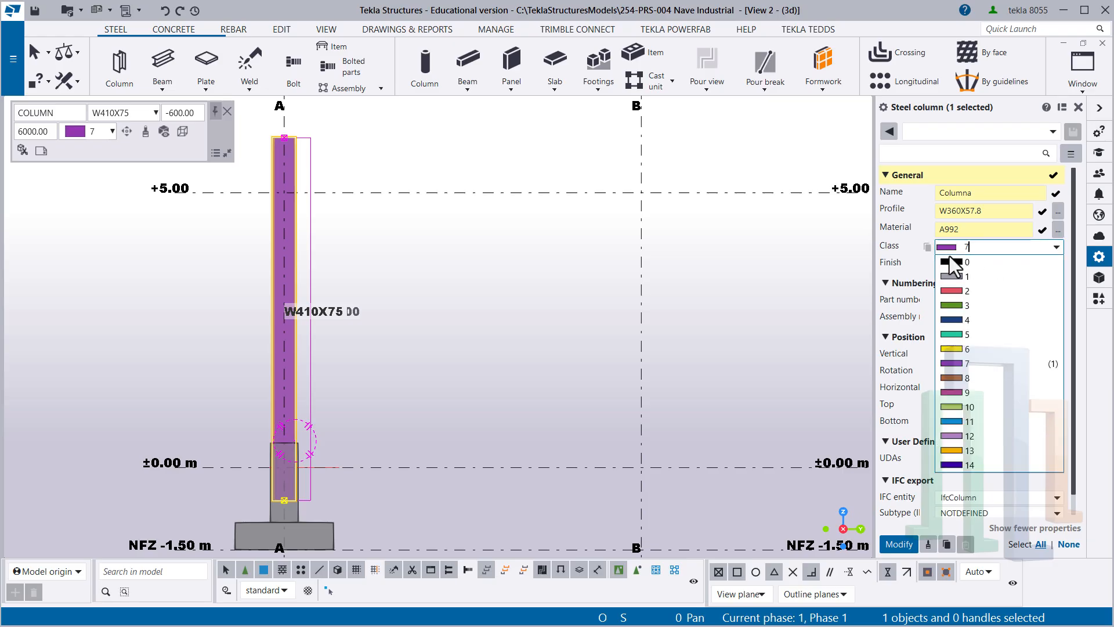
left_click(962, 294)
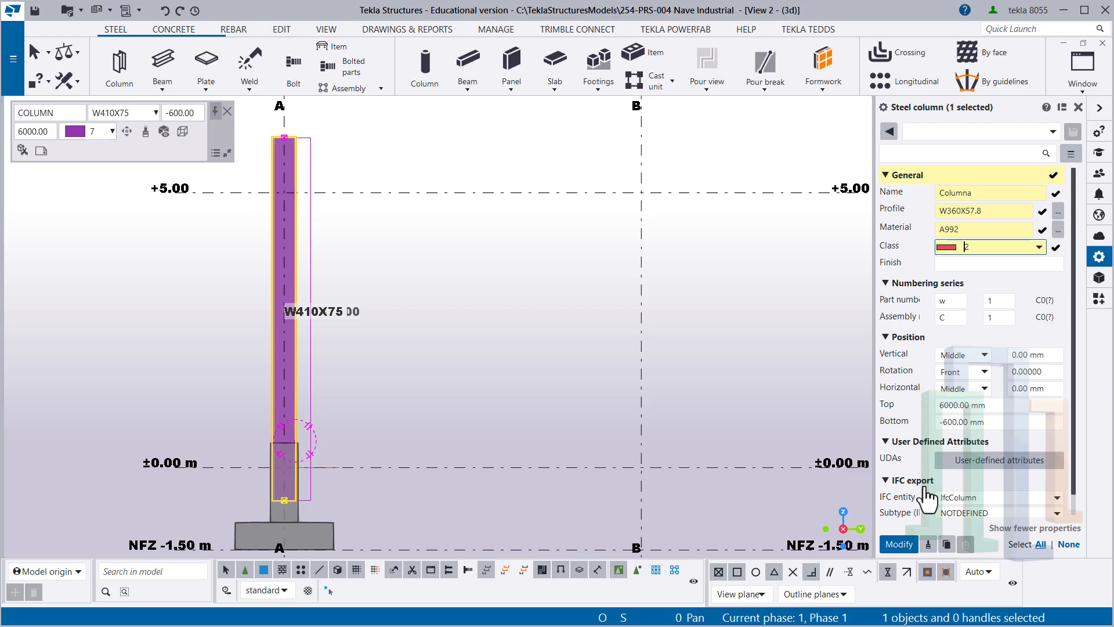
left_click(899, 545)
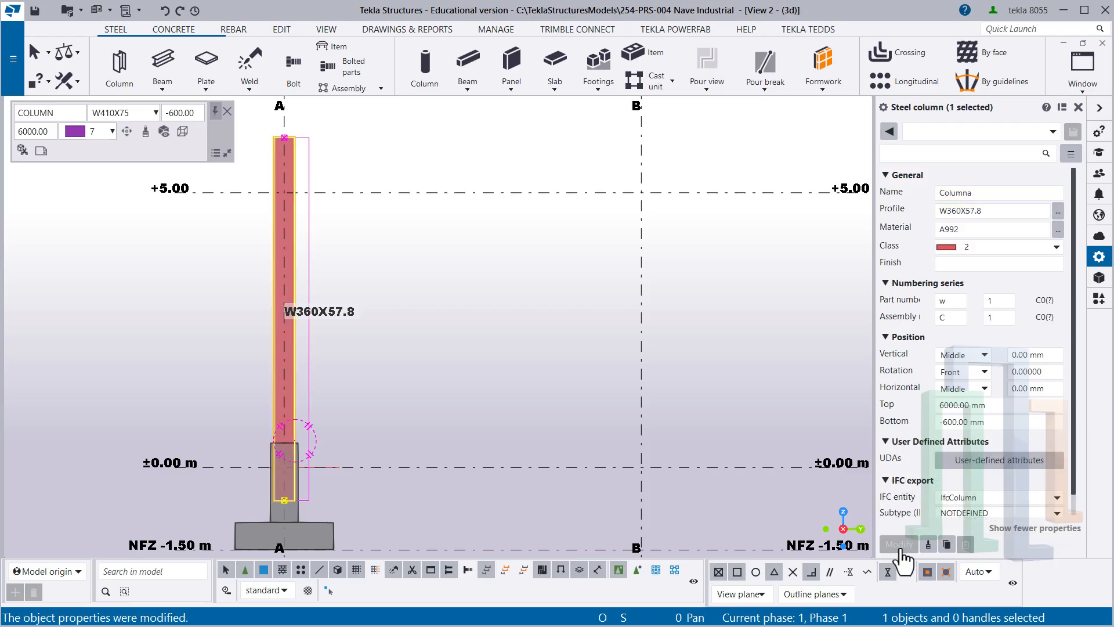
- Clear the selection and reselect the modified column on grid line A to show its properties
left_click(402, 343)
scroll(251, 441, "up", 1)
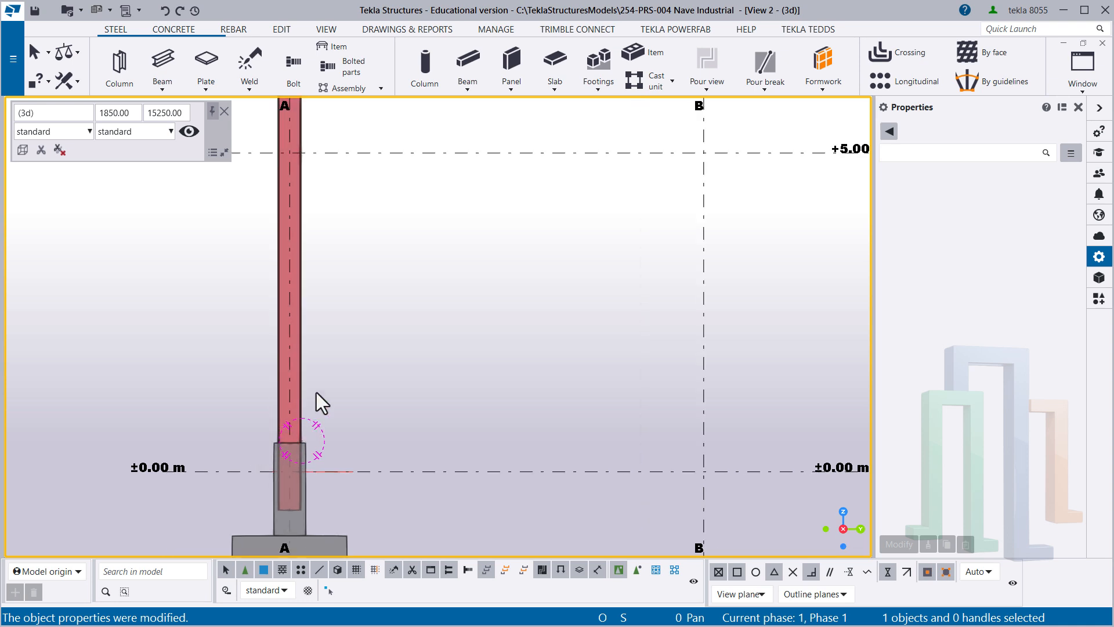
left_click(303, 385)
scroll(371, 356, "down", 1)
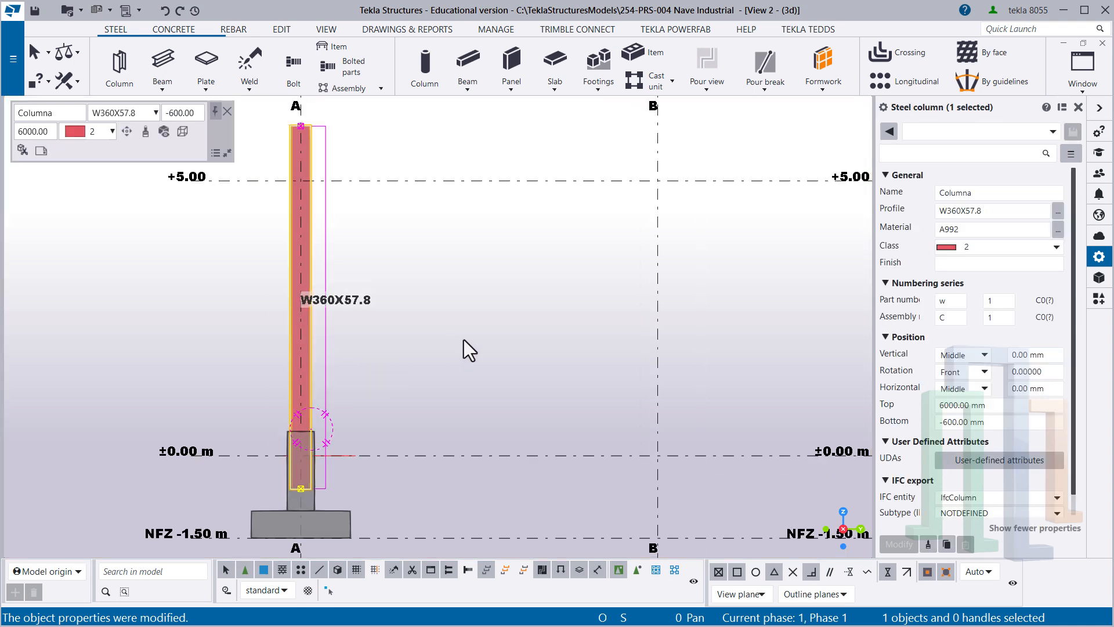
middle_click_drag(464, 340, 478, 374)
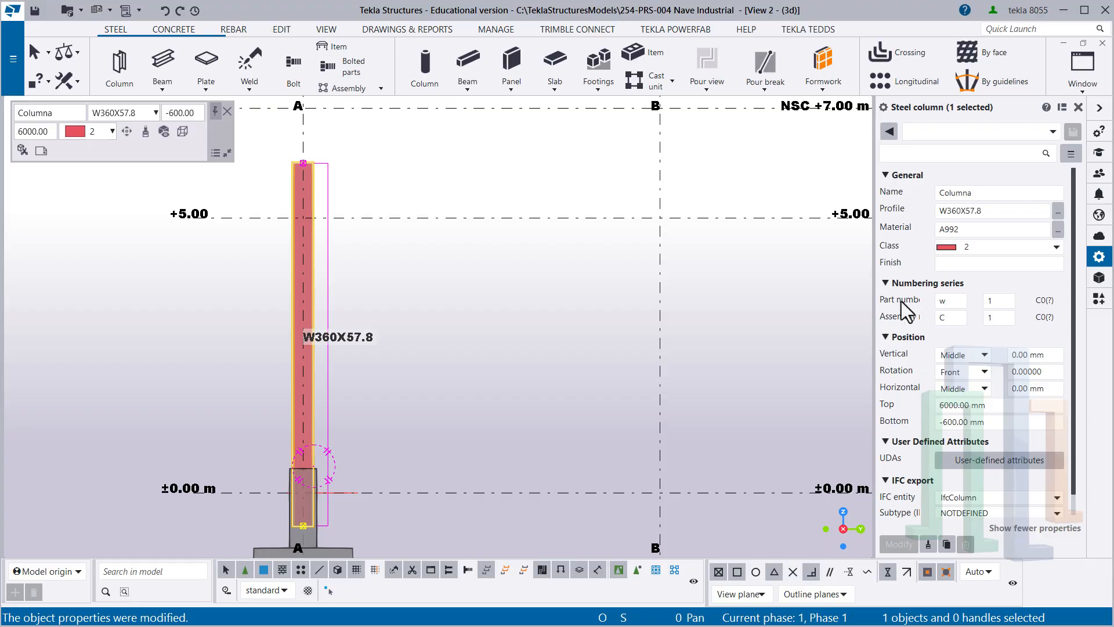
- Enter cl as the part prefix and CL as the assembly prefix in the column's numbering series
scroll(297, 356, "up", 2)
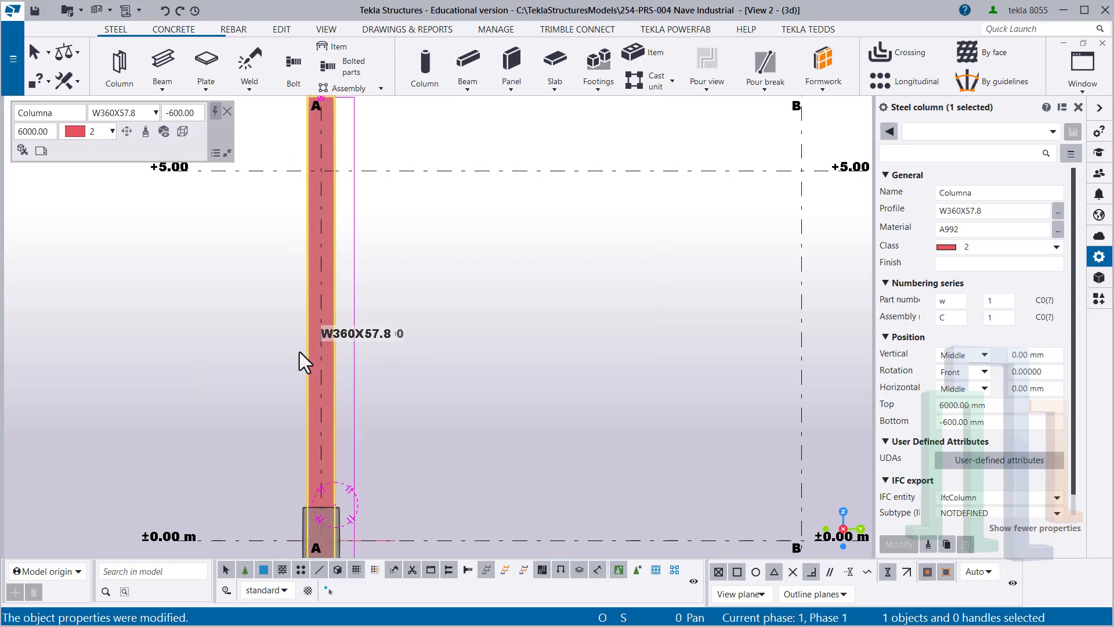
double_click(952, 302)
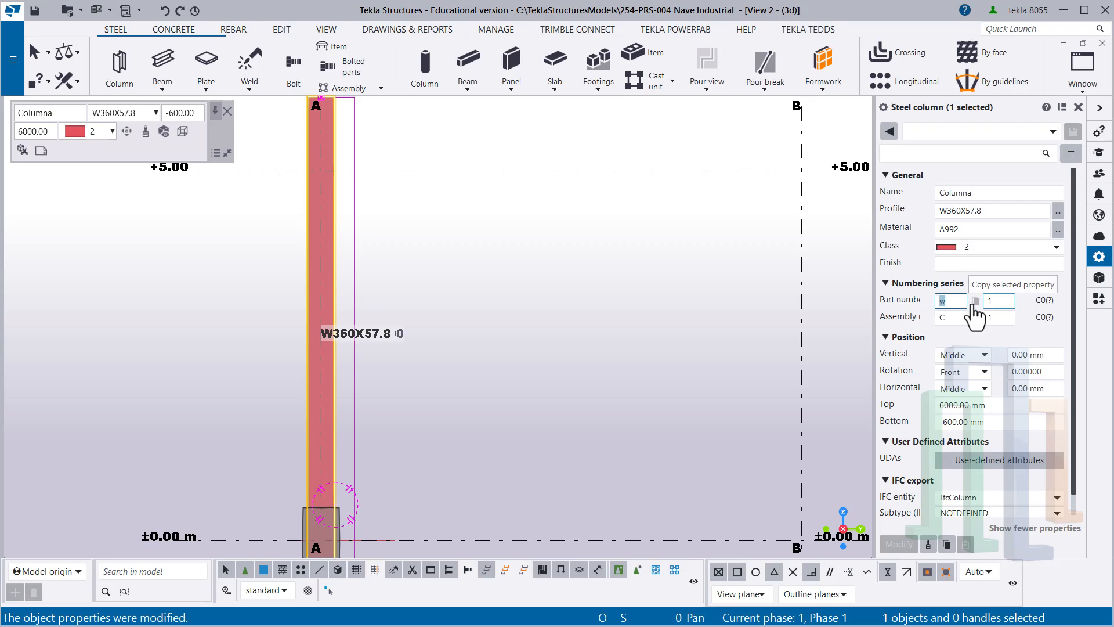
type("CL")
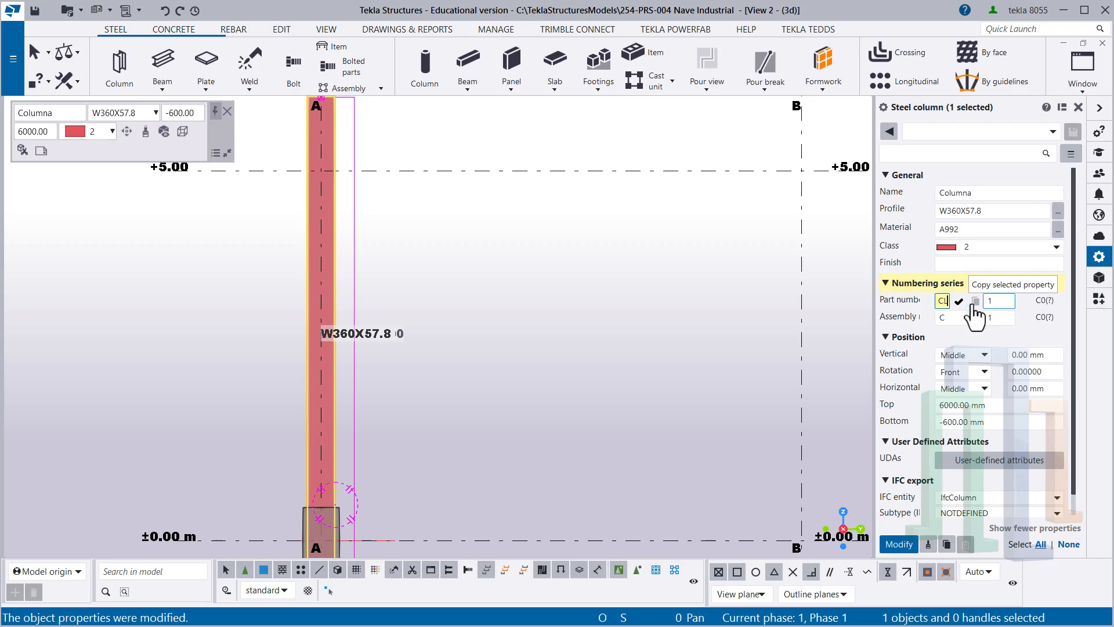
type("++")
key("BackSpace")
key("BackSpace")
type("cl")
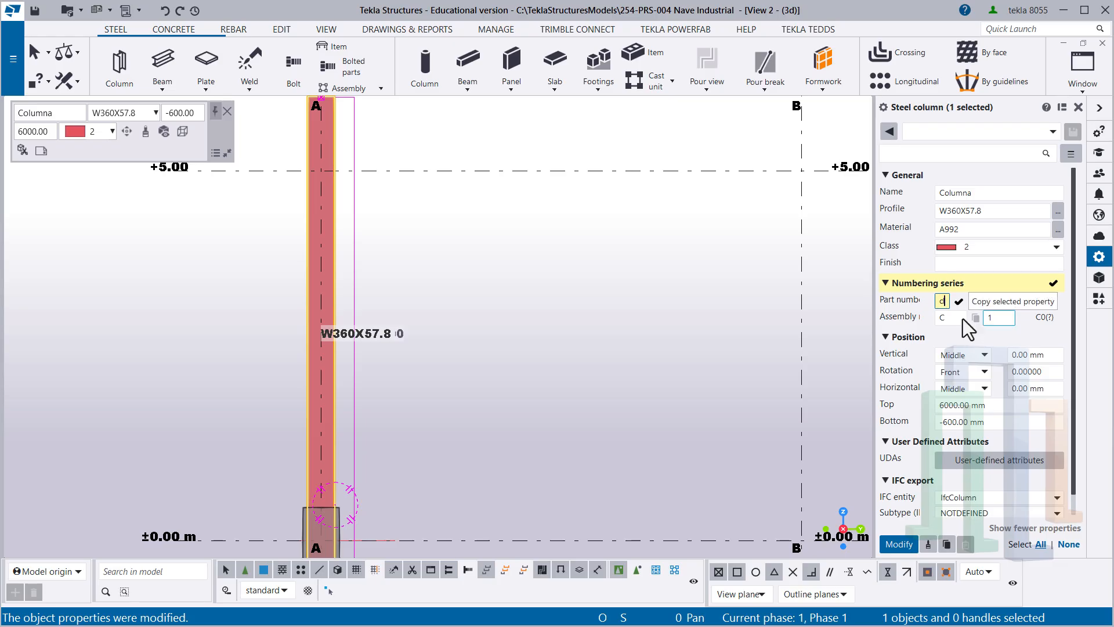
left_click(943, 317)
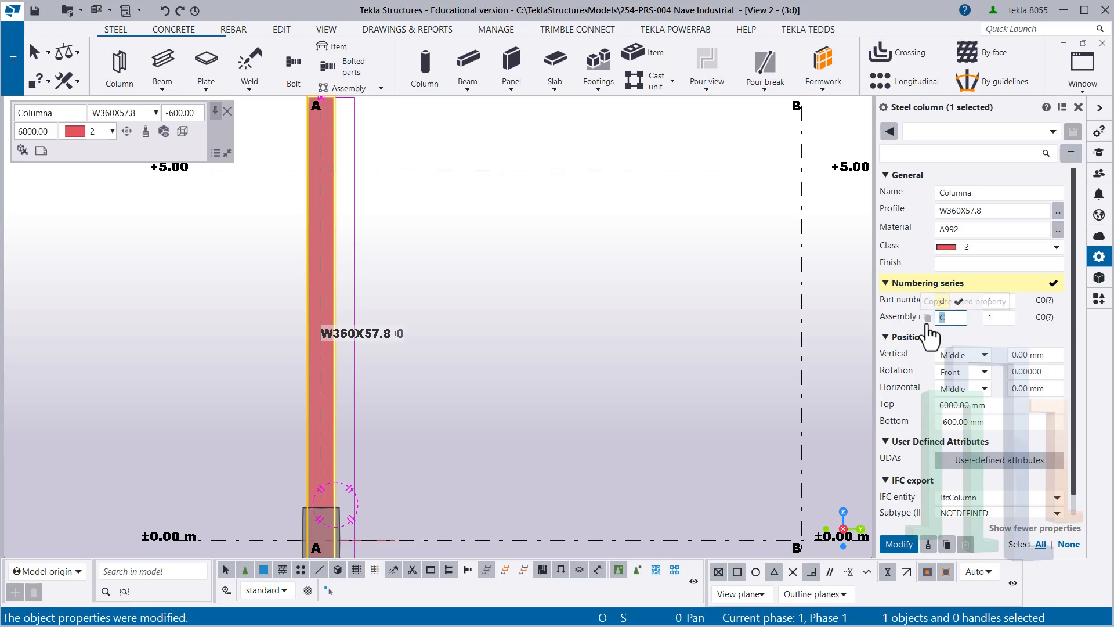
type("CL")
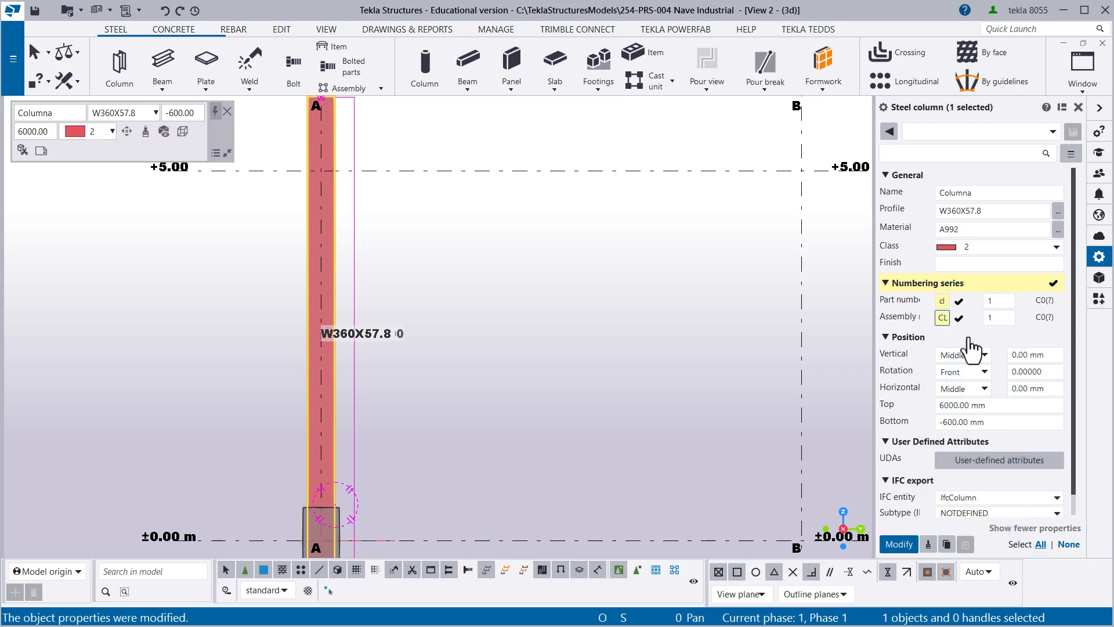
- Try rotating the column to 205° and test different profile alignments around its reference line on grid A
scroll(489, 265, "down", 2)
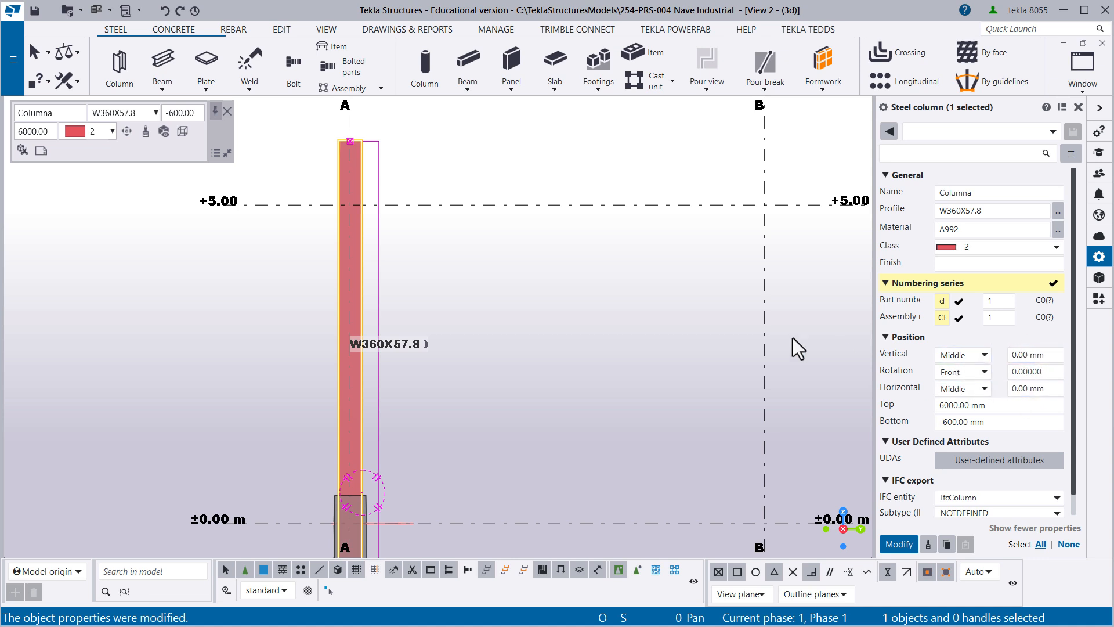
left_click(126, 137)
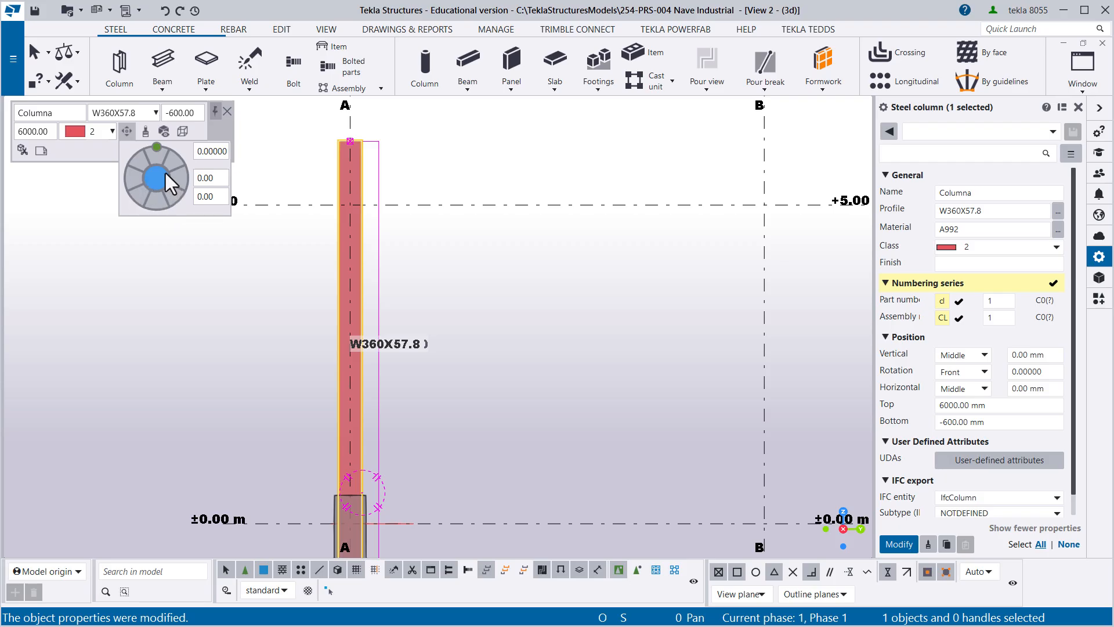
left_click_drag(158, 148, 141, 176)
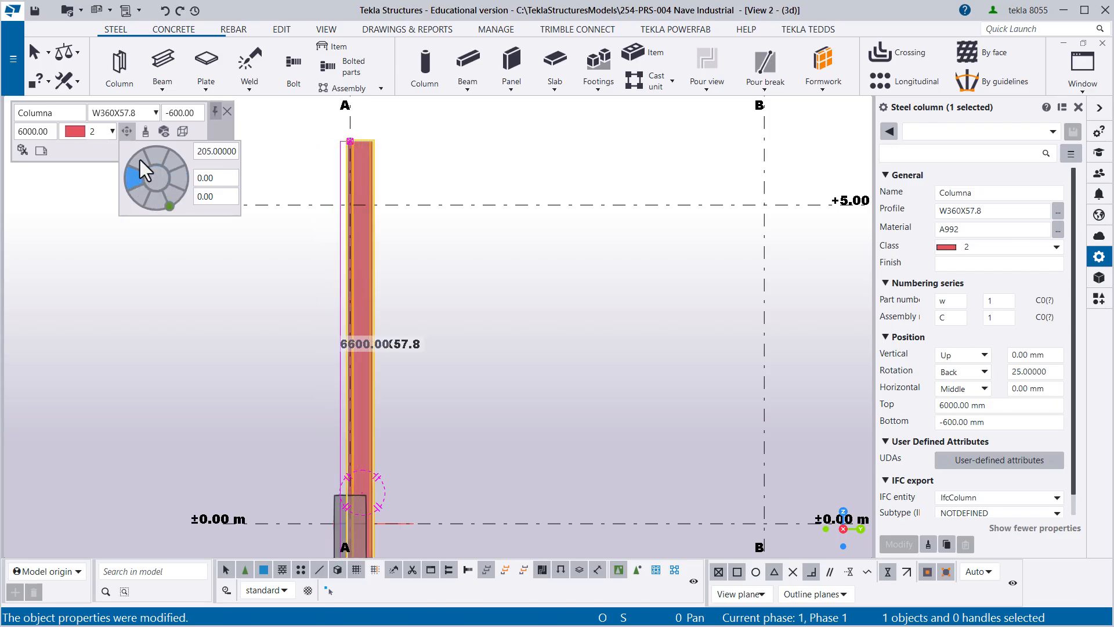
left_click(180, 169)
left_click(162, 207)
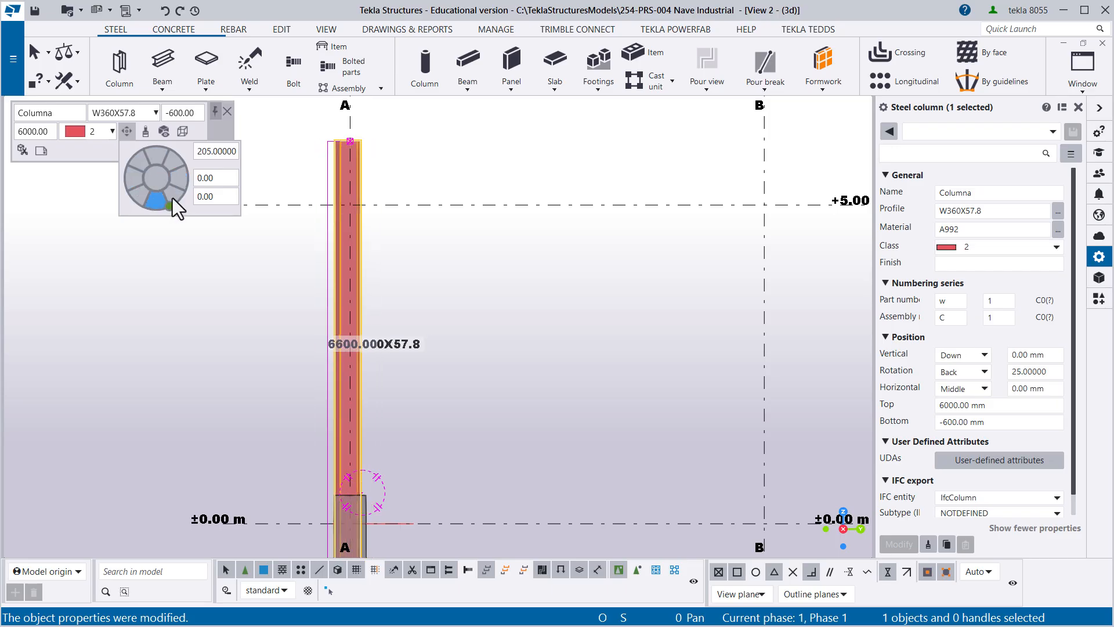
left_click(173, 197)
left_click(144, 196)
left_click(141, 181)
left_click(143, 155)
left_click(164, 156)
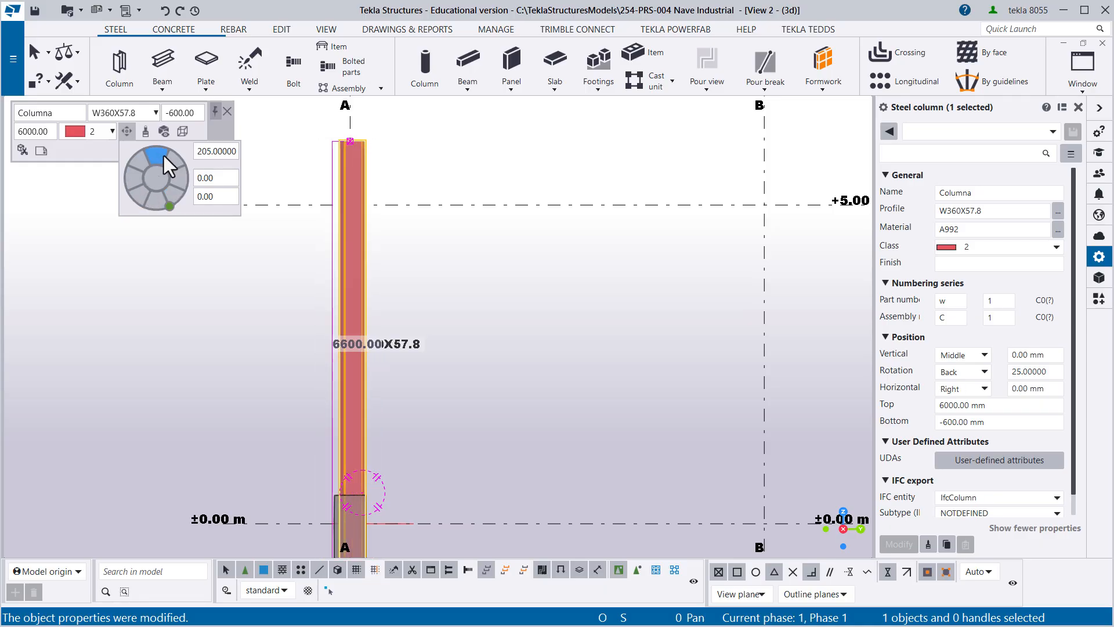
left_click(155, 183)
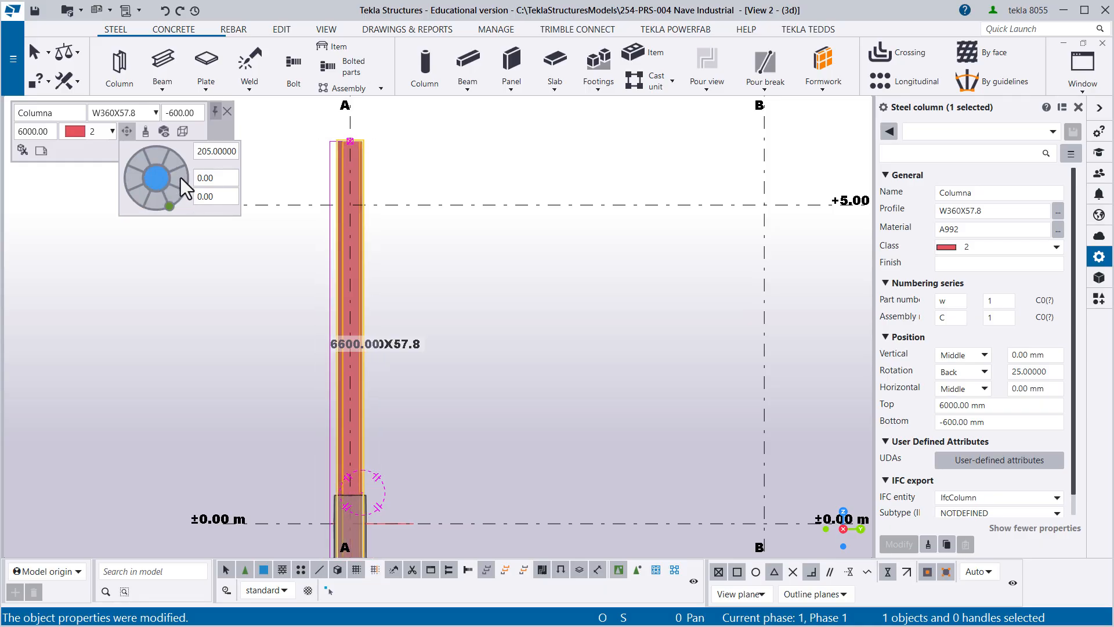
- Turn the column's rotation to 360° and centre its profile on the reference line
left_click(180, 178)
left_click_drag(171, 206, 157, 151)
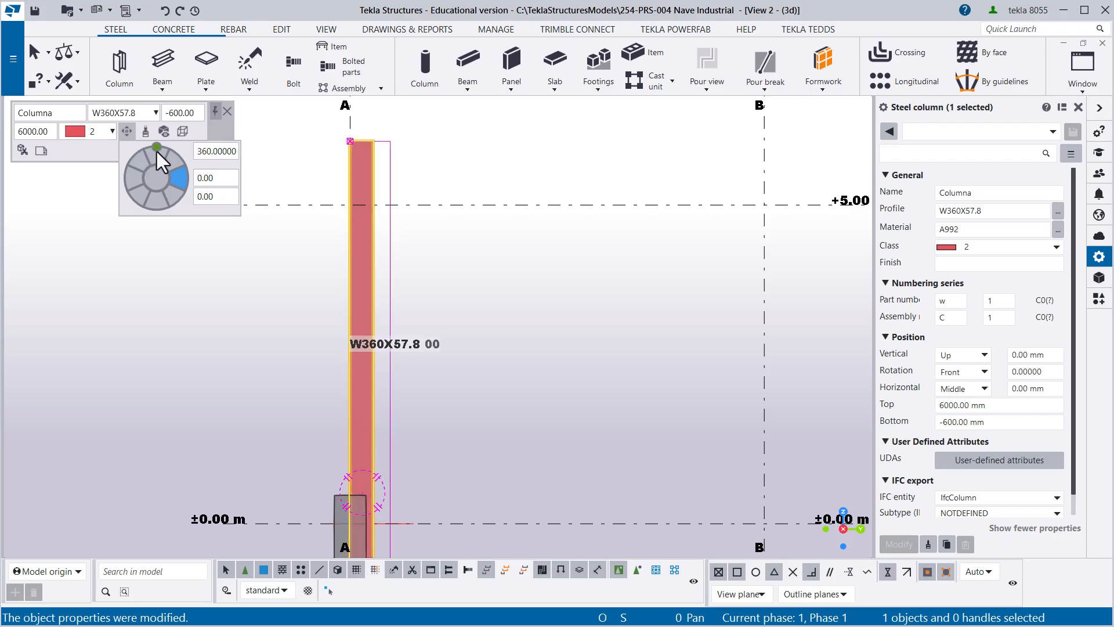
left_click(157, 176)
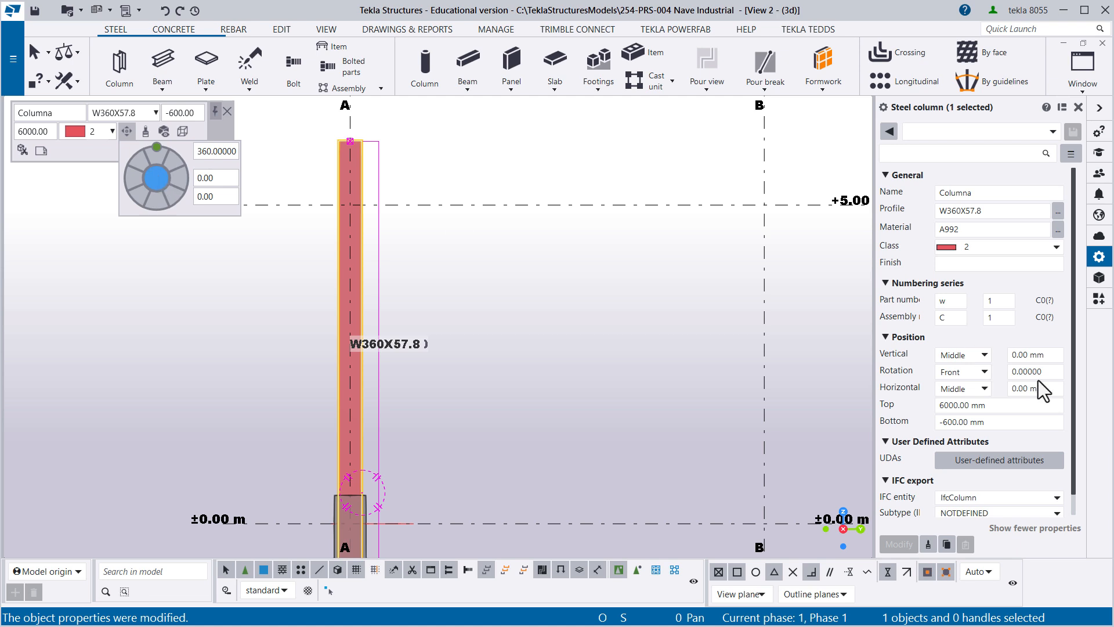
- Set the column's top level to 5000 mm and its bottom level to 500 mm
left_click(960, 408)
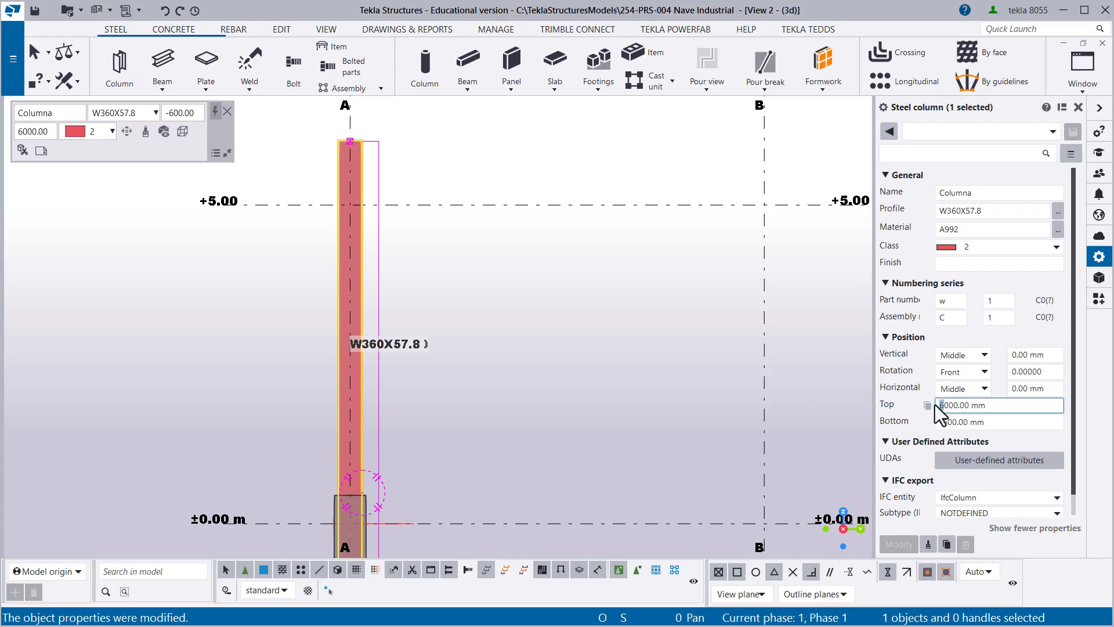
type("5")
key("Return")
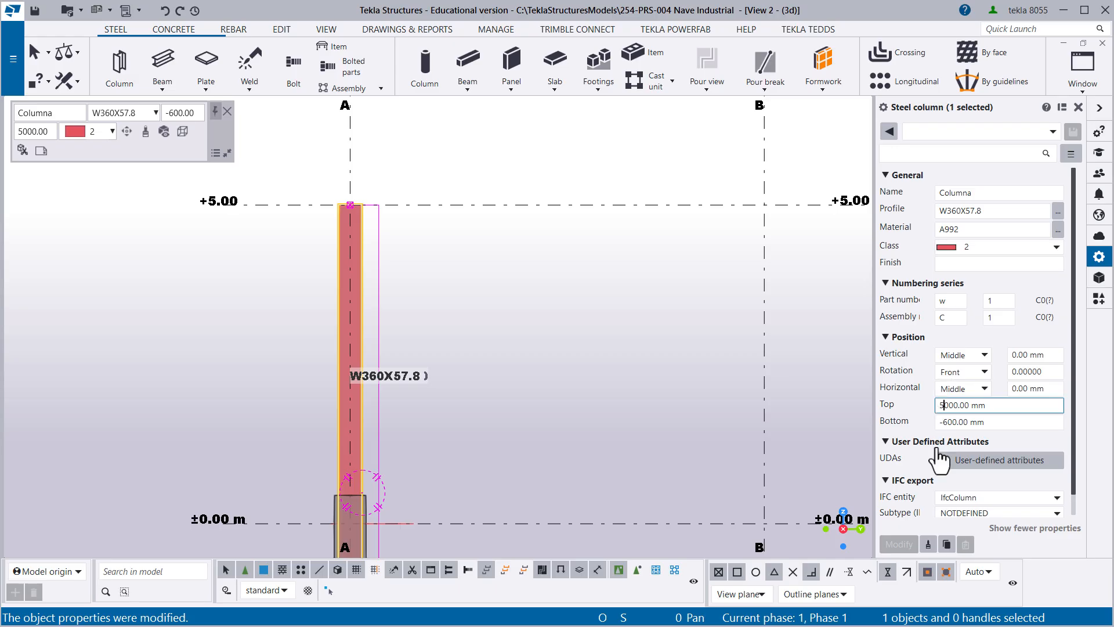
left_click_drag(948, 425, 939, 425)
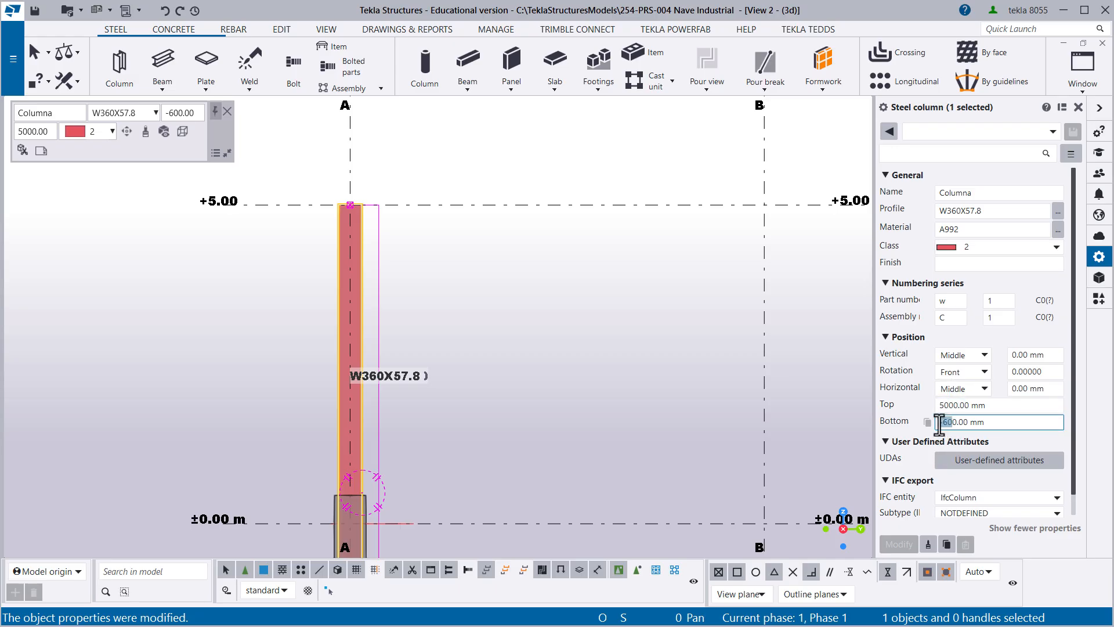
type("50")
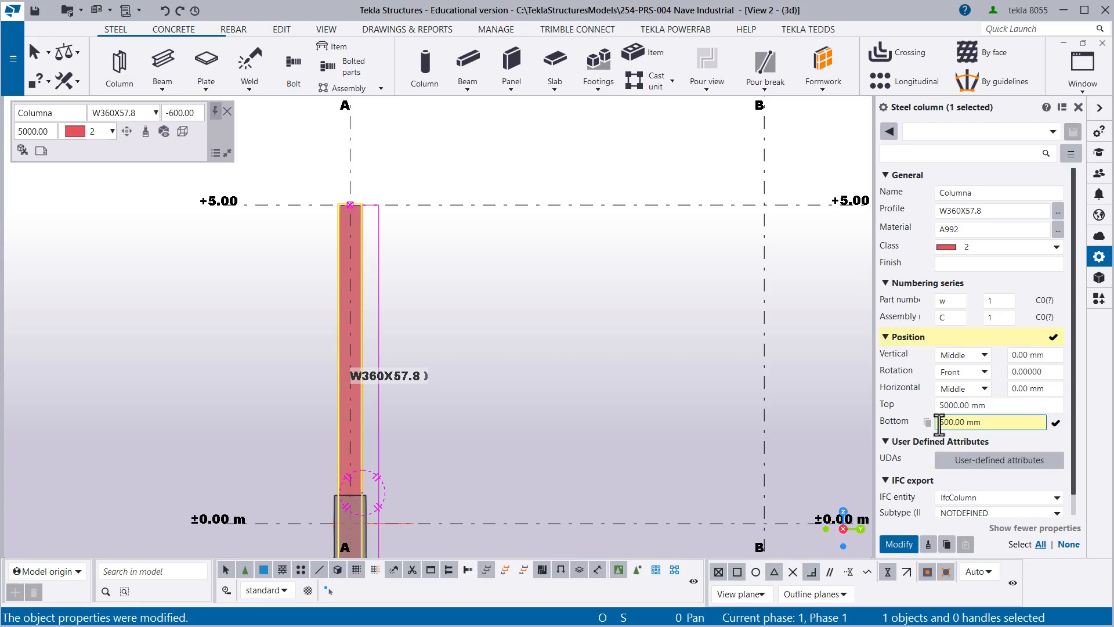
key("Return")
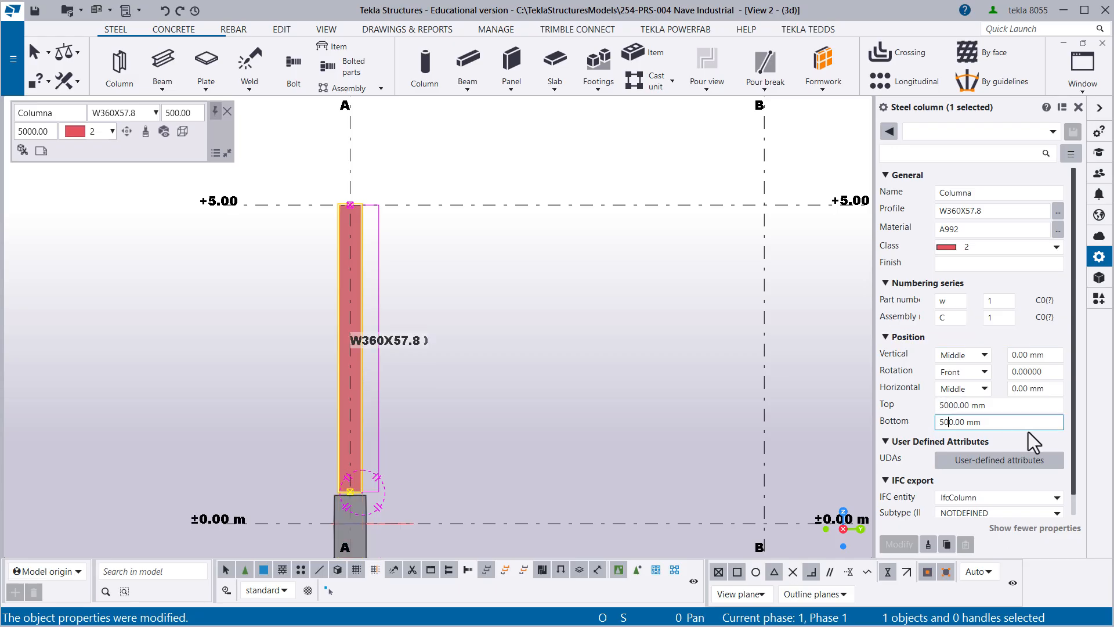
- Set the column's part prefix to cl and assembly prefix to CL, apply the numbering changes and clear the selection
scroll(373, 398, "up", 5)
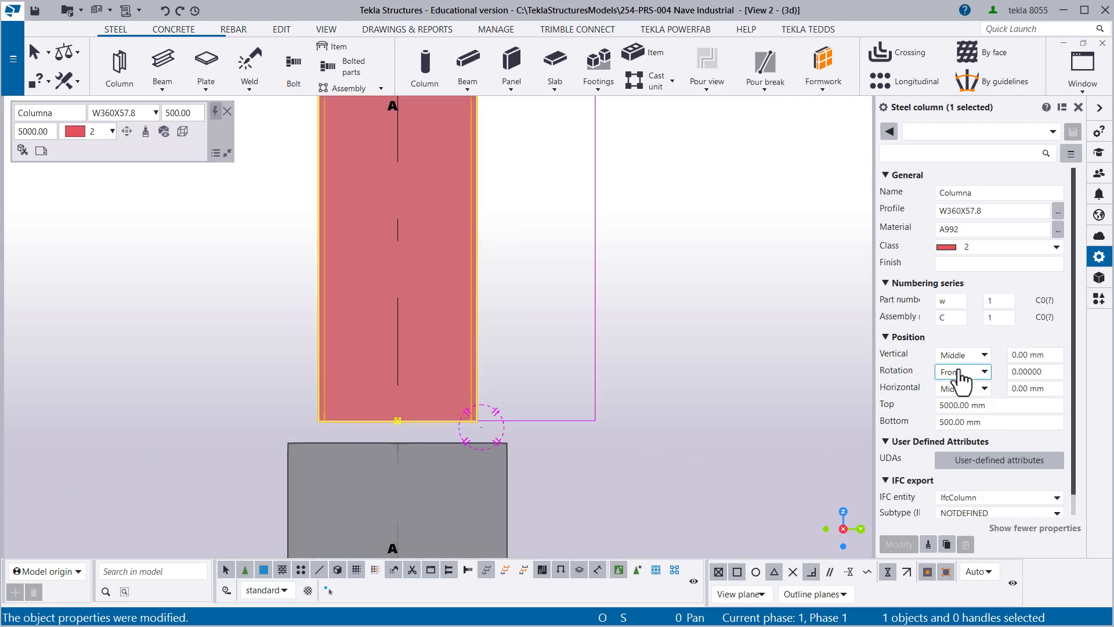
scroll(963, 357, "down", 1)
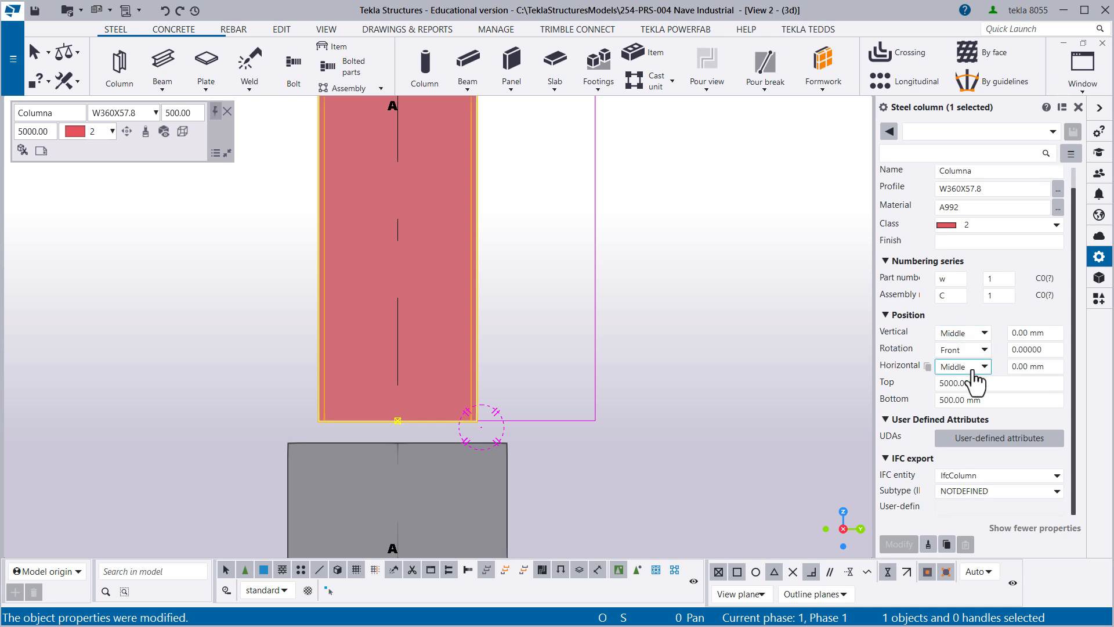
scroll(973, 371, "up", 1)
scroll(770, 308, "down", 2)
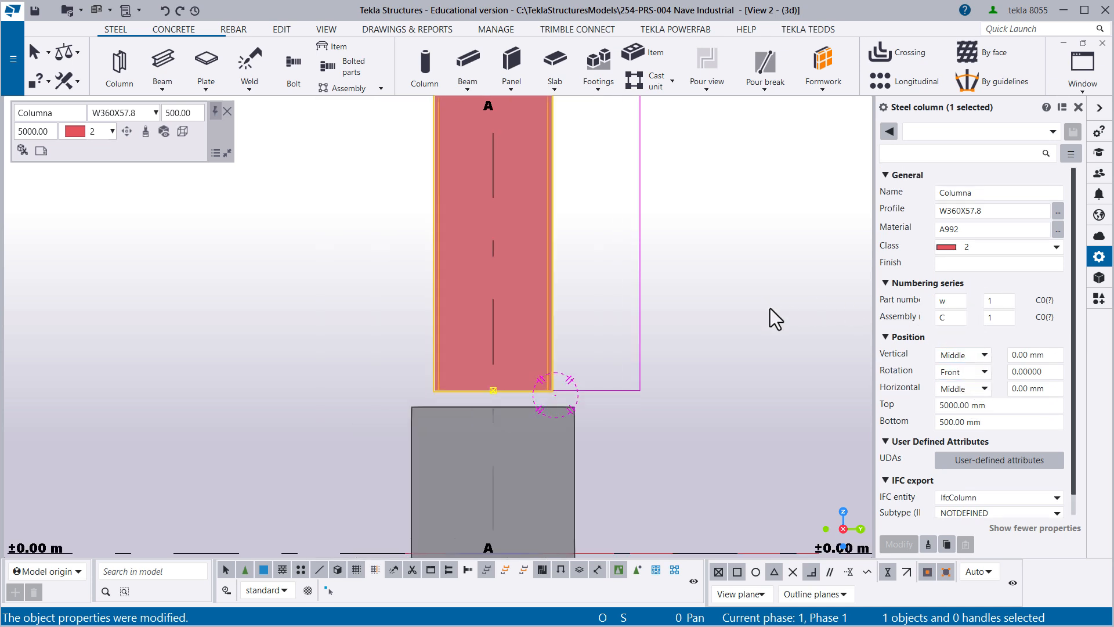
scroll(596, 316, "down", 3)
middle_click_drag(624, 325, 509, 479)
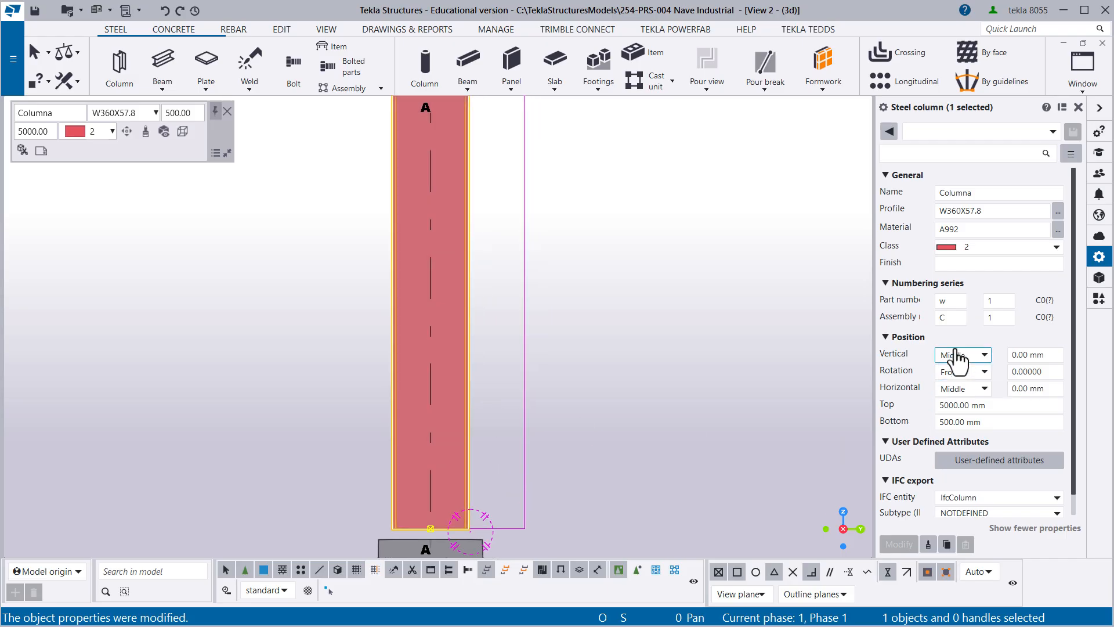
left_click(947, 306)
type("c")
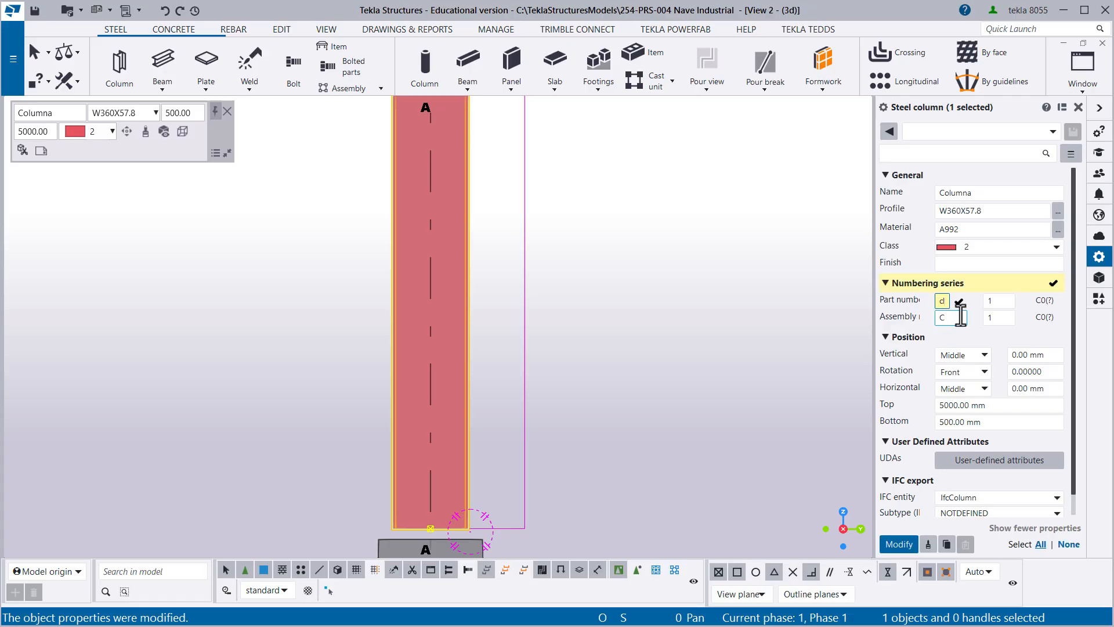
left_click(949, 317)
type("CL")
left_click(899, 544)
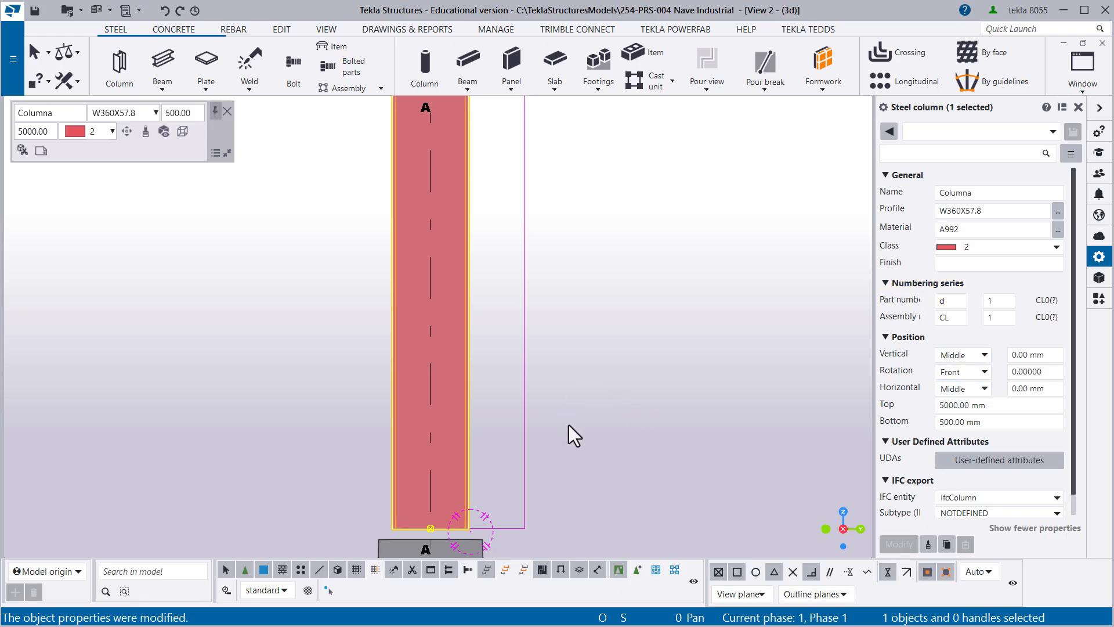
left_click(661, 360)
- Select the column on grid line A and save its properties as a preset named Columna 01
scroll(464, 290, "down", 5)
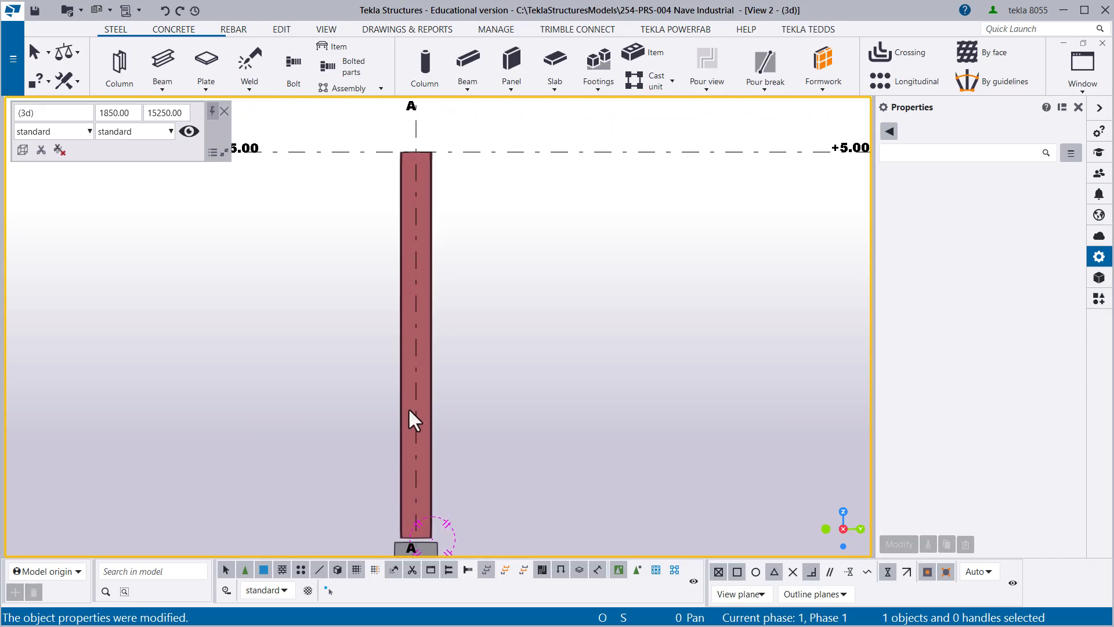
scroll(447, 368, "up", 5)
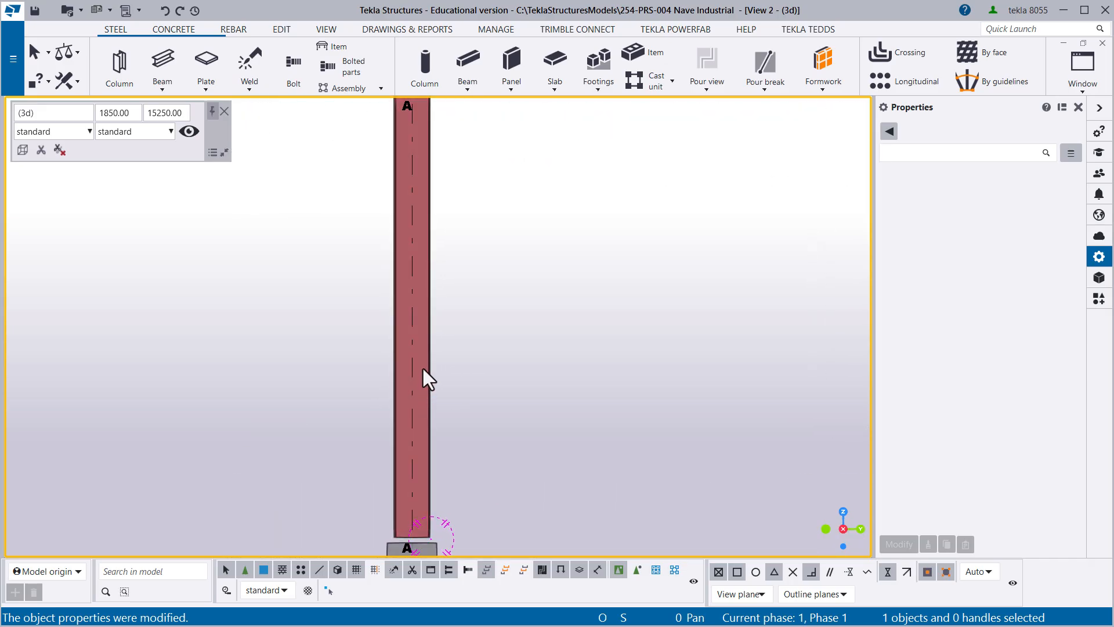
left_click(427, 354)
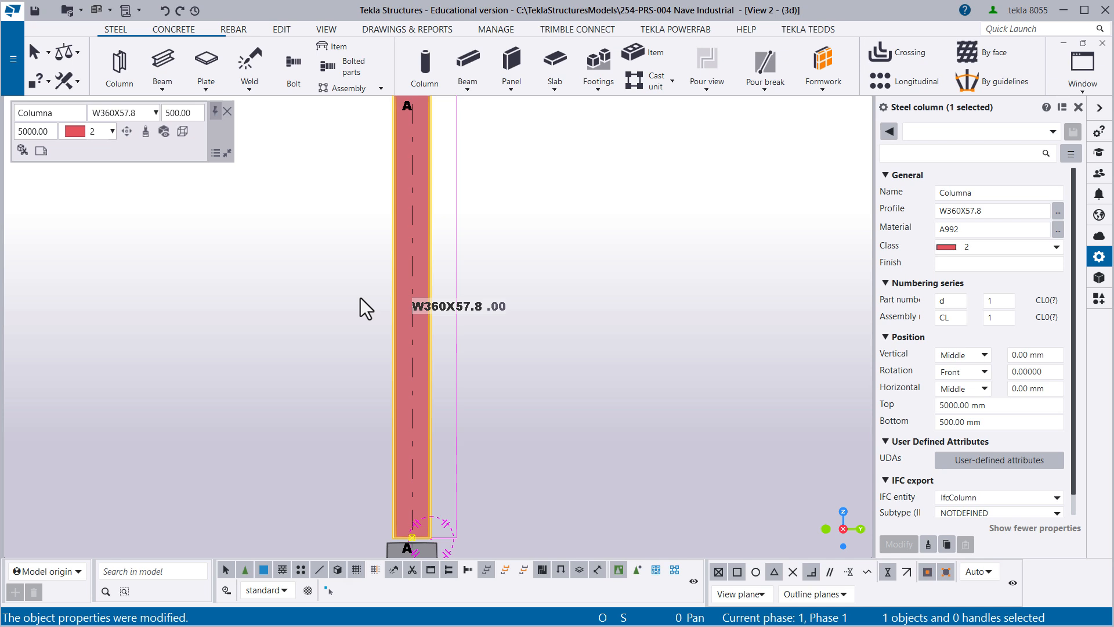
middle_click_drag(360, 297, 285, 398)
scroll(320, 232, "up", 2)
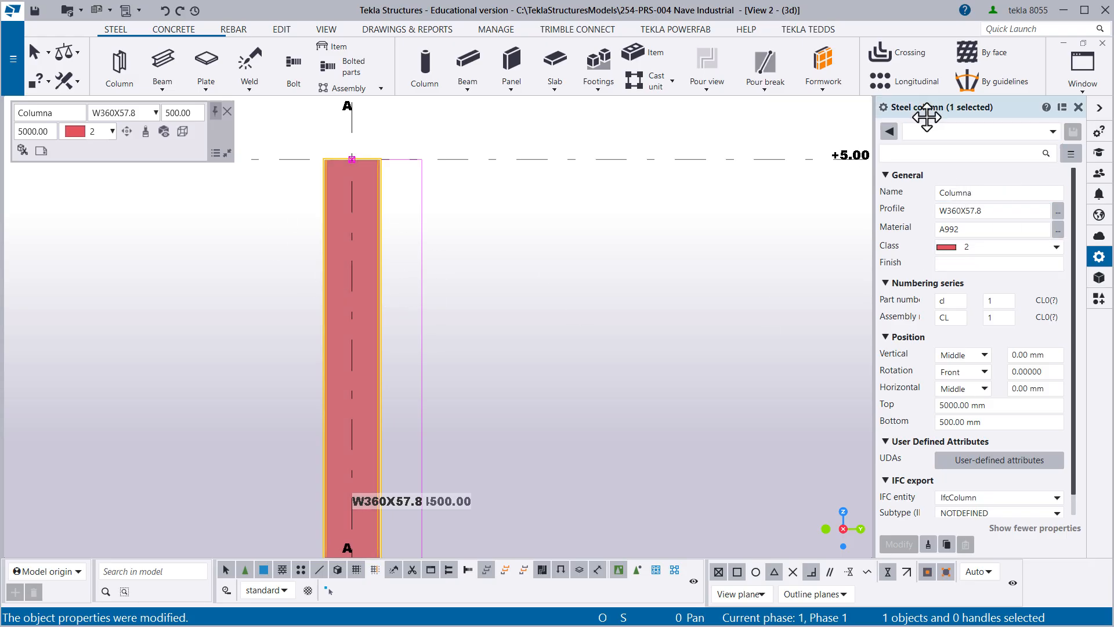
left_click(916, 137)
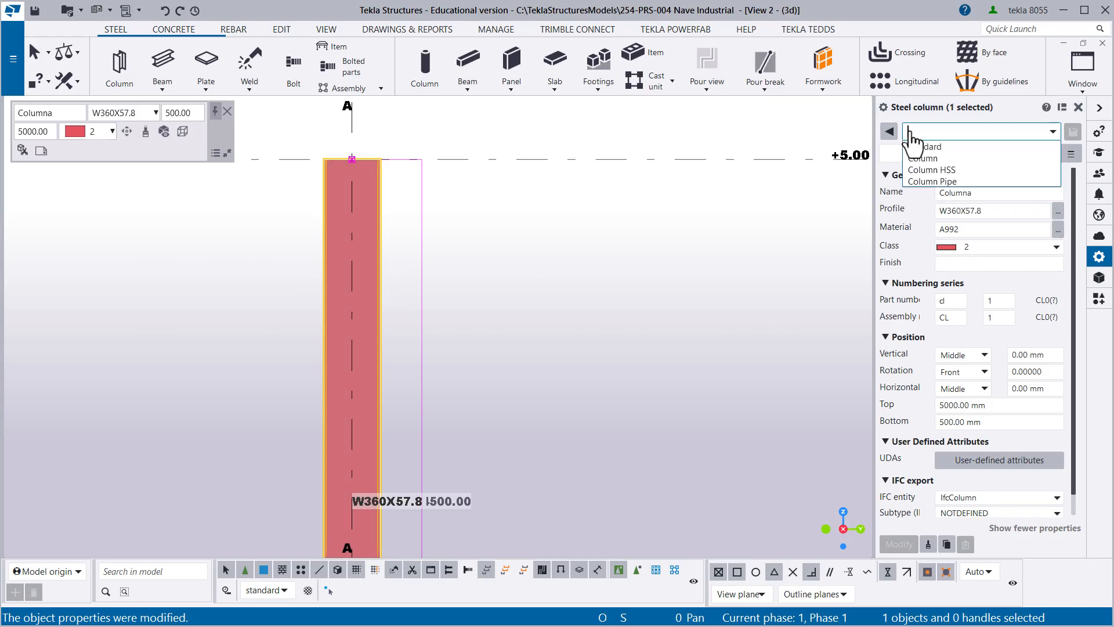
left_click(912, 139)
type("C")
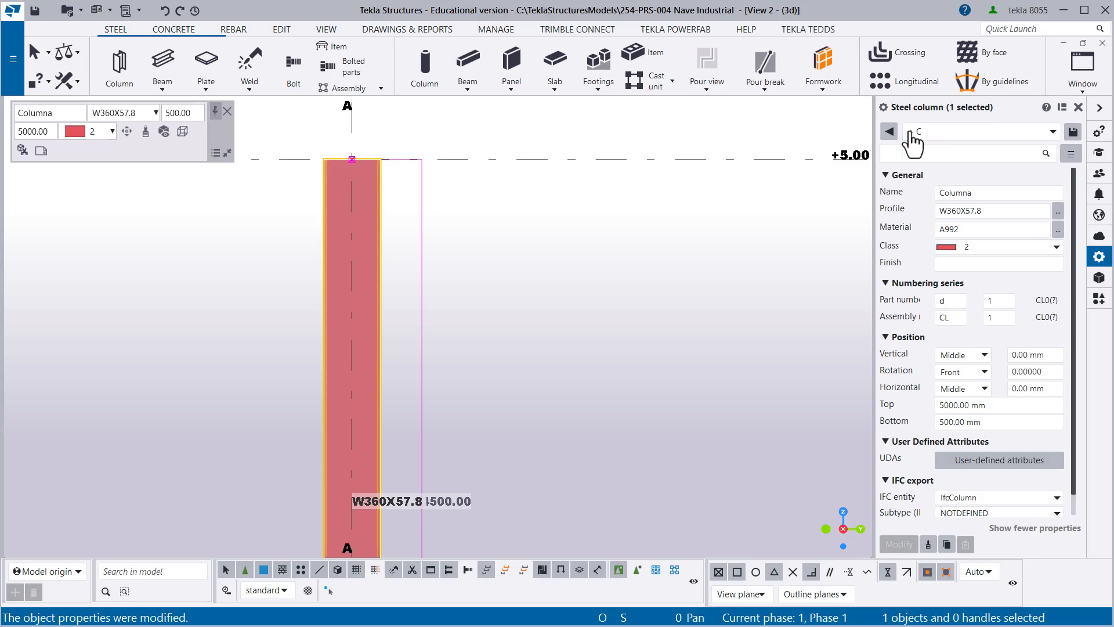
type("olumna 01")
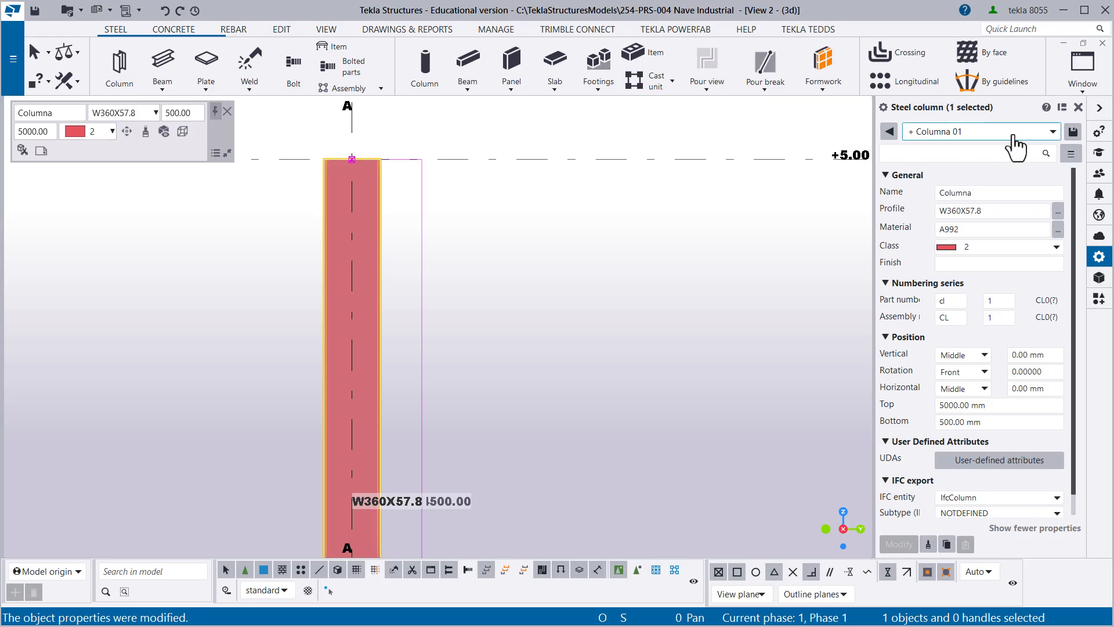
left_click(1073, 131)
- Clear the selection and bring the unmodified column on grid line C into view
left_click(569, 301)
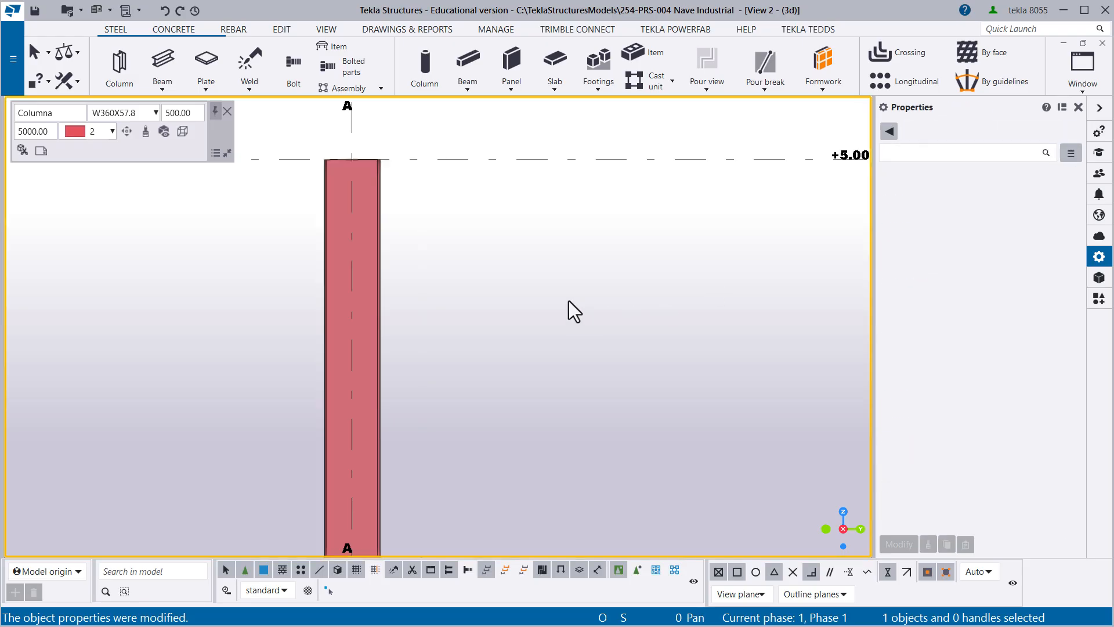
scroll(390, 256, "down", 5)
middle_click_drag(619, 244, 298, 211)
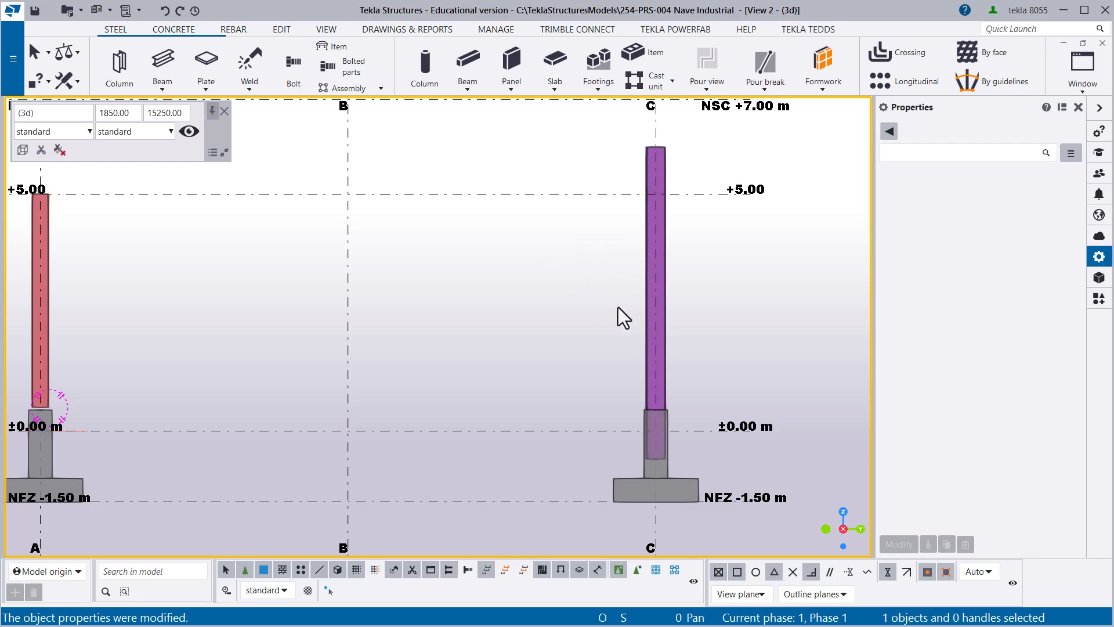
- Apply the saved preset Columna 01 to the purple column on grid line C
middle_click_drag(636, 315, 682, 326)
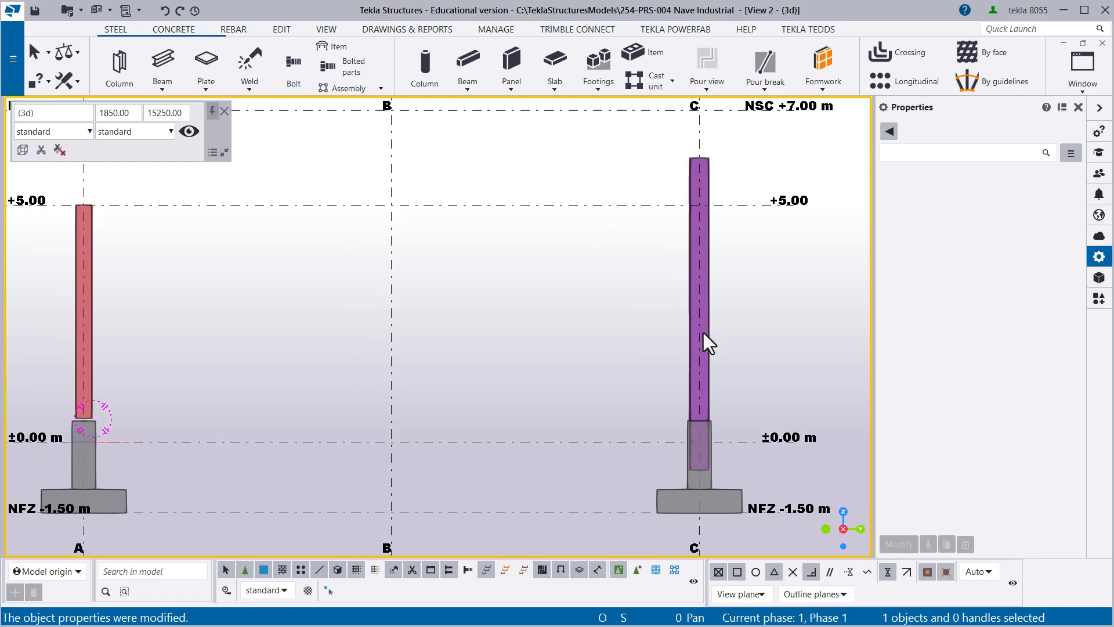
scroll(714, 337, "up", 2)
left_click(706, 323)
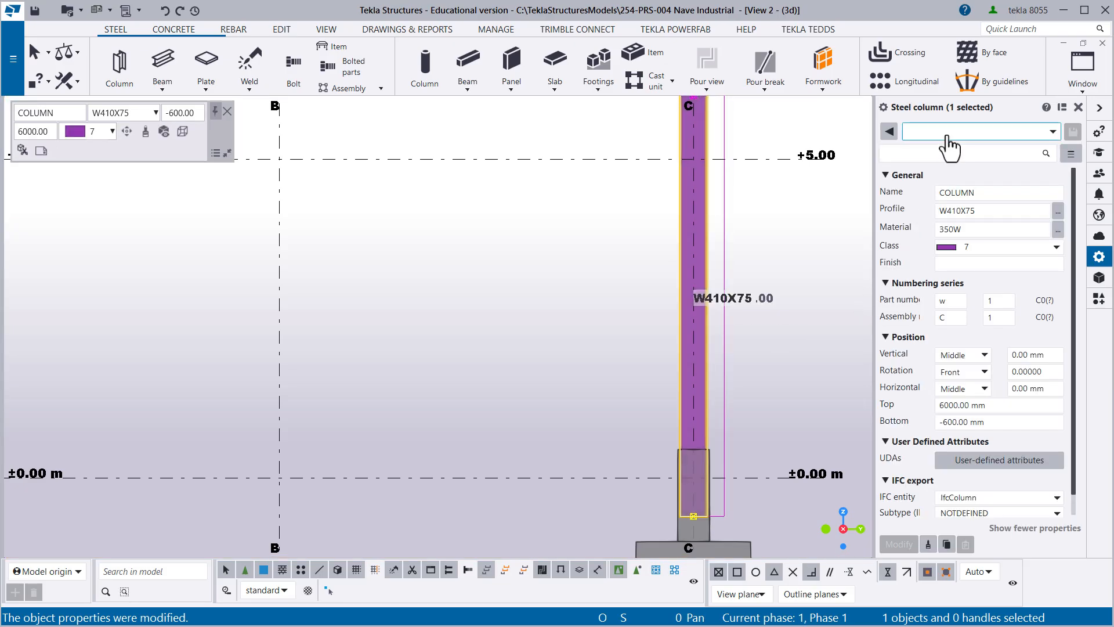
left_click(948, 133)
left_click(941, 158)
left_click(899, 544)
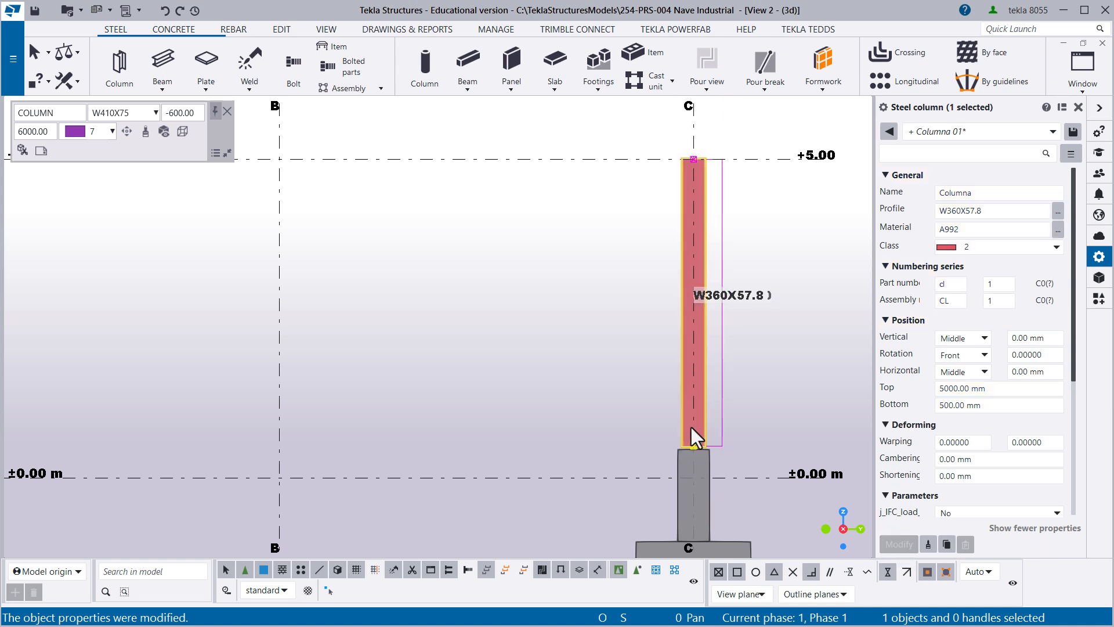
- Clear the selection and undo the preset applied to the column on grid line C
left_click(634, 388)
scroll(634, 389, "down", 1)
middle_click_drag(567, 389, 591, 413)
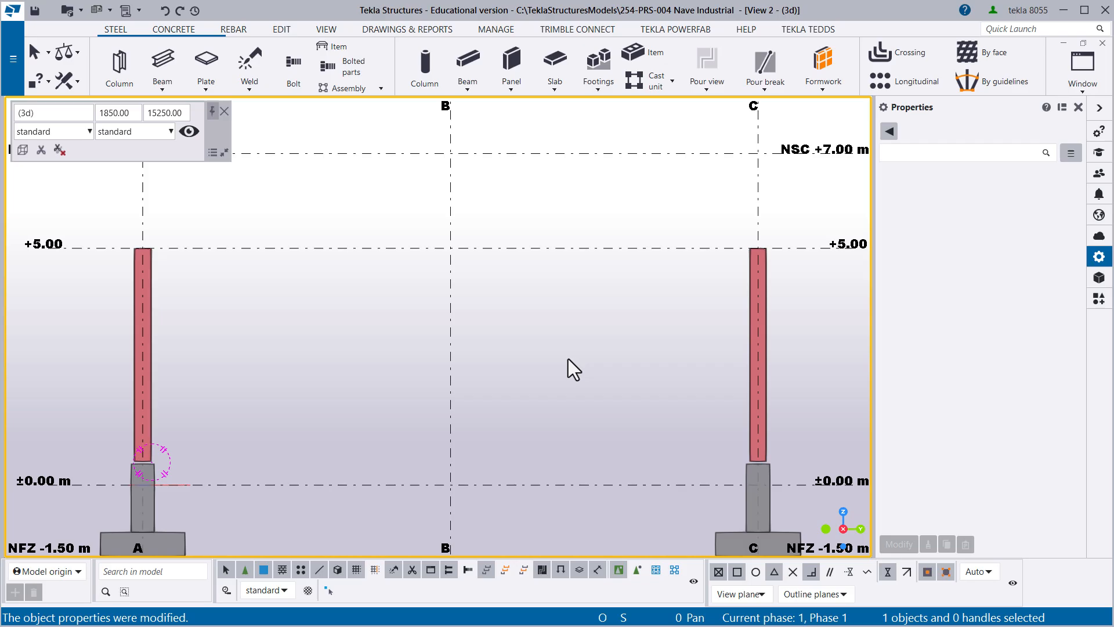
key("ctrl+z")
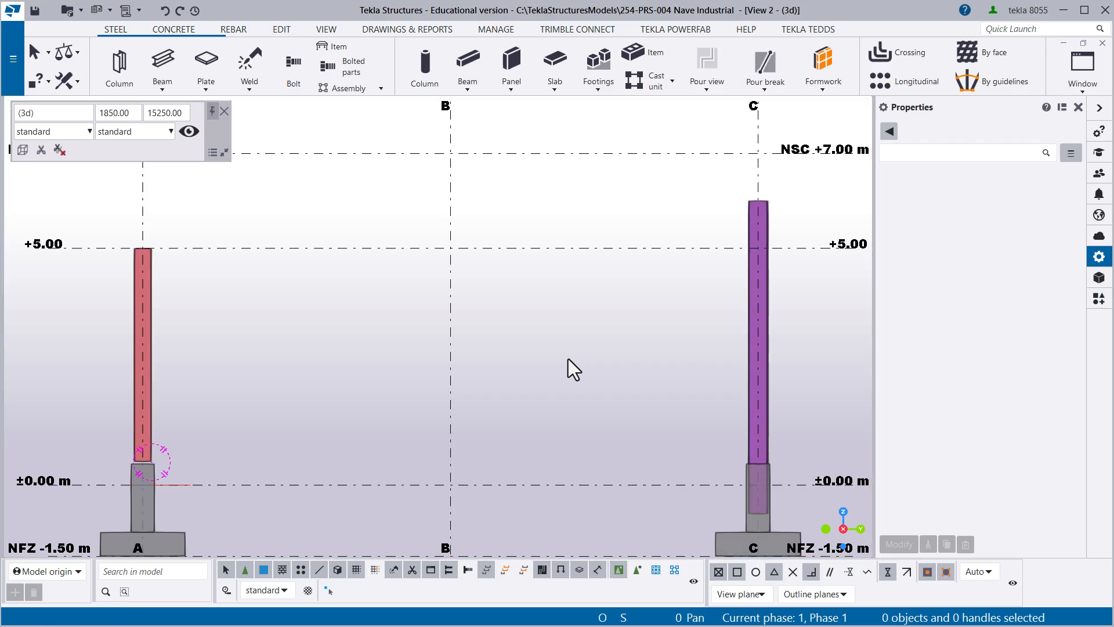
- Copy all properties of the column on grid line A to the column on grid line C and clear the selection
middle_click_drag(568, 358, 553, 355)
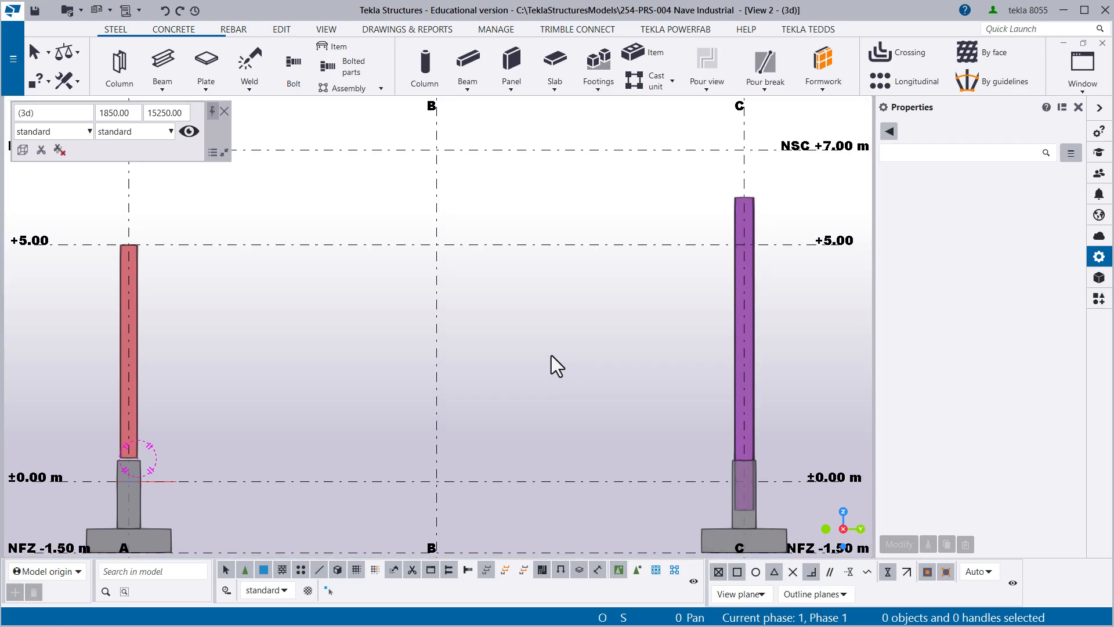
left_click(135, 271)
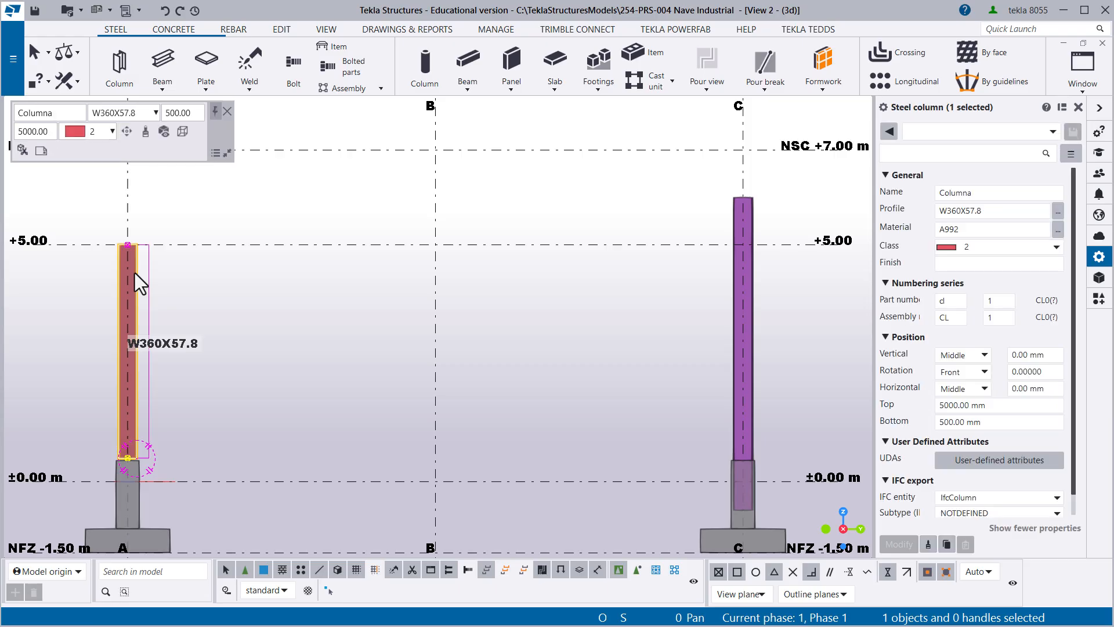
left_click(929, 548)
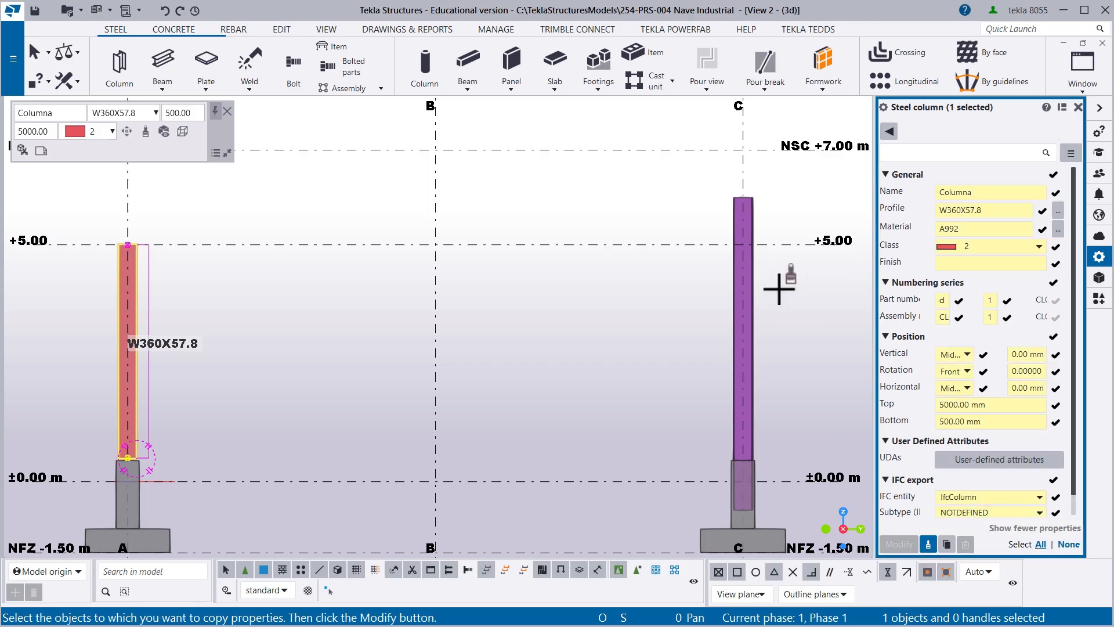
scroll(811, 364, "up", 1)
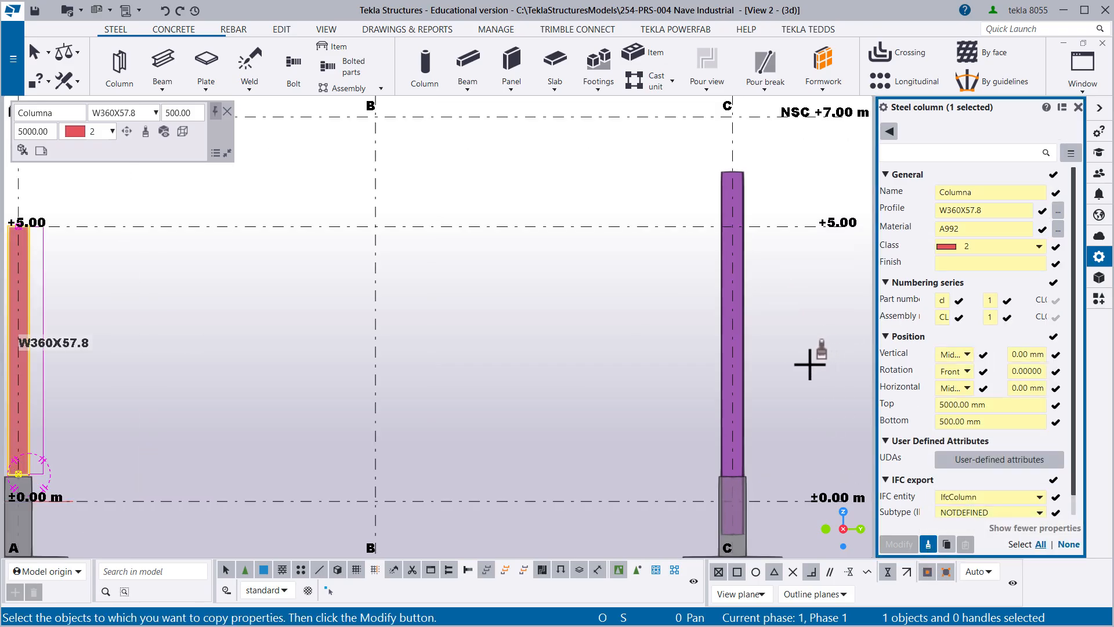
left_click(744, 380)
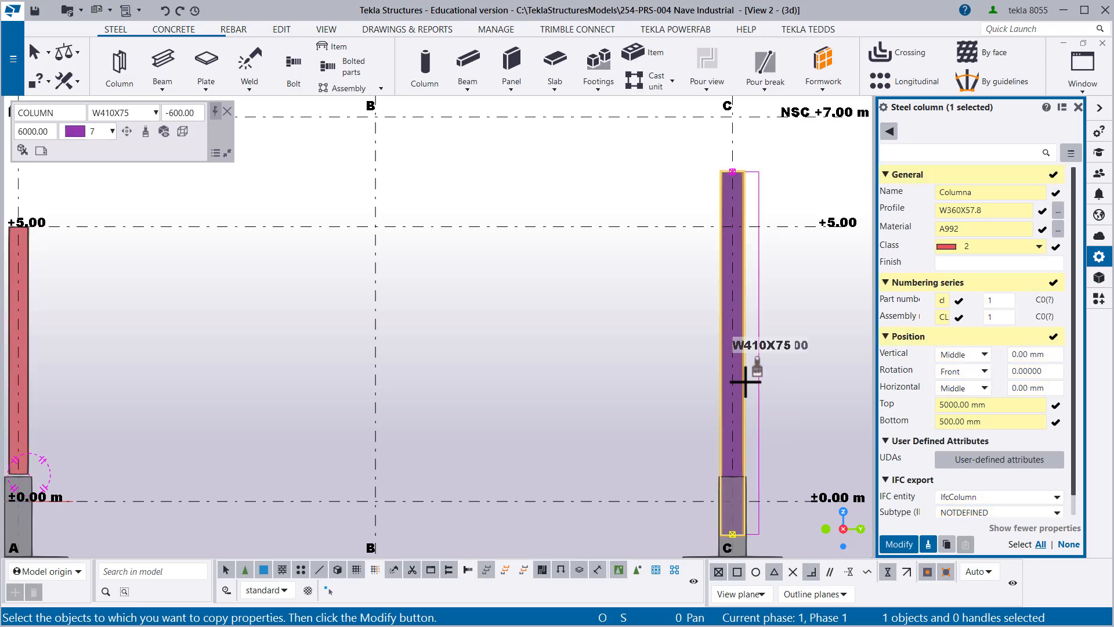
left_click(899, 544)
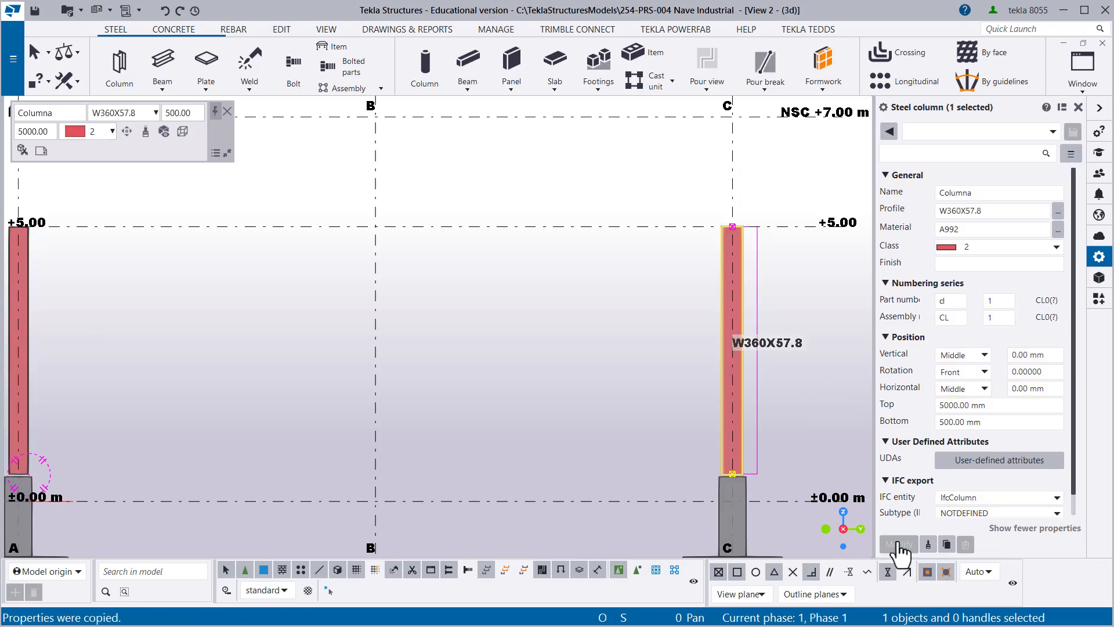
left_click(590, 356)
scroll(500, 346, "down", 2)
scroll(545, 325, "down", 1)
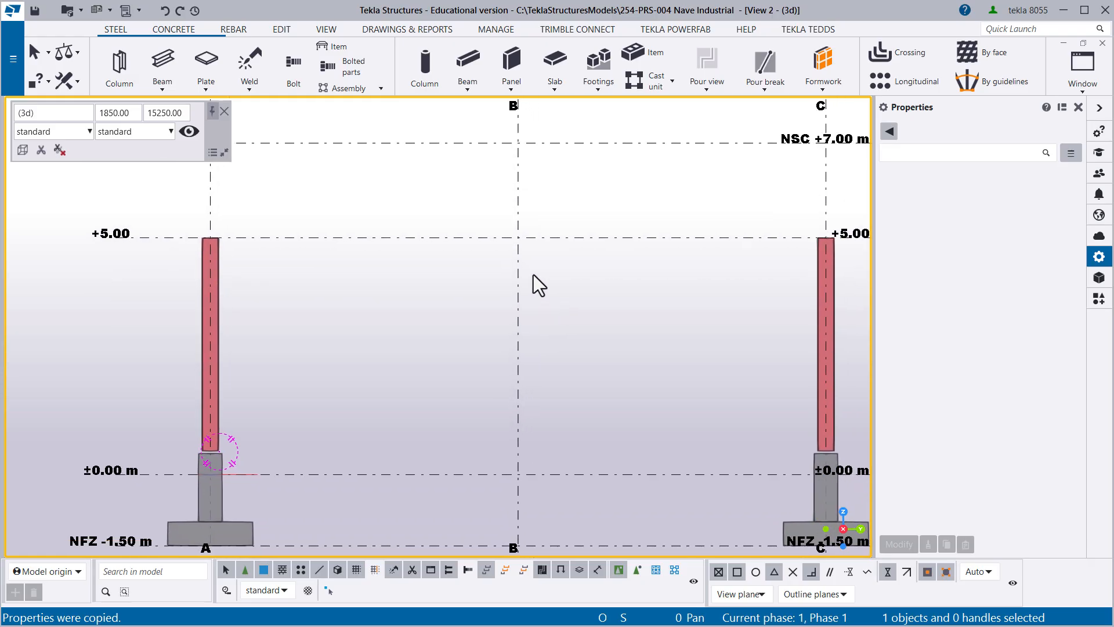
- Clear any column selection and save the model
left_click(218, 256)
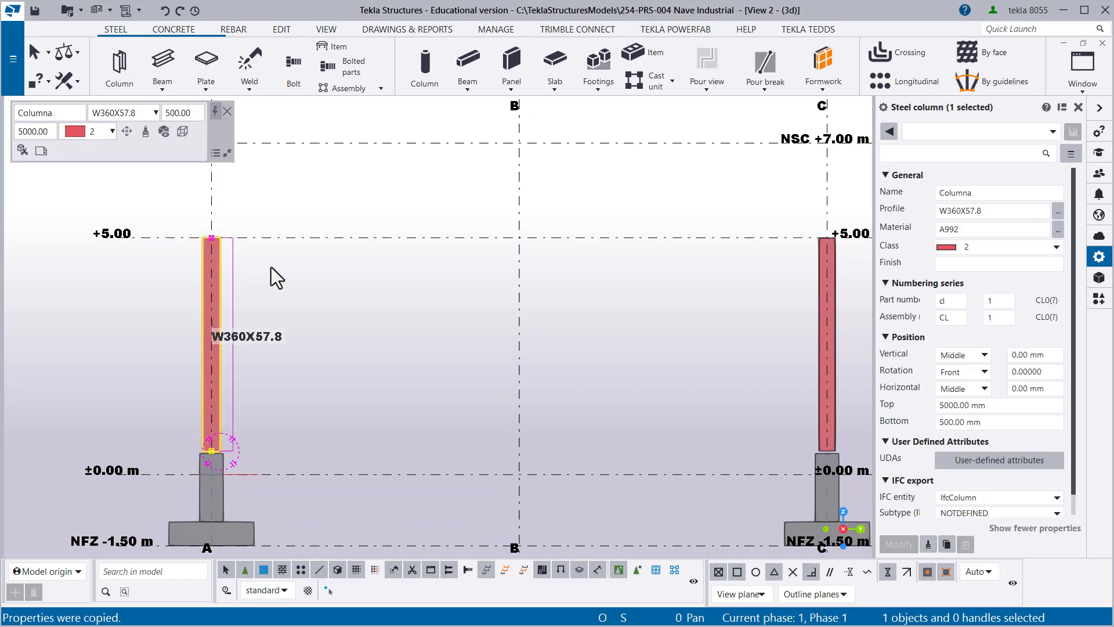
left_click(305, 273)
middle_click_drag(388, 270, 316, 352)
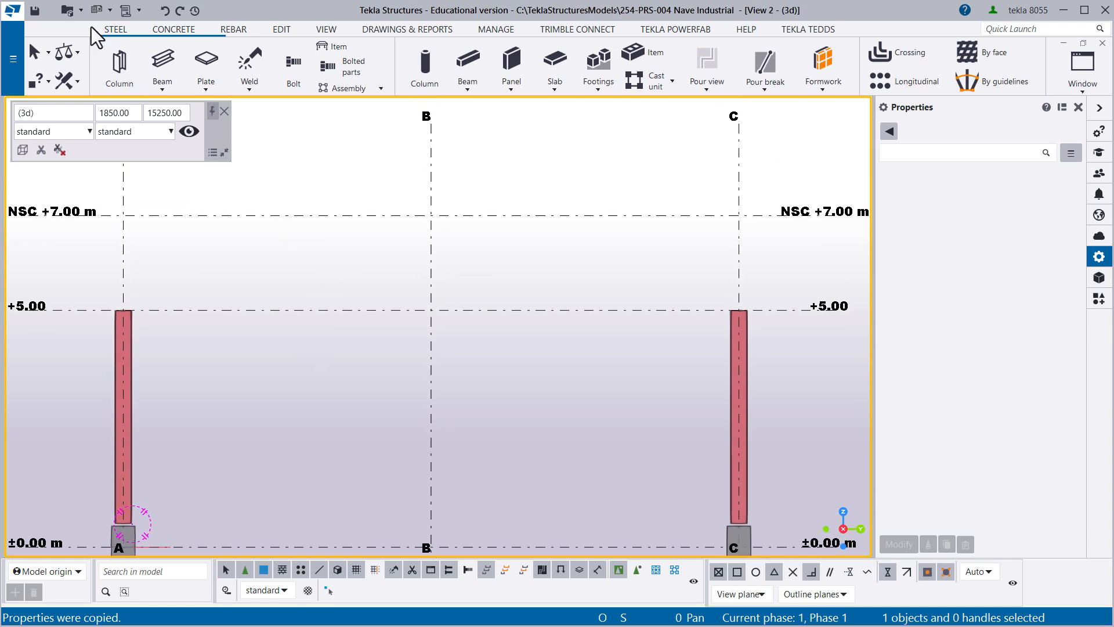
left_click(35, 10)
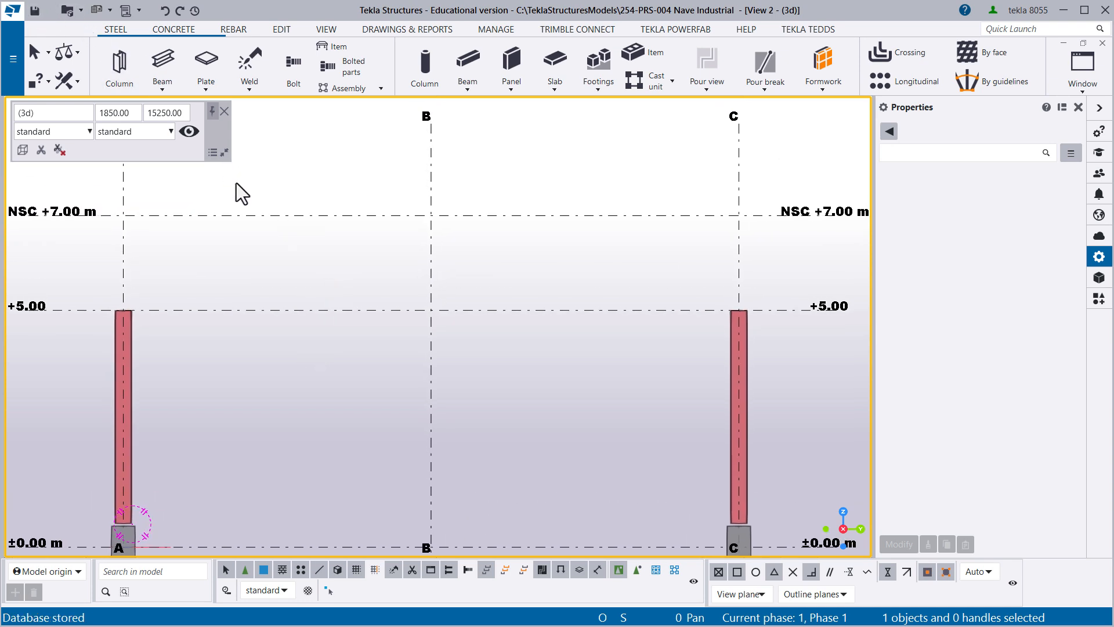
- Create a steel beam from the column top at grid line A, level +5.00, to grid line B at NSC +7.00 m
middle_click_drag(300, 214, 316, 266)
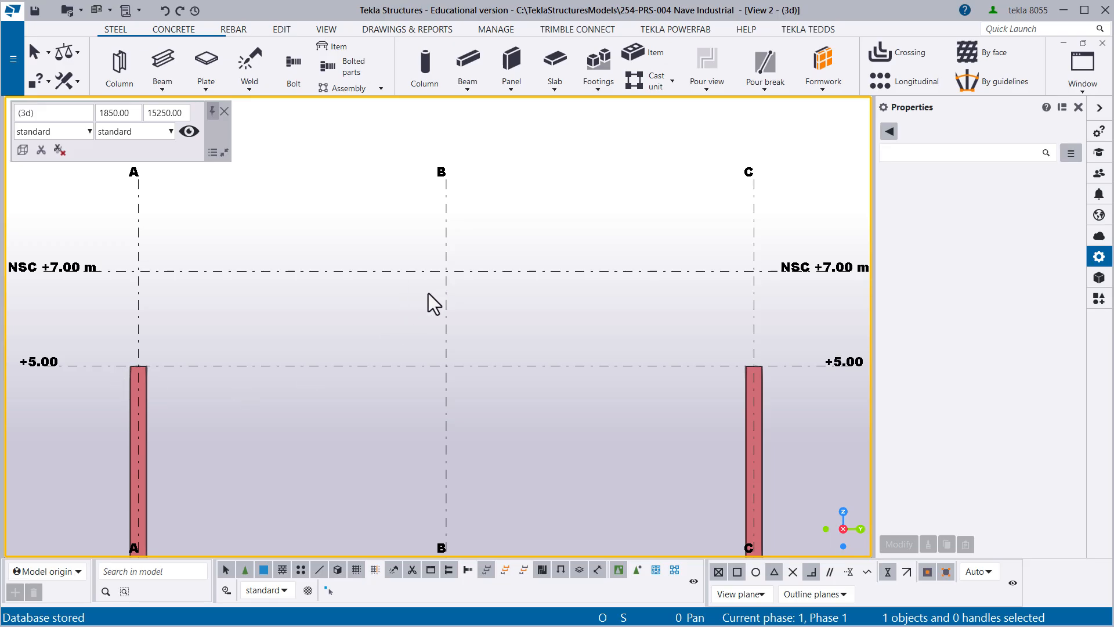
key("Left")
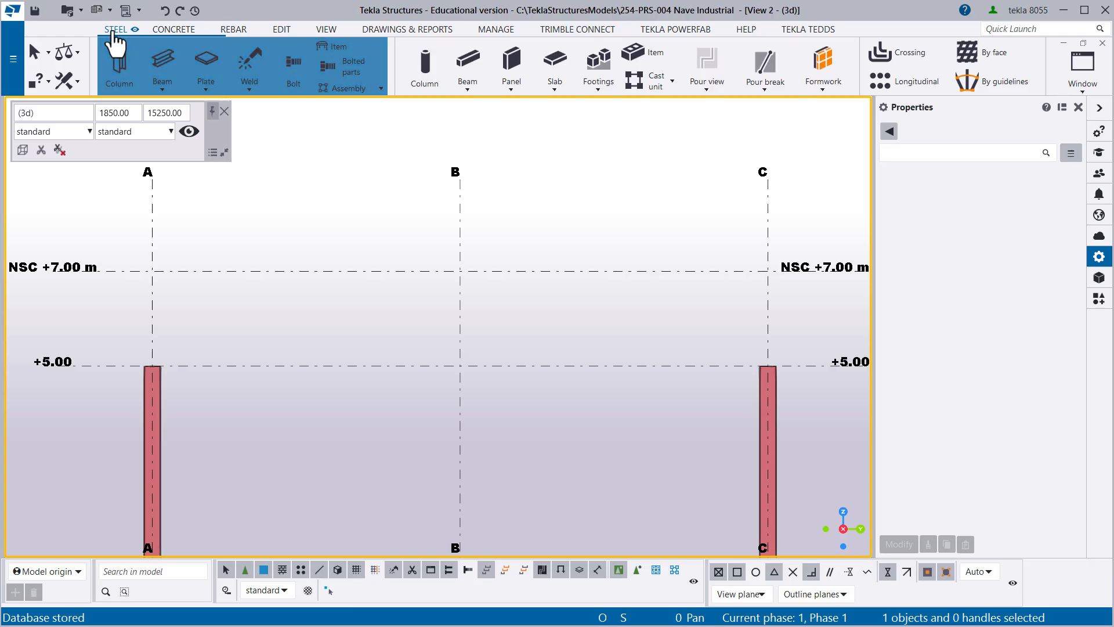
left_click(155, 84)
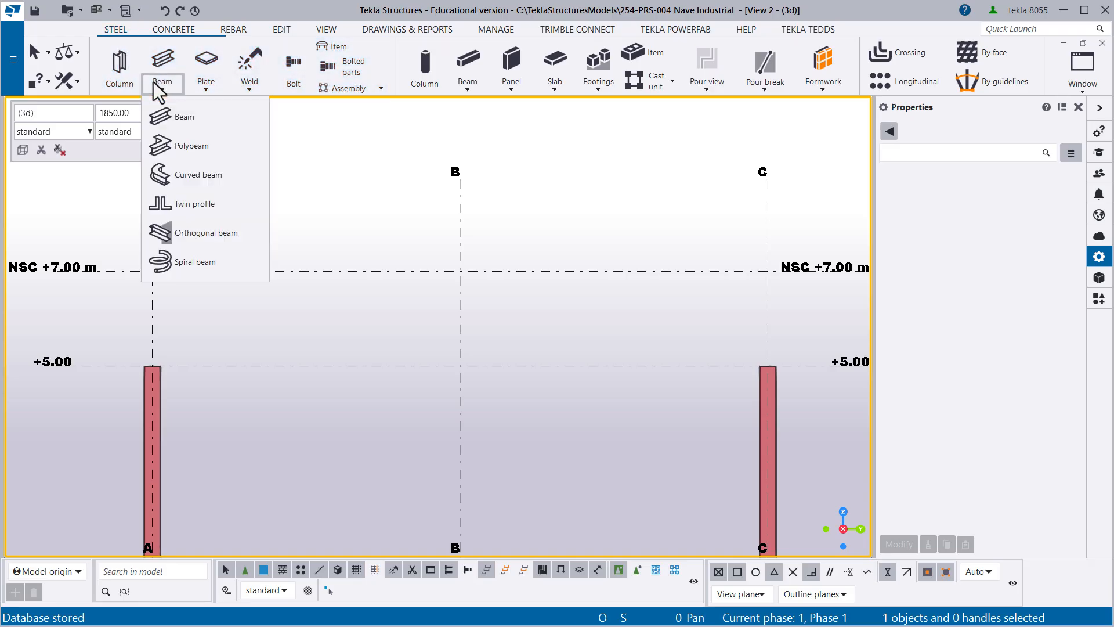
left_click(185, 117)
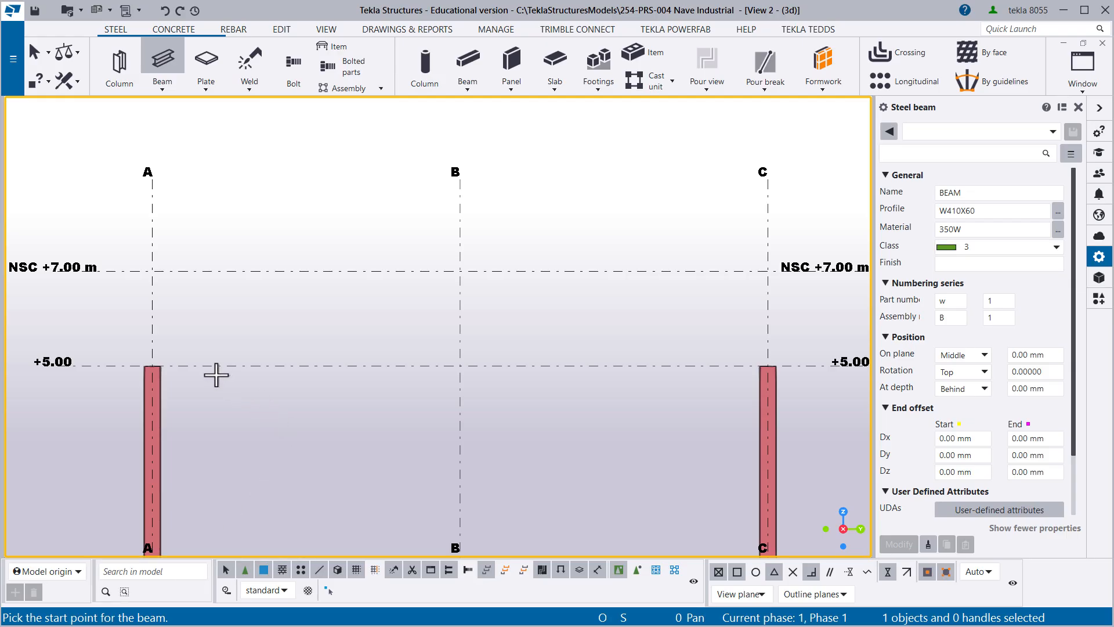
left_click(152, 366)
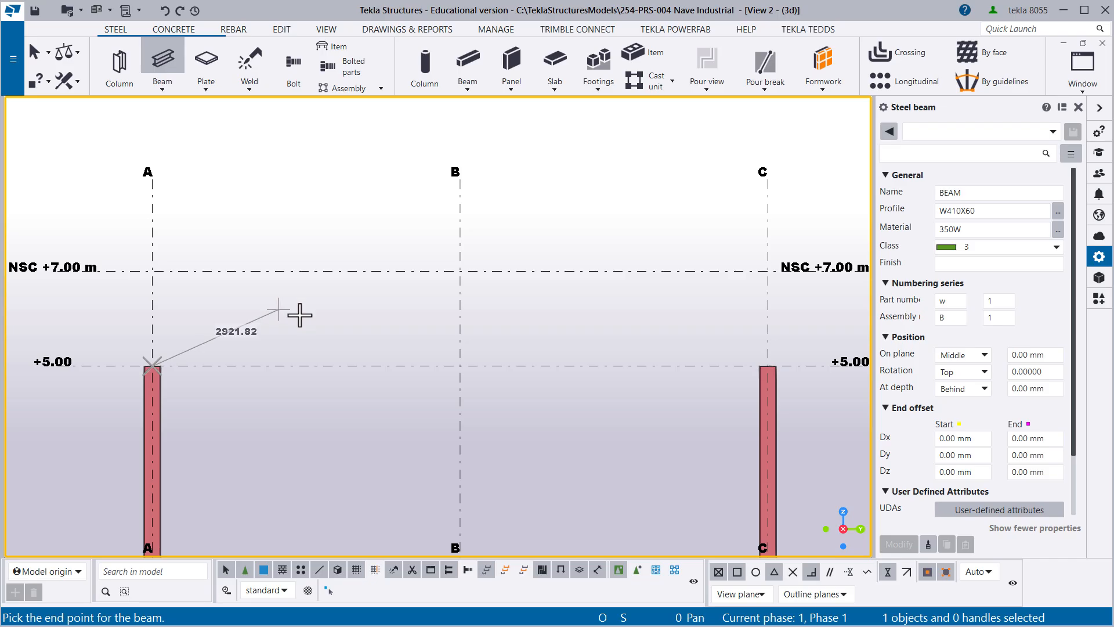
left_click(459, 271)
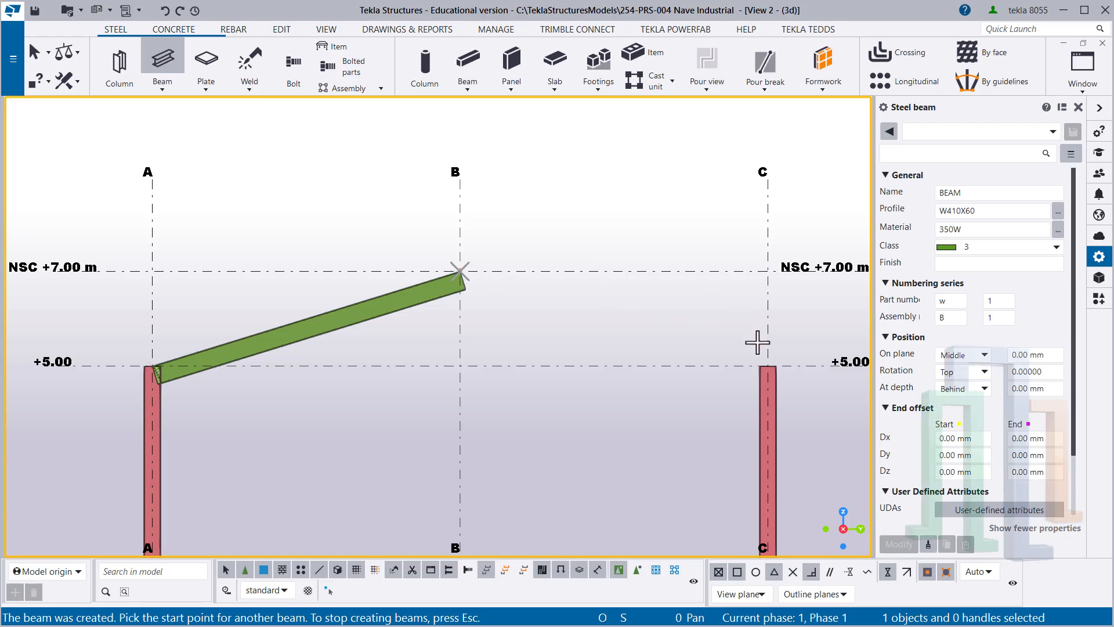
- Create the opposite steel beam from grid line C at +5.00 to grid line B at NSC +7.00 m, and end the command
left_click(767, 364)
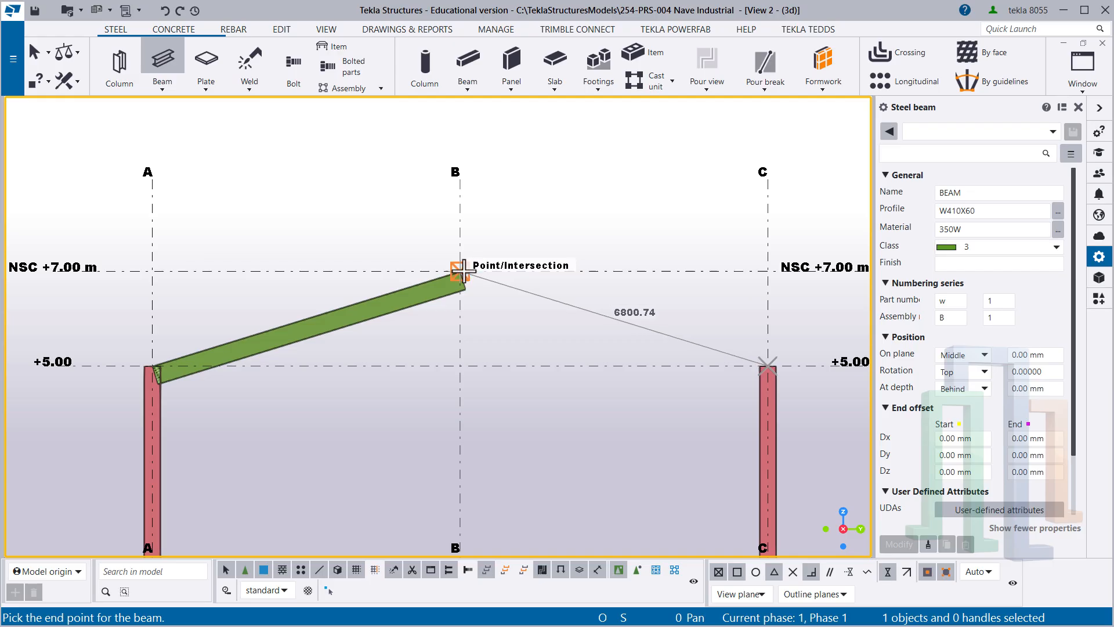
left_click(461, 270)
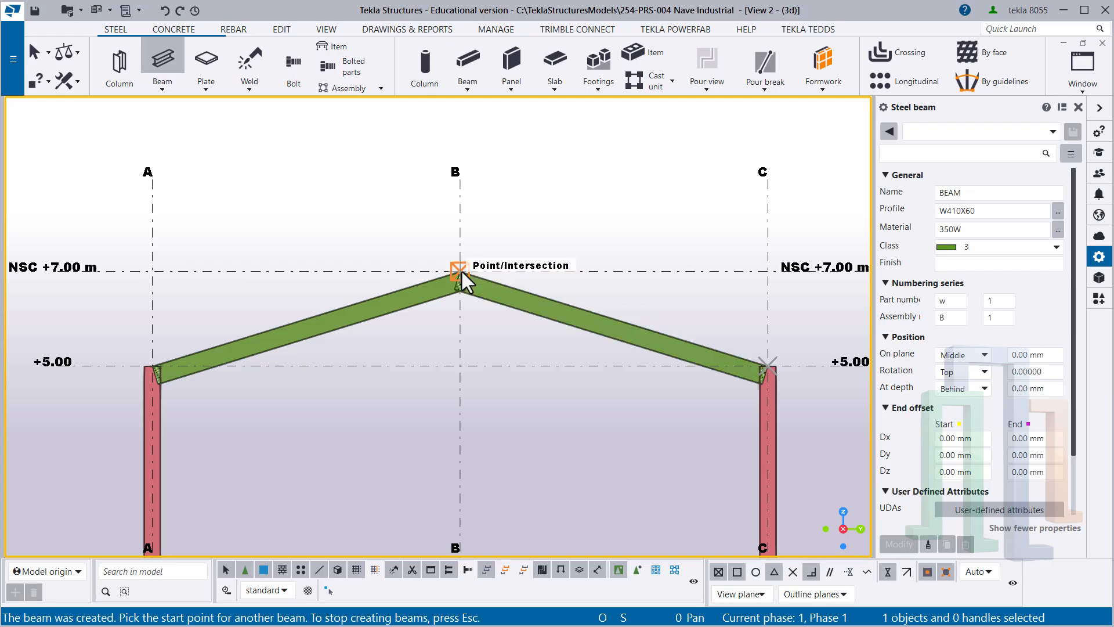
right_click(466, 312)
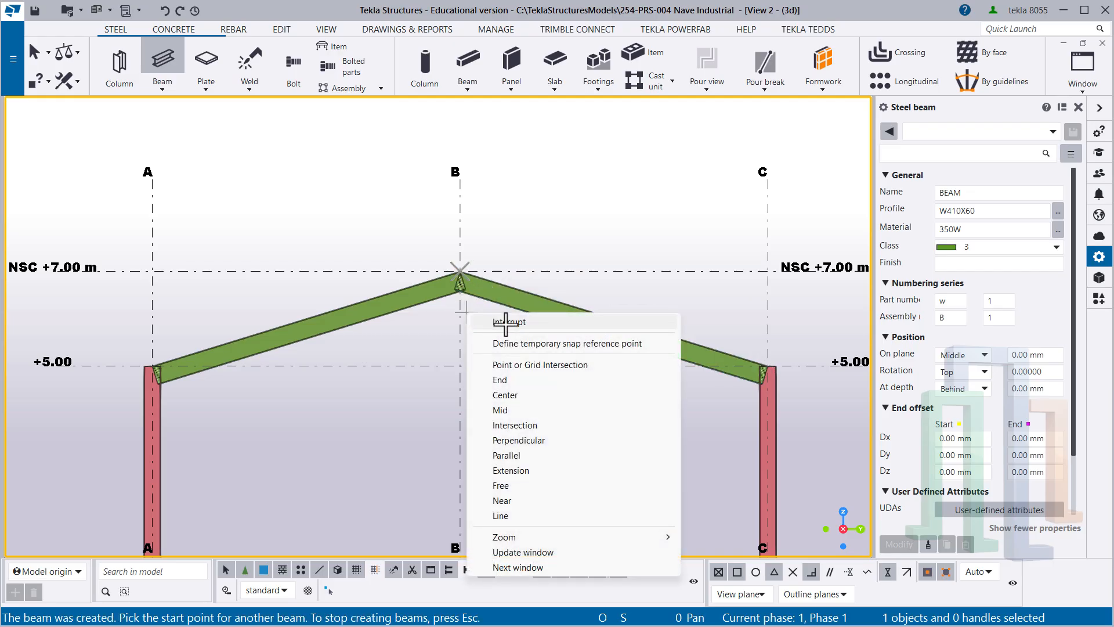
left_click(506, 322)
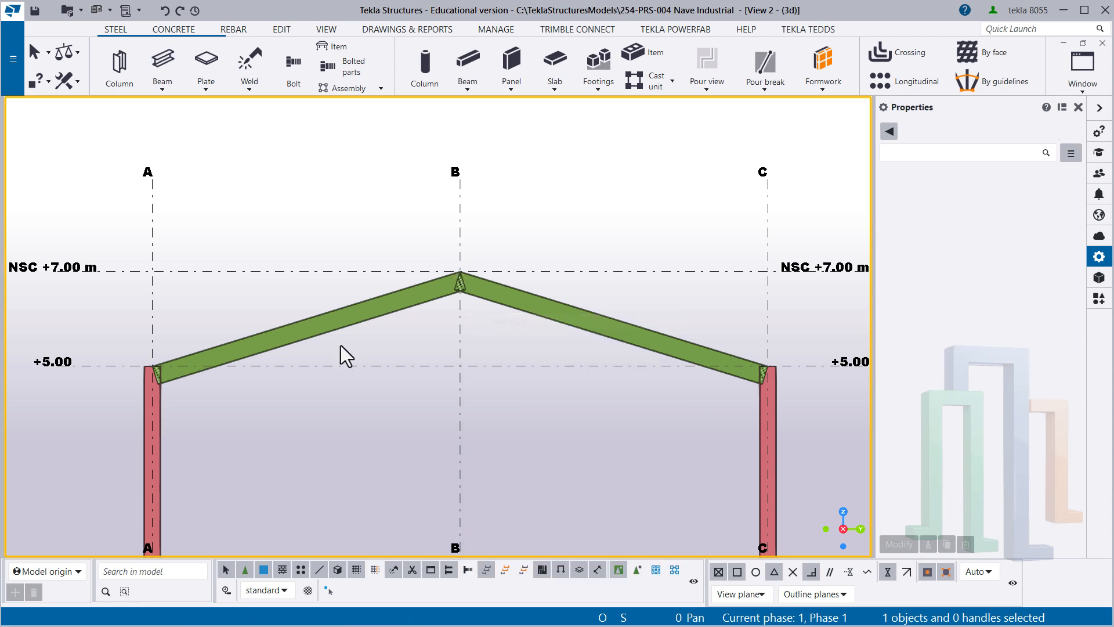
- Examine the sloped beams and how they meet the column on grid line A and each other at the ridge
left_click(163, 403)
left_click(291, 346)
left_click(288, 342)
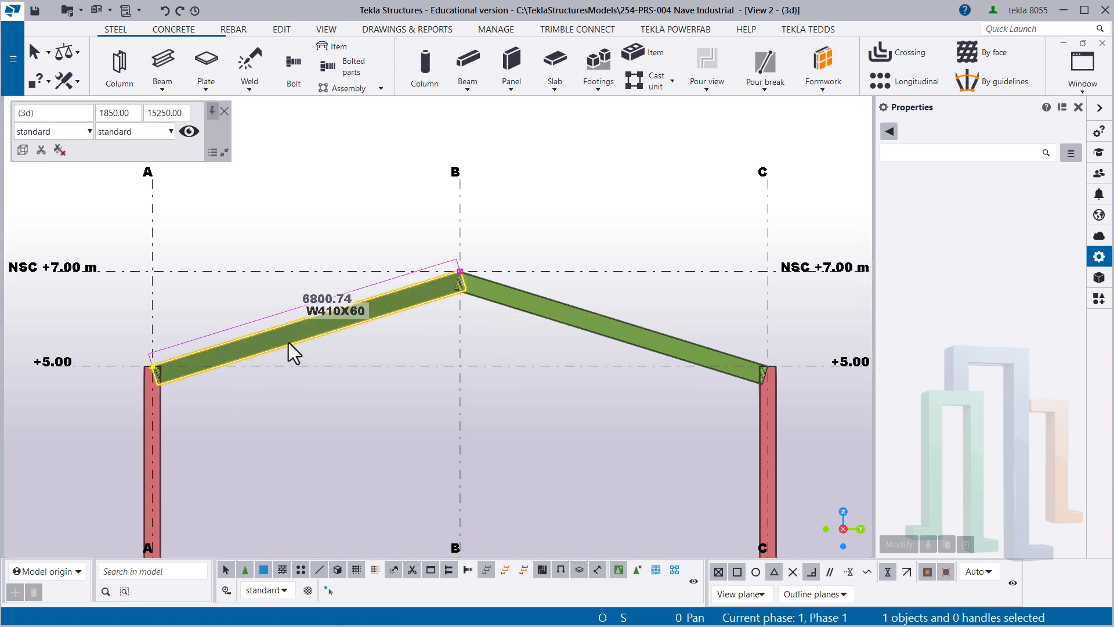
left_click(130, 377)
scroll(145, 376, "up", 4)
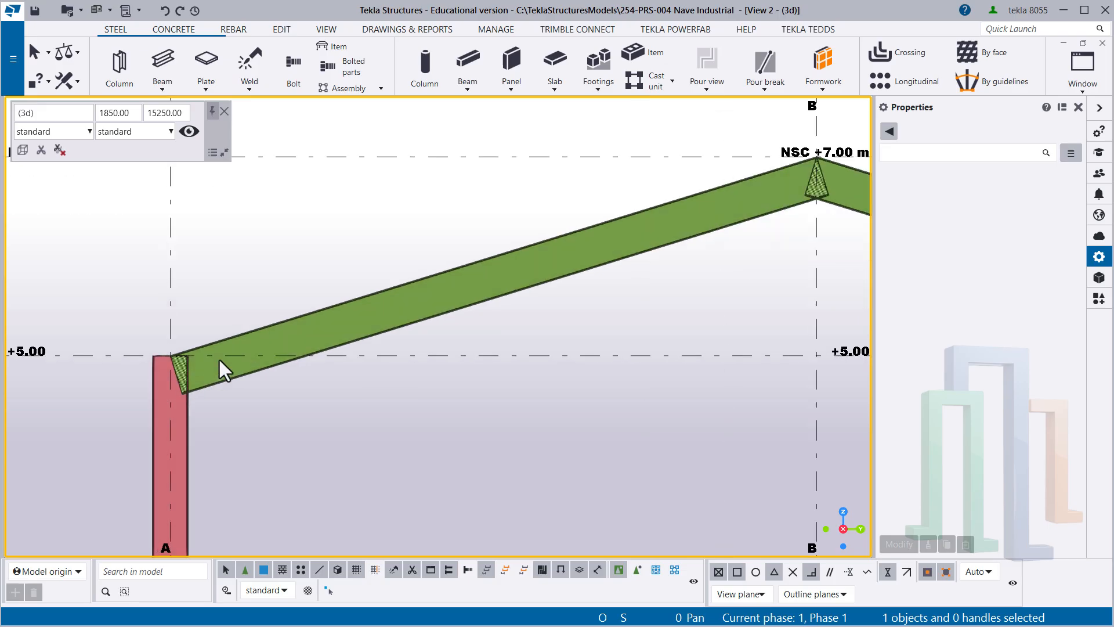
scroll(221, 365, "down", 2)
scroll(318, 371, "up", 1)
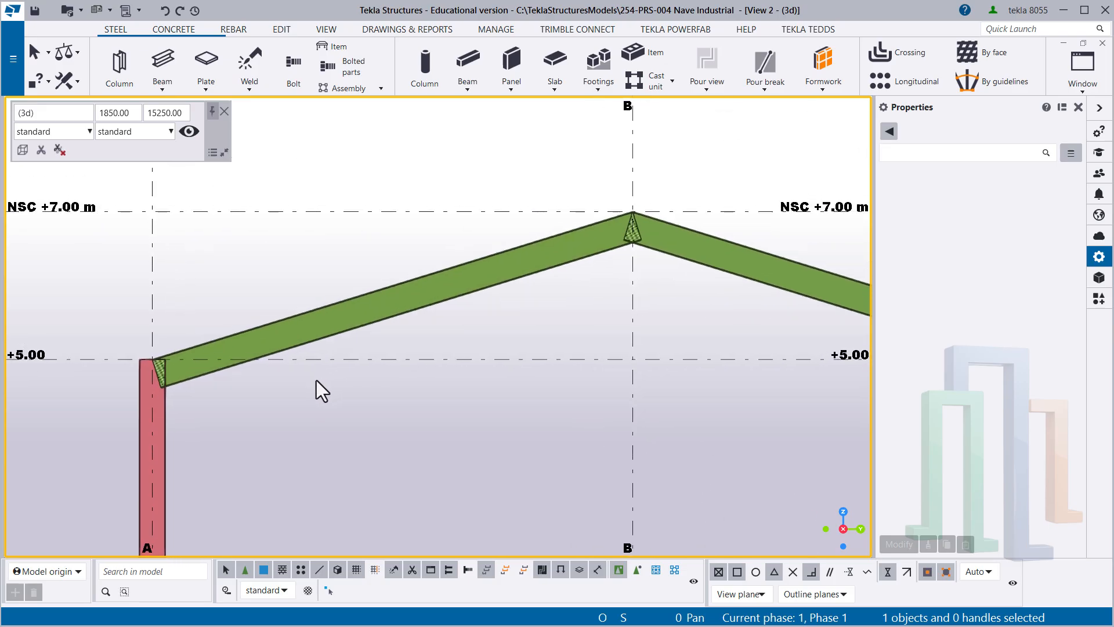
scroll(273, 418, "down", 2)
middle_click_drag(304, 405, 270, 336)
middle_click_drag(137, 339, 169, 358)
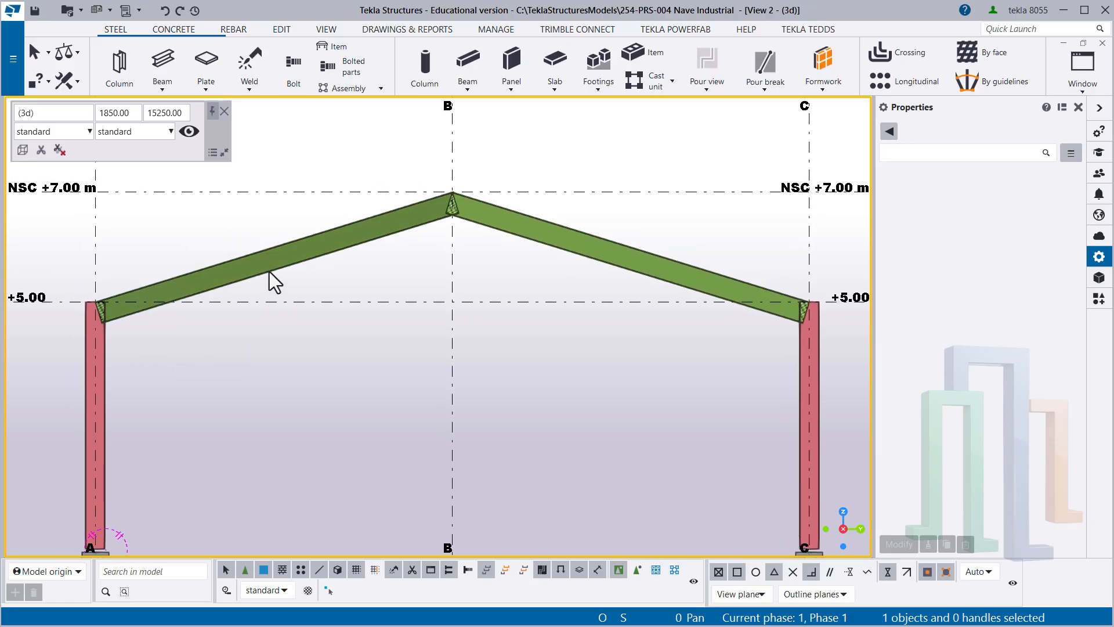
- Set the profile of the sloped beam between grid lines A and B to W360X57.8
left_click(269, 281)
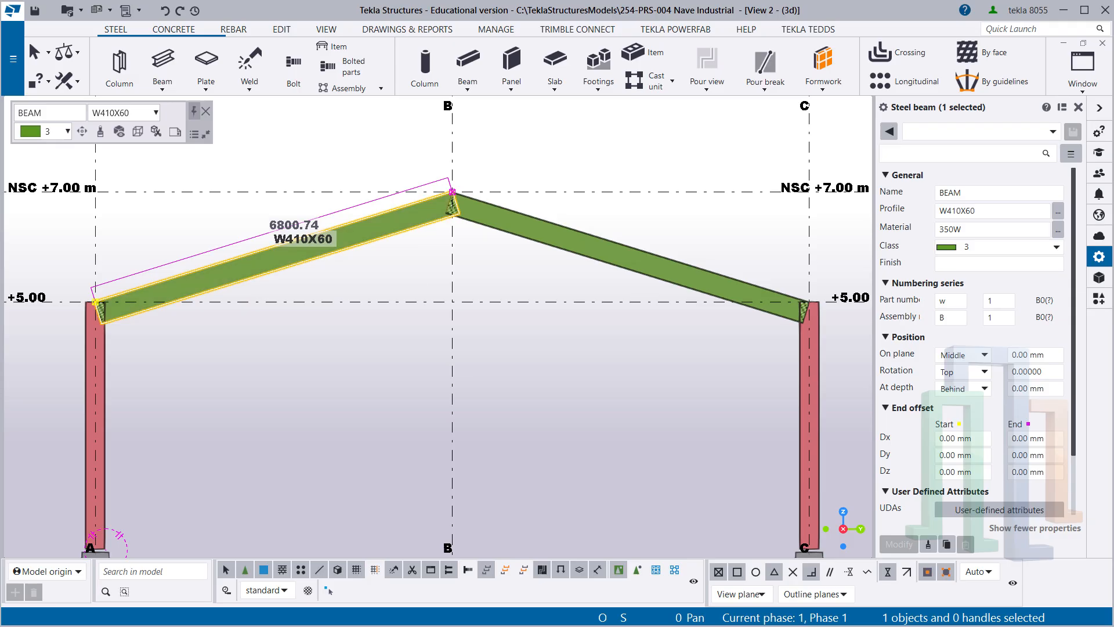
left_click(980, 194)
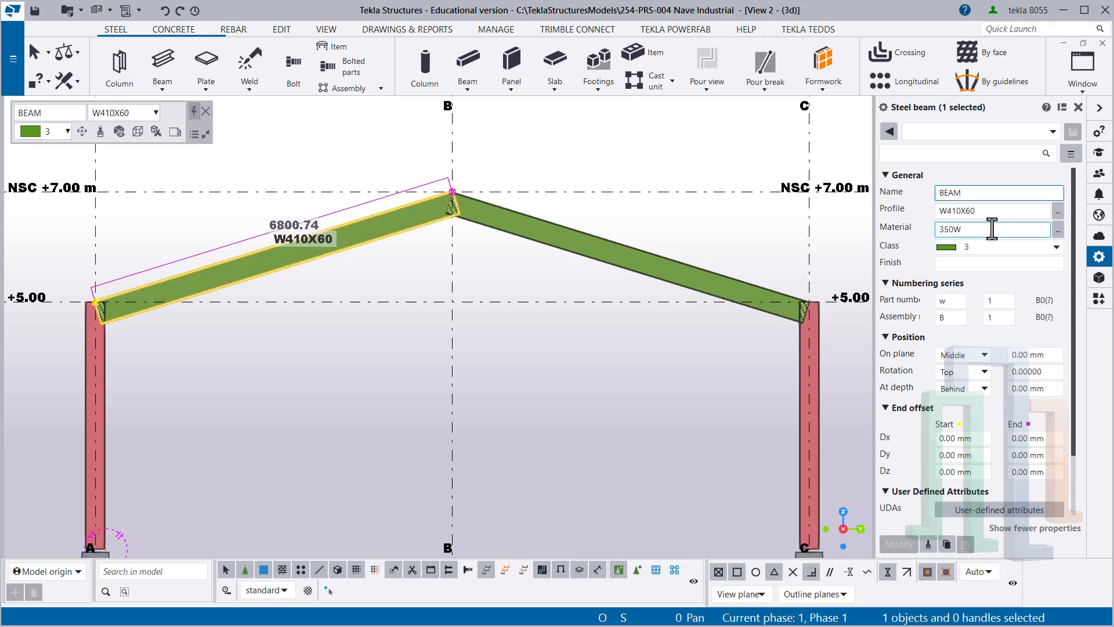
left_click(351, 284)
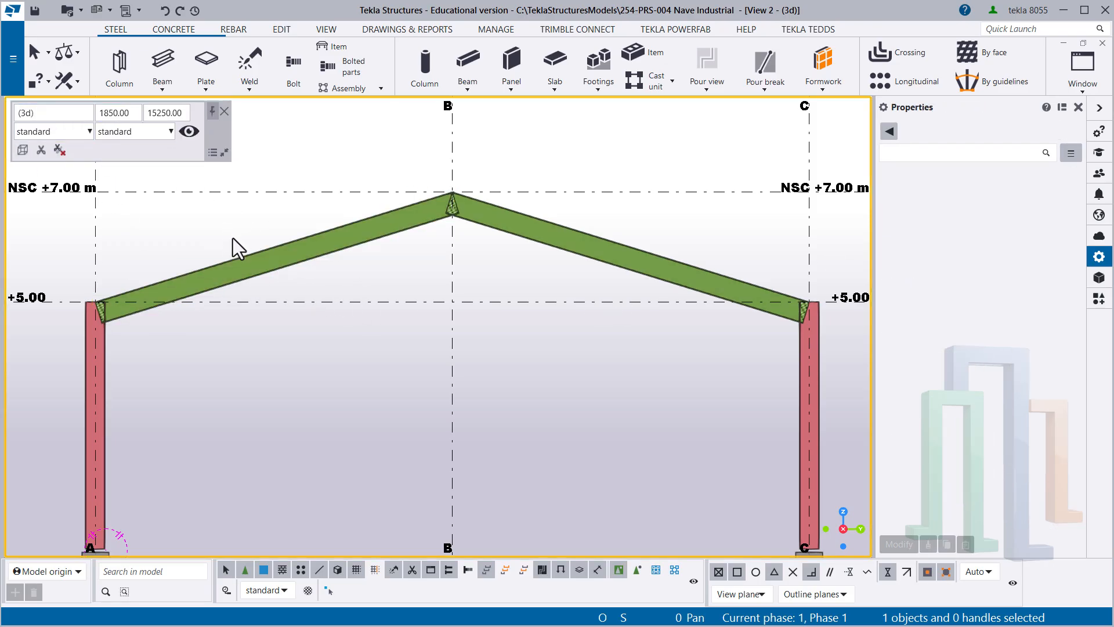
left_click(288, 265)
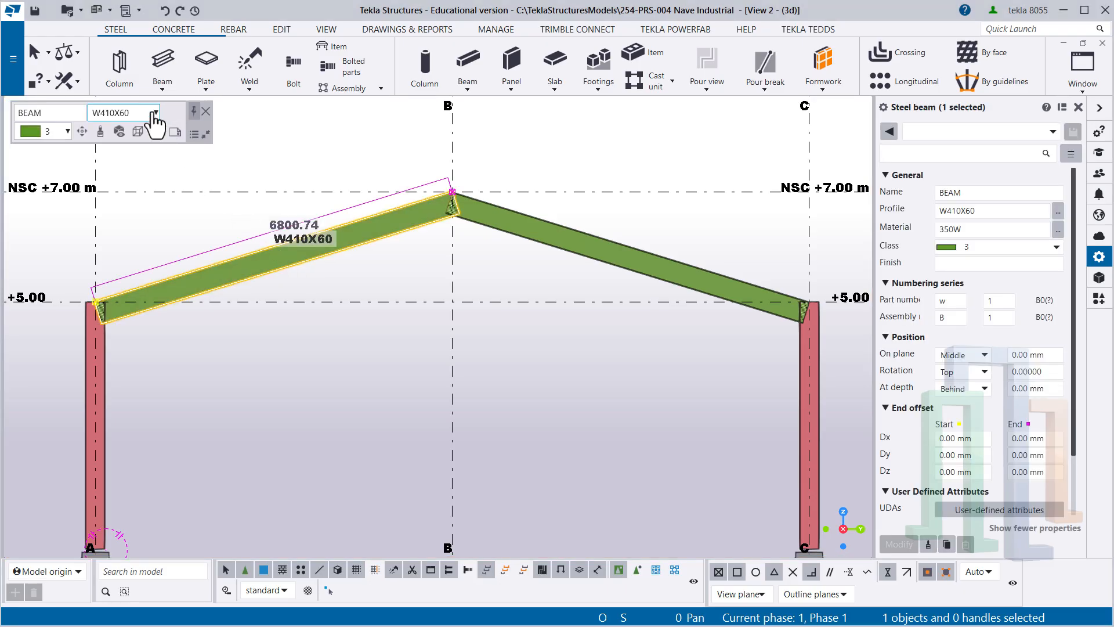
left_click(155, 113)
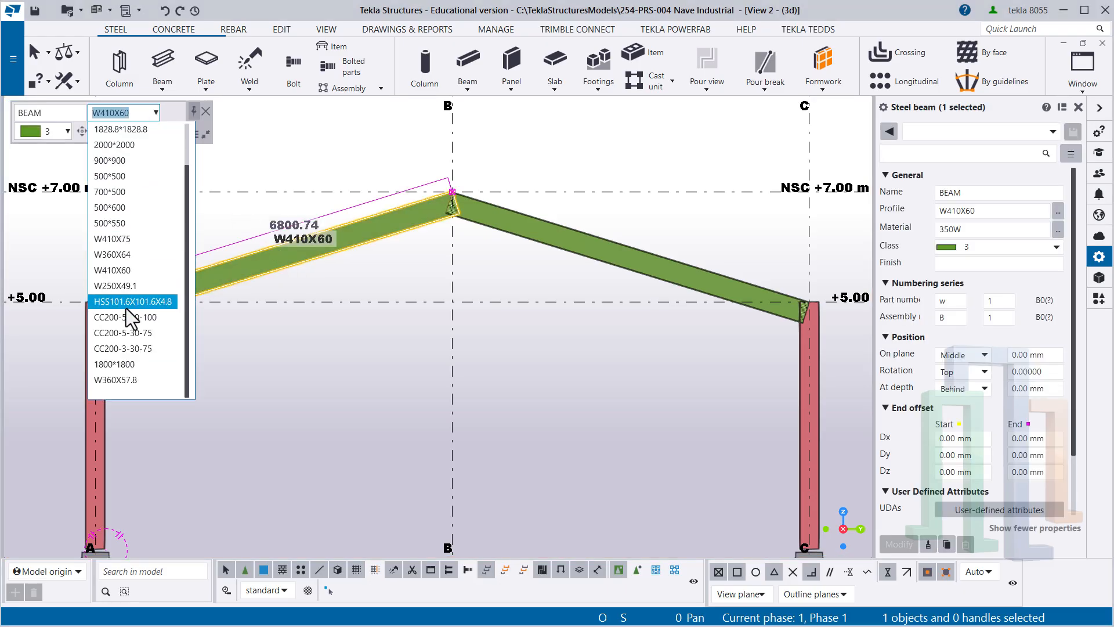
left_click(127, 380)
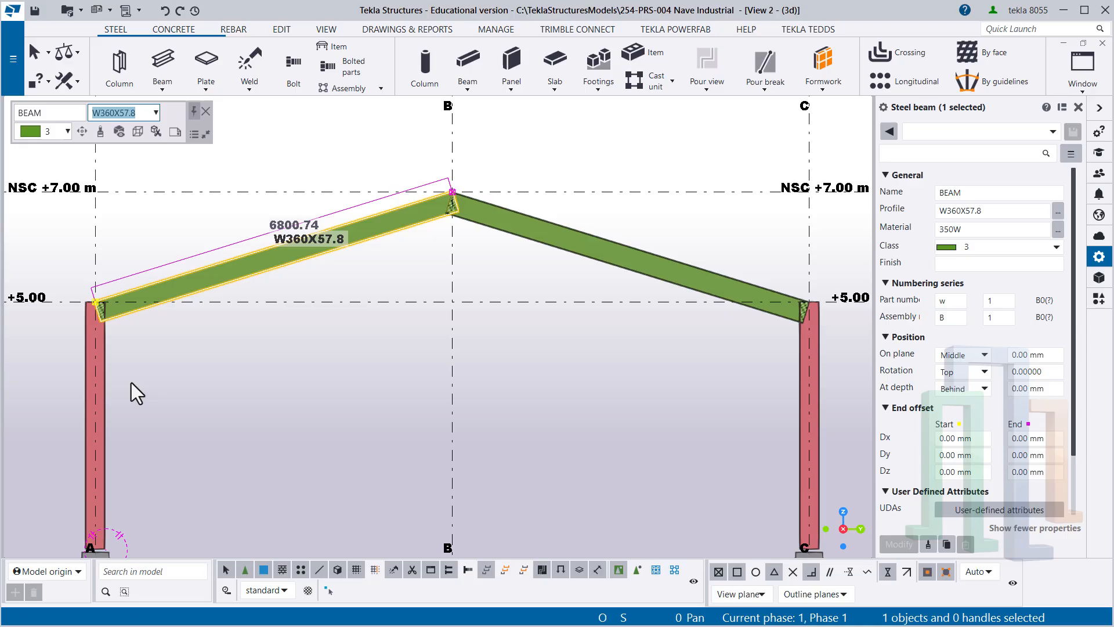
- Set the profile of the sloped beam between grid lines B and C to W360X57.8
left_click(245, 371)
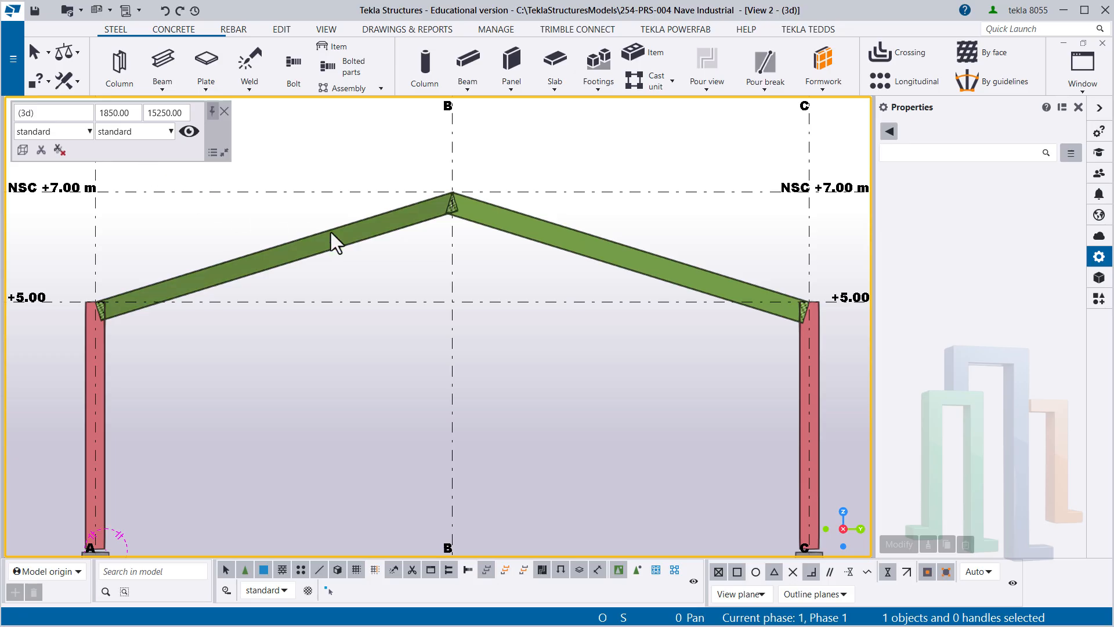
left_click(521, 241)
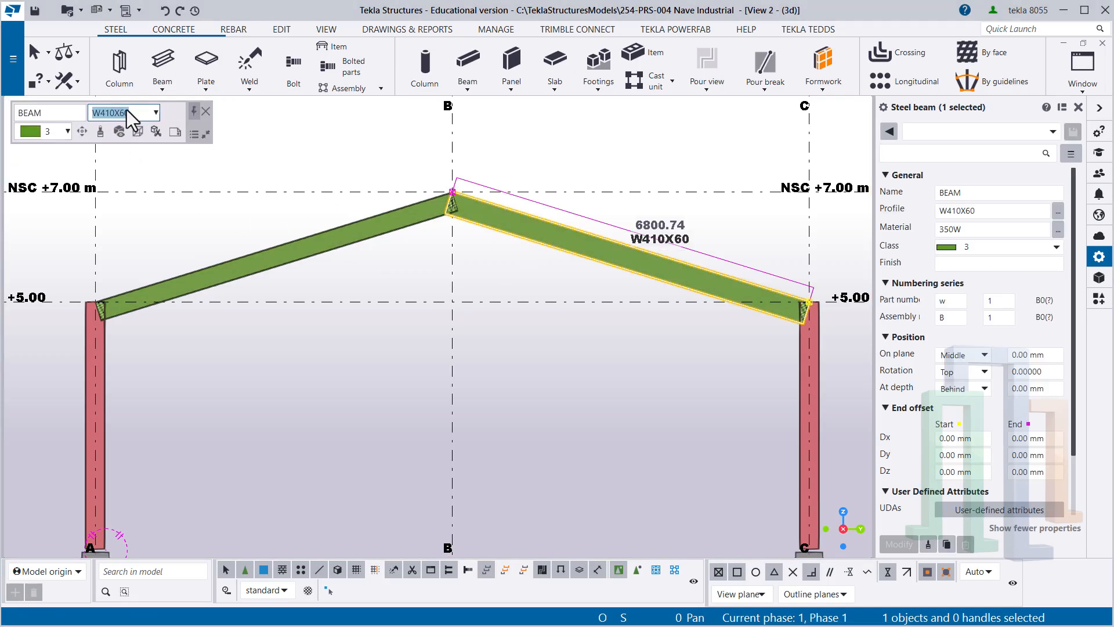
left_click(146, 113)
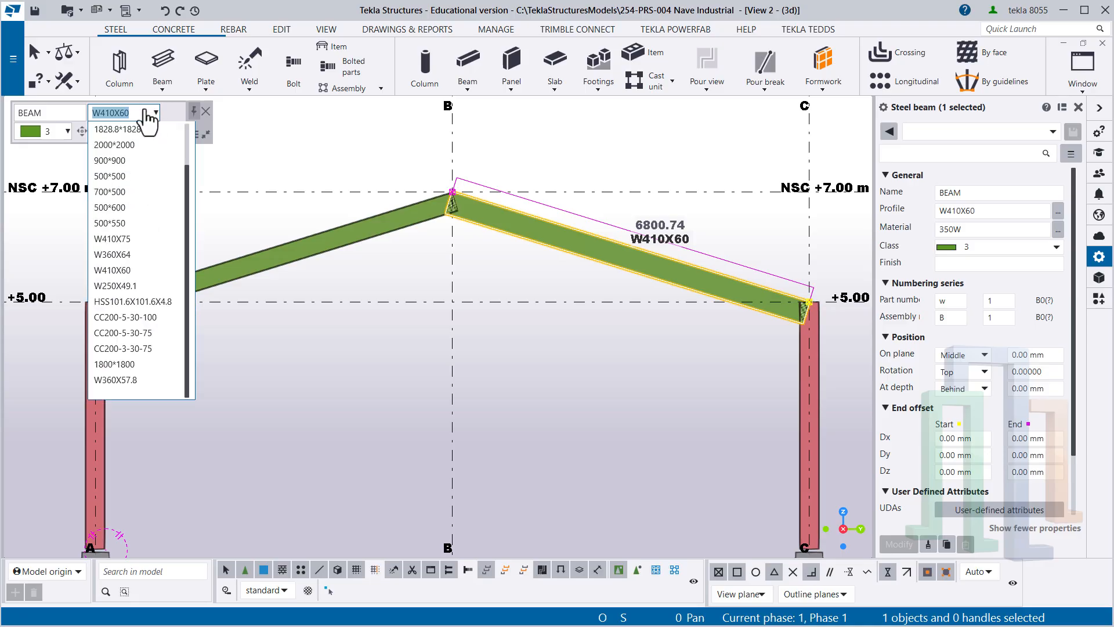
left_click(111, 383)
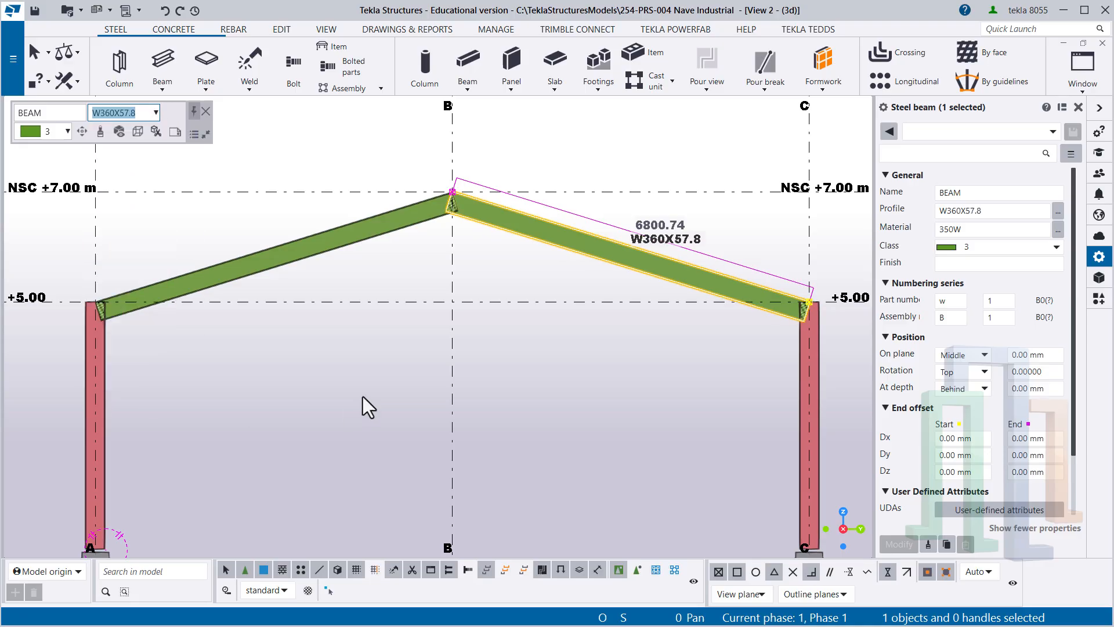
left_click(517, 339)
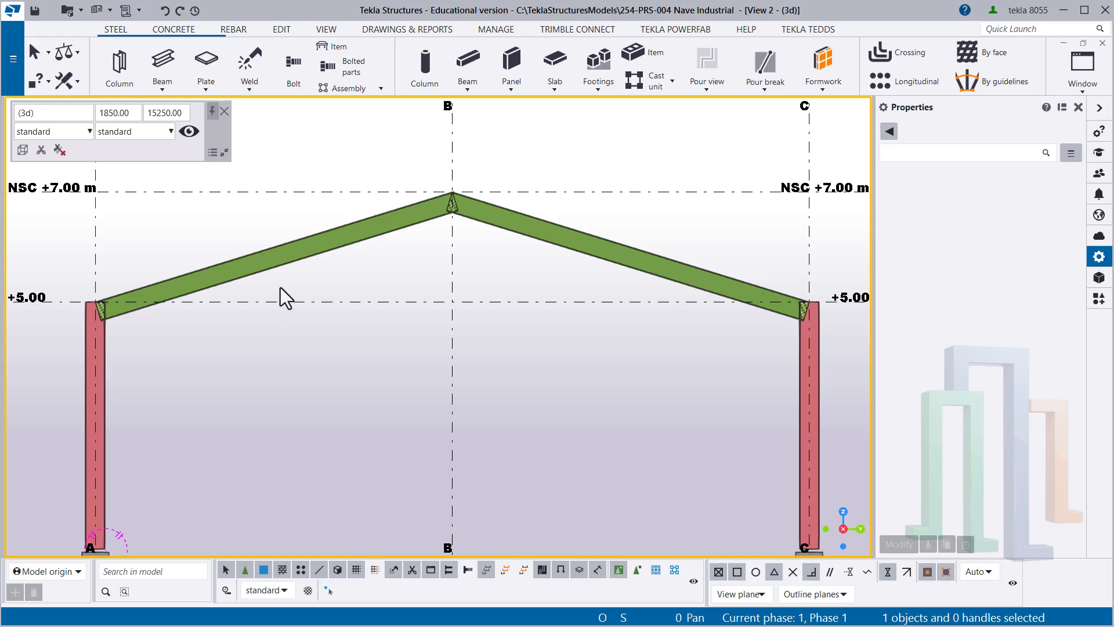
- For the sloped beam between grid lines A and B, enter the name Viga, material A992 and class 4
left_click(272, 268)
middle_click_drag(188, 292, 191, 318)
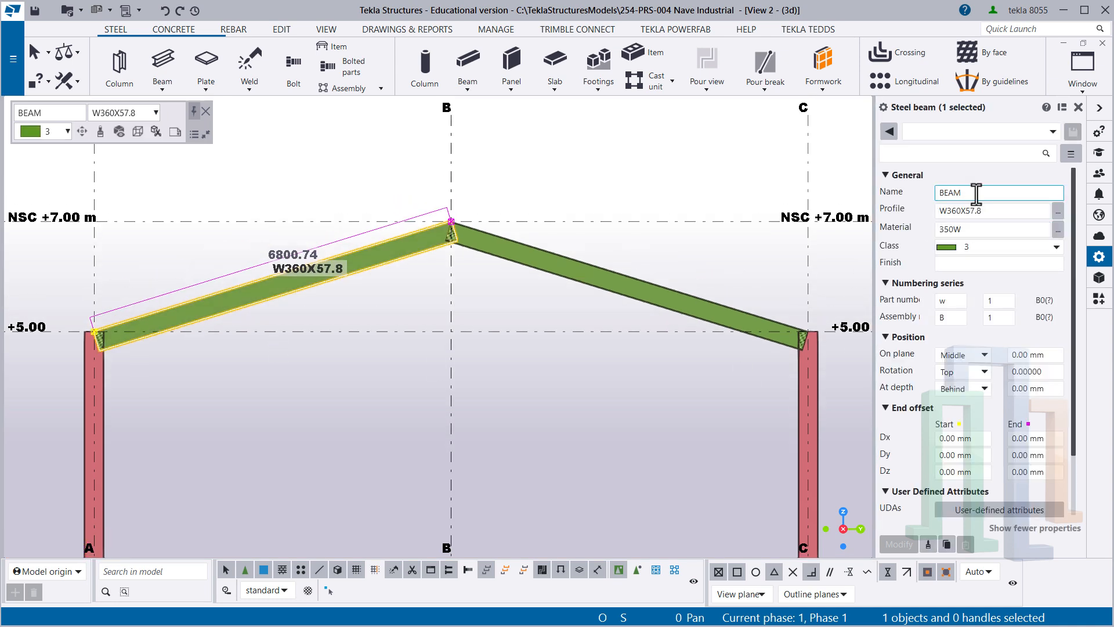
left_click_drag(977, 193, 935, 191)
type("Viga")
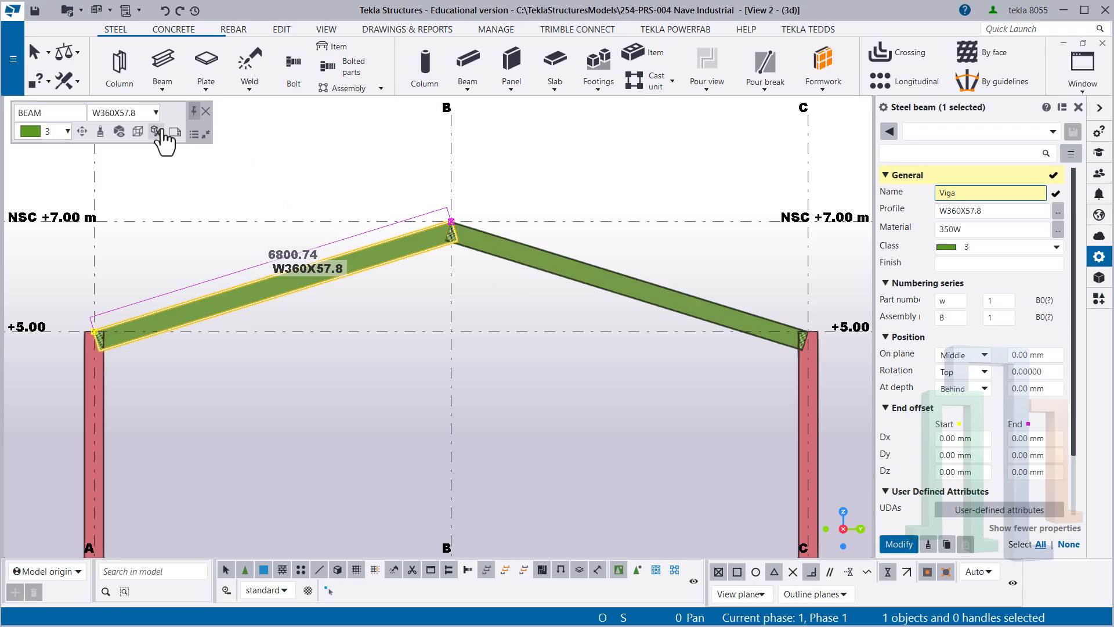
left_click(972, 230)
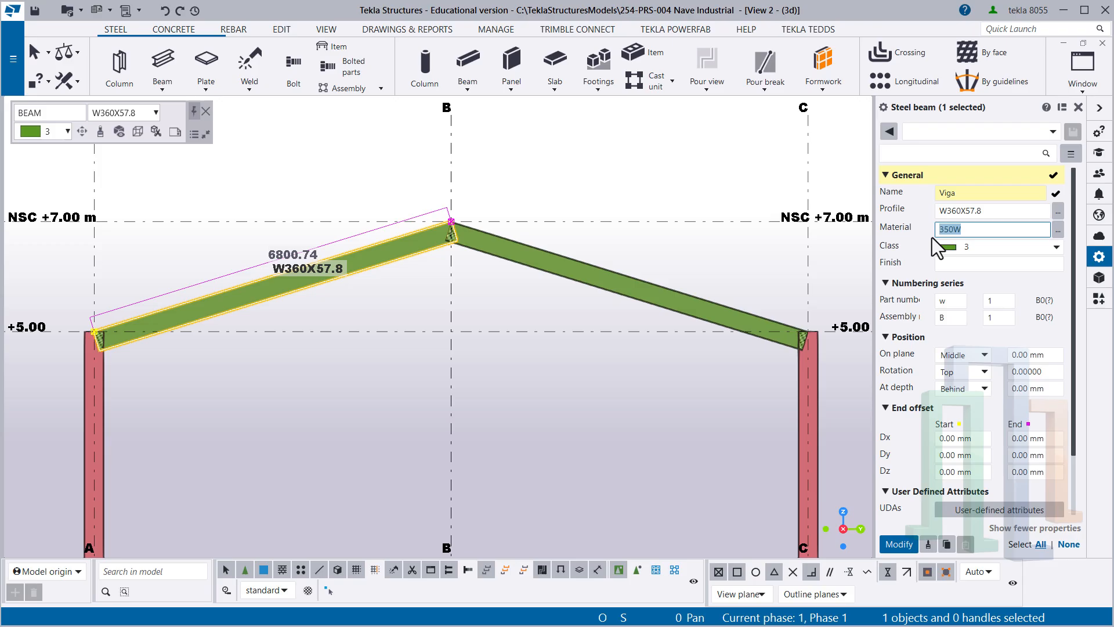
type("A992")
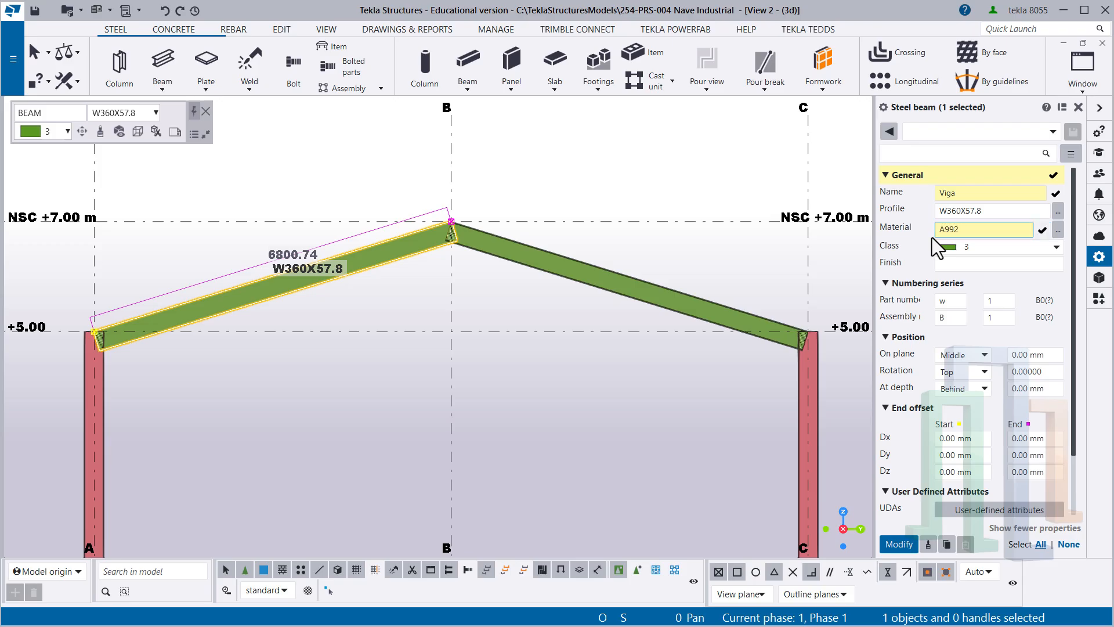
left_click(957, 246)
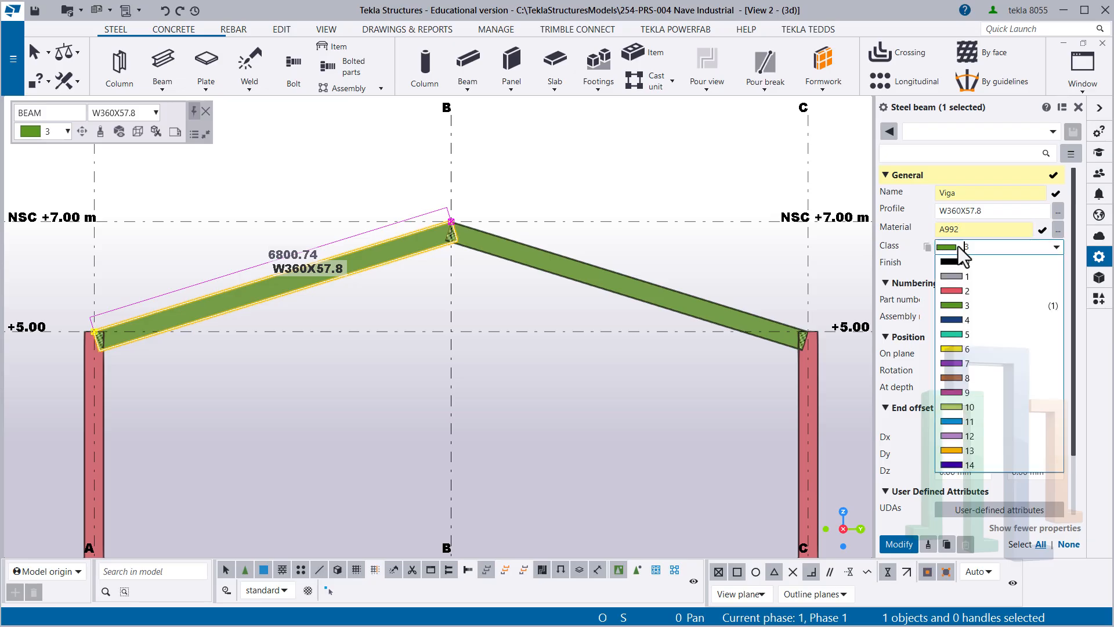
left_click(959, 319)
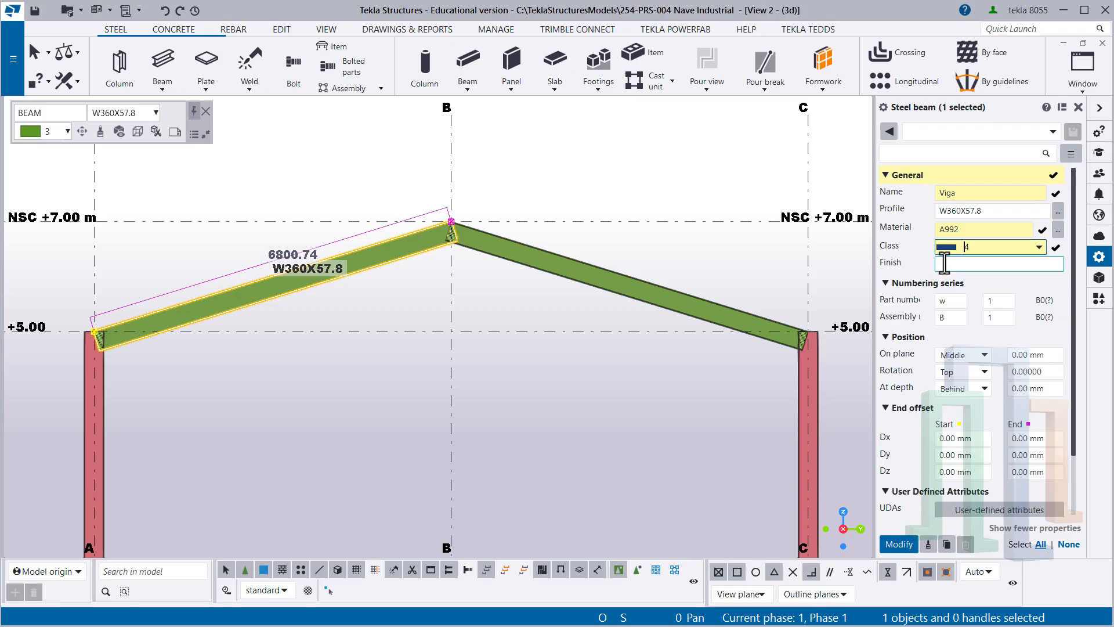
- Set the A–B beam's part prefix to vg and assembly prefix to VG, and apply the modified properties to it
left_click(957, 229)
double_click(943, 301)
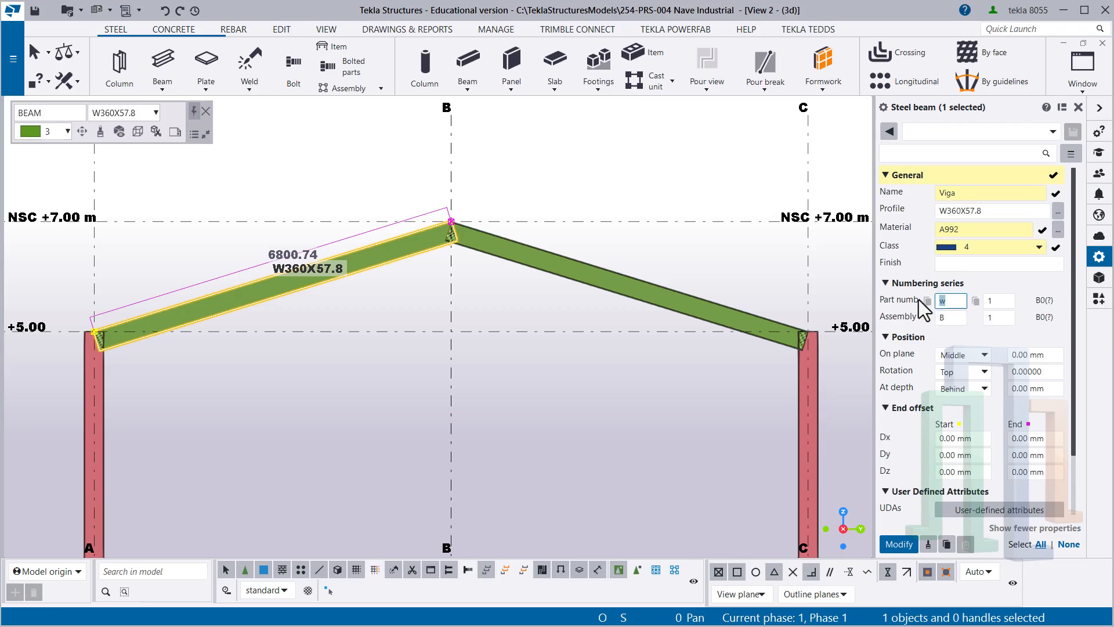
type("W")
double_click(938, 318)
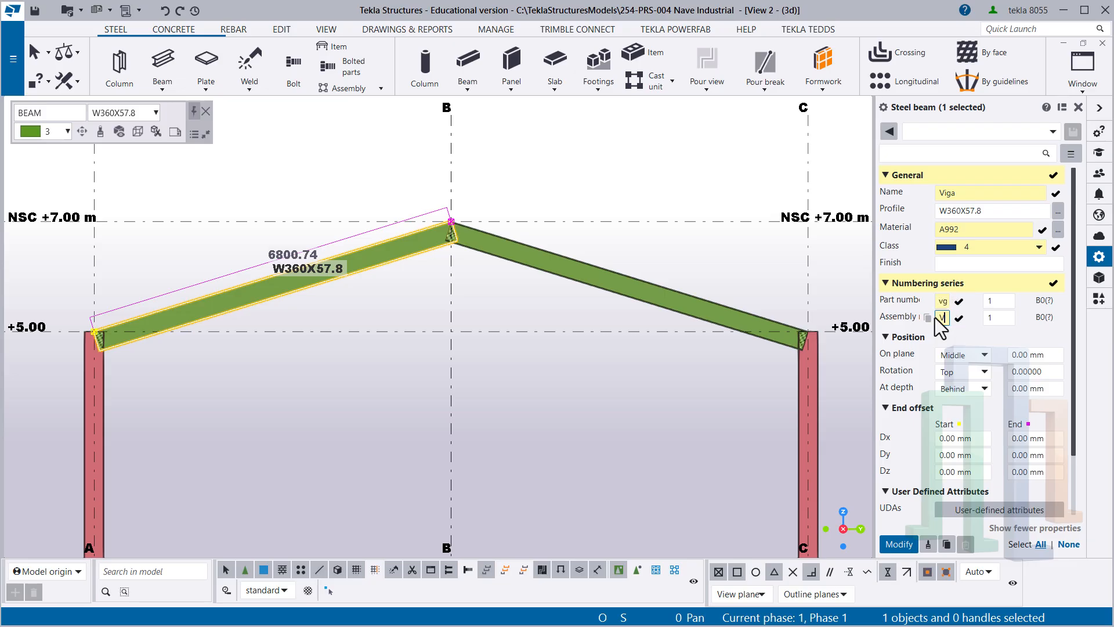
type("VG")
left_click(903, 548)
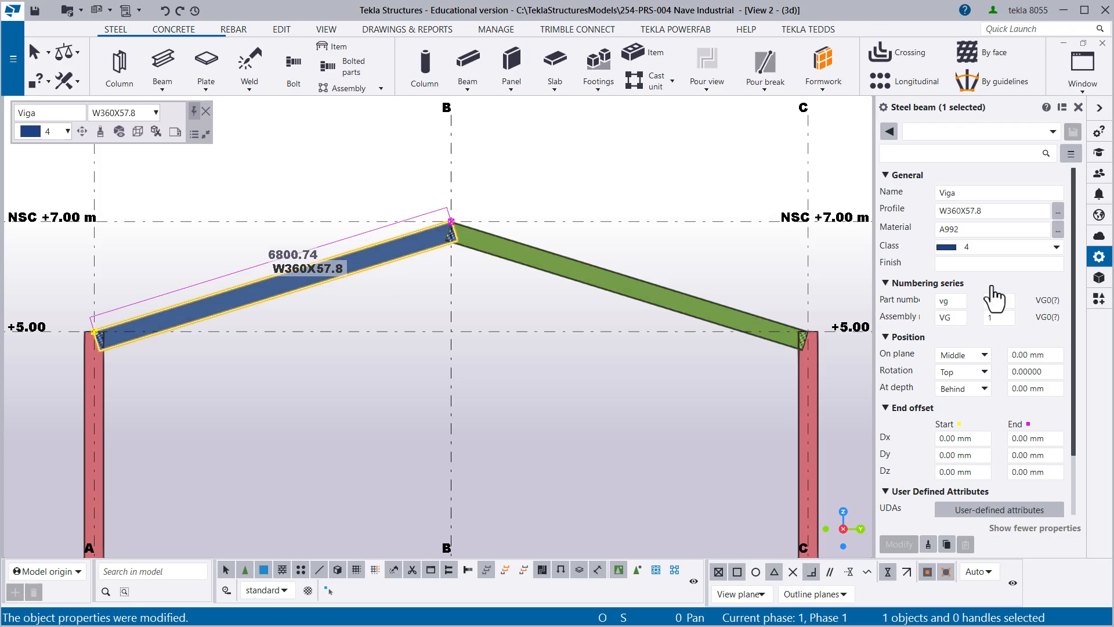
- Save the A–B beam's properties as a reusable property set named "+ Viga 01" and deselect the beam
scroll(986, 325, "down", 3)
scroll(982, 368, "up", 3)
scroll(265, 287, "up", 2)
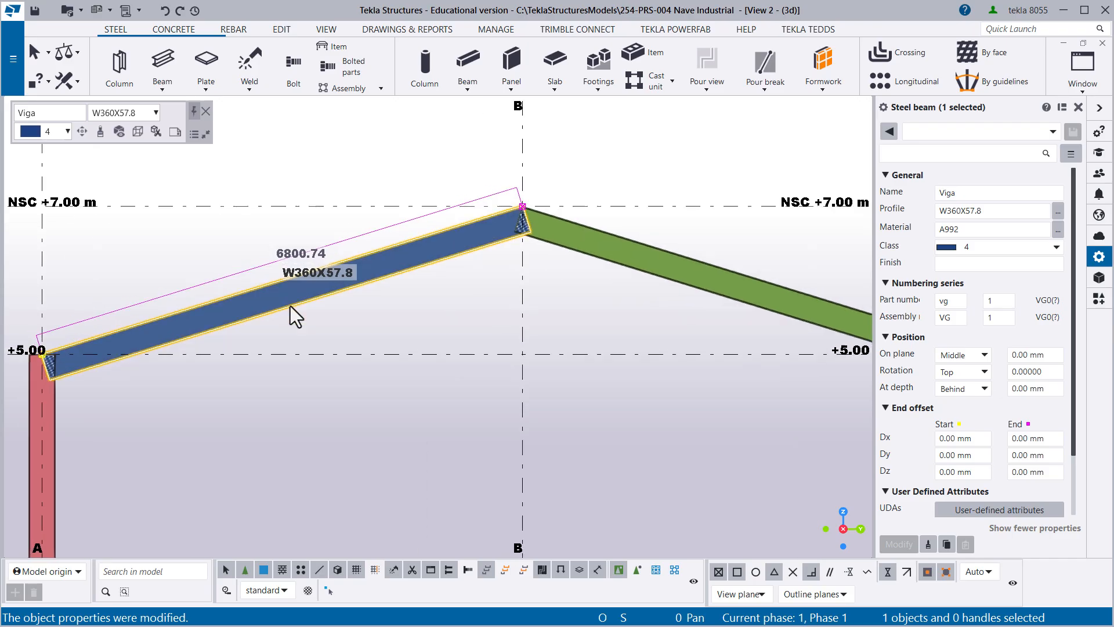
middle_click_drag(290, 305, 399, 358)
scroll(399, 358, "up", 1)
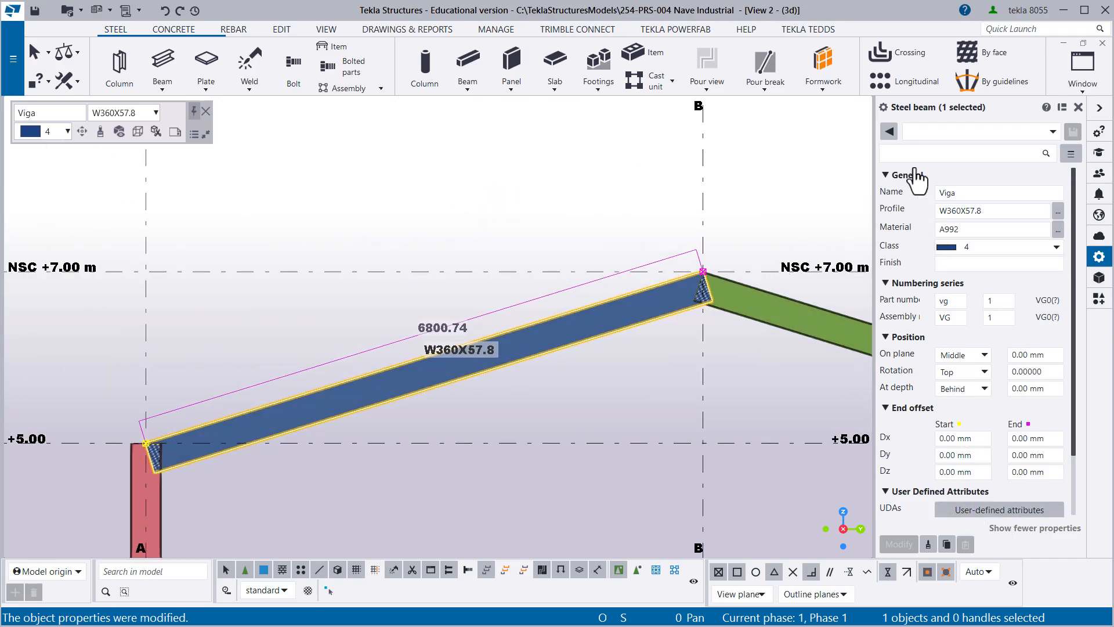
left_click(919, 133)
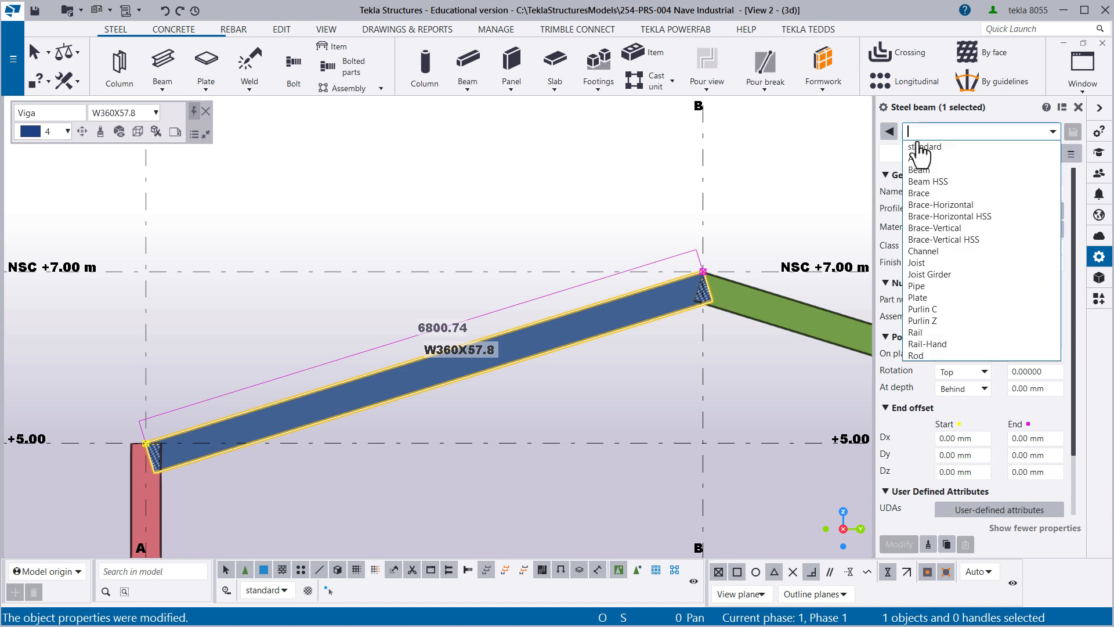
type("+ Viga 01")
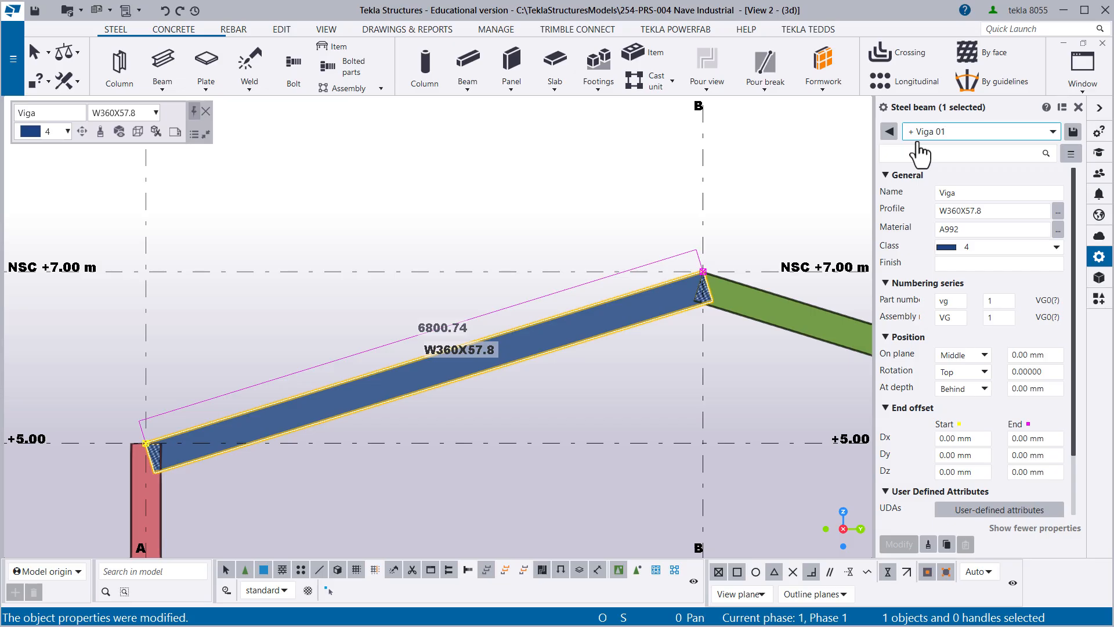
left_click(1072, 134)
left_click(521, 217)
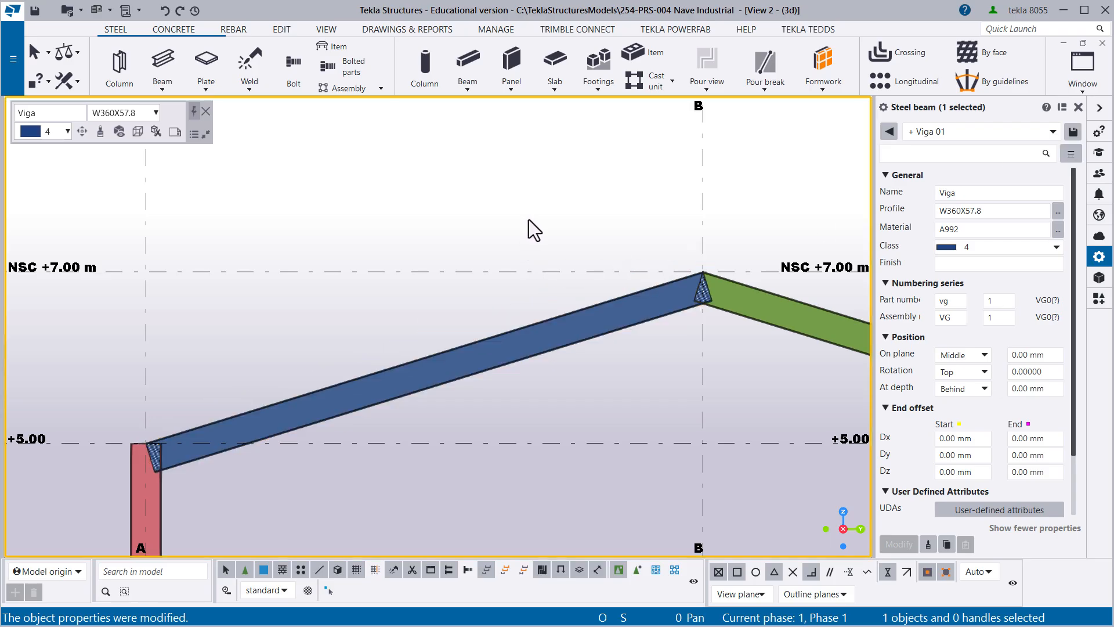
- Examine the properties of the sloped beam between grid lines B and C
middle_click_drag(665, 266, 405, 281)
scroll(393, 310, "up", 3)
left_click_drag(410, 373, 235, 342)
left_click(660, 405)
left_click_drag(684, 428, 637, 323)
left_click_drag(729, 419, 640, 316)
middle_click_drag(657, 369, 559, 303)
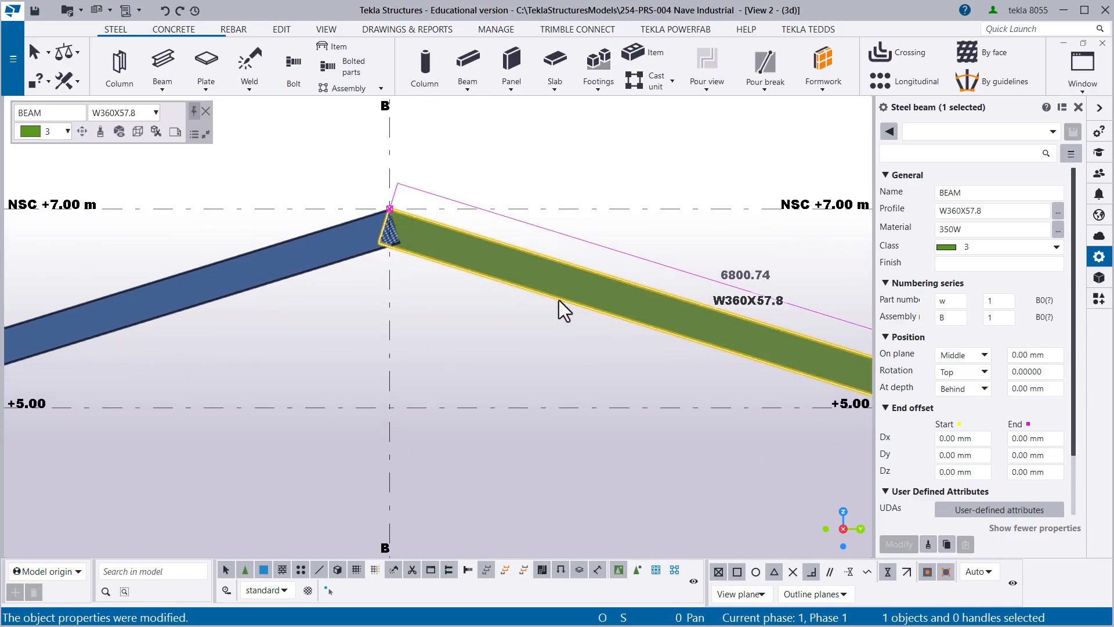
left_click(588, 246)
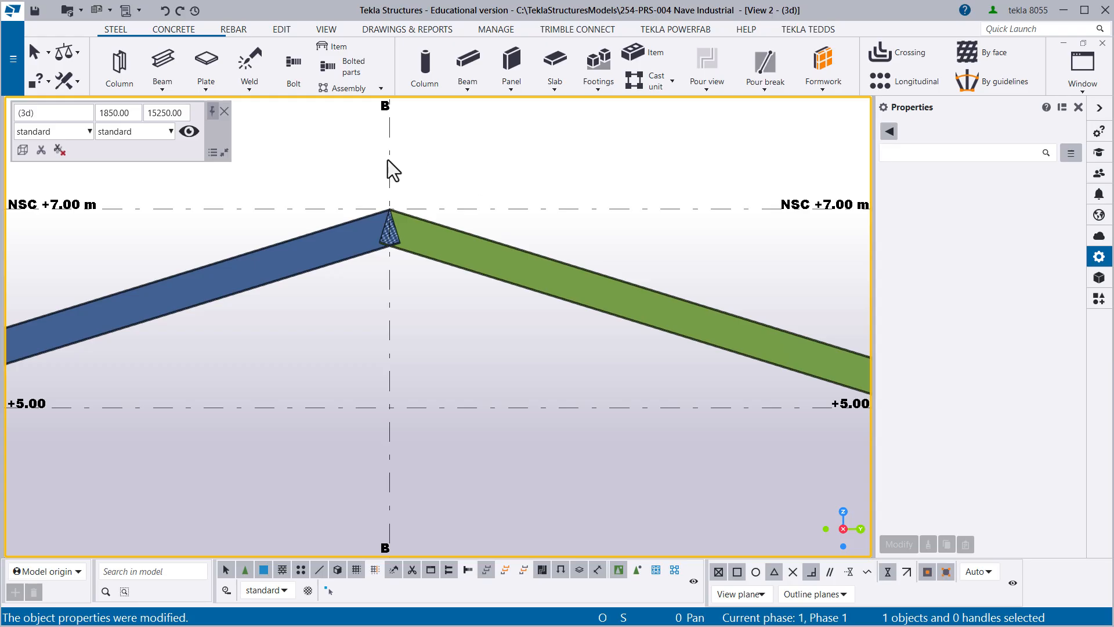
- Try the Copy properties command from the A–B beam to the B–C beam, and undo the change
left_click(312, 266)
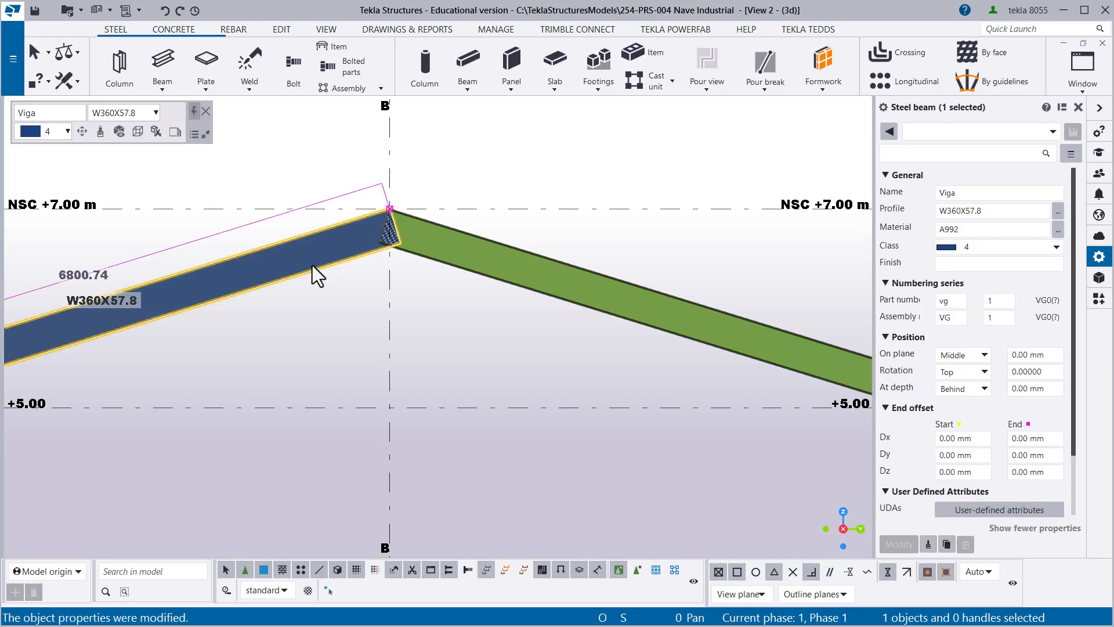
left_click(100, 134)
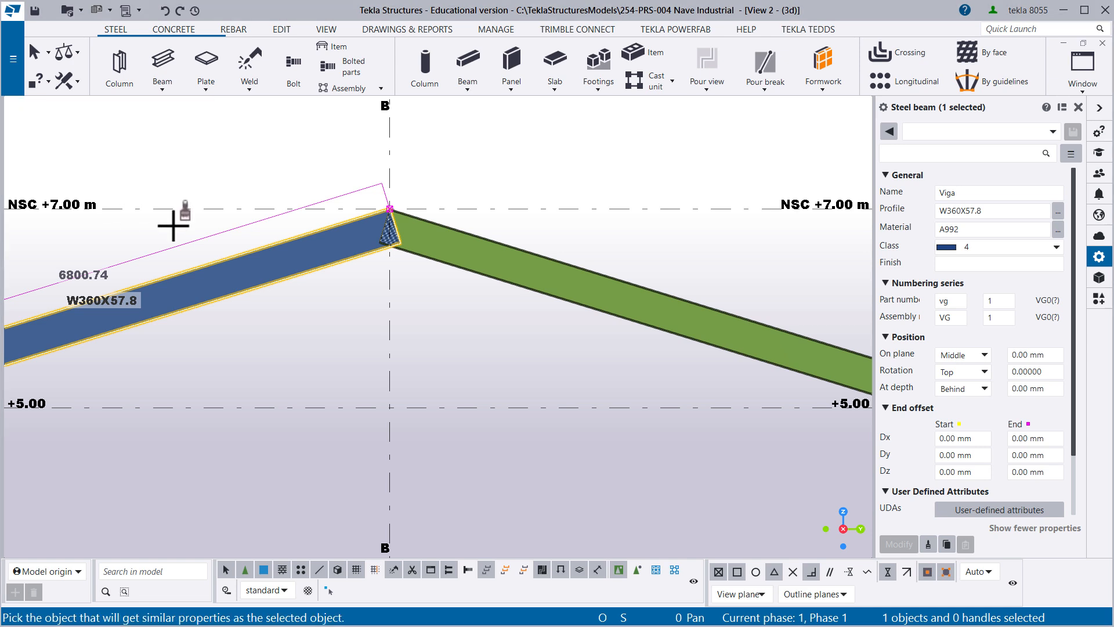
left_click(464, 278)
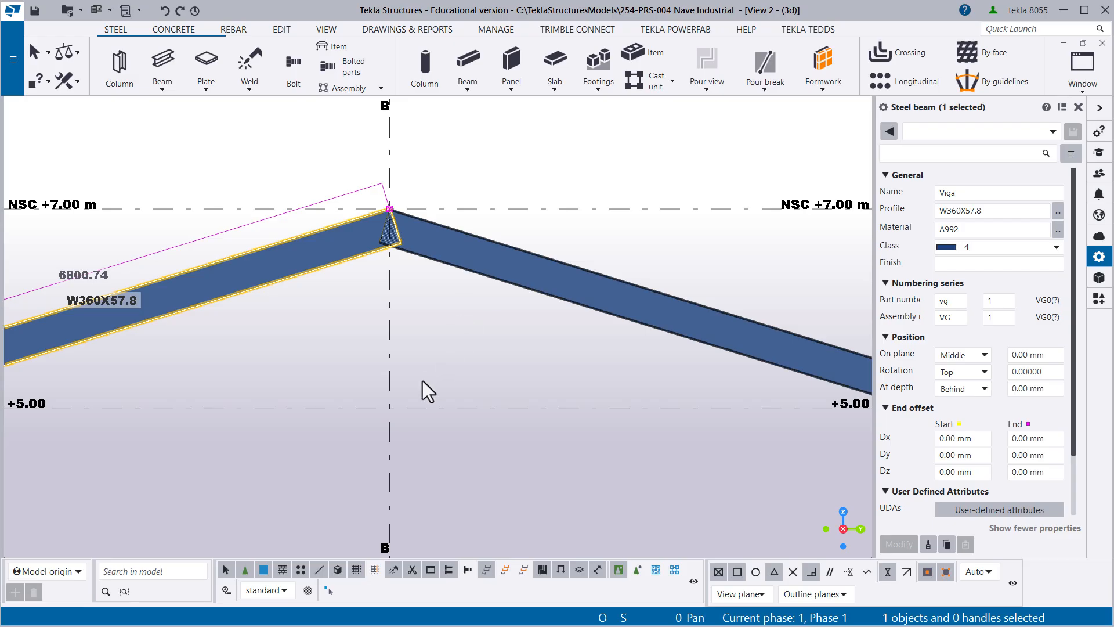
left_click(463, 348)
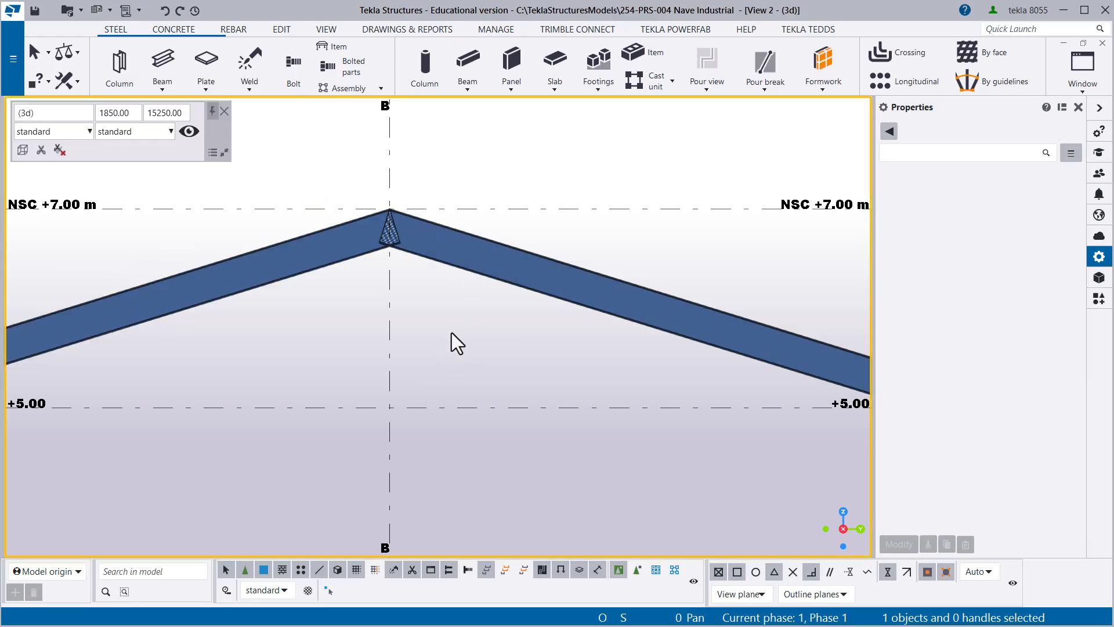
key("ctrl+z")
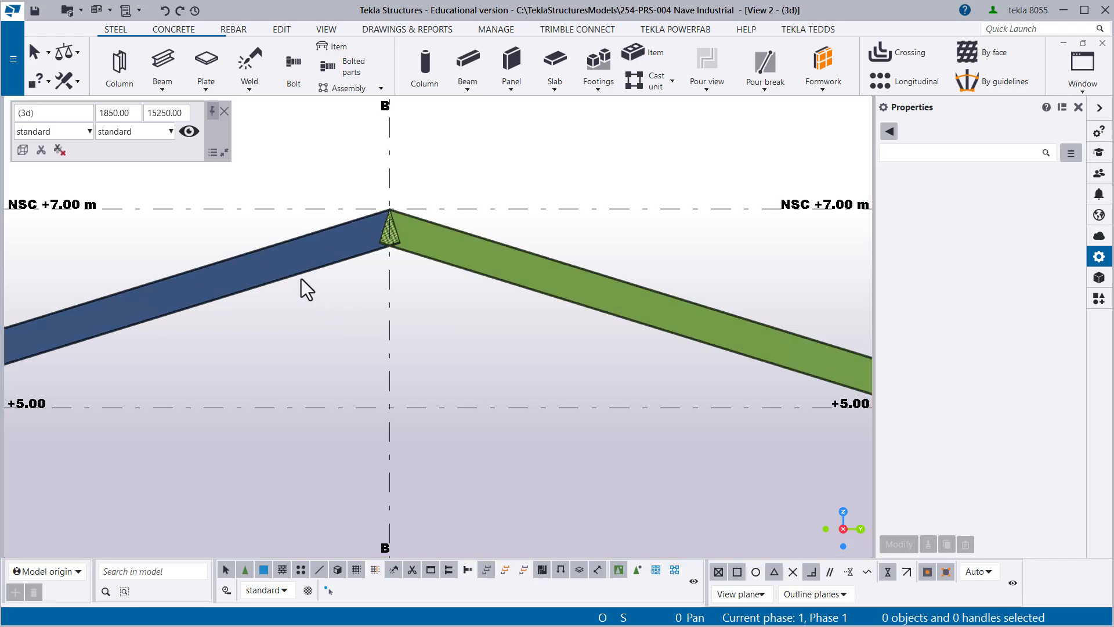
- Try Copy to other object from the A–B beam to the B–C beam, modifying its differing properties, and undo it
left_click(302, 279)
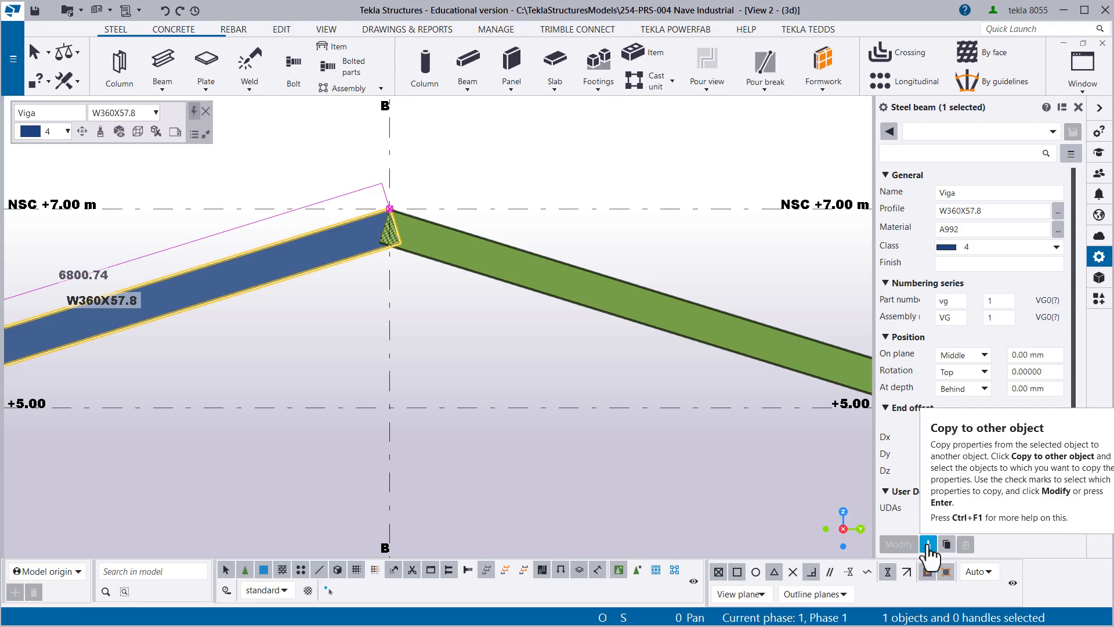
left_click(928, 546)
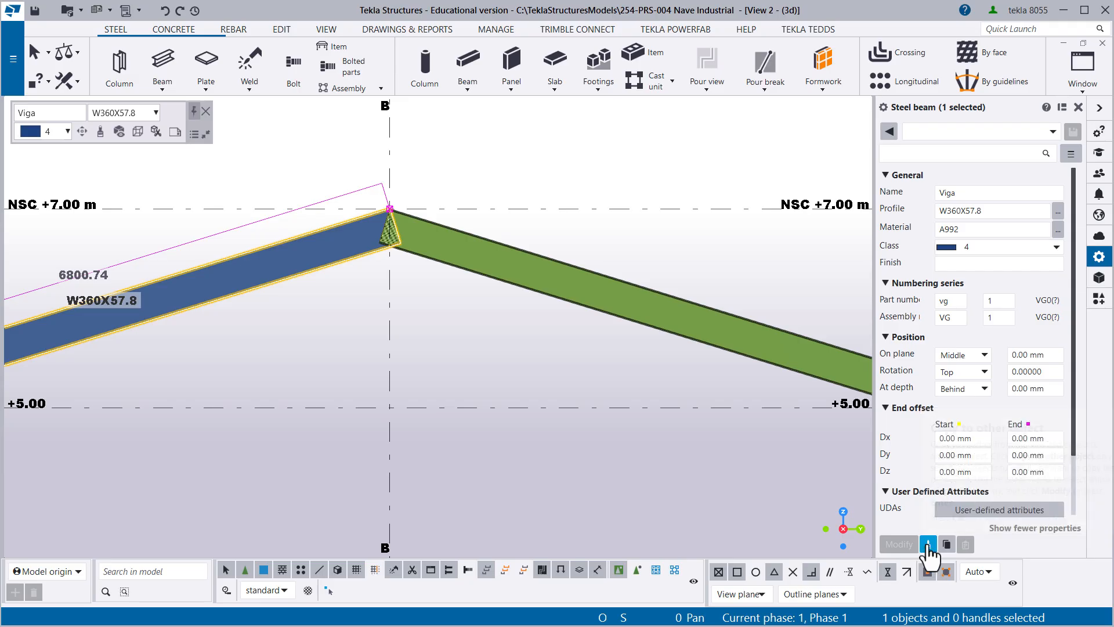
left_click(480, 276)
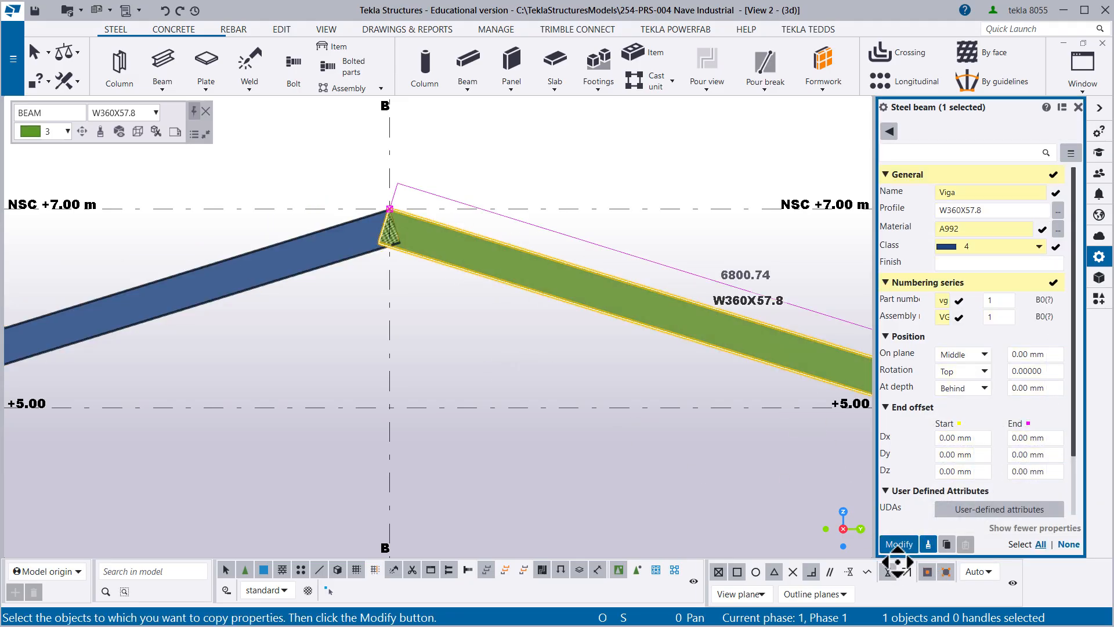
left_click(899, 544)
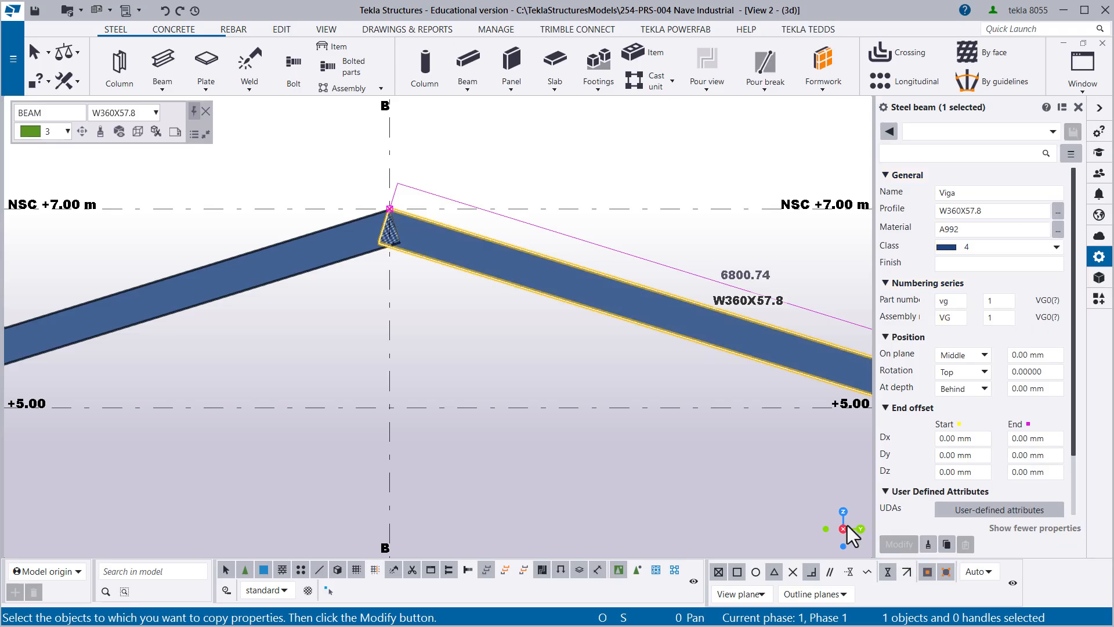
left_click(489, 371)
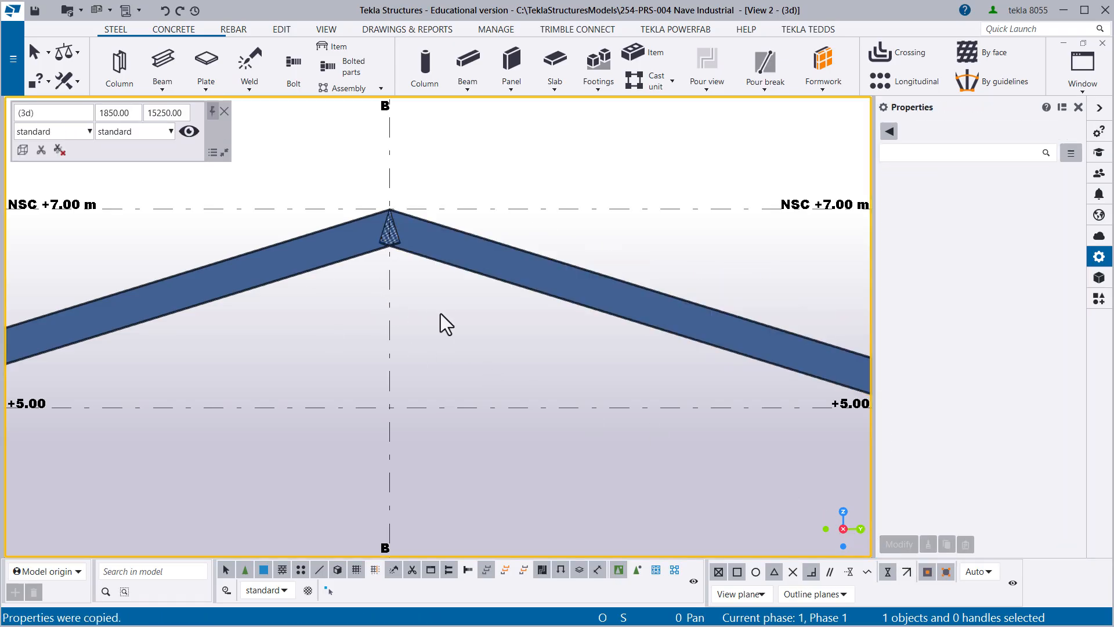
key("ctrl+z")
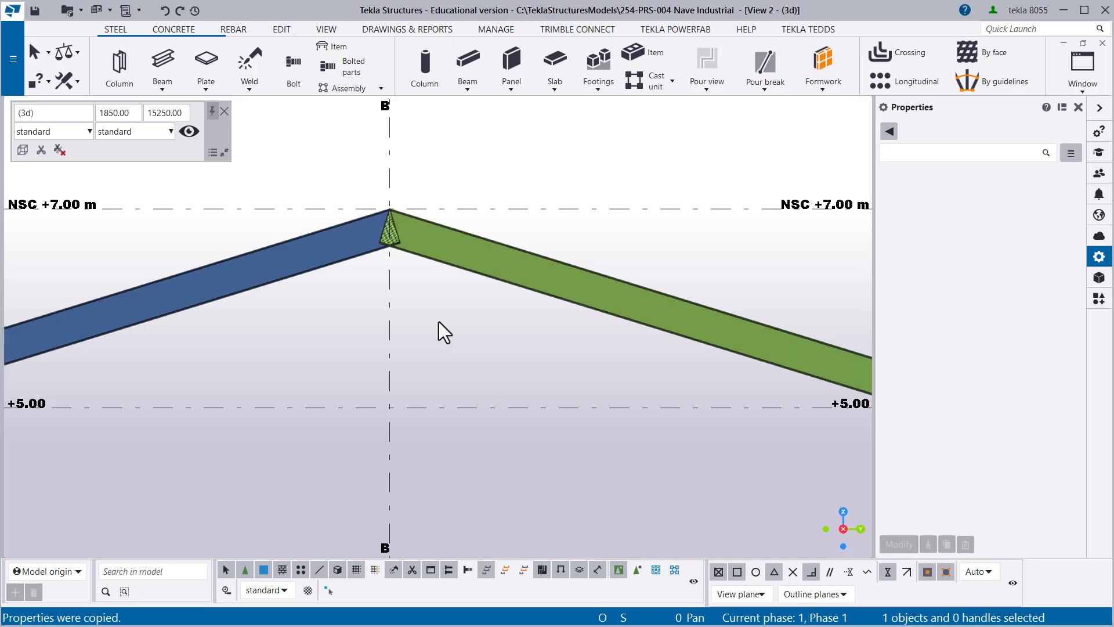
- Apply the saved property set "+ Viga 01" to the sloped beam between grid lines B and C, and save the model
middle_click_drag(438, 322, 327, 338)
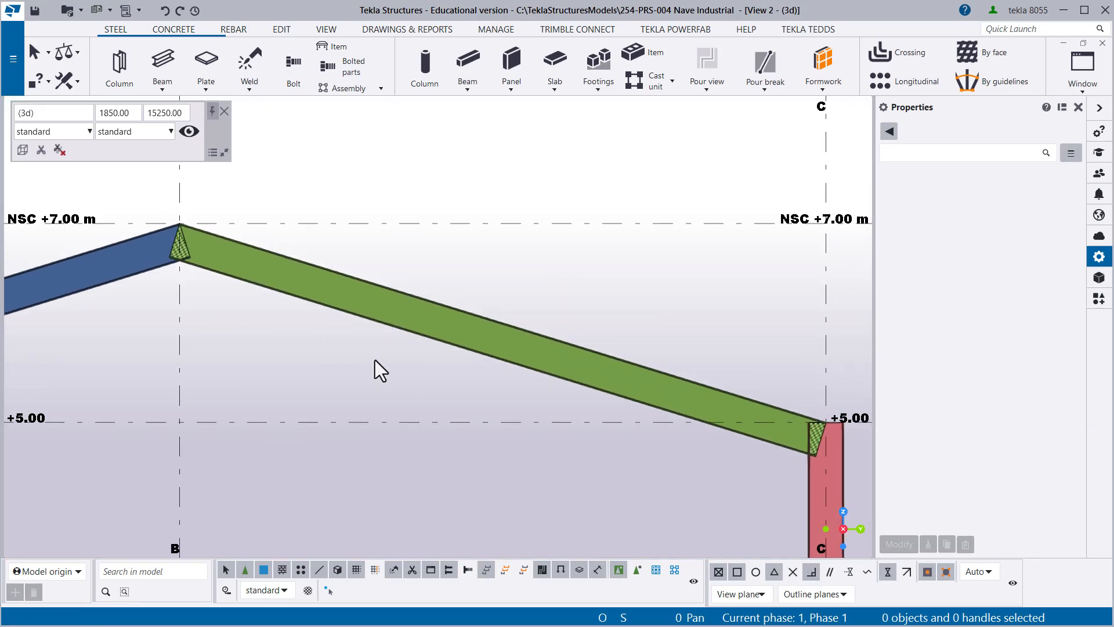
left_click_drag(364, 364, 311, 305)
left_click(986, 132)
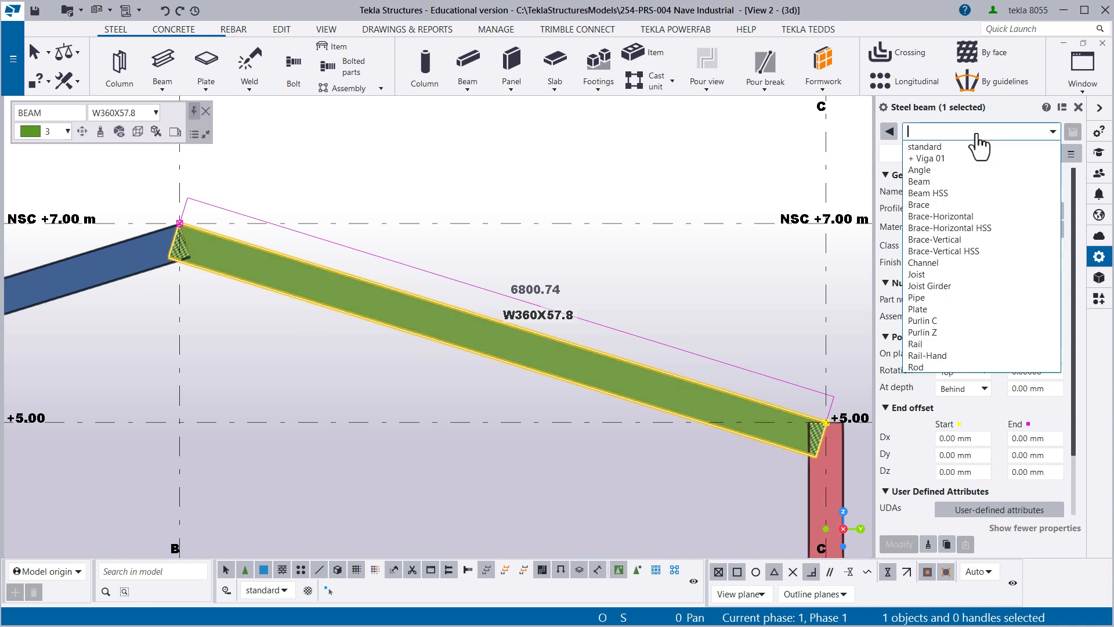
left_click(941, 158)
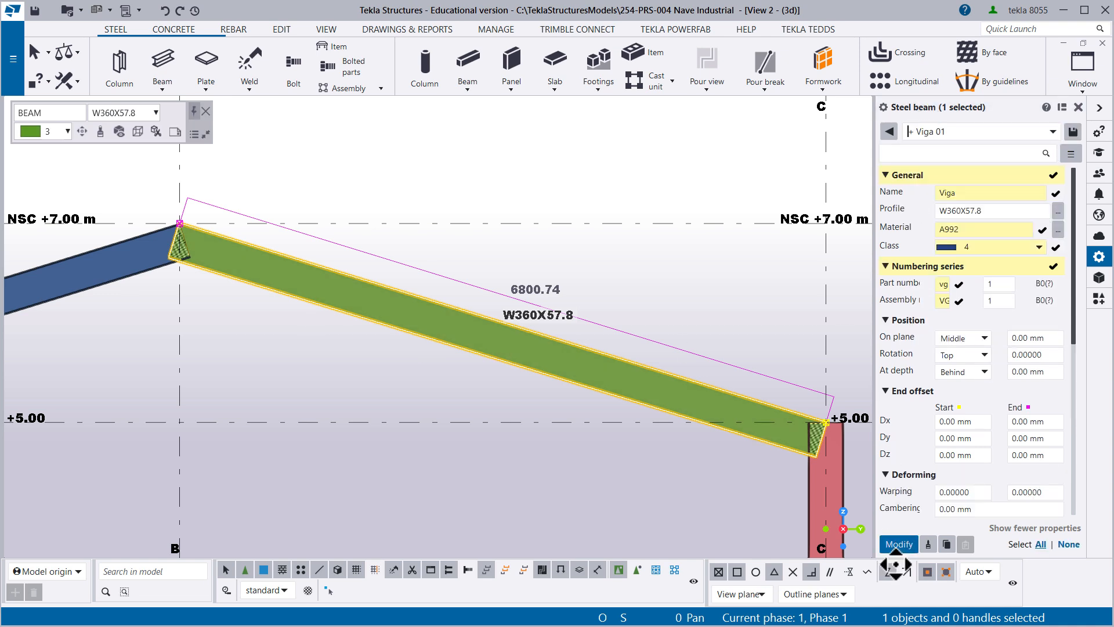
left_click(900, 544)
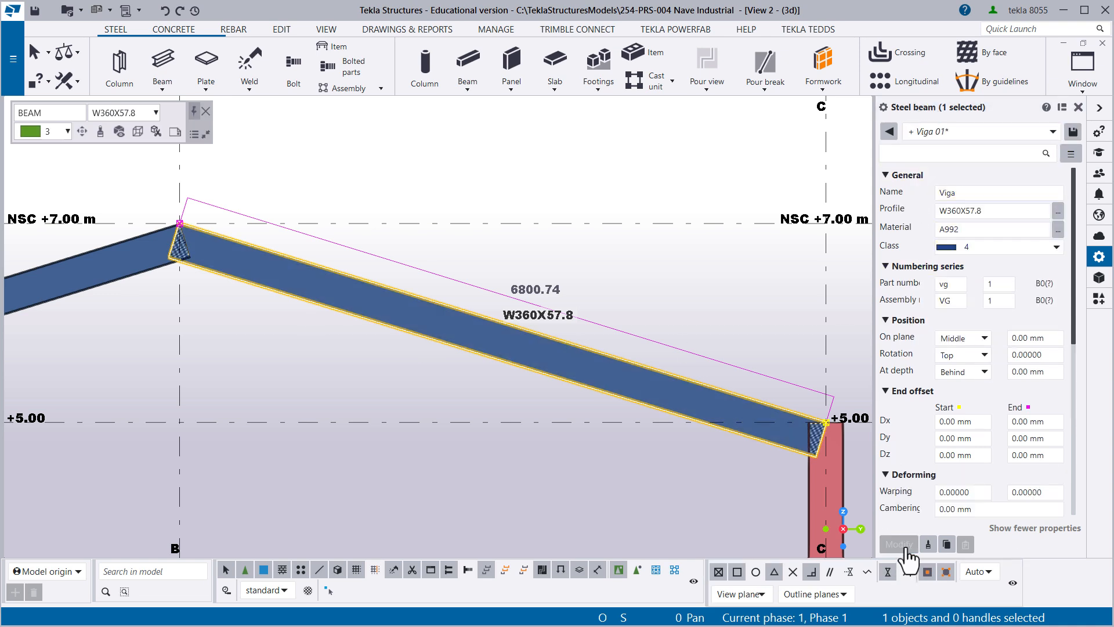
left_click(749, 528)
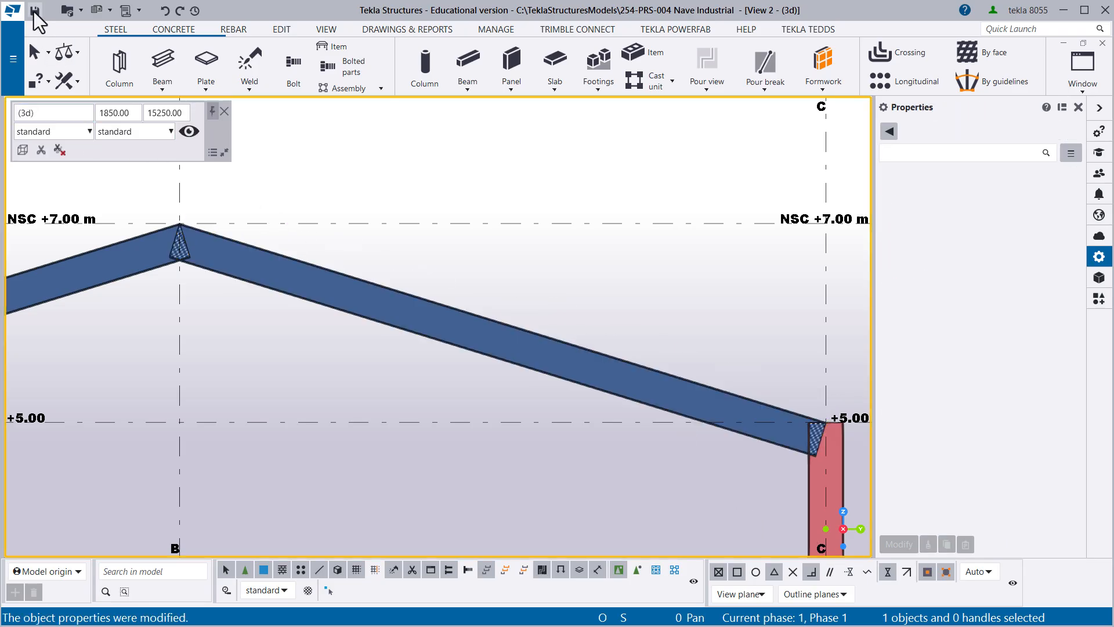
left_click(34, 11)
- Switch to the View 1 3D view and select both columns and both sloped beams of the frame on grid line 5
scroll(465, 256, "down", 5)
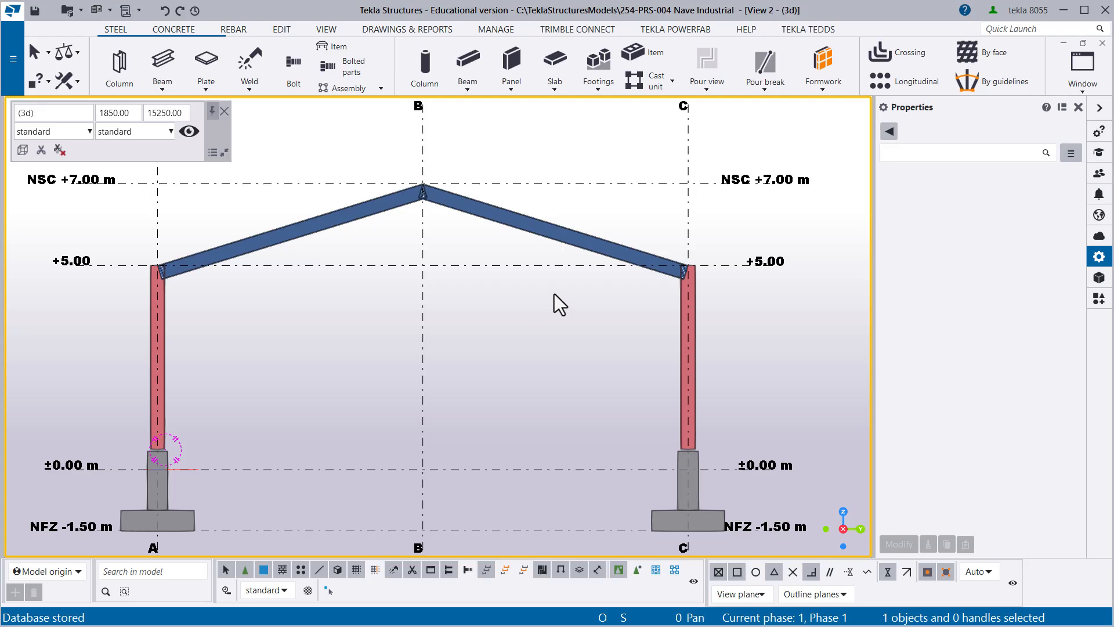
key("ctrl+Tab")
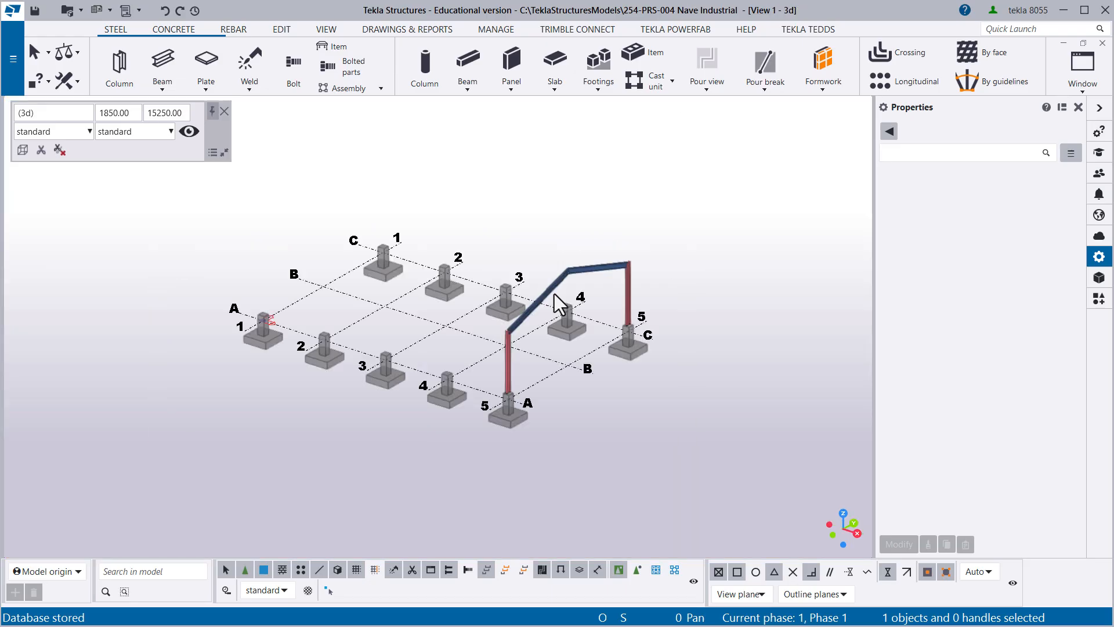
scroll(503, 348, "up", 2)
middle_click_drag(441, 294, 424, 336)
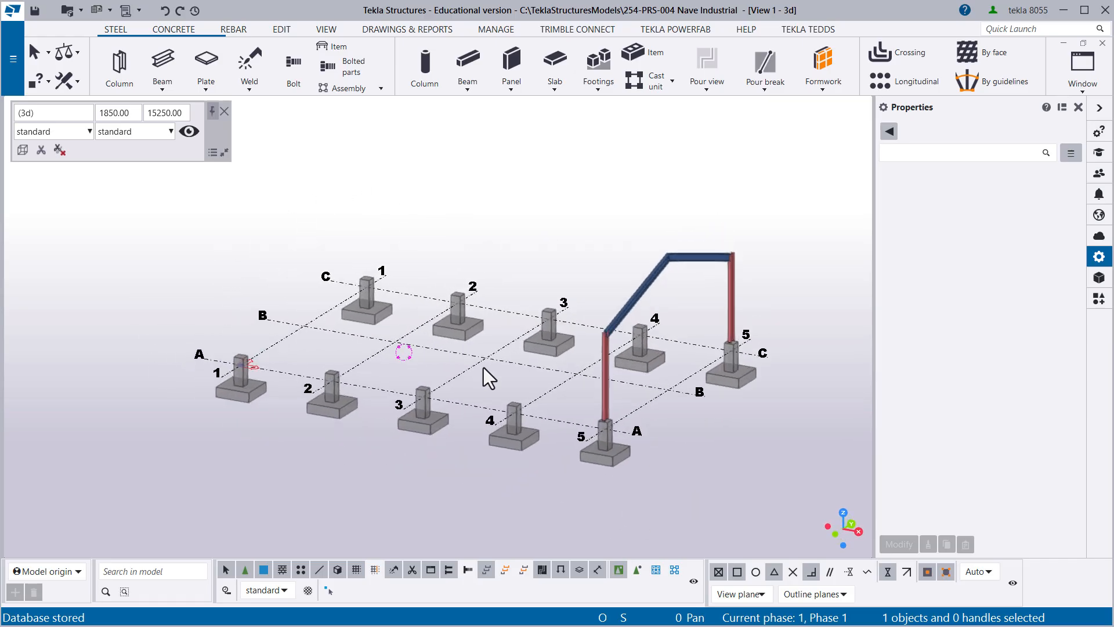
scroll(483, 368, "up", 2)
left_click(497, 384)
middle_click_drag(499, 384, 488, 406, "ctrl")
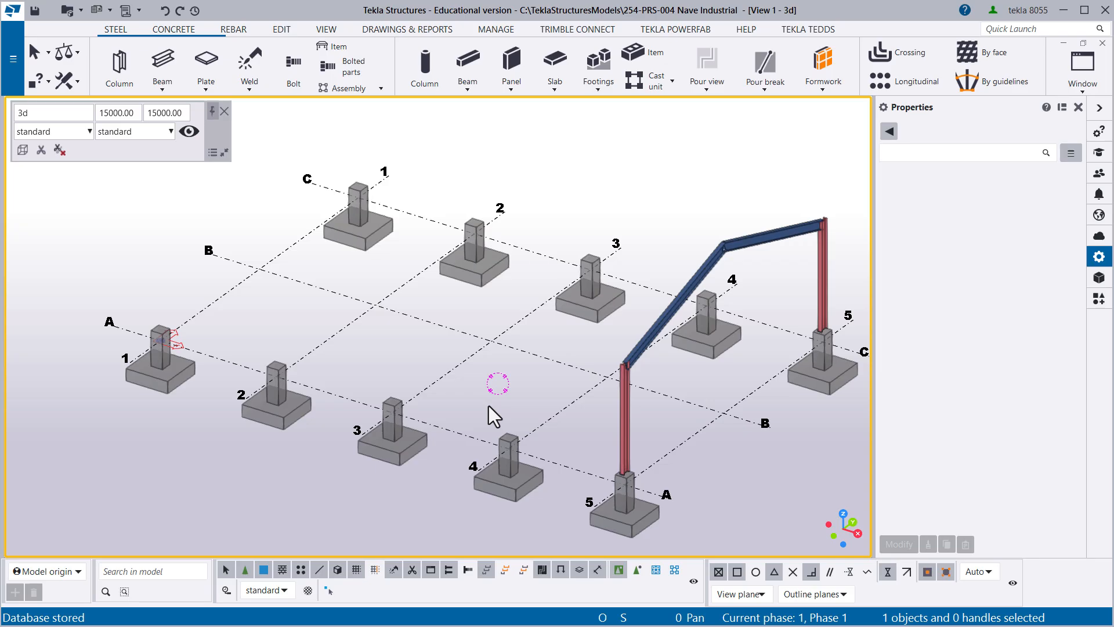
middle_click_drag(555, 410, 602, 411, "ctrl")
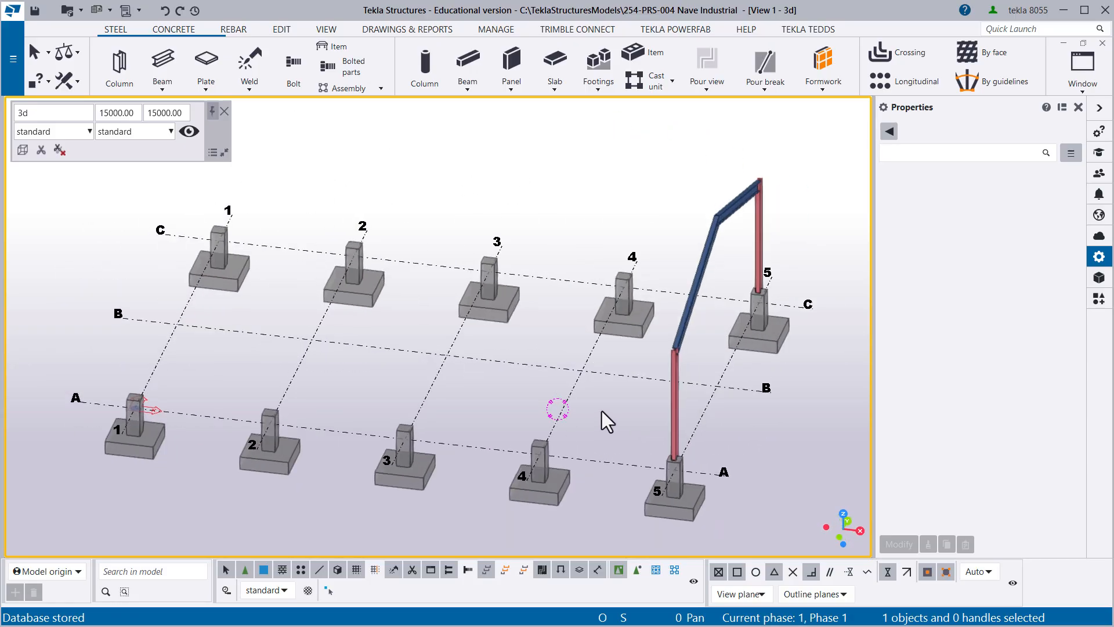
left_click(674, 374)
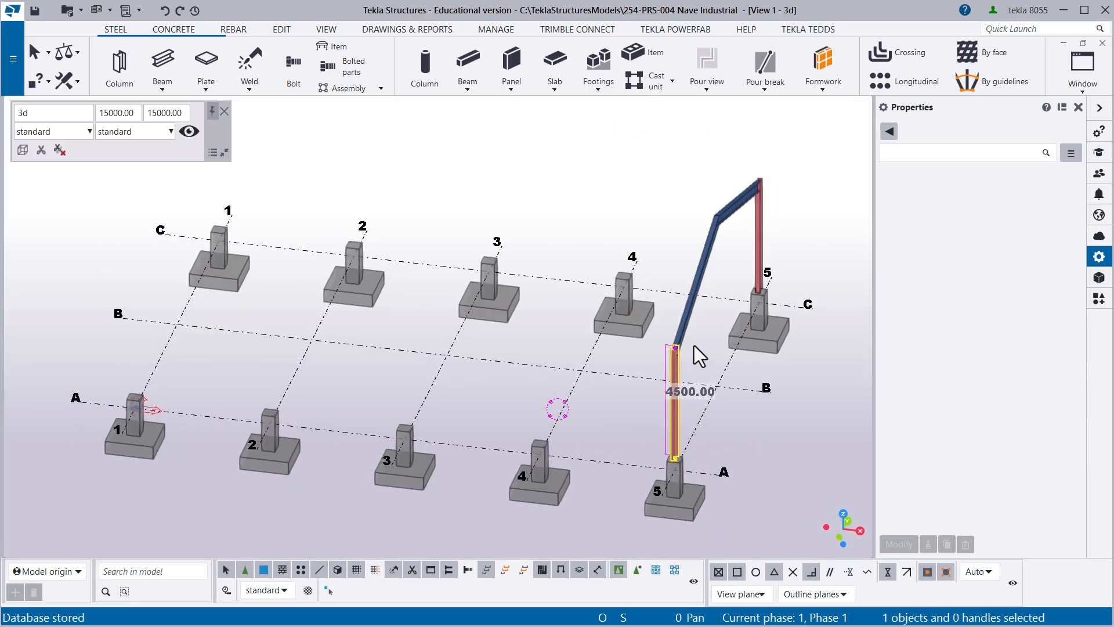
left_click(686, 315, "ctrl")
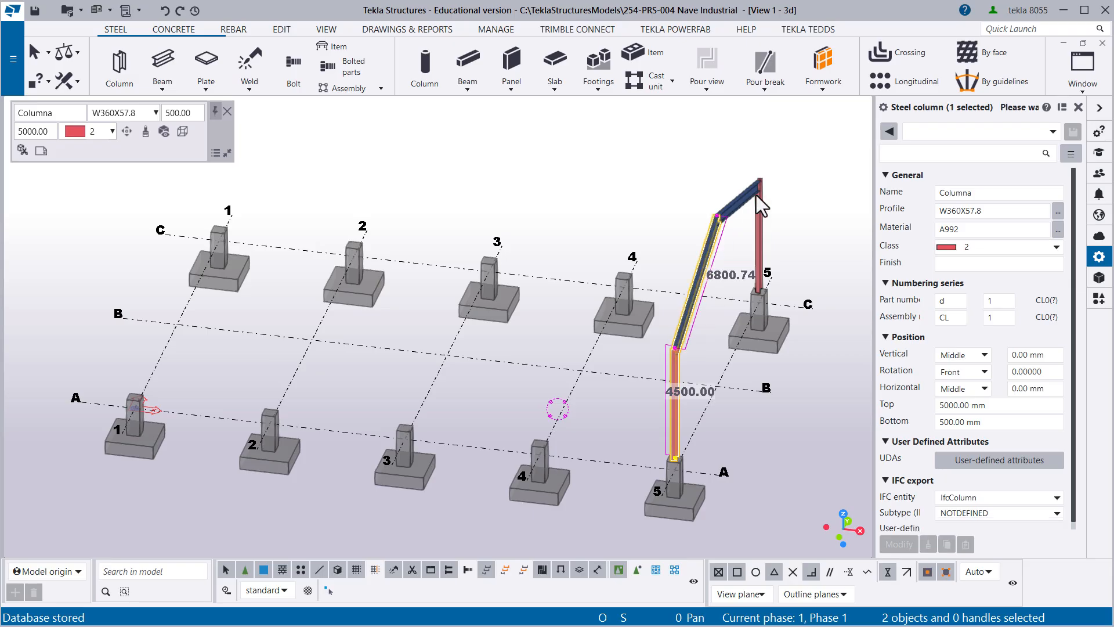
left_click(757, 228, "ctrl")
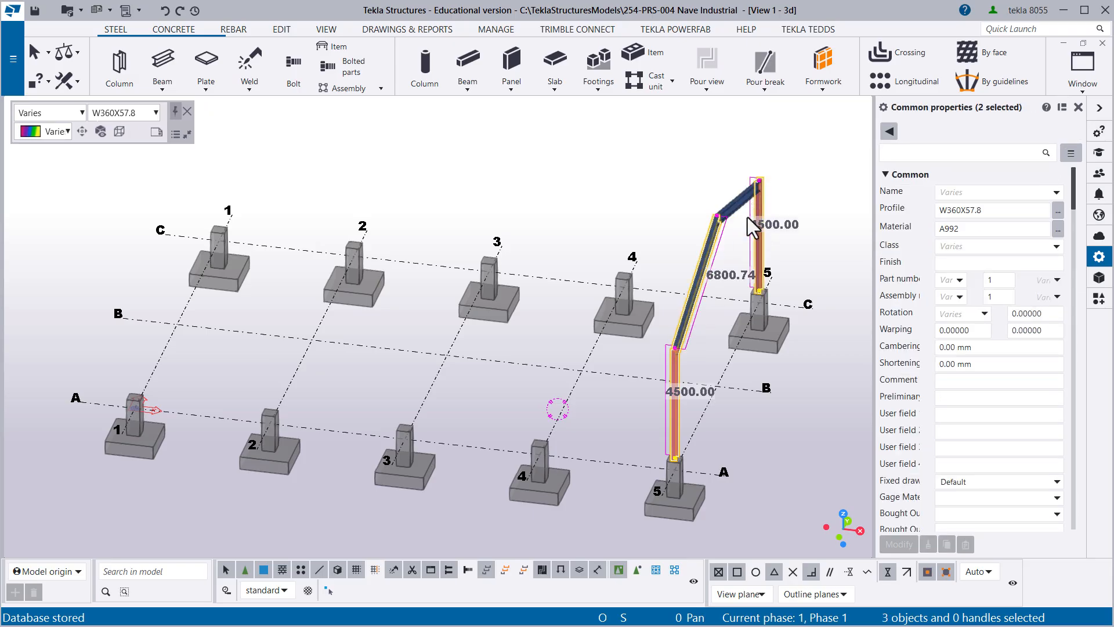
left_click(736, 204, "ctrl")
middle_click_drag(704, 353, 533, 322)
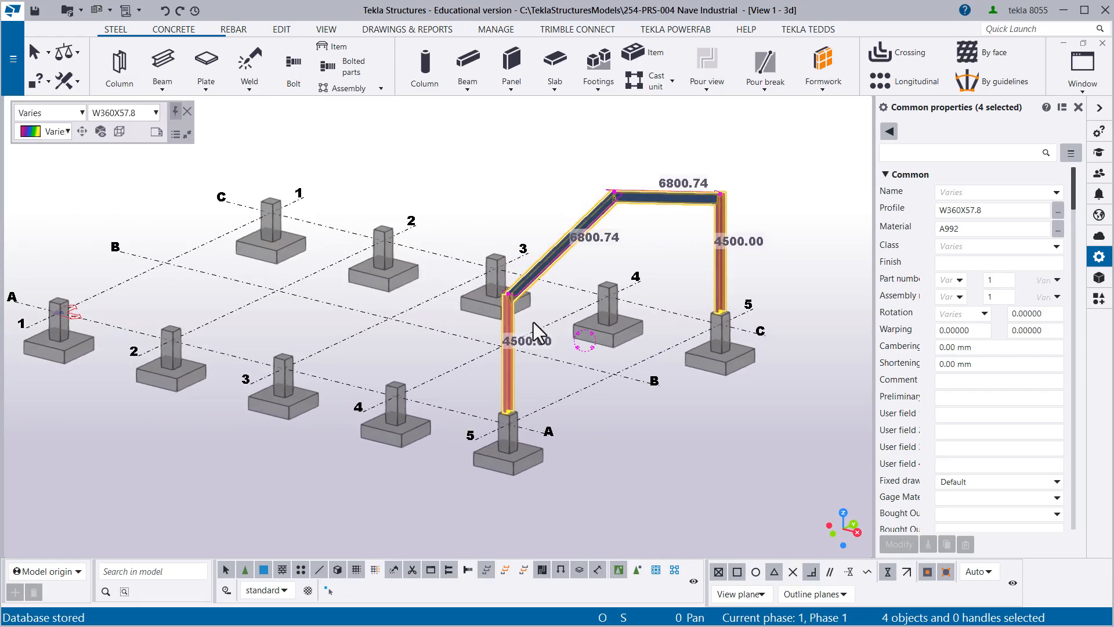
scroll(519, 350, "up", 1)
middle_click_drag(621, 266, 557, 304)
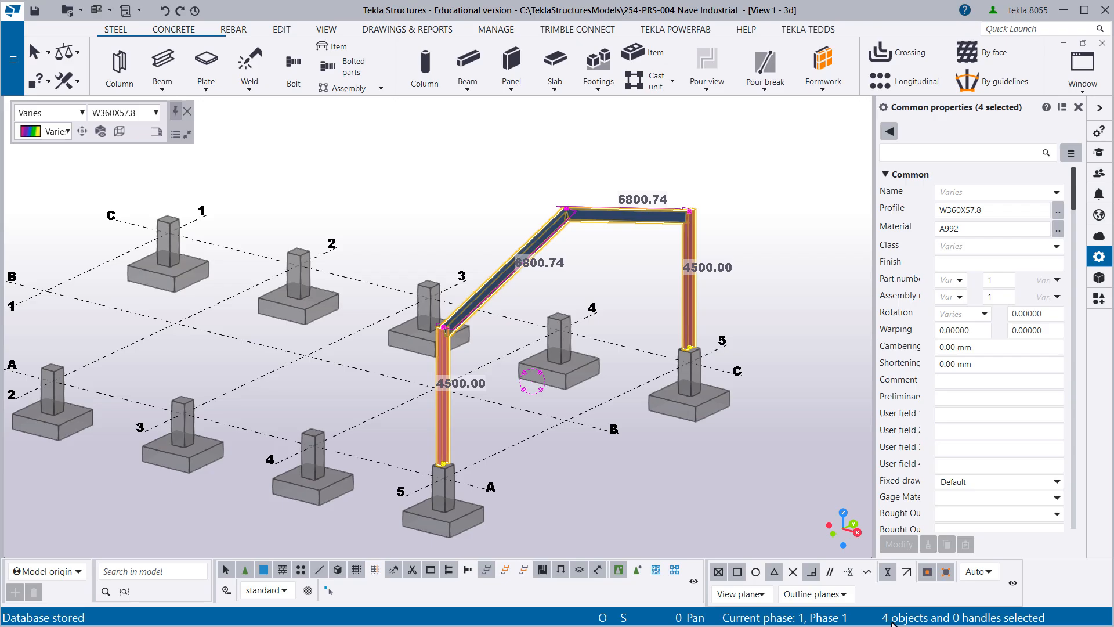
middle_click_drag(504, 413, 556, 407)
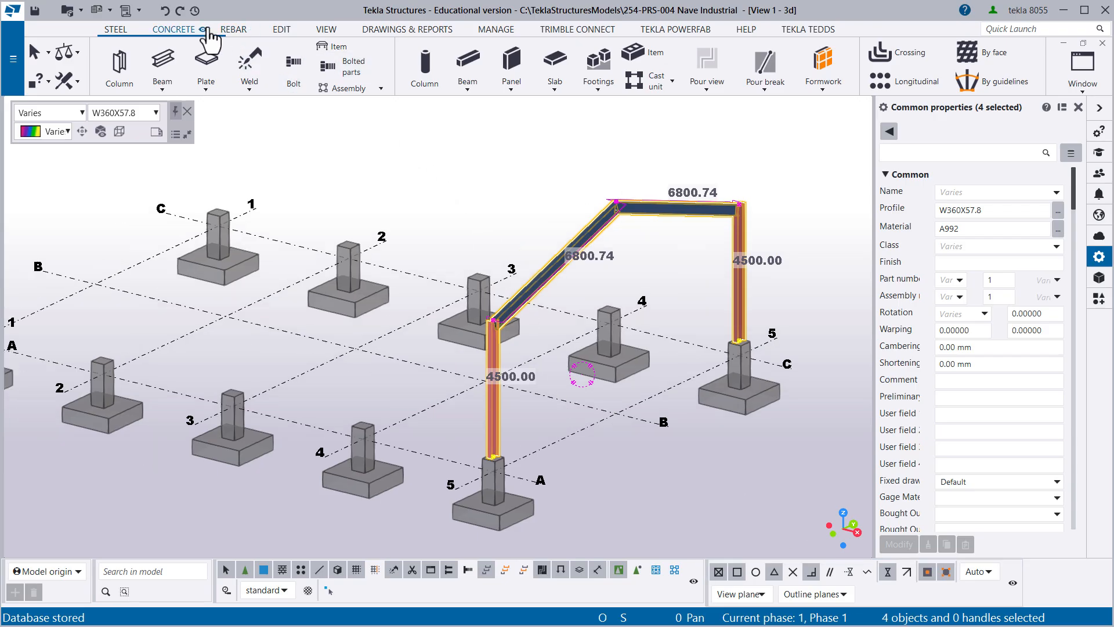
left_click(282, 30)
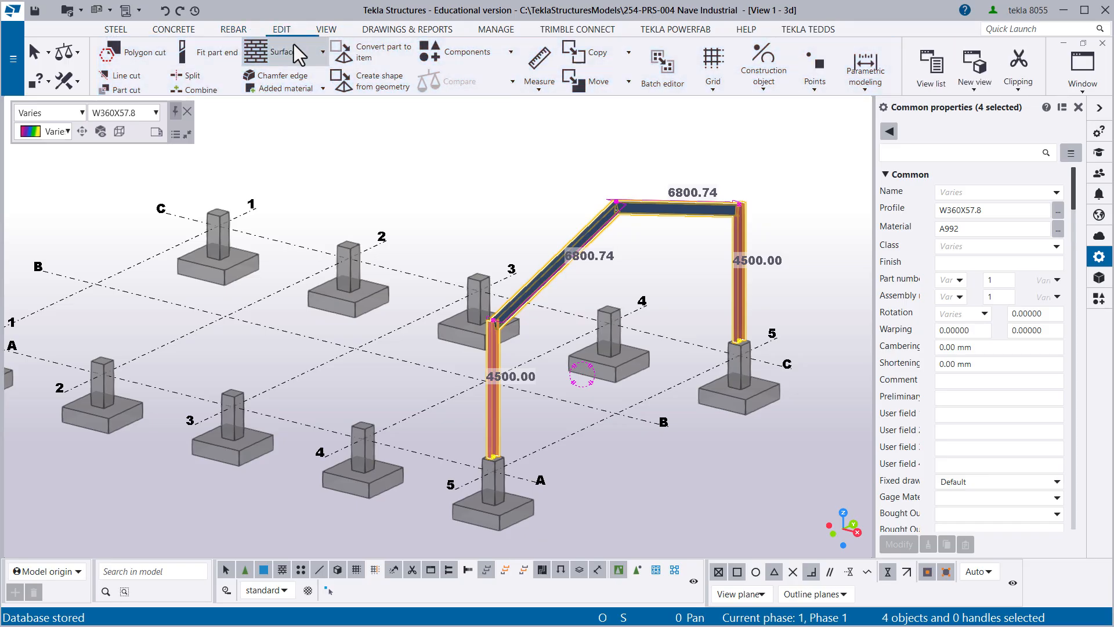
left_click(628, 52)
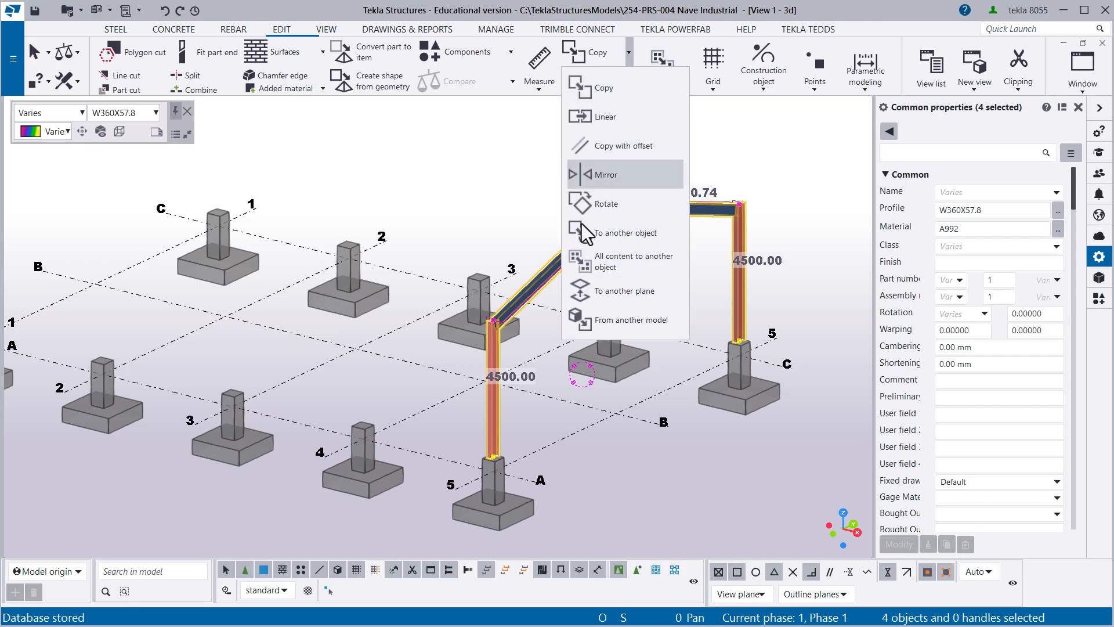
left_click(559, 15)
- Copy the selected frame to another object, with the footing at A-5 as source and the footing at A-4 as destination
middle_click_drag(543, 163, 467, 151)
right_click(466, 150)
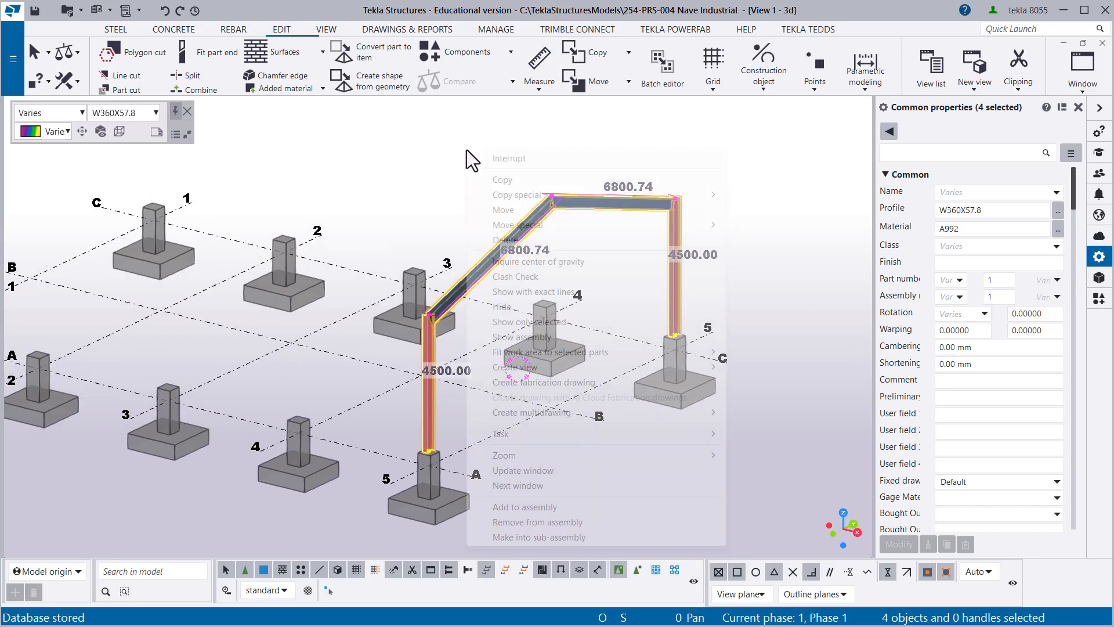
mouse_move(519, 194)
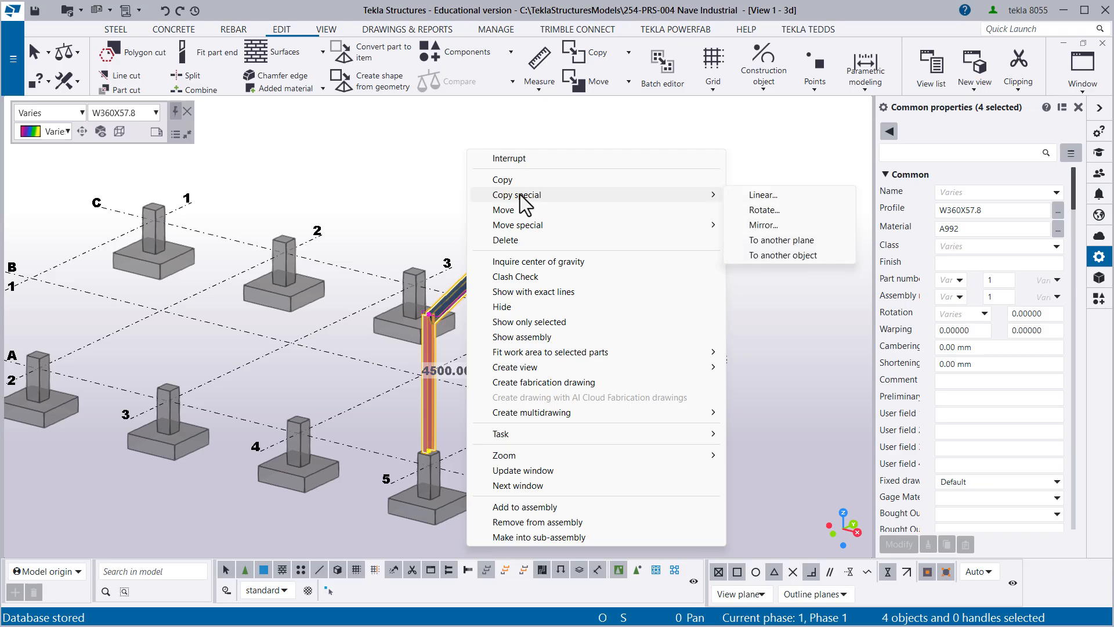
left_click(781, 256)
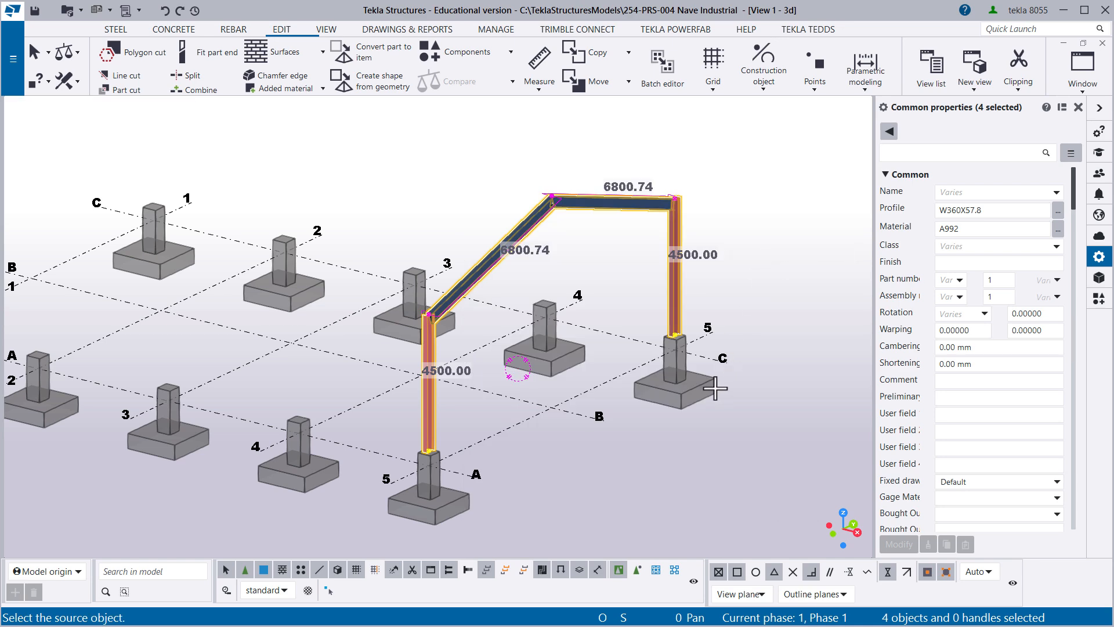
left_click(434, 521)
left_click(298, 490)
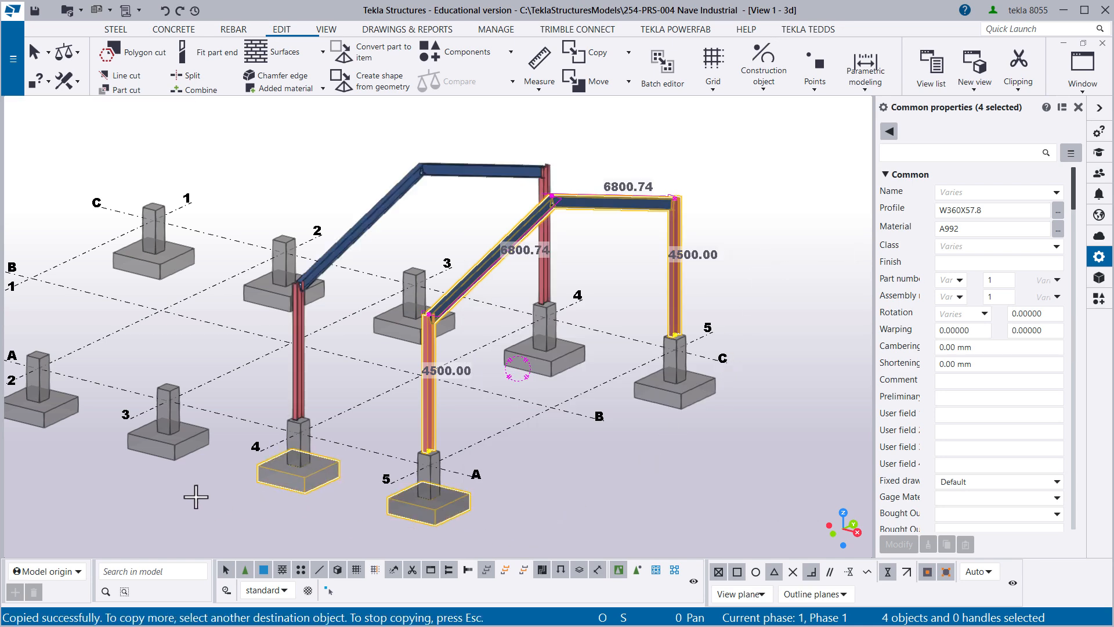
- Copy the frame to the footings at A-3, A-2 and A-1 as further destinations, and end the copy command
middle_click_drag(196, 497, 405, 495)
left_click(154, 456)
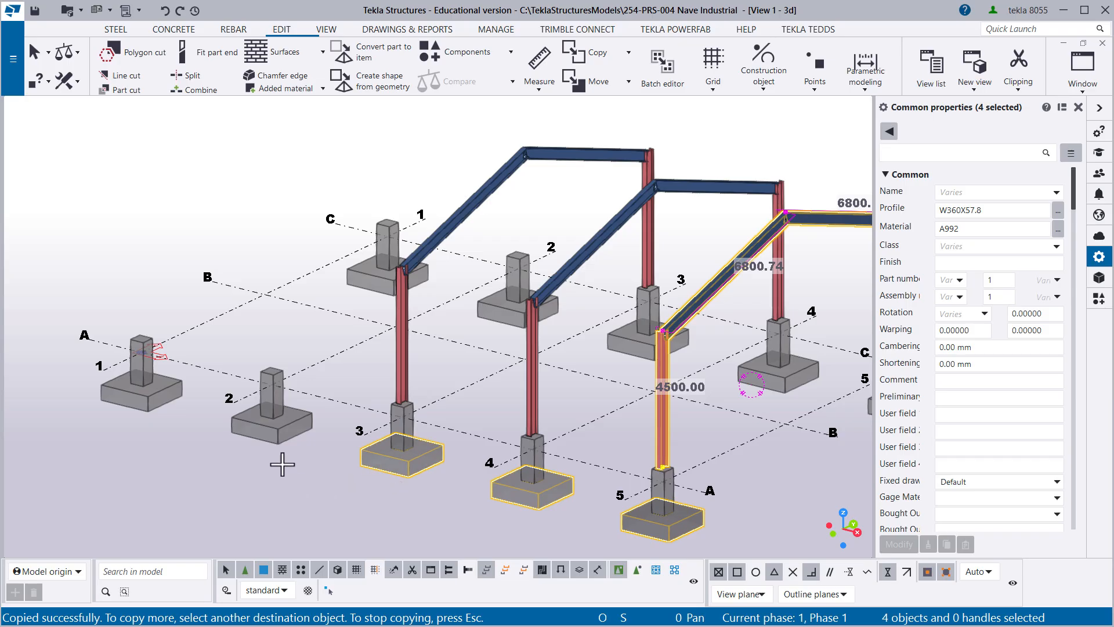
left_click(282, 438)
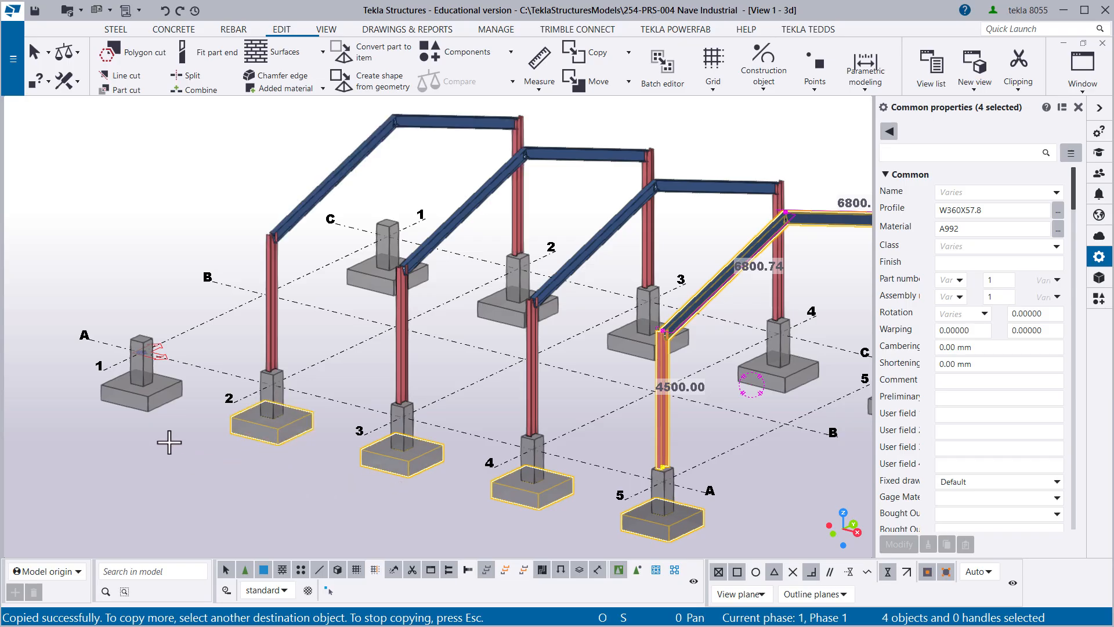
left_click(148, 398)
right_click(184, 279)
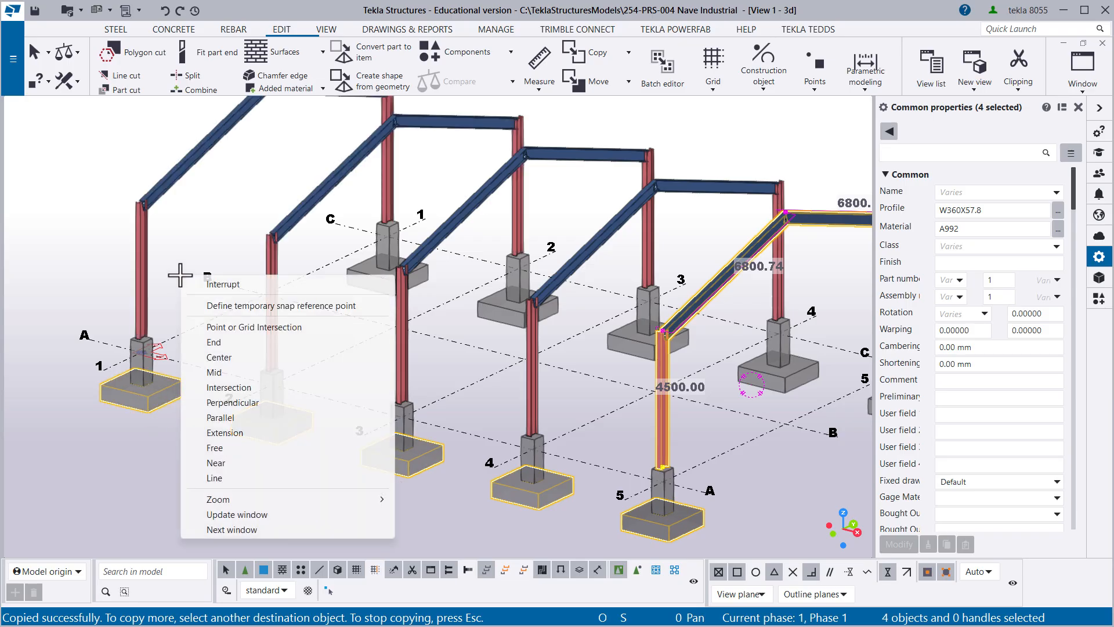
left_click(208, 283)
left_click(211, 274)
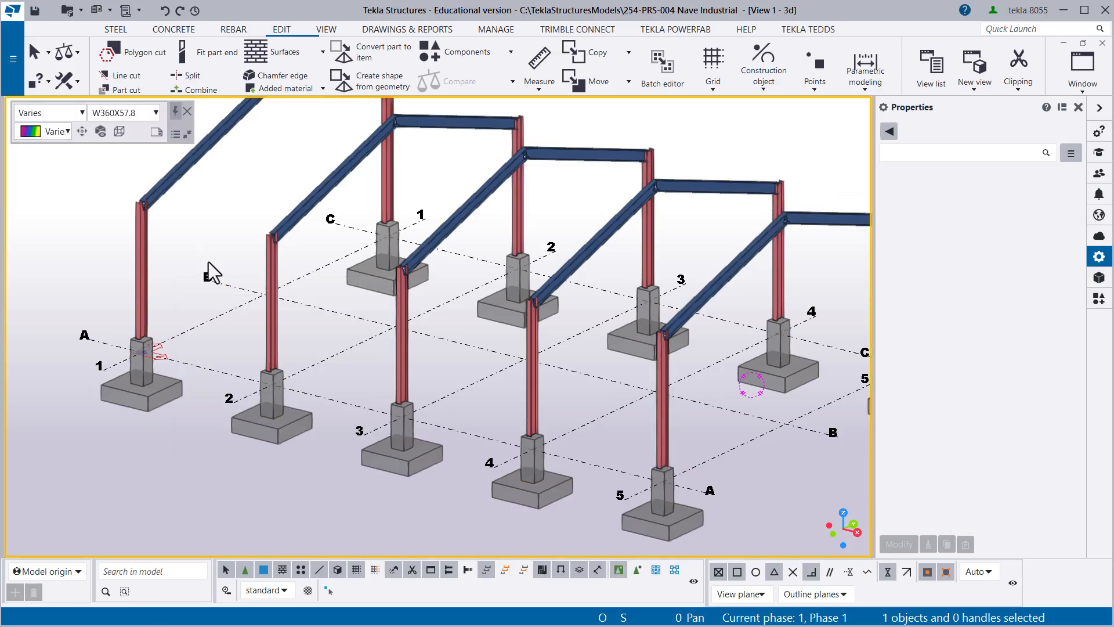
- Review the five frames in the 3D view from the opposite side and save the model
scroll(292, 294, "down", 2)
middle_click_drag(398, 306, 378, 326)
scroll(378, 326, "down", 2)
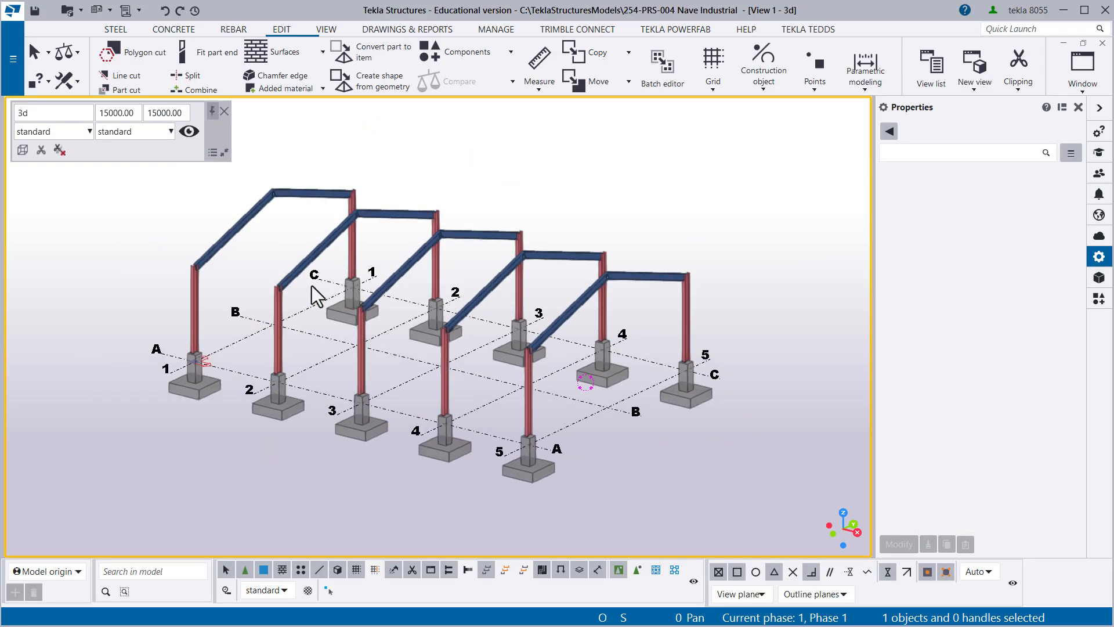
mouse_move(304, 284)
middle_mouse_down("ctrl")
mouse_move(329, 309)
mouse_move(445, 319)
mouse_move(493, 290)
mouse_move(454, 260)
mouse_move(378, 262)
mouse_move(341, 285)
mouse_move(407, 312)
mouse_move(651, 291)
mouse_move(484, 369)
middle_mouse_up("ctrl")
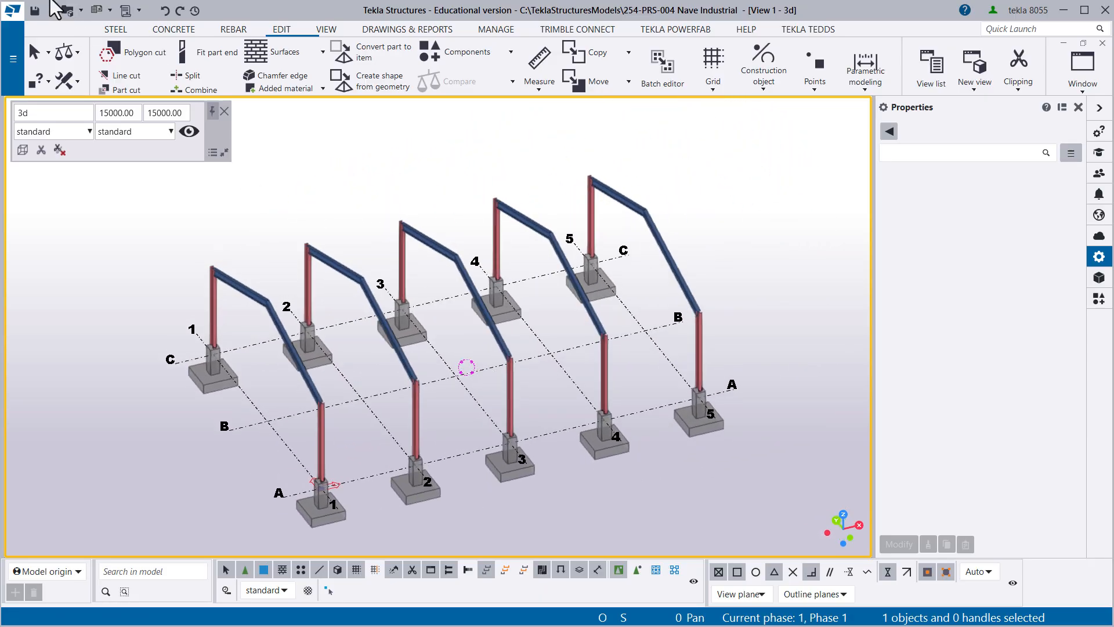
left_click(36, 12)
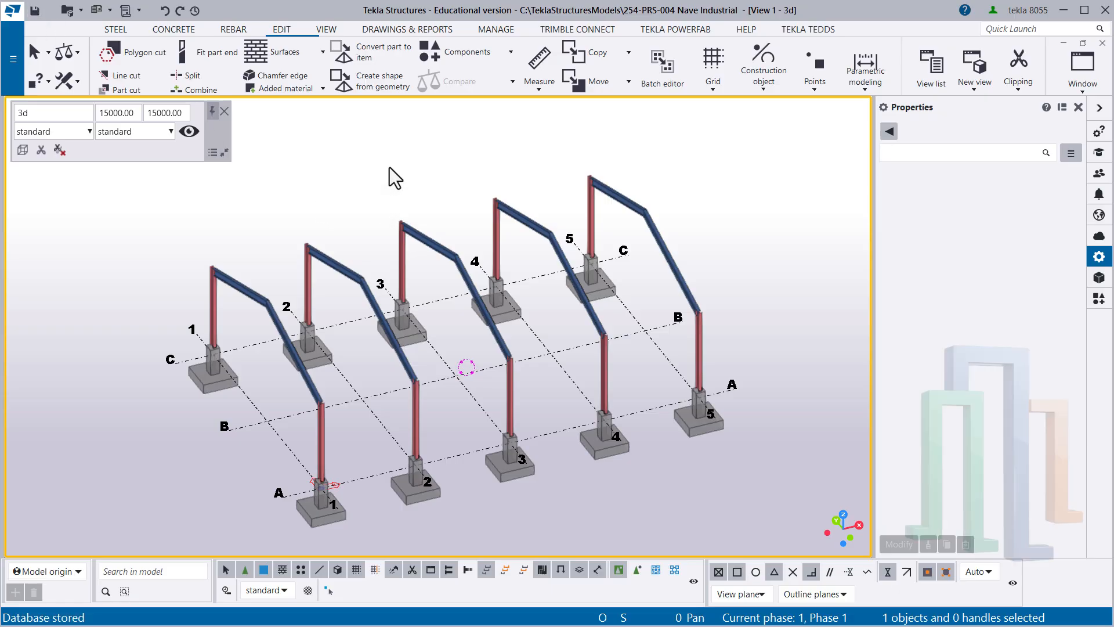
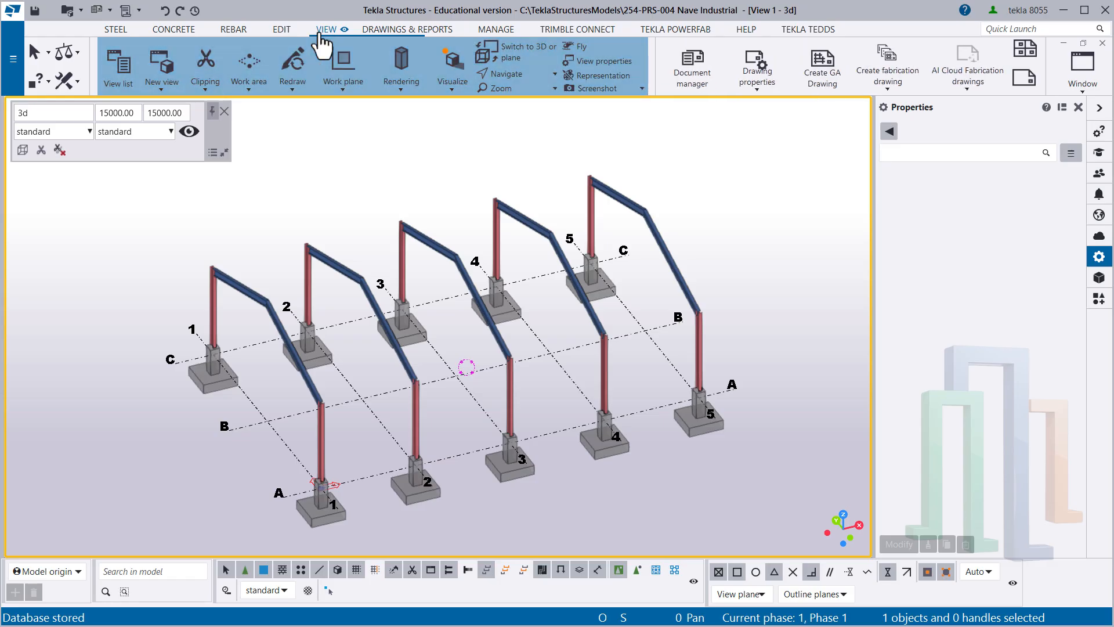
- Create a view using two points along grid line A, from the midpoint between grids 1 and 2 to the midpoint between 4 and 5
left_click(162, 76)
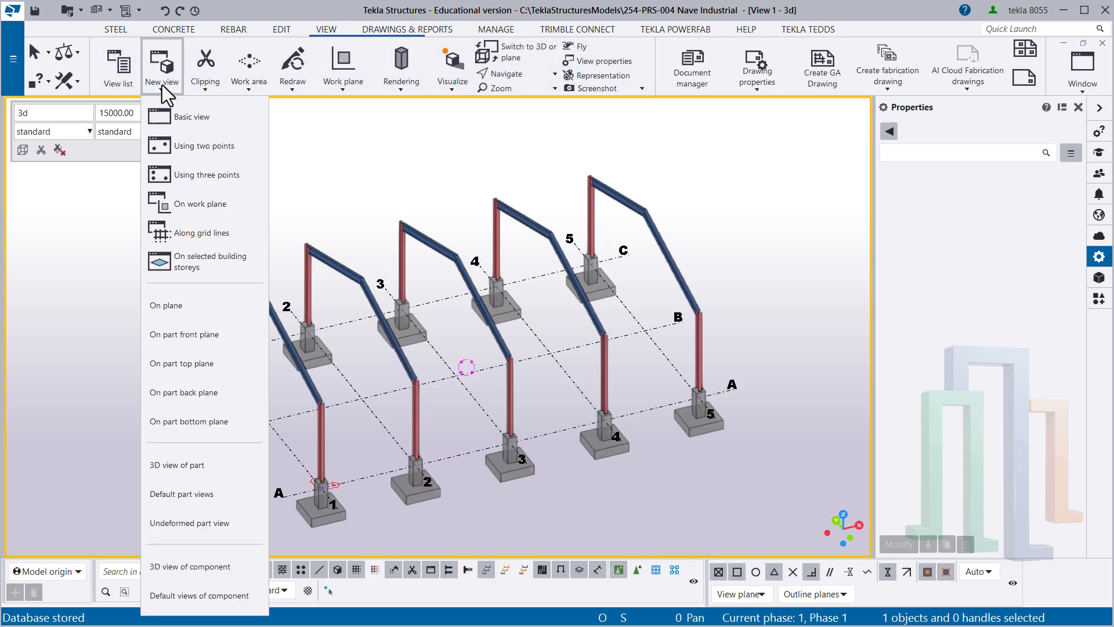
left_click(197, 145)
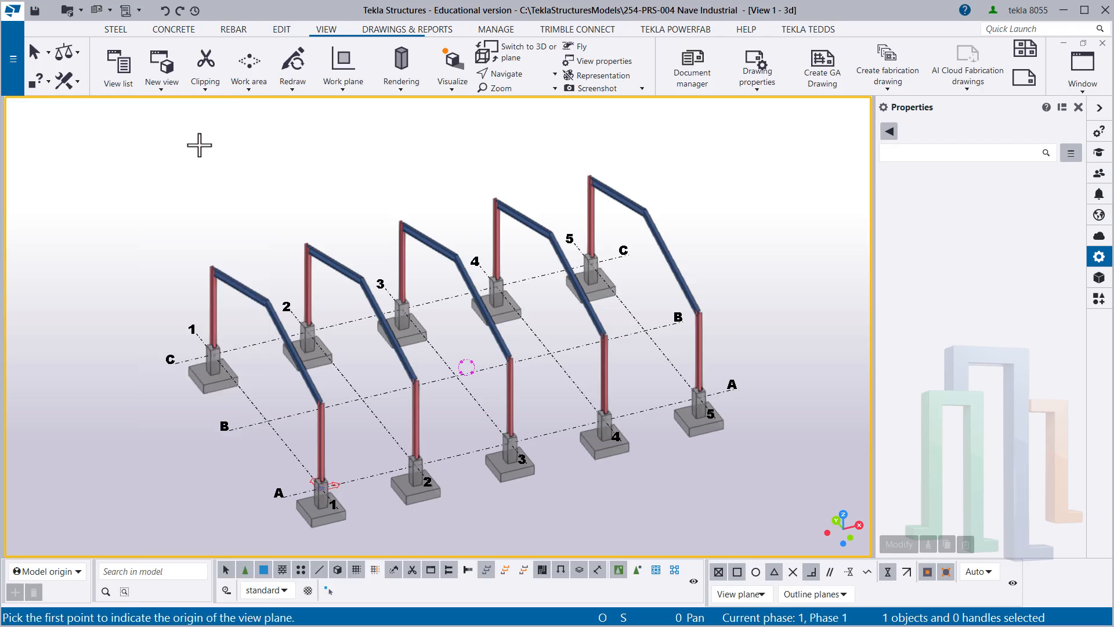
left_click(364, 477)
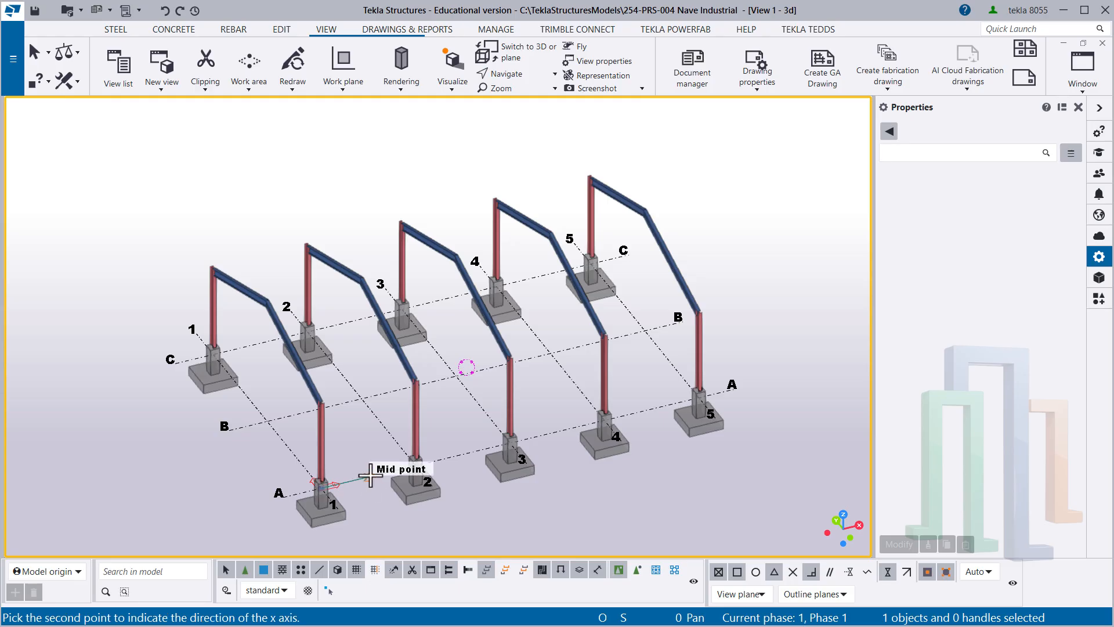
left_click(652, 410)
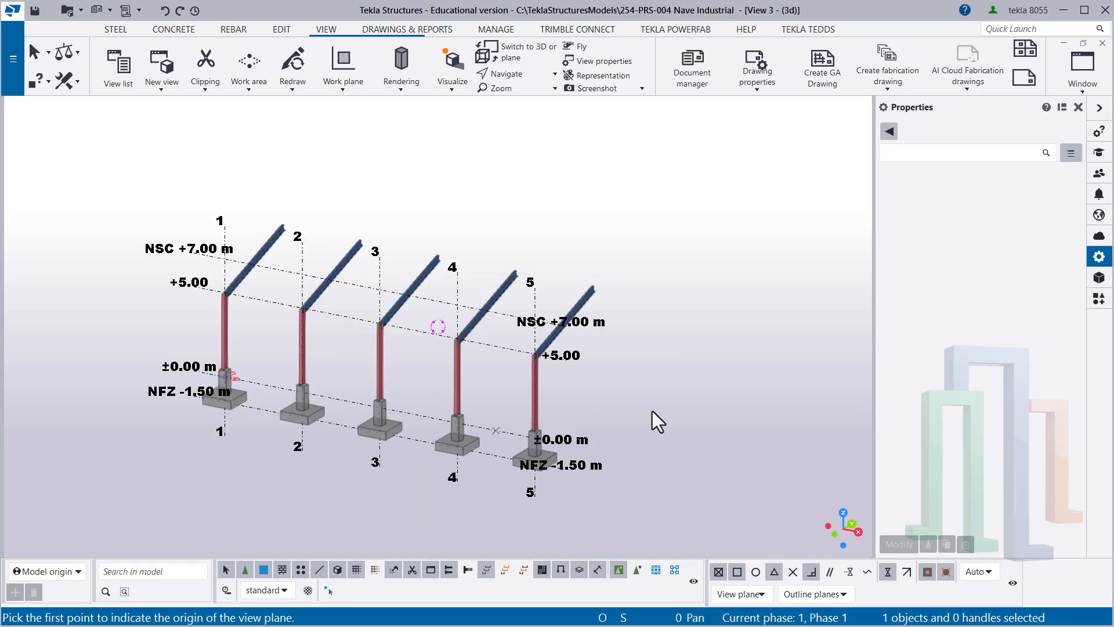
right_click(495, 183)
left_click(539, 193)
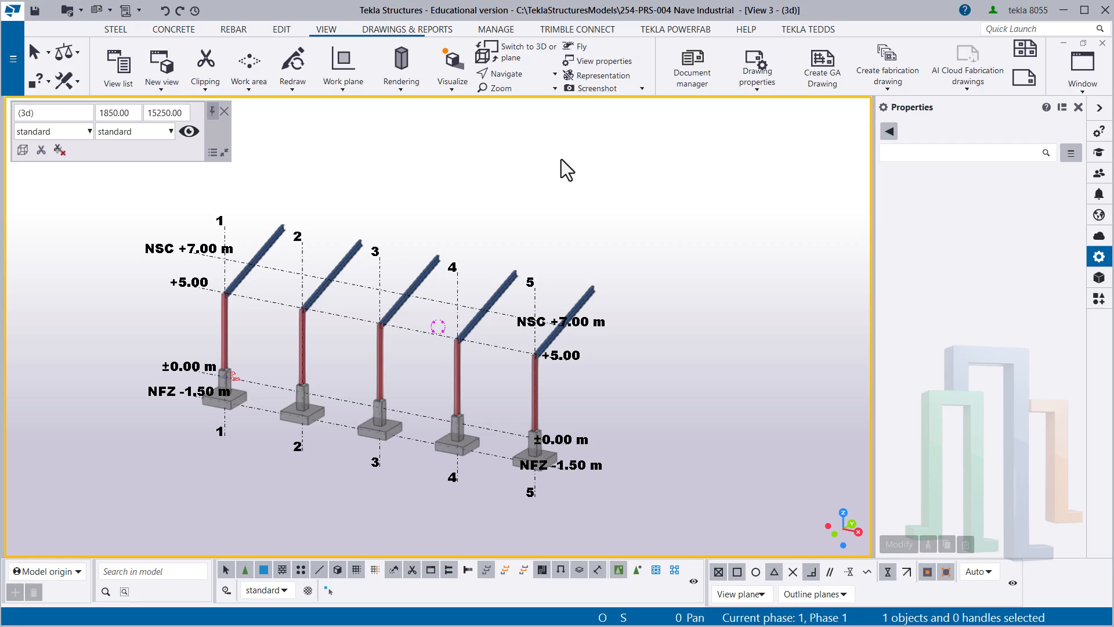
- Examine the frames in View 1, View 2 and View 3 by switching between the views and rotating them
key("ctrl+Tab")
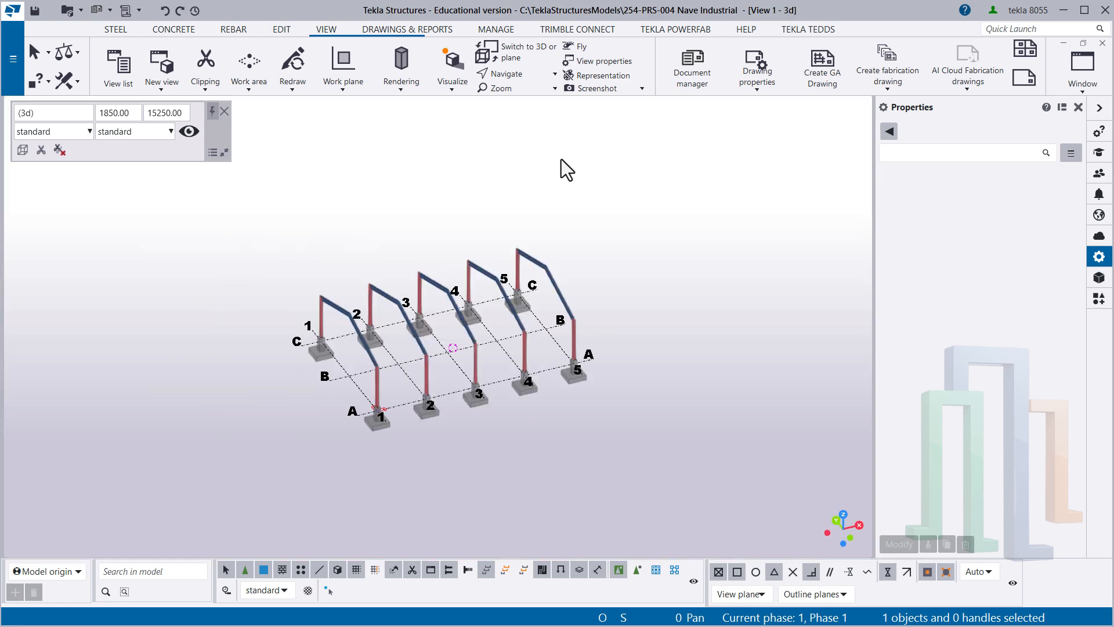
left_click(403, 359)
middle_click_drag(403, 359, 557, 251, "ctrl")
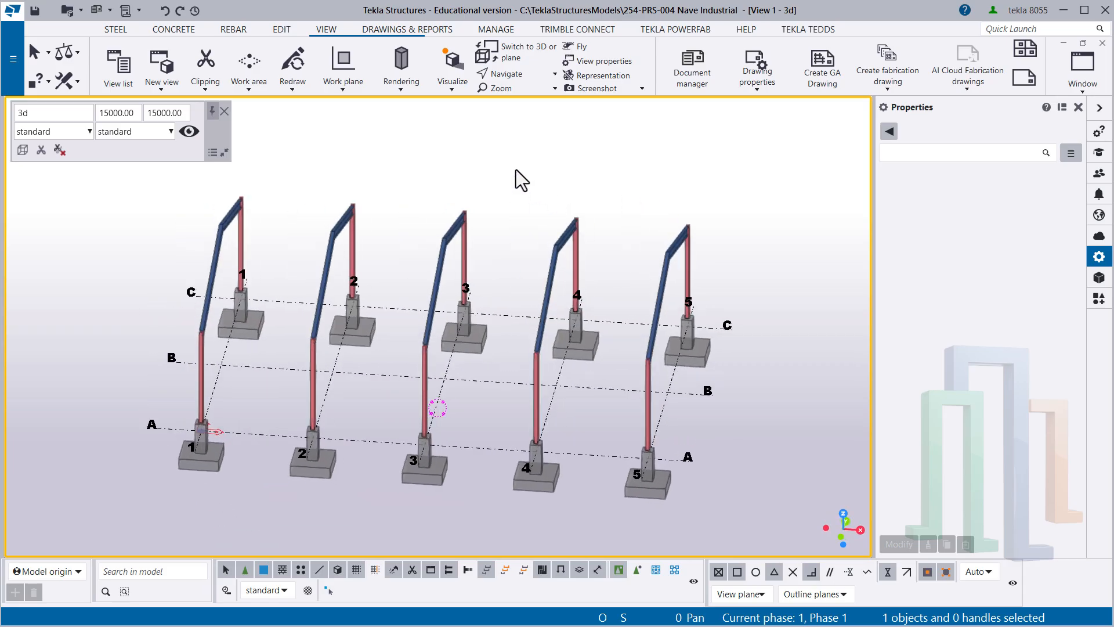
key("ctrl+Tab")
scroll(455, 344, "up", 2)
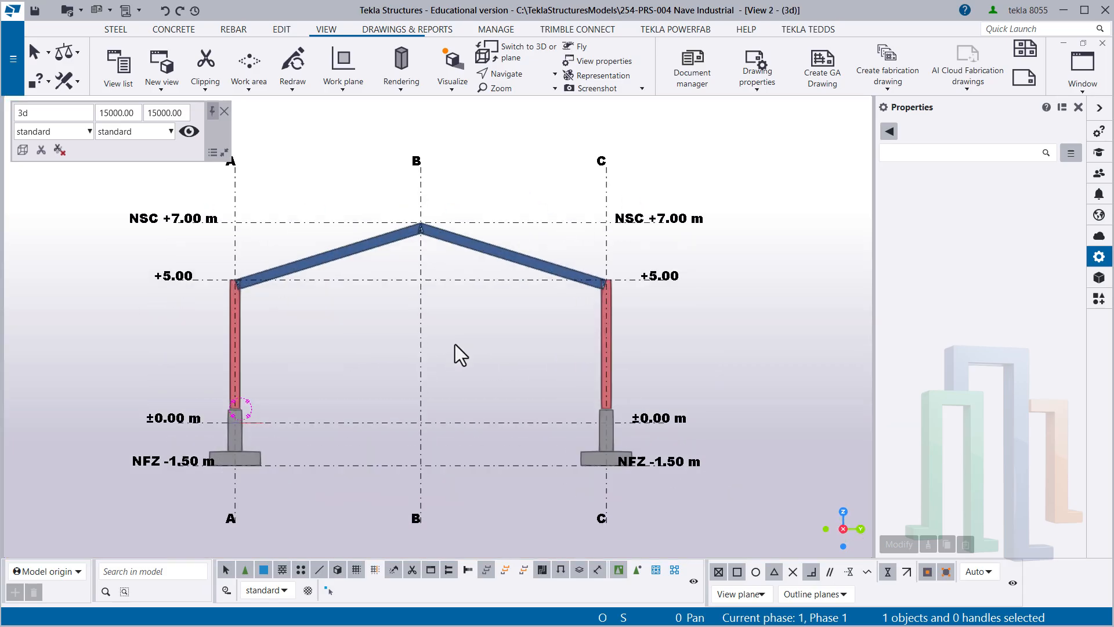
middle_click_drag(455, 343, 396, 350, "ctrl")
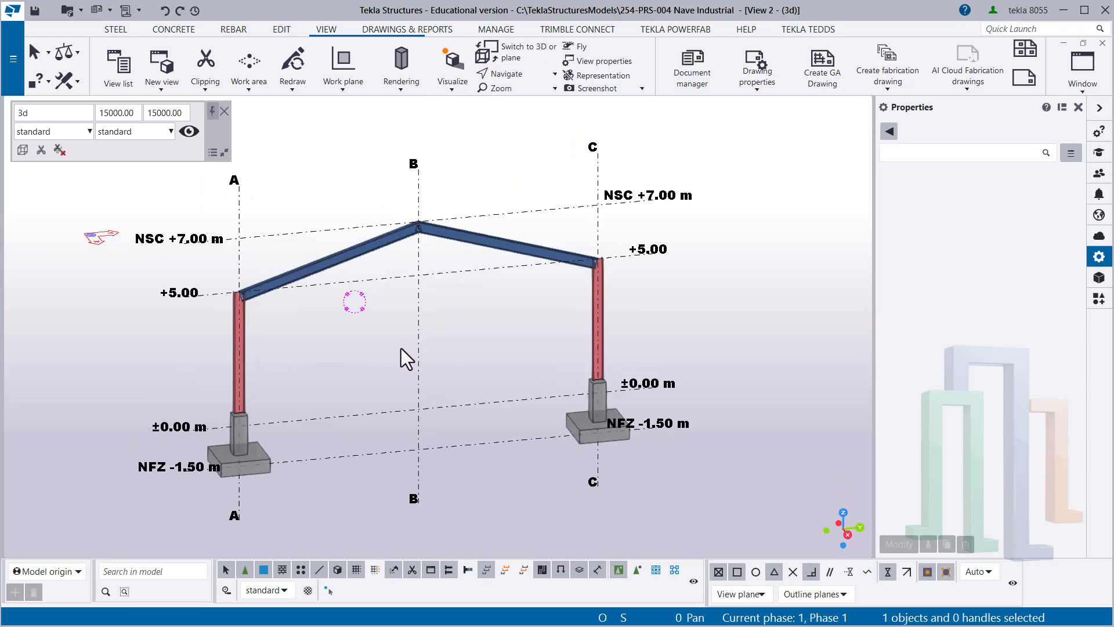
key("ctrl+Tab")
mouse_move(421, 356)
middle_mouse_down("ctrl")
mouse_move(540, 311)
mouse_move(364, 342)
mouse_move(478, 343)
mouse_move(477, 355)
mouse_move(405, 348)
middle_mouse_up("ctrl")
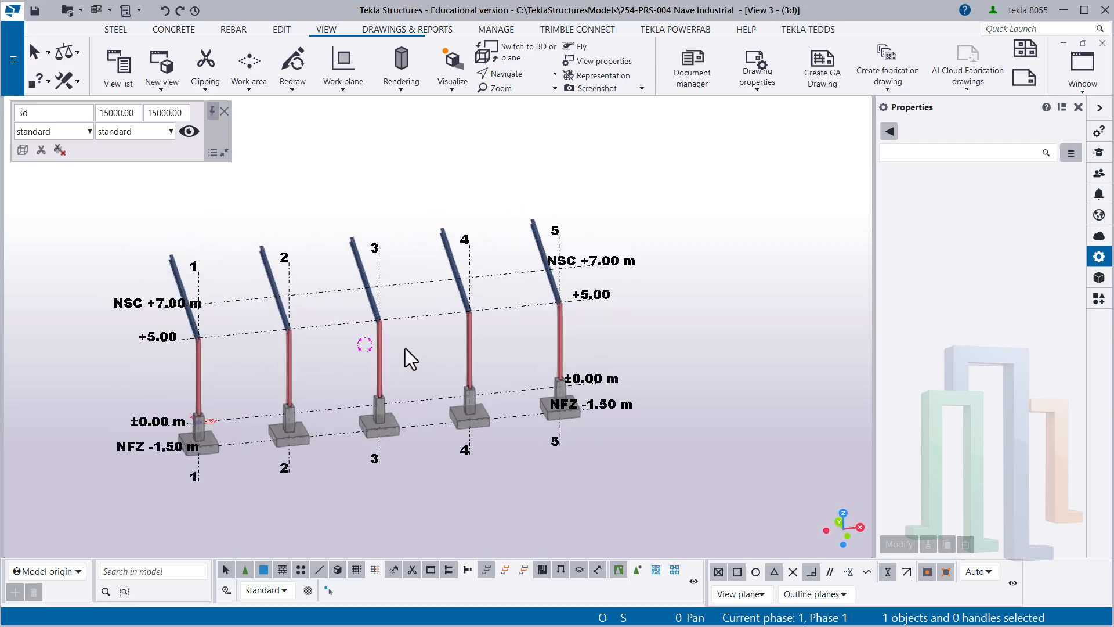
- Redraw View 3, switch it from 3D to the plane view and save the model
right_click(399, 340)
left_click(463, 422)
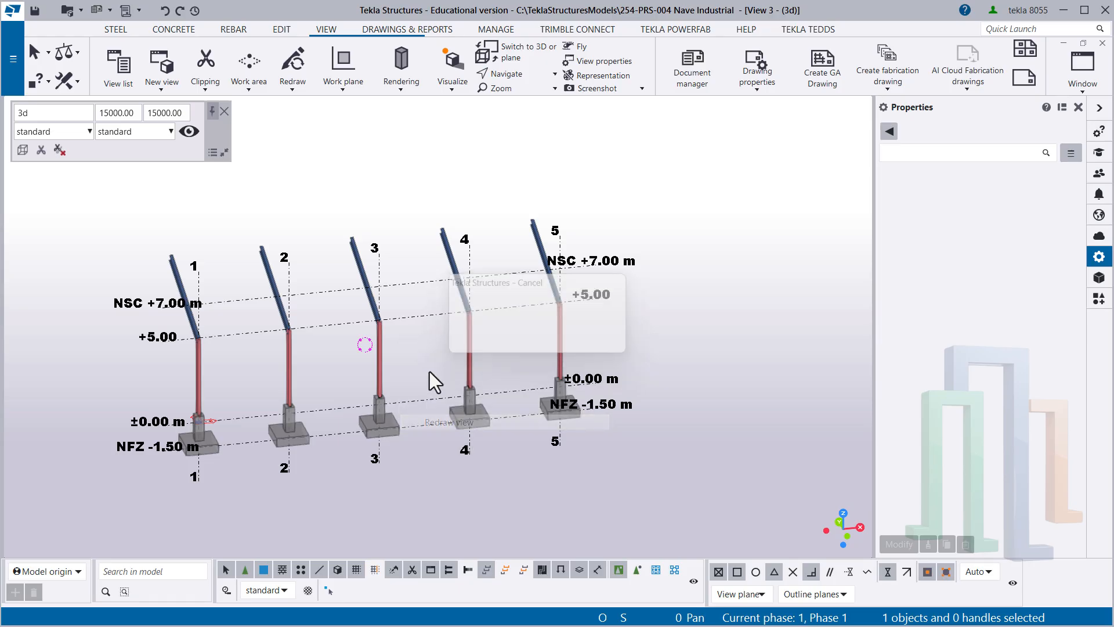
right_click(398, 336)
left_click(493, 403)
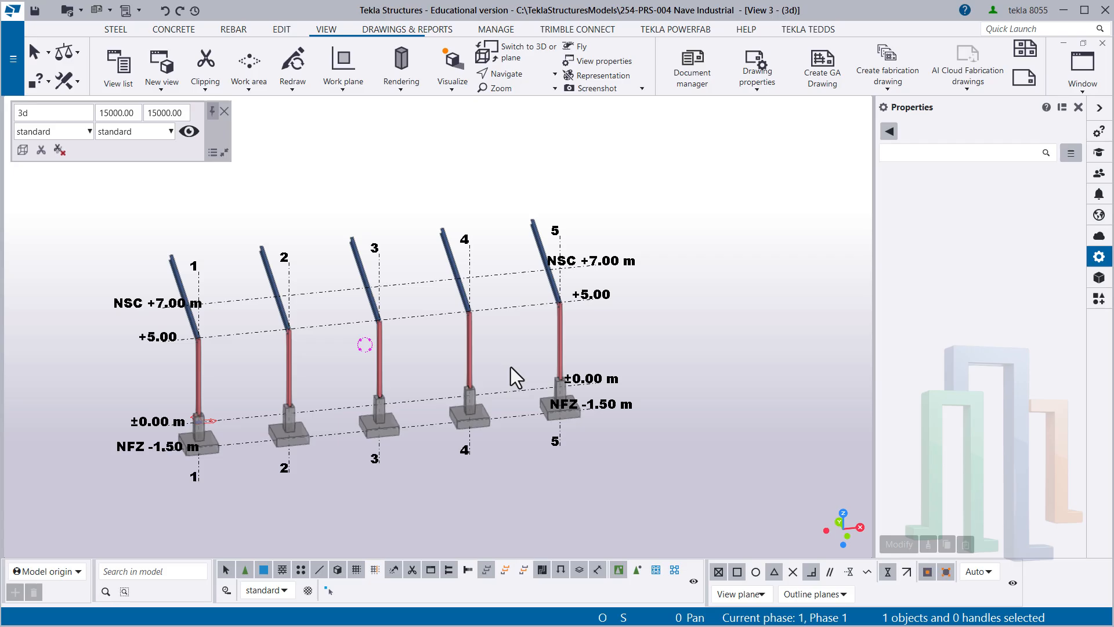
key("ctrl+p")
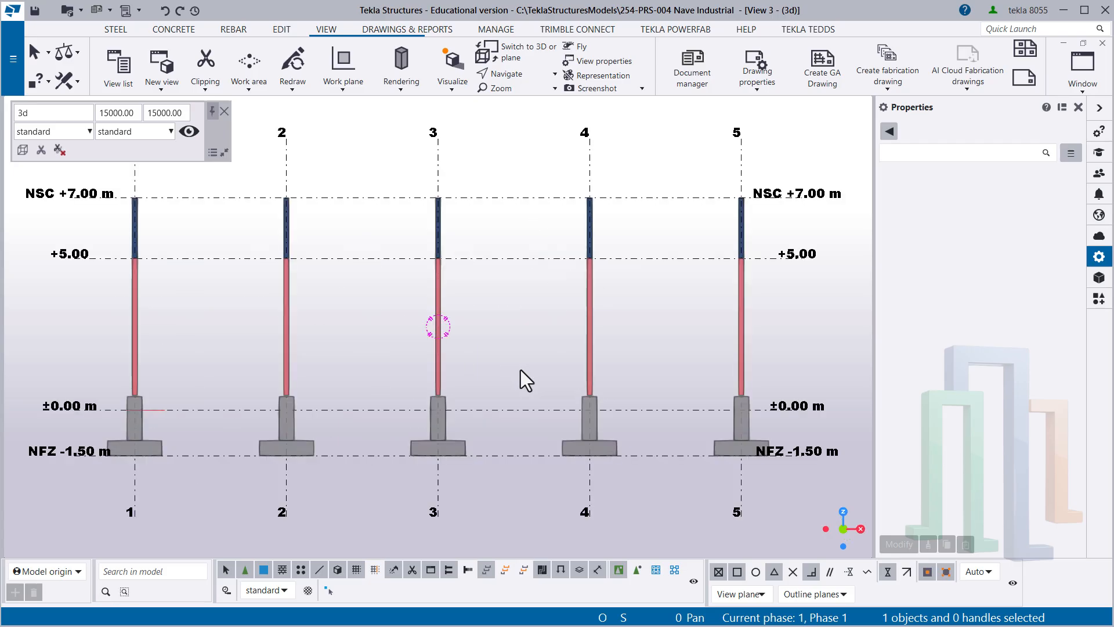
left_click(35, 11)
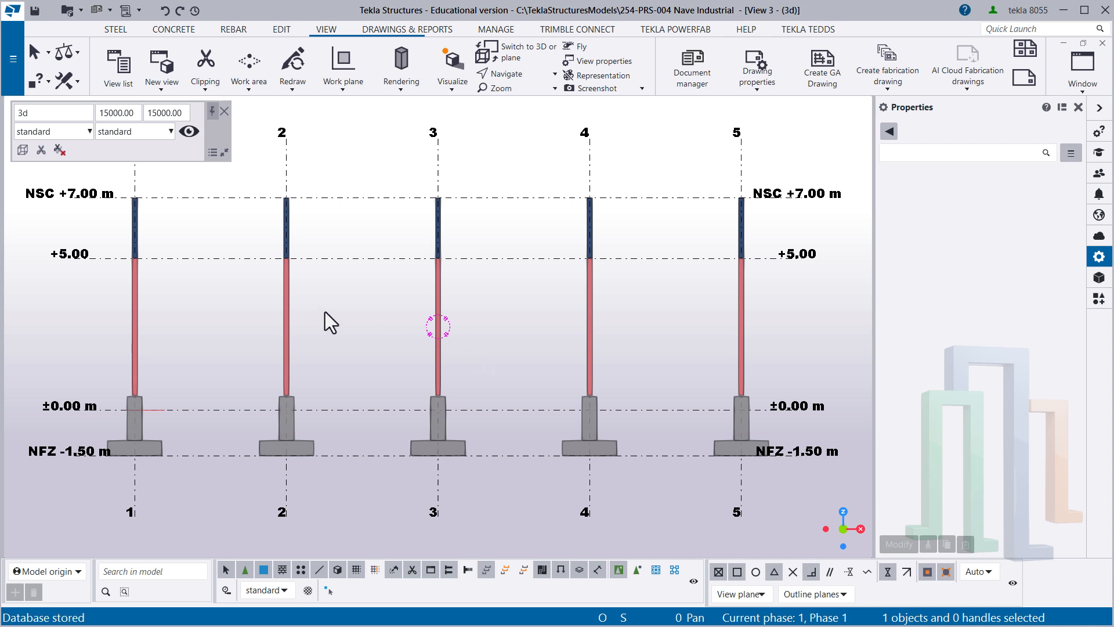
- Examine the joint between the column and the sloped beam on grid line 1 at level +5.00 in View 3
middle_click_drag(207, 295, 259, 315)
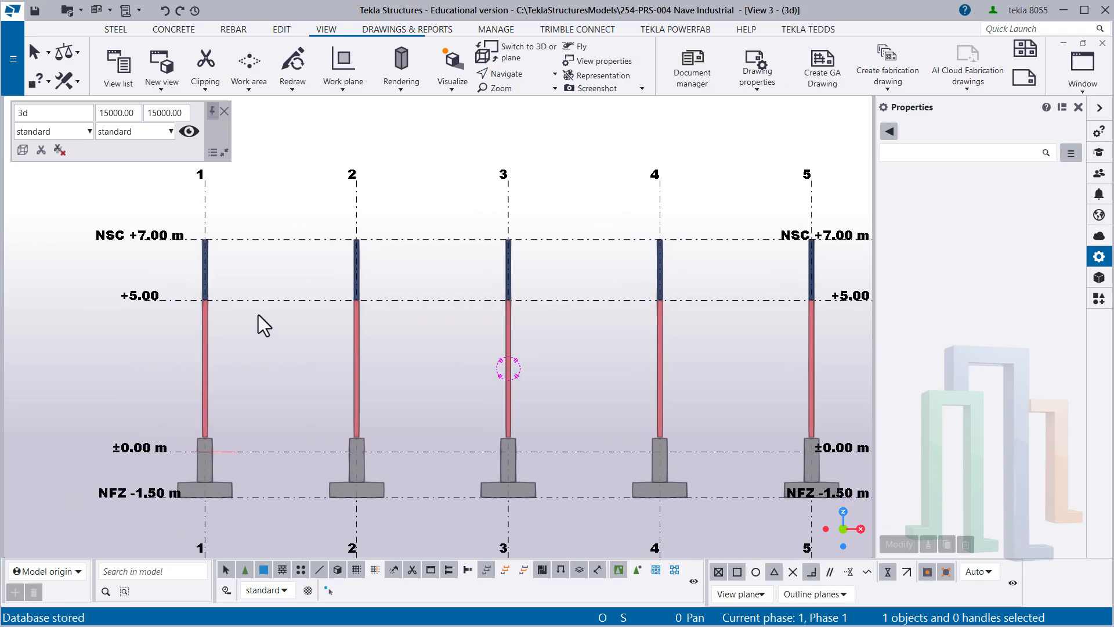
scroll(221, 296, "up", 5)
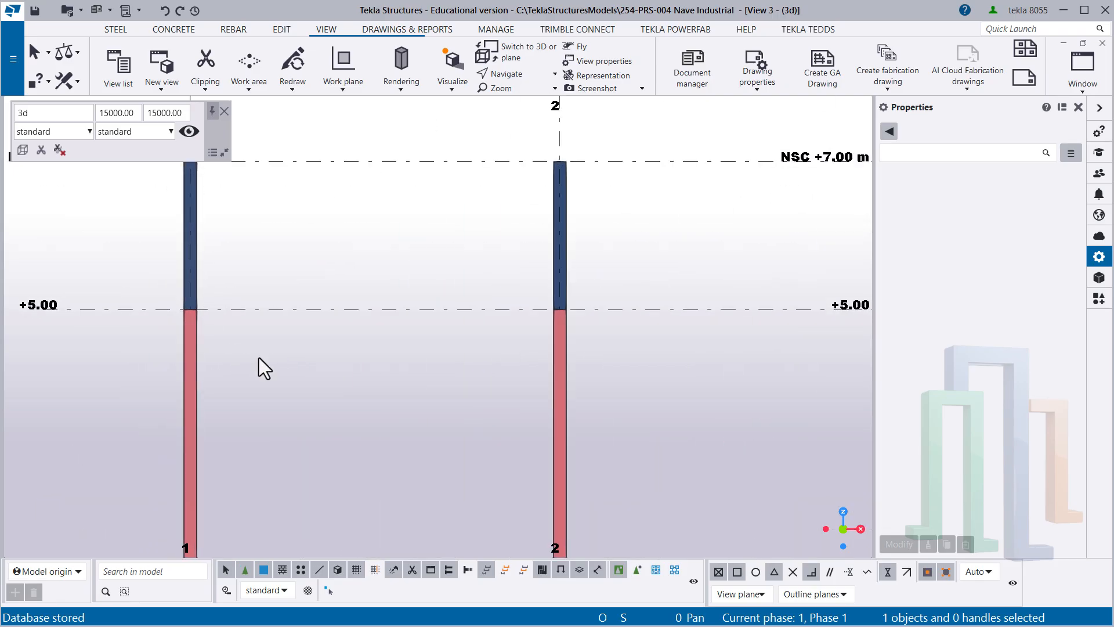
scroll(274, 329, "down", 1)
scroll(267, 323, "down", 1)
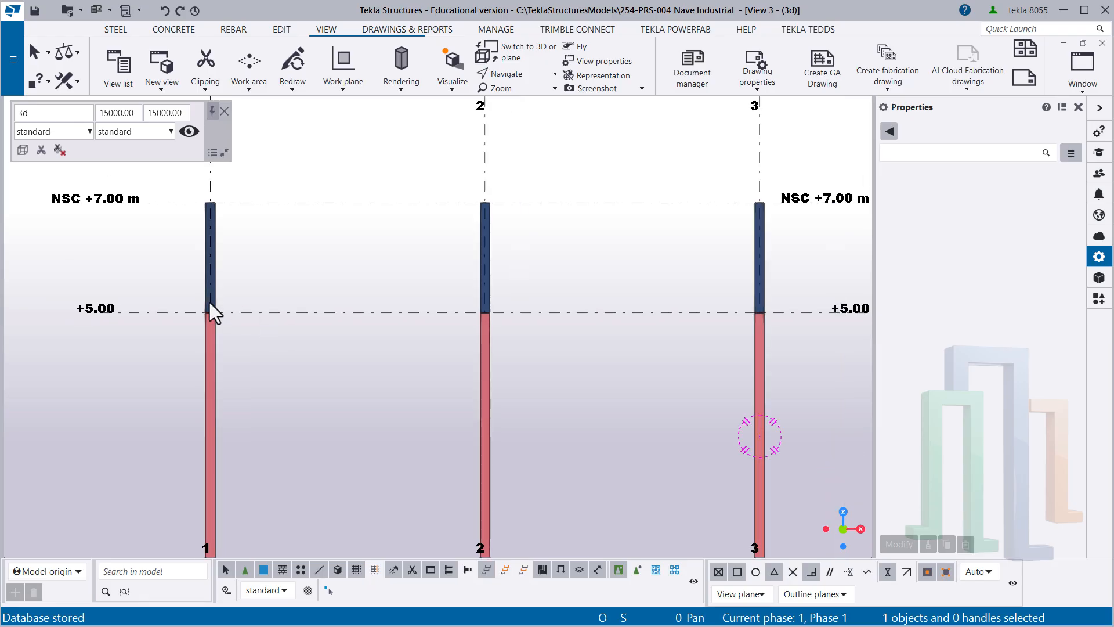
middle_click_drag(208, 305, 271, 359, "ctrl")
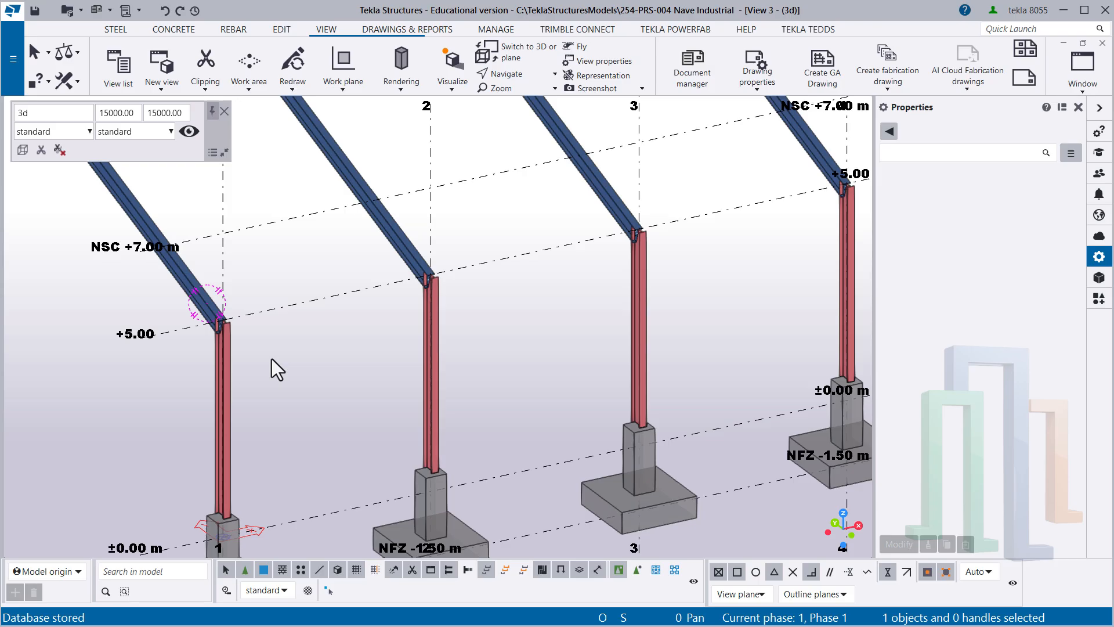
scroll(227, 330, "up", 8)
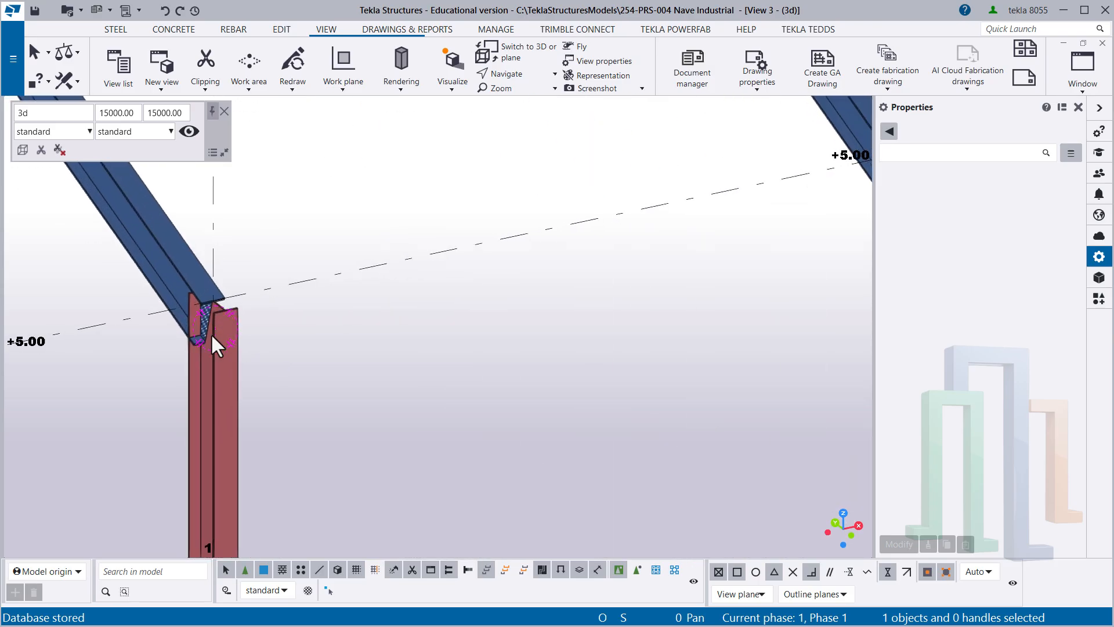
scroll(200, 313, "up", 5)
scroll(208, 377, "down", 3)
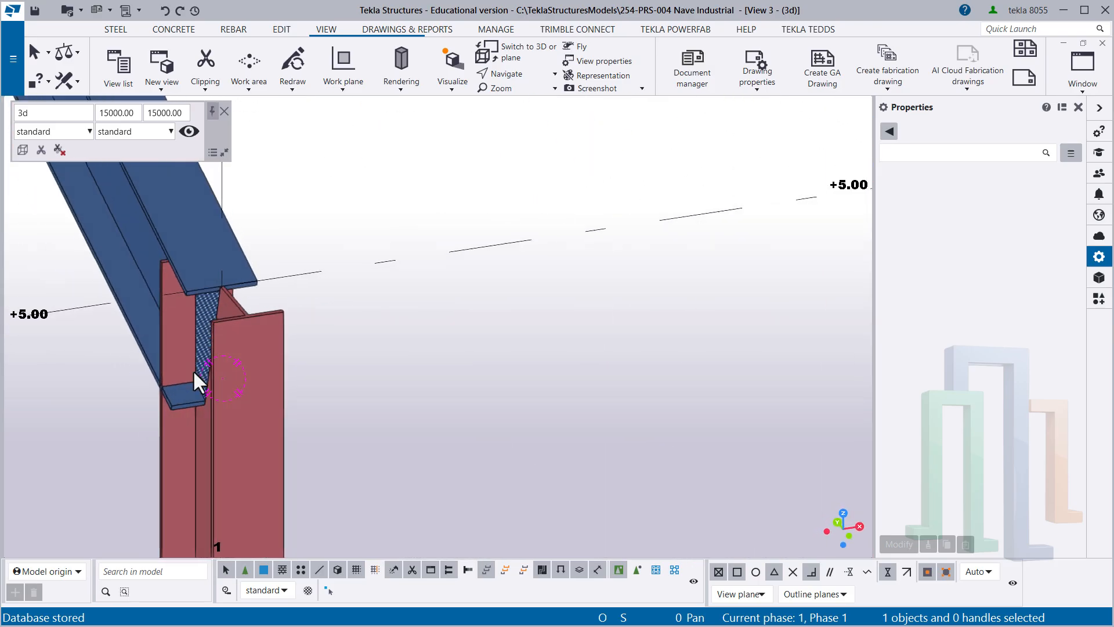
scroll(241, 416, "up", 2)
scroll(282, 386, "down", 4)
scroll(310, 401, "down", 3)
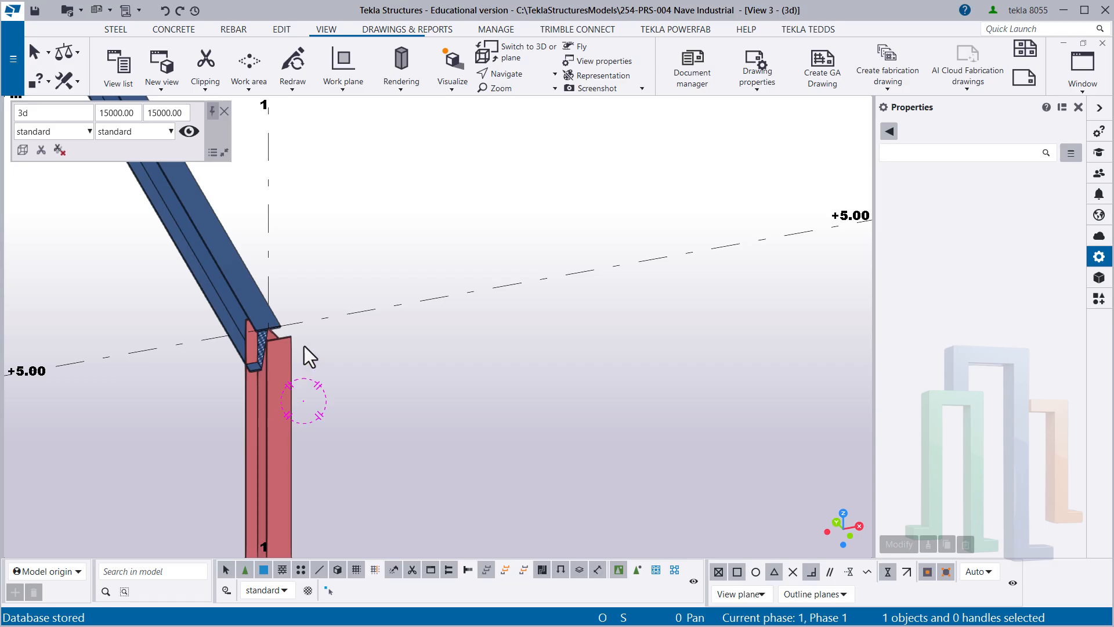
key("ctrl+4")
middle_click_drag(263, 298, 223, 281)
scroll(246, 357, "down", 2)
middle_click_drag(247, 357, 284, 377)
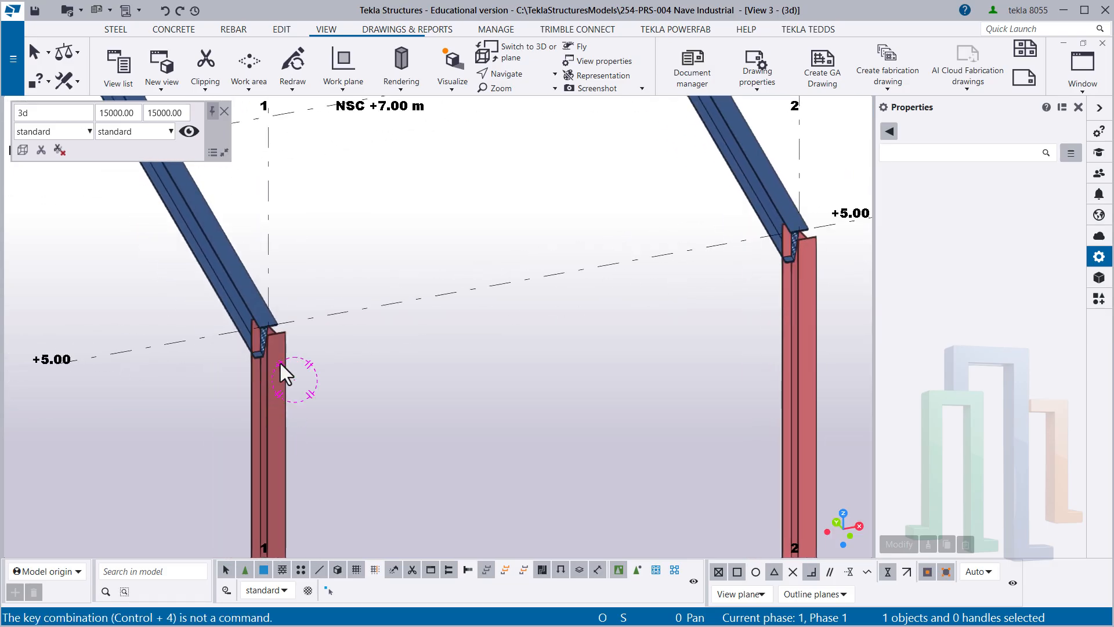
scroll(248, 340, "up", 3)
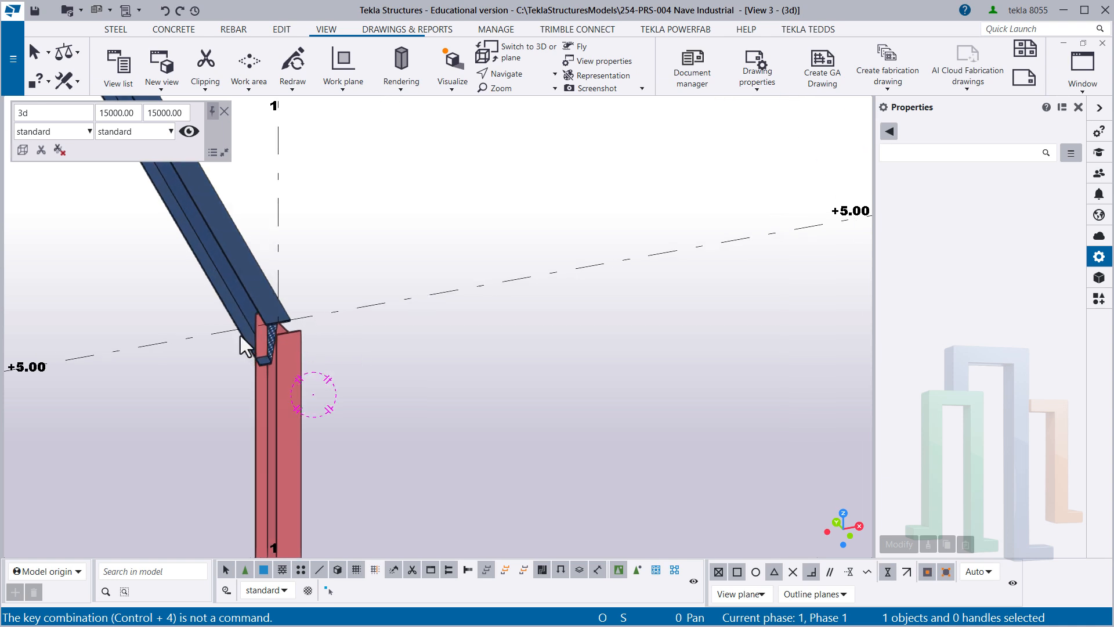
- Compare the shaded wireframe, grayscale and rendered part representations at the column-to-beam joint on grid line 1
key("ctrl+2")
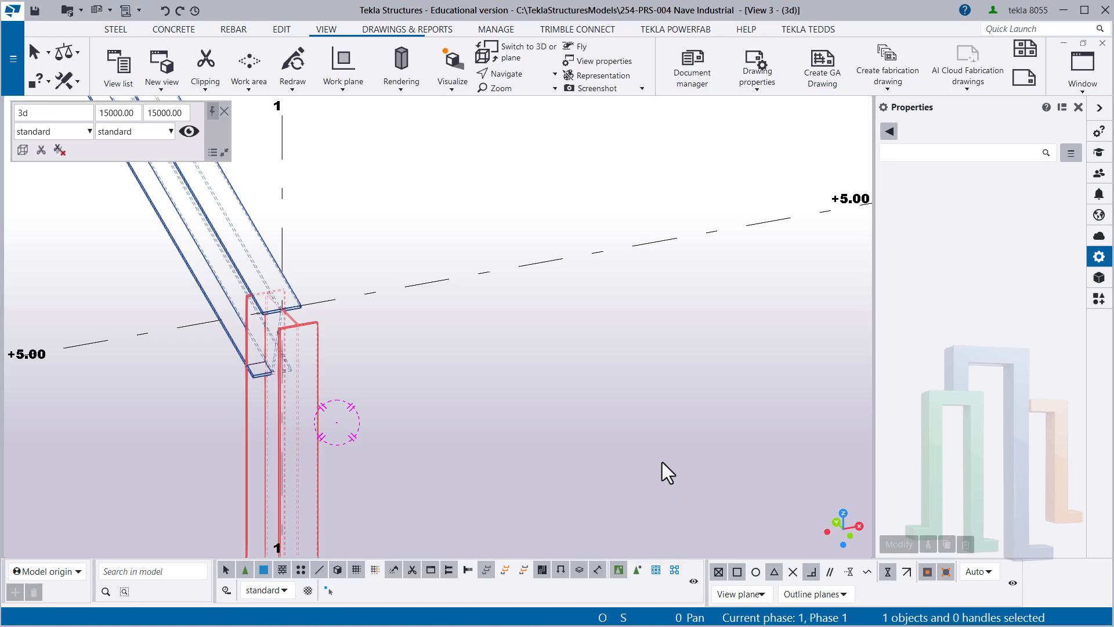
key("ctrl+2")
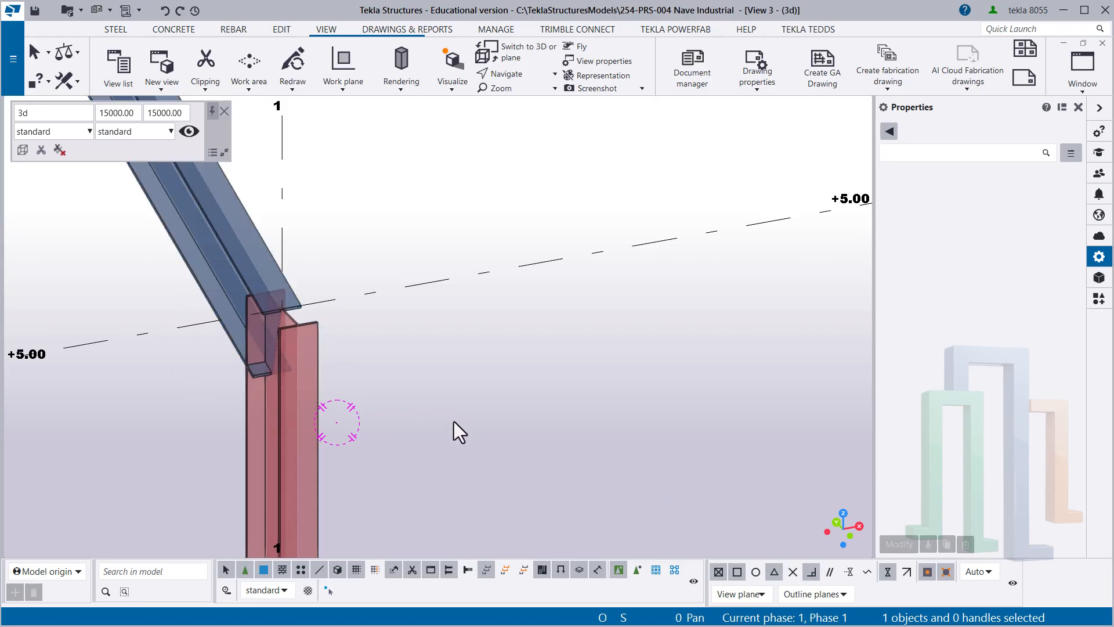
key("ctrl+3")
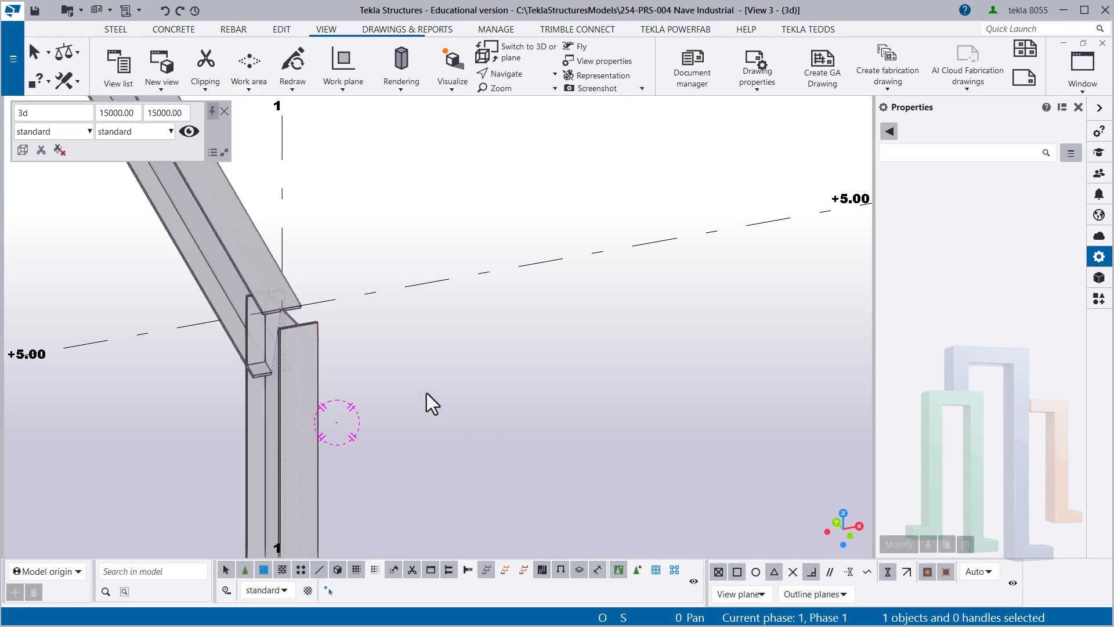
scroll(240, 289, "up", 3)
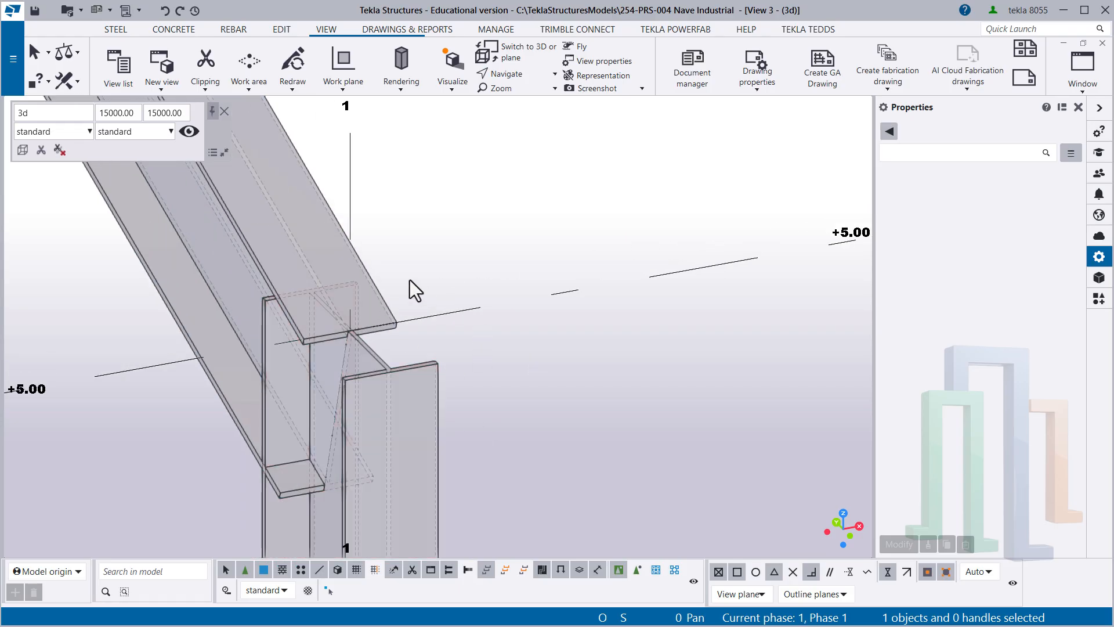
scroll(410, 280, "down", 3)
middle_click_drag(410, 280, 375, 327)
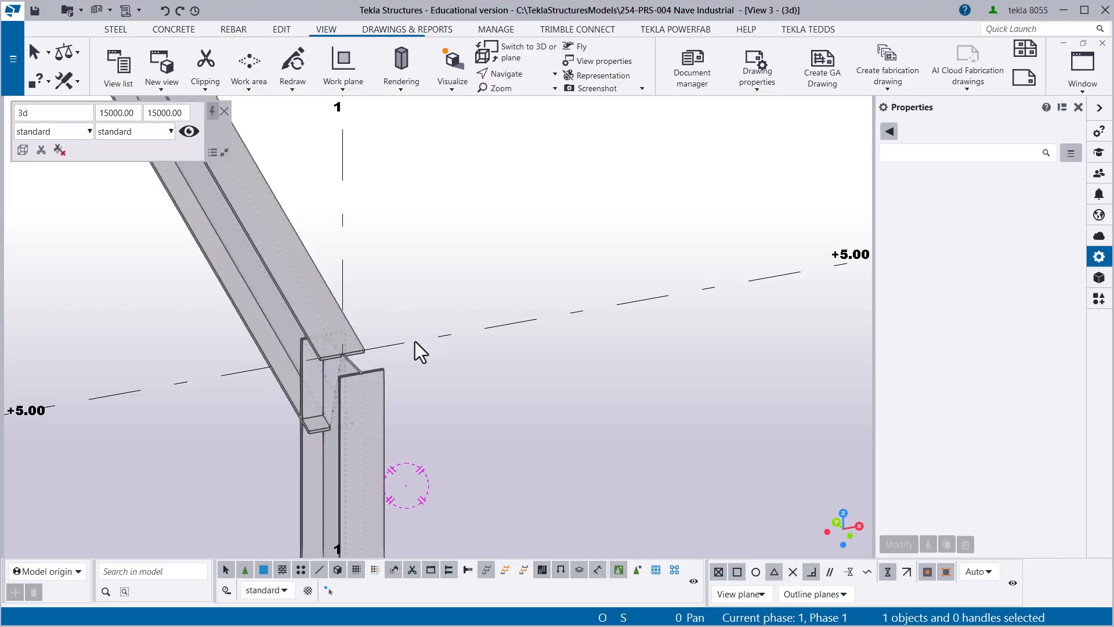
scroll(409, 311, "down", 5)
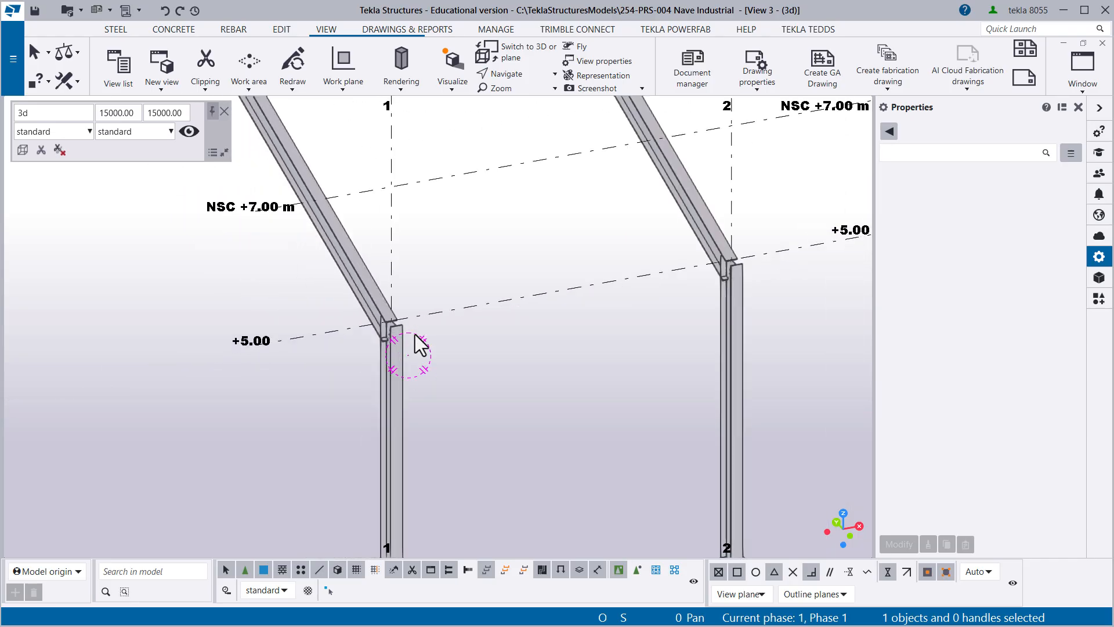
middle_click_drag(413, 341, 394, 295)
left_click(420, 217)
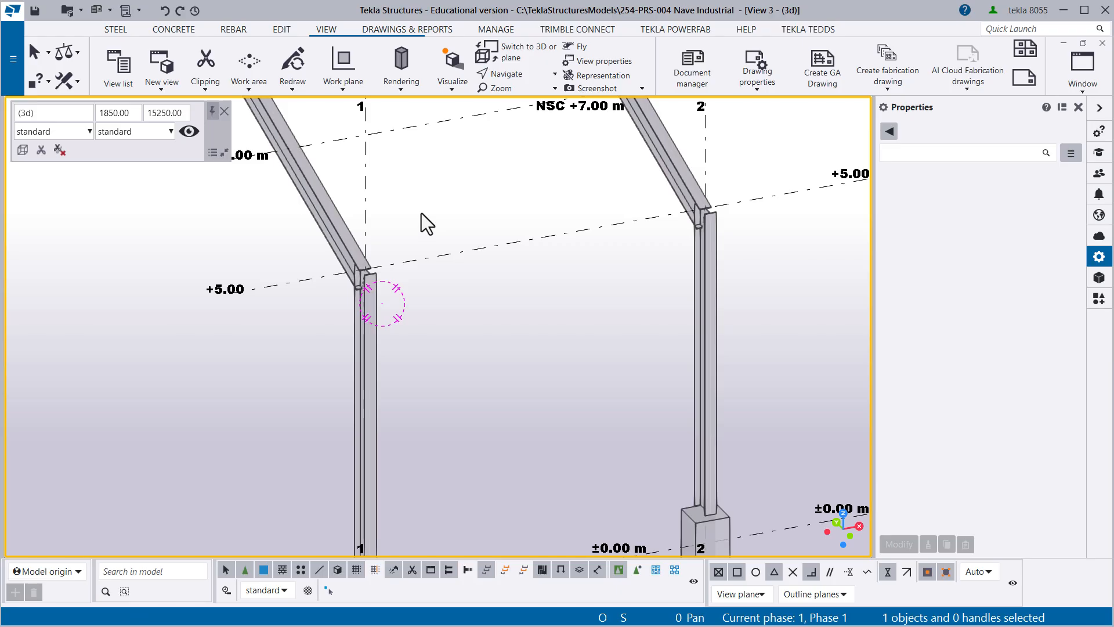
key("ctrl+4")
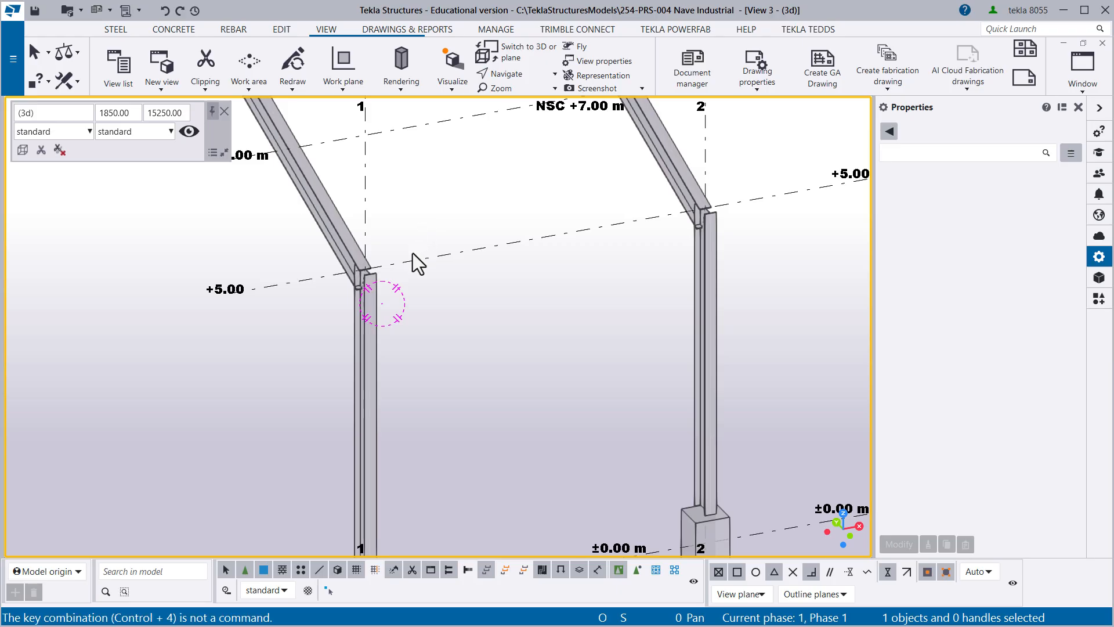
key("ctrl+4")
middle_click_drag(387, 311, 412, 308, "ctrl")
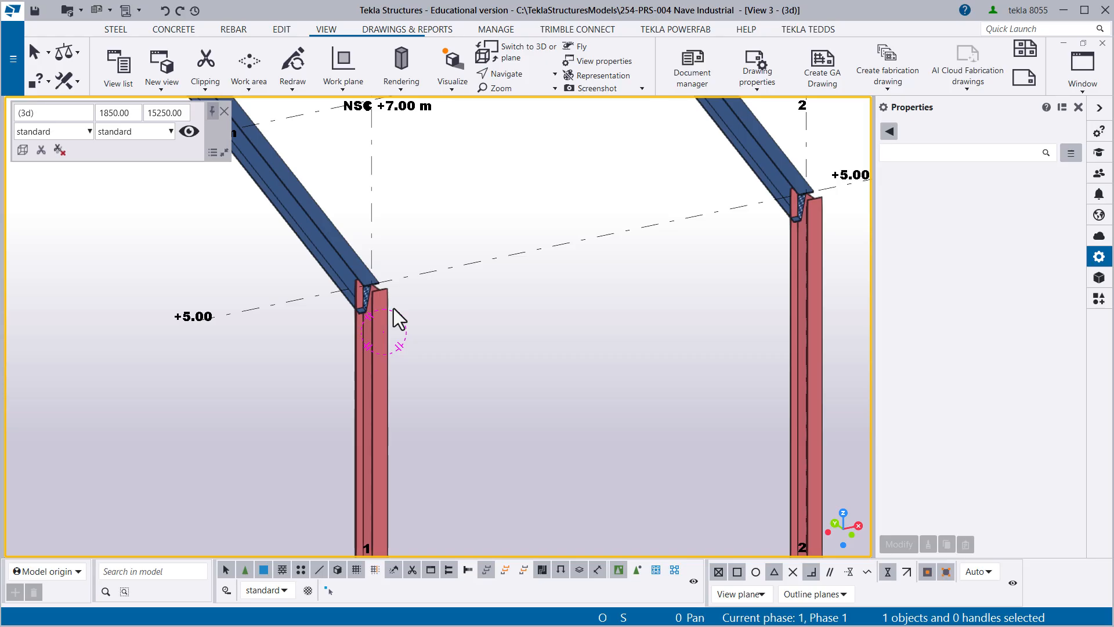
- Show the parts in View 3 as wireframe and switch the view to the plane view of grid line A
key("ctrl+1")
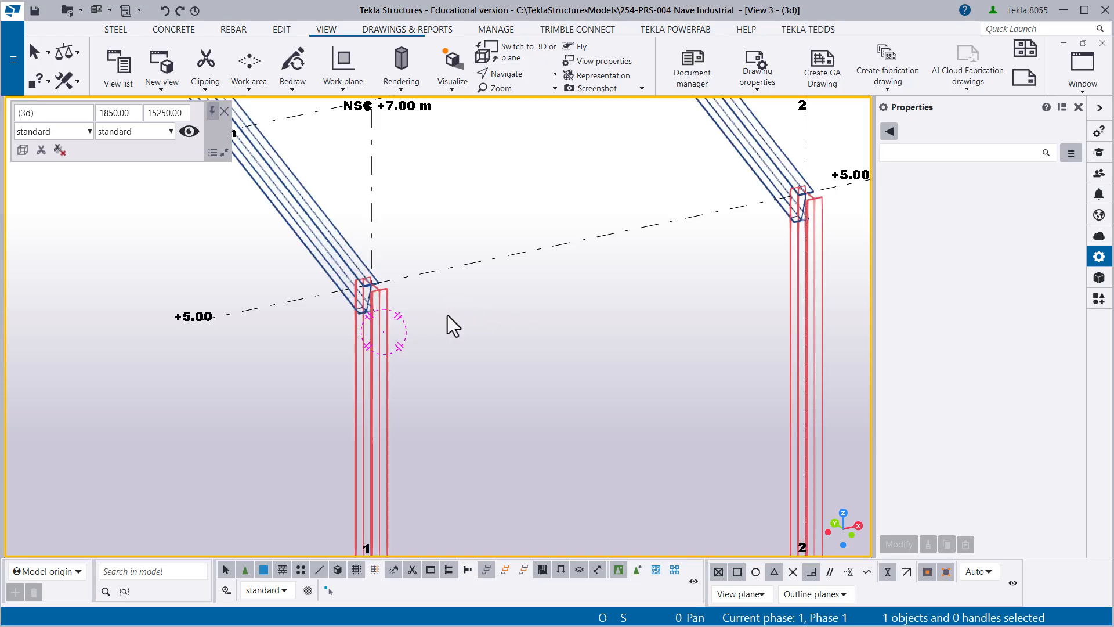
key("ctrl+p")
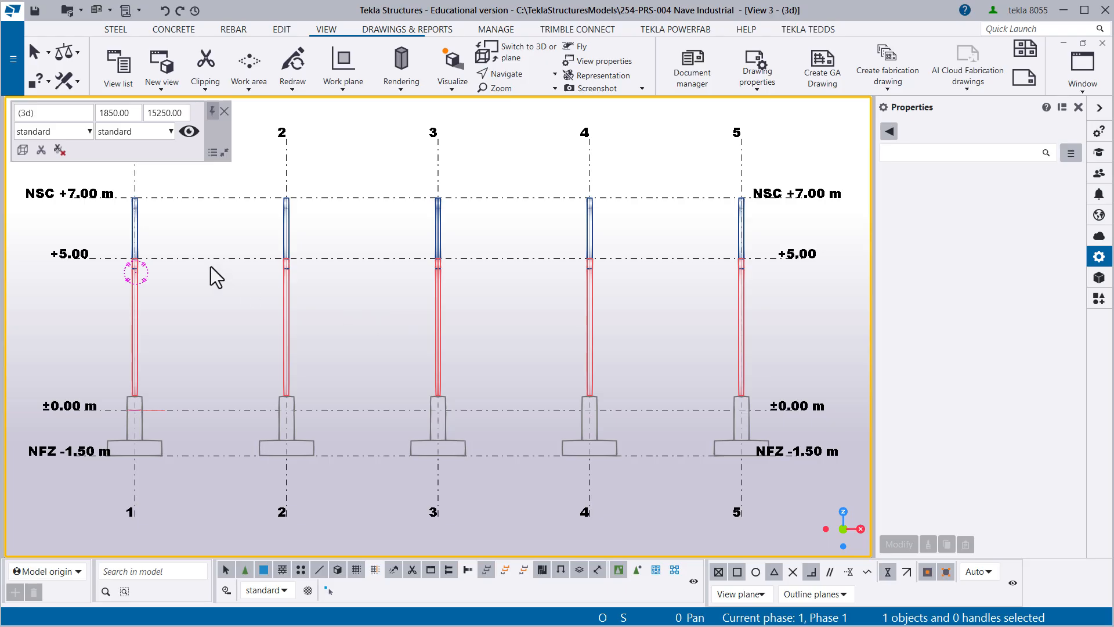
scroll(125, 234, "up", 3)
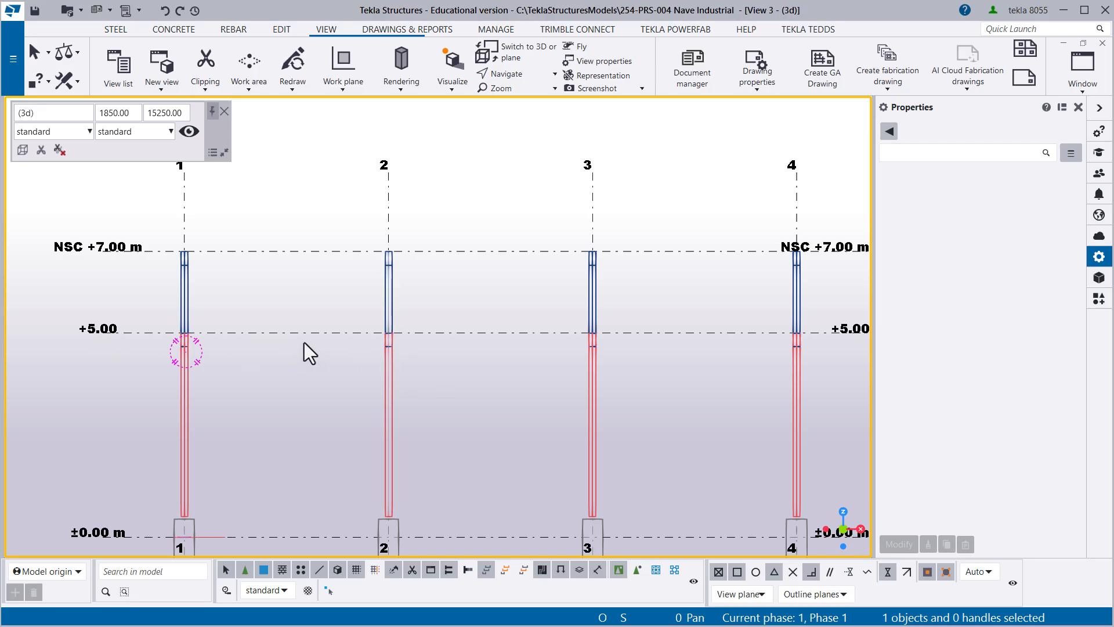
- Create a steel beam along grid line A at level +5.00, from grid line 1 to grid line 2
left_click(112, 29)
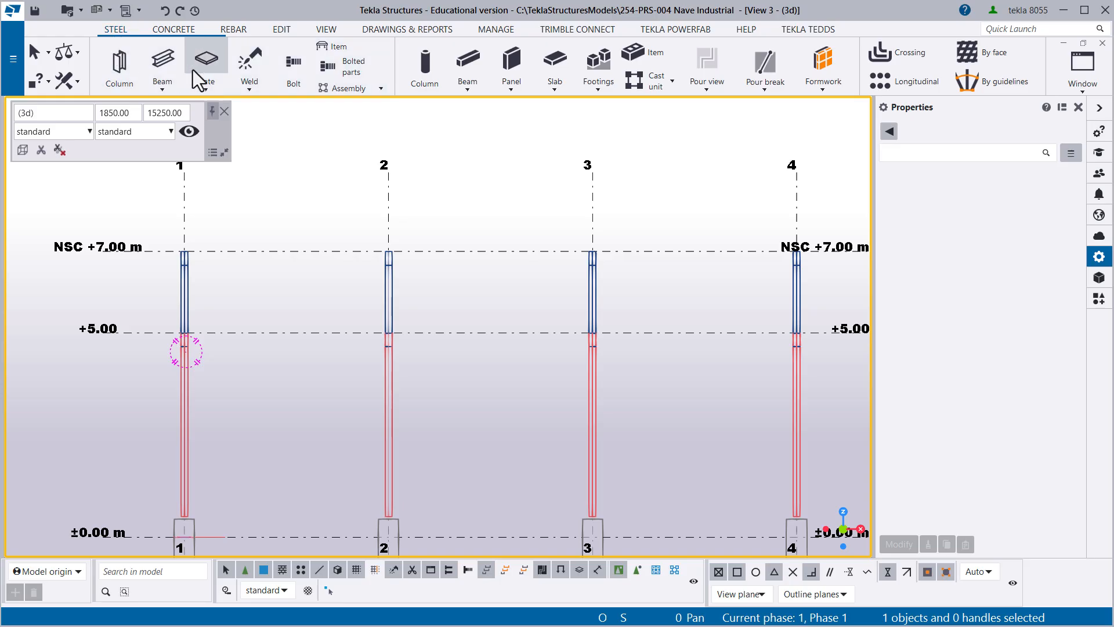
left_click(152, 60)
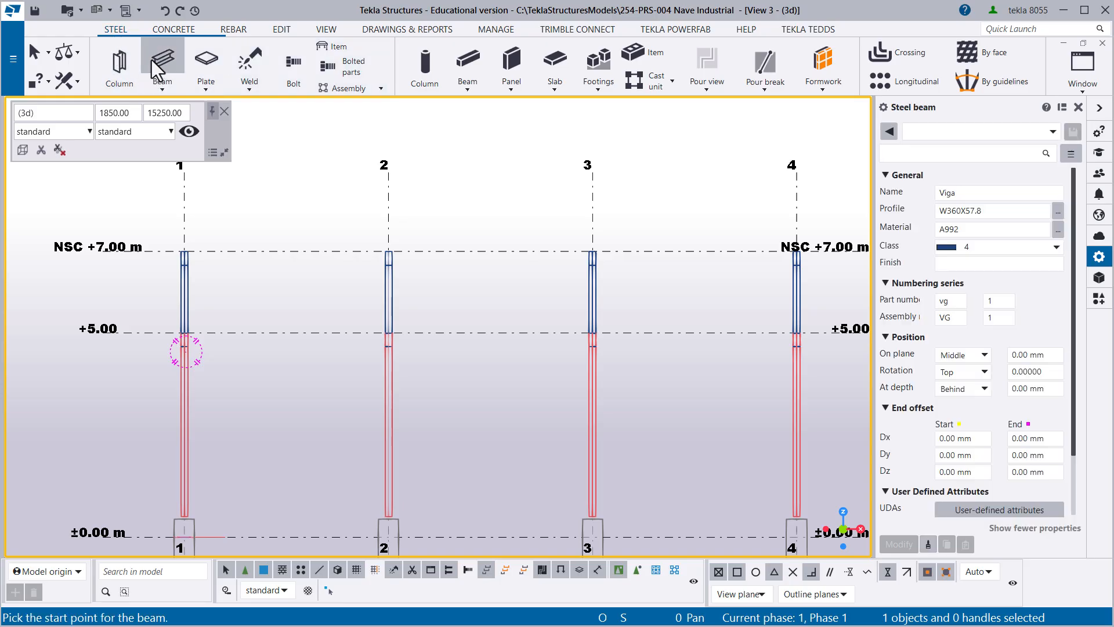
scroll(275, 371, "up", 2)
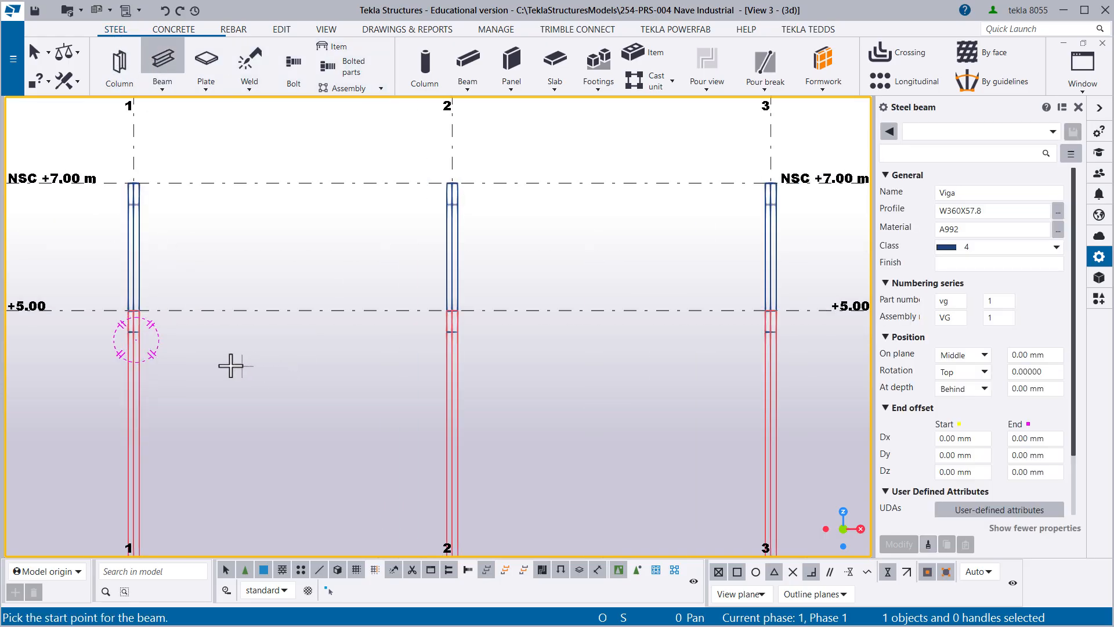
left_click(132, 309)
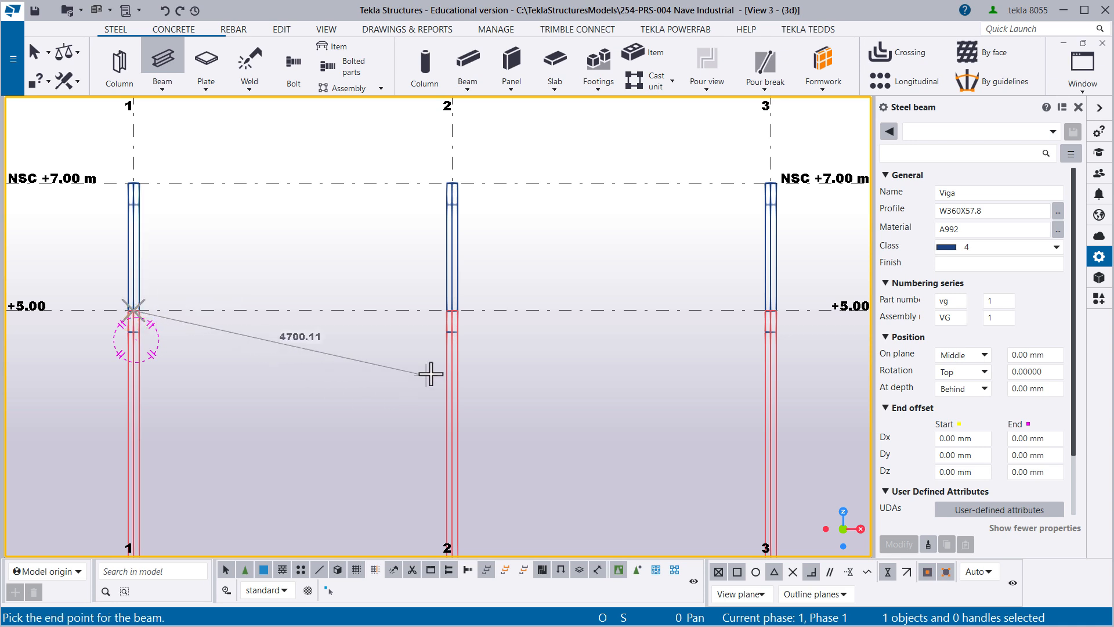
left_click(452, 311)
right_click(284, 274)
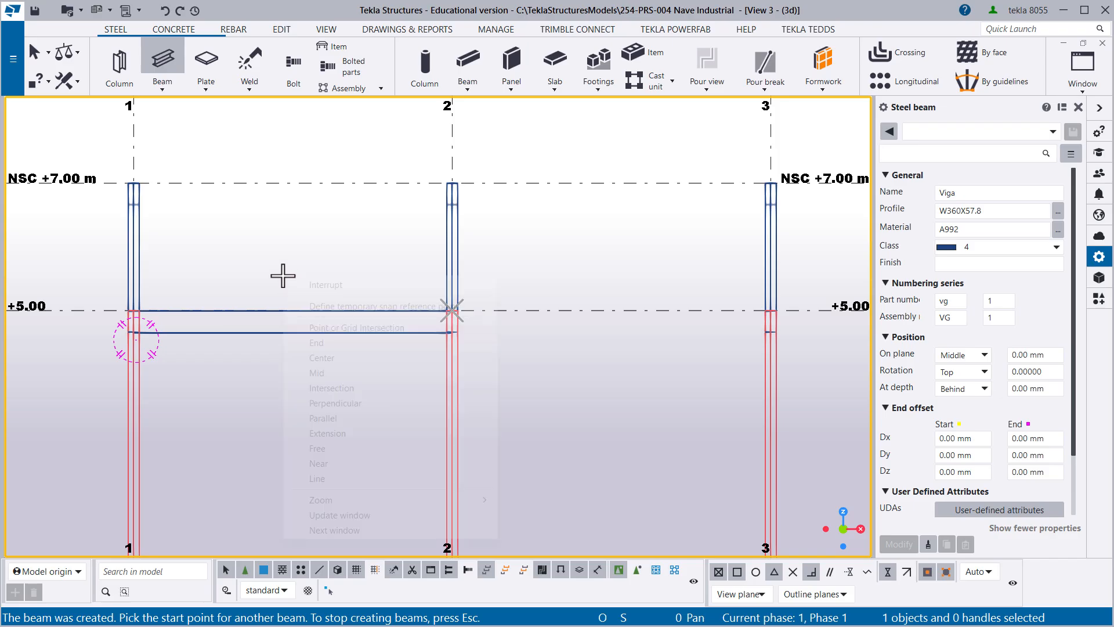
left_click(314, 284)
- Show the parts in View 3 as rendered and inspect the new beam between grid lines 1 and 2
scroll(335, 311, "down", 2)
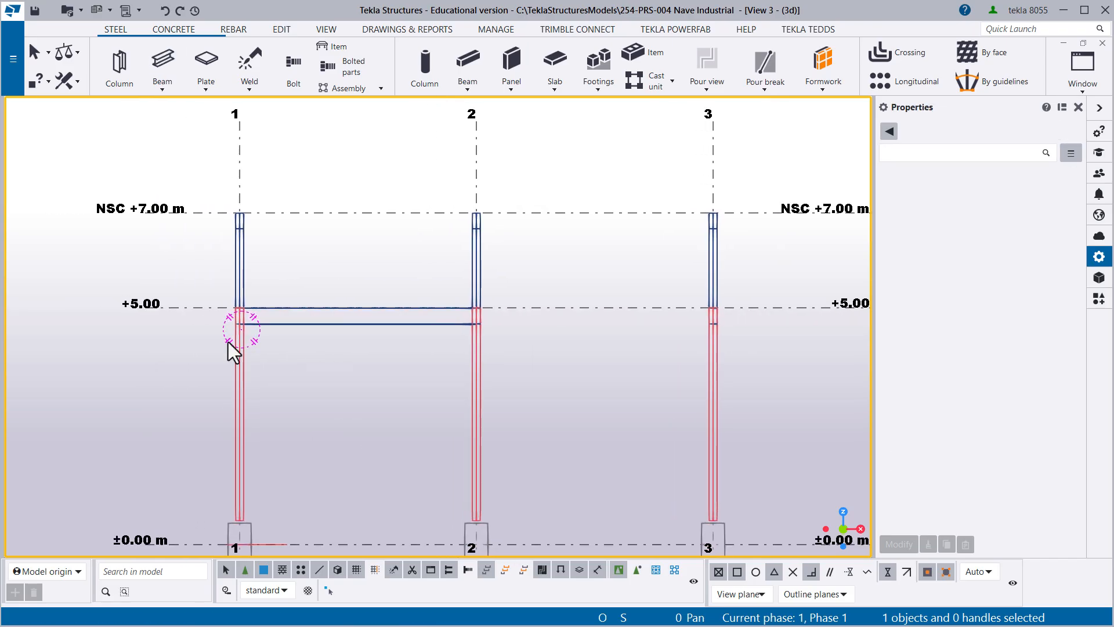
mouse_move(228, 342)
middle_mouse_down("ctrl")
mouse_move(207, 325)
mouse_move(218, 329)
middle_mouse_up("ctrl")
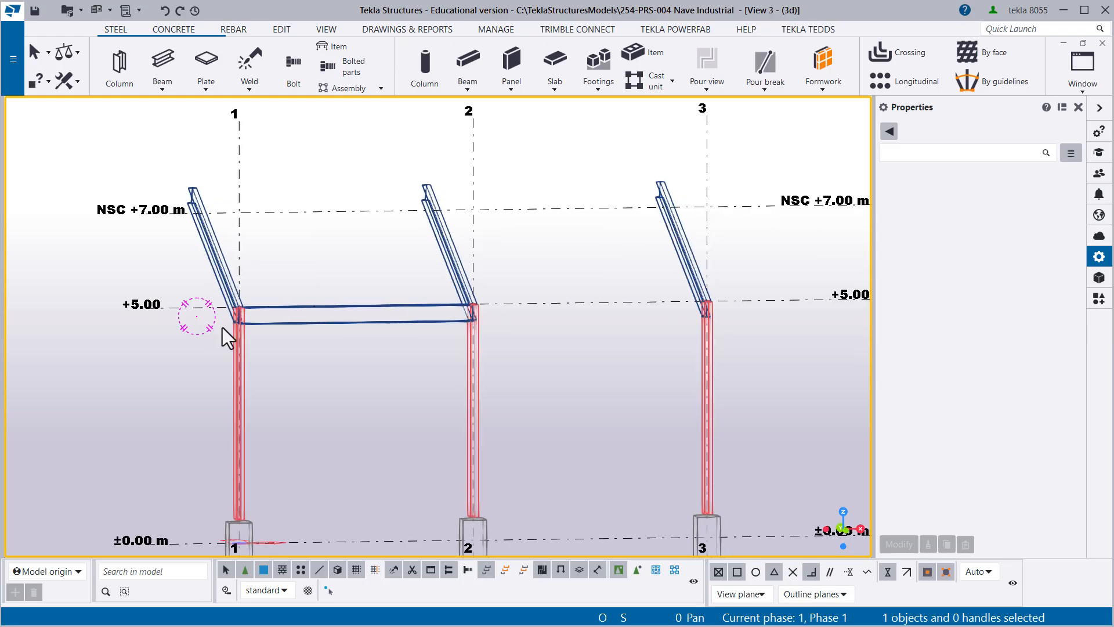
key("ctrl+4")
scroll(280, 327, "up", 4)
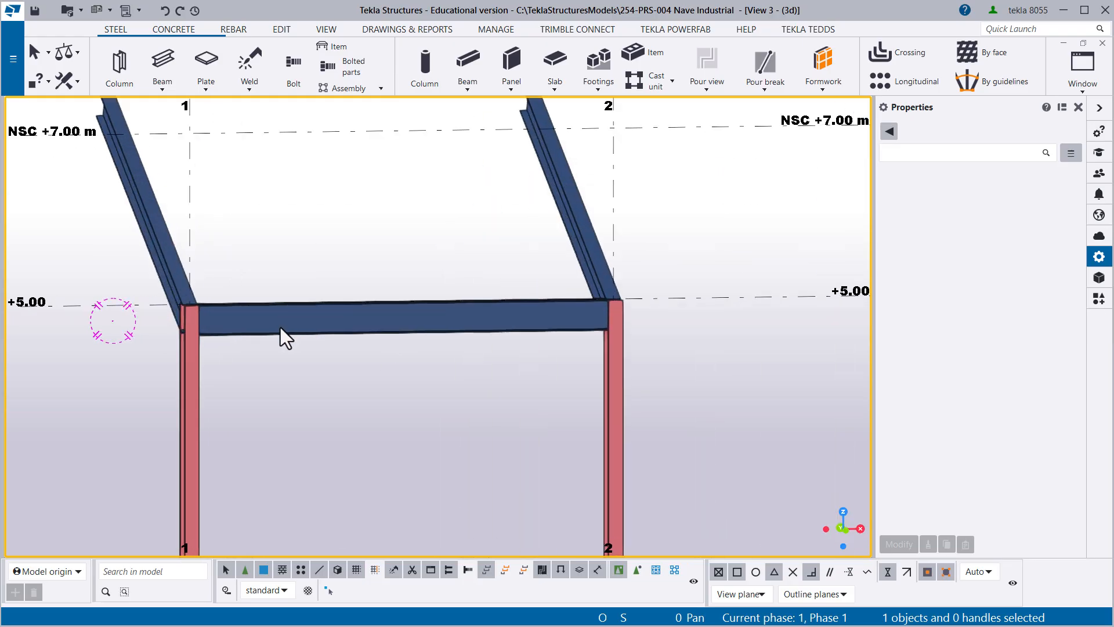
scroll(232, 337, "up", 5)
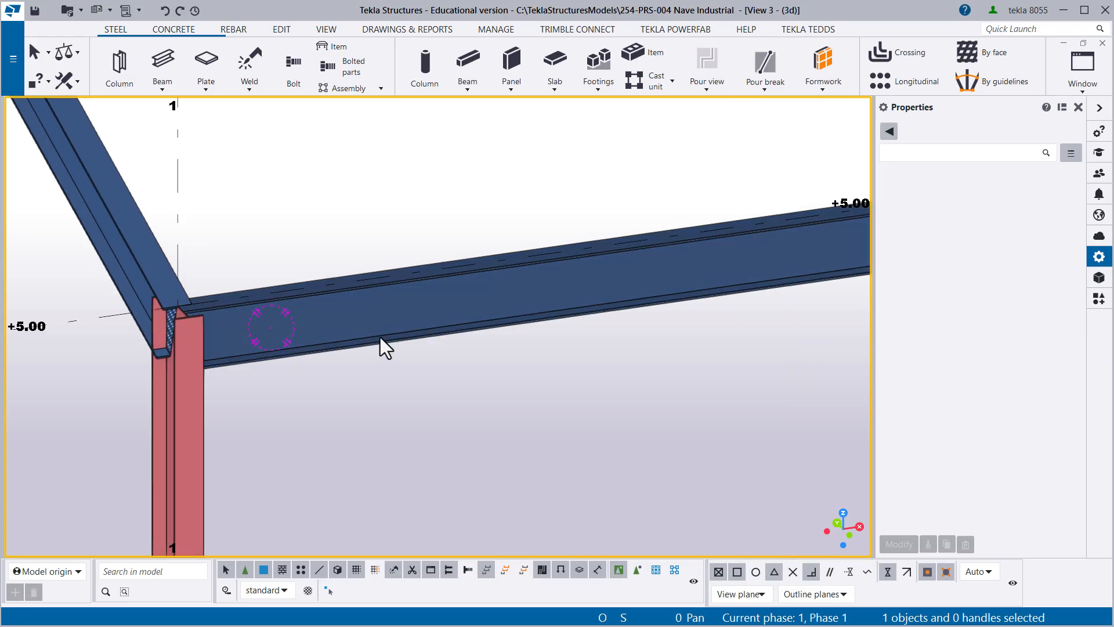
scroll(354, 394, "down", 3)
left_click(476, 420)
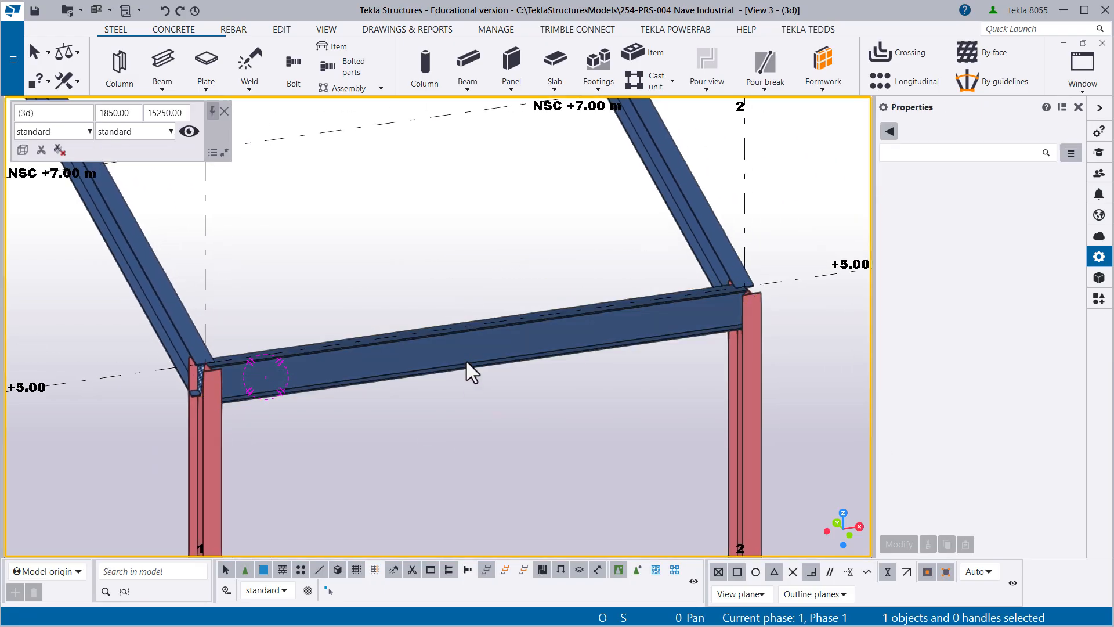
- Rename the beam between grid lines 1 and 2 as Vigueta and change its profile to W250X38.5
left_click(481, 360)
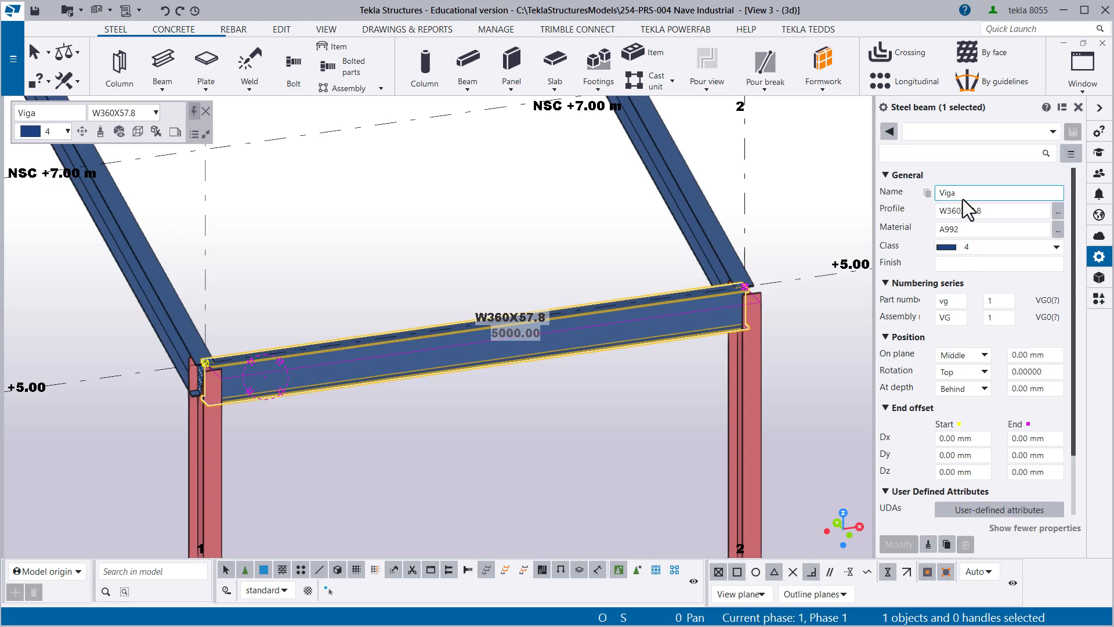
left_click(951, 193)
key("BackSpace")
type("ueta")
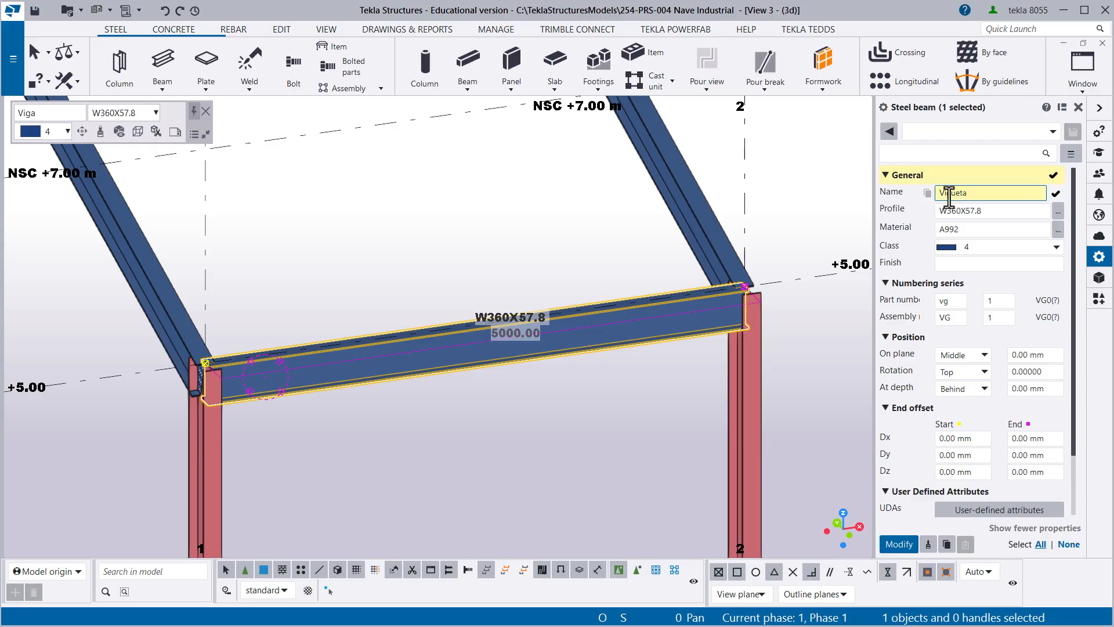
left_click(1058, 212)
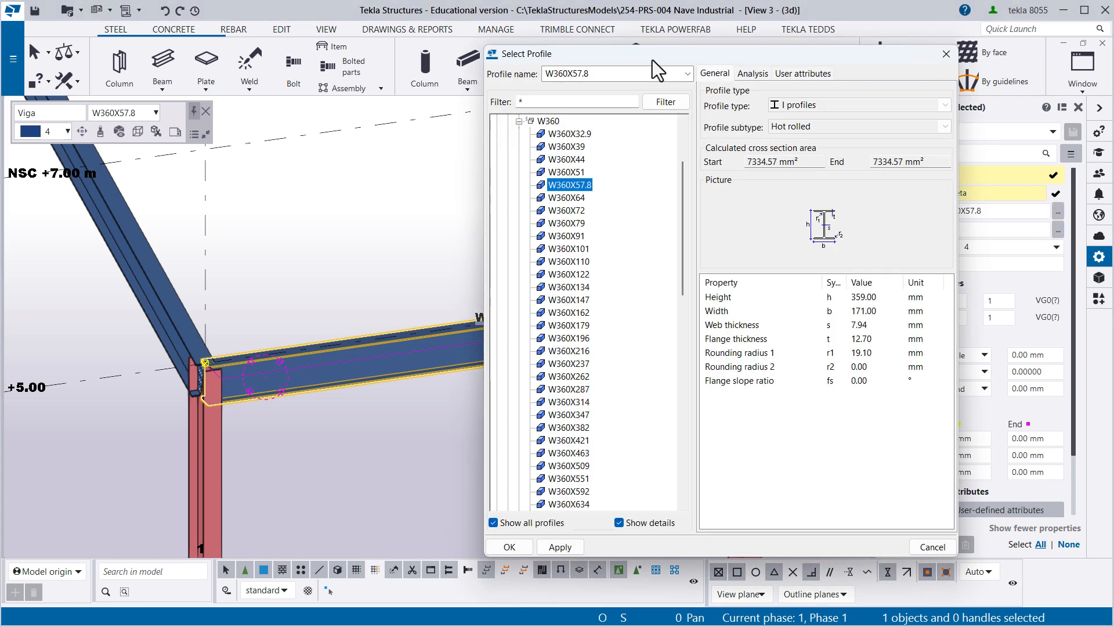
left_click_drag(652, 60, 782, 67)
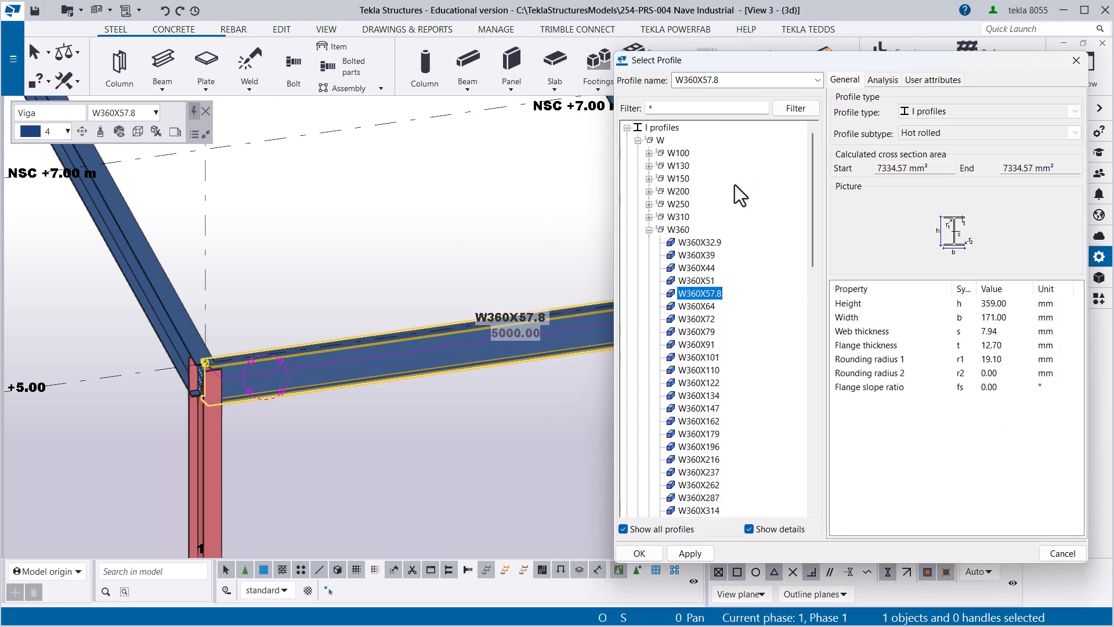
double_click(680, 204)
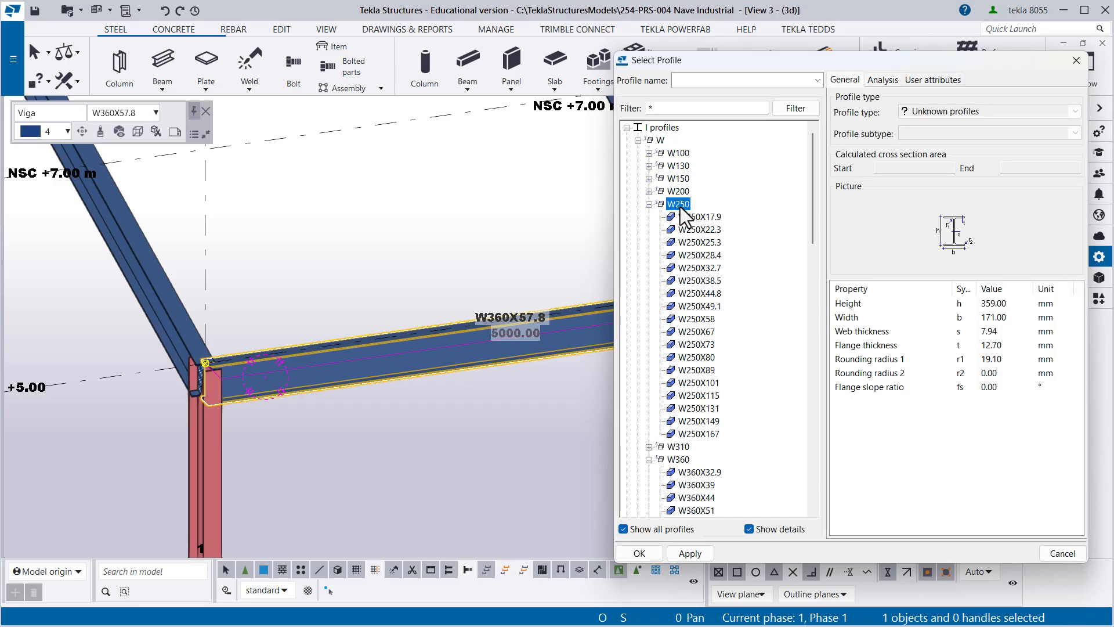
double_click(698, 280)
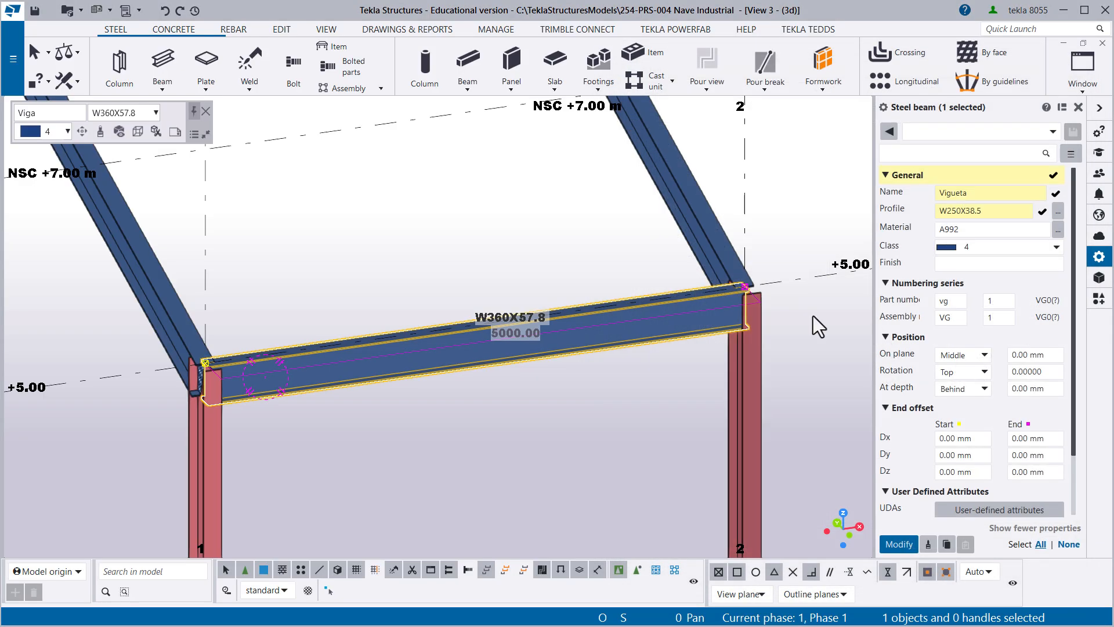
left_click(899, 545)
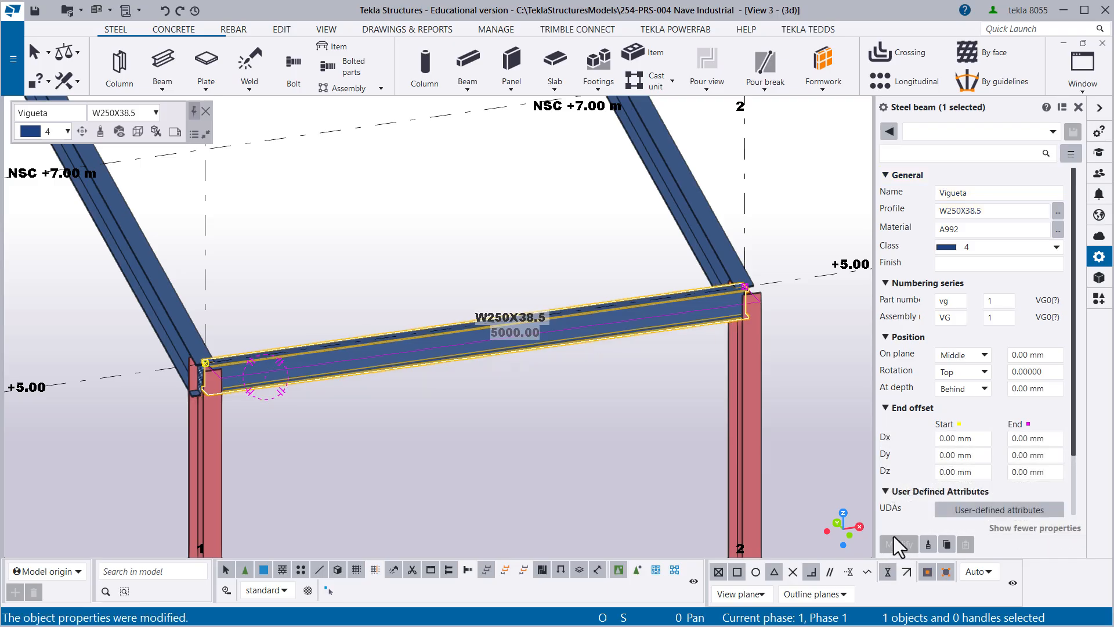
- Change the profile of the Vigueta beam to W250X32.7
middle_click_drag(417, 328, 482, 340, "ctrl")
scroll(559, 355, "down", 2)
scroll(503, 329, "up", 2)
scroll(499, 354, "down", 1)
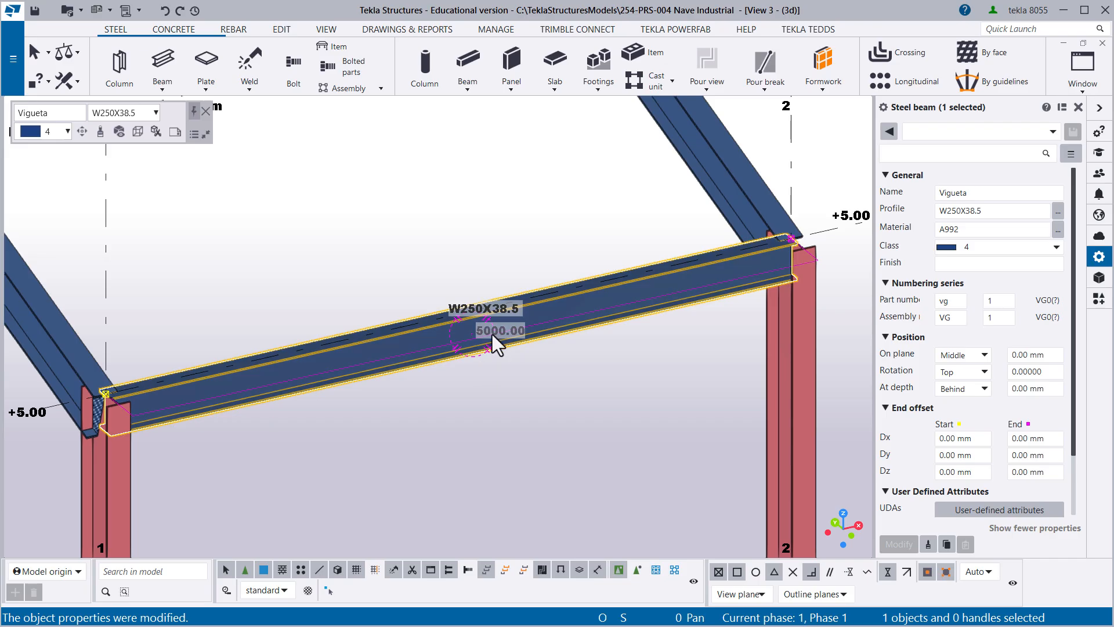
left_click(1058, 210)
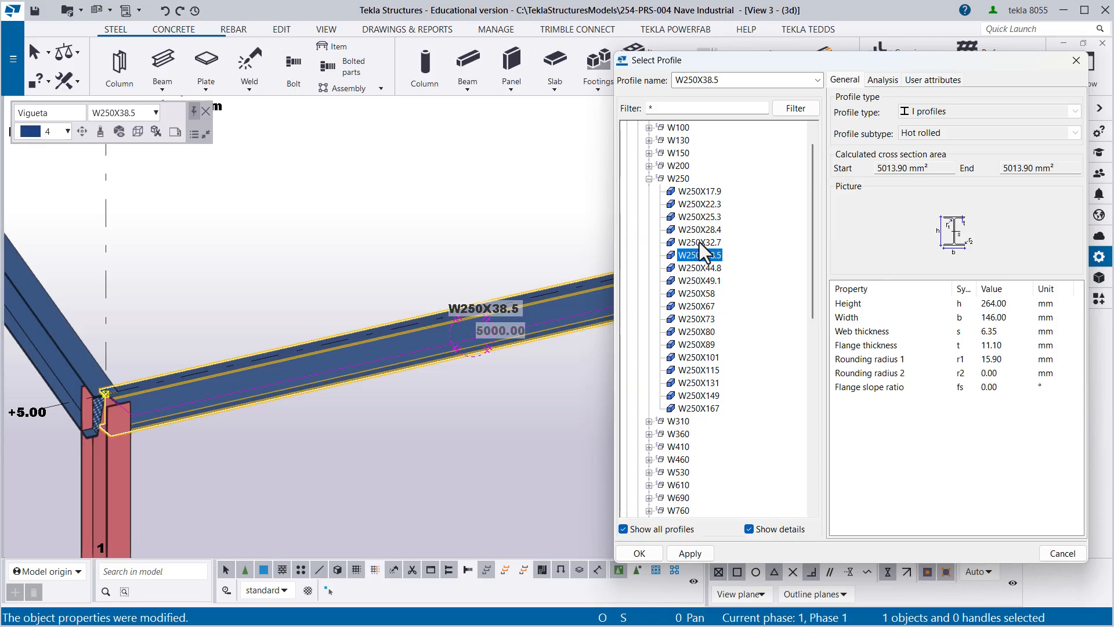
double_click(701, 242)
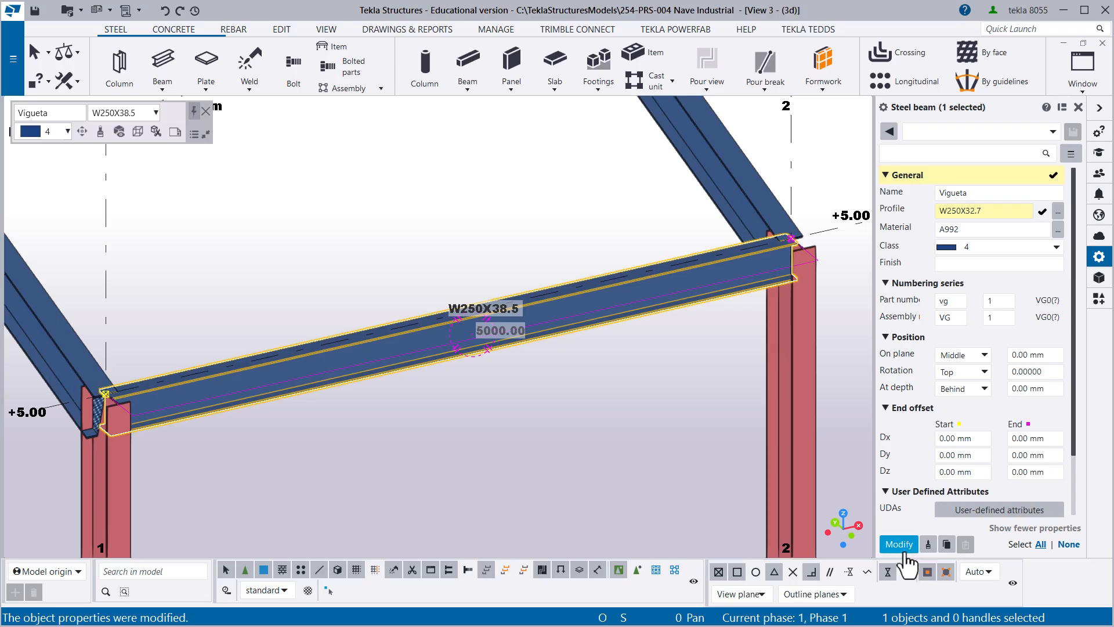
left_click(906, 562)
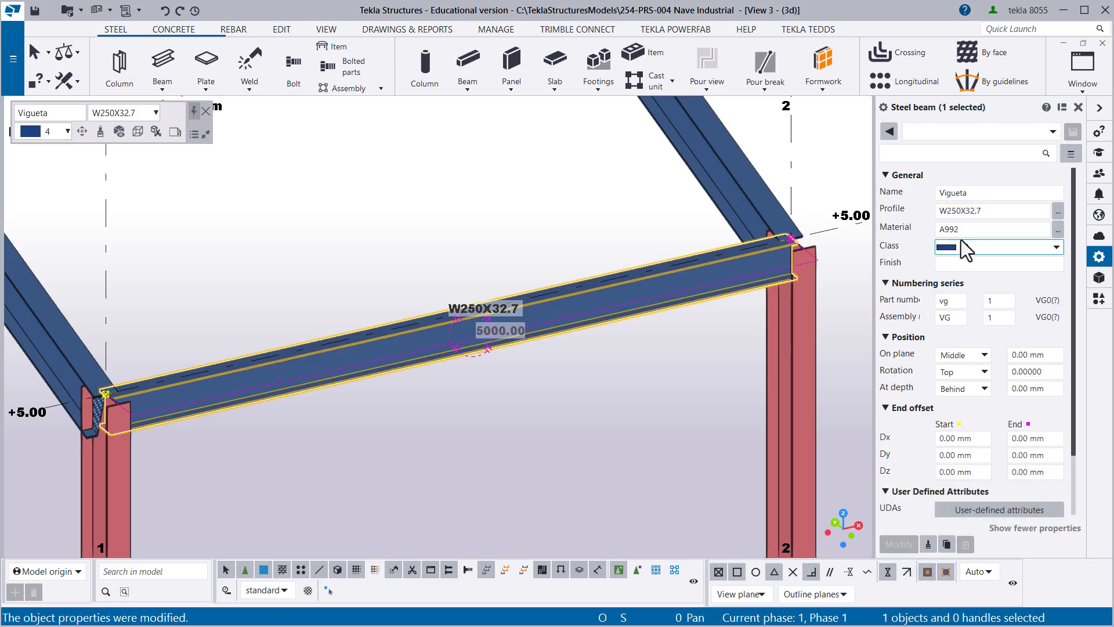
- Set the Vigueta beam's material to A36 and its class to 3
left_click_drag(960, 229, 943, 242)
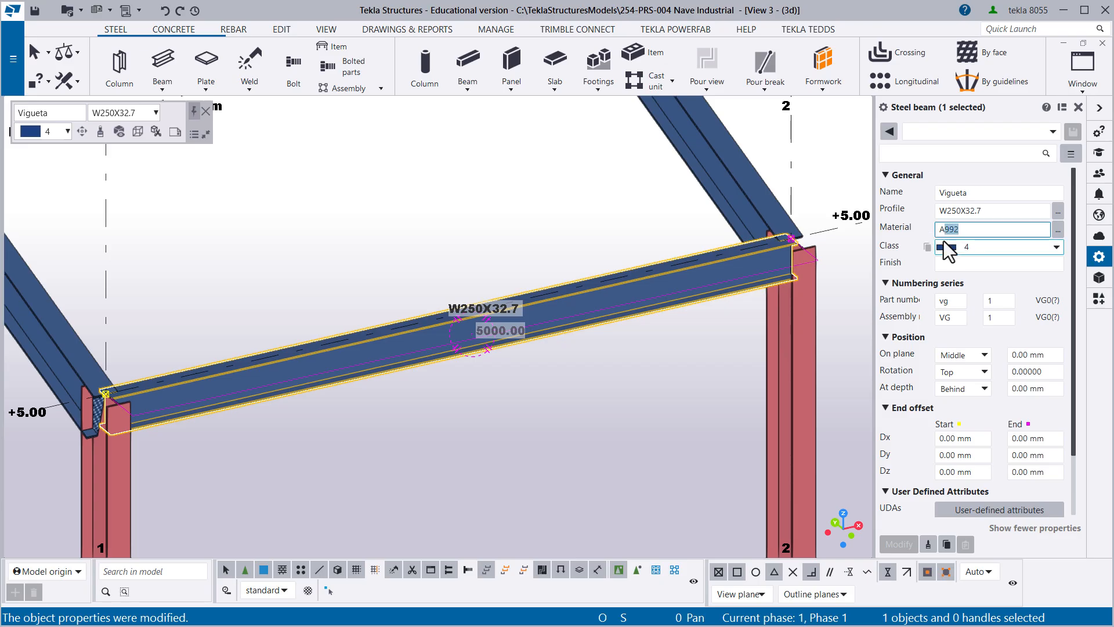
type("A")
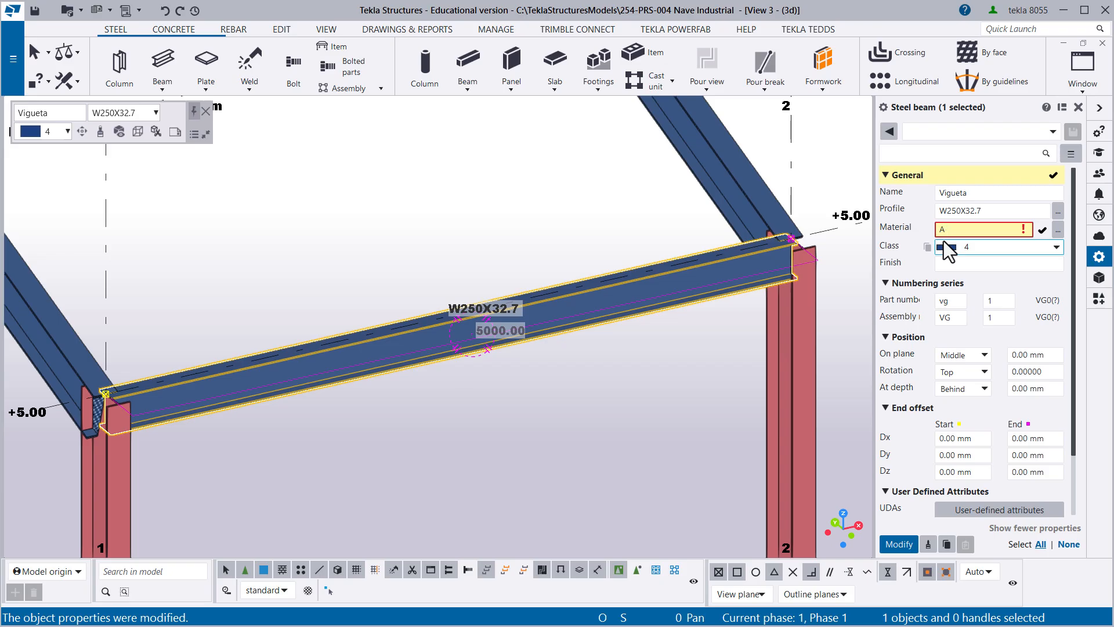
type("36")
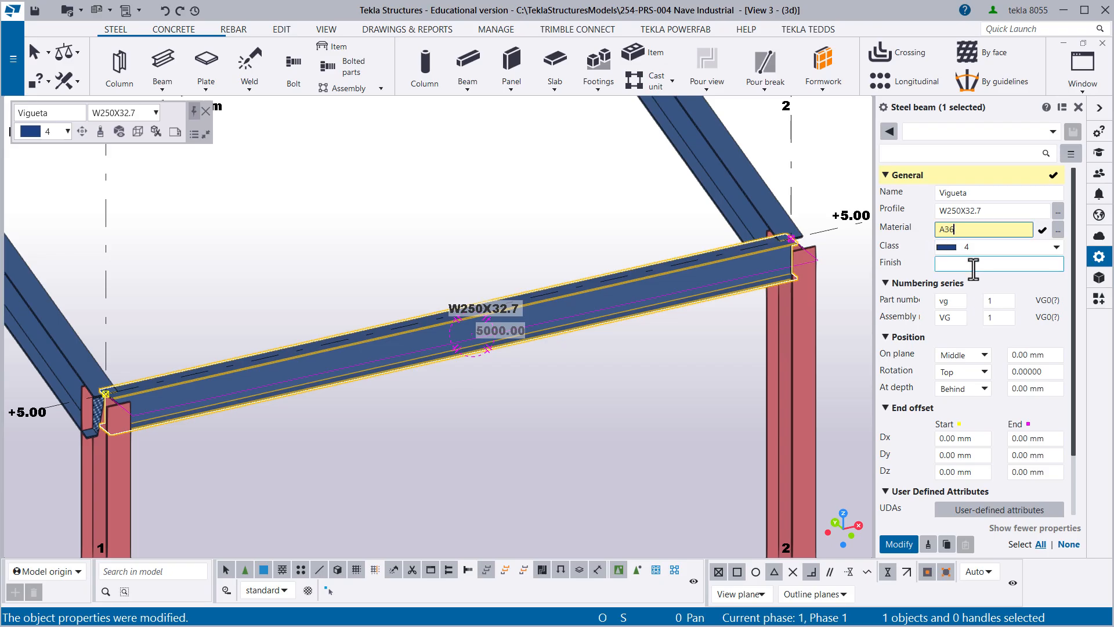
left_click(986, 246)
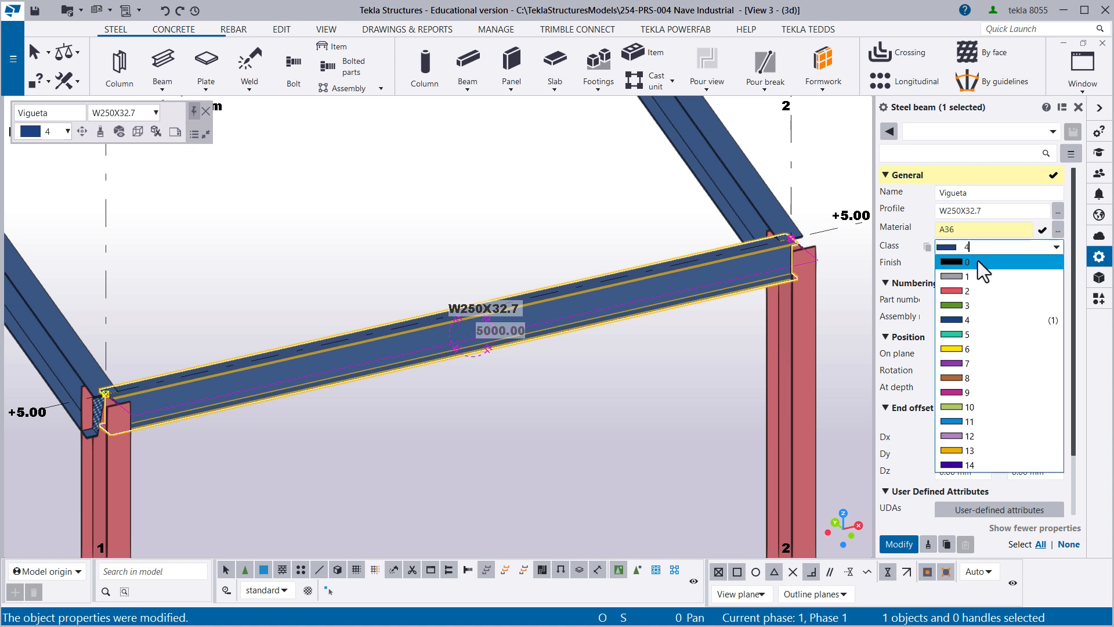
left_click(975, 305)
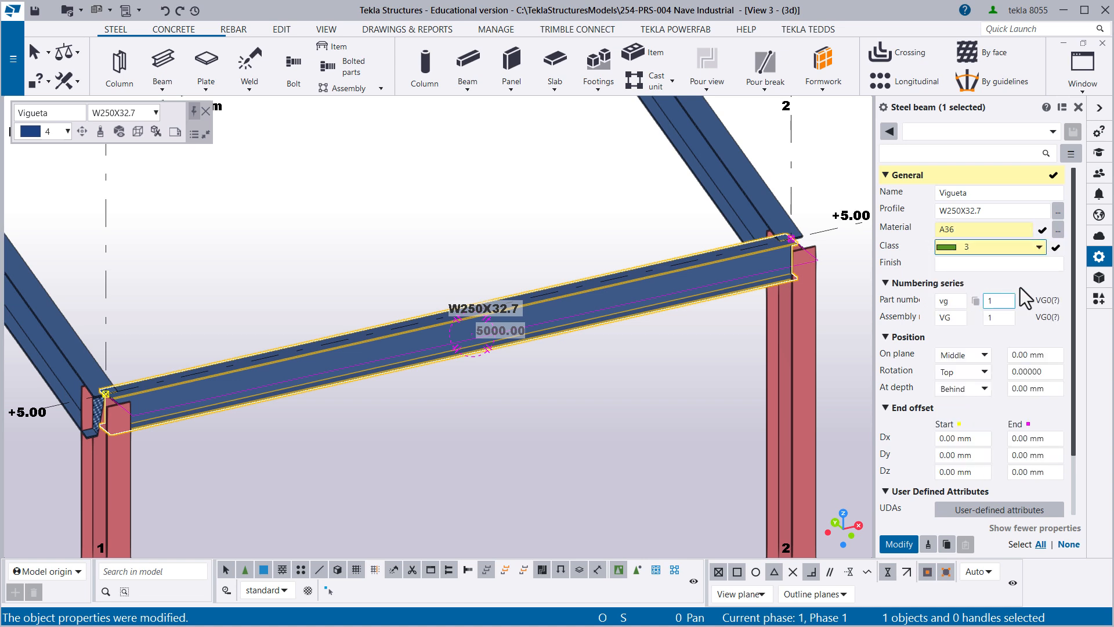
- Set the part numbering prefix to vgt and the assembly prefix to VGT, and apply the pending changes to the beam
left_click(940, 301)
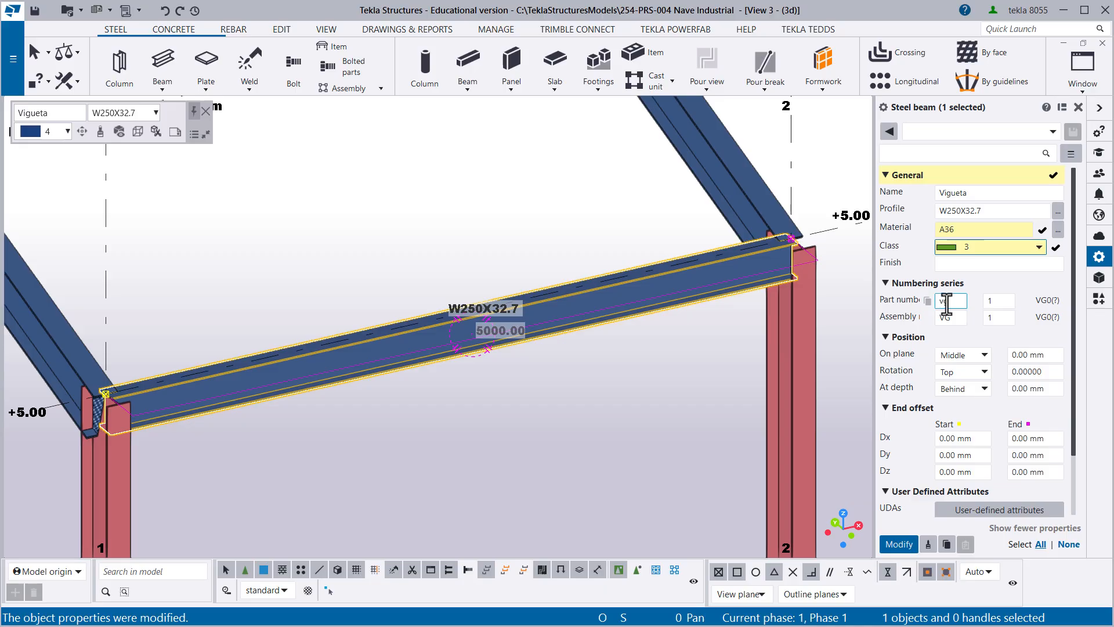
double_click(942, 301)
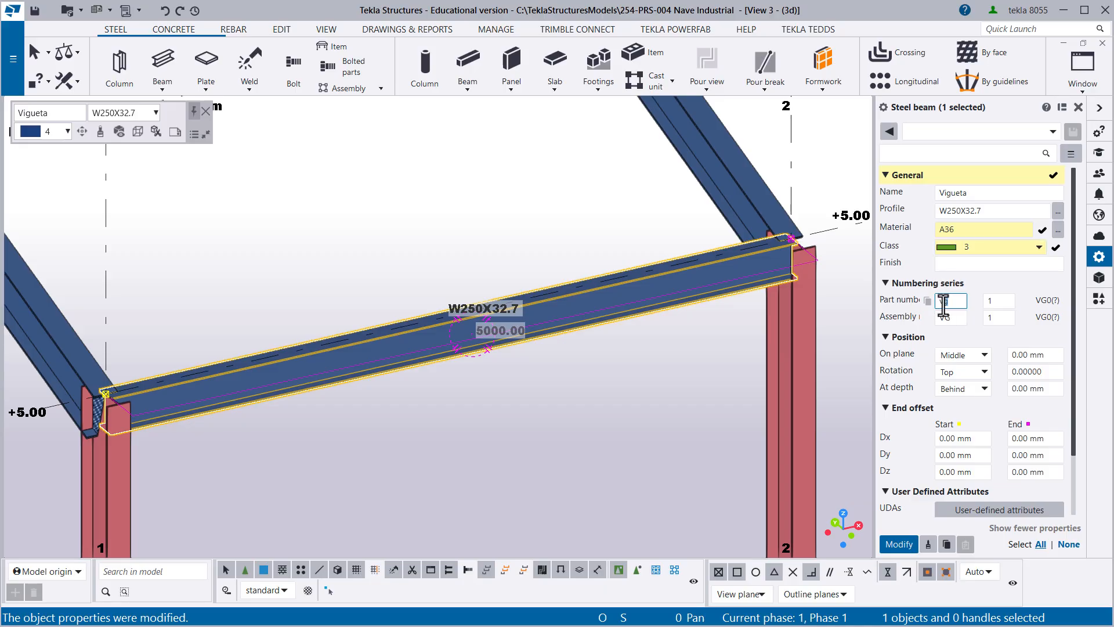
left_click(946, 304)
type("t")
left_click(953, 319)
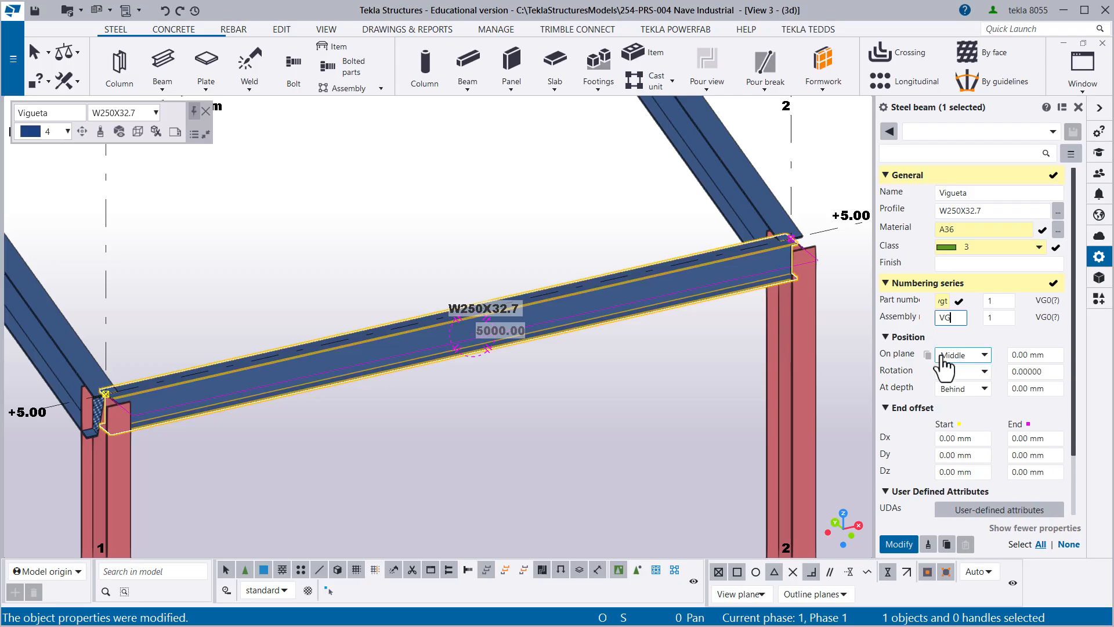
type("T")
left_click(901, 548)
left_click(610, 435)
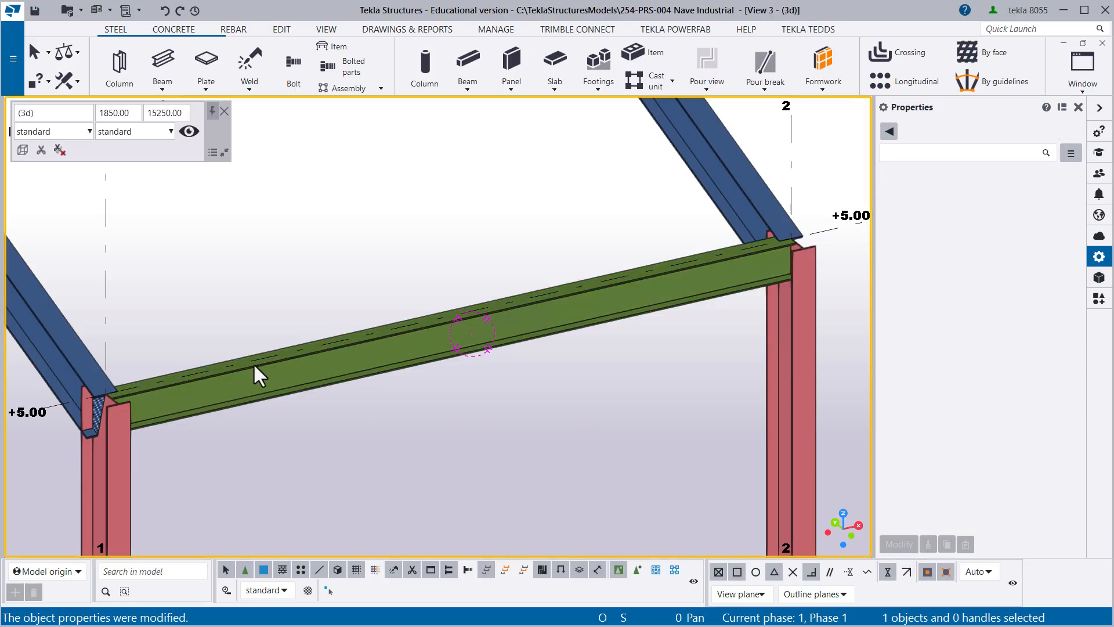
- Set the start and end Dz offsets of the Vigueta beam between grid lines 1 and 2 to -200 mm
middle_click_drag(254, 365, 343, 235, "ctrl")
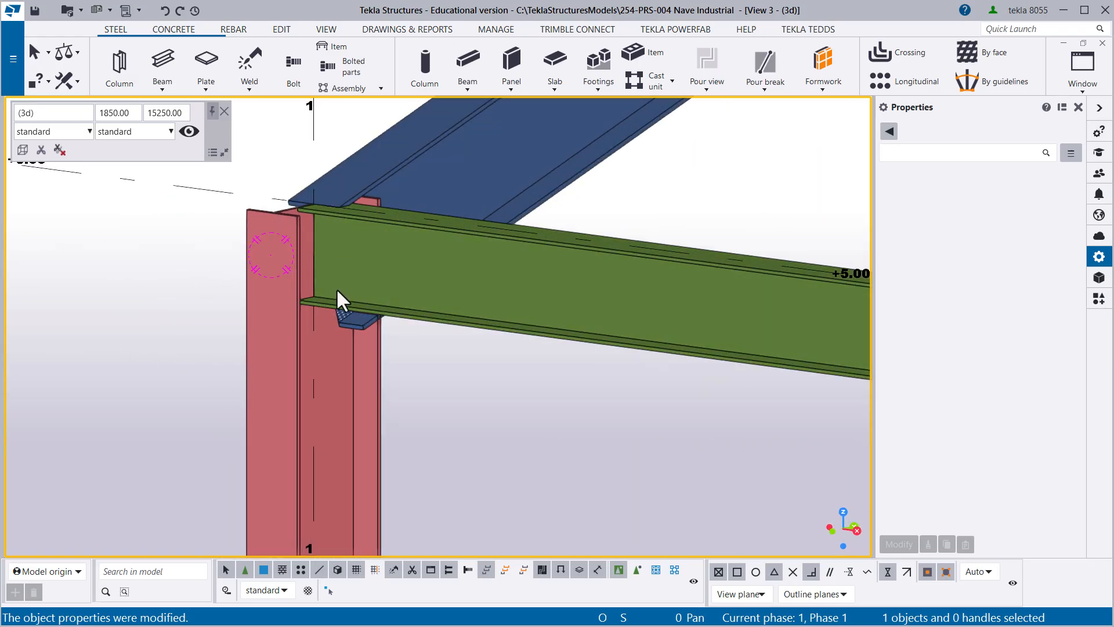
mouse_move(349, 268)
middle_mouse_down("ctrl")
mouse_move(317, 263)
mouse_move(326, 232)
mouse_move(347, 283)
mouse_move(347, 263)
mouse_move(336, 291)
mouse_move(441, 308)
mouse_move(292, 267)
mouse_move(240, 287)
mouse_move(327, 277)
mouse_move(357, 288)
middle_mouse_up("ctrl")
left_click(359, 290)
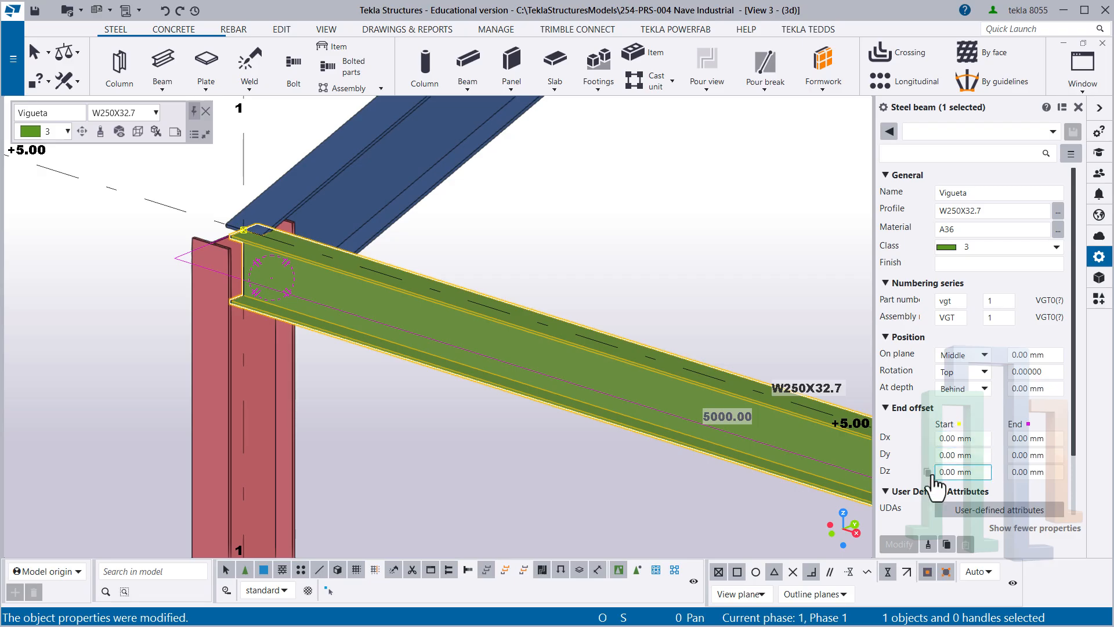
scroll(925, 427, "down", 3)
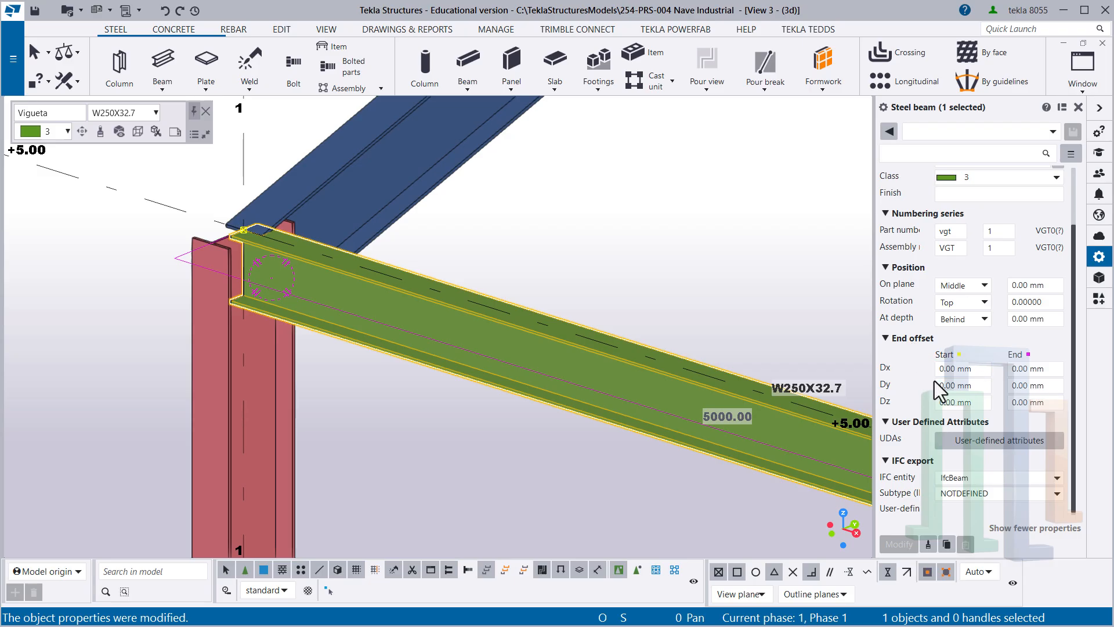
left_click_drag(939, 404, 968, 399)
type("-20")
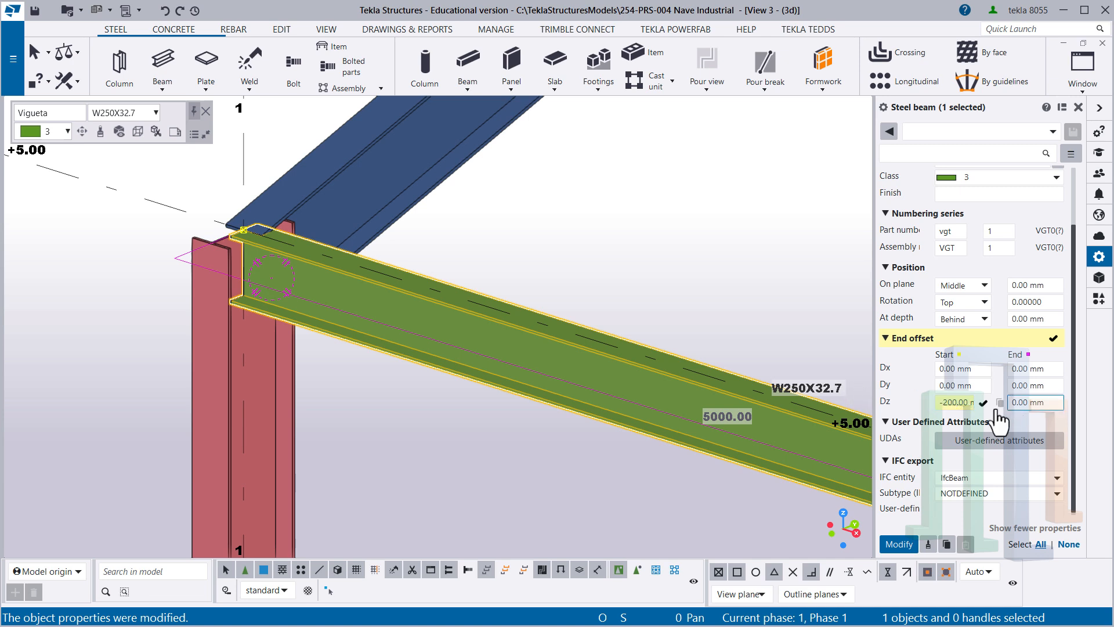
type("20")
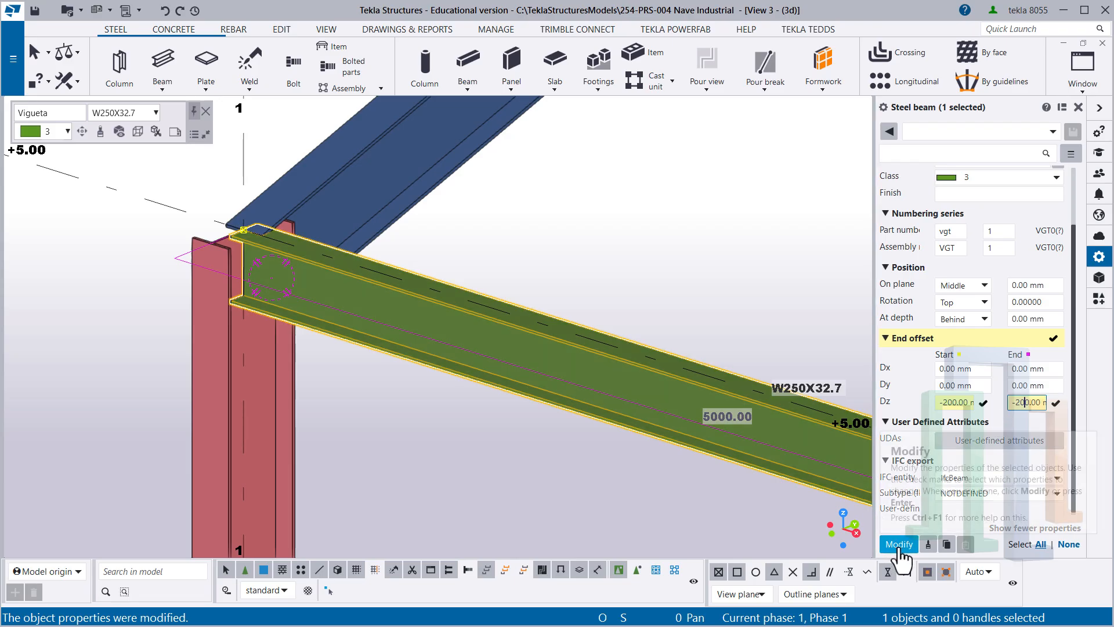
left_click(900, 545)
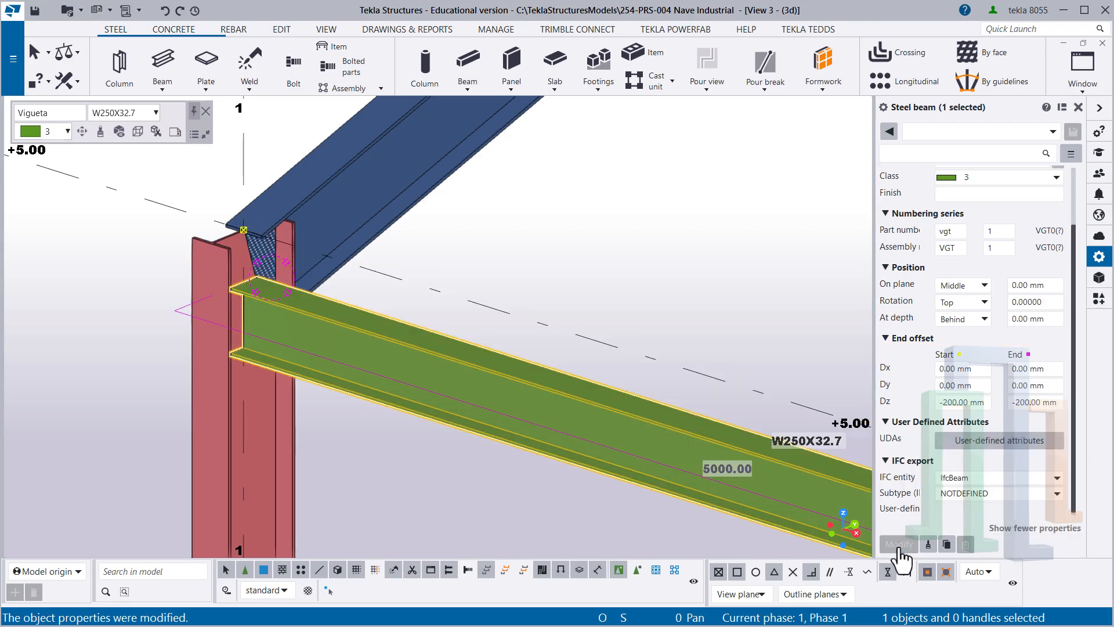
- Set the Vigueta beam's start and end Dz offsets to -150 mm and apply the change
middle_click_drag(271, 309, 356, 330, "ctrl")
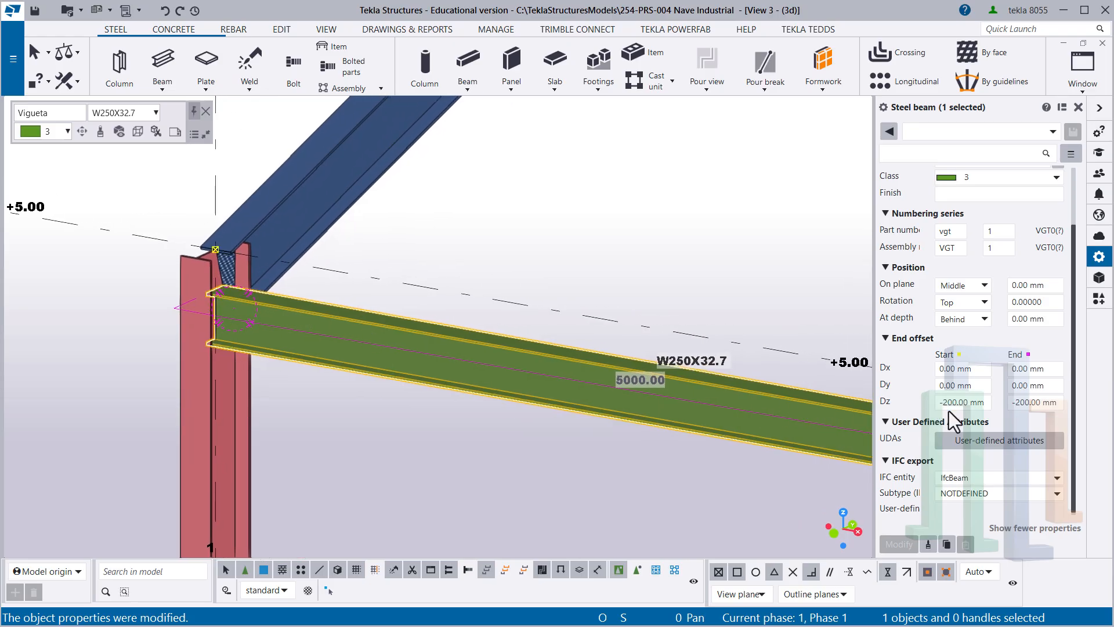
left_click_drag(953, 403, 942, 403)
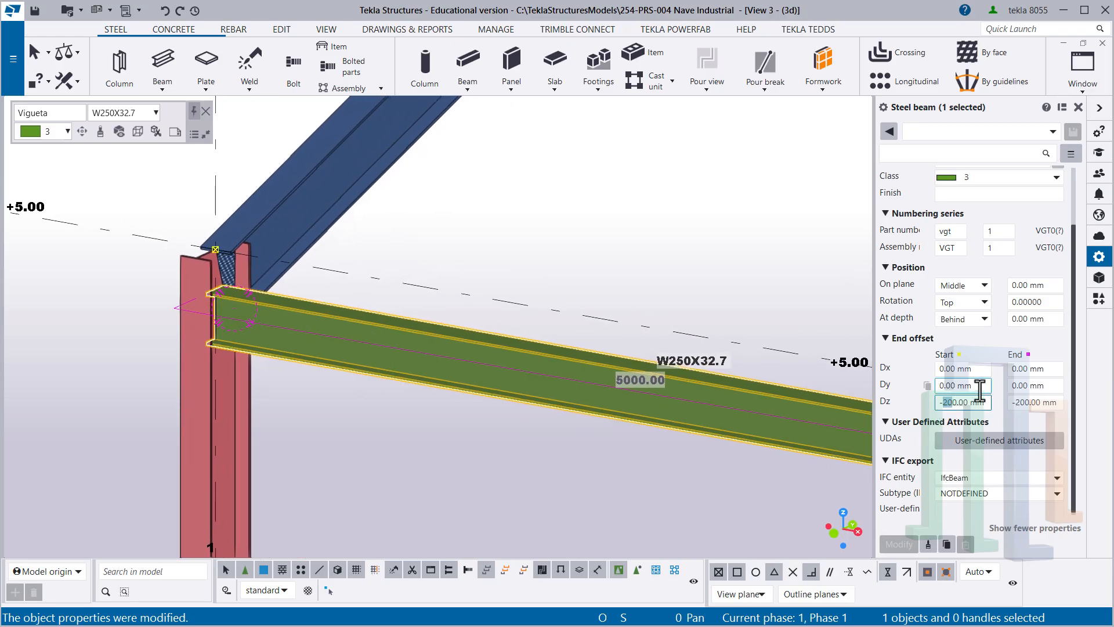
type("15")
left_click(1023, 402)
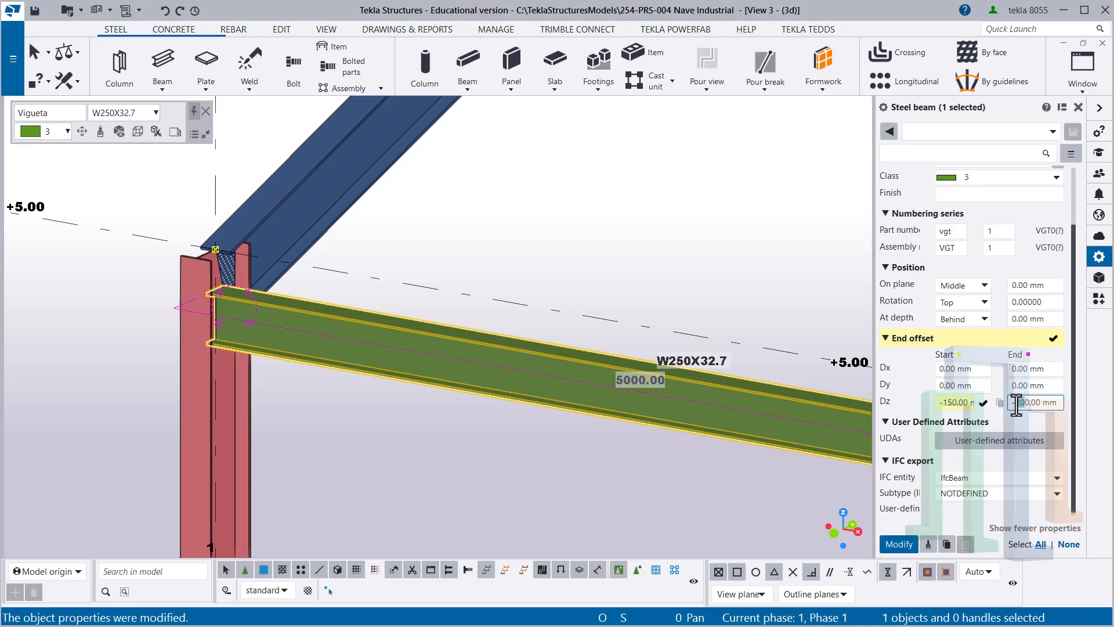
type("15")
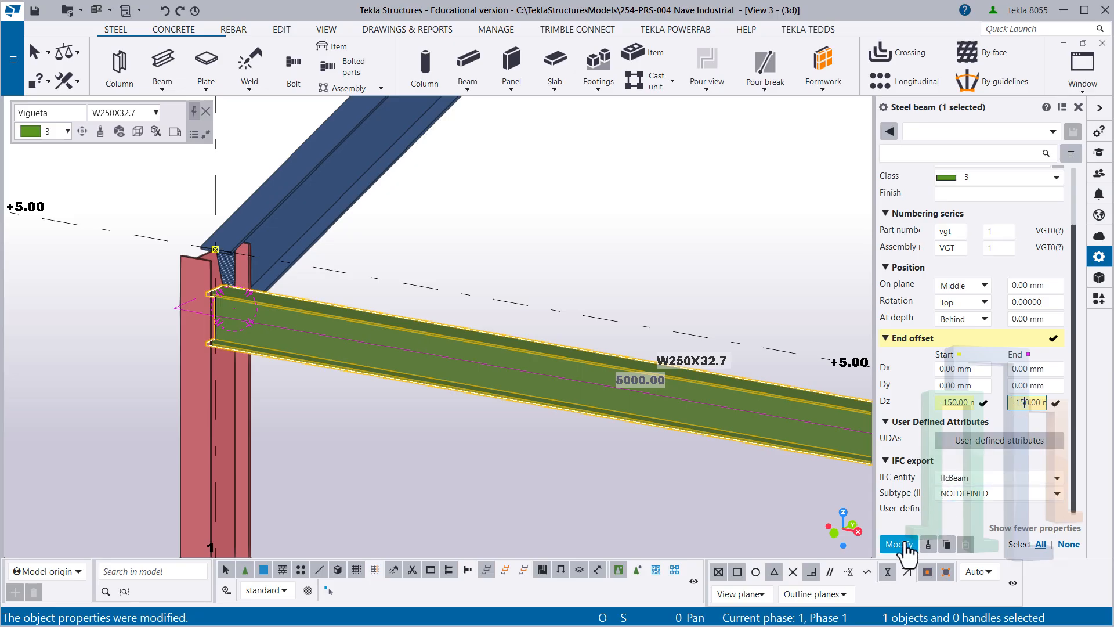
left_click(905, 545)
- Enter Vigueta 01 as the name for the beam's property set and deselect the beam
middle_click_drag(618, 427, 292, 301)
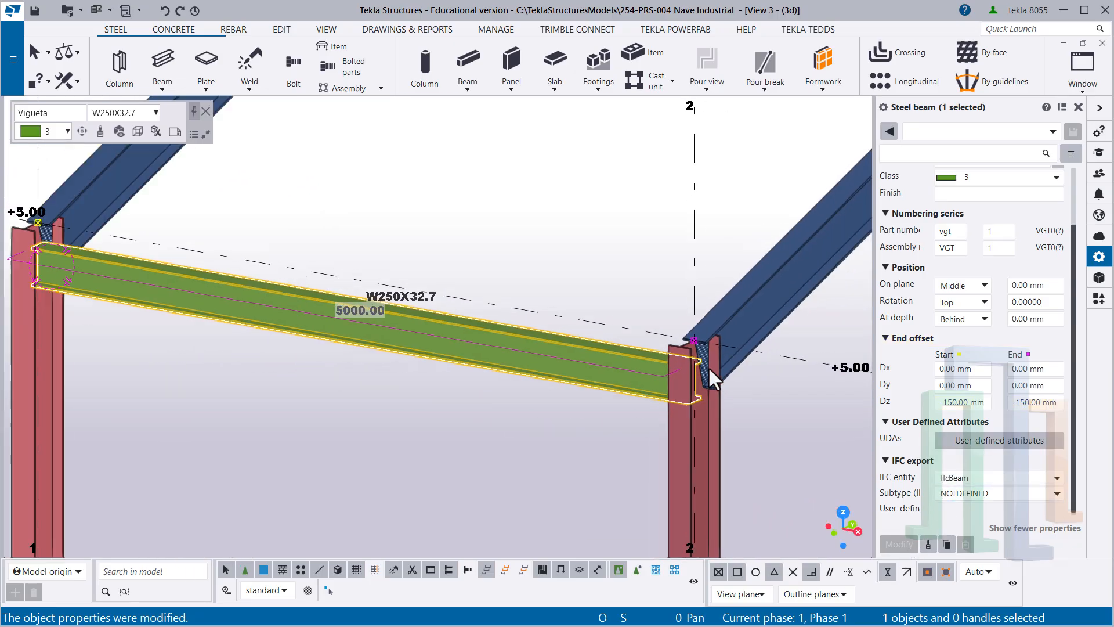
scroll(708, 367, "down", 2)
middle_click_drag(583, 349, 719, 361, "ctrl")
scroll(970, 325, "up", 2)
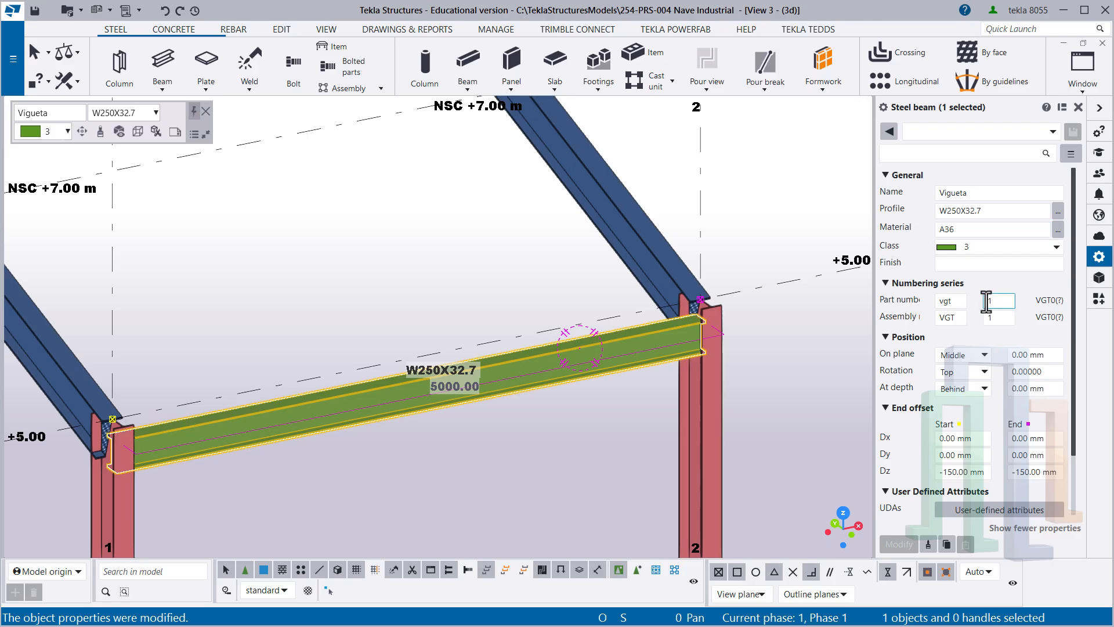
left_click(928, 132)
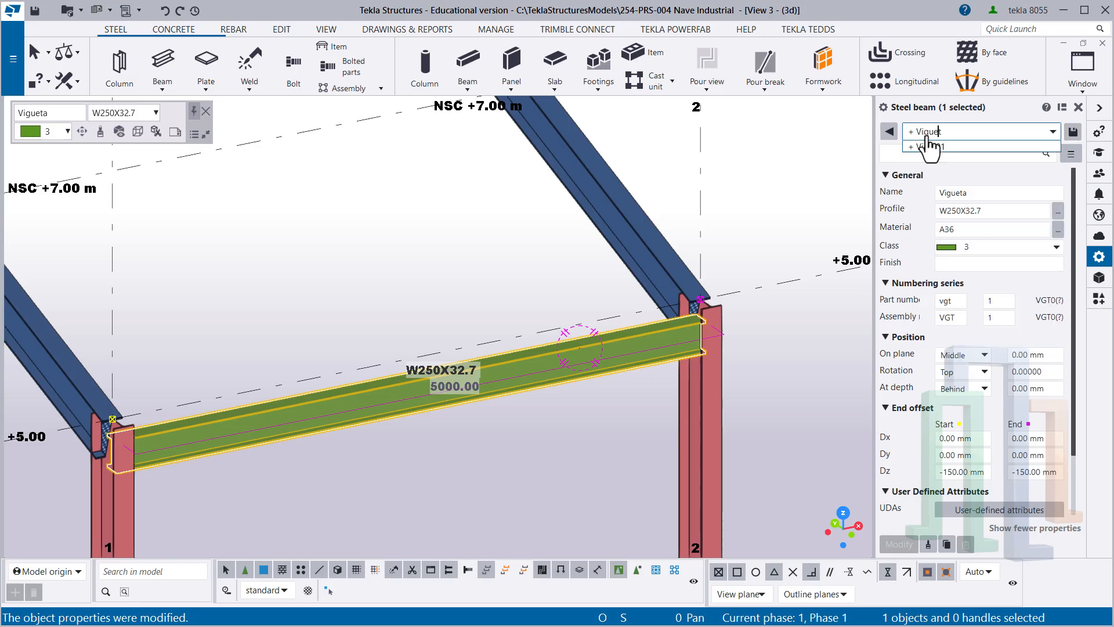
type("01")
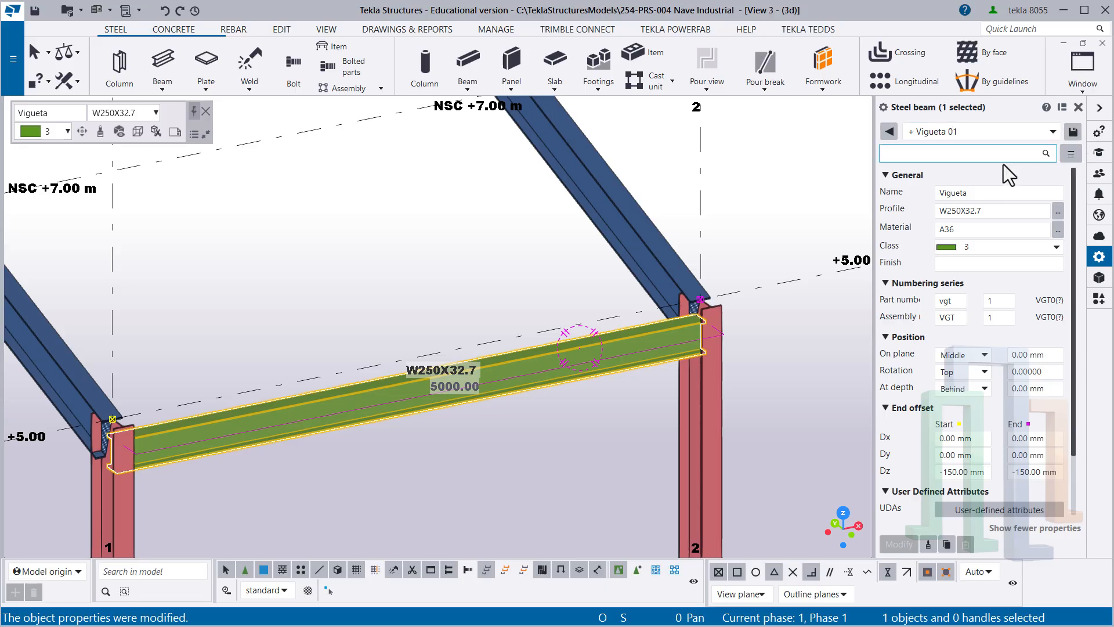
scroll(575, 290, "down", 2)
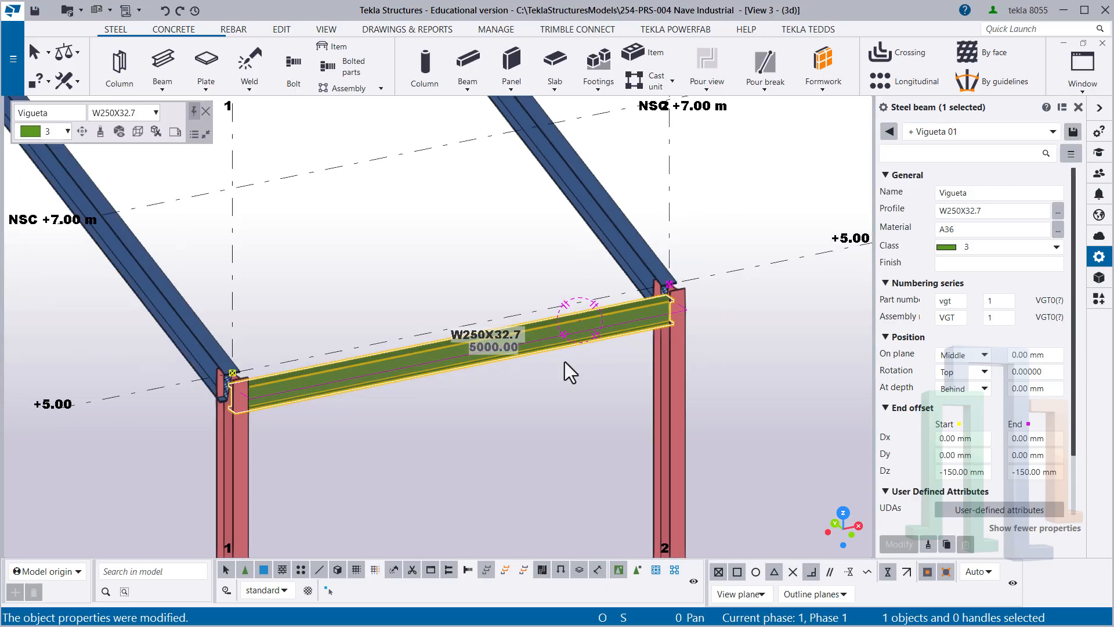
left_click(558, 400)
- Rename the longitudinal view showing grid lines 1 to 5 as "Eje: 1-1 (Elevación)"
scroll(555, 388, "down", 2)
middle_click_drag(502, 350, 423, 342, "ctrl")
scroll(521, 360, "down", 4)
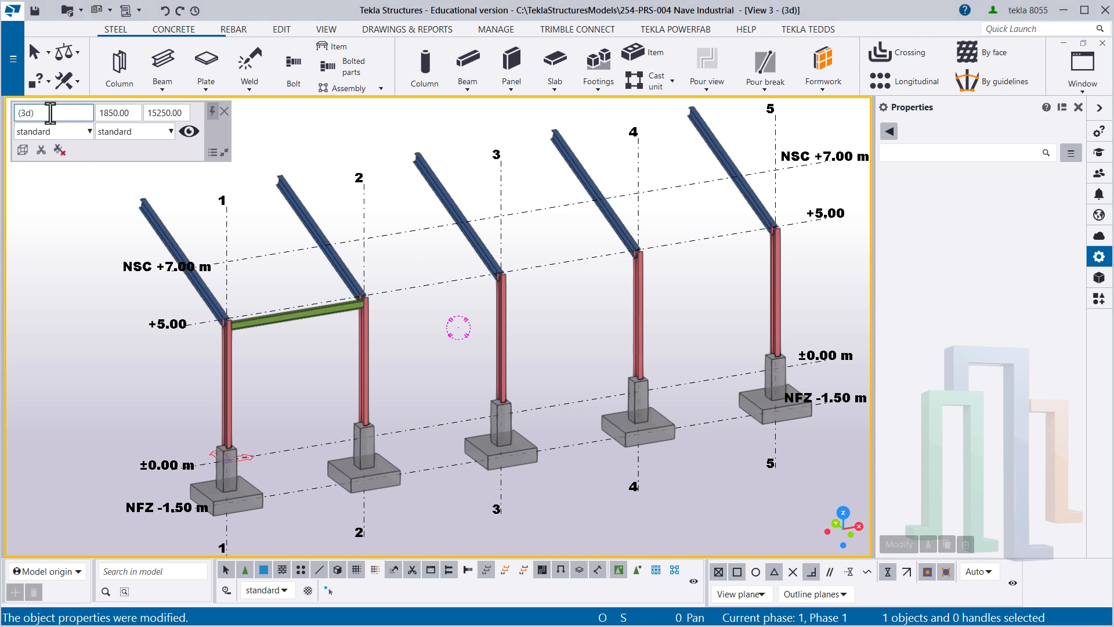
left_click_drag(51, 113, 15, 116)
type("(Elevación")
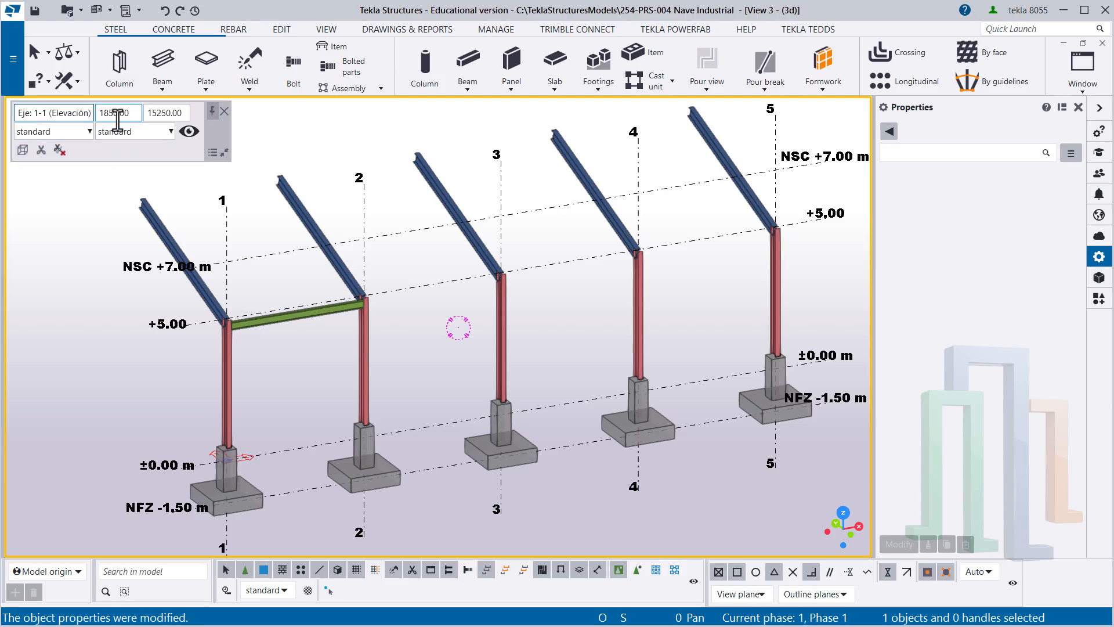
key("Tab")
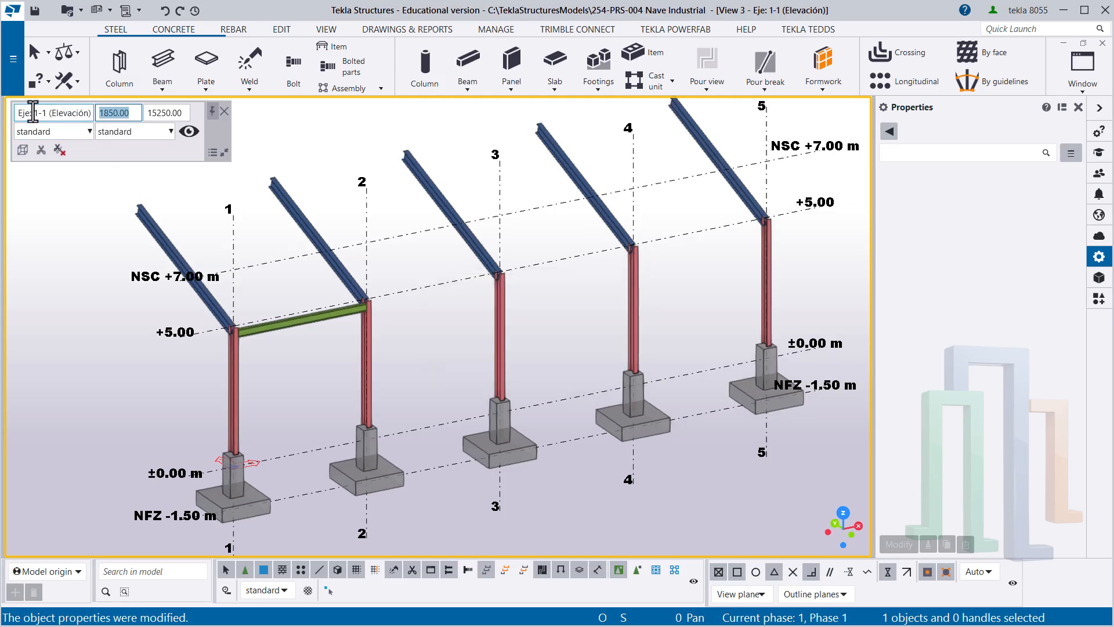
left_click(112, 175)
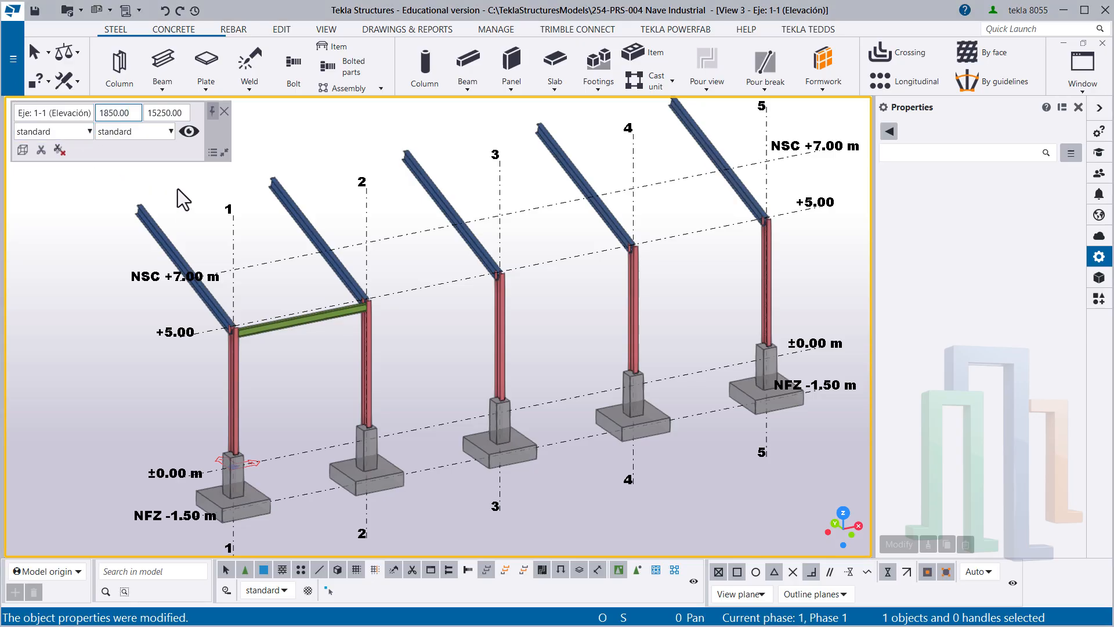
- Switch to the overall 3D view of the building and rename it as "Isometría"
key("ctrl+Tab")
left_click(174, 213)
scroll(504, 382, "up", 3)
middle_click_drag(504, 382, 380, 379, "ctrl")
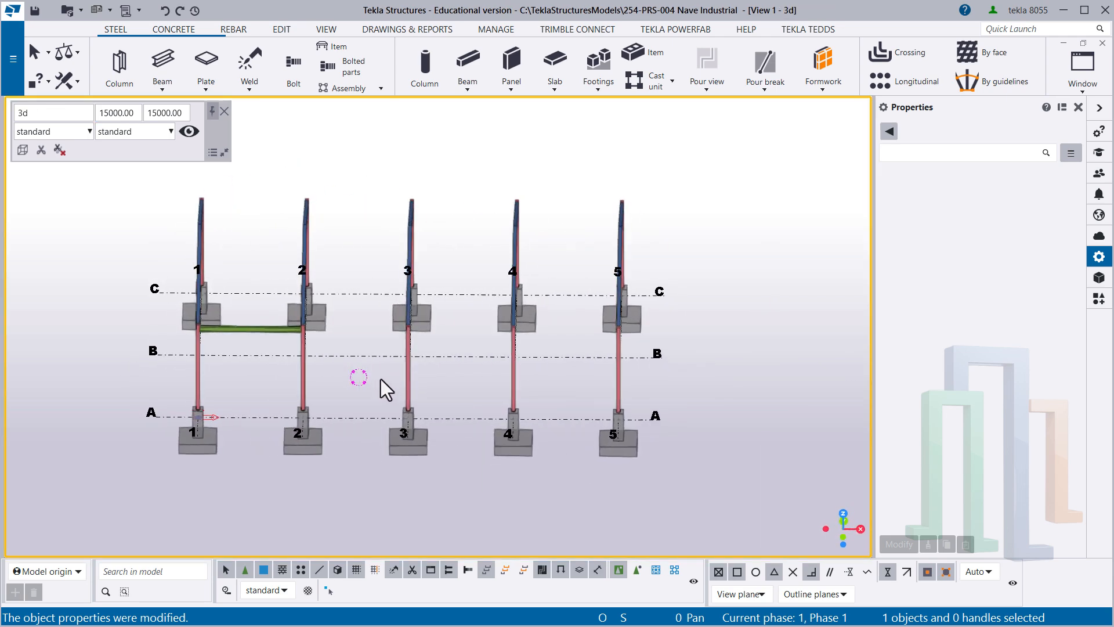
left_click(36, 112)
left_click_drag(57, 112, 2, 110)
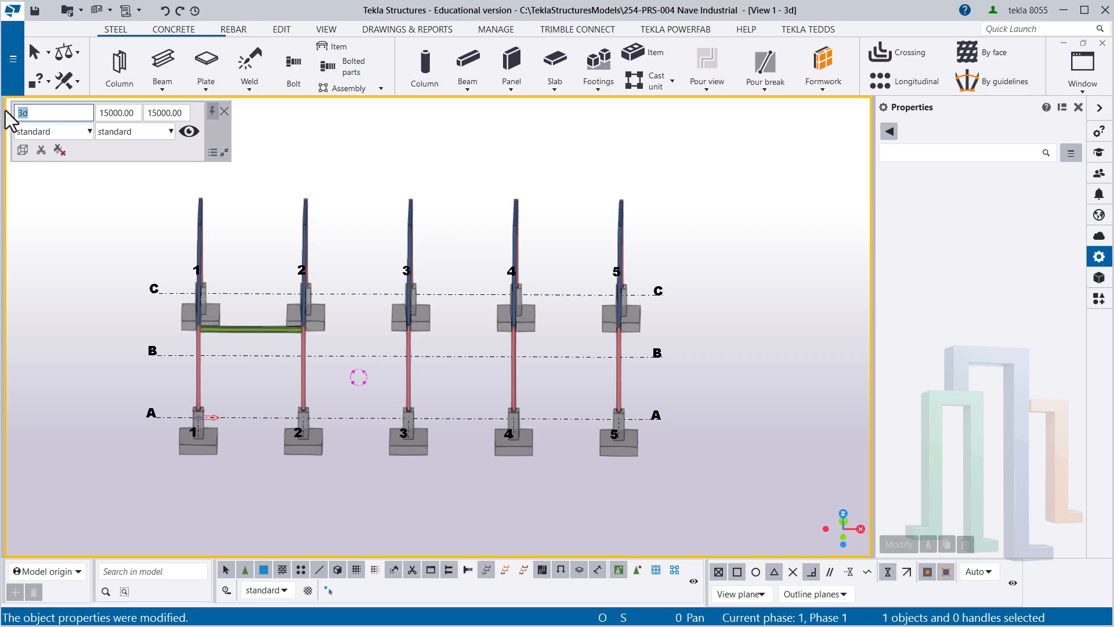
type("Isometría")
left_click(125, 113)
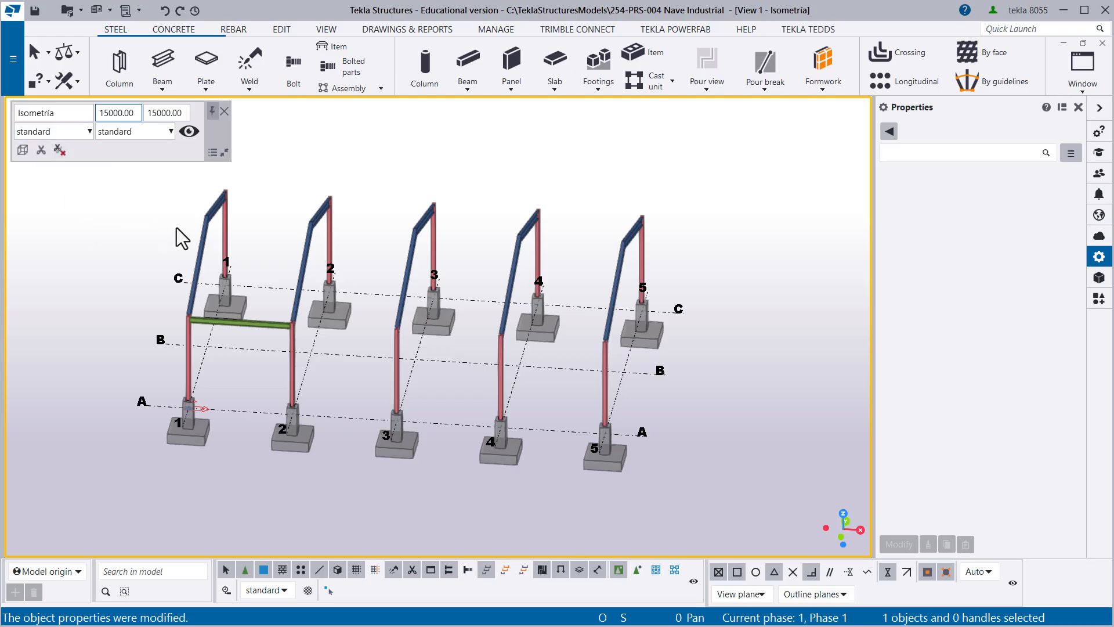
- Switch to the view of the single portal frame across grid lines A to C and open its name for editing
key("ctrl+Tab")
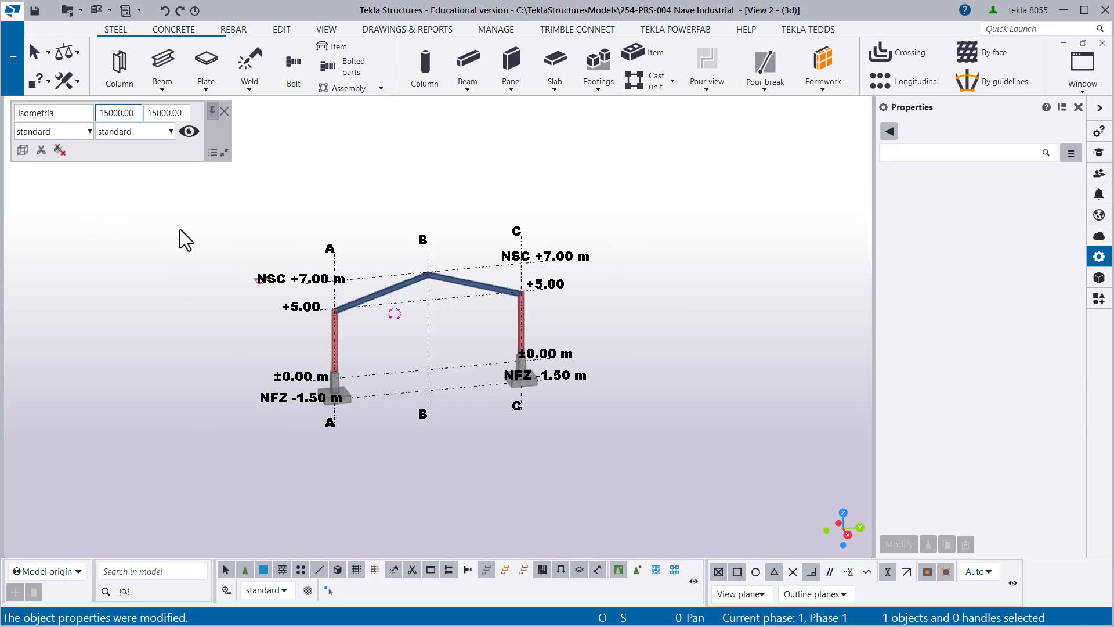
scroll(278, 274, "up", 2)
scroll(282, 284, "up", 2)
middle_click_drag(306, 298, 171, 236)
middle_click_drag(355, 213, 396, 258)
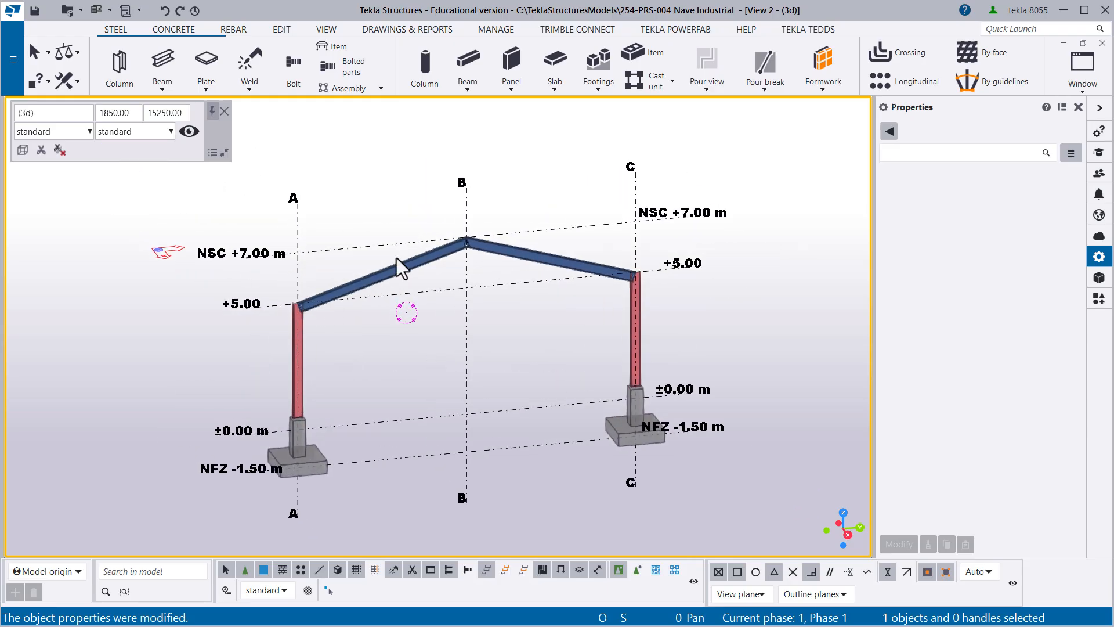
key("ctrl+Tab")
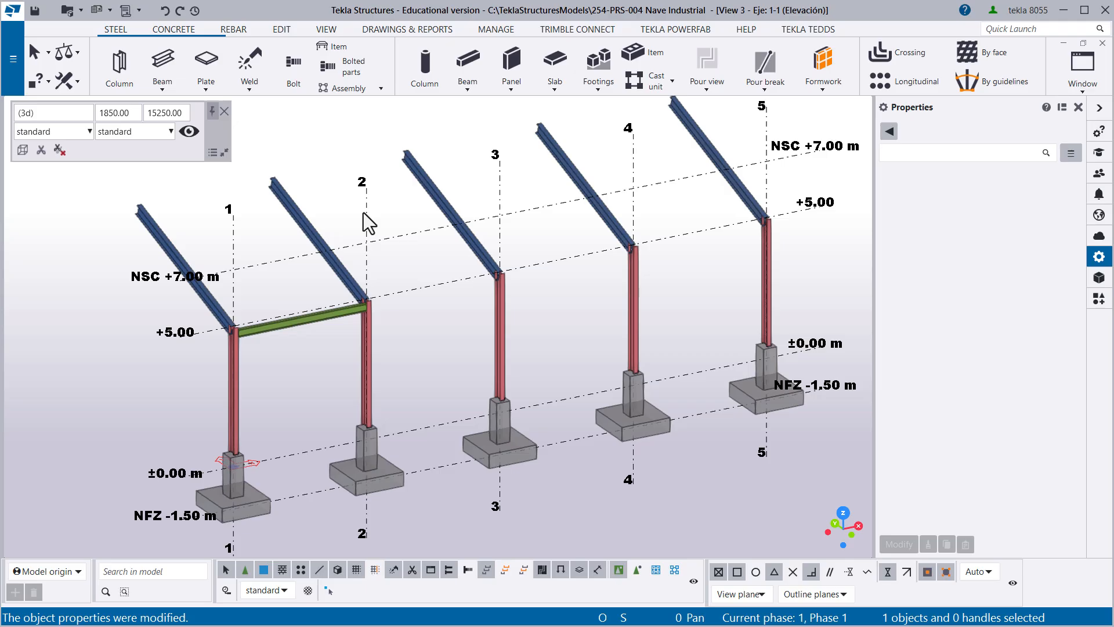
key("ctrl+Tab")
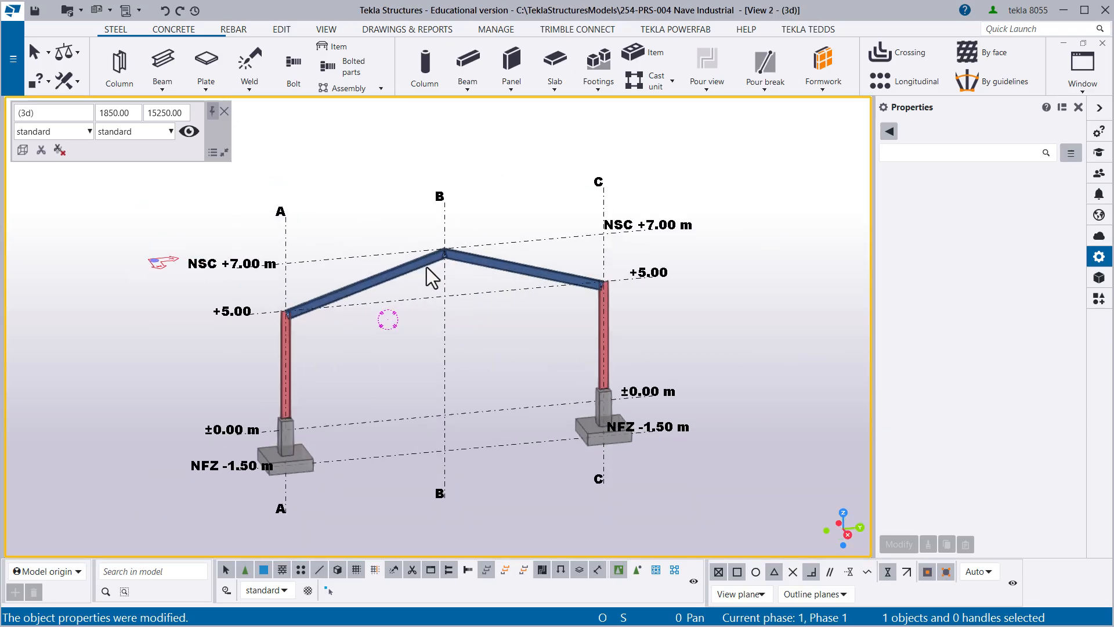
left_click(68, 119)
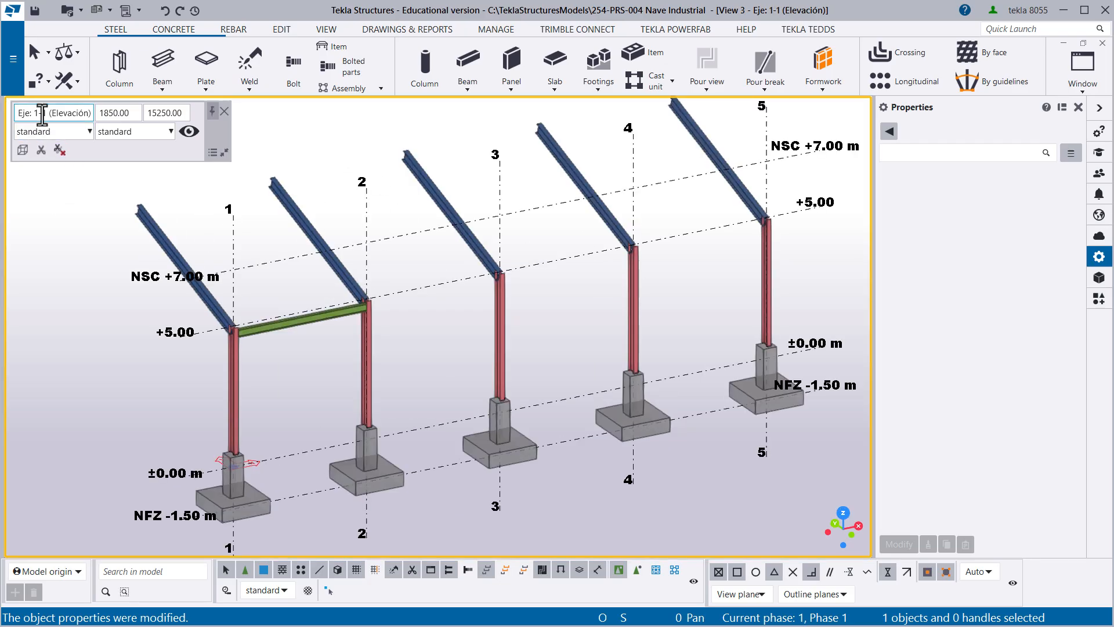
- Correct the longitudinal view's name to "Eje: A-A (Elevación)" and save the model
left_click(36, 113)
left_click(35, 114)
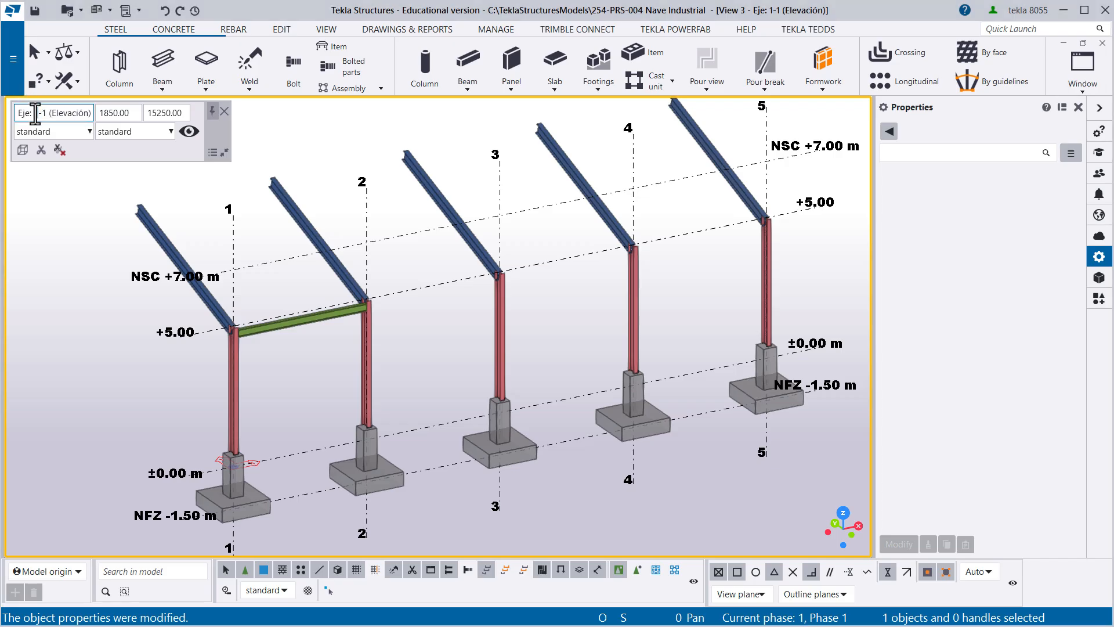
key("BackSpace")
type("A")
key("Right")
key("Right")
key("BackSpace")
type("A")
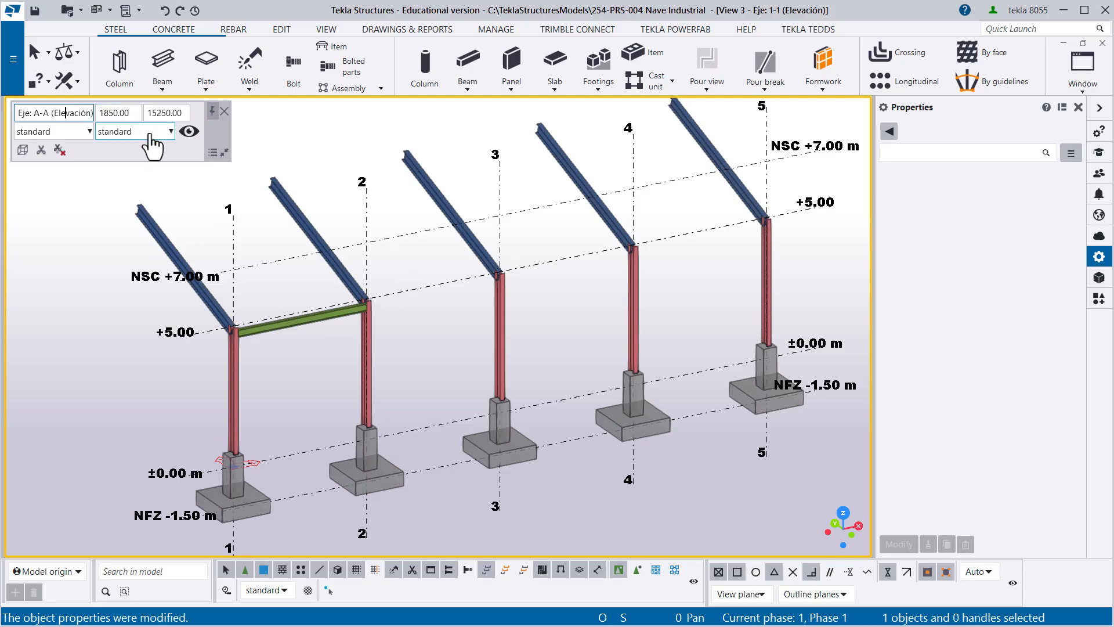
key("Tab")
key("Tab")
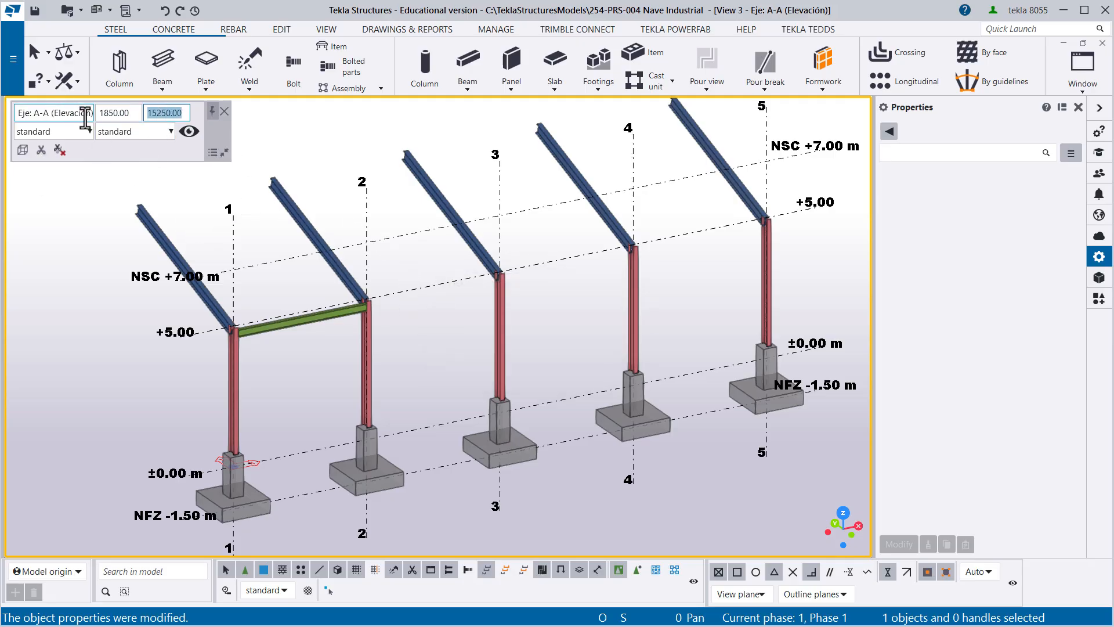
left_click(35, 11)
- Switch to the Isometría view and examine the Vigueta beam between the frames at grid lines 1 and 2
middle_click_drag(500, 249, 487, 274)
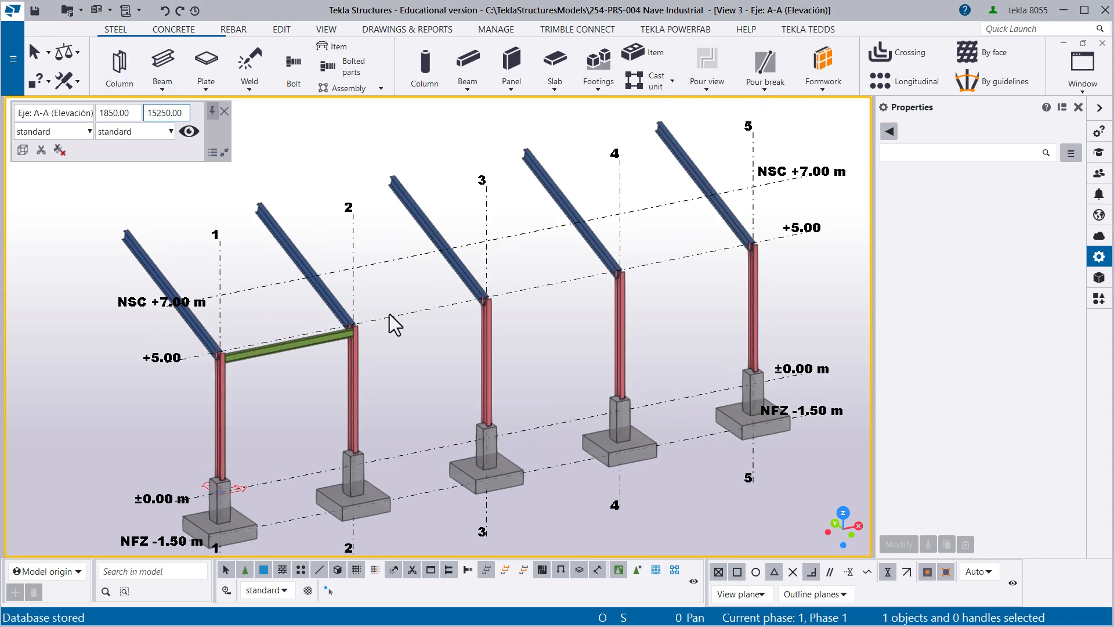
mouse_move(385, 330)
middle_mouse_down("ctrl")
mouse_move(323, 340)
mouse_move(203, 311)
mouse_move(365, 356)
middle_mouse_up("ctrl")
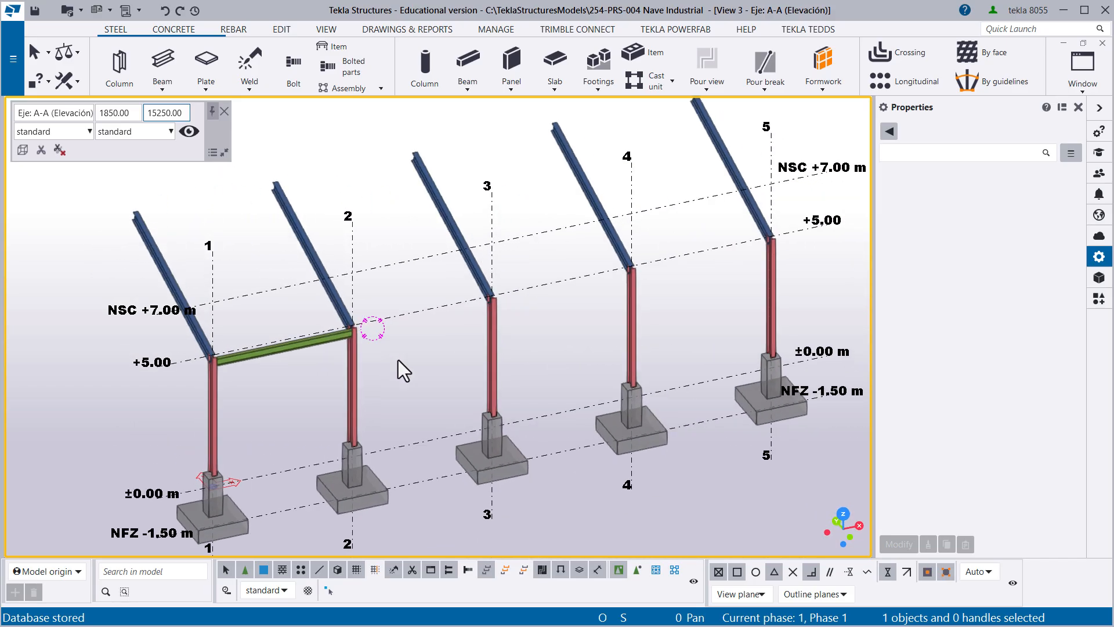
key("ctrl+Tab")
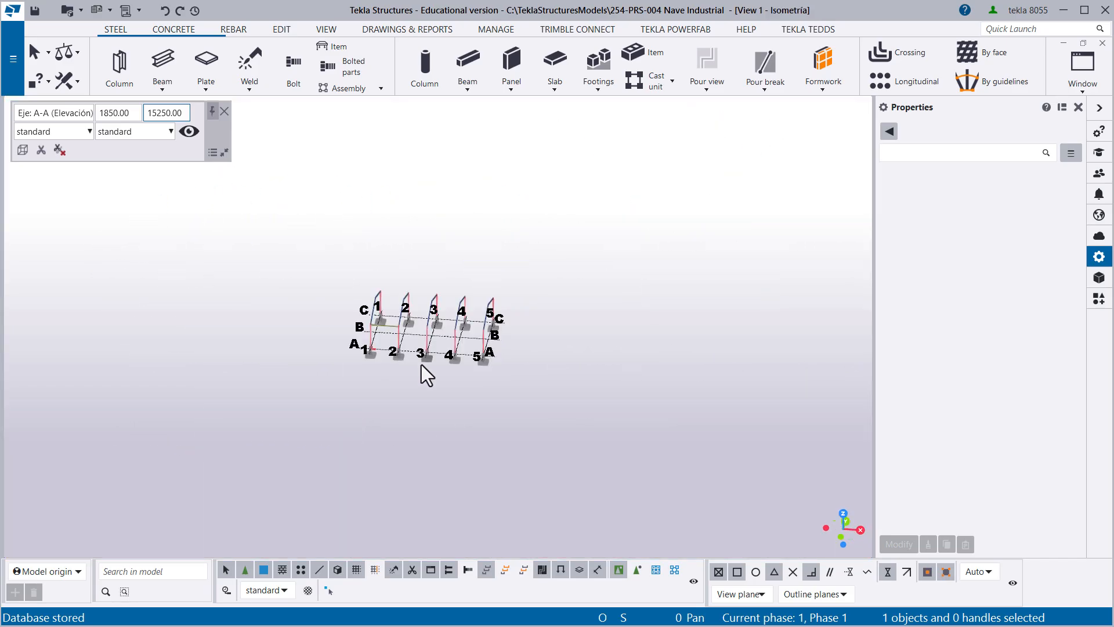
scroll(404, 333, "up", 8)
mouse_move(383, 333)
middle_mouse_down("ctrl")
mouse_move(457, 342)
mouse_move(479, 360)
mouse_move(458, 357)
mouse_move(433, 382)
middle_mouse_up("ctrl")
scroll(450, 348, "up", 3)
scroll(434, 374, "down", 3)
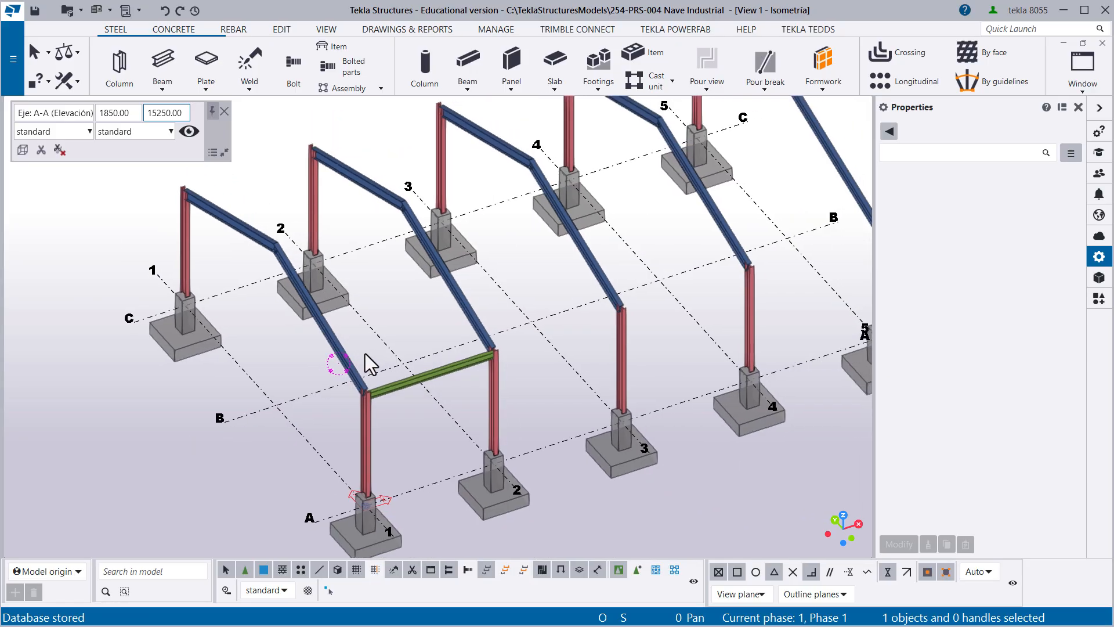
middle_click_drag(398, 392, 396, 400)
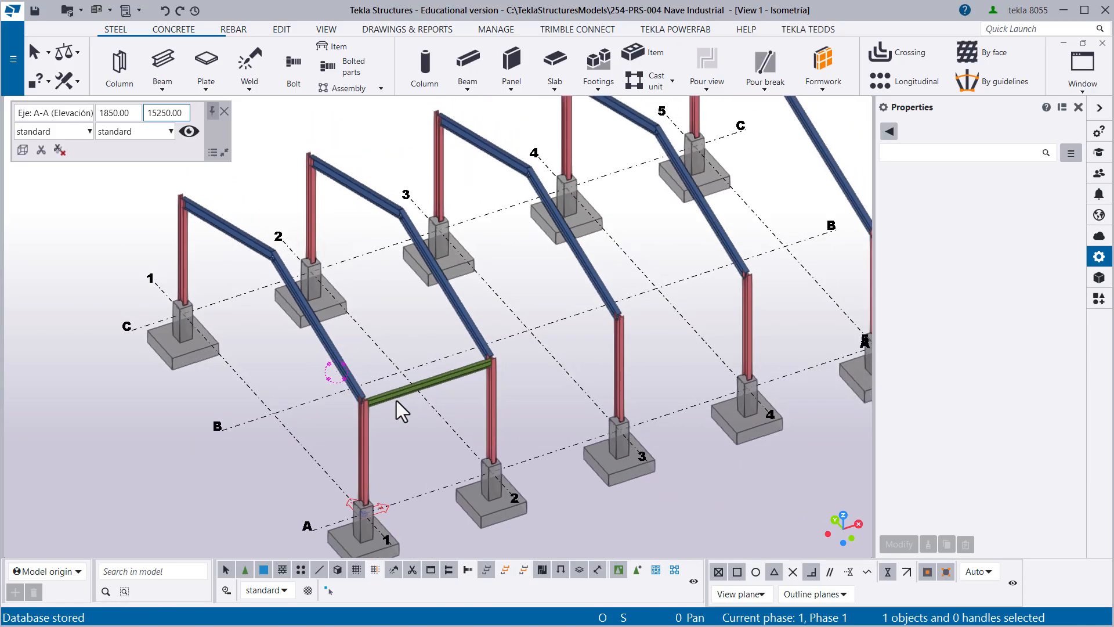
left_click(390, 396)
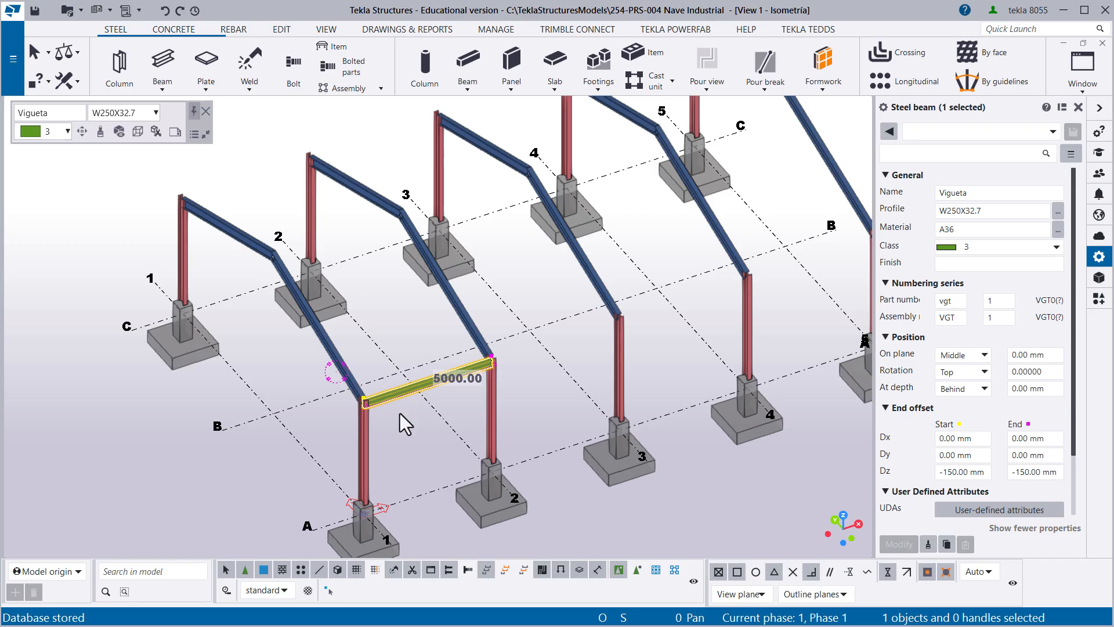
left_click(382, 413)
left_click(391, 398)
right_click(387, 304)
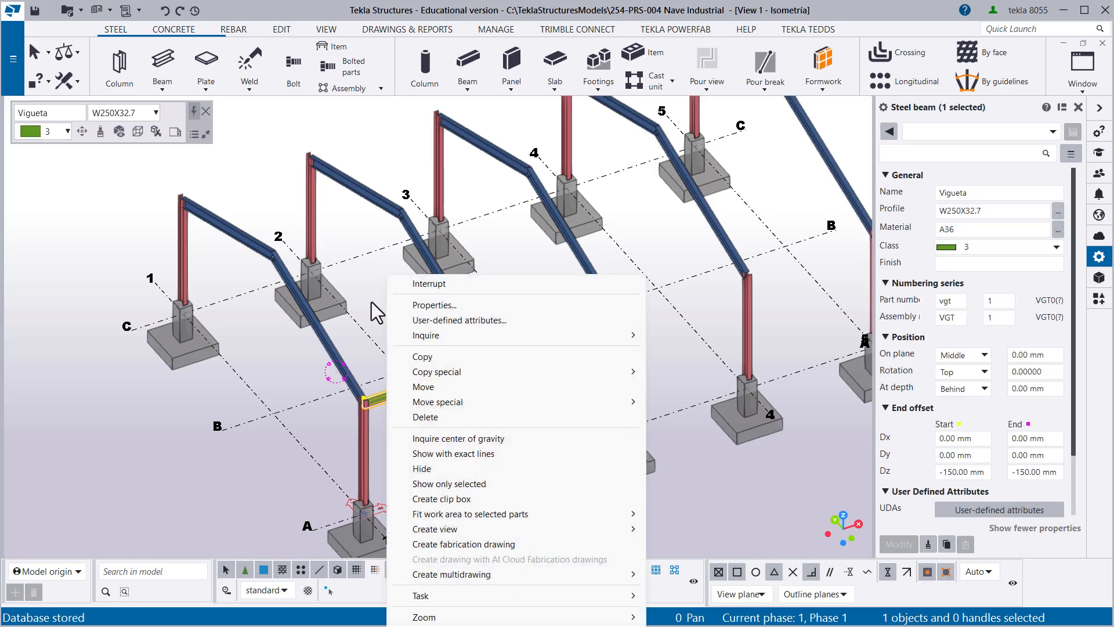
left_click(371, 302)
left_click(282, 31)
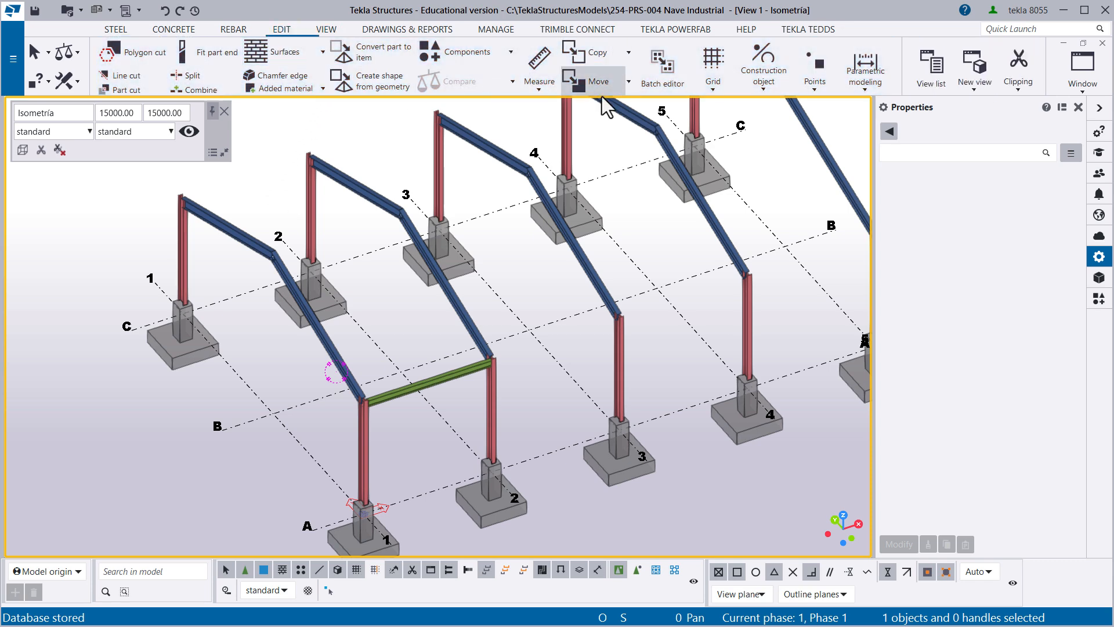
- Mirror-copy the Vigueta between grid lines 1 and 2 from line A to line C, using grid line B as the mirroring line
left_click(433, 378)
right_click(418, 316)
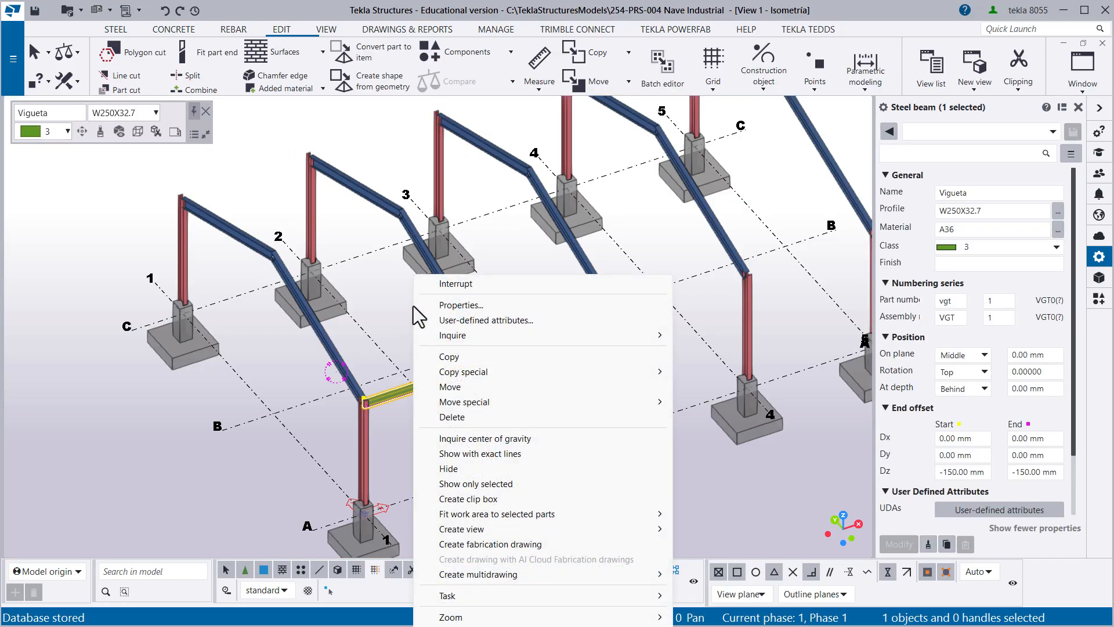
mouse_move(453, 369)
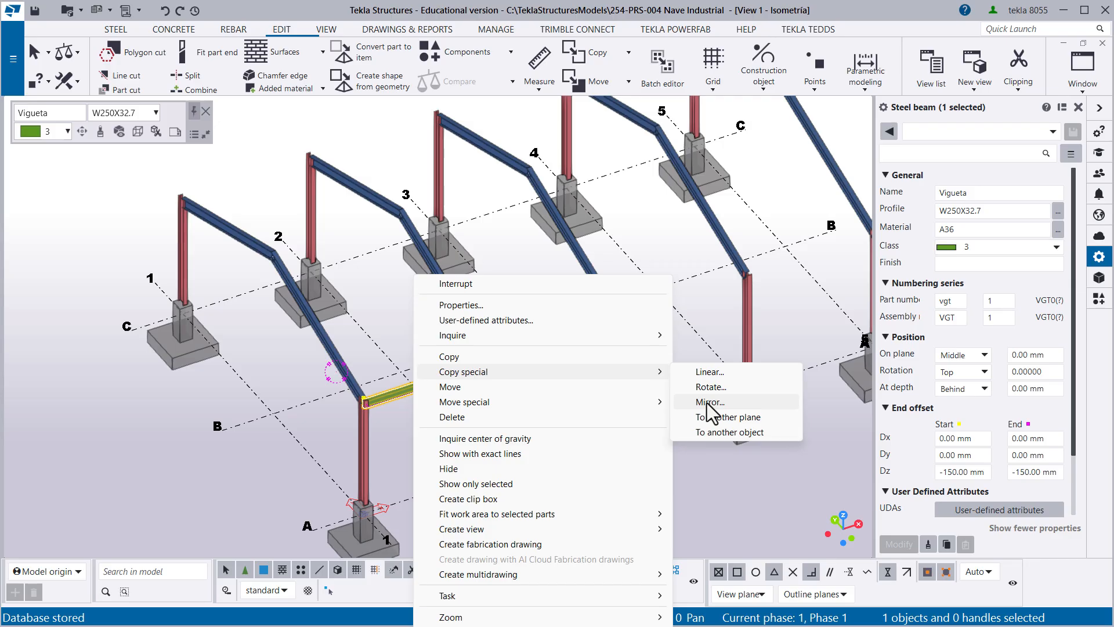
left_click(707, 403)
middle_click_drag(337, 438, 405, 440)
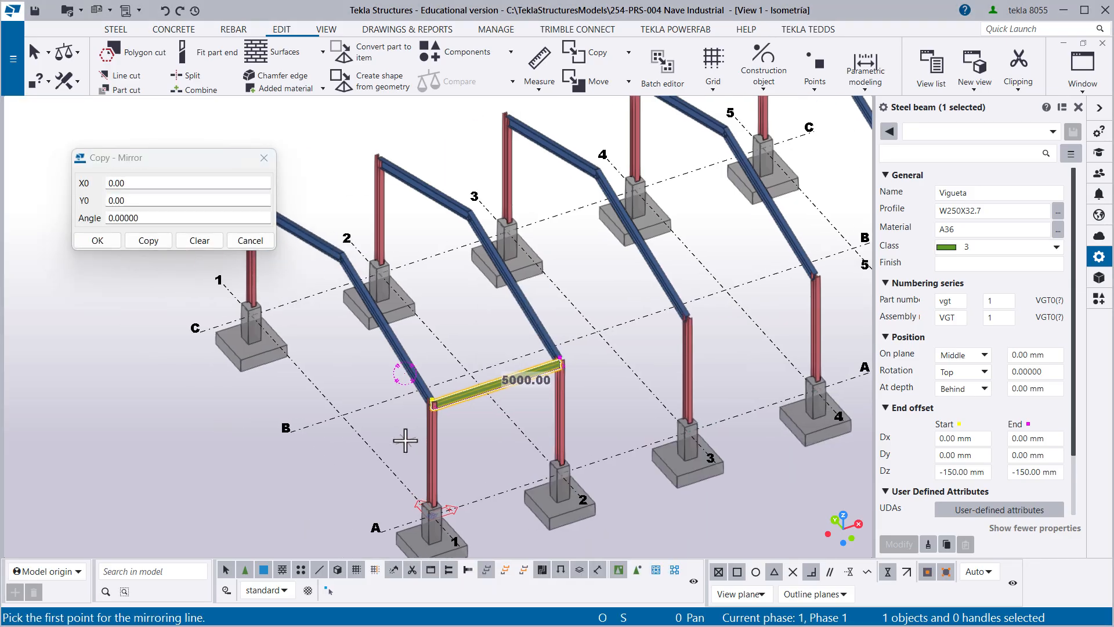
left_click(342, 416)
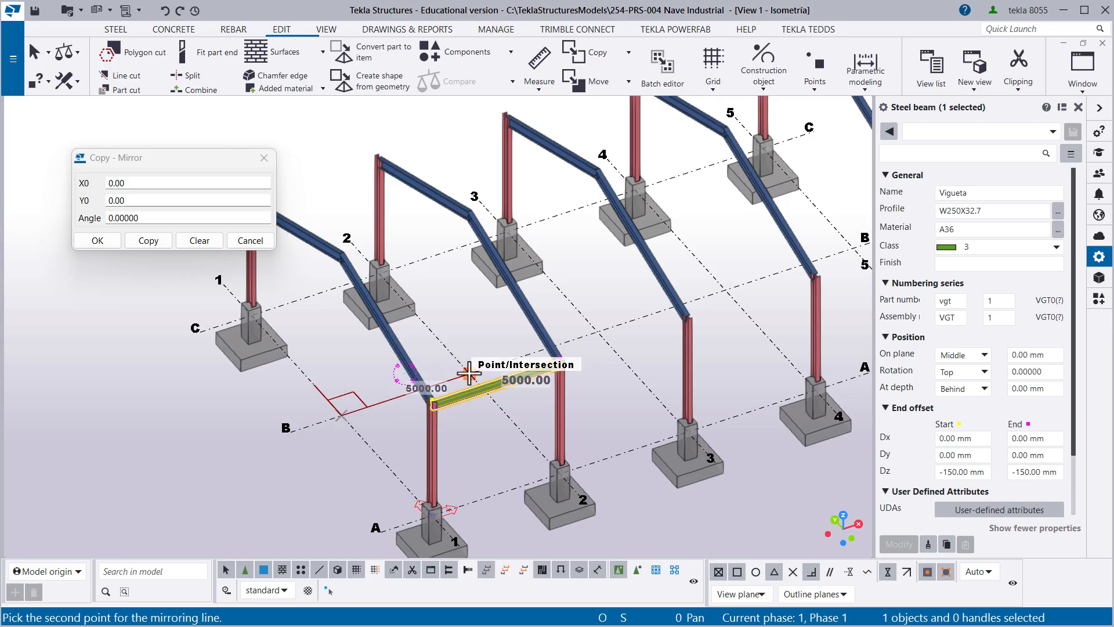
left_click(469, 374)
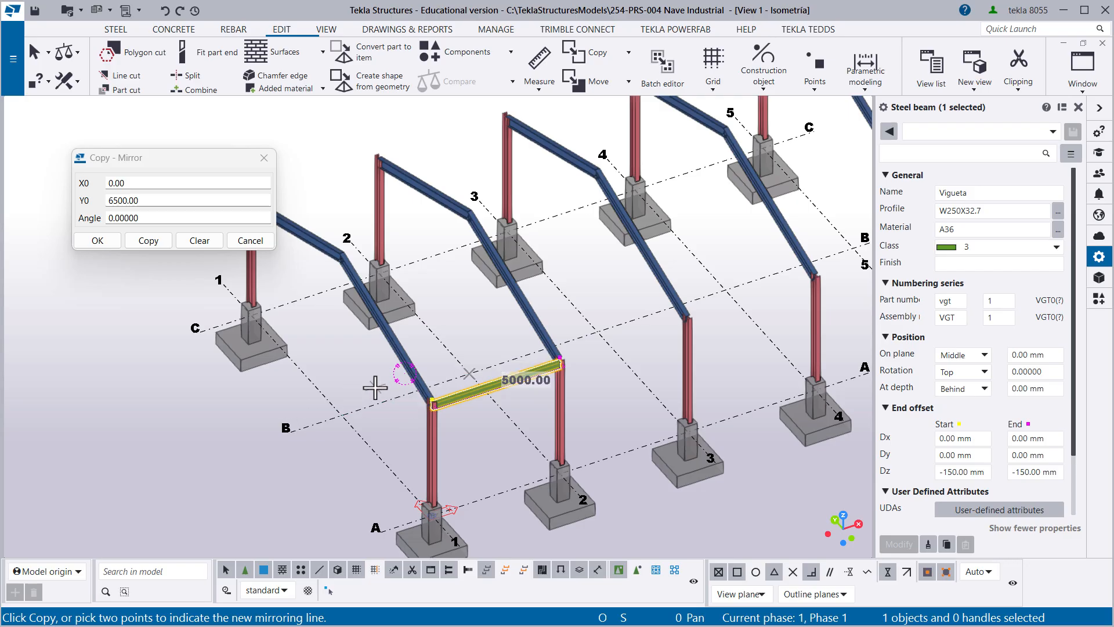
middle_click_drag(378, 385, 469, 387)
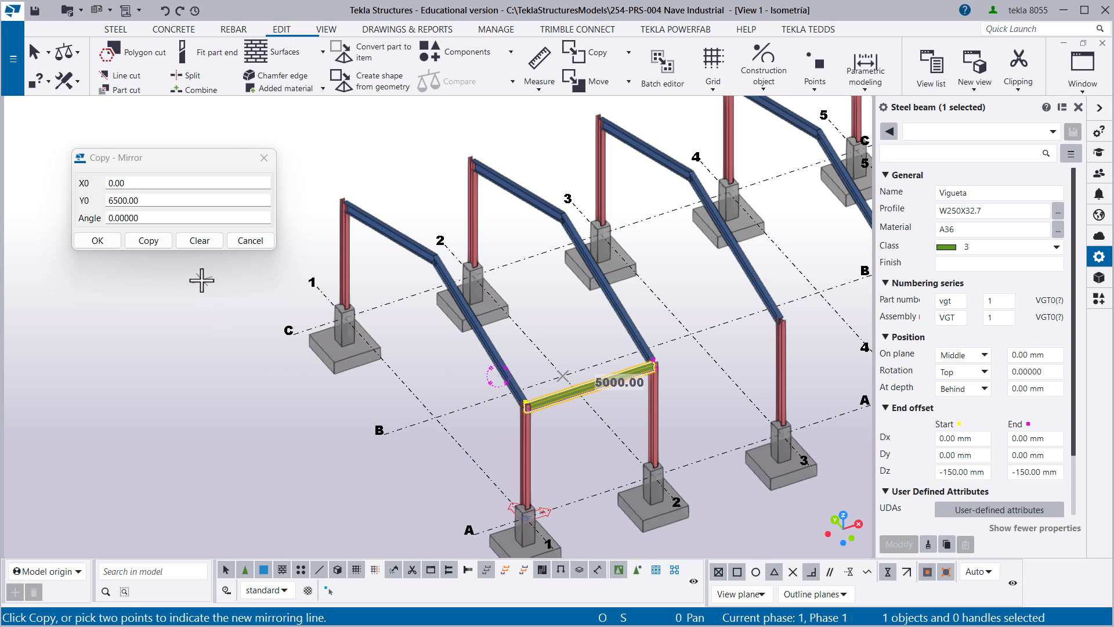
left_click(146, 242)
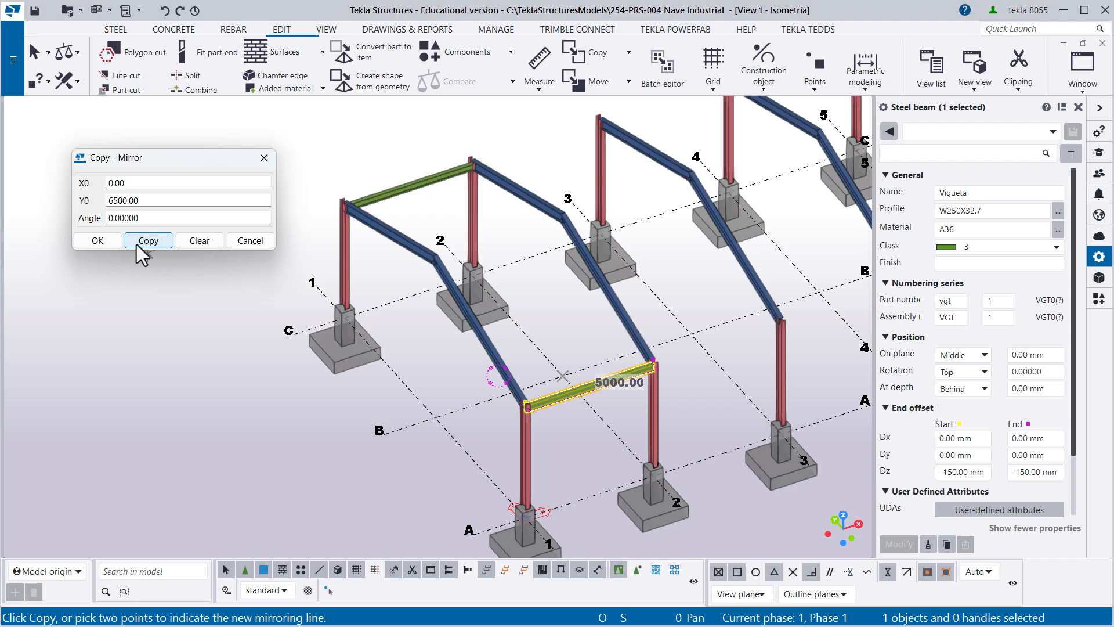
left_click(96, 241)
right_click(98, 232)
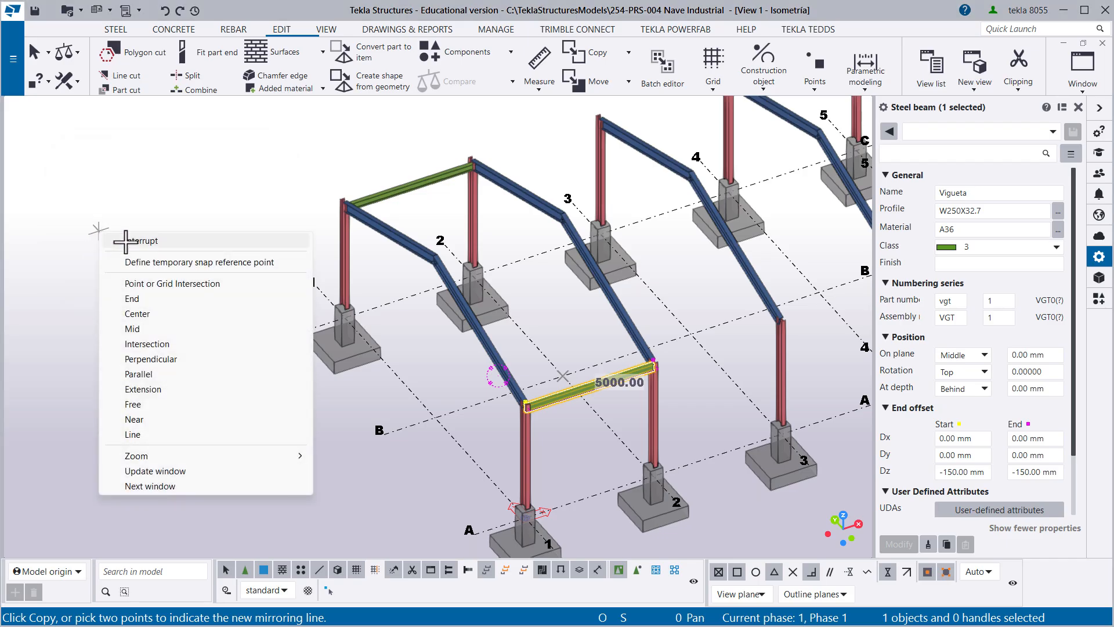
left_click(129, 241)
left_click(166, 273)
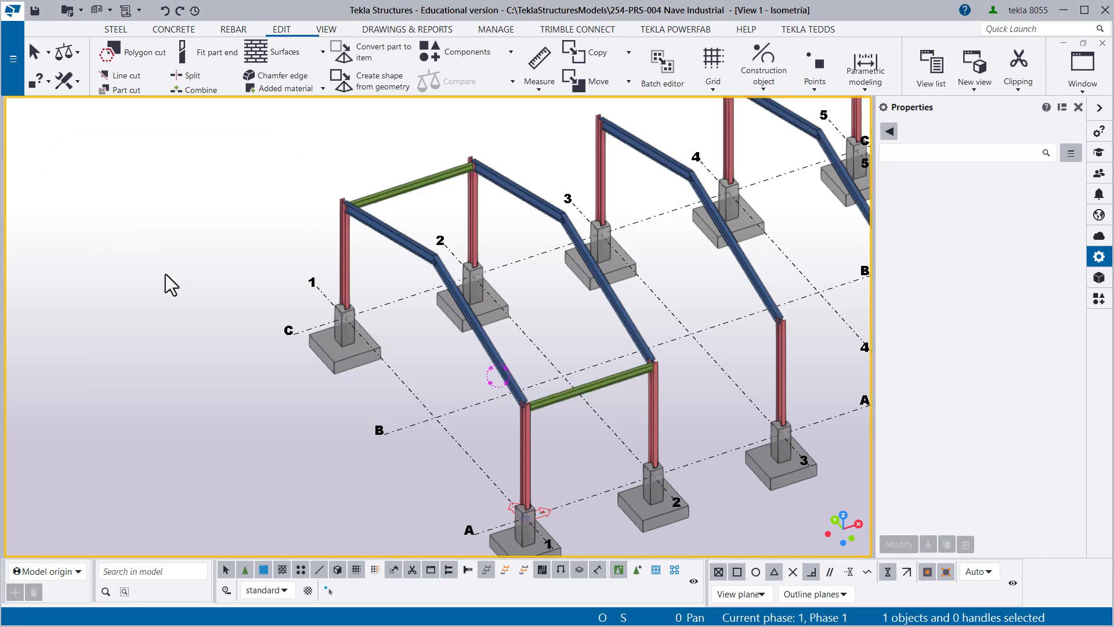
- Start a linear copy of both Viguetas between grid lines 1 and 2, clearing the previous offsets and setting 3 copies
scroll(169, 284, "down", 1)
scroll(169, 284, "down", 1)
middle_click_drag(363, 391, 329, 403)
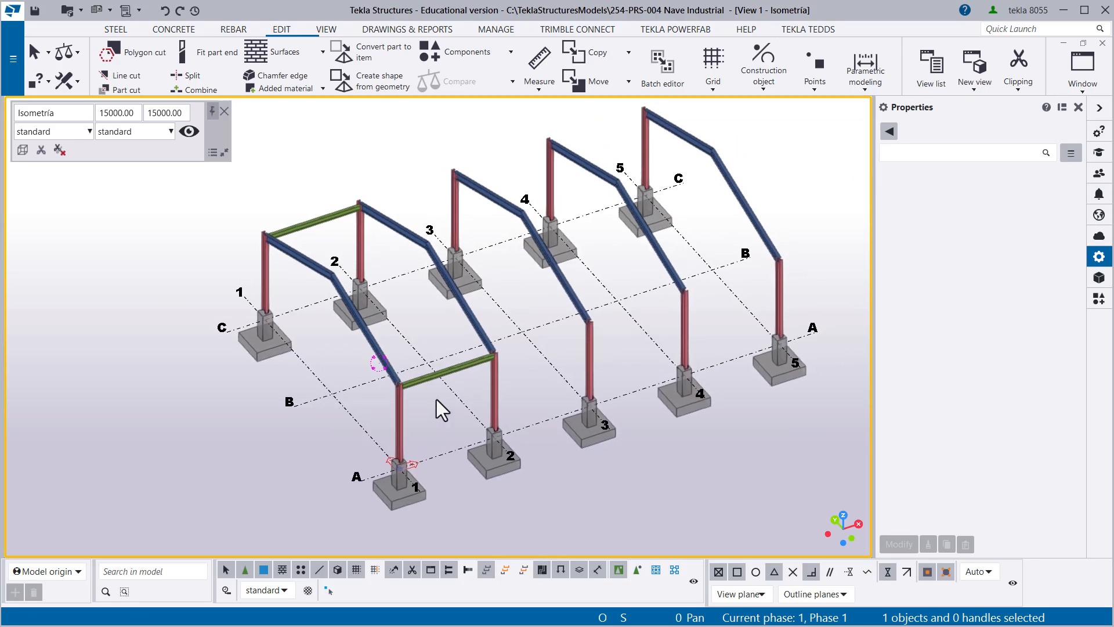
left_click(455, 371)
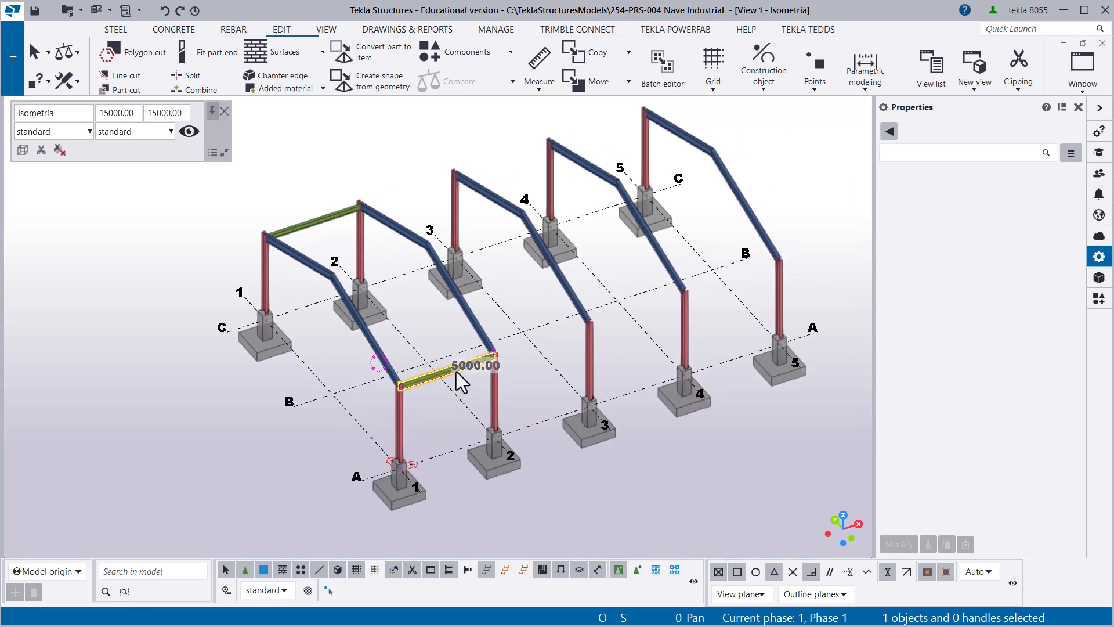
left_click(316, 225, "ctrl")
middle_click_drag(344, 263, 321, 276)
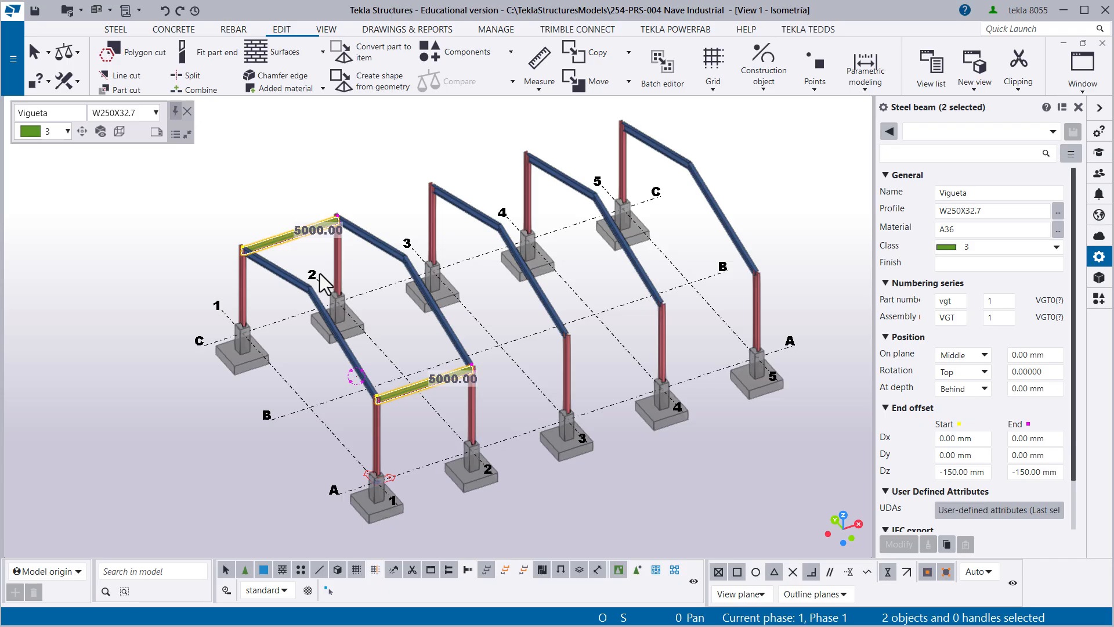
right_click(189, 200)
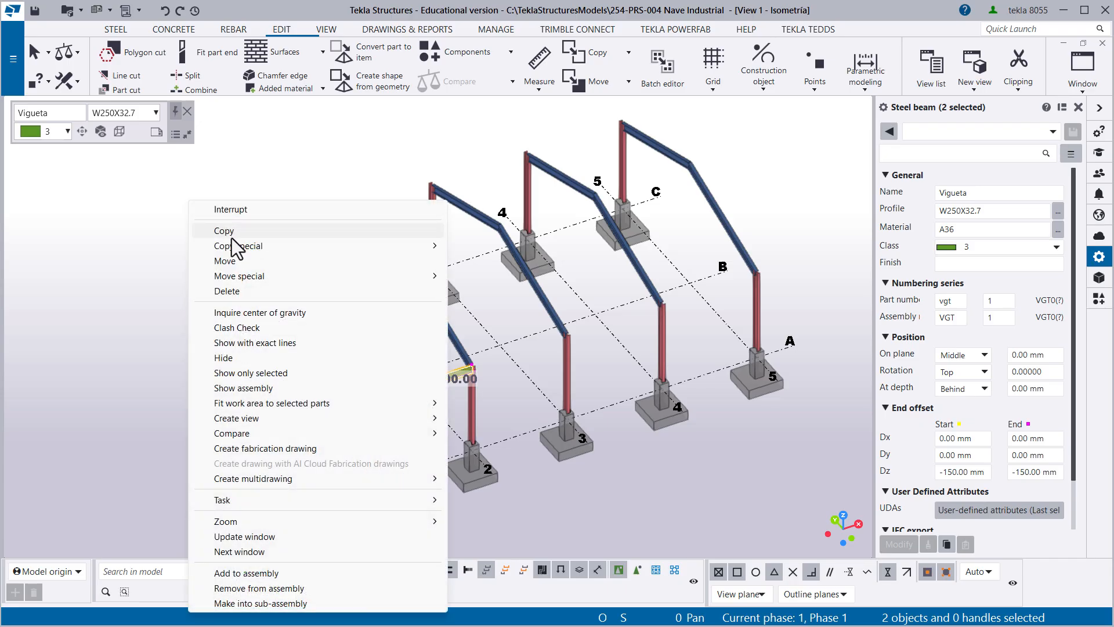
mouse_move(231, 243)
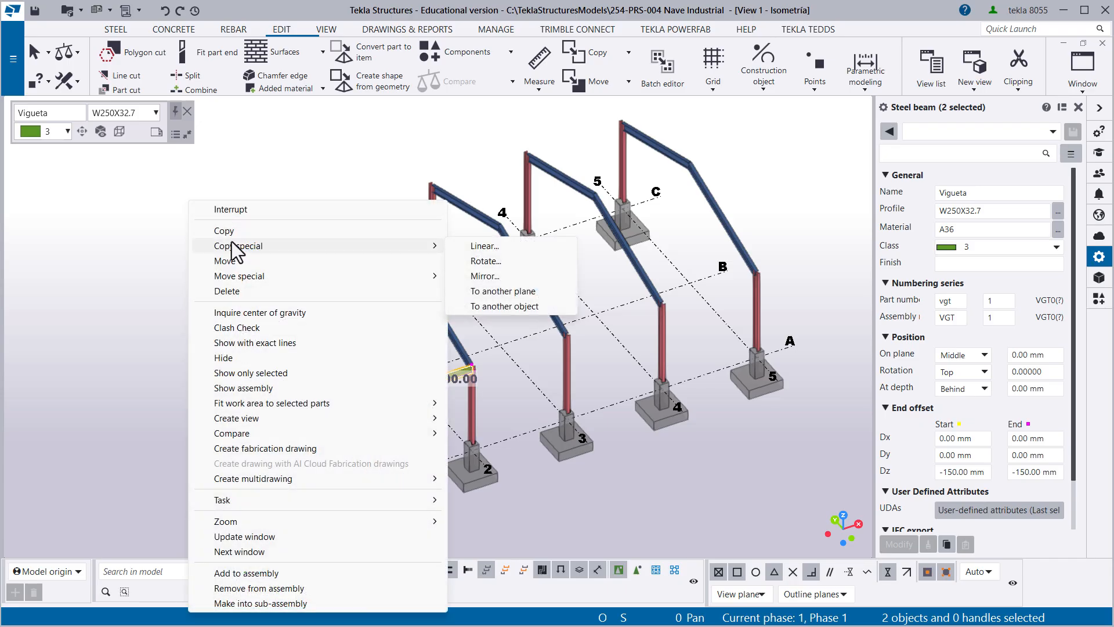
left_click(481, 247)
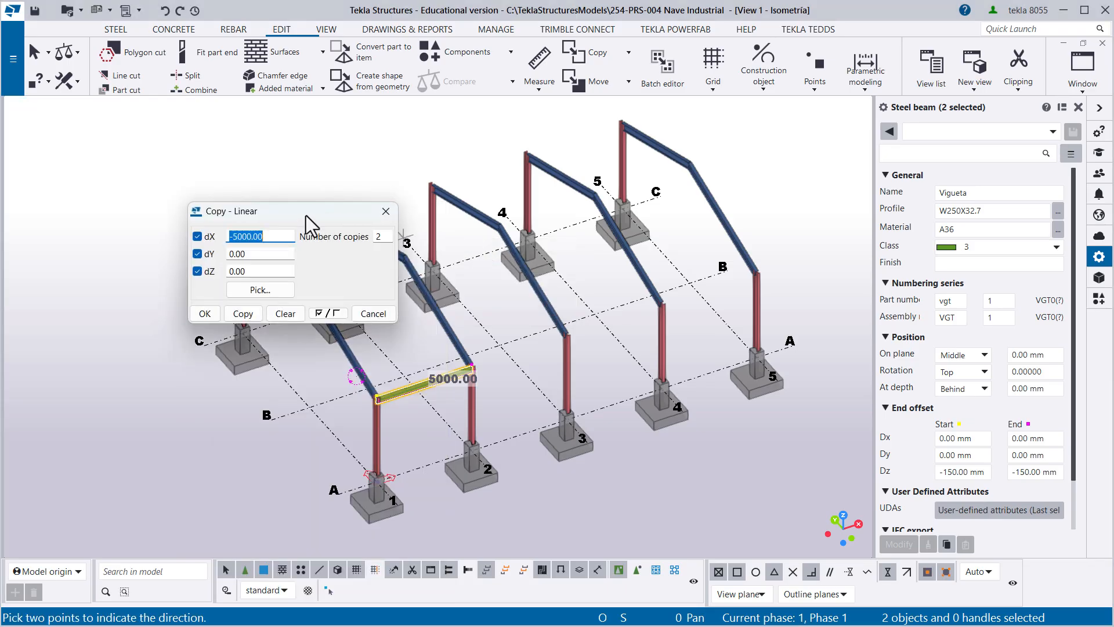
left_click_drag(316, 221, 155, 209)
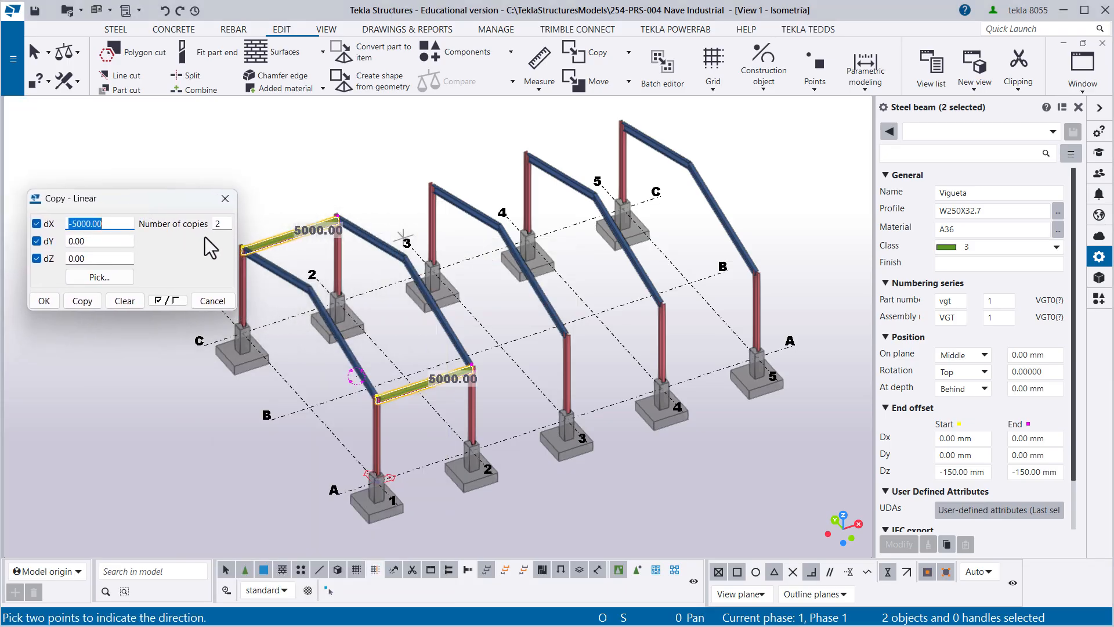
left_click(120, 300)
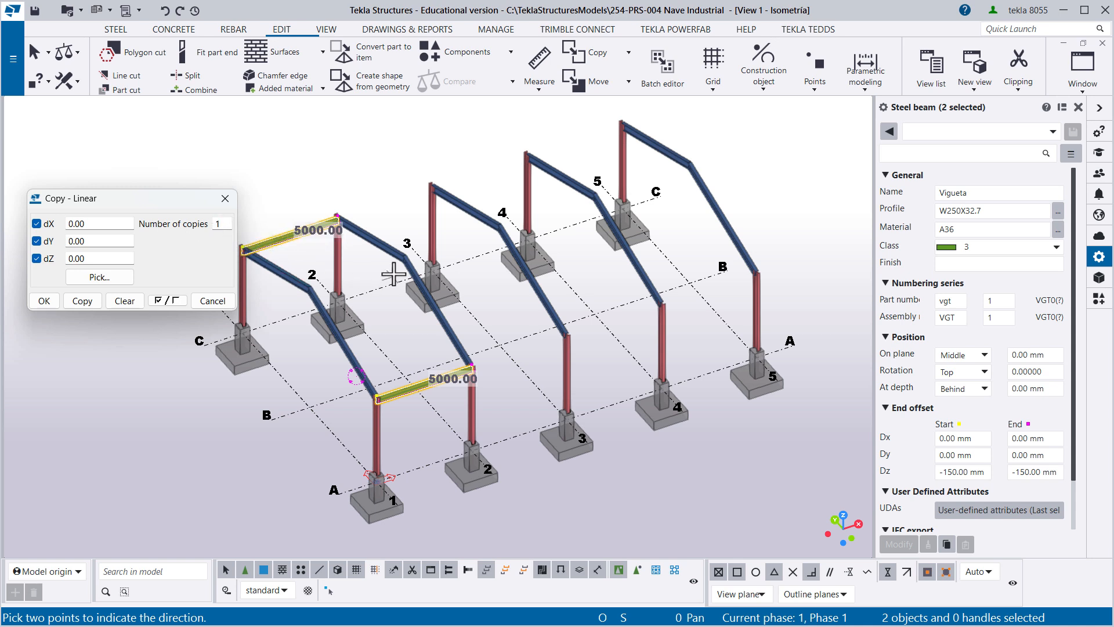
double_click(221, 224)
- Pick the copy vector along grid line B from line 1 to line 2, giving dX 5000.00, and create the Vigueta copies
left_click(100, 277)
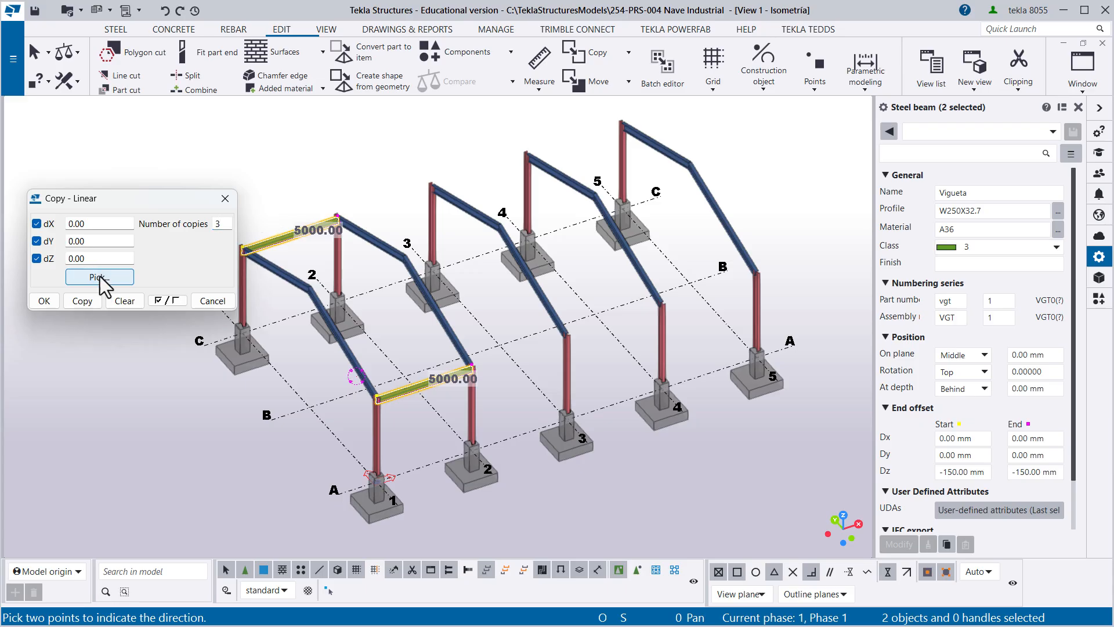
left_click(312, 405)
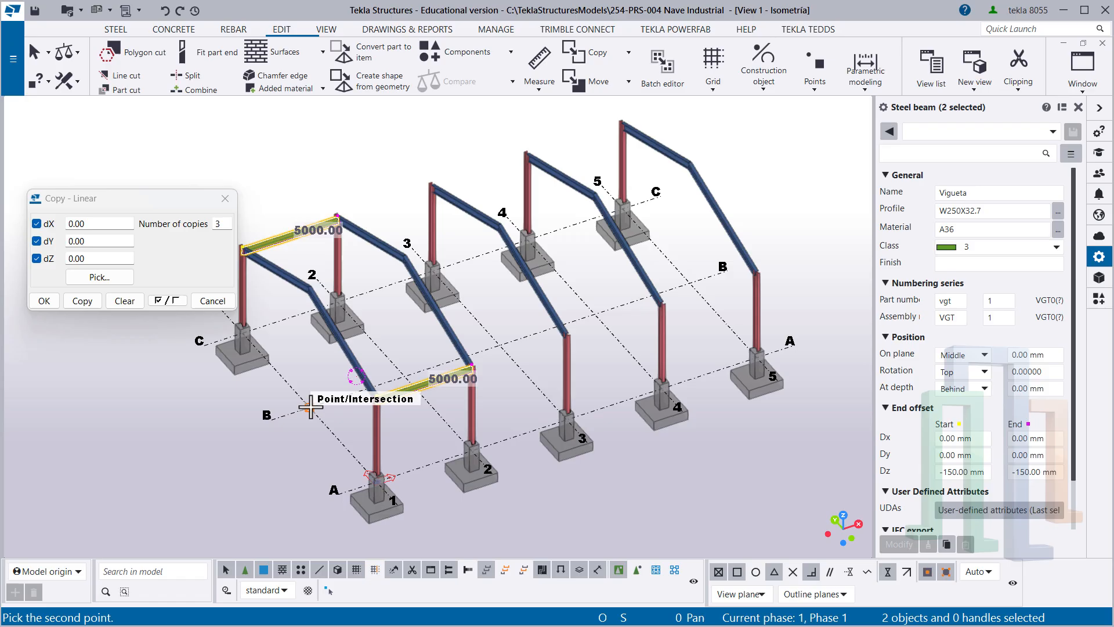
left_click(403, 376)
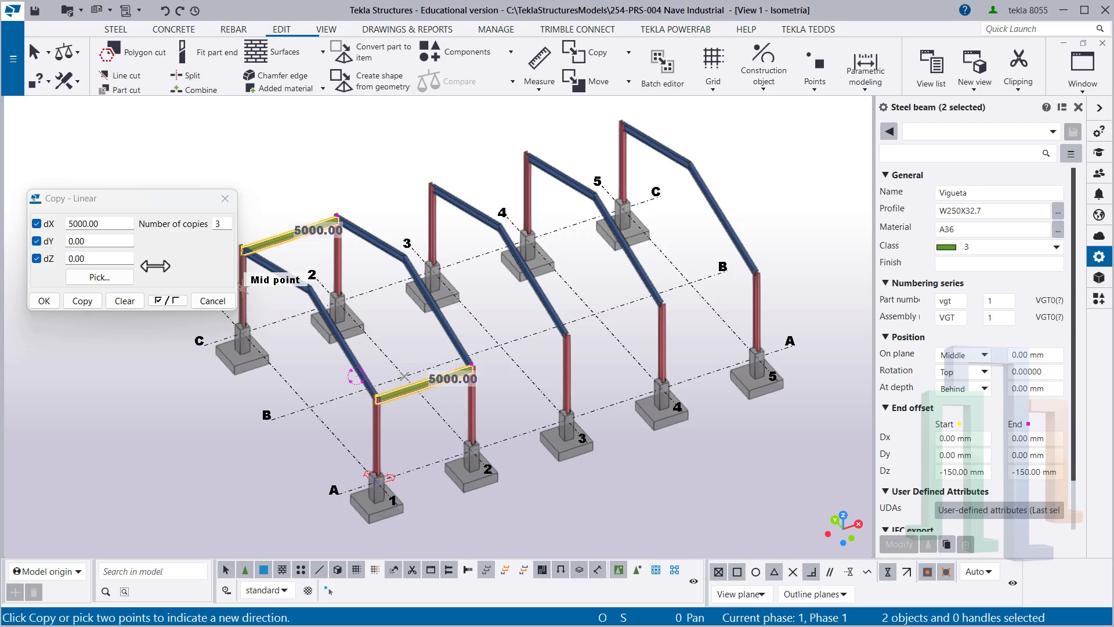
double_click(108, 225)
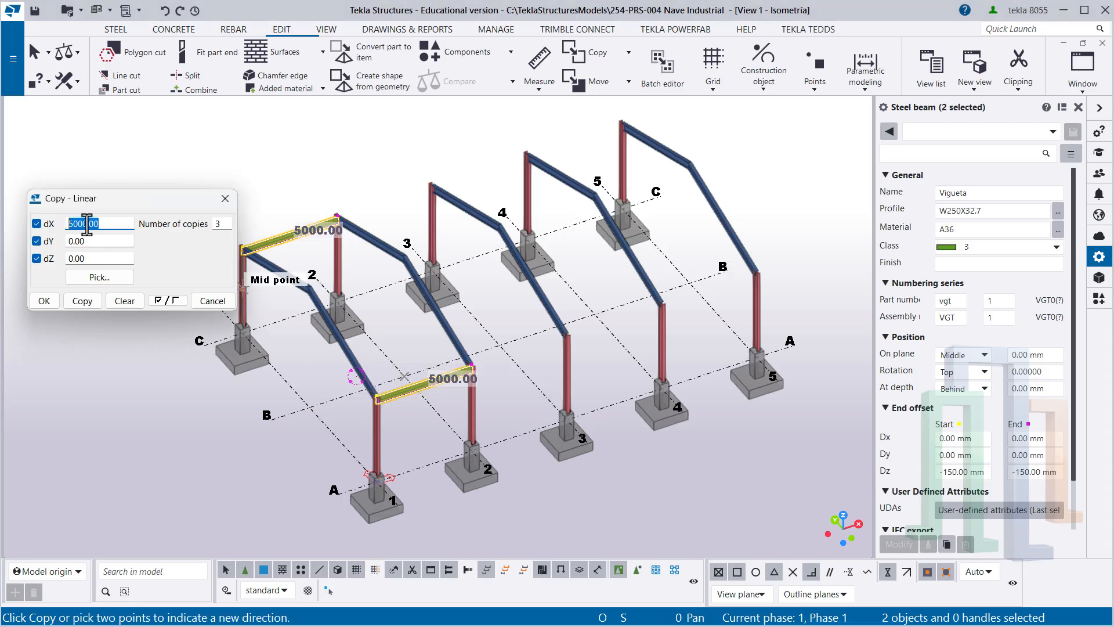
left_click(83, 301)
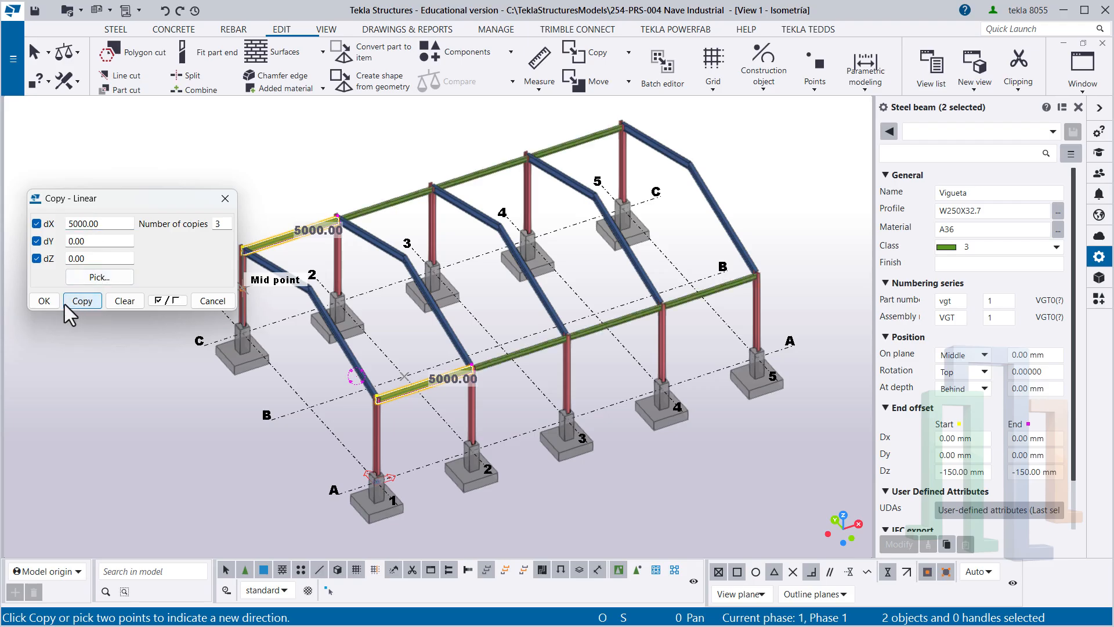
left_click(45, 300)
right_click(134, 225)
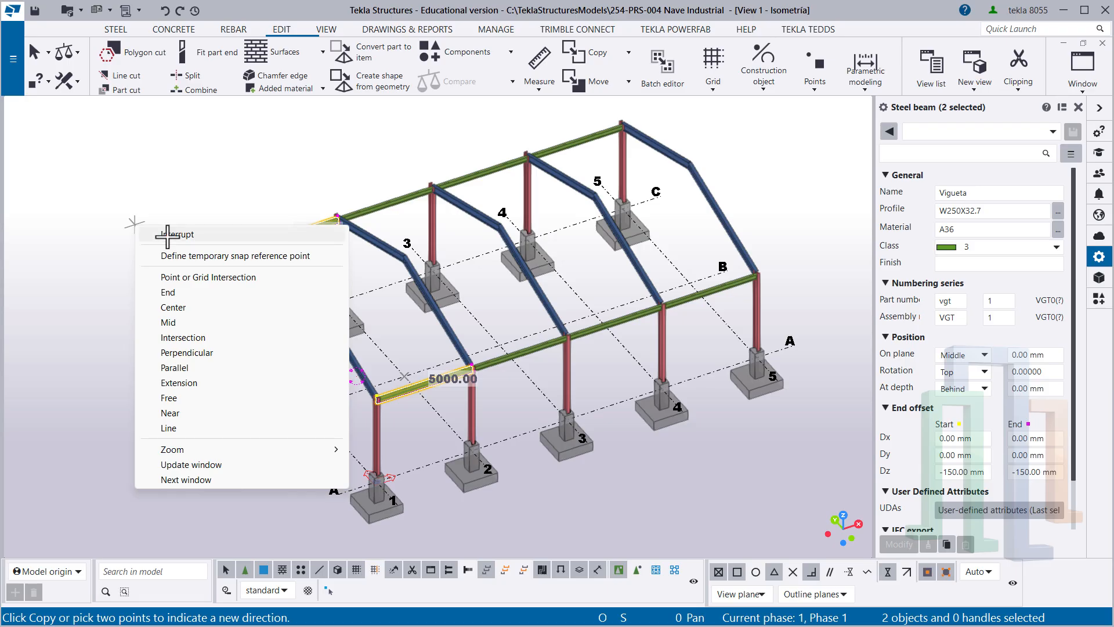
left_click(140, 228)
double_click(204, 199)
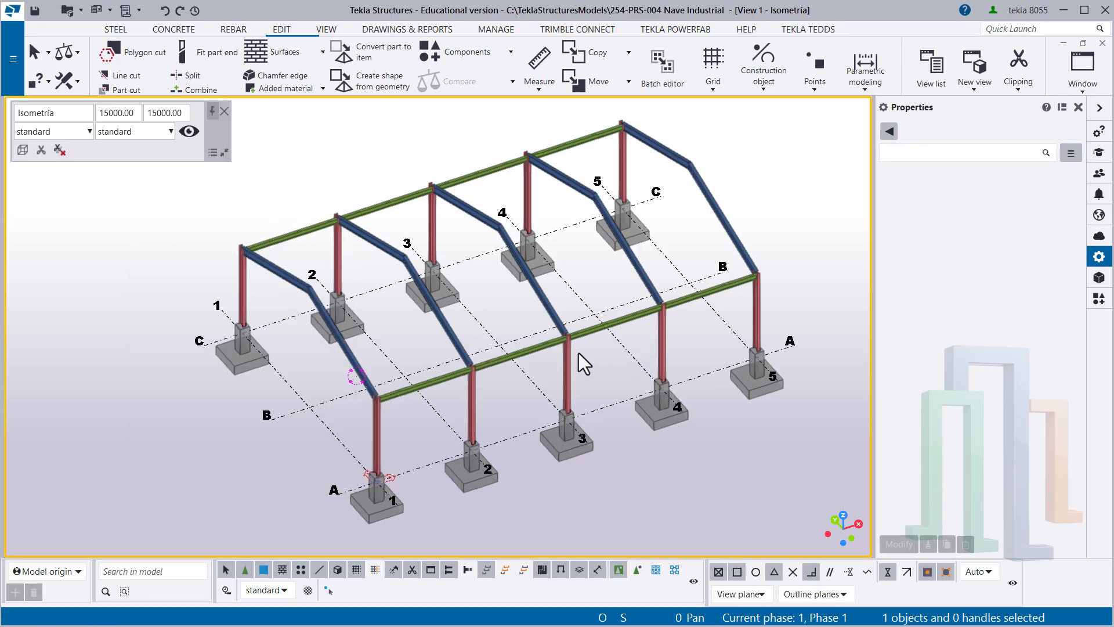
- Save the model, redraw the Isometría view and fit its work area to the entire model
middle_click_drag(659, 279, 545, 305, "ctrl")
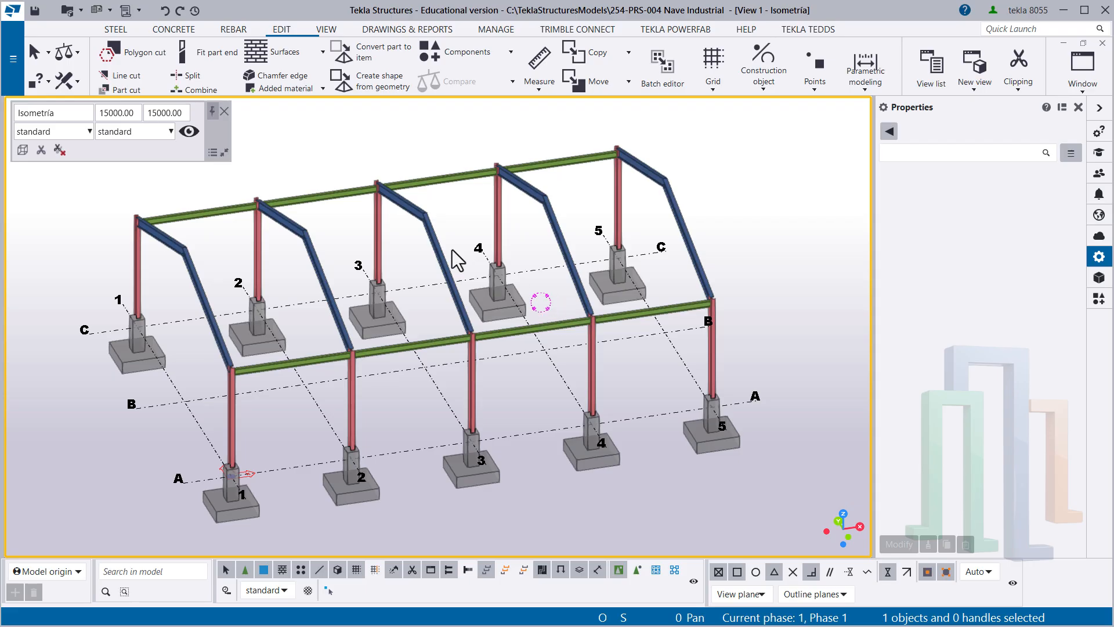
left_click(36, 9)
right_click(295, 135)
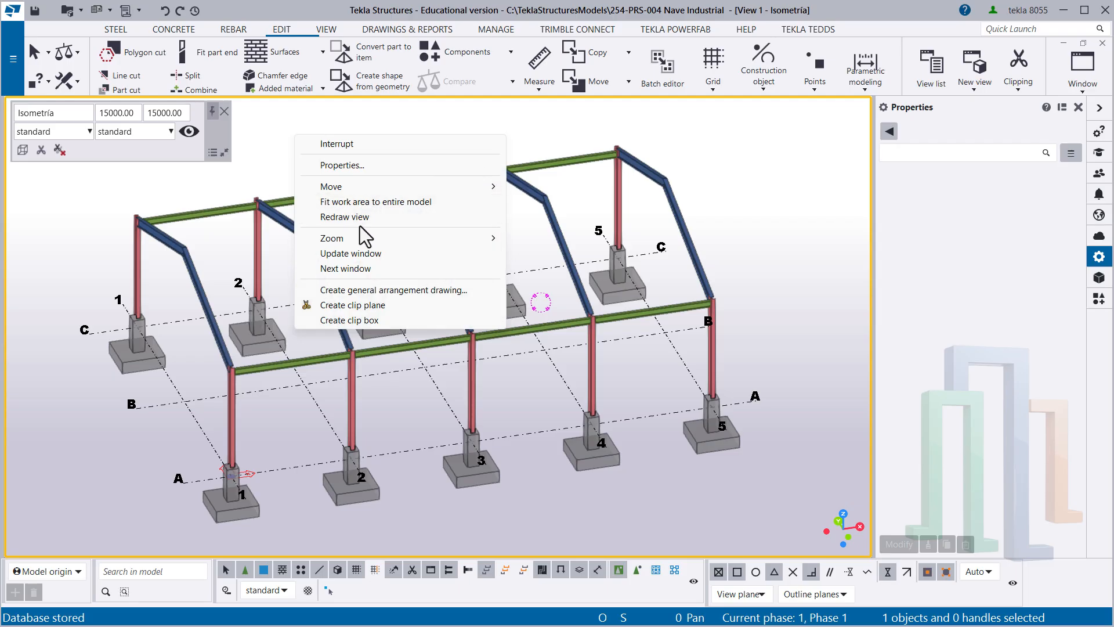
left_click(357, 216)
right_click(323, 125)
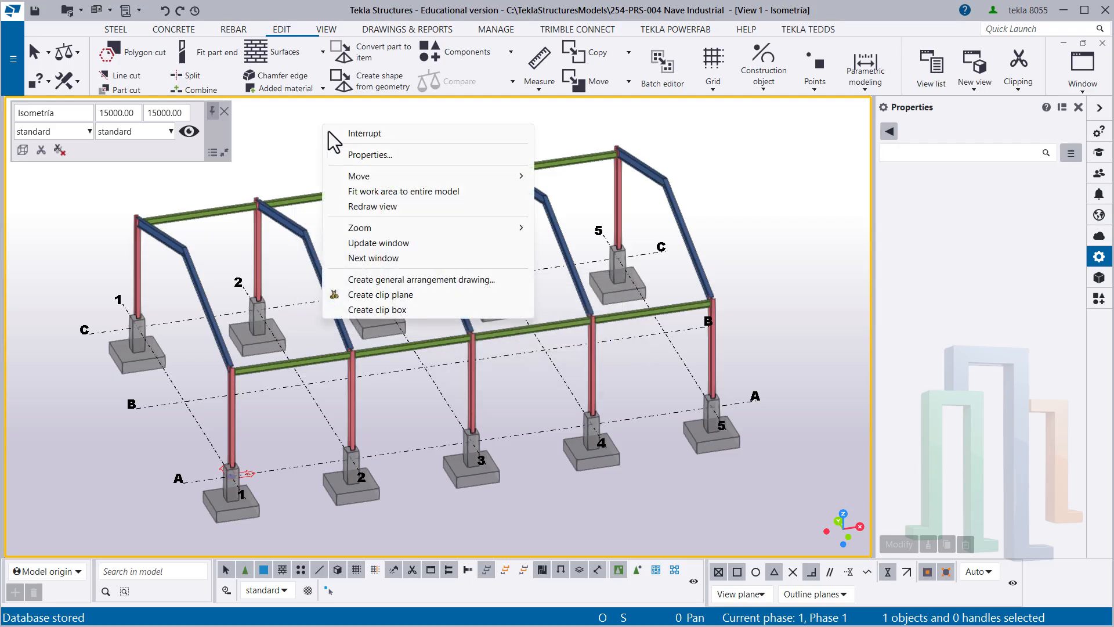
left_click(370, 188)
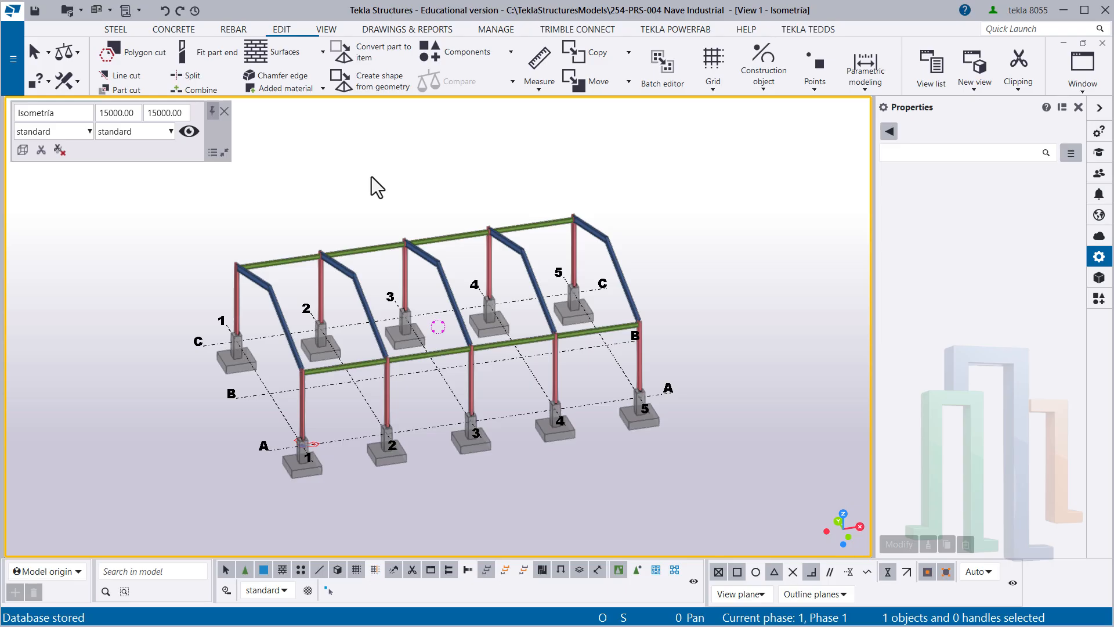
- Switch to the Eje: A-A (Elevación) view and examine the row of Viguetas along grid line A
key("ctrl+Tab")
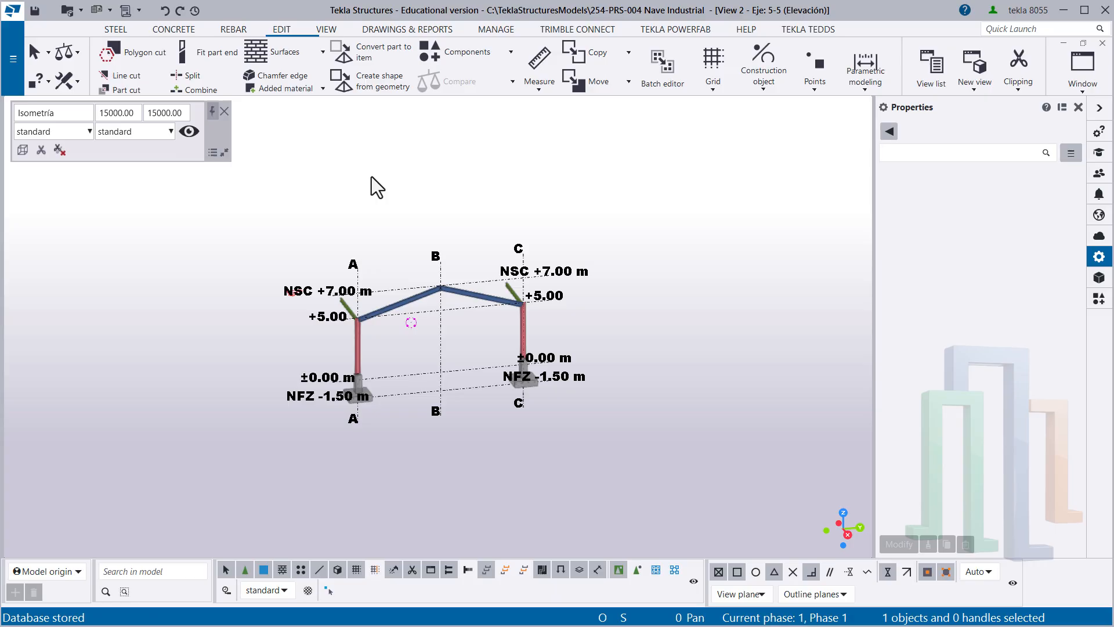
key("ctrl+Tab")
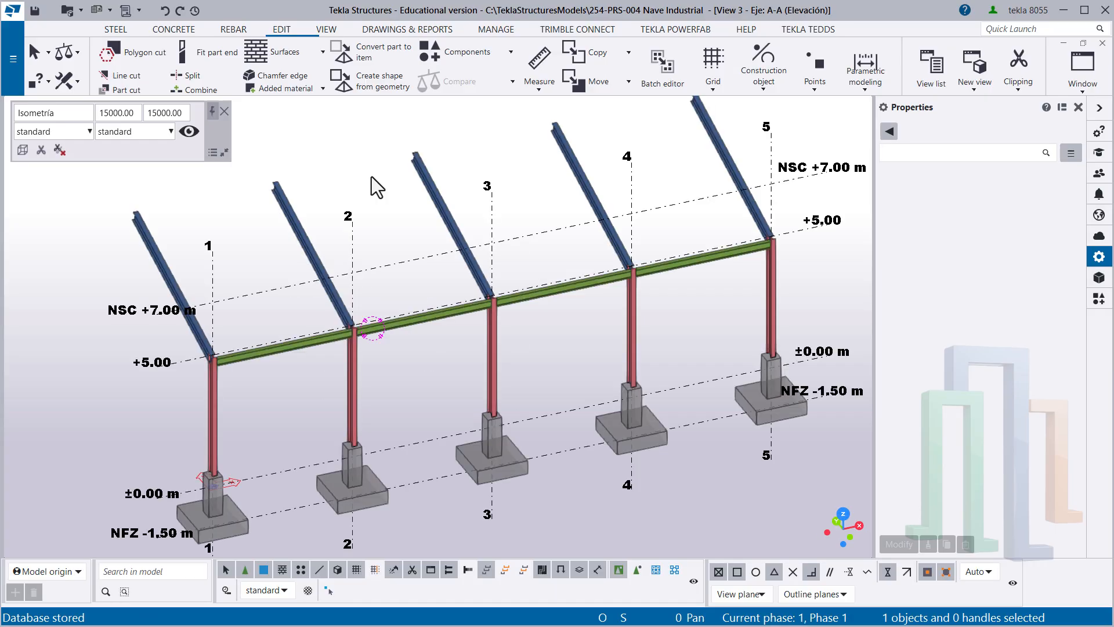
middle_click_drag(371, 177, 416, 333, "ctrl")
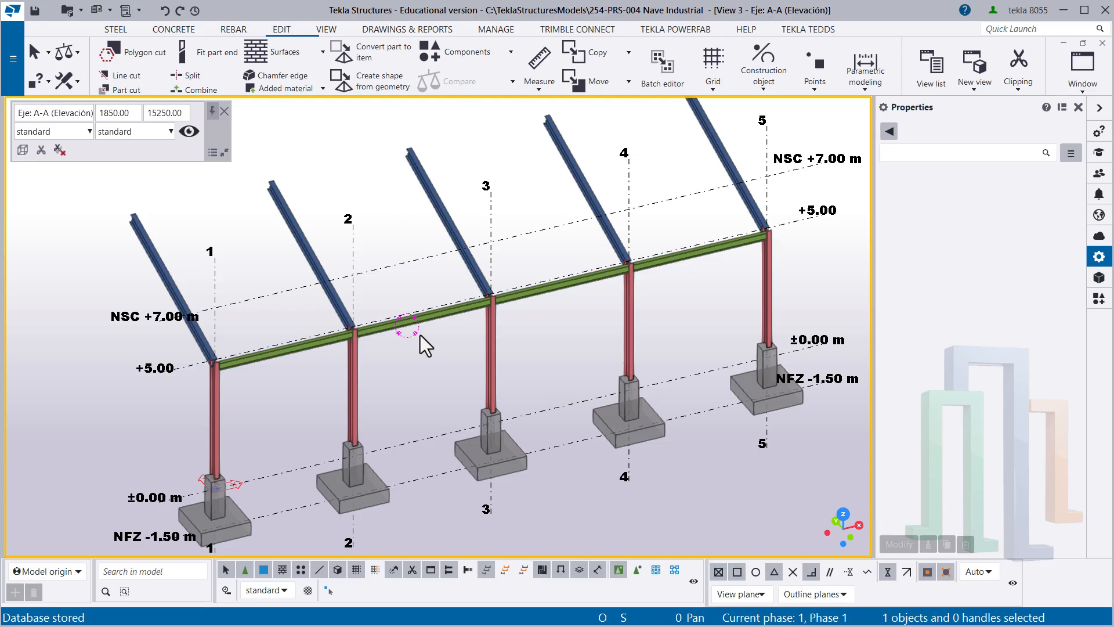
- Show the Eje: A-A view as a flat elevation in wireframe and examine the Vigueta ends at grid lines 2 and 1
key("ctrl+p")
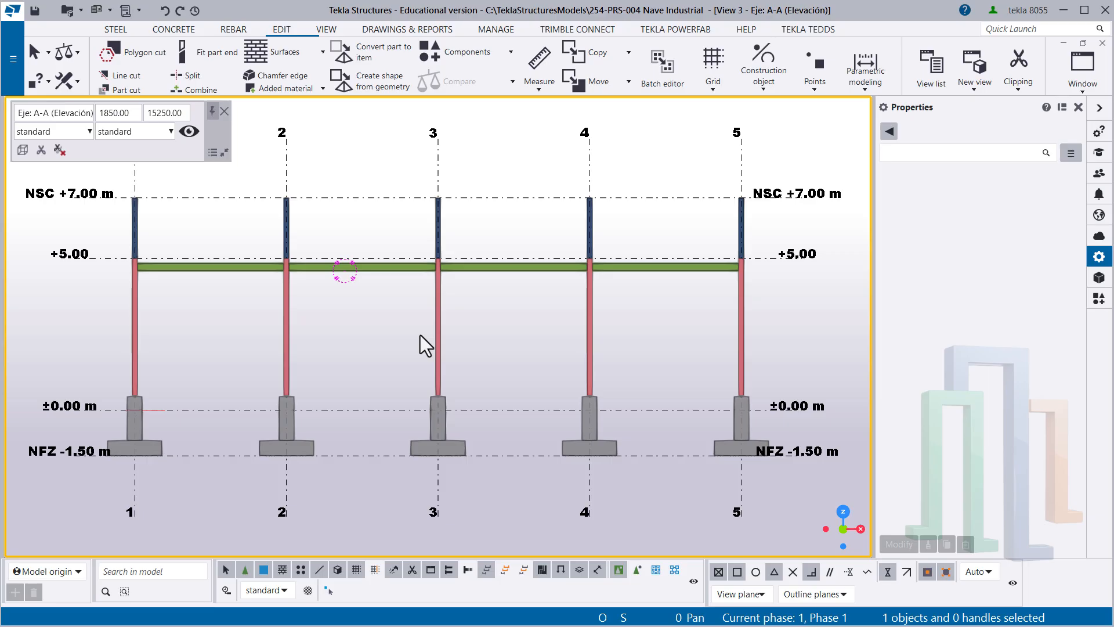
key("ctrl+1")
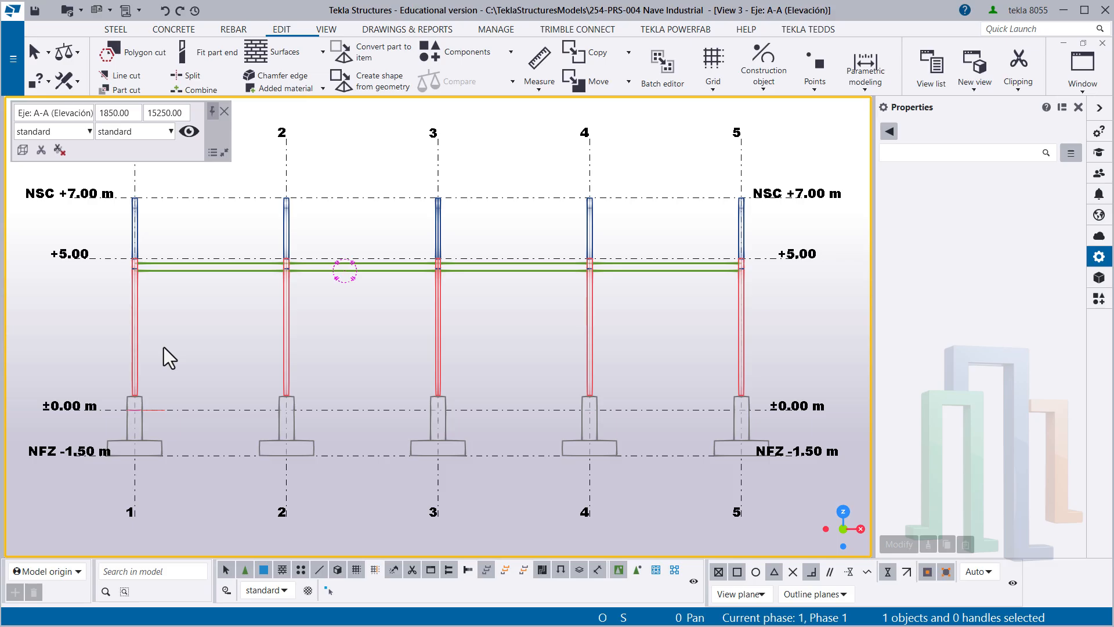
scroll(276, 262, "up", 10)
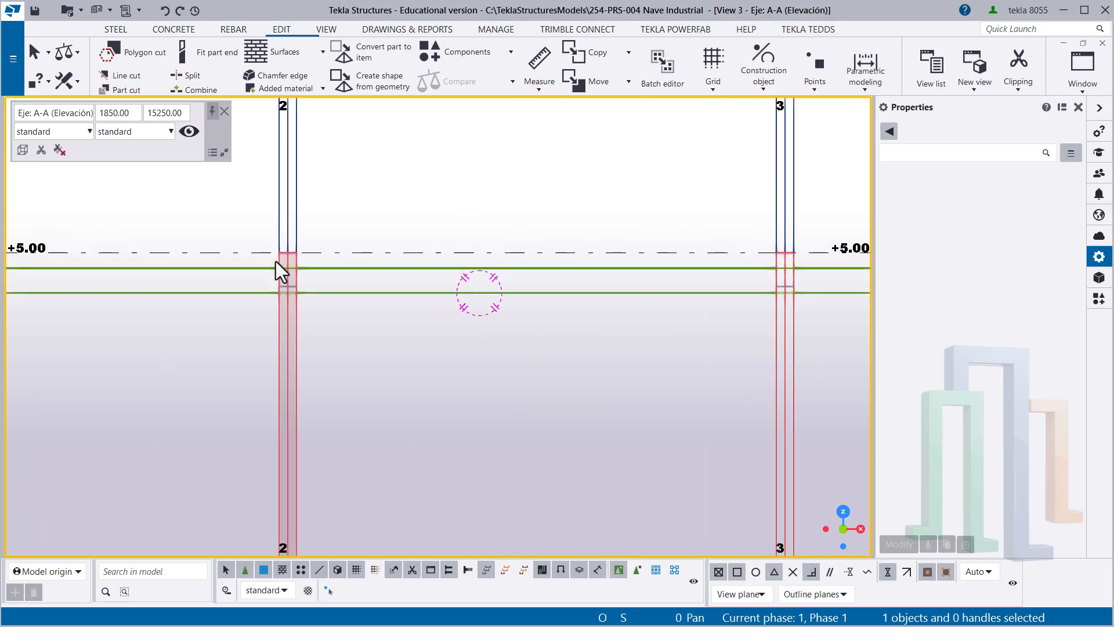
scroll(275, 282, "up", 2)
middle_click_drag(337, 349, 378, 284)
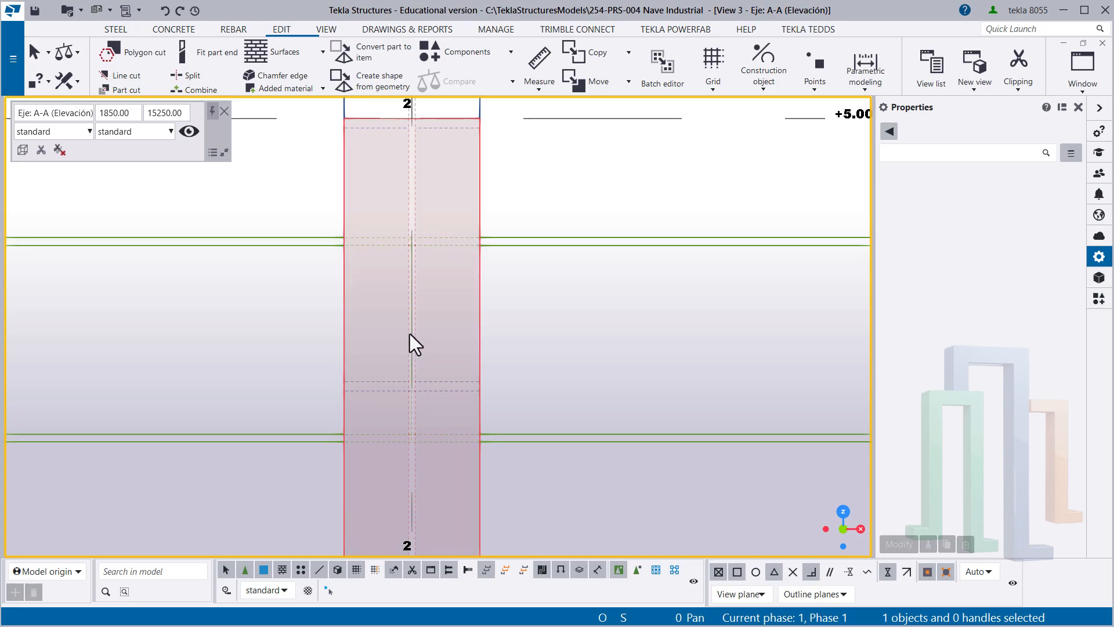
scroll(413, 337, "down", 7)
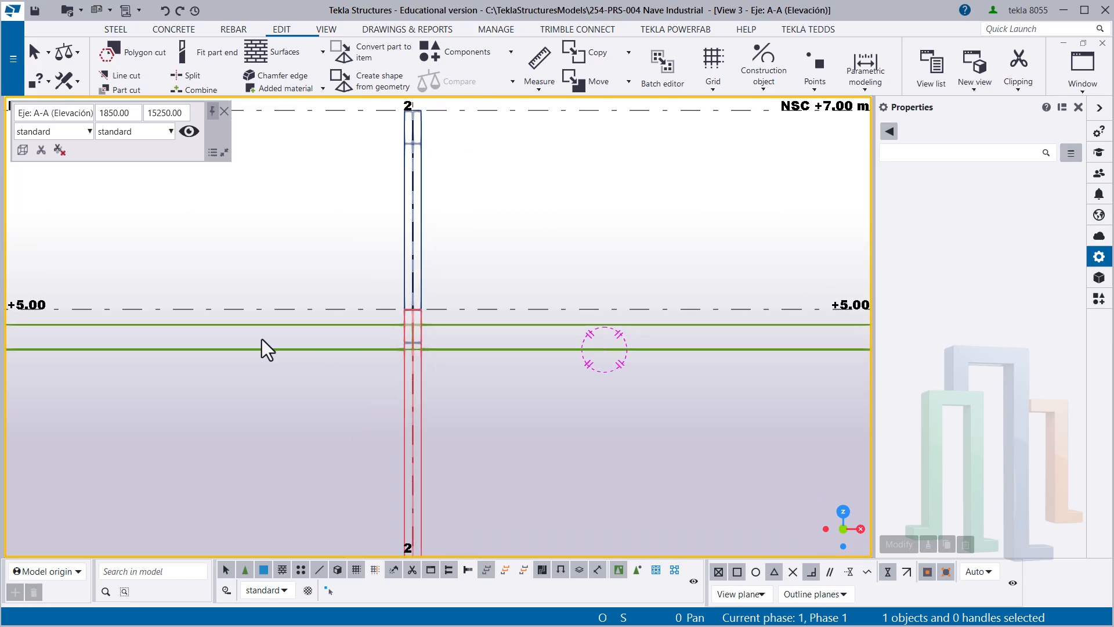
middle_click_drag(259, 339, 646, 328)
scroll(333, 322, "up", 1)
scroll(291, 336, "up", 6)
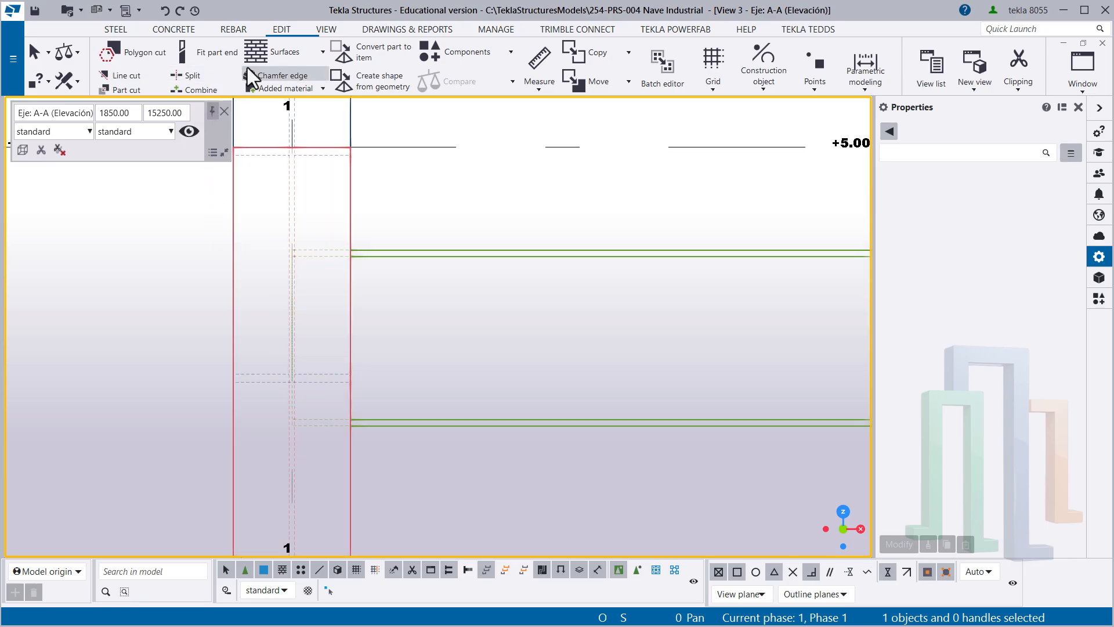
- Create a construction point at the mid point of the Vigueta's end edge on grid line 1
left_click(281, 35)
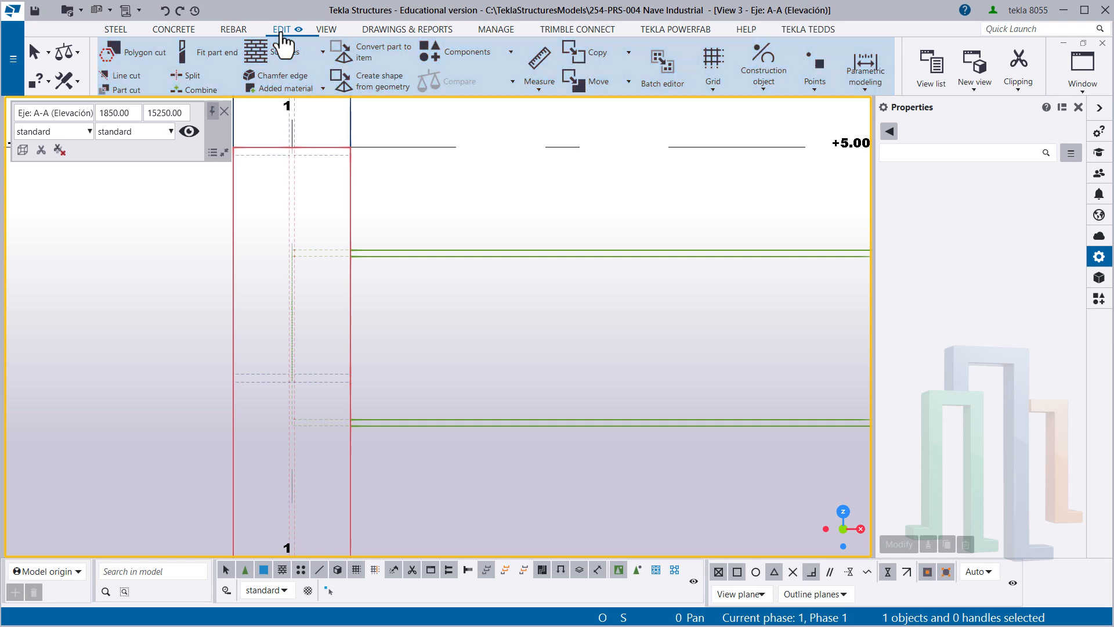
left_click(818, 50)
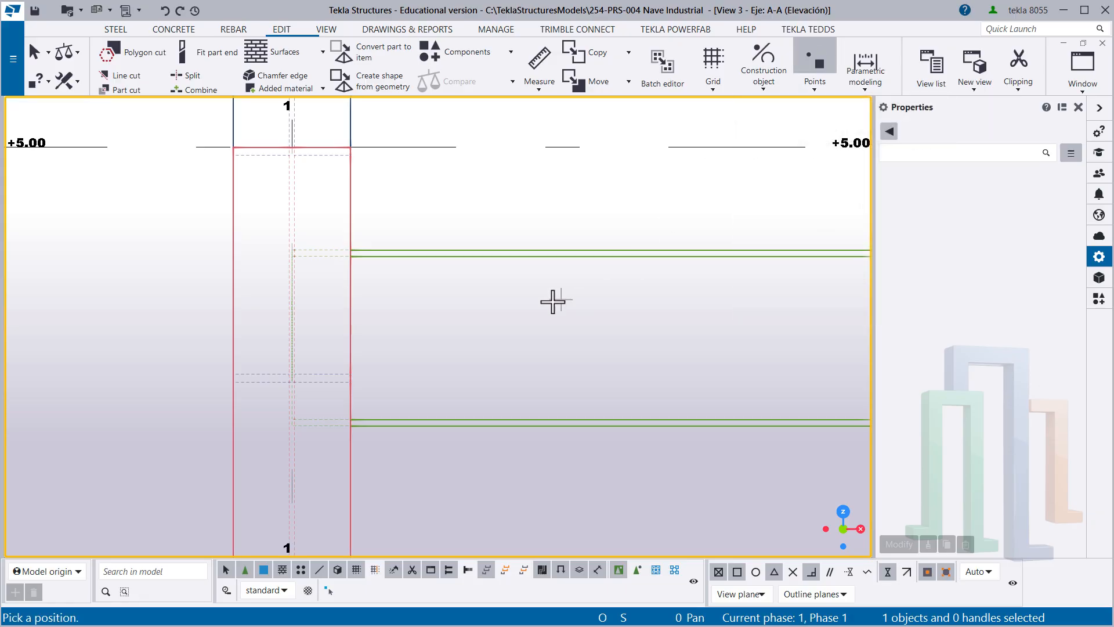
scroll(306, 367, "up", 2)
scroll(306, 368, "up", 1)
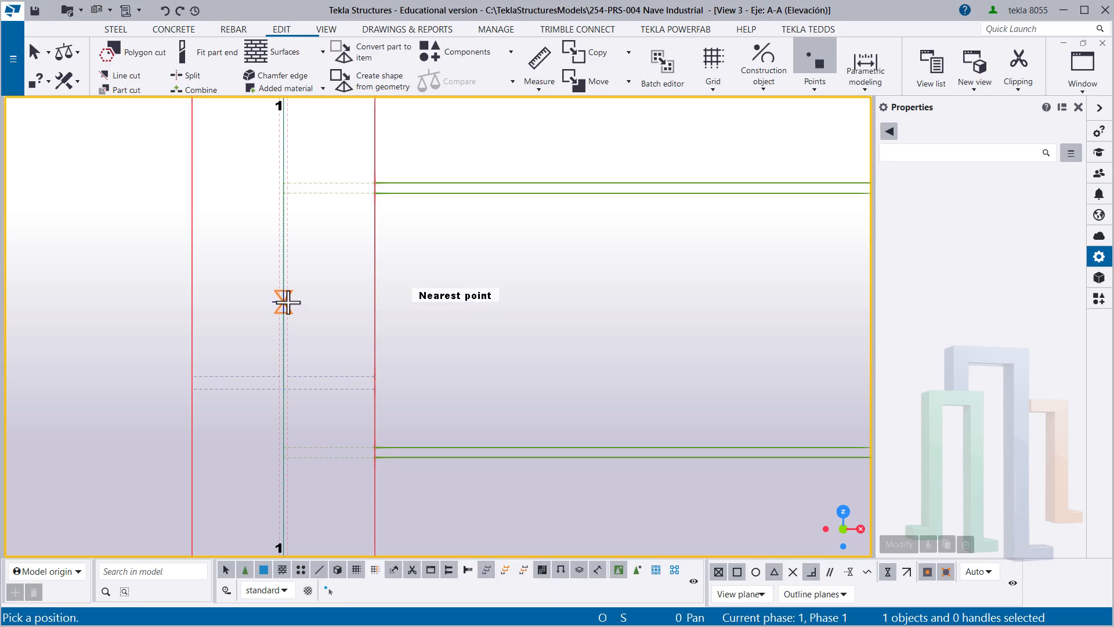
scroll(284, 320, "up", 1)
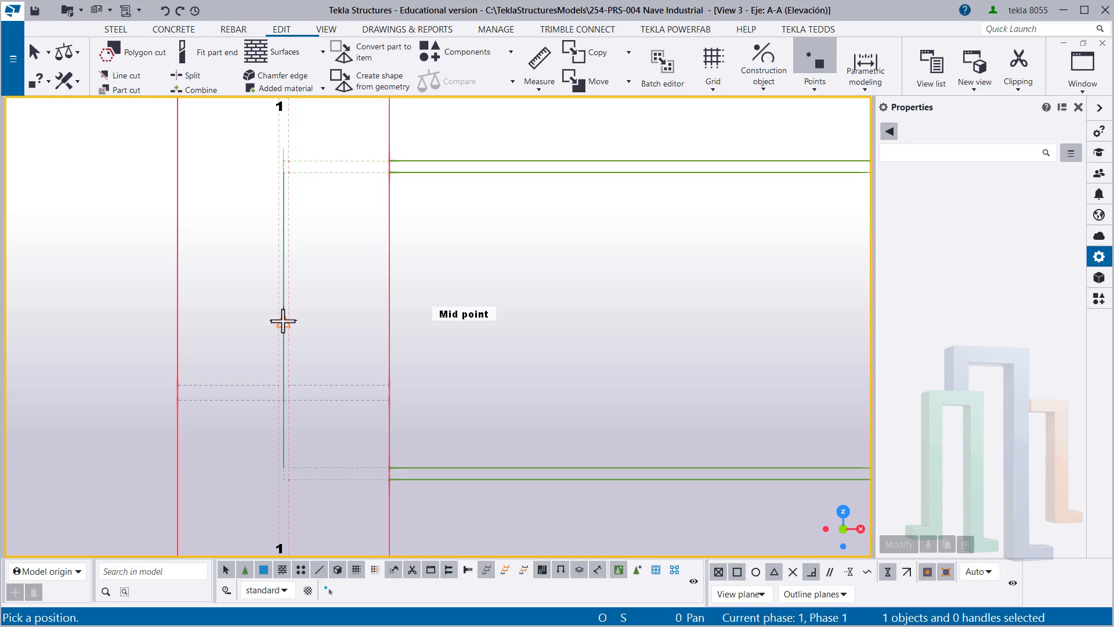
left_click(283, 320)
scroll(415, 364, "down", 5)
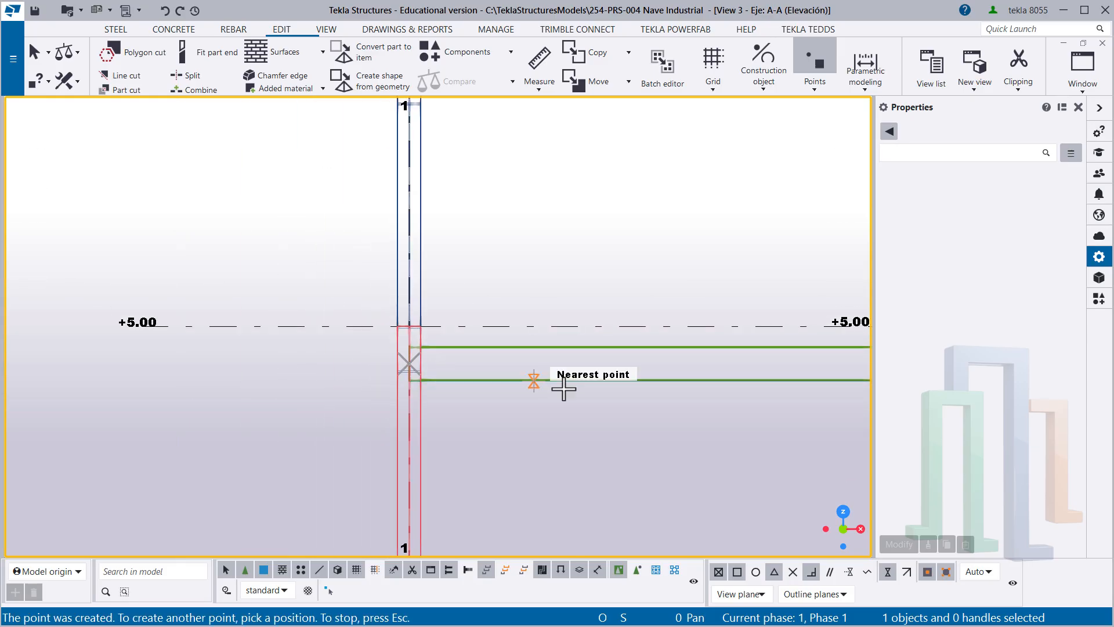
- Create a second point at mid-depth of the Viguetas on grid line 2 using the Mid snap override, and end the point command
middle_click_drag(760, 379, 270, 349)
scroll(501, 334, "up", 6)
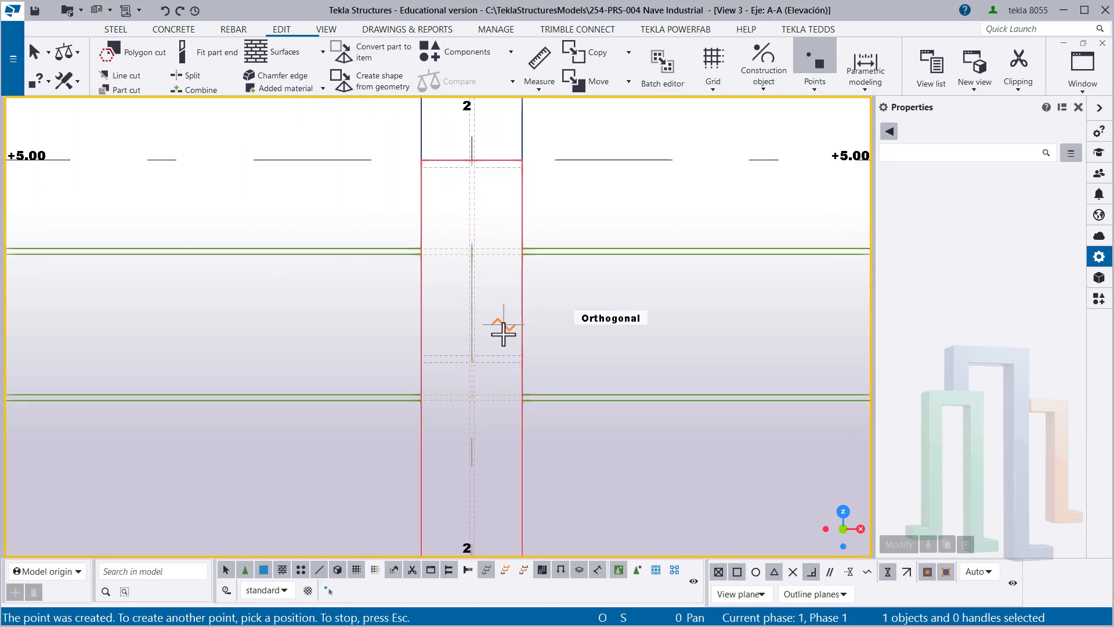
scroll(503, 334, "up", 3)
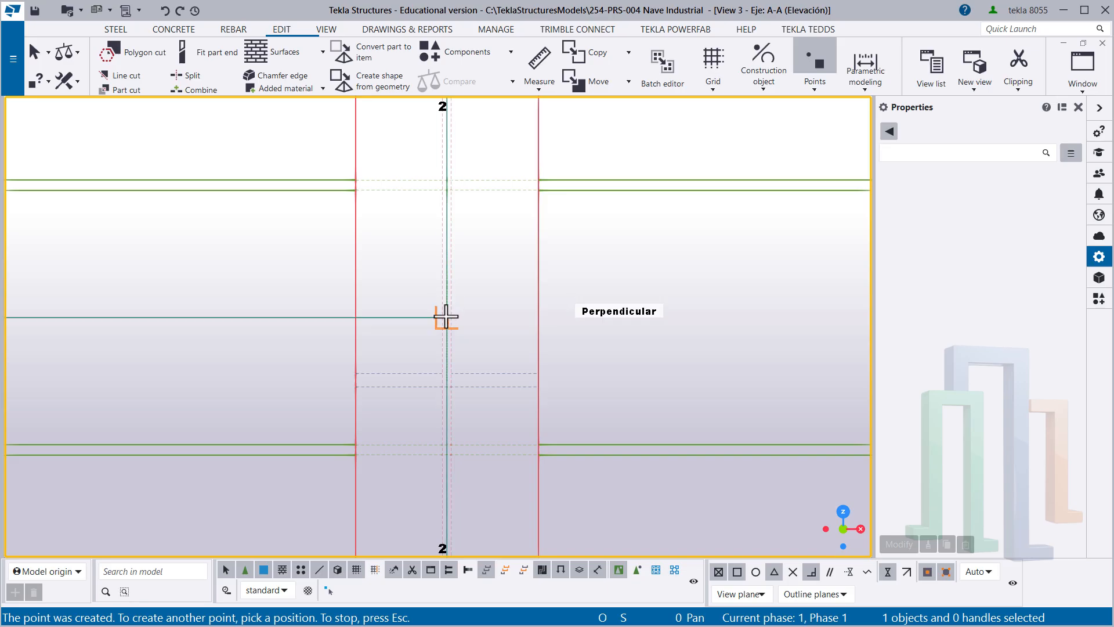
scroll(447, 314, "up", 1)
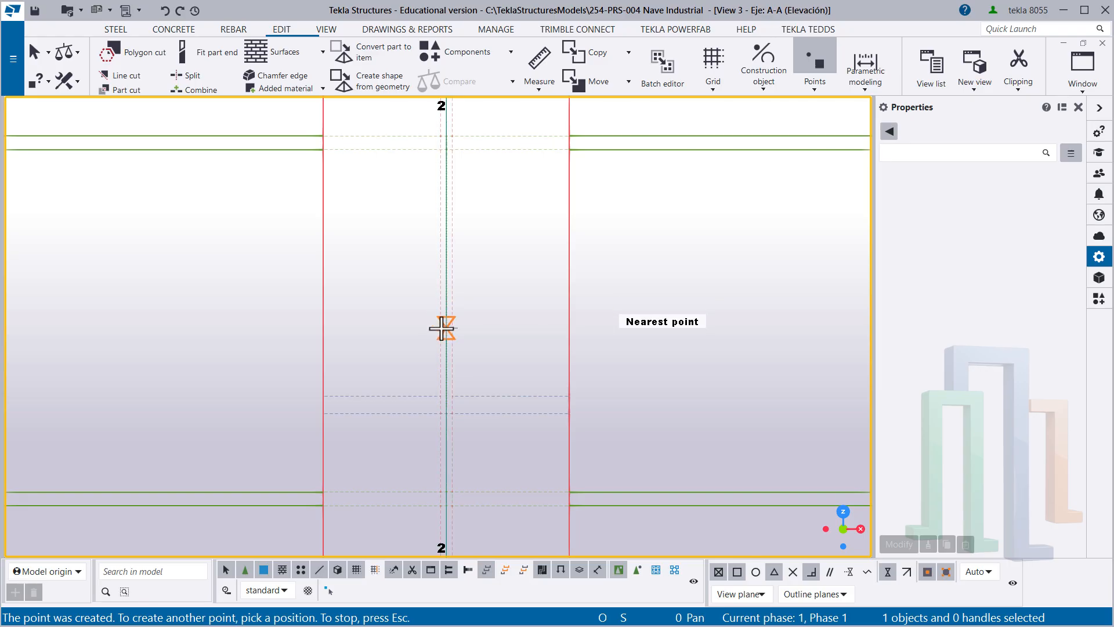
right_click(264, 262)
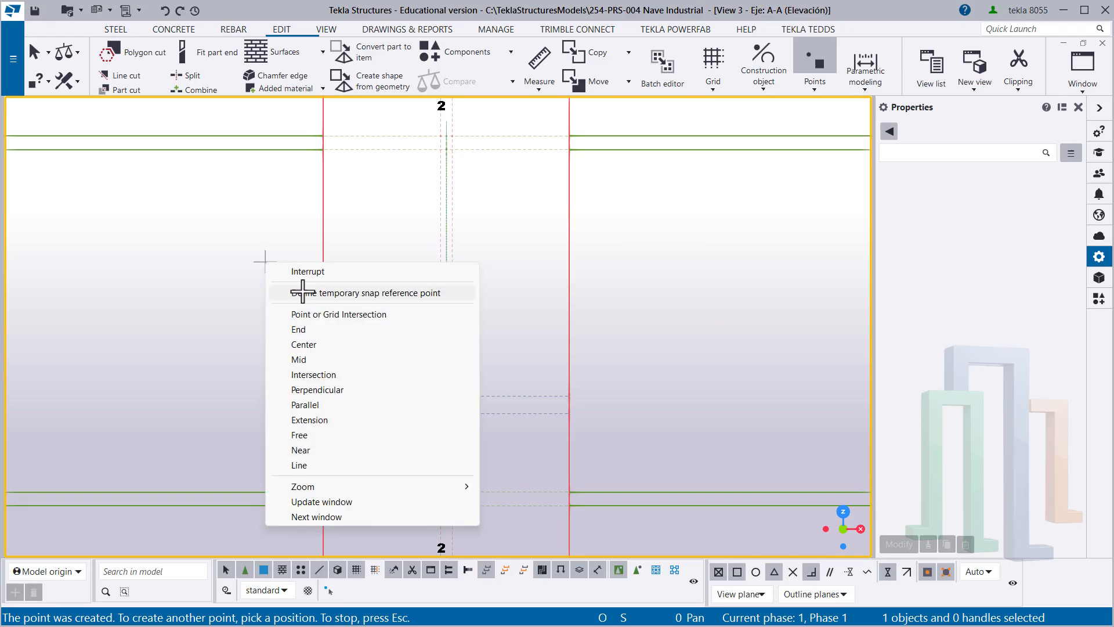
left_click(307, 359)
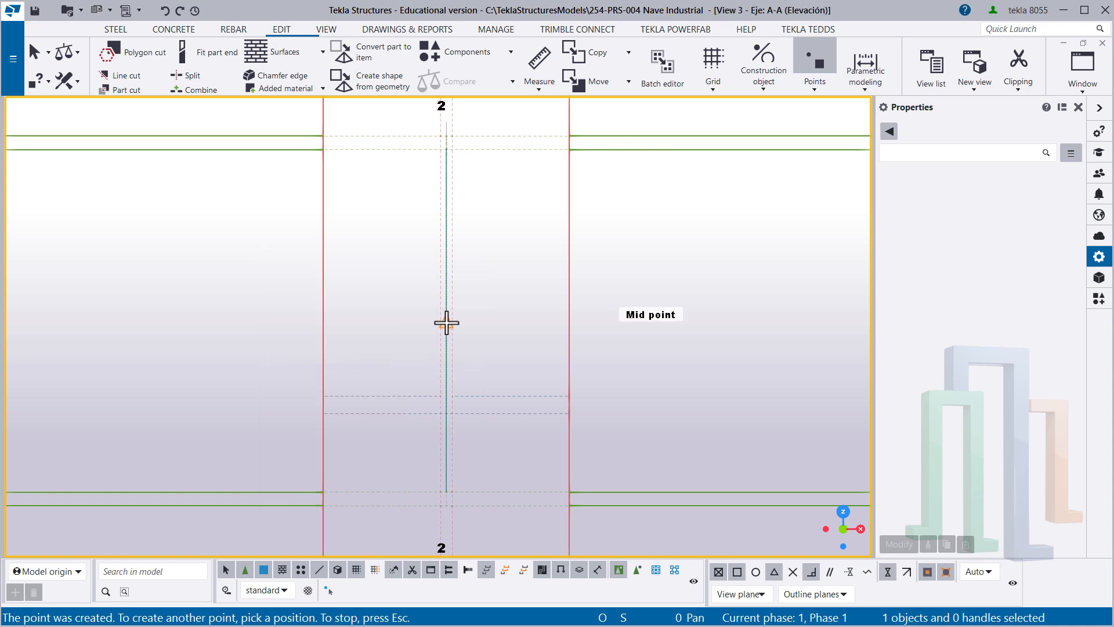
left_click(446, 322)
right_click(266, 281)
left_click(307, 289)
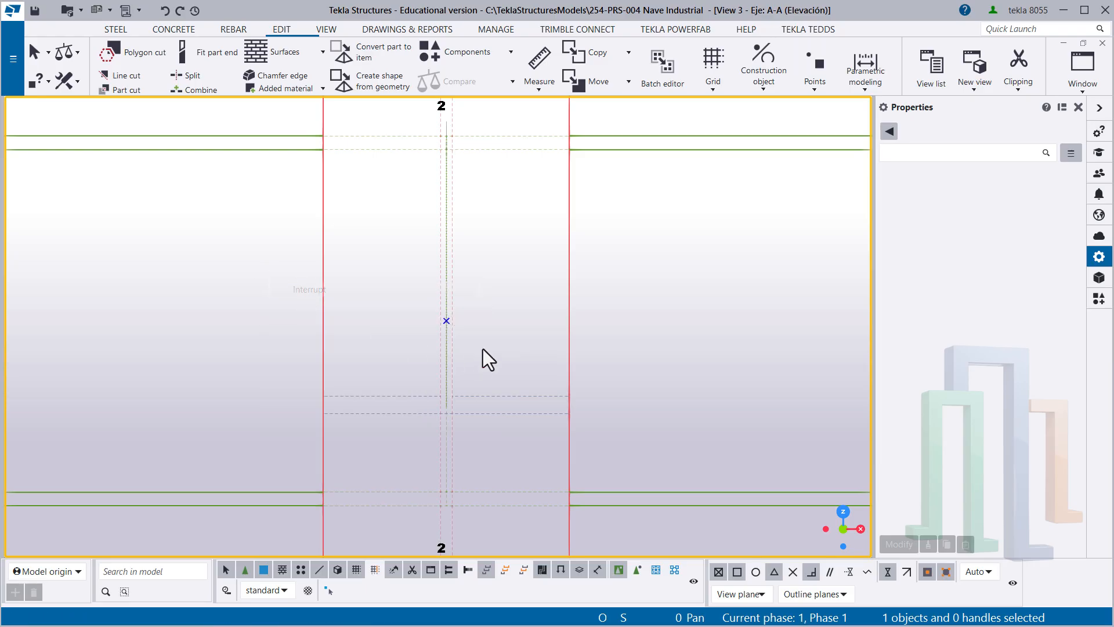
- Check the coordinates of the new points at grid lines 2 and 1 in turn, leaving nothing selected
scroll(511, 331, "down", 3)
scroll(490, 321, "up", 3)
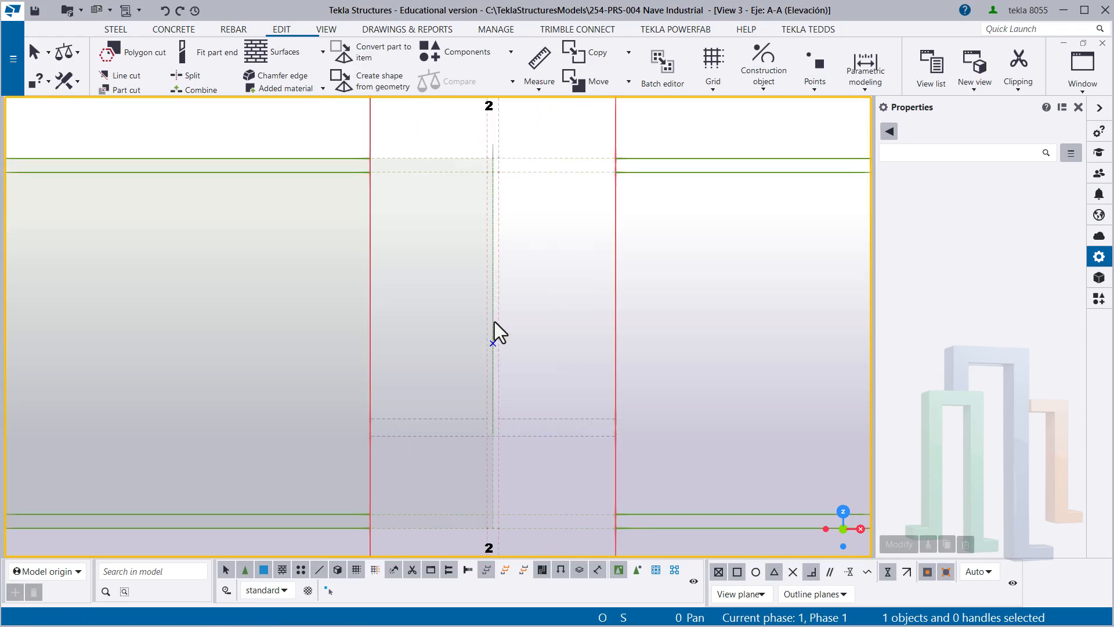
left_click_drag(410, 303, 532, 388)
scroll(561, 372, "down", 8)
middle_click_drag(83, 358, 501, 271)
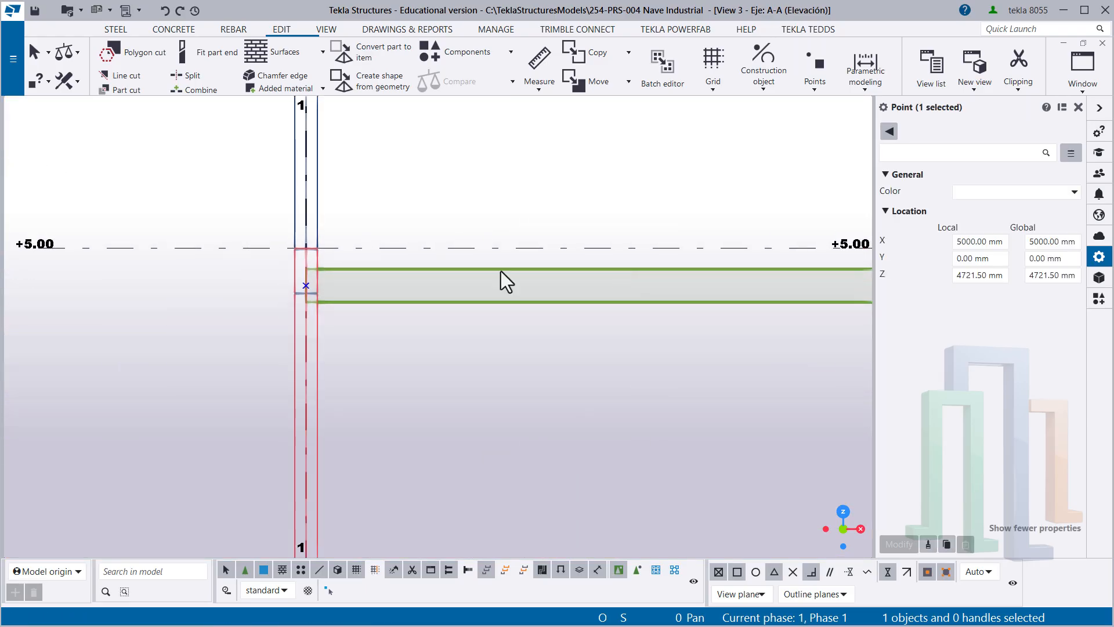
left_click_drag(242, 279, 355, 317)
scroll(355, 317, "down", 4)
middle_click_drag(522, 487, 398, 319)
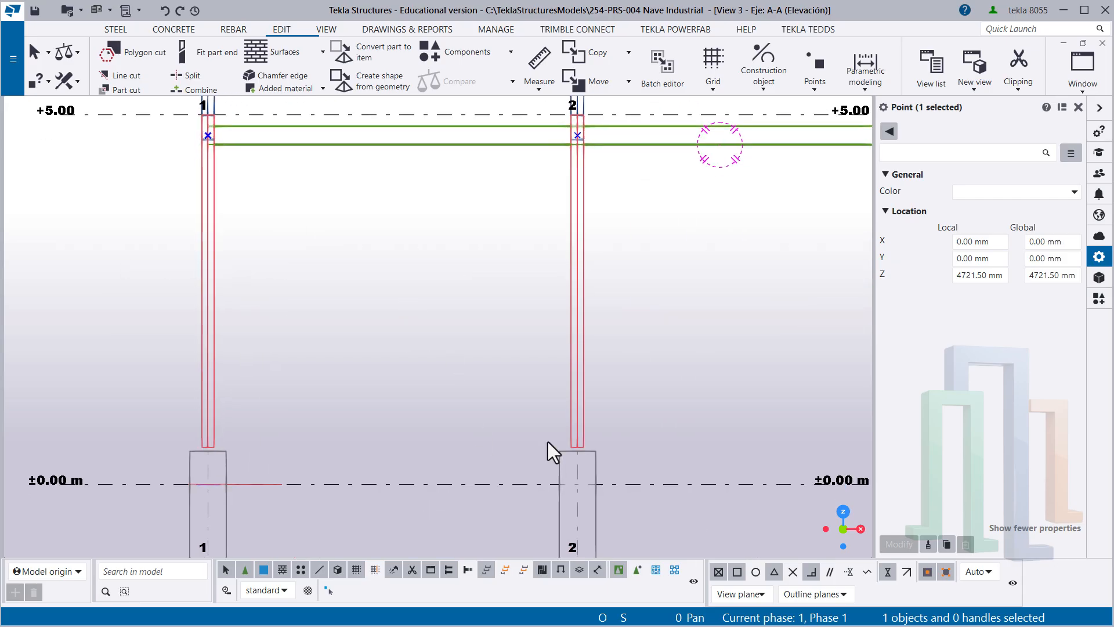
middle_click_drag(489, 409, 489, 447)
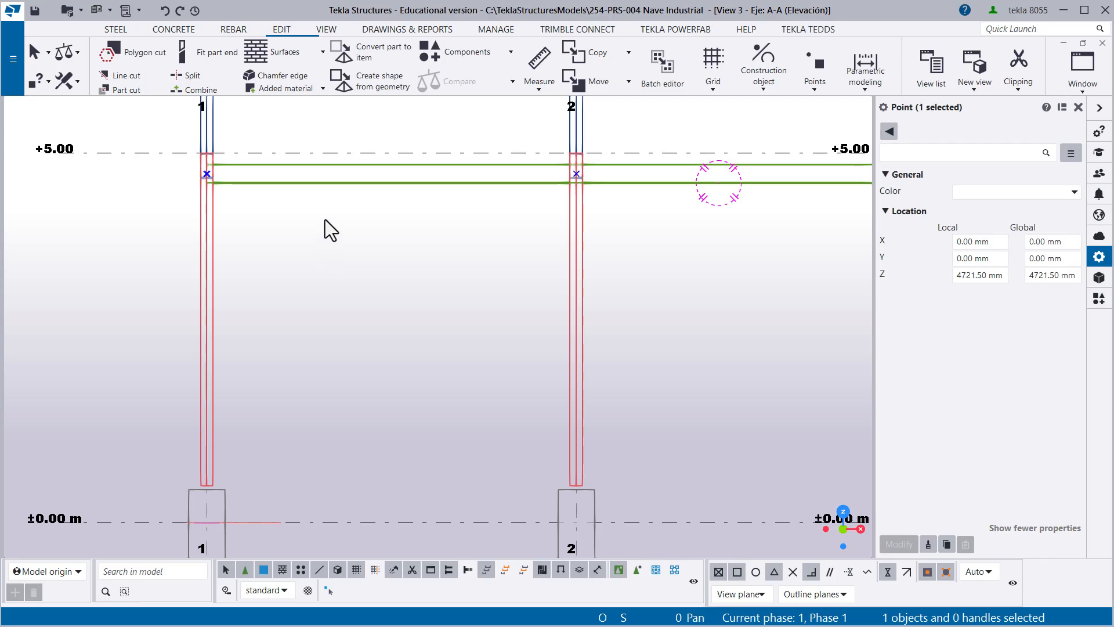
double_click(381, 258)
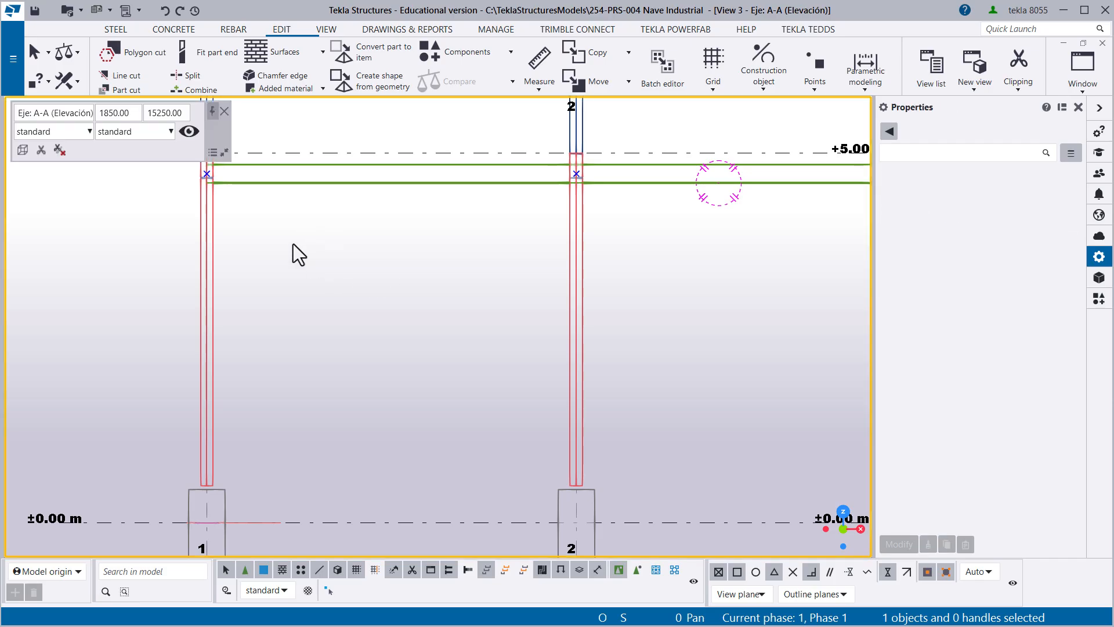
- Start a new steel beam and load the saved Beam HSS properties
left_click(111, 30)
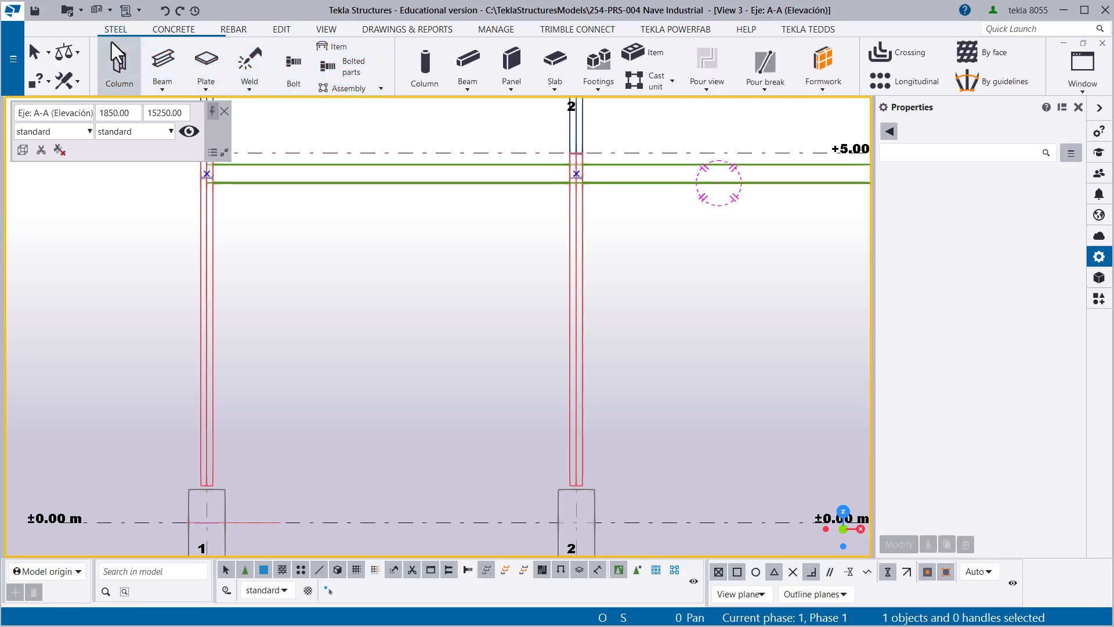
left_click(157, 81)
left_click(172, 113)
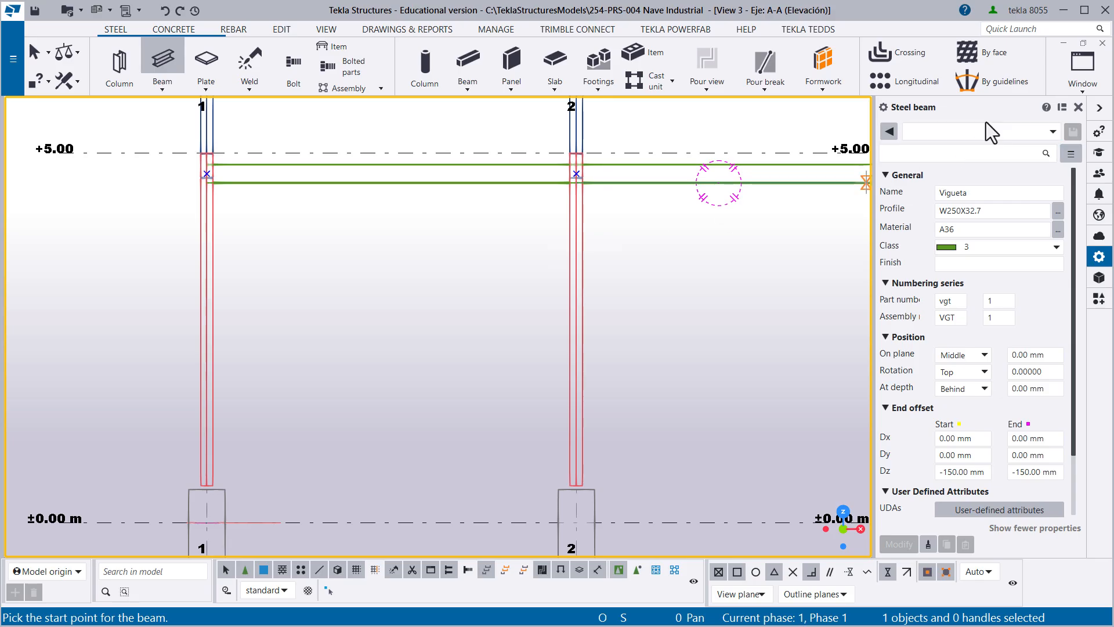
left_click(994, 141)
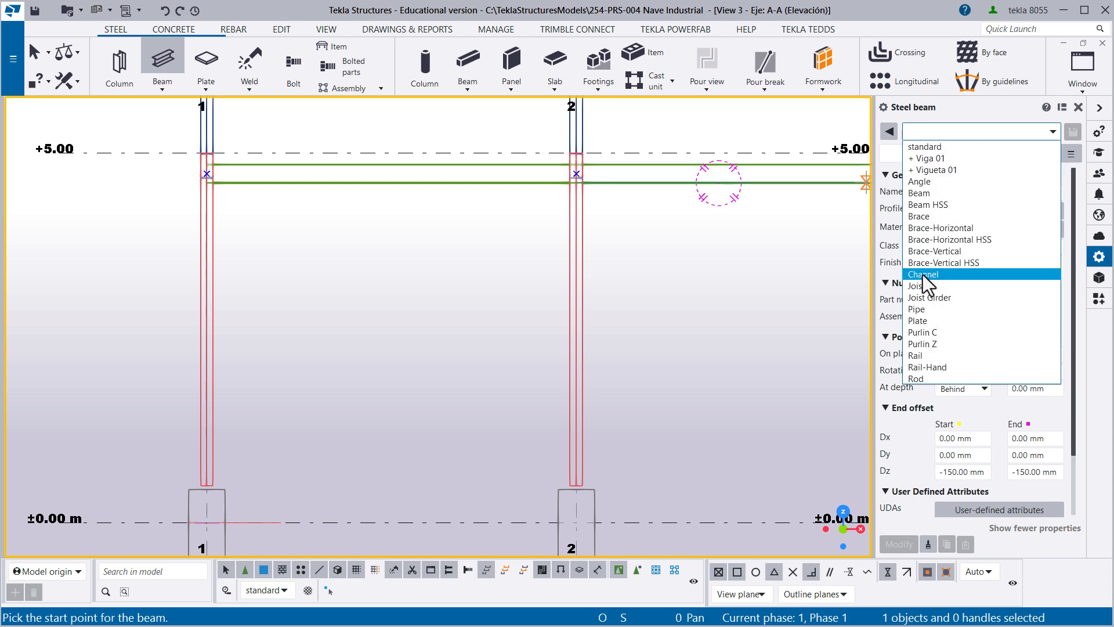
left_click(932, 205)
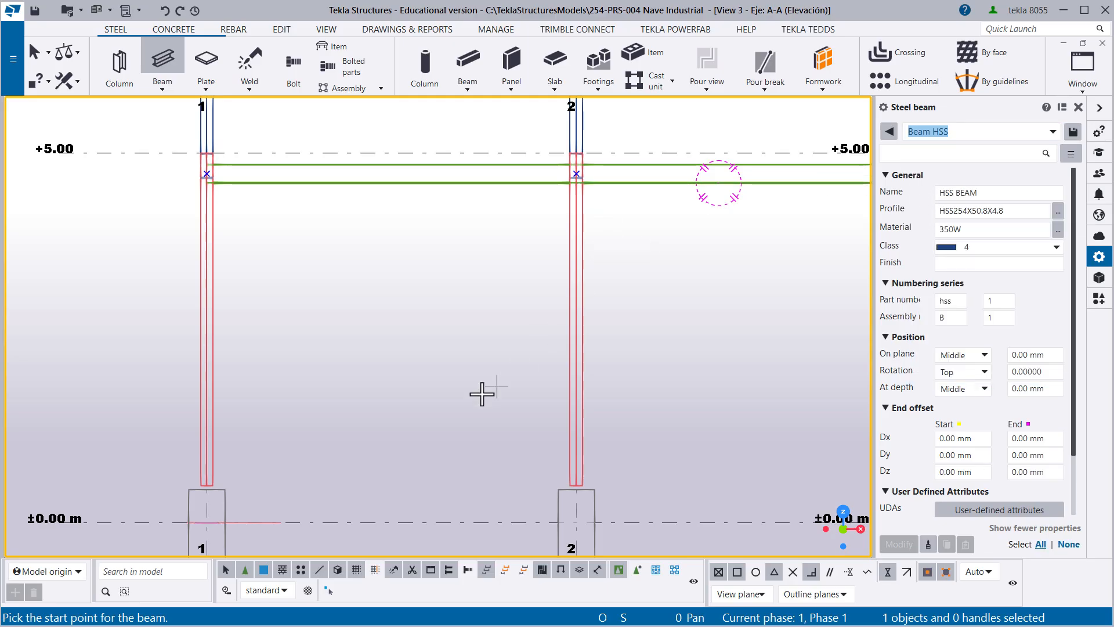
- Place a diagonal HSS beam from the column base on grid line 1 up to the point on grid line 2
scroll(281, 381, "up", 8)
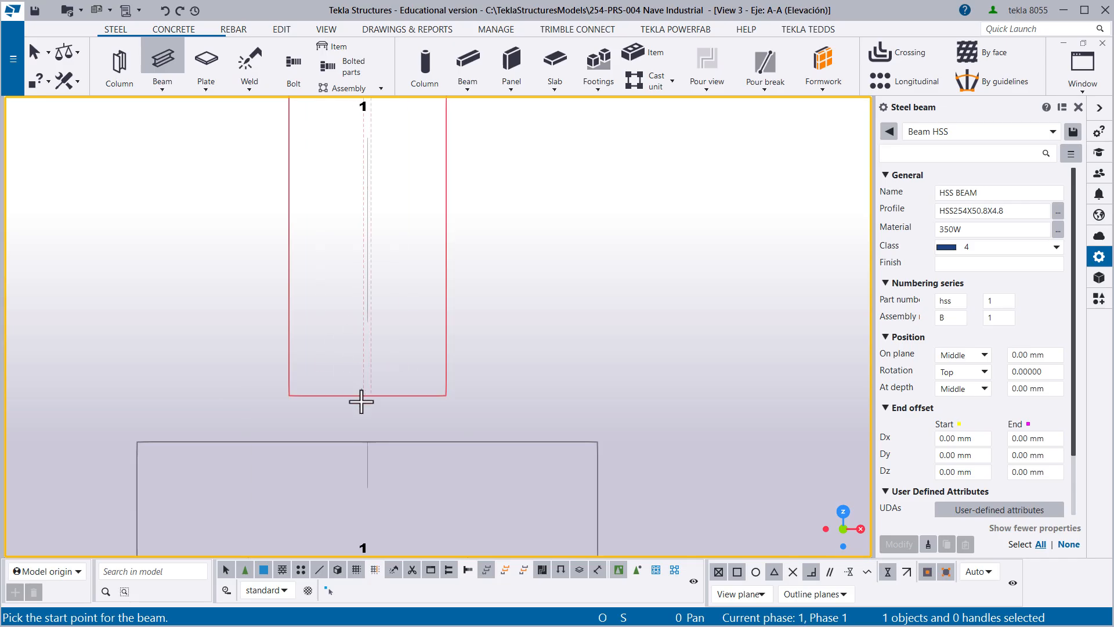
scroll(361, 401, "up", 3)
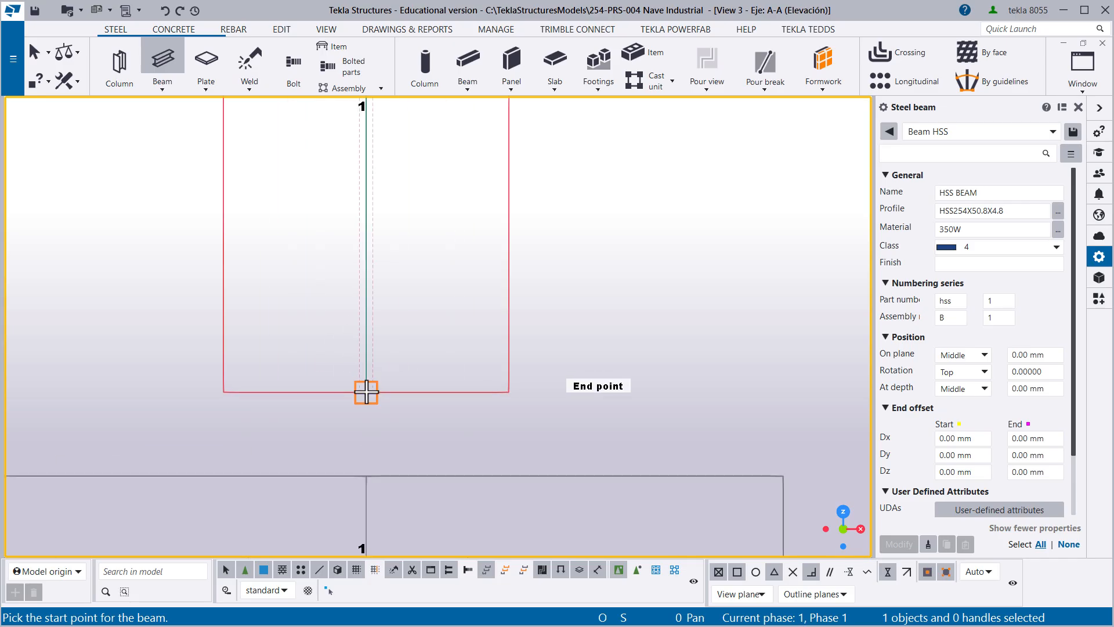
left_click(366, 392)
scroll(368, 398, "down", 8)
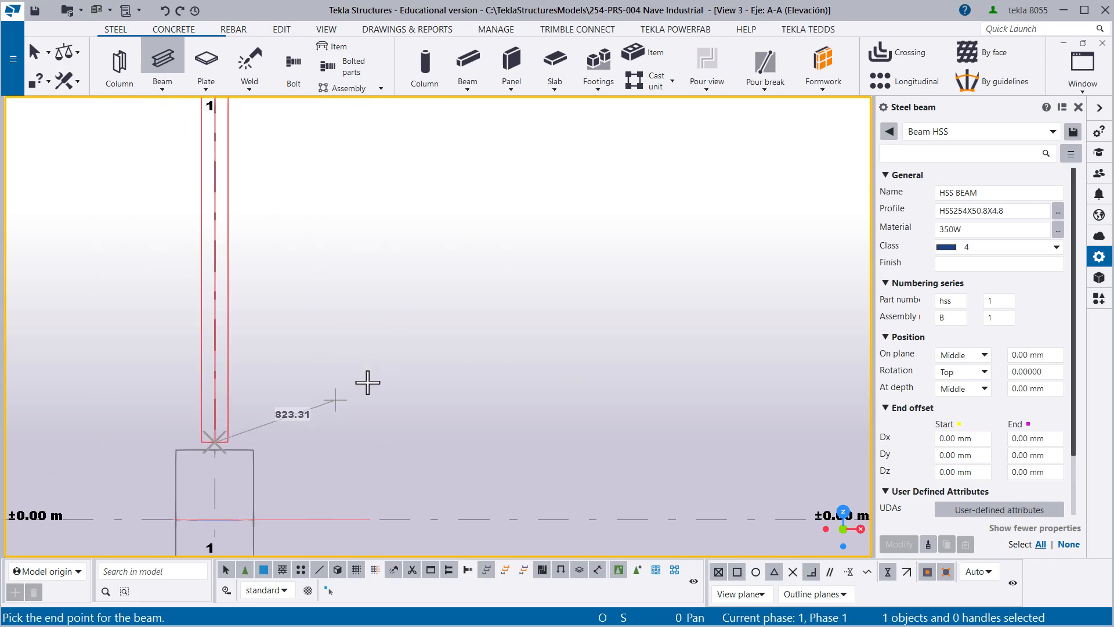
scroll(584, 180, "up", 6)
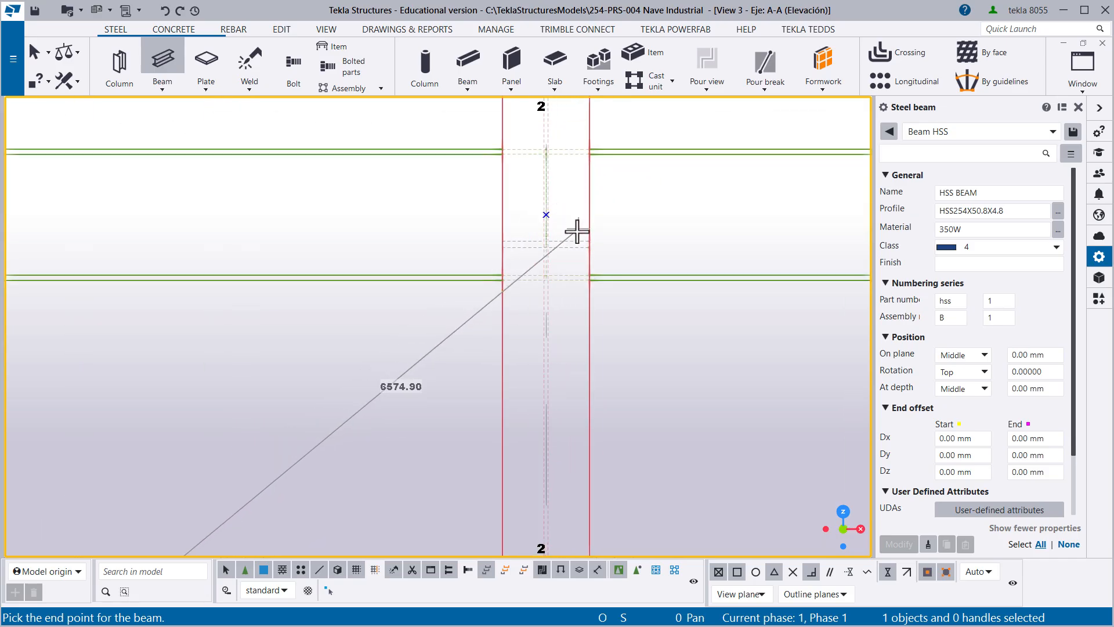
scroll(557, 216, "up", 1)
left_click(537, 213)
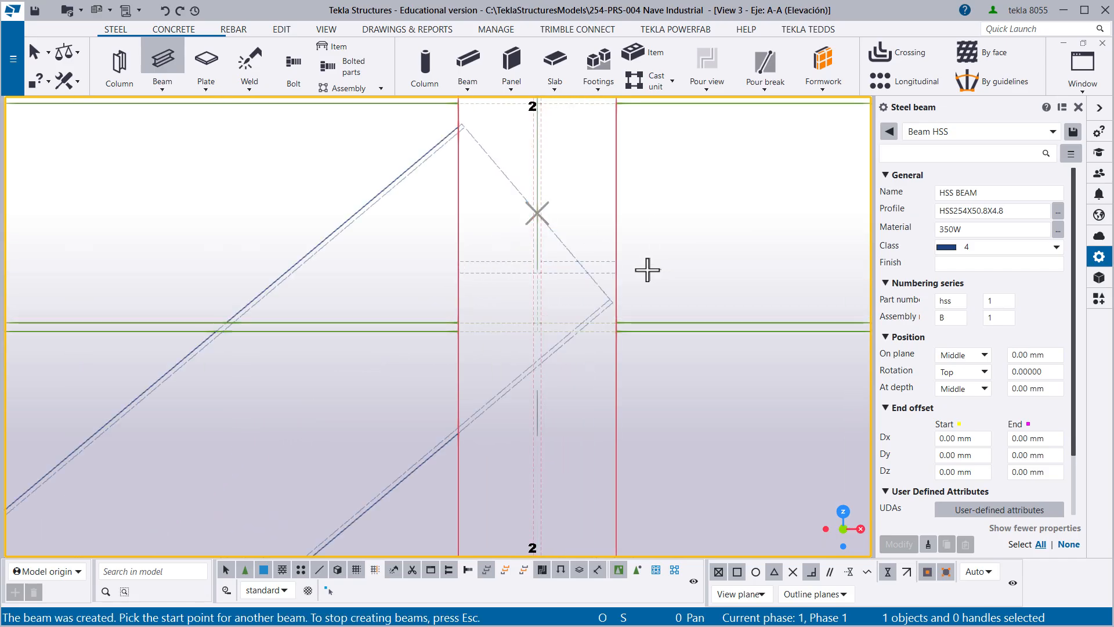
- Place the crossing HSS diagonal from the column base on grid line 2 up to the point on grid line 1
scroll(547, 261, "down", 6)
scroll(538, 323, "up", 10)
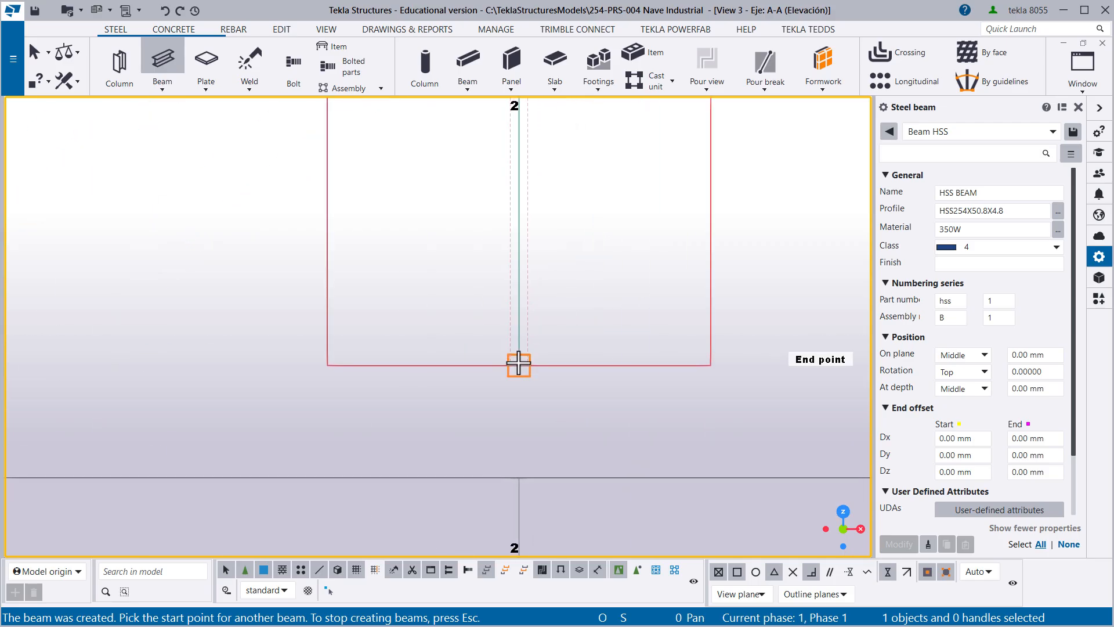
left_click(519, 363)
scroll(580, 383, "down", 5)
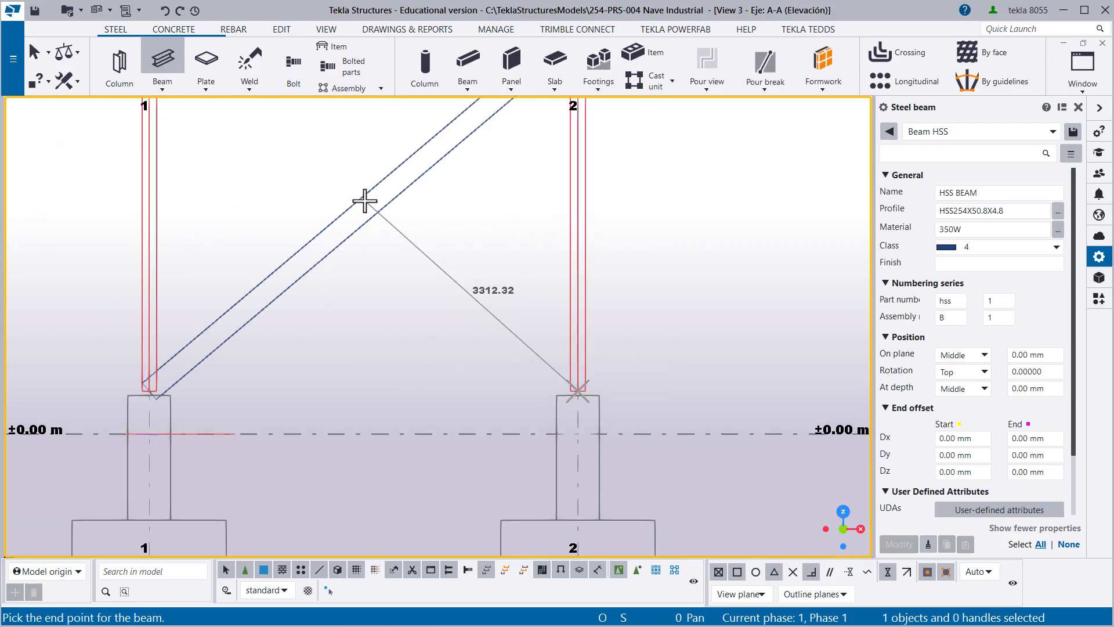
scroll(256, 228, "up", 5)
scroll(255, 228, "up", 5)
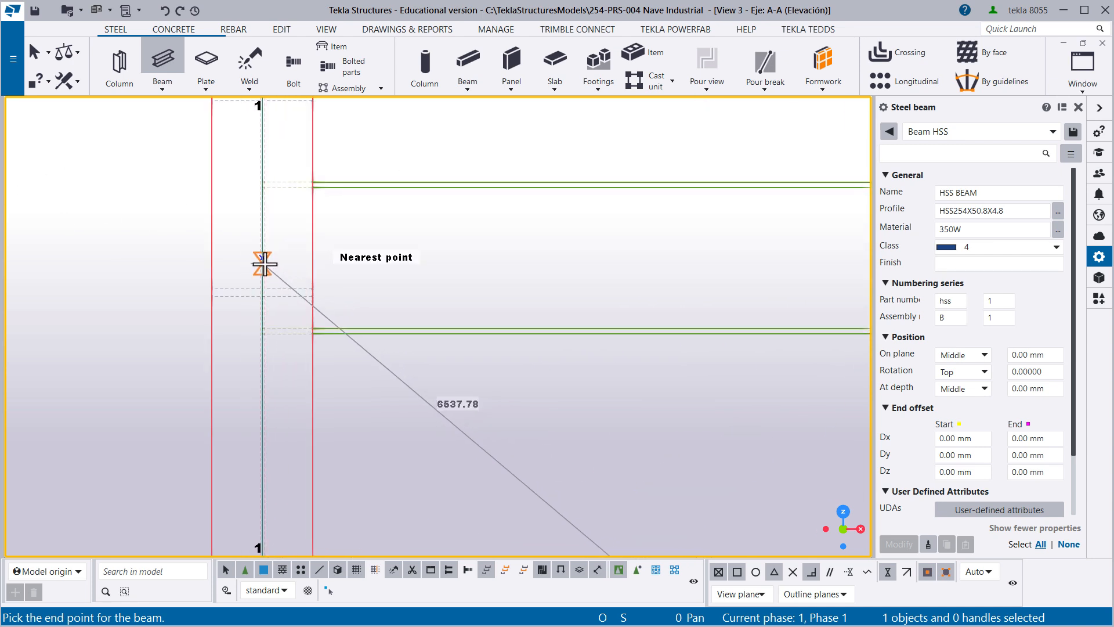
left_click(263, 258)
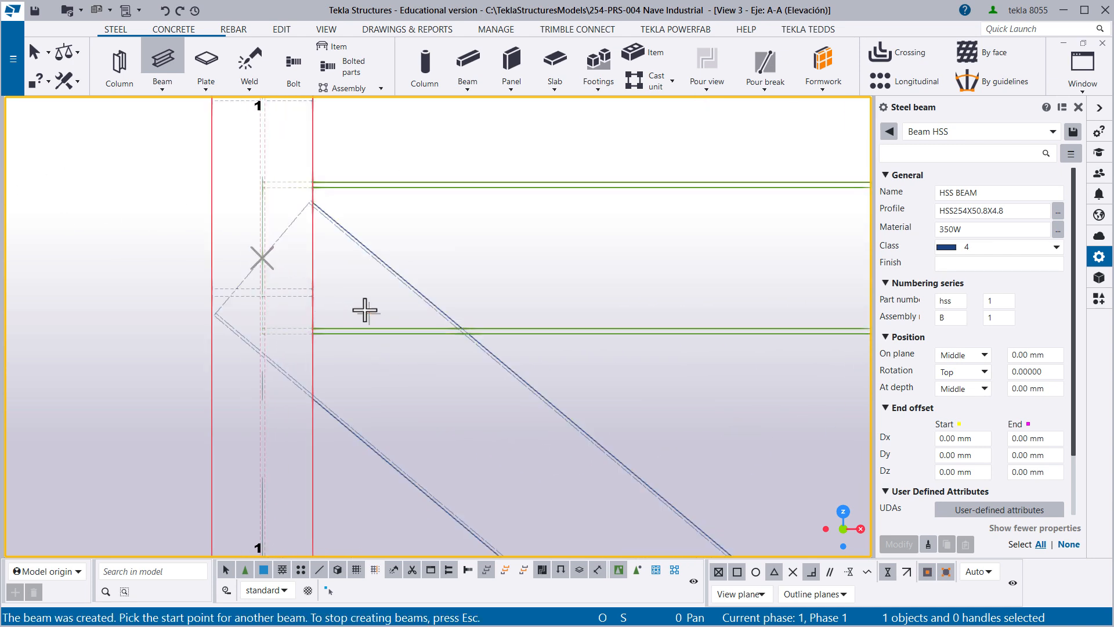
- End the beam command and examine both crossing diagonals between grid lines 1 and 2 in the A-A elevation
scroll(561, 356, "down", 3)
right_click(583, 365)
left_click(636, 378)
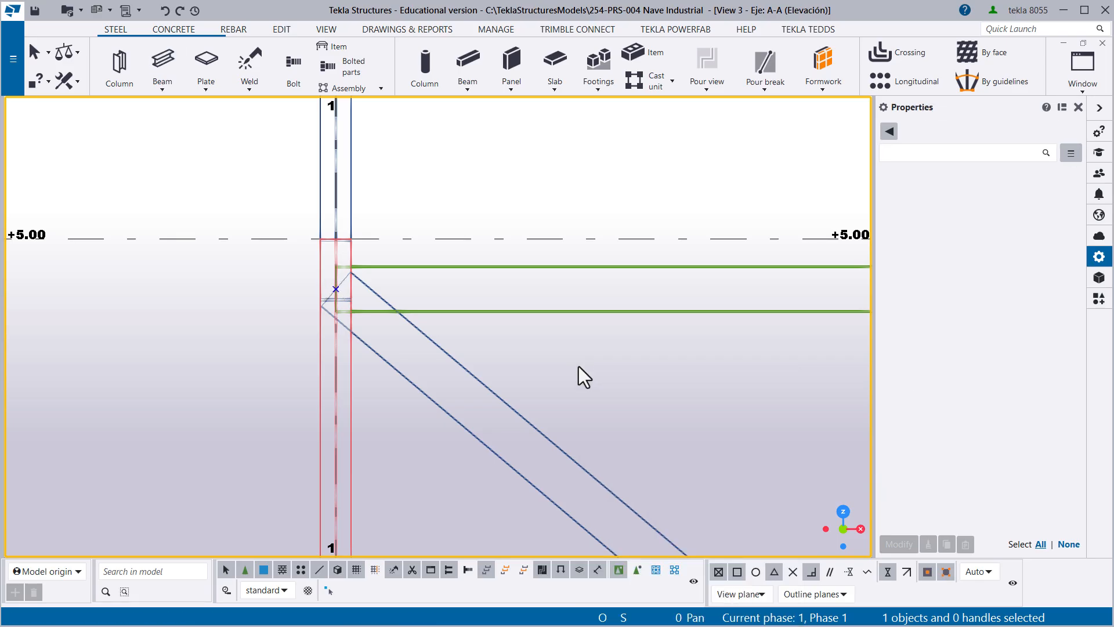
scroll(581, 372, "down", 5)
middle_click_drag(598, 398, 392, 273)
scroll(374, 293, "up", 1)
scroll(375, 309, "up", 1)
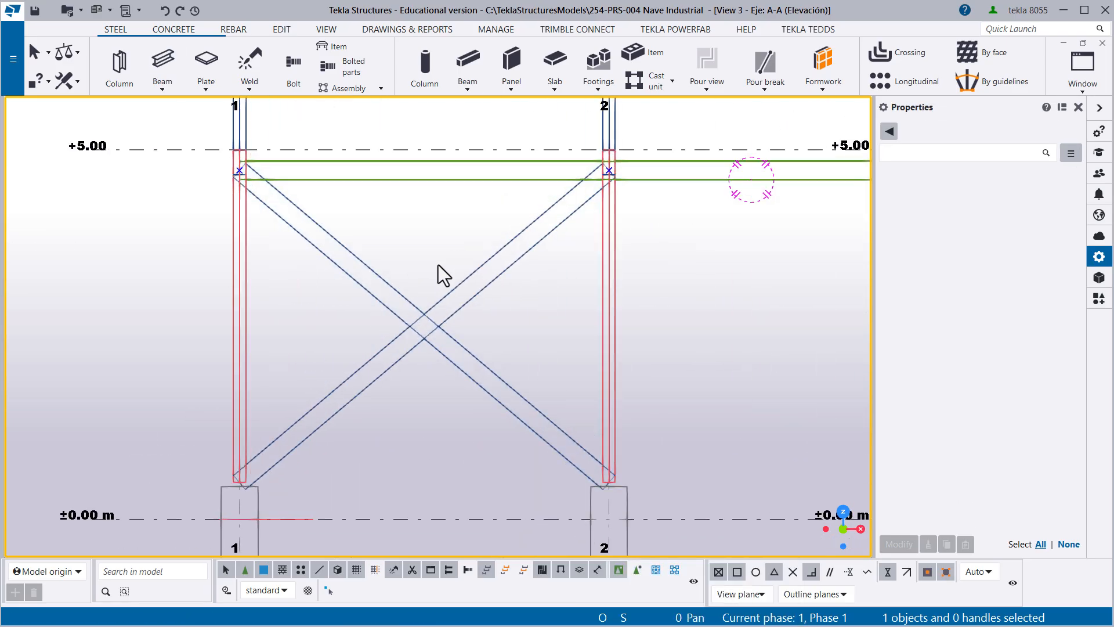
left_click(396, 297)
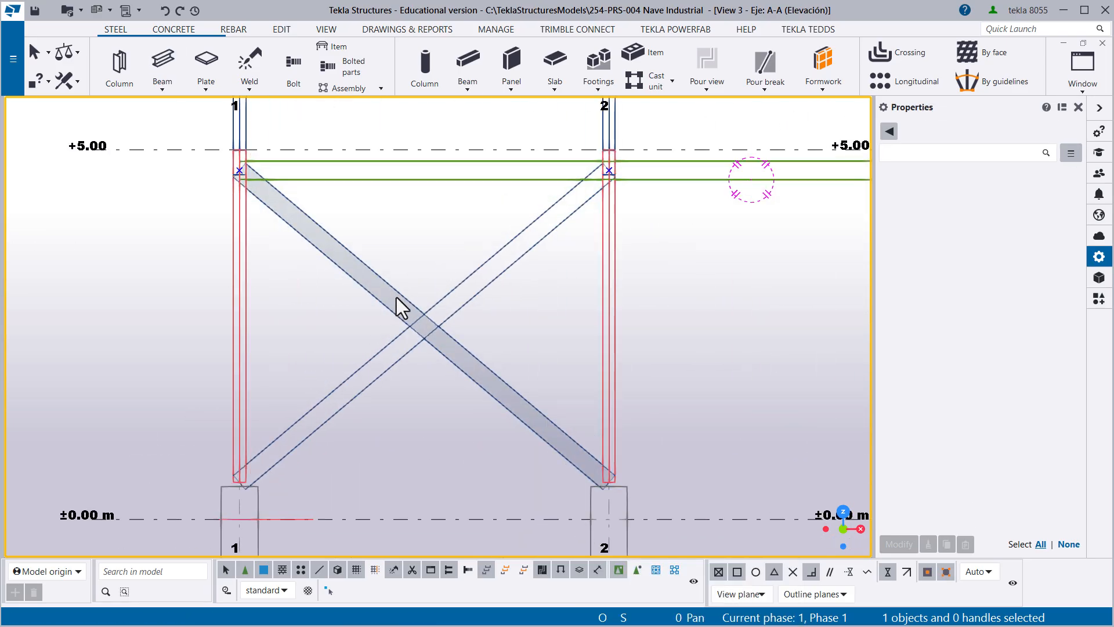
- Inspect the crossing point and the column-base end of the diagonals in 3D, and restore the straight elevation view
middle_click_drag(422, 312, 304, 383, "ctrl")
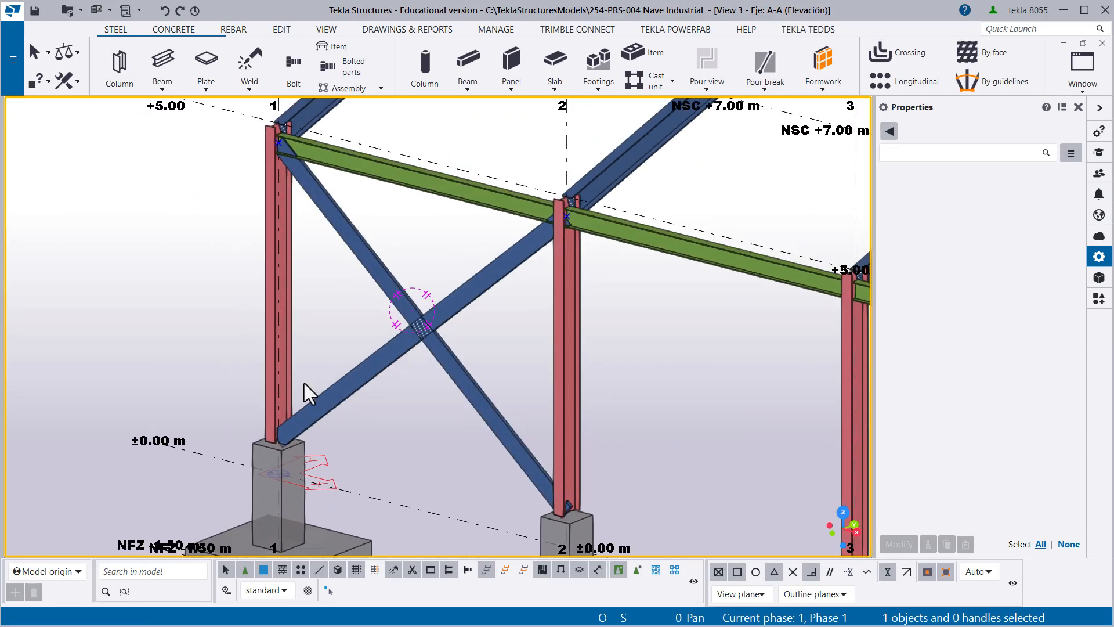
scroll(297, 429, "up", 5)
middle_click_drag(316, 440, 583, 376, "ctrl")
scroll(273, 479, "up", 5)
middle_click_drag(294, 392, 346, 333, "ctrl")
scroll(576, 236, "down", 3)
middle_click_drag(346, 333, 427, 386, "ctrl")
middle_click_drag(427, 385, 491, 445)
key("ctrl+p")
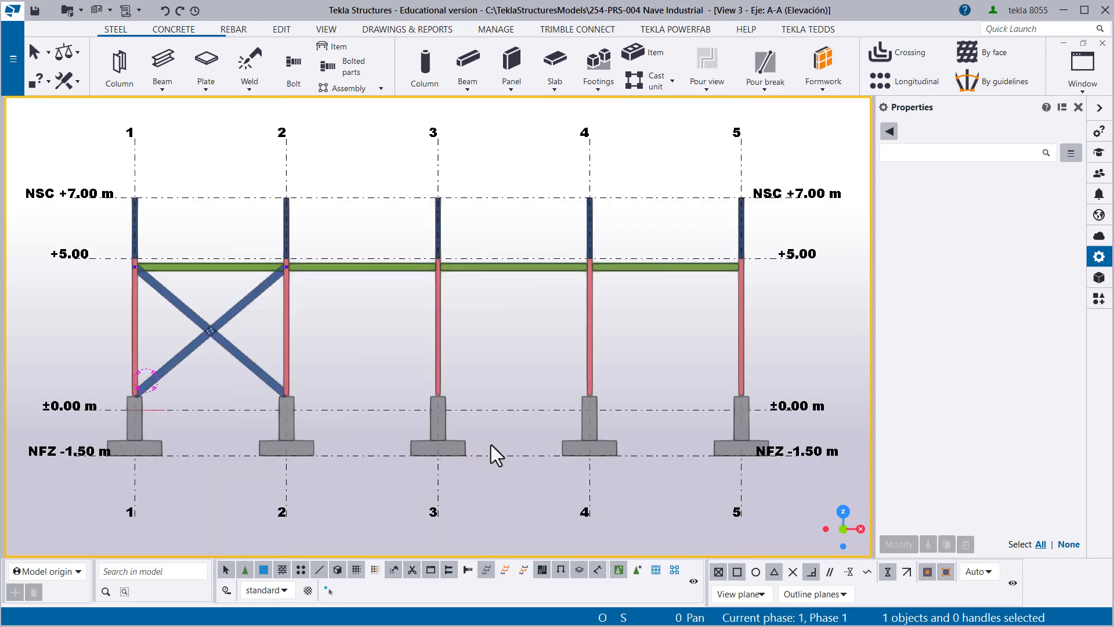
- Select the diagonal rising from the grid line 1 column base and change its name to Arriostre
scroll(325, 350, "up", 5)
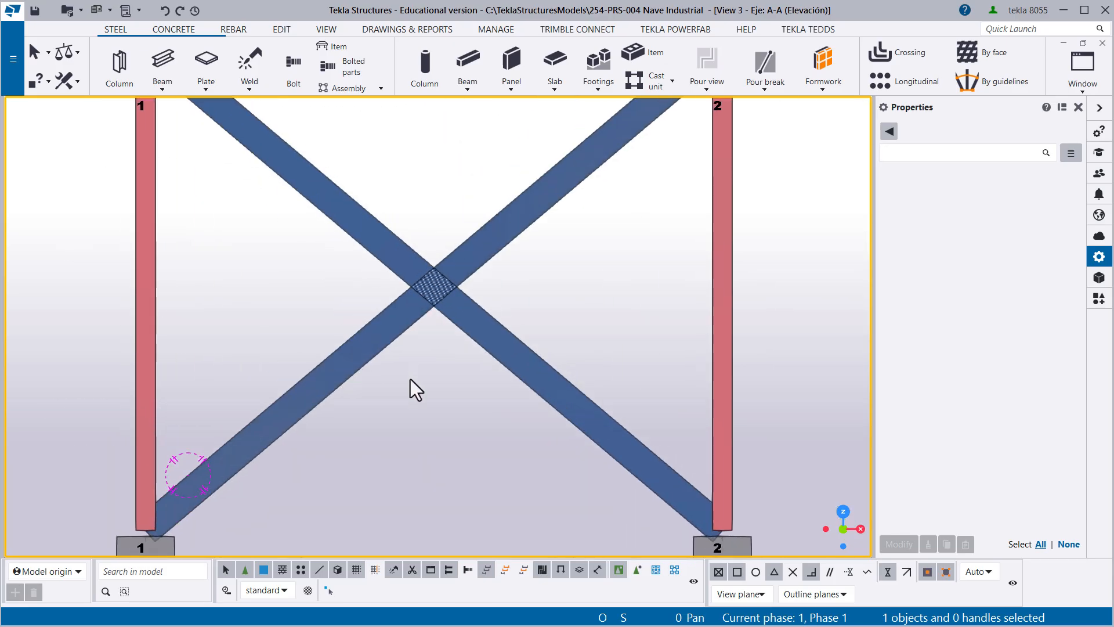
left_click(391, 365)
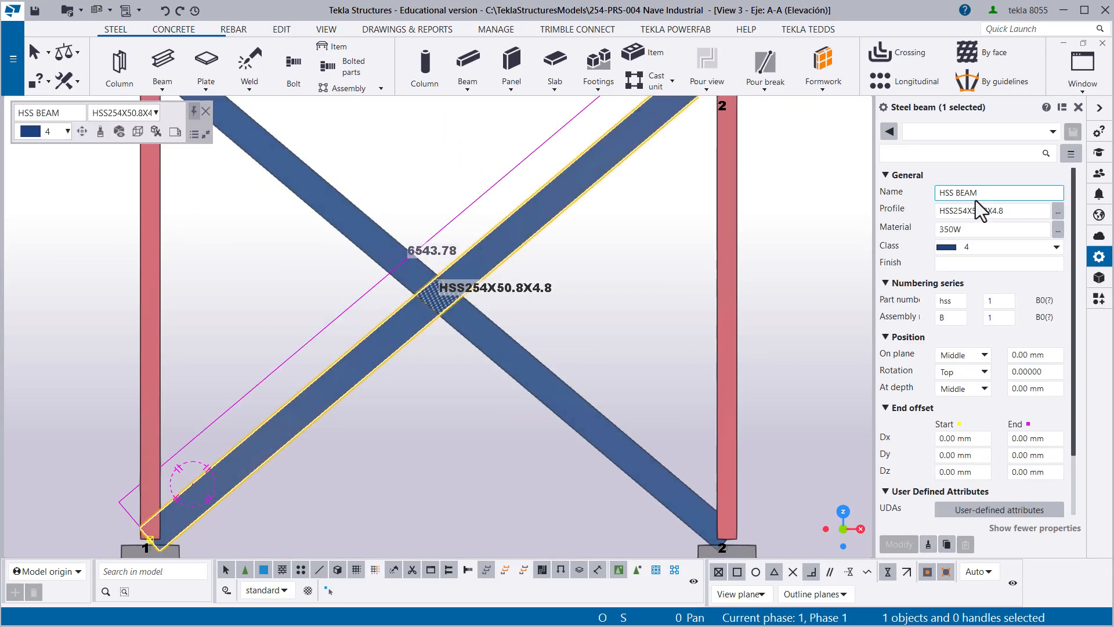
left_click(963, 192)
type("Arriostre")
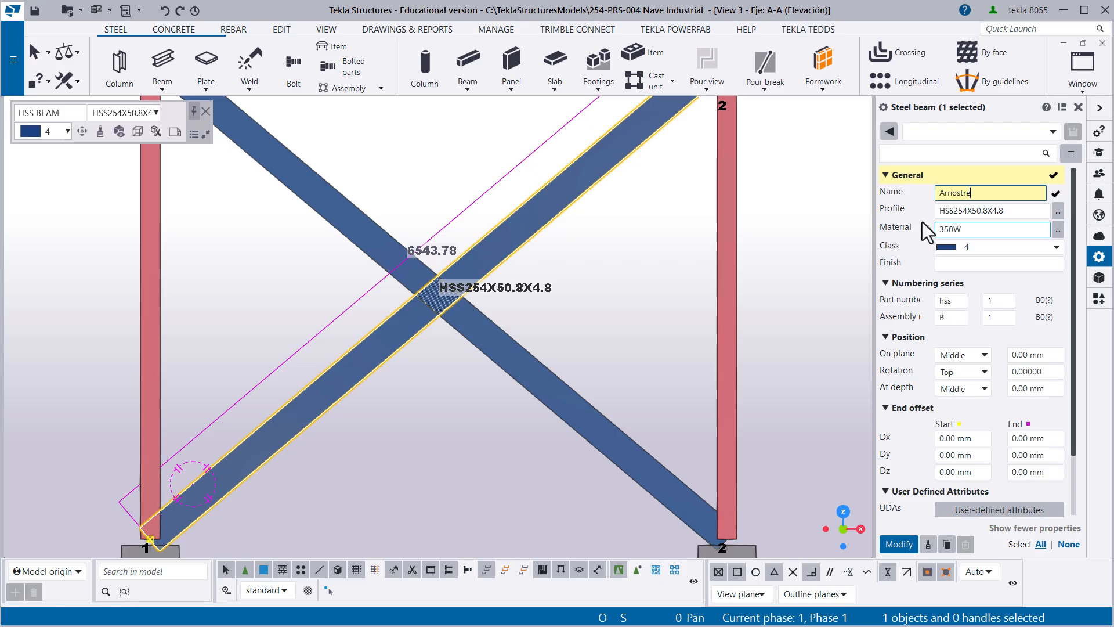
- Choose the rectangular hollow section HSS88.9X88.9X4.8 as the diagonal's profile, checking its imperial equivalent name in the user attributes
left_click(1057, 211)
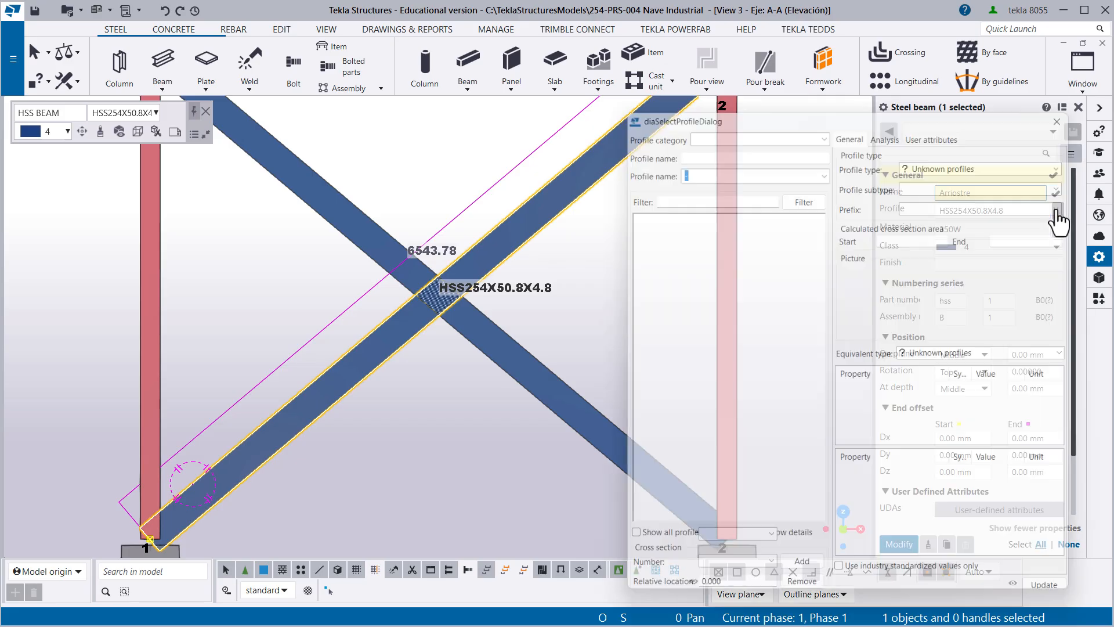
scroll(810, 223, "up", 2)
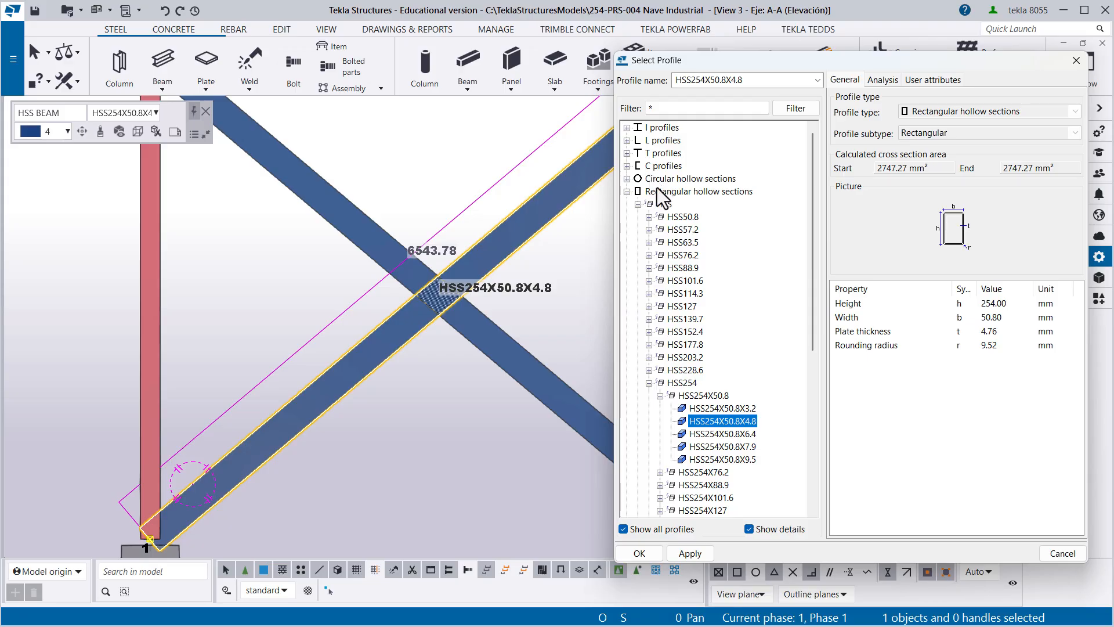
scroll(675, 193, "down", 2)
scroll(675, 193, "up", 1)
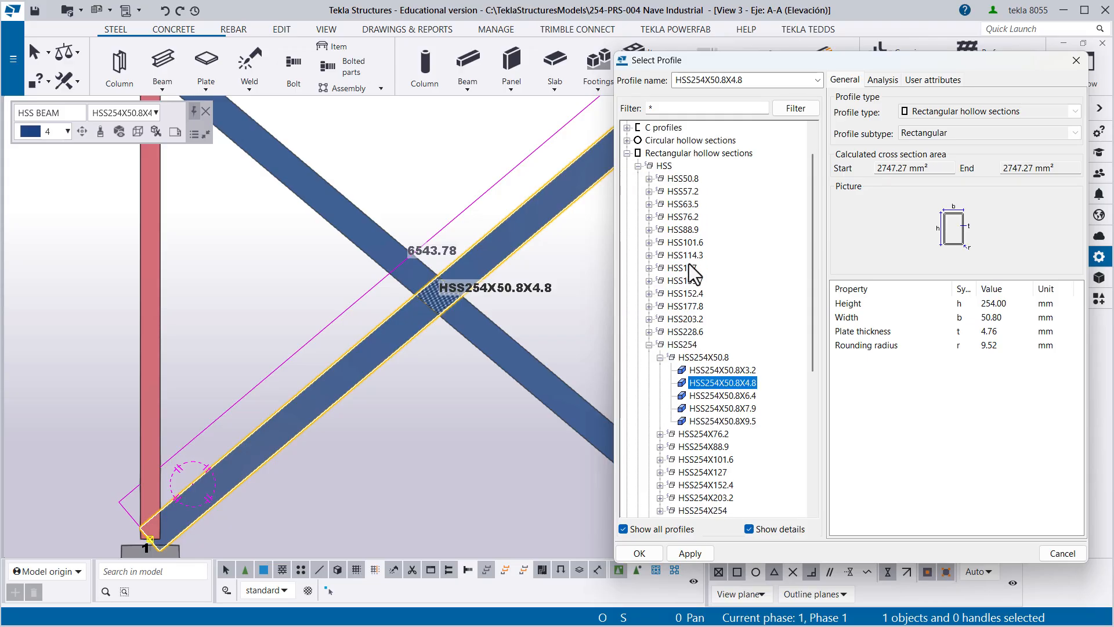
double_click(682, 230)
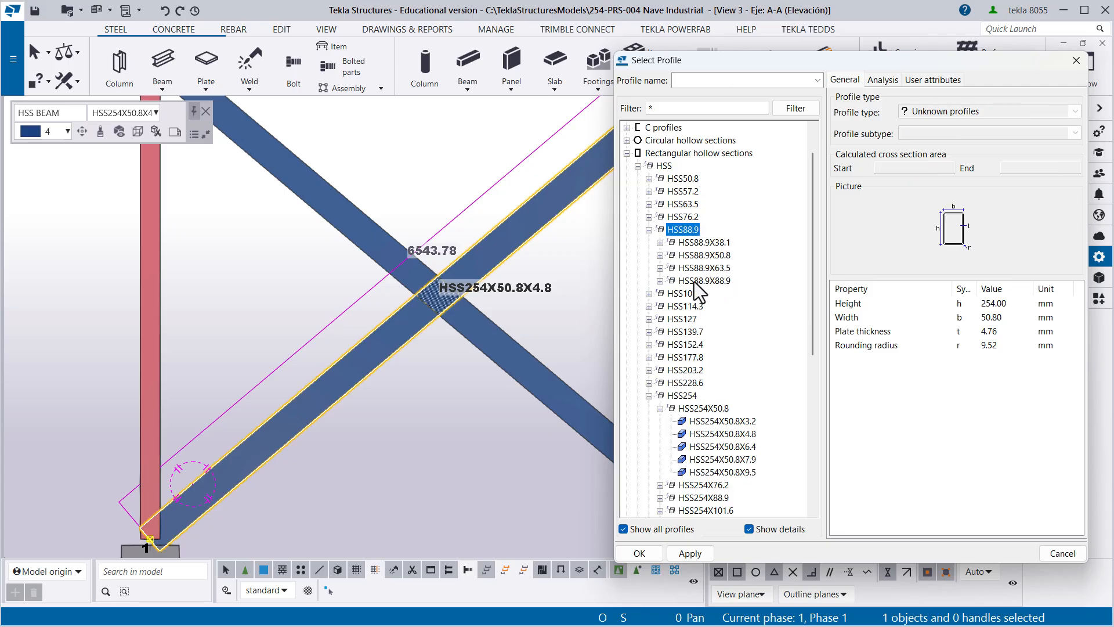
left_click(695, 282)
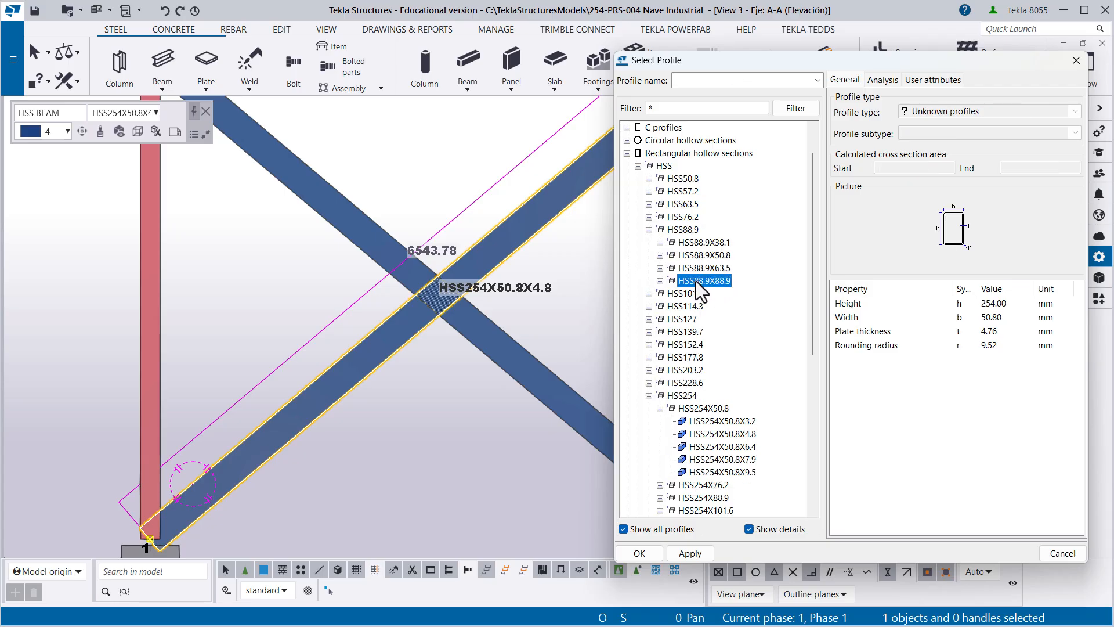
left_click(659, 281)
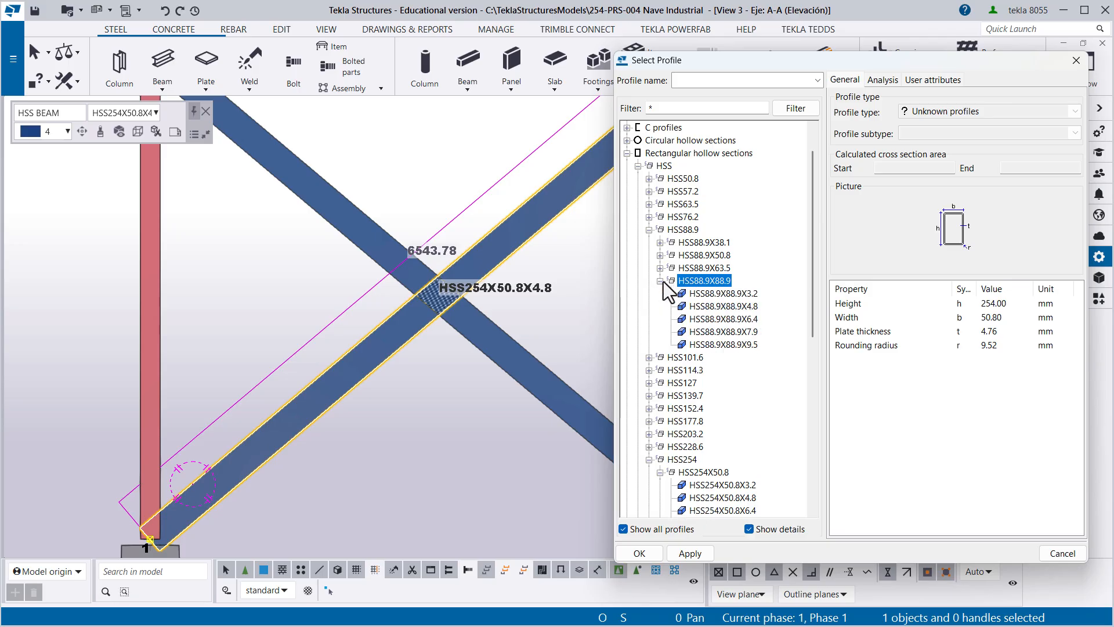
left_click(707, 307)
left_click(933, 80)
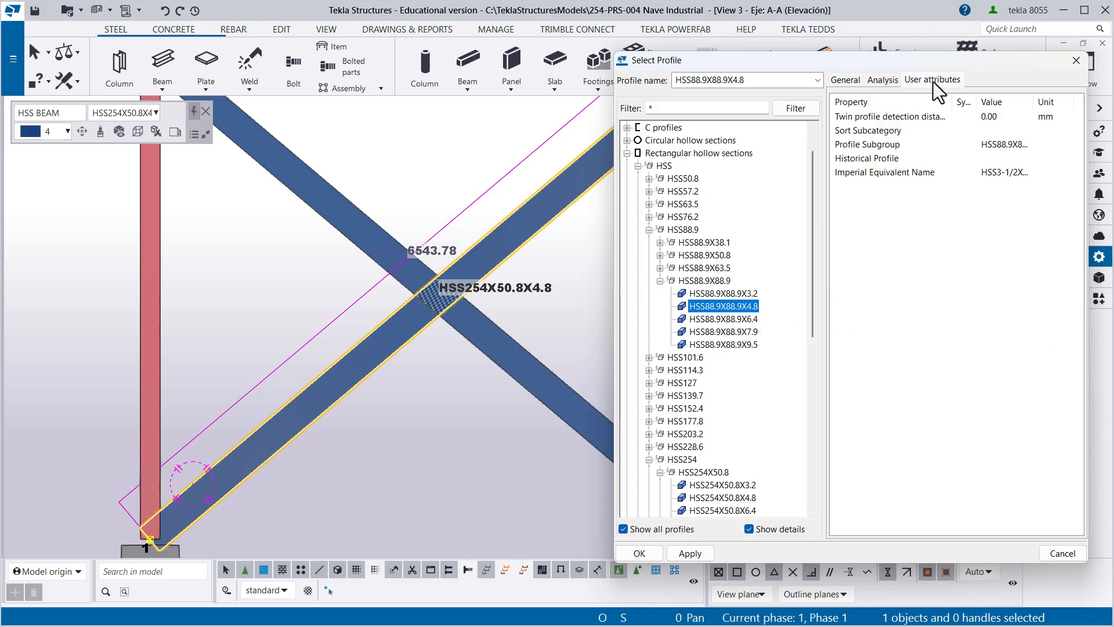
left_click_drag(1034, 100, 1069, 104)
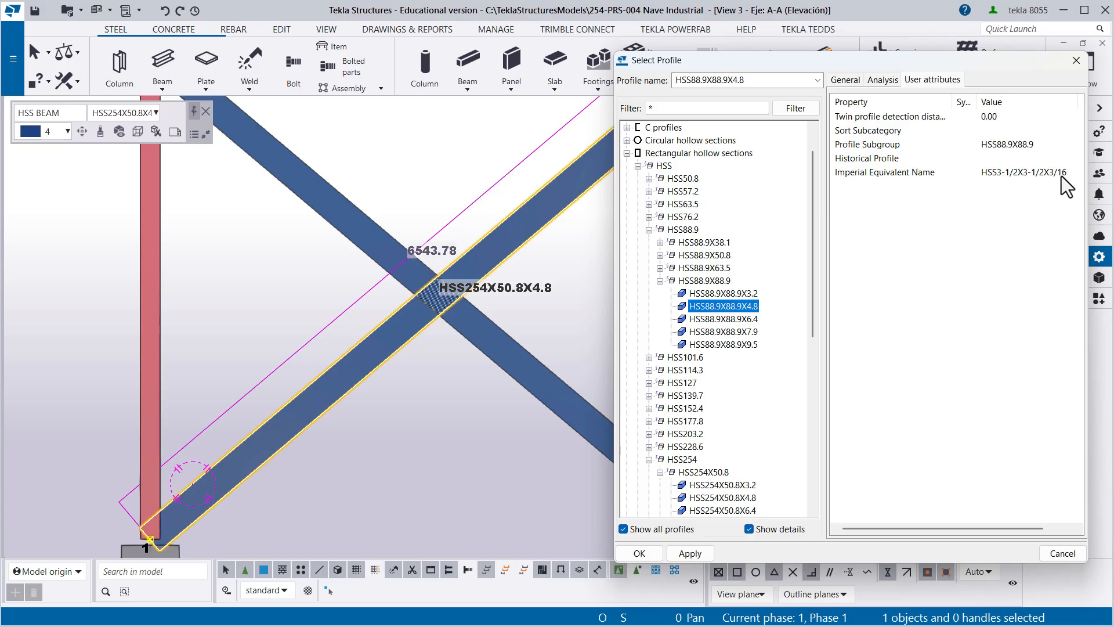
double_click(733, 304)
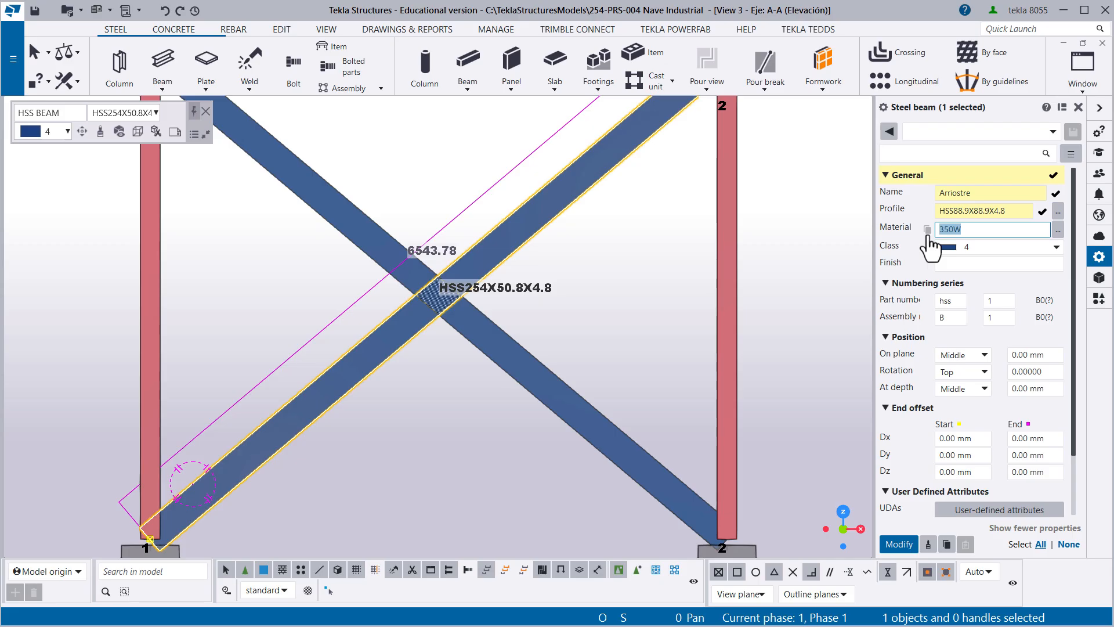
- Set the diagonal's material to A53 and its class to 5
type("A53")
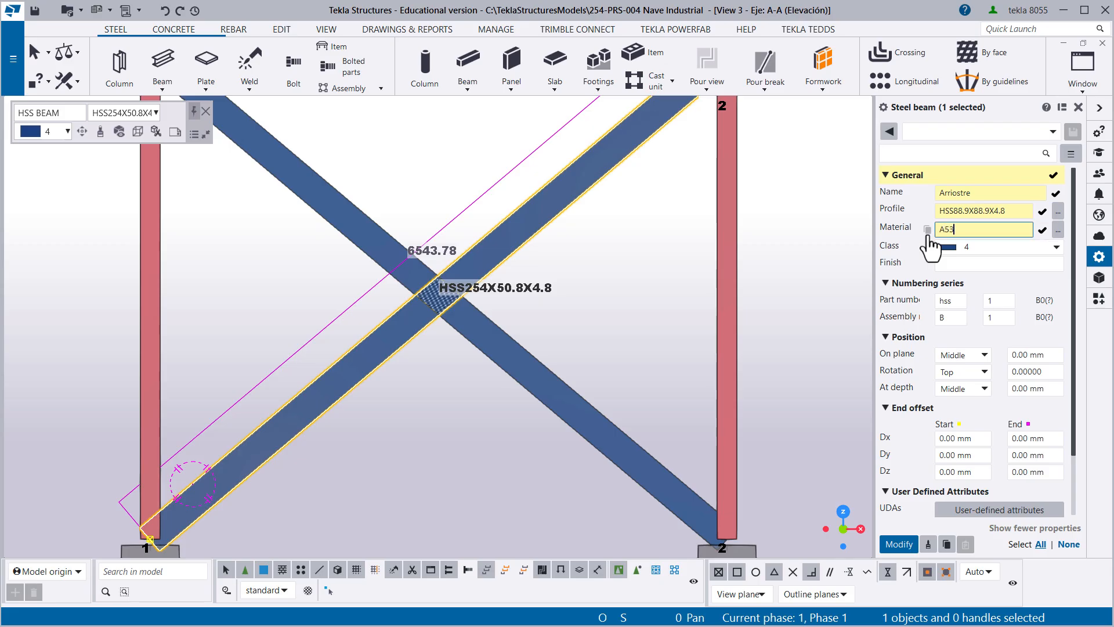
left_click(979, 249)
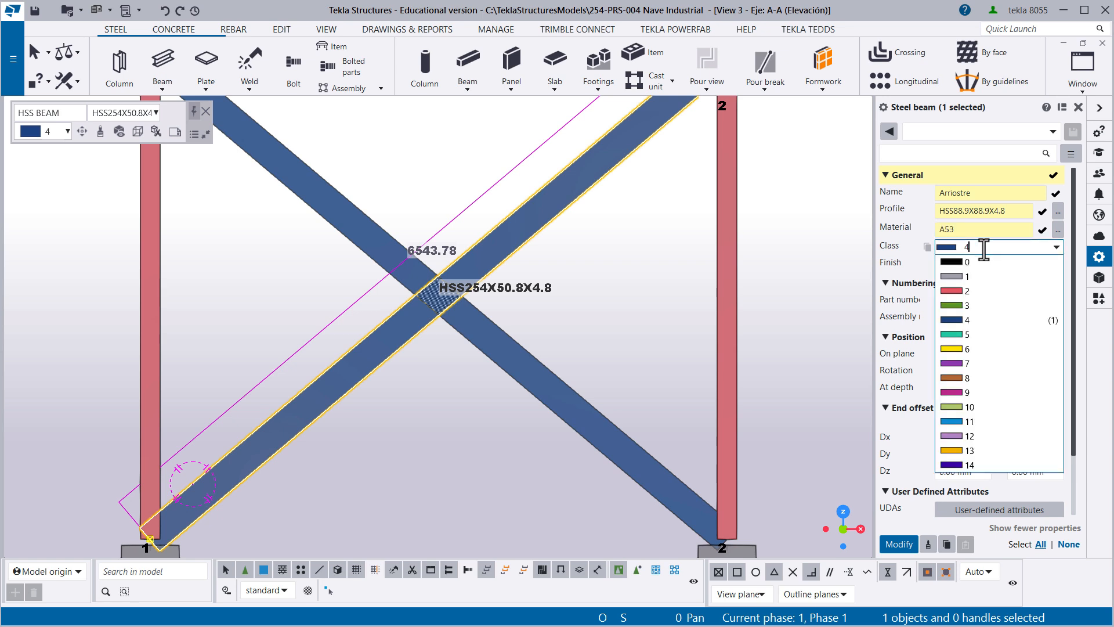
left_click(960, 334)
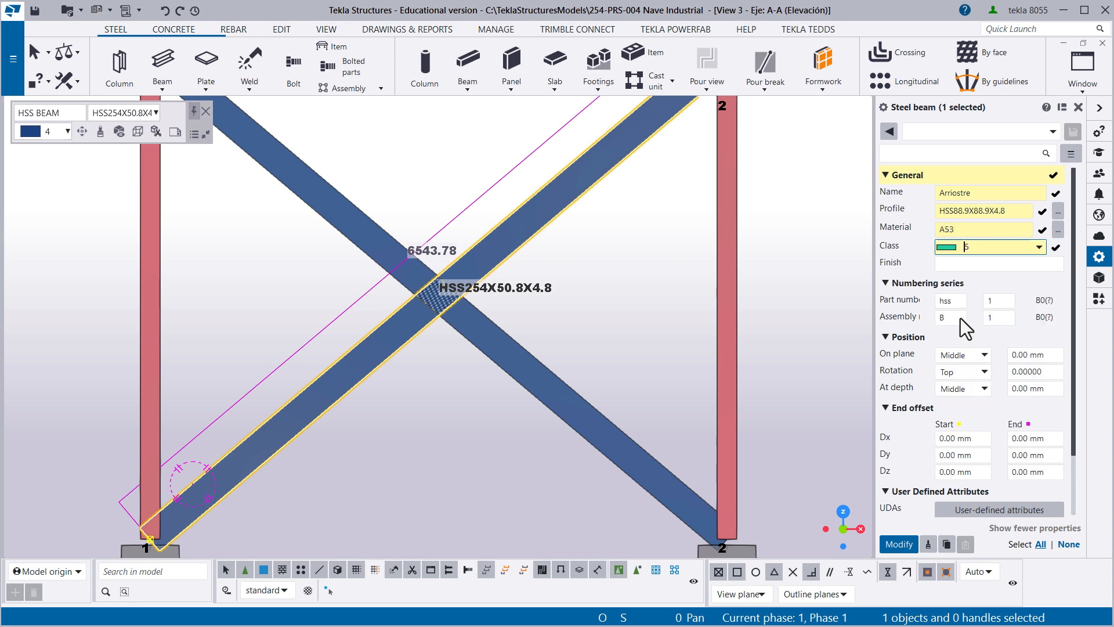
- Set the part prefix to arr and the assembly prefix to ARR, and apply all changed properties to the diagonal
double_click(942, 300)
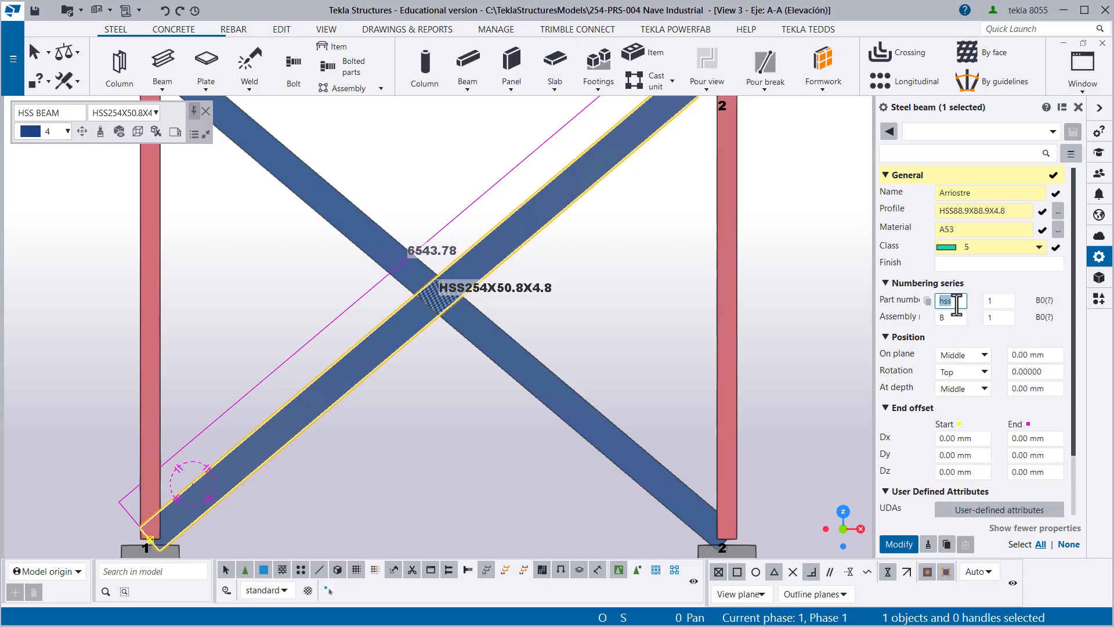
type("t")
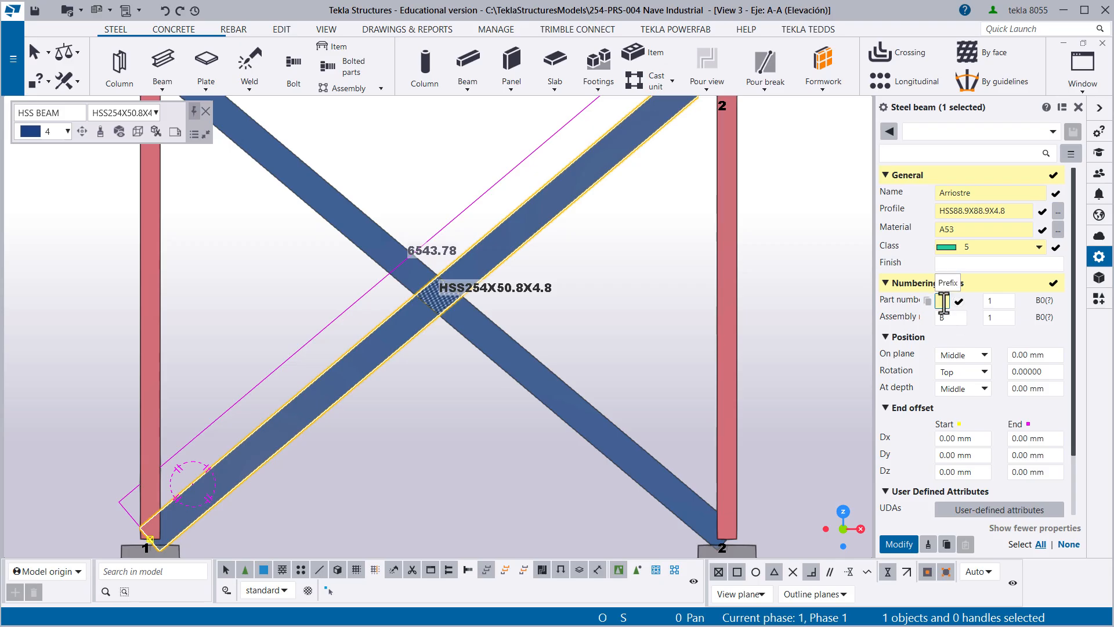
type("arr")
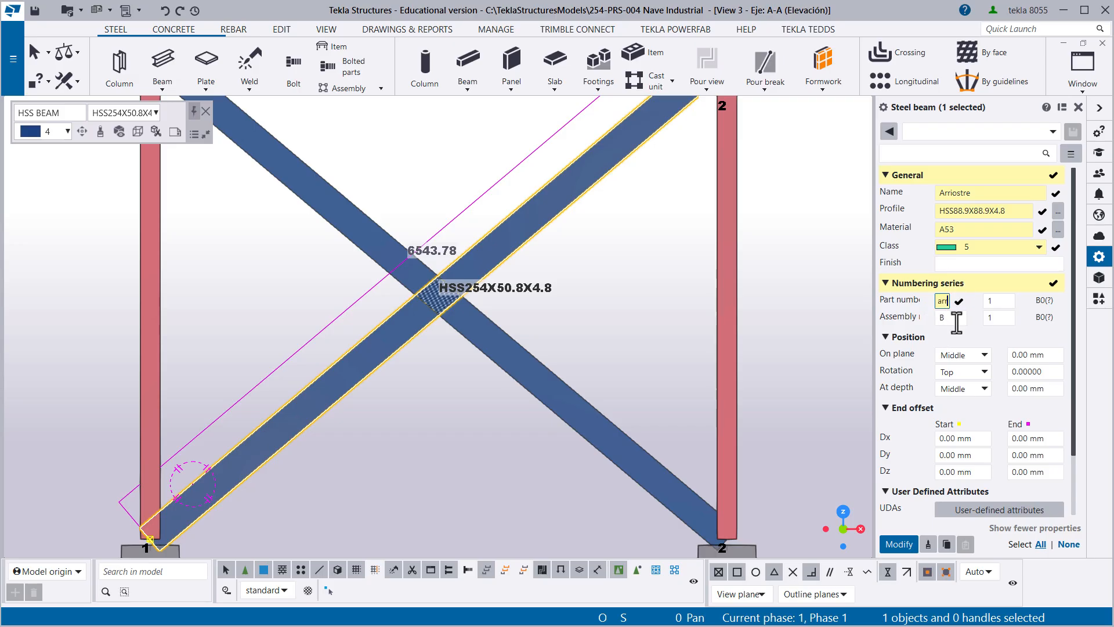
double_click(951, 318)
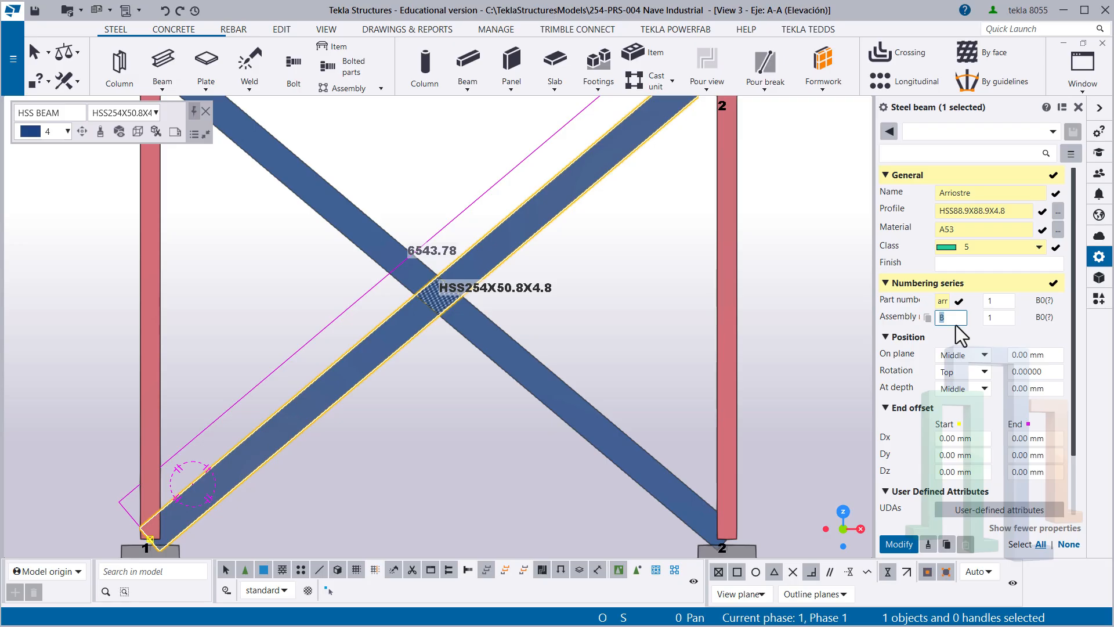
type("A")
type("RR")
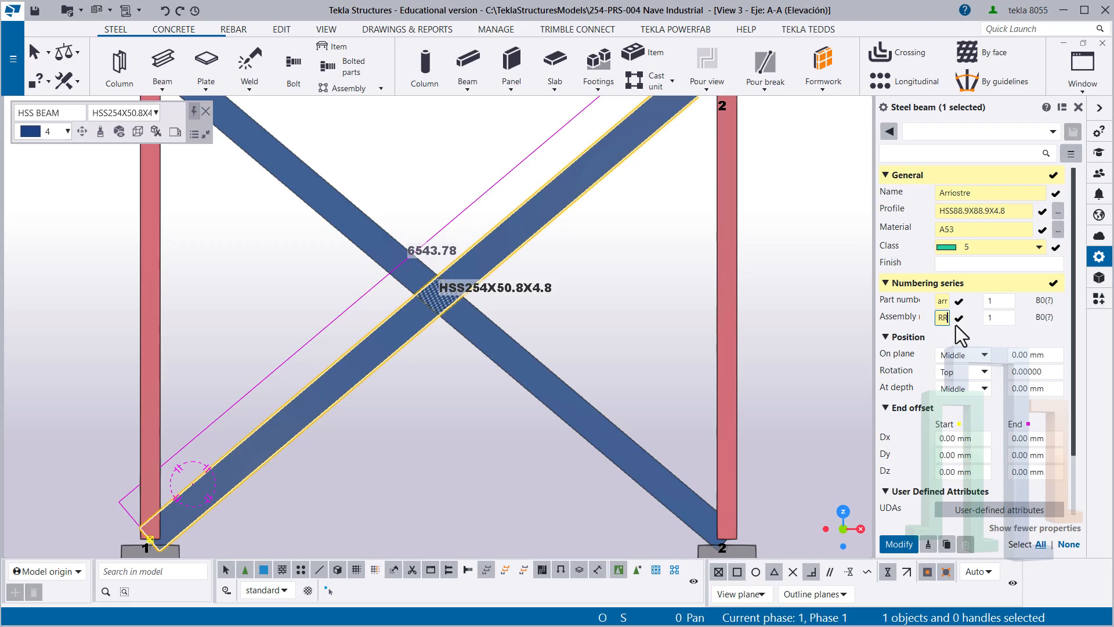
left_click(996, 301)
scroll(981, 406, "down", 3)
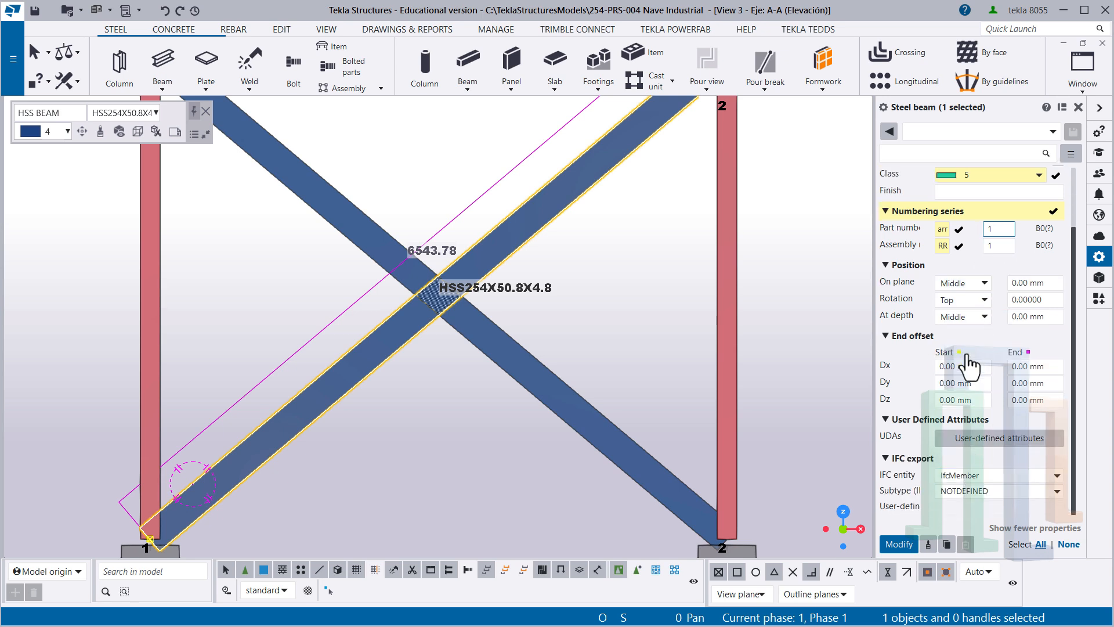
scroll(970, 374, "up", 3)
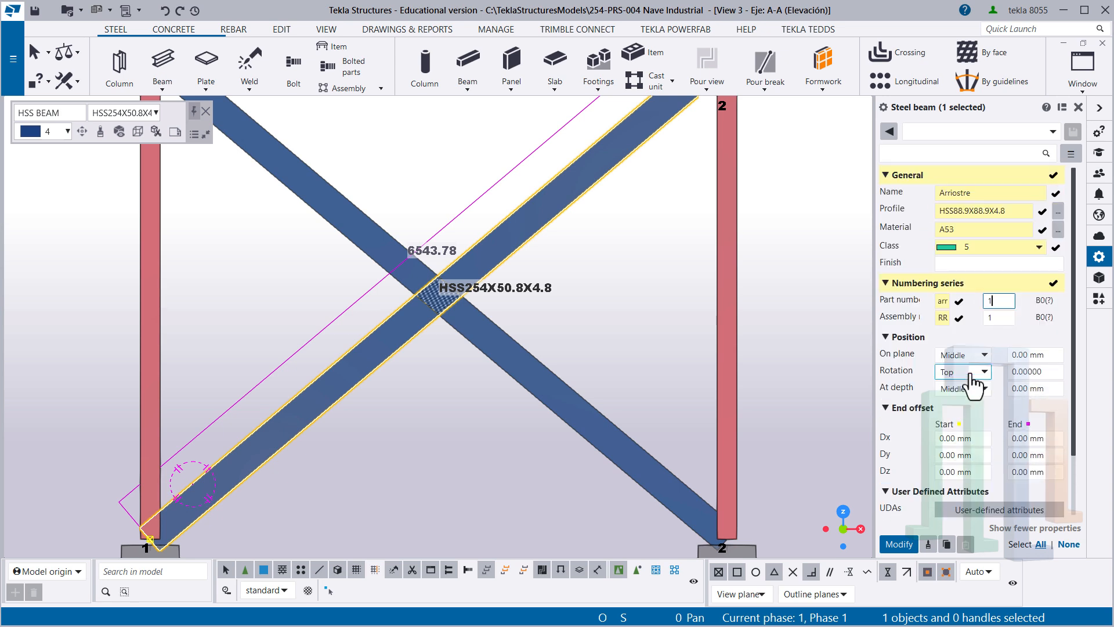
left_click(960, 300)
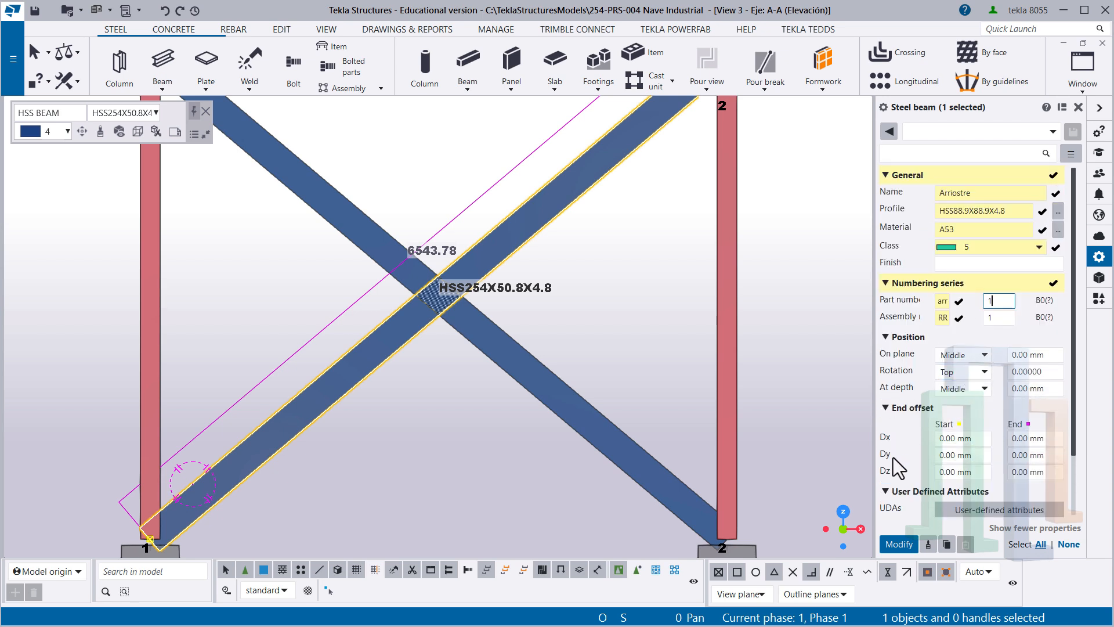
left_click(896, 544)
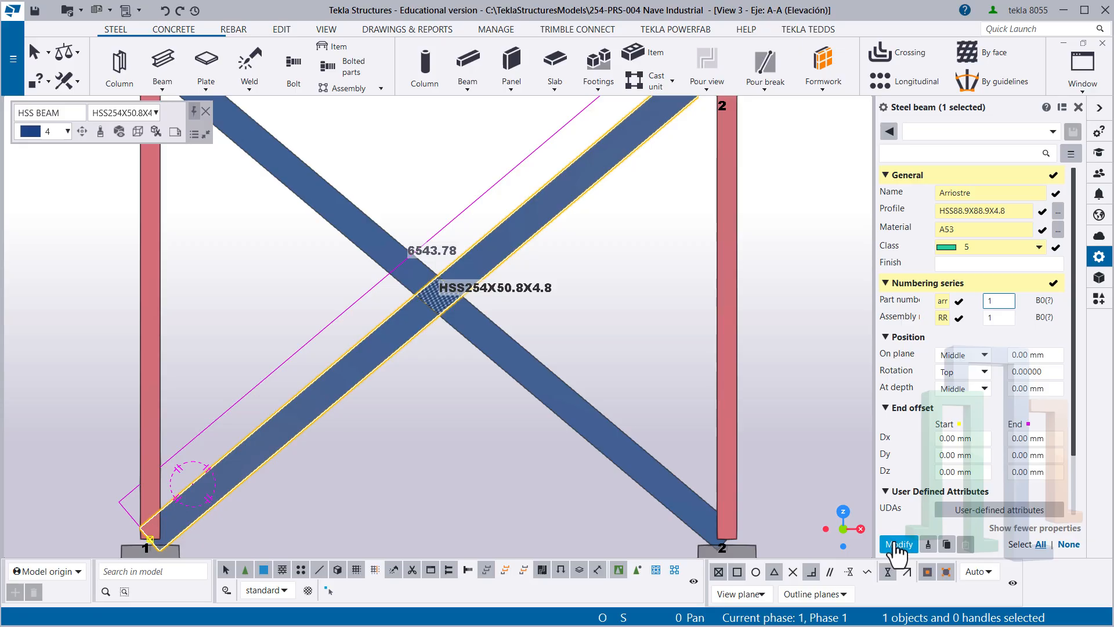
- Save the properties of the diagonal rising from the grid line 1 column base as the attribute set "+ Arriostre 01"
left_click(496, 468)
scroll(430, 420, "up", 3)
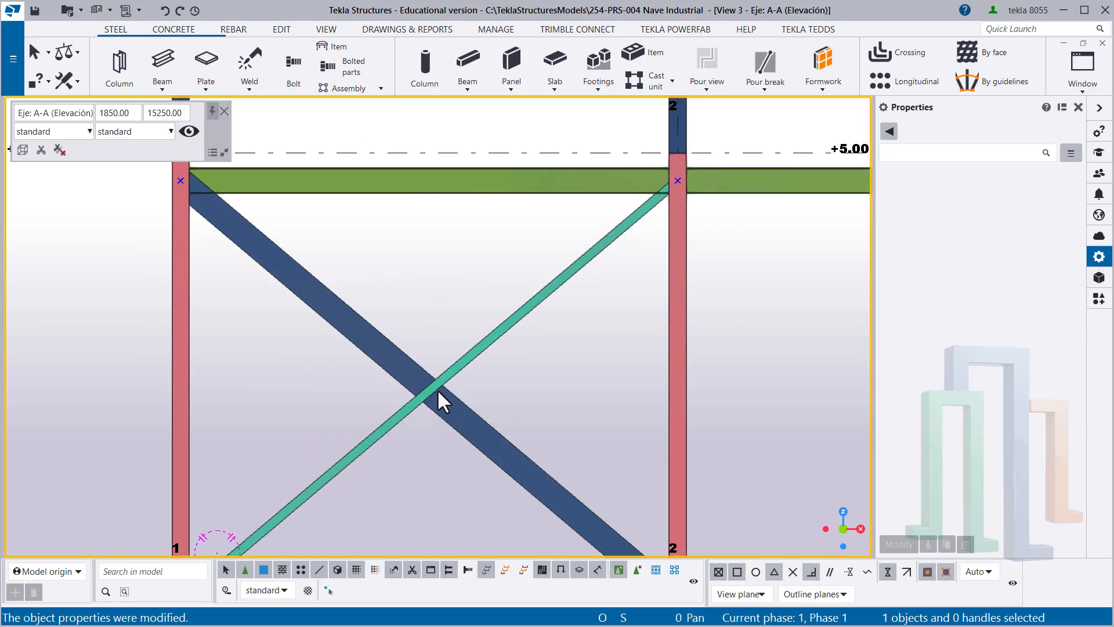
scroll(402, 426, "up", 1)
middle_click_drag(402, 427, 482, 274)
middle_click_drag(421, 318, 415, 423)
scroll(456, 398, "up", 2)
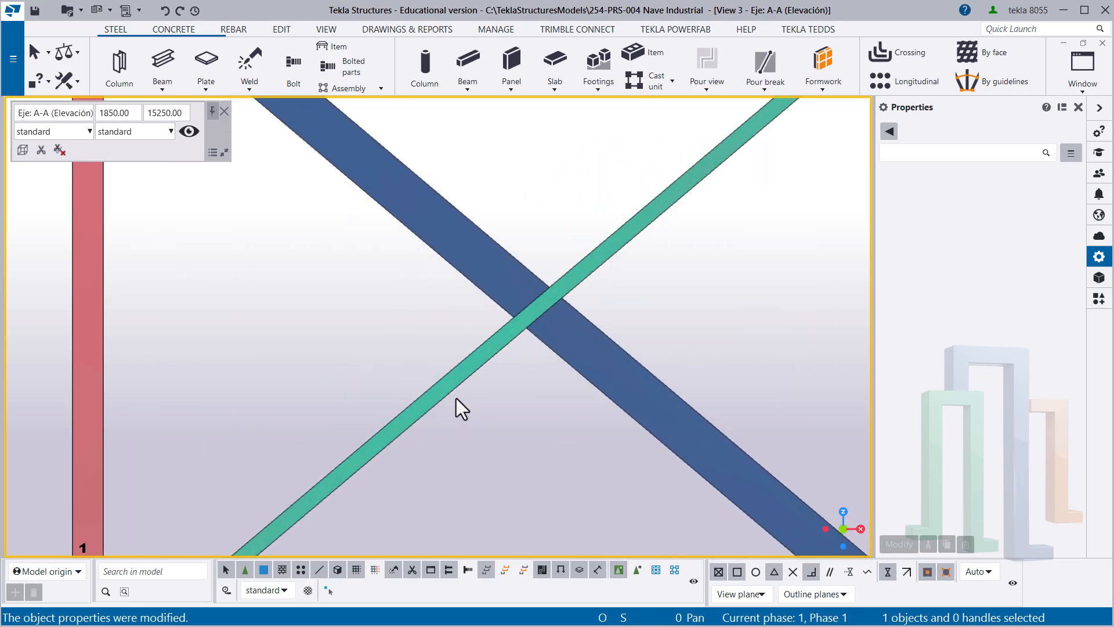
left_click(506, 349)
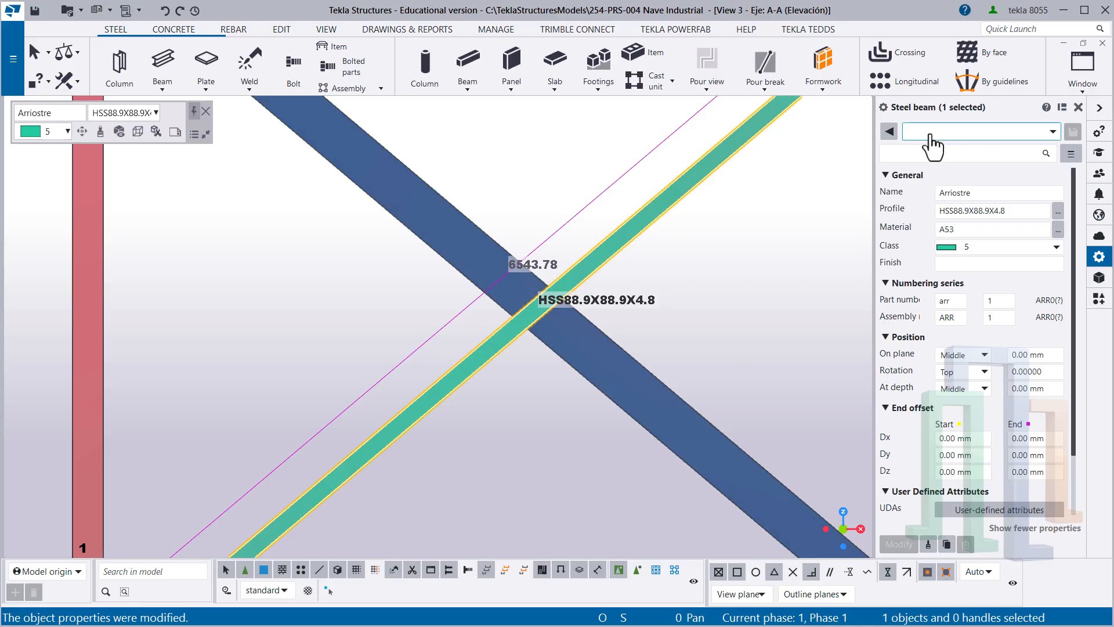
left_click(930, 133)
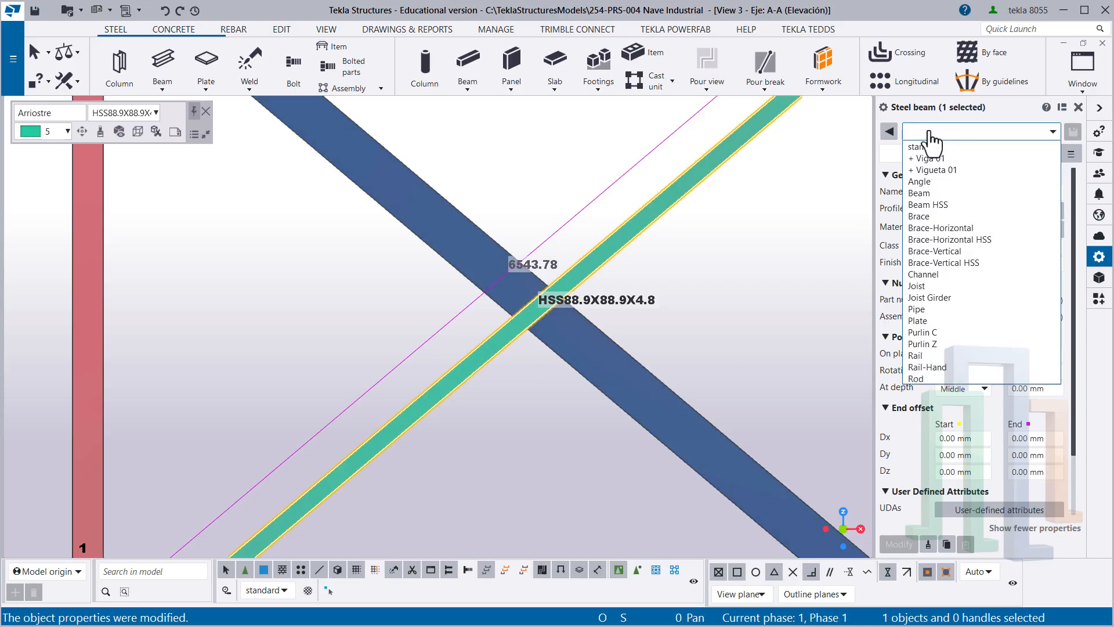
type("+")
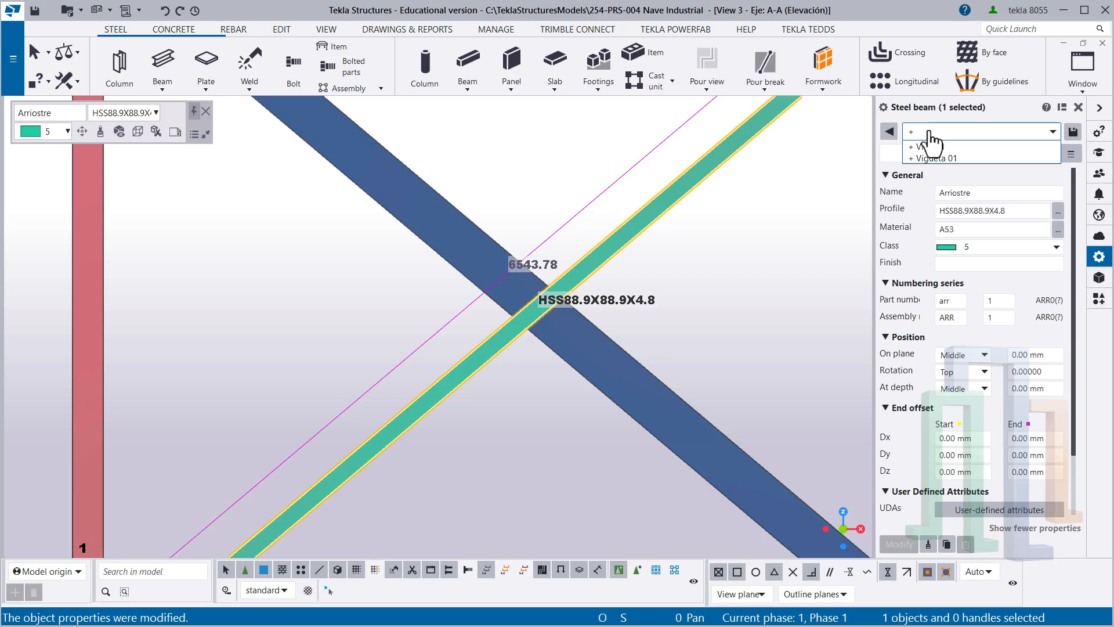
type(" Ar")
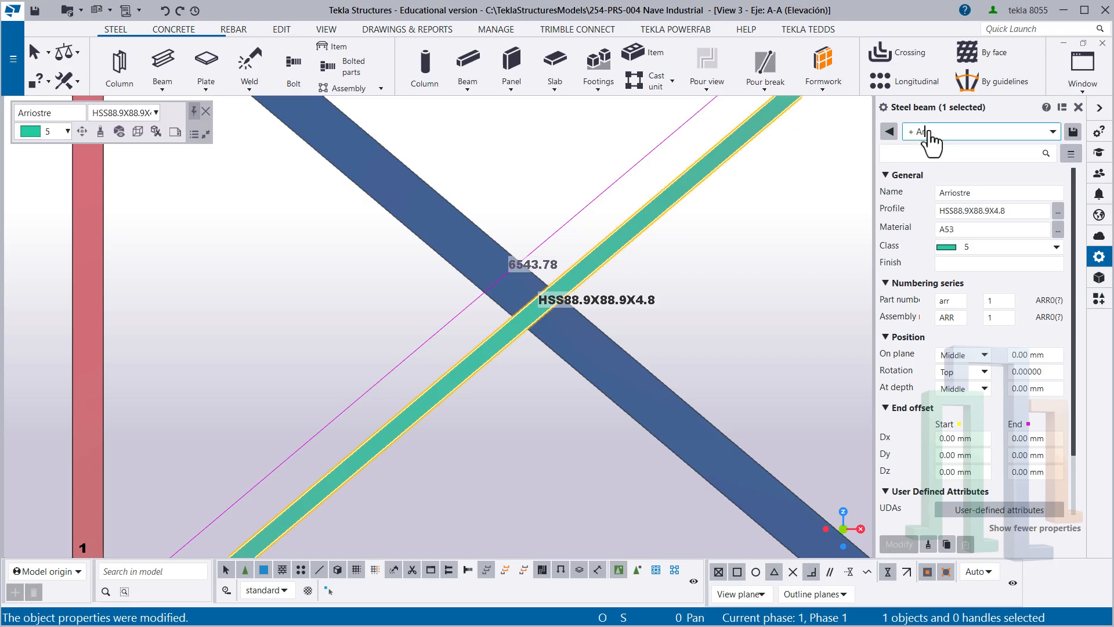
type("riostre 01")
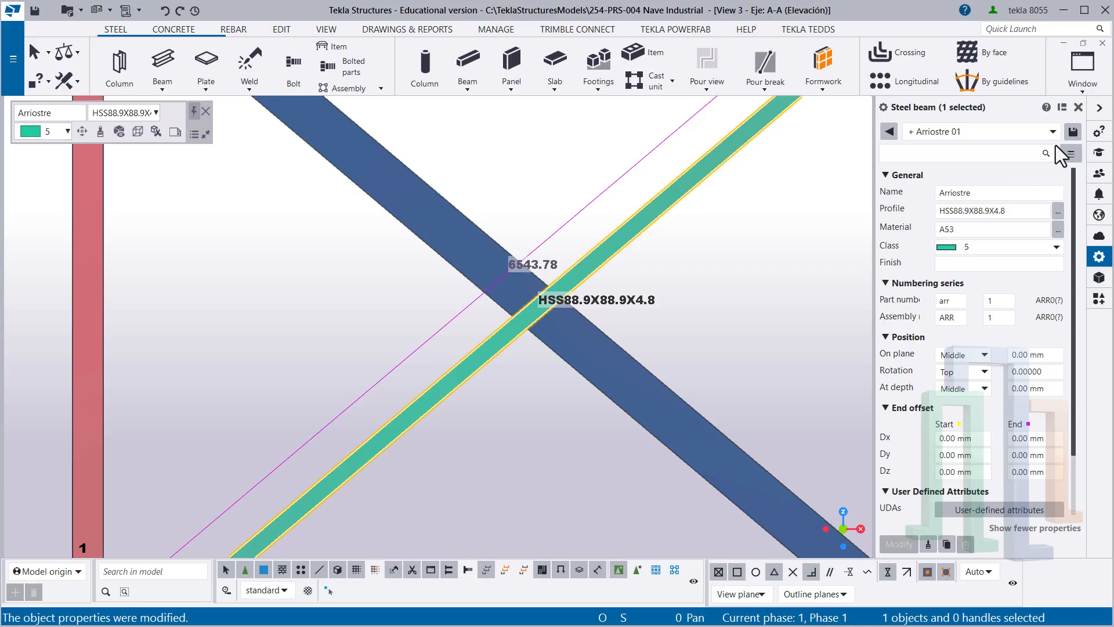
left_click(1073, 132)
- Copy the properties of the finished Arriostre brace onto the other crossing diagonal and end the command
scroll(606, 206, "down", 2)
middle_click_drag(552, 183, 381, 295)
left_click(375, 314)
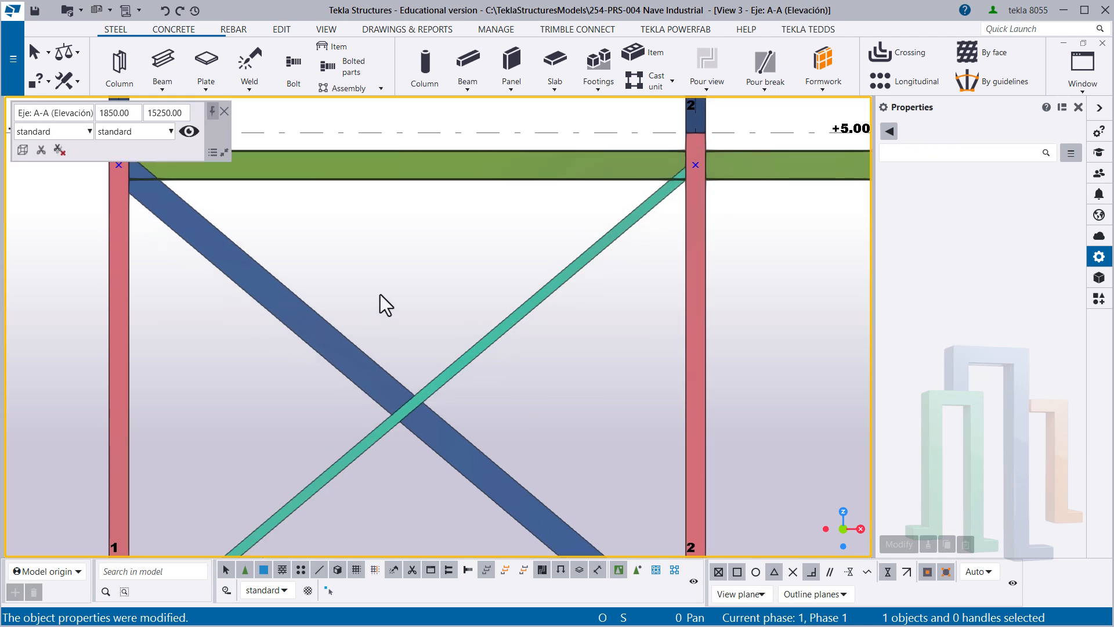
left_click(475, 346)
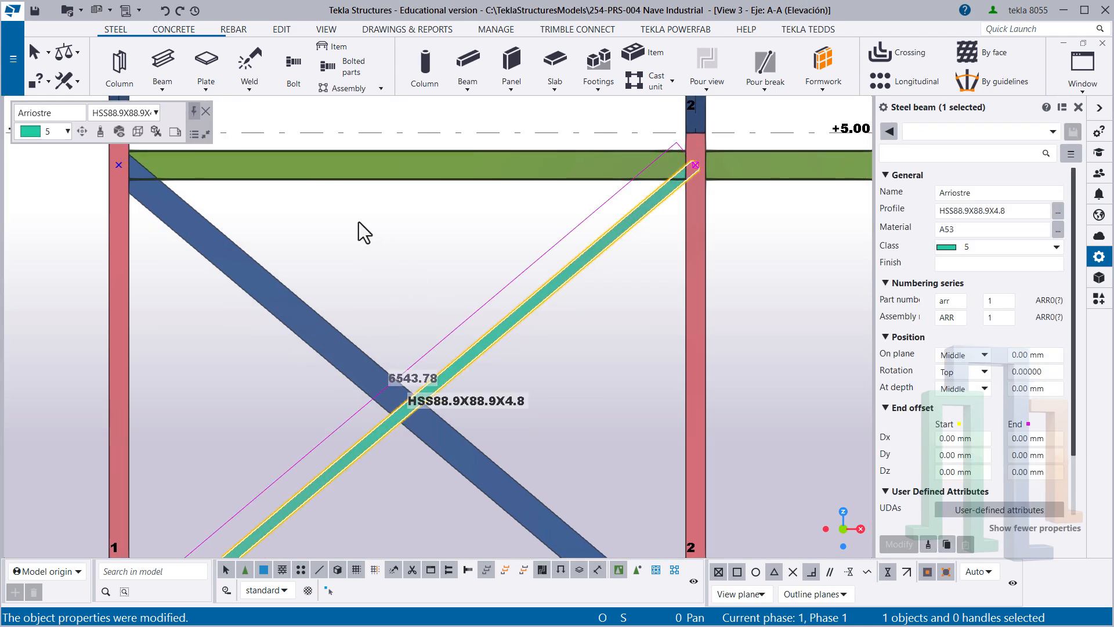
left_click(101, 131)
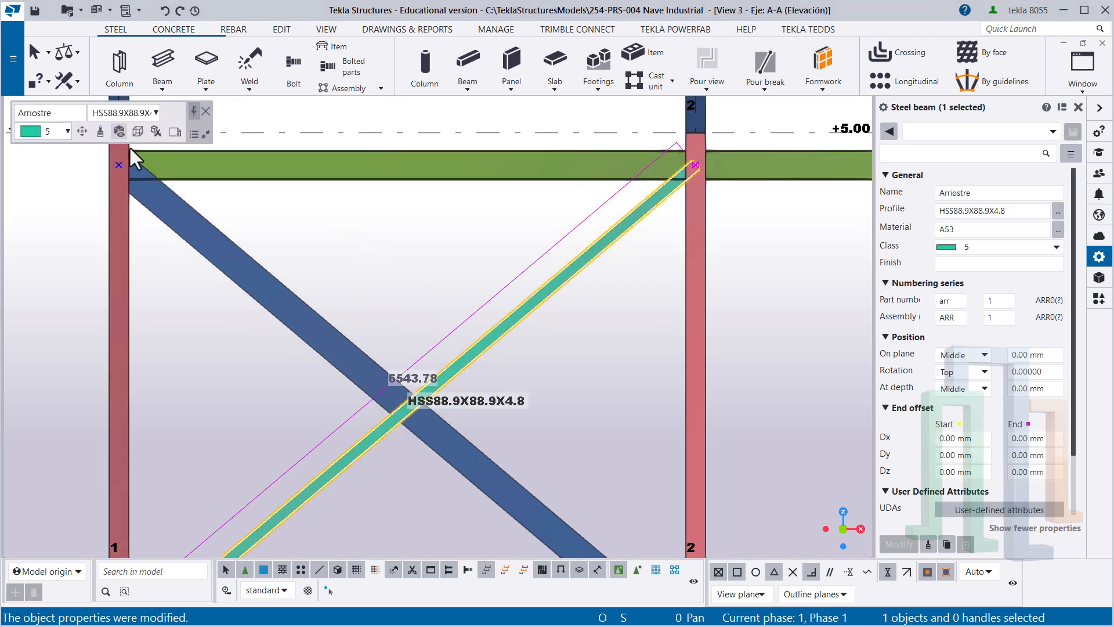
left_click(225, 233)
right_click(246, 217)
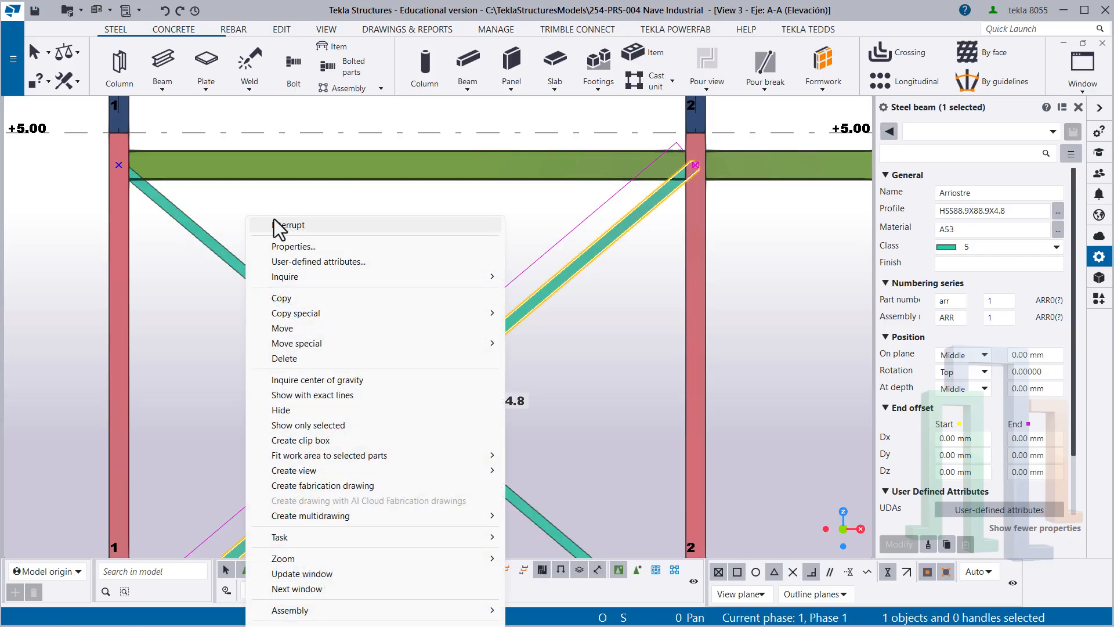
left_click(274, 221)
- Examine both crossing braces between grid lines 1 and 2, checking the falling diagonal's properties and the point where they overlap
scroll(370, 266, "down", 4)
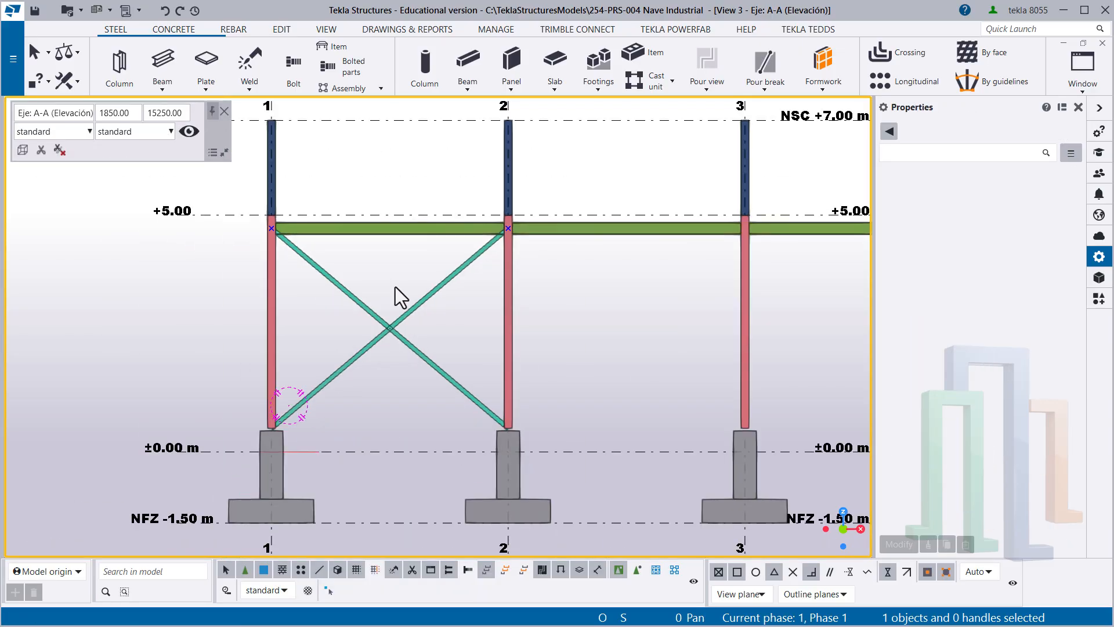
scroll(433, 305, "down", 2)
middle_click_drag(441, 312, 343, 333)
scroll(256, 336, "up", 2)
scroll(172, 346, "up", 2)
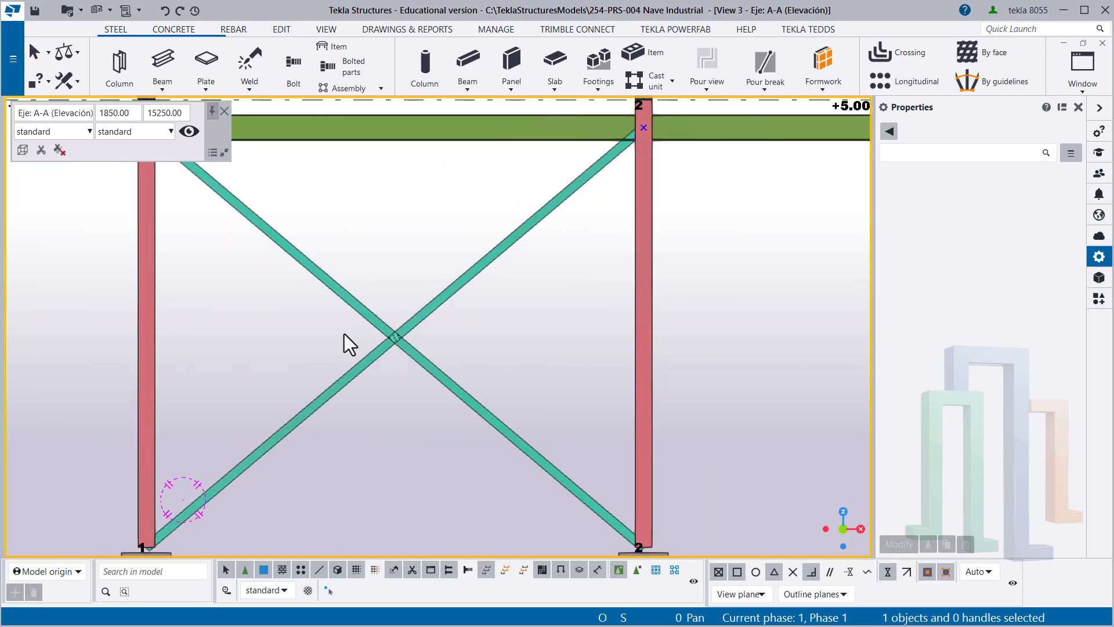
left_click(374, 317)
scroll(385, 330, "up", 2)
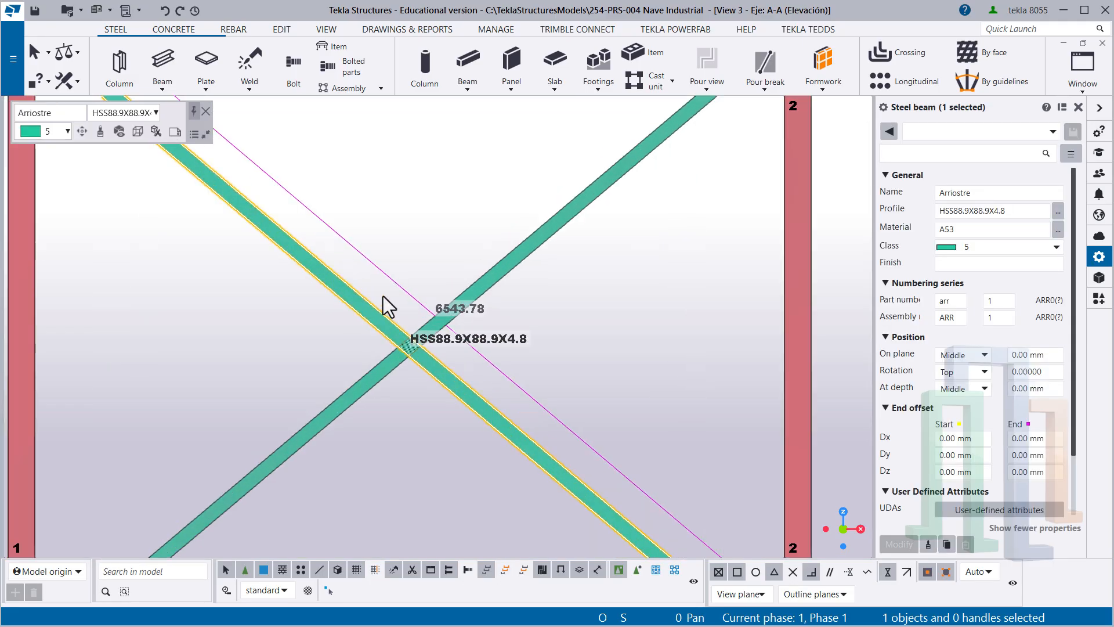
left_click_drag(379, 269, 318, 319)
left_click(373, 237)
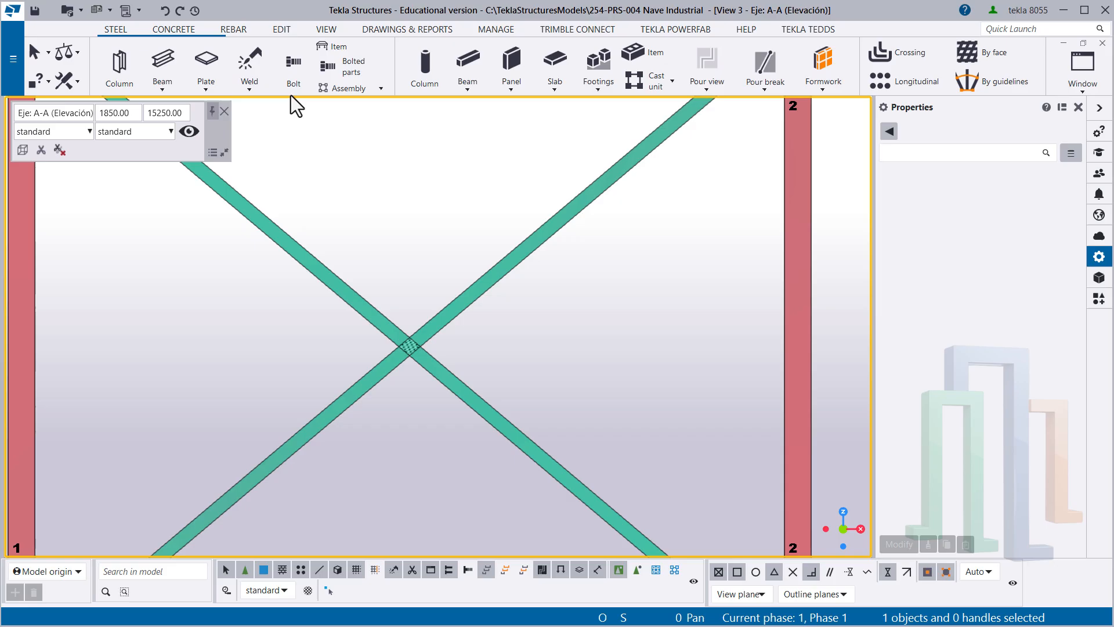
- Split the diagonal falling from grid line 1 to grid line 2 at its midpoint, where the two braces cross
left_click(282, 29)
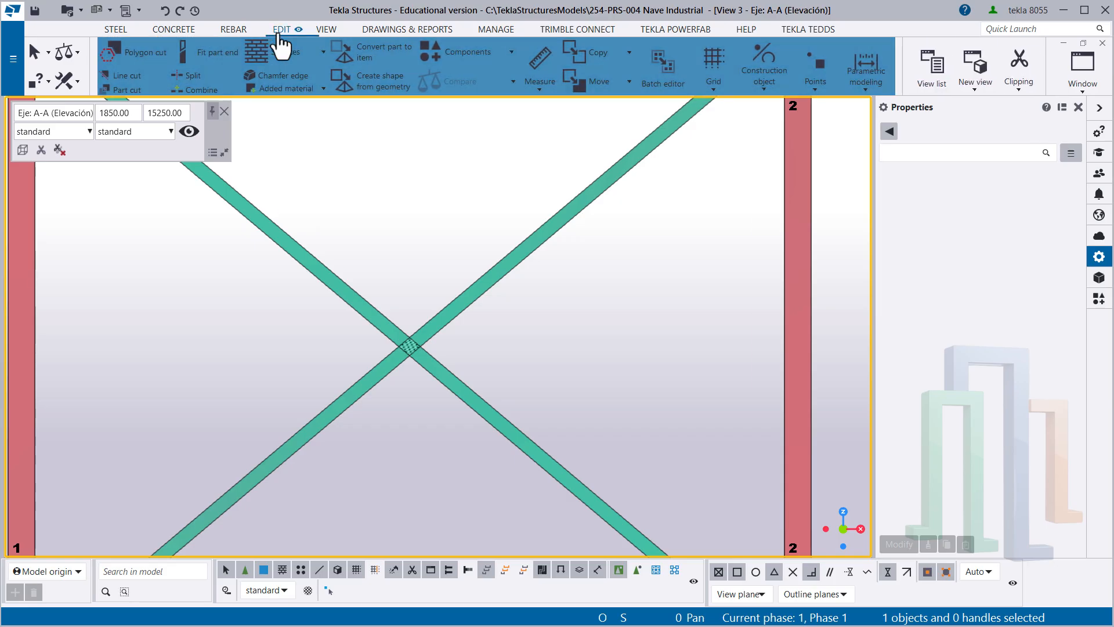
left_click(190, 75)
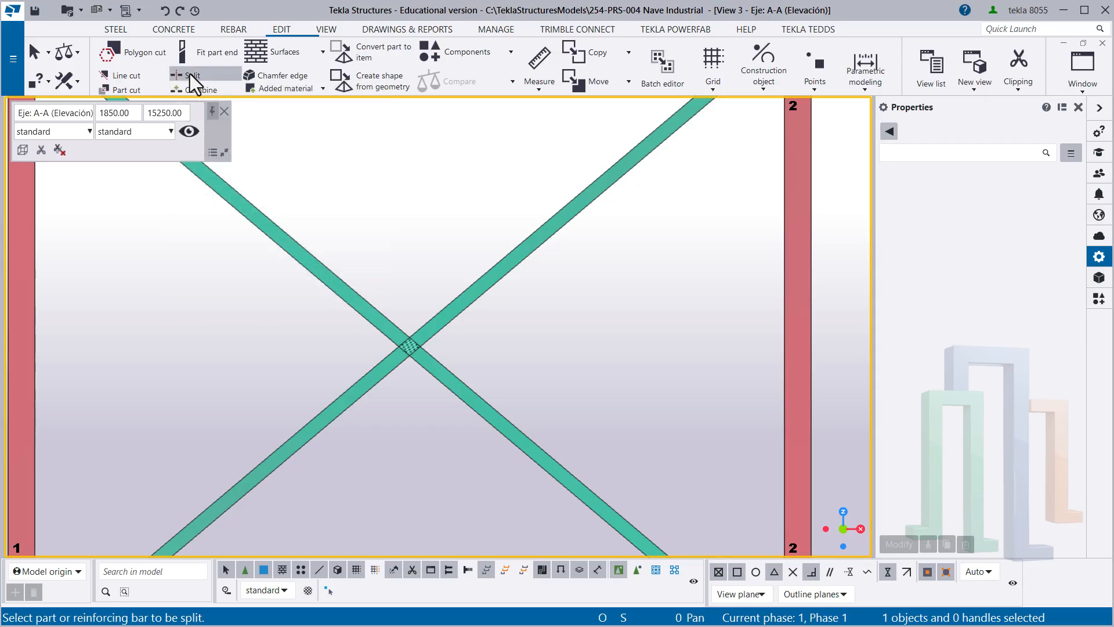
left_click(369, 300)
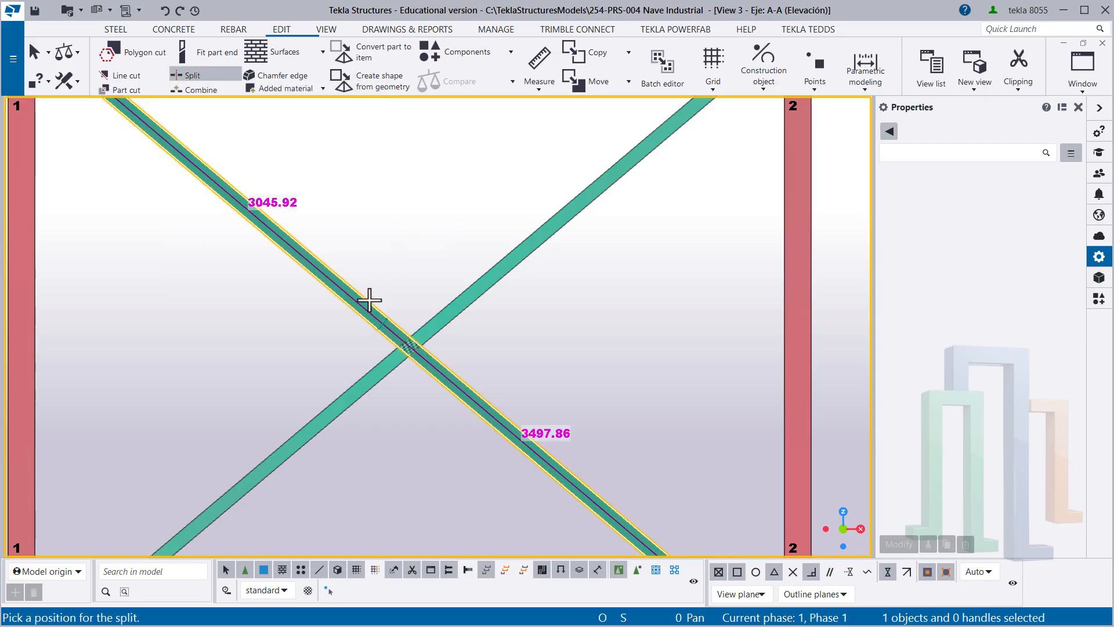
left_click(406, 346)
right_click(516, 350)
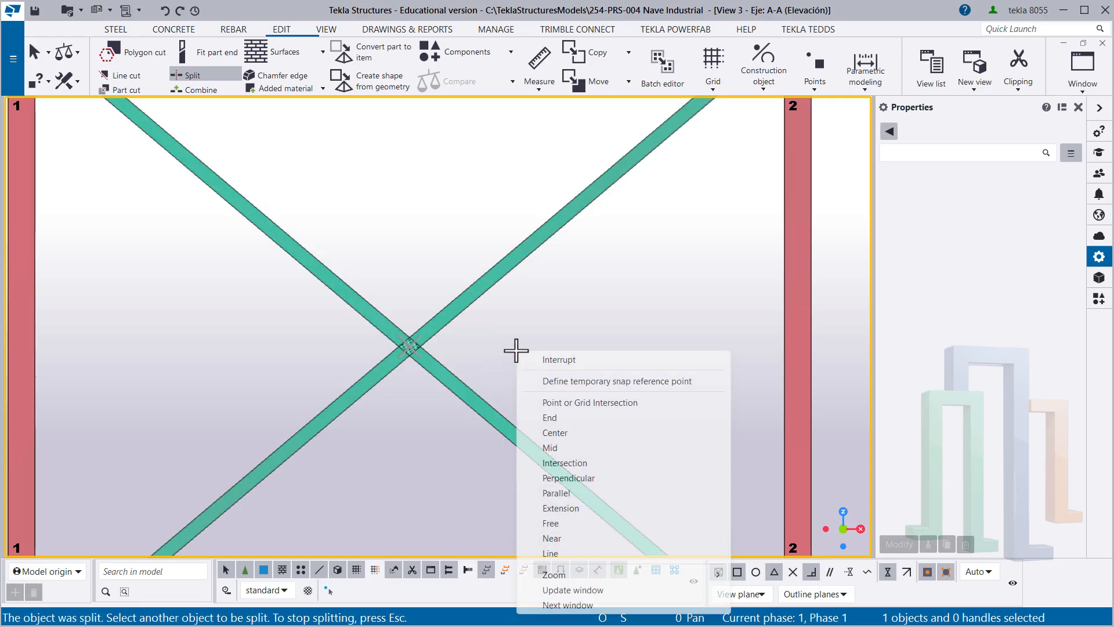
left_click(558, 359)
- Check the brace pieces one at a time by selecting the falling diagonal's lower and upper halves and the continuous rising diagonal
left_click_drag(559, 369, 496, 457)
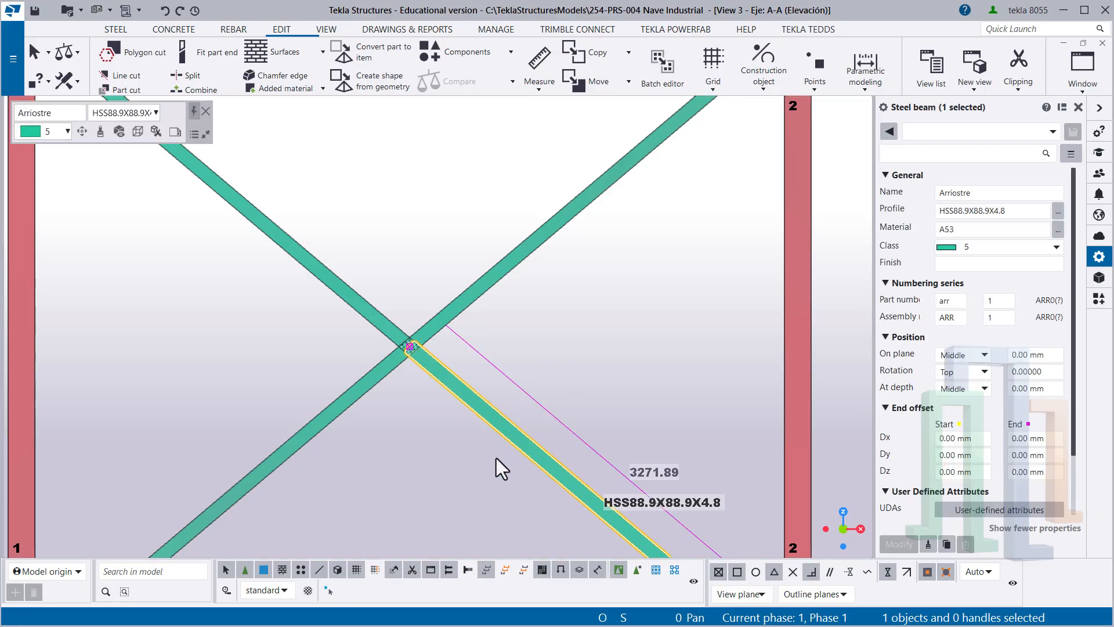
left_click_drag(396, 241, 305, 298)
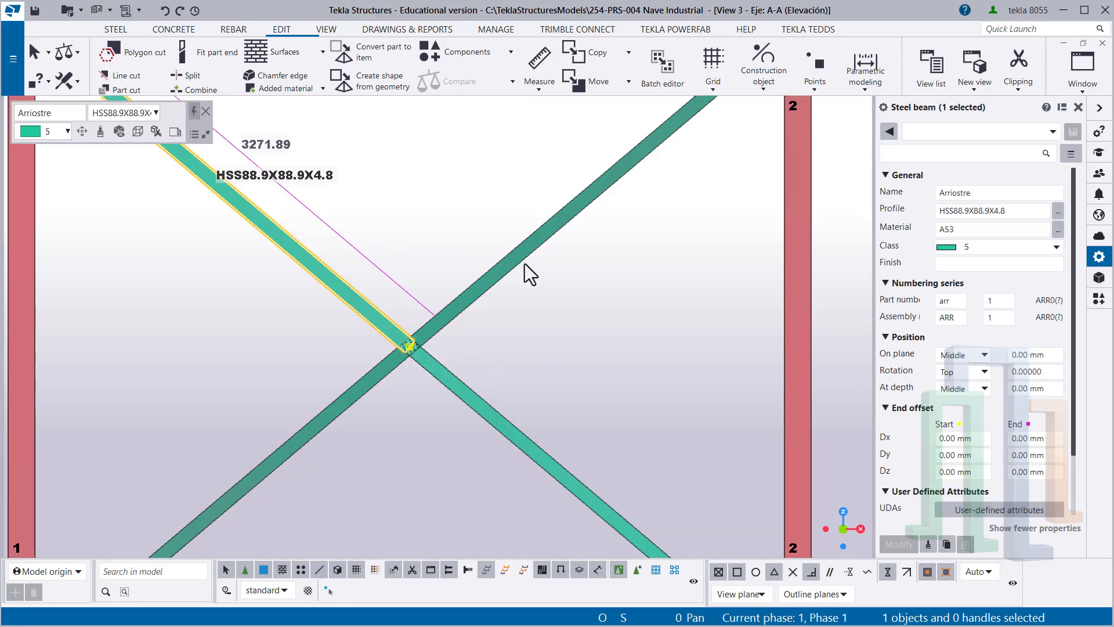
left_click_drag(541, 290, 482, 229)
scroll(246, 183, "down", 7)
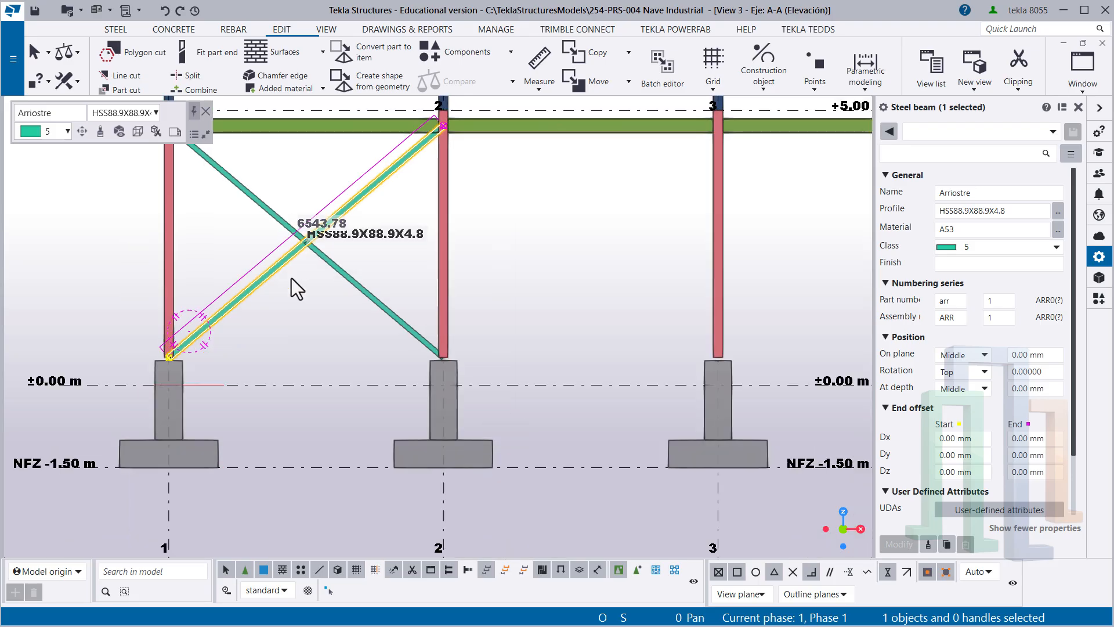
left_click(308, 287)
scroll(310, 286, "down", 3)
middle_click_drag(313, 267, 322, 331)
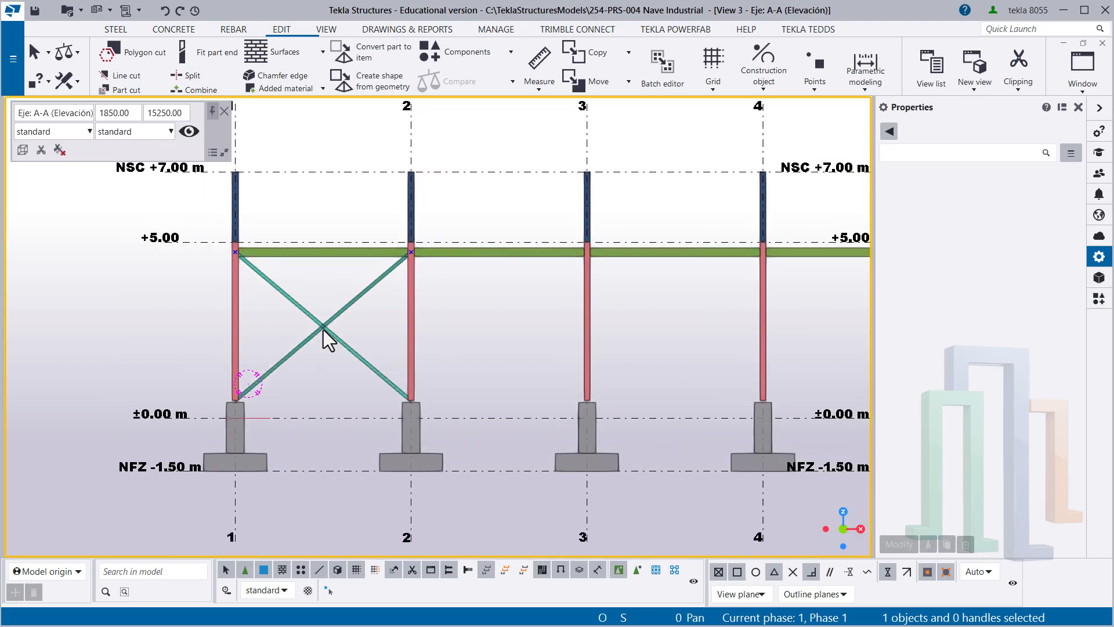
scroll(316, 332, "up", 1)
scroll(316, 333, "up", 2)
scroll(315, 333, "down", 3)
middle_click_drag(389, 321, 251, 369)
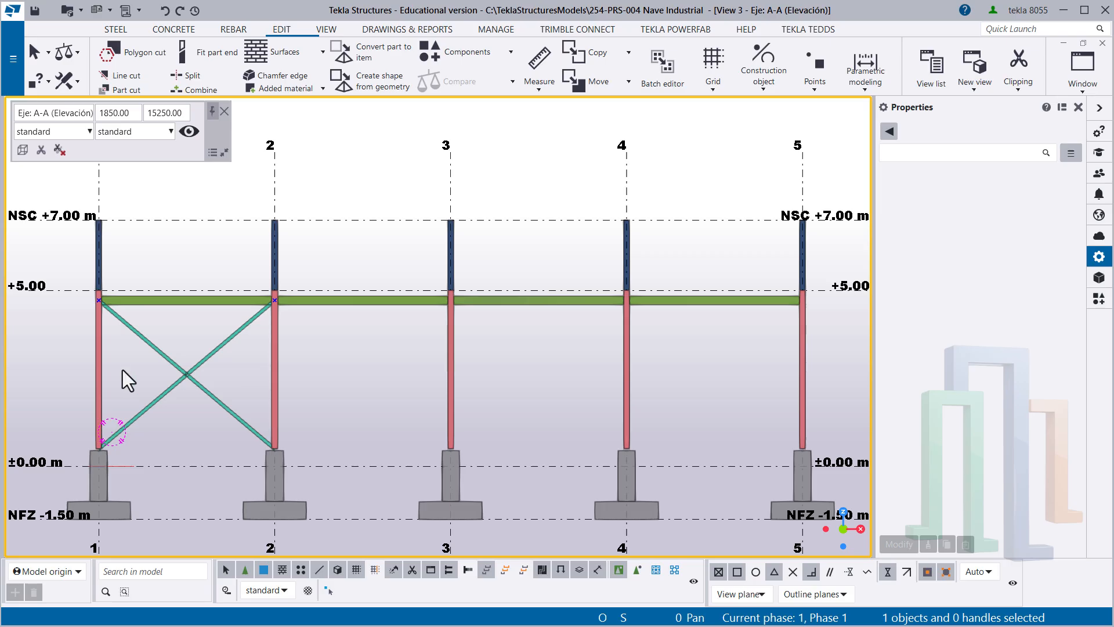
scroll(207, 393, "up", 2)
middle_click_drag(204, 391, 243, 406, "ctrl")
left_click_drag(243, 406, 168, 362)
scroll(220, 385, "down", 2)
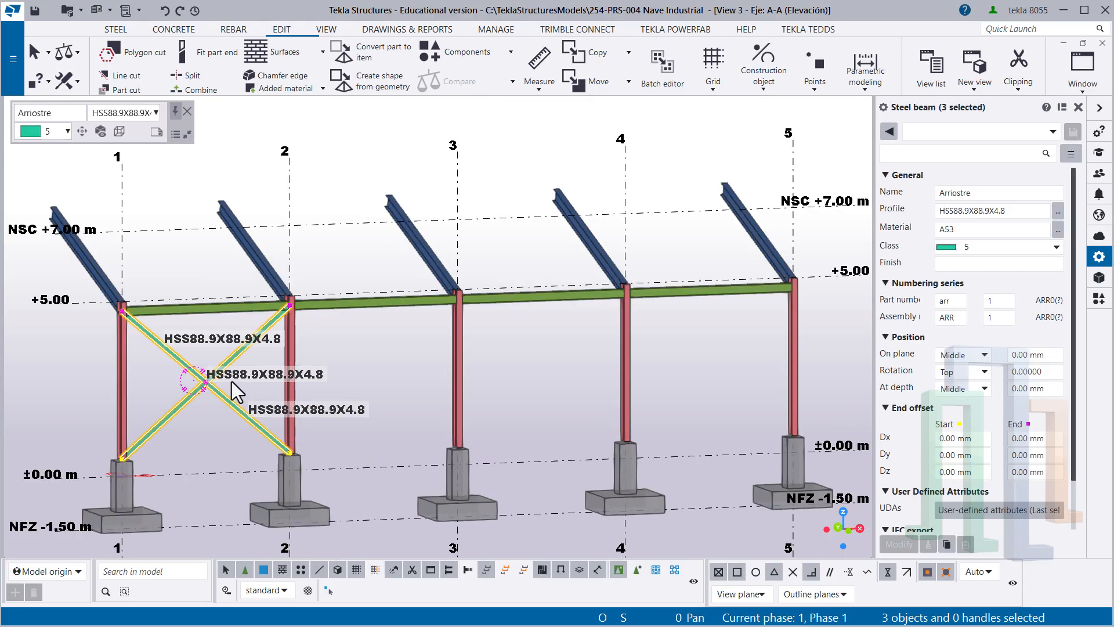
left_click(481, 355)
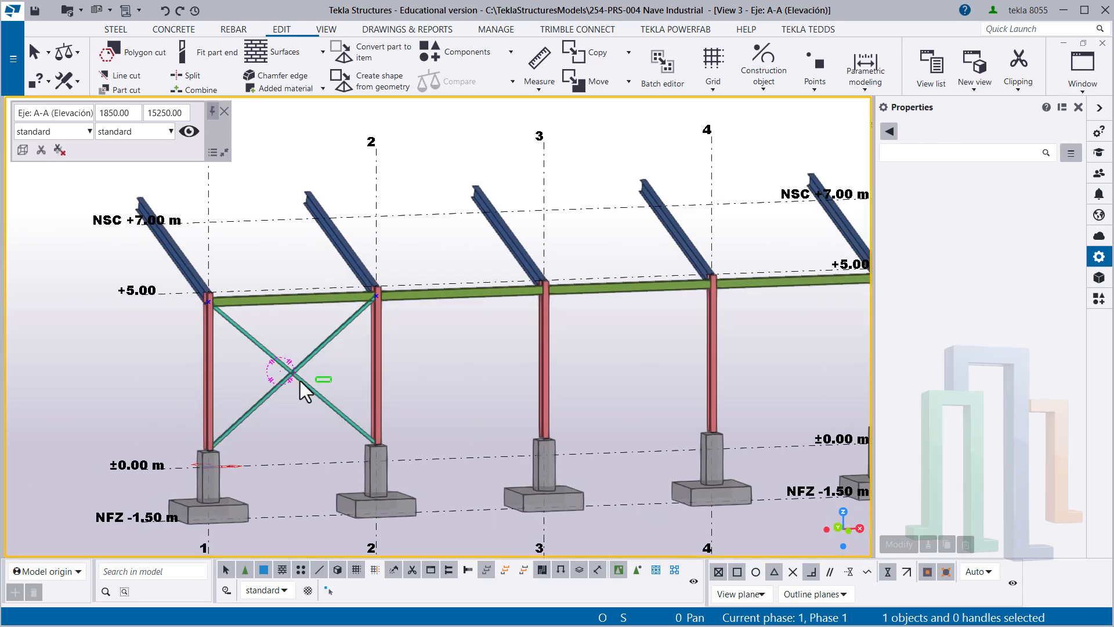
- Copy the three brace parts between grid lines 1 and 2 to another object in the Isometría view, from column A-1 to column C-1
left_click_drag(300, 382, 286, 361)
middle_click_drag(286, 361, 370, 359)
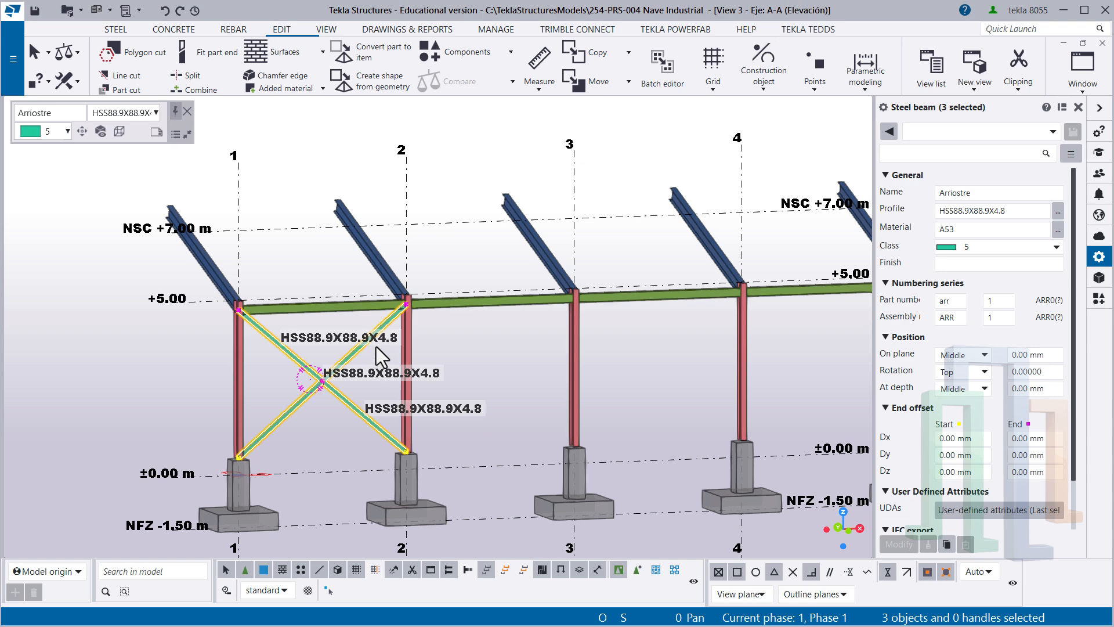
key("ctrl+Tab")
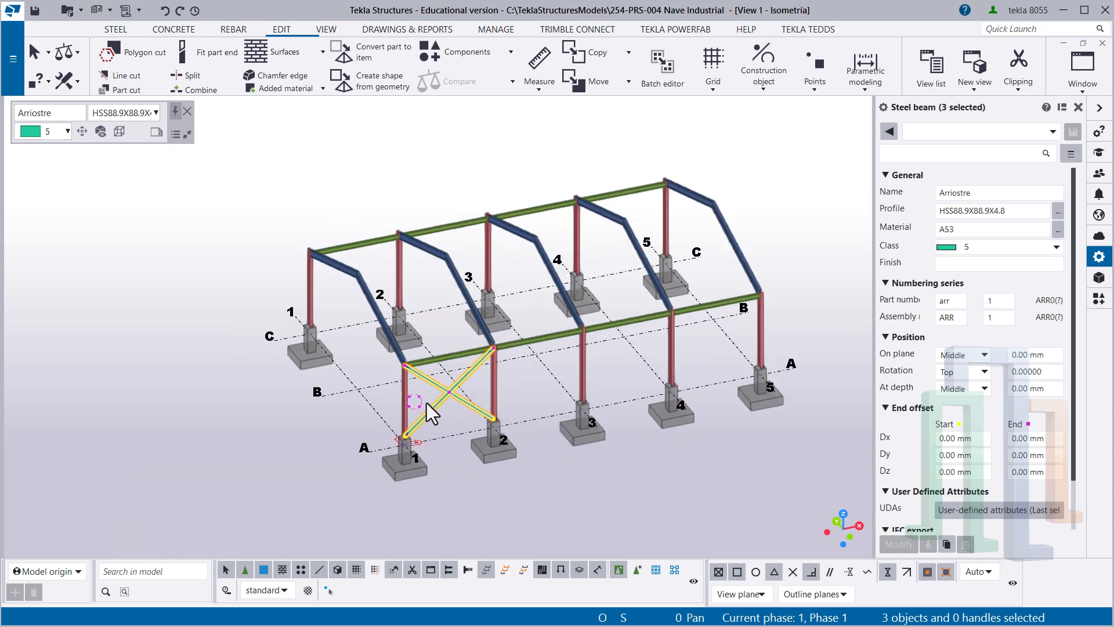
scroll(429, 394, "up", 2)
right_click(451, 304)
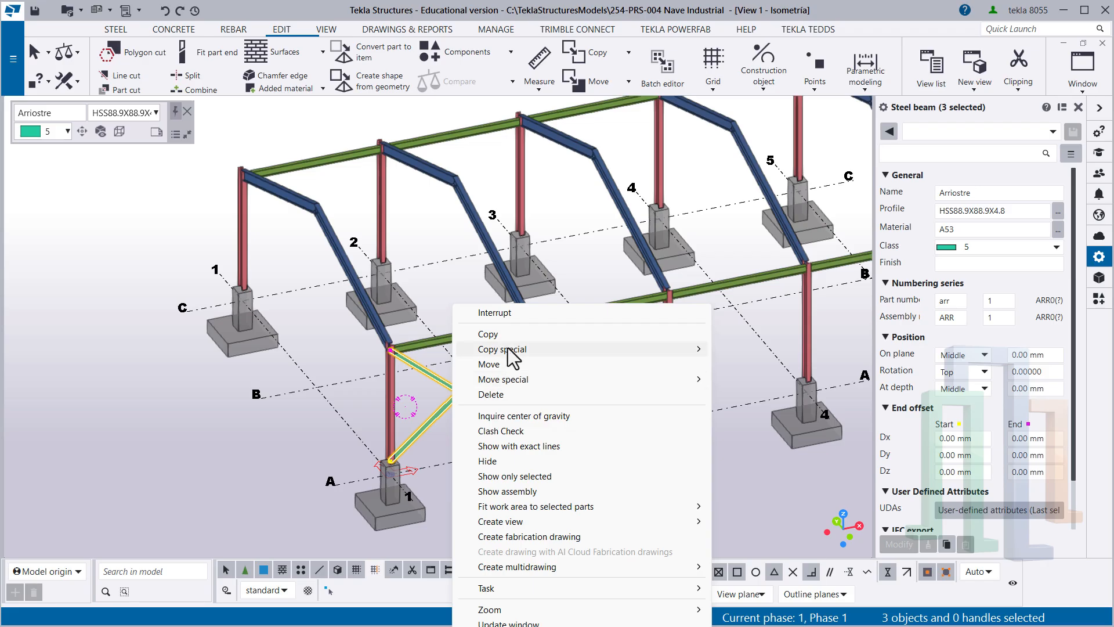
mouse_move(511, 351)
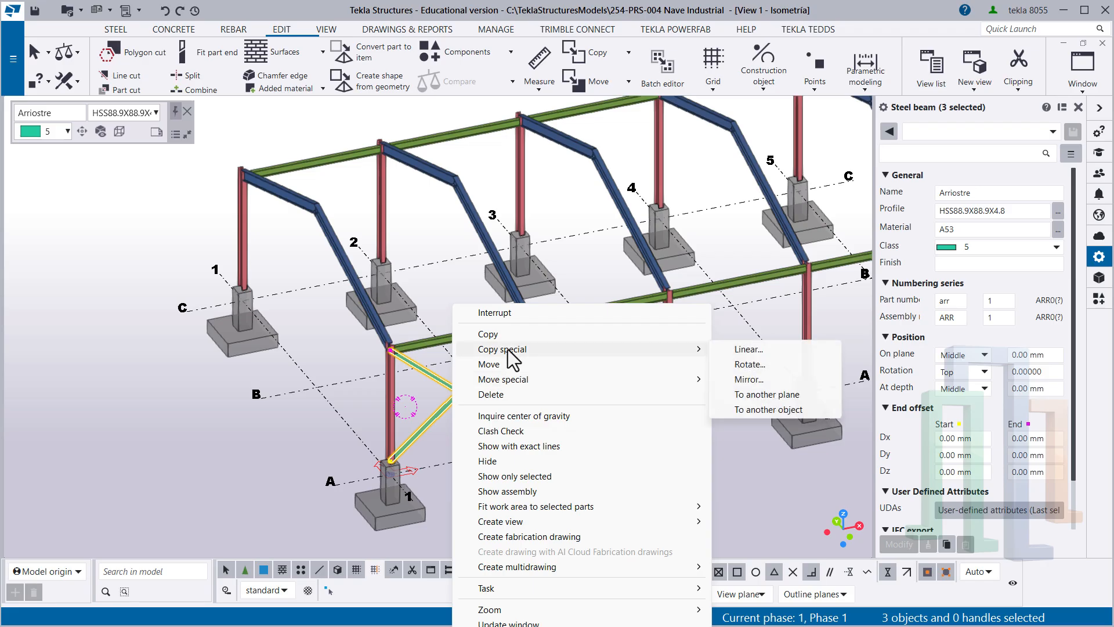
left_click(781, 409)
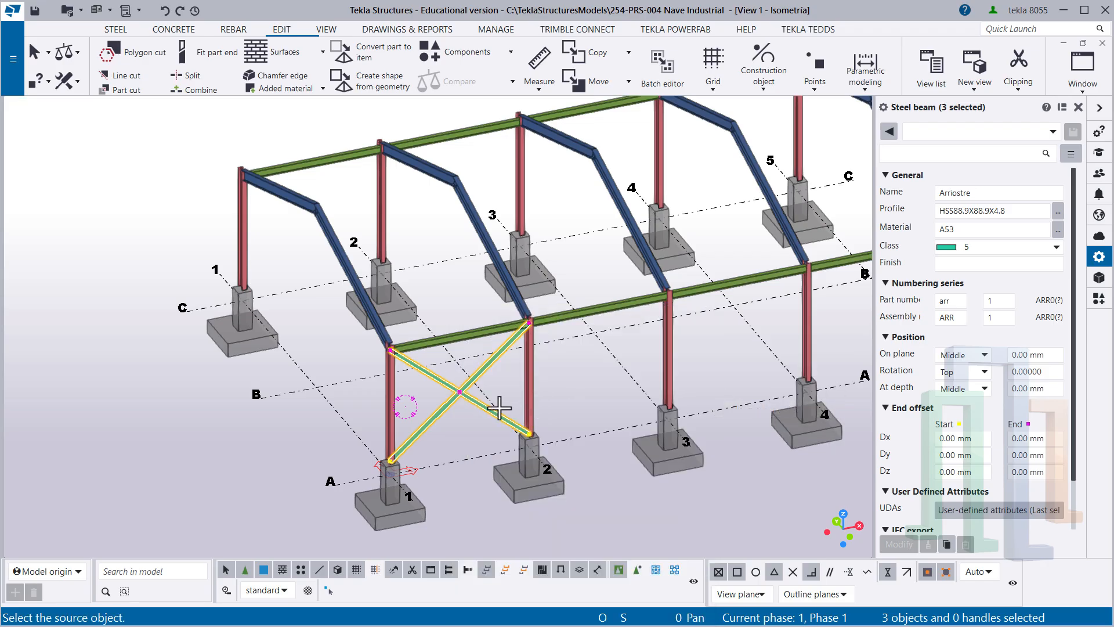
left_click(394, 394)
left_click(243, 230)
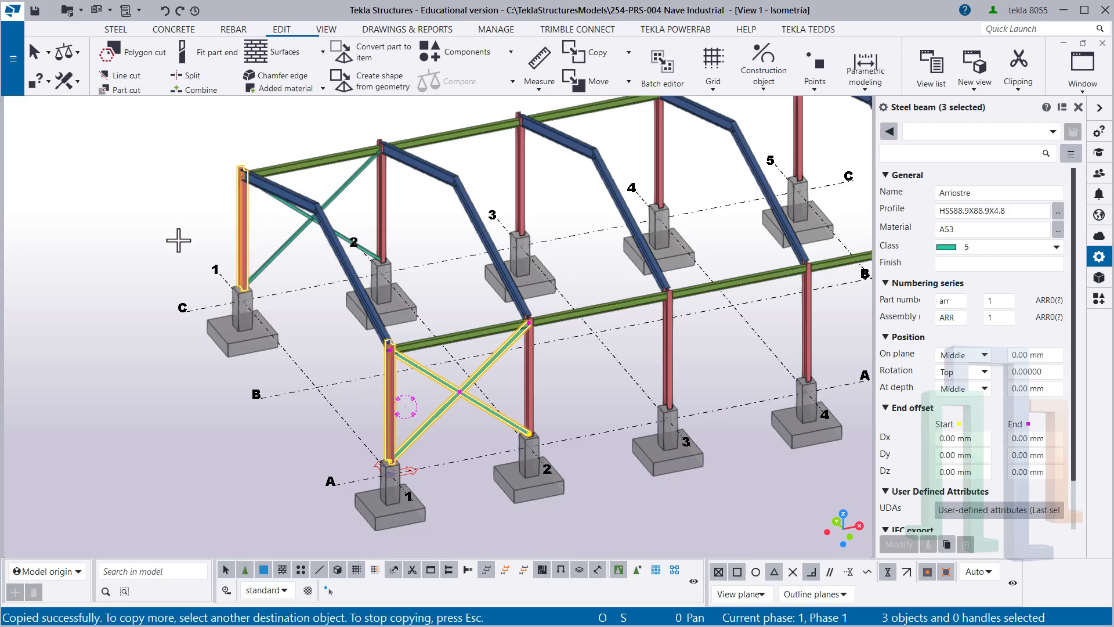
- Copy the same bracing set to the columns at A-4 and C-4 and end the copy command
middle_click_drag(737, 339, 456, 411)
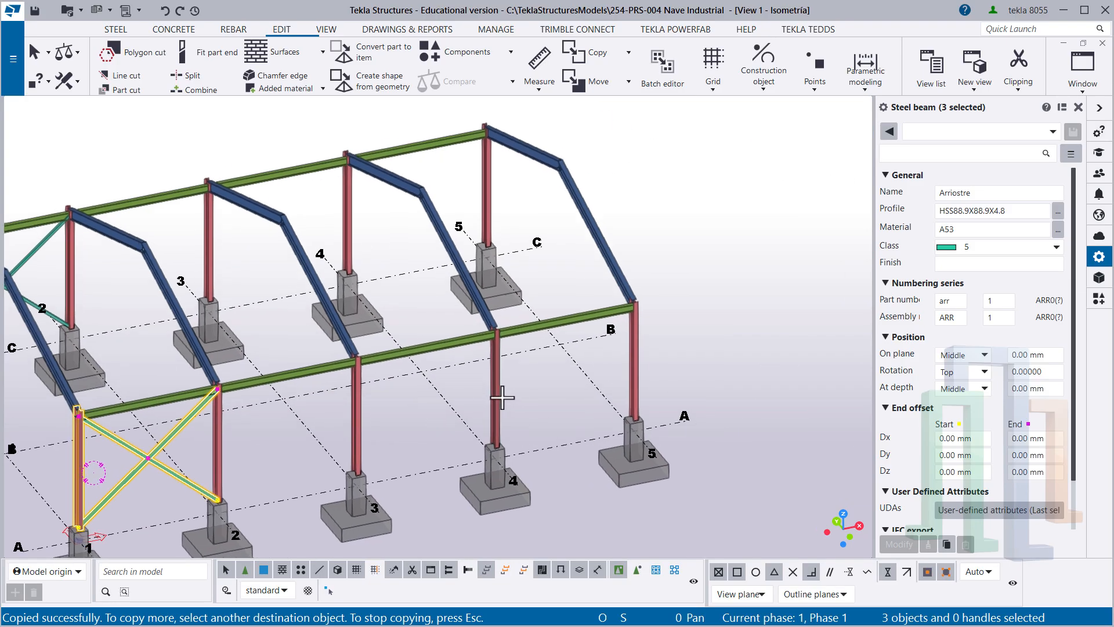
left_click(500, 400)
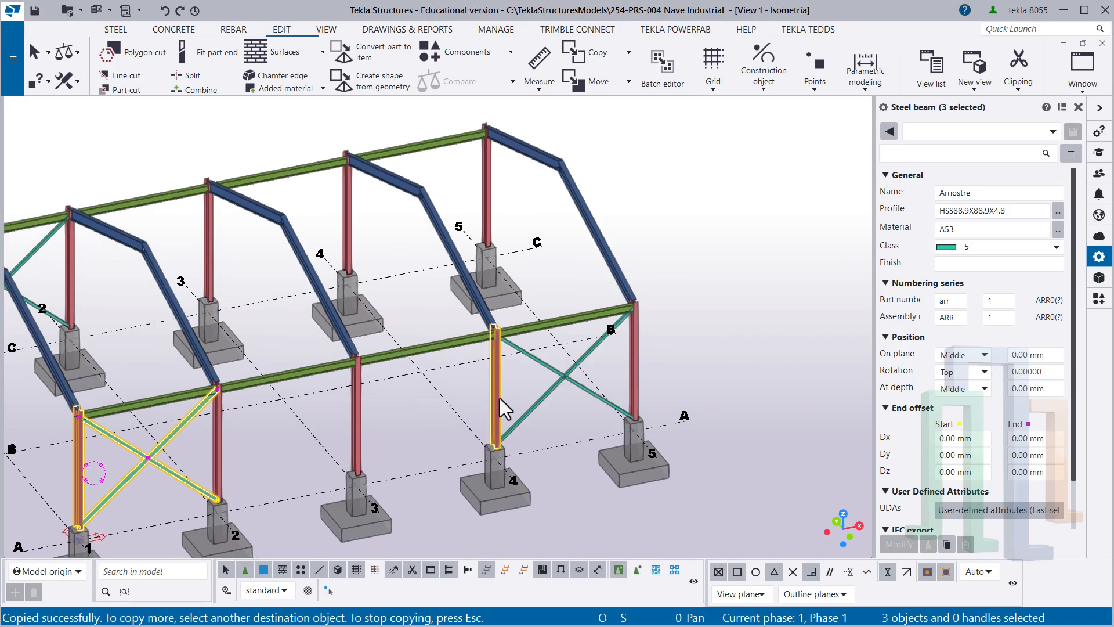
left_click(352, 221)
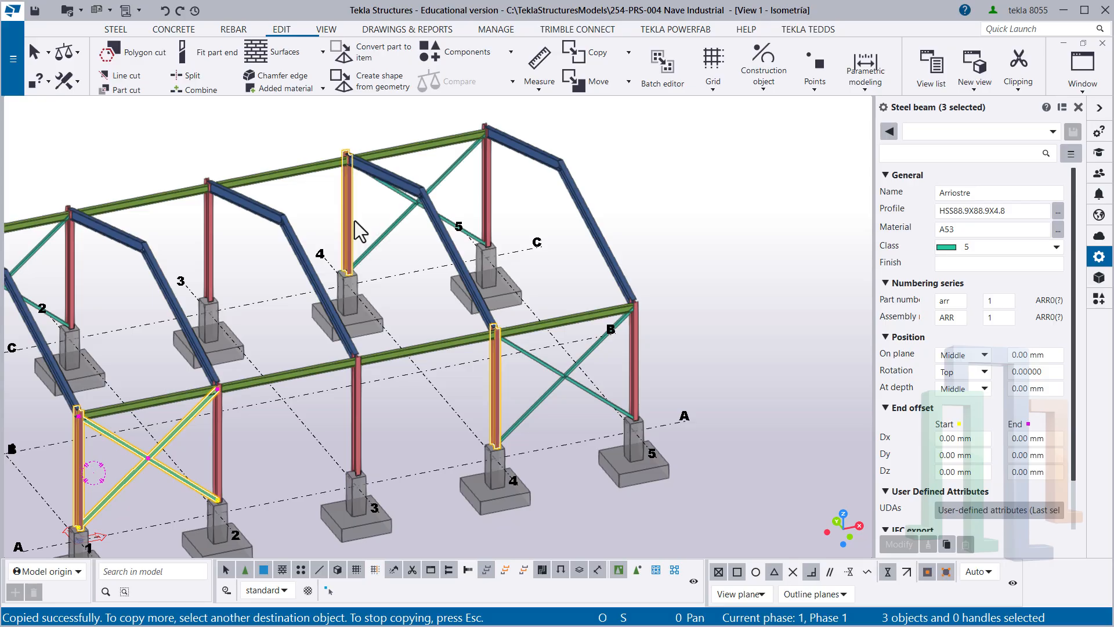
right_click(396, 249)
left_click(422, 257)
left_click(424, 294)
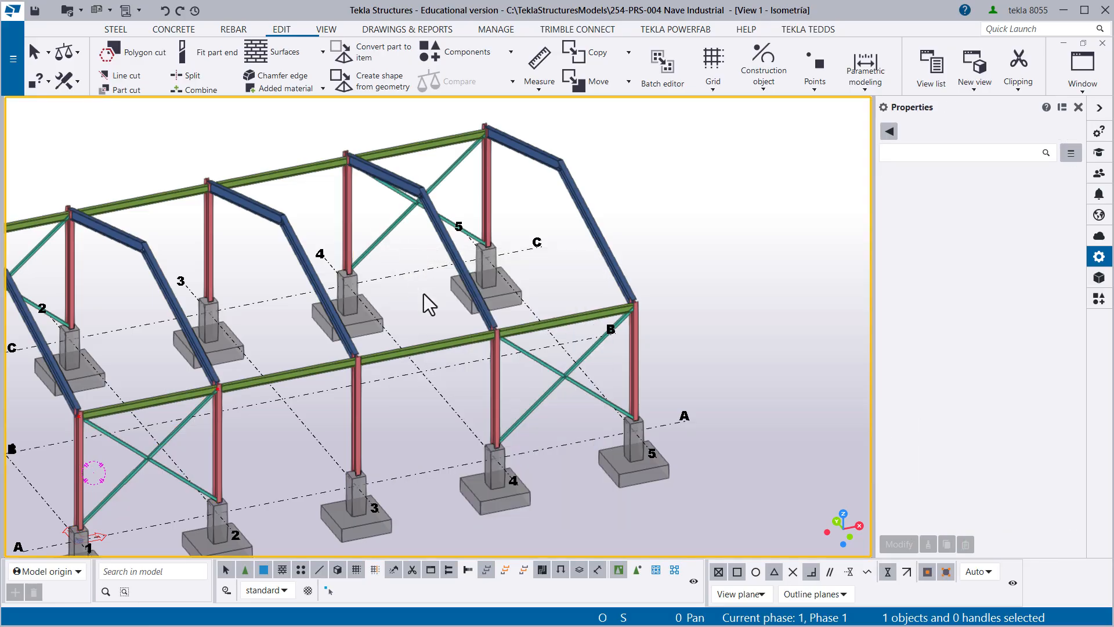
scroll(430, 331, "down", 3)
middle_click_drag(430, 331, 296, 346)
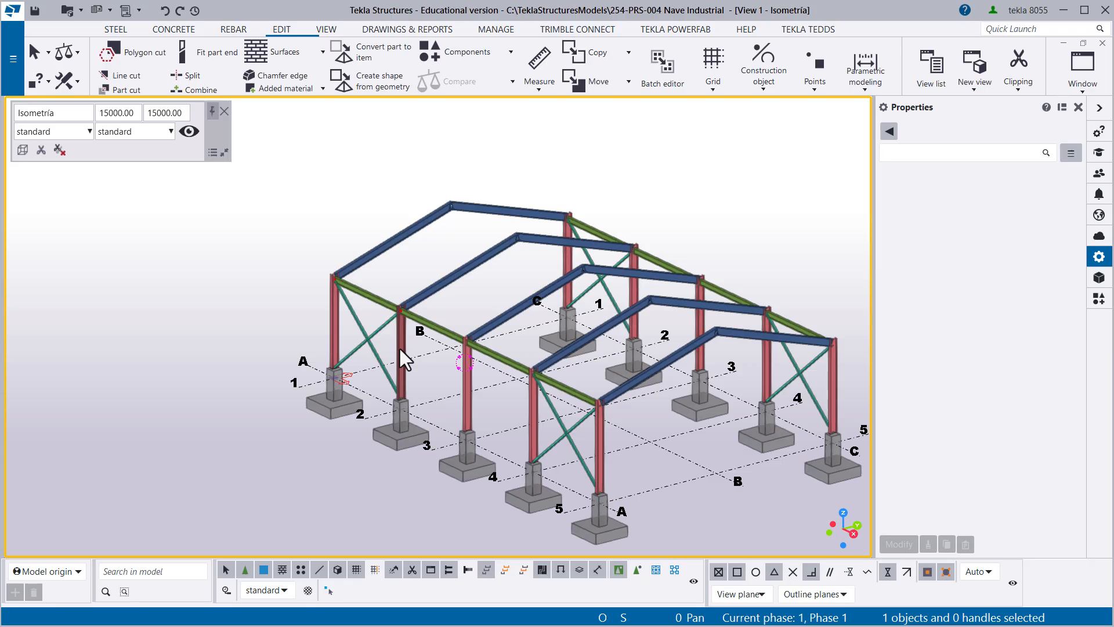
middle_click_drag(429, 360, 491, 381, "ctrl")
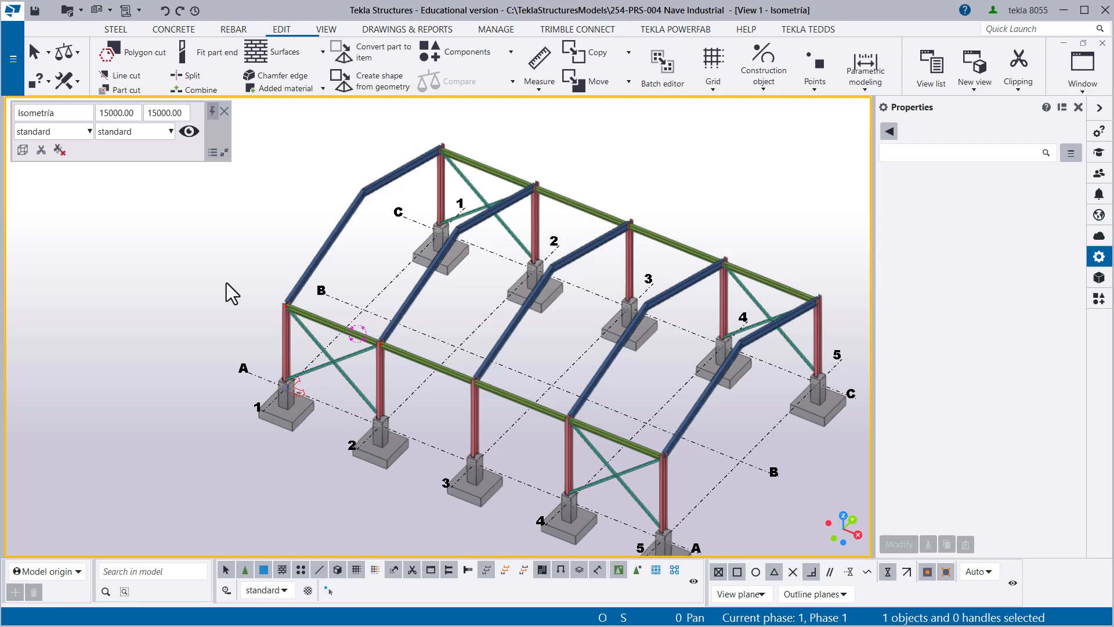
- Switch to the axis 5-5 elevation, flatten it to a plane view and display the parts as wireframe
key("ctrl+Tab")
scroll(431, 328, "up", 5)
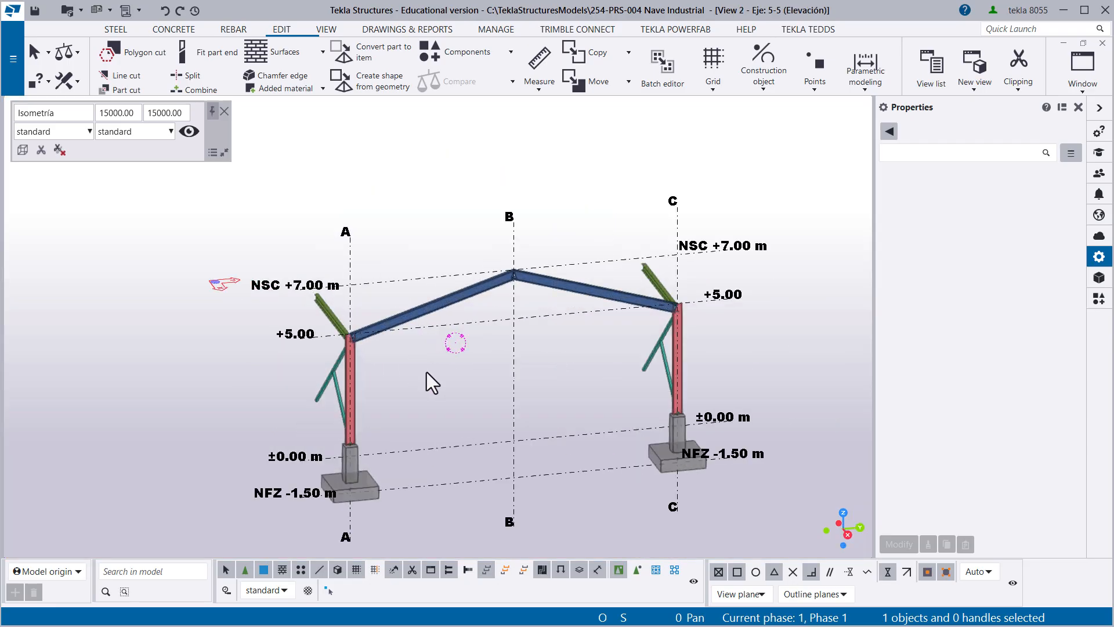
scroll(427, 373, "up", 3)
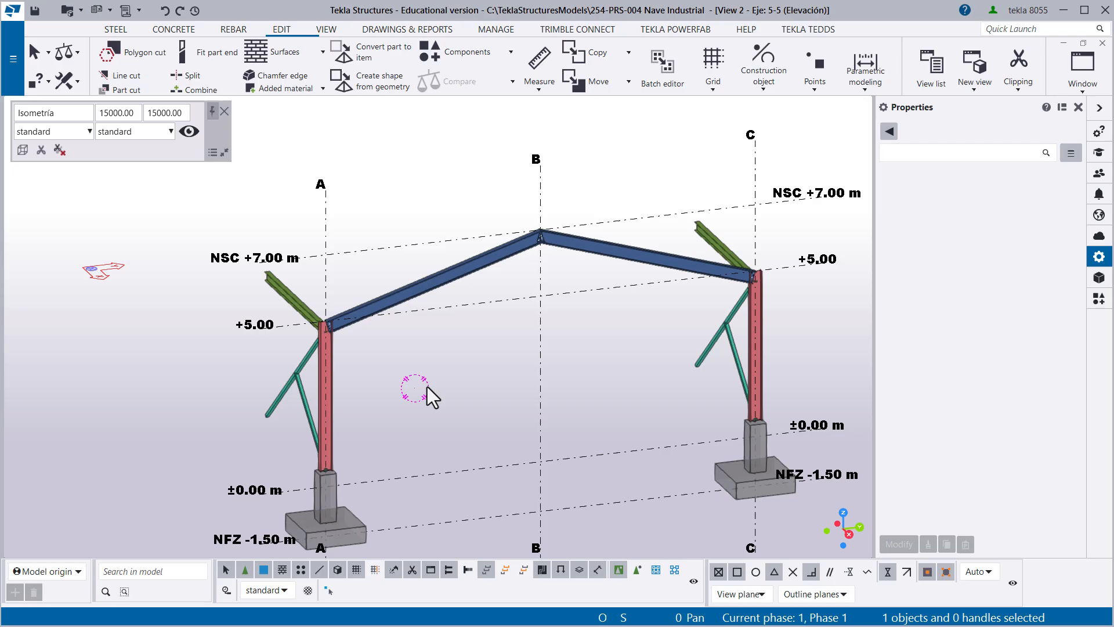
key("ctrl+p")
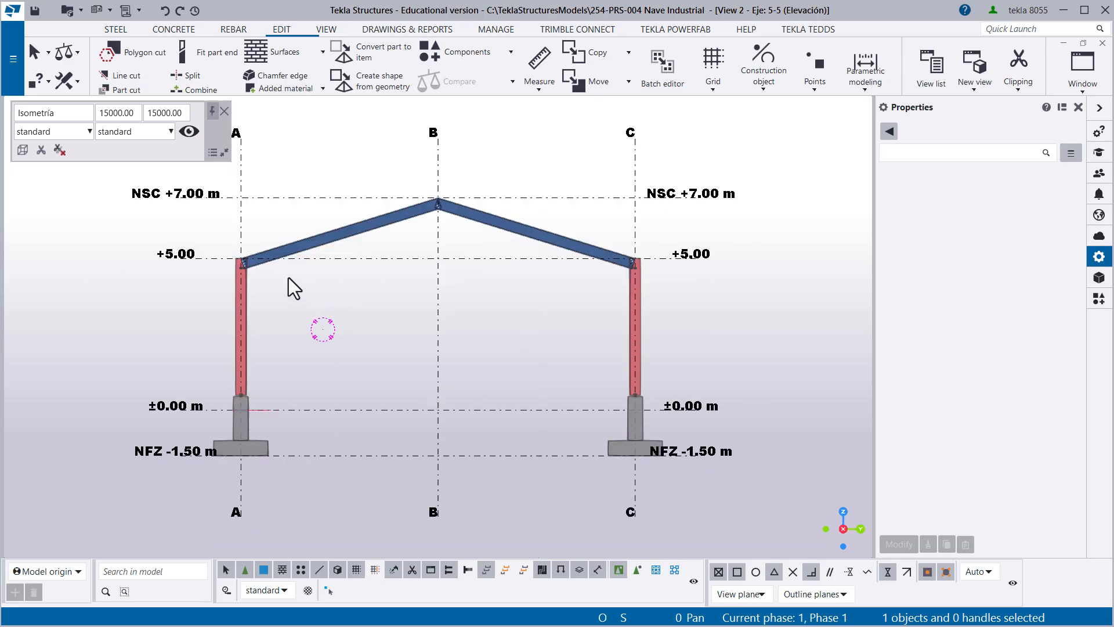
scroll(275, 264, "up", 3)
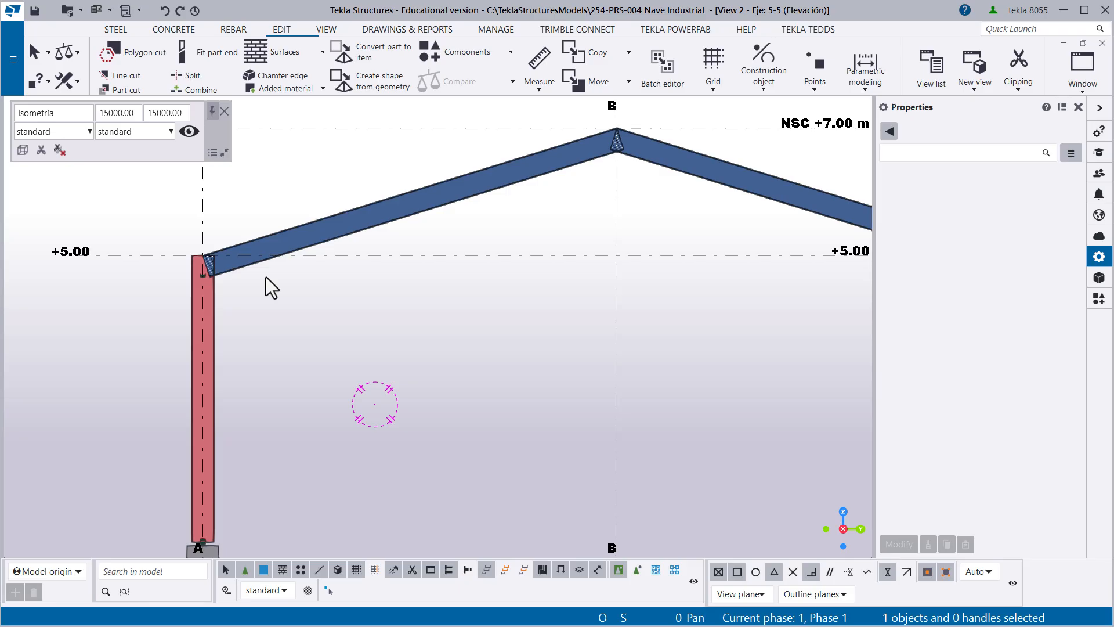
key("ctrl+1")
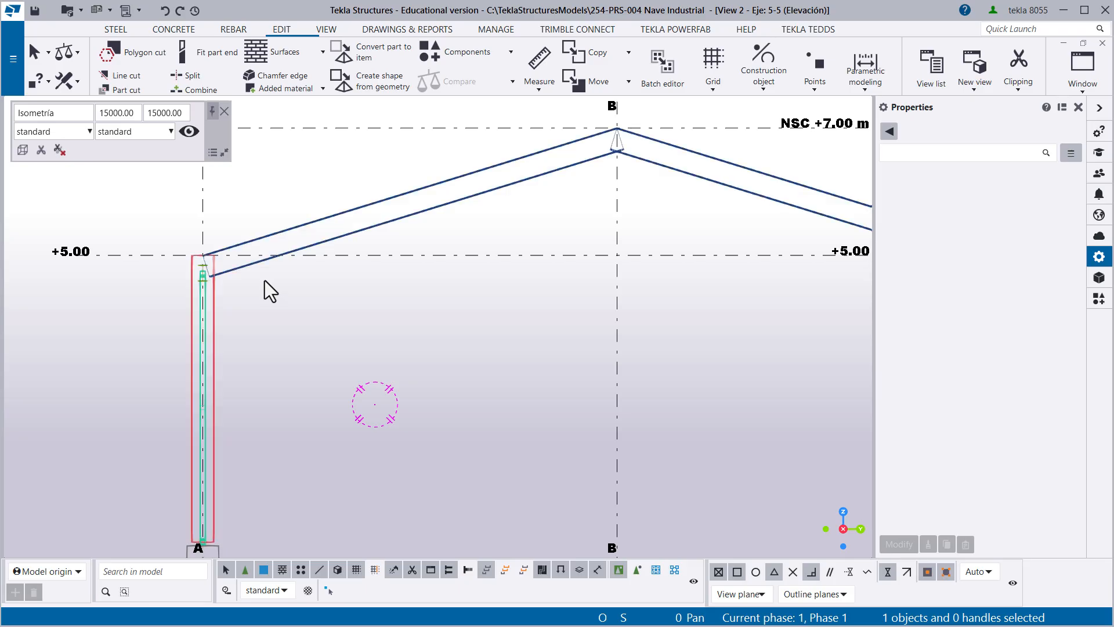
- Add a point at the midpoint of the sloped rafter's end edge at the axis A column
scroll(206, 260, "up", 5)
scroll(207, 260, "up", 4)
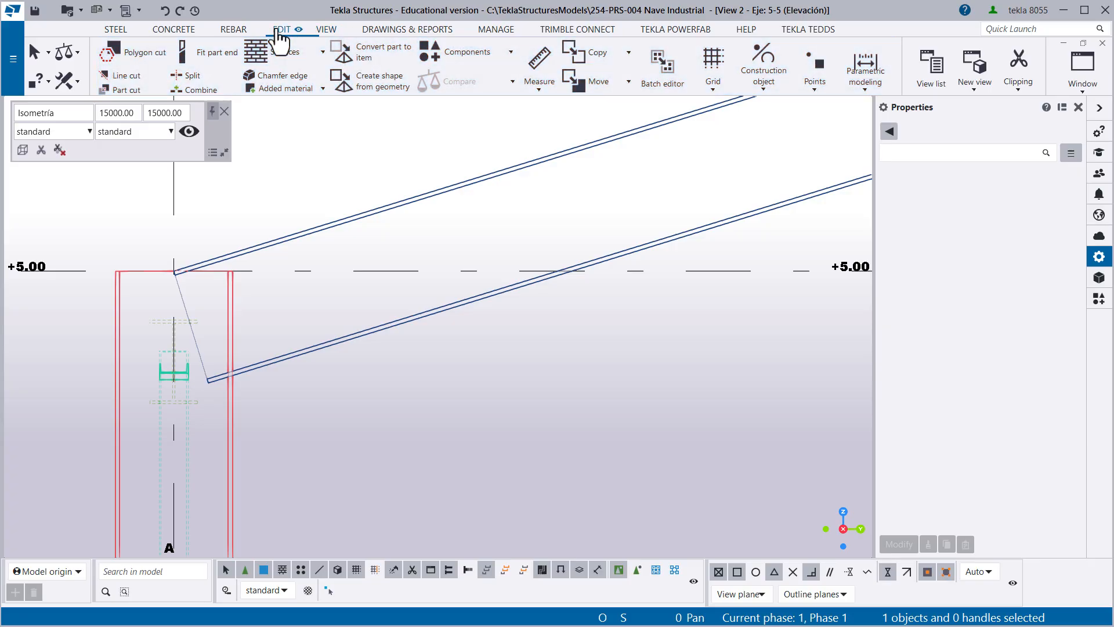
left_click(817, 68)
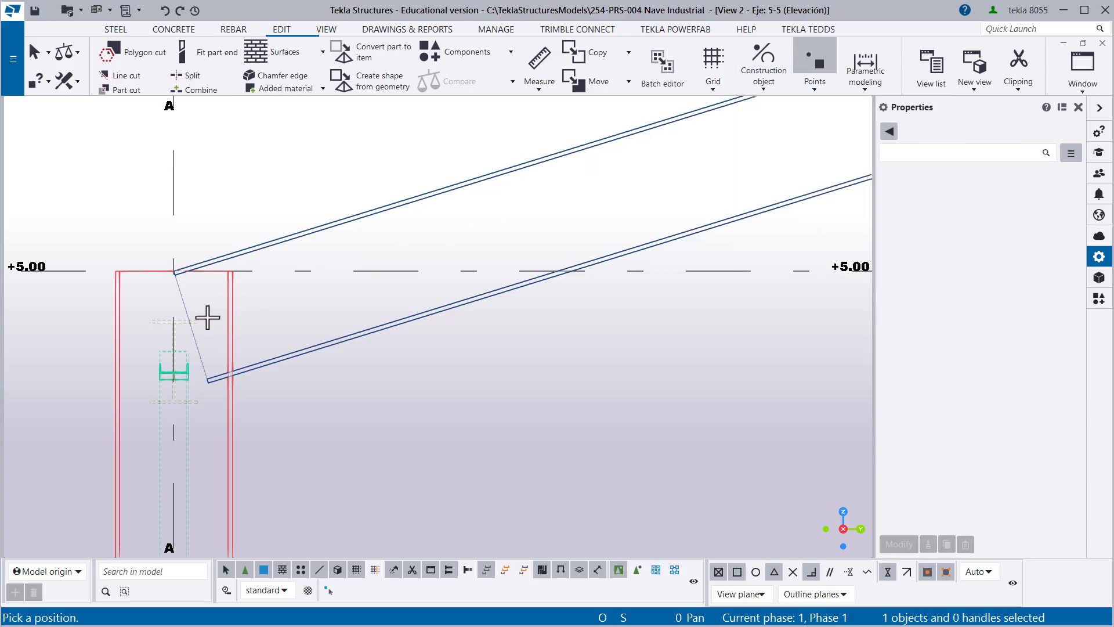
scroll(201, 325, "up", 2)
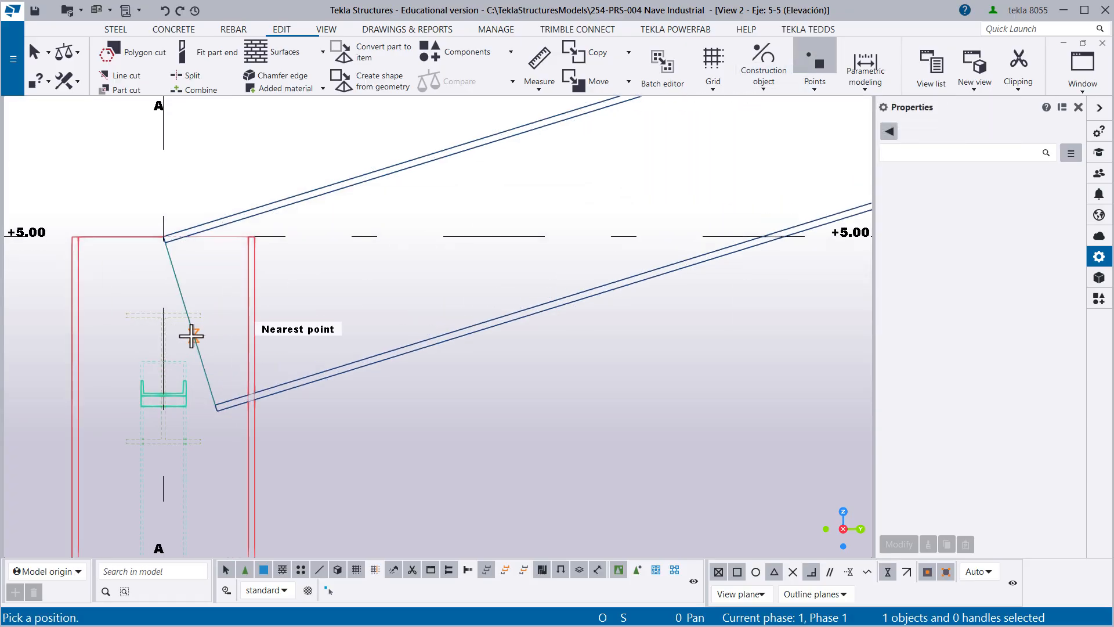
left_click(188, 328)
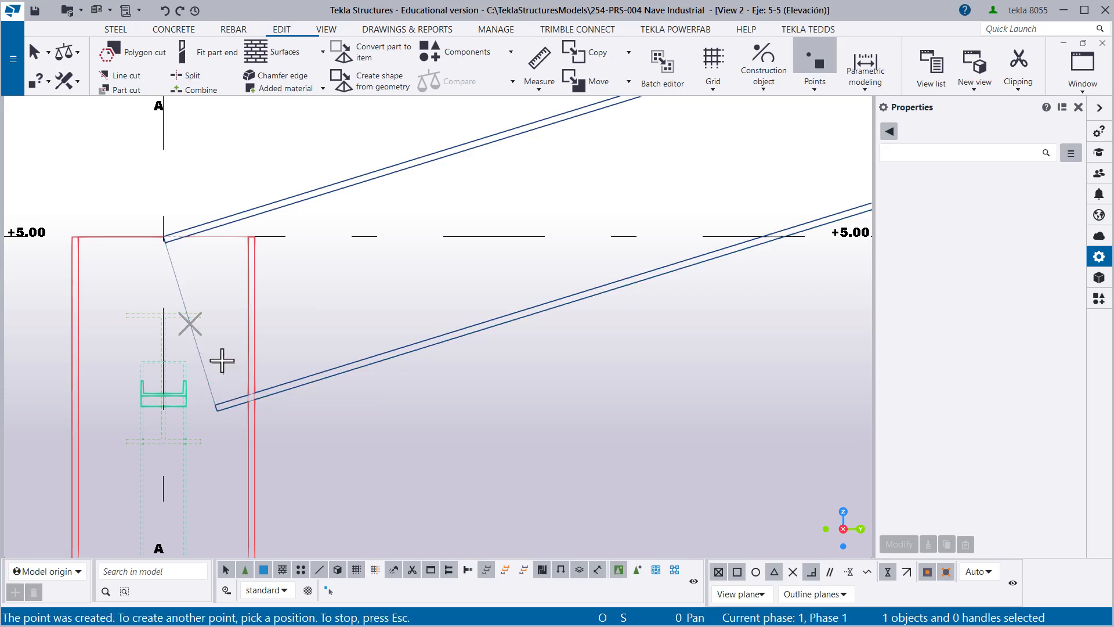
- Add a second point at the midpoint of the same rafter's end edge at the axis B ridge
scroll(199, 323, "down", 6)
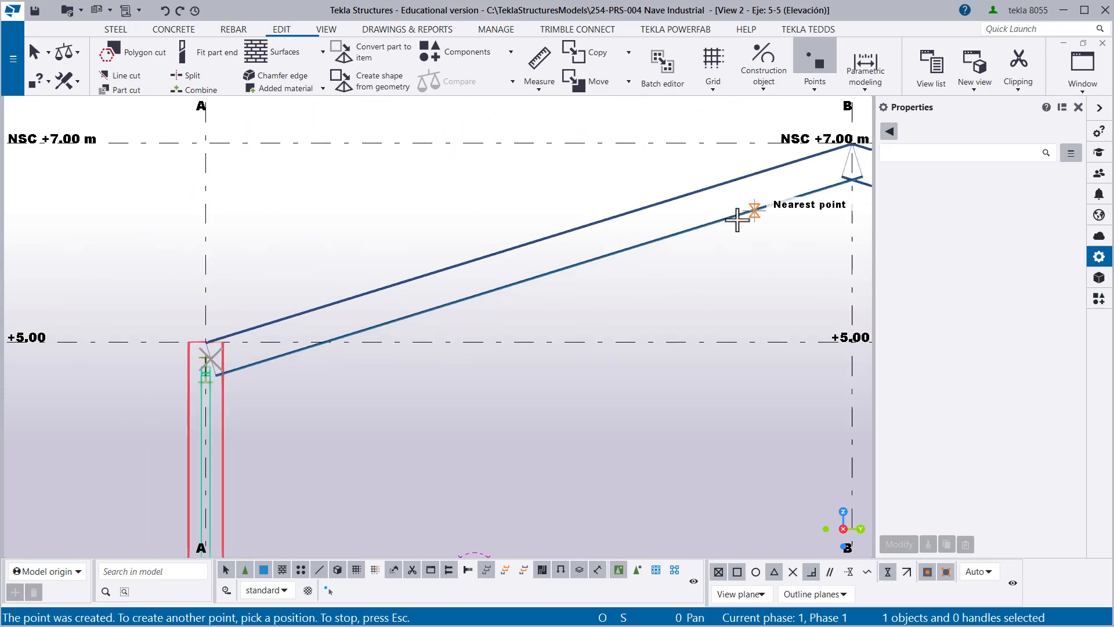
scroll(495, 289, "up", 6)
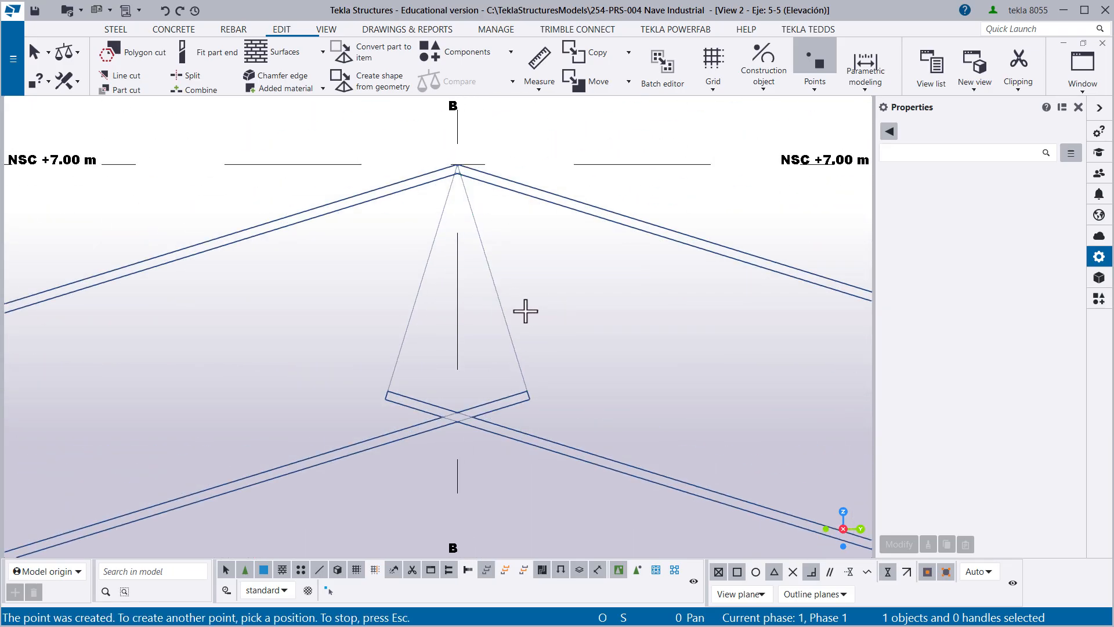
left_click(493, 279)
right_click(551, 281)
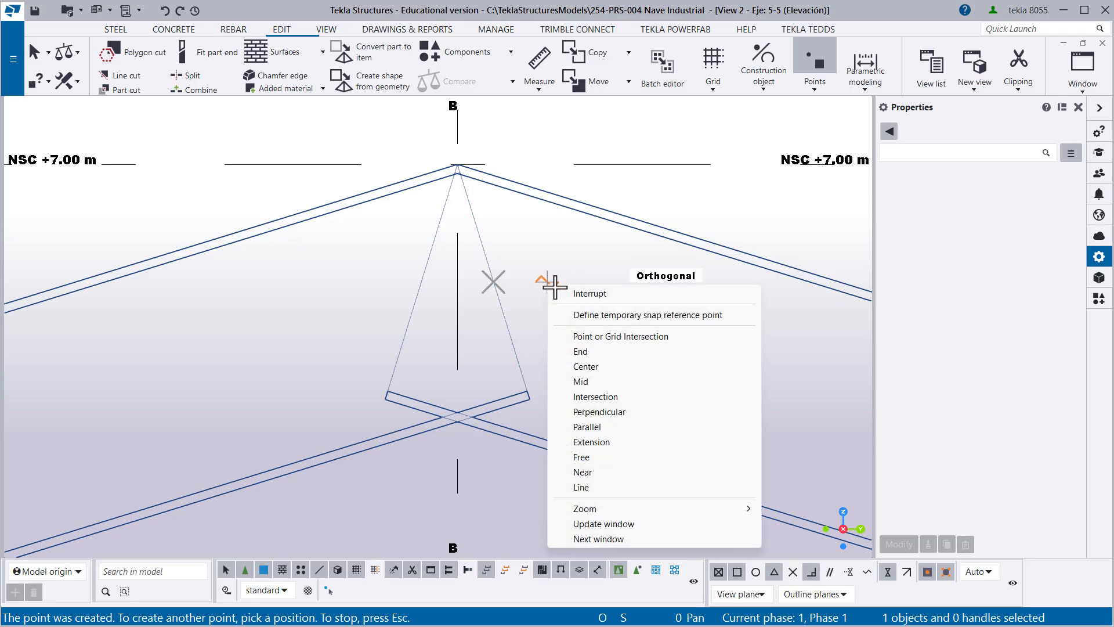
left_click(591, 294)
- Examine the positions of the two points at the column and ridge ends of the rafter
scroll(554, 302, "down", 9)
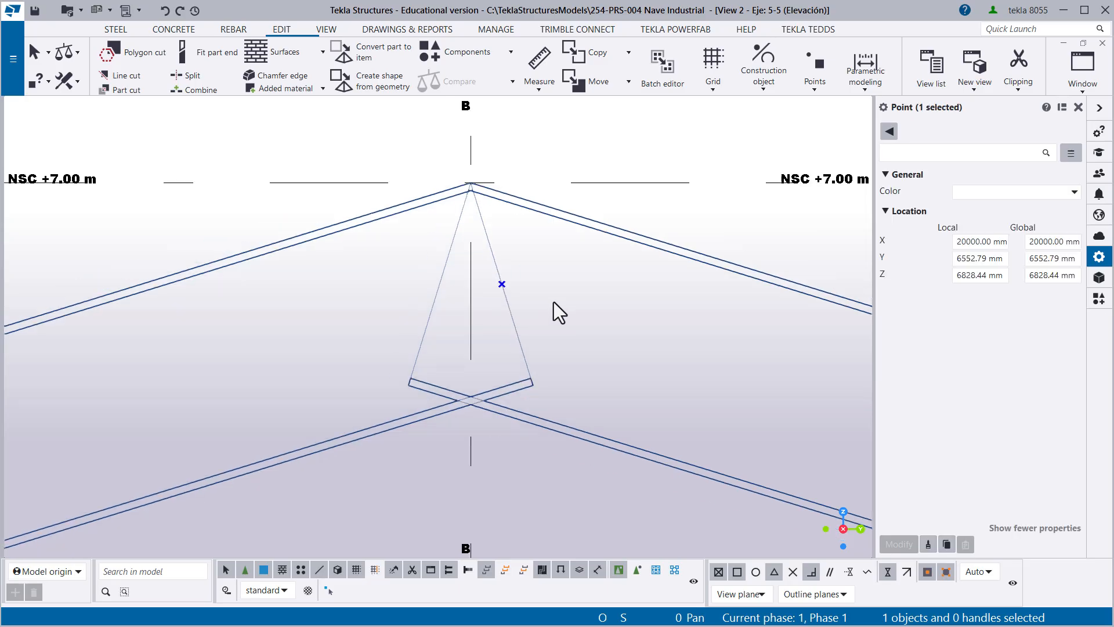
middle_click_drag(145, 432, 528, 263)
scroll(346, 301, "up", 6)
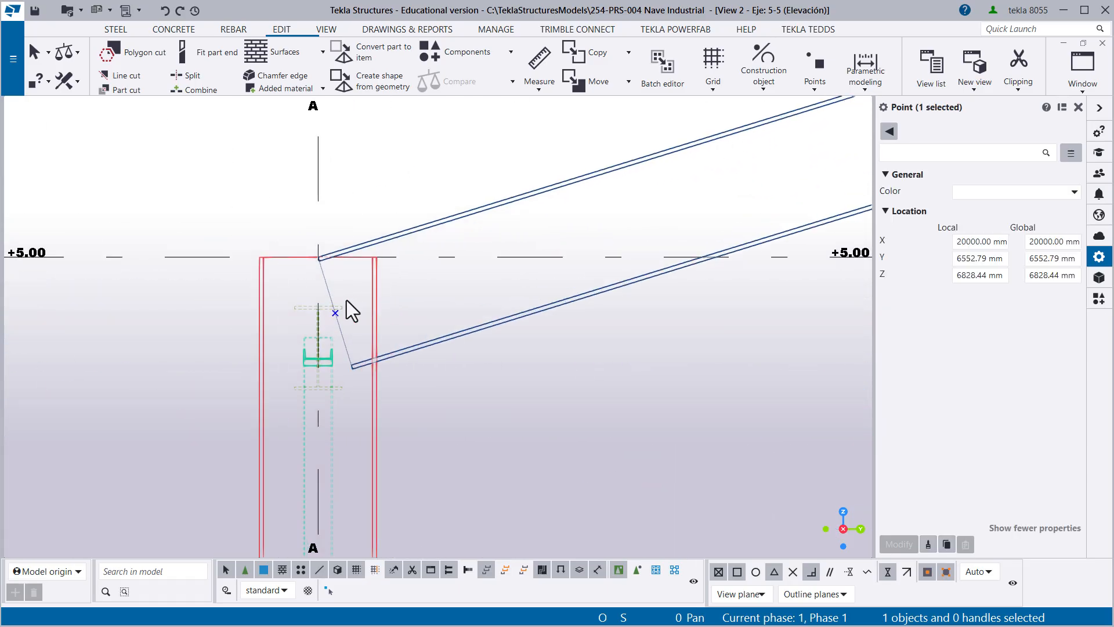
left_click(334, 320)
scroll(349, 326, "down", 6)
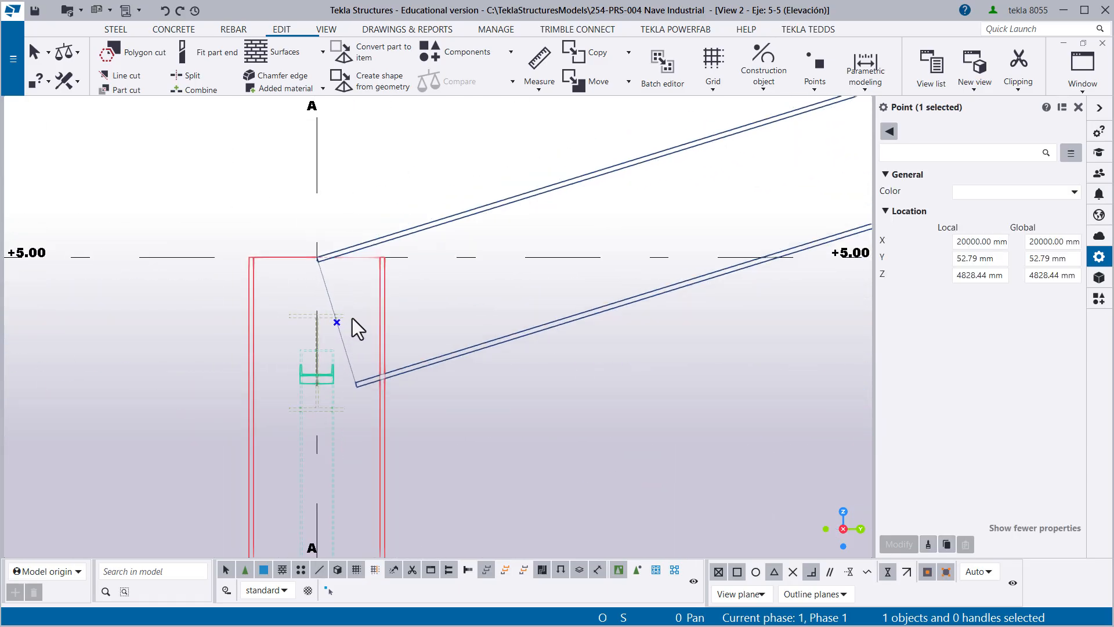
middle_click_drag(353, 318, 286, 314)
scroll(286, 315, "up", 1)
scroll(271, 326, "up", 2)
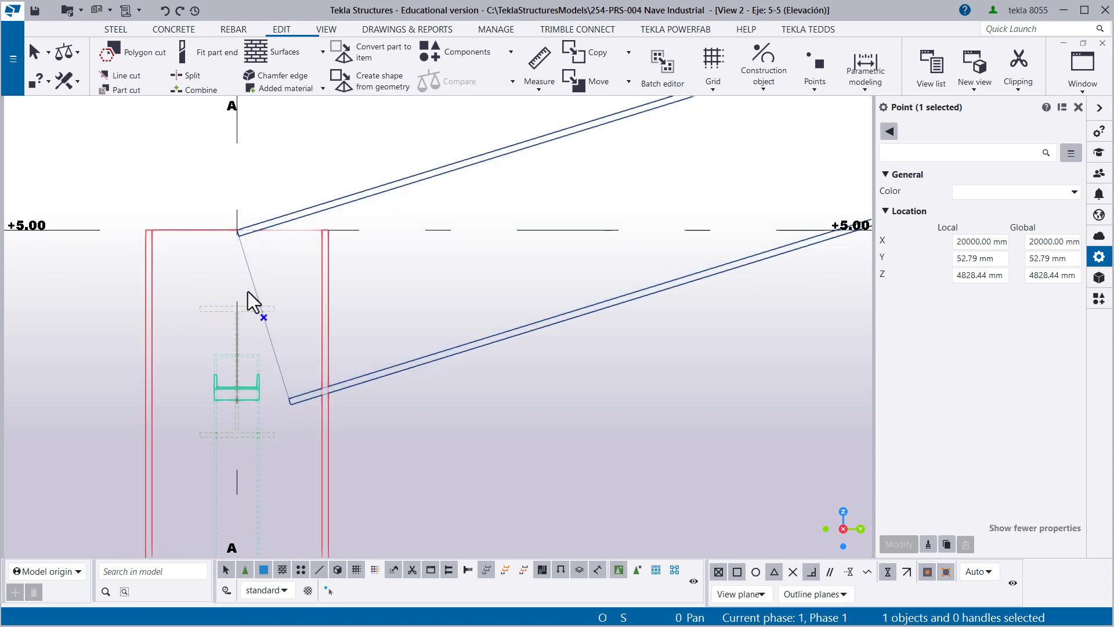
scroll(275, 333, "down", 6)
middle_click_drag(482, 301, 395, 342)
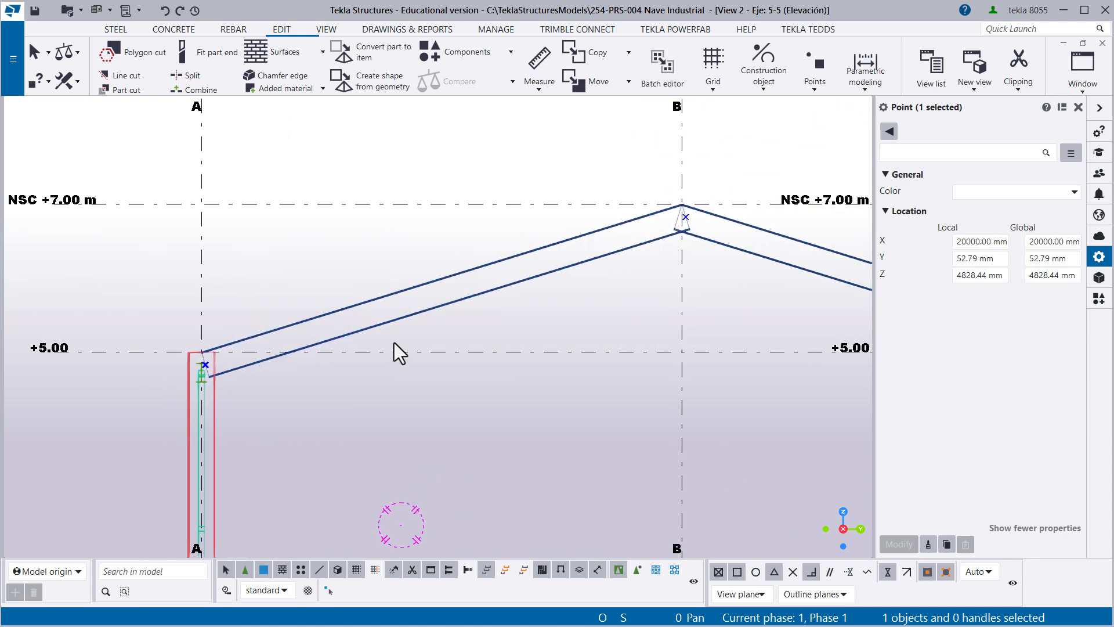
scroll(685, 221, "up", 2)
scroll(688, 229, "down", 1)
middle_click_drag(460, 311, 561, 290)
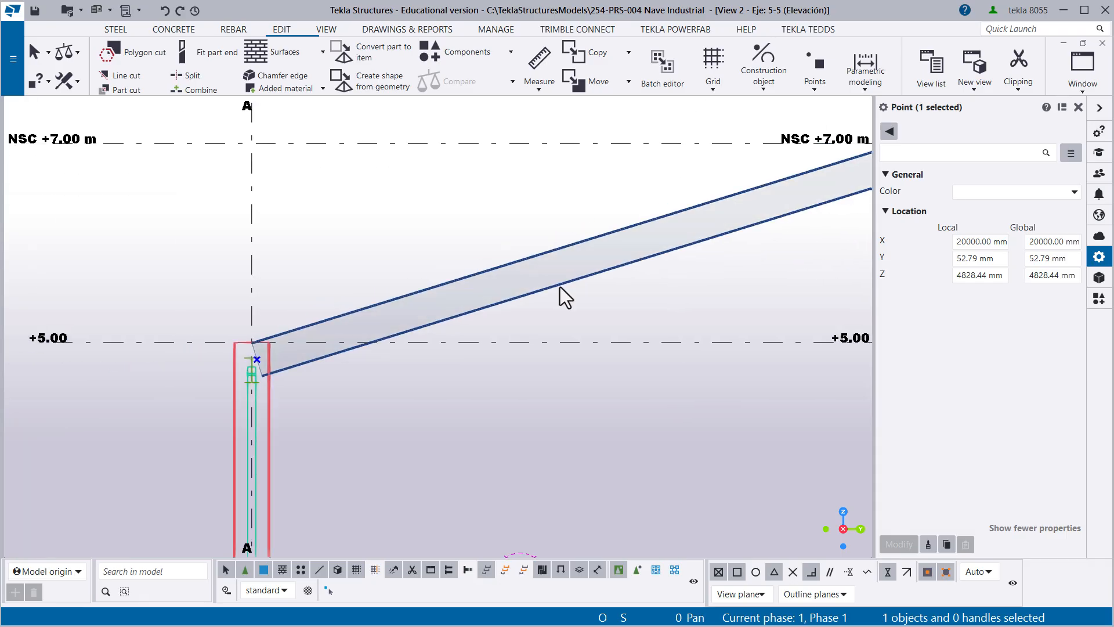
scroll(271, 365, "up", 8)
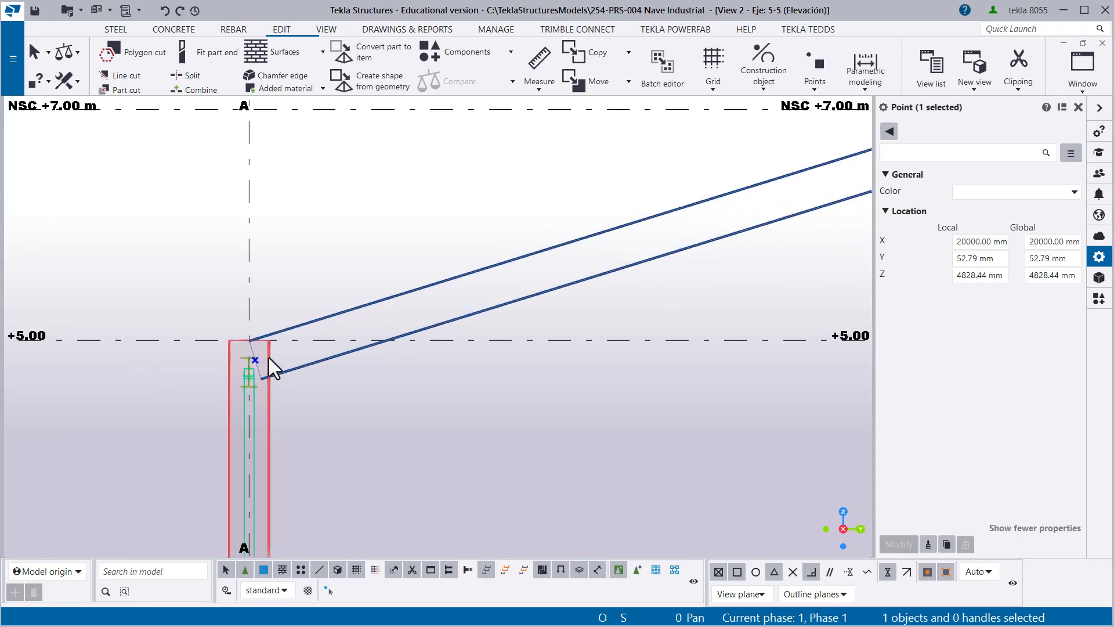
scroll(256, 357, "up", 2)
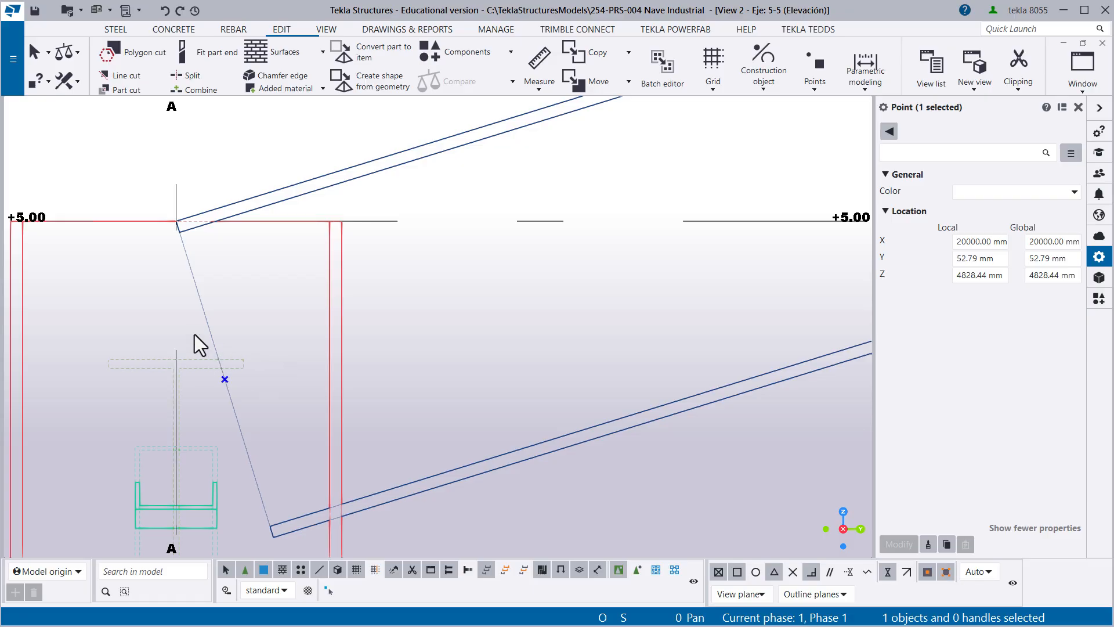
- Move the point at the axis A end of the rafter 200 mm towards the ridge point
left_click_drag(195, 329, 261, 416)
left_click_drag(188, 329, 257, 433)
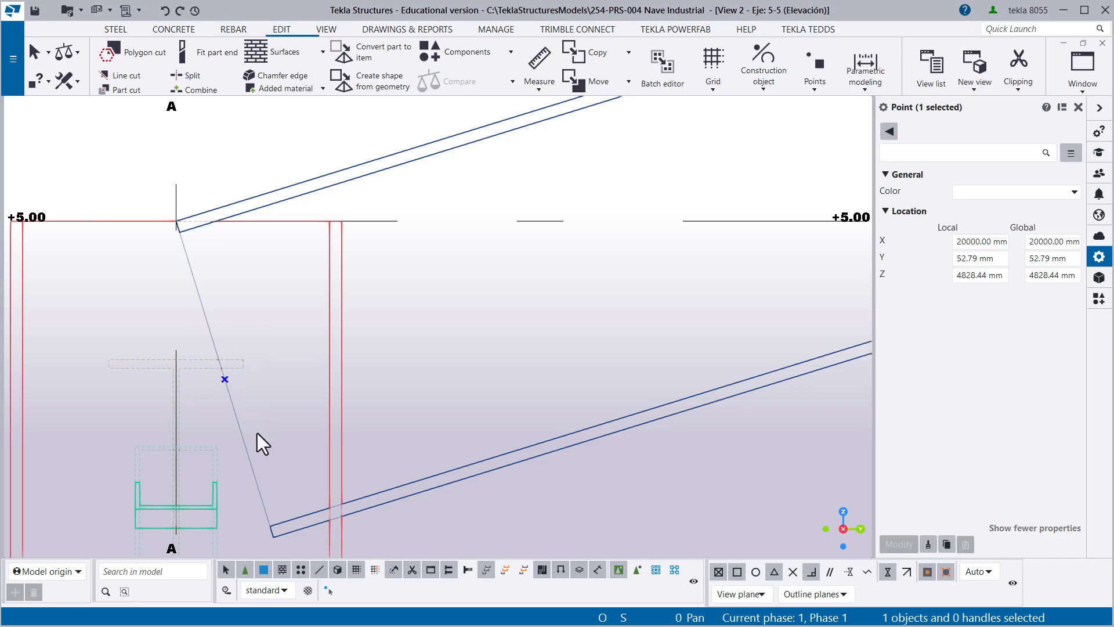
right_click(253, 291)
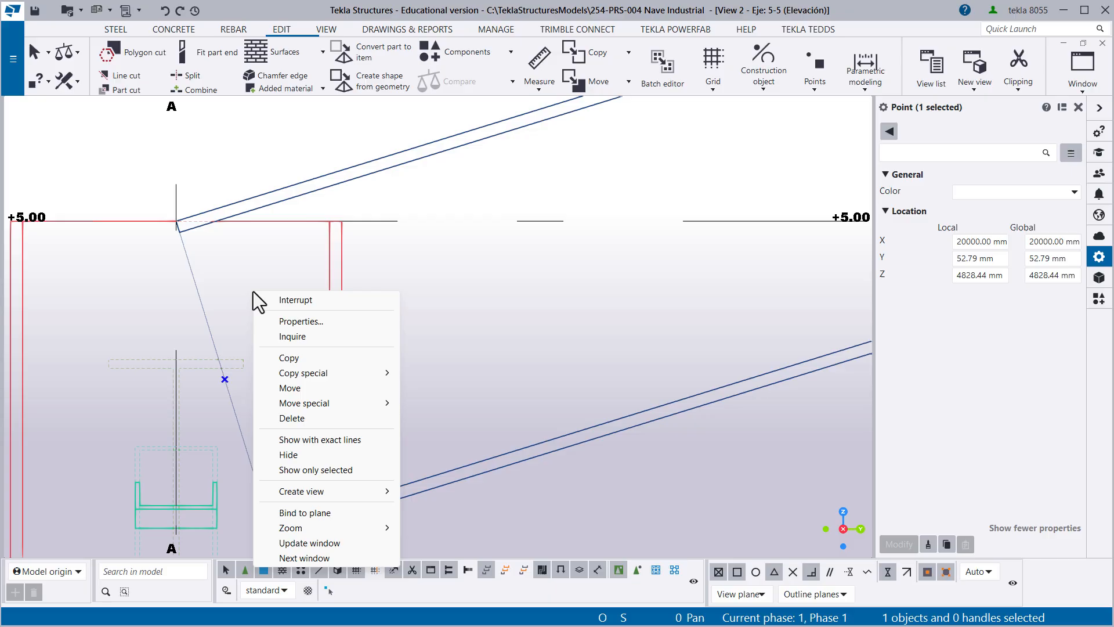
left_click(290, 388)
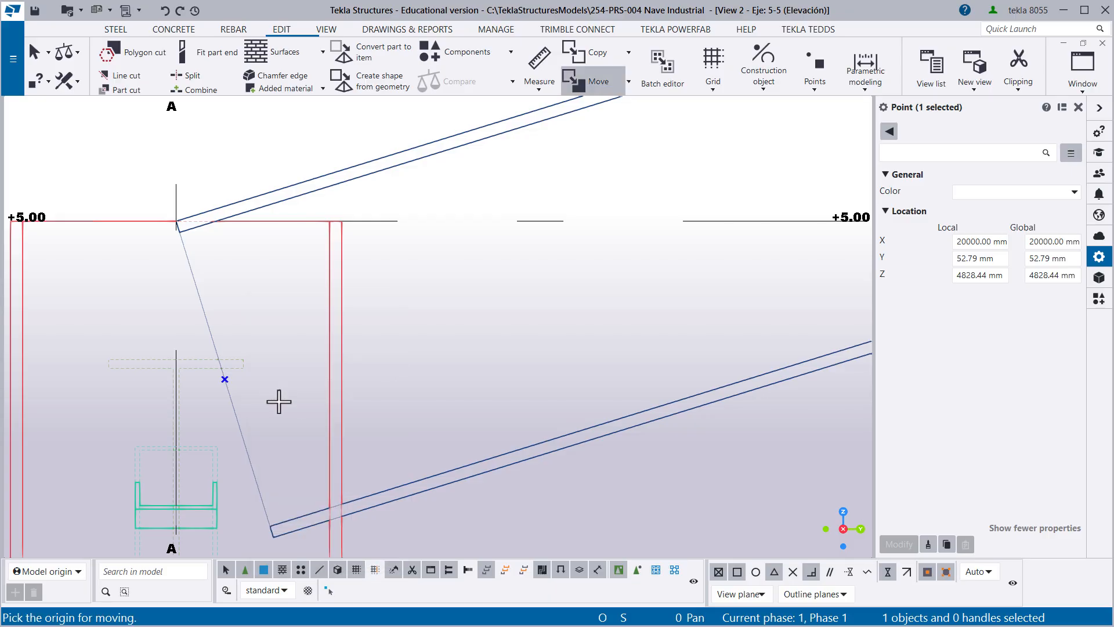
left_click(225, 381)
scroll(235, 409, "down", 6)
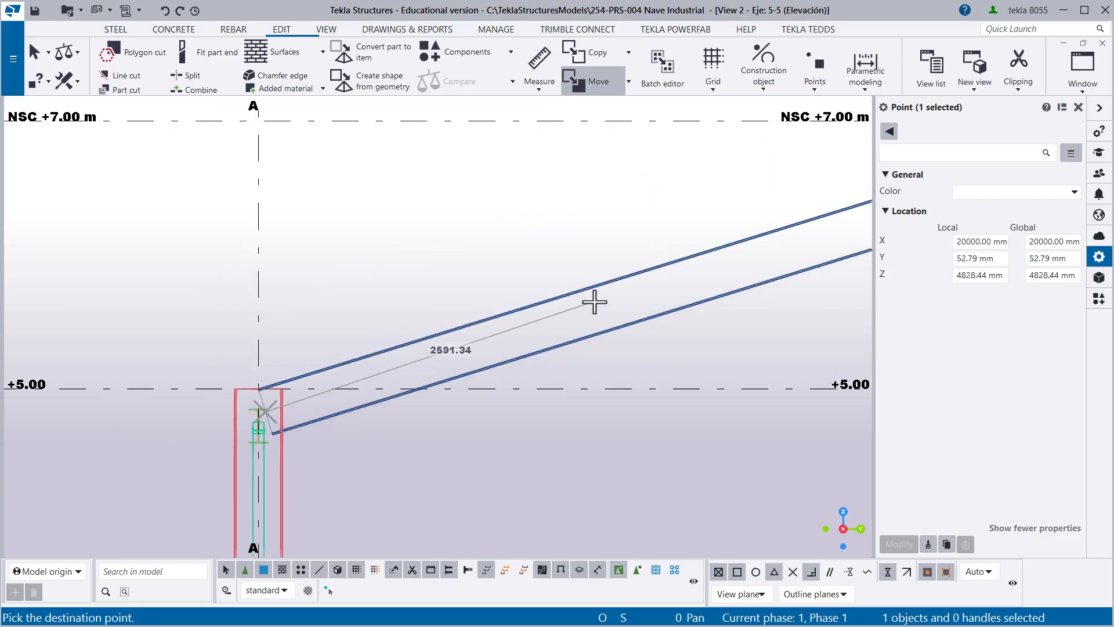
middle_click_drag(778, 256, 267, 340)
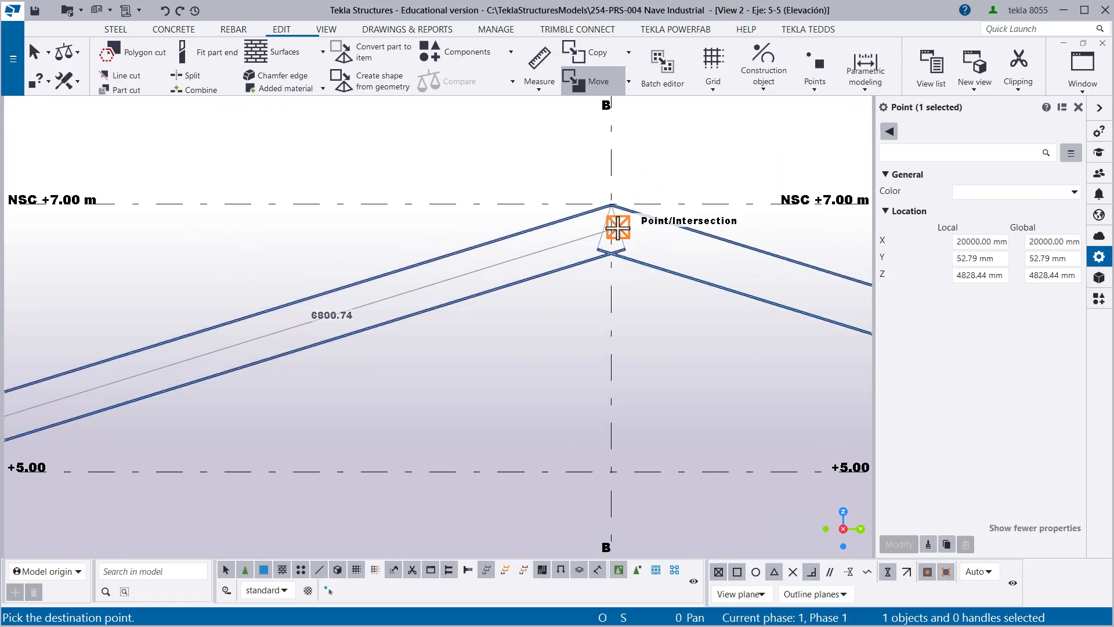
type("200")
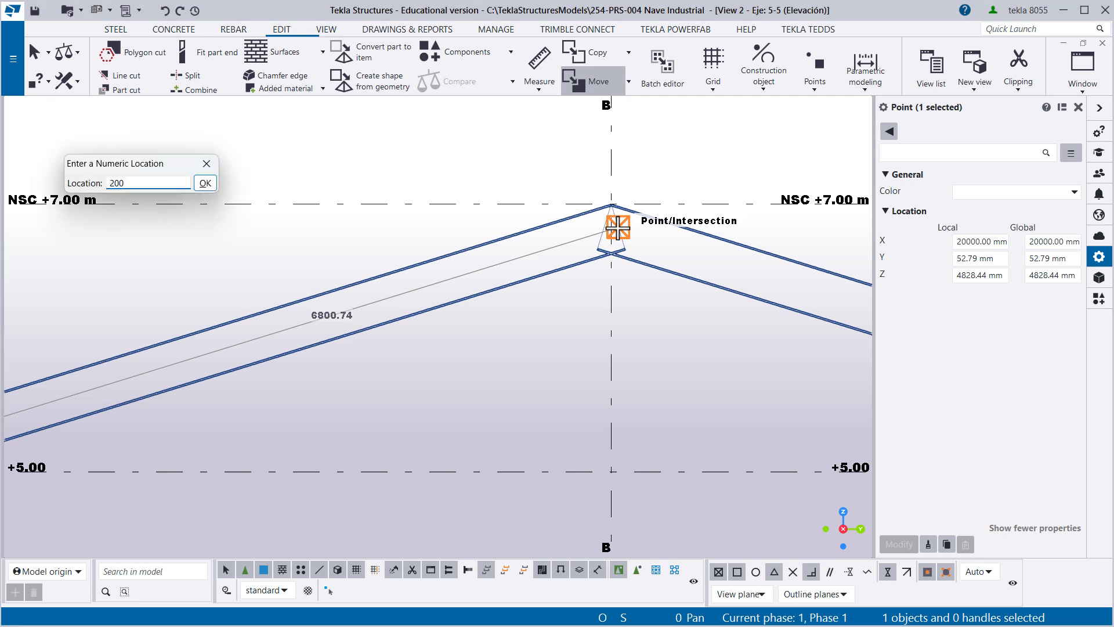
key("Return")
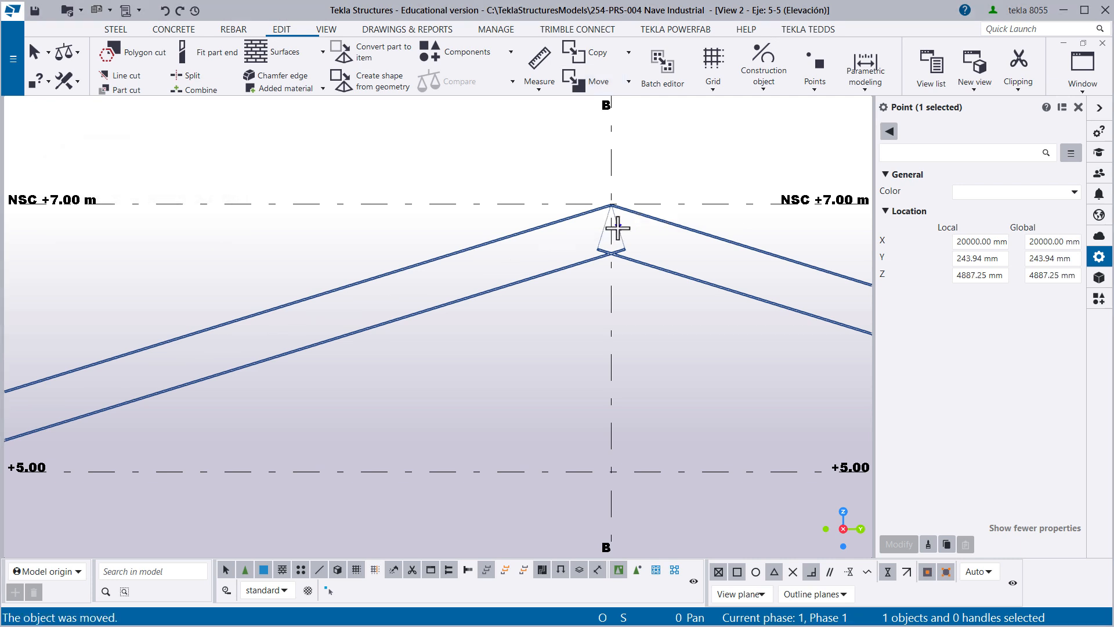
scroll(612, 261, "down", 3)
scroll(120, 368, "up", 3)
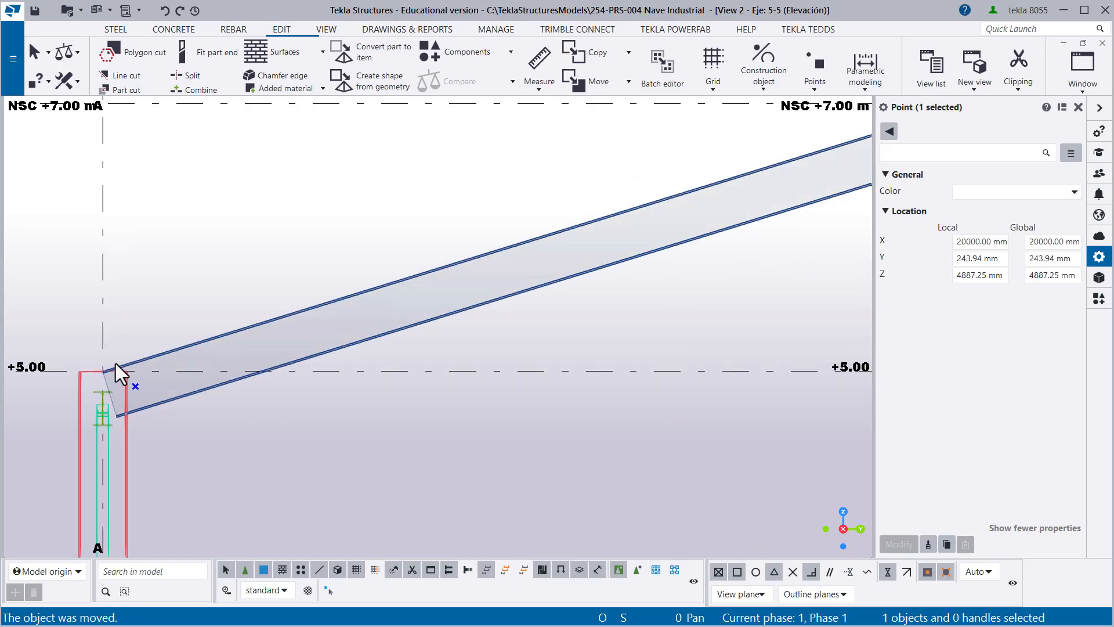
right_click(157, 304)
left_click(169, 309)
- Move the ridge point 200 mm along the rafter towards the point near the axis A column
scroll(126, 393, "up", 2)
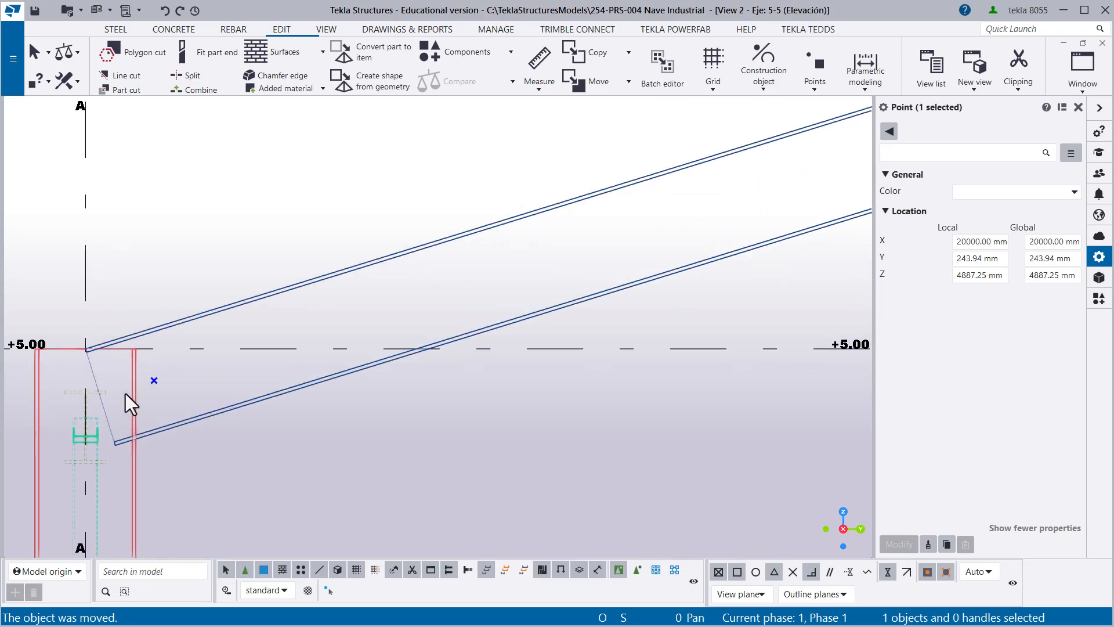
scroll(174, 377, "down", 8)
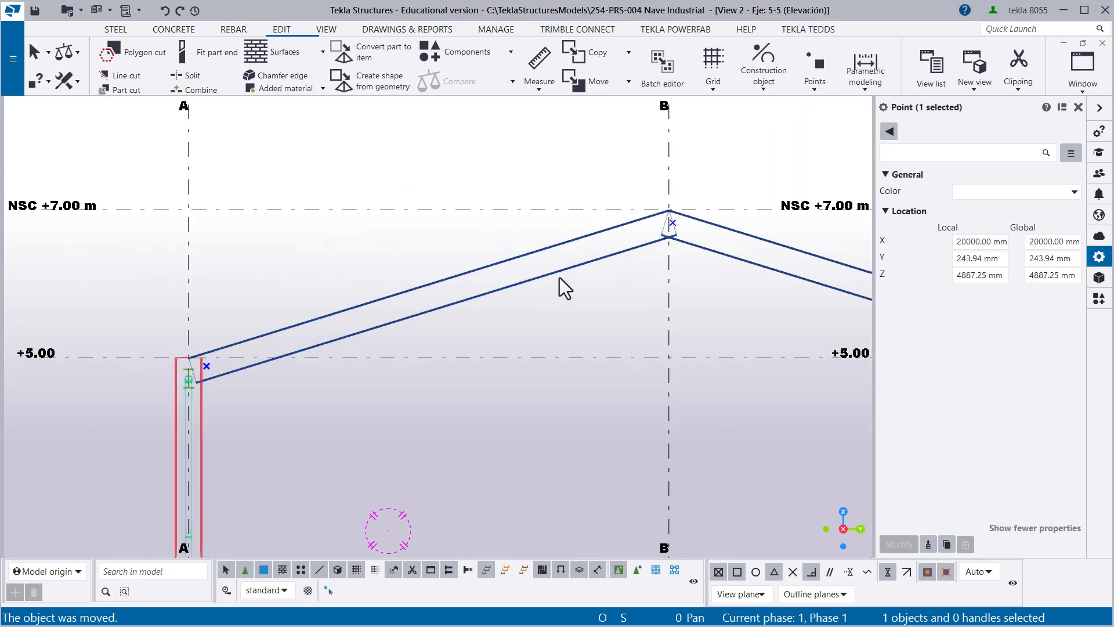
middle_click_drag(706, 207, 541, 262)
scroll(540, 263, "up", 7)
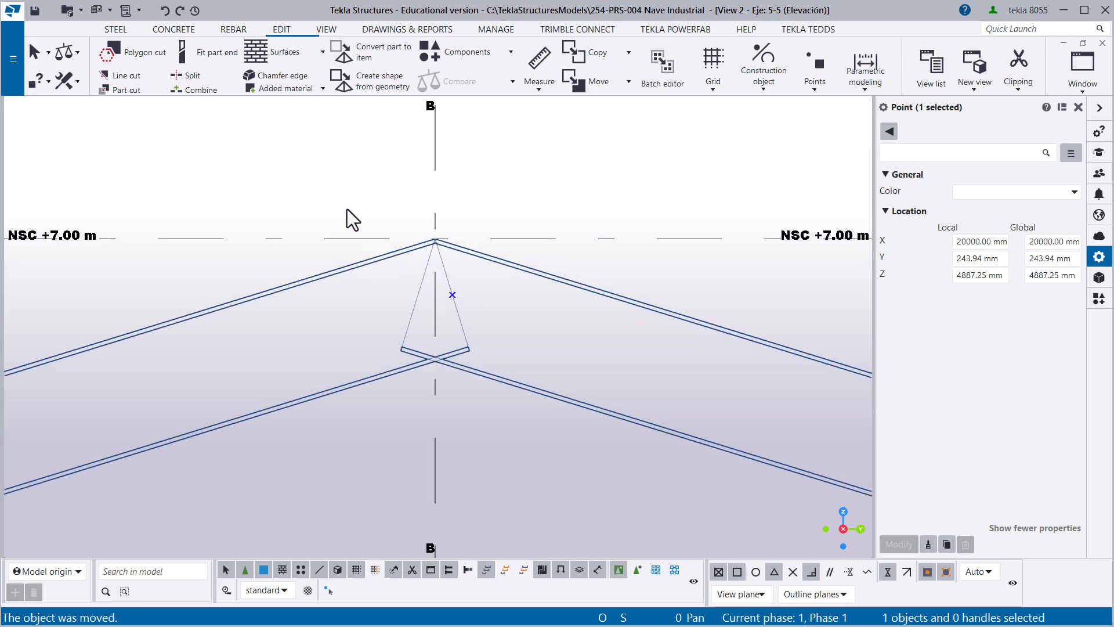
left_click_drag(335, 175, 476, 308)
right_click(485, 180)
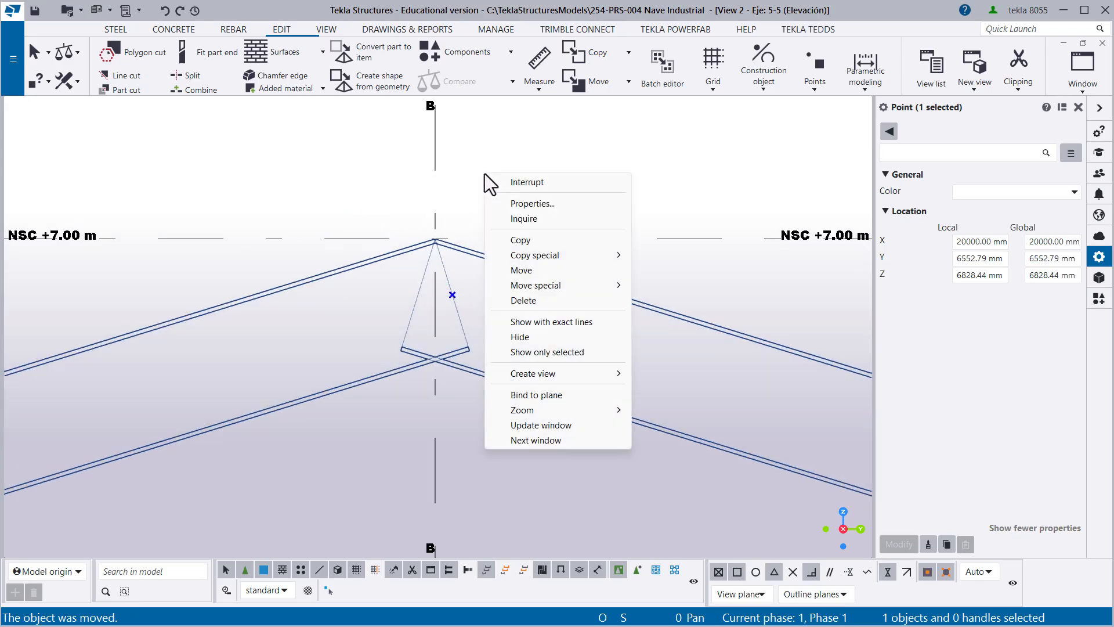
left_click(544, 269)
left_click(452, 294)
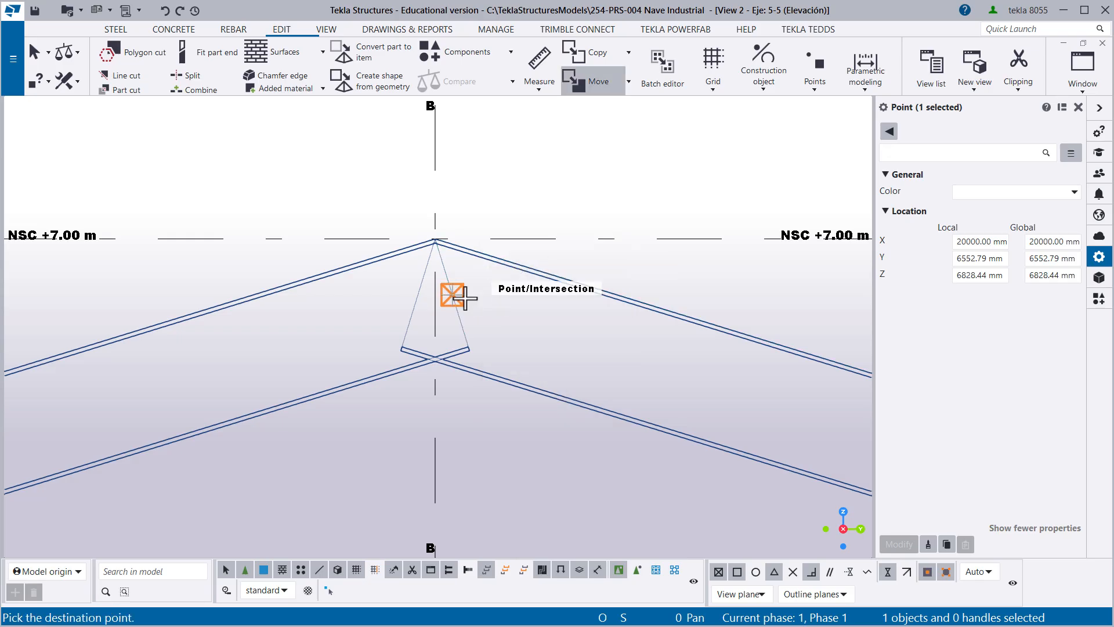
scroll(537, 360, "down", 5)
middle_click_drag(244, 371, 499, 211)
scroll(383, 304, "up", 2)
middle_click_drag(383, 304, 202, 355)
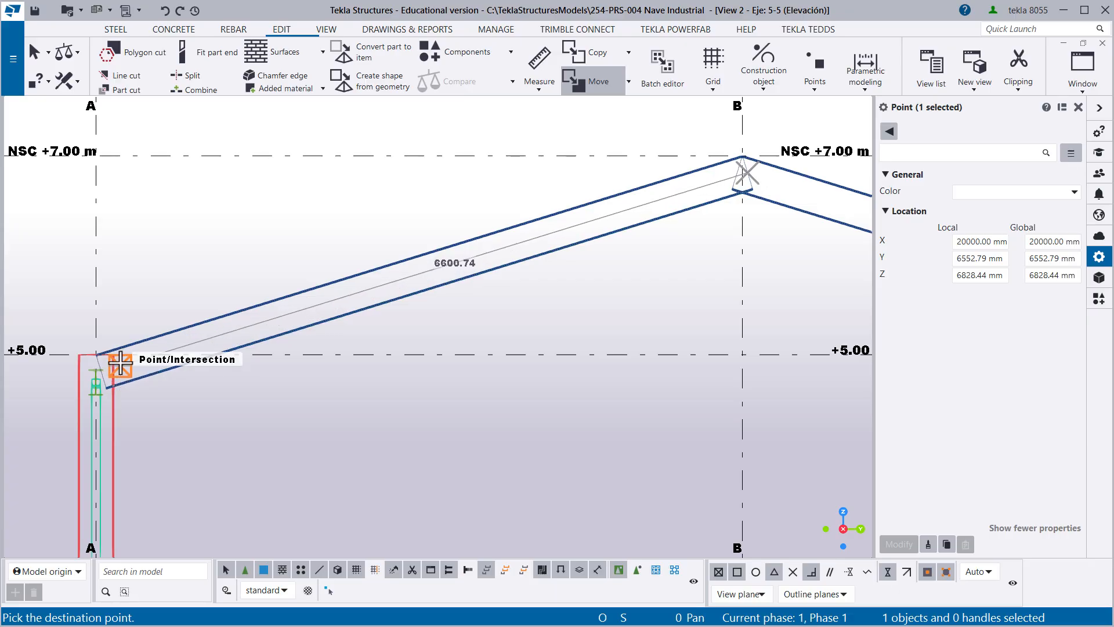
type("200")
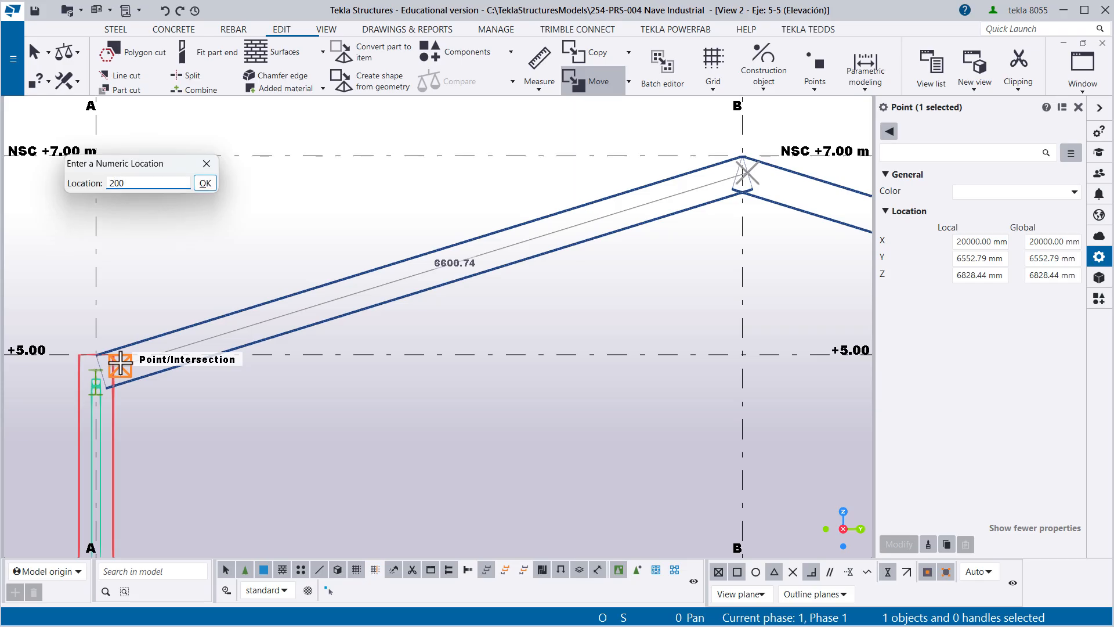
key("Return")
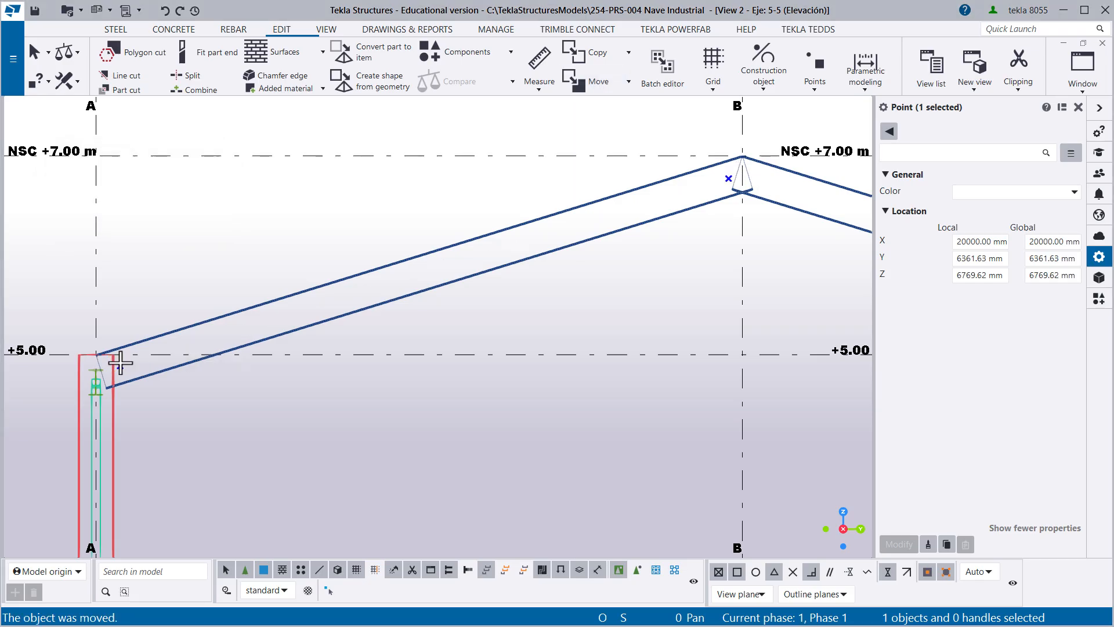
- End the move command and check the repositioned points at both ends of the axis 5 rafter
right_click(172, 270)
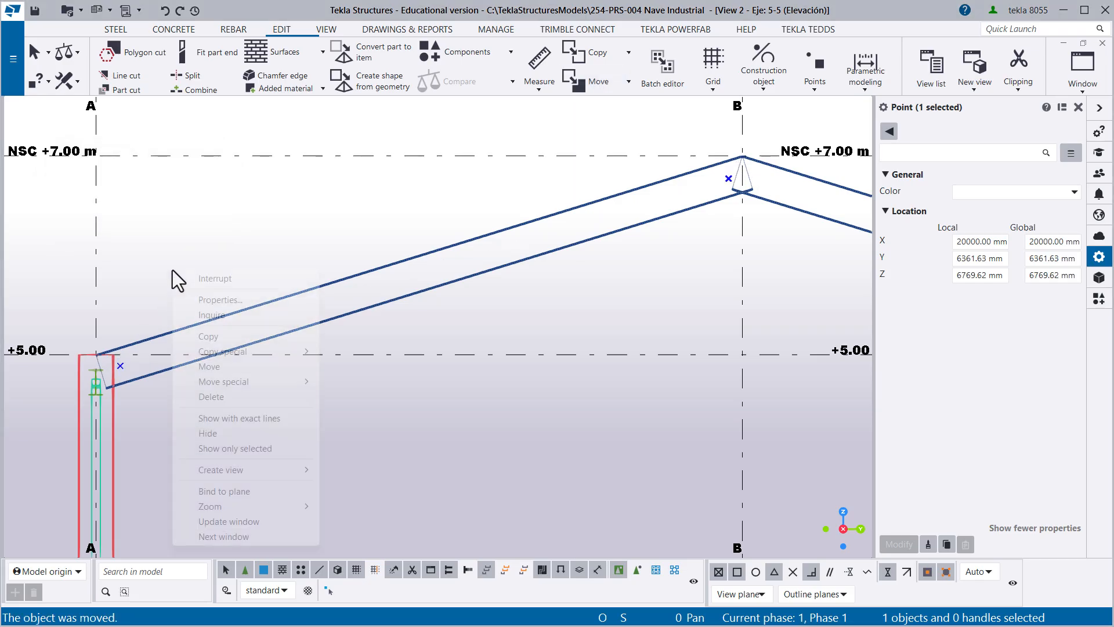
left_click(258, 277)
left_click(217, 249)
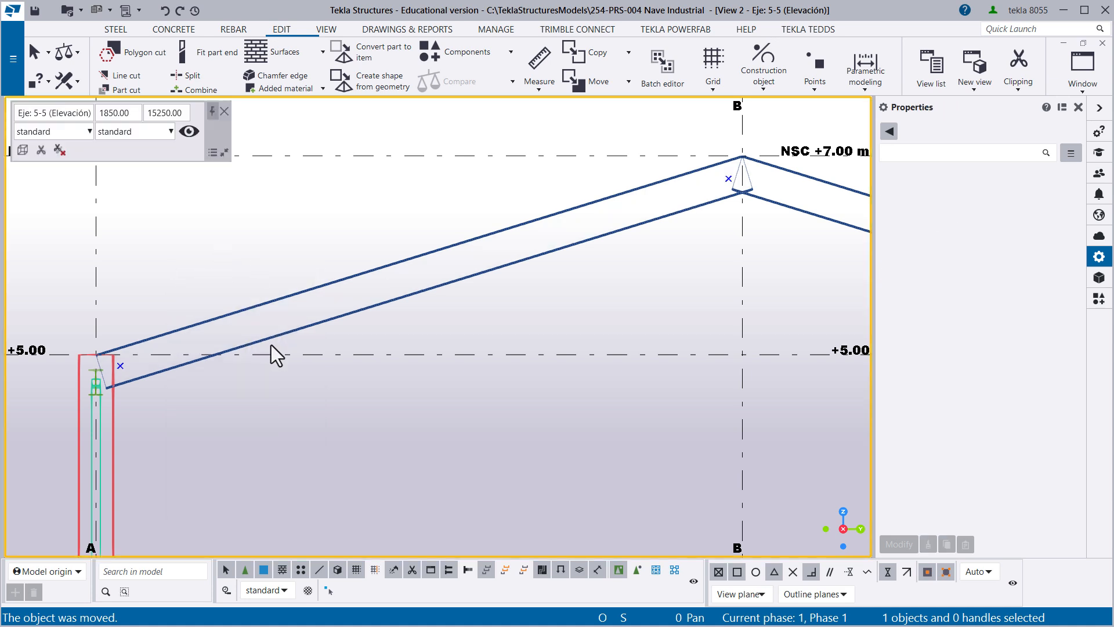
left_click_drag(100, 295, 144, 443)
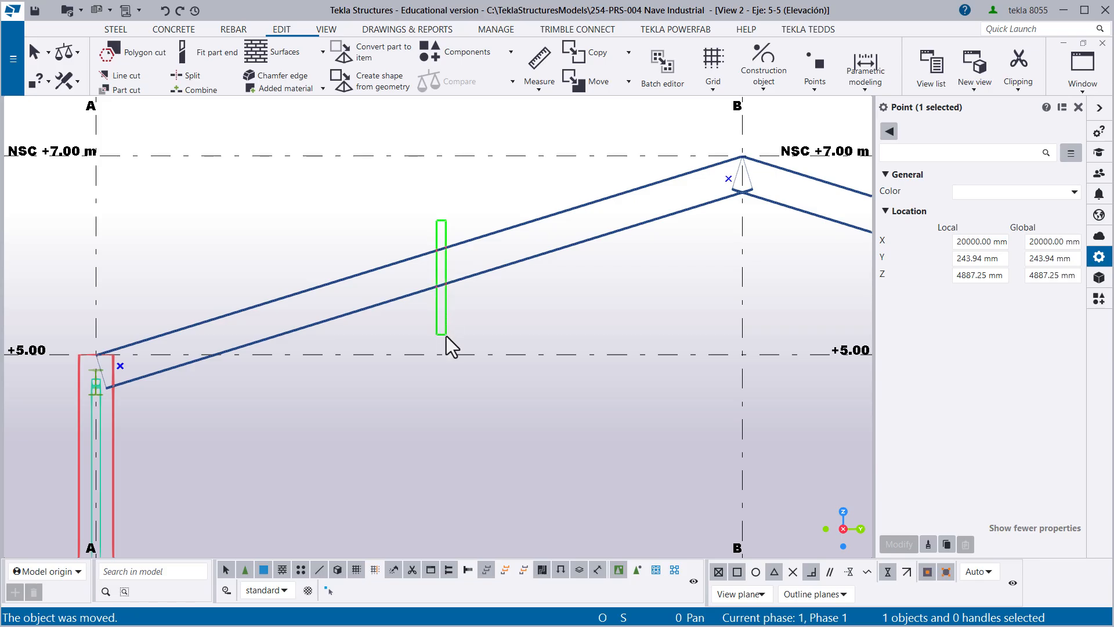
left_click(348, 343)
left_click(121, 367)
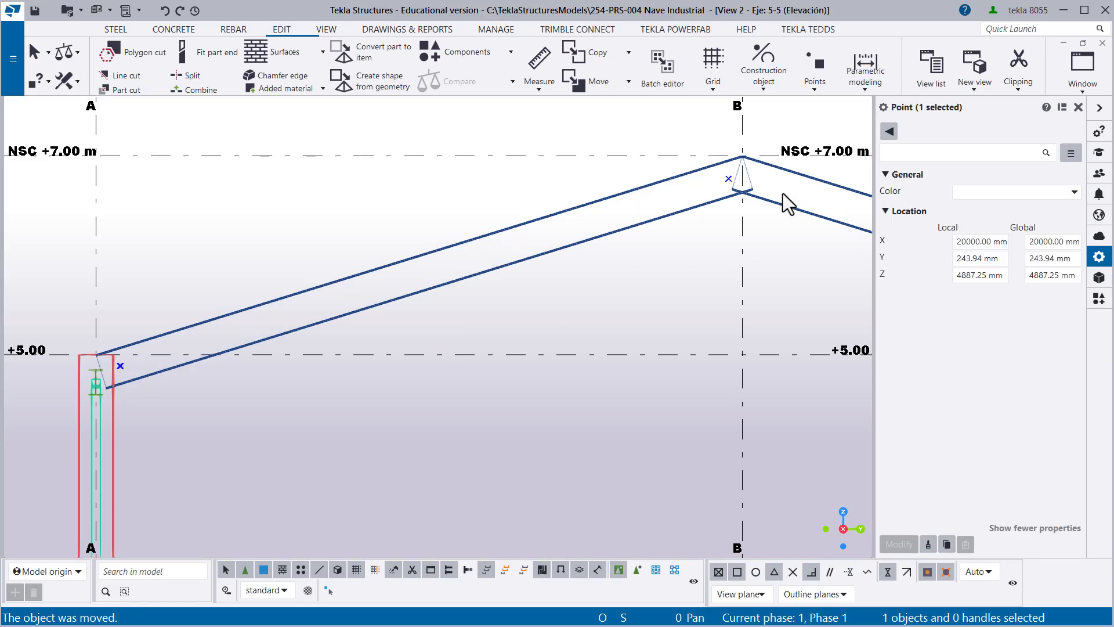
left_click(535, 189)
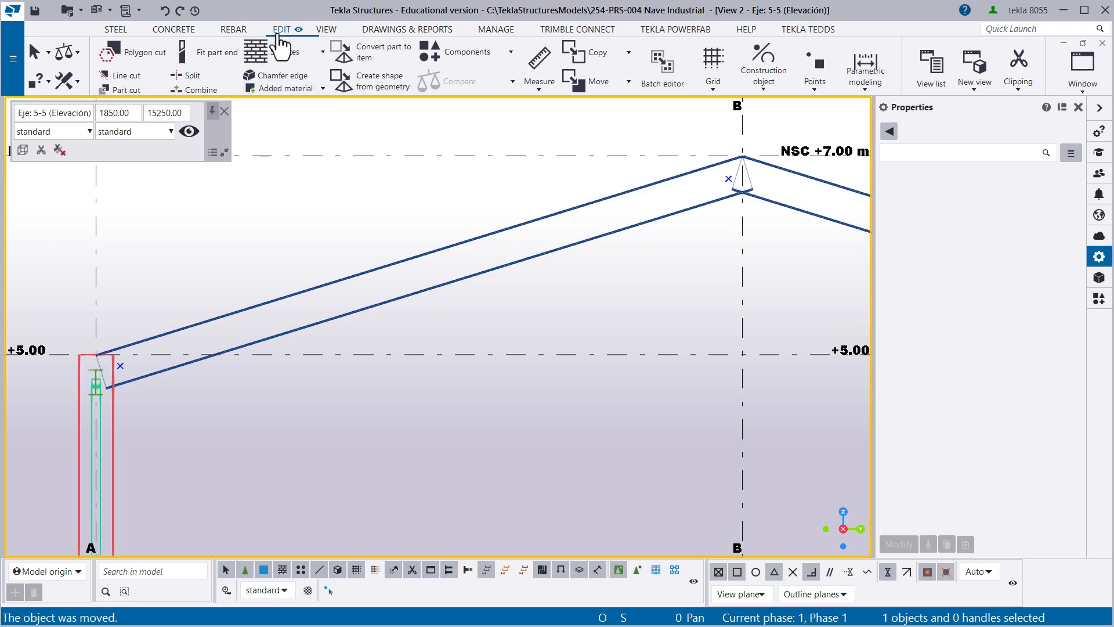
- Add 1 point midway on the line between the column-end and ridge-end points of the axis 5 rafter
left_click(811, 87)
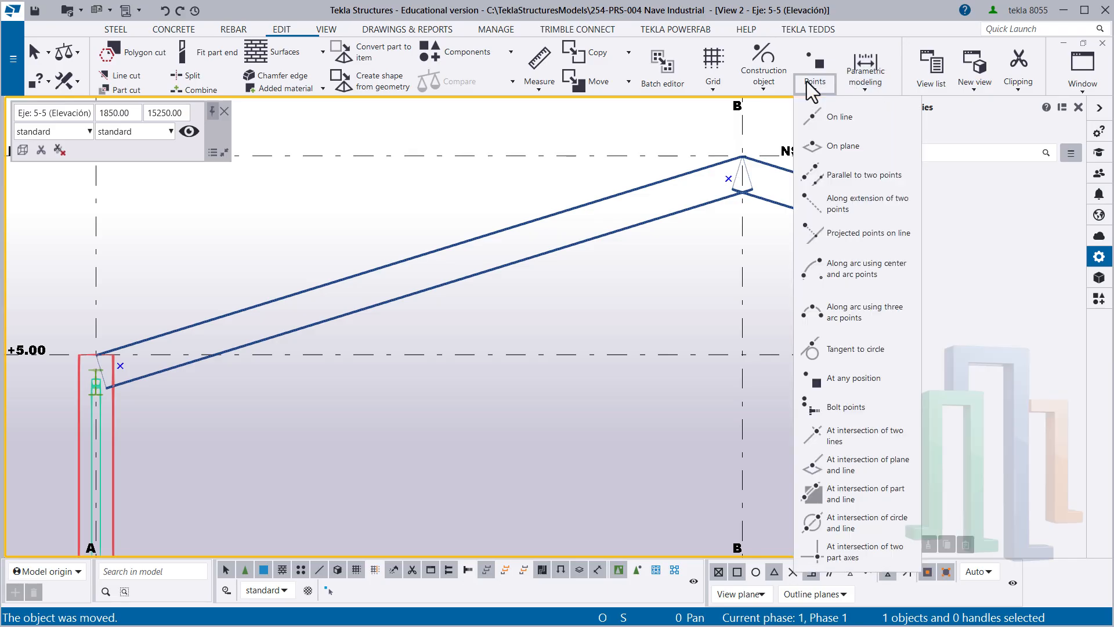
left_click(833, 117)
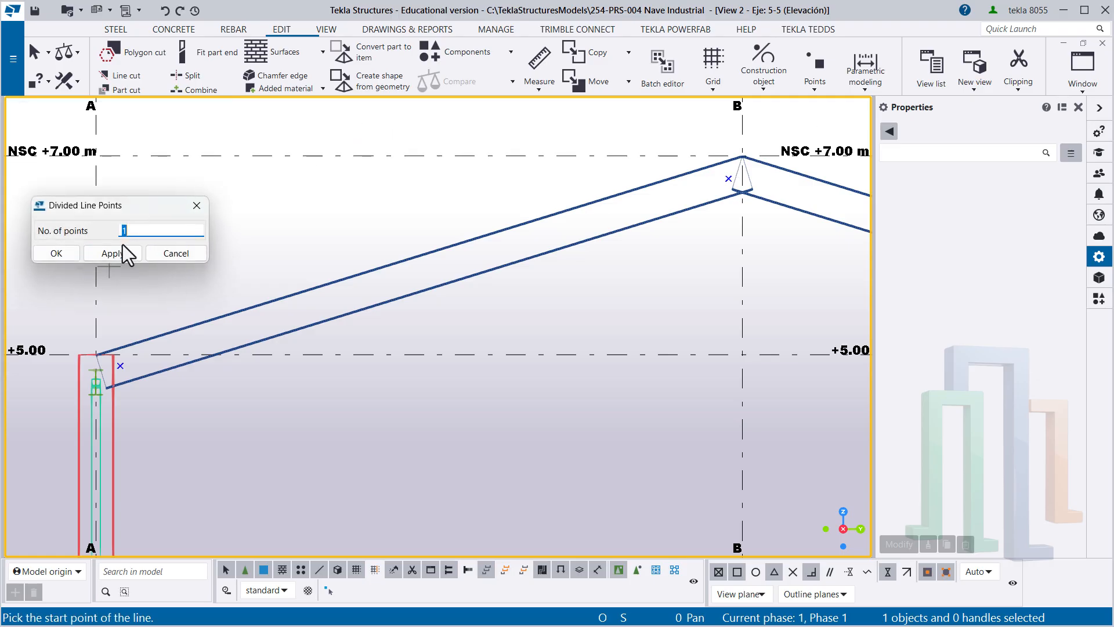
left_click(111, 254)
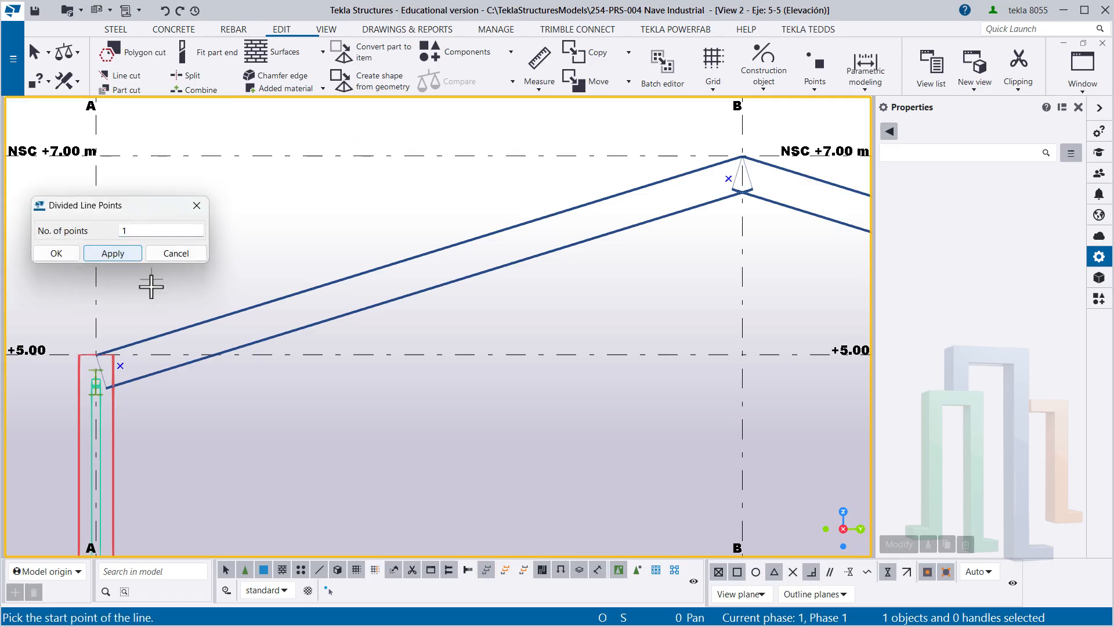
left_click(119, 365)
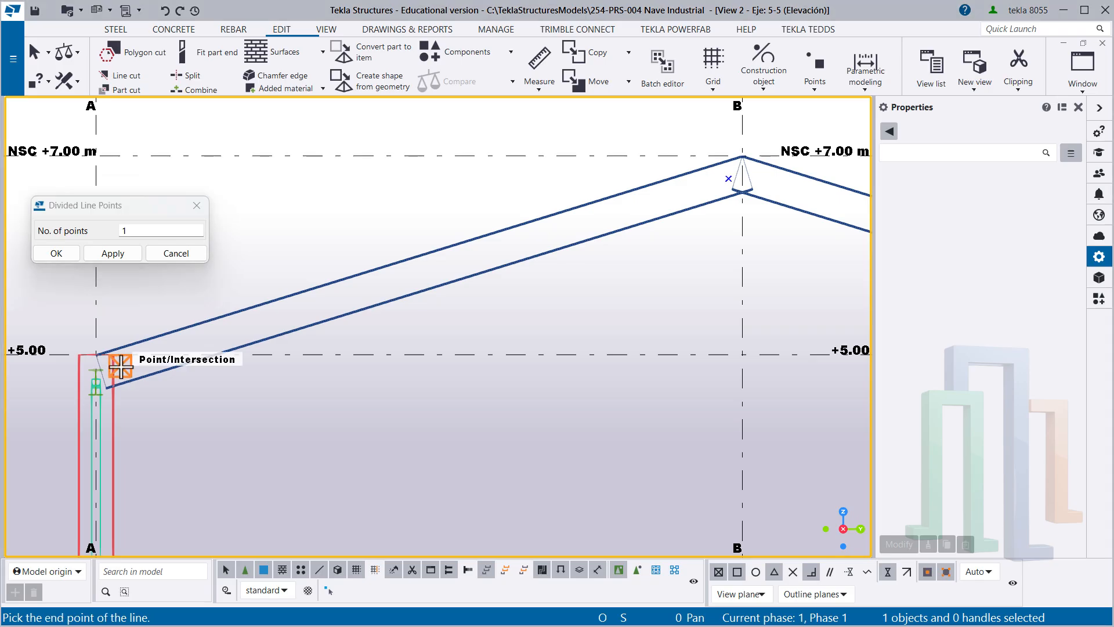
left_click(729, 178)
left_click(56, 254)
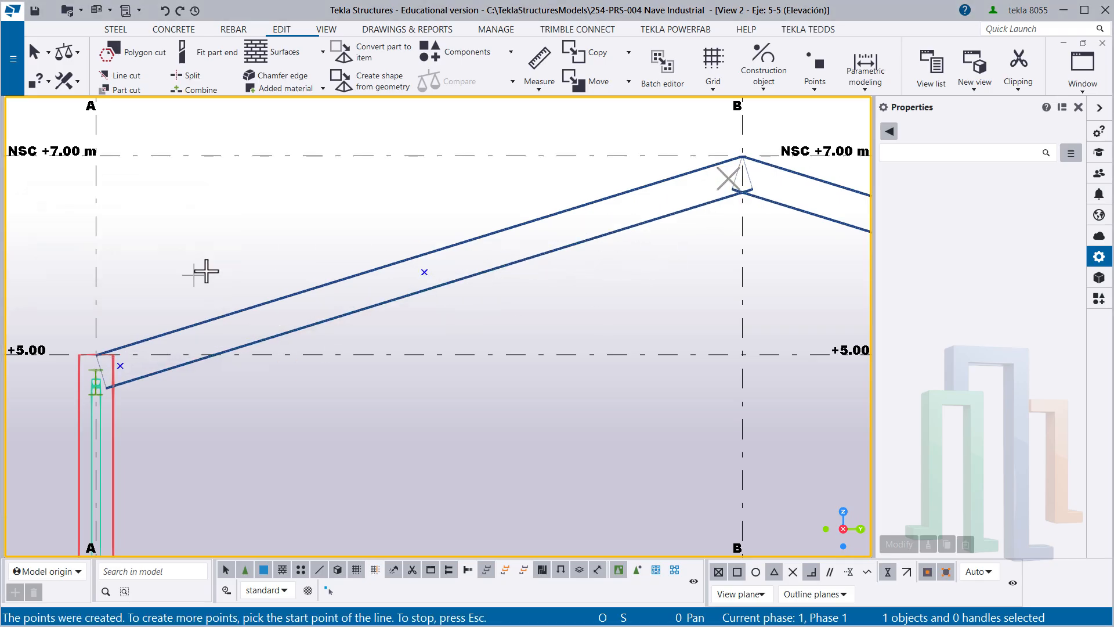
right_click(213, 205)
left_click(249, 216)
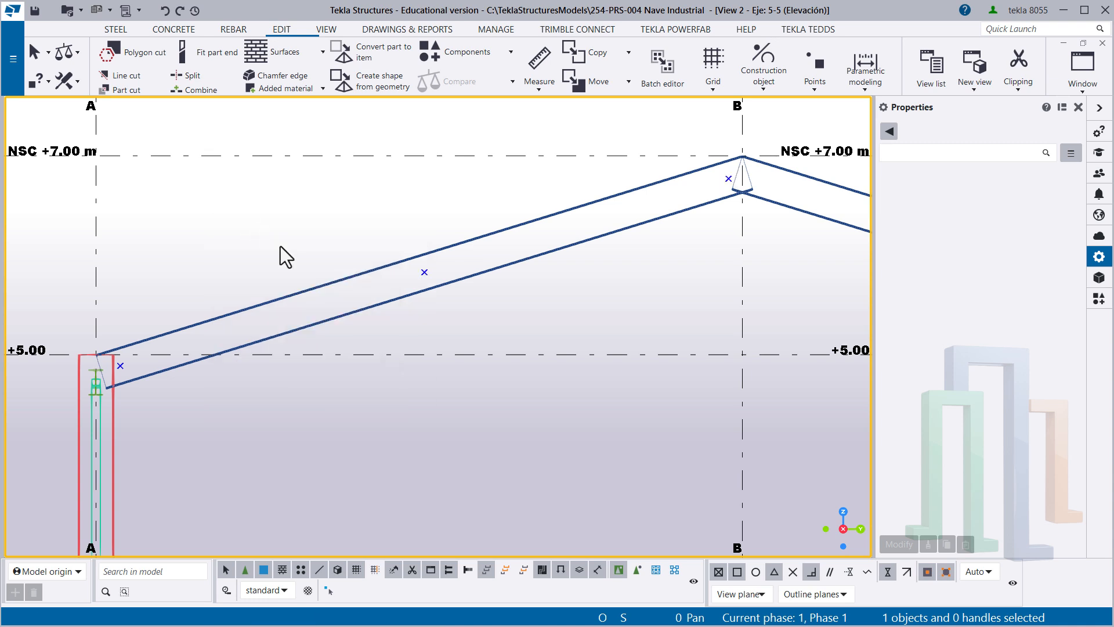
left_click_drag(110, 290, 150, 379)
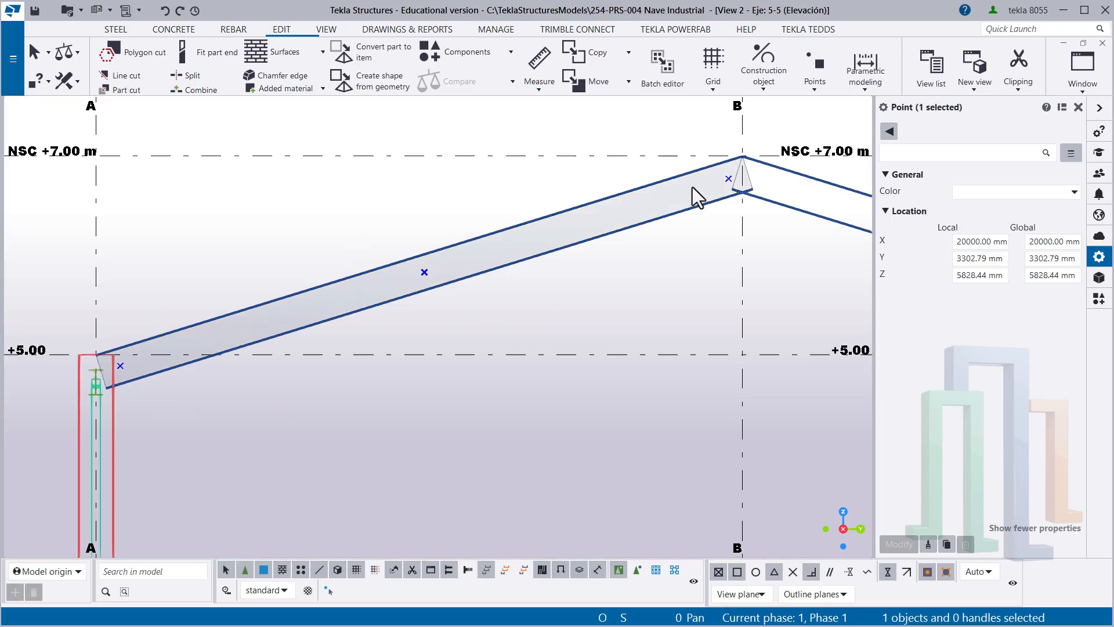
left_click_drag(671, 112, 761, 245)
left_click(82, 287)
- Select all three points on the axis 5 rafter: the column-end, middle and ridge-end points
scroll(116, 343, "up", 2)
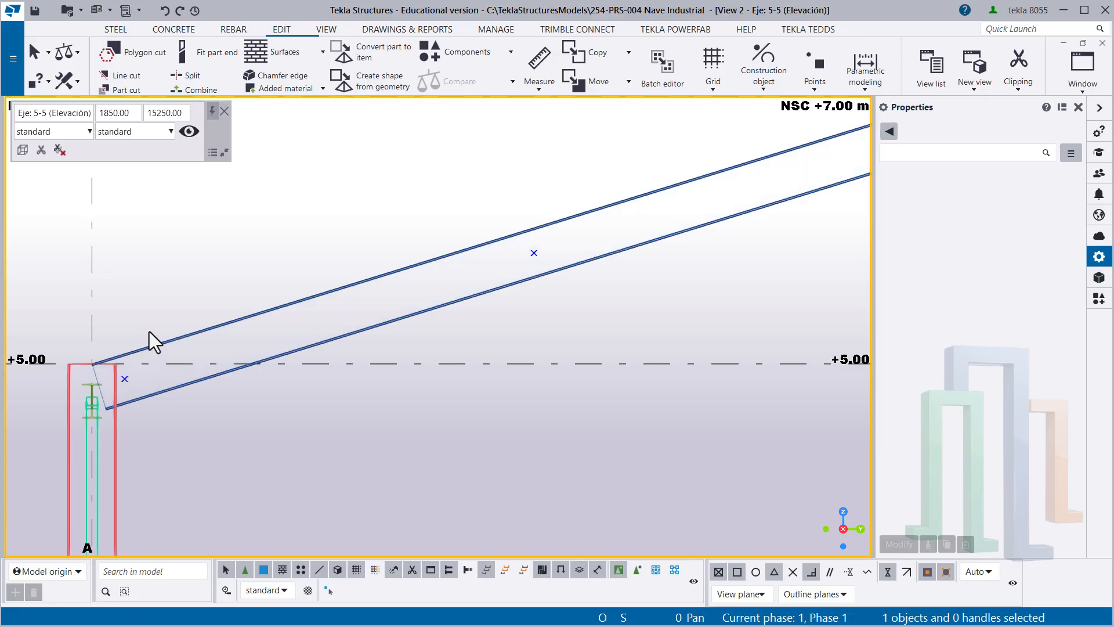
left_click_drag(110, 317, 180, 436)
left_click_drag(105, 304, 168, 414)
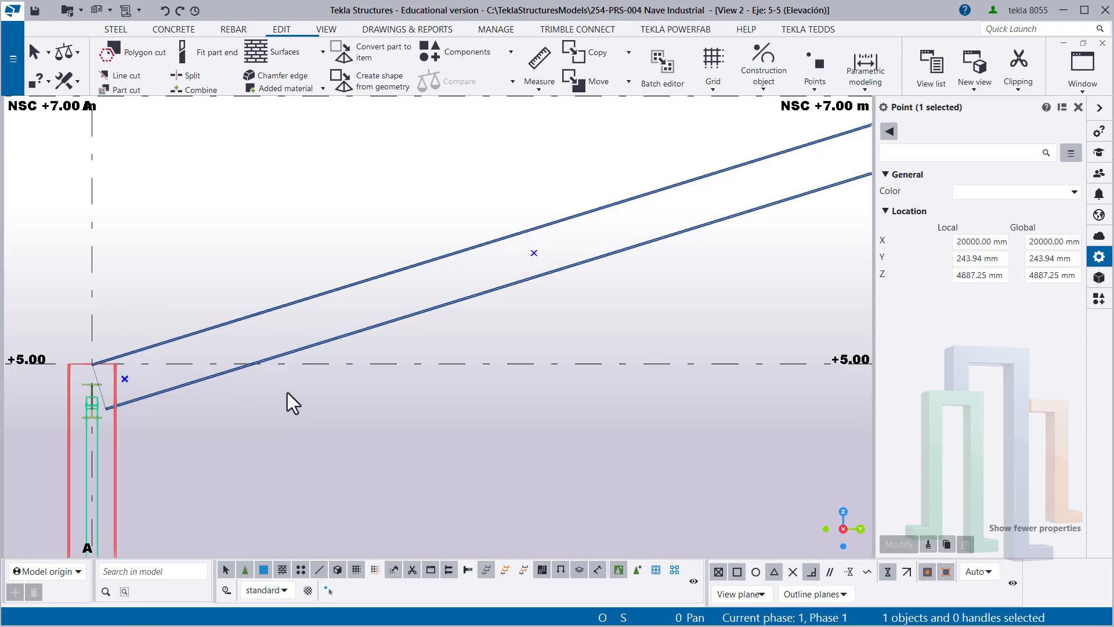
middle_click_drag(439, 347, 423, 351)
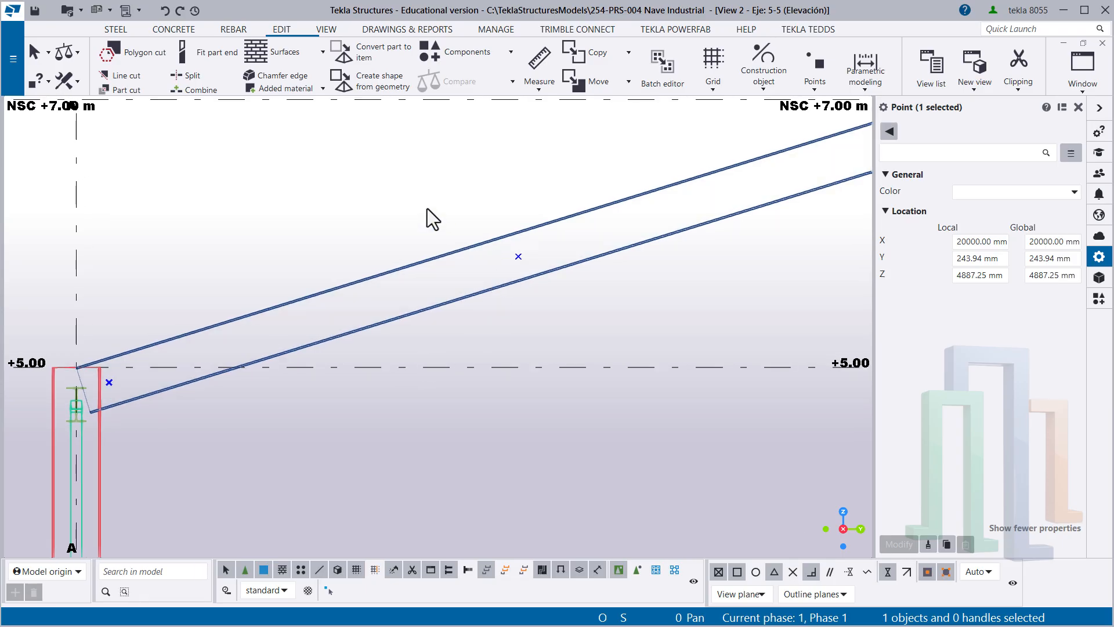
left_click_drag(586, 292, 587, 292)
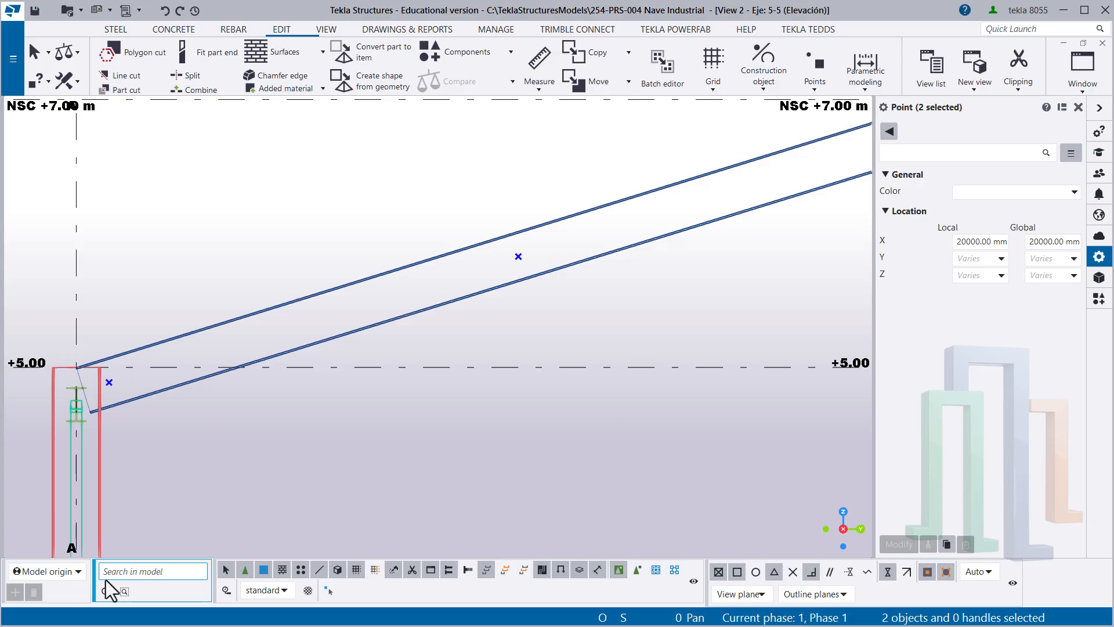
scroll(271, 299, "down", 2)
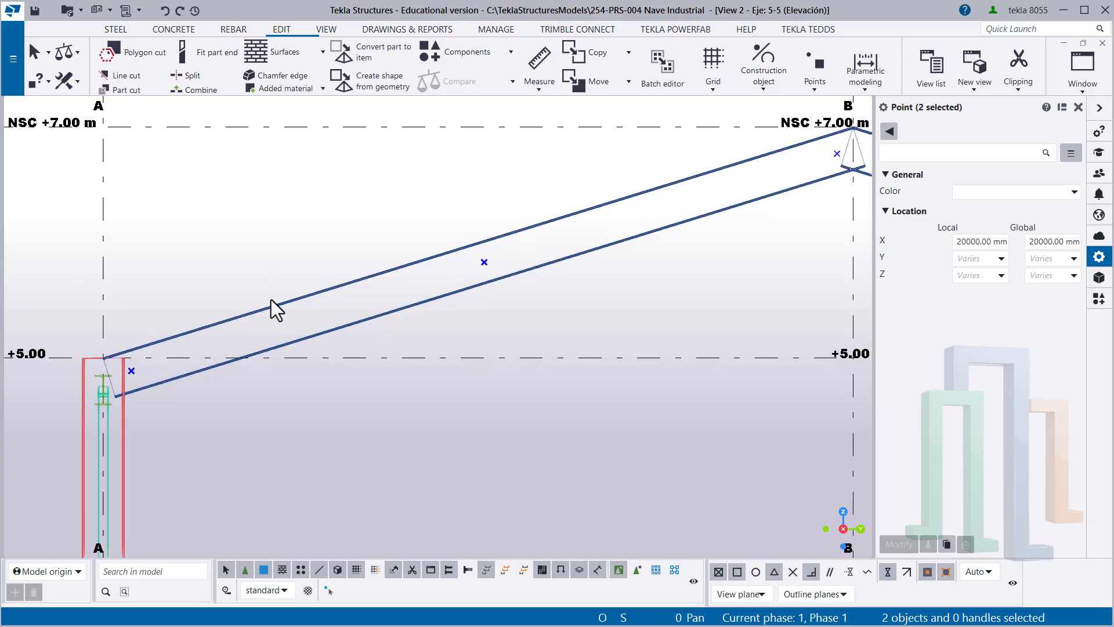
middle_click_drag(816, 173, 576, 296)
scroll(552, 276, "up", 4)
scroll(552, 277, "up", 1)
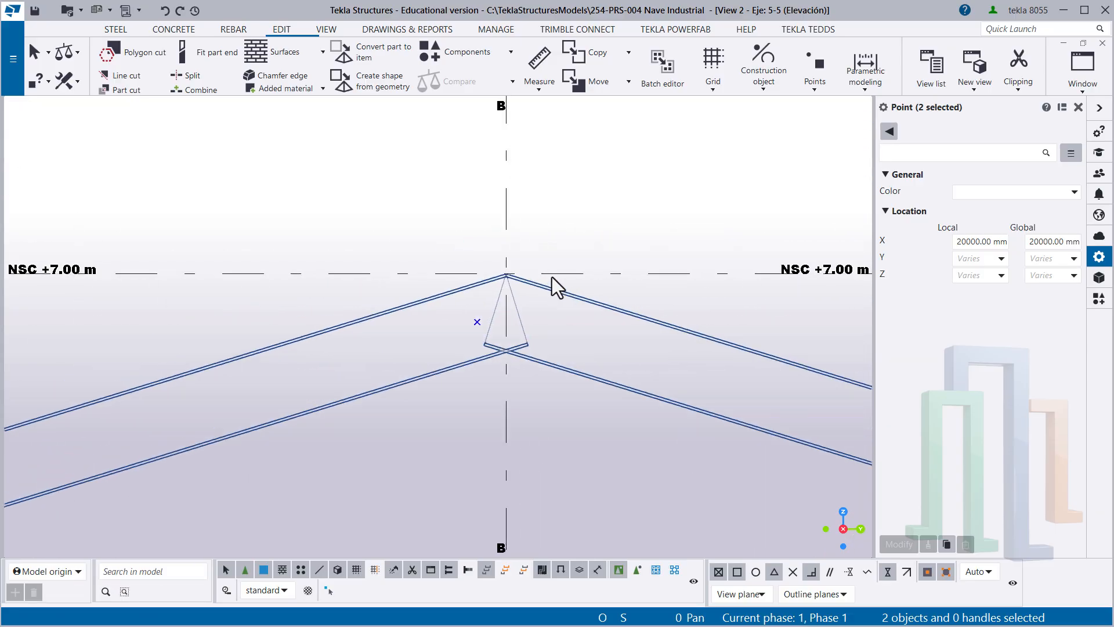
left_click_drag(329, 184, 597, 404)
middle_click_drag(623, 426, 383, 392, "ctrl")
middle_click_drag(122, 396, 548, 277)
scroll(644, 268, "down", 2)
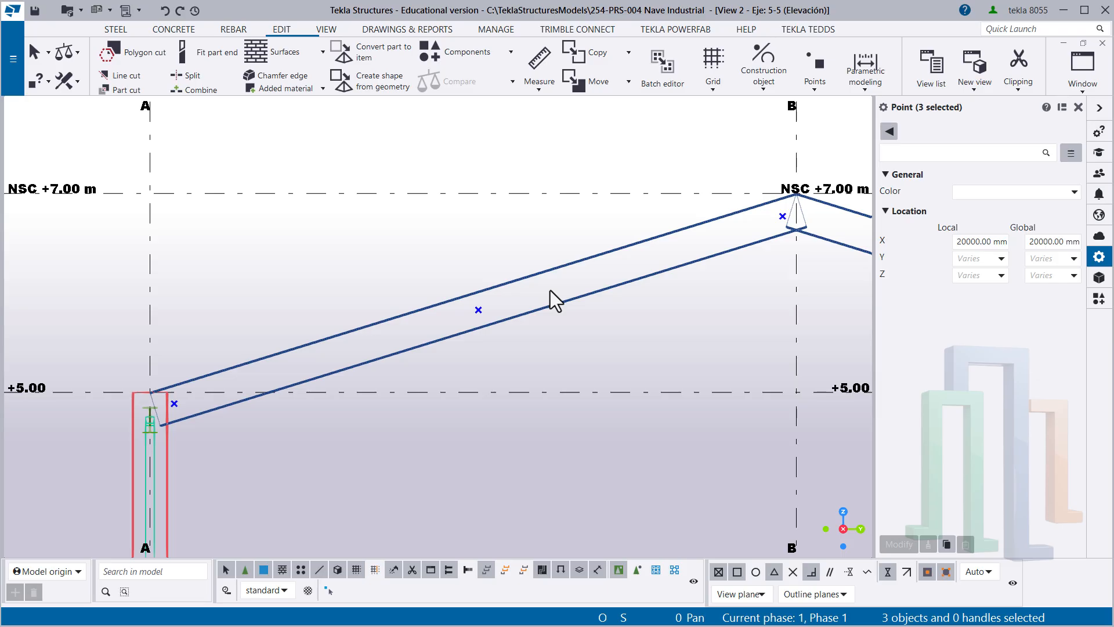
scroll(545, 293, "down", 2)
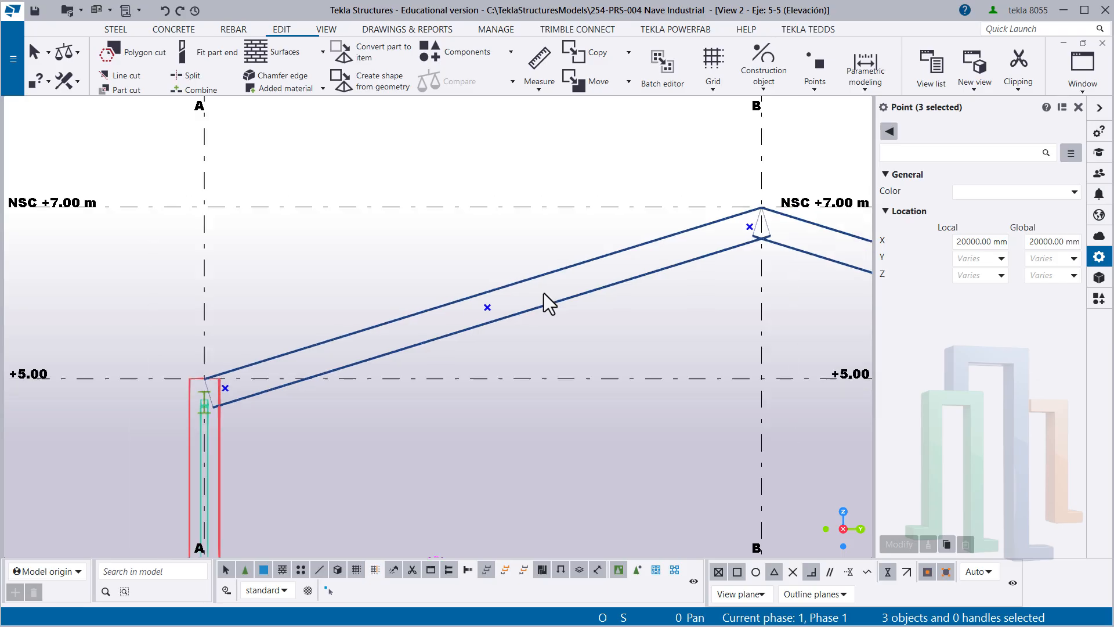
middle_click_drag(518, 301, 404, 312)
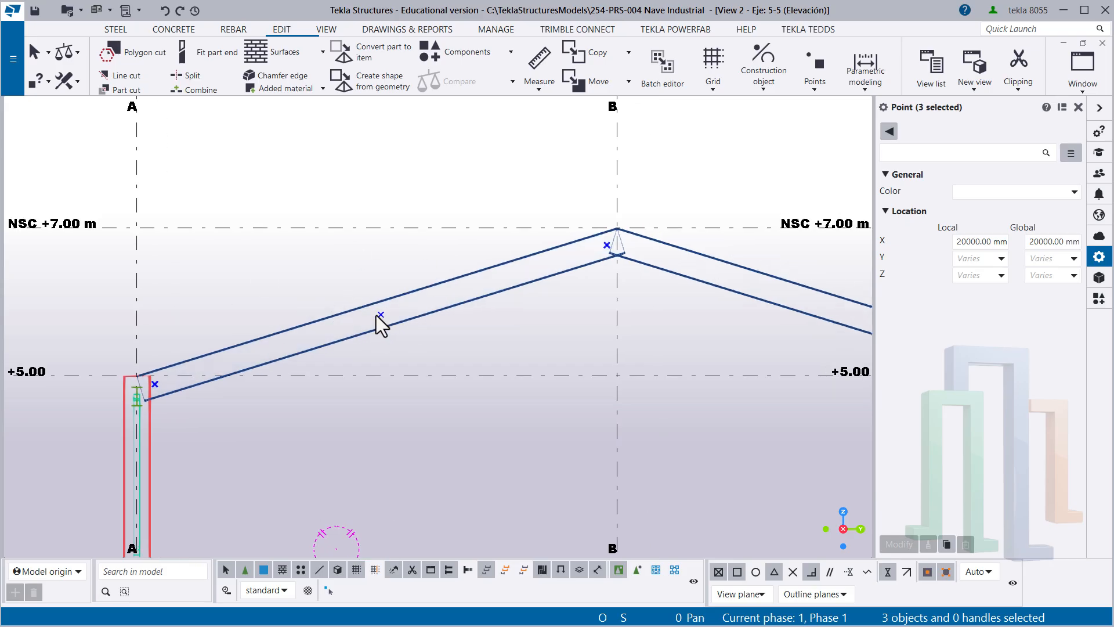
- In the isometric view, copy the three selected points from the axis 5 rafter to the matching axis 4 rafter using Copy to another object
key("ctrl+Tab")
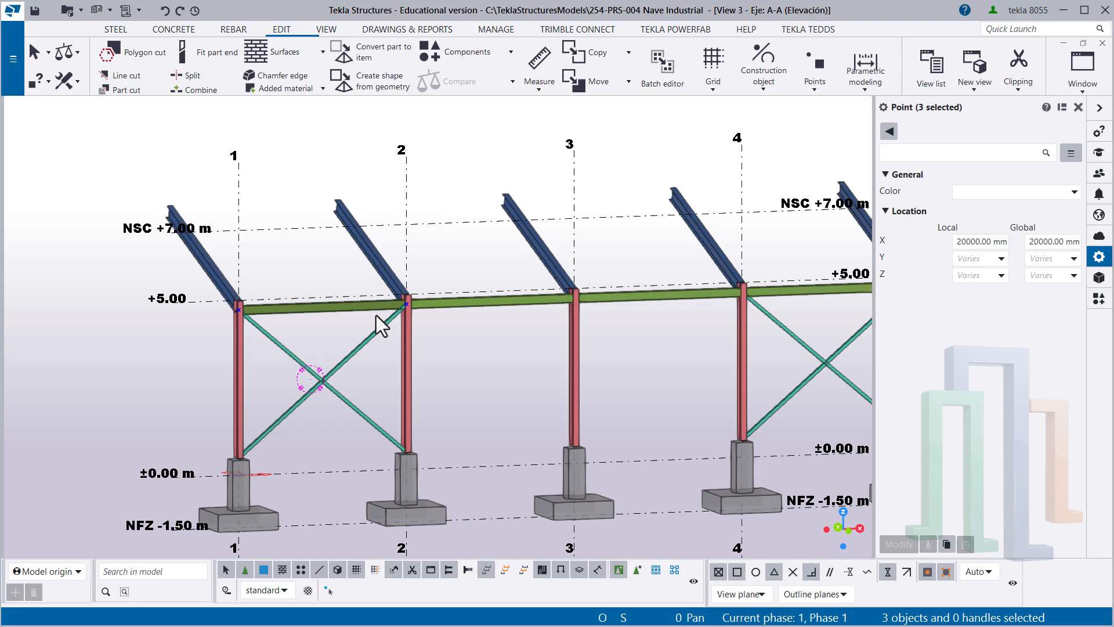
key("ctrl+Tab")
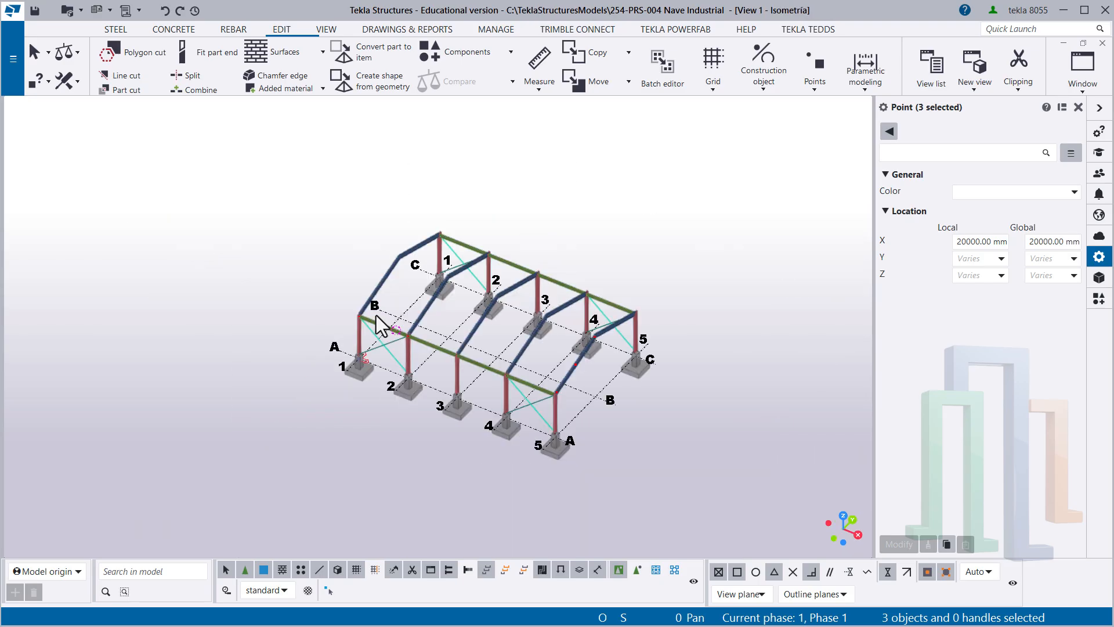
scroll(569, 385, "up", 8)
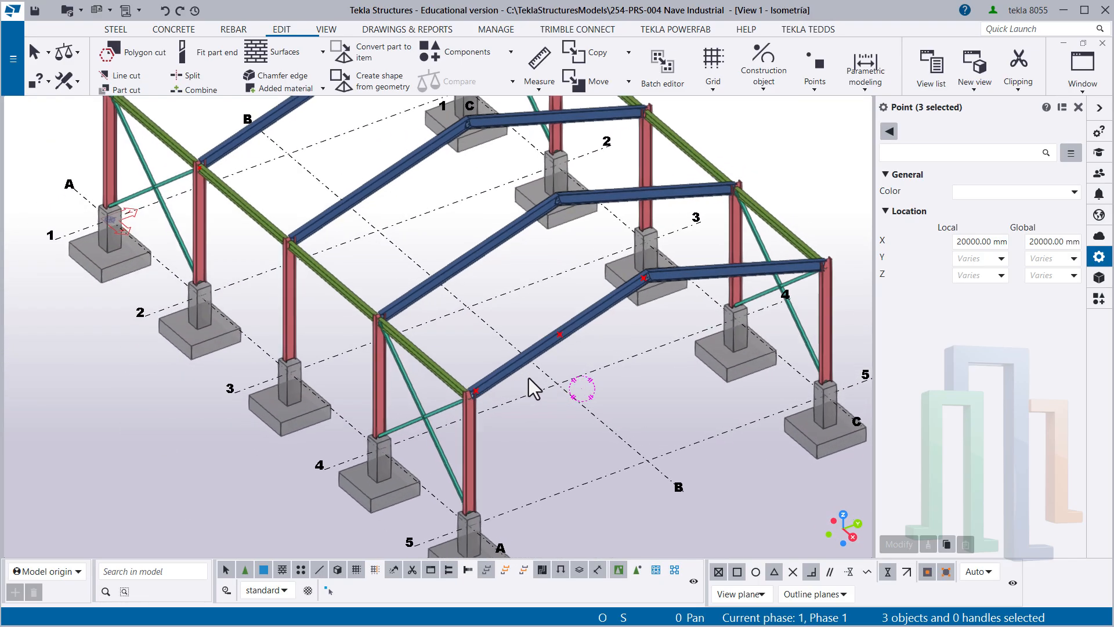
scroll(535, 388, "up", 8)
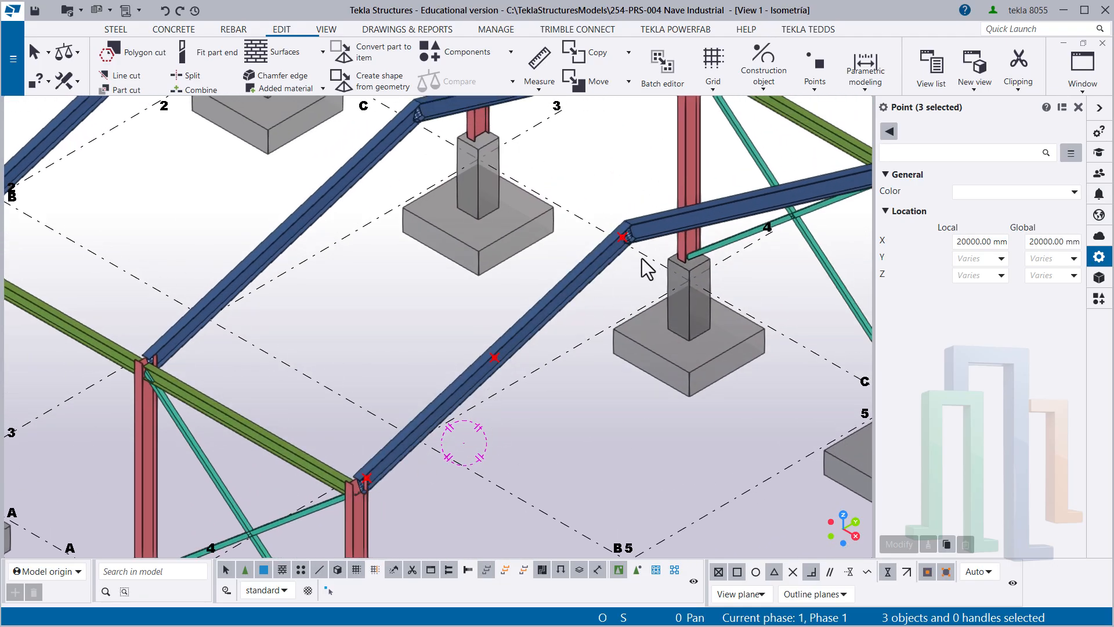
scroll(473, 368, "down", 3)
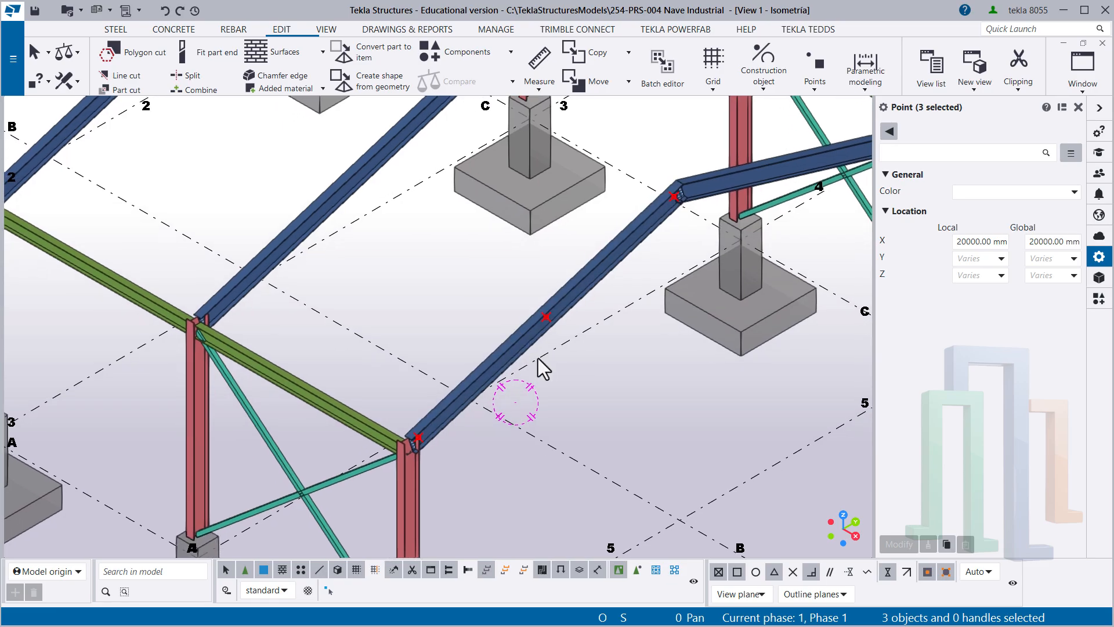
middle_click_drag(510, 360, 488, 357, "ctrl")
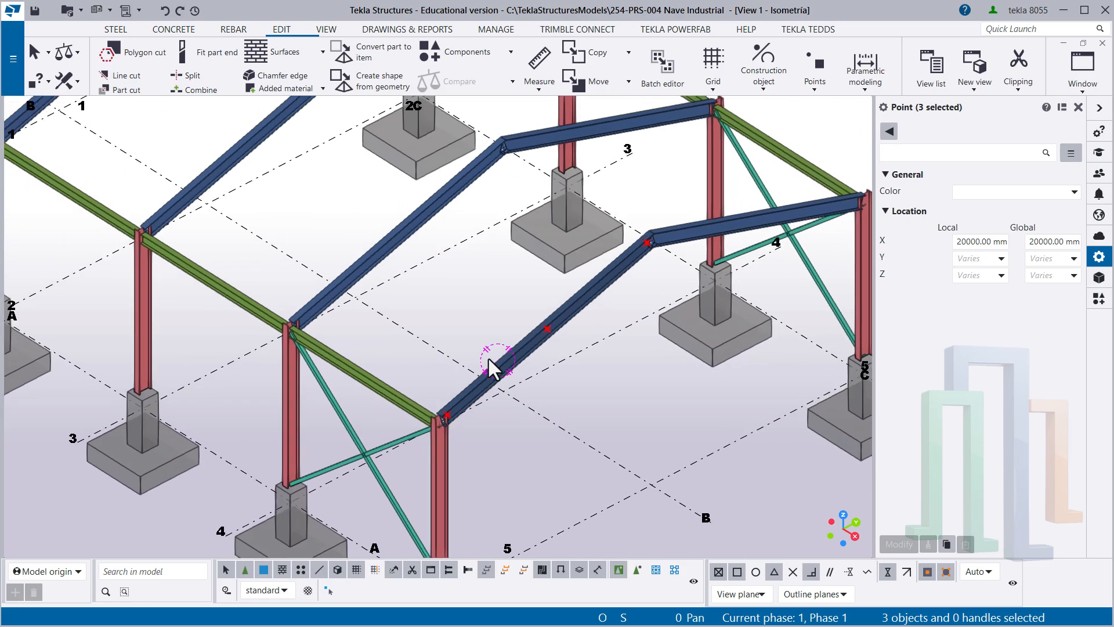
right_click(476, 307)
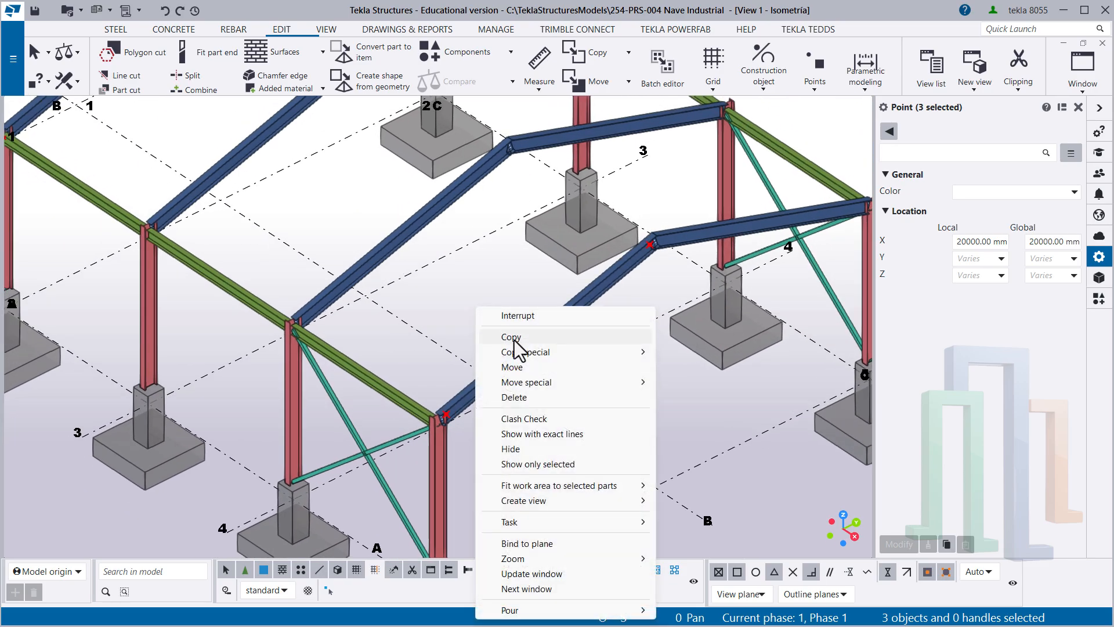
mouse_move(517, 350)
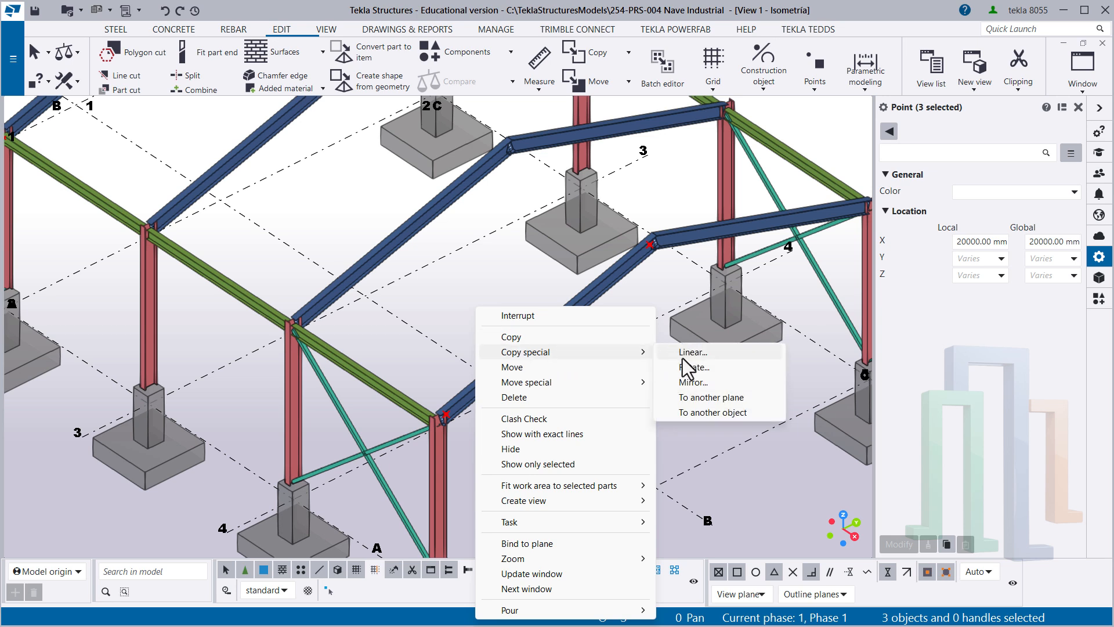
left_click(697, 412)
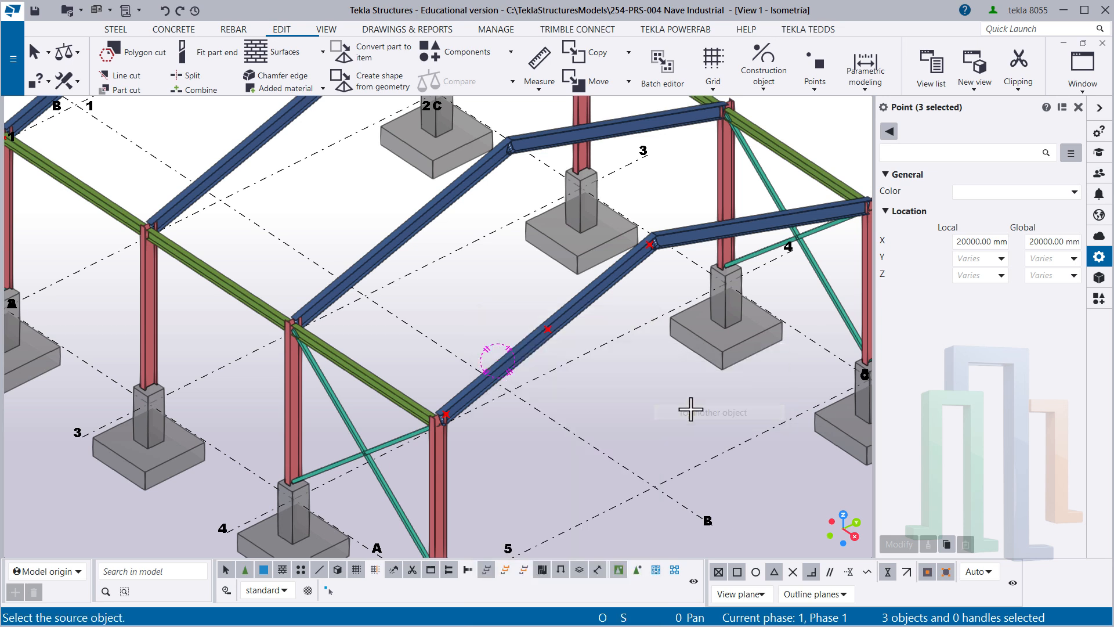
left_click(530, 360)
left_click(402, 259)
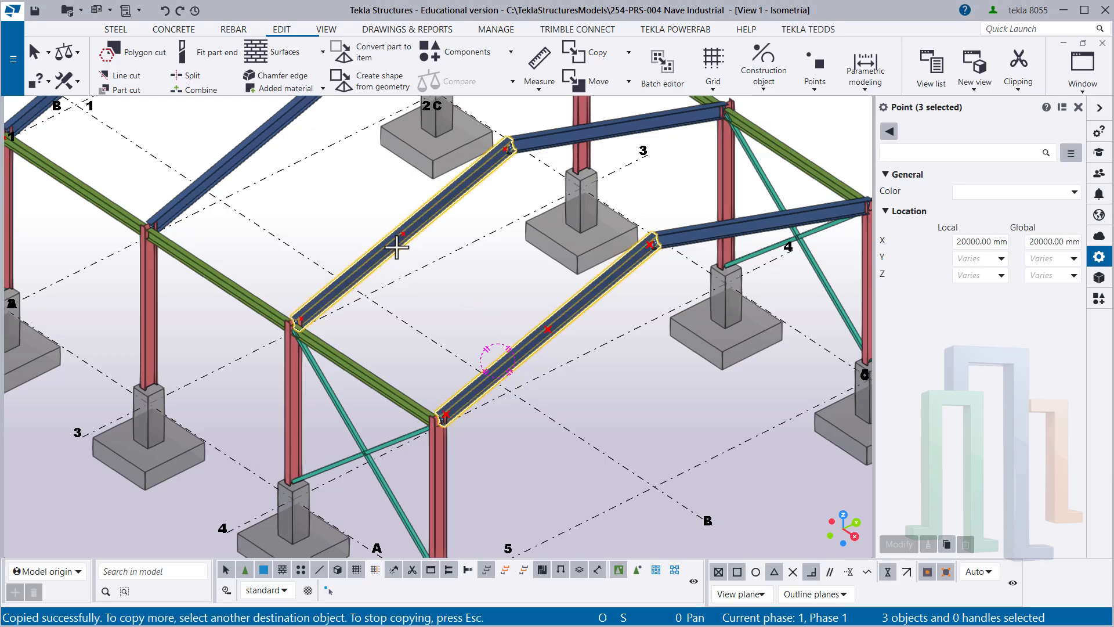
right_click(436, 287)
left_click(464, 296)
left_click(413, 267)
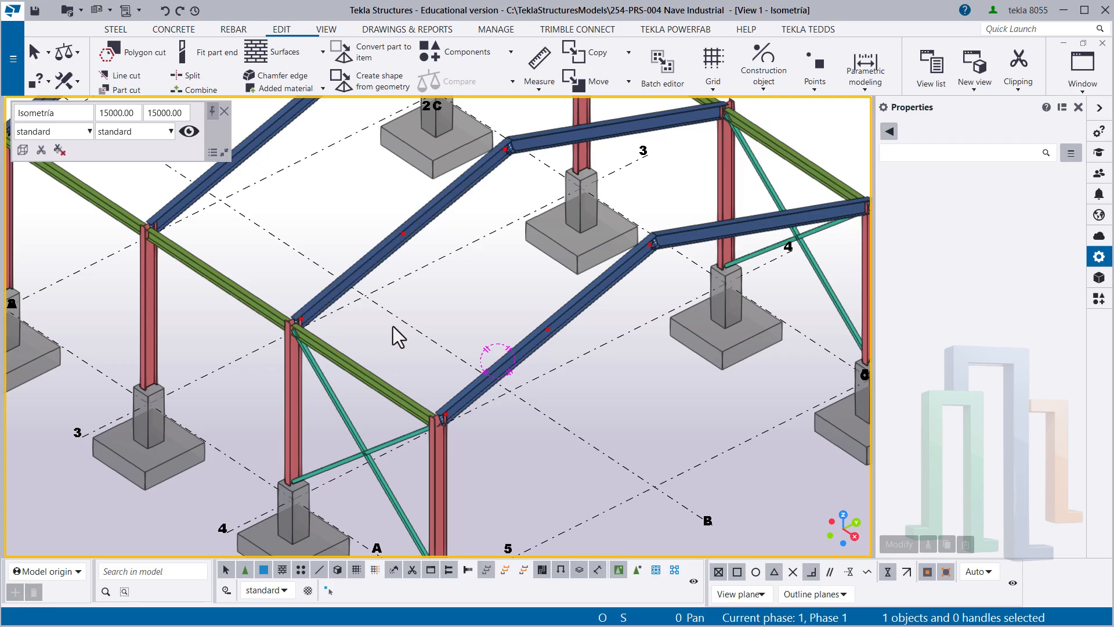
- Model a steel beam with the Arriostre 01 properties from the axis 4 rafter's column-end point to the axis 5 rafter's middle point
scroll(392, 326, "up", 3)
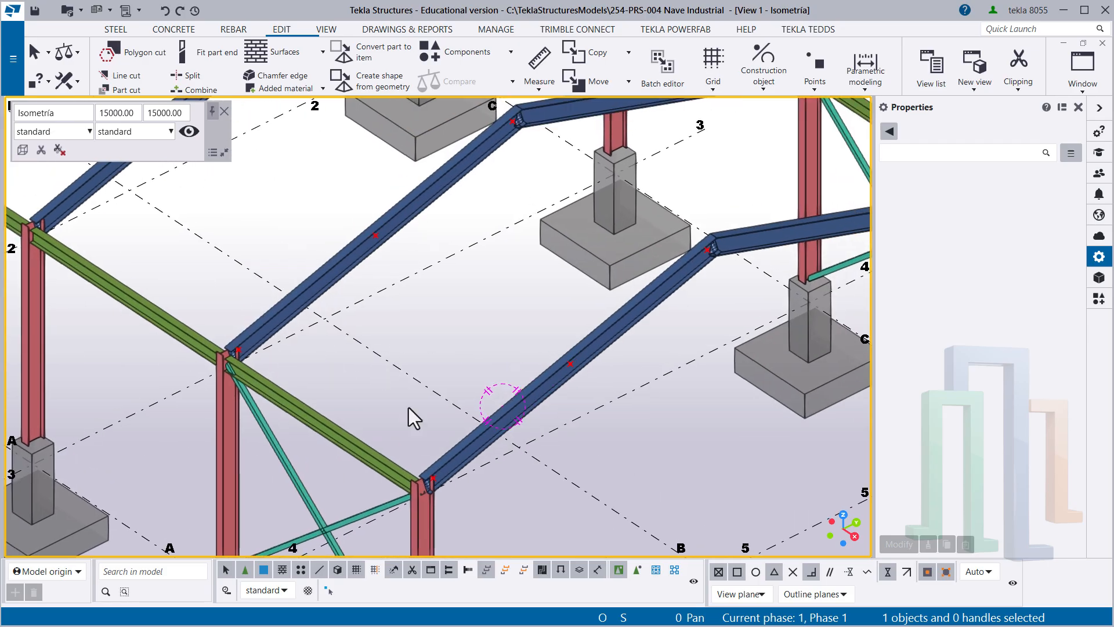
middle_click_drag(552, 295, 542, 308)
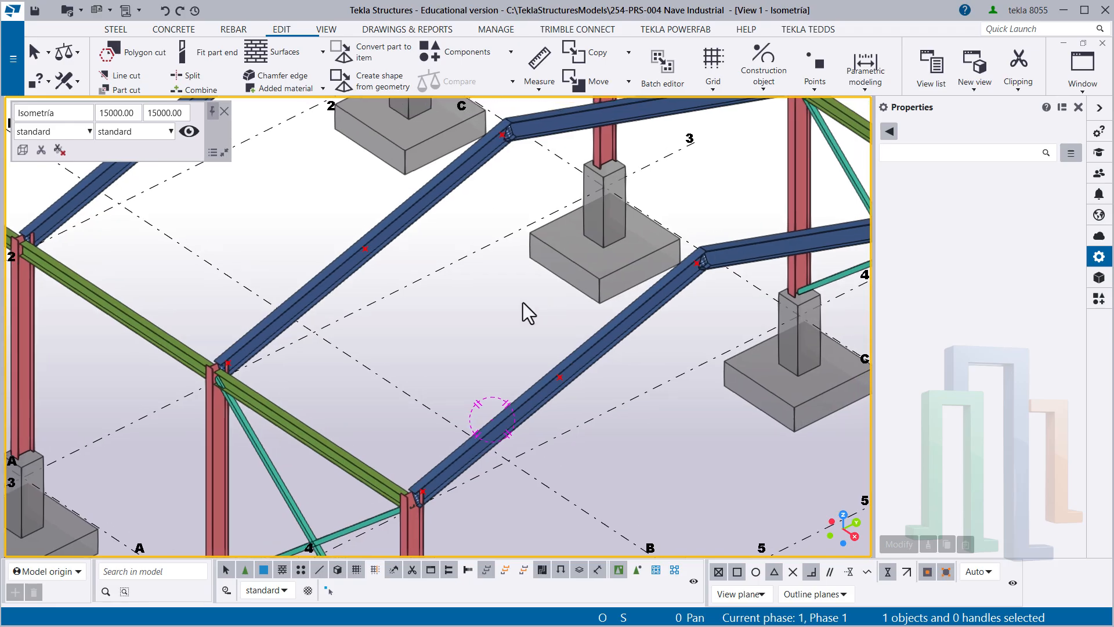
left_click(114, 30)
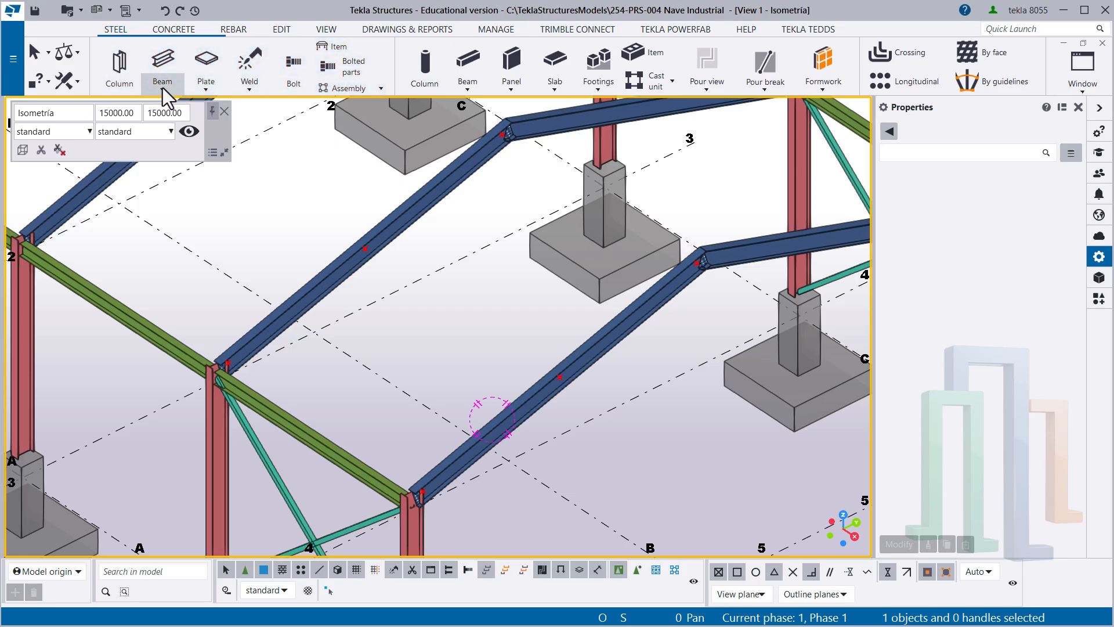
left_click(165, 96)
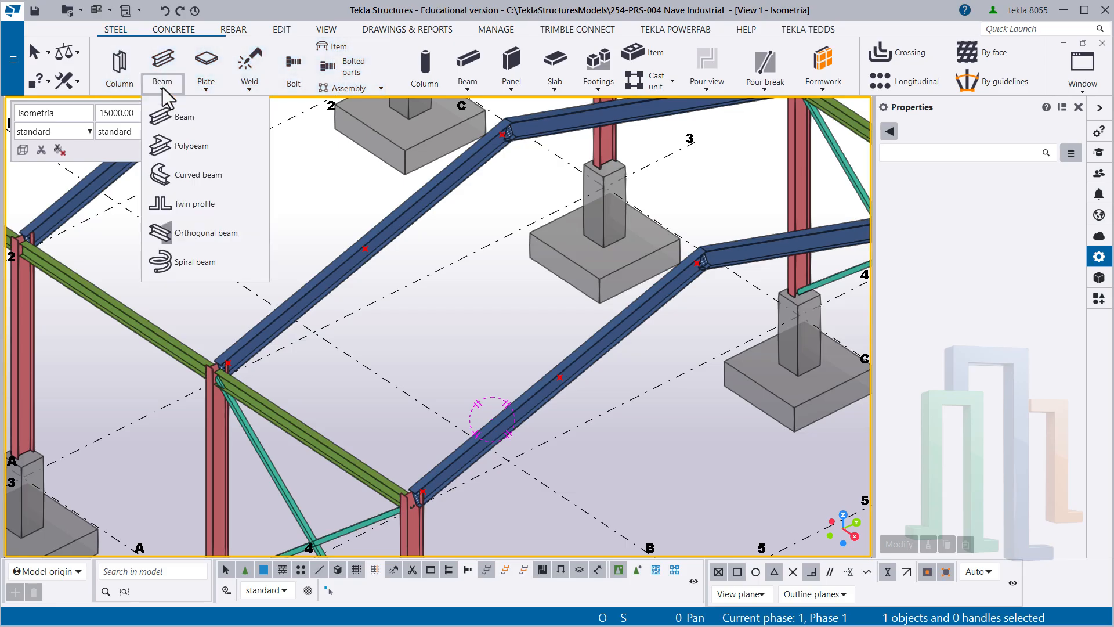
left_click(185, 119)
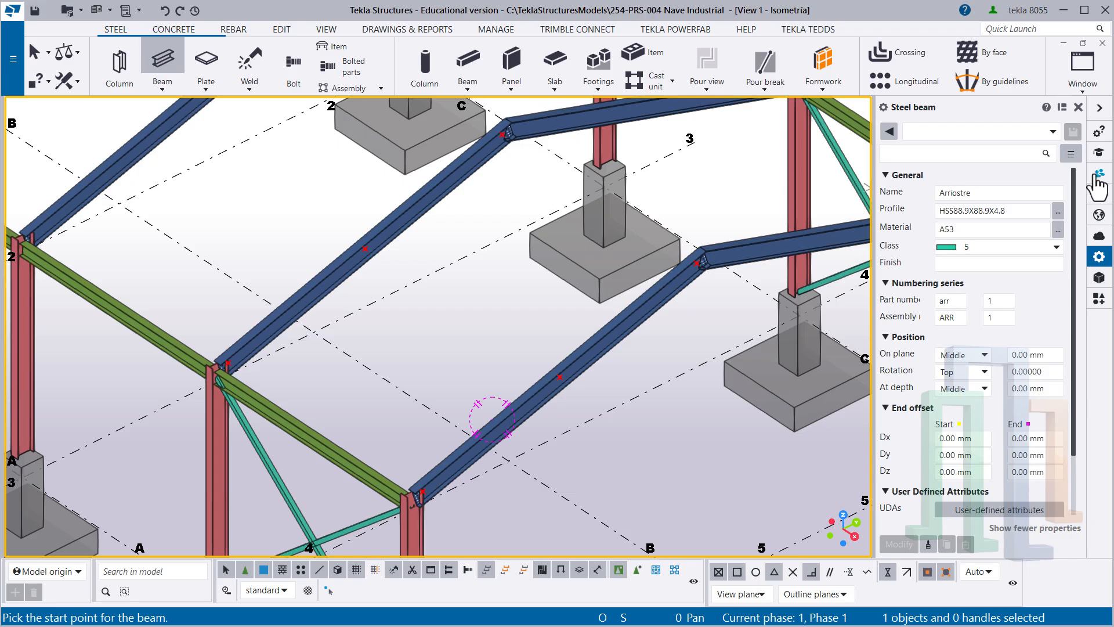
left_click(1010, 131)
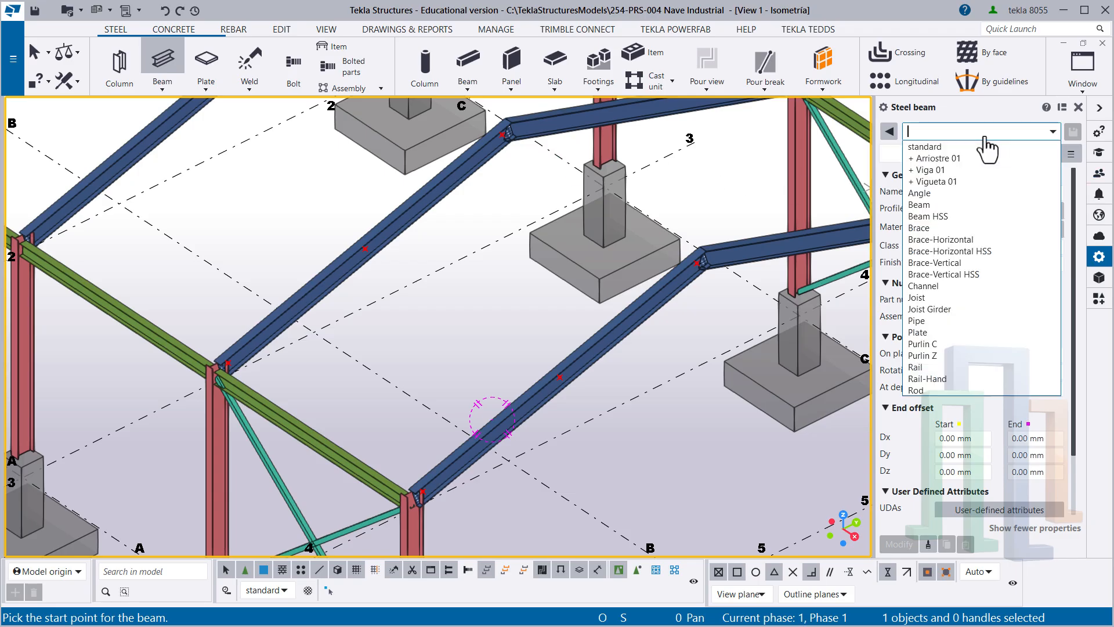
left_click(929, 159)
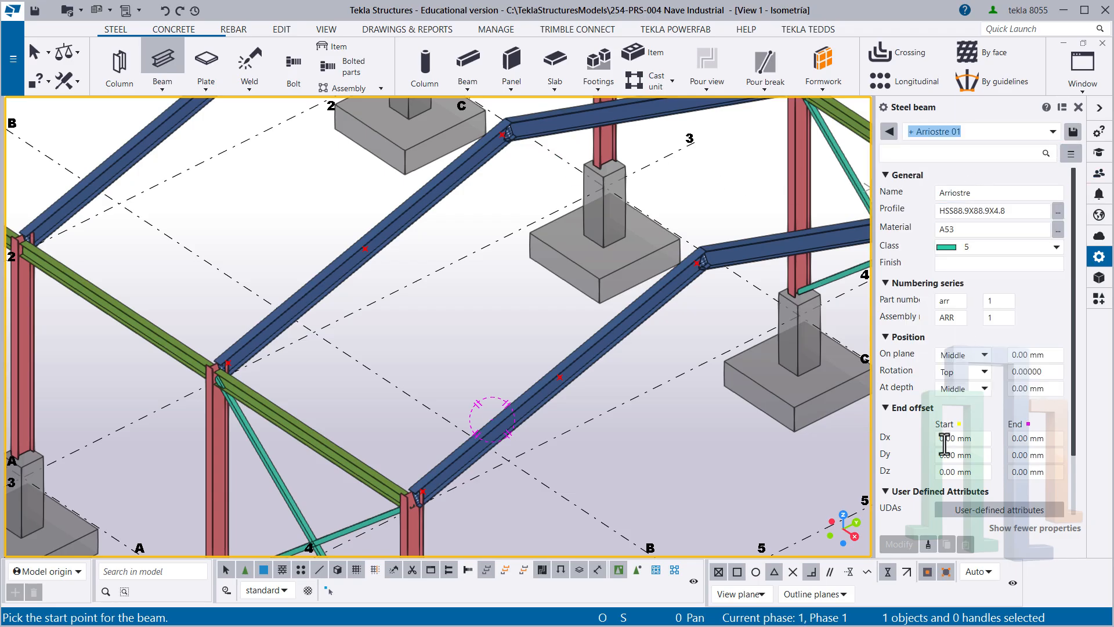
scroll(318, 359, "up", 2)
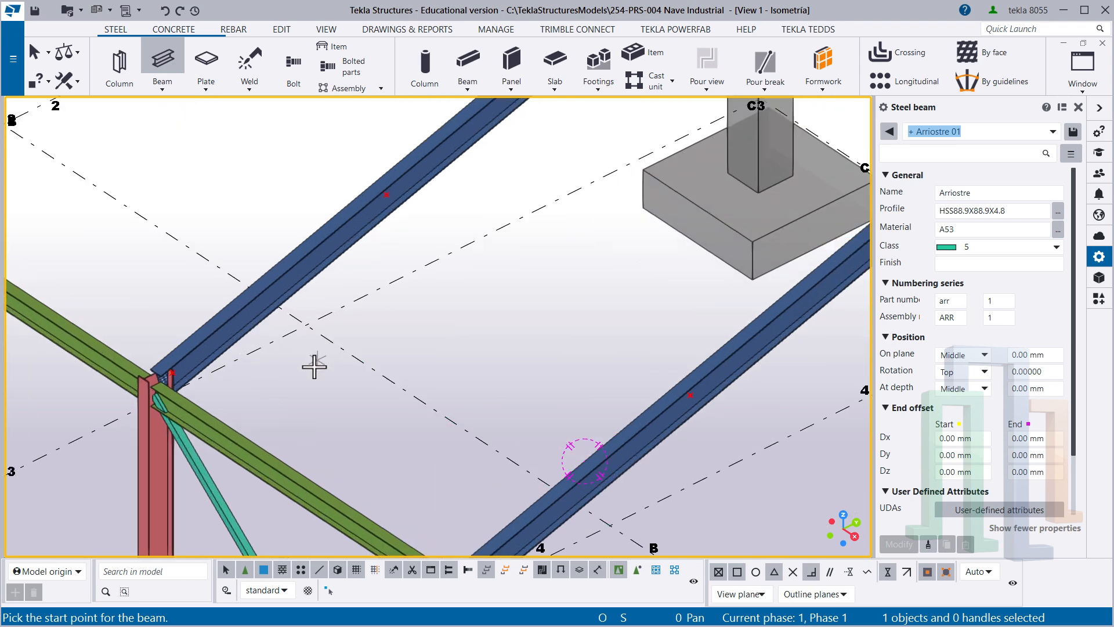
left_click(172, 373)
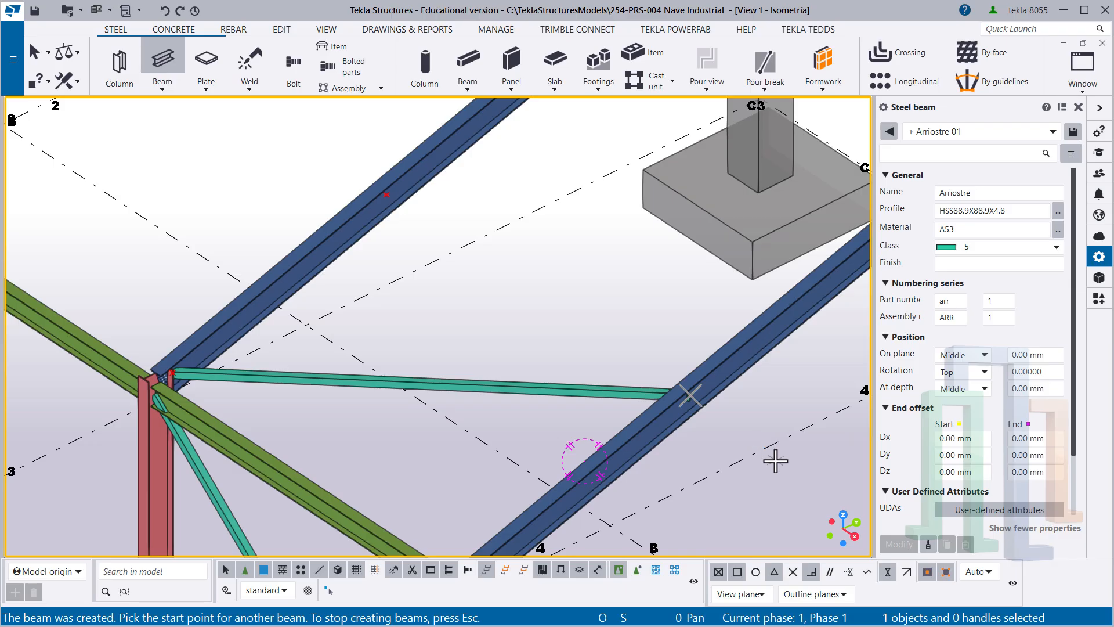
- Model an Arriostre 01 brace from the axis 5 rafter's middle point to the axis 4 rafter's ridge-end point
scroll(754, 435, "up", 5)
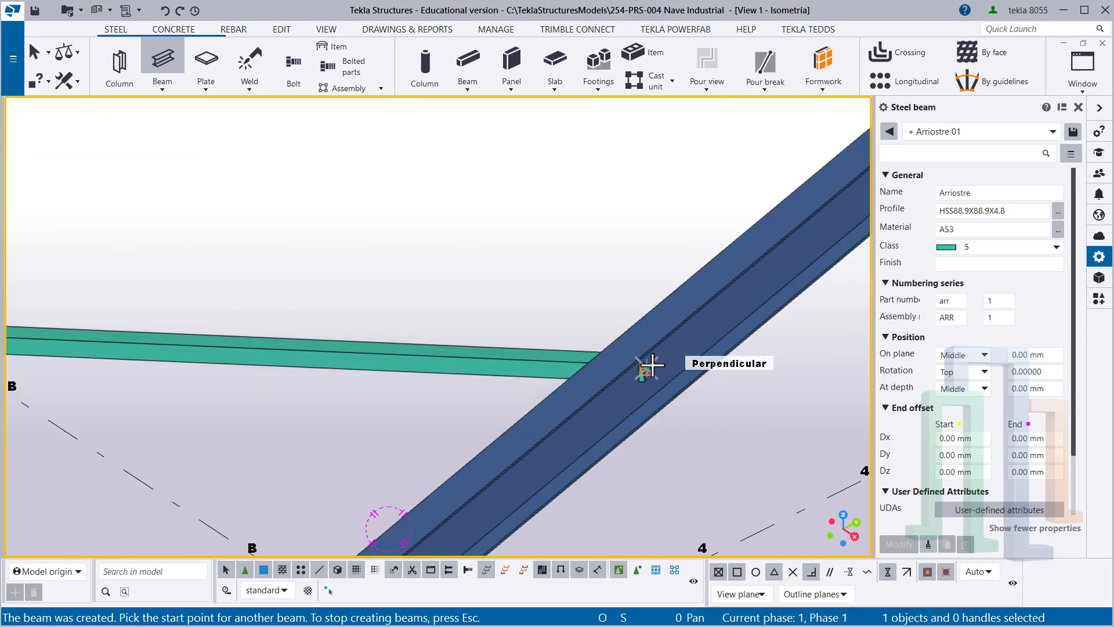
left_click(642, 366)
scroll(632, 394, "down", 5)
scroll(551, 290, "up", 3)
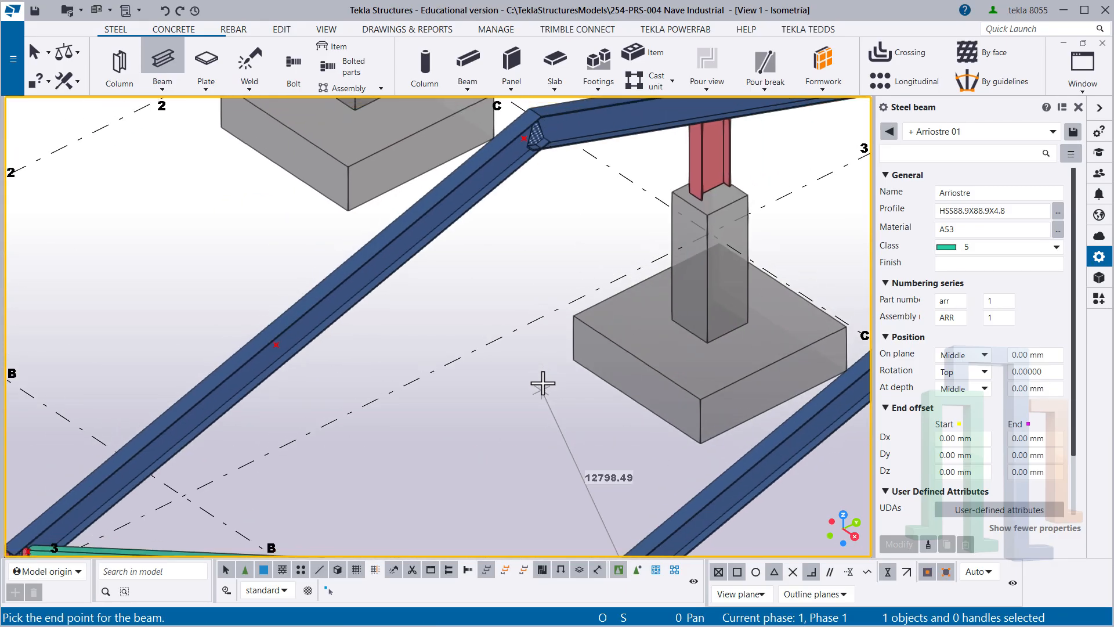
left_click(525, 140)
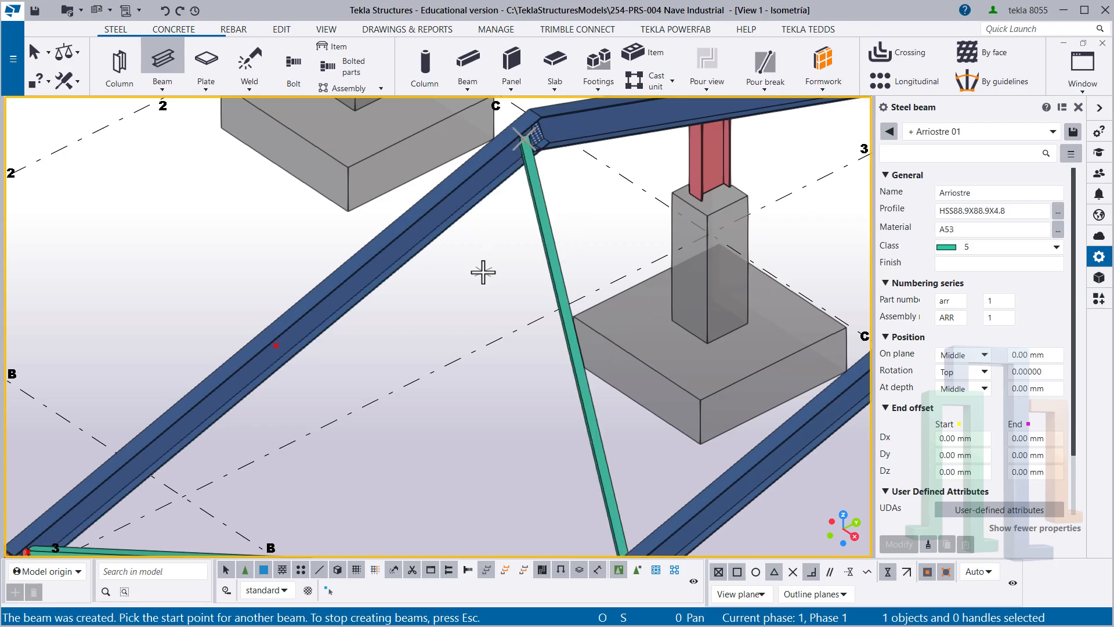
- Model an Arriostre 01 brace from the axis 5 rafter's column-end point to the axis 4 rafter's middle point
scroll(488, 224, "down", 3)
scroll(460, 428, "up", 3)
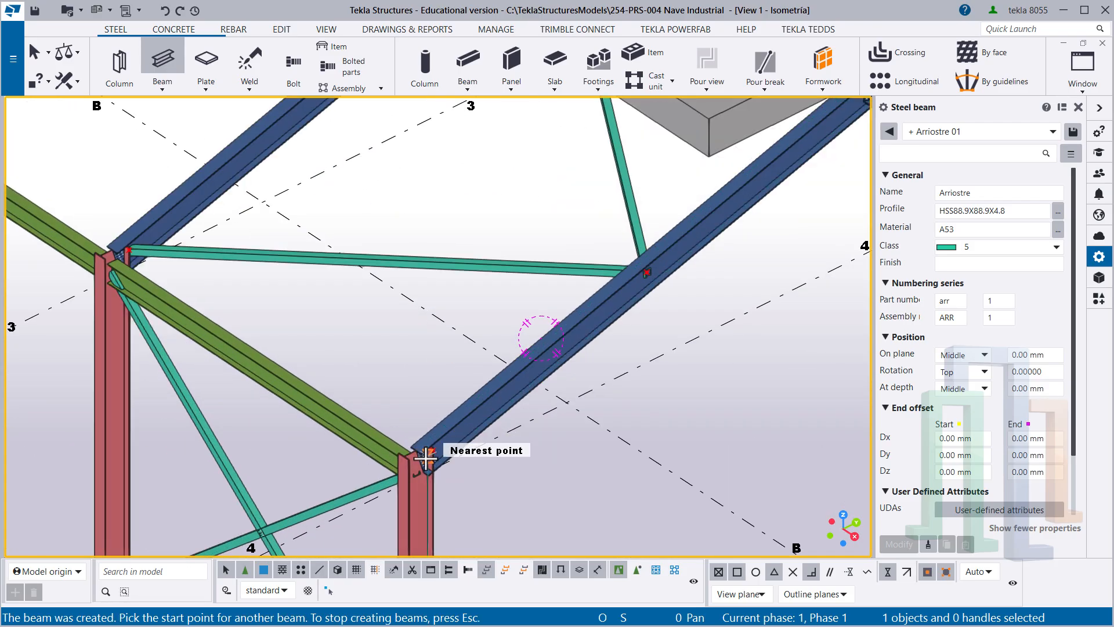
scroll(459, 456, "up", 3)
left_click(441, 439)
scroll(441, 439, "down", 3)
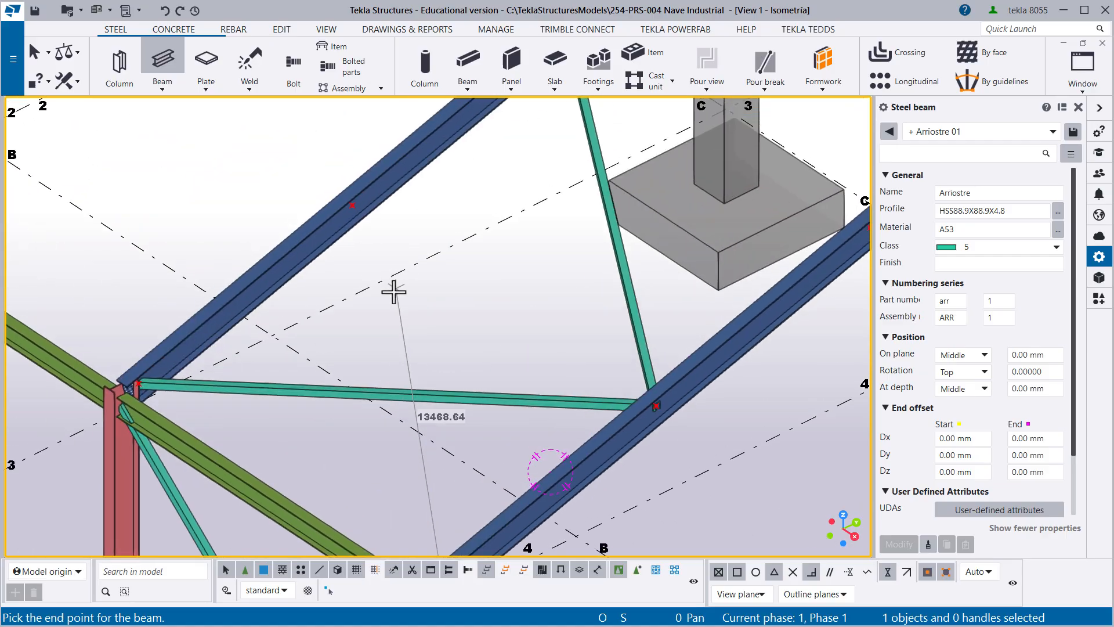
left_click(355, 206)
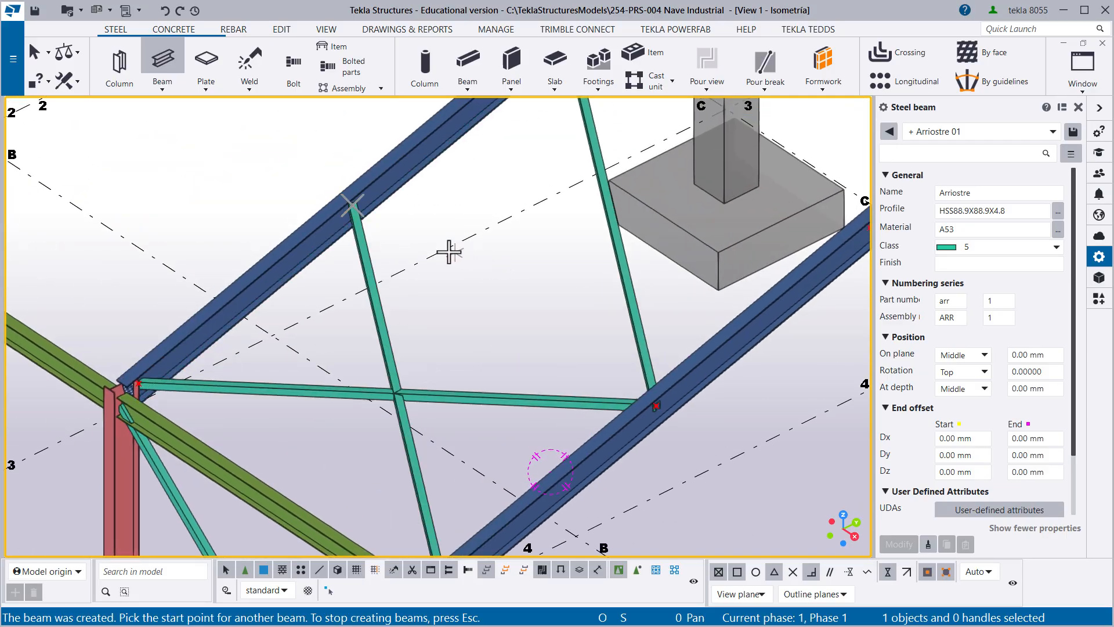
- Model an Arriostre 01 brace from the axis 4 rafter's middle point to the axis 5 rafter's ridge-end point and end the beam command
scroll(348, 197, "up", 4)
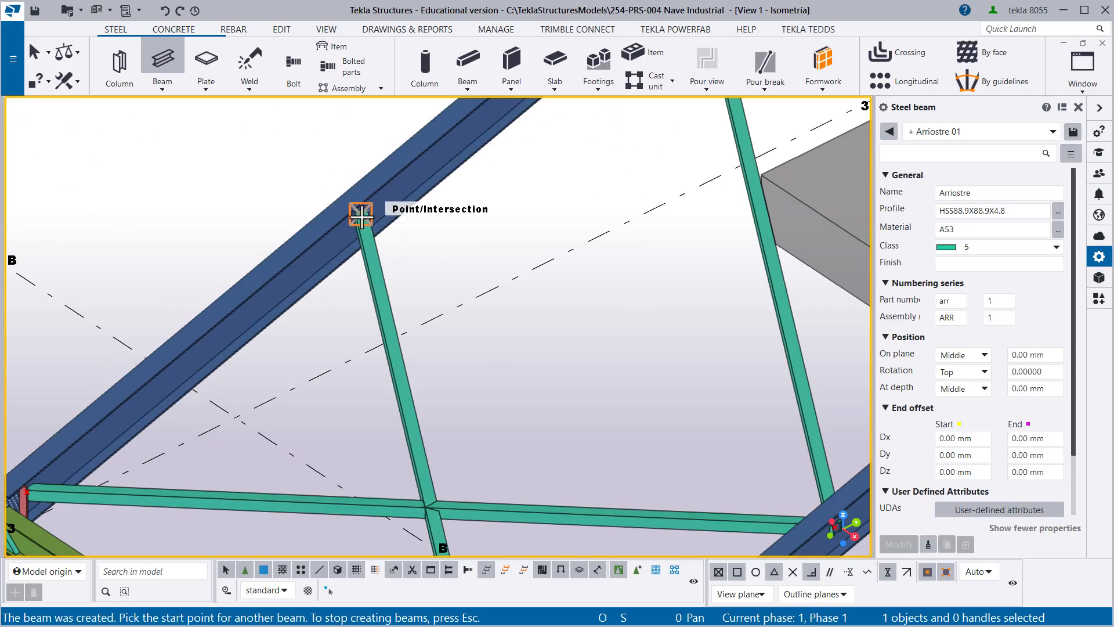
left_click(361, 216)
scroll(488, 336, "down", 3)
scroll(615, 343, "up", 5)
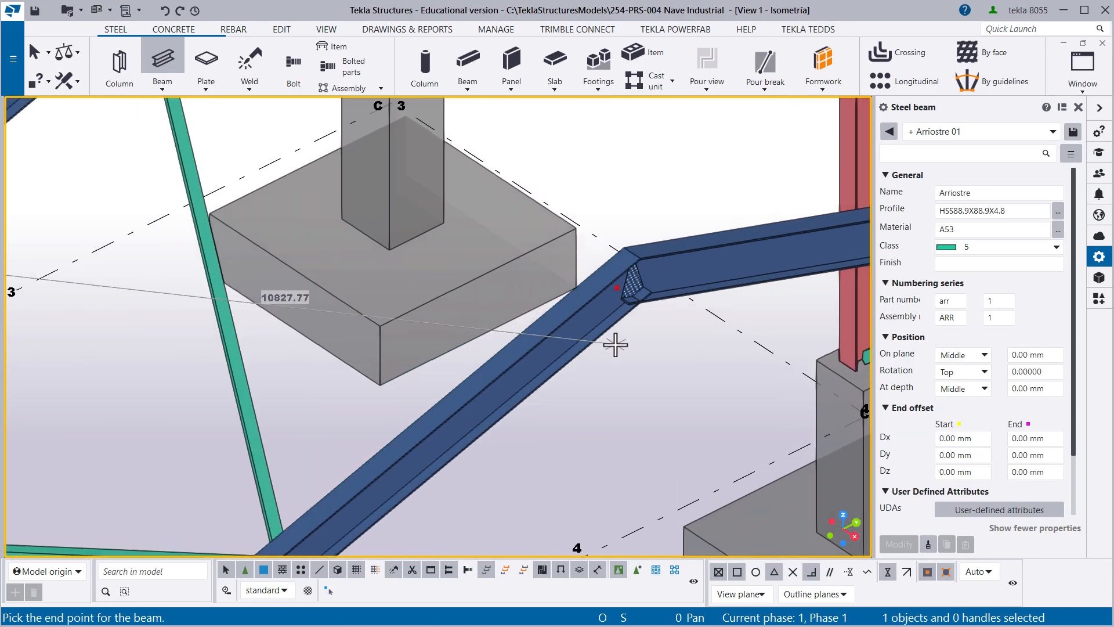
left_click(615, 260)
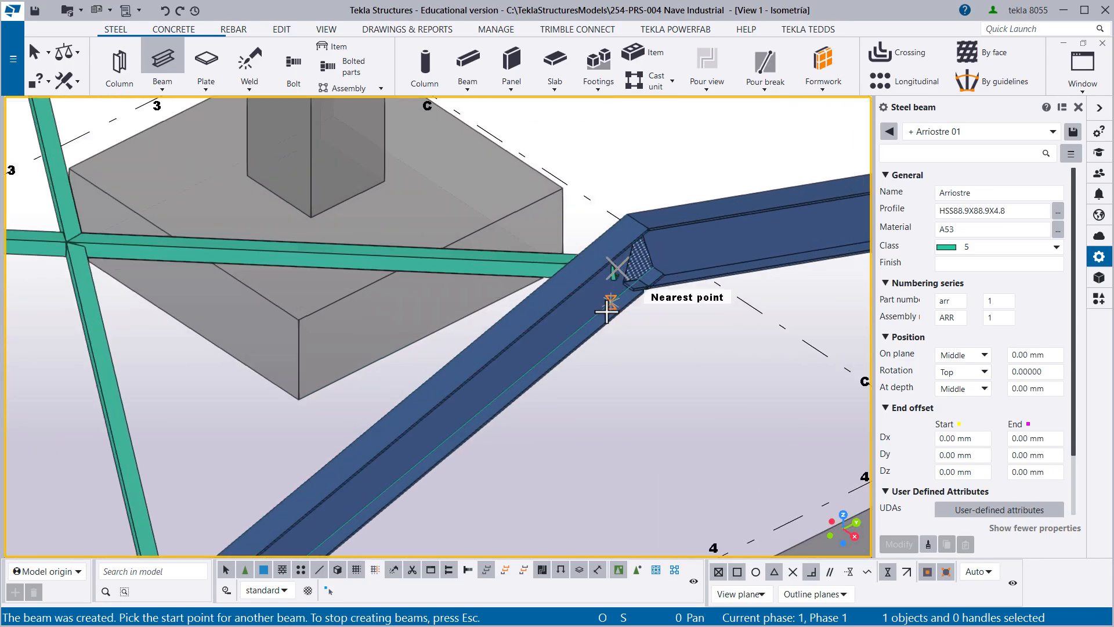
scroll(610, 264, "down", 3)
right_click(351, 330)
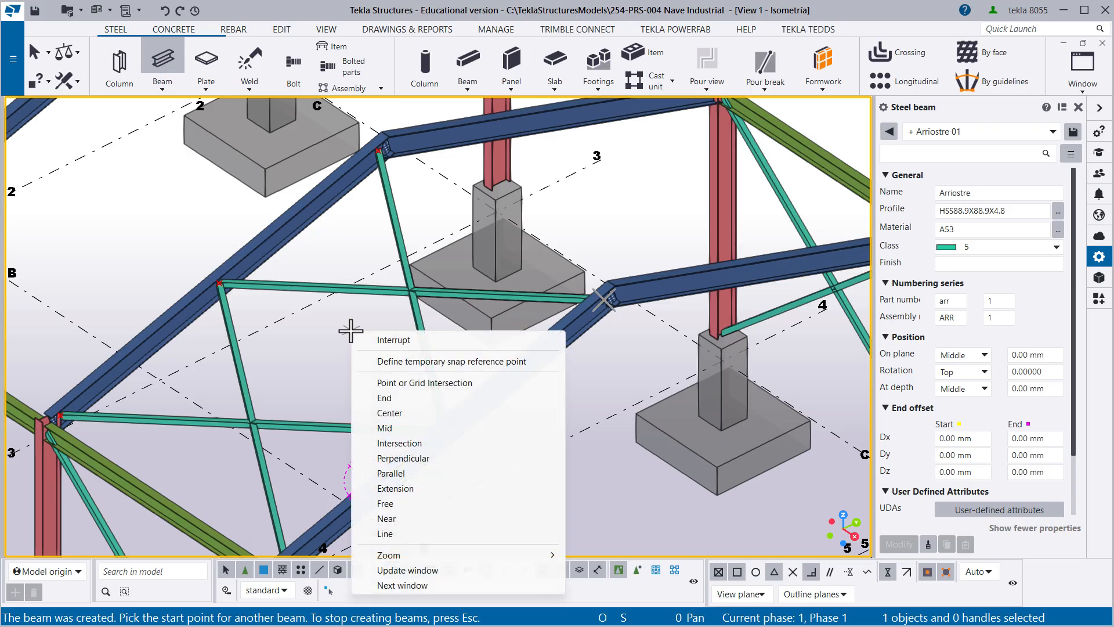
left_click(389, 339)
- Examine the orientation of the new braces where they cross each other and where they meet the axis 5 rafter
scroll(510, 239, "up", 2)
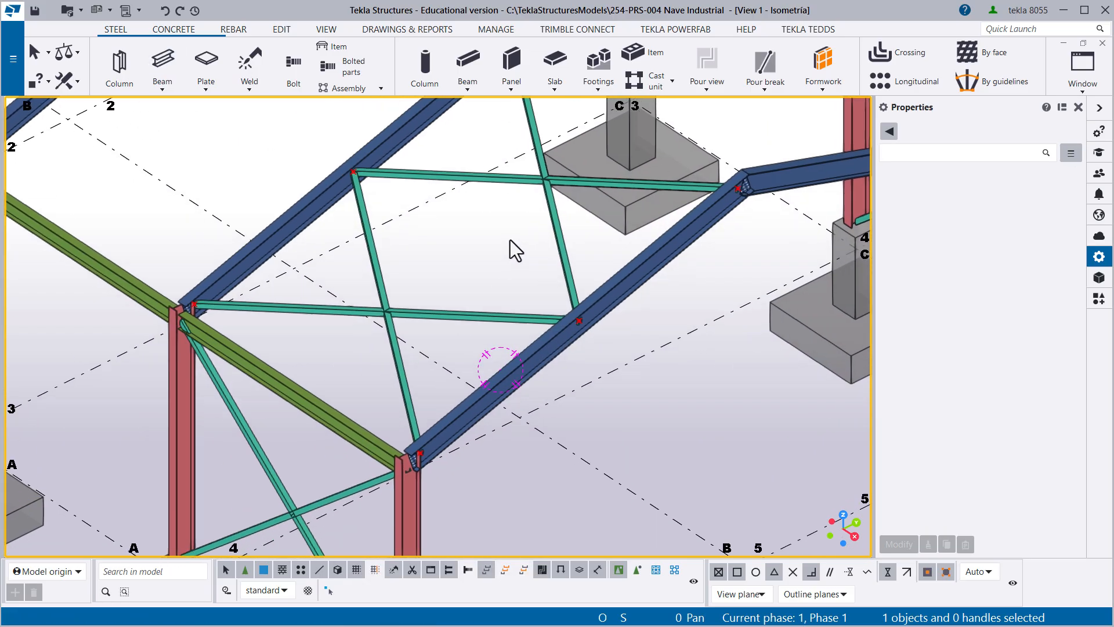
middle_click_drag(509, 238, 442, 181)
scroll(371, 249, "up", 3)
middle_click_drag(370, 249, 398, 320)
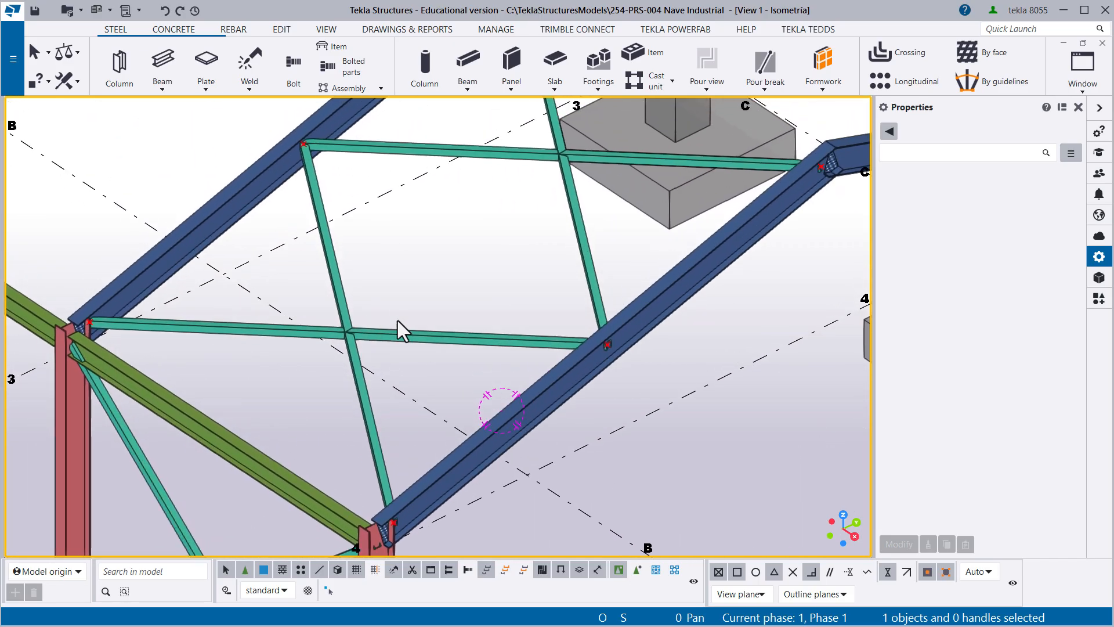
scroll(343, 340, "up", 6)
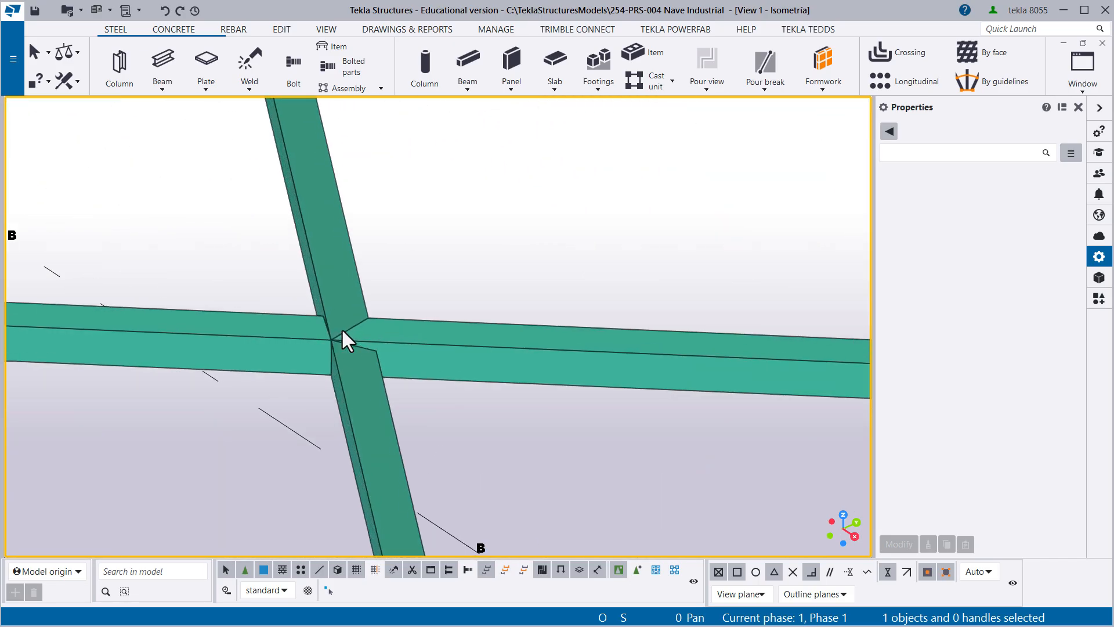
scroll(377, 287, "down", 4)
middle_click_drag(368, 308, 455, 322, "ctrl")
scroll(367, 309, "up", 5)
left_click(335, 283)
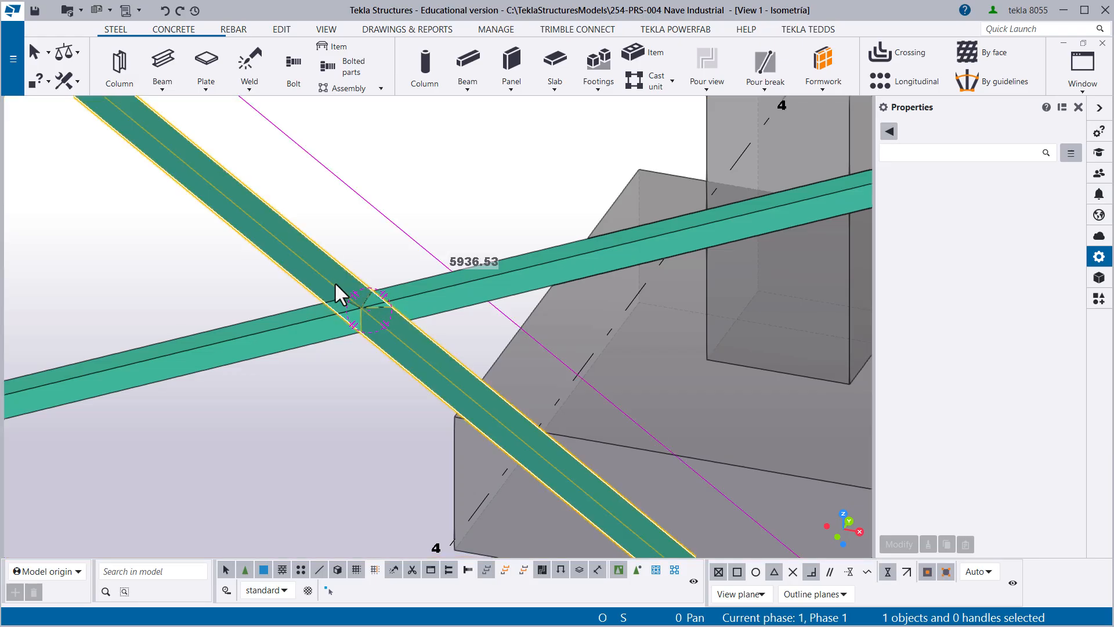
scroll(371, 306, "down", 2)
middle_click_drag(378, 308, 298, 319, "ctrl")
scroll(387, 291, "down", 2)
middle_click_drag(386, 294, 344, 274, "ctrl")
left_click(313, 332)
scroll(303, 371, "up", 1)
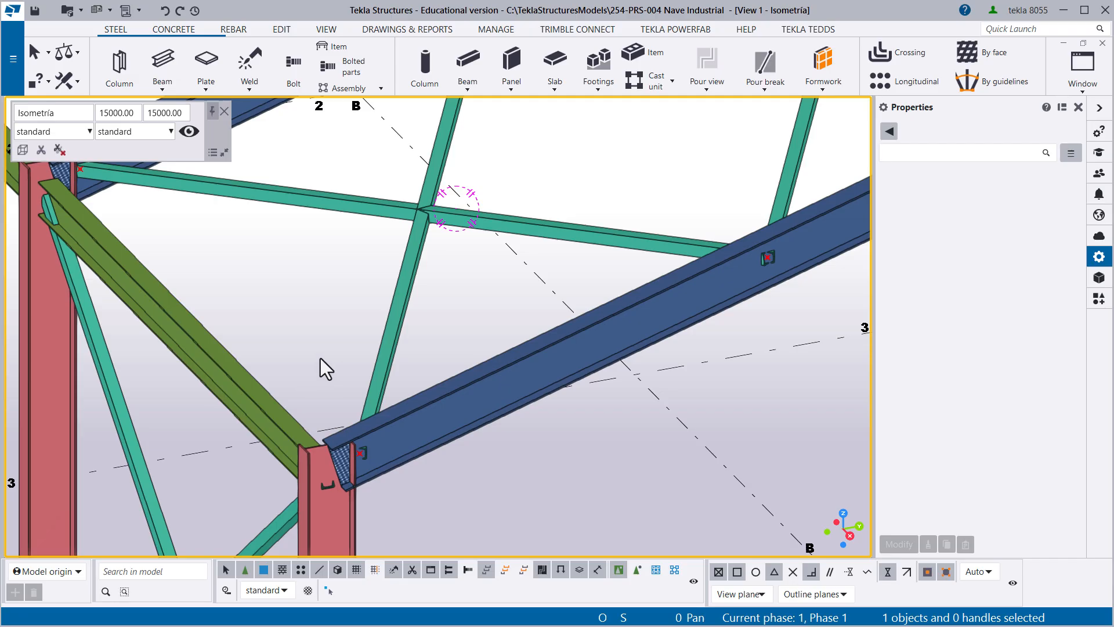
middle_click_drag(393, 235, 389, 325, "ctrl")
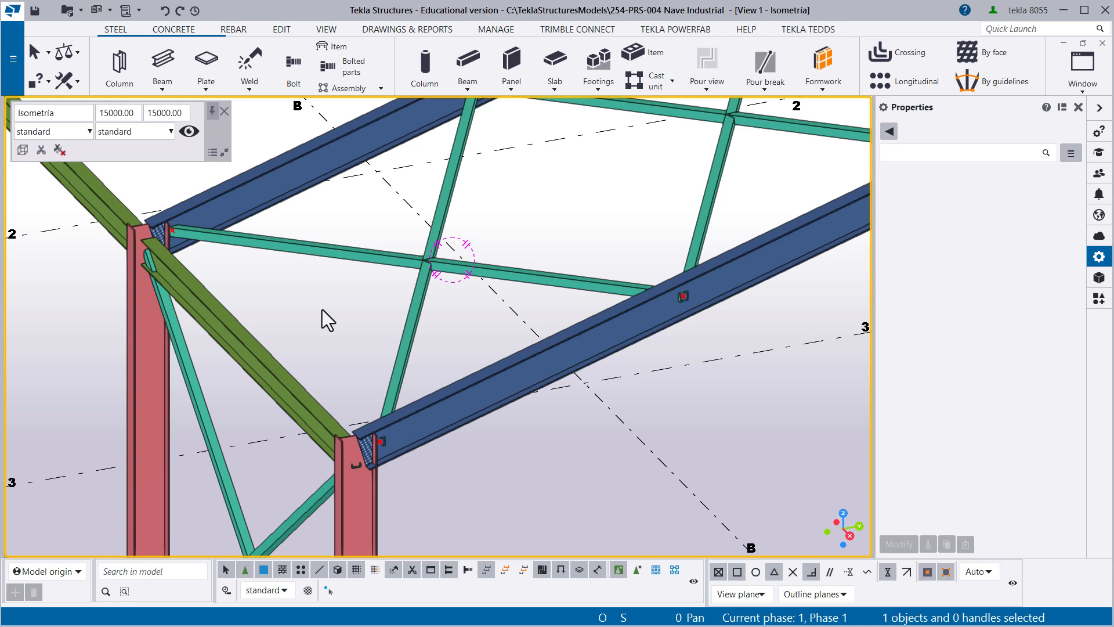
- Set the work plane to the sloped top flange of the axis 5 rafter at its column end and end the command
left_click(326, 31)
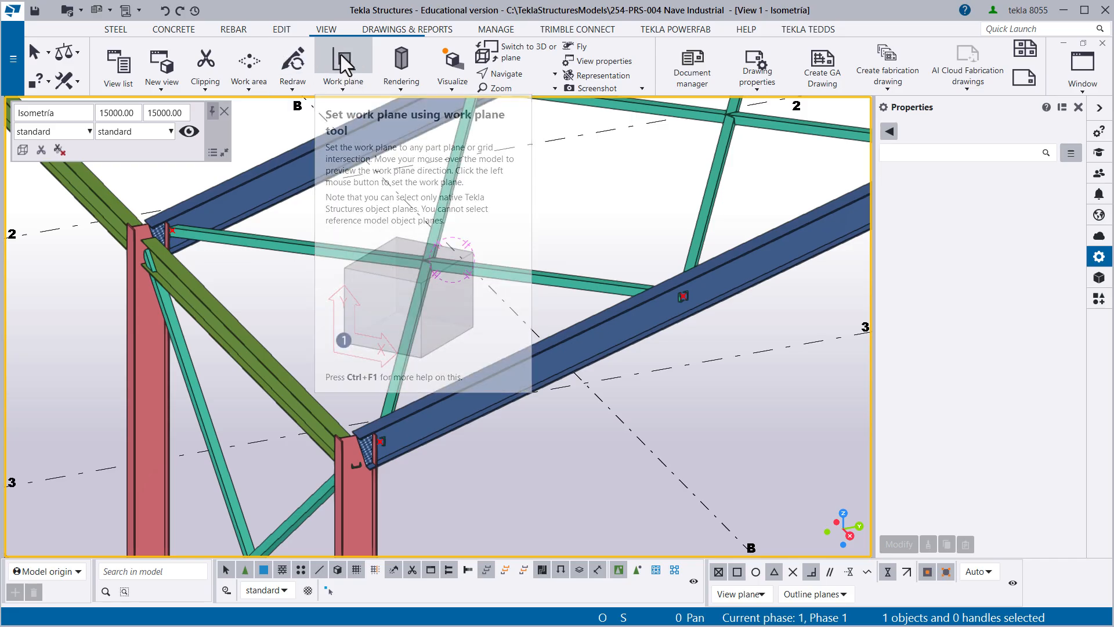
left_click(351, 65)
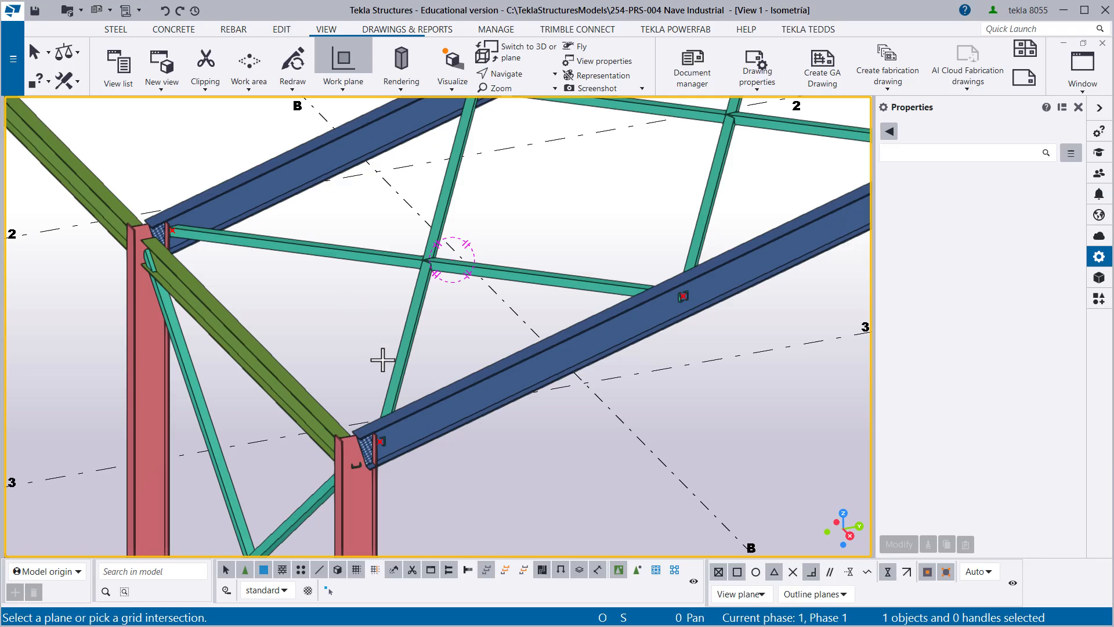
middle_click_drag(321, 404, 286, 316)
scroll(303, 314, "up", 1)
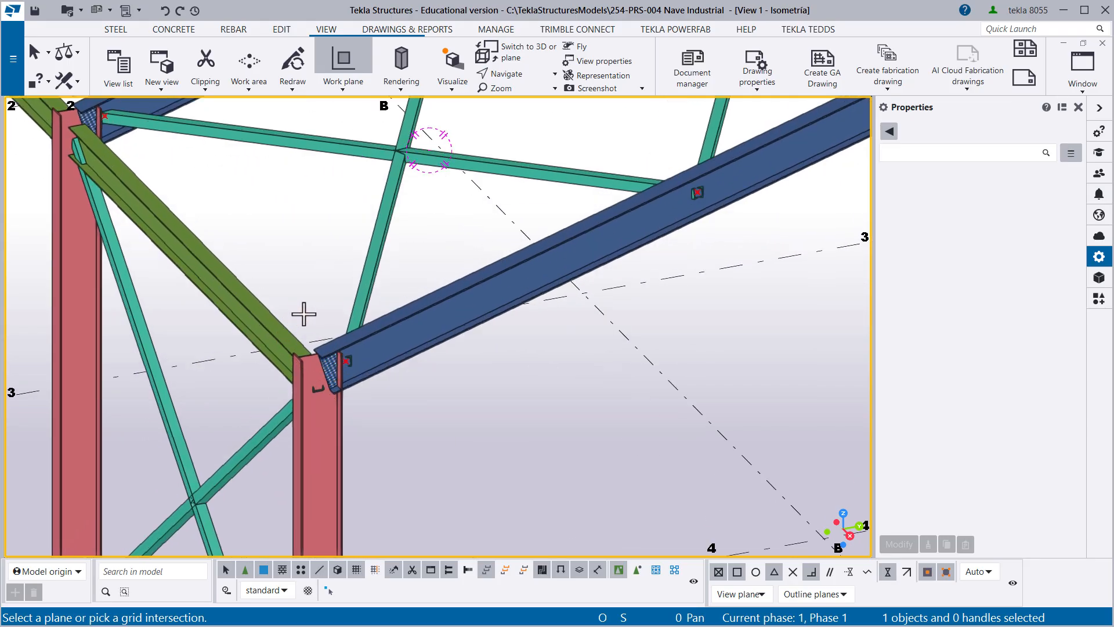
scroll(303, 314, "up", 1)
scroll(325, 330, "up", 2)
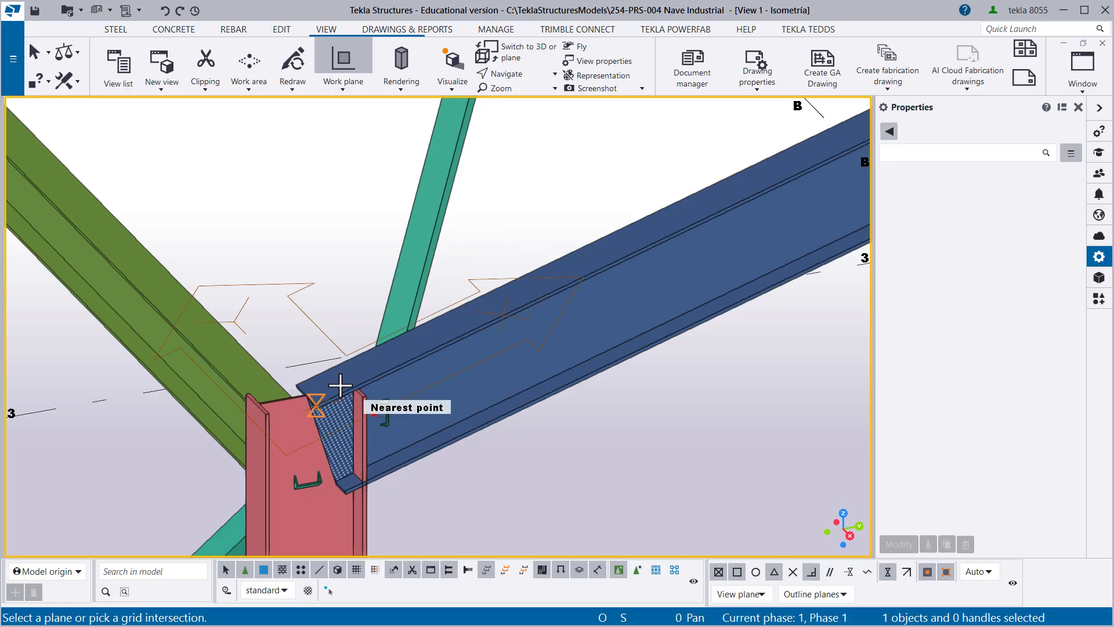
scroll(340, 385, "up", 1)
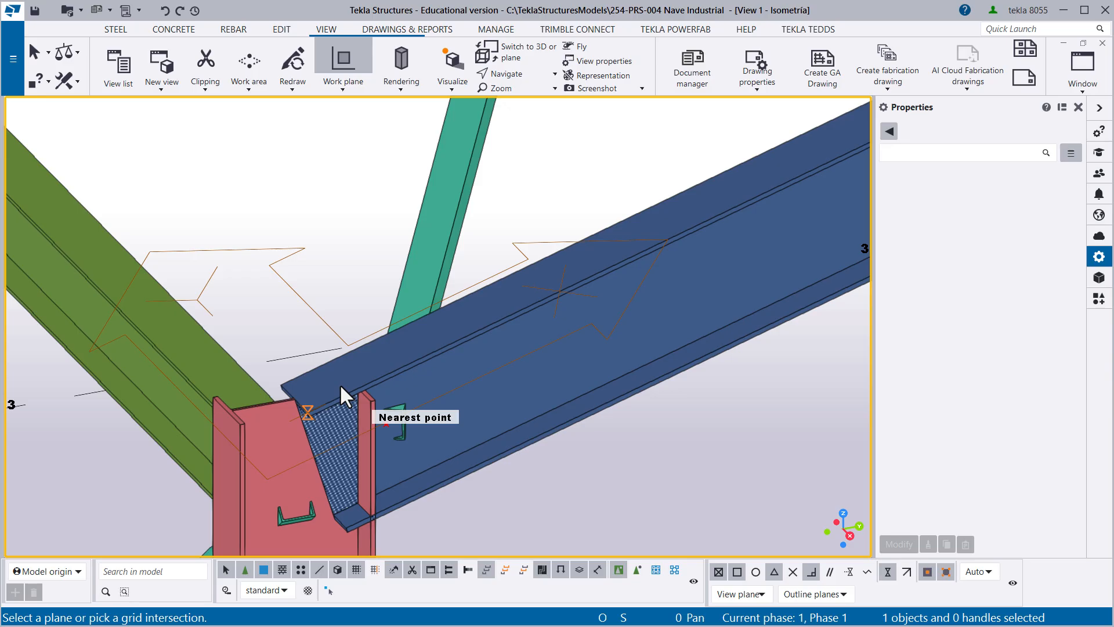
left_click(341, 386)
right_click(312, 198)
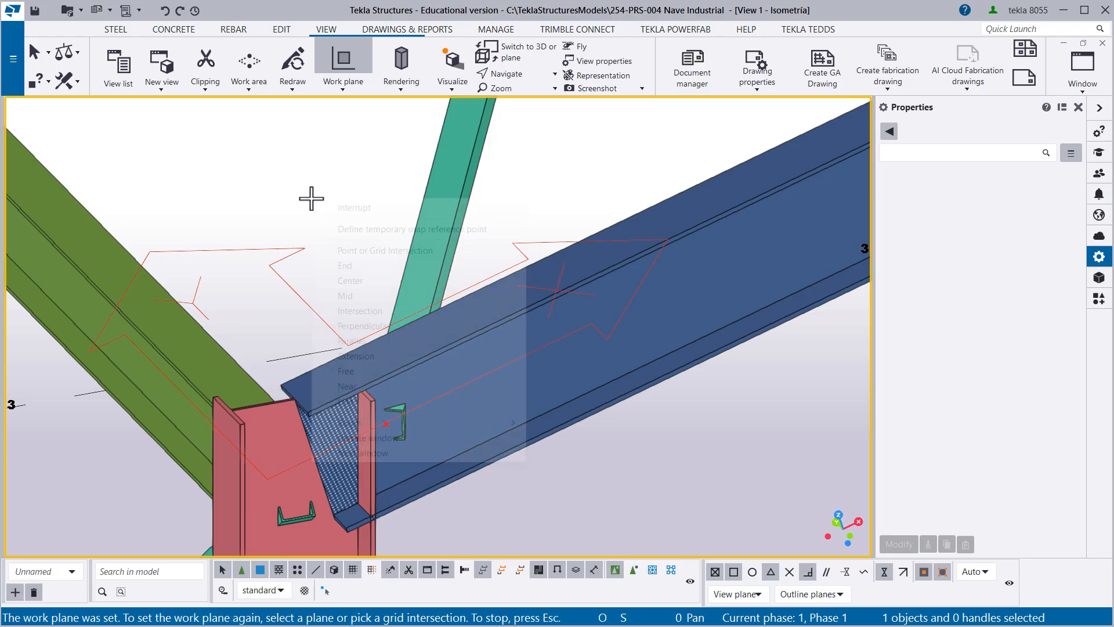
left_click(325, 208)
- Set the rotation offset of the four roof braces between the axis 4 and axis 5 rafters to 0
scroll(353, 238, "down", 3)
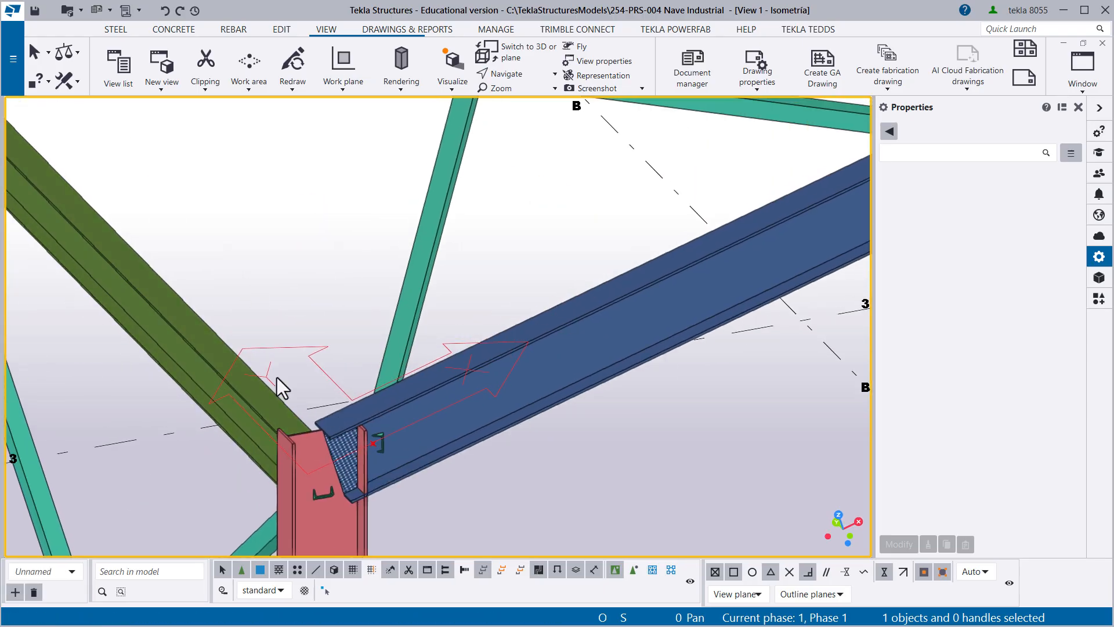
scroll(299, 357, "down", 4)
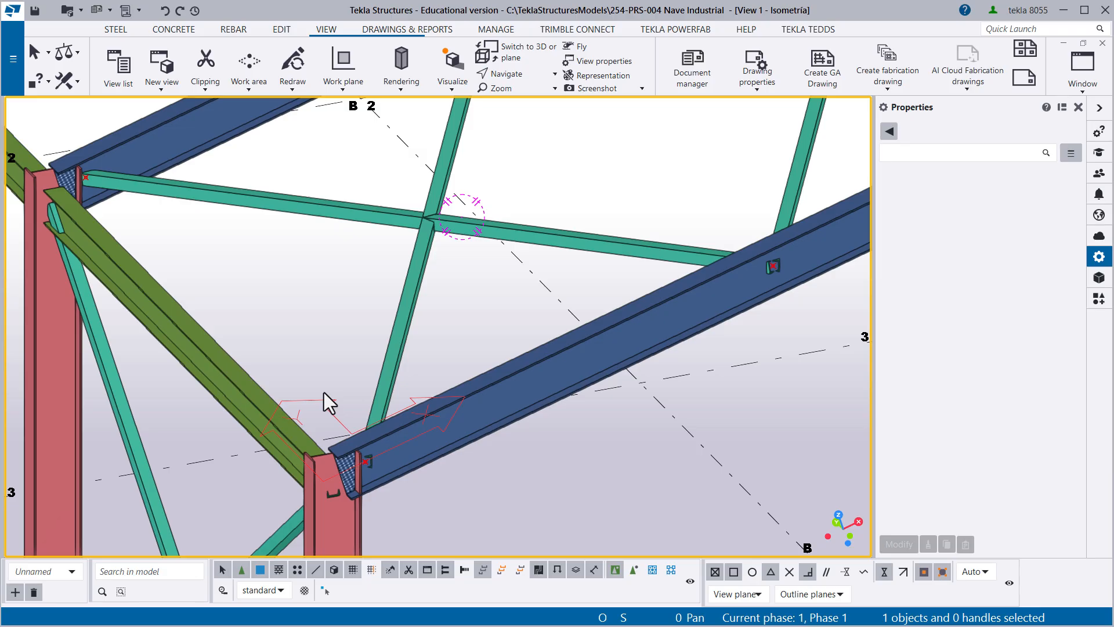
middle_click_drag(324, 392, 295, 428)
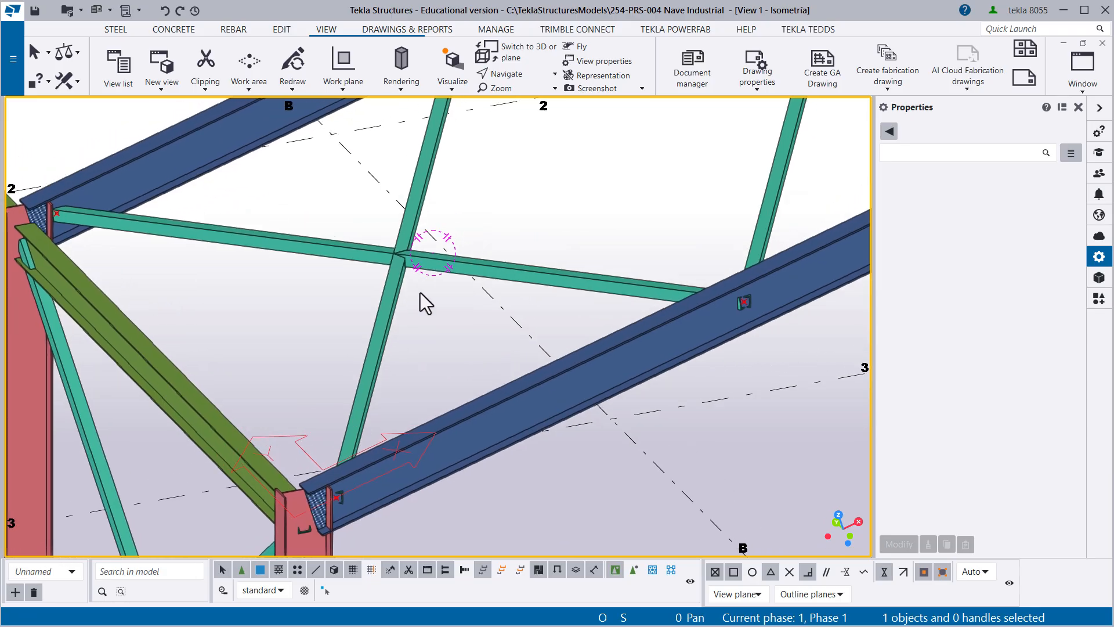
left_click_drag(368, 249, 367, 249)
middle_click_drag(578, 213, 326, 412)
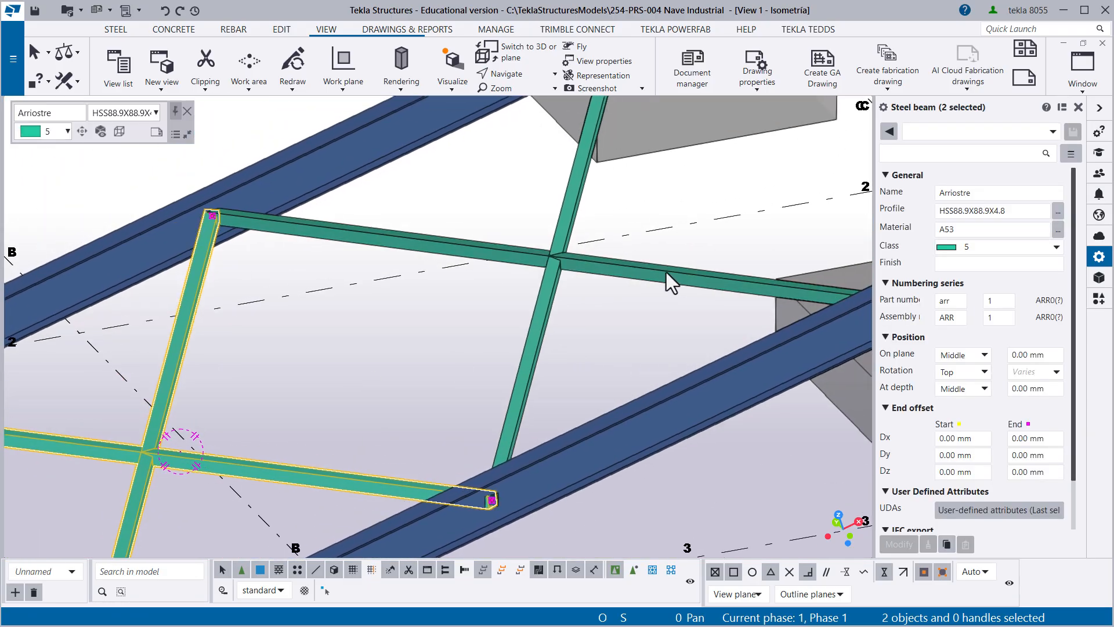
left_click_drag(590, 301, 533, 261)
scroll(389, 346, "down", 1)
middle_click_drag(382, 347, 452, 286)
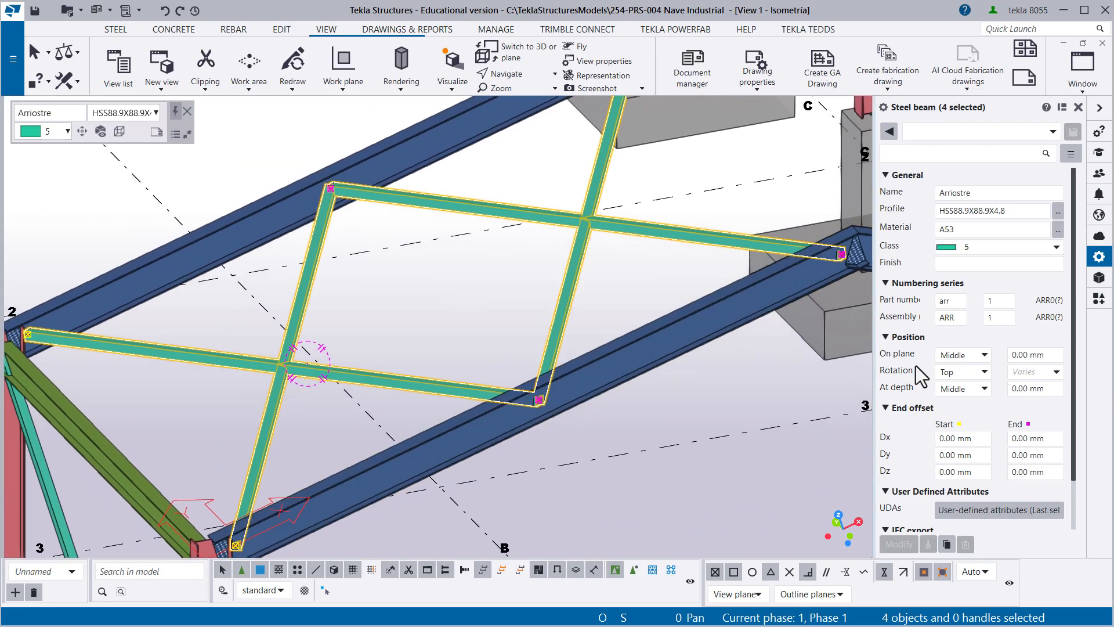
left_click(1019, 373)
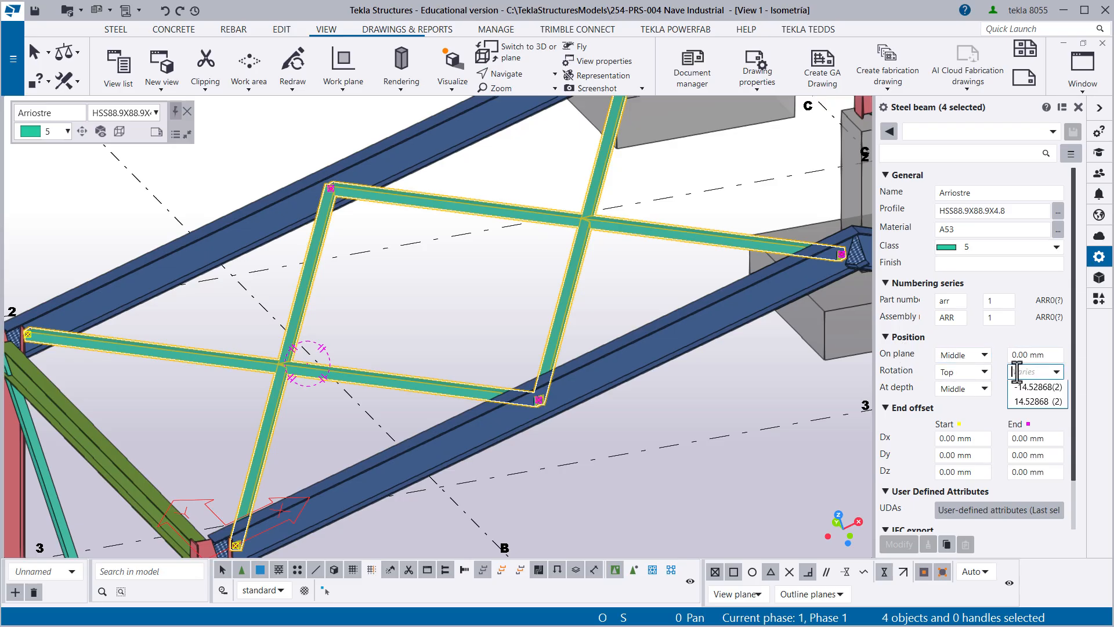
left_click(1017, 371)
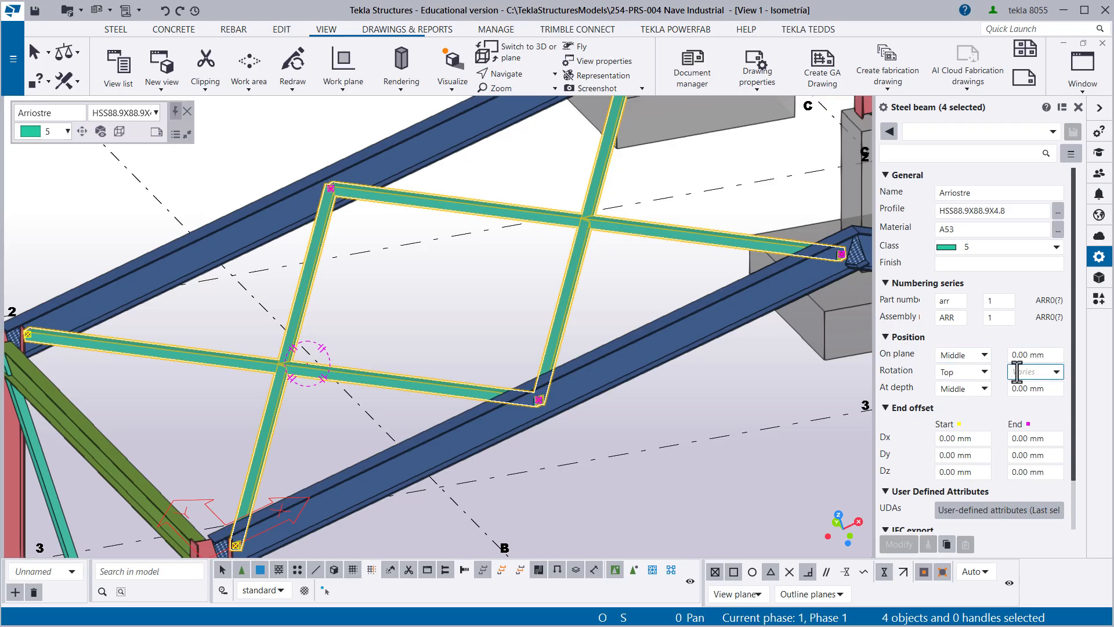
type("0")
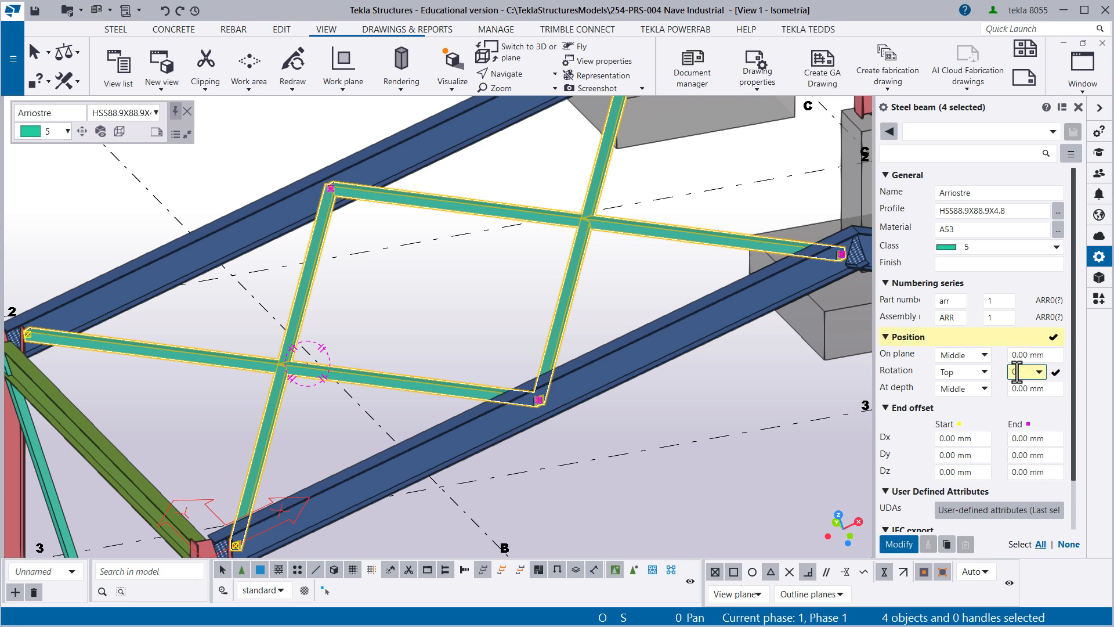
key("Return")
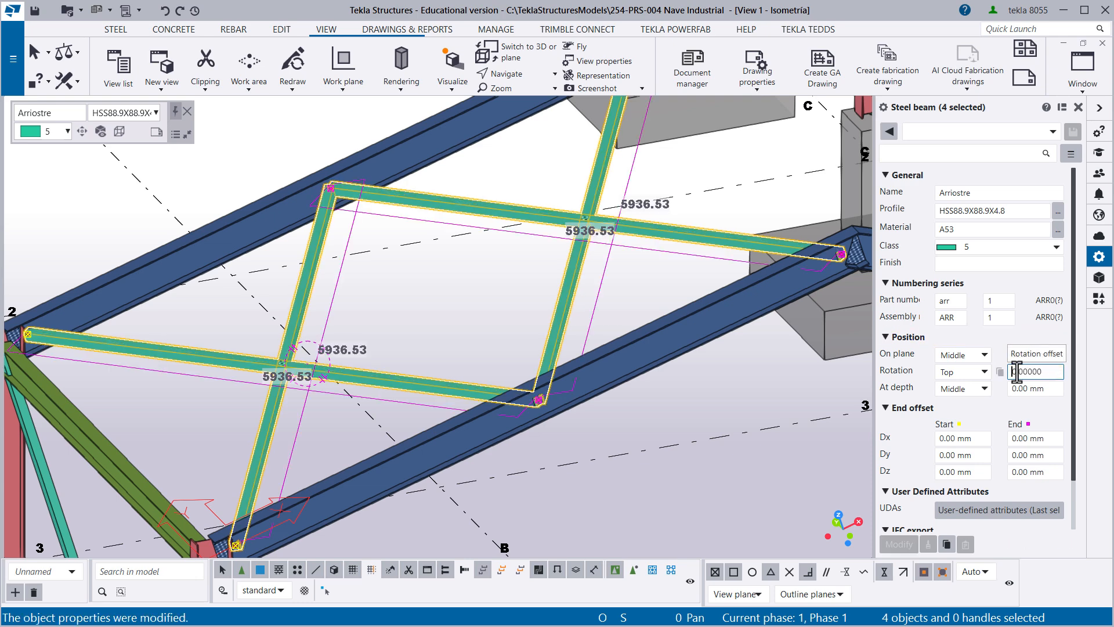
left_click(329, 403)
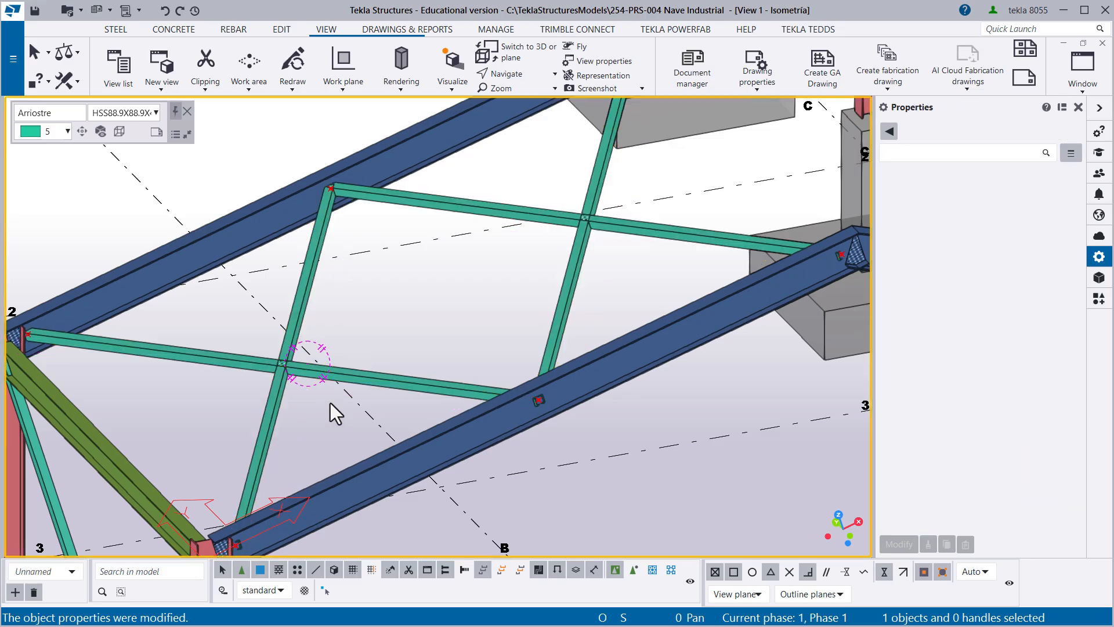
- Examine the brace alignment at their crossing point and where they meet on the axis 4 rafter
scroll(265, 350, "up", 4)
scroll(258, 360, "up", 3)
scroll(264, 379, "down", 3)
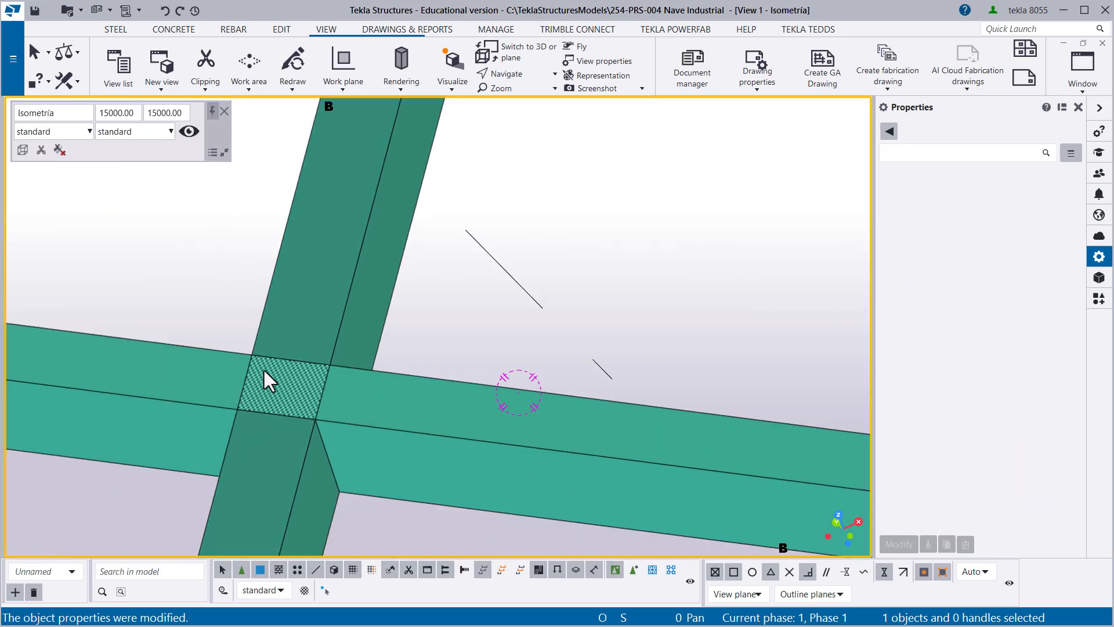
scroll(266, 363, "down", 4)
scroll(380, 209, "up", 5)
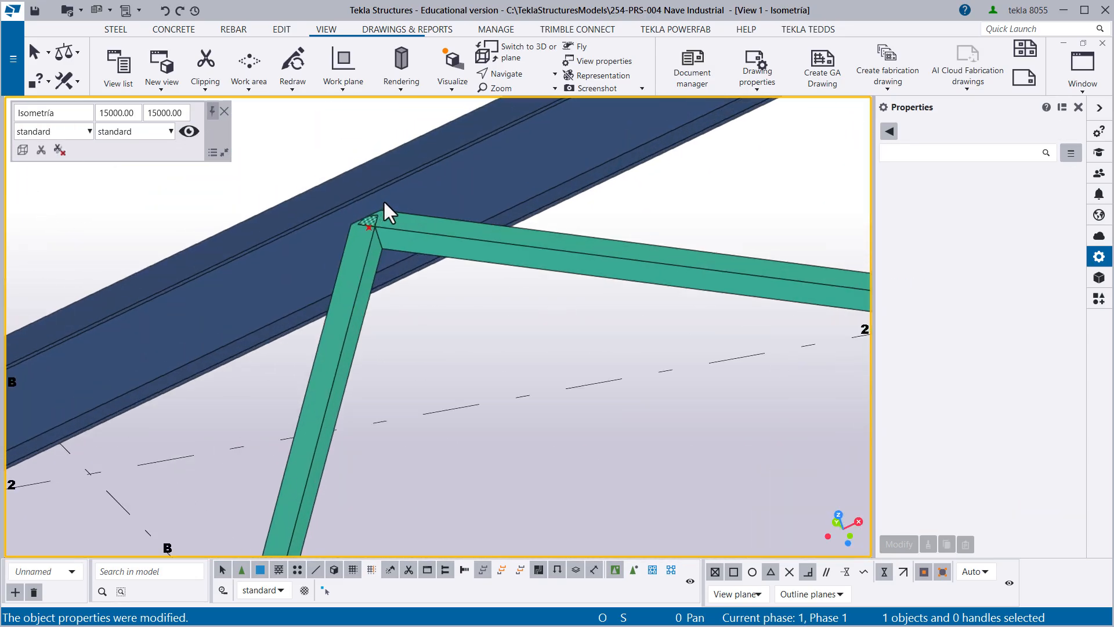
scroll(389, 226, "down", 5)
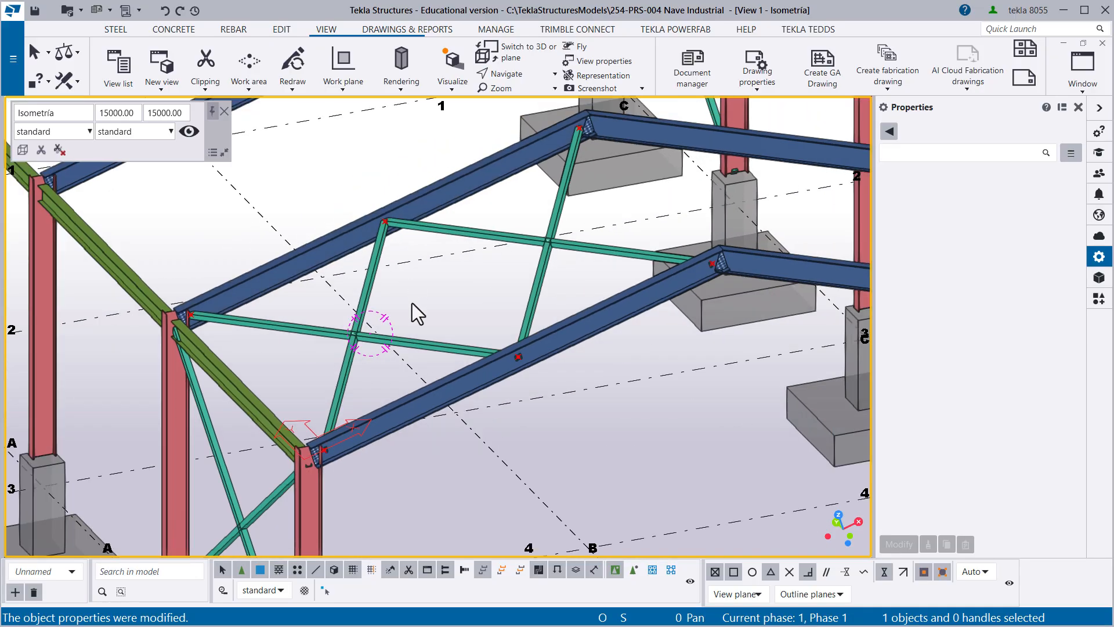
scroll(363, 354, "up", 2)
middle_click_drag(346, 343, 385, 358, "ctrl")
scroll(428, 275, "down", 5)
- Return the work plane from the axis 5 rafter slope to the Model origin
middle_click_drag(427, 301, 538, 350, "ctrl")
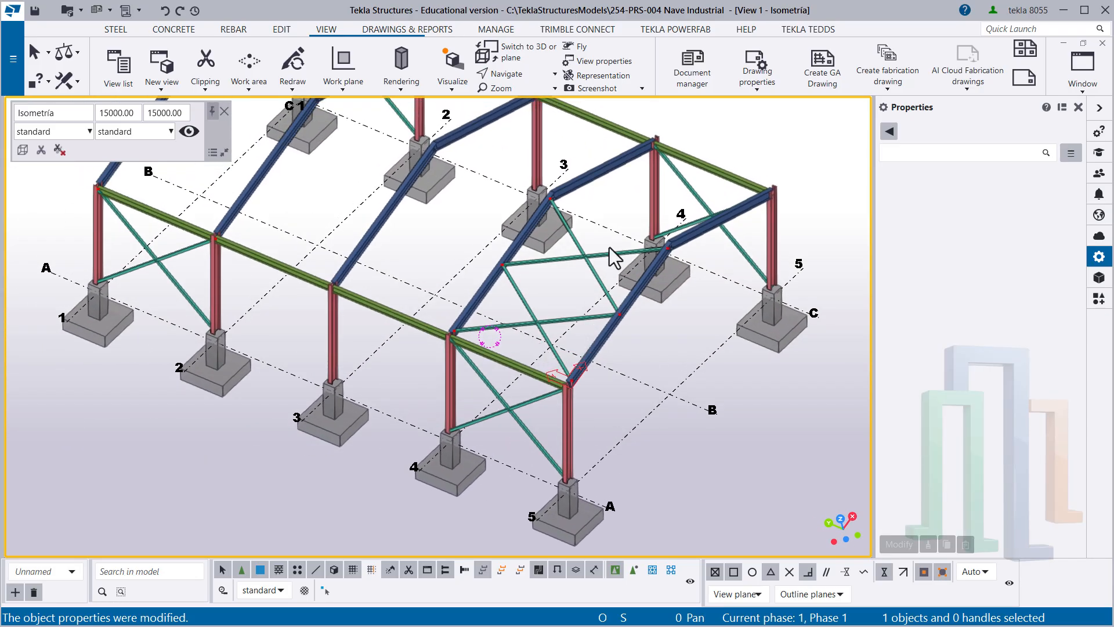
middle_click_drag(587, 282, 547, 301, "ctrl")
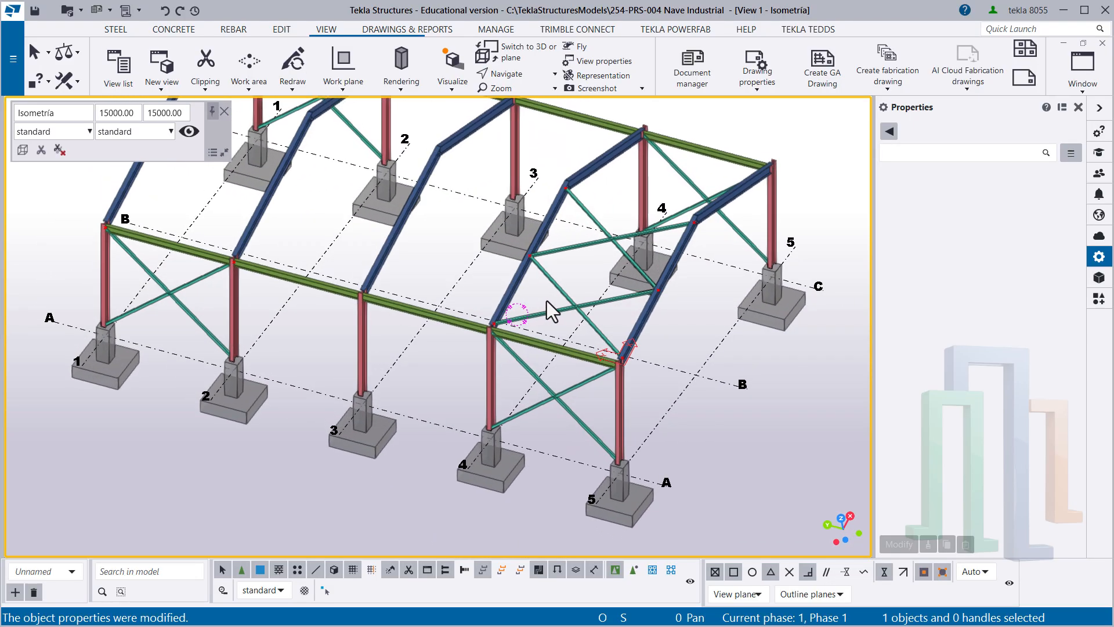
middle_click_drag(582, 337, 575, 375)
scroll(615, 394, "up", 5)
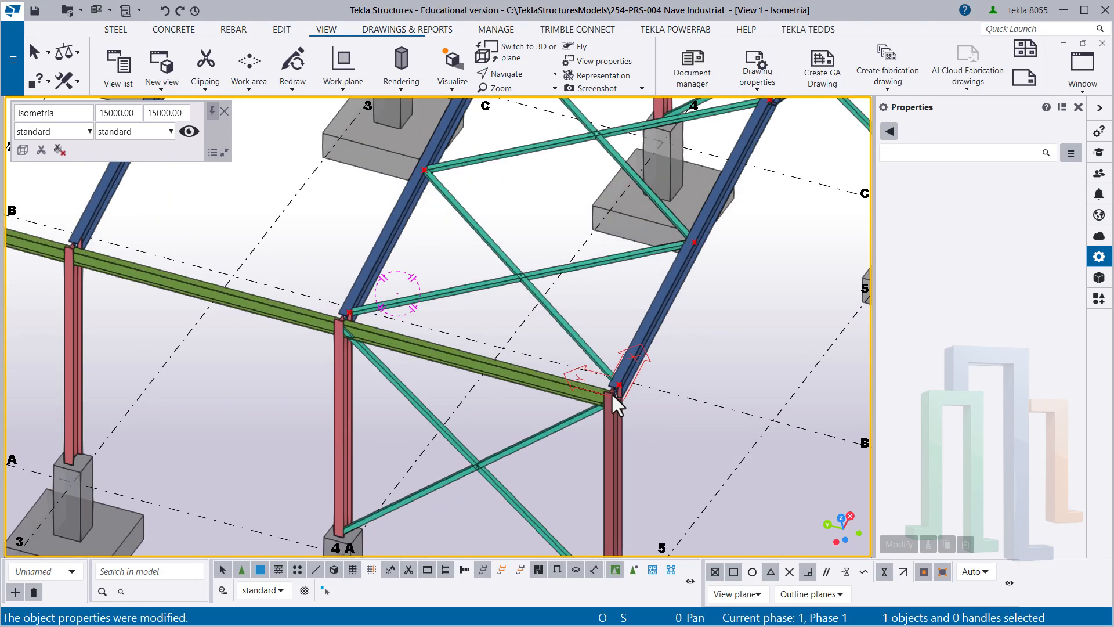
scroll(592, 363, "down", 5)
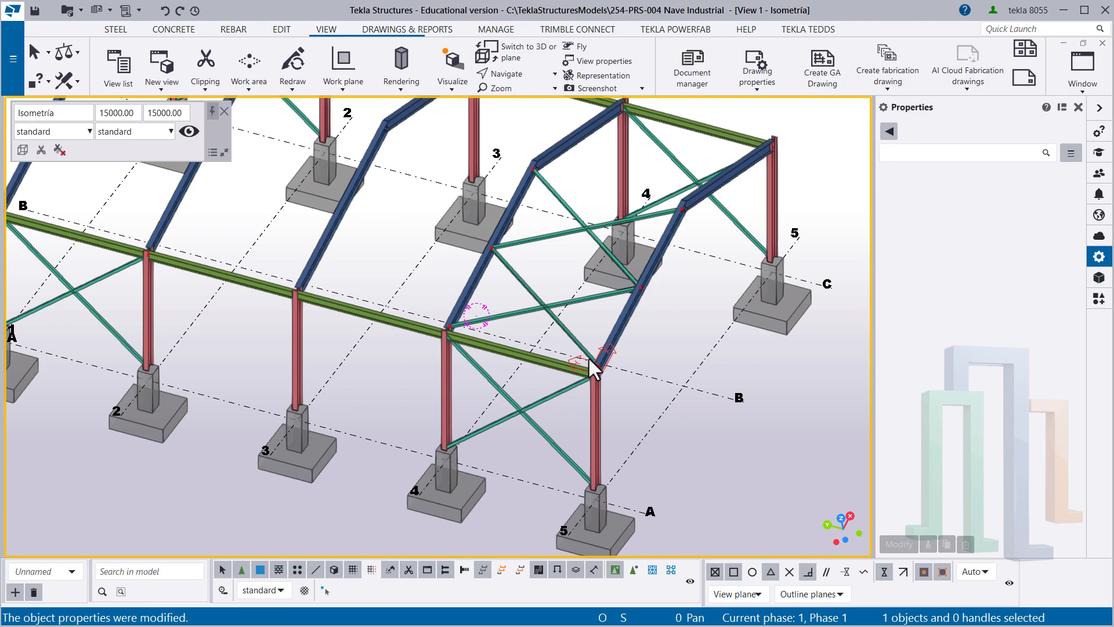
middle_click_drag(285, 325, 425, 343)
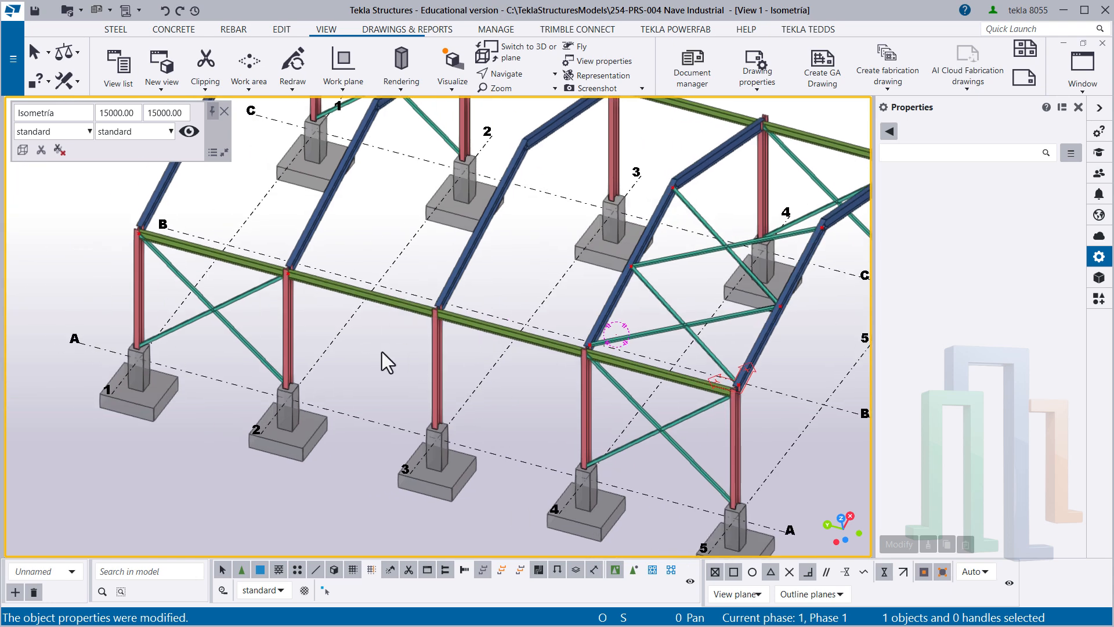
middle_click_drag(426, 389, 356, 377)
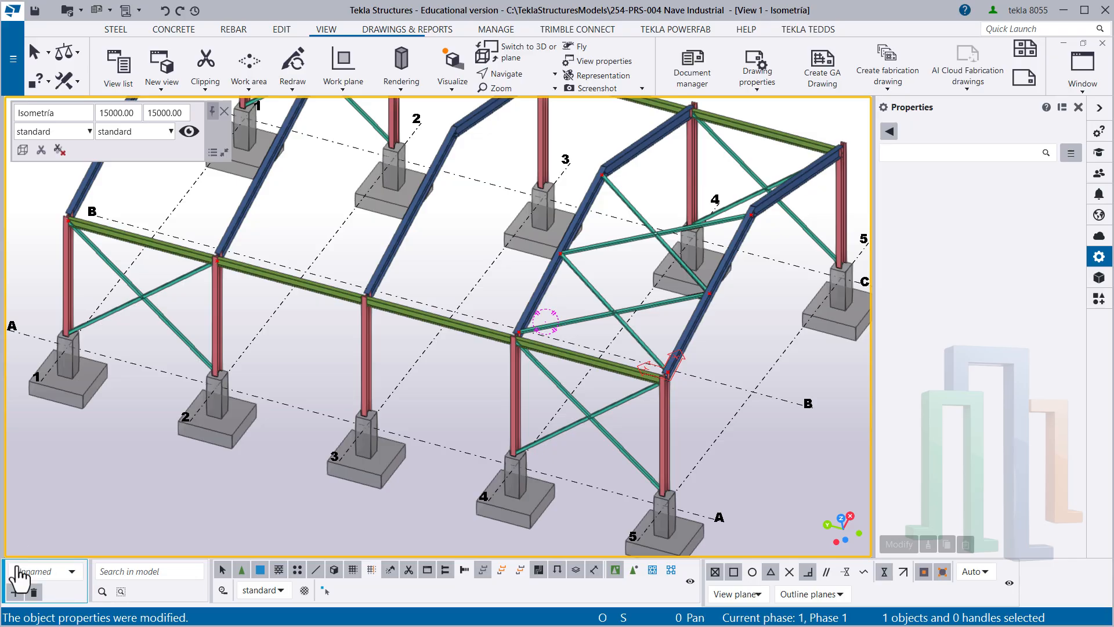
left_click(72, 574)
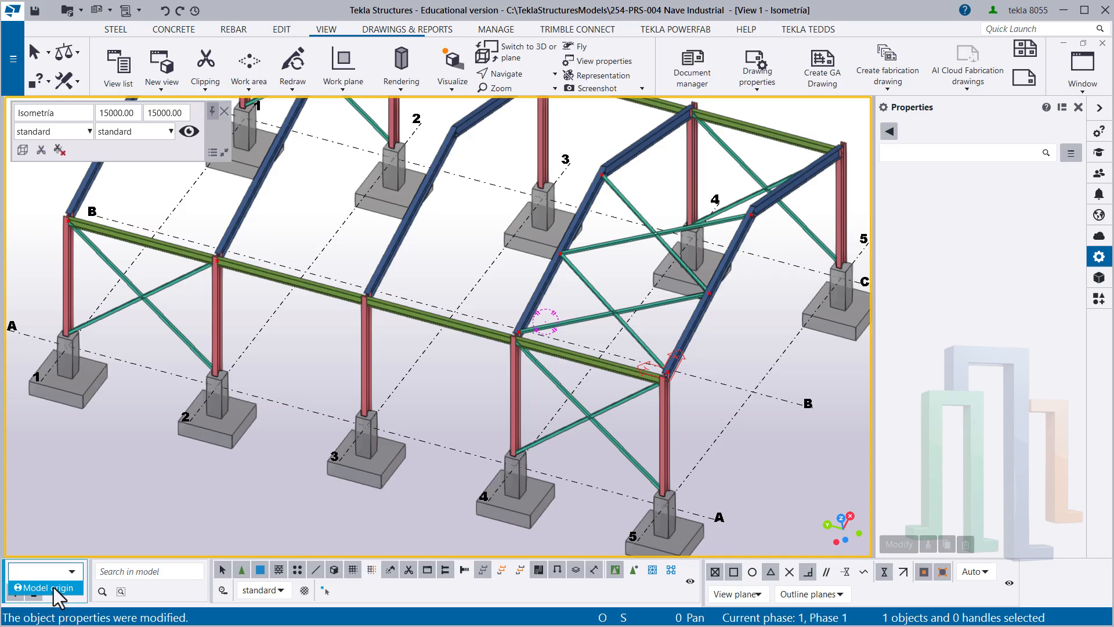
left_click(53, 587)
- Check the work plane symbol at the axis 1 column base on line A and reselect Model origin
scroll(74, 336, "up", 5)
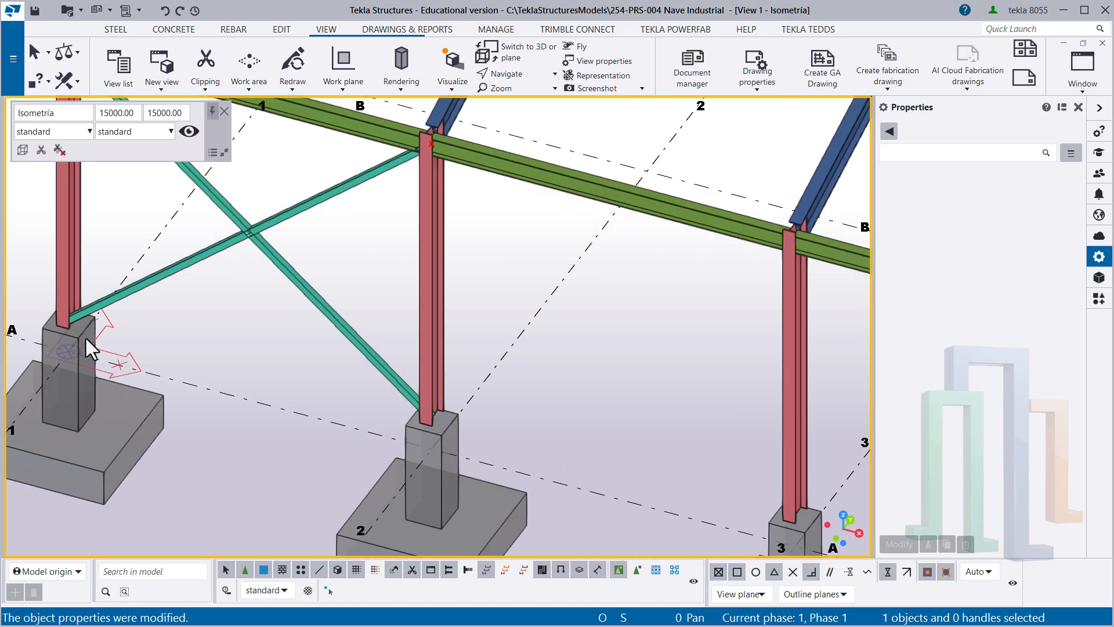
scroll(93, 357, "down", 8)
scroll(502, 389, "up", 8)
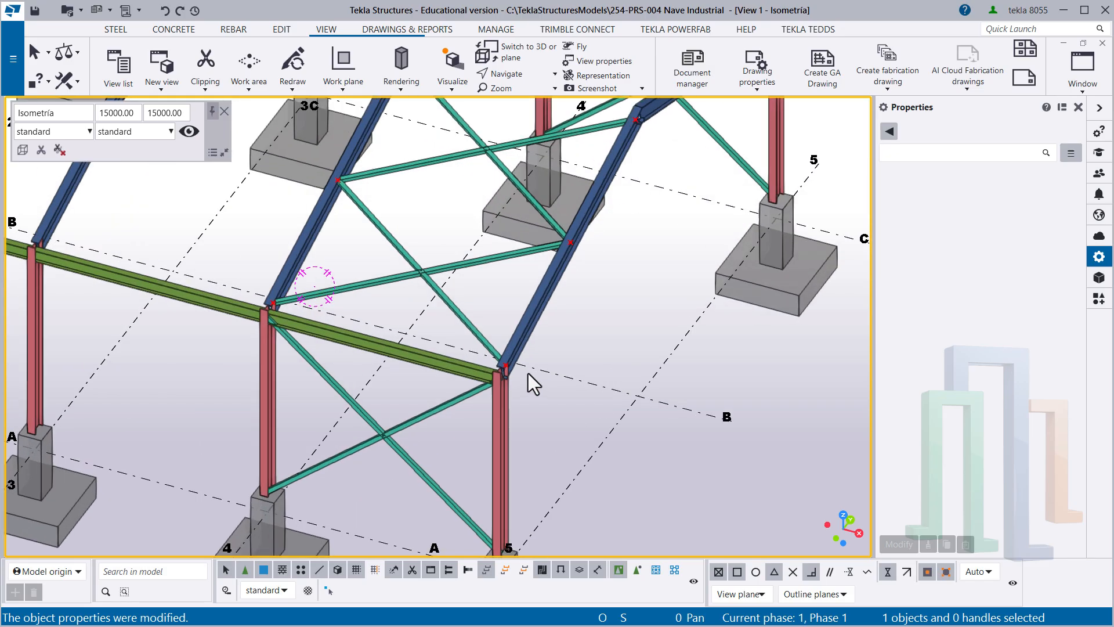
scroll(489, 350, "down", 5)
scroll(219, 336, "up", 8)
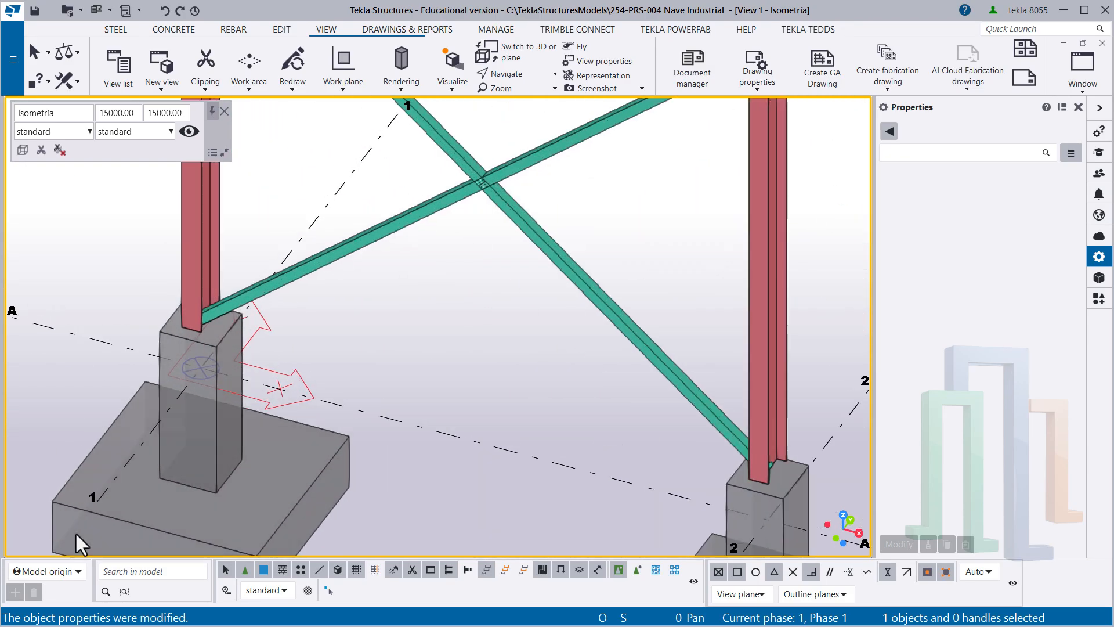
left_click(46, 571)
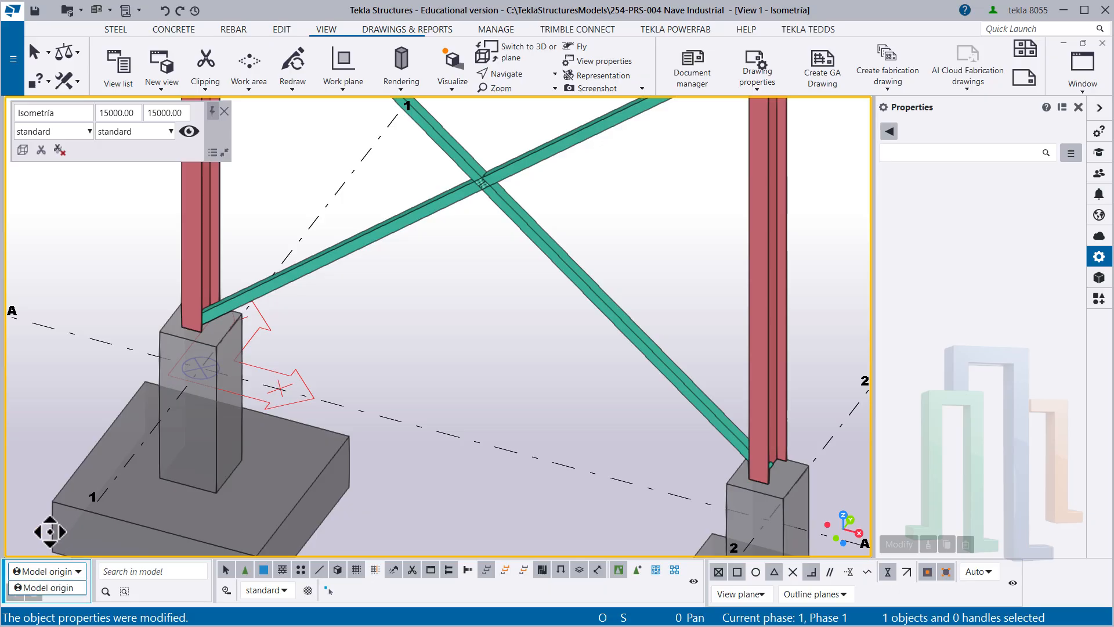
left_click(54, 589)
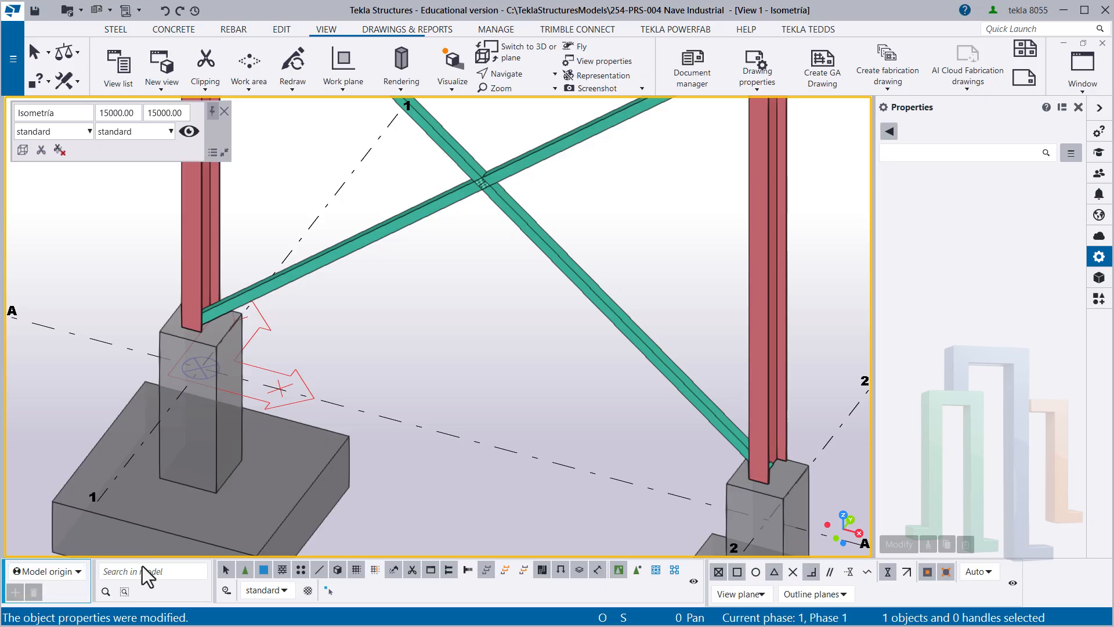
- Copy the four roof braces to another object, using line A's axis 4 column as source and axis 1 column as destination, then end the command
scroll(390, 388, "down", 10)
middle_click_drag(593, 402, 287, 344)
scroll(535, 254, "up", 5)
middle_click_drag(451, 277, 499, 379)
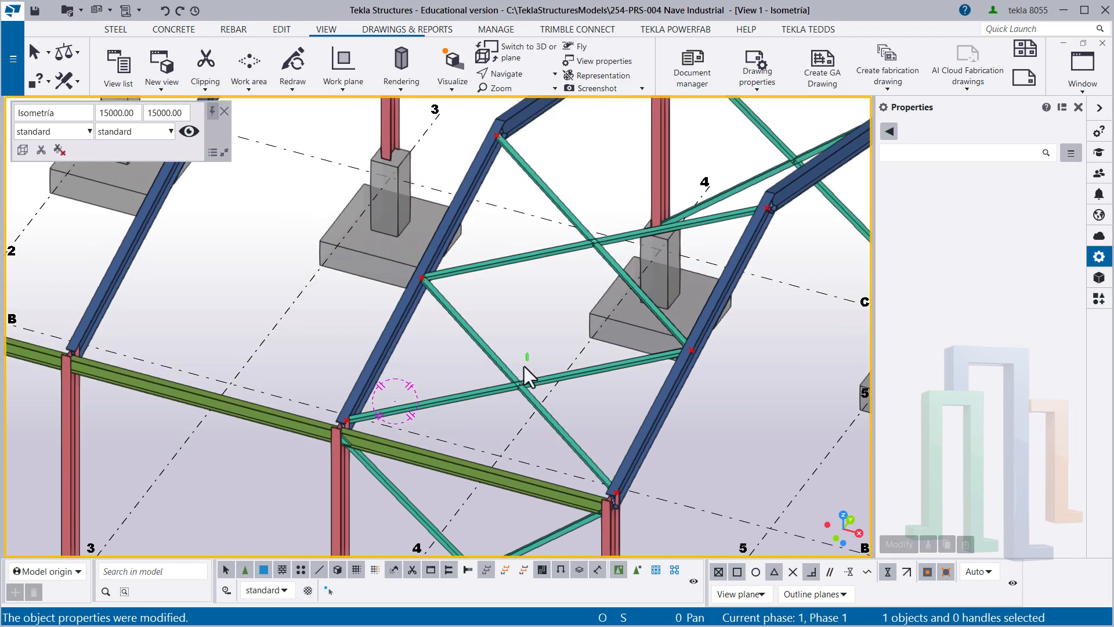
left_click_drag(524, 367, 504, 388)
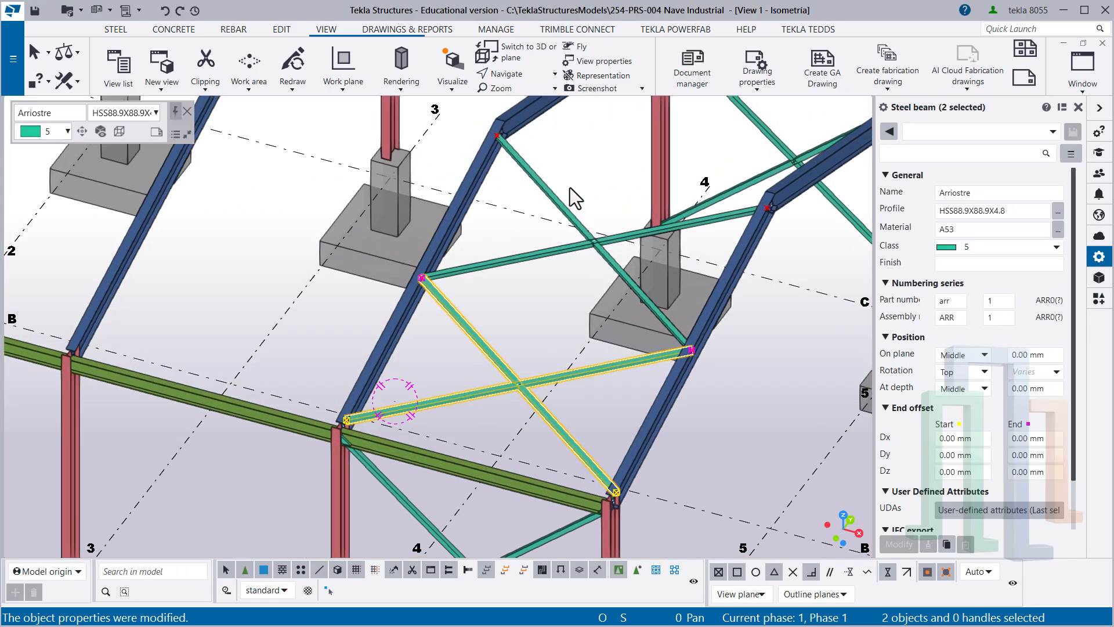
left_click(554, 200, "ctrl")
left_click(523, 257, "ctrl")
scroll(483, 277, "down", 3)
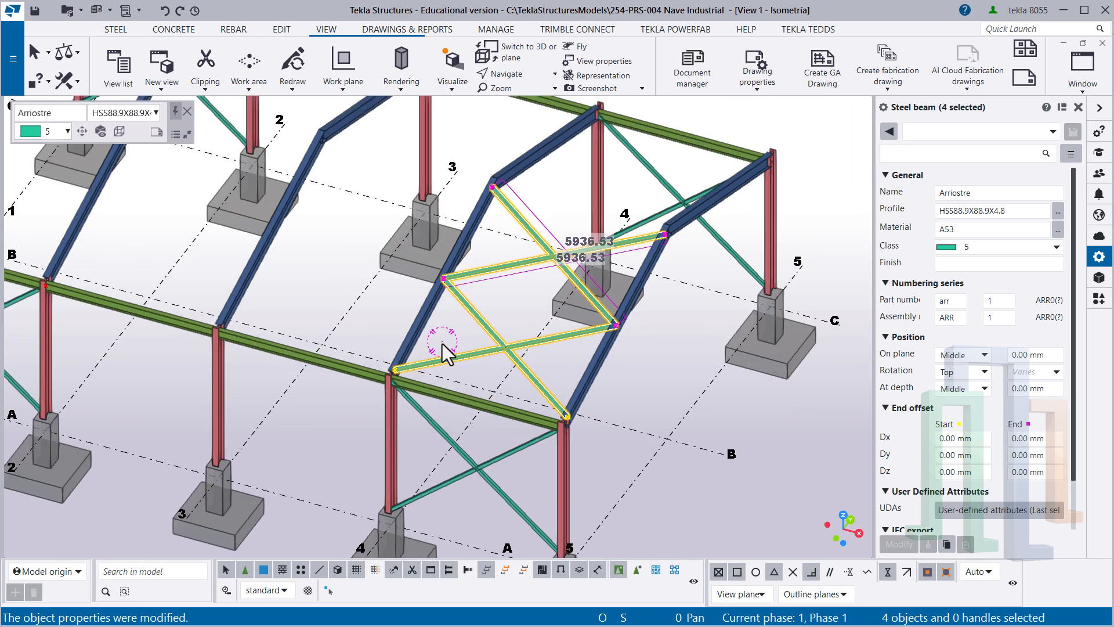
scroll(440, 344, "down", 3)
middle_click_drag(343, 332, 448, 336)
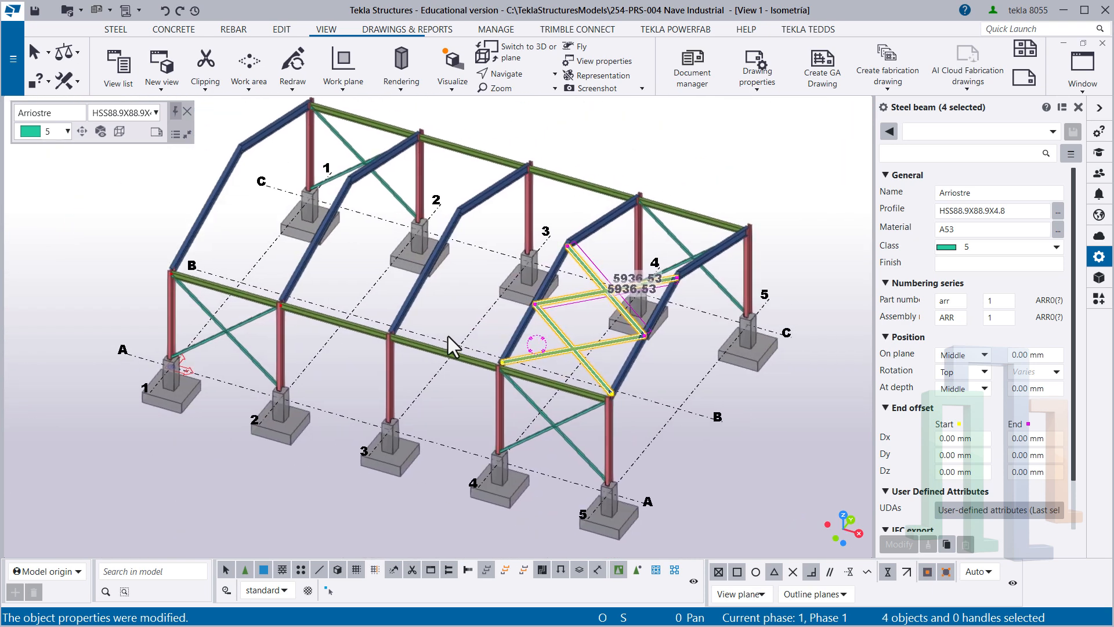
right_click(442, 393)
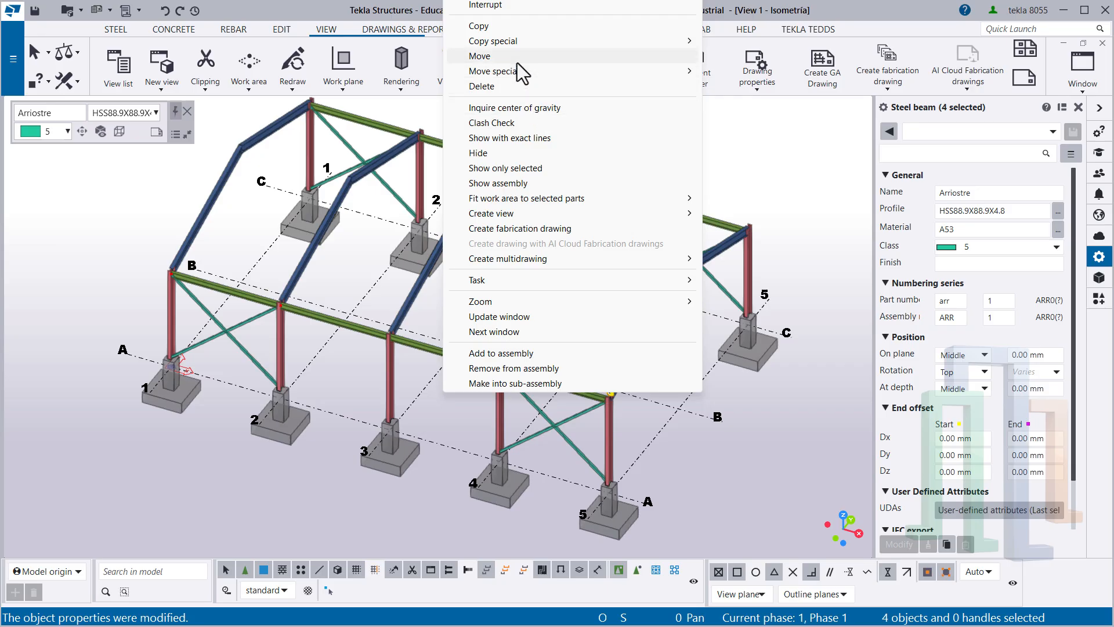
mouse_move(591, 40)
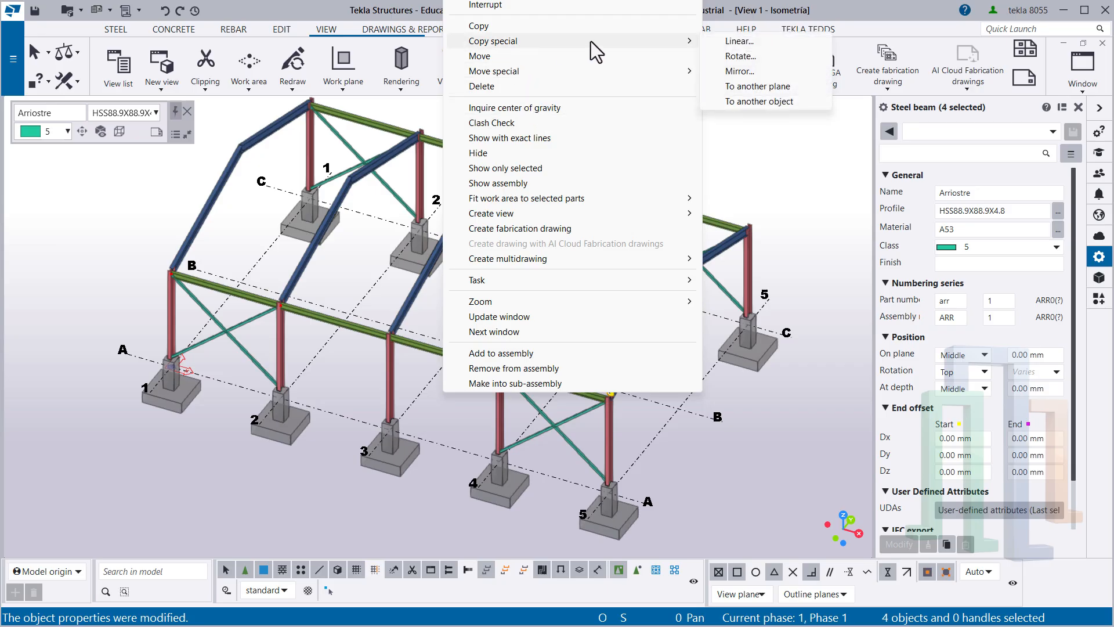
left_click(764, 100)
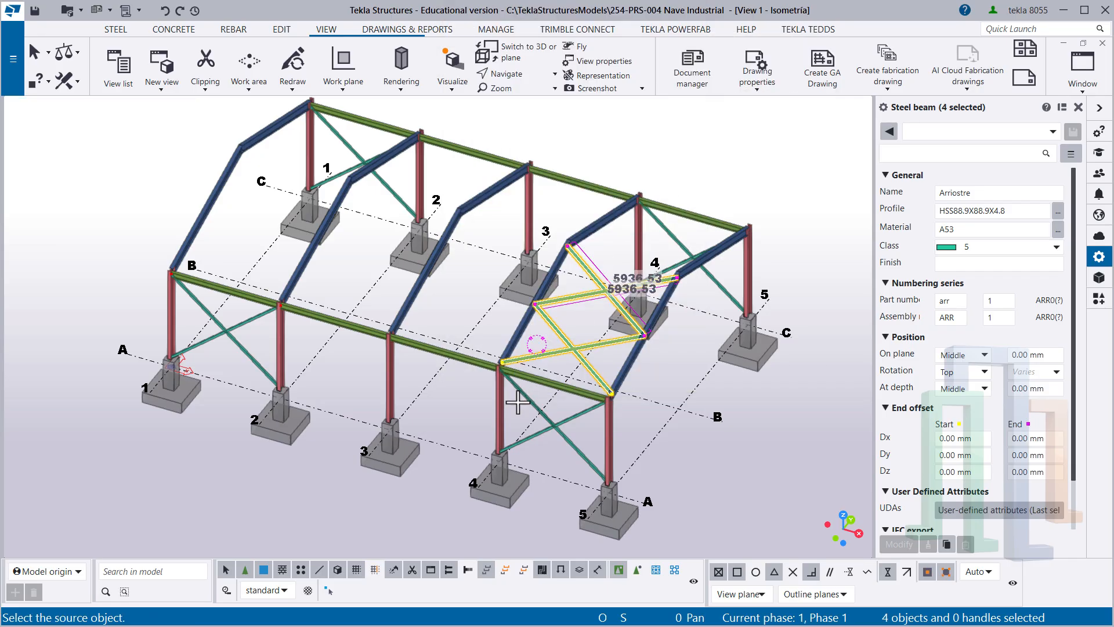
left_click(492, 413)
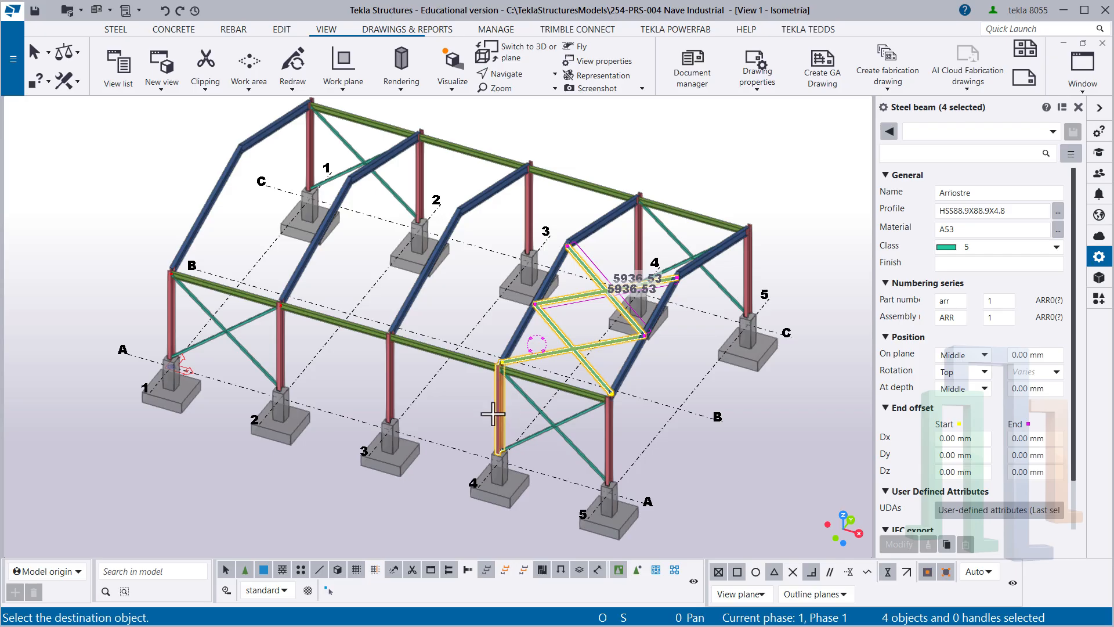
left_click(169, 307)
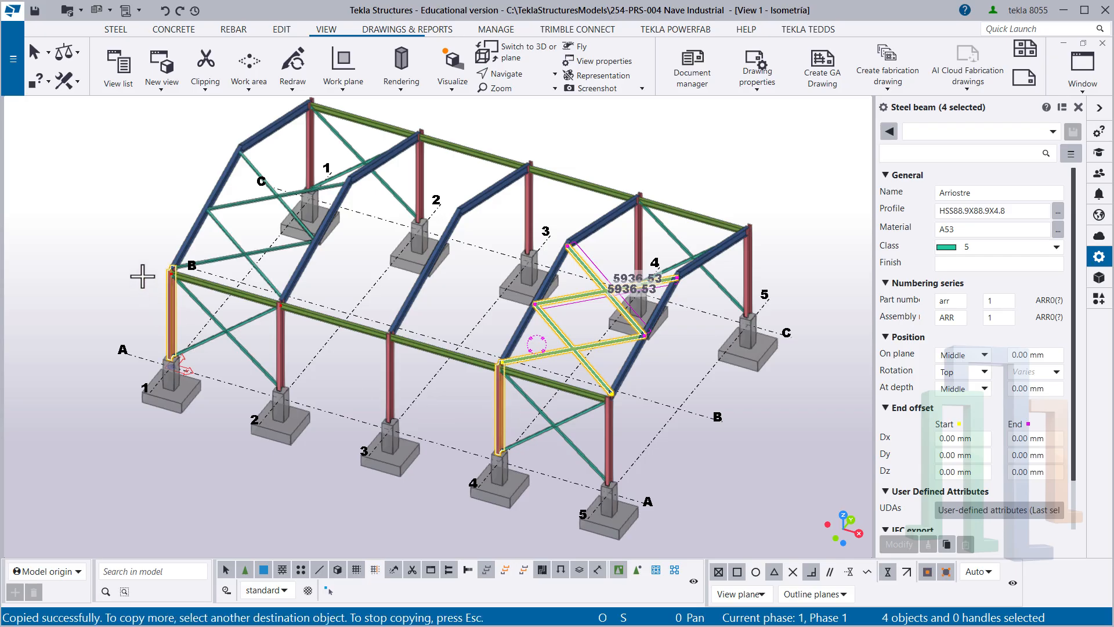
right_click(118, 256)
left_click(152, 266)
left_click(363, 306)
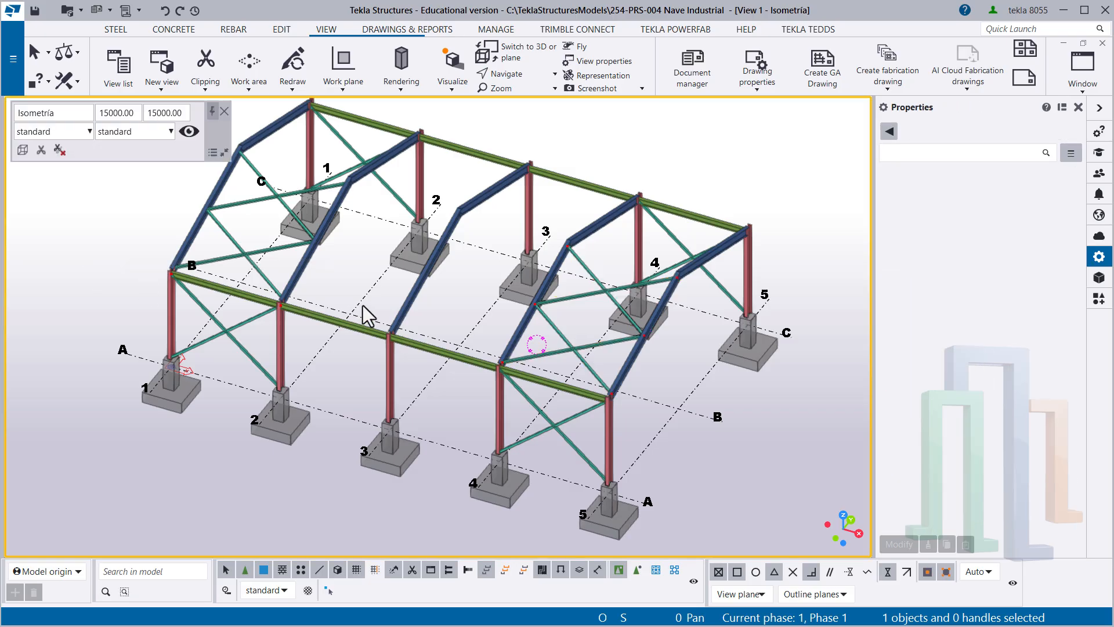
- Select the eight Arriostre roof braces on the line A slope, four between axes 1 and 2 and four between axes 4 and 5
middle_click_drag(231, 271, 441, 434, "ctrl")
scroll(441, 434, "up", 2)
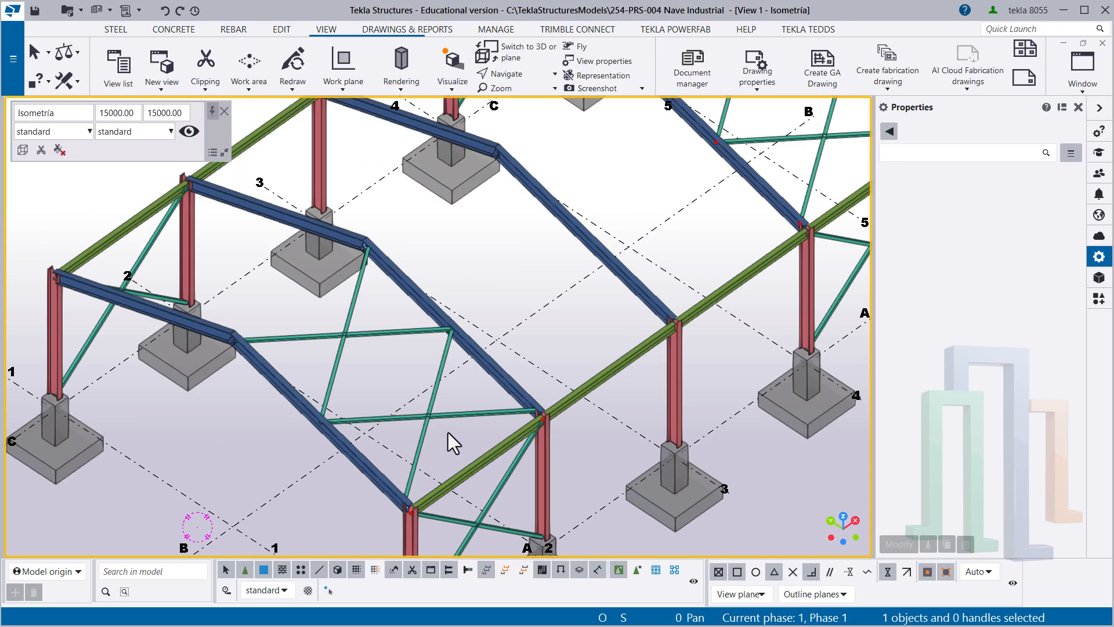
left_click_drag(423, 409, 422, 407)
left_click_drag(369, 351, 326, 330, "ctrl")
scroll(328, 333, "down", 2)
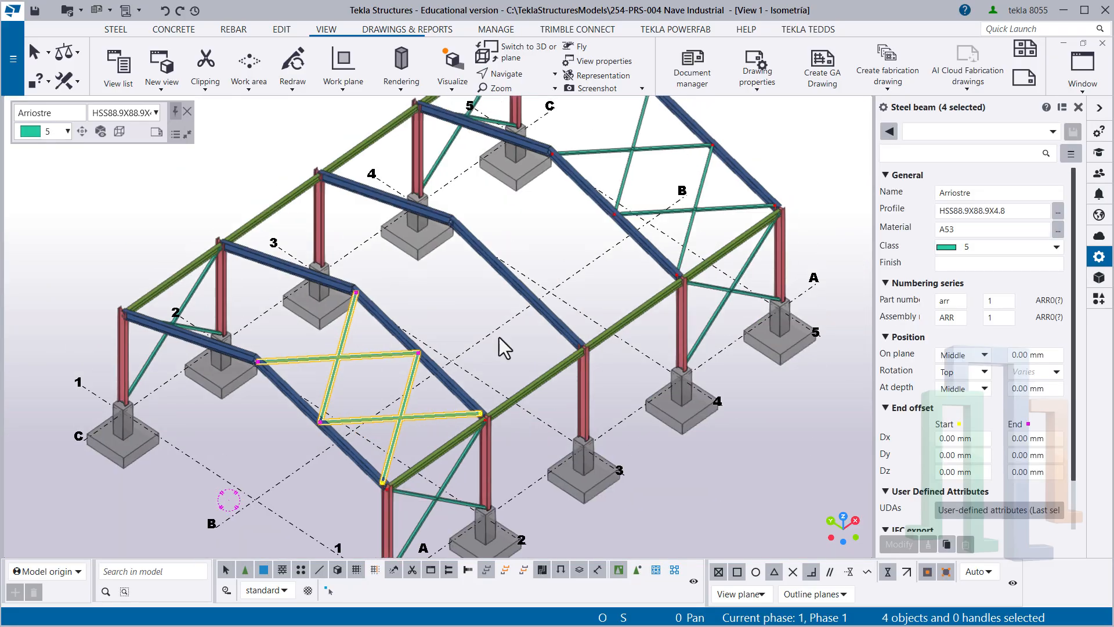
middle_click_drag(742, 133, 663, 233)
scroll(664, 233, "up", 3)
scroll(497, 301, "up", 3)
left_click_drag(550, 366, 493, 268, "ctrl")
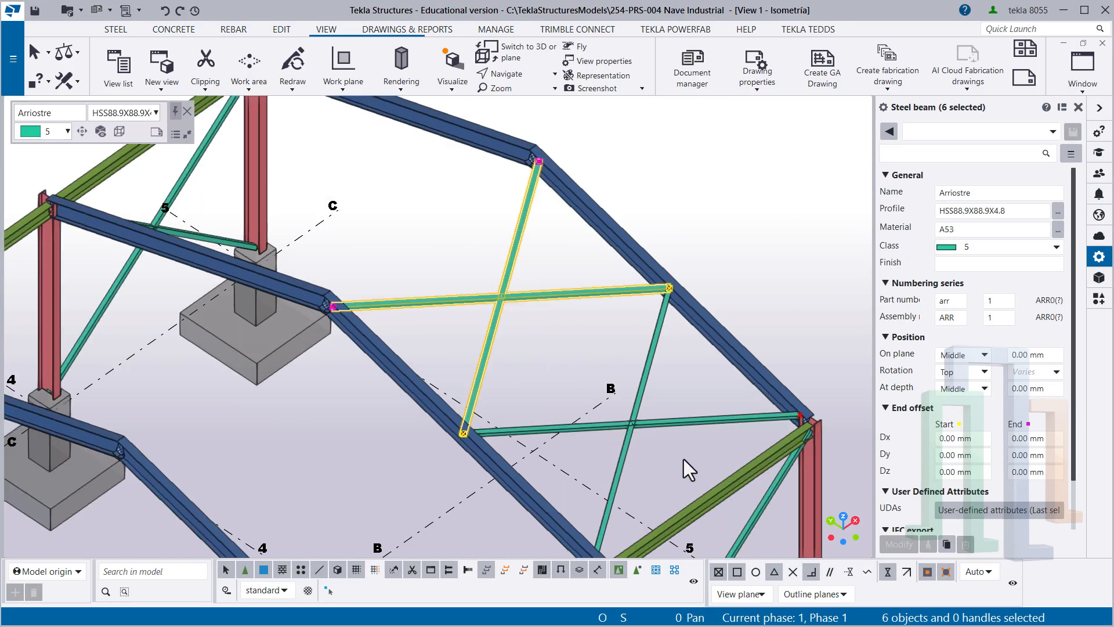
left_click_drag(636, 408, 635, 406, "ctrl")
scroll(632, 413, "down", 2)
mouse_move(416, 458)
middle_mouse_down()
mouse_move(427, 493)
mouse_move(424, 463)
mouse_move(549, 336)
middle_mouse_up()
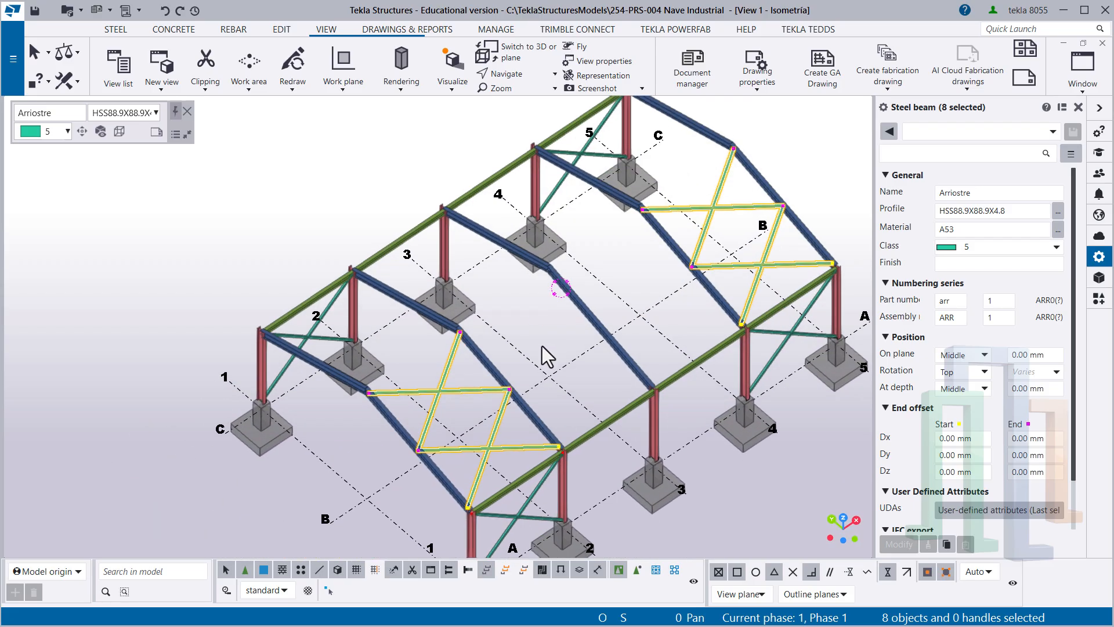
- Mirror-copy the selected roof braces to the opposite slope about grid line B, picking its intersections with axes 1 and 3, then end the command
right_click(517, 331)
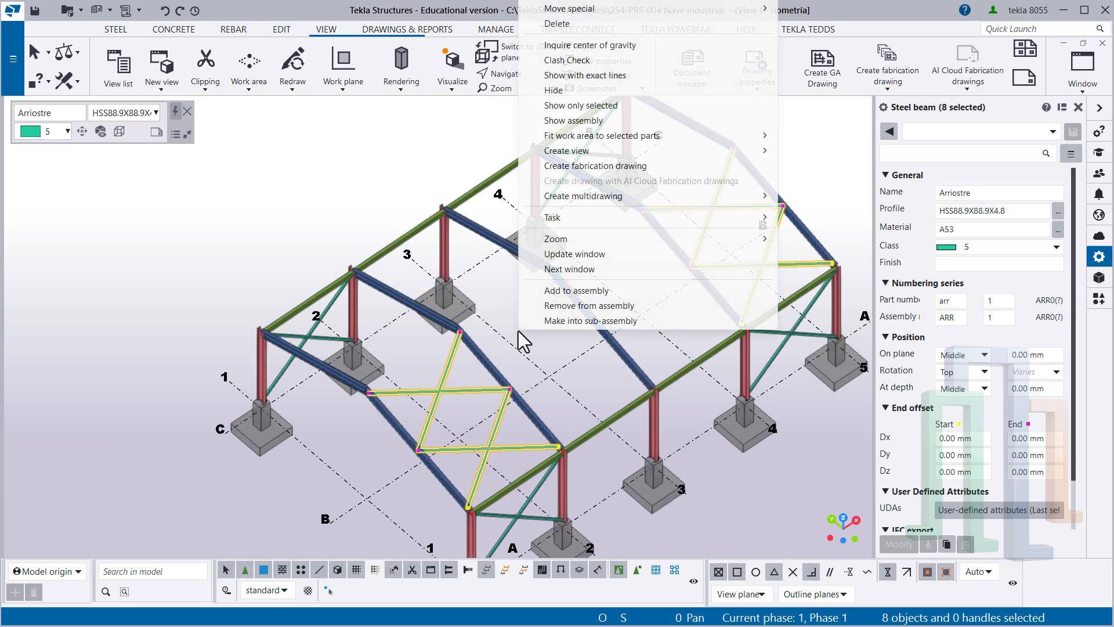
mouse_move(586, 5)
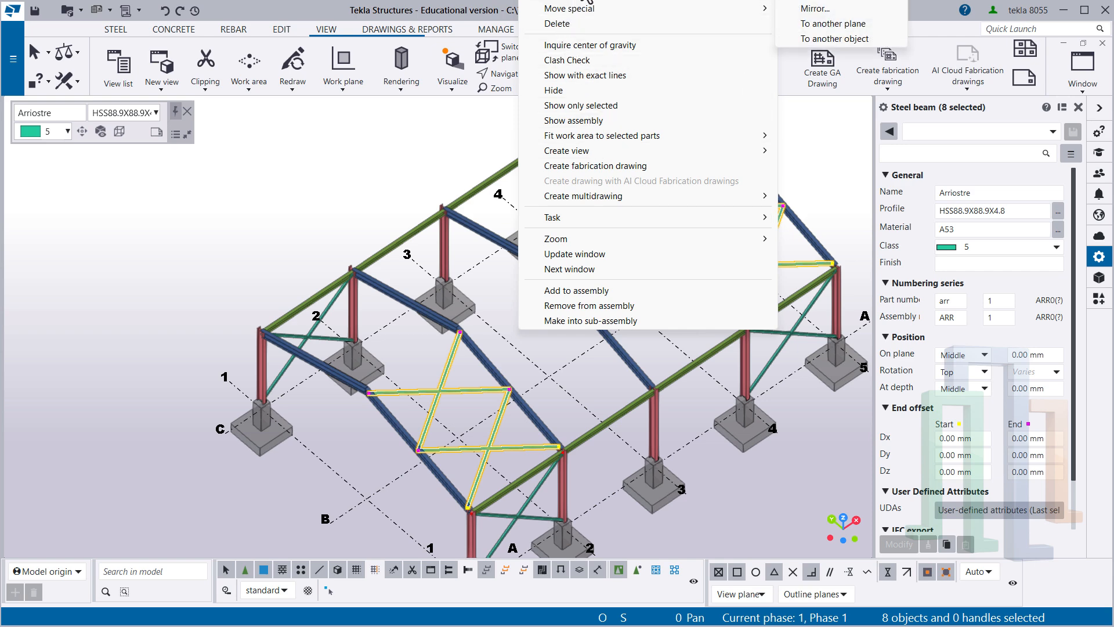
left_click(824, 8)
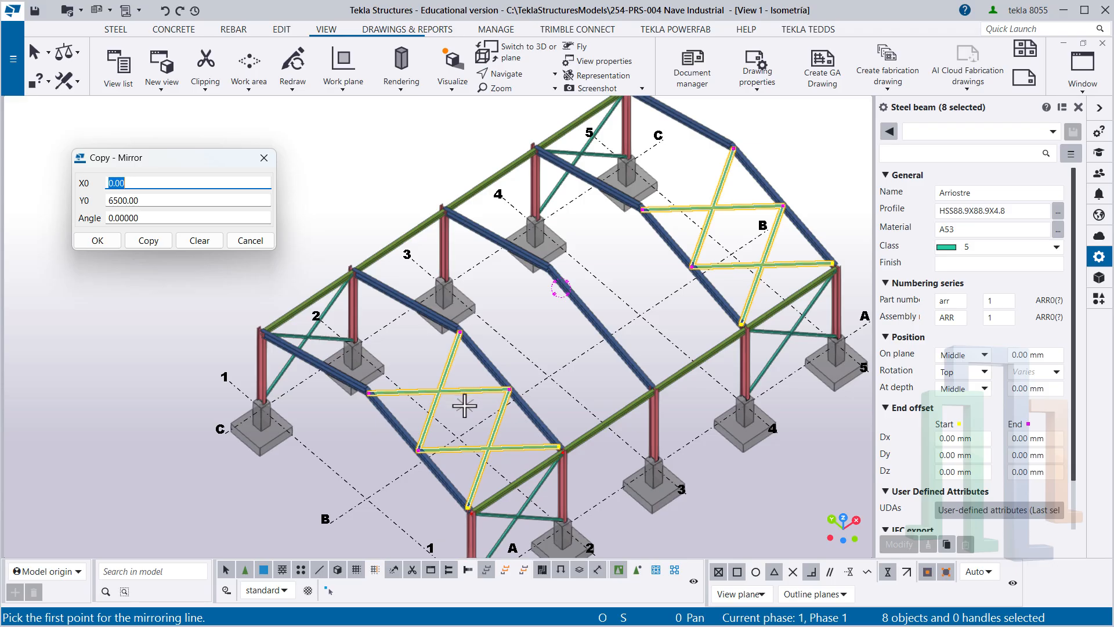
left_click(148, 240)
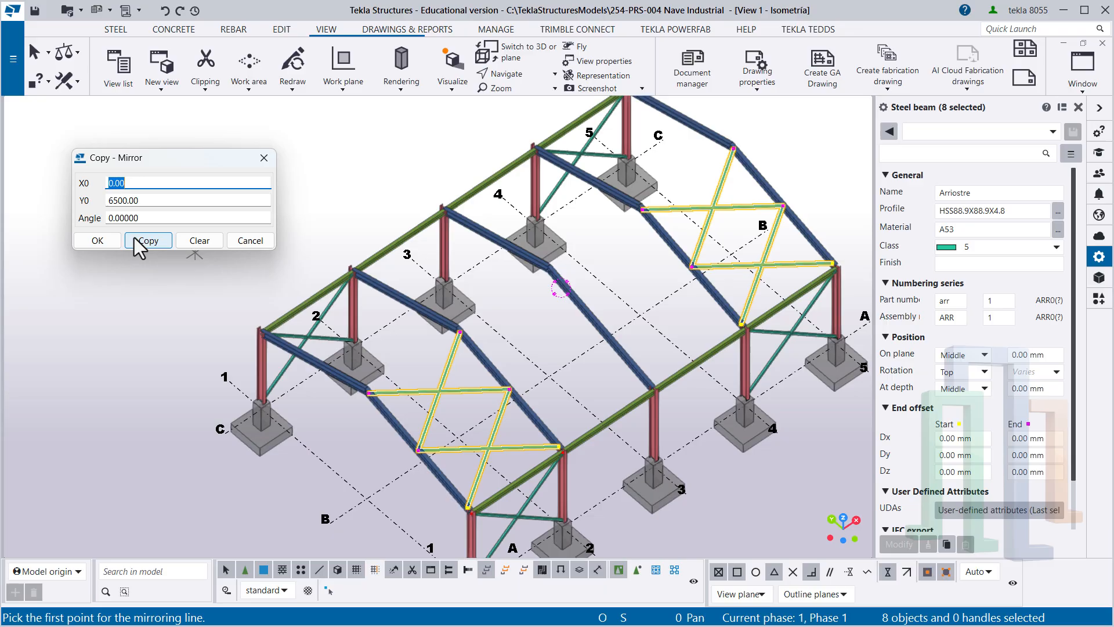
left_click(366, 497)
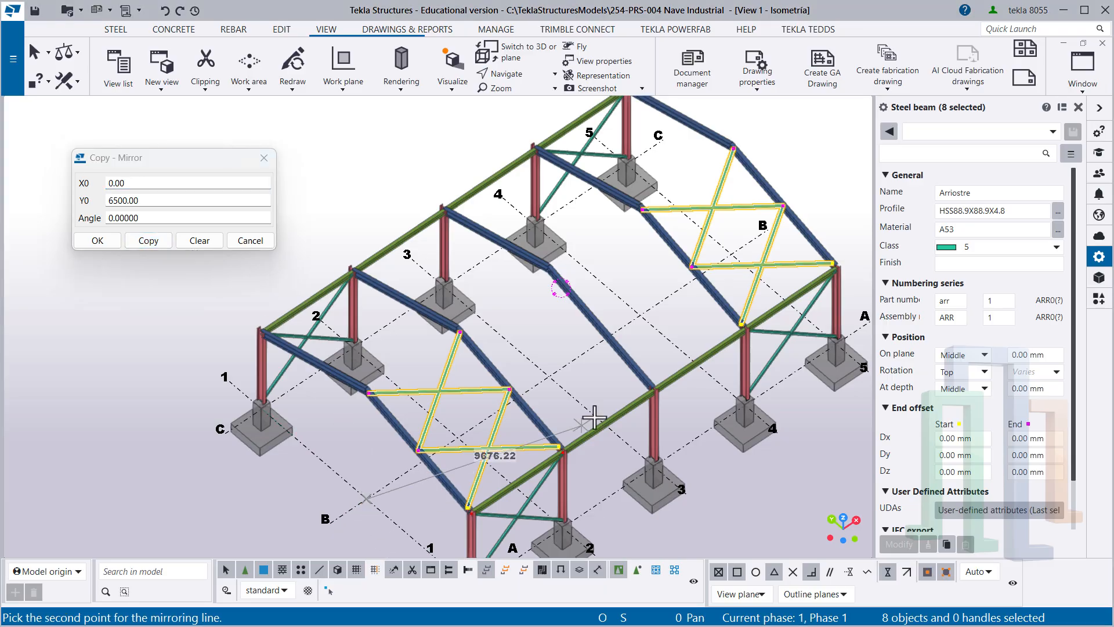
left_click(549, 376)
left_click(164, 242)
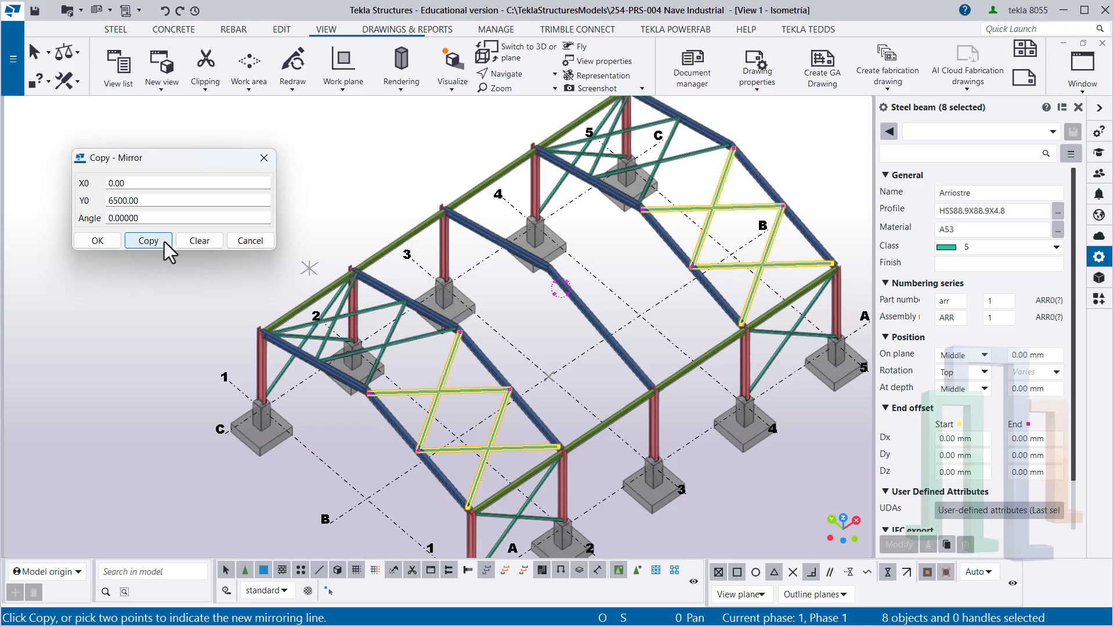
left_click(110, 242)
right_click(152, 232)
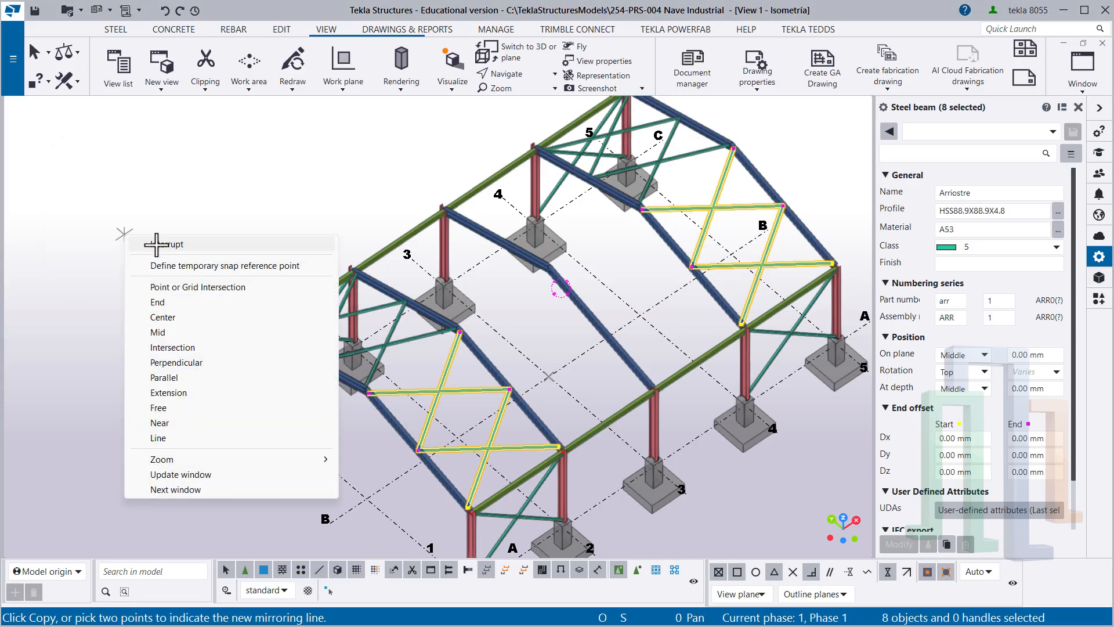
left_click(162, 242)
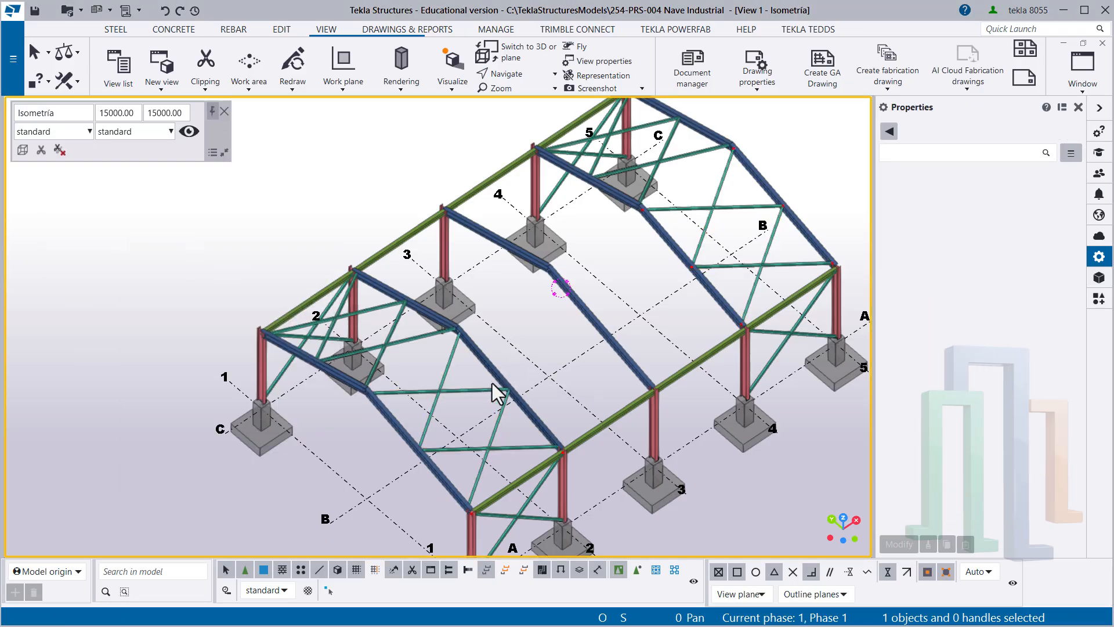
- Check the roof bracing on both slopes and save the model
middle_click_drag(497, 393, 243, 298, "ctrl")
middle_click_drag(494, 376, 467, 391)
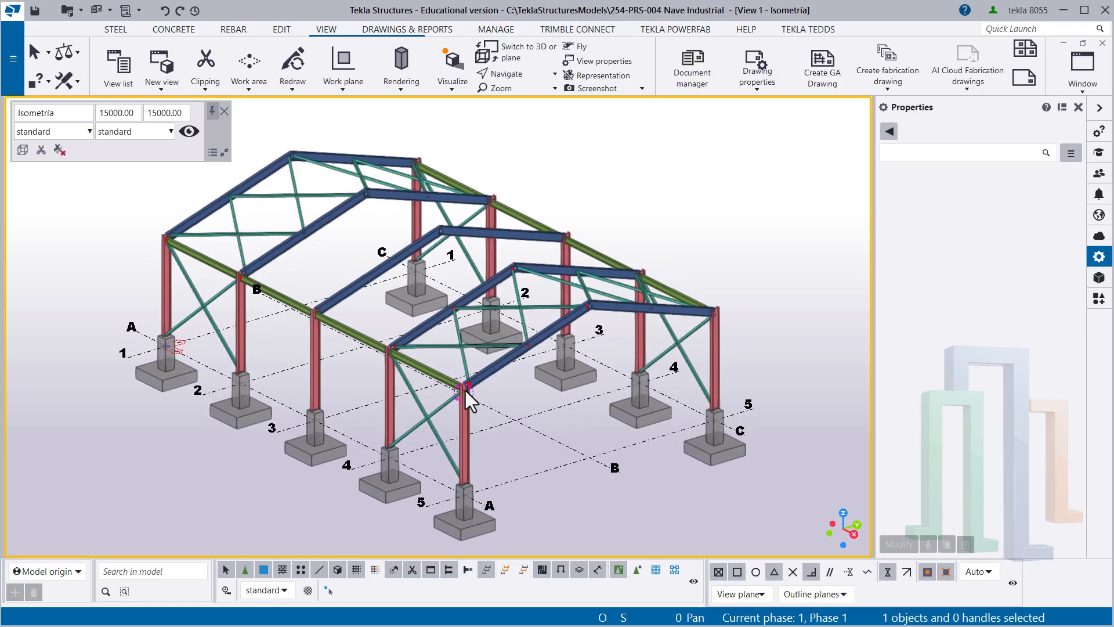
left_click(36, 11)
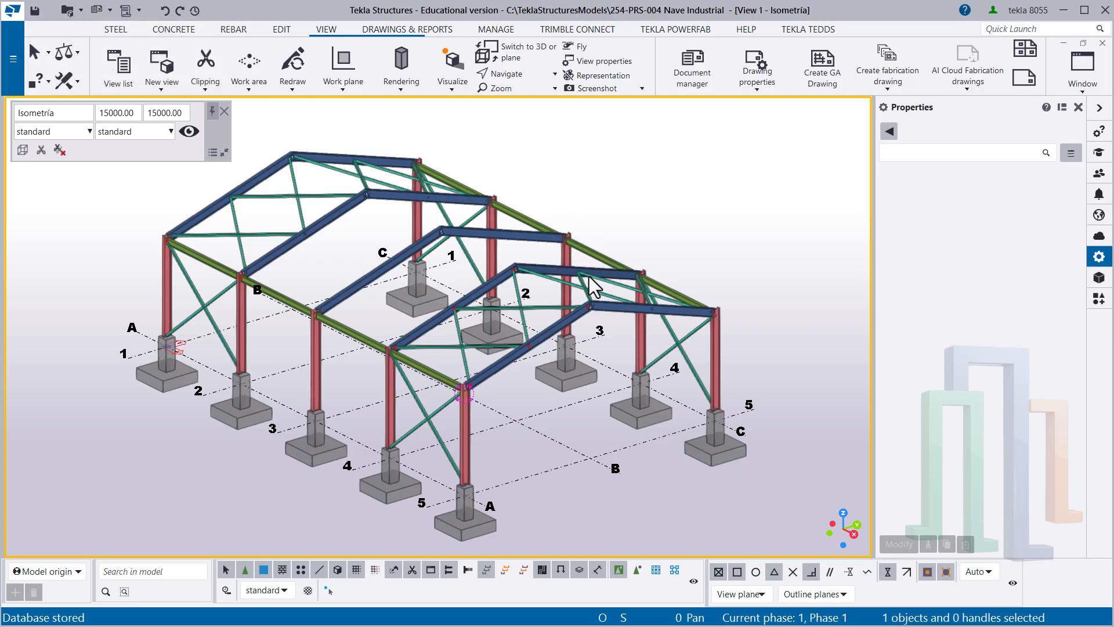
mouse_move(562, 314)
middle_mouse_down()
mouse_move(553, 320)
mouse_move(572, 319)
middle_mouse_up()
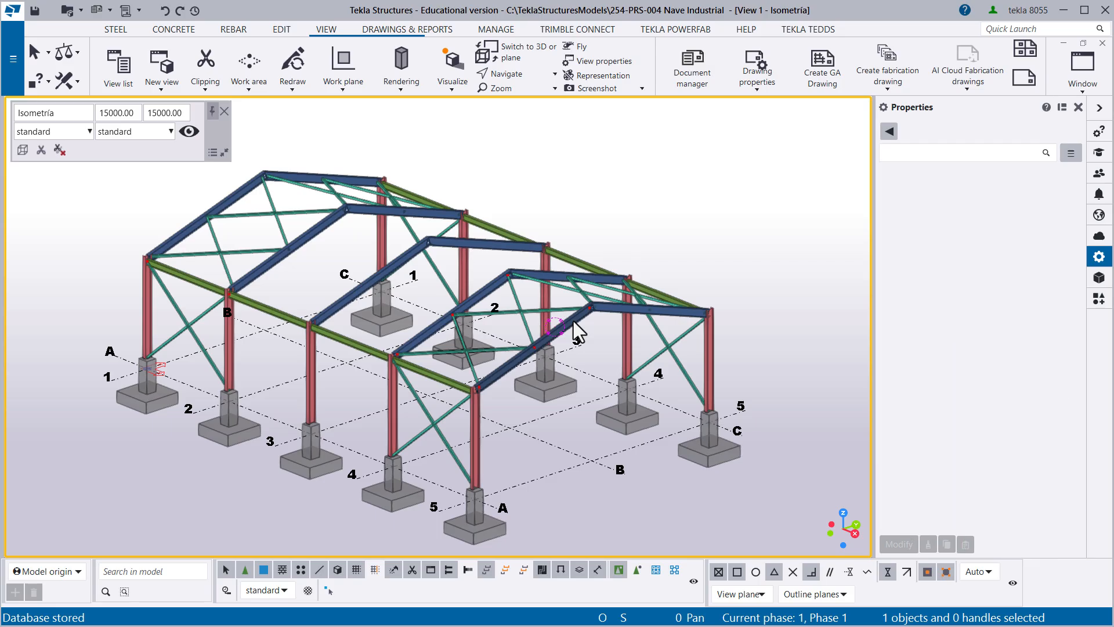